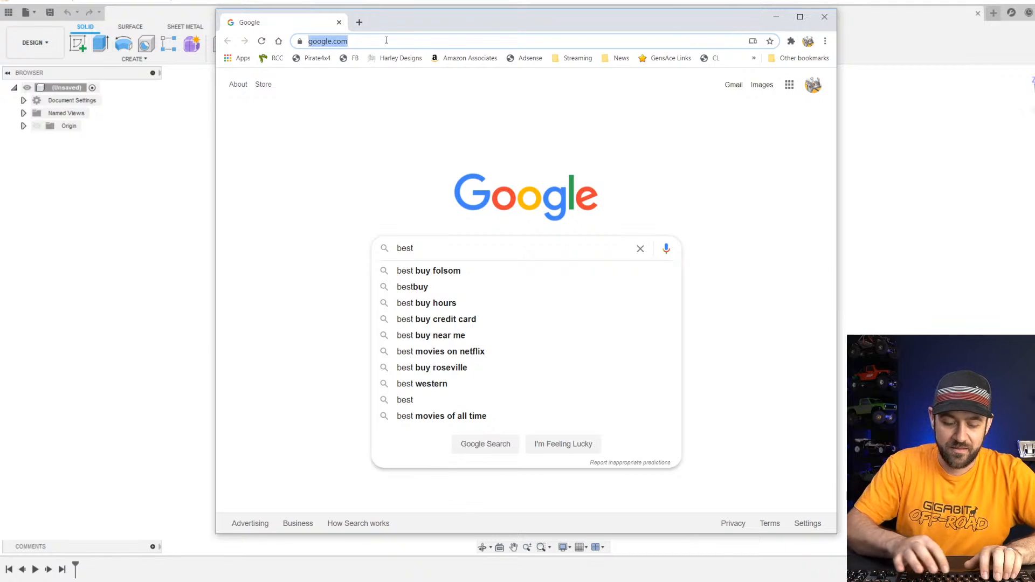
Go to bestbuy.com, block its location request and dismiss the email sign-up pop-up.
type("bestbuy.c")
key("Return")
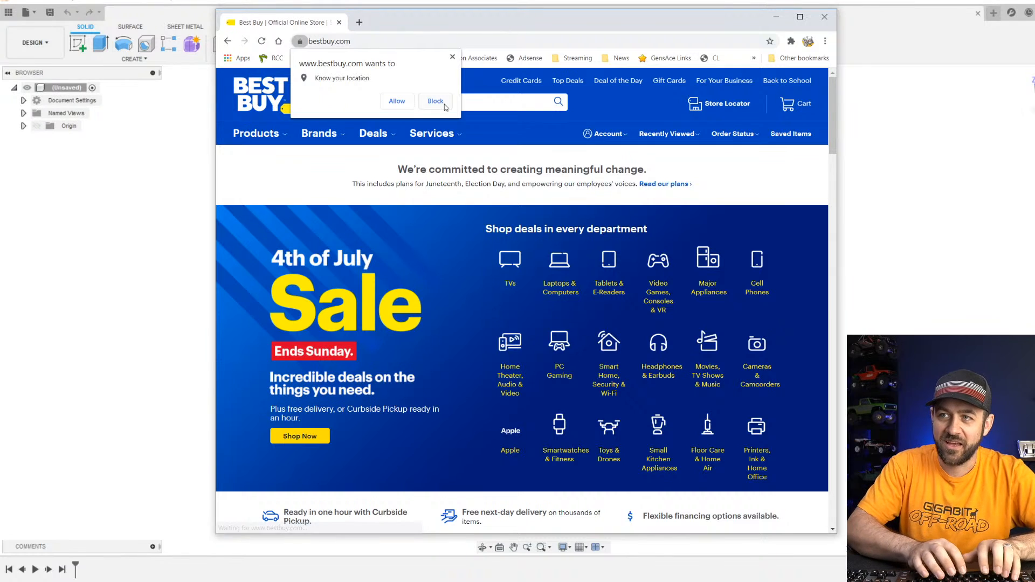
left_click(435, 101)
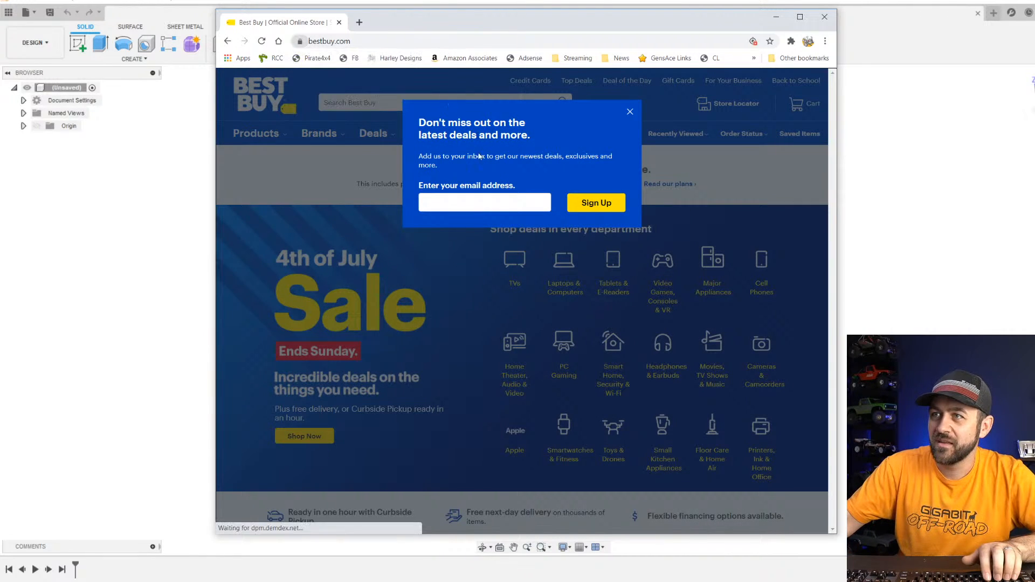
left_click(631, 113)
Search the Best Buy site for "washing machine".
left_click(472, 107)
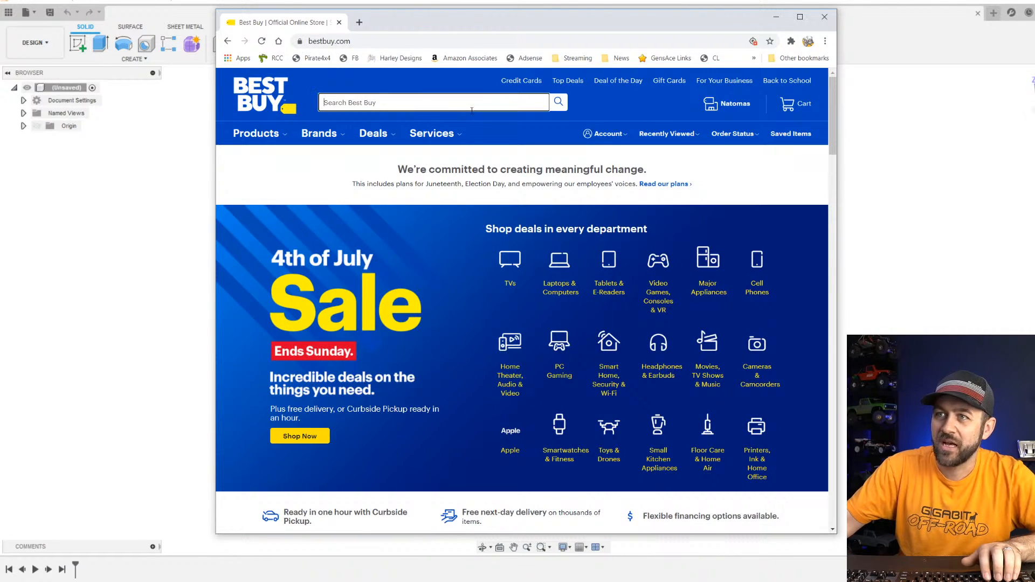
type("washing machine")
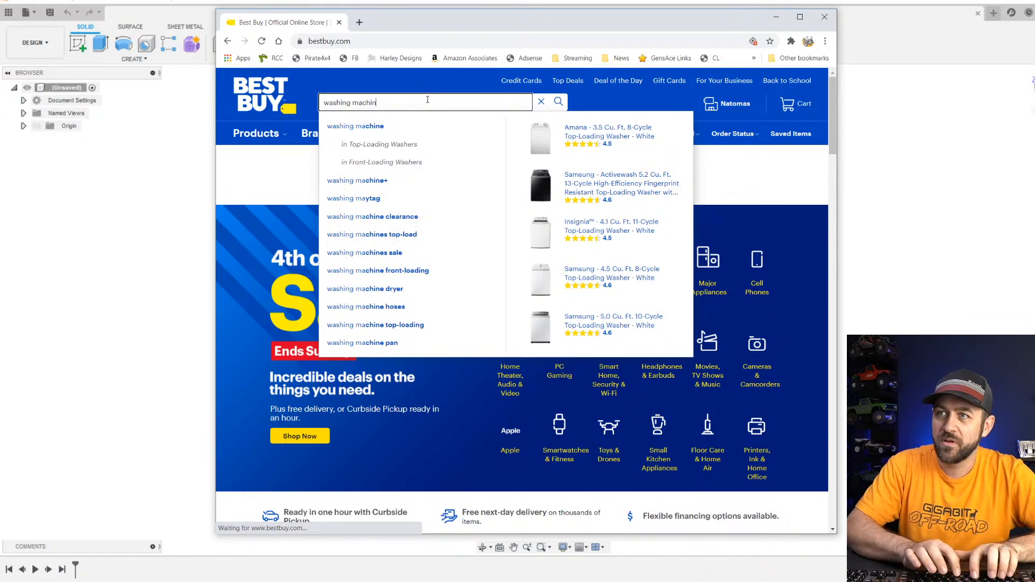
key("Return")
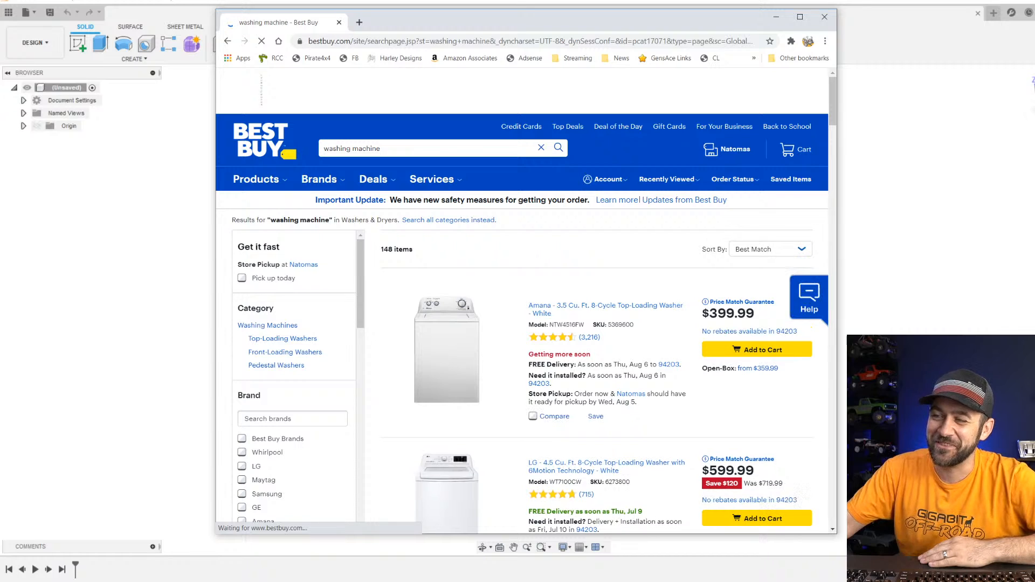
Look through the results and open the product page of the Amana 3.5 Cu. Ft. 8-Cycle Top-Loading Washer in white.
scroll(532, 370, "down", 2)
scroll(513, 388, "down", 2)
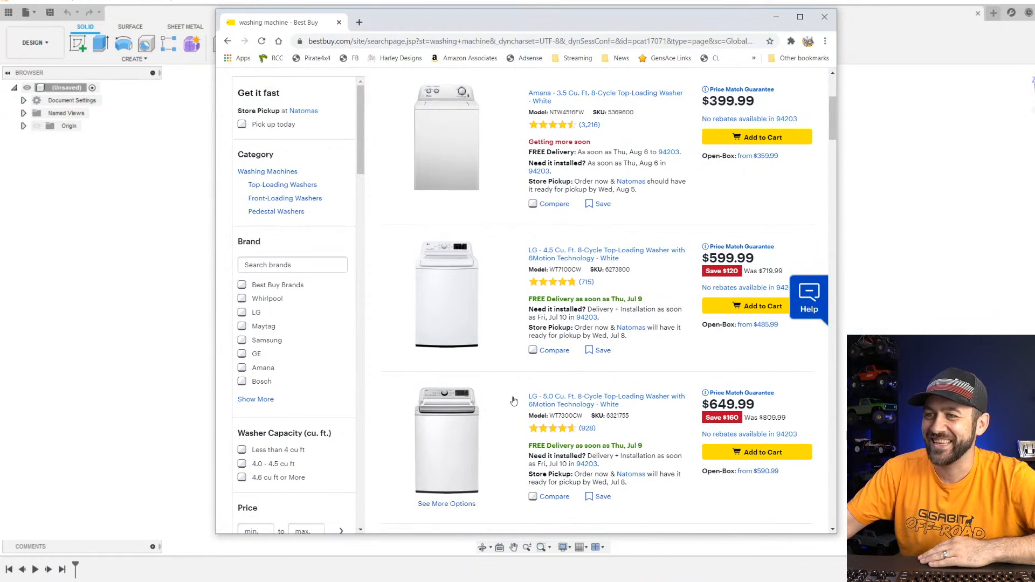
scroll(509, 386, "up", 2)
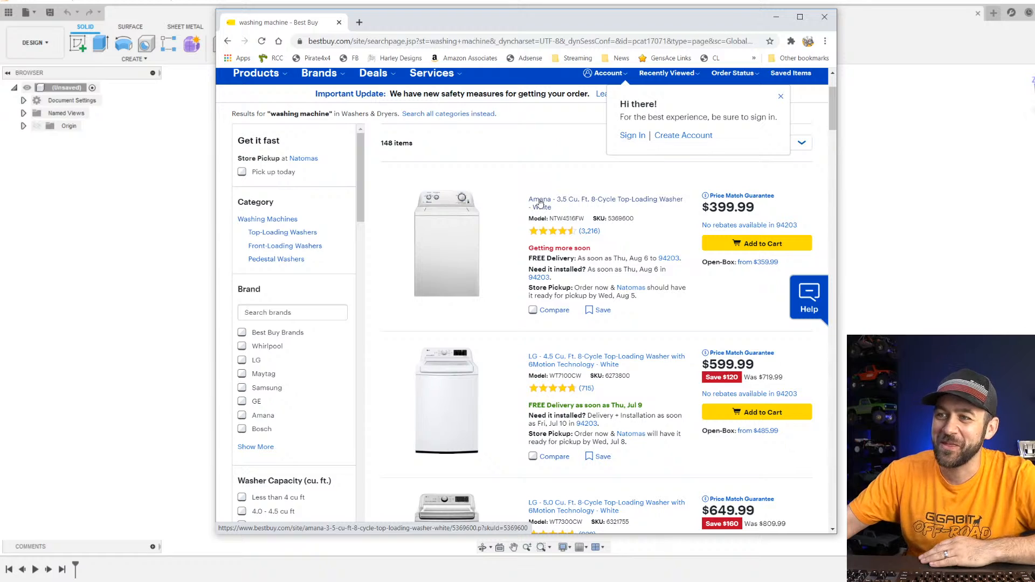
scroll(502, 218, "down", 3)
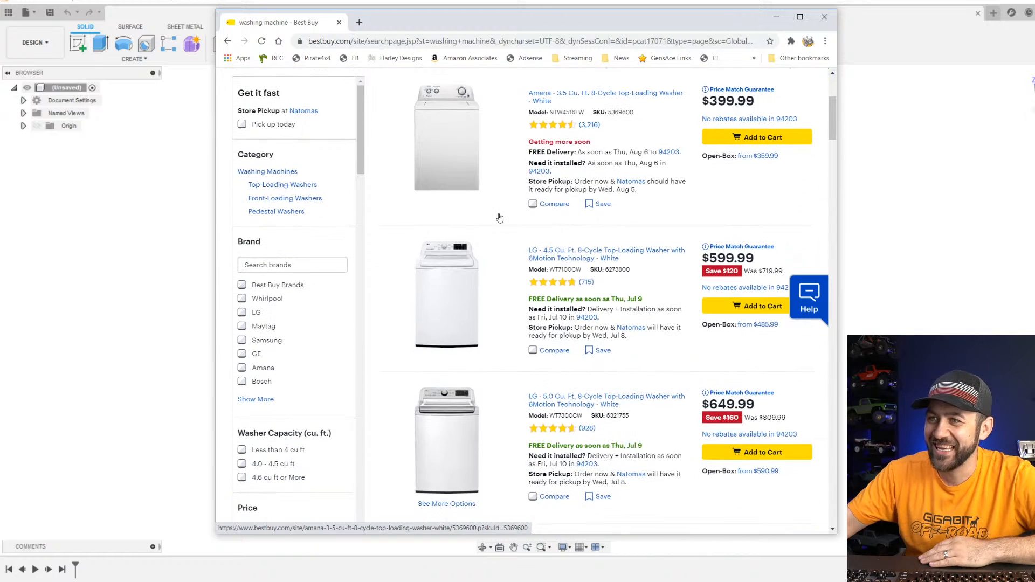
scroll(485, 241, "up", 3)
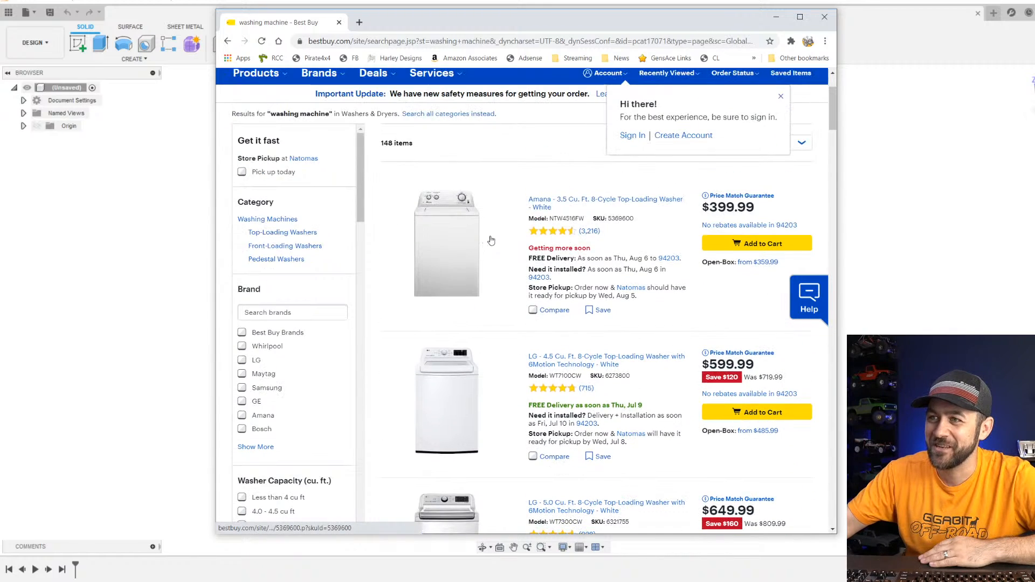
left_click(543, 204)
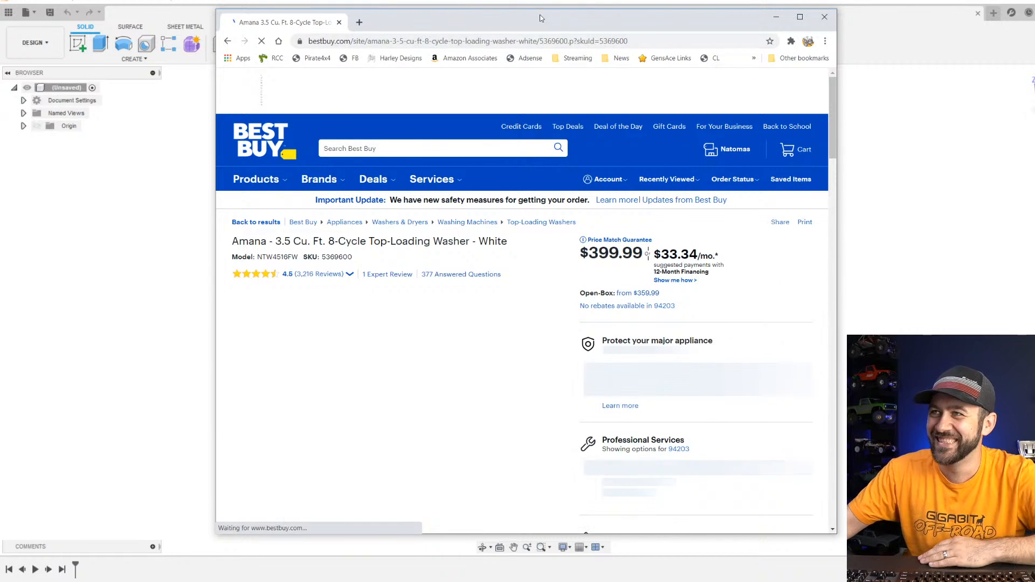
Examine the washer's height, width and depth in the dimension diagram beside the Key Specs, enlarging the page to 200%.
scroll(529, 232, "down", 2)
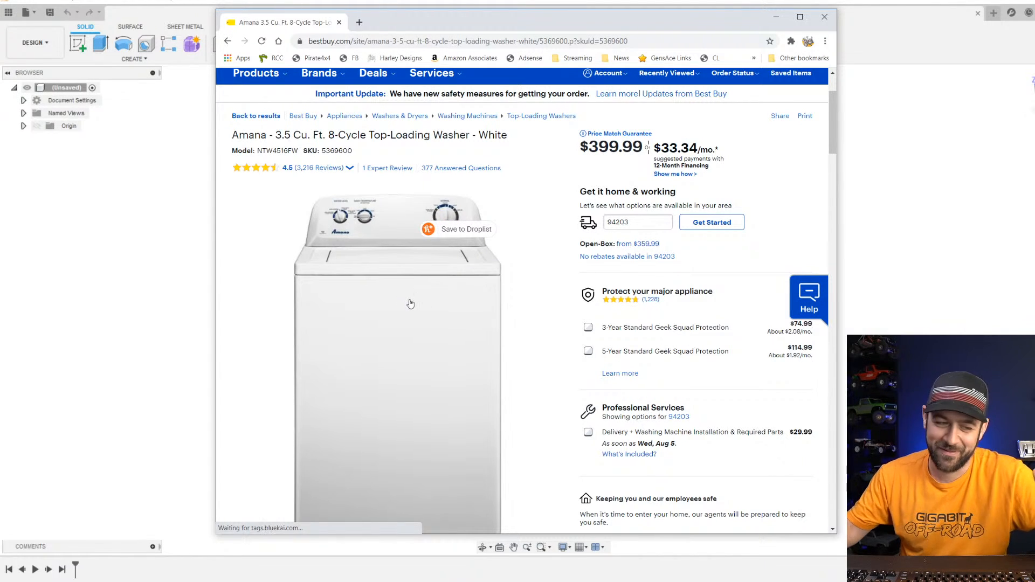
scroll(407, 303, "down", 3)
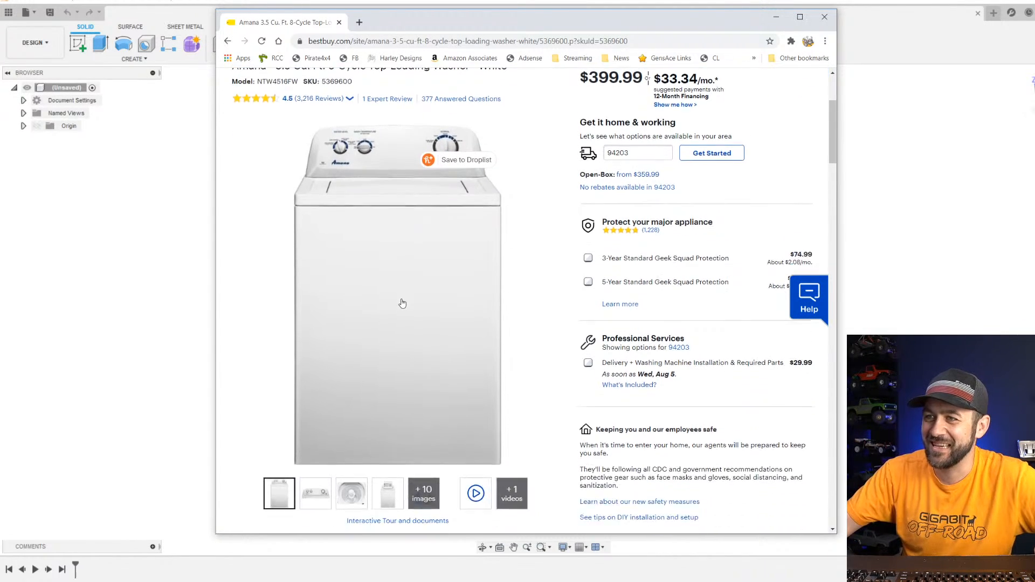
scroll(634, 358, "down", 8)
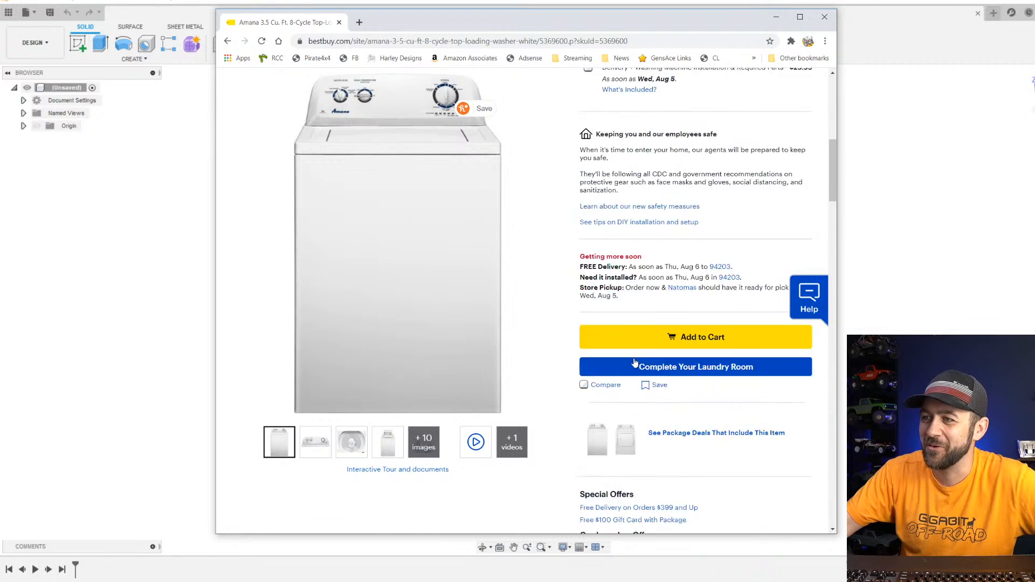
scroll(635, 362, "down", 1)
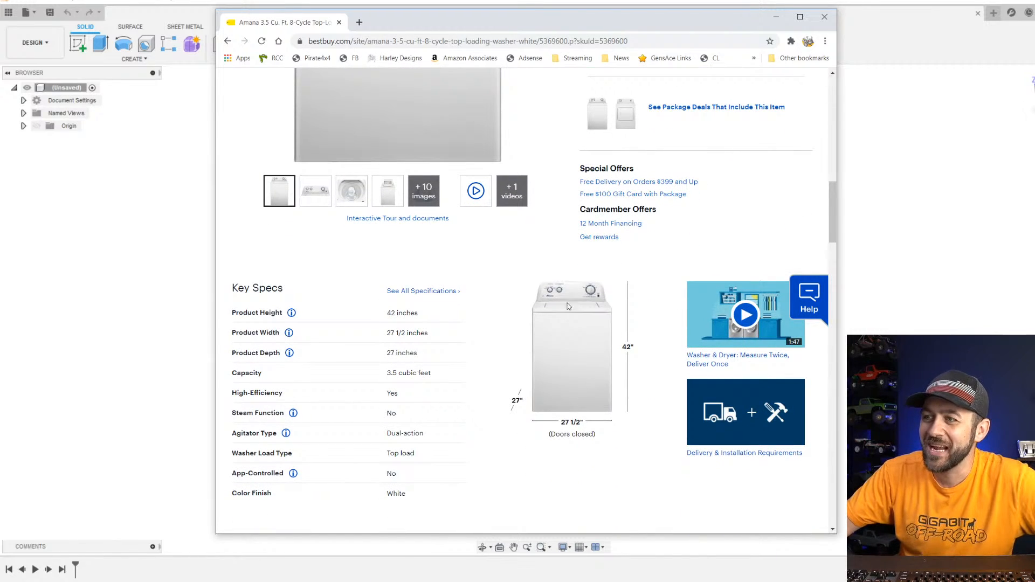
scroll(601, 329, "up", 4, "ctrl")
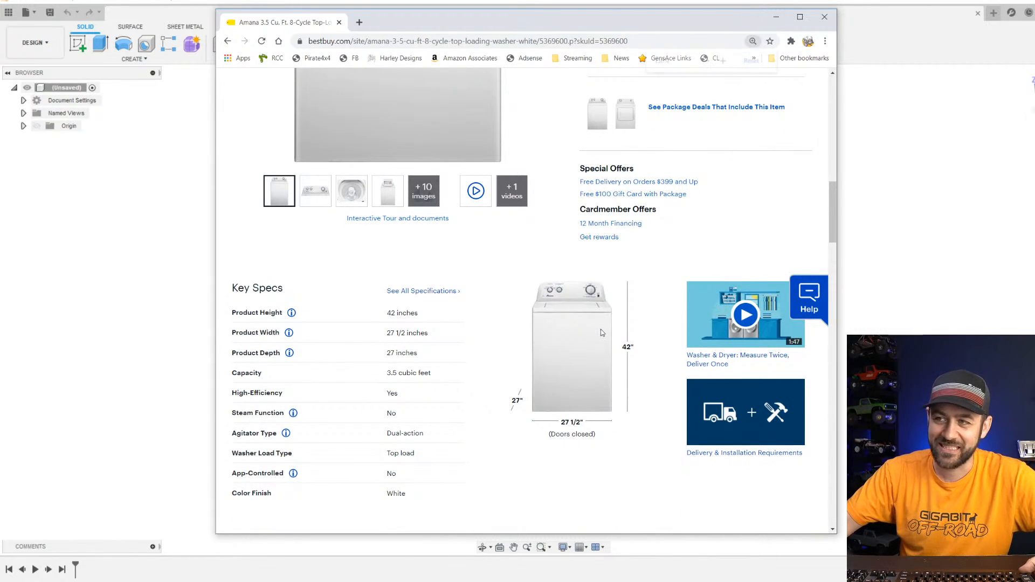
scroll(618, 347, "down", 7)
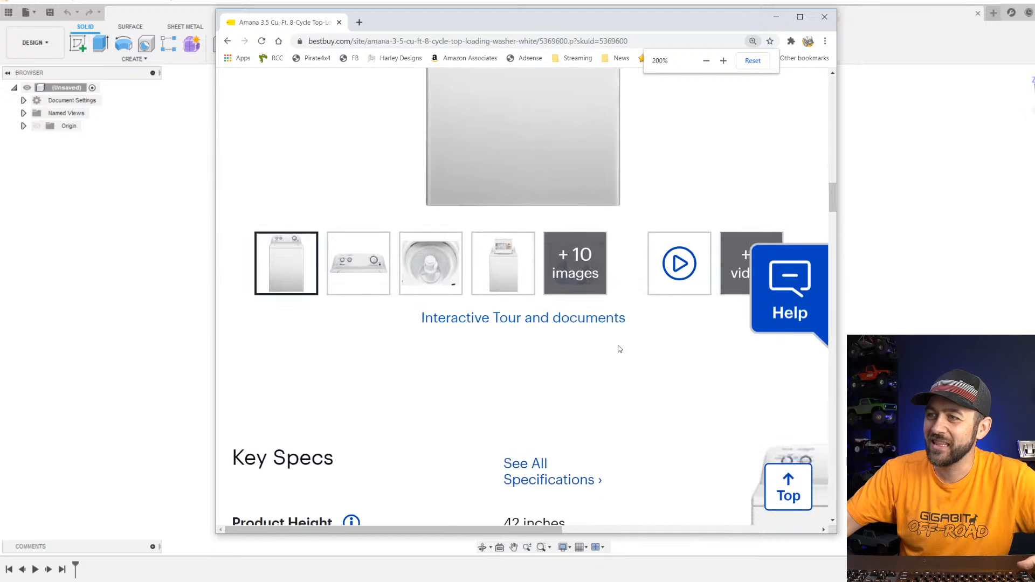
left_click_drag(498, 530, 682, 537)
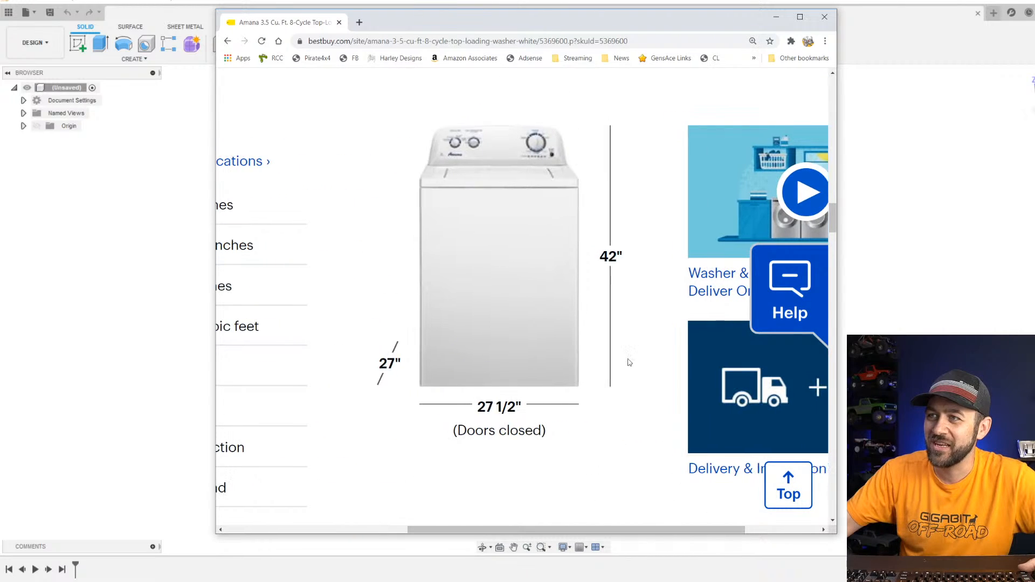
scroll(555, 275, "up", 1)
Move the browser window out of the way to return to the empty design in Fusion 360.
key("ctrl+l")
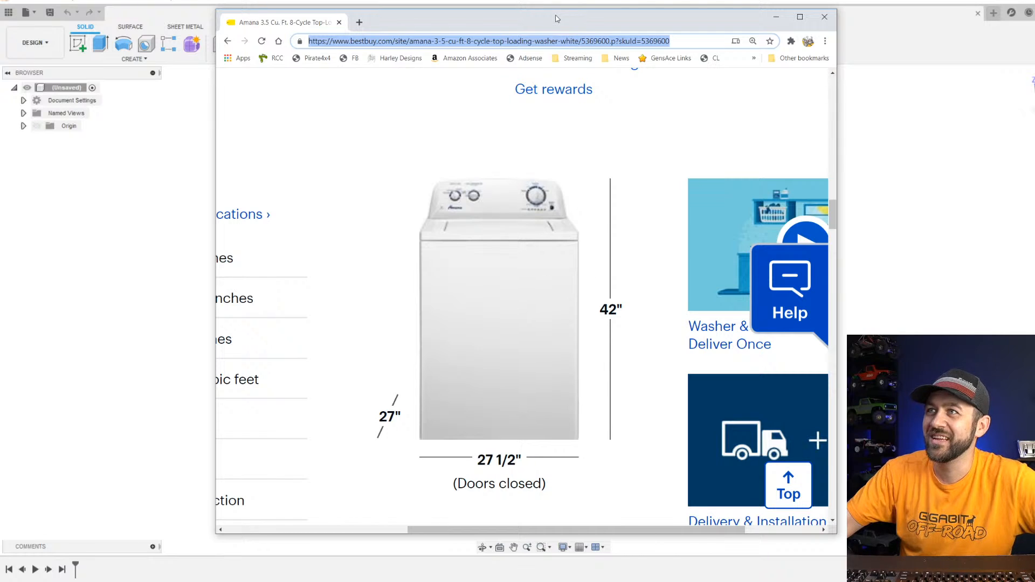
left_click_drag(556, 19, 647, 0)
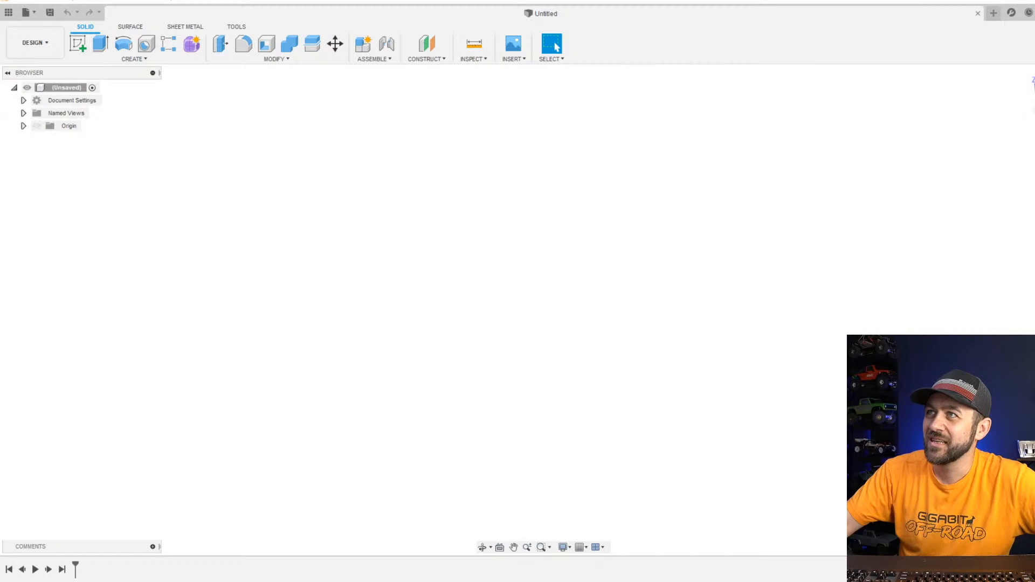
mouse_move(685, 0)
left_mouse_down()
mouse_move(722, 32)
mouse_move(695, 19)
mouse_move(691, 35)
mouse_move(690, 19)
left_mouse_up()
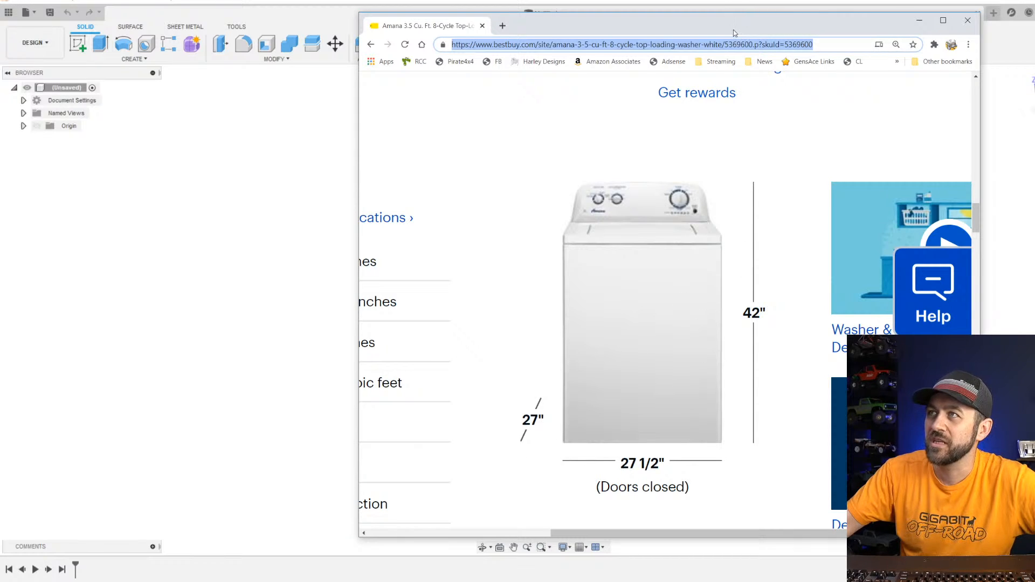
left_click_drag(695, 29, 803, 0)
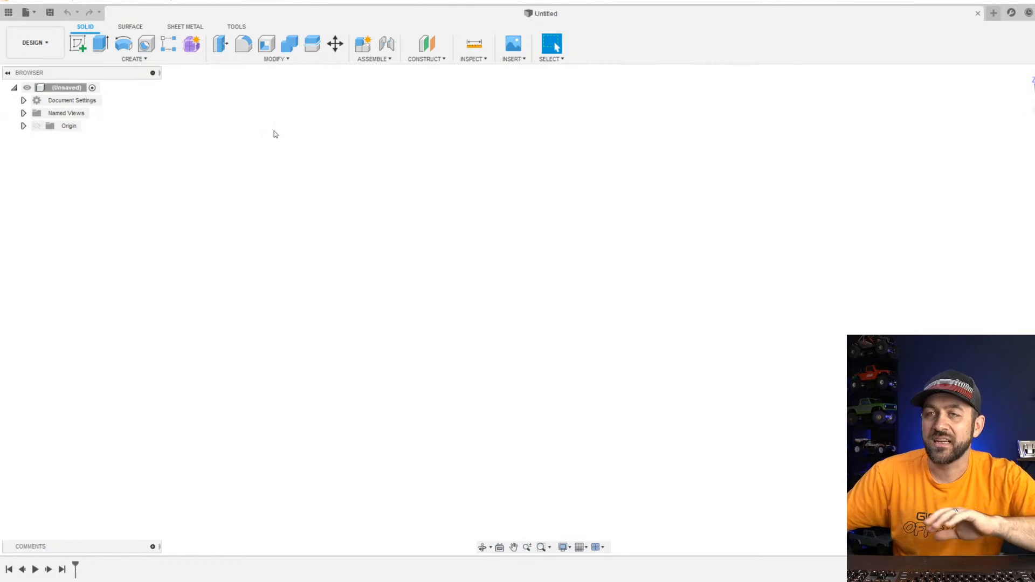
Start a sketch on the vertical origin plane between the green and blue axes and draw a vertical line about 98 mm up from the origin.
left_click(87, 48)
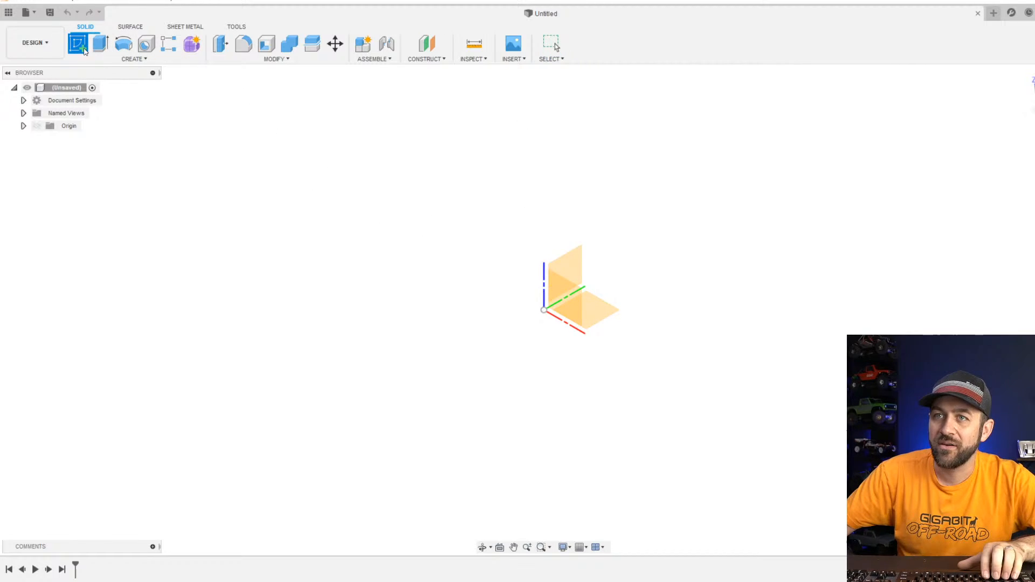
left_click(565, 269)
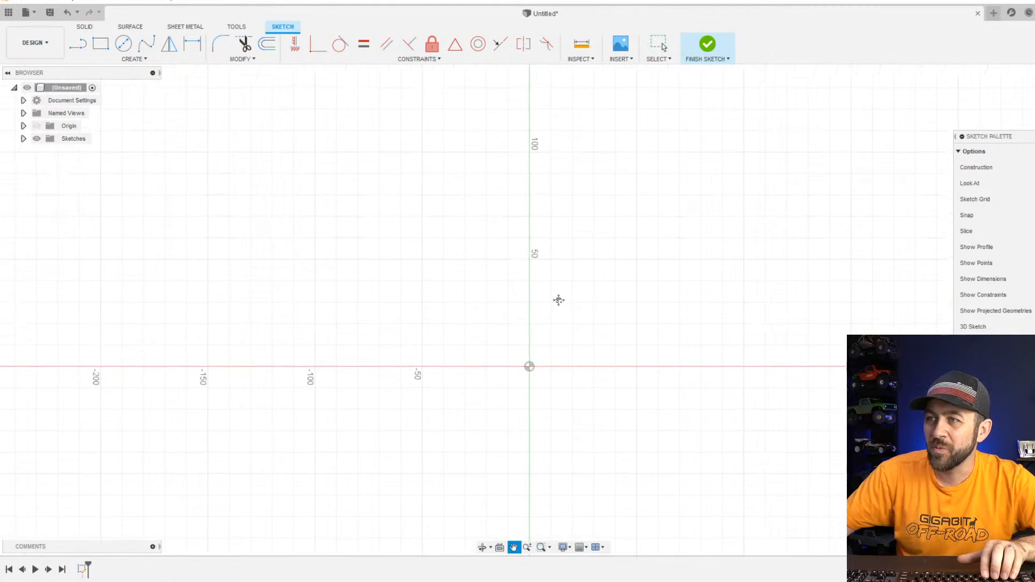
left_click(78, 43)
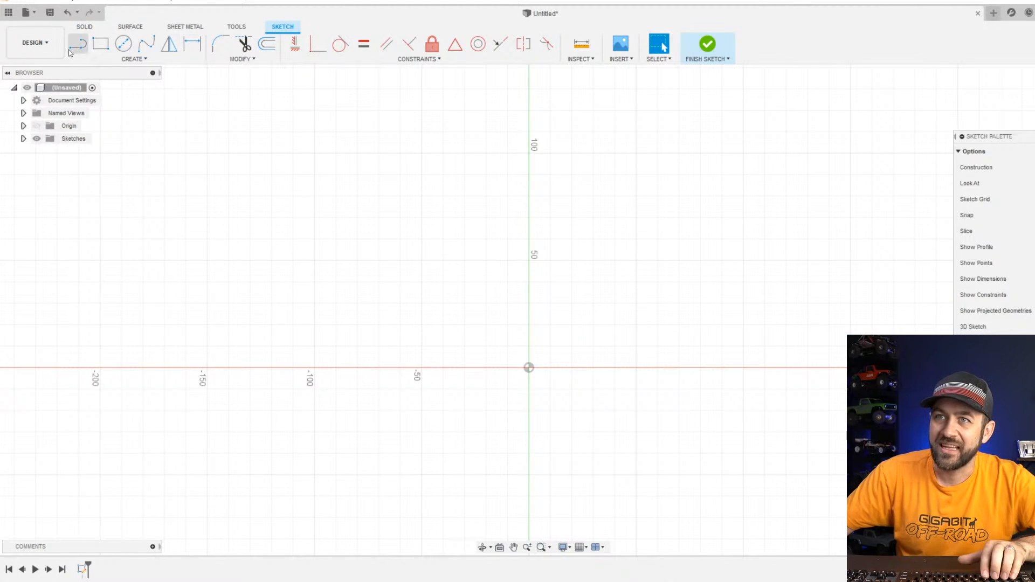
left_click(530, 368)
scroll(535, 302, "up", 2)
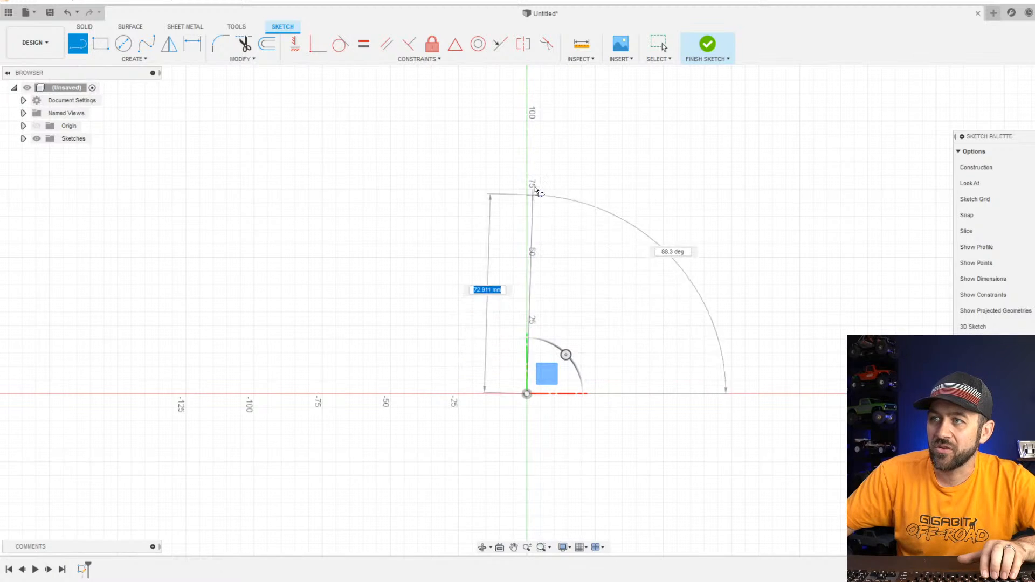
left_click(526, 127)
scroll(527, 128, "up", 2)
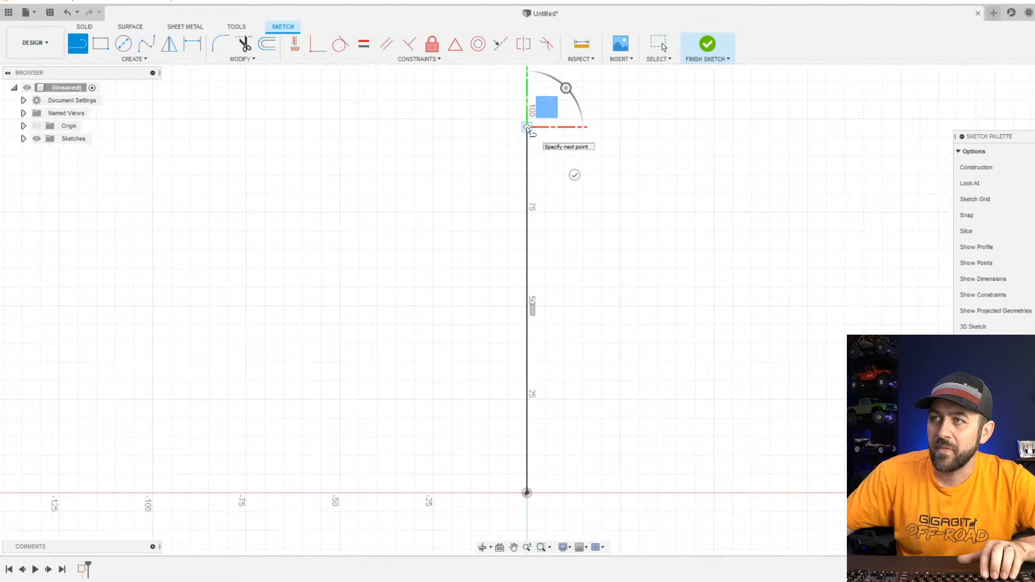
Complete the washer's closed side profile with a short top edge, a slanted edge, a horizontal lid edge, an 88 mm front edge and a base.
scroll(509, 130, "up", 2)
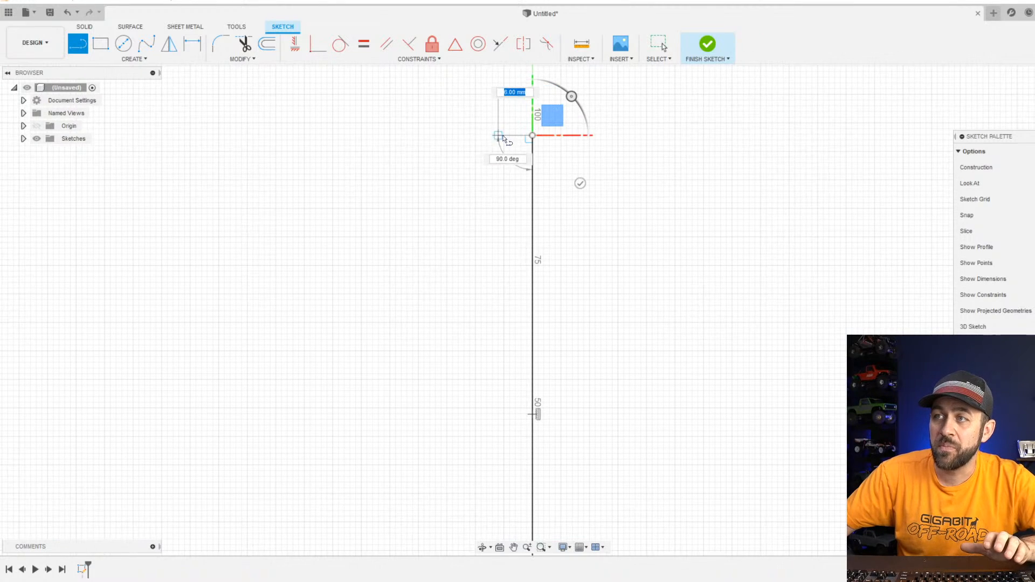
scroll(502, 138, "down", 3)
scroll(485, 160, "up", 2)
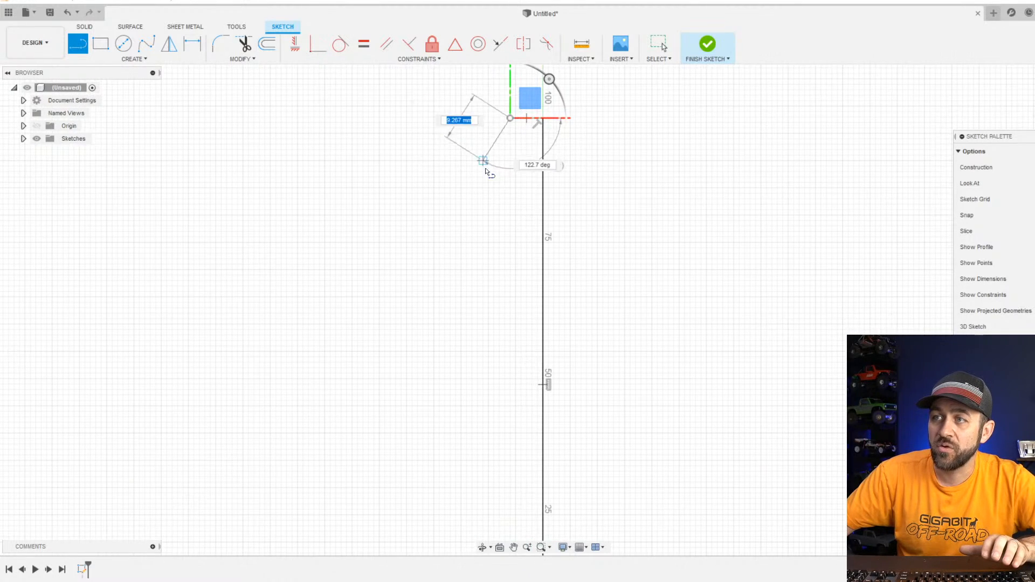
scroll(485, 171, "down", 3)
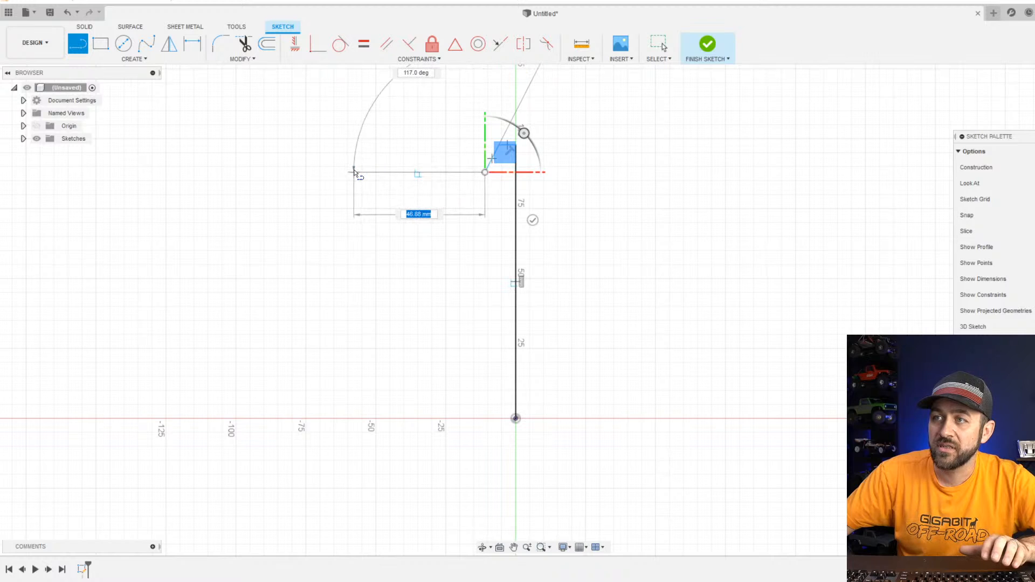
left_click(334, 173)
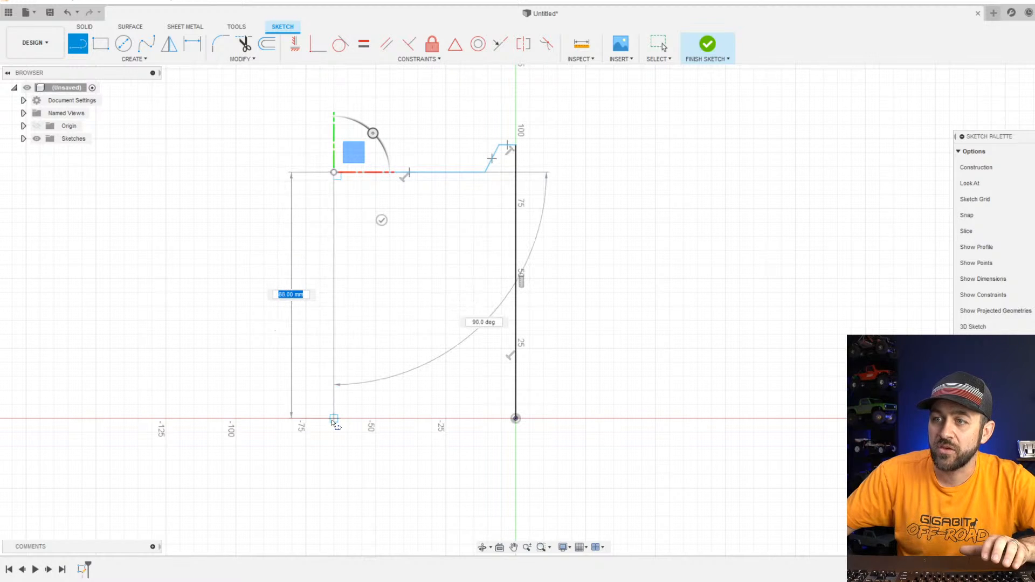
left_click(334, 418)
left_click(515, 419)
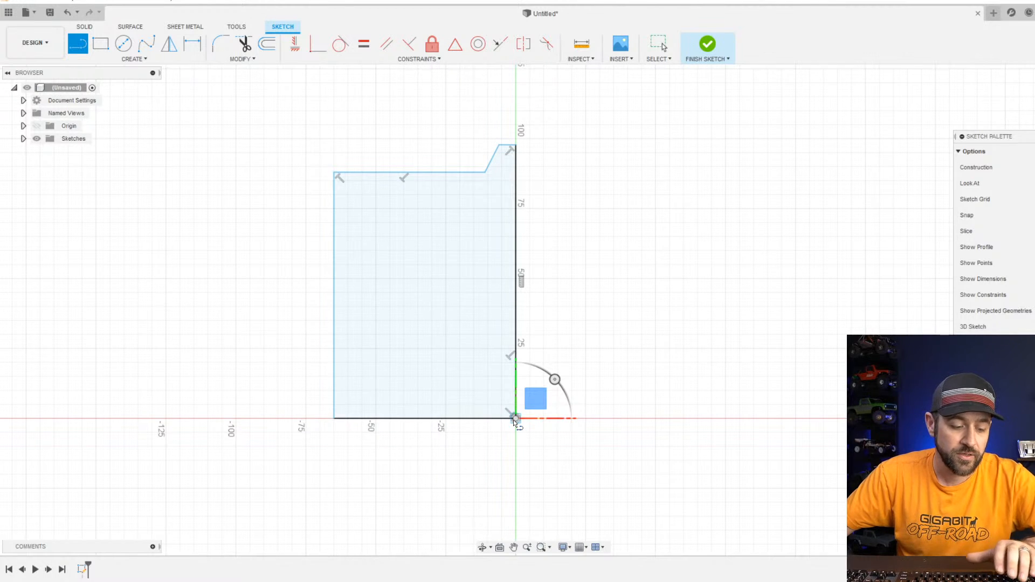
key("Escape")
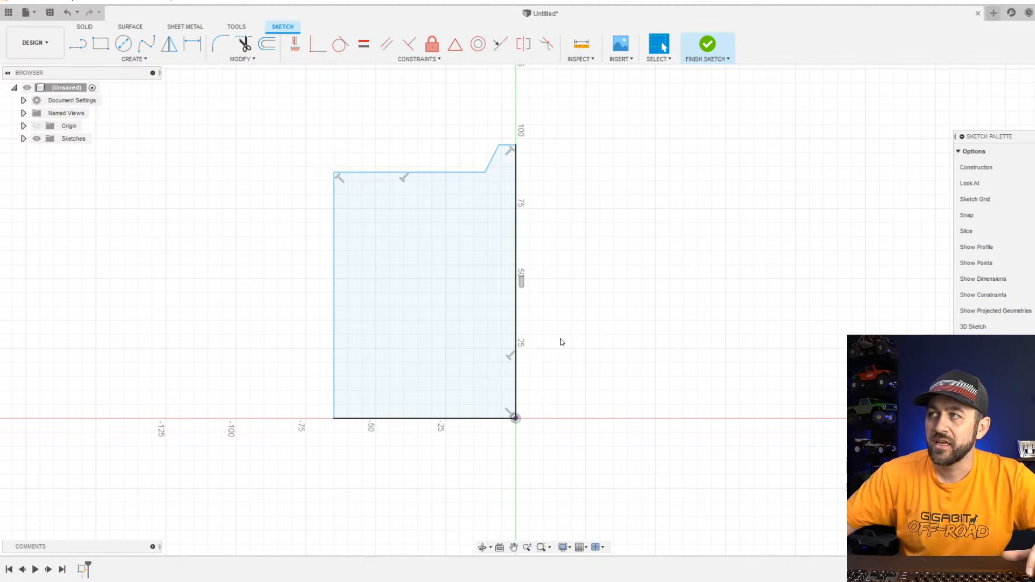
Dimension the washer profile's vertical back edge and set its height to 4.2 in.
scroll(431, 315, "down", 2)
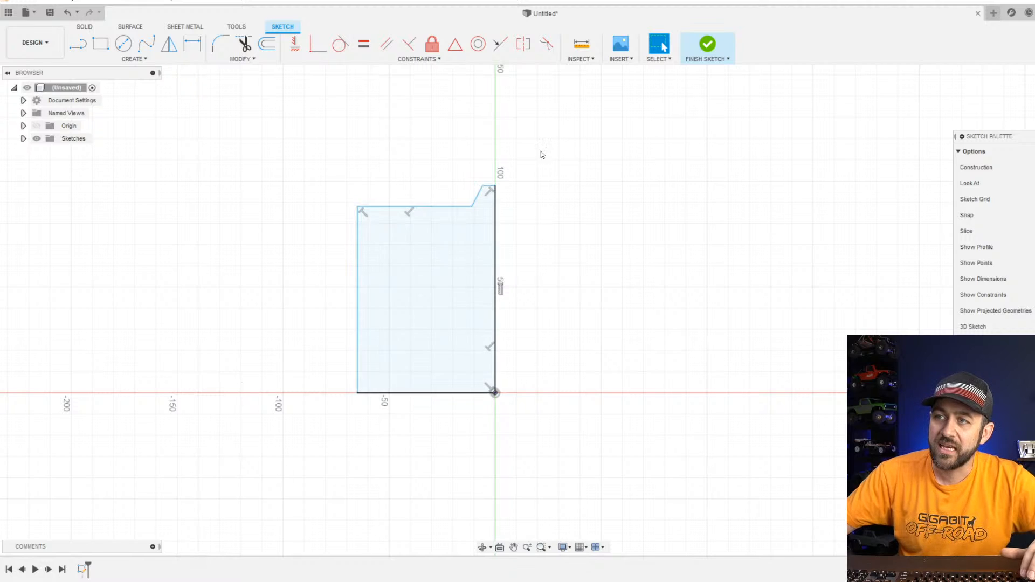
key("d")
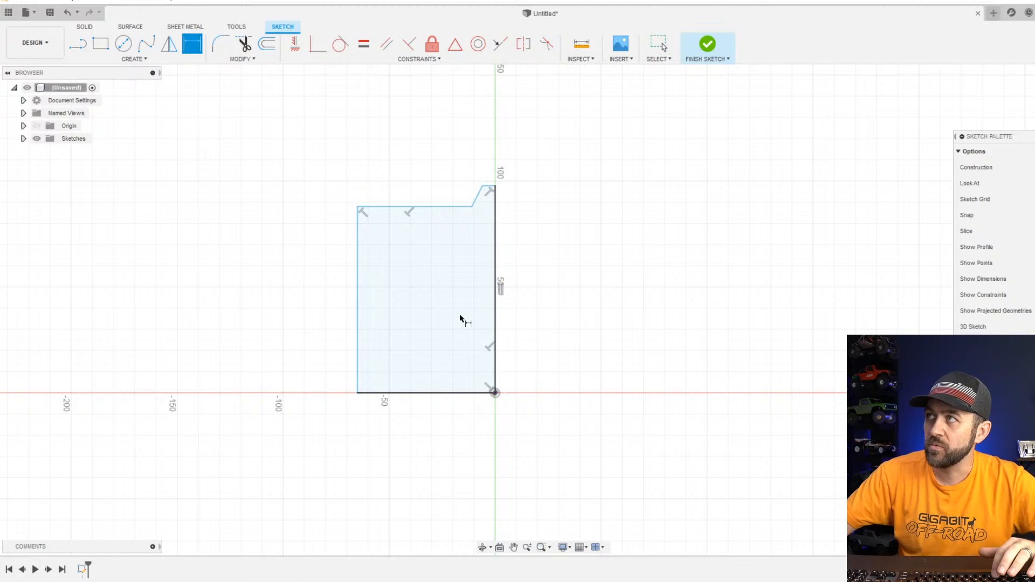
left_click(496, 275)
left_click(556, 285)
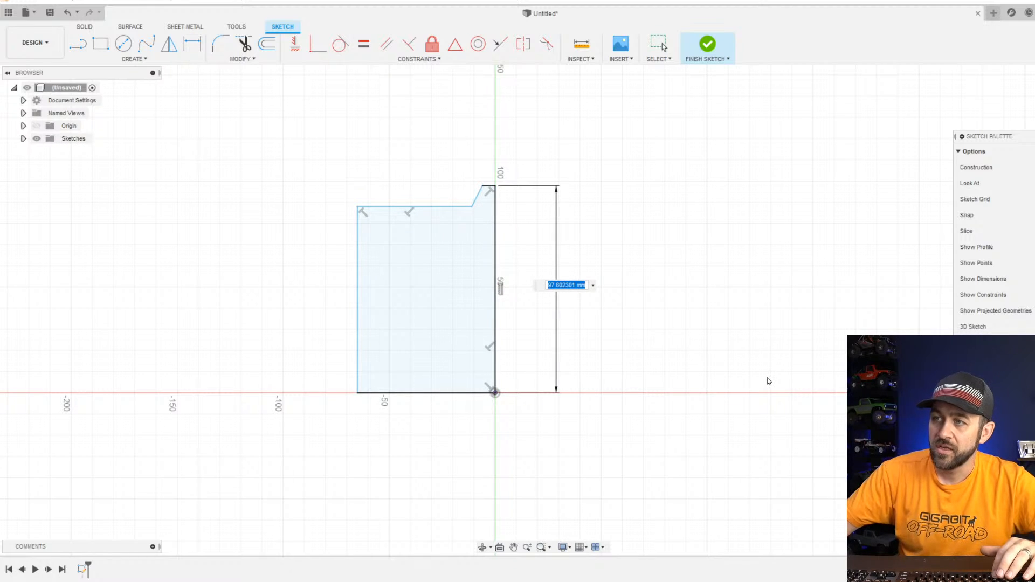
type("4.2")
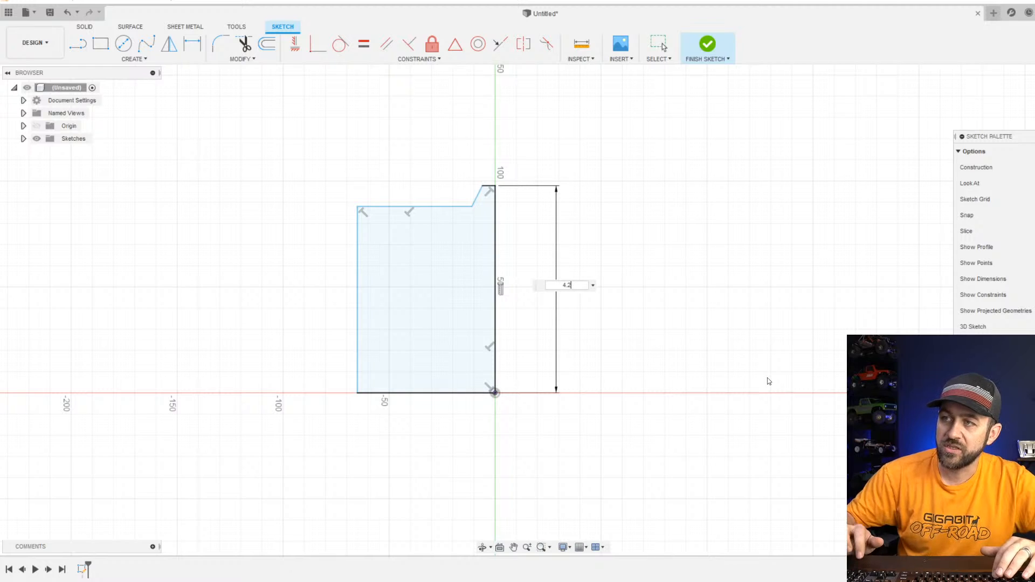
type("in")
key("Return")
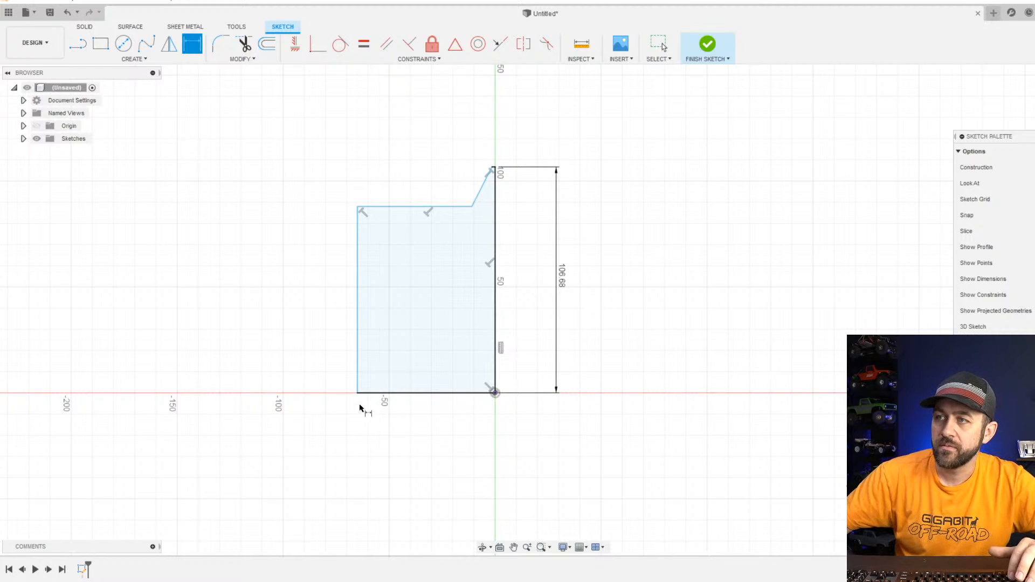
Dimension the profile's base edge and set the washer's depth to 2.7 in.
left_click(407, 395)
left_click(399, 453)
type("2.7in")
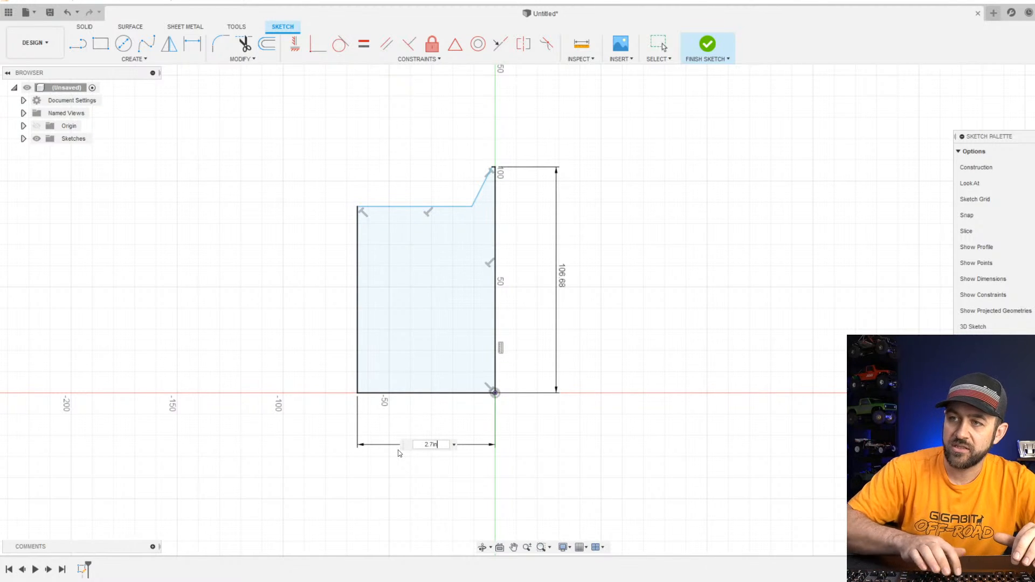
key("Return")
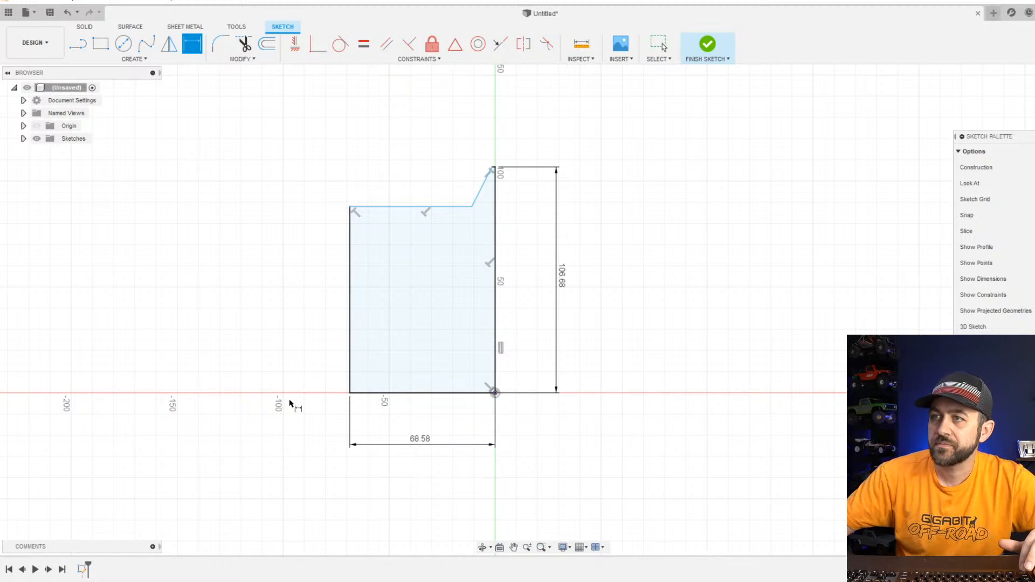
Lengthen the profile's short top edge to about 8 mm and shift the slanted edge's lower corner slightly toward the front.
scroll(475, 194, "up", 2)
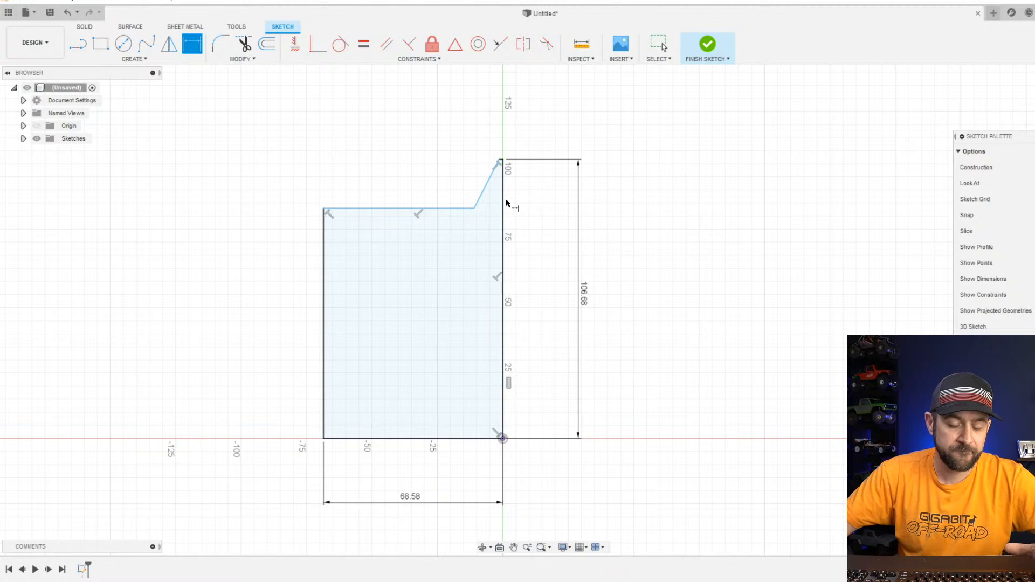
key("Escape")
scroll(437, 160, "down", 1)
scroll(494, 161, "up", 5)
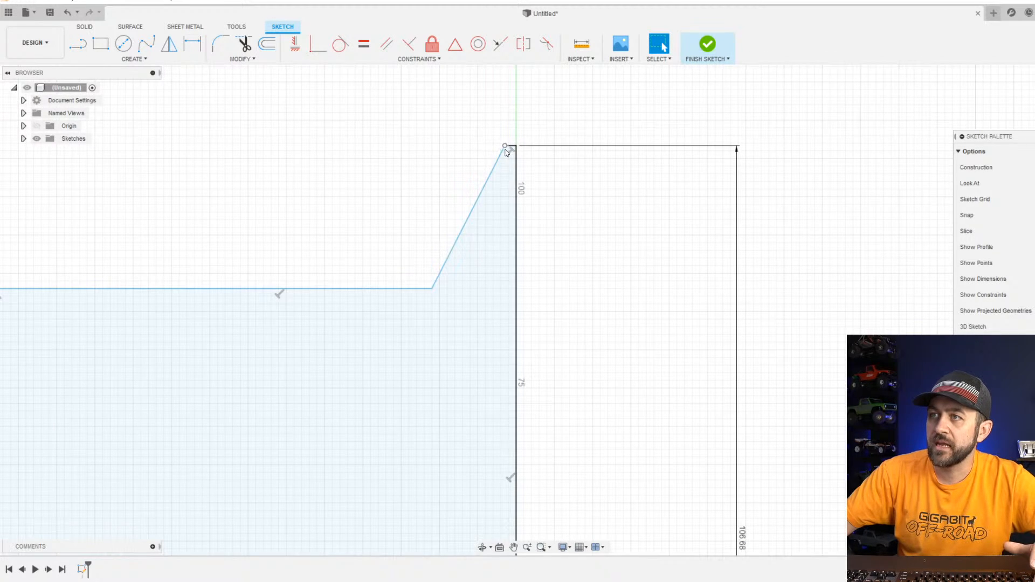
left_click_drag(502, 150, 455, 147)
left_click_drag(431, 289, 416, 289)
scroll(426, 296, "down", 6)
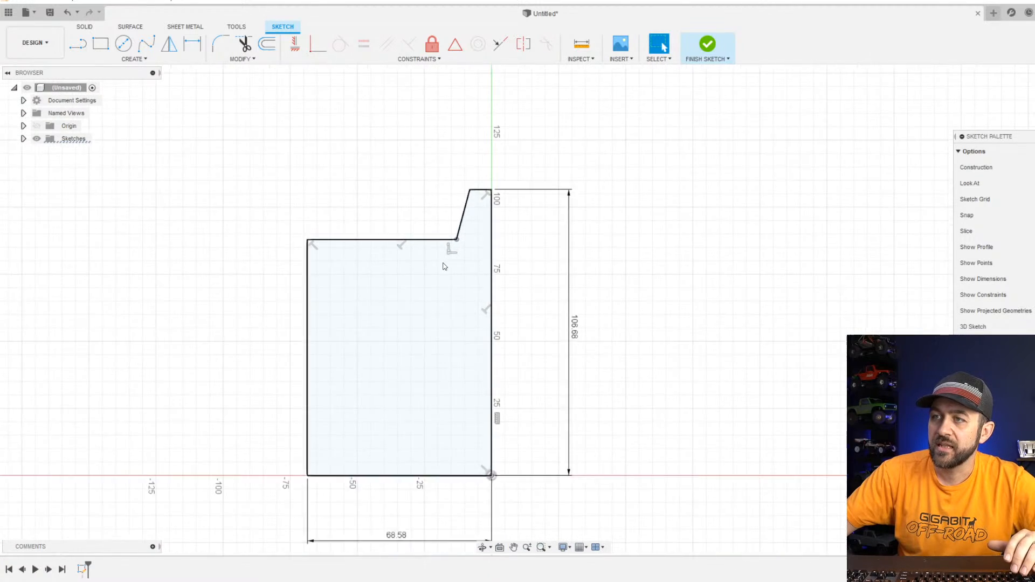
scroll(430, 302, "up", 1)
type("s")
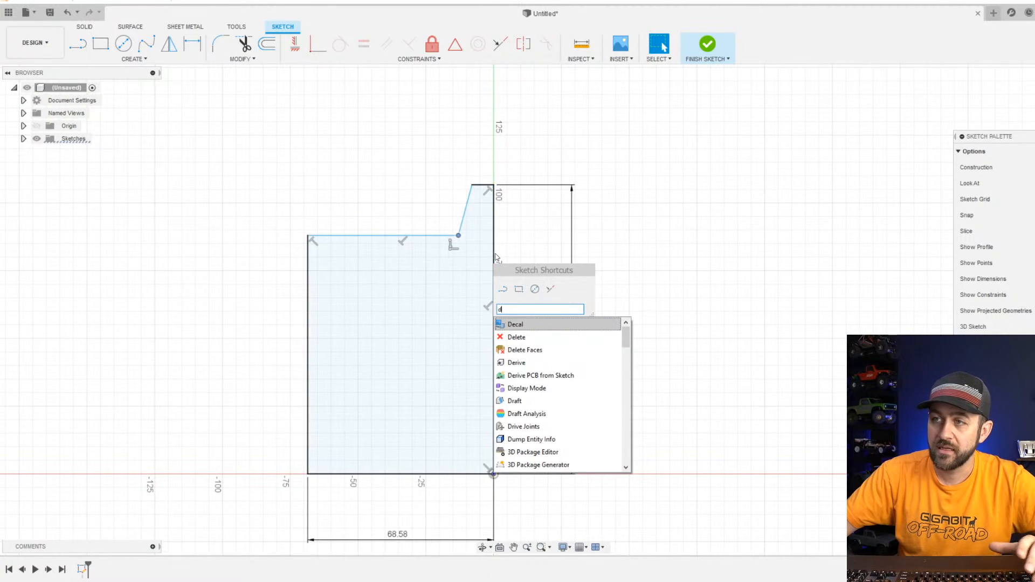
type("d")
key("Escape")
scroll(424, 192, "up", 2)
middle_click_drag(470, 369, 496, 254)
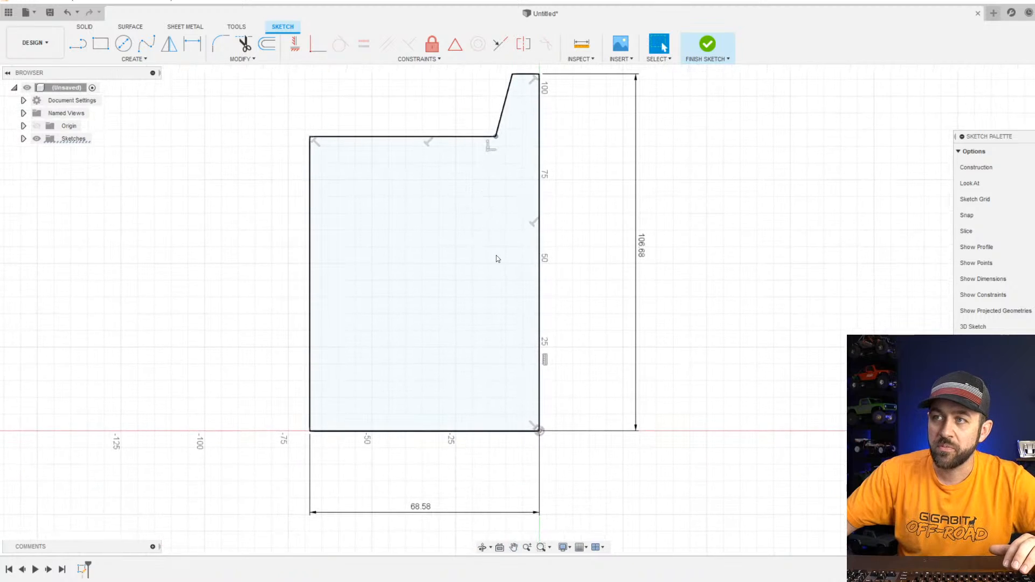
scroll(497, 256, "down", 2)
key("d")
scroll(566, 293, "down", 1)
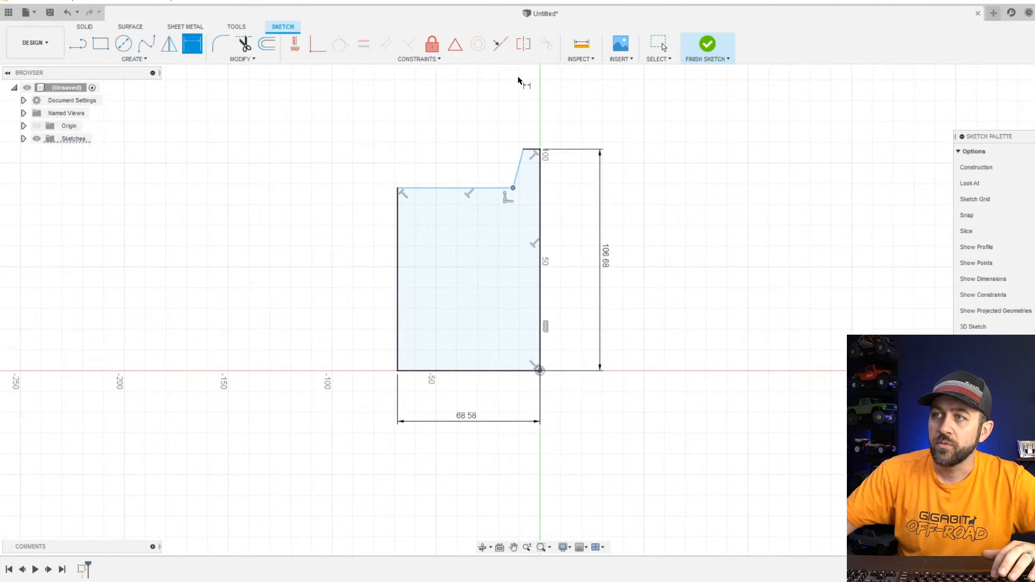
scroll(520, 81, "up", 2)
left_click(535, 196)
scroll(545, 157, "up", 2)
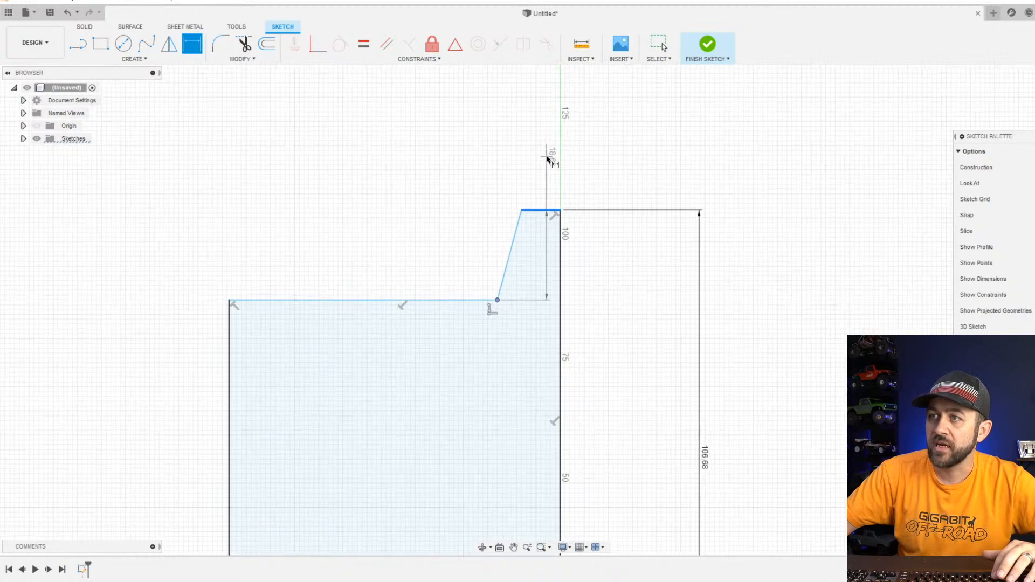
key("Escape")
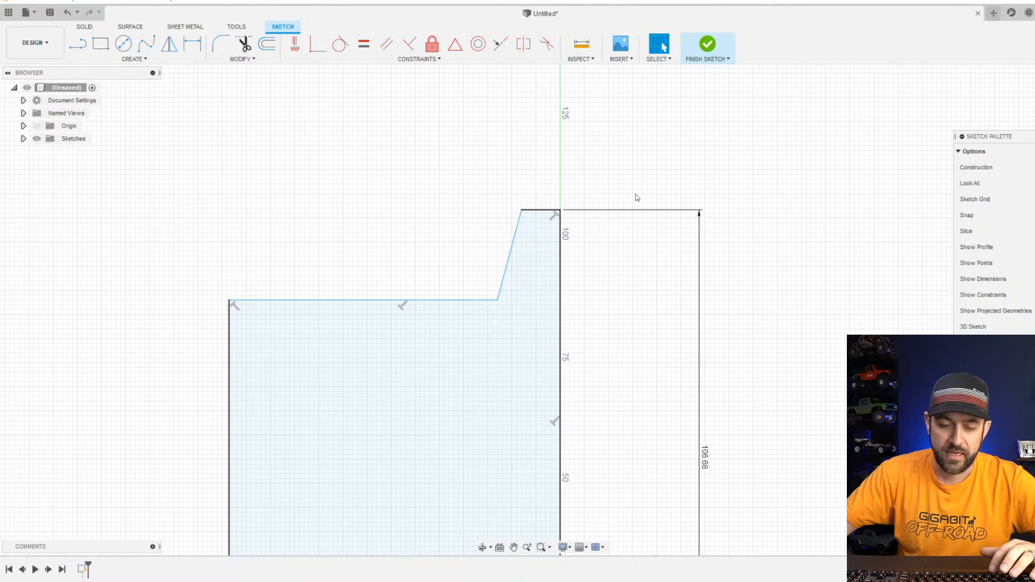
Dimension the profile's short top edge at 8 mm.
key("d")
left_click(538, 210)
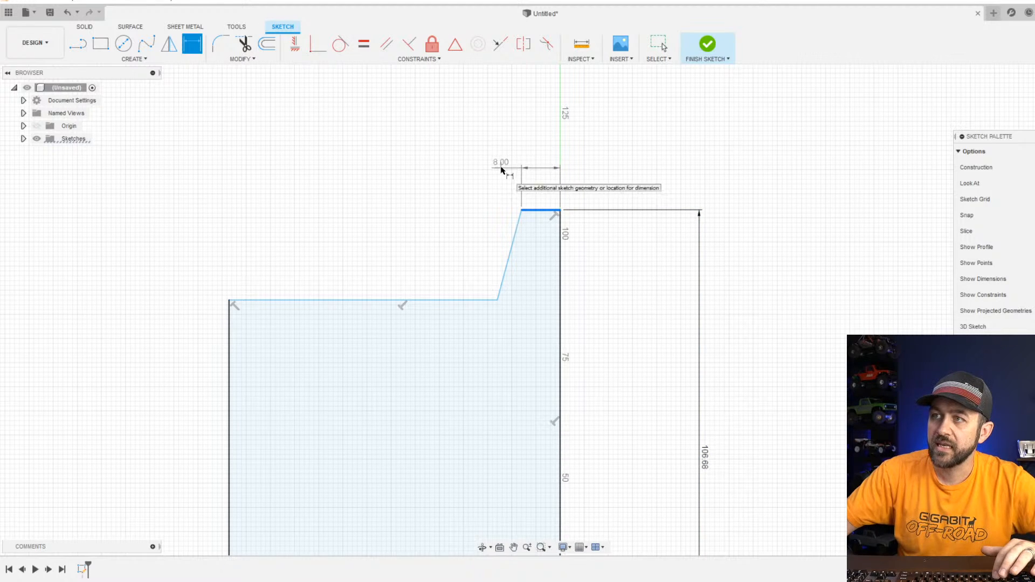
left_click(501, 164)
key("Return")
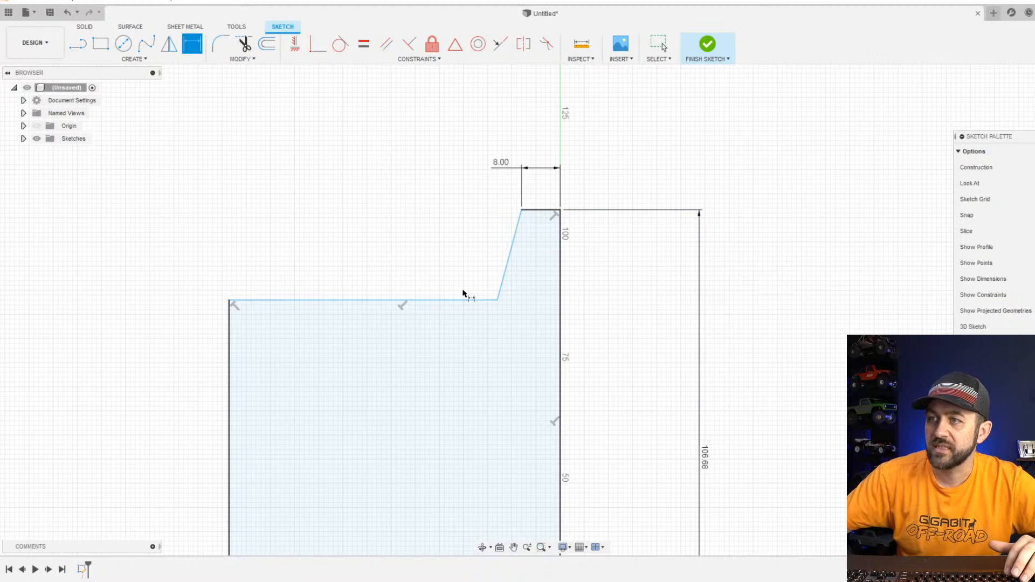
Dimension the slanted edge's vertical height and set it to 15 mm.
left_click(511, 259)
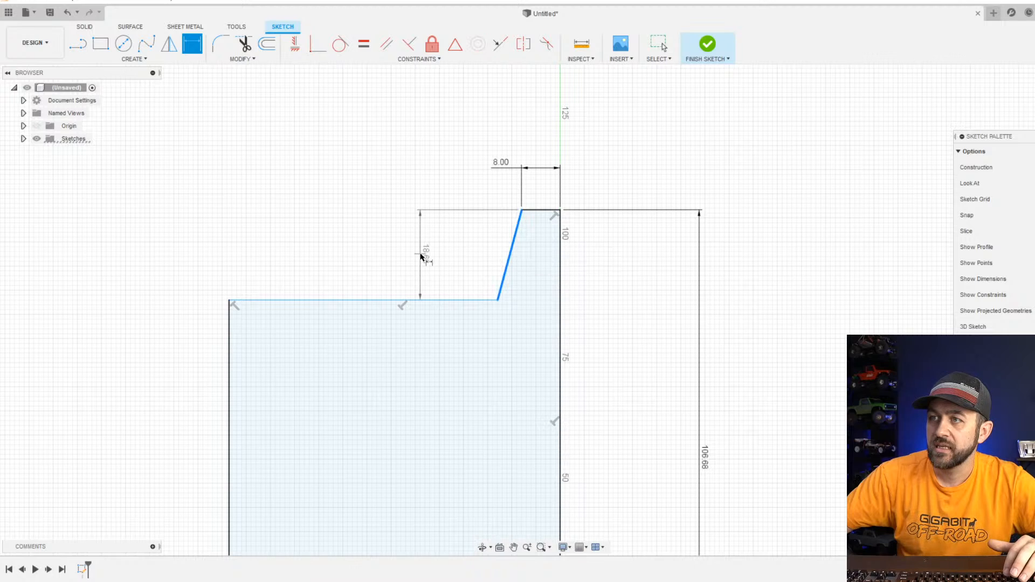
left_click(460, 257)
type("15")
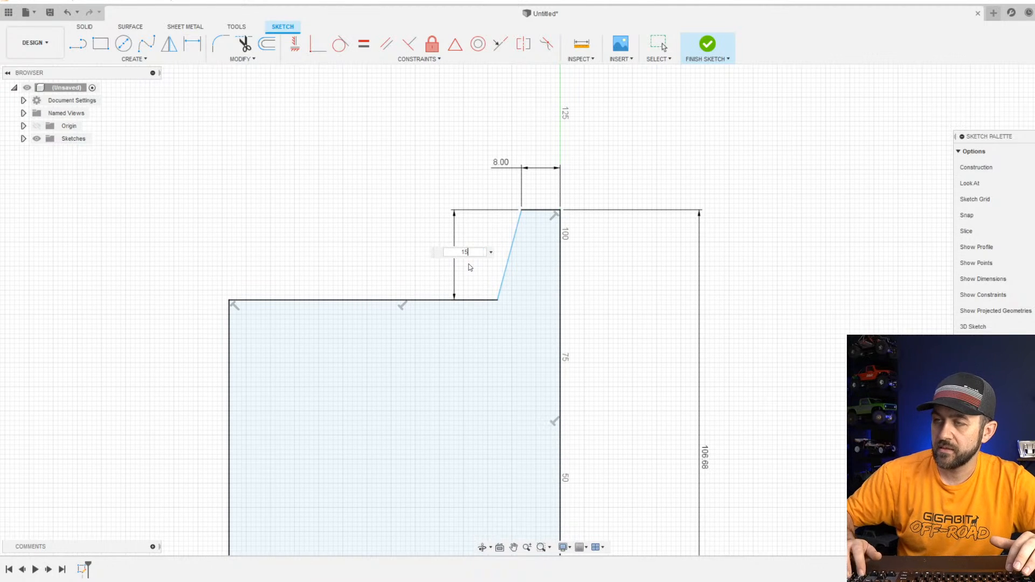
key("Return")
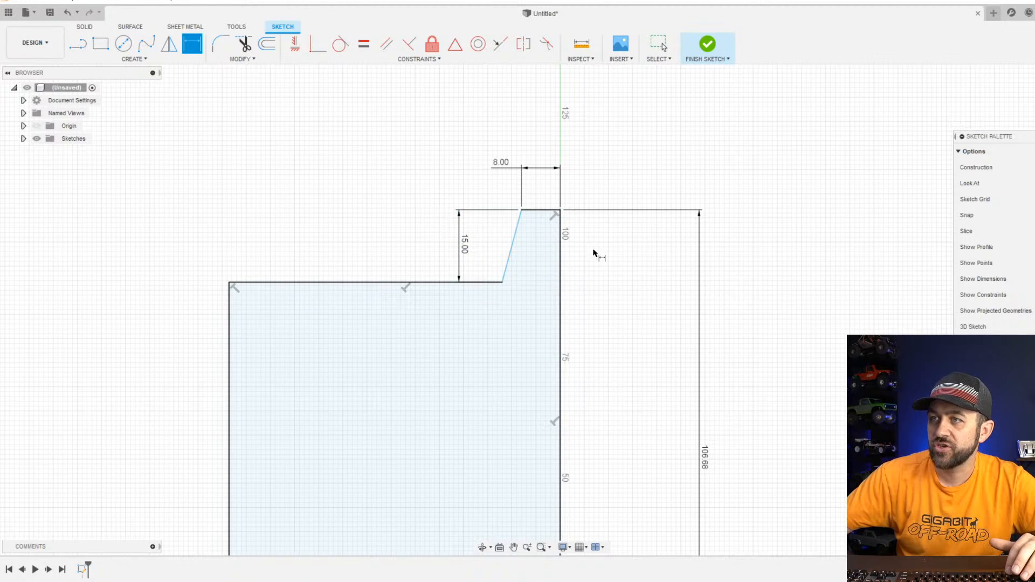
Dimension the slanted edge's horizontal run at about 4 mm and finish the sketch.
left_click(512, 250)
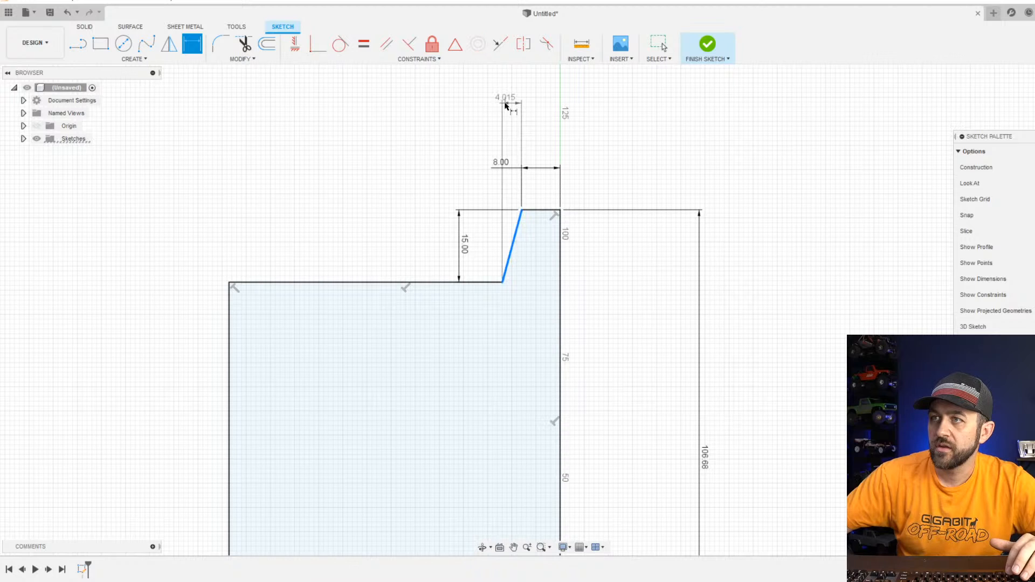
left_click(520, 98)
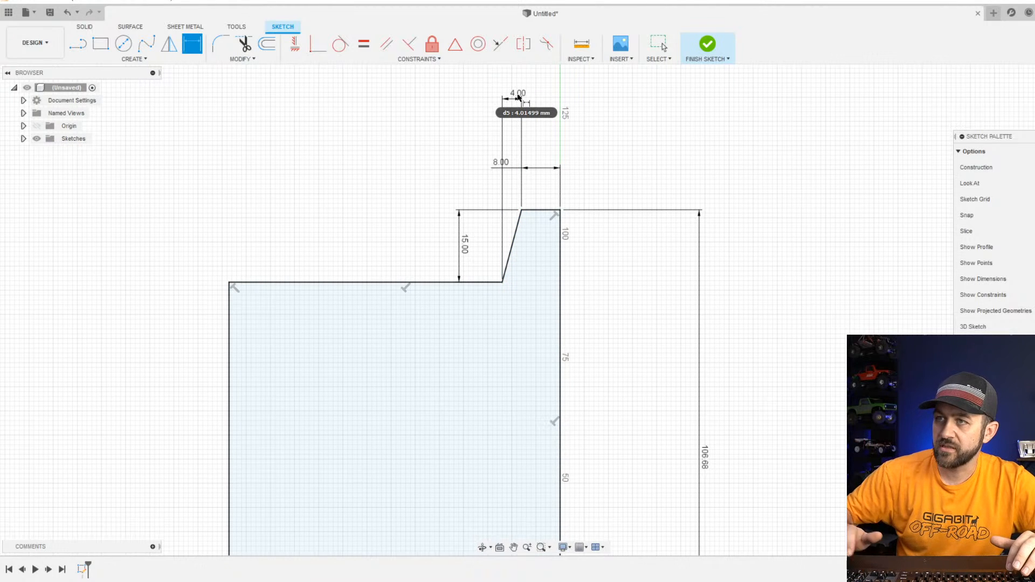
scroll(329, 445, "down", 1)
middle_click_drag(414, 348, 399, 202)
scroll(398, 207, "down", 6)
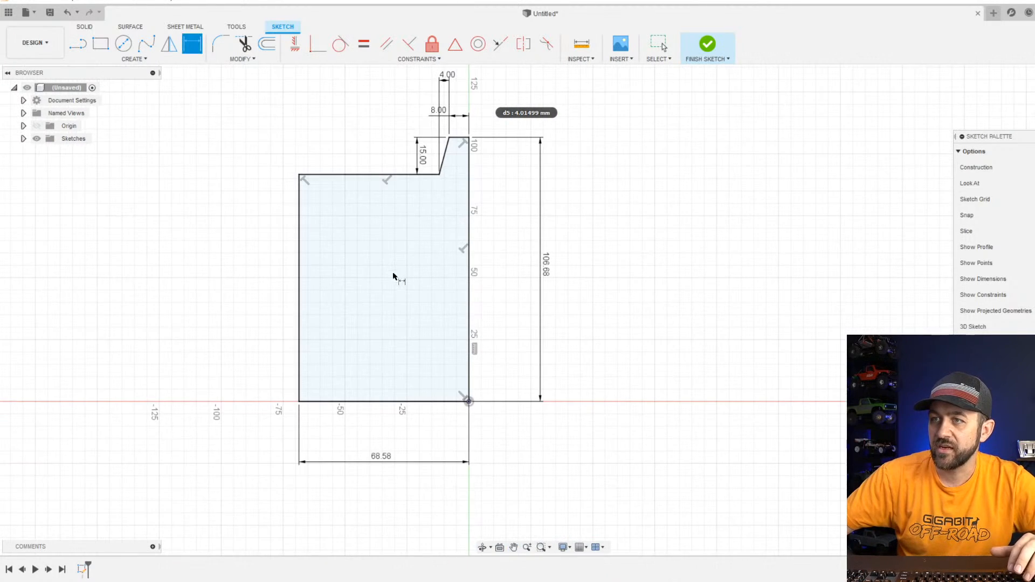
left_click(708, 44)
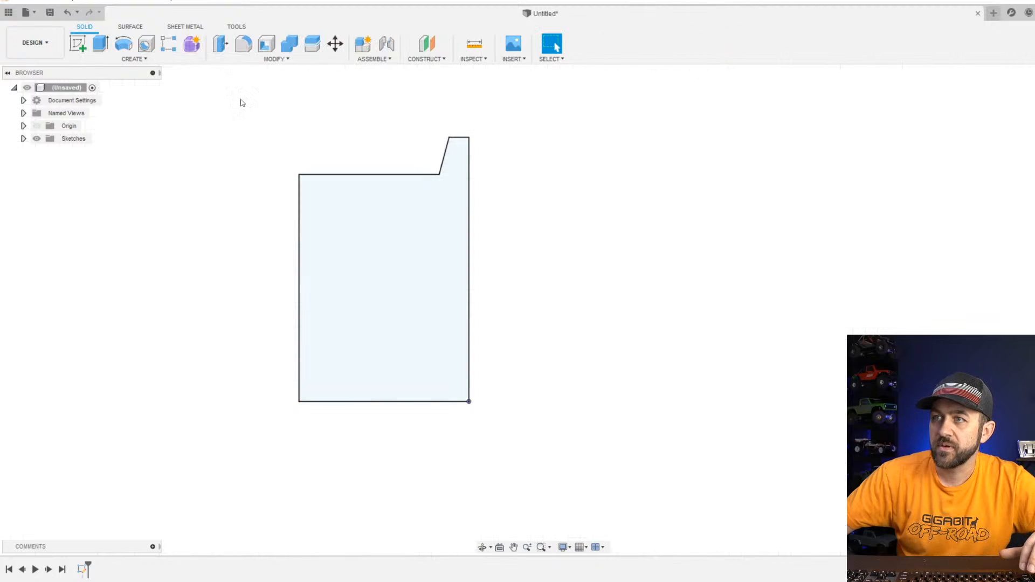
Extrude the closed side profile 2.75 in as a new body to form the washer's width.
left_click(101, 43)
left_click(356, 258)
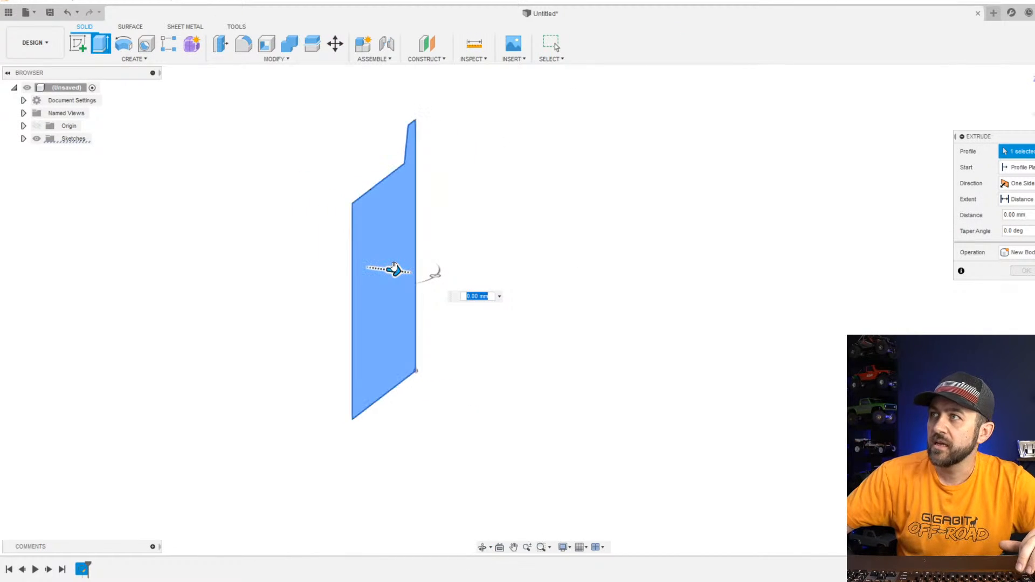
left_click_drag(396, 269, 574, 308)
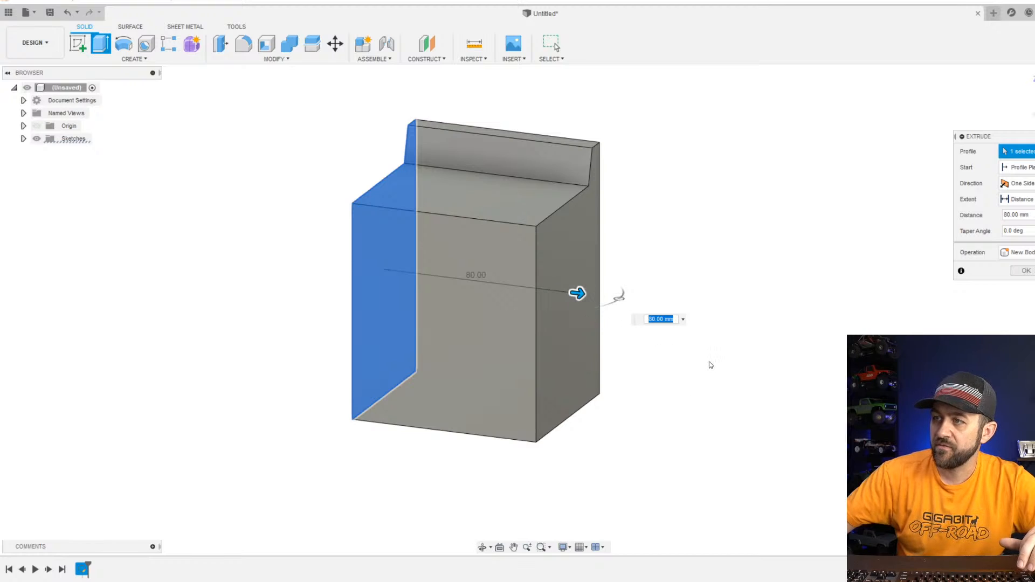
type("2.7")
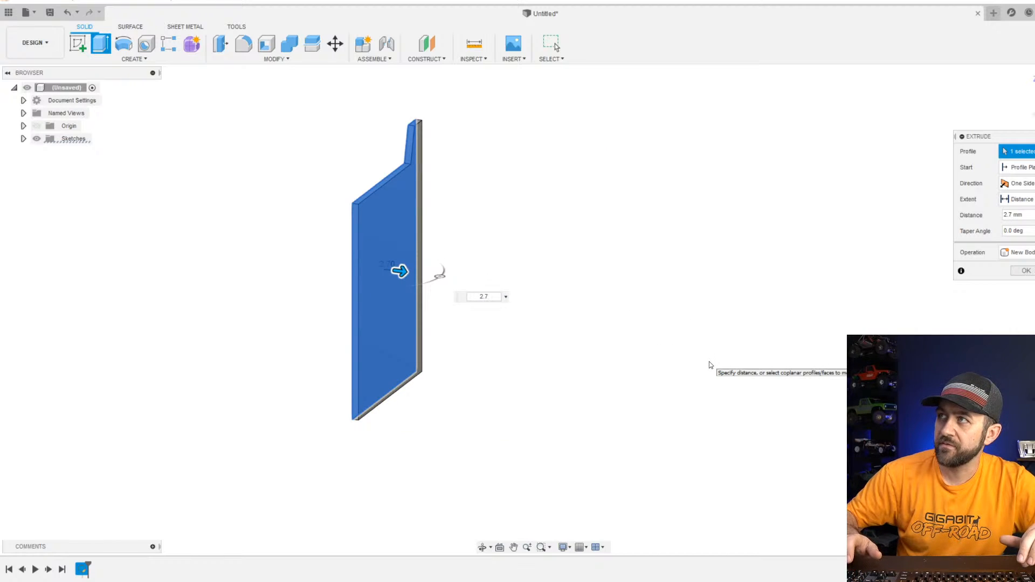
type("in")
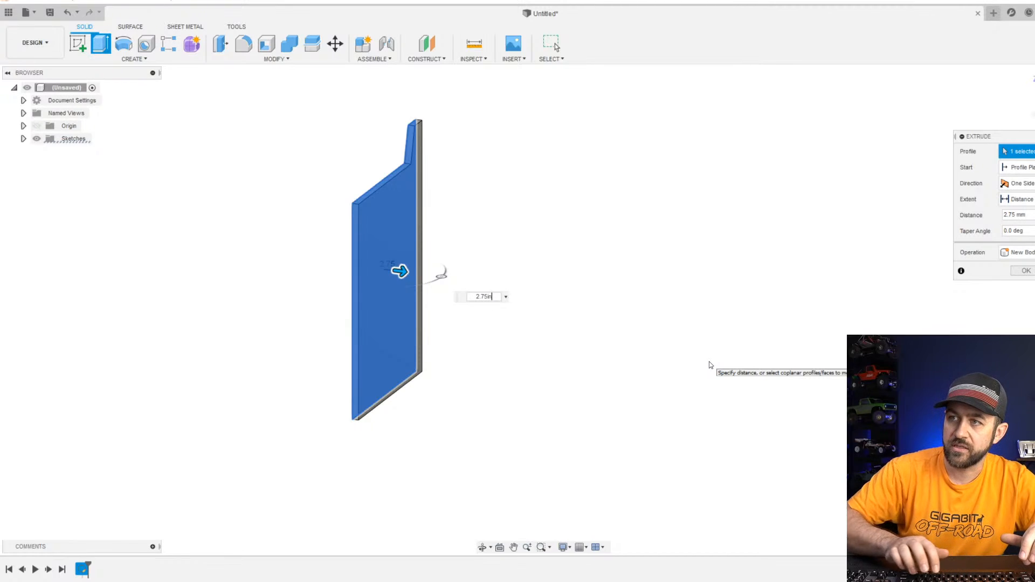
key("Return")
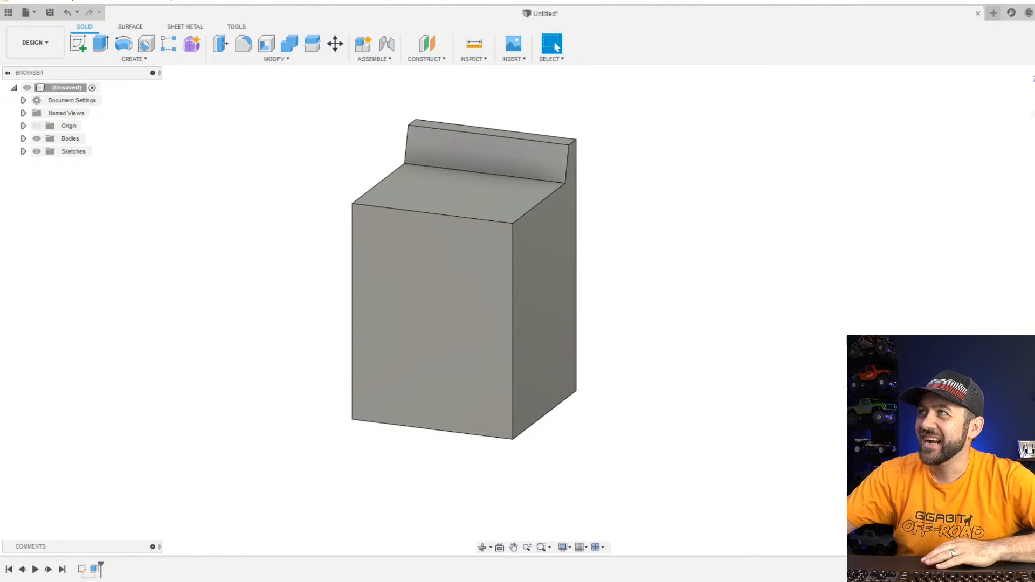
Bring up the Best Buy page to check the shape of the washer's control console, and return to Fusion 360.
left_click_drag(502, 0, 486, 15)
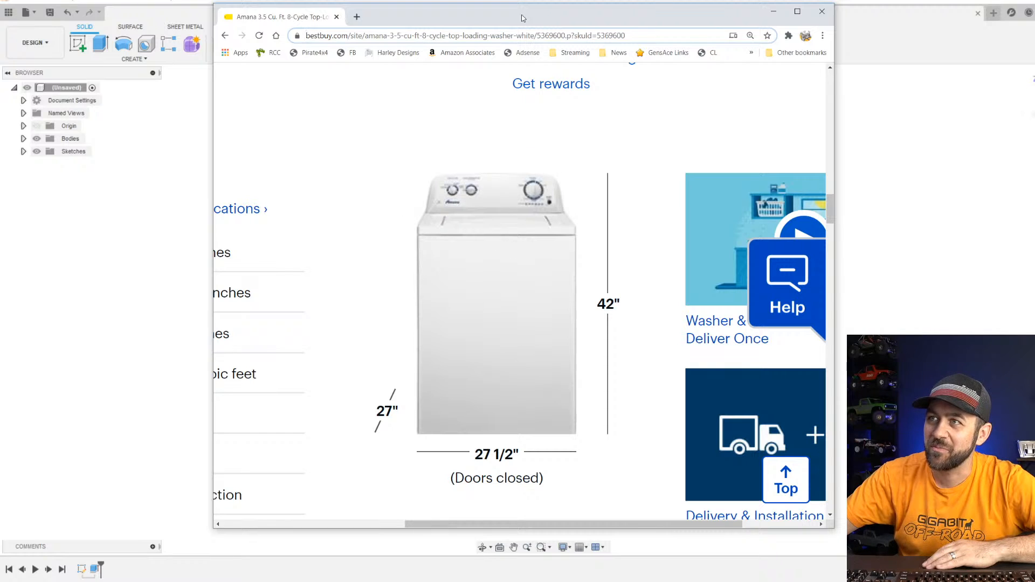
left_click_drag(518, 21, 951, 0)
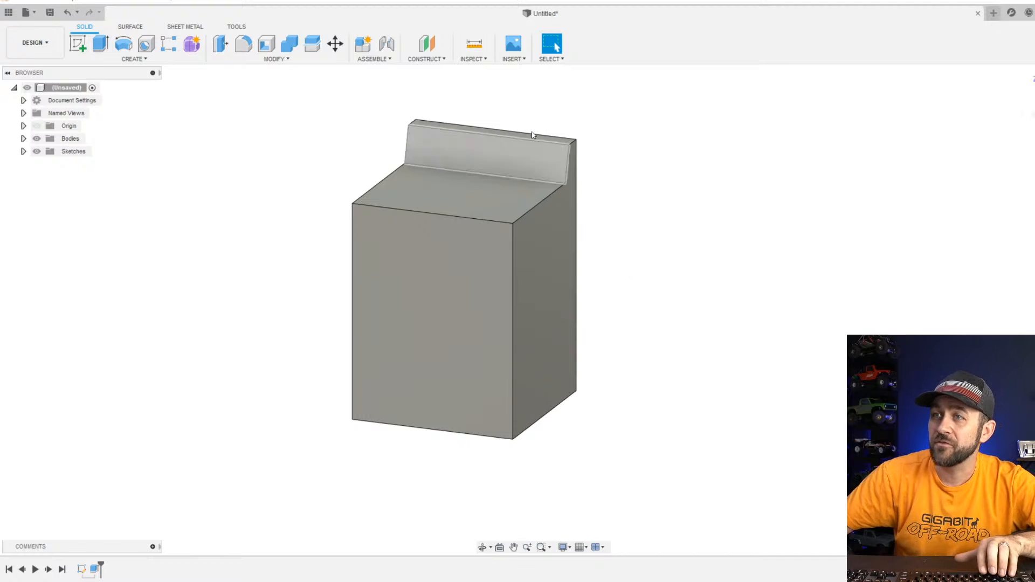
left_click(242, 46)
scroll(401, 143, "up", 3)
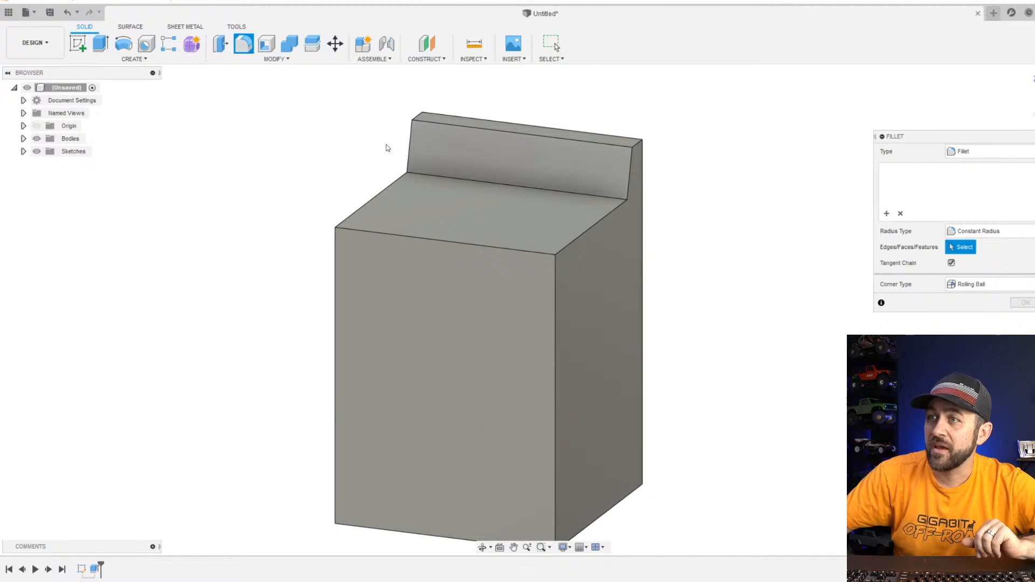
left_click(419, 119)
left_click(643, 139)
scroll(709, 164, "up", 2)
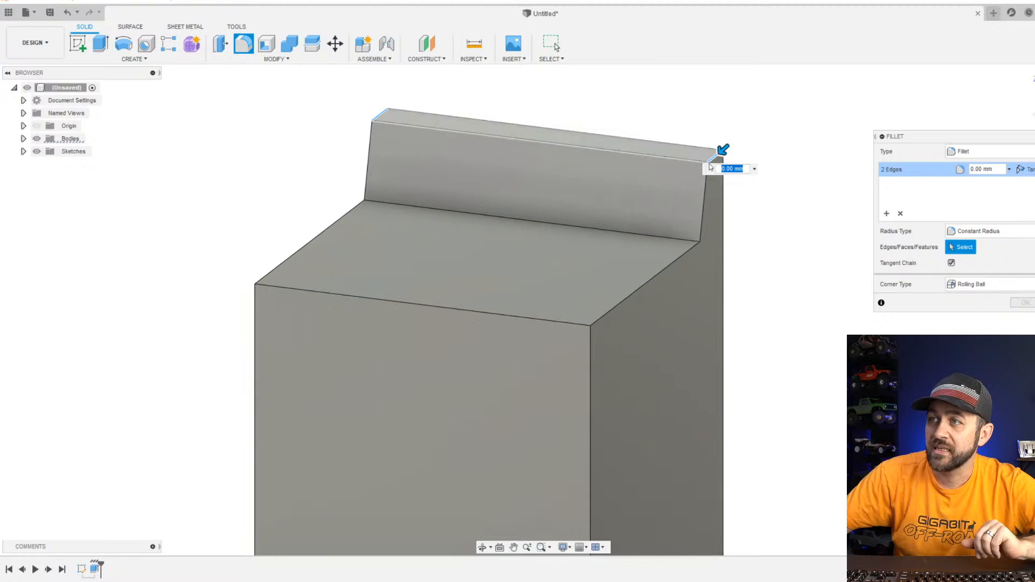
left_click_drag(723, 146, 711, 158)
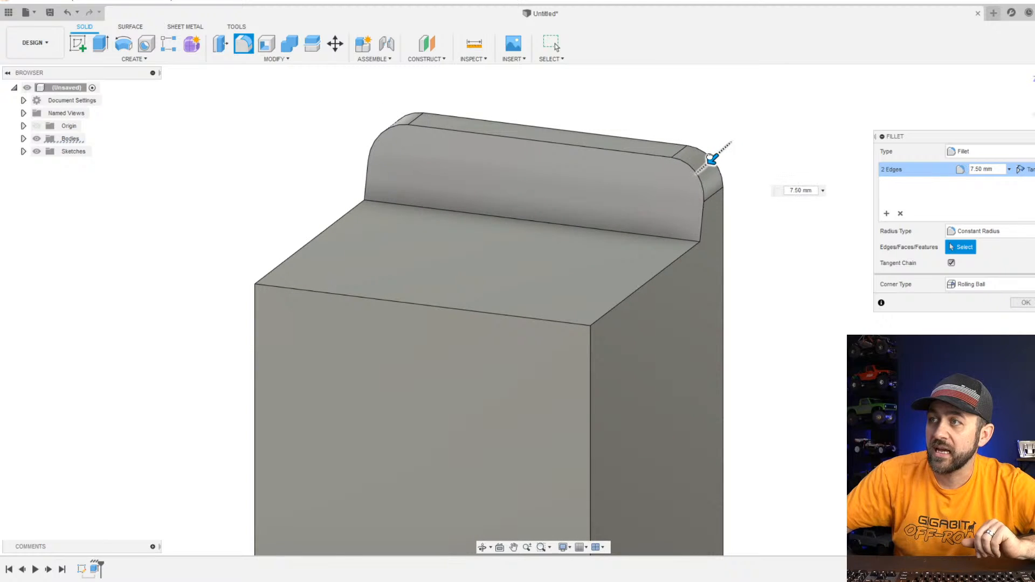
key("Escape")
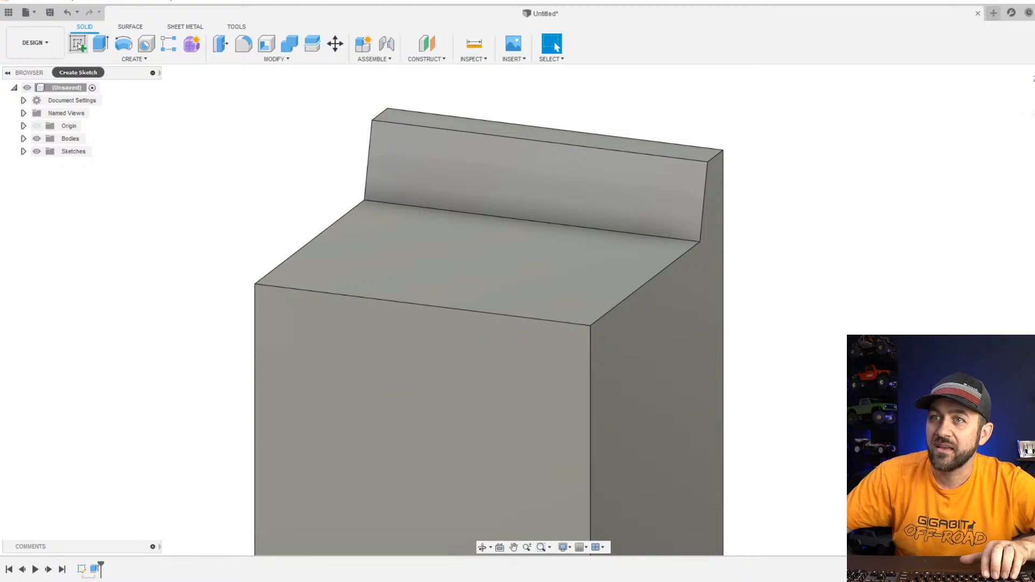
Fillet the two upper corner edges of the control console with a 9 mm radius.
left_click(243, 43)
left_click(379, 118)
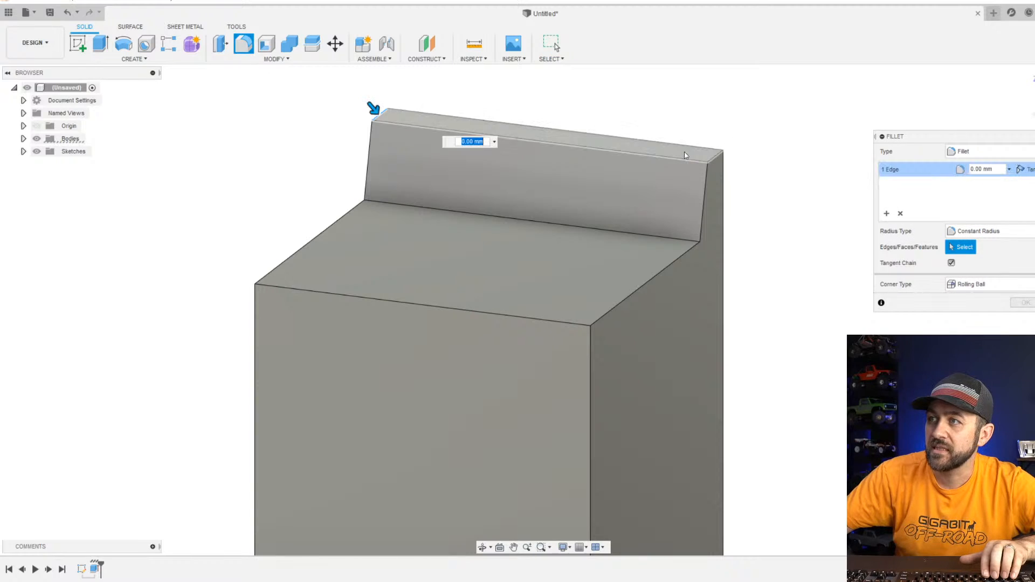
left_click(712, 158)
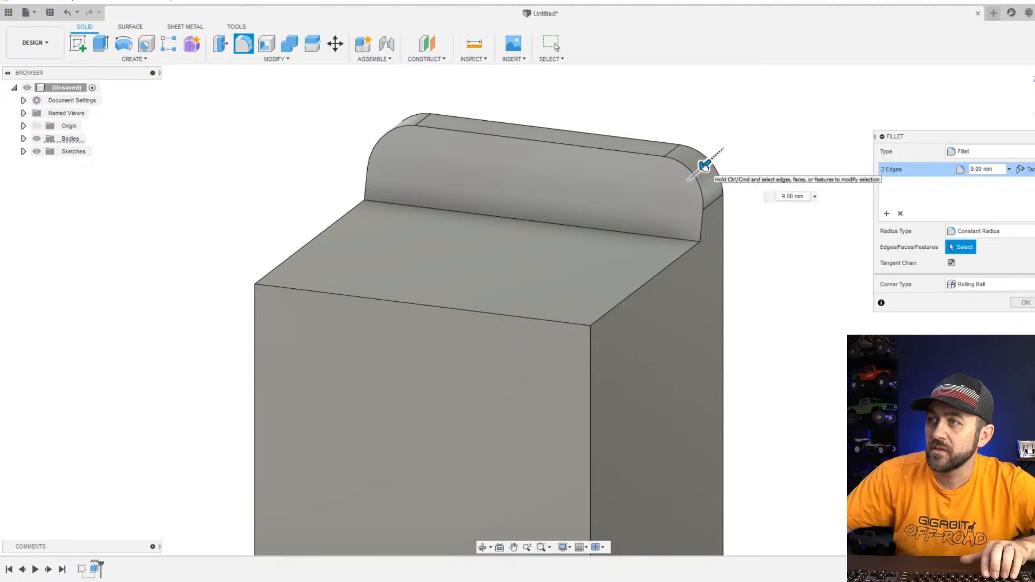
key("Return")
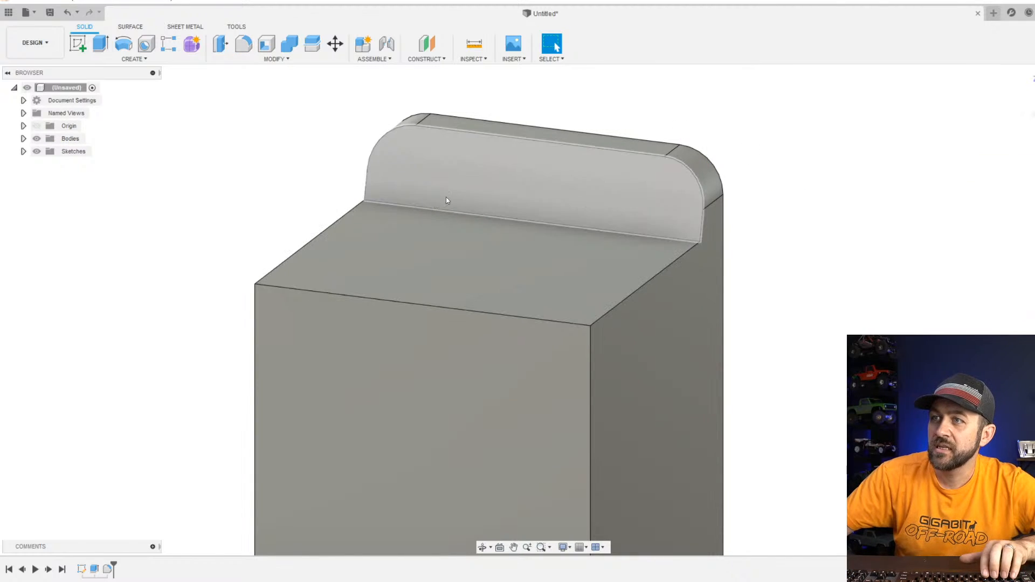
Fillet the washer body's four vertical corner edges, including the rear edge chain around the console, with a 2 mm radius.
left_click(244, 52)
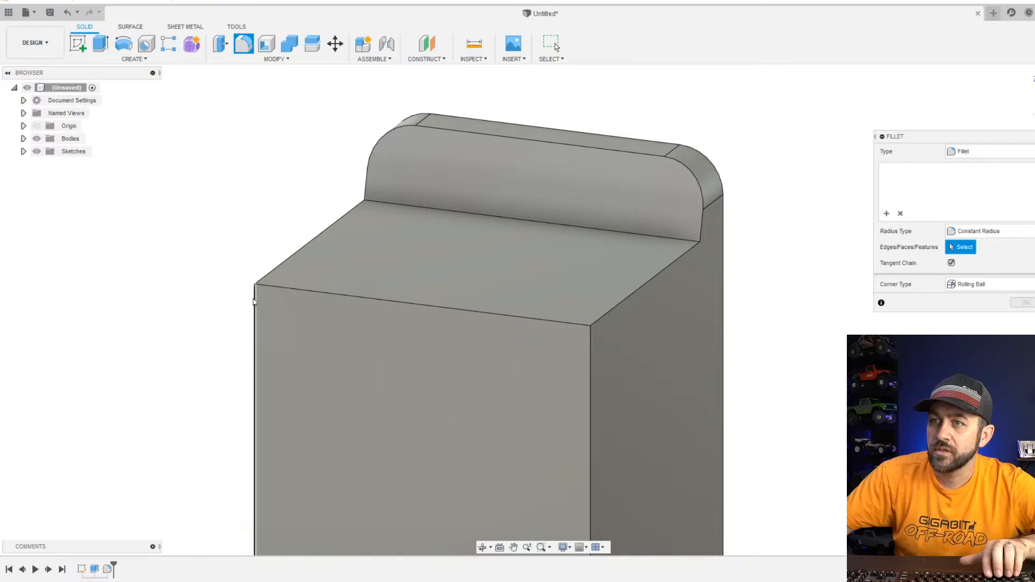
left_click(254, 296)
left_click(592, 364)
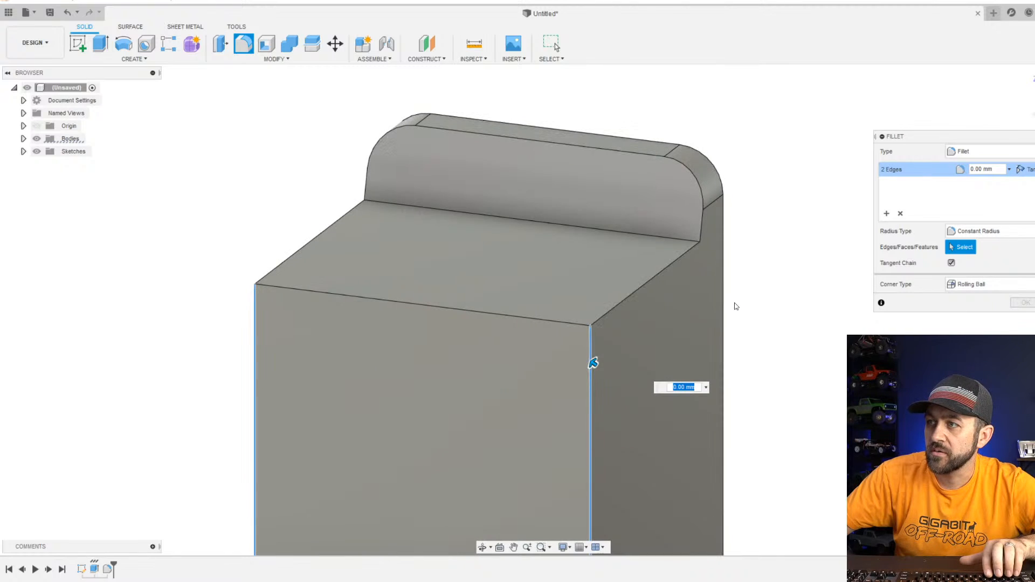
left_click(723, 309)
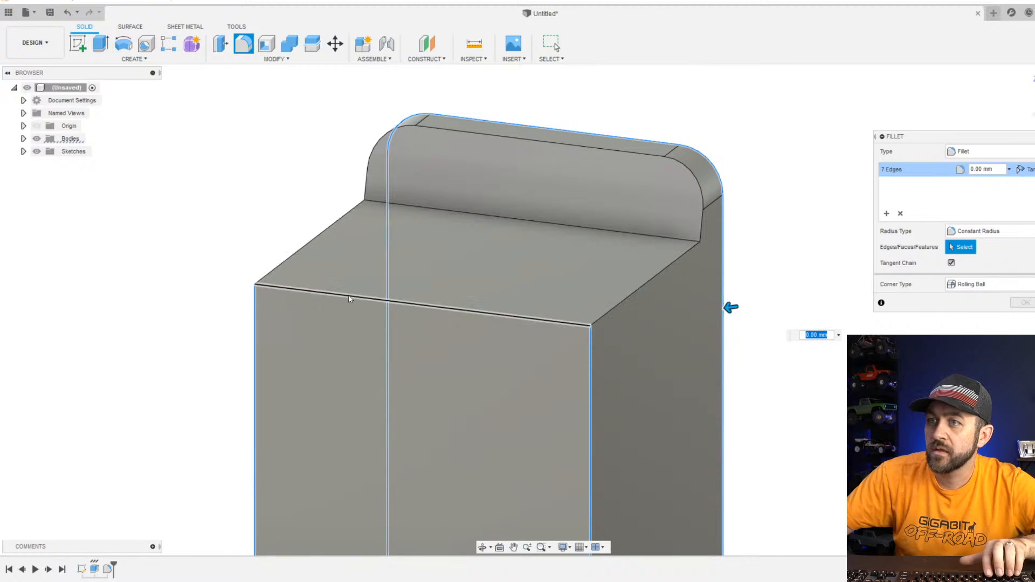
mouse_move(350, 299)
middle_mouse_down("shift")
mouse_move(342, 282)
mouse_move(359, 287)
middle_mouse_up("shift")
scroll(360, 290, "down", 3)
type("14")
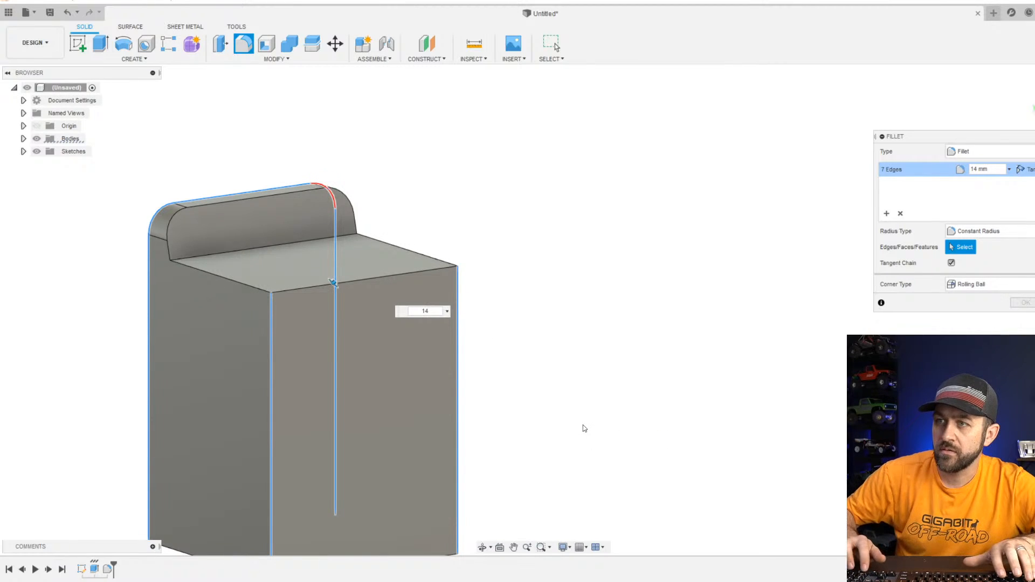
key("BackSpace")
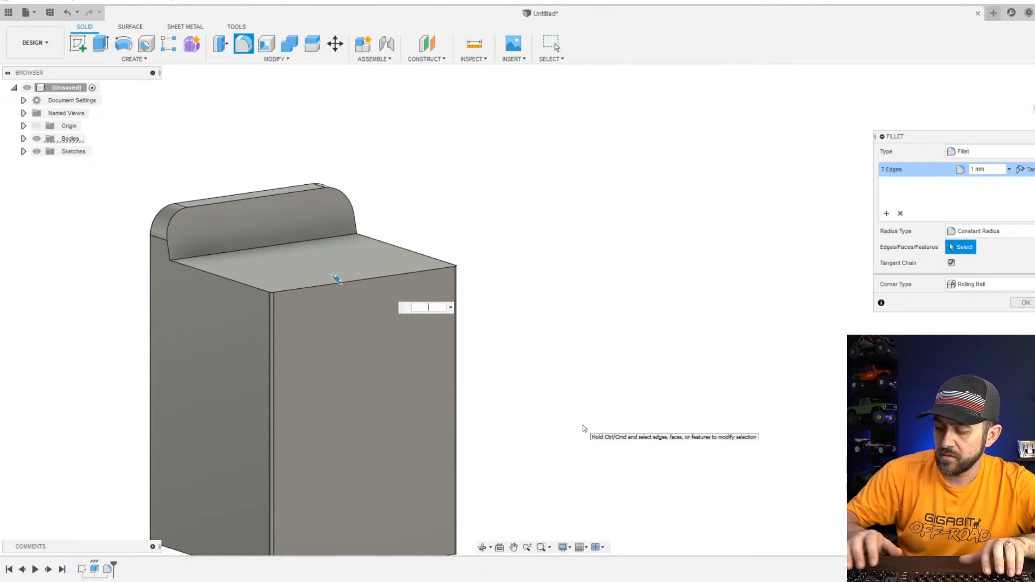
type("2")
key("Return")
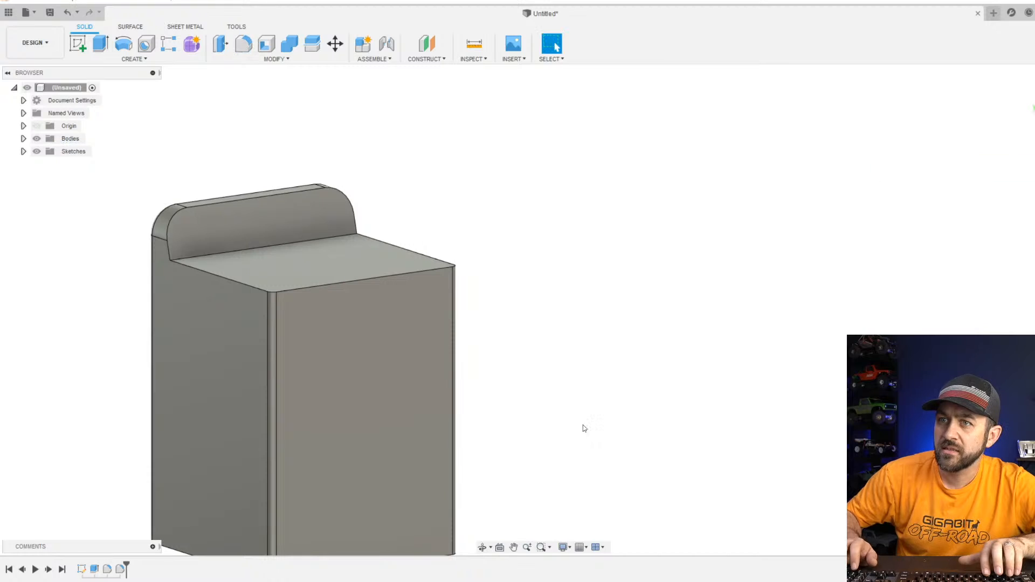
Fillet the front outline edge of the control console, including its rounded corners.
left_click(244, 44)
left_click(174, 254)
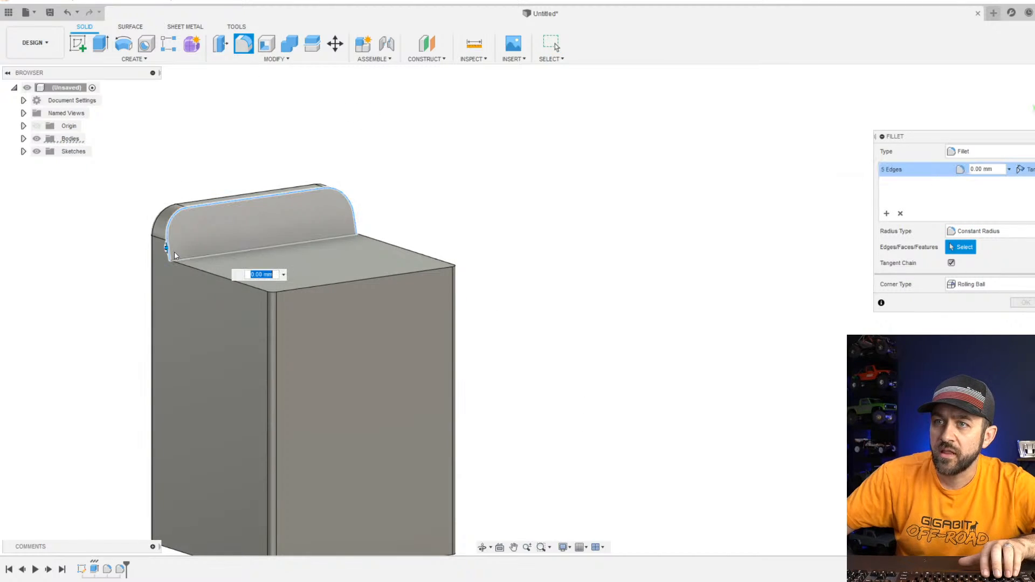
key("Return")
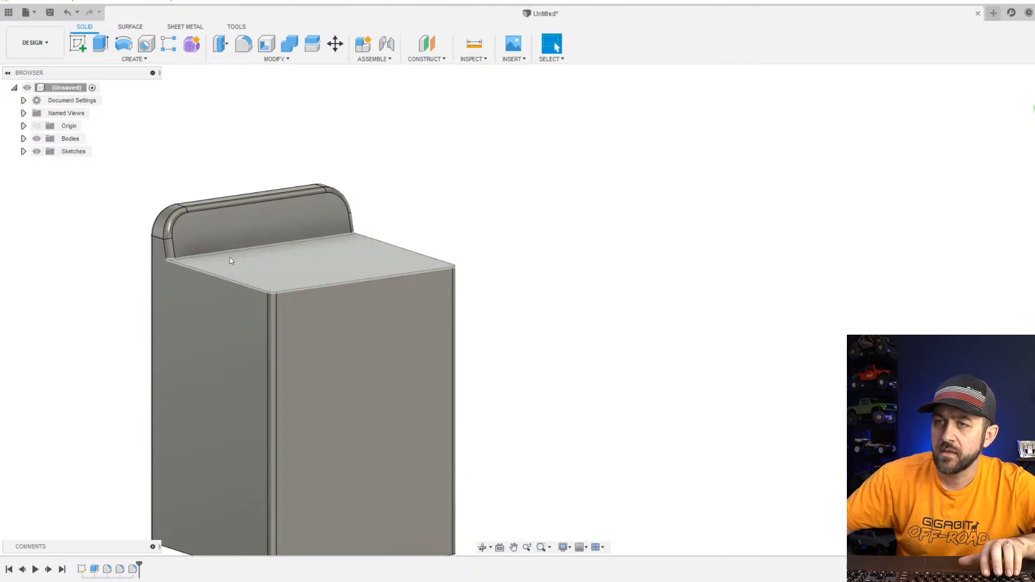
Start a sketch on the washer's flat top face and project the face's outline into it.
middle_click_drag(230, 257, 419, 257, "shift")
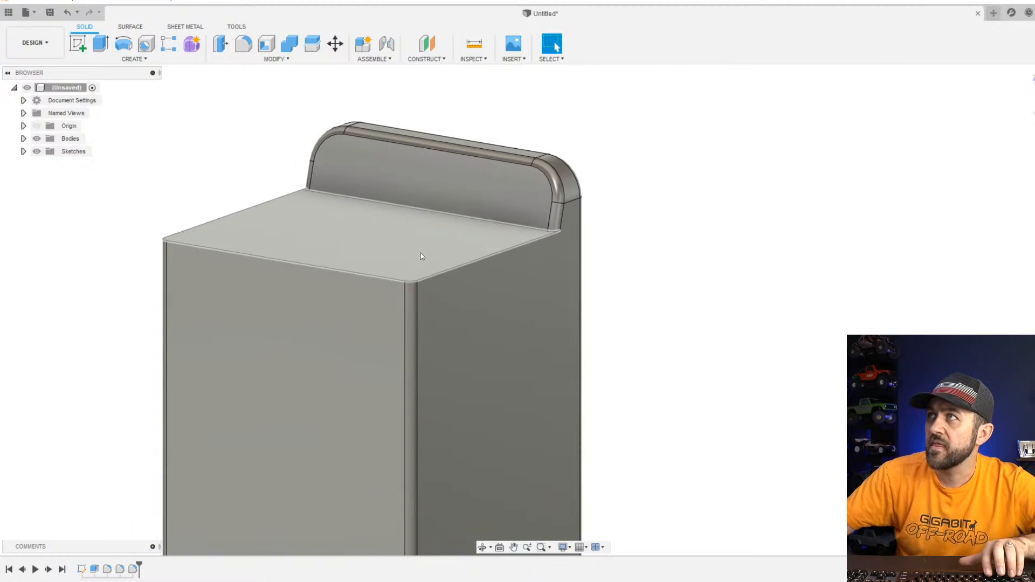
middle_click_drag(304, 474, 338, 265, "shift")
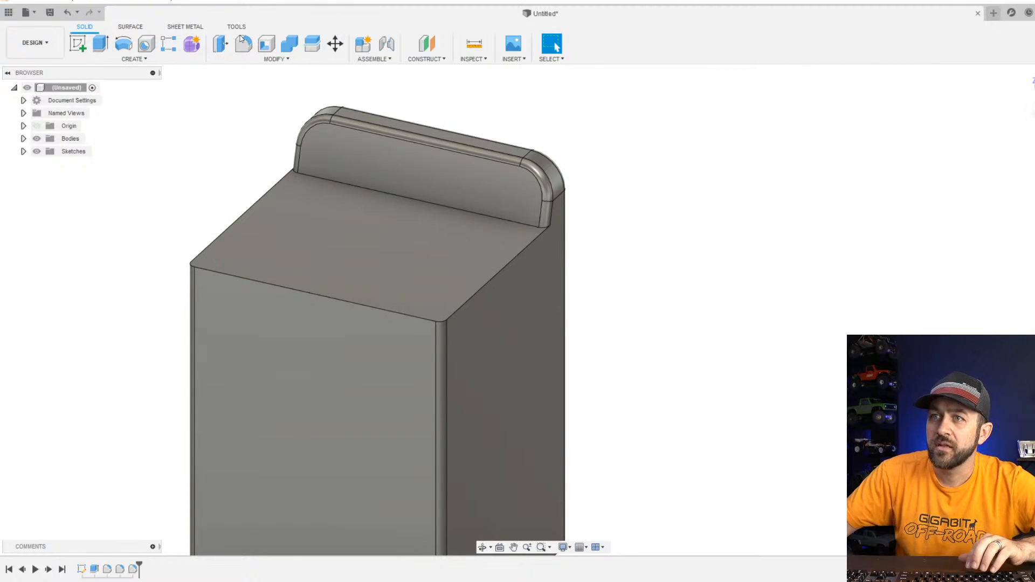
left_click(77, 43)
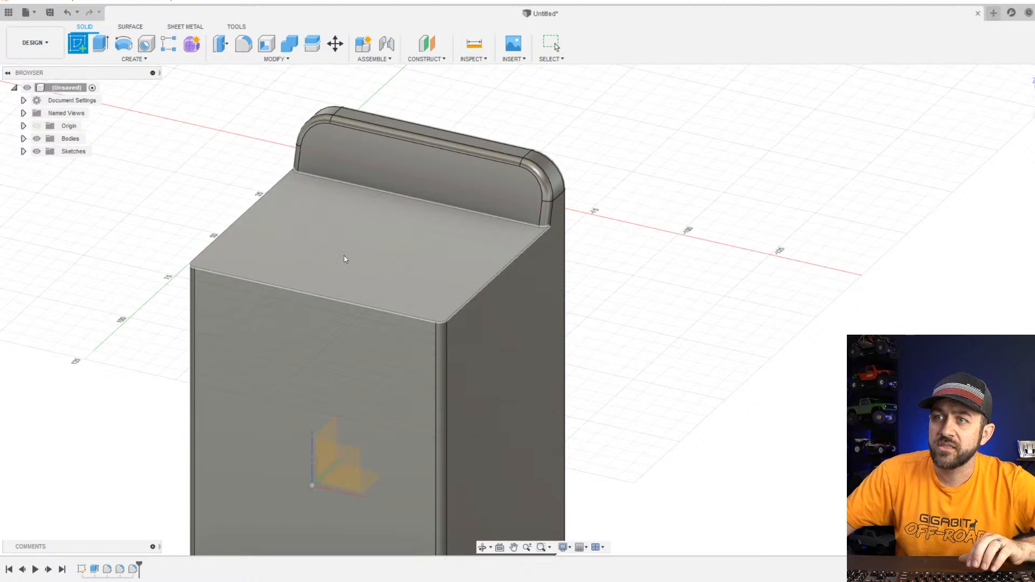
left_click(344, 256)
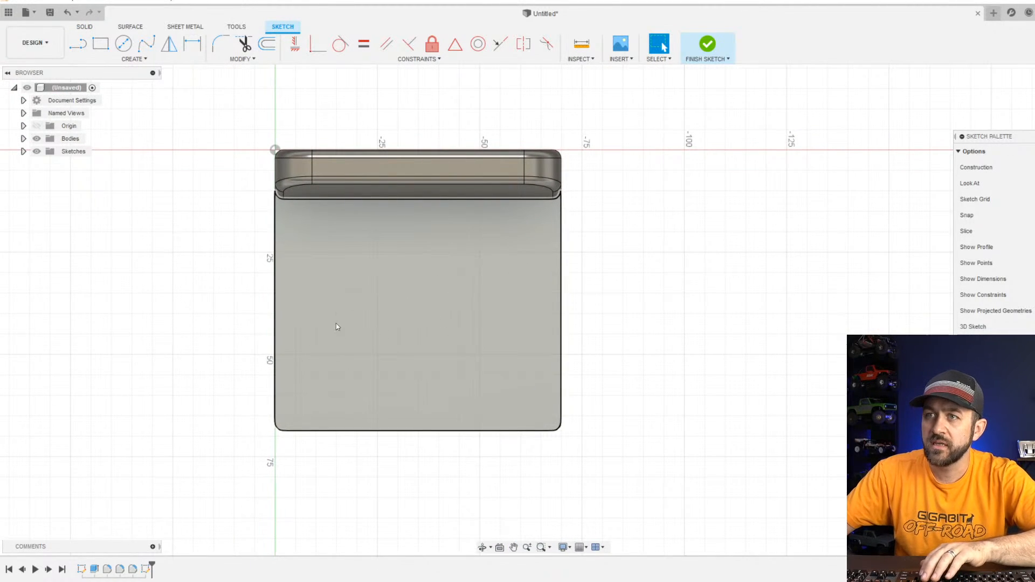
key("p")
left_click(371, 293)
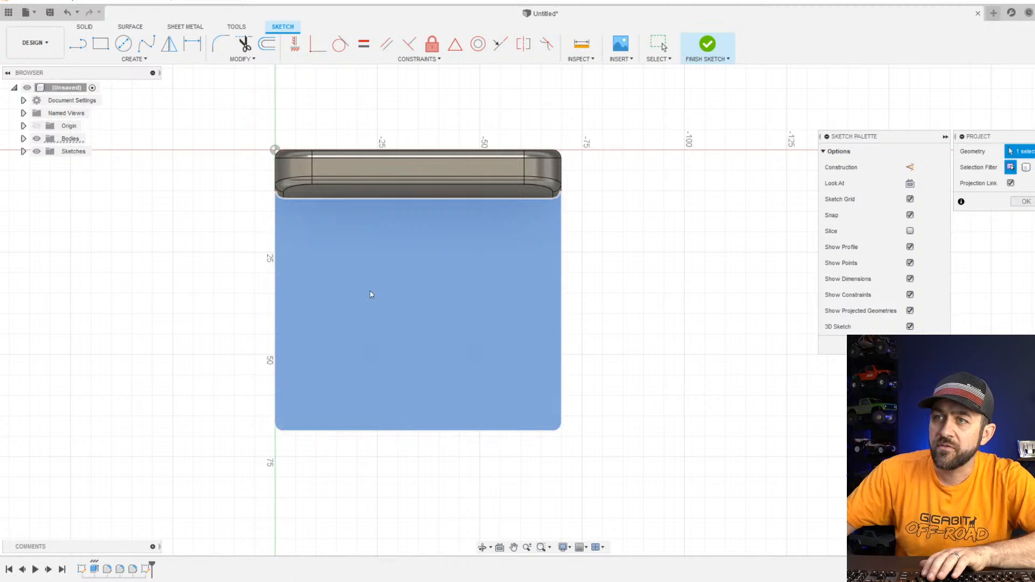
key("Return")
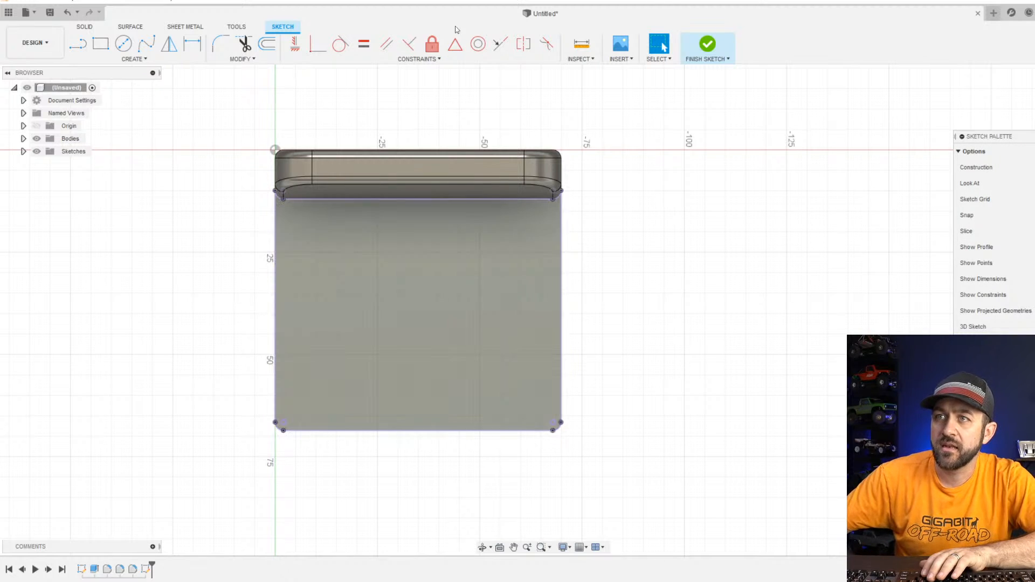
Offset the projected top outline 3 mm inward and finish the sketch.
scroll(275, 227, "up", 5)
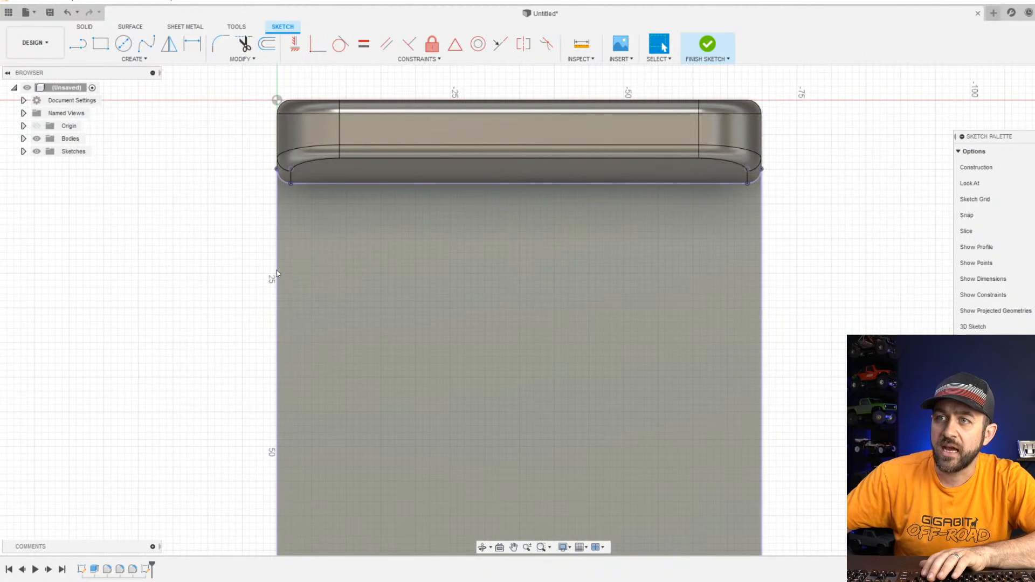
scroll(306, 318, "down", 4)
scroll(367, 364, "up", 1)
middle_click_drag(368, 364, 358, 331)
left_click(271, 46)
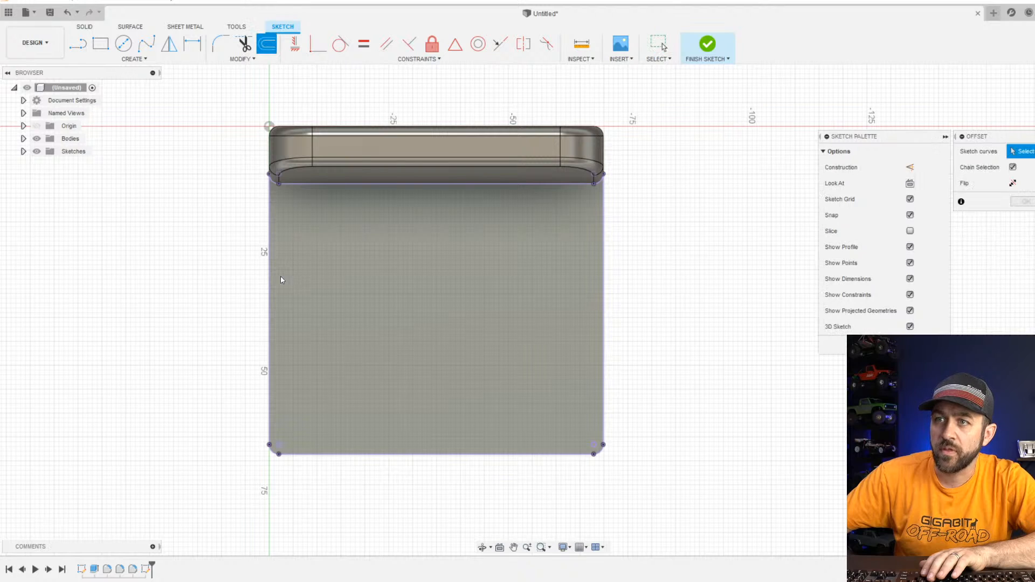
left_click(270, 280)
left_click_drag(270, 278, 284, 279)
key("Return")
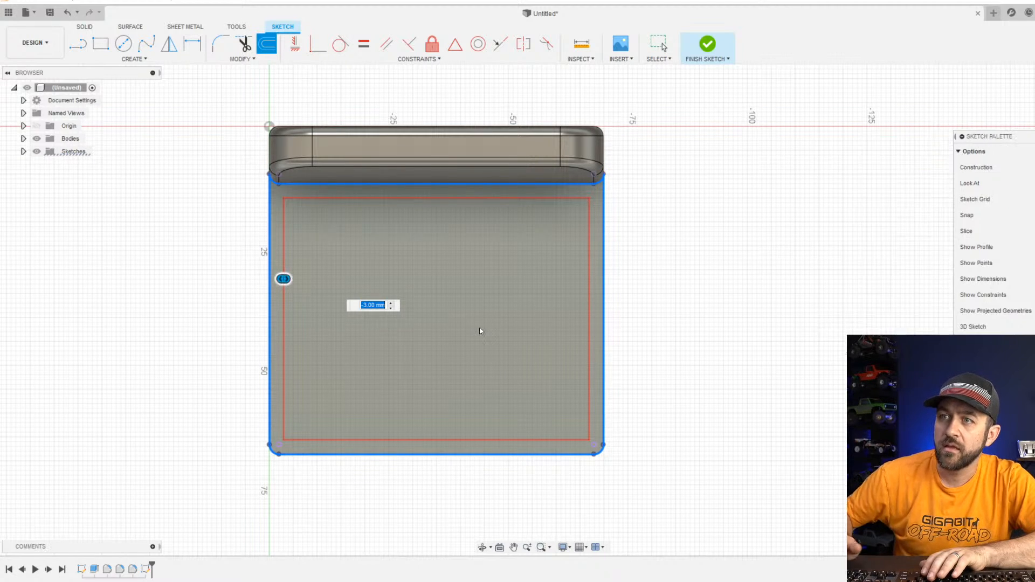
left_click(706, 42)
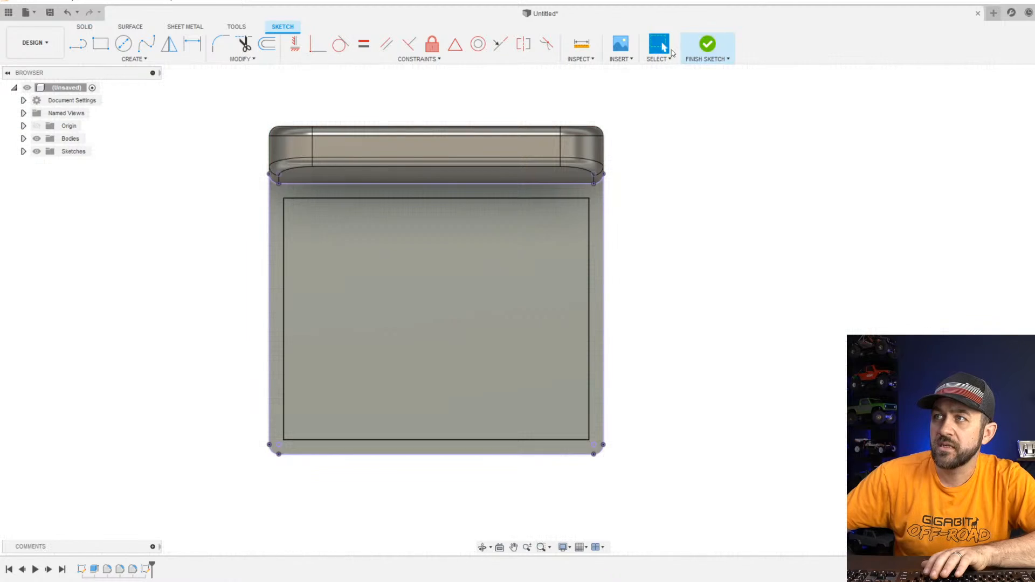
Extrude the inner rectangle -1 mm to cut a shallow recess into the washer's top.
left_click(100, 43)
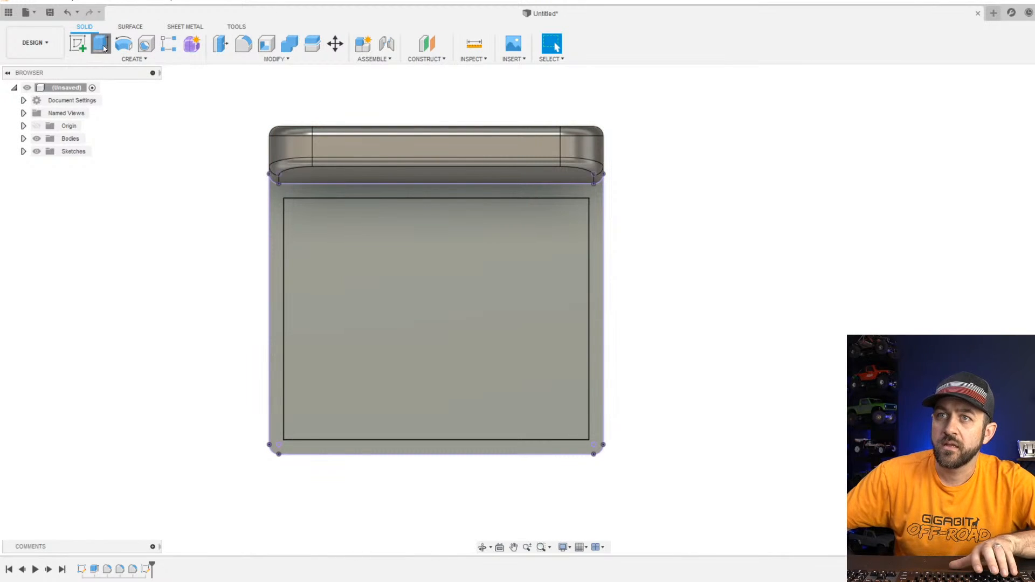
left_click(356, 337)
type("-1")
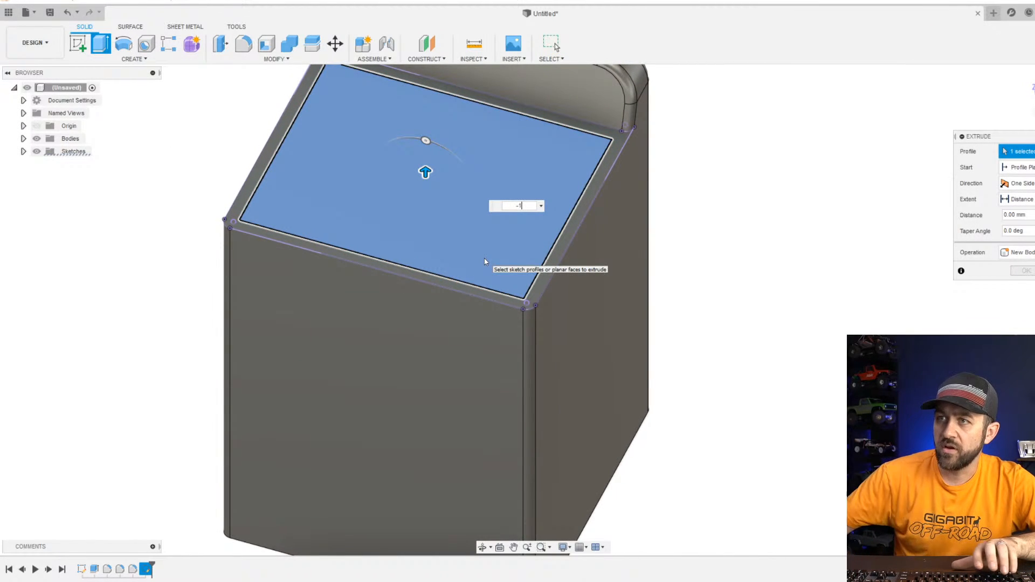
key("Return")
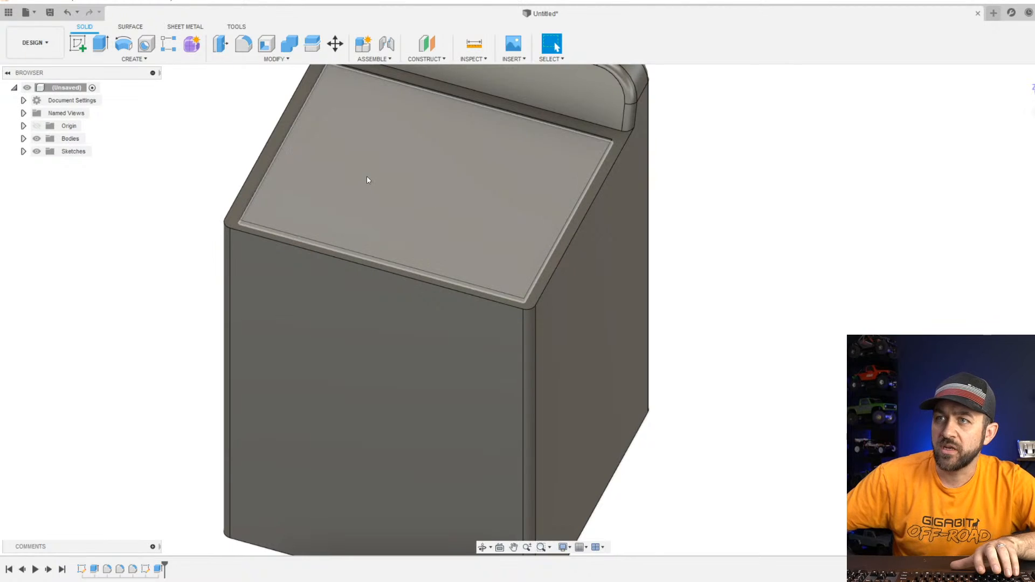
middle_click_drag(312, 131, 358, 206)
scroll(353, 202, "up", 3)
scroll(290, 291, "up", 2)
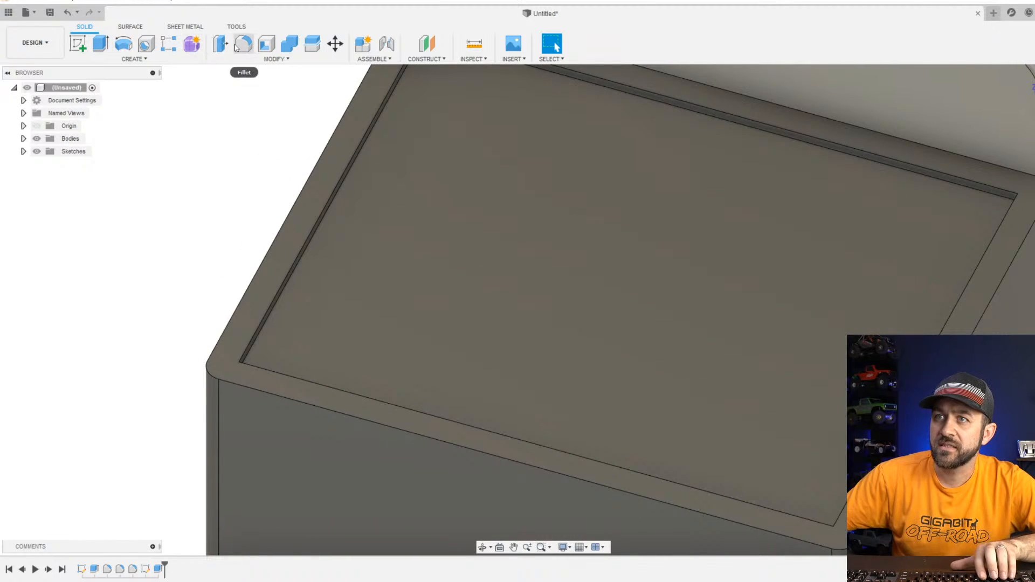
left_click(243, 44)
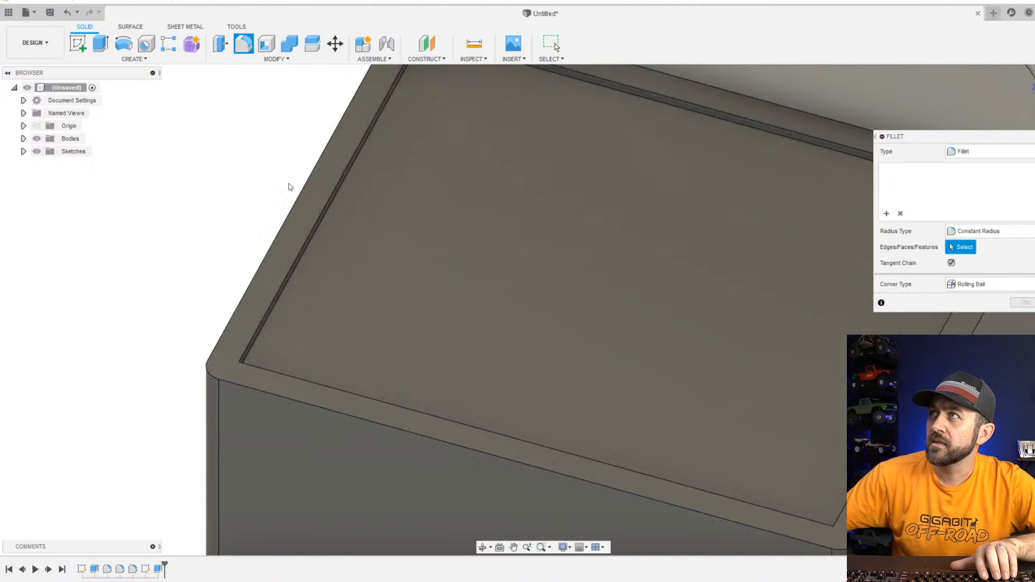
scroll(286, 204, "up", 2)
left_click(342, 291)
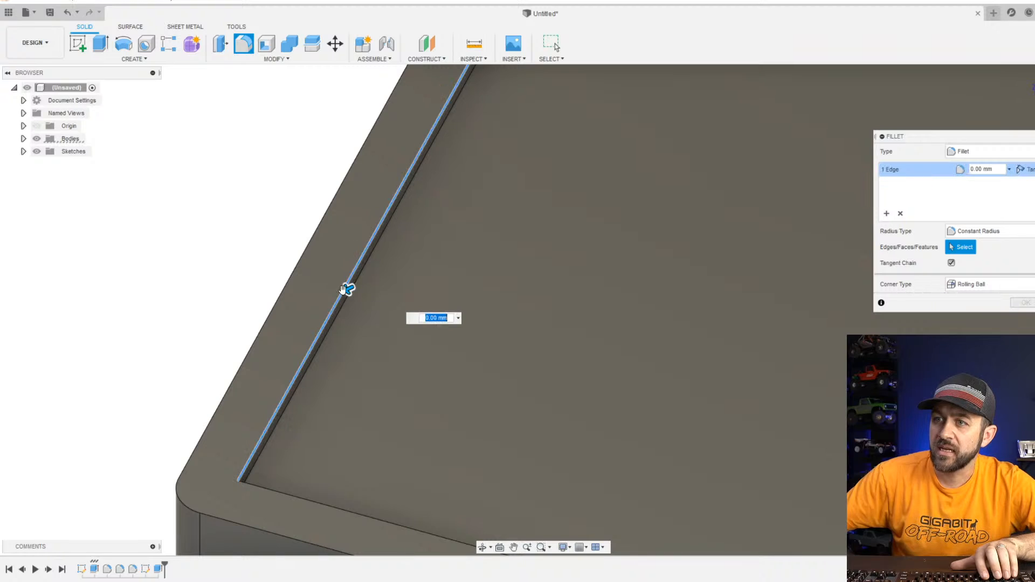
left_click_drag(346, 289, 330, 298)
scroll(346, 313, "down", 2)
middle_click_drag(405, 267, 352, 363)
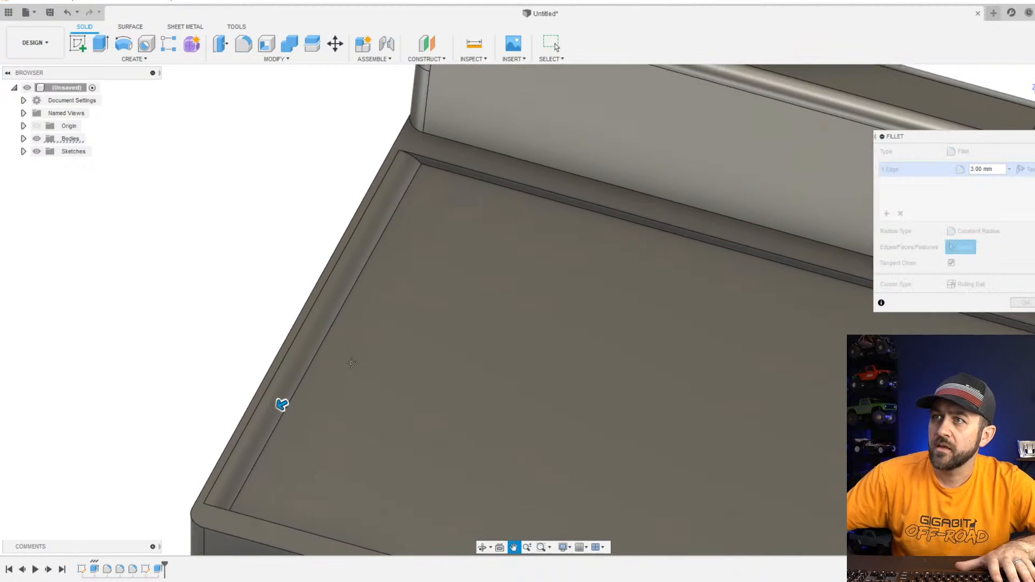
key("Return")
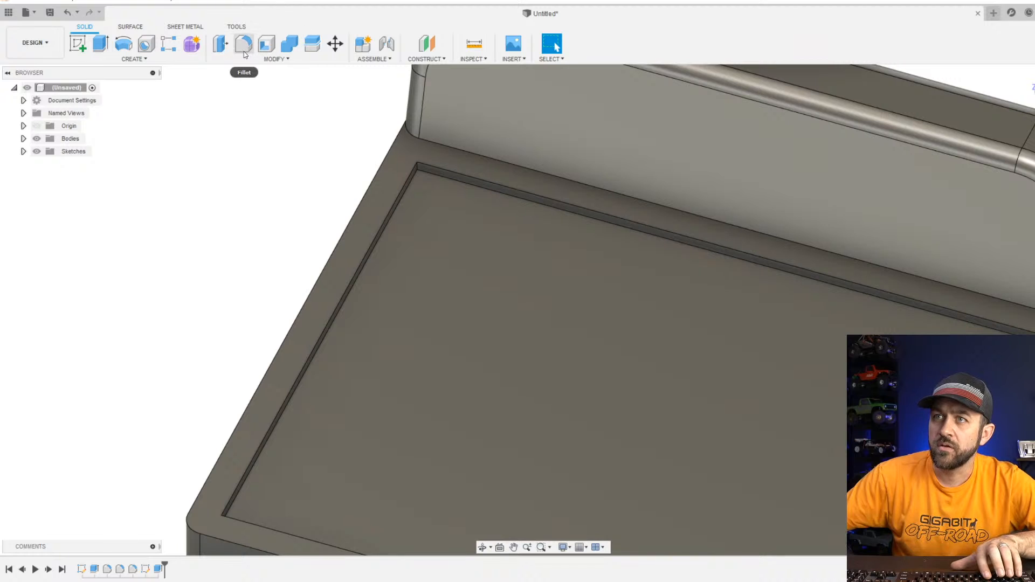
Fillet the four vertical corner edges of the recess in the washer's top with a 5 mm radius.
left_click(244, 44)
left_click(418, 167)
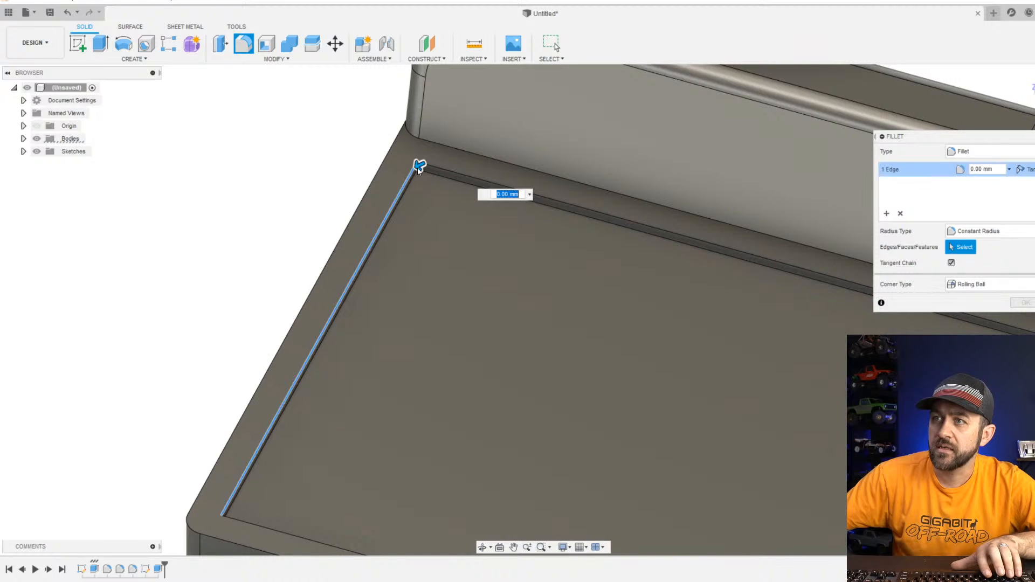
scroll(417, 168, "up", 6)
left_click(441, 131)
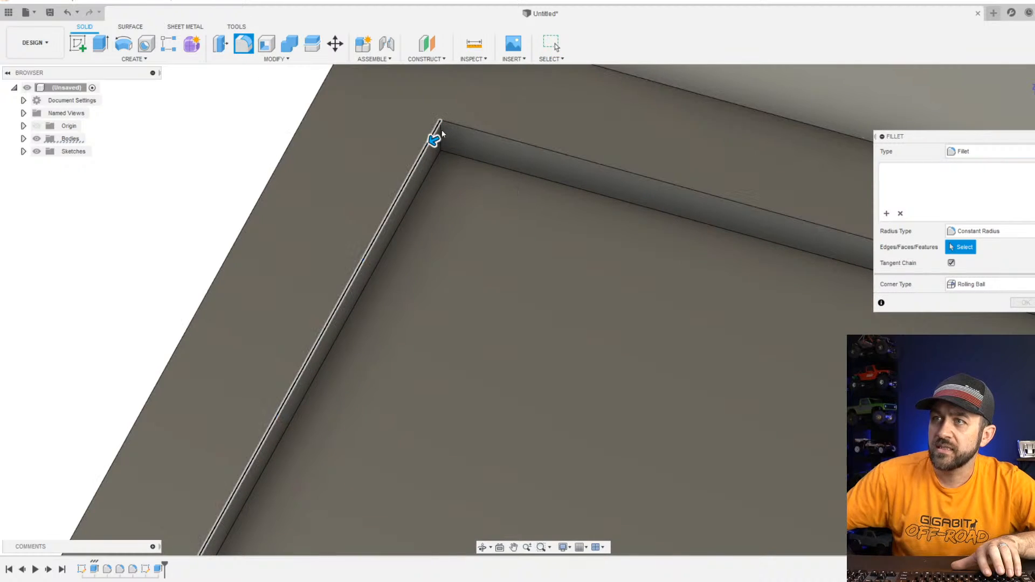
left_click(441, 138)
scroll(441, 342, "down", 4)
middle_click_drag(649, 372, 188, 196)
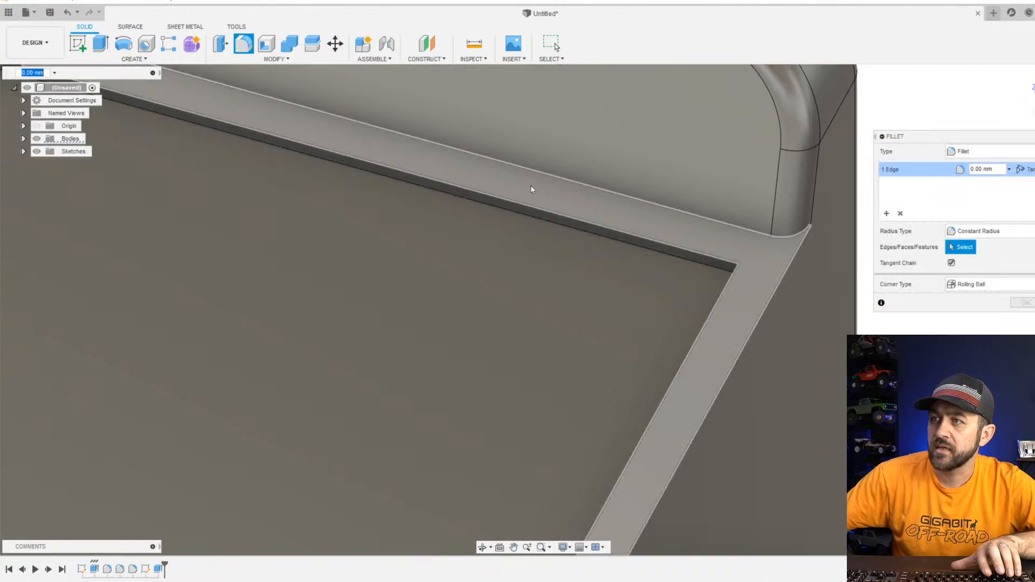
middle_click_drag(531, 189, 423, 416, "shift")
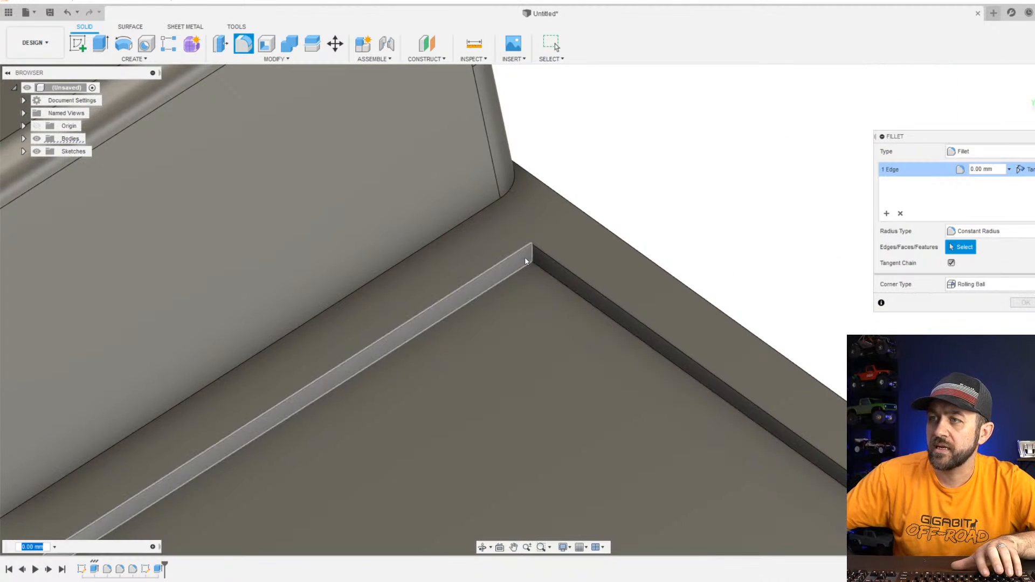
left_click(531, 256)
scroll(480, 307, "down", 4)
middle_click_drag(597, 462, 222, 327, "shift")
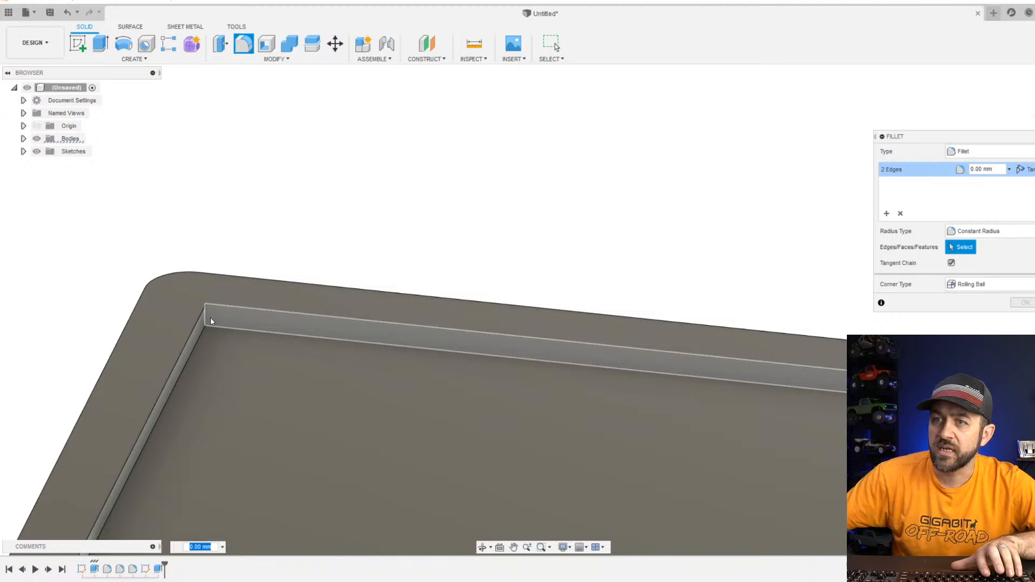
left_click(210, 322)
middle_click_drag(731, 386, 416, 451, "shift")
scroll(609, 275, "up", 2)
left_click(646, 209)
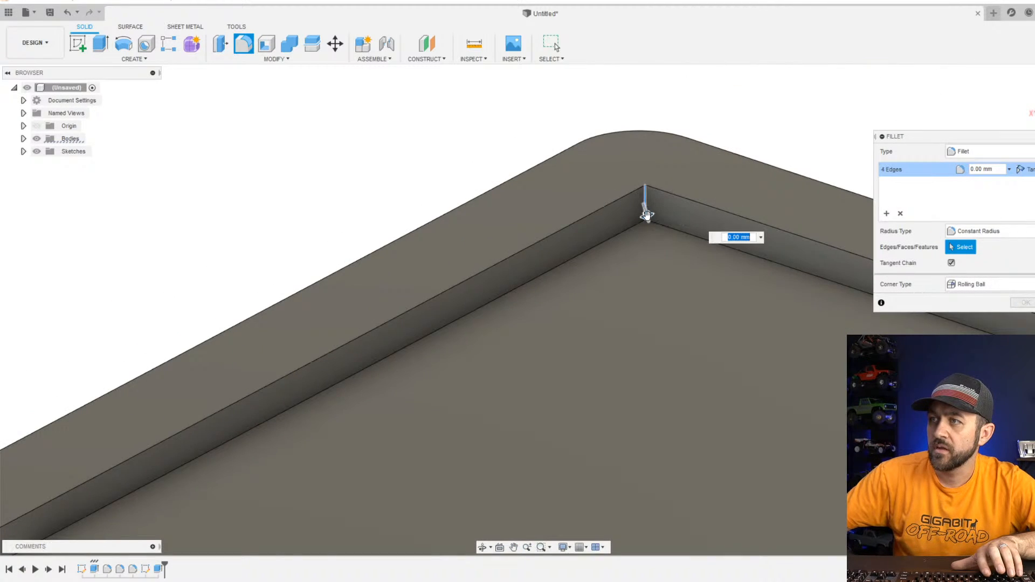
type("5")
key("Return")
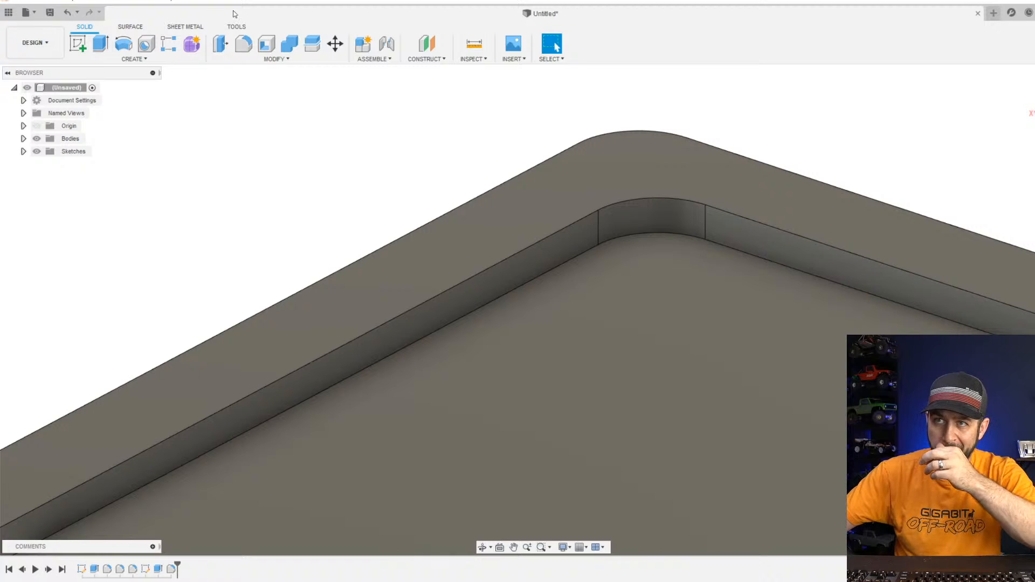
Fillet the full upper rim of the recess with a 3.25 mm radius.
left_click(238, 27)
left_click(85, 27)
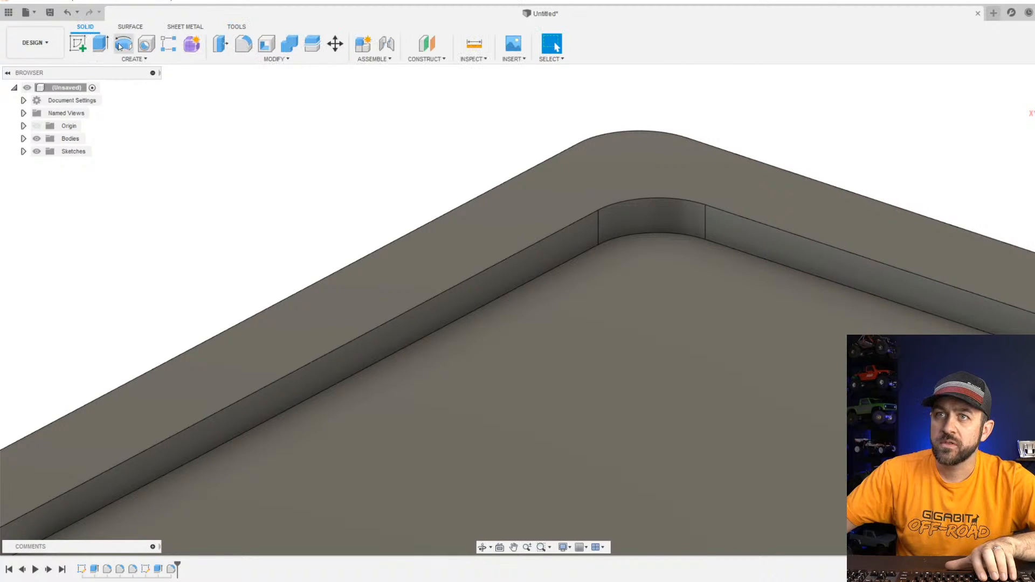
left_click(241, 54)
middle_click_drag(440, 215, 361, 416, "shift")
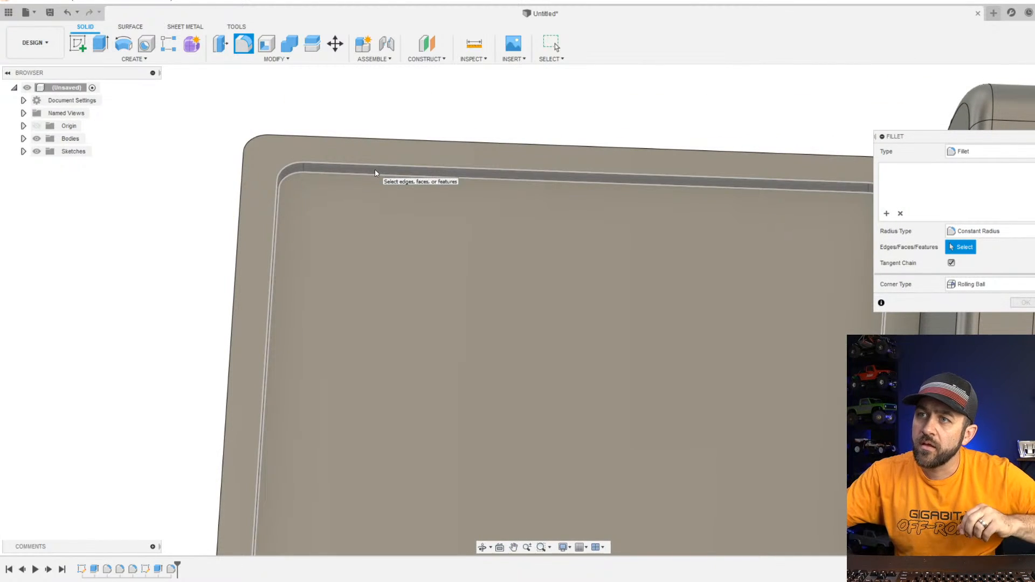
left_click(375, 172)
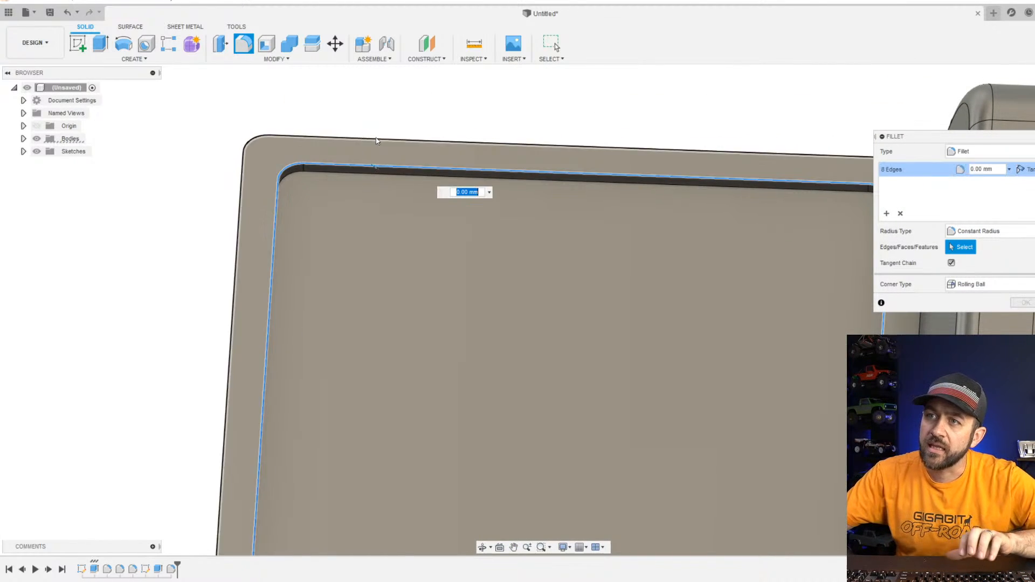
scroll(386, 212, "up", 2)
middle_click_drag(351, 192, 289, 263, "shift")
left_click_drag(290, 263, 270, 280)
scroll(269, 281, "down", 3)
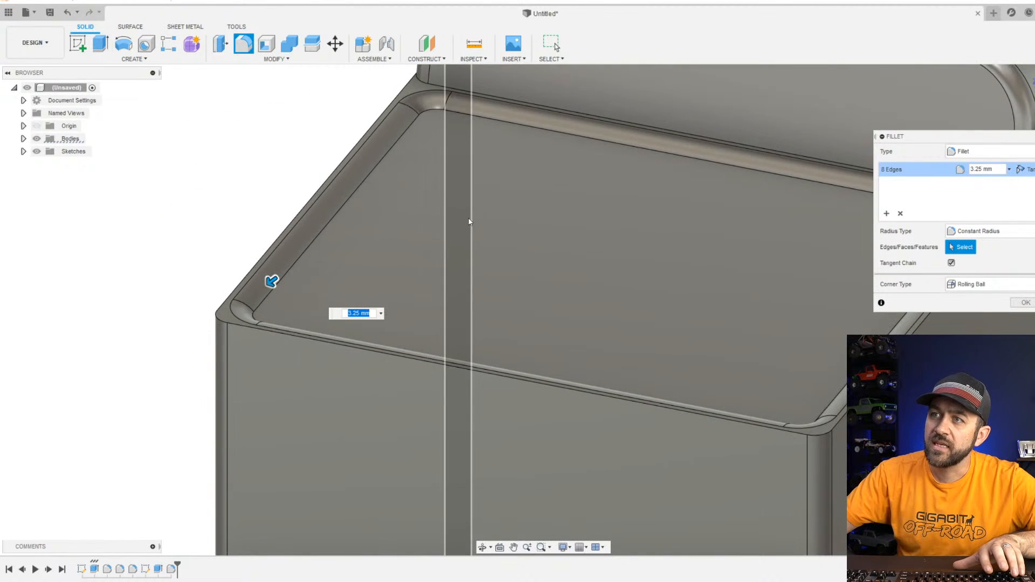
middle_click_drag(439, 176, 378, 228)
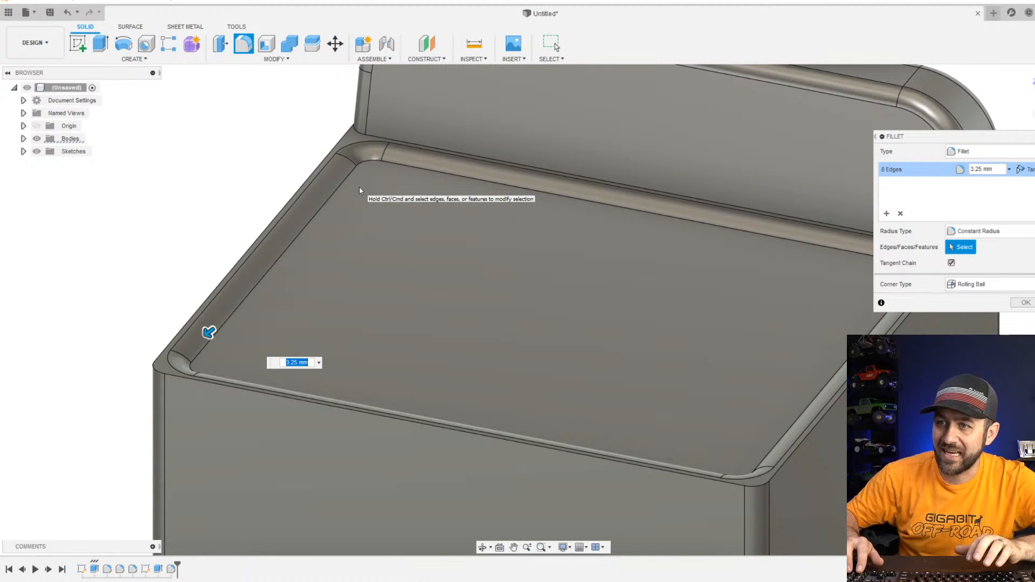
key("Return")
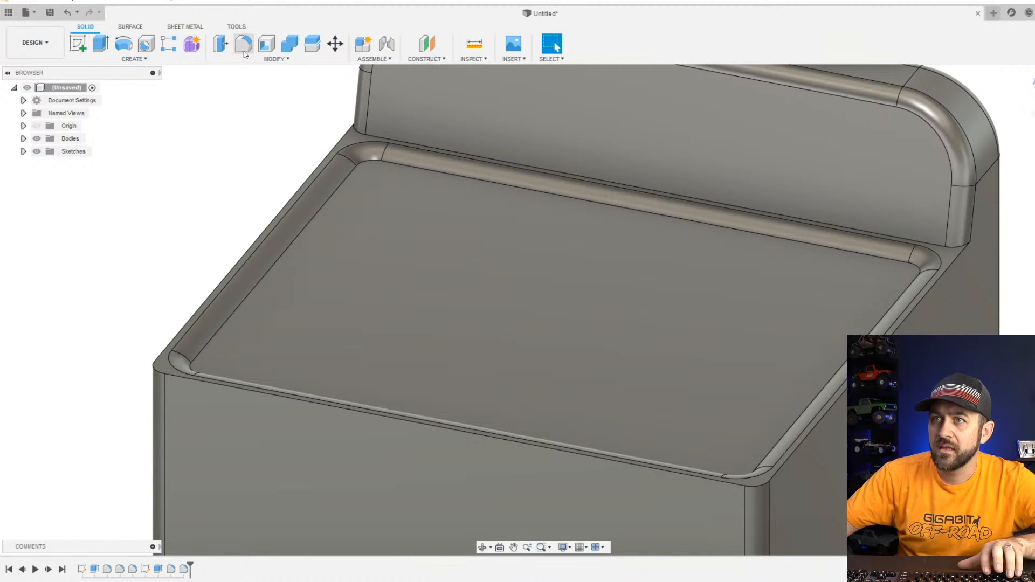
Fillet the outer top edge along the front and sides of the washer body with a 2.5 mm radius.
left_click(244, 44)
scroll(185, 326, "up", 2)
scroll(185, 329, "down", 2)
left_click(186, 330)
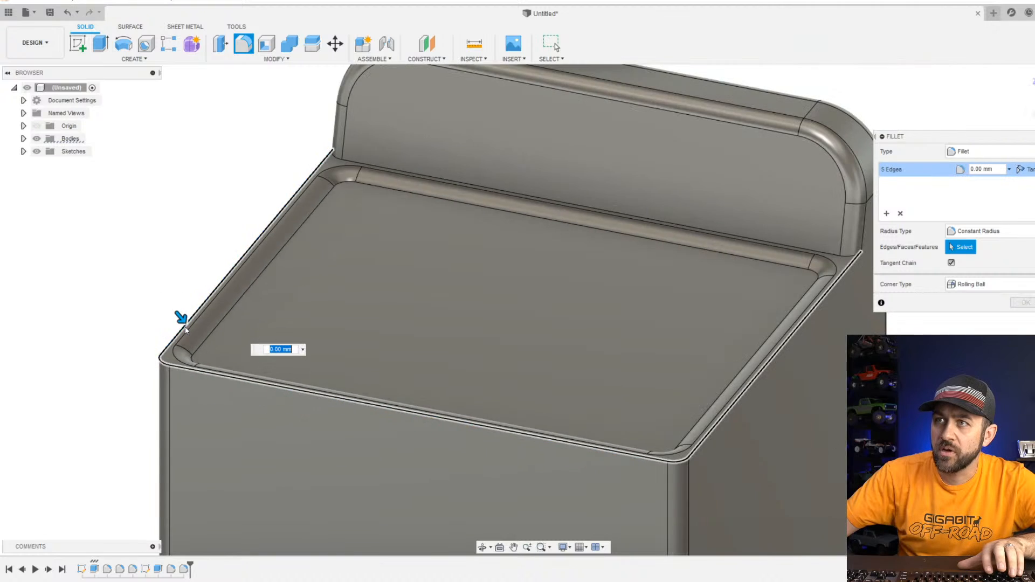
type("2.5")
key("Return")
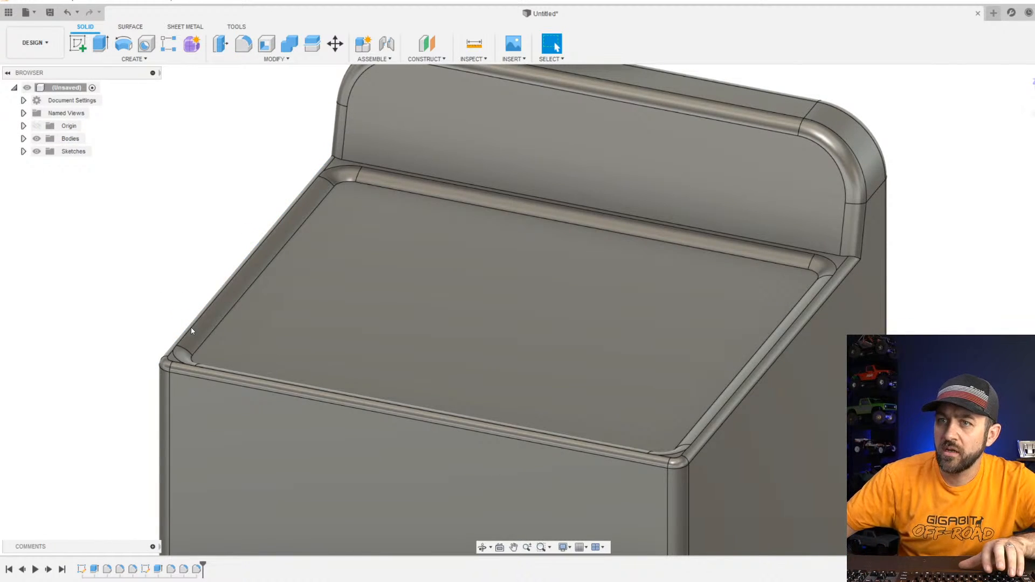
Edit the outer top edge fillet and set its radius to 0.7 mm.
scroll(137, 376, "up", 1)
middle_click_drag(137, 376, 205, 360, "shift")
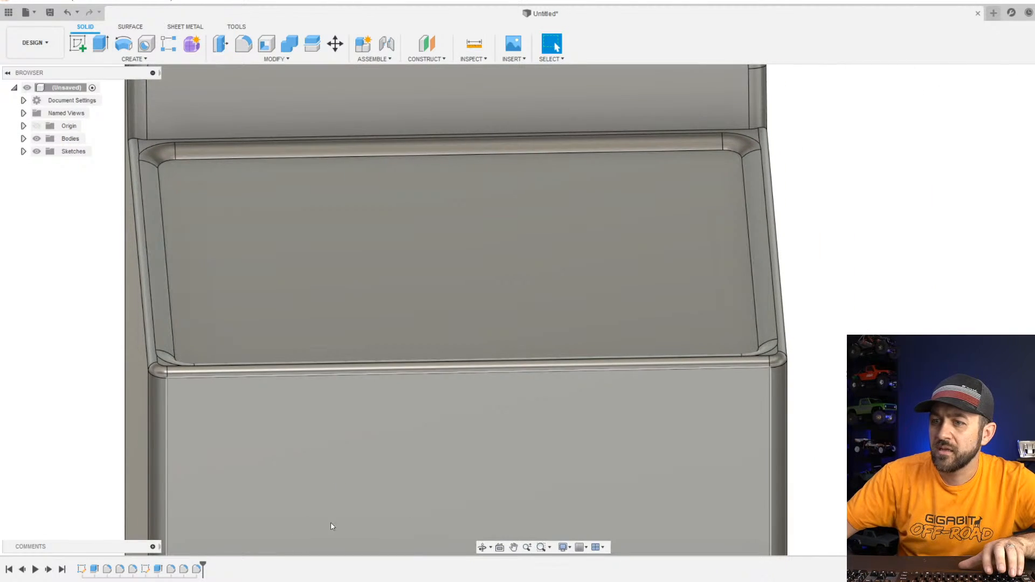
right_click(196, 569)
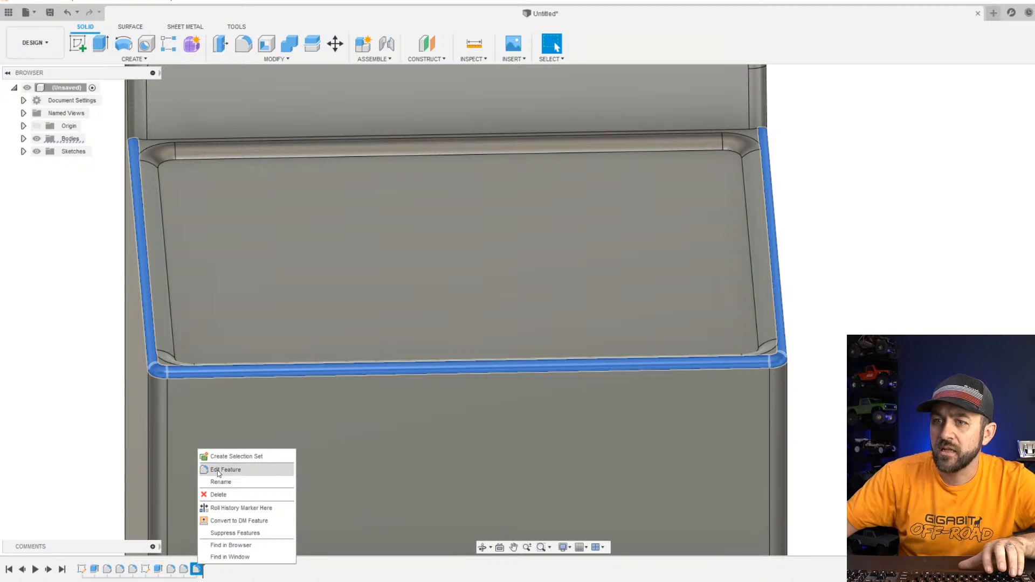
left_click(218, 470)
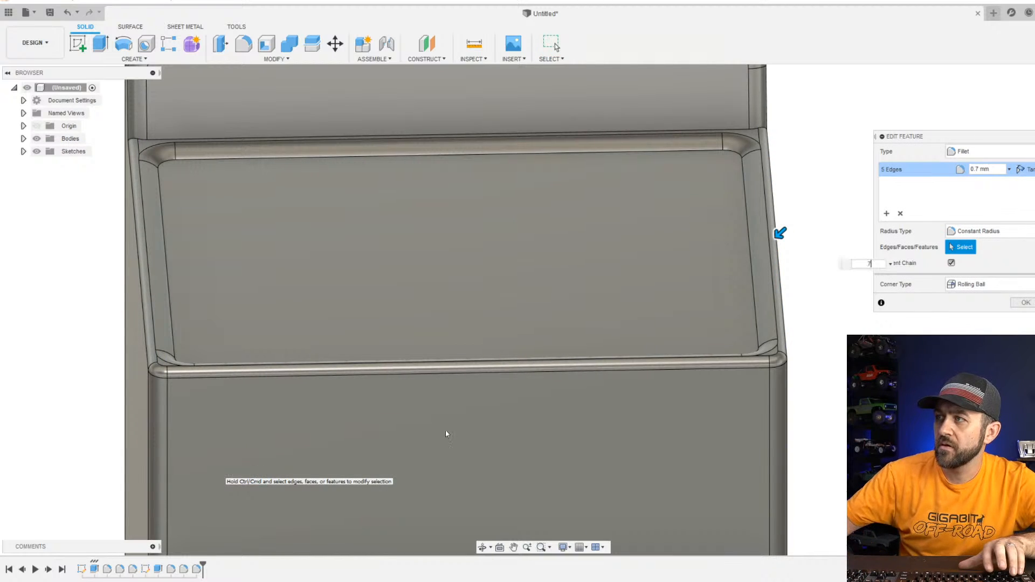
left_click(978, 169)
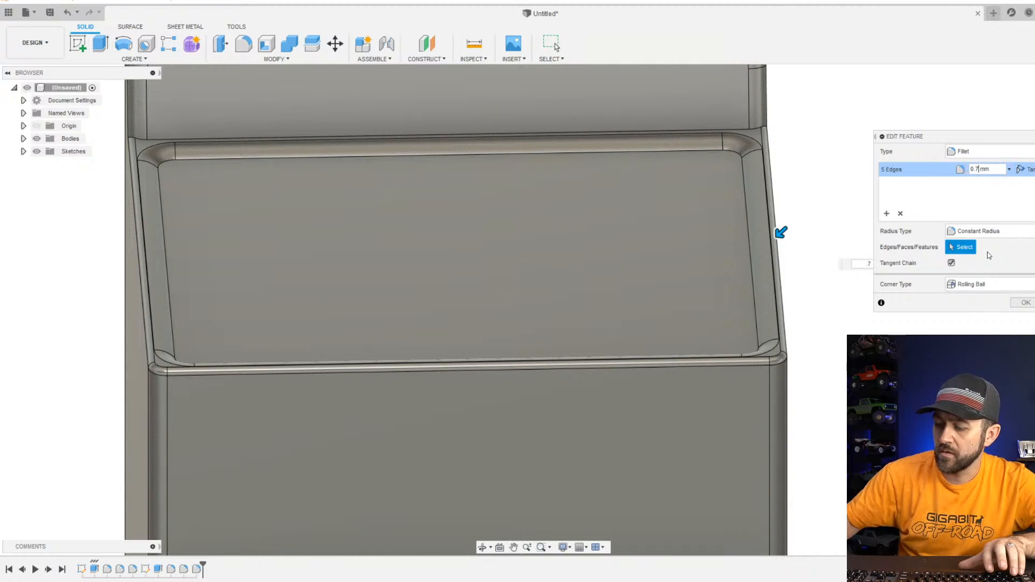
key("Return")
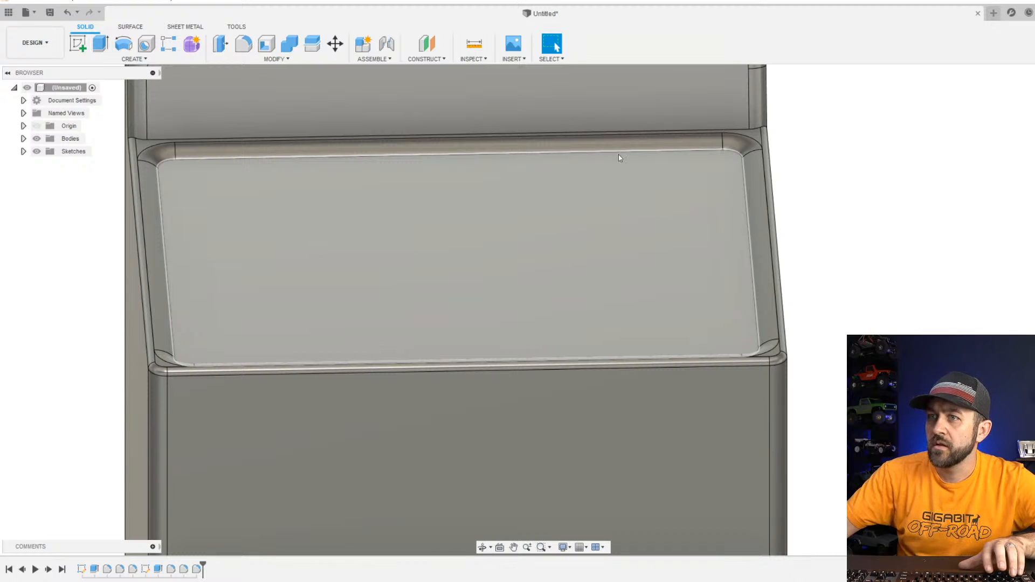
Examine the lid area in the Best Buy product photo of the washer and return to the Fusion 360 model.
middle_click_drag(519, 205, 410, 372, "shift")
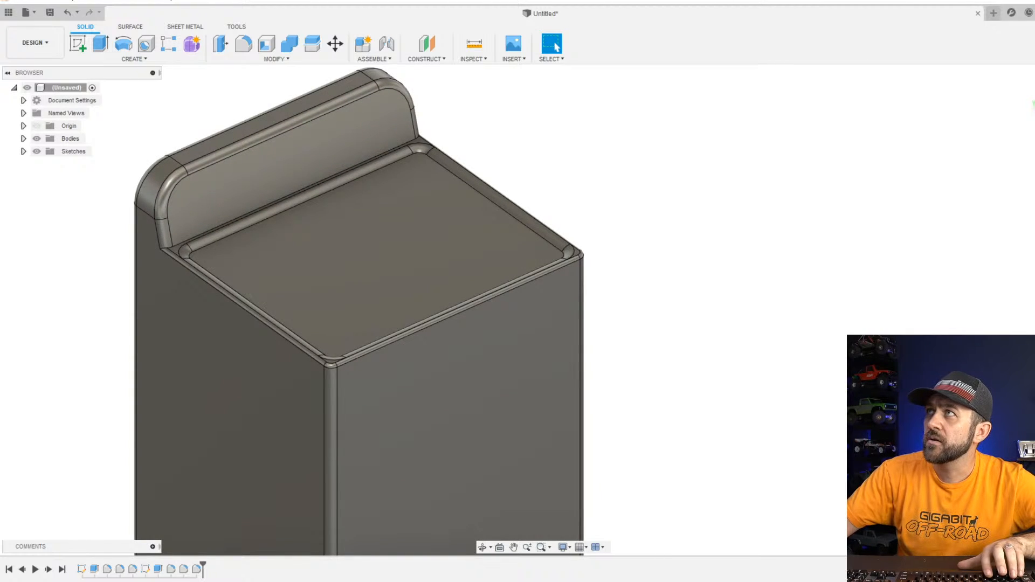
key("alt+Tab")
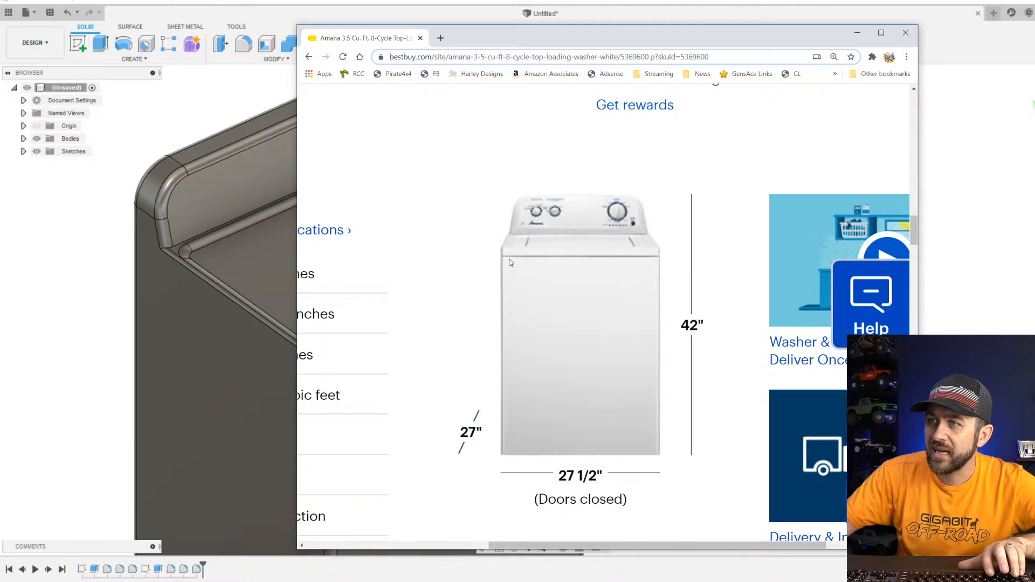
key("alt+Tab")
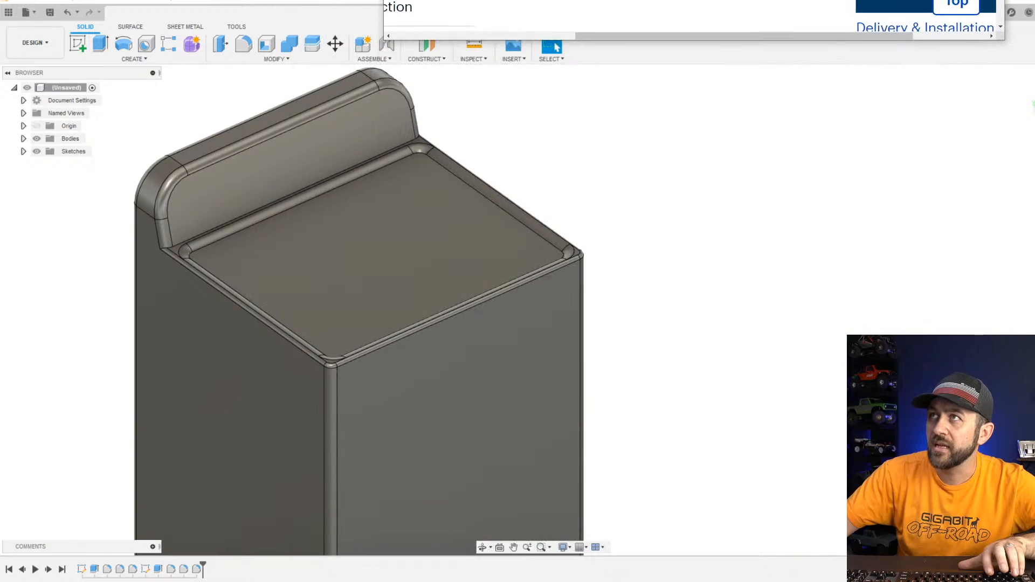
scroll(255, 237, "up", 3)
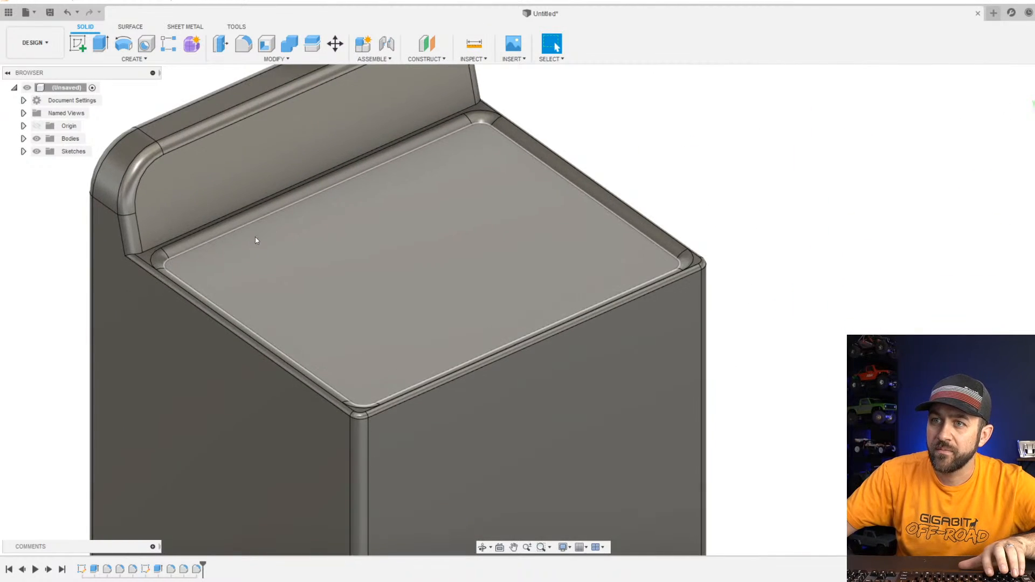
scroll(235, 247, "down", 4)
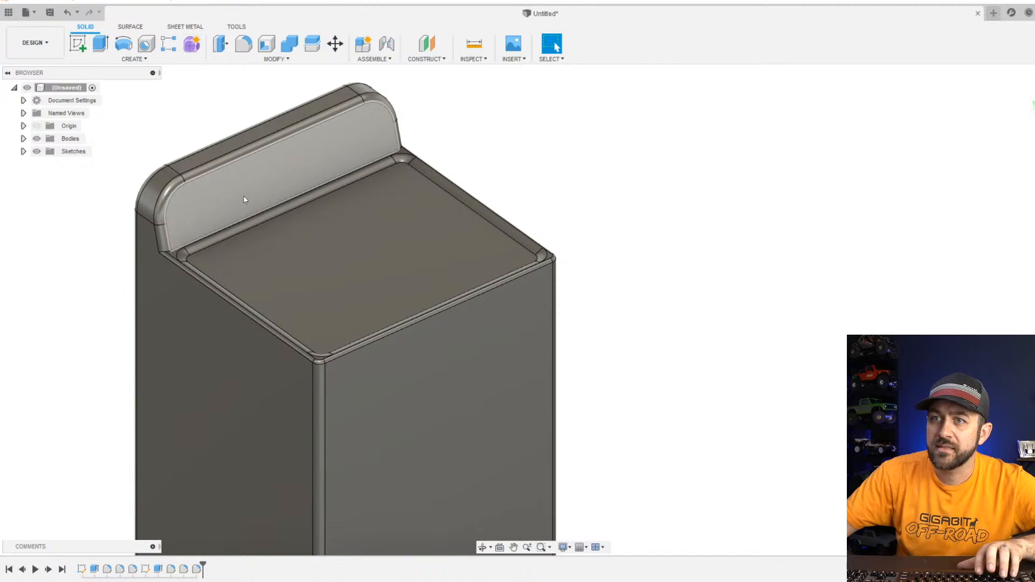
scroll(237, 210, "down", 2)
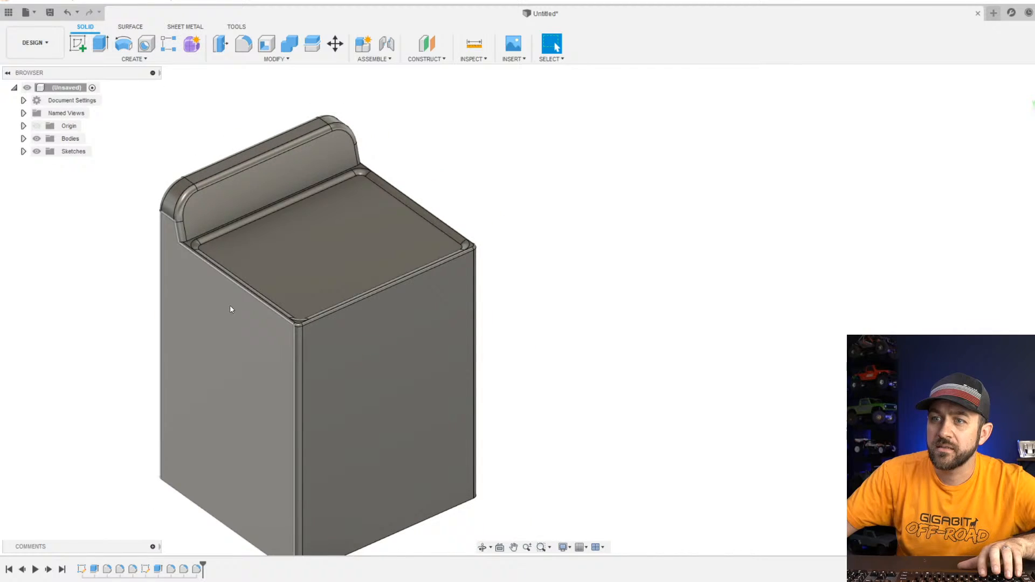
Create a construction plane offset 88 mm upward from the horizontal origin plane at the washer's base.
left_click(437, 51)
middle_click_drag(221, 387, 219, 262)
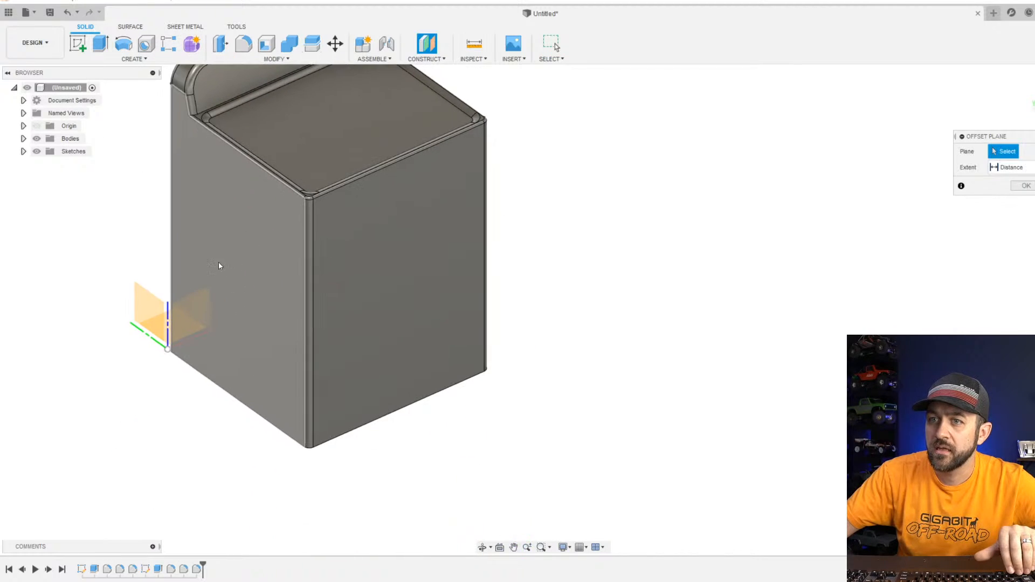
middle_click_drag(165, 323, 291, 313, "shift")
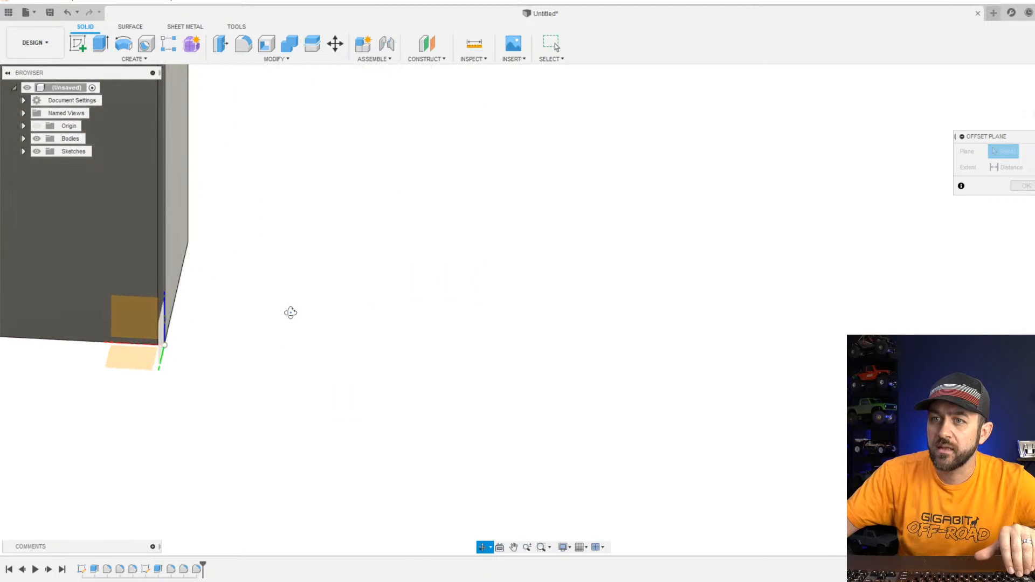
left_click(141, 358)
middle_click_drag(141, 358, 167, 315, "shift")
left_click_drag(163, 330, 162, 102)
mouse_move(197, 99)
middle_mouse_down("shift")
mouse_move(206, 107)
mouse_move(207, 97)
middle_mouse_up("shift")
middle_click_drag(208, 96, 209, 262)
scroll(210, 262, "up", 3)
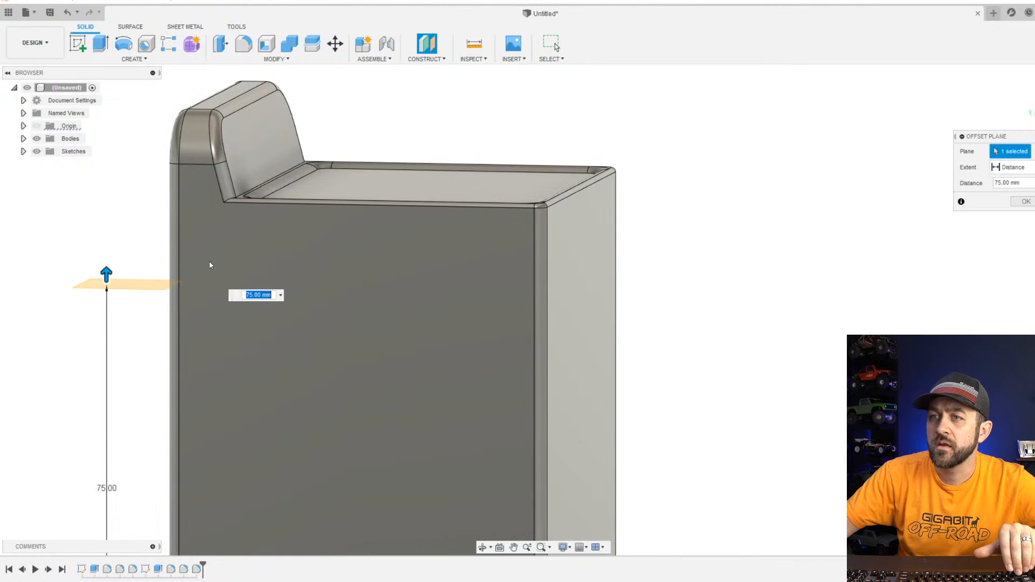
mouse_move(158, 283)
middle_mouse_down("shift")
mouse_move(176, 273)
mouse_move(155, 268)
middle_mouse_up("shift")
left_click_drag(124, 272, 134, 200)
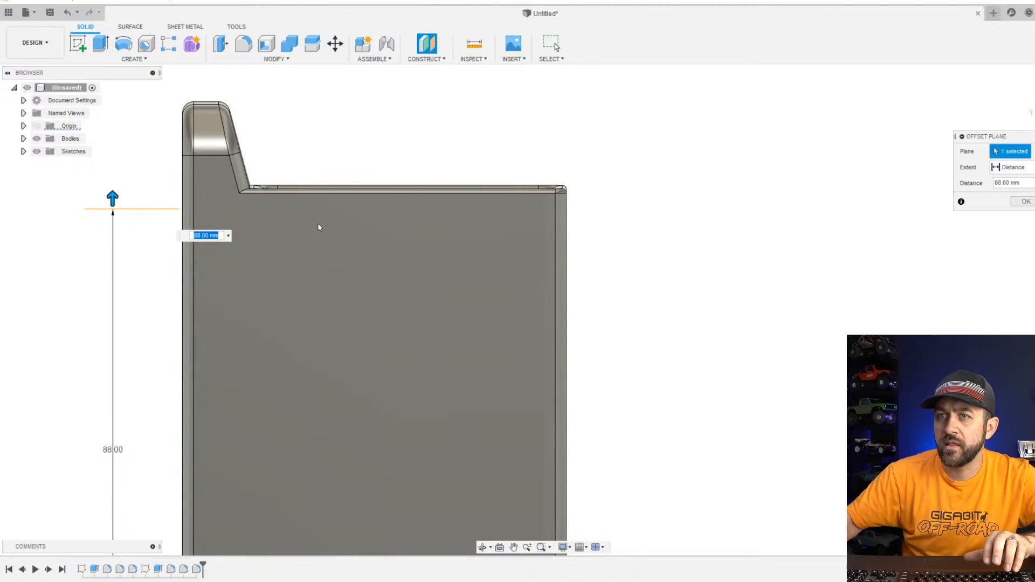
key("Return")
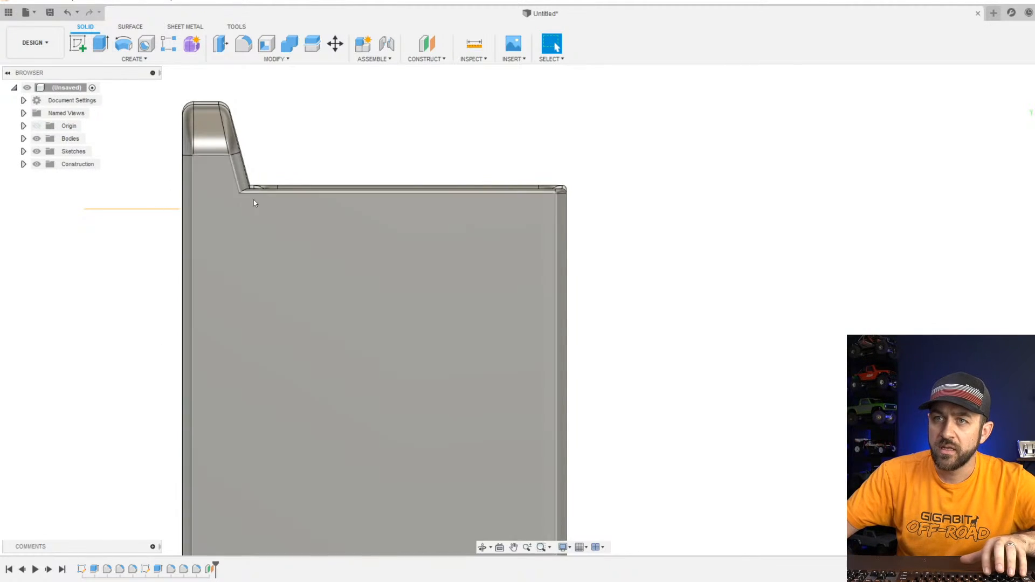
Start a sketch on the offset plane and project the outline of the washer's bottom face into it.
middle_click_drag(254, 200, 205, 240, "shift")
left_click(79, 45)
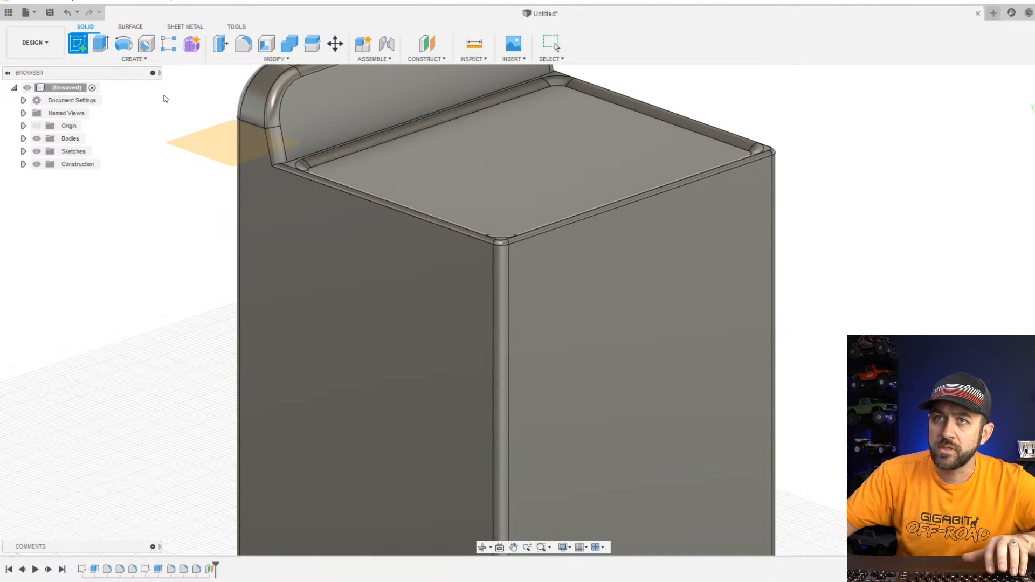
left_click(213, 155)
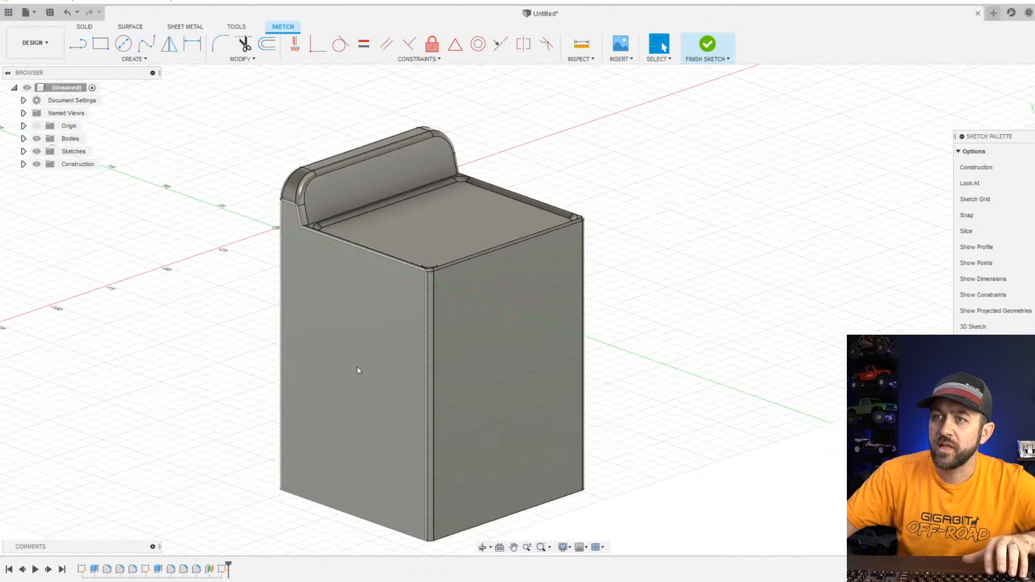
key("p")
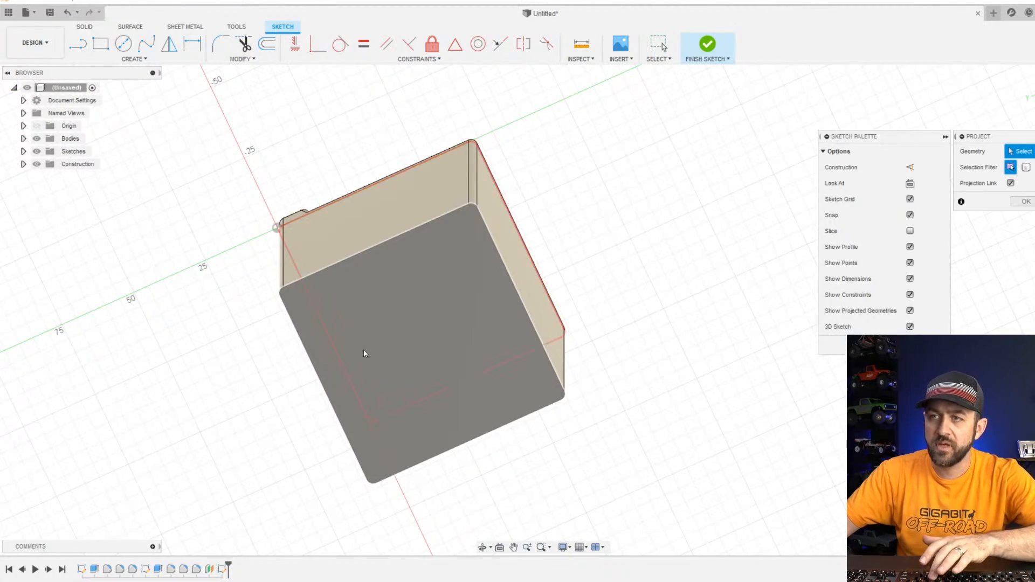
left_click(400, 323)
key("Return")
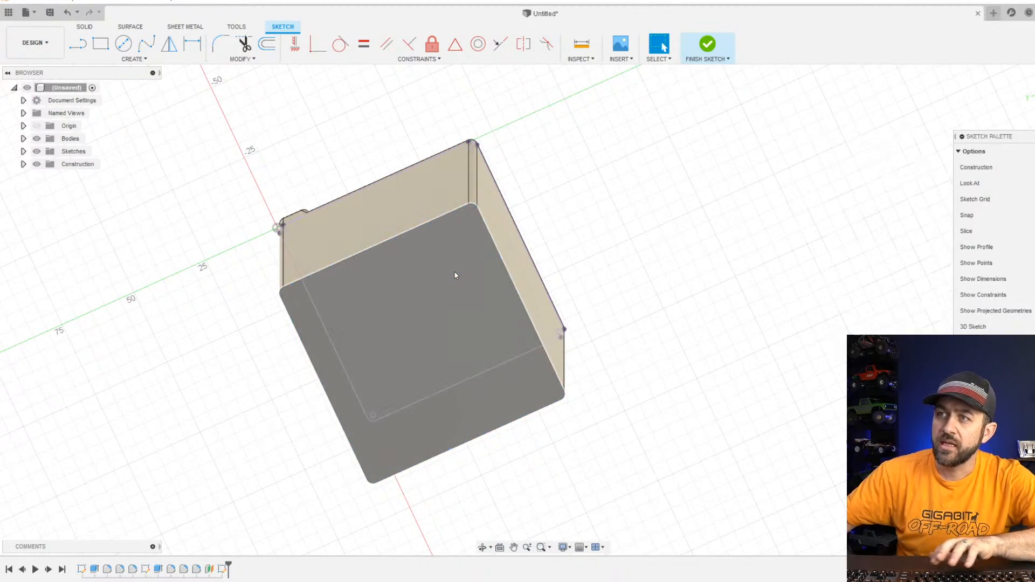
Try to offset the projected washer outline by -0.4 mm in the sketch on the offset plane.
middle_click_drag(328, 169, 348, 280, "shift")
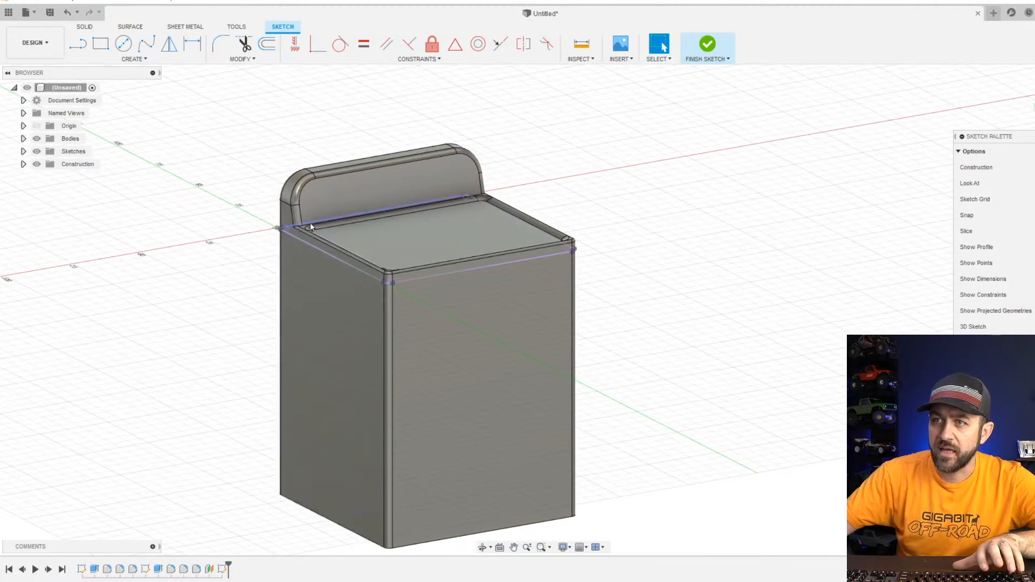
scroll(347, 281, "up", 4)
scroll(747, 246, "up", 3)
middle_click_drag(744, 273, 697, 280, "shift")
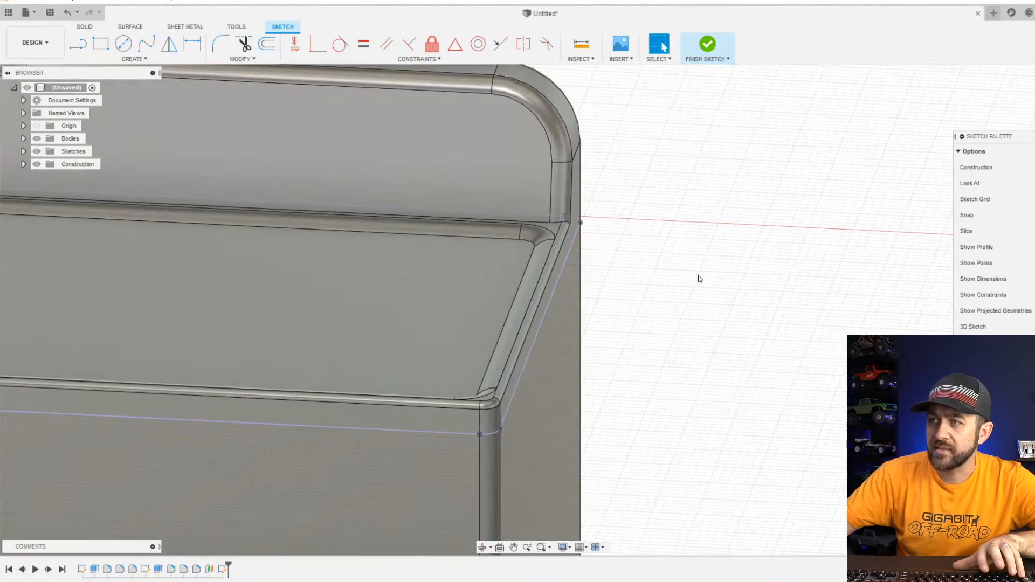
middle_click_drag(449, 416, 674, 314)
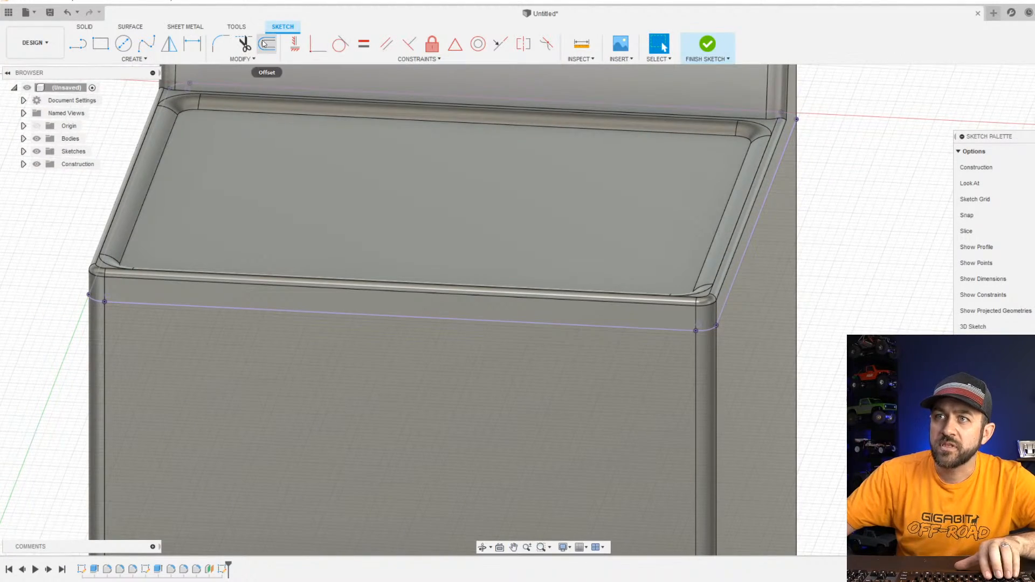
left_click(266, 44)
scroll(309, 313, "up", 4)
left_click(309, 305)
scroll(345, 351, "down", 3)
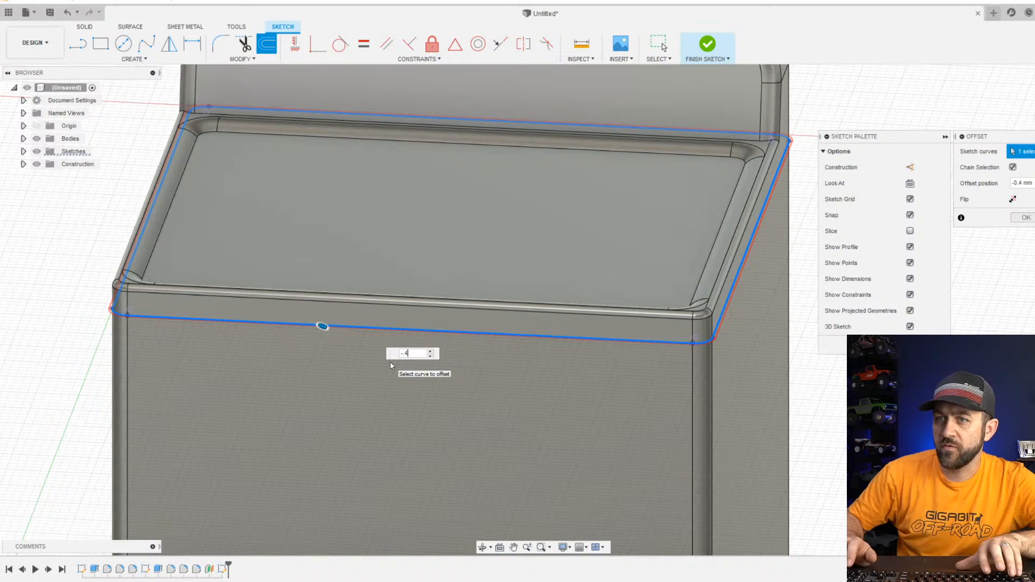
key("Return")
scroll(161, 378, "up", 5)
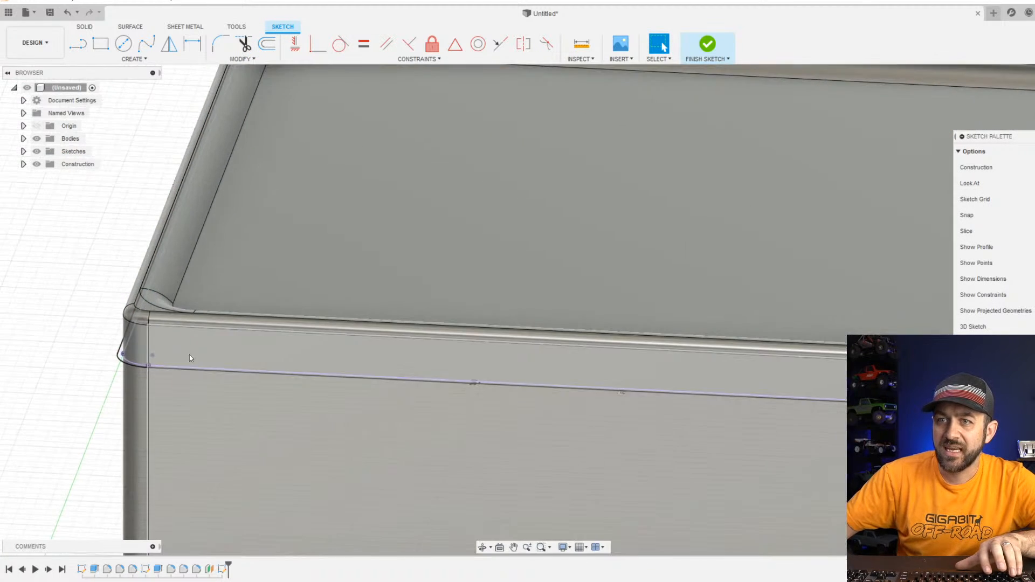
middle_click_drag(227, 372, 123, 366, "shift")
scroll(122, 366, "down", 4)
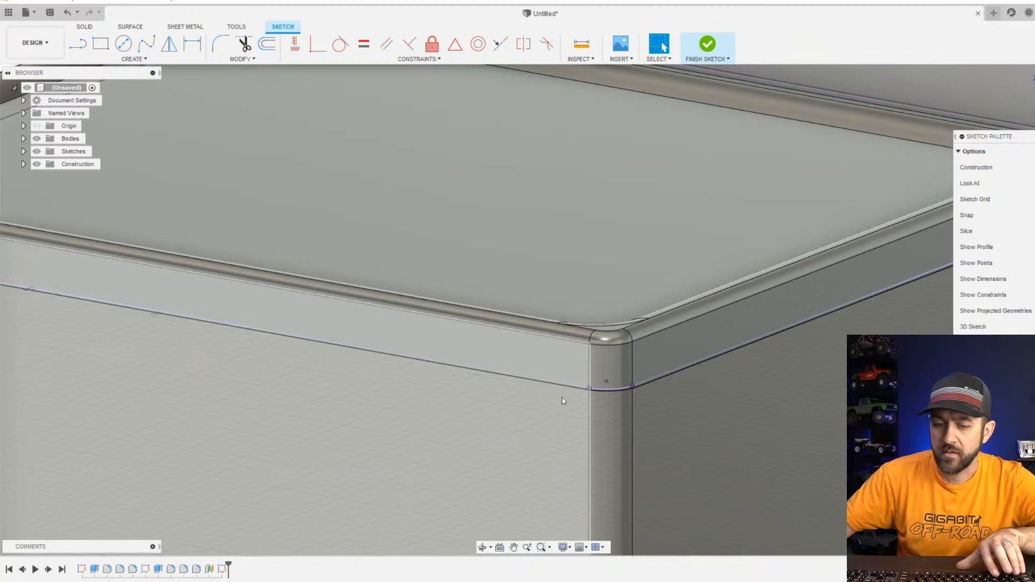
Offset the projected outline toward the inside of the washer body and finish the sketch.
key("o")
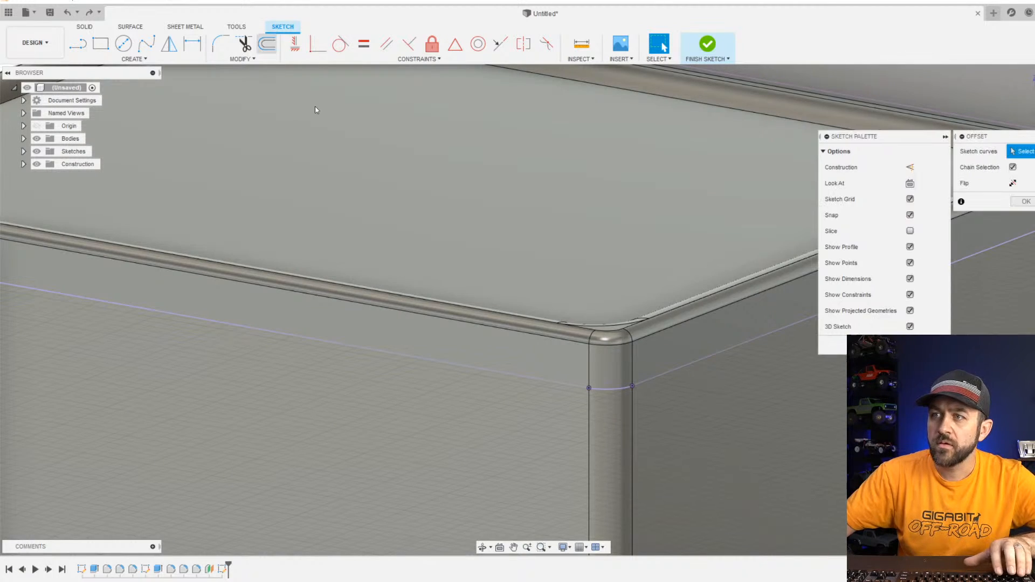
left_click(497, 368)
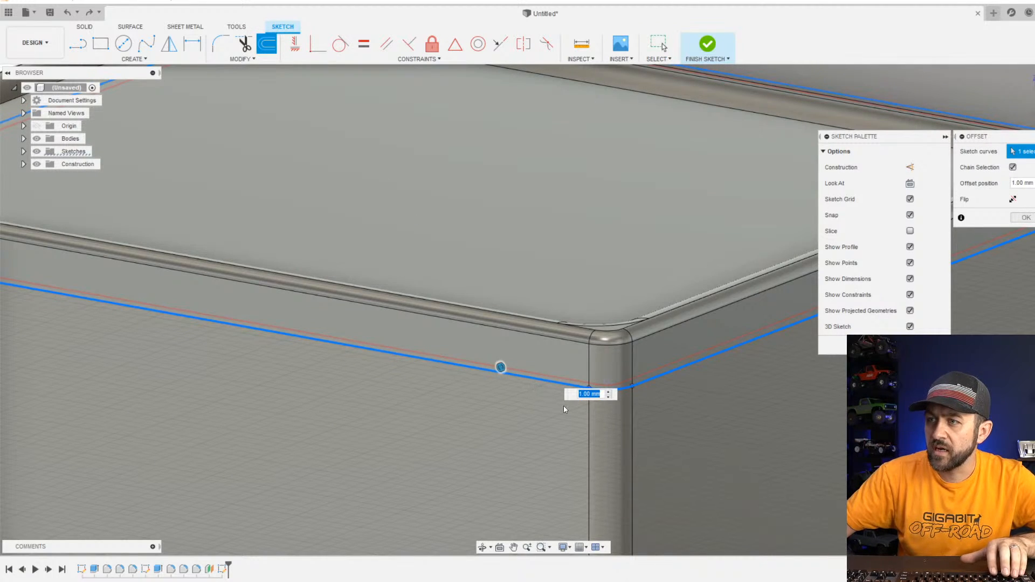
key("Return")
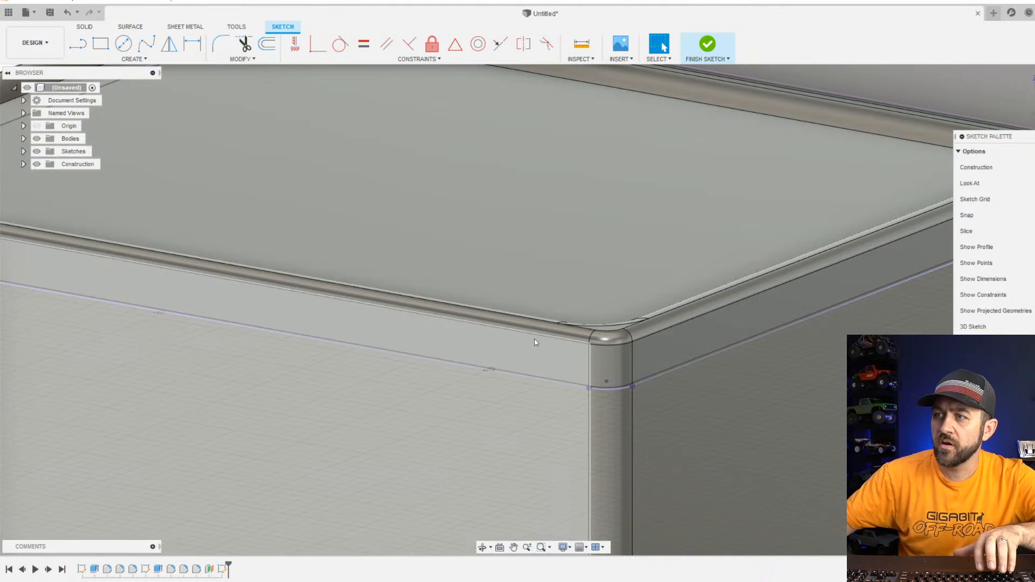
left_click(708, 47)
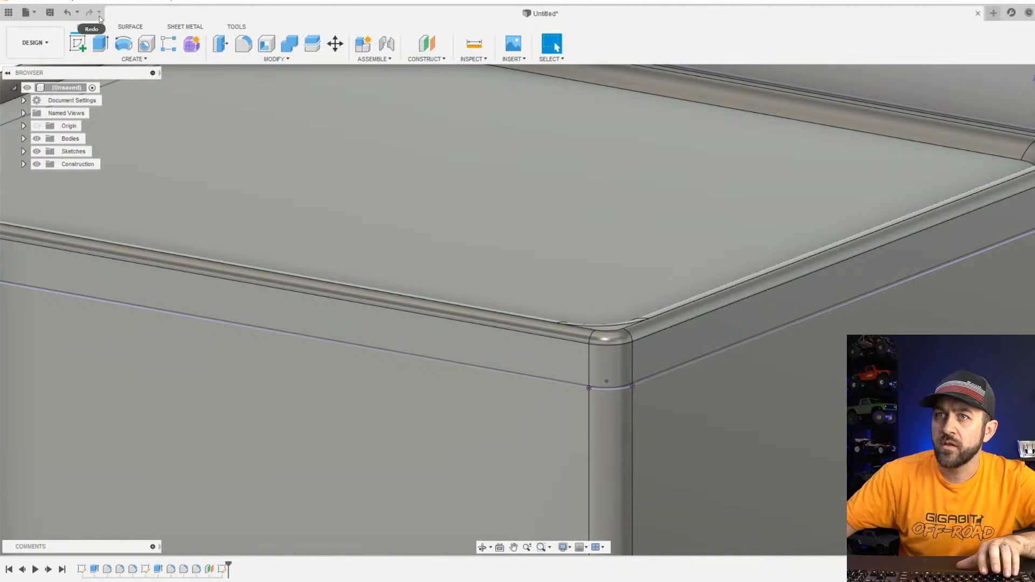
Extrude the thin ring profile 0.22 mm as a cut to form a groove around the body below the top edge.
left_click(105, 50)
scroll(528, 422, "up", 8)
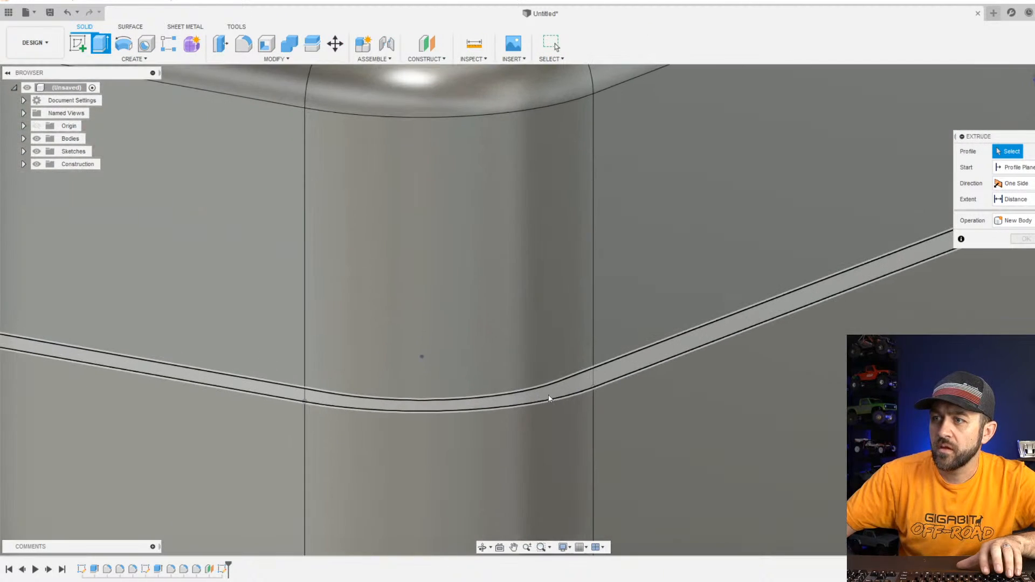
scroll(555, 401, "down", 10)
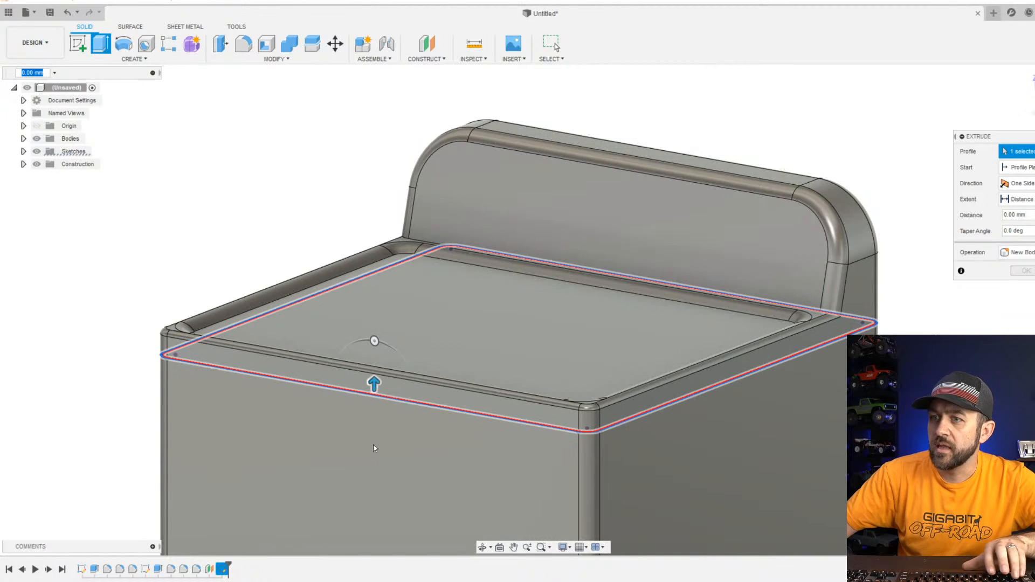
scroll(300, 399, "up", 4)
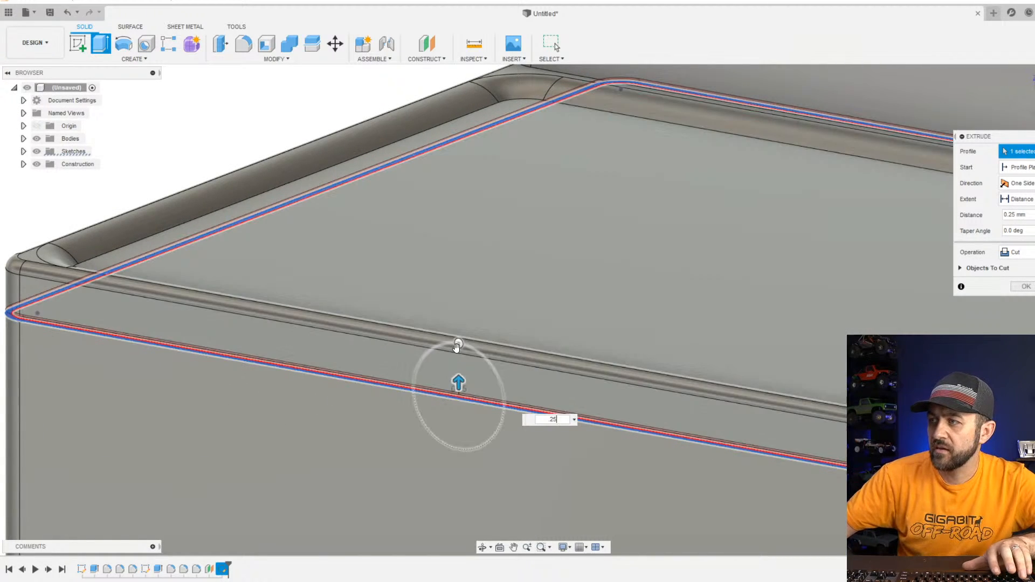
type("2")
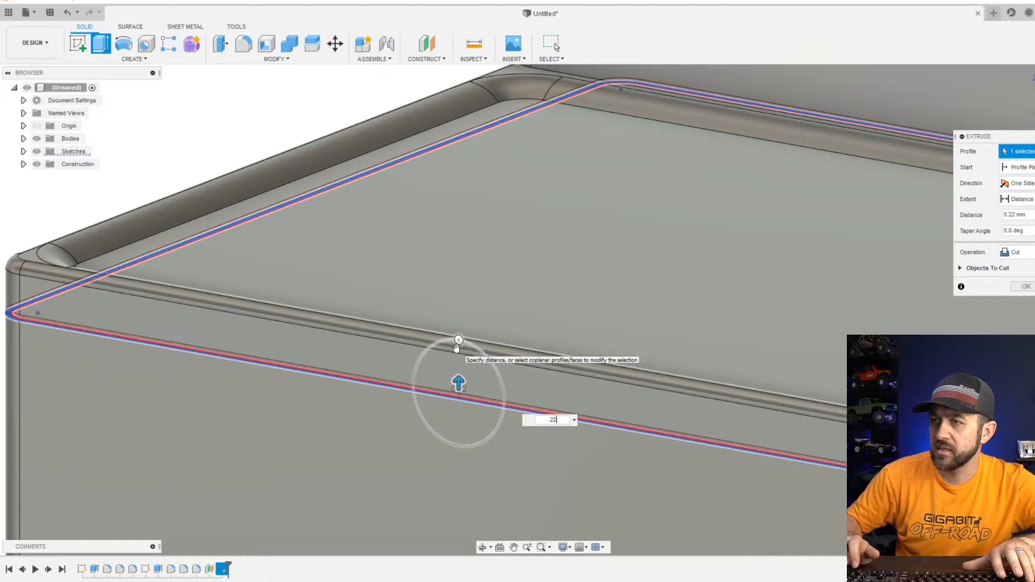
key("Return")
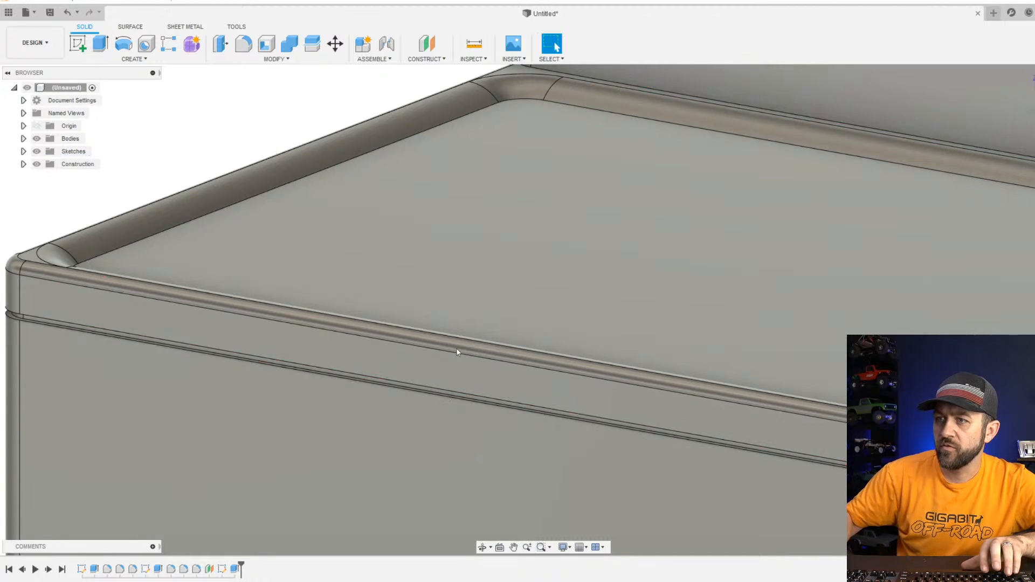
scroll(389, 329, "down", 5)
middle_click_drag(229, 395, 254, 394, "shift")
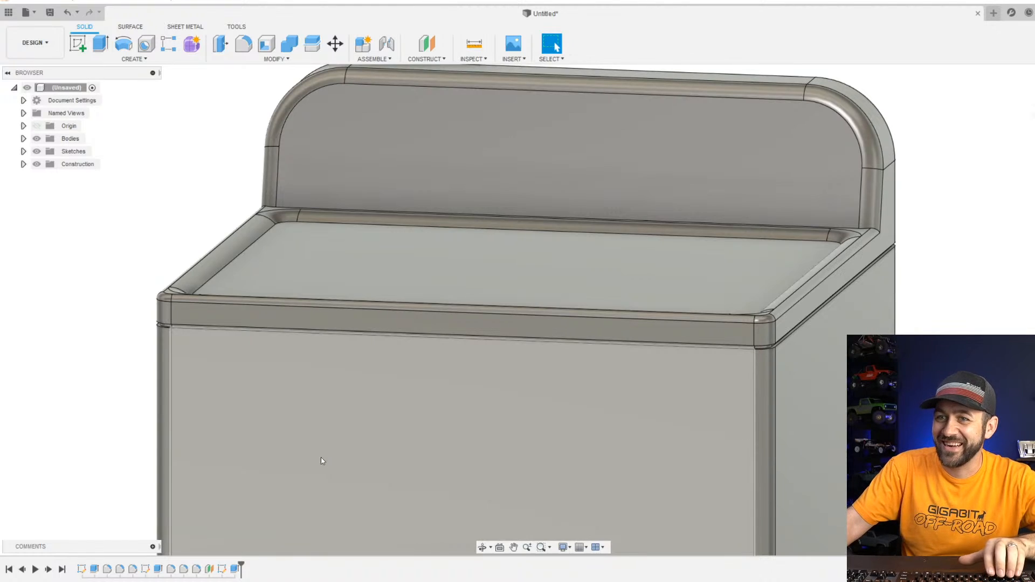
Fillet the upper and lower inner edges of the groove around the body with a 0.2 mm radius.
scroll(196, 319, "up", 3)
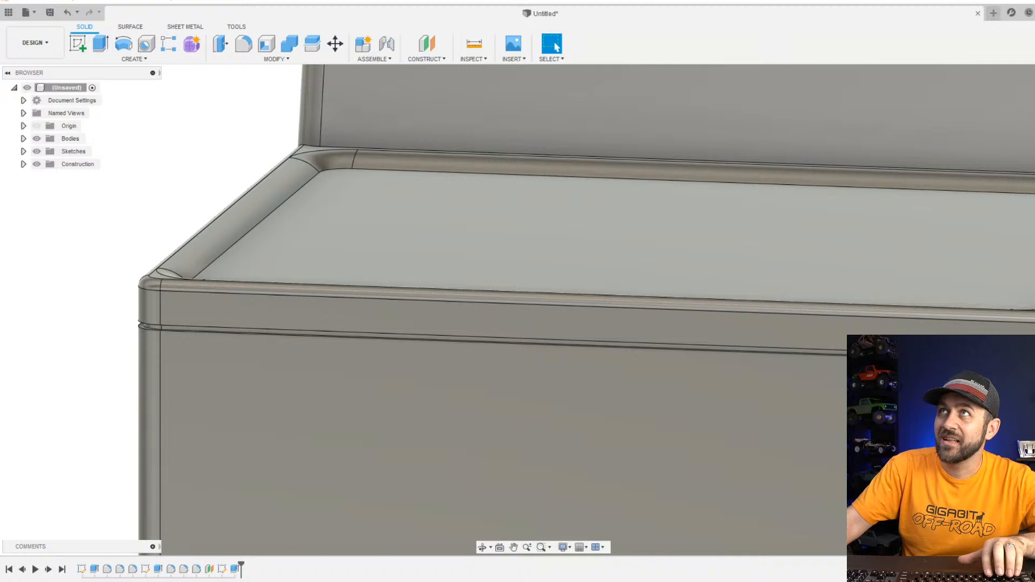
left_click(244, 45)
scroll(112, 325, "up", 3)
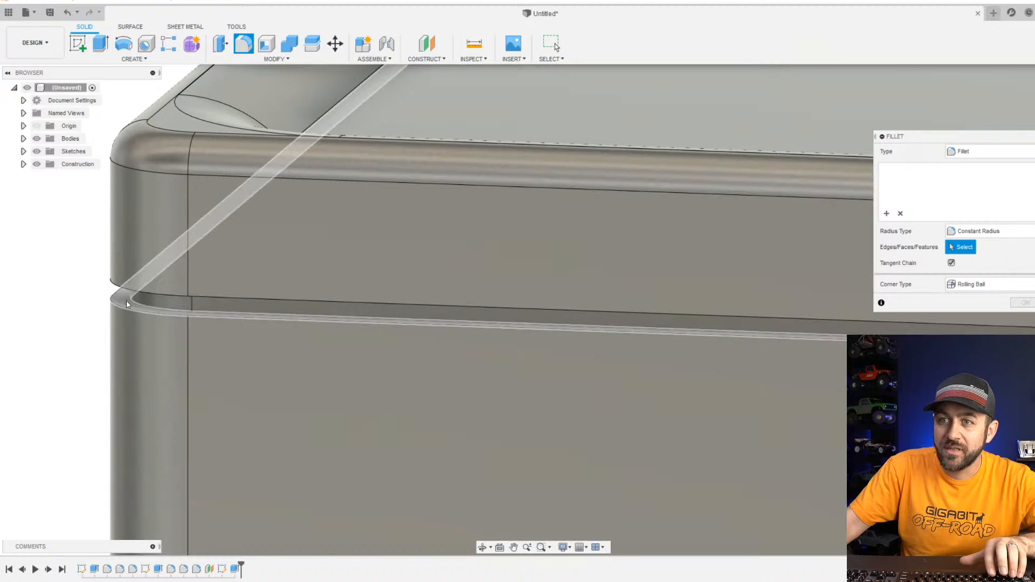
middle_click_drag(126, 301, 156, 320, "shift")
scroll(135, 295, "up", 2)
left_click(141, 280)
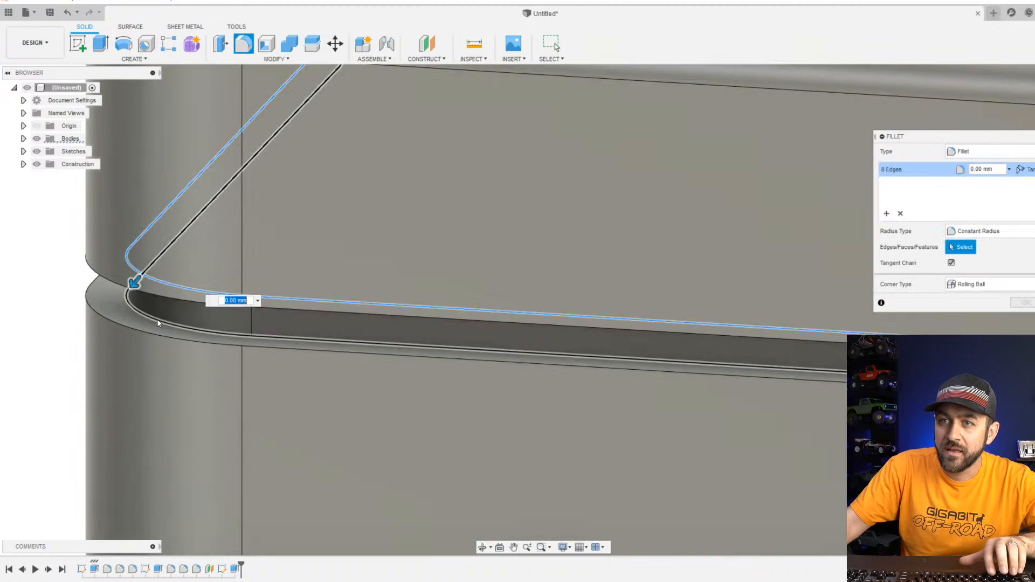
type("2")
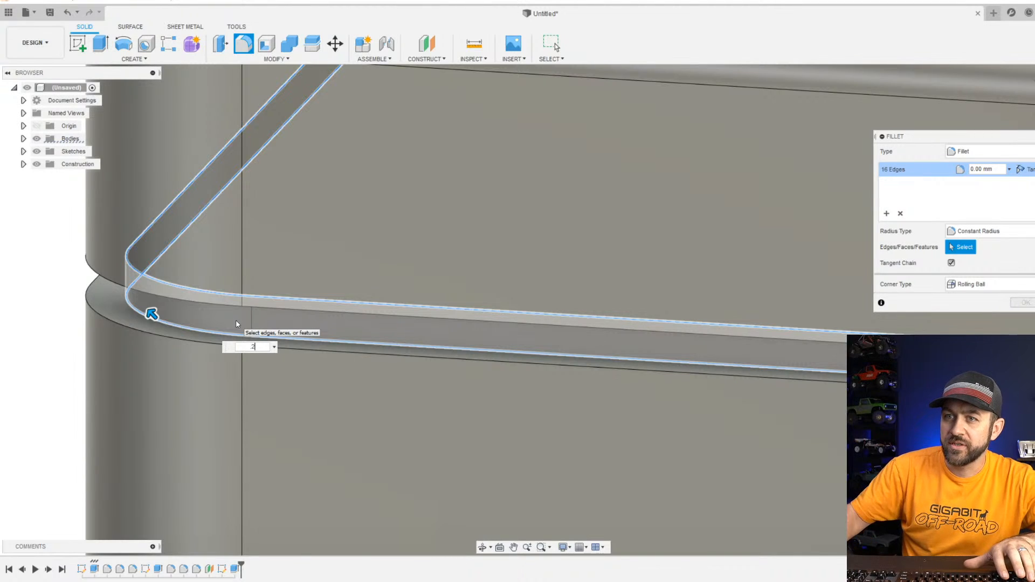
key("Return")
scroll(346, 238, "down", 2)
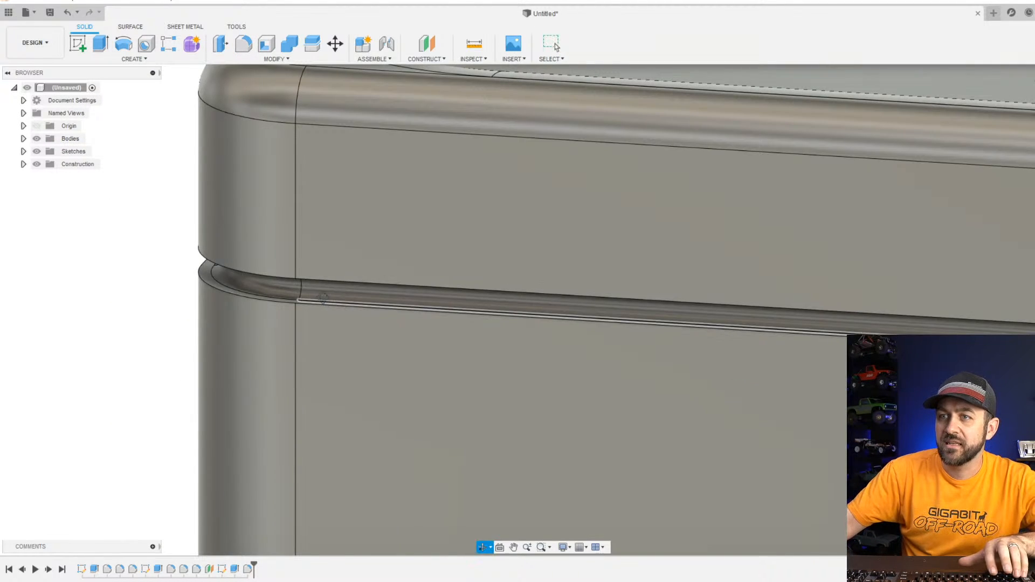
Examine the rounded groove up close at the front corner and check the whole washer body.
middle_click_drag(360, 301, 289, 288, "shift")
scroll(273, 286, "up", 2)
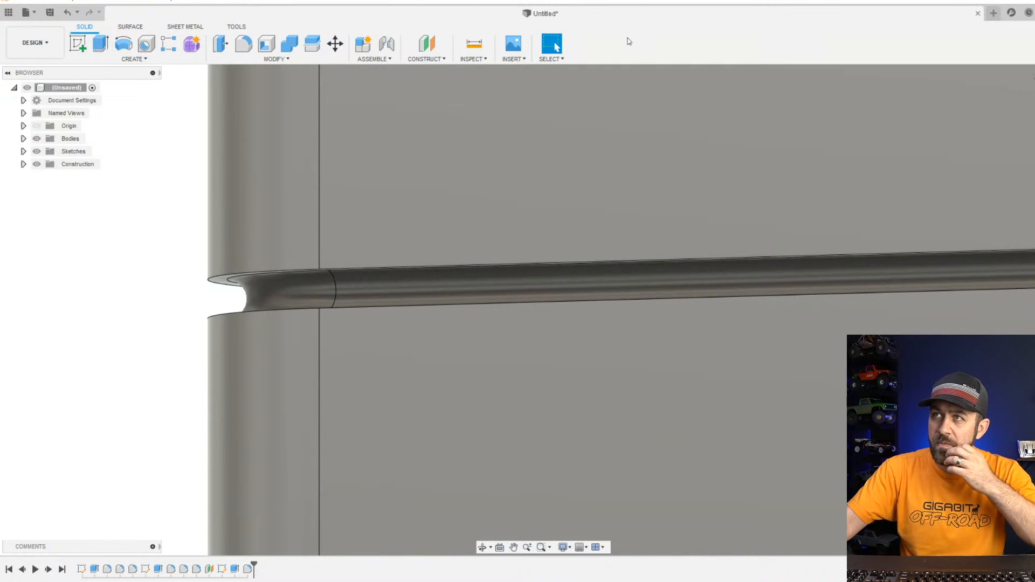
scroll(366, 160, "down", 3)
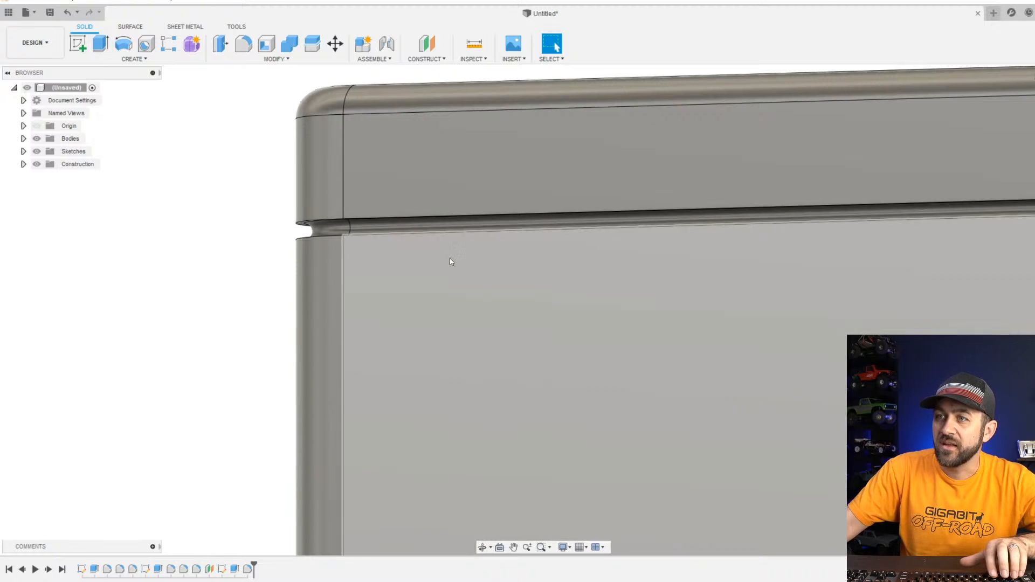
middle_click_drag(451, 264, 575, 307, "shift")
middle_click_drag(498, 291, 259, 286)
scroll(27, 307, "down", 2)
scroll(711, 311, "down", 2)
middle_click_drag(710, 313, 767, 138, "shift")
scroll(673, 141, "down", 3)
middle_click_drag(598, 441, 517, 448)
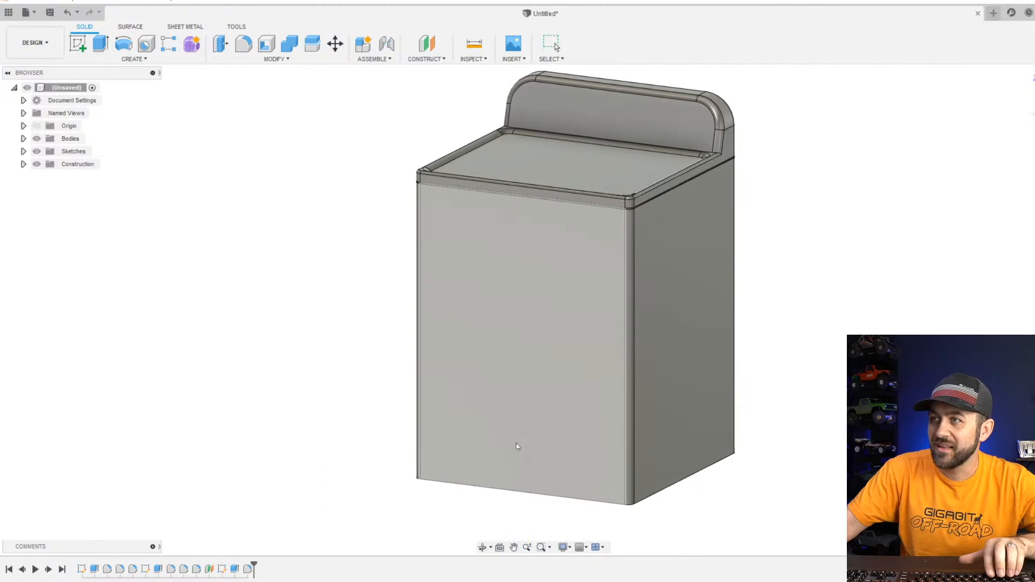
scroll(588, 260, "up", 2)
middle_click_drag(594, 369, 580, 311)
scroll(576, 377, "down", 3)
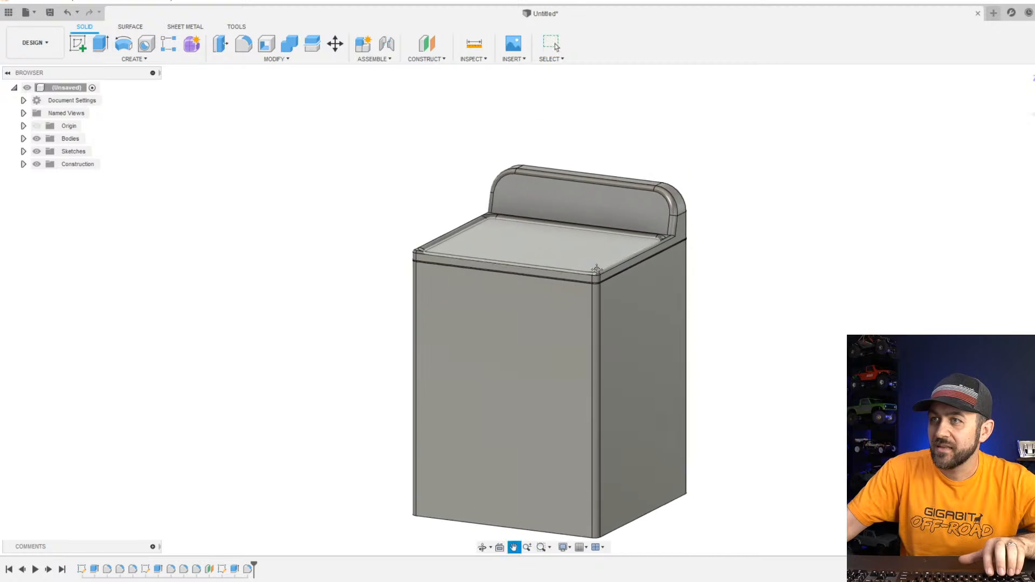
scroll(546, 299, "up", 3)
scroll(571, 161, "up", 1)
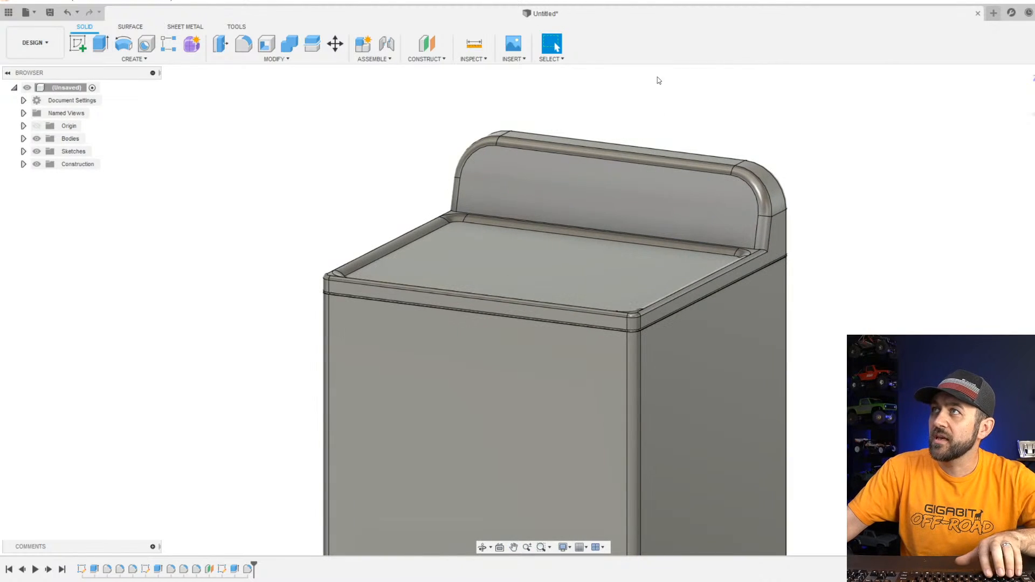
Start a sketch on the recessed top face and draw a rectangle for the lid inside its border.
left_click(85, 45)
left_click(465, 261)
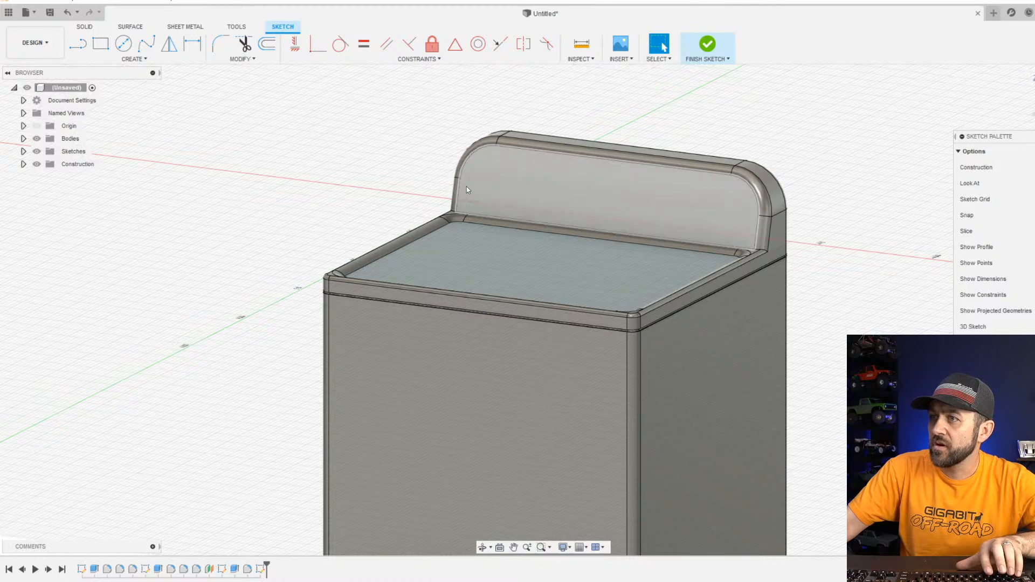
middle_click_drag(467, 186, 544, 229, "shift")
left_click(1032, 87)
middle_click_drag(661, 284, 492, 523)
left_click(101, 43)
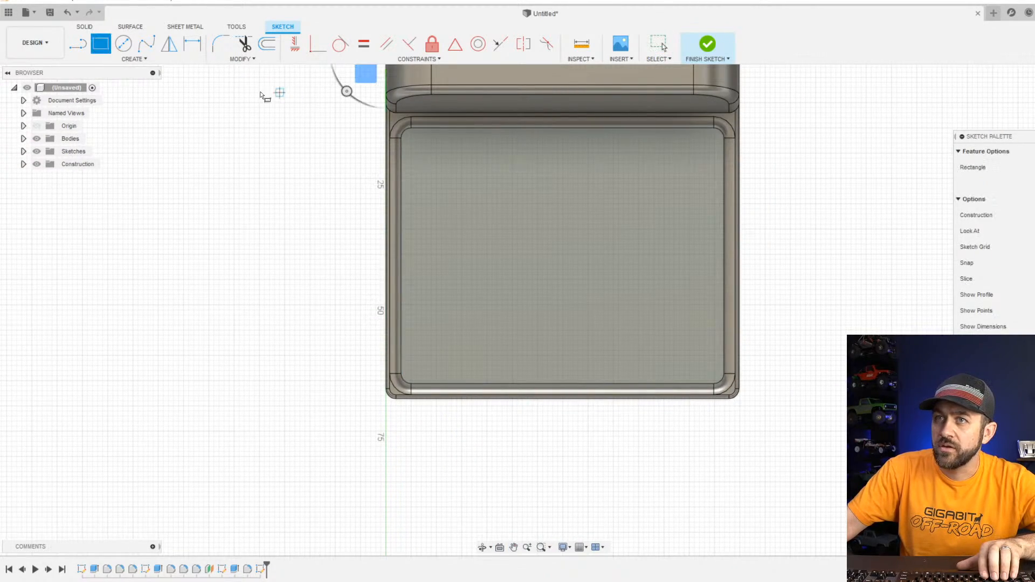
left_click(430, 153)
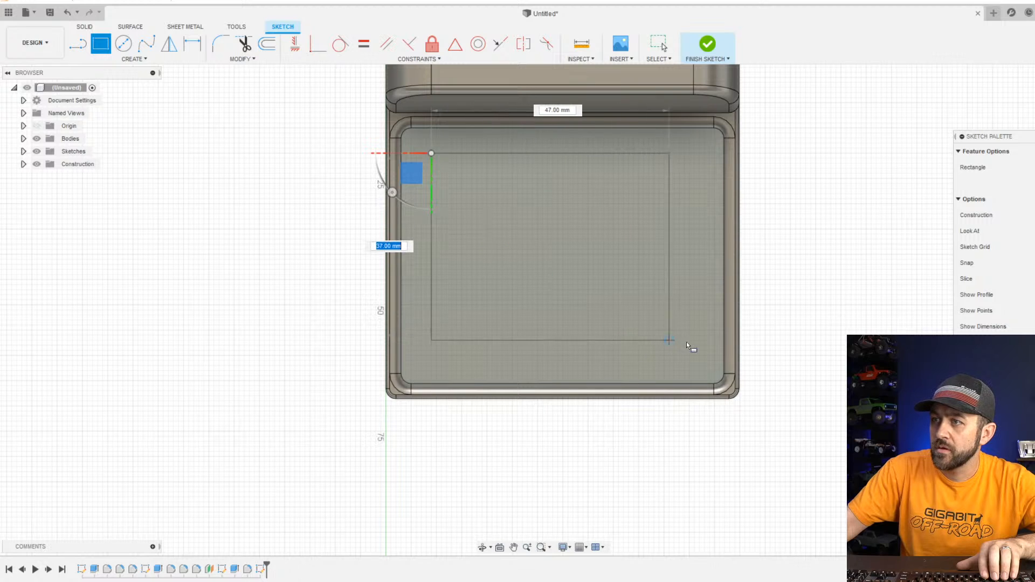
left_click(695, 360)
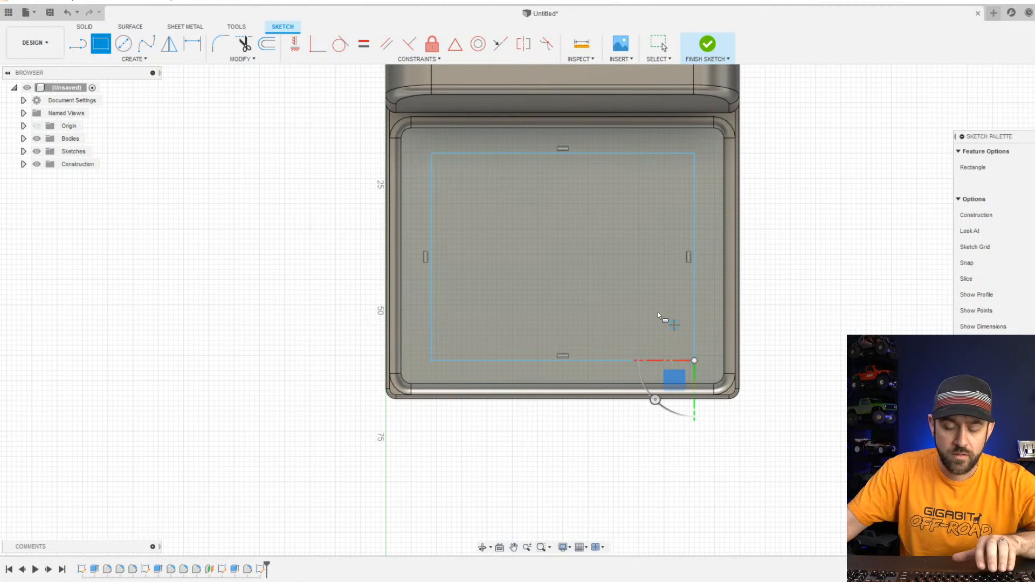
Draw a horizontal construction line about 64 mm long between the midpoints of the recessed face's two side edges.
key("d")
key("l")
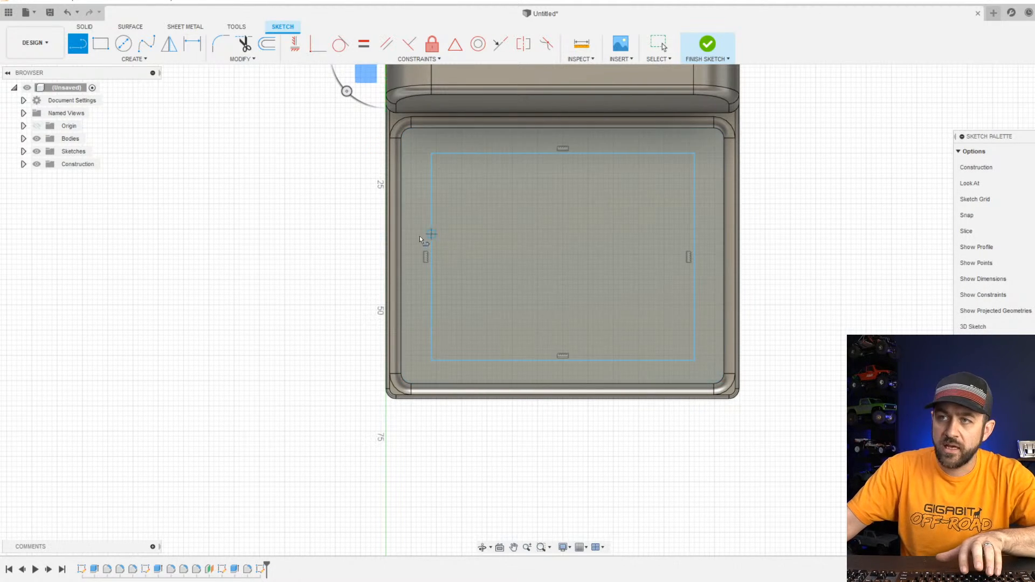
left_click(401, 255)
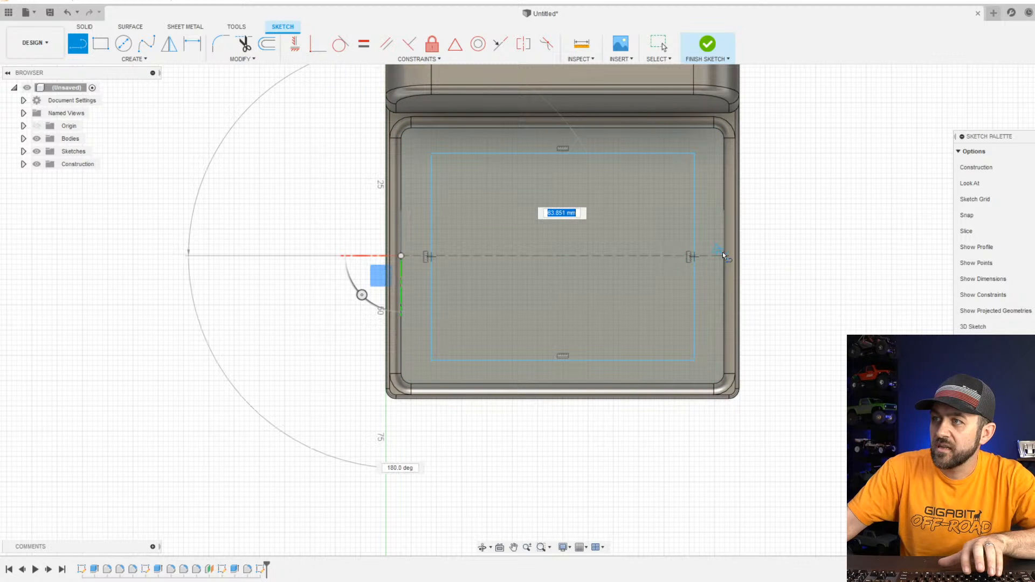
left_click(722, 255)
key("Escape")
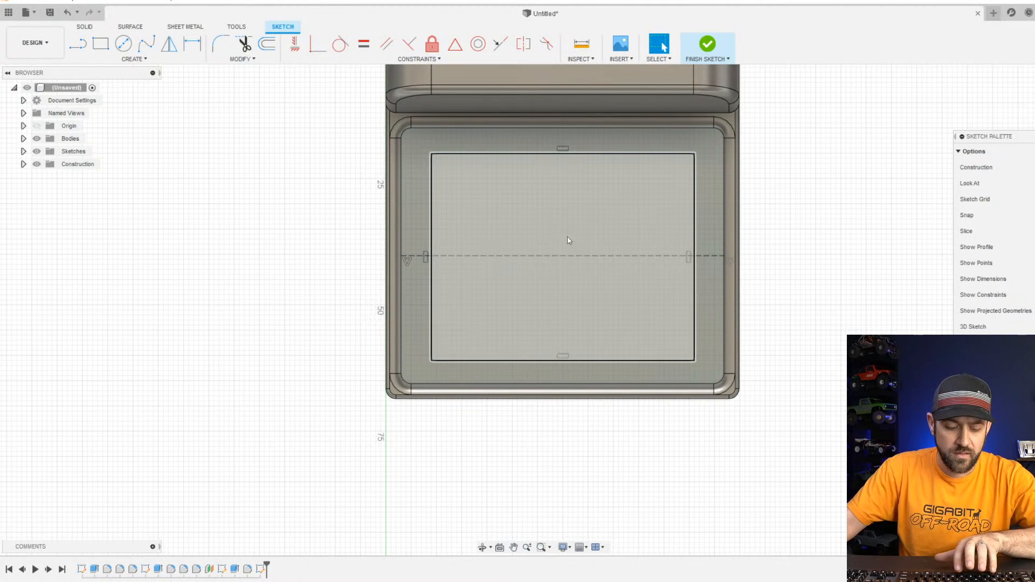
scroll(569, 240, "up", 3)
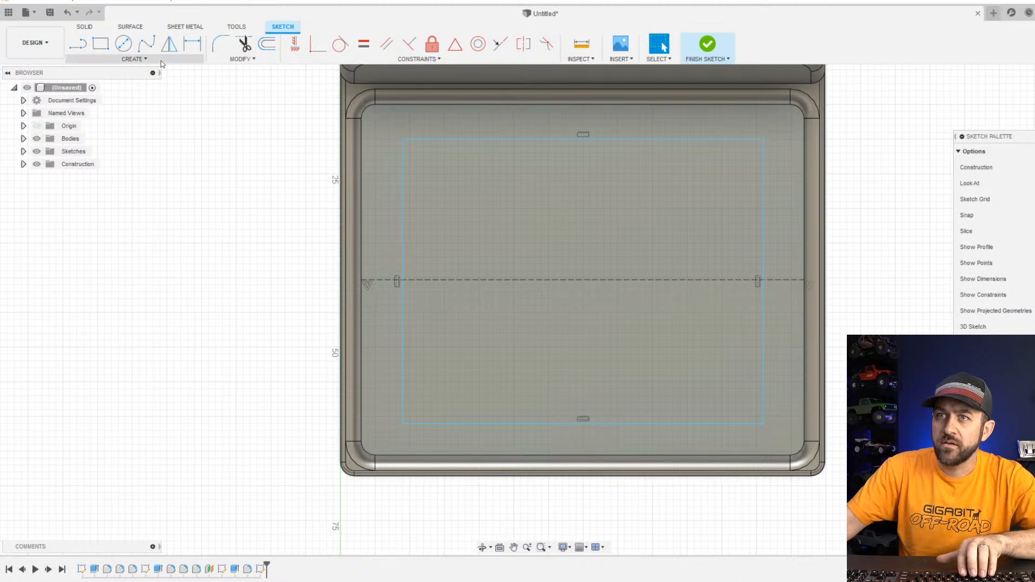
left_click(160, 63)
left_click(126, 182)
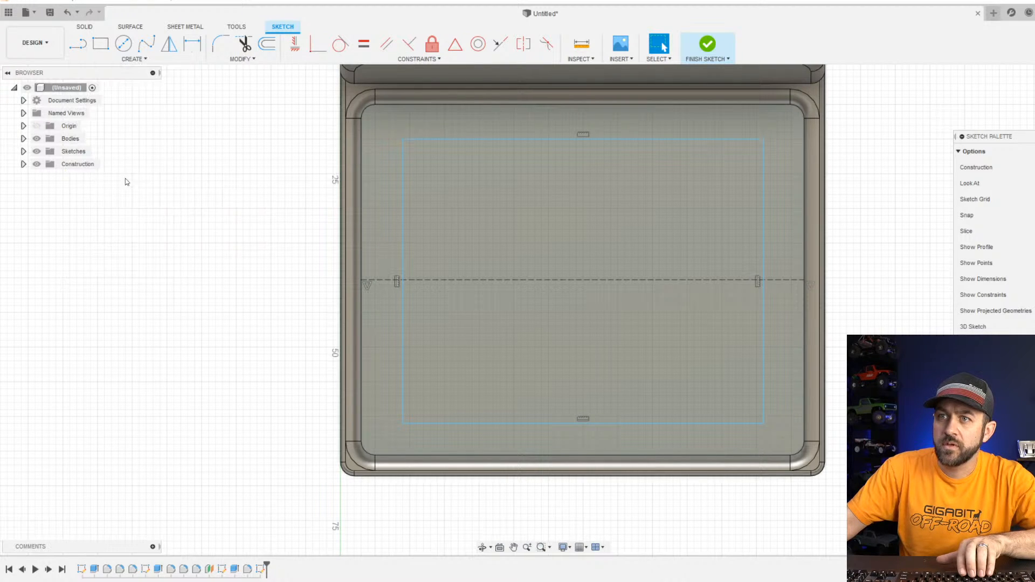
left_click(743, 280)
key("Escape")
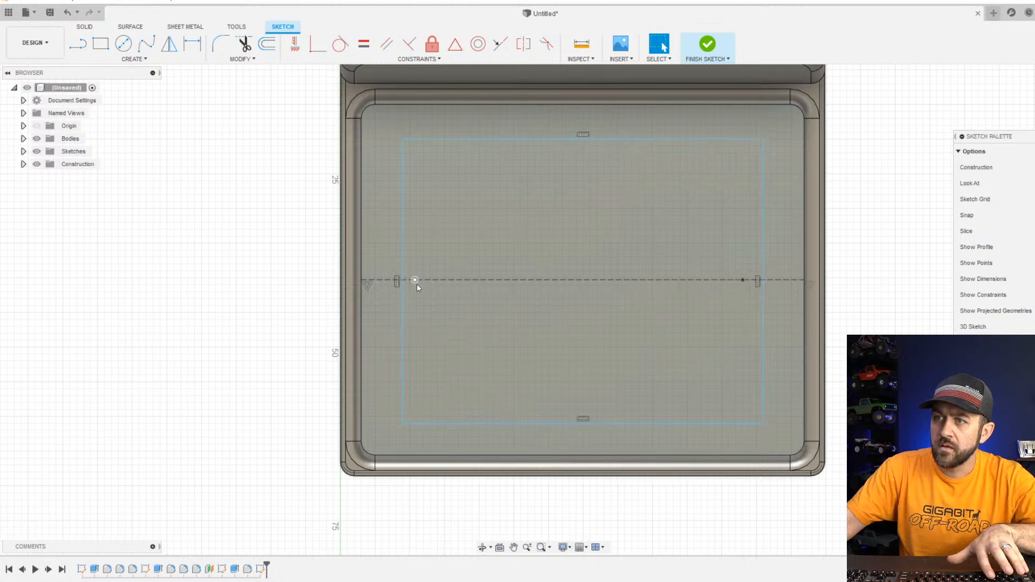
left_click(415, 280)
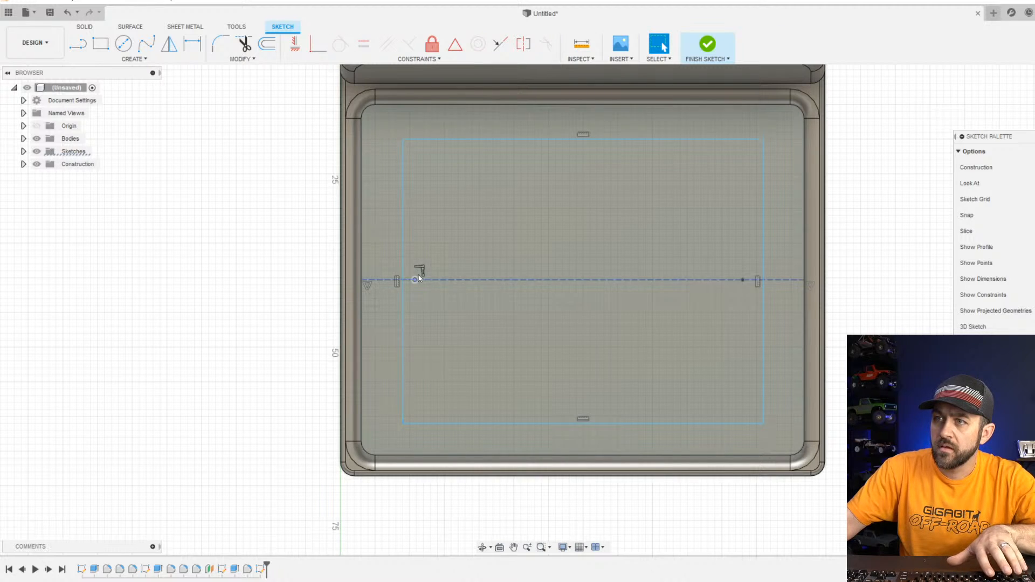
key("Delete")
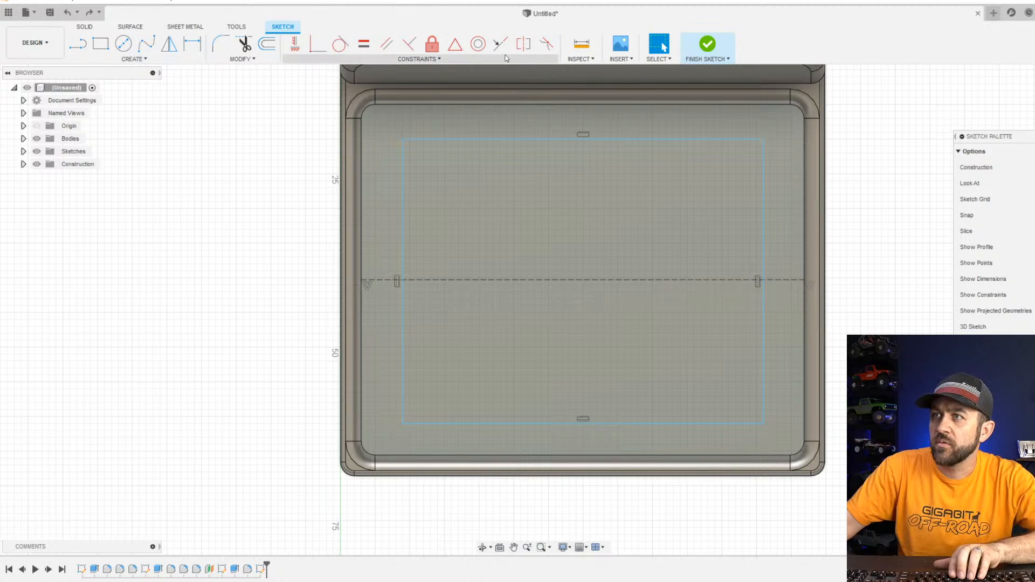
Make the lid rectangle's front and back edges symmetric about the construction line and enlarge the rectangle slightly.
left_click(523, 44)
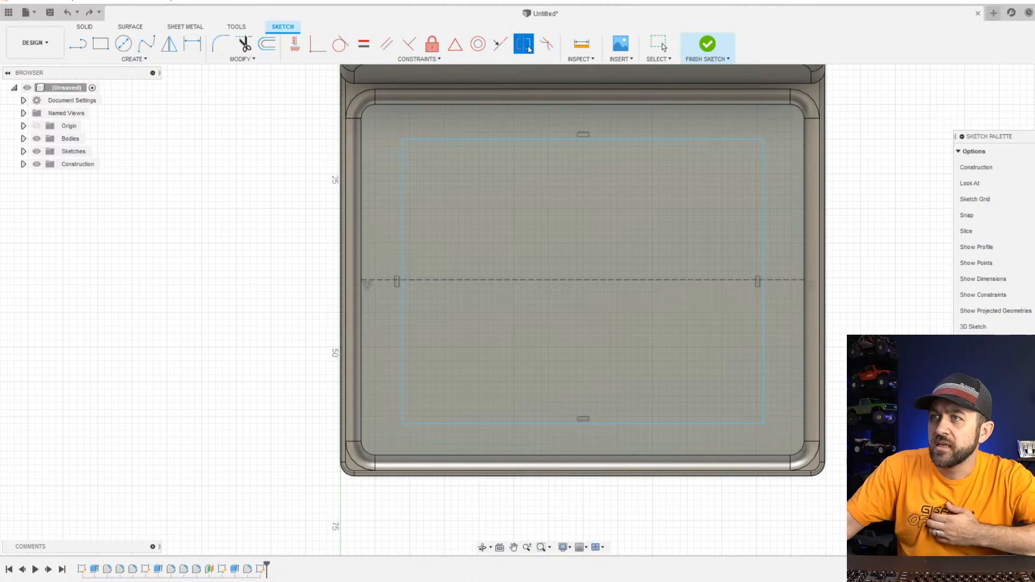
left_click(534, 140)
left_click(540, 424)
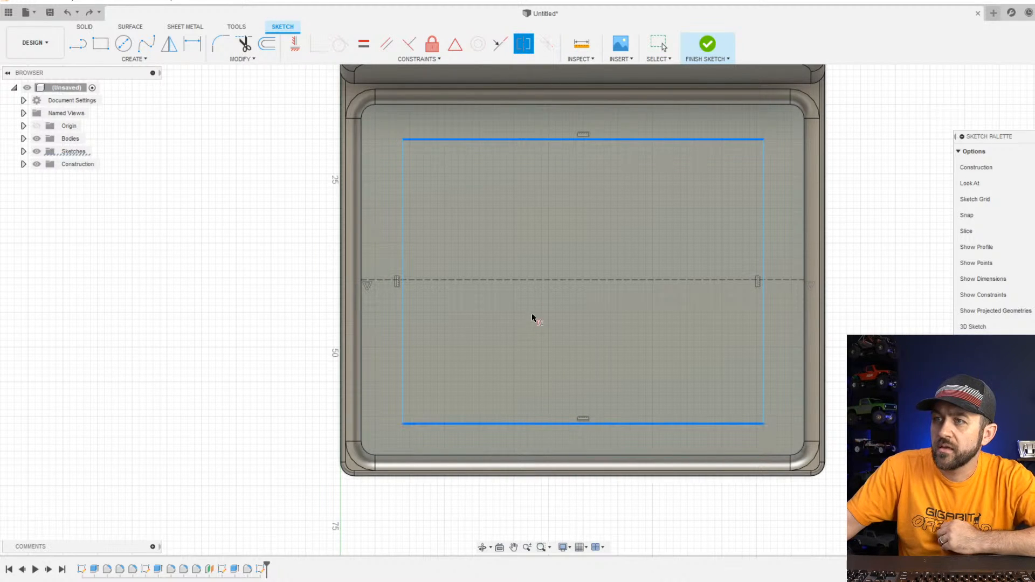
left_click(538, 282)
scroll(554, 305, "down", 2)
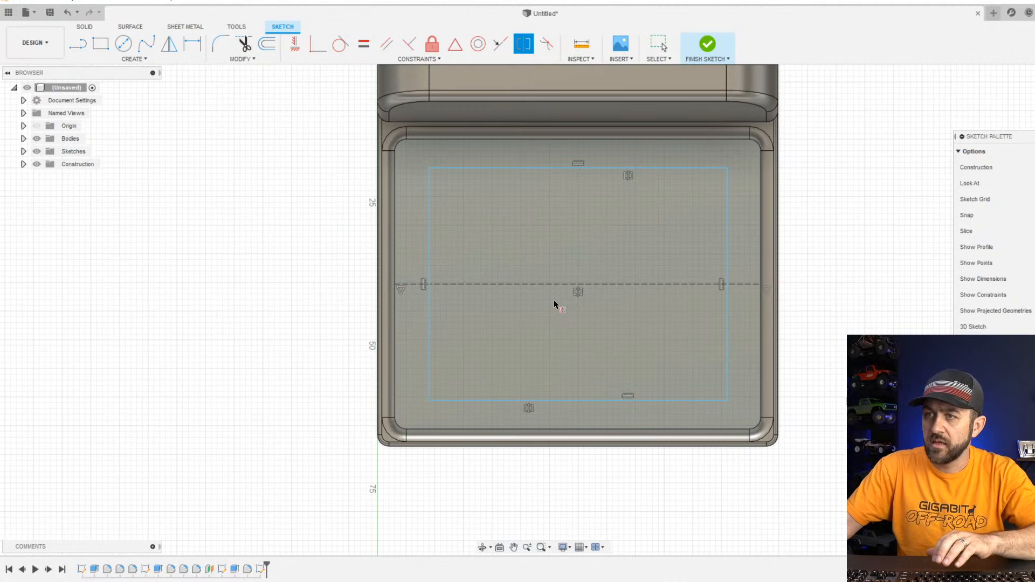
key("Escape")
mouse_move(584, 173)
left_mouse_down()
mouse_move(570, 268)
mouse_move(581, 165)
left_mouse_up()
Dimension the rectangle's front edge 21 mm from the horizontal construction line.
key("d")
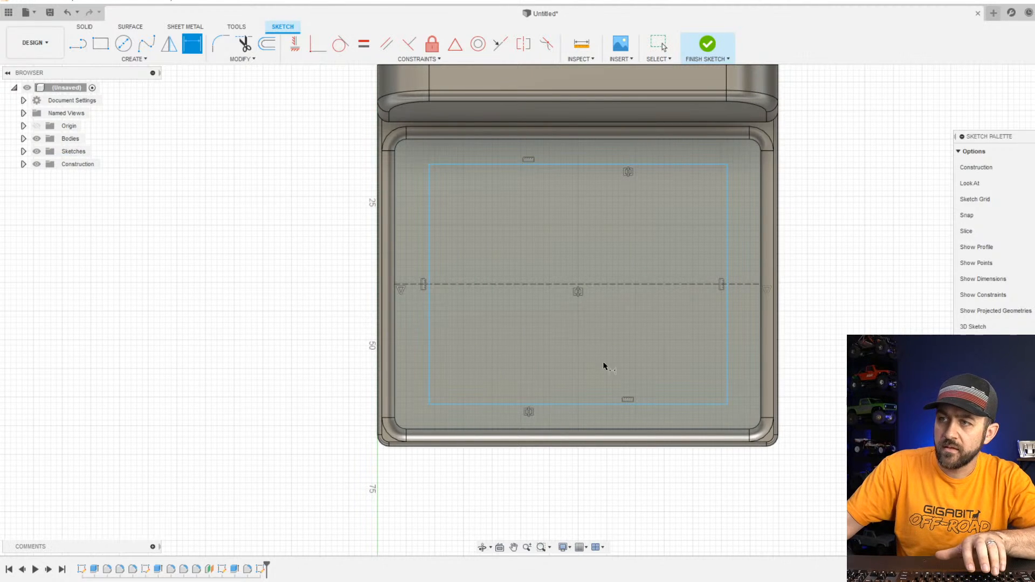
left_click(626, 285)
left_click(614, 404)
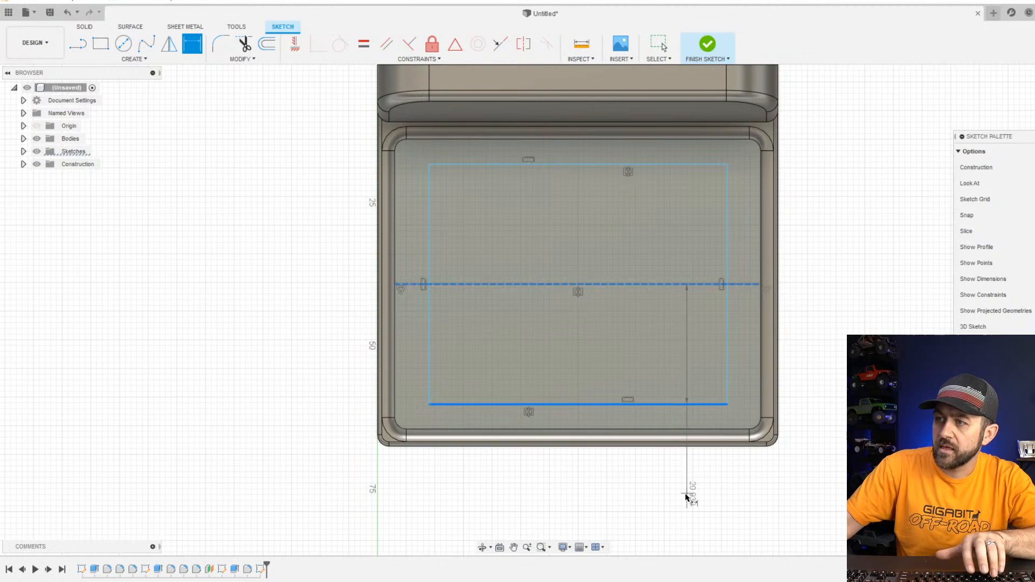
left_click(684, 497)
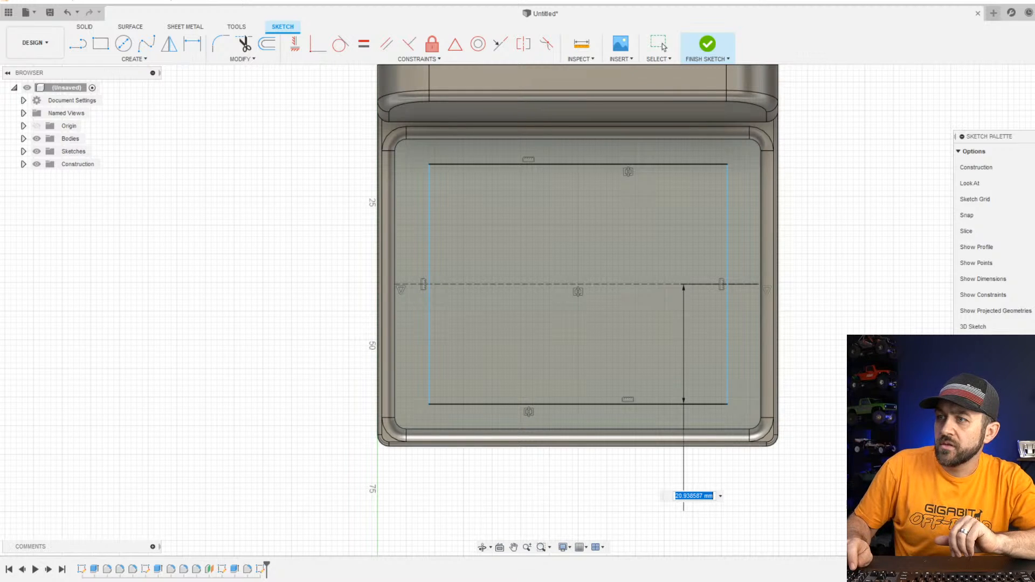
type("21")
key("Return")
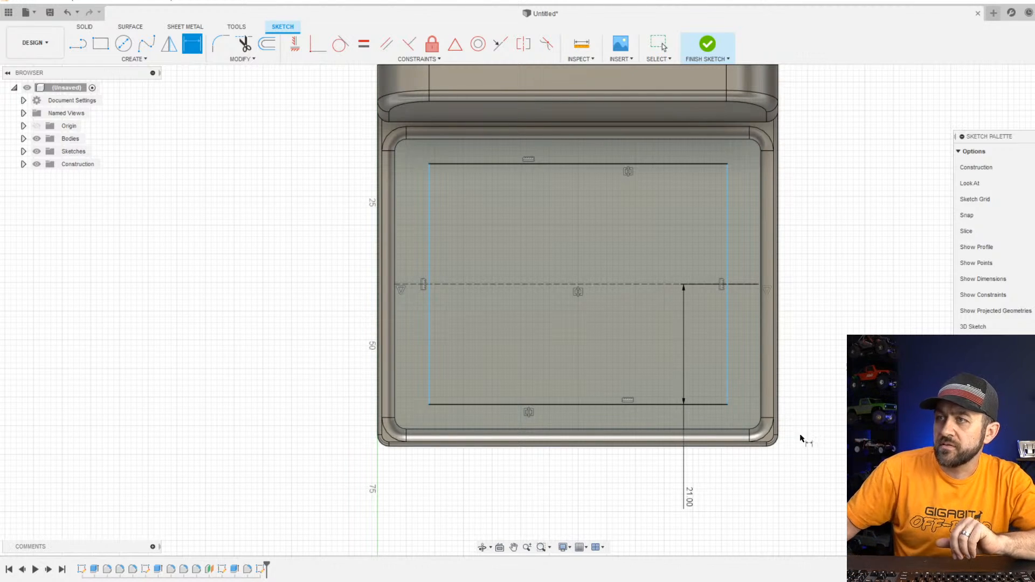
Dimension both side edges of the lid rectangle 5 mm from the recessed face's side edges.
left_click(728, 387)
left_click(761, 369)
scroll(808, 373, "up", 2)
left_click(809, 374)
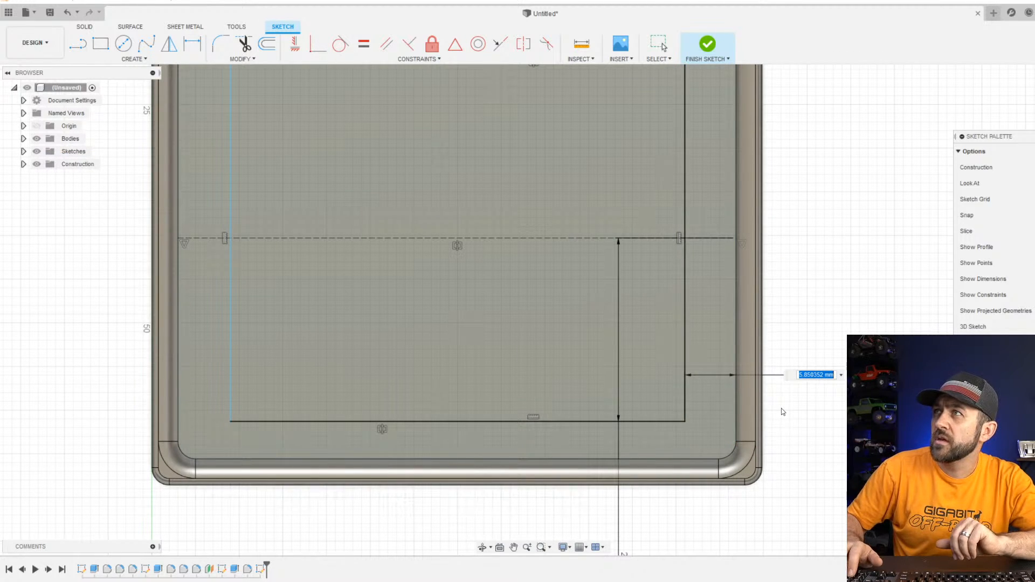
type("5")
key("Return")
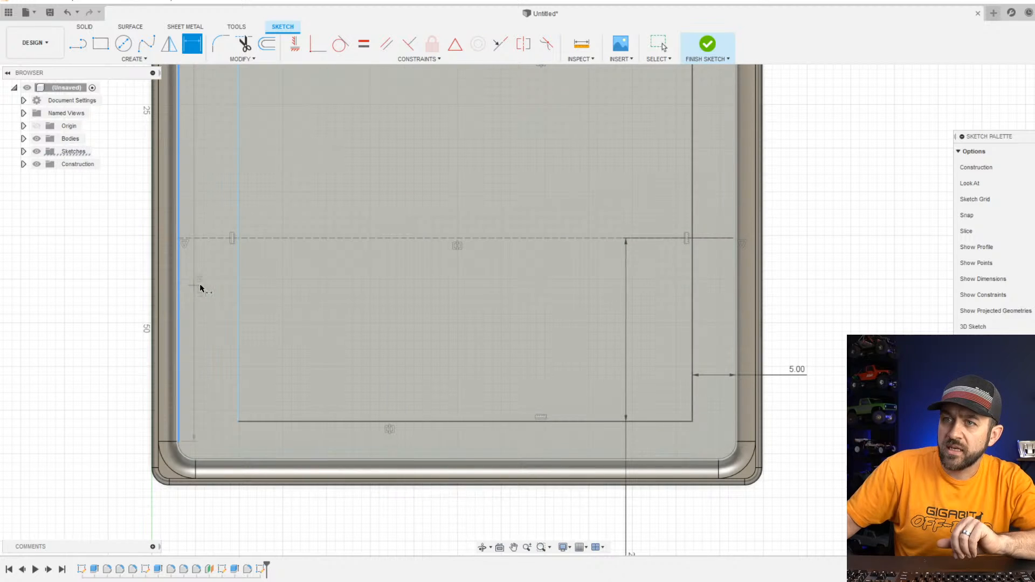
left_click(237, 287)
left_click(105, 331)
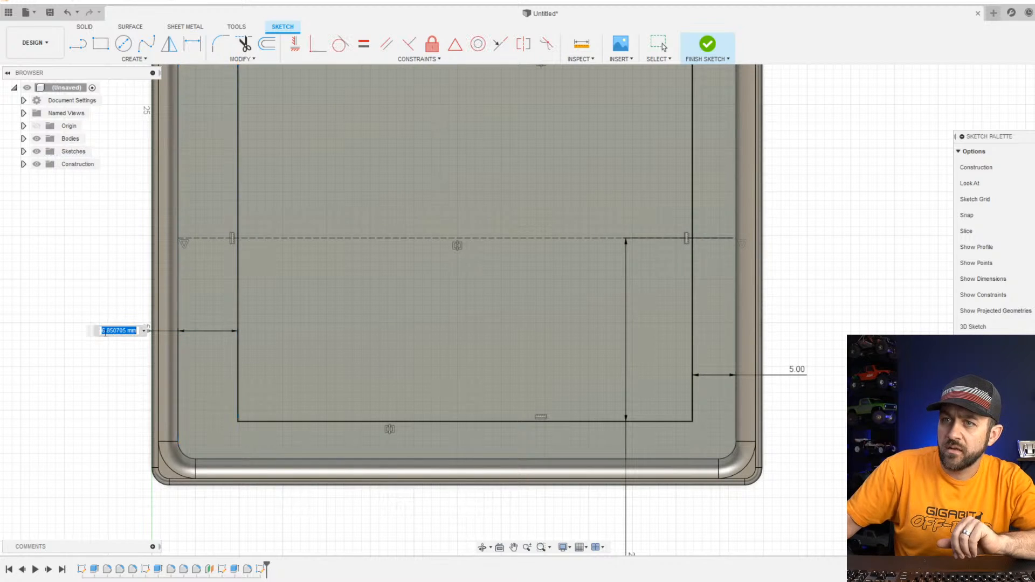
type("5")
key("Return")
scroll(506, 447, "down", 3)
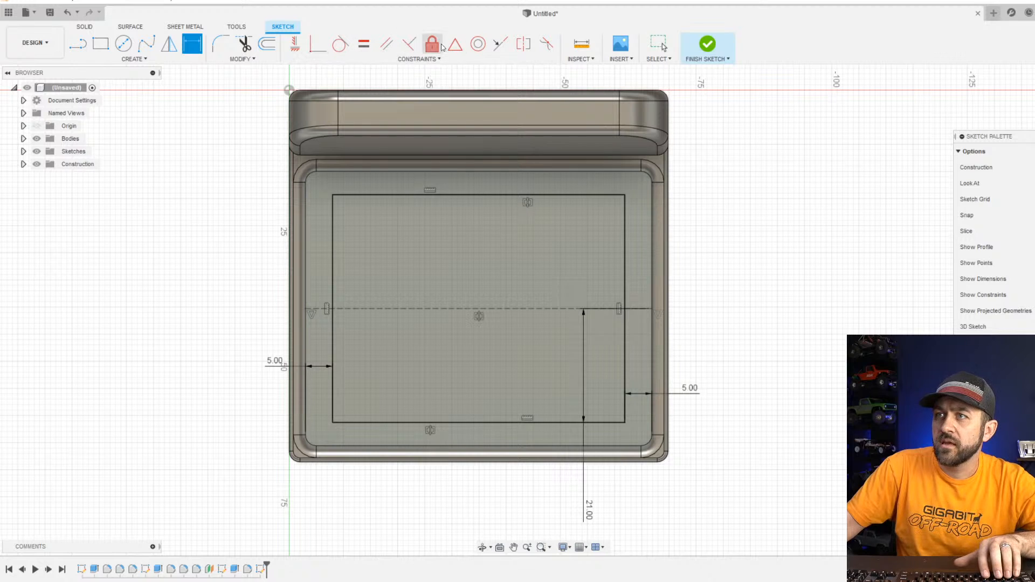
Finish the sketch and cut the lid rectangle 3 mm deep into the washer's top.
left_click(706, 48)
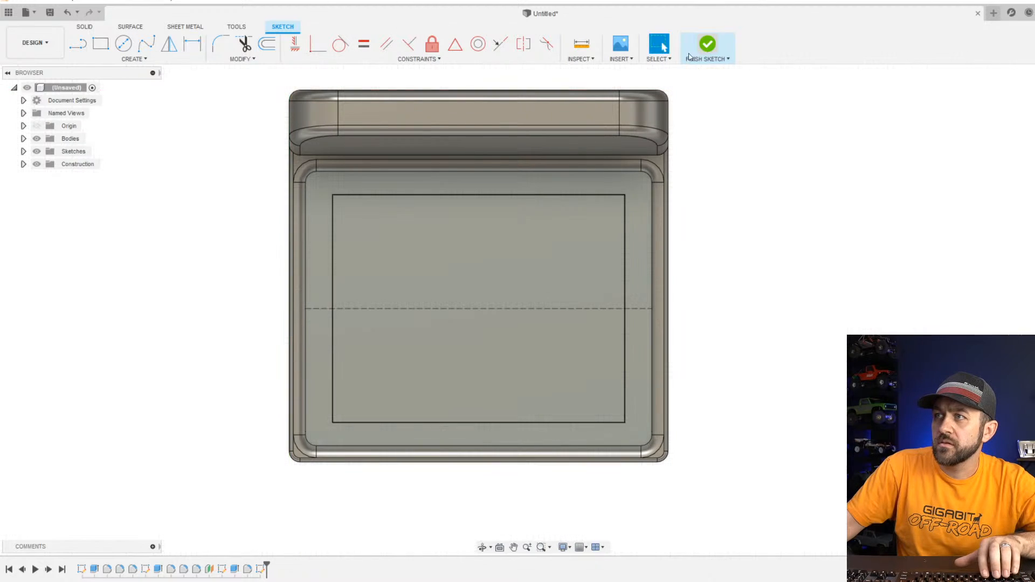
left_click(100, 43)
left_click(487, 316)
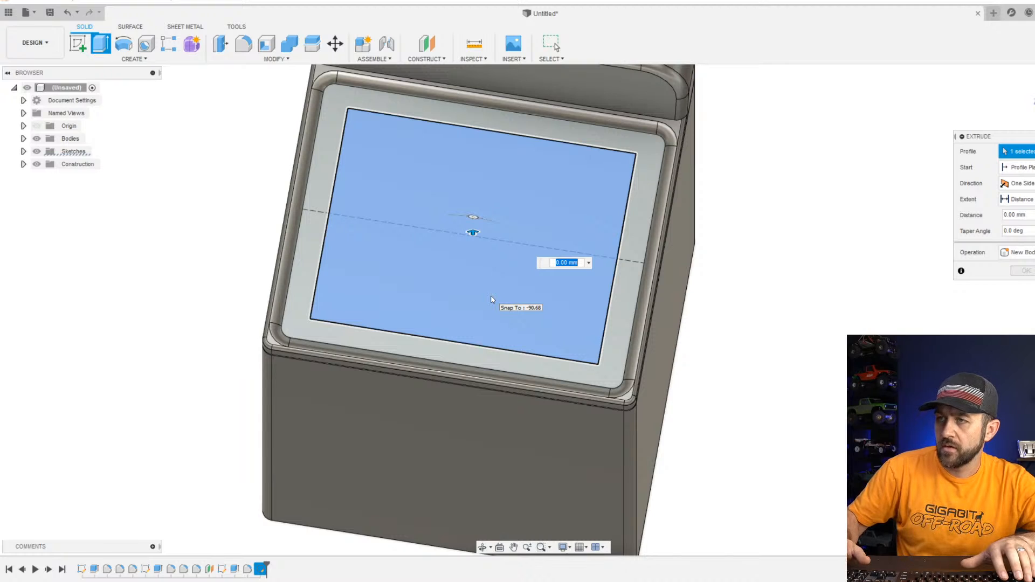
key("Return")
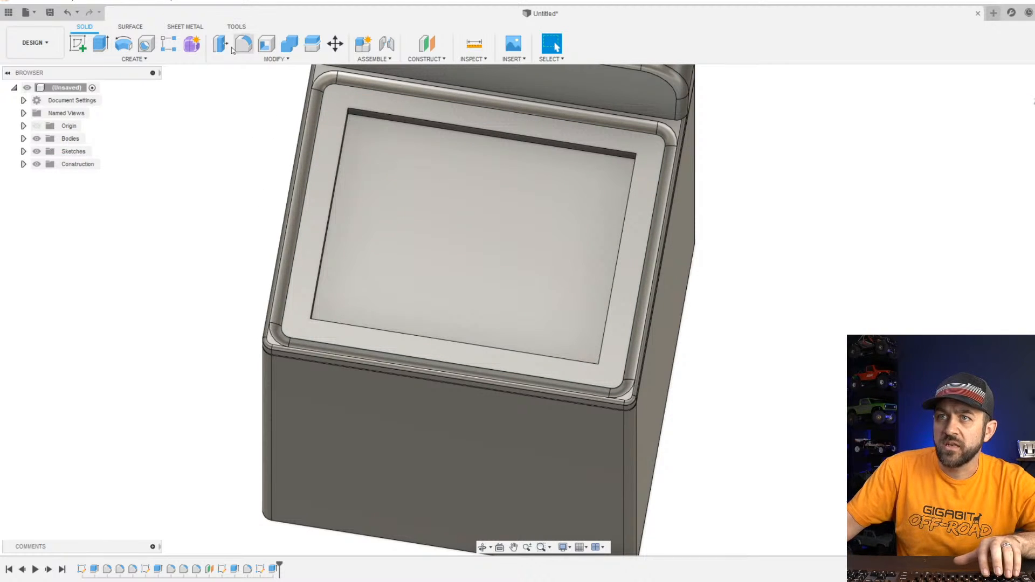
Start a sketch on the floor of the new pocket and project its outline.
left_click(78, 43)
left_click(400, 204)
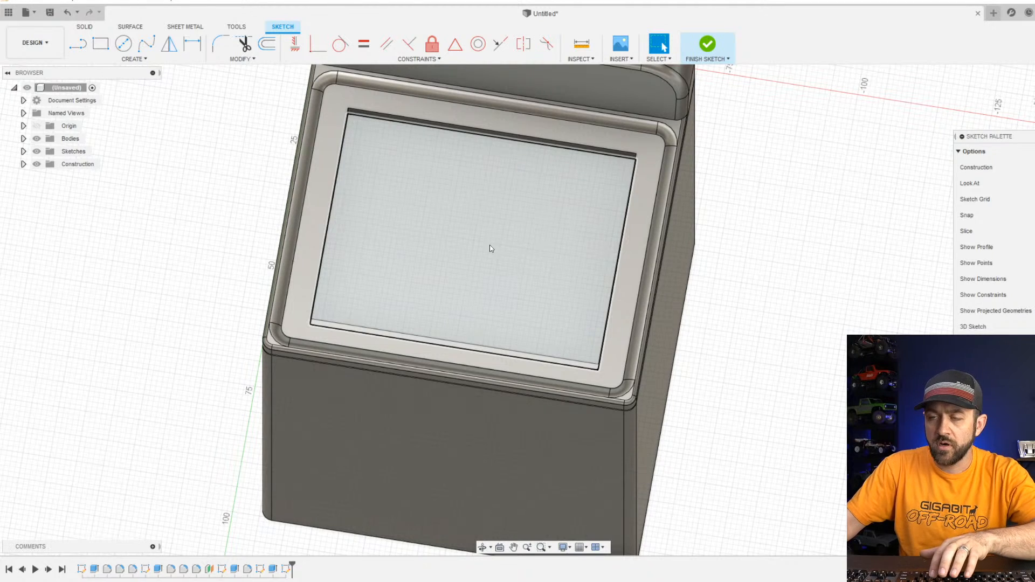
key("p")
left_click(432, 223)
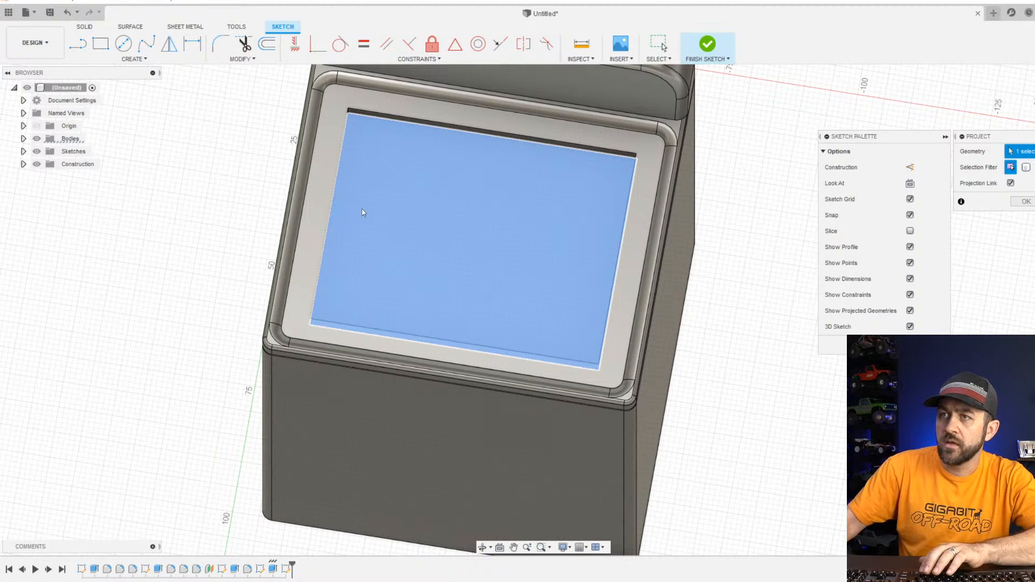
key("Return")
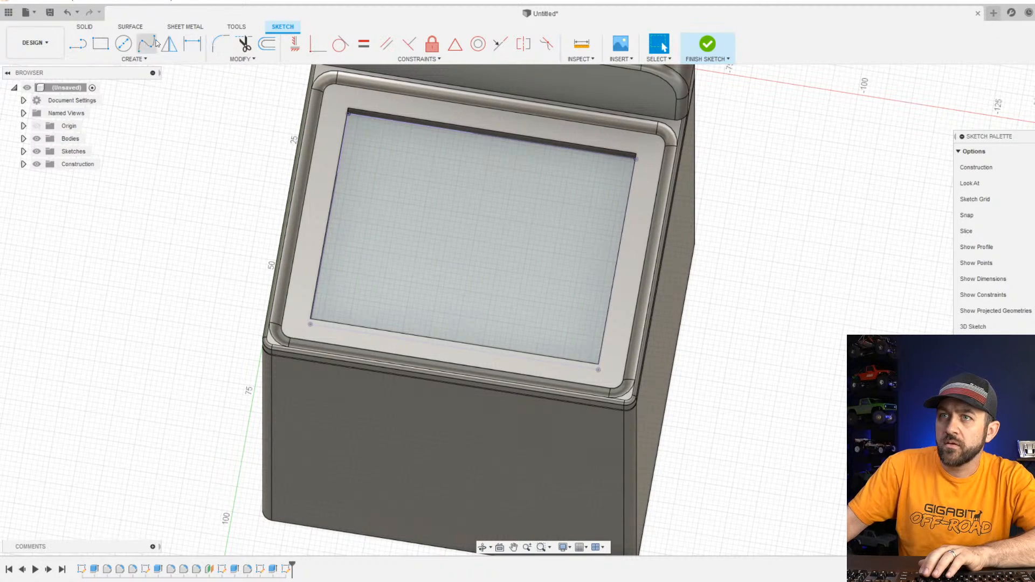
Offset the projected pocket outline 3 mm inward.
left_click(267, 43)
left_click(392, 119)
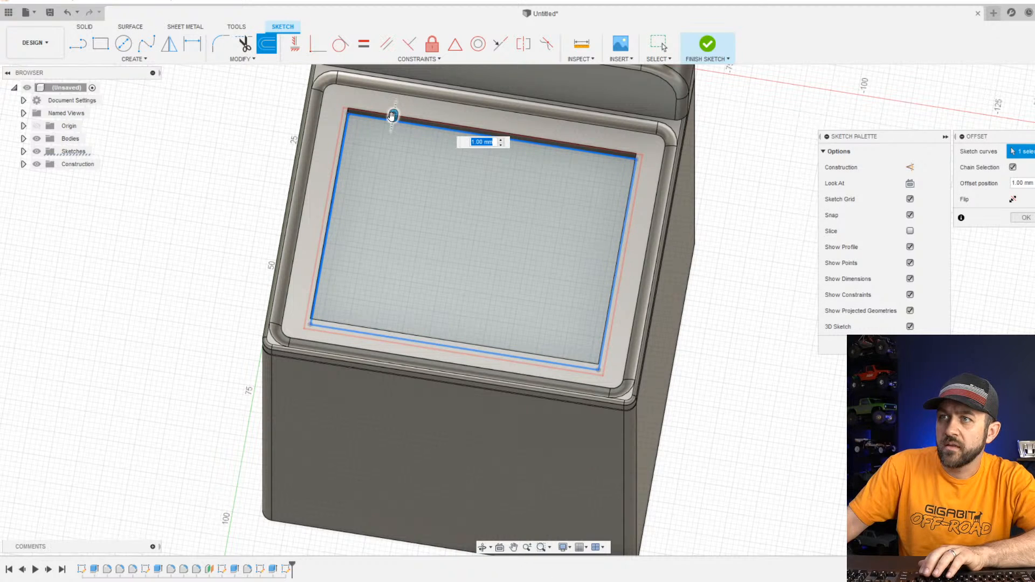
left_click_drag(387, 133, 383, 143)
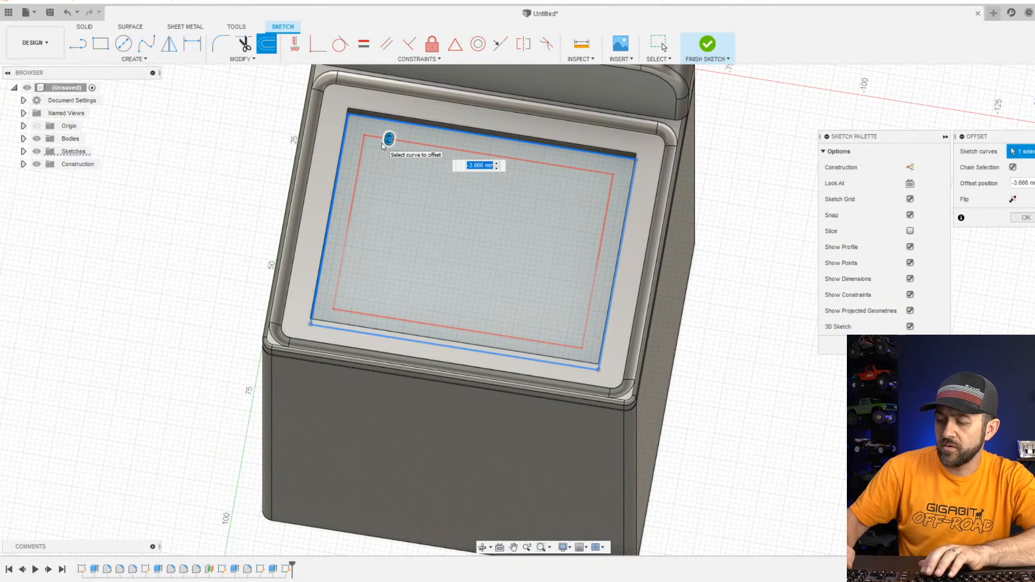
type("-3")
key("Return")
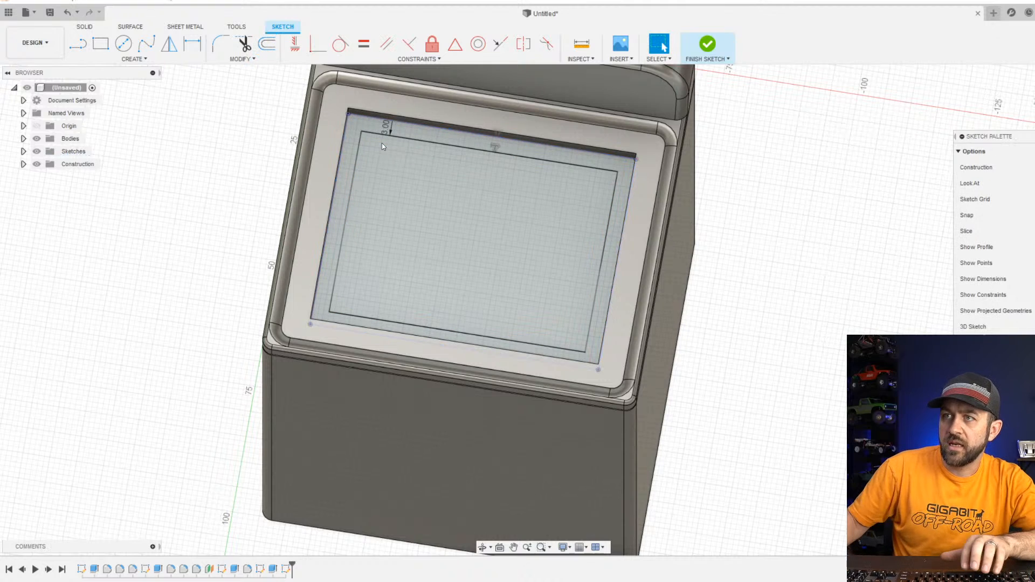
Finish the sketch and cut the inner rectangle 3 mm deeper into the pocket floor.
left_click(709, 46)
left_click(100, 44)
left_click(436, 254)
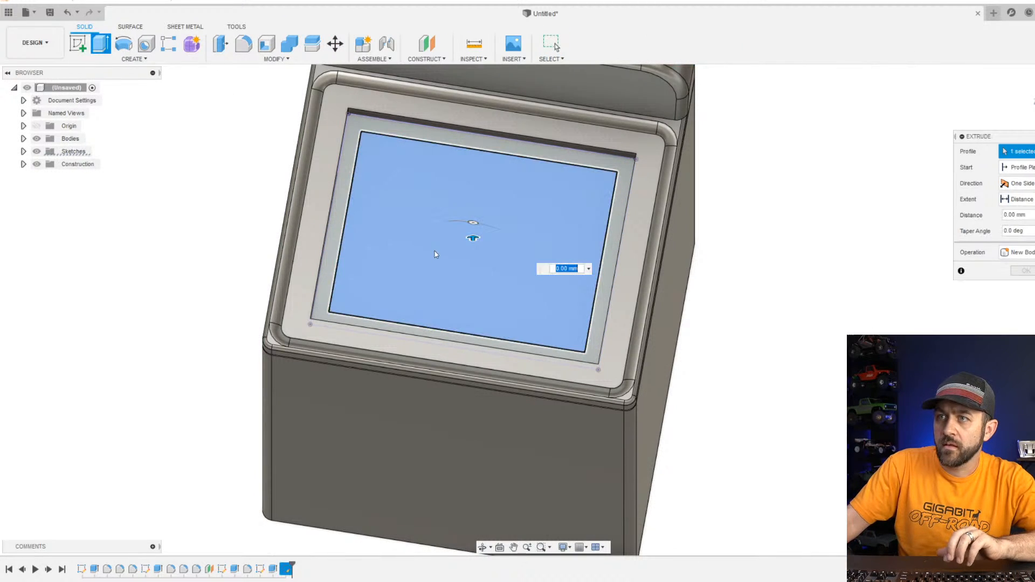
type("-2")
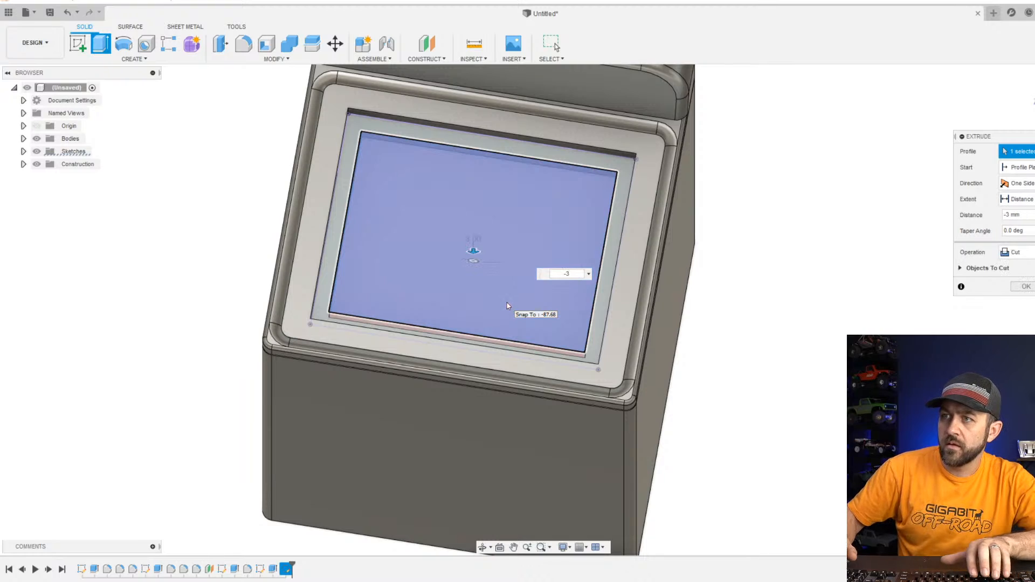
key("Return")
Fillet the four vertical corner edges of the outer lid pocket with a 5 mm radius.
scroll(385, 147, "up", 1)
key("f")
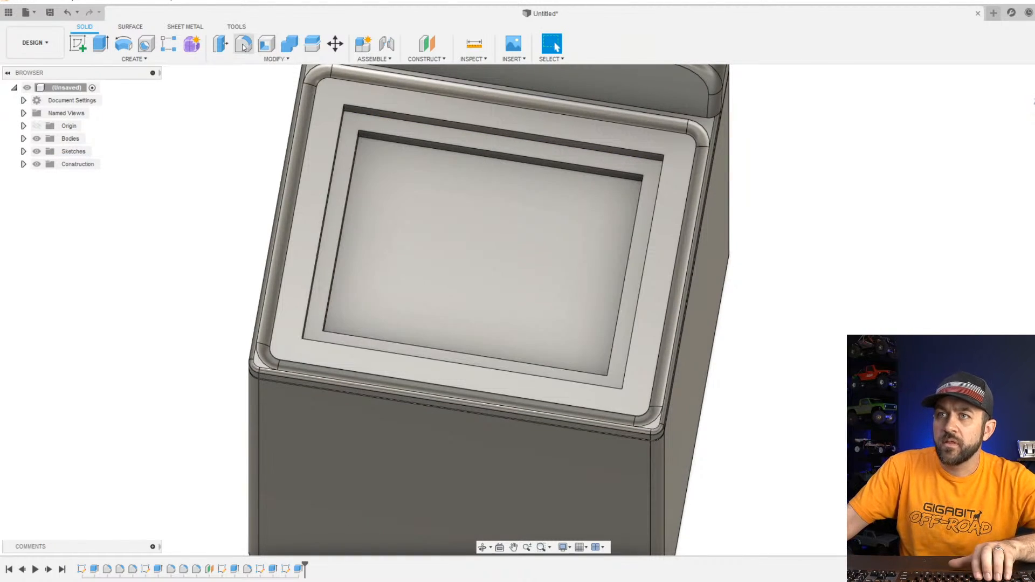
middle_click_drag(381, 219, 352, 271, "shift")
scroll(379, 232, "up", 4)
middle_click_drag(341, 252, 321, 243, "shift")
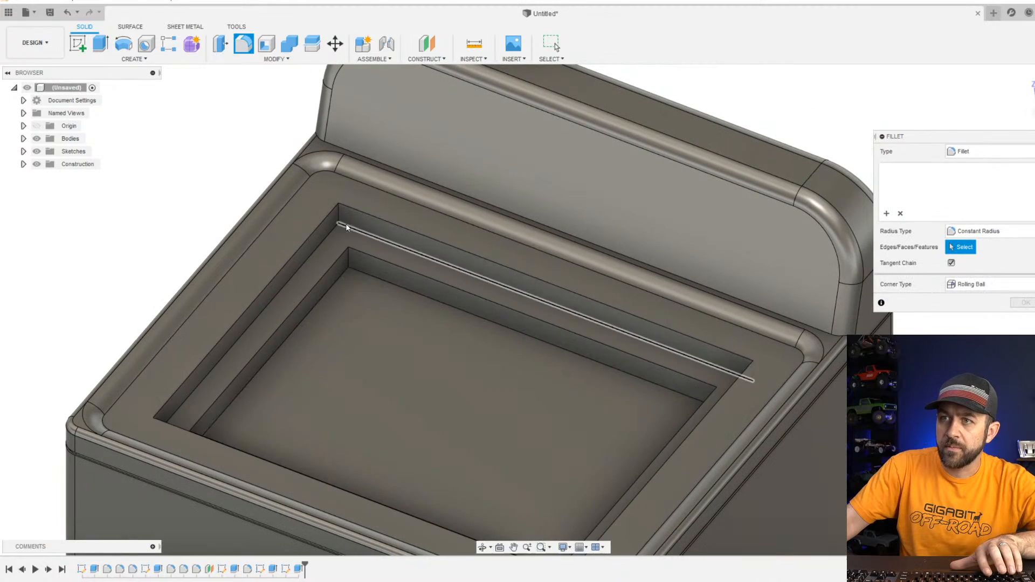
left_click(338, 218)
middle_click_drag(489, 285, 628, 237, "shift")
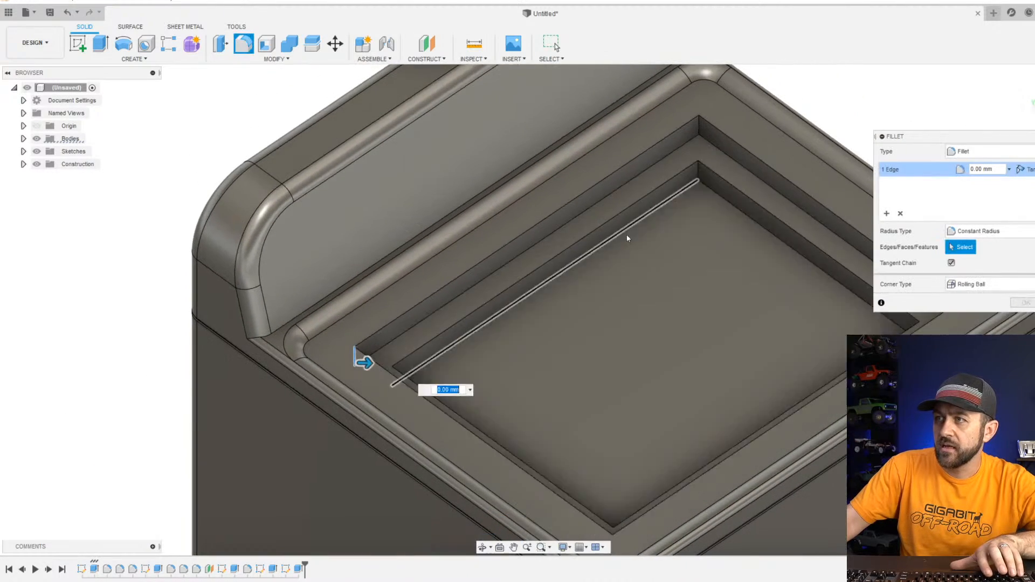
left_click(699, 134)
middle_click_drag(752, 208, 611, 190)
left_click(629, 186)
middle_click_drag(520, 213, 614, 206, "shift")
left_click(630, 175)
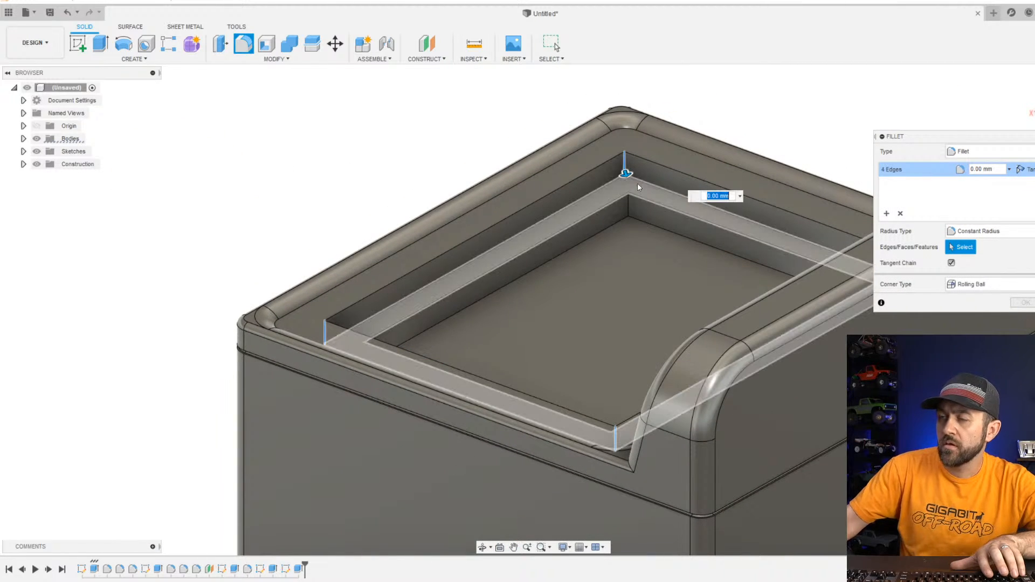
type("5")
key("Return")
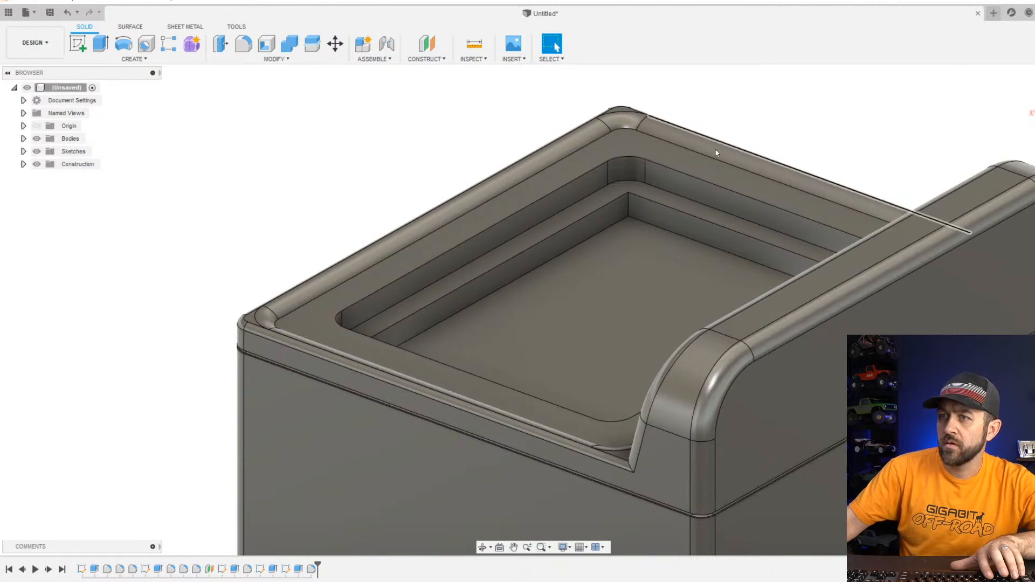
Edit the outer lid pocket's extrude cut so that it is 2 mm deep.
scroll(661, 182, "down", 3)
middle_click_drag(530, 220, 611, 346, "shift")
scroll(568, 333, "up", 3)
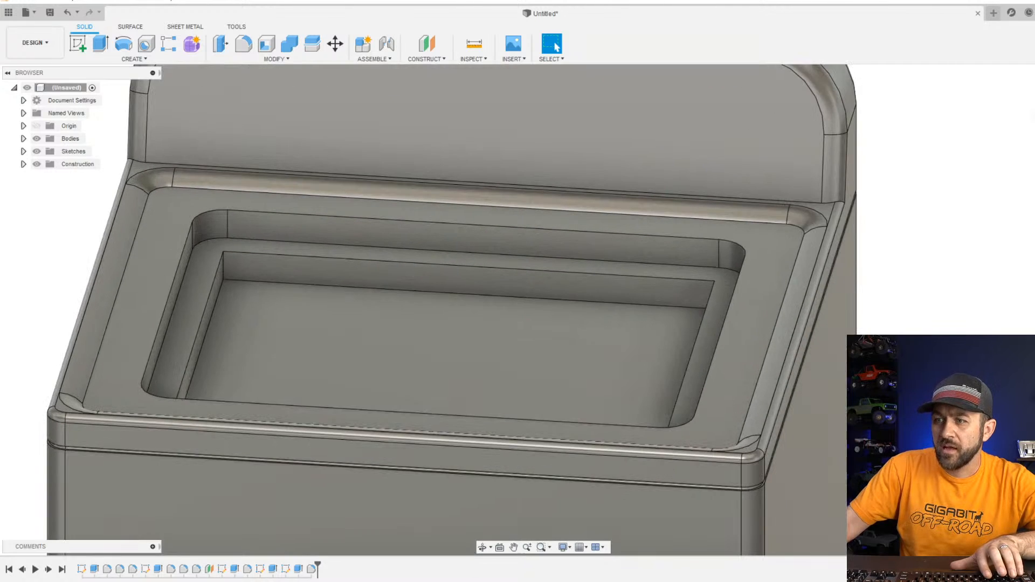
right_click(285, 573)
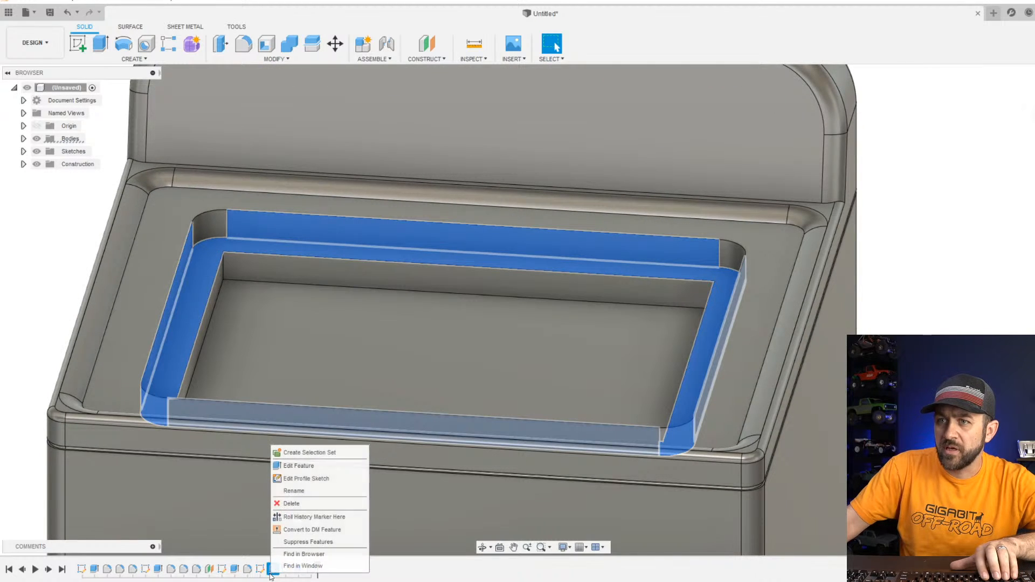
left_click(286, 471)
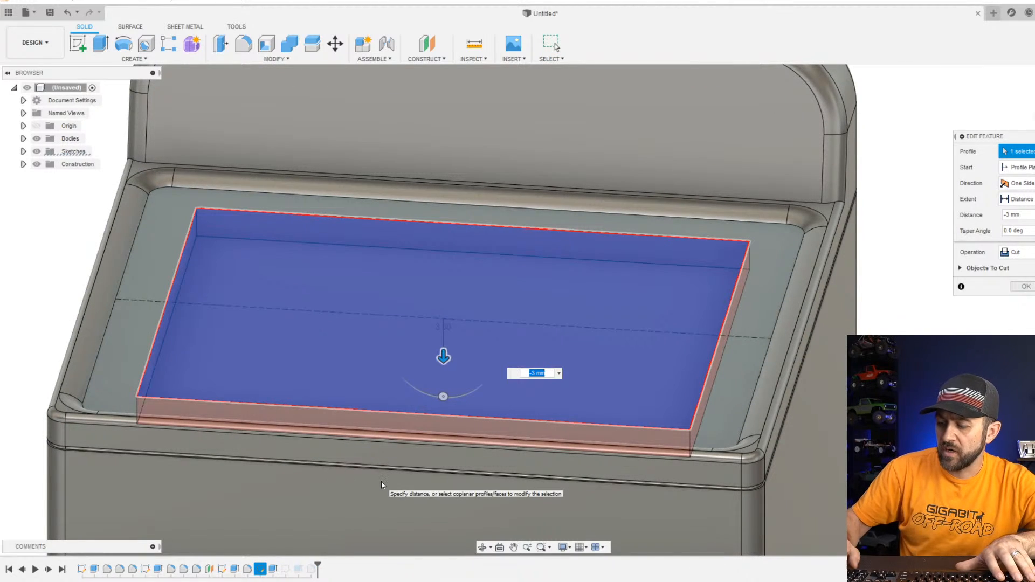
type("-2")
key("Return")
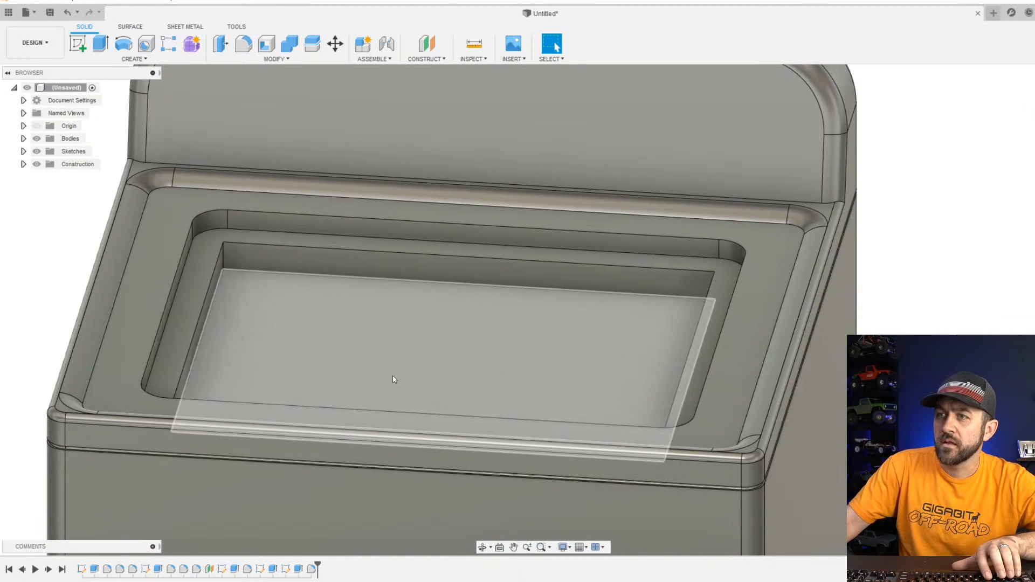
scroll(378, 329, "down", 4)
scroll(368, 317, "up", 3)
middle_click_drag(372, 313, 443, 295, "shift")
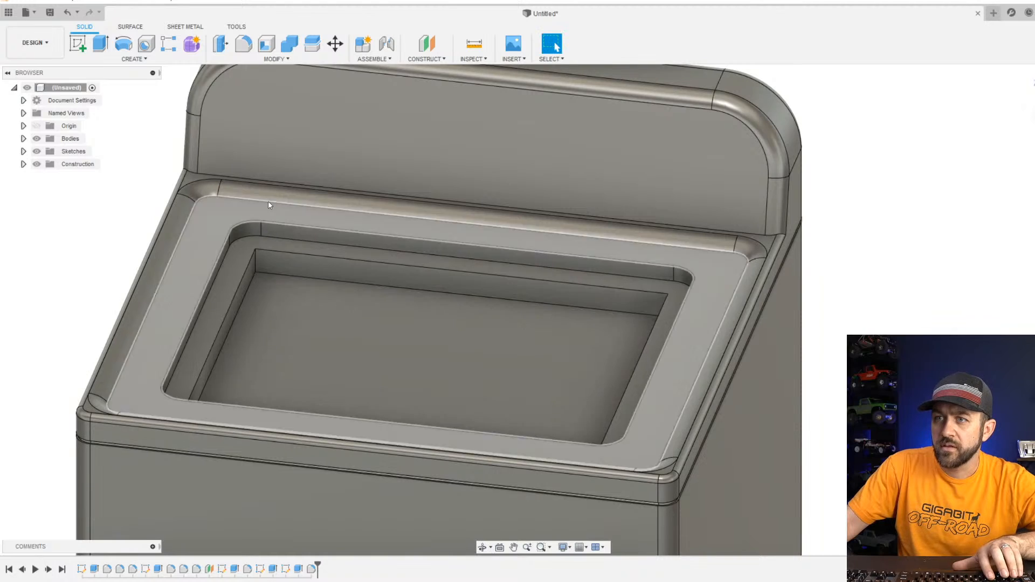
Fillet the four vertical corner edges of the inner lid pocket.
left_click(244, 44)
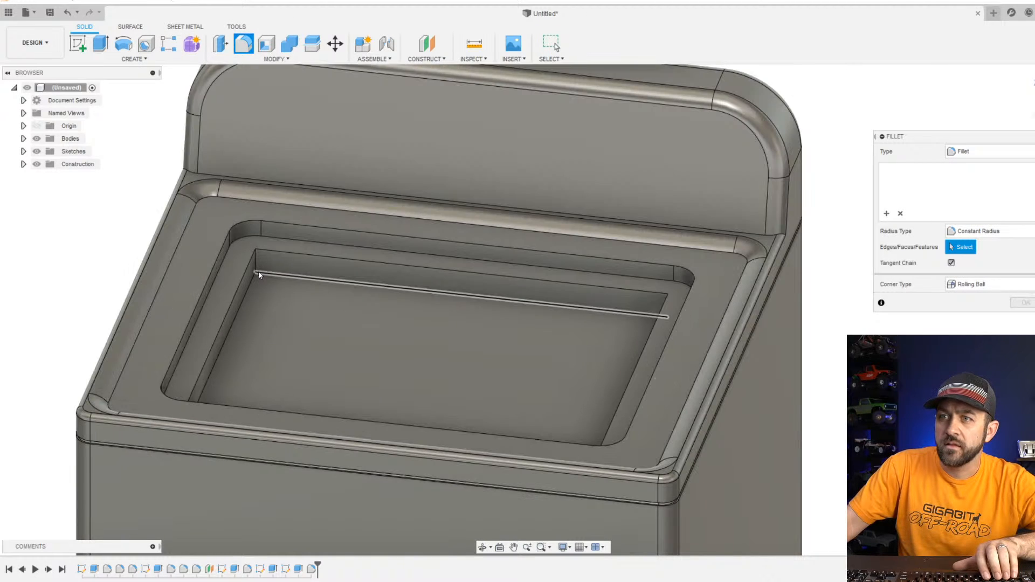
left_click(254, 265)
middle_click_drag(261, 270, 529, 92, "shift")
left_click(536, 95)
middle_click_drag(544, 174, 593, 159)
left_click(438, 171)
left_click(596, 157)
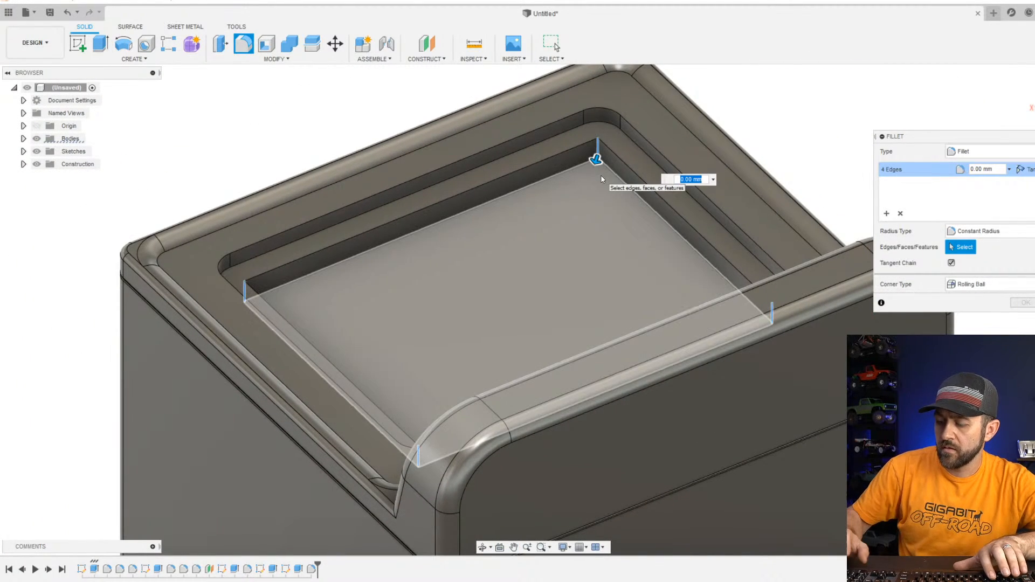
key("Escape")
scroll(354, 329, "down", 3)
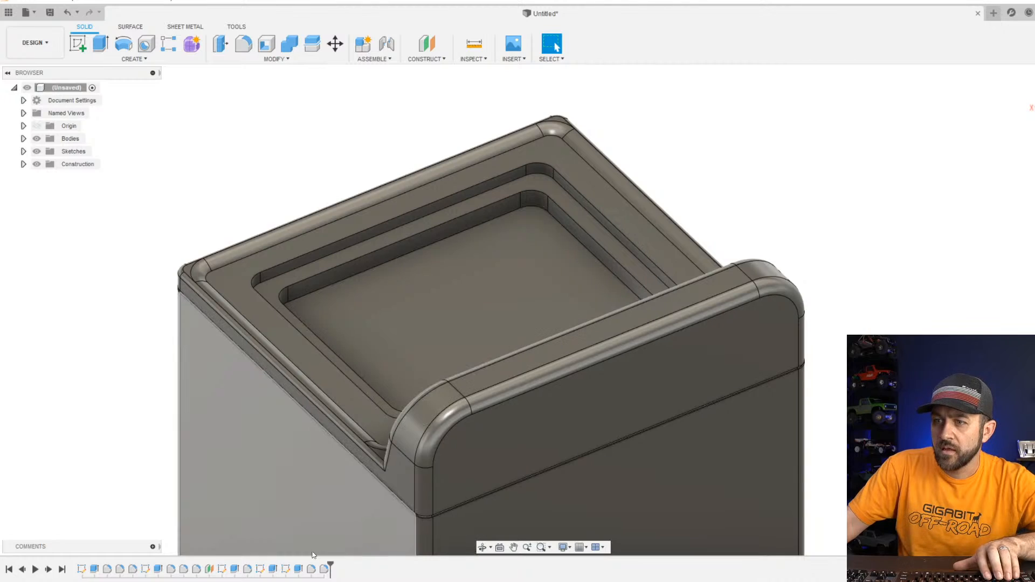
Edit the inner lid pocket's extrude cut so that it is 2 mm deep.
right_click(300, 573)
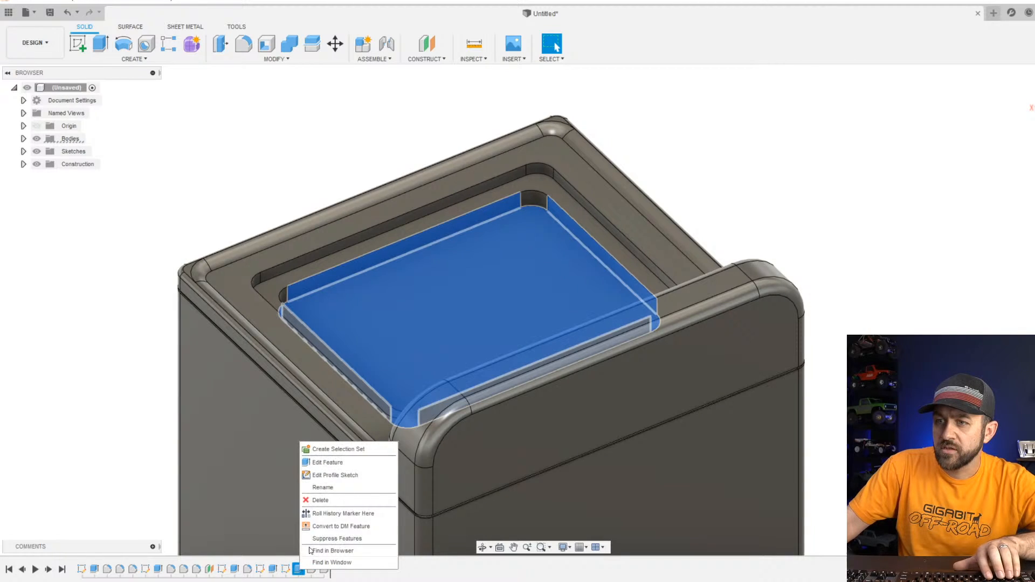
left_click(310, 460)
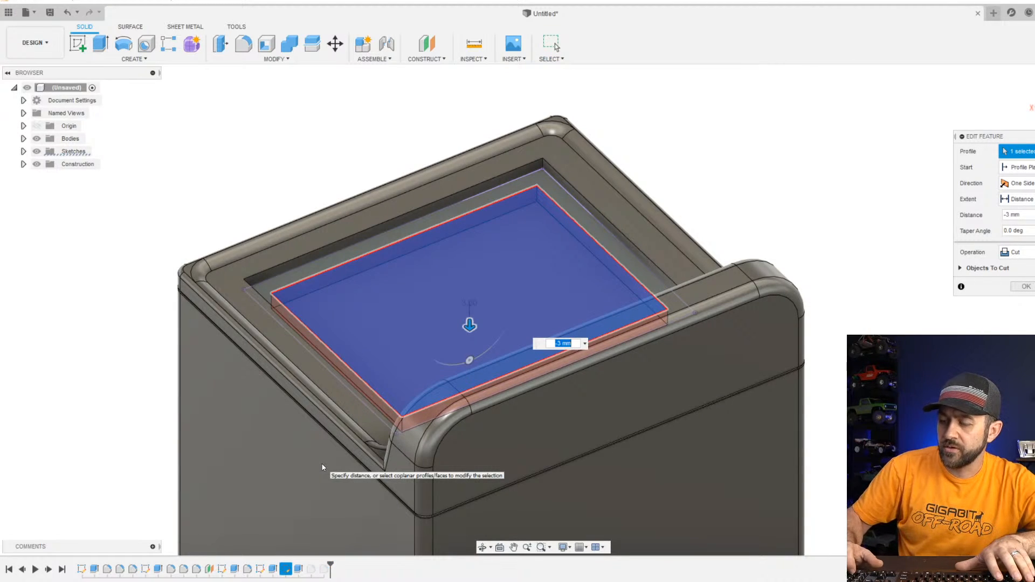
type("-2")
key("Return")
scroll(297, 331, "down", 4)
middle_click_drag(289, 348, 243, 341, "shift")
scroll(318, 343, "down", 3)
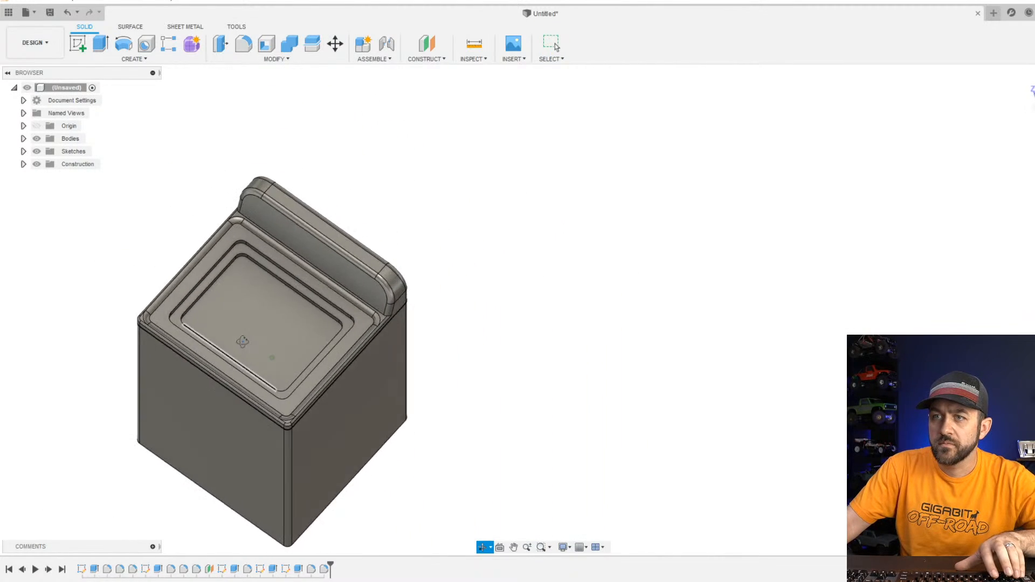
scroll(255, 305, "up", 3)
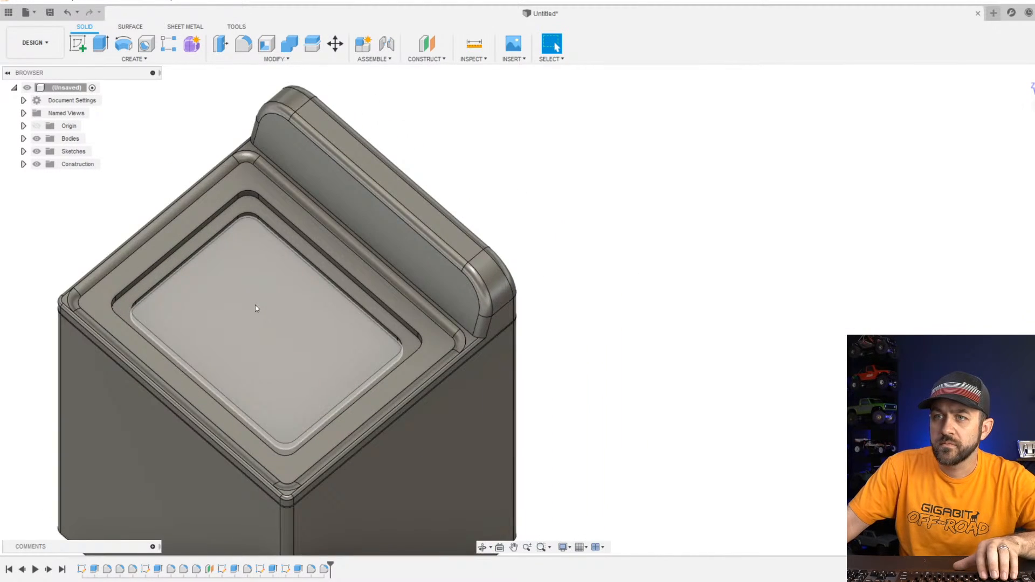
Try to shell the body through the inner pocket floor and the bottom face with a 2.4 mm inside thickness.
left_click(270, 47)
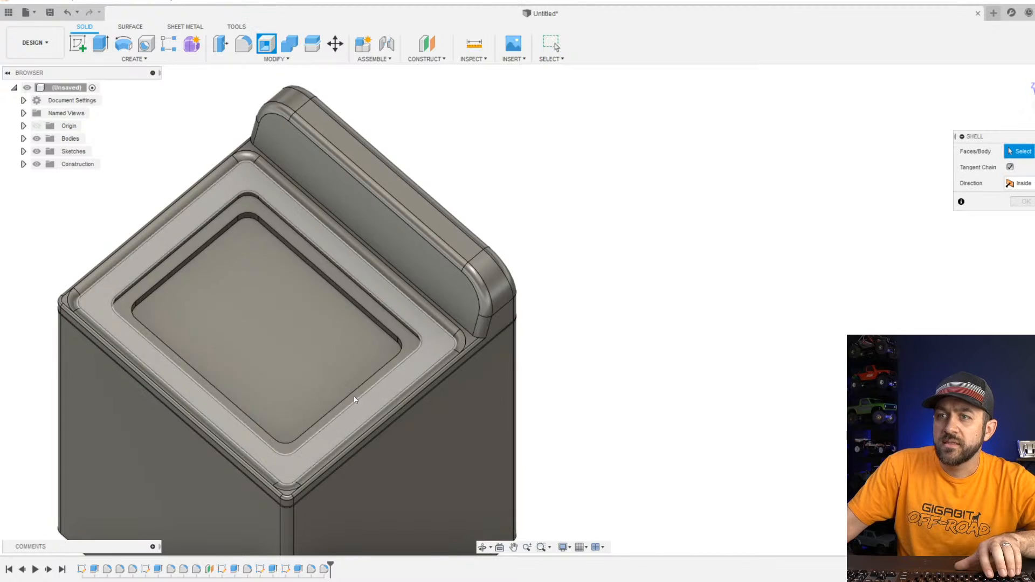
middle_click_drag(353, 396, 354, 270)
left_click(316, 250)
middle_click_drag(459, 430, 424, 318, "shift")
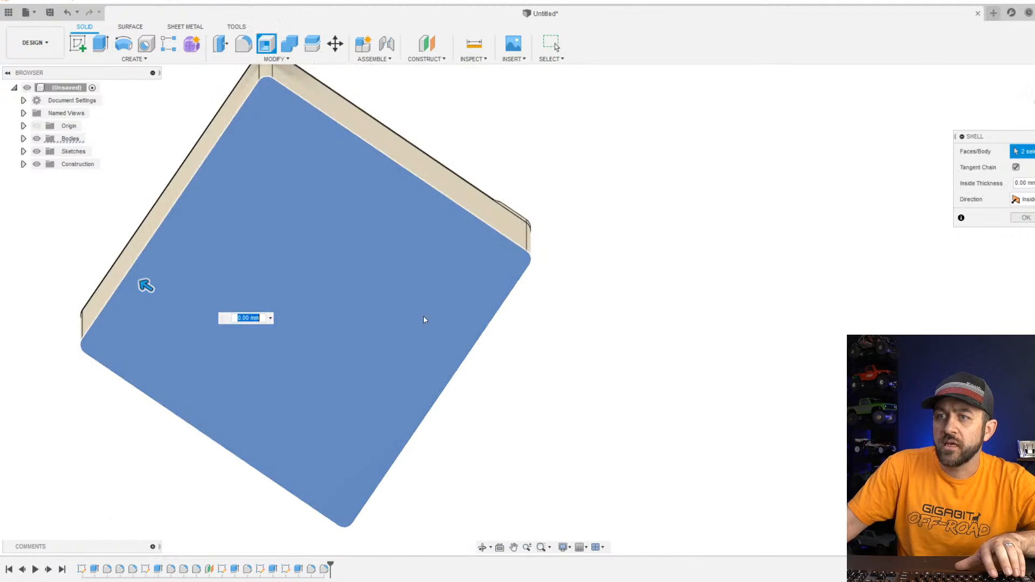
left_click(307, 293)
left_click(439, 305)
middle_click_drag(440, 269, 467, 394, "shift")
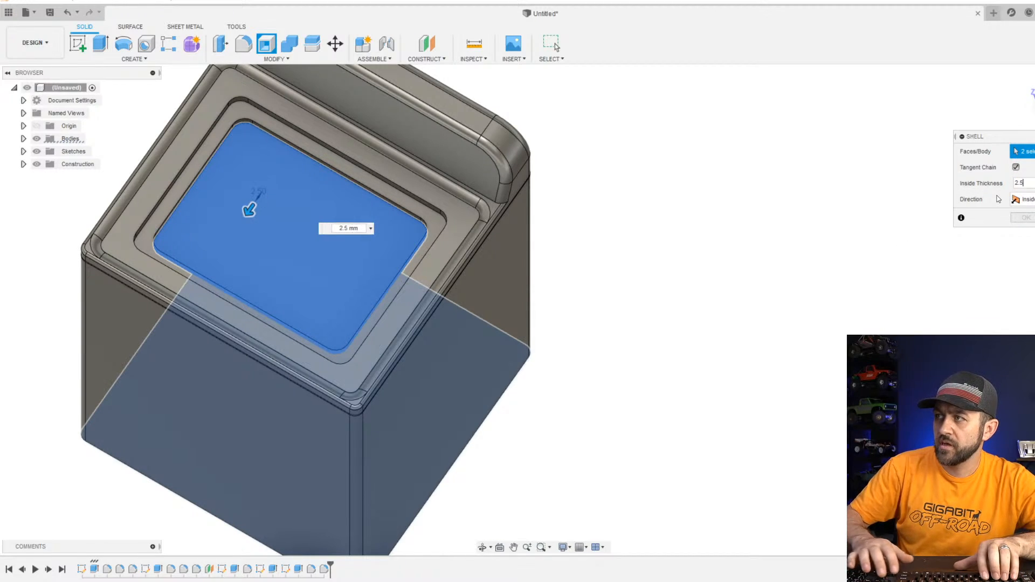
type(".4")
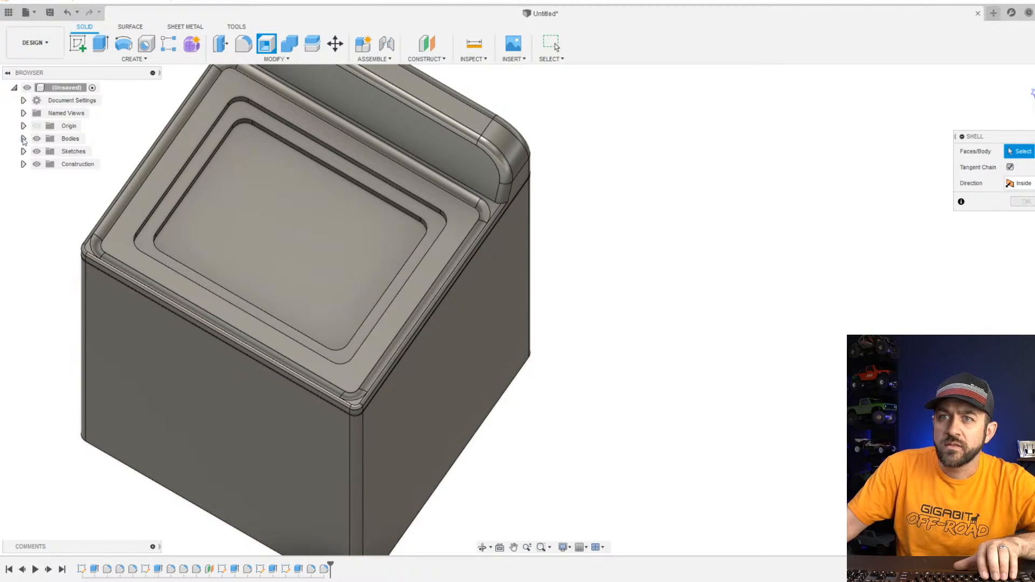
Try to shell the whole body with a 2.4 mm inside thickness and no open faces.
left_click(73, 155)
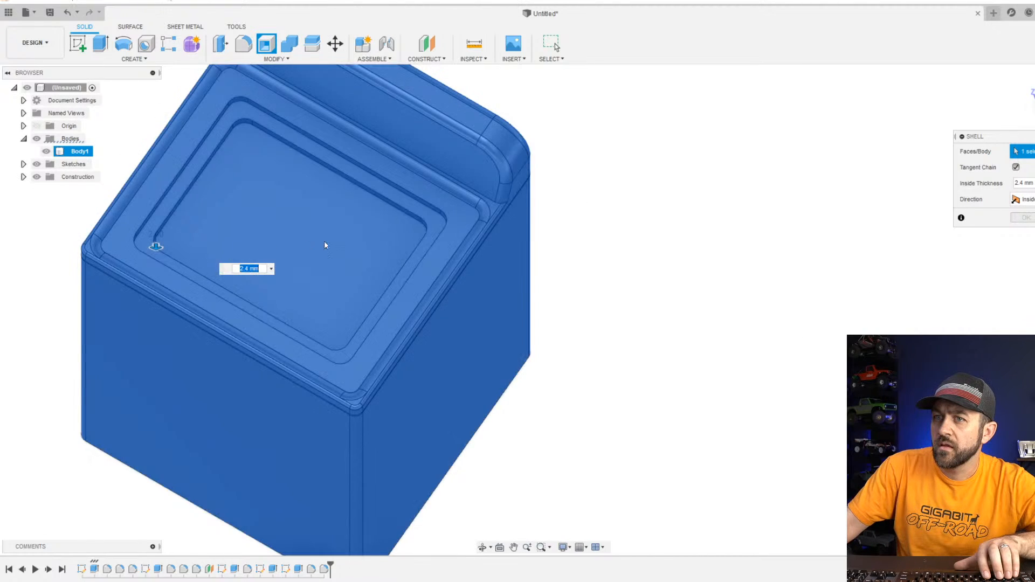
middle_click_drag(429, 364, 462, 340, "shift")
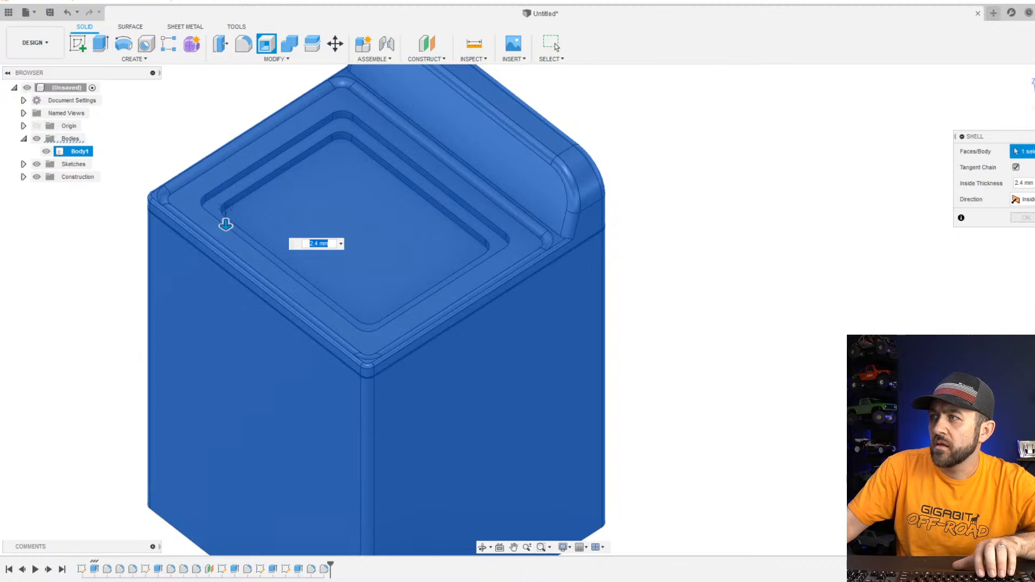
key("Escape")
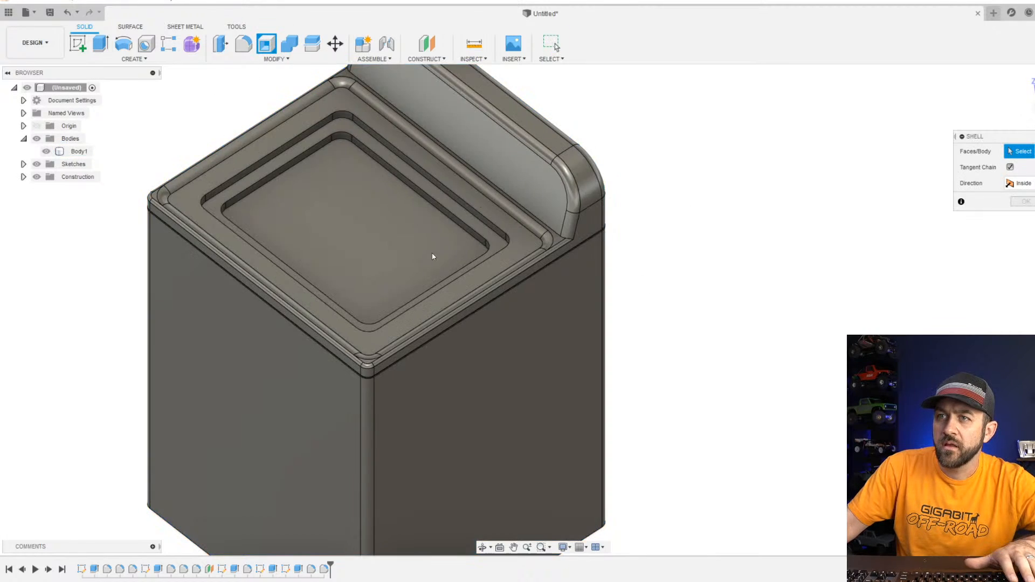
Try to shell the body with only the inner pocket floor removed and a 2.4 mm inside thickness.
left_click(321, 207)
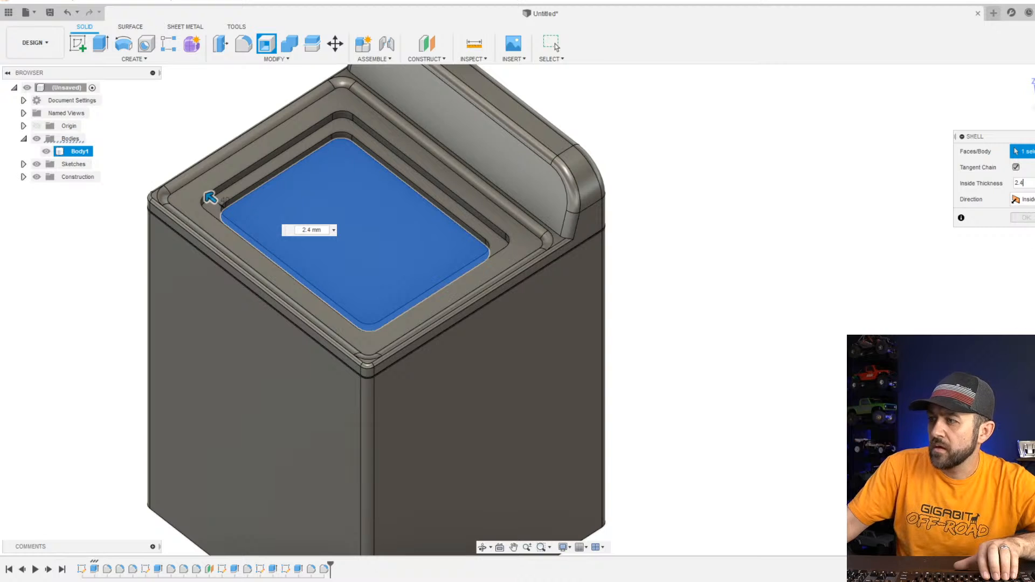
scroll(704, 398, "down", 3)
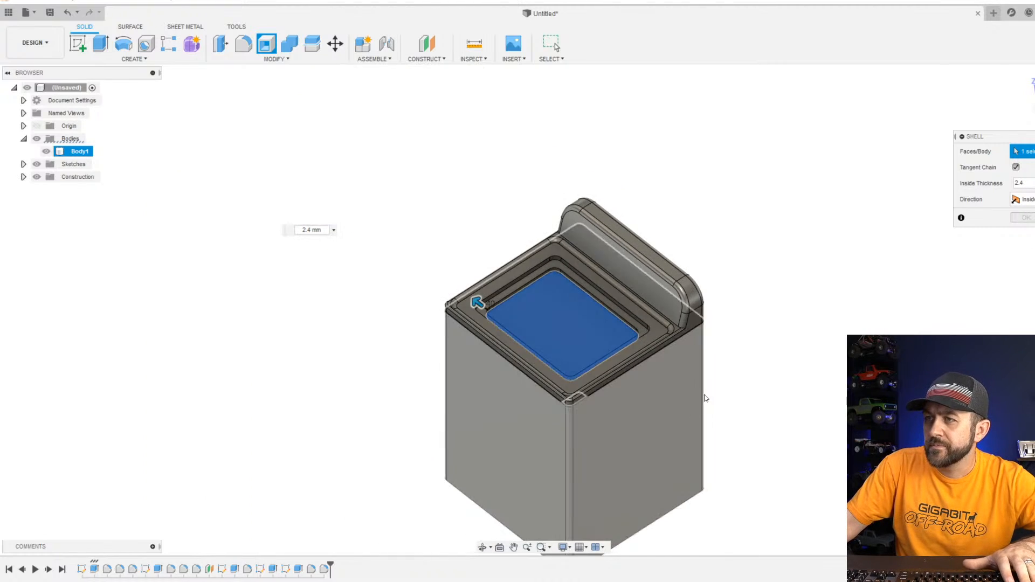
scroll(694, 358, "up", 2)
key("Return")
Start a sketch on the washer's bottom face and project the face's outline into it.
middle_click_drag(817, 371, 517, 256, "shift")
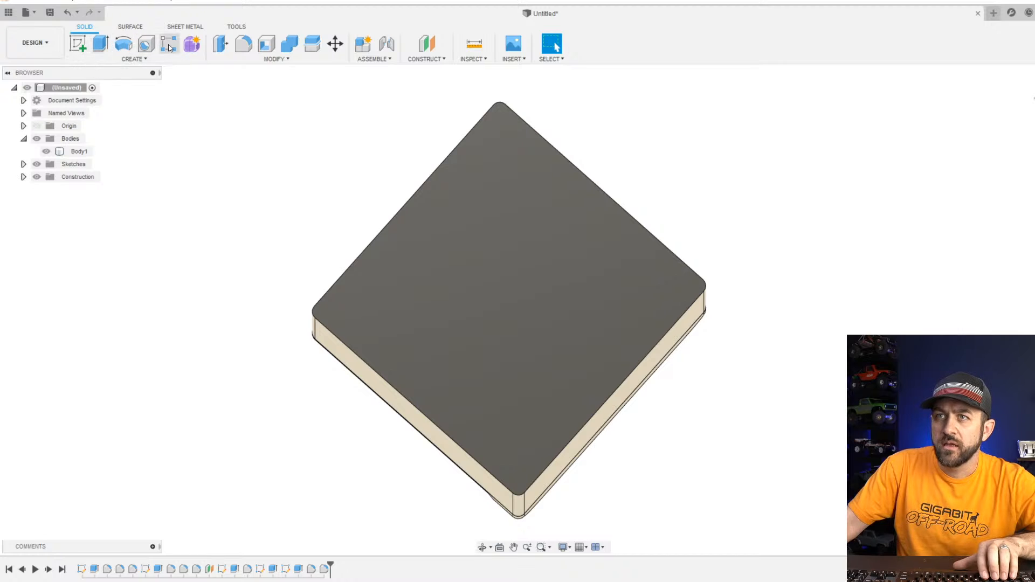
left_click(85, 45)
left_click(449, 204)
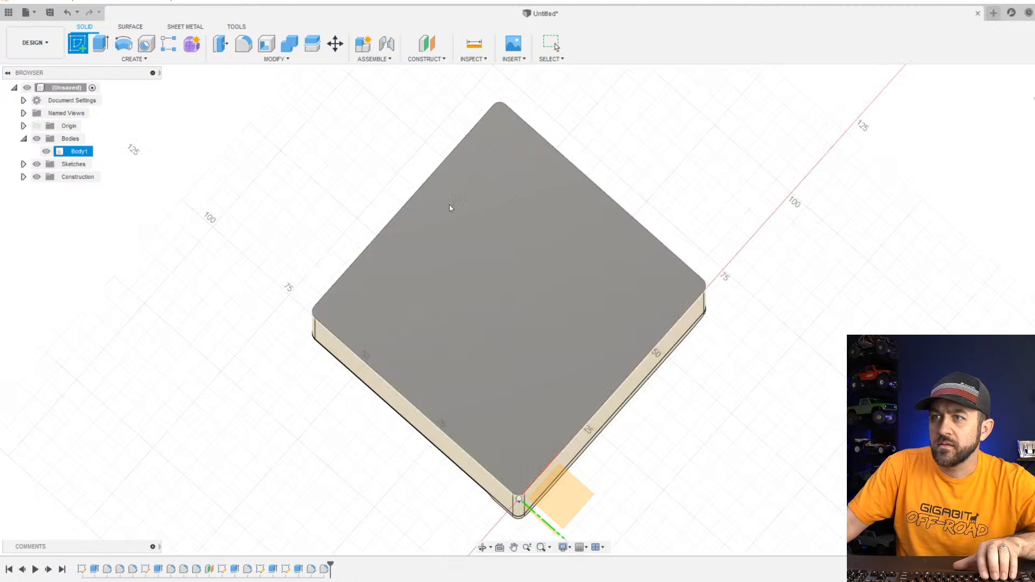
key("p")
left_click(449, 234)
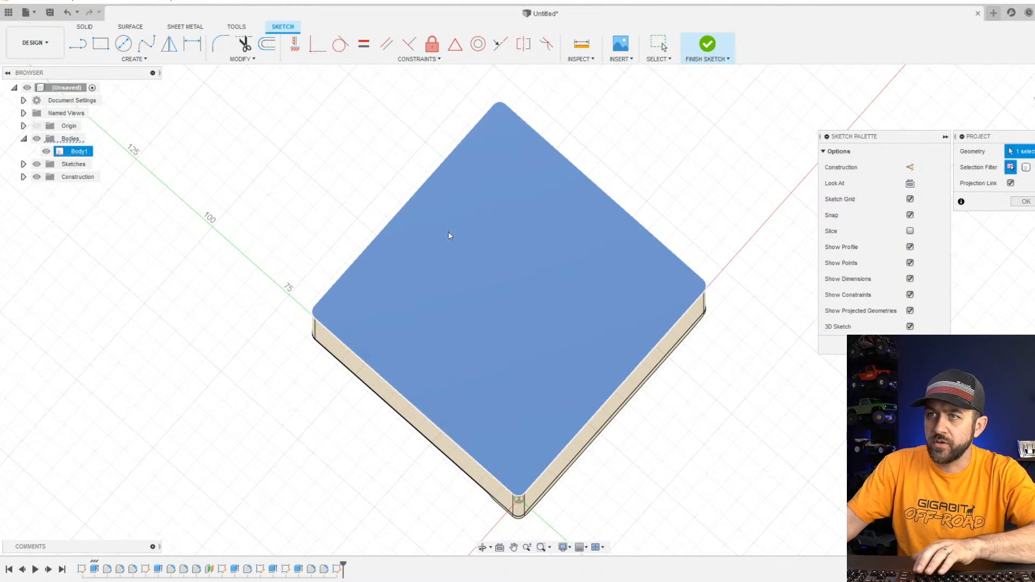
key("Return")
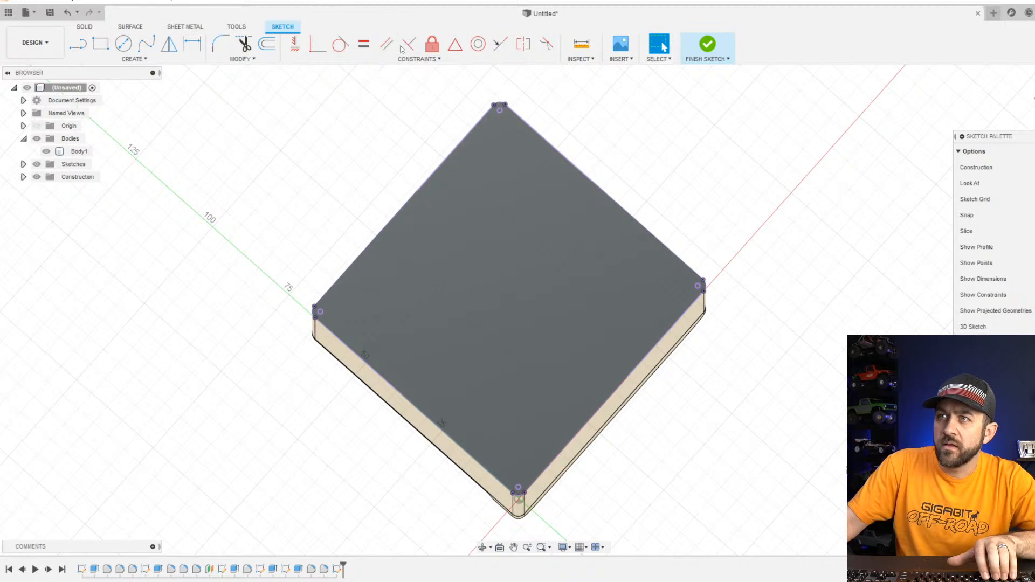
Offset the projected bottom outline 2.4 mm inward and finish the sketch.
left_click(274, 48)
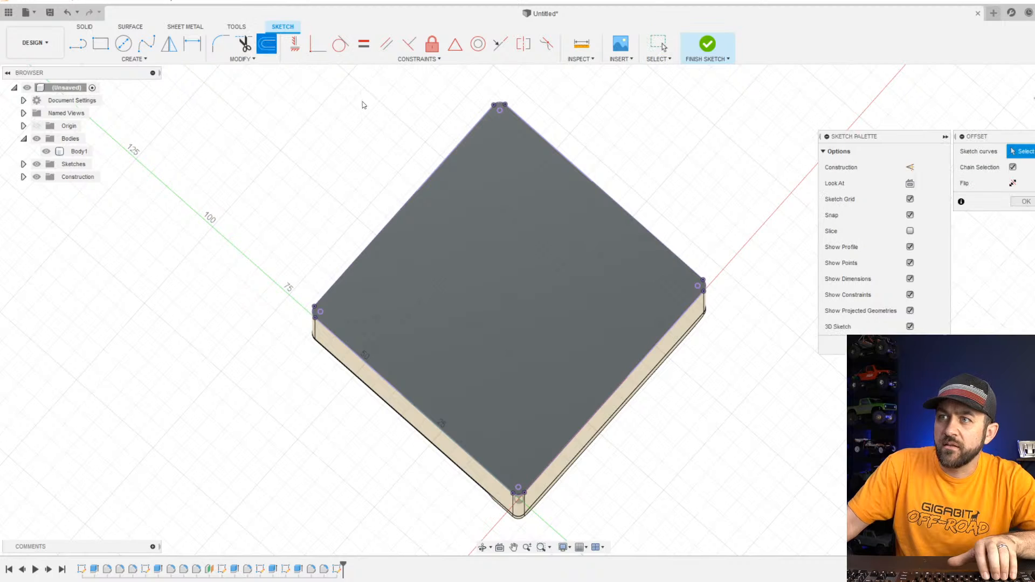
left_click(442, 160)
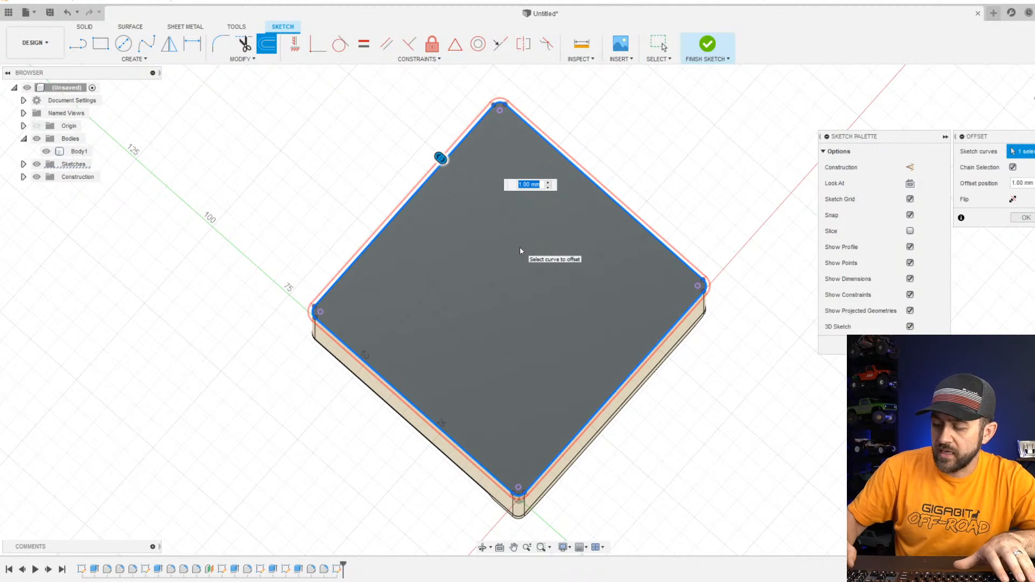
type("-2.4")
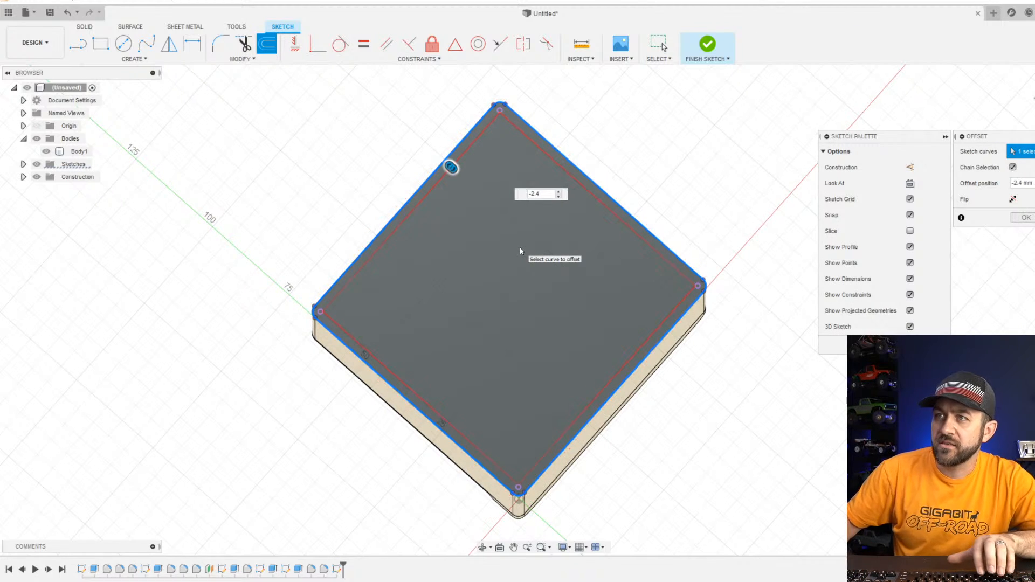
key("Return")
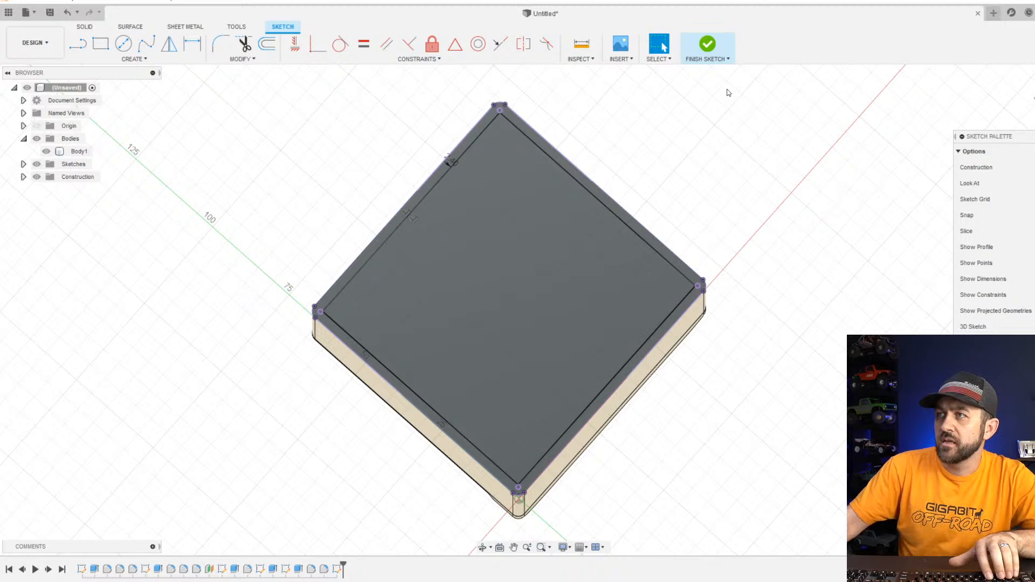
left_click(706, 48)
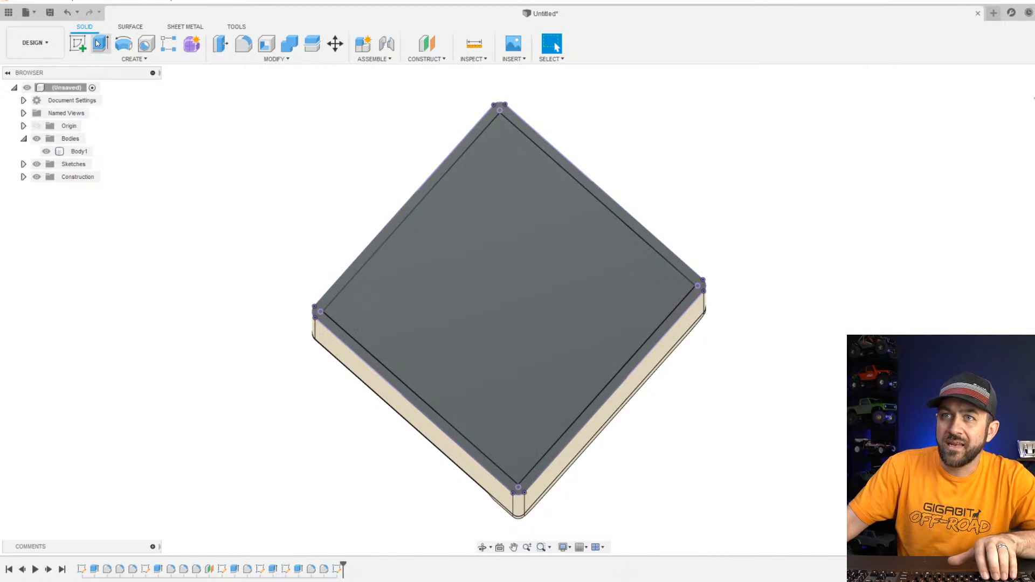
Cut the inset bottom profile about 85 mm up into the body so the cavity opens through the lid pocket.
left_click(97, 43)
left_click(525, 244)
middle_click_drag(523, 244, 499, 496, "shift")
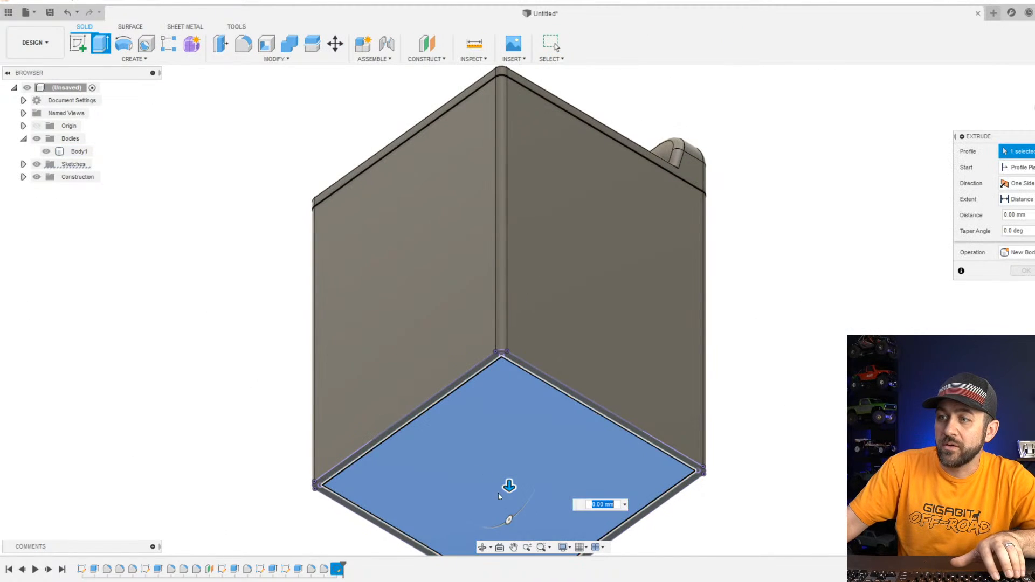
left_click_drag(502, 492, 535, 233)
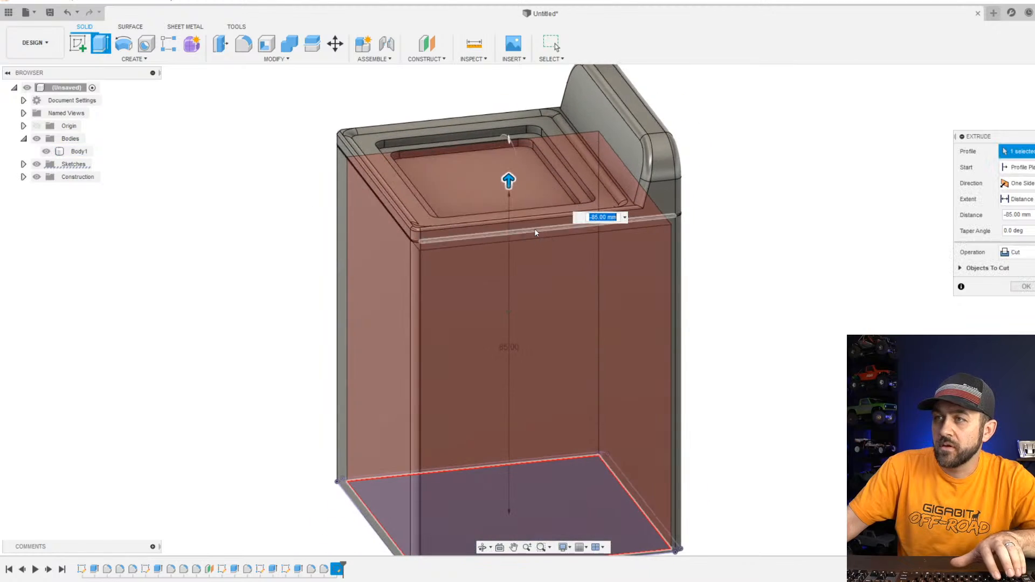
scroll(536, 233, "up", 4)
middle_click_drag(510, 225, 443, 281)
left_click(404, 228)
key("Return")
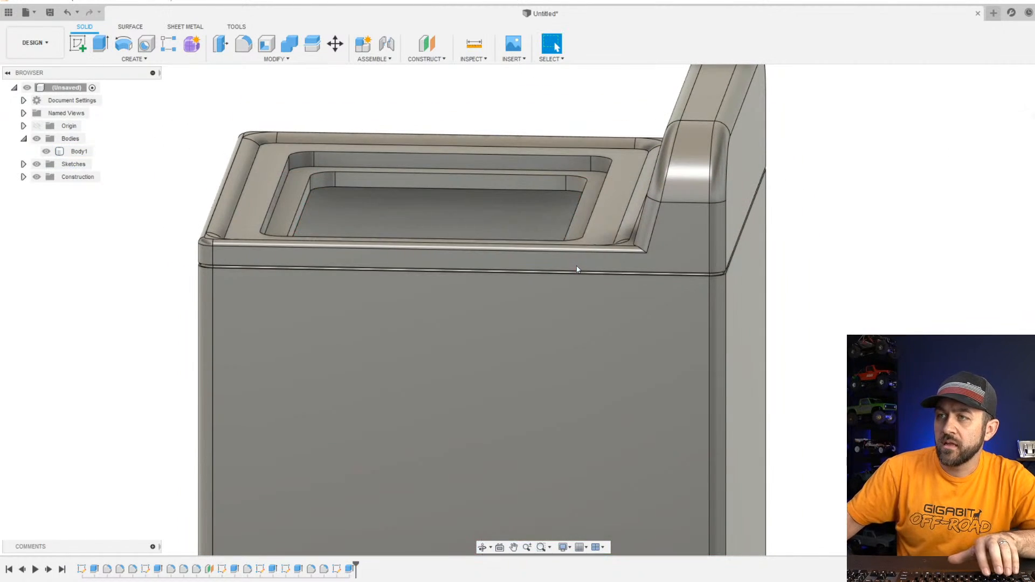
Examine the hollowed washer body and the stepped lid opening from several angles.
scroll(575, 268, "down", 3)
middle_click_drag(576, 268, 618, 254, "shift")
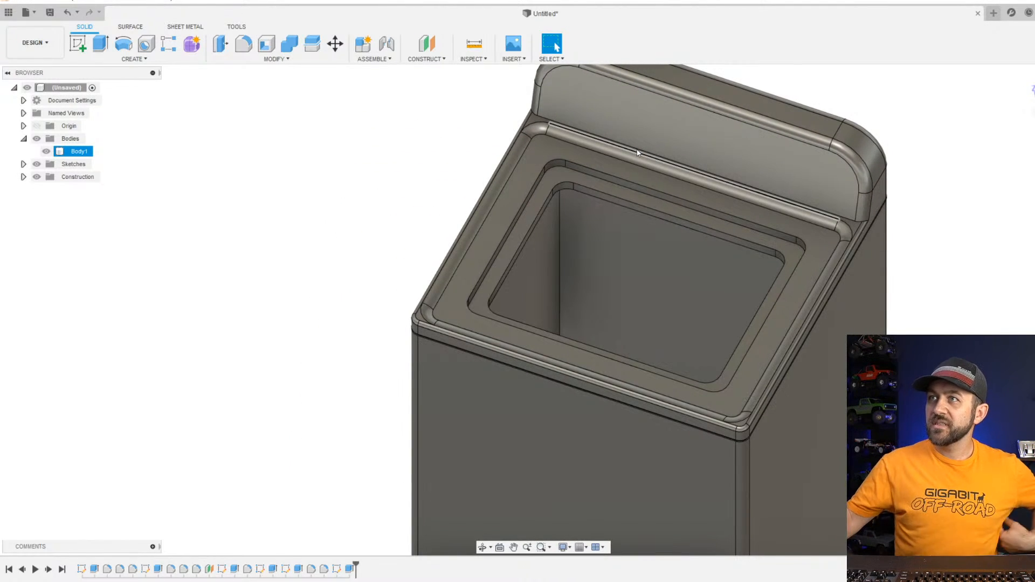
scroll(614, 467, "down", 3)
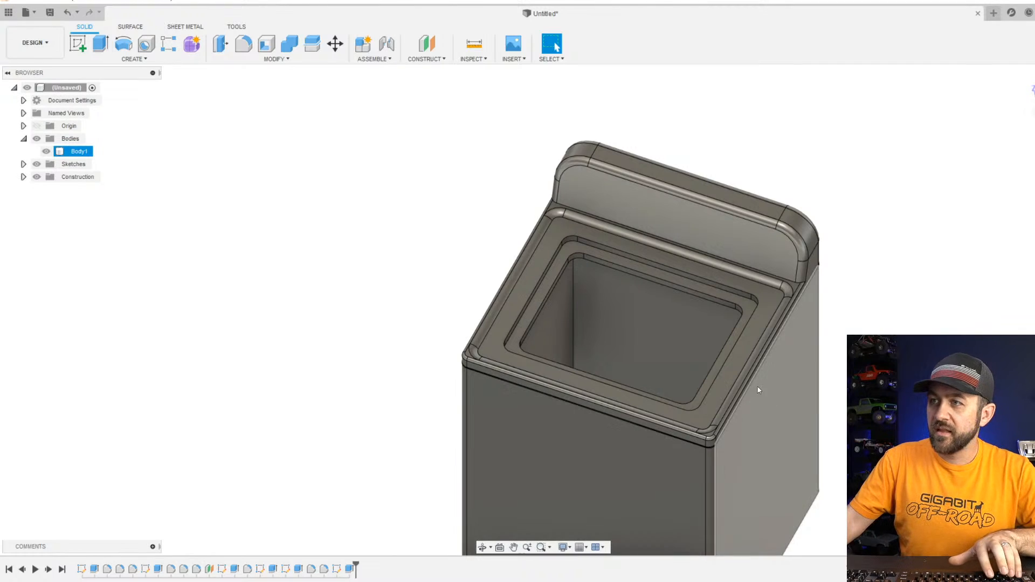
middle_click_drag(758, 387, 557, 207, "shift")
scroll(617, 325, "up", 5)
scroll(557, 207, "down", 3)
scroll(586, 305, "up", 3)
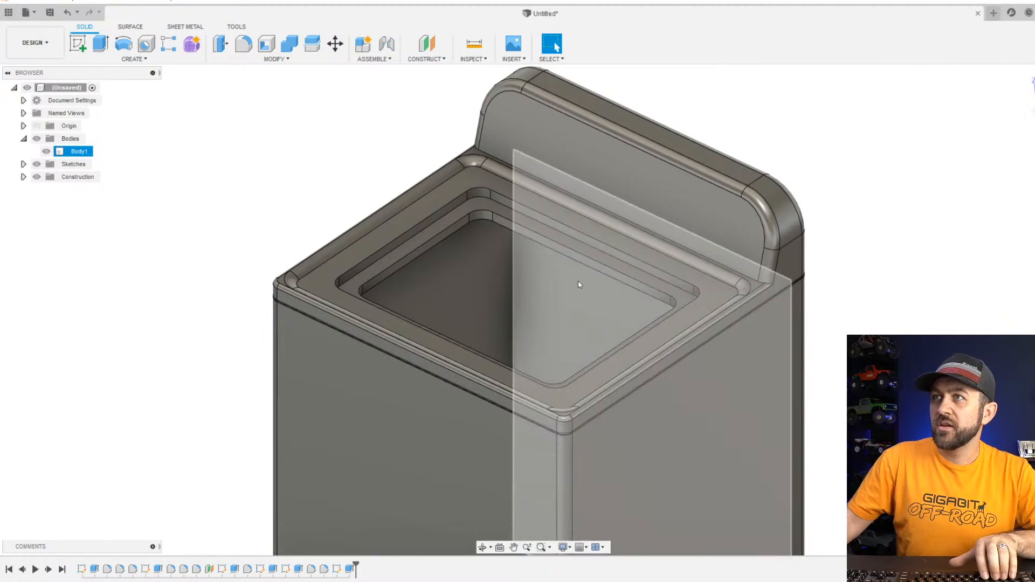
scroll(578, 284, "down", 3)
key("Escape")
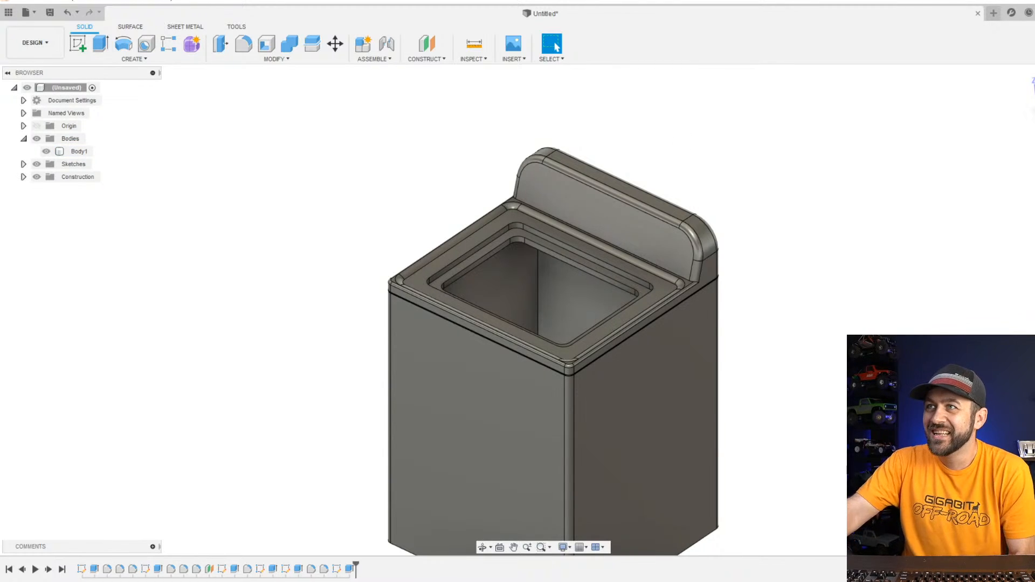
scroll(561, 259, "up", 2)
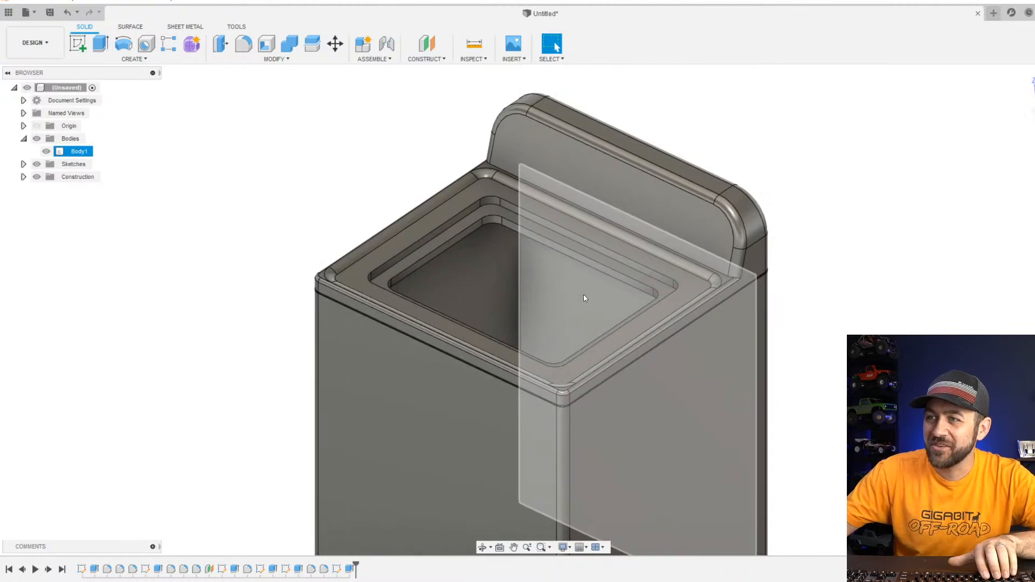
scroll(514, 325, "down", 3)
scroll(504, 328, "up", 1)
left_click(526, 353)
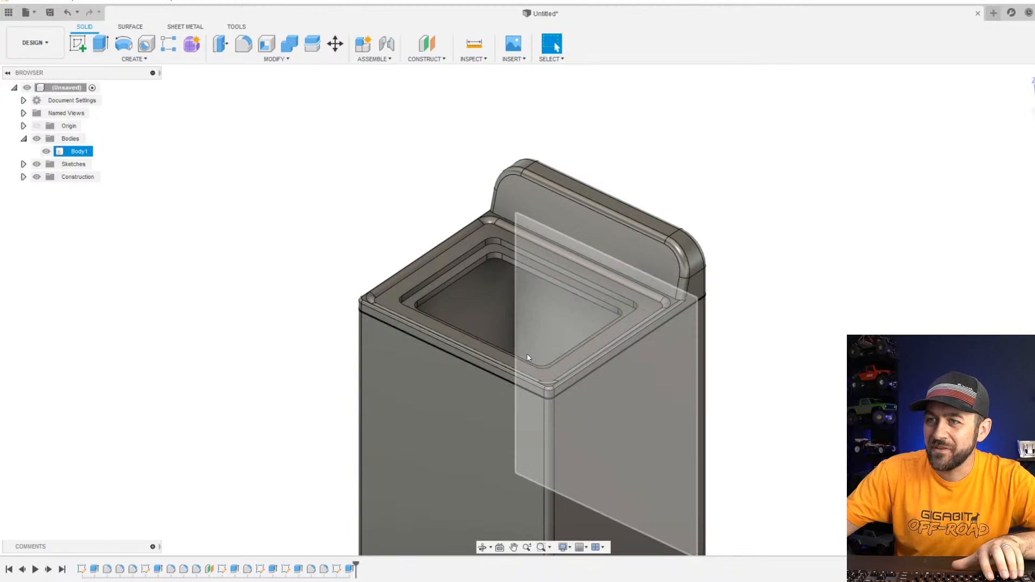
scroll(485, 269, "up", 4)
scroll(468, 231, "up", 3)
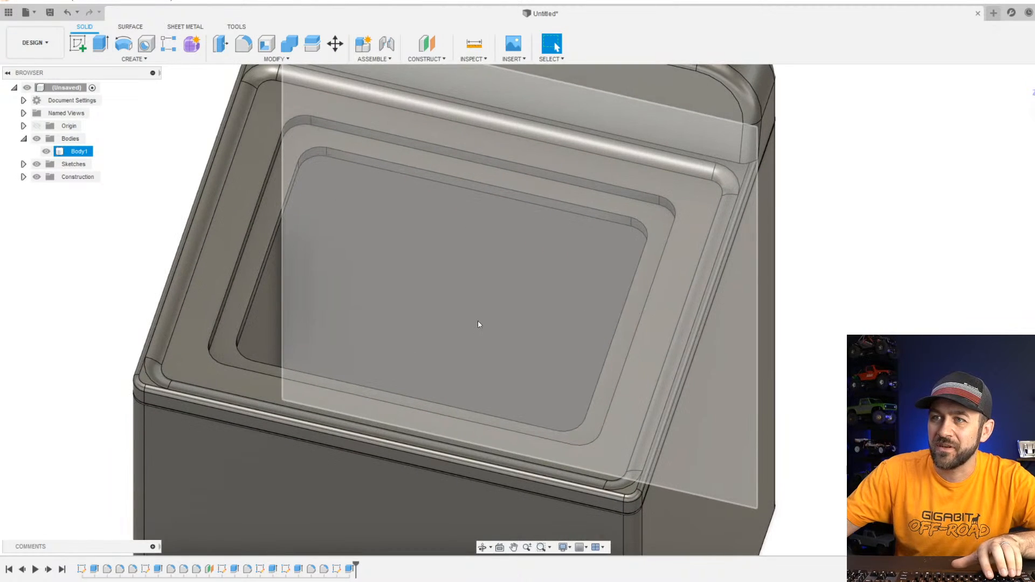
Inspect the hollow interior through the lid opening and from beneath the washer body.
middle_click_drag(478, 321, 541, 326, "shift")
scroll(516, 314, "down", 5)
scroll(547, 325, "down", 3)
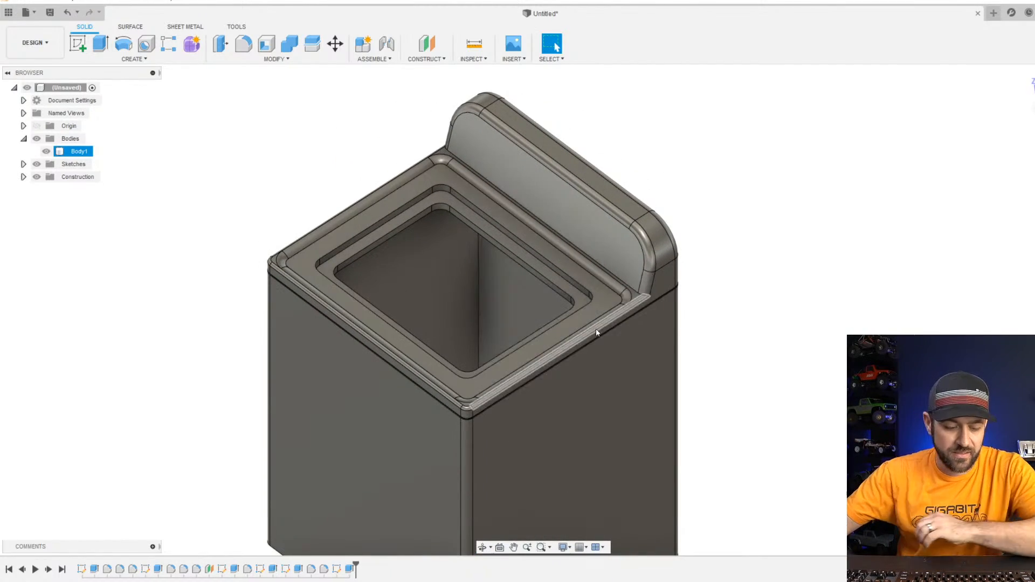
middle_click_drag(553, 264, 638, 329, "shift")
middle_click_drag(553, 403, 506, 162, "shift")
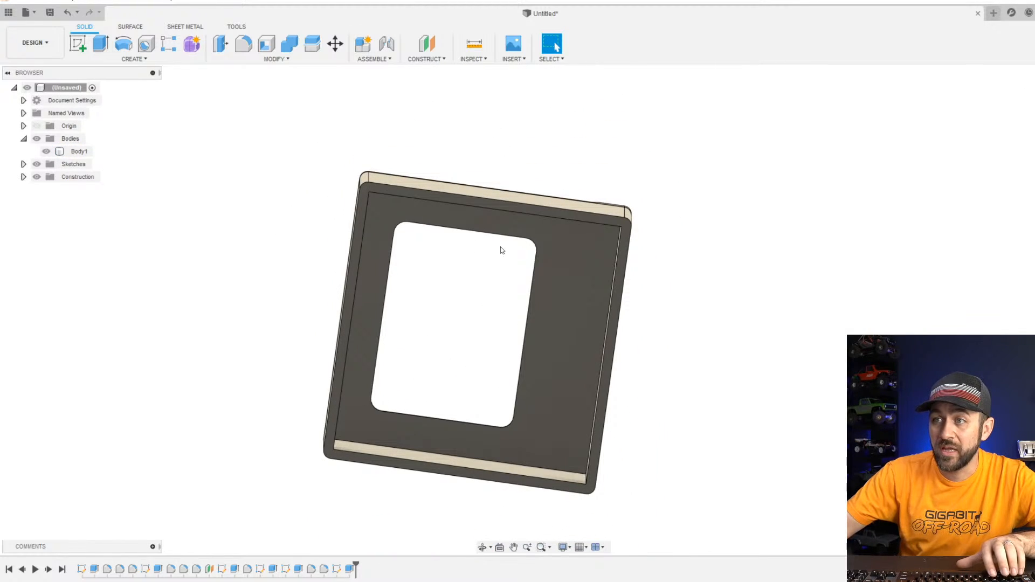
middle_click_drag(534, 248, 323, 195, "shift")
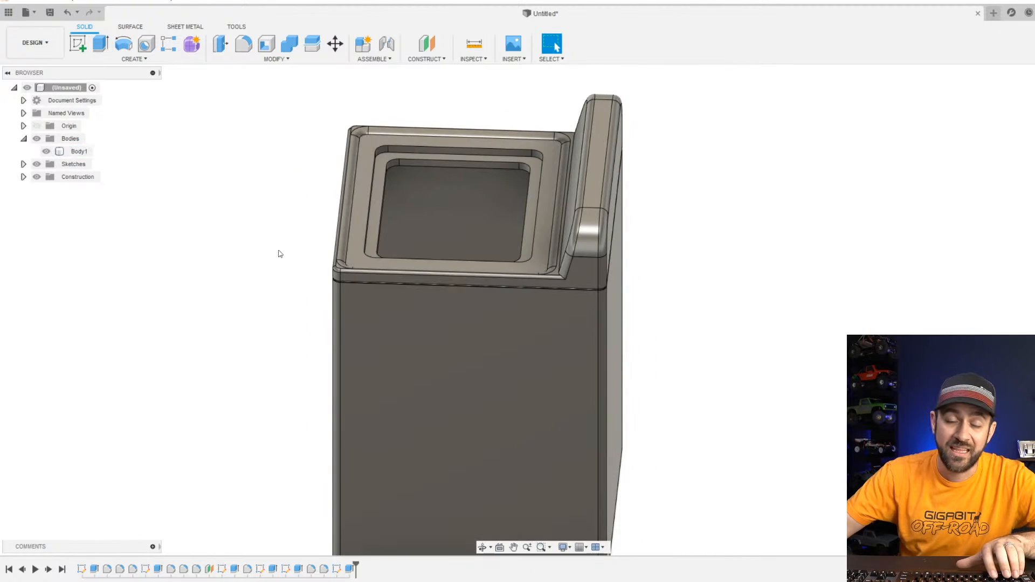
scroll(342, 232, "down", 2)
scroll(402, 178, "up", 4)
middle_click_drag(396, 185, 523, 238, "shift")
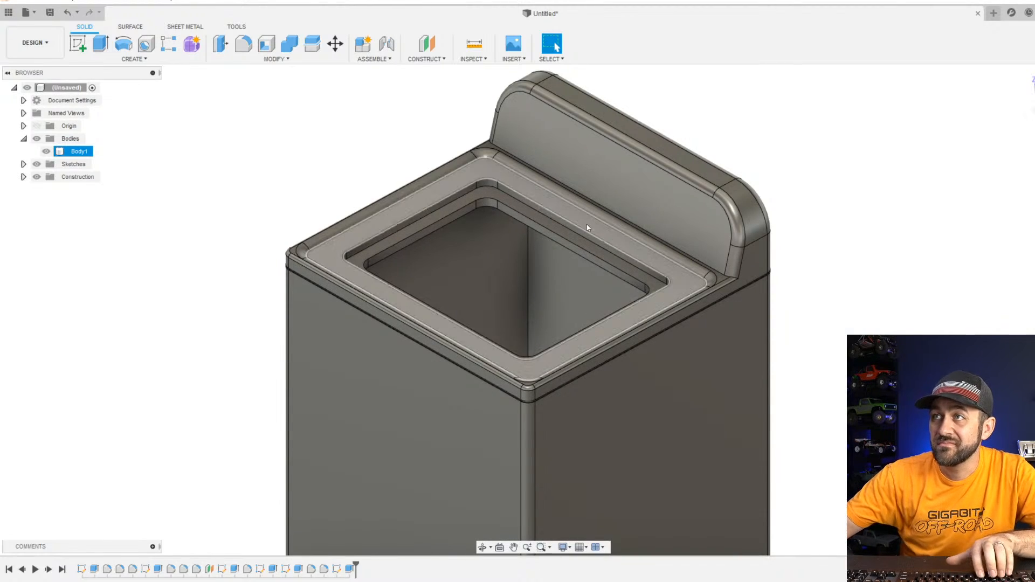
Inspect the stepped rim around the lid opening and the control panel behind it up close.
scroll(558, 199, "down", 2)
scroll(413, 226, "up", 5)
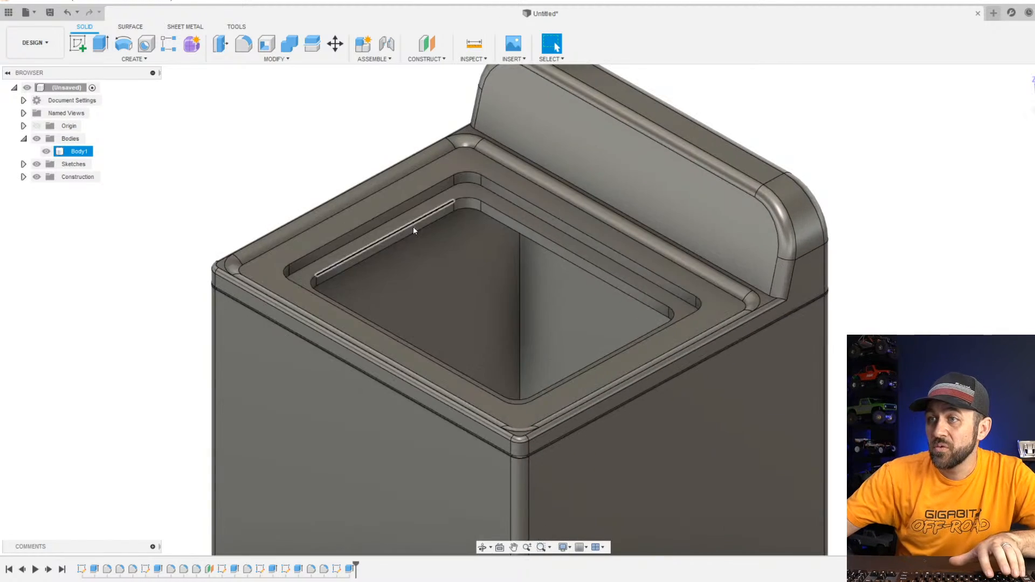
middle_click_drag(413, 226, 435, 228, "shift")
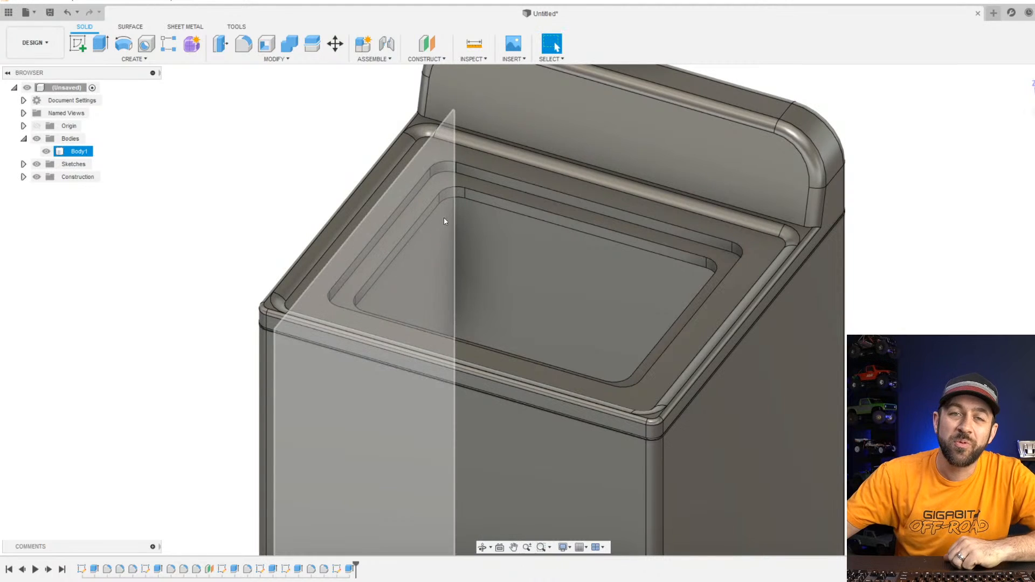
scroll(540, 251, "down", 3)
scroll(582, 141, "up", 4)
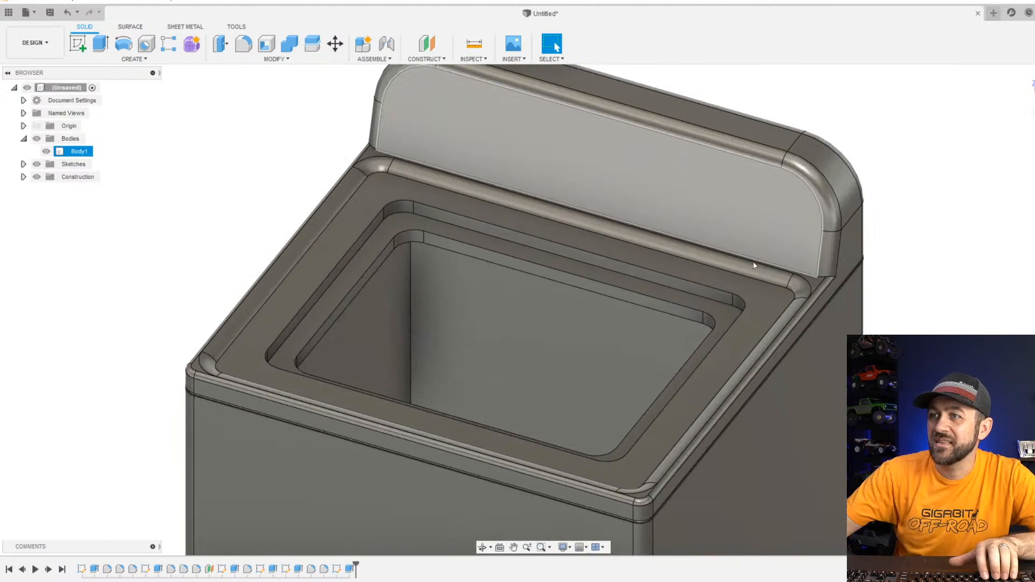
scroll(592, 379, "down", 2)
scroll(574, 365, "down", 3)
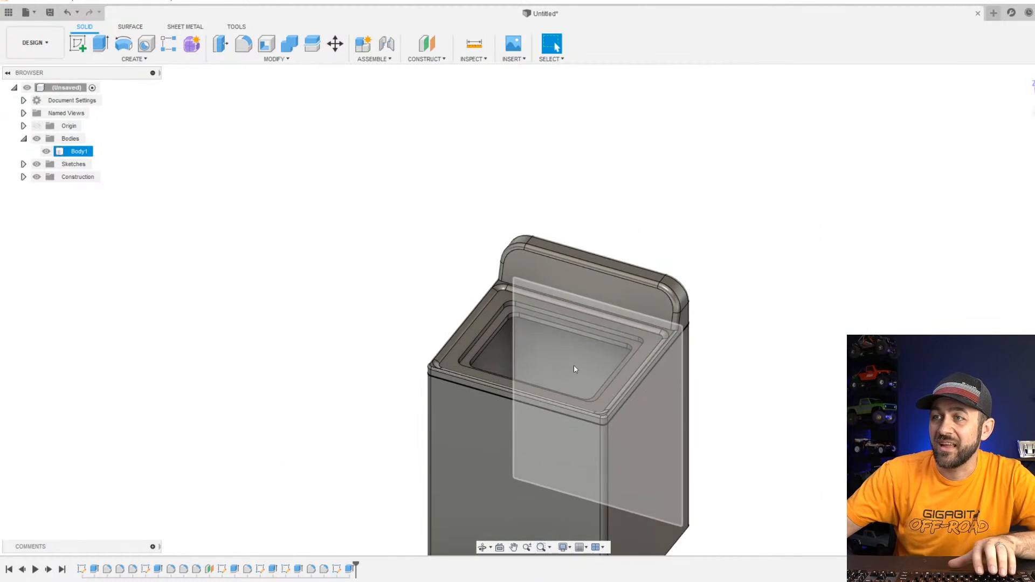
scroll(542, 337, "up", 4)
key("Escape")
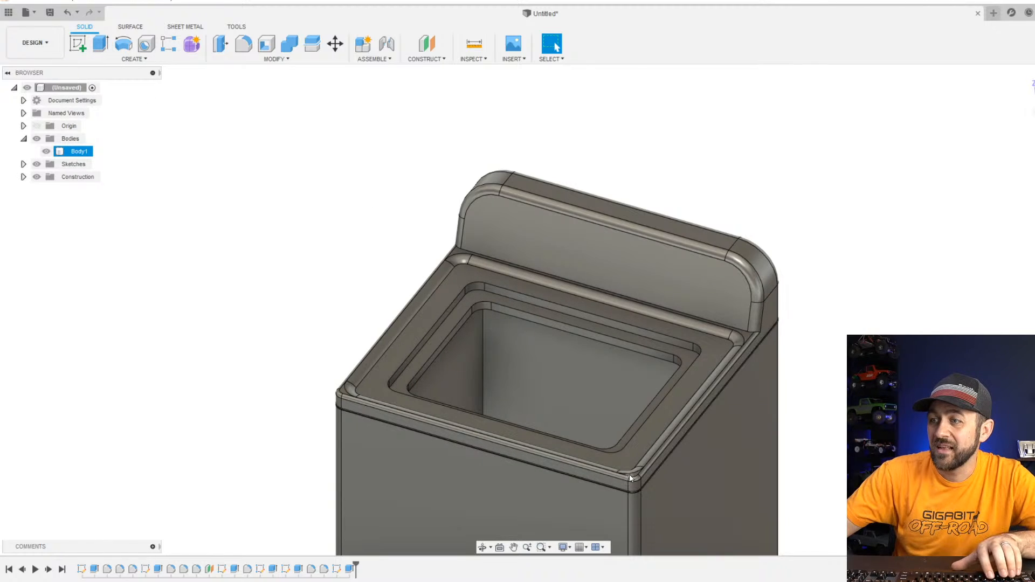
Examine the front band of the top section and the groove separating it from the lower cabinet.
middle_click_drag(629, 474, 638, 252, "shift")
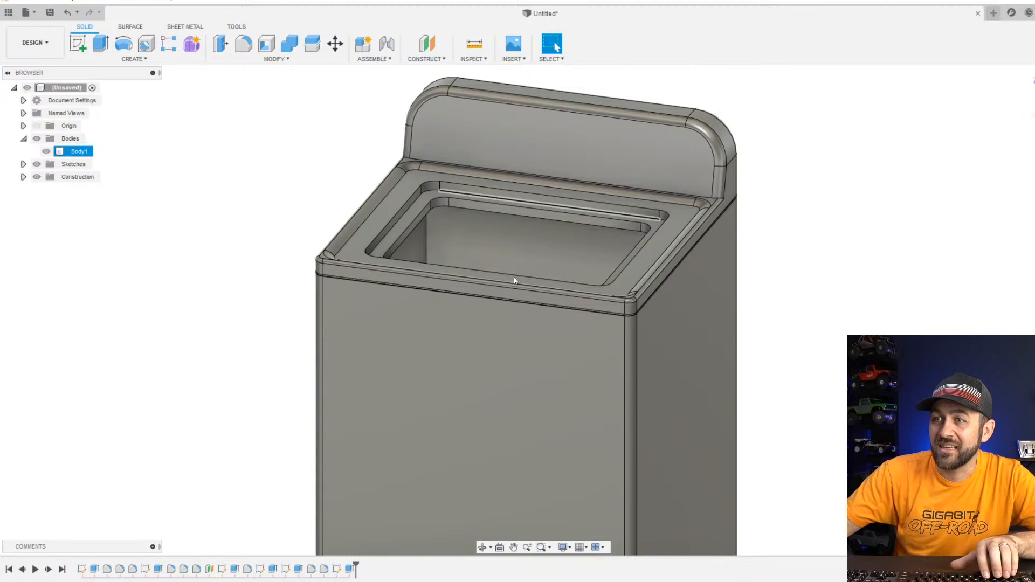
middle_click_drag(376, 405, 444, 372, "shift")
scroll(409, 263, "up", 4)
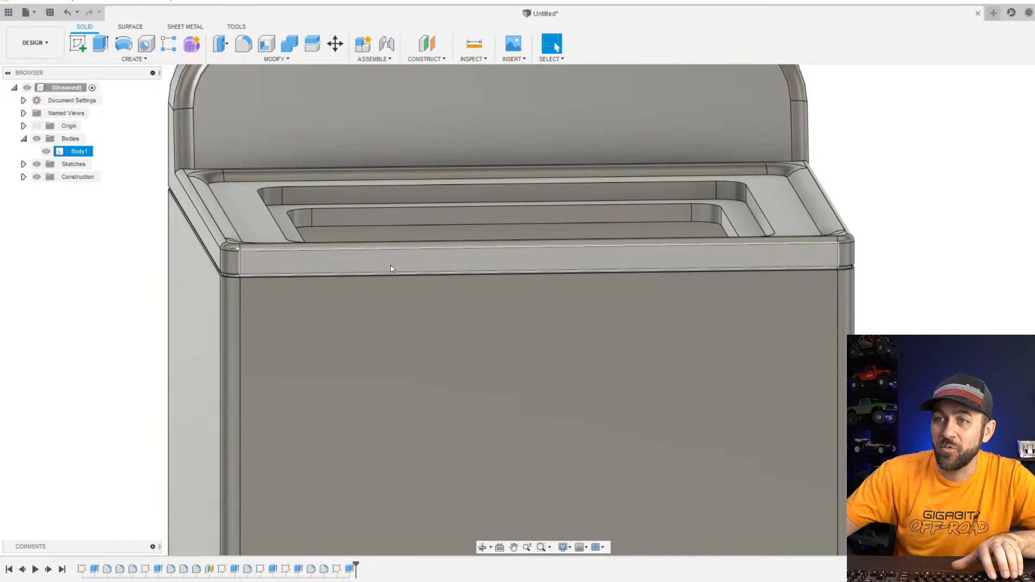
left_click(391, 269)
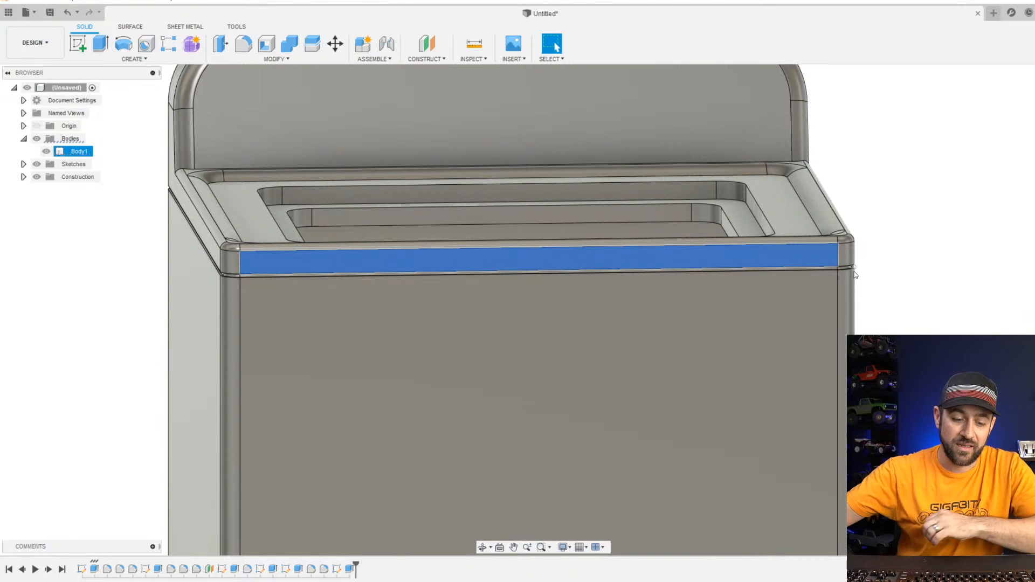
scroll(610, 268, "down", 3)
scroll(703, 229, "up", 5)
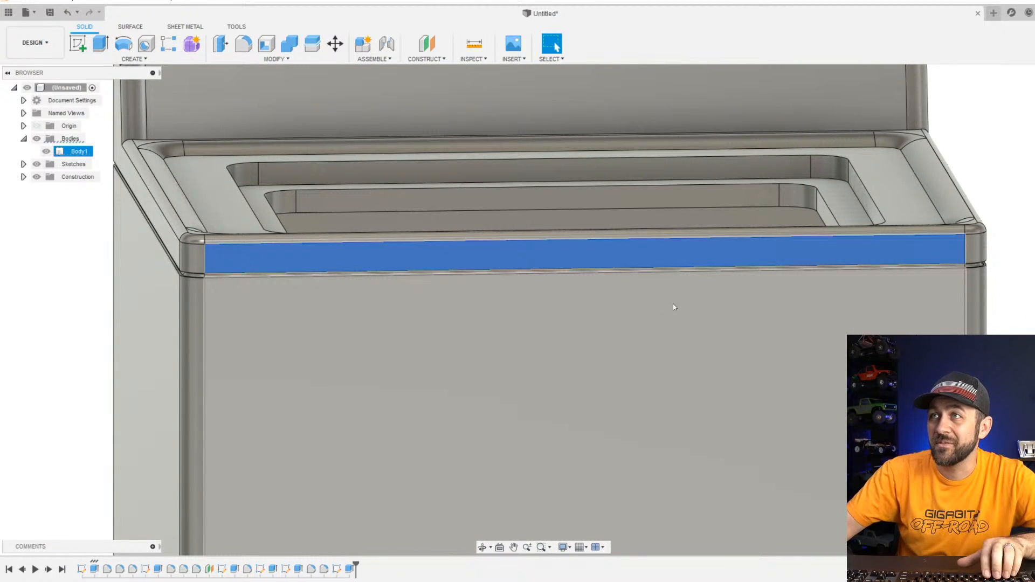
middle_click_drag(674, 304, 539, 273)
scroll(642, 330, "down", 4)
middle_click_drag(640, 330, 599, 319, "shift")
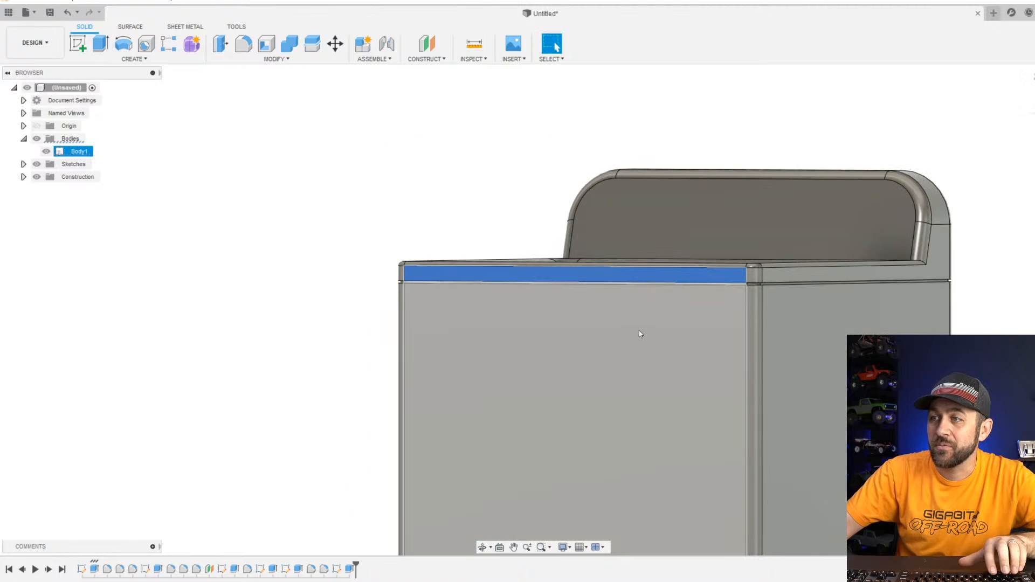
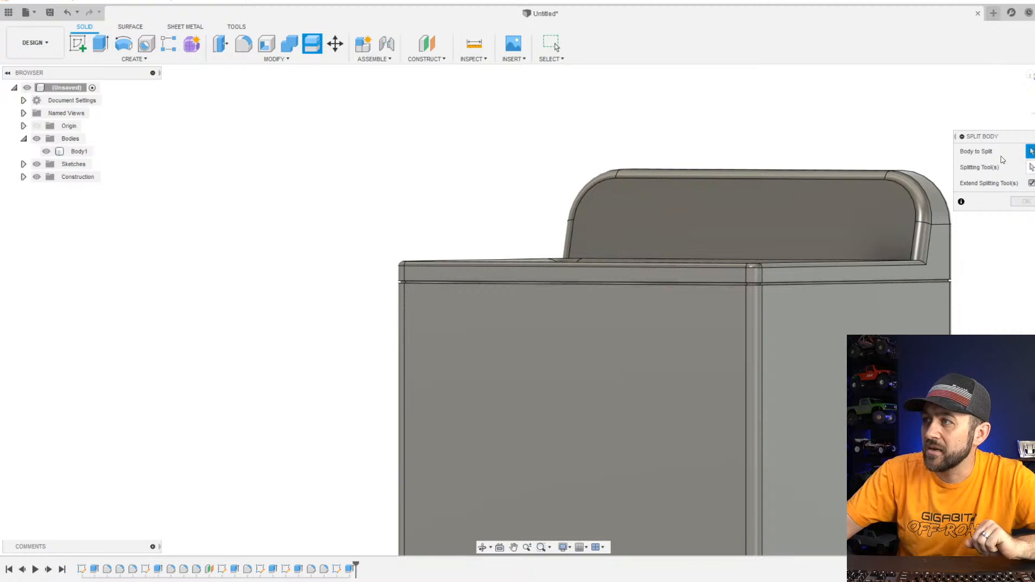
Split the washer body horizontally along the groove beneath the top section, making the top and the cabinet separate bodies.
left_click(745, 369)
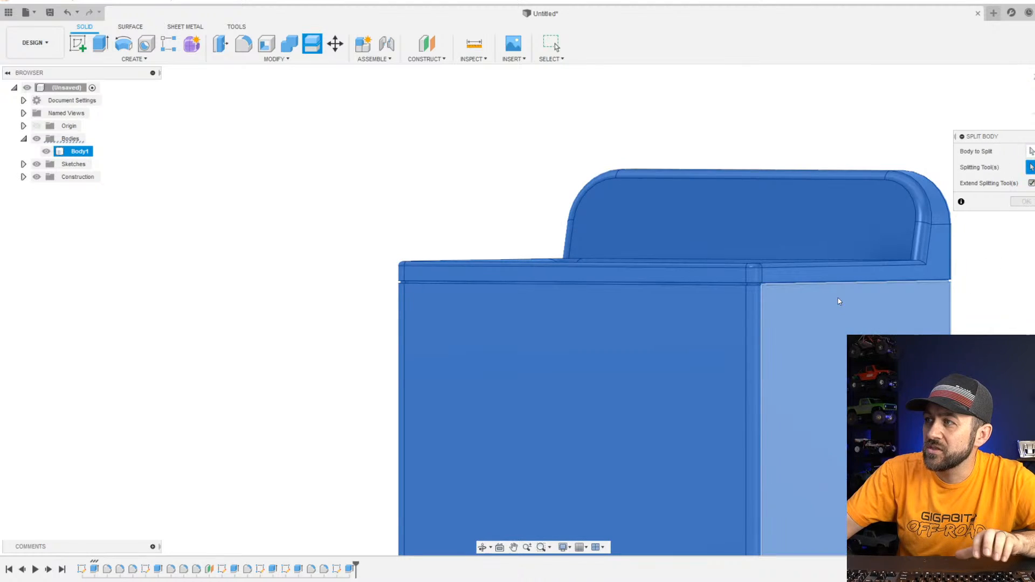
scroll(904, 286, "up", 3)
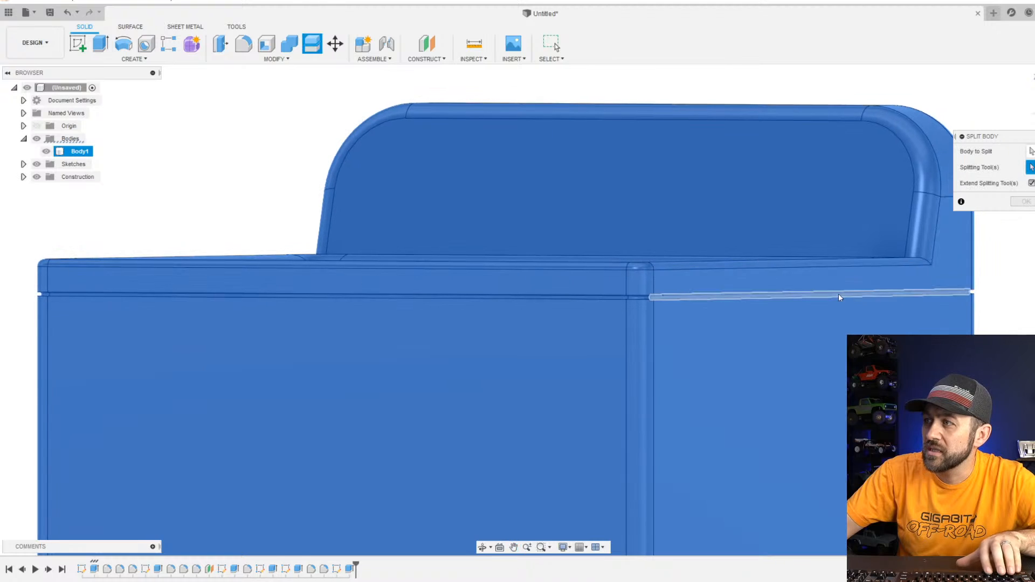
middle_click_drag(834, 290, 809, 335, "shift")
scroll(631, 357, "up", 4)
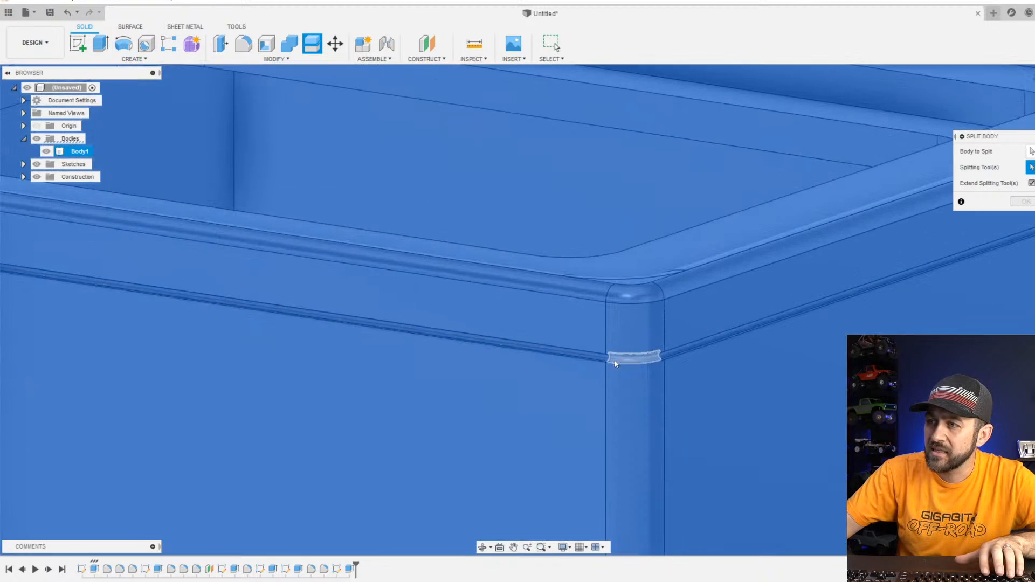
left_click(602, 372)
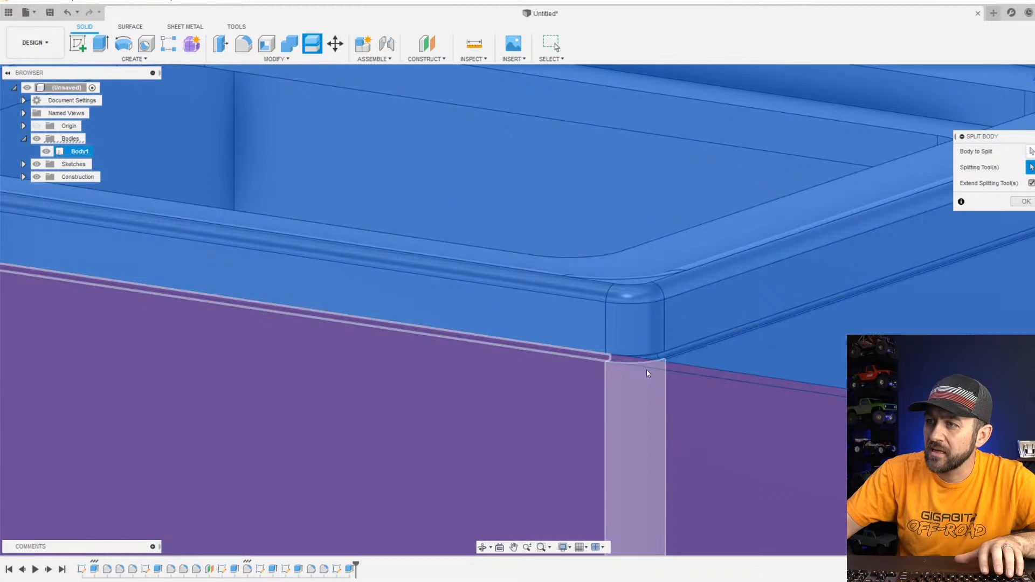
scroll(583, 395, "down", 3)
scroll(609, 405, "down", 3)
middle_click_drag(303, 430, 485, 413, "shift")
scroll(485, 413, "down", 2)
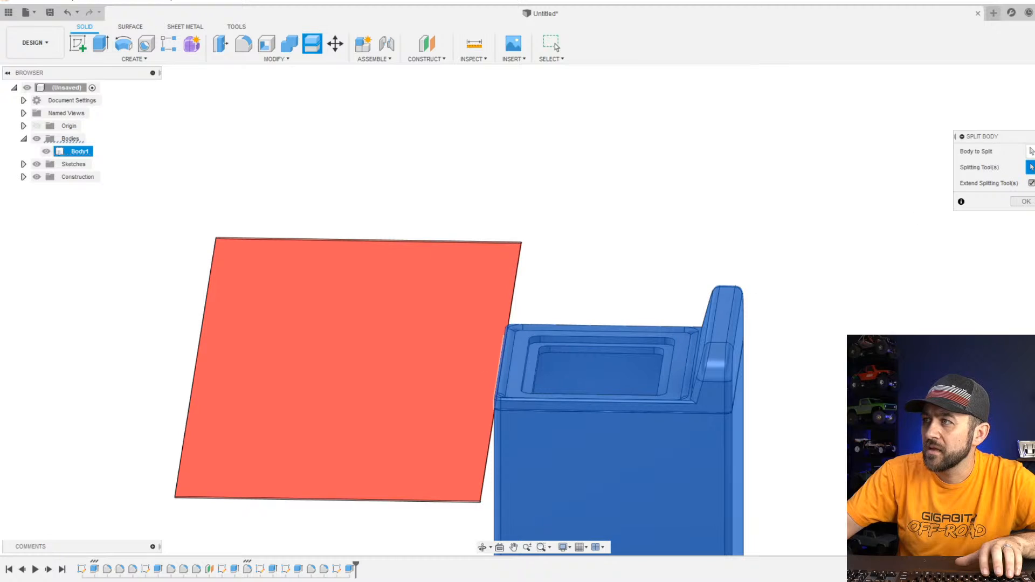
scroll(638, 510, "up", 10)
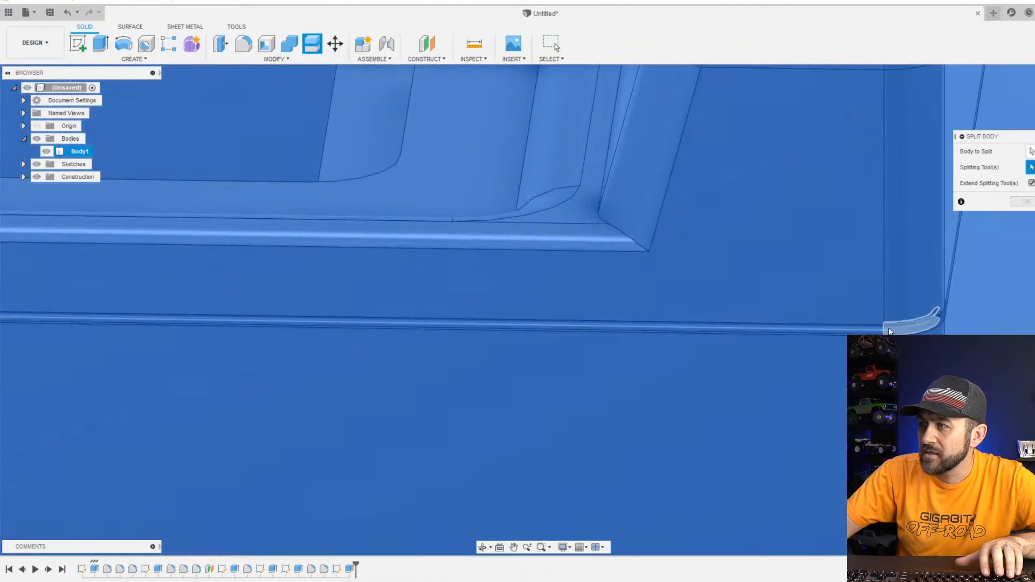
scroll(813, 406, "down", 10)
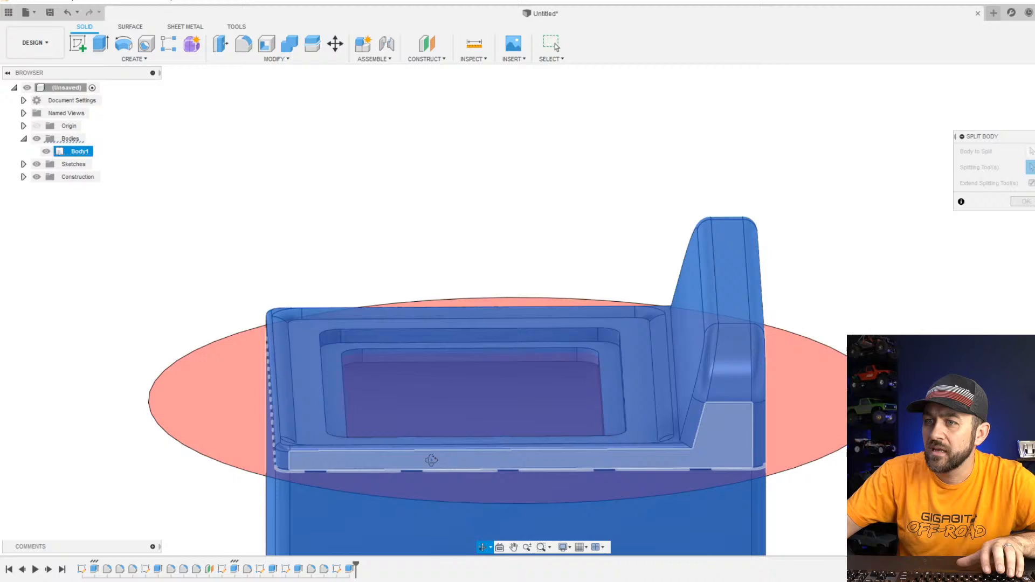
middle_click_drag(431, 460, 545, 422, "shift")
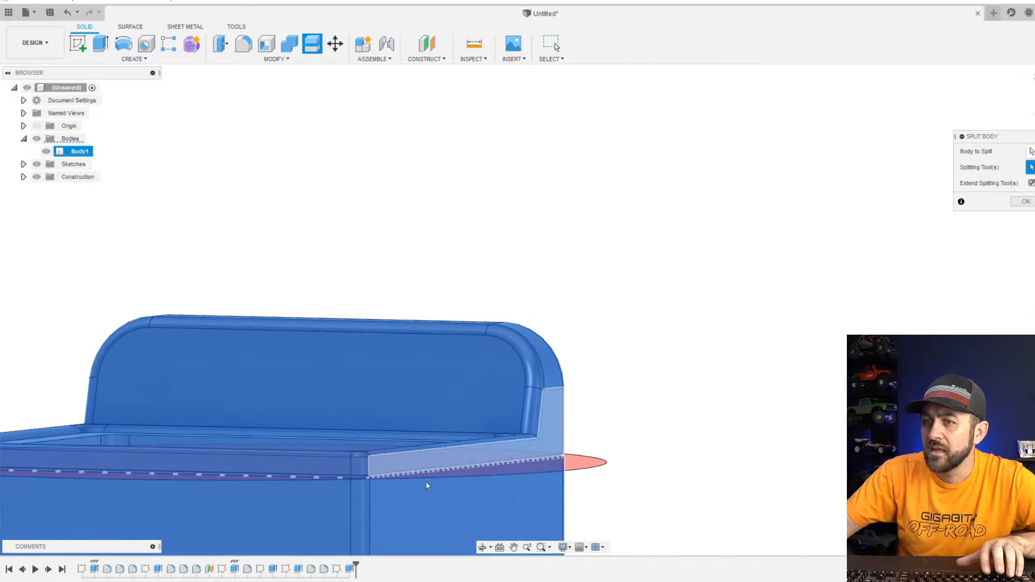
middle_click_drag(315, 478, 558, 372)
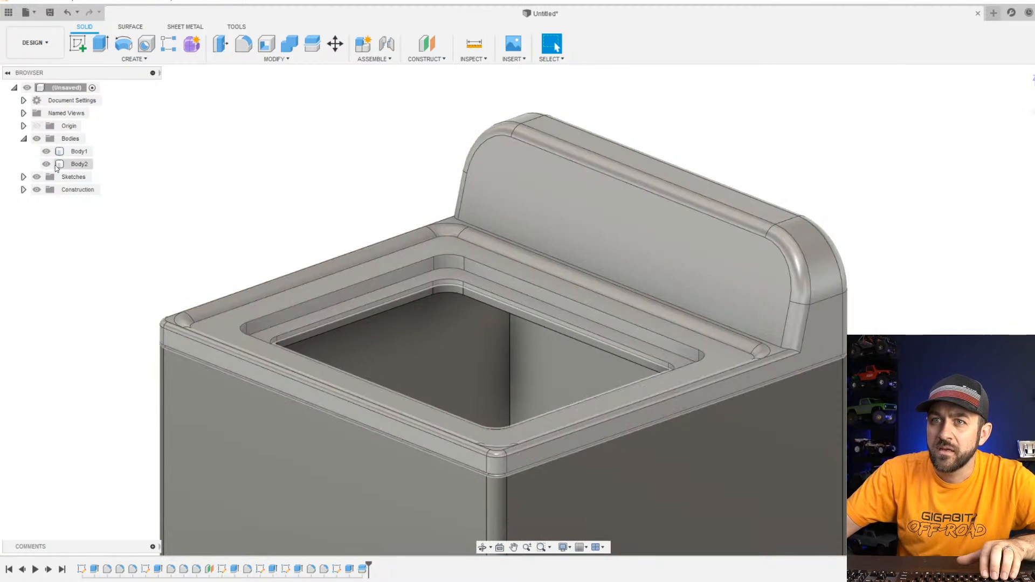
Toggle the visibility of the split-off top body to check its separation from the lower cabinet.
left_click(47, 164)
left_click(50, 166)
left_click(51, 167)
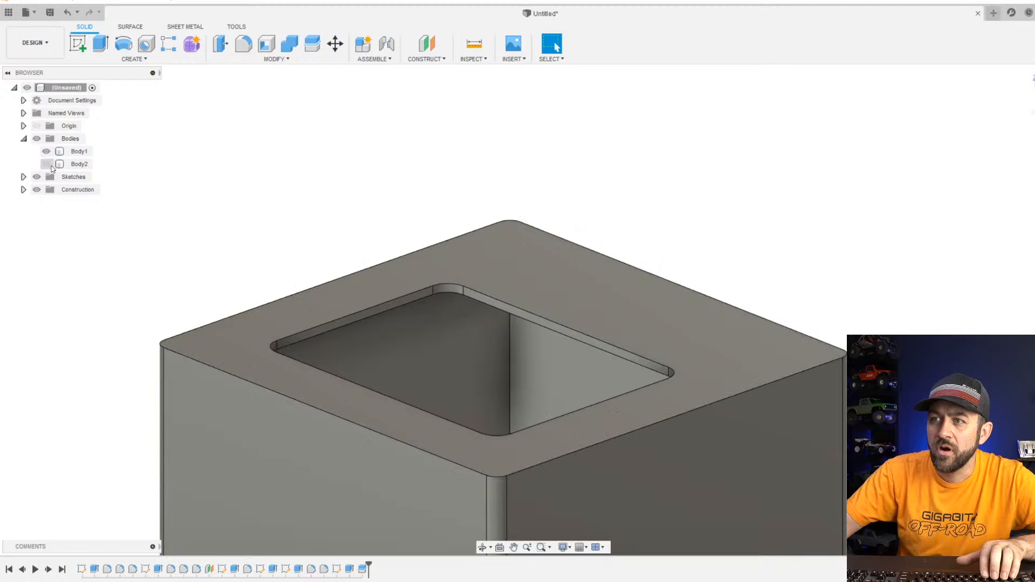
left_click(51, 167)
left_click(50, 167)
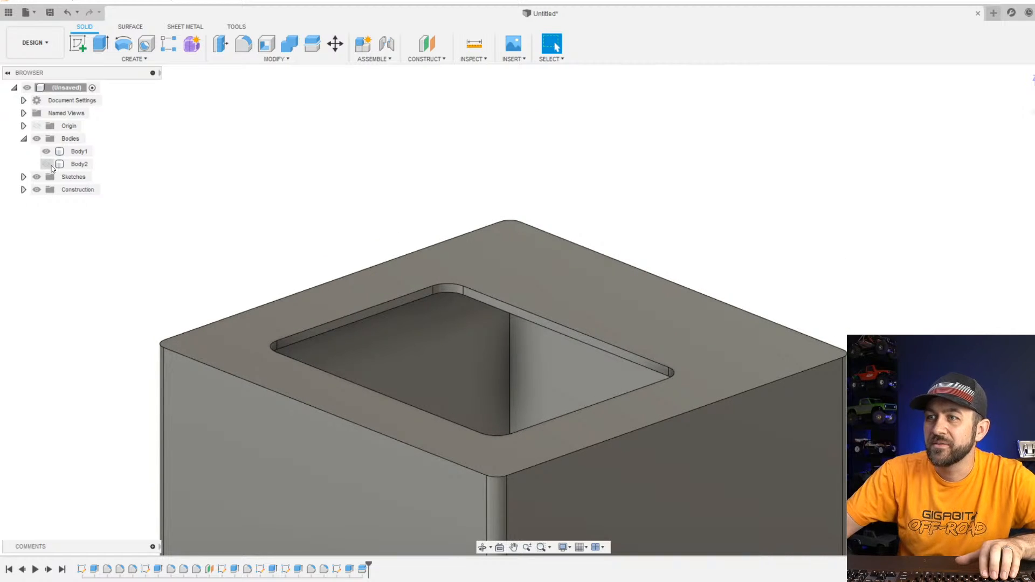
left_click(51, 167)
left_click(51, 167)
left_click(51, 166)
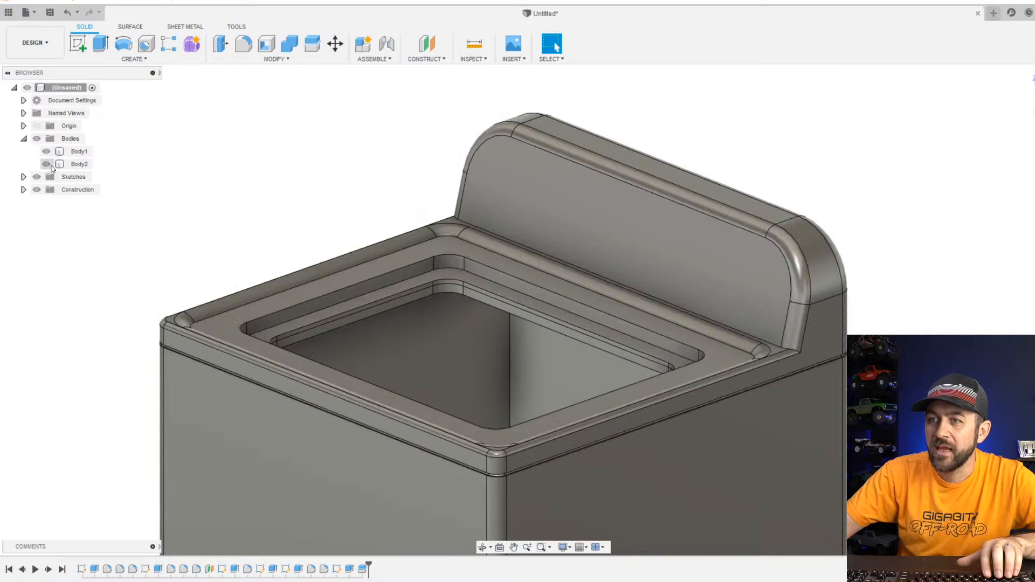
Inspect the groove at a front corner, hide the top body and examine the cabinet's flat upper face.
scroll(506, 510, "down", 3)
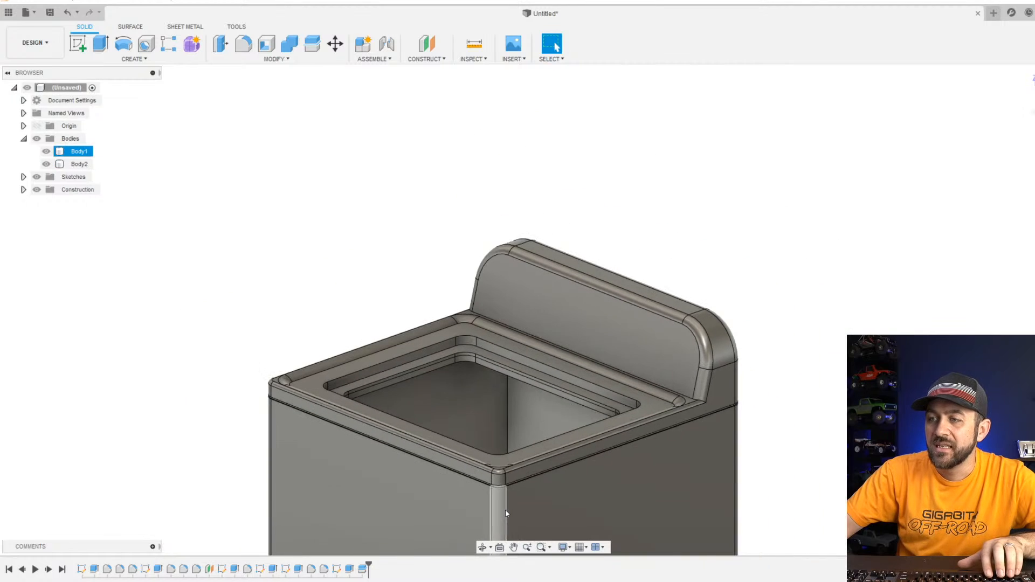
scroll(529, 498, "up", 4)
middle_click_drag(529, 498, 449, 494, "shift")
scroll(448, 494, "up", 4)
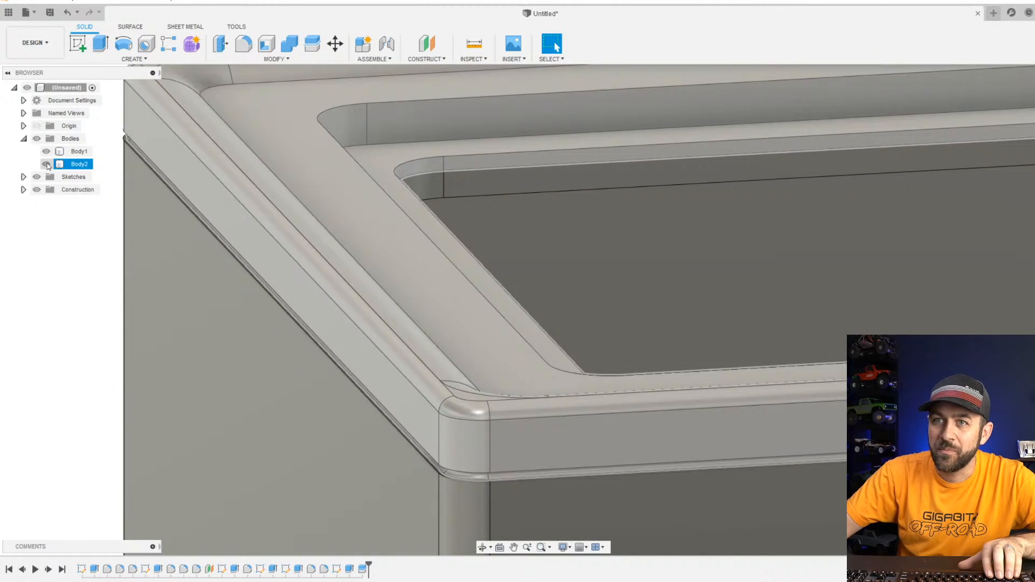
left_click(48, 165)
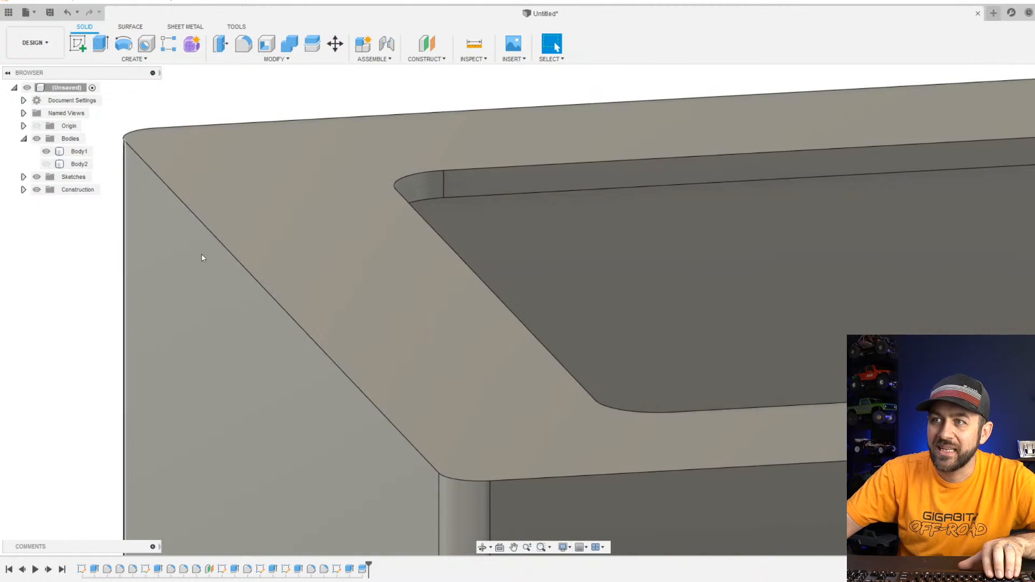
scroll(208, 262, "down", 3)
middle_click_drag(508, 307, 452, 329, "shift")
scroll(452, 329, "down", 5)
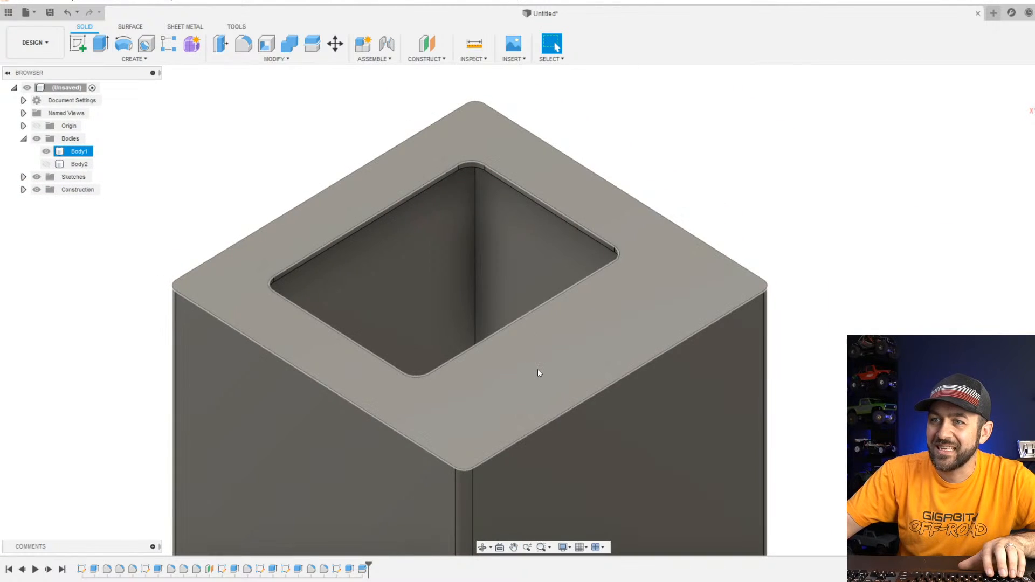
middle_click_drag(538, 372, 599, 363, "shift")
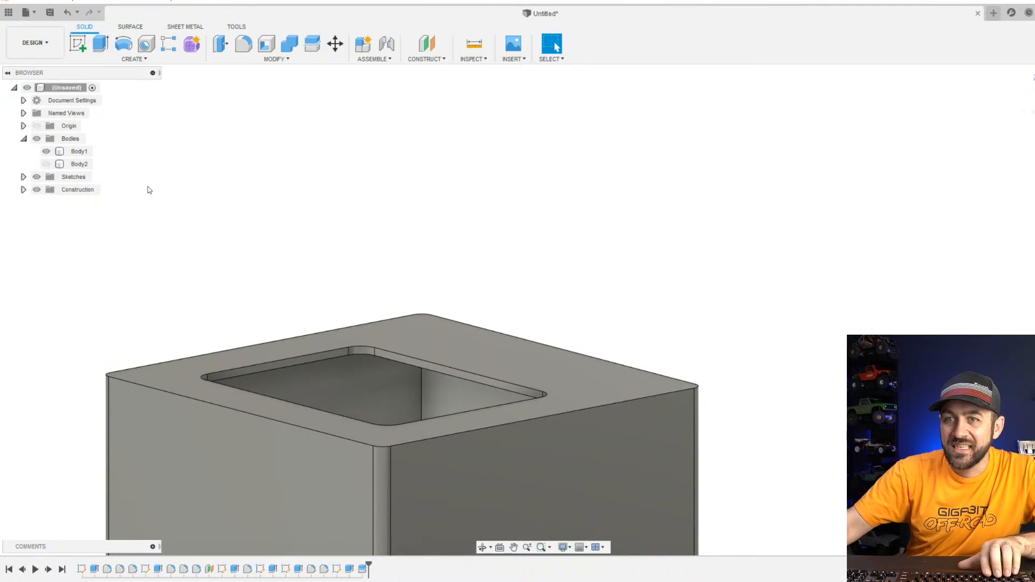
Undo hiding the top body and examine how both washer bodies meet around the groove and lid opening.
key("ctrl+z")
middle_click_drag(593, 345, 518, 379, "shift")
scroll(405, 372, "up", 4)
middle_click_drag(456, 392, 519, 381, "shift")
key("Escape")
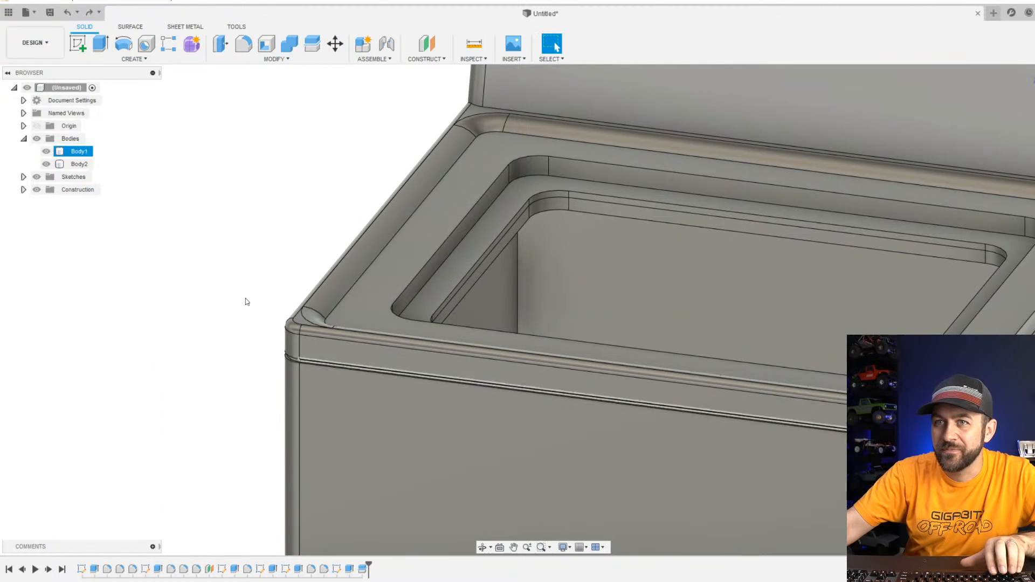
scroll(411, 285, "down", 3)
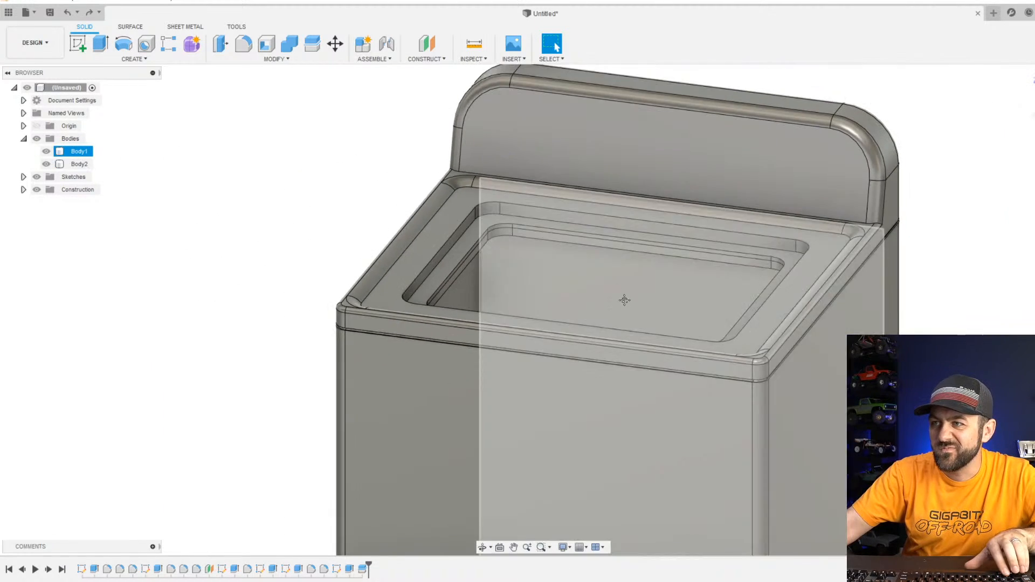
middle_click_drag(624, 298, 482, 269)
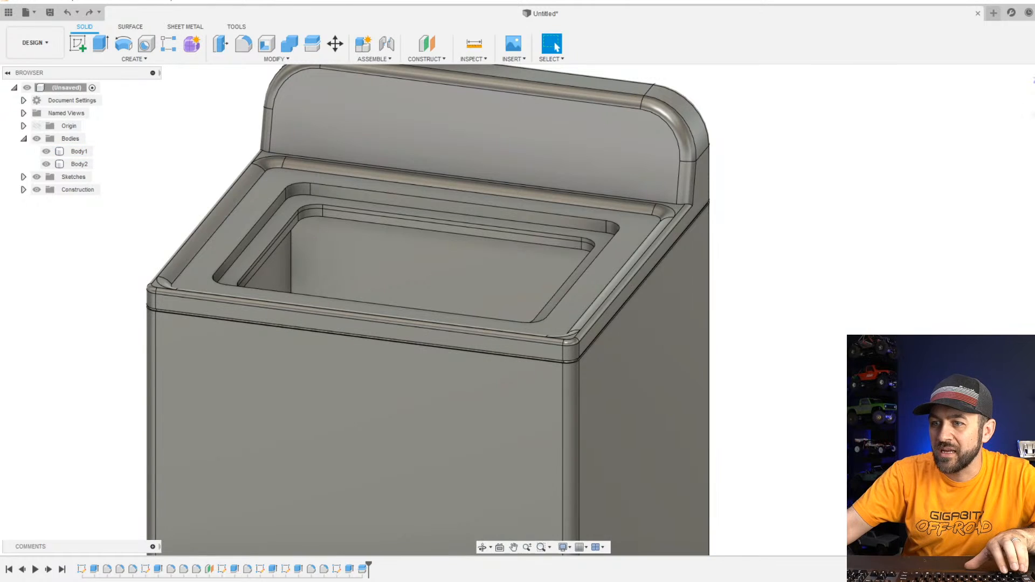
Delete the body split from the end of the timeline, restoring the washer as a single body.
left_click(363, 569)
key("Delete")
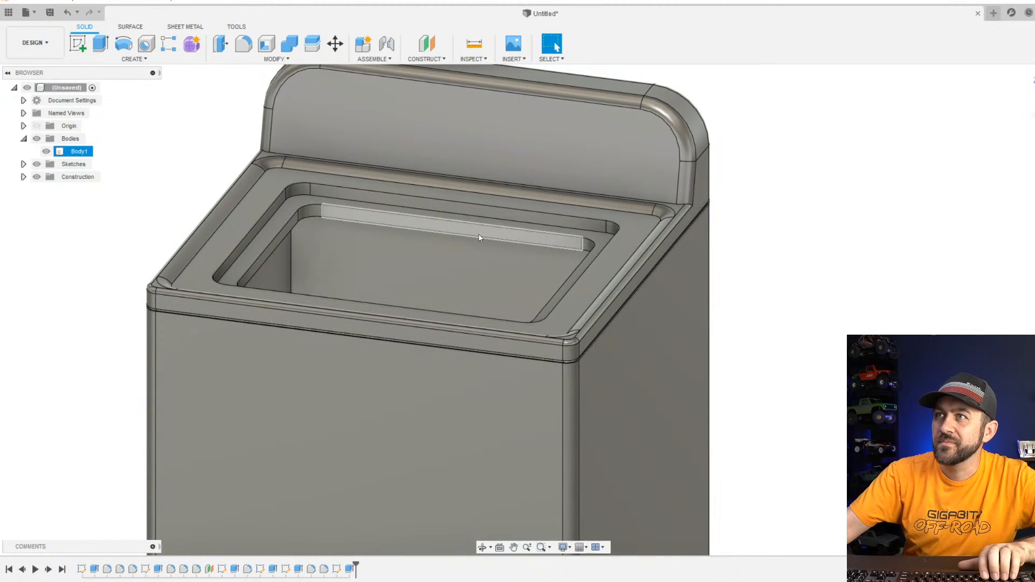
scroll(468, 258, "up", 1)
scroll(468, 262, "up", 5)
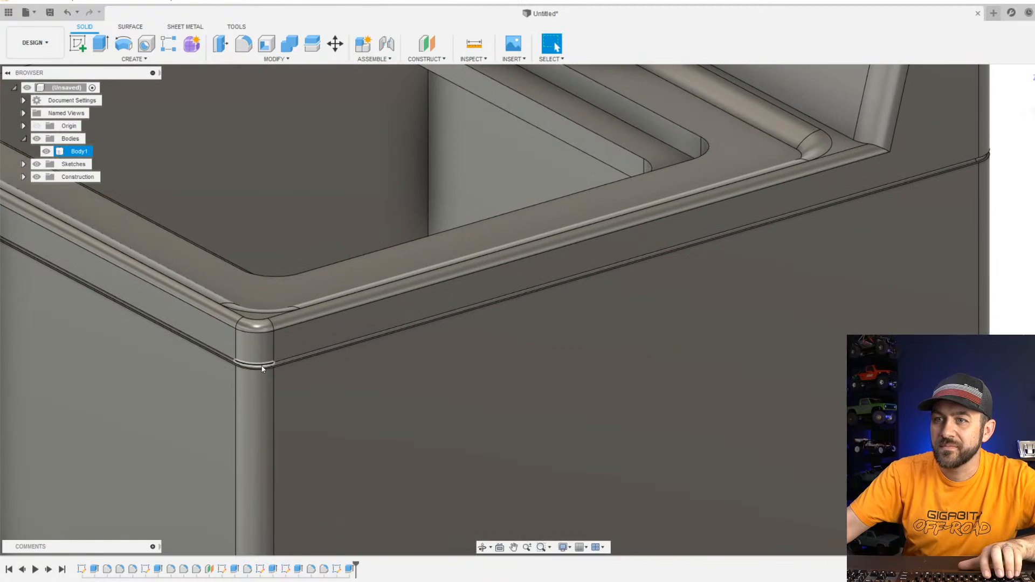
Examine the groove around the top section and the cabinet's side walls and open underside.
middle_click_drag(370, 358, 332, 360, "shift")
scroll(333, 360, "down", 3)
middle_click_drag(424, 326, 433, 278)
middle_click_drag(416, 415, 413, 322, "shift")
scroll(391, 390, "down", 1)
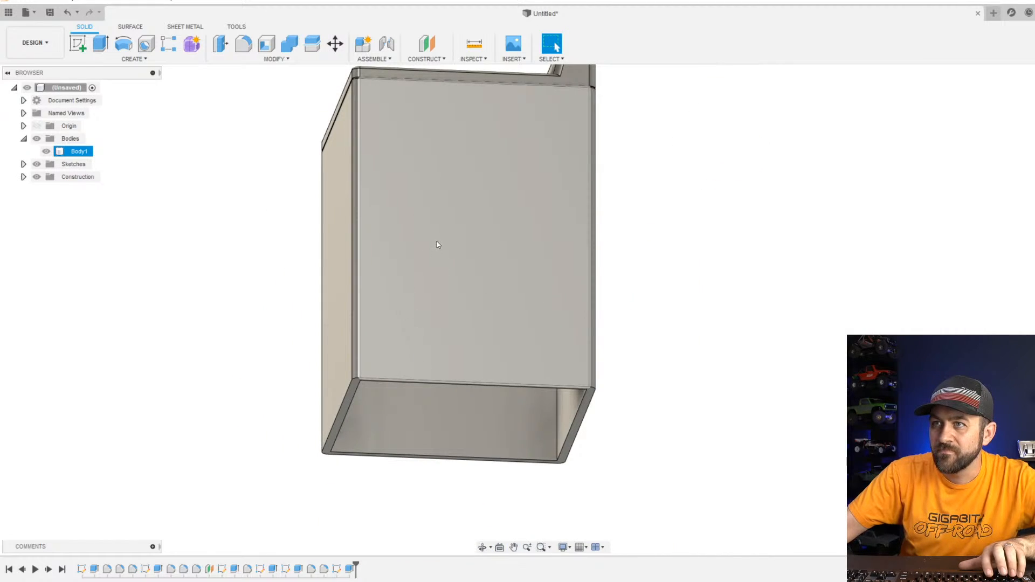
middle_click_drag(438, 245, 422, 263, "shift")
scroll(568, 150, "up", 3)
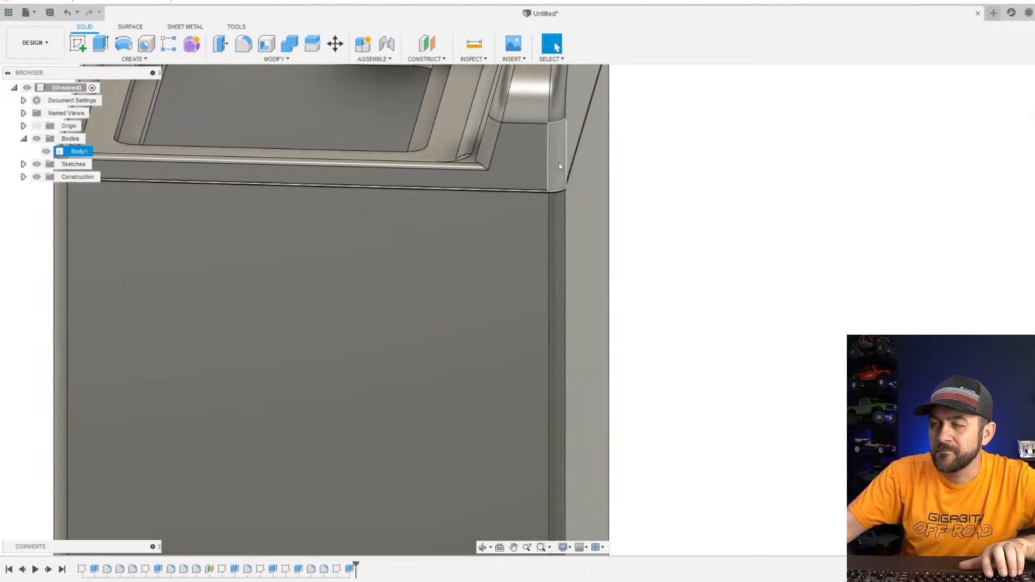
middle_click_drag(560, 167, 575, 245, "shift")
scroll(520, 289, "down", 4)
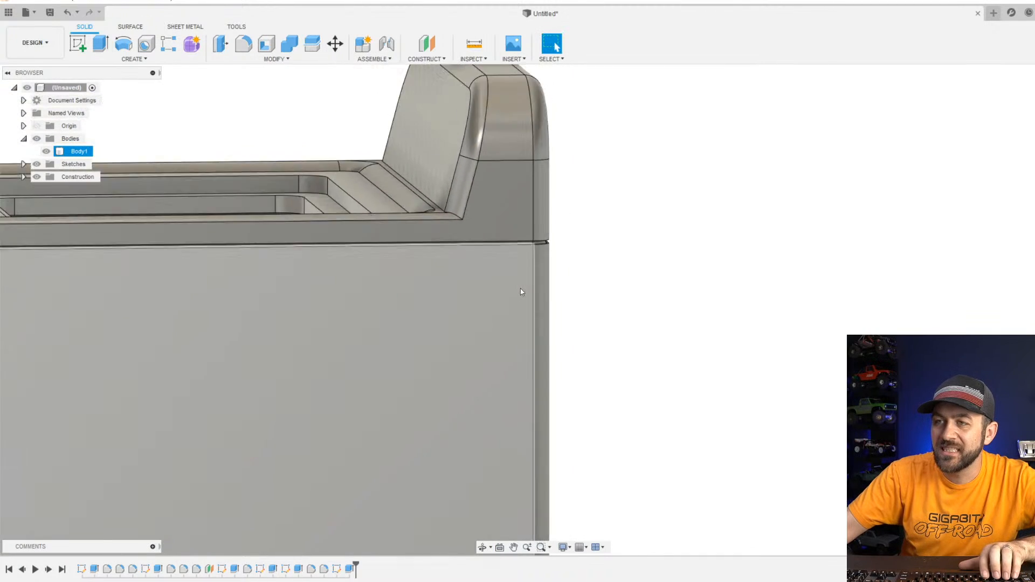
Extrude the cabinet's bottom rim face upward about 89 mm as a cut, reaching the groove beneath the top section.
middle_click_drag(259, 399, 301, 319, "shift")
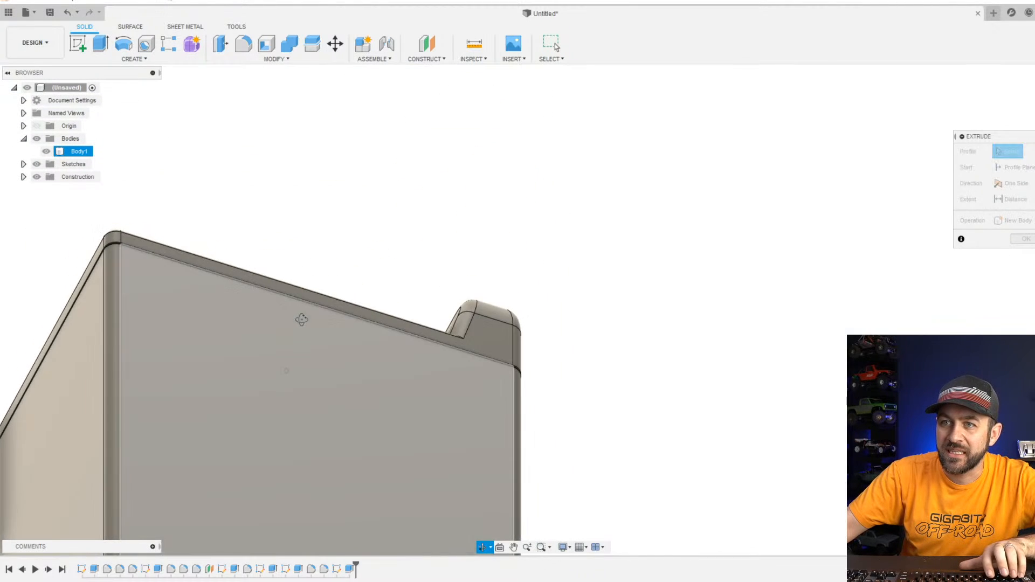
middle_click_drag(388, 307, 512, 11)
left_click(244, 274)
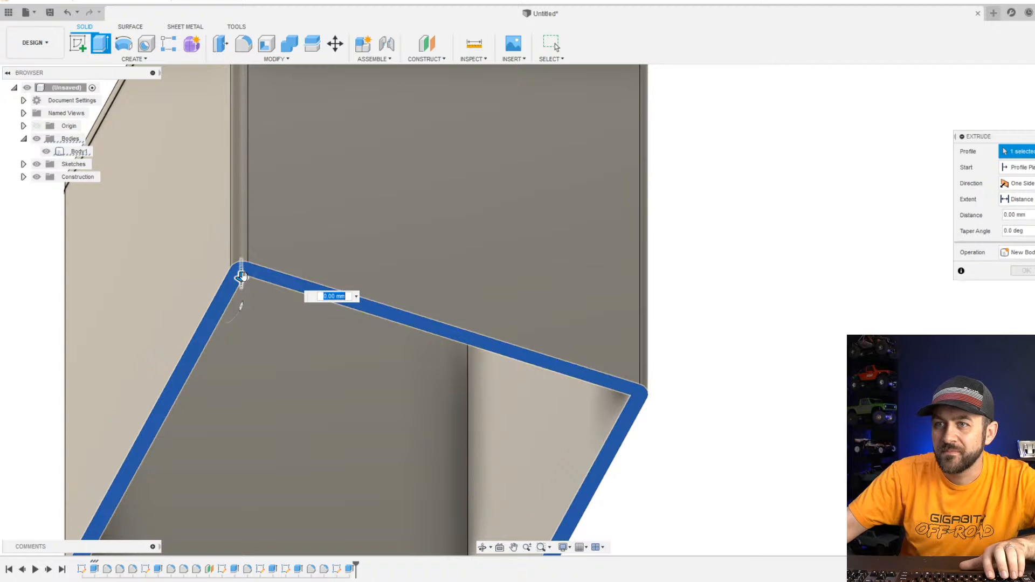
left_click_drag(244, 276, 286, 82)
middle_click_drag(292, 197, 304, 485)
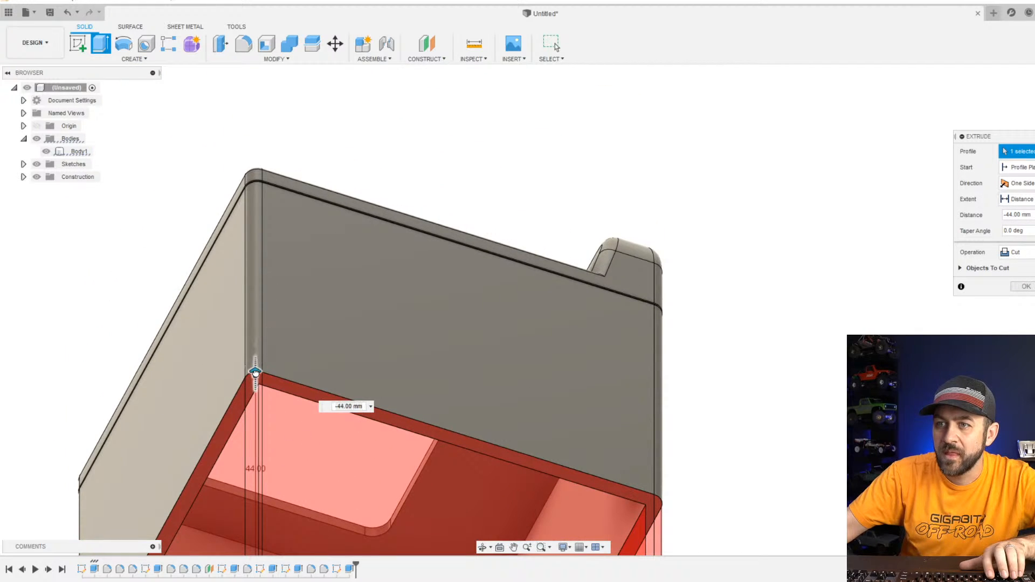
left_click_drag(255, 372, 284, 180)
middle_click_drag(284, 178, 268, 231, "shift")
scroll(233, 353, "up", 6)
middle_click_drag(302, 378, 305, 239)
scroll(324, 266, "up", 3)
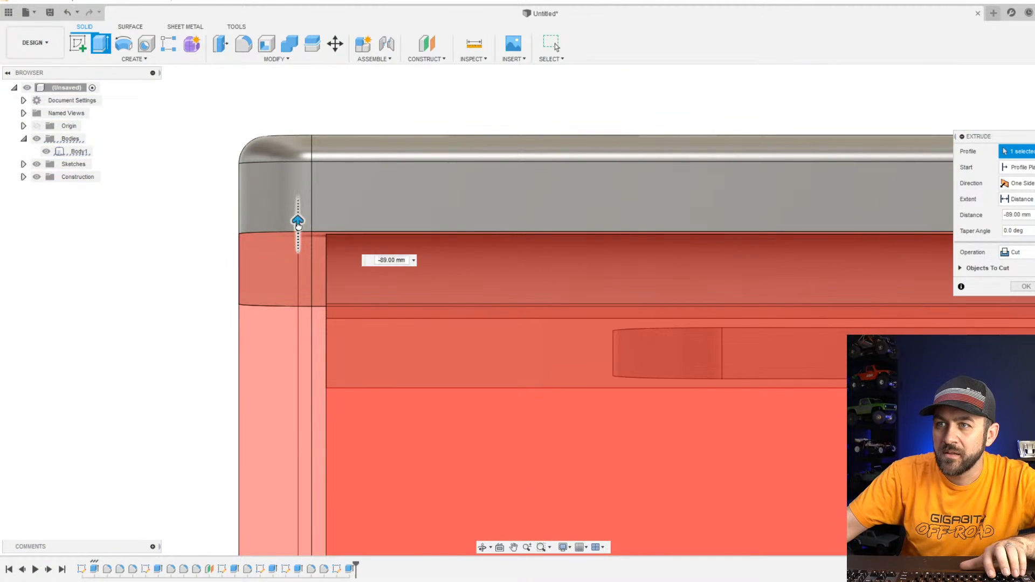
Set the cut distance to -88.20 mm, ending it at the groove's lower edge, and complete the cabinet removal.
left_click_drag(298, 225, 297, 265)
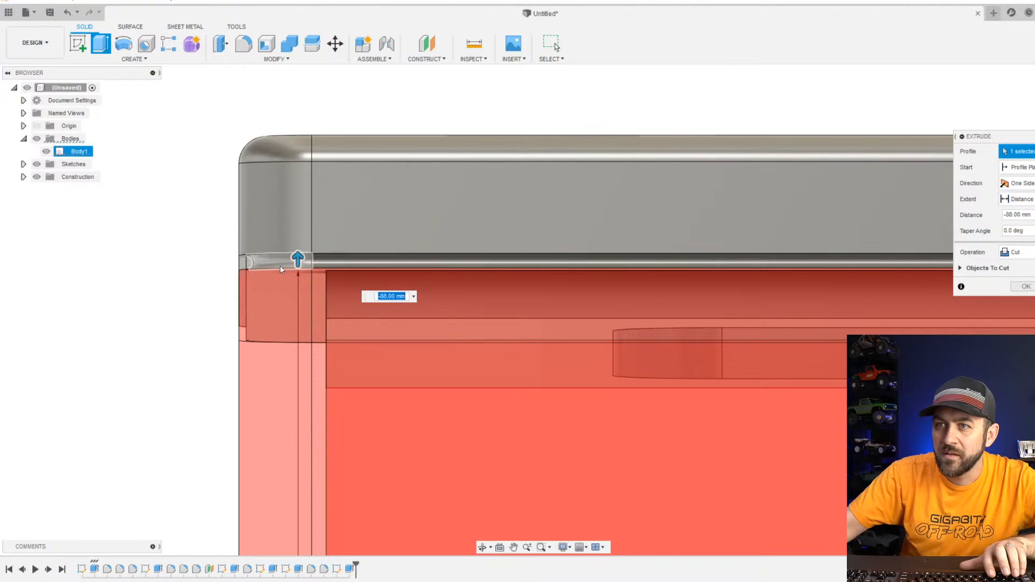
middle_click_drag(280, 269, 326, 303, "shift")
scroll(263, 305, "up", 3)
middle_click_drag(264, 305, 323, 212, "shift")
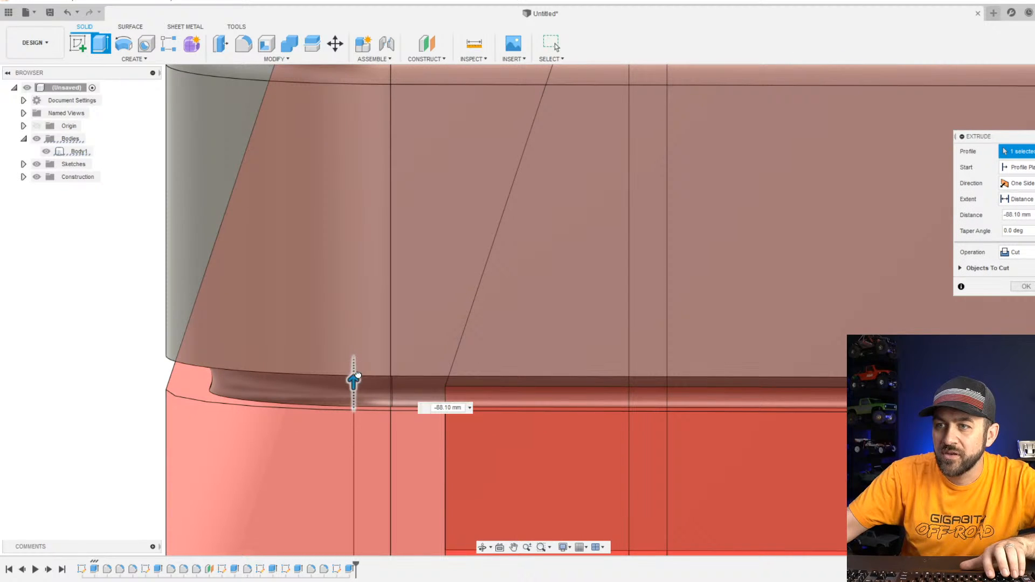
middle_click_drag(348, 433, 346, 439, "shift")
scroll(345, 437, "down", 5)
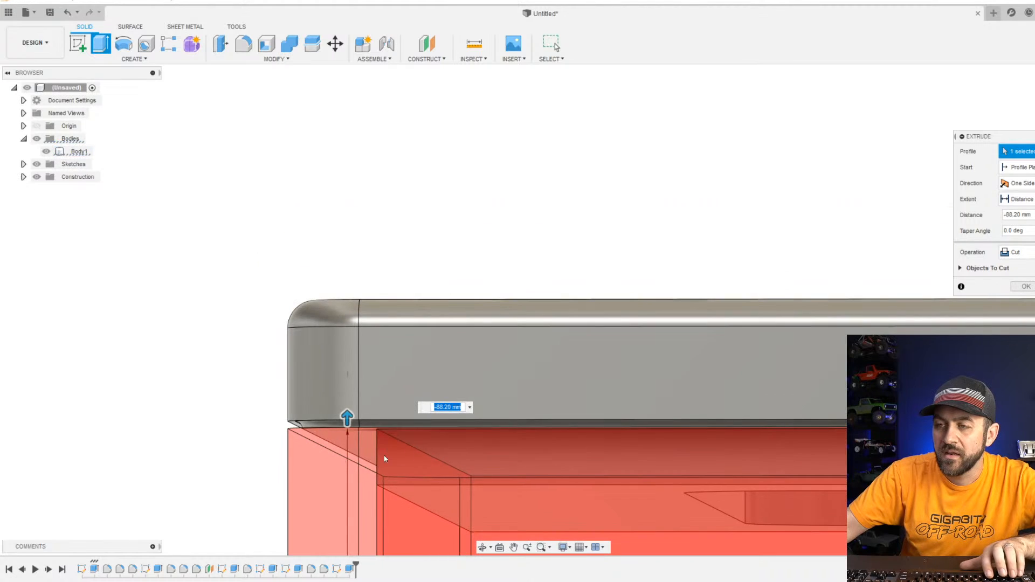
middle_click_drag(460, 416, 297, 255)
scroll(298, 261, "down", 3)
middle_click_drag(377, 308, 576, 352, "shift")
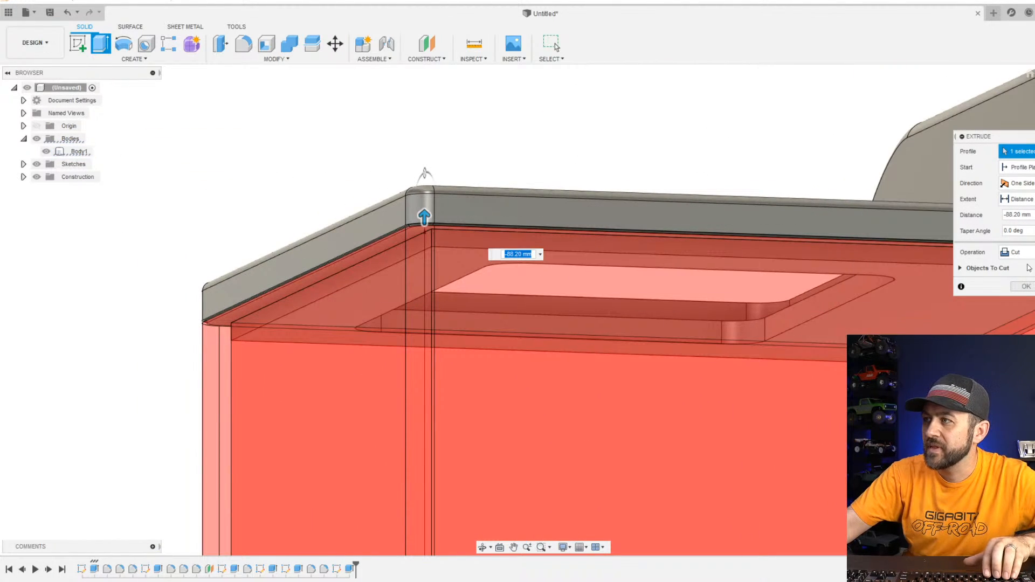
left_click(1028, 289)
Start a sketch on the narrow ledge face surrounding the raised inner step on the top section's underside.
scroll(439, 318, "down", 3)
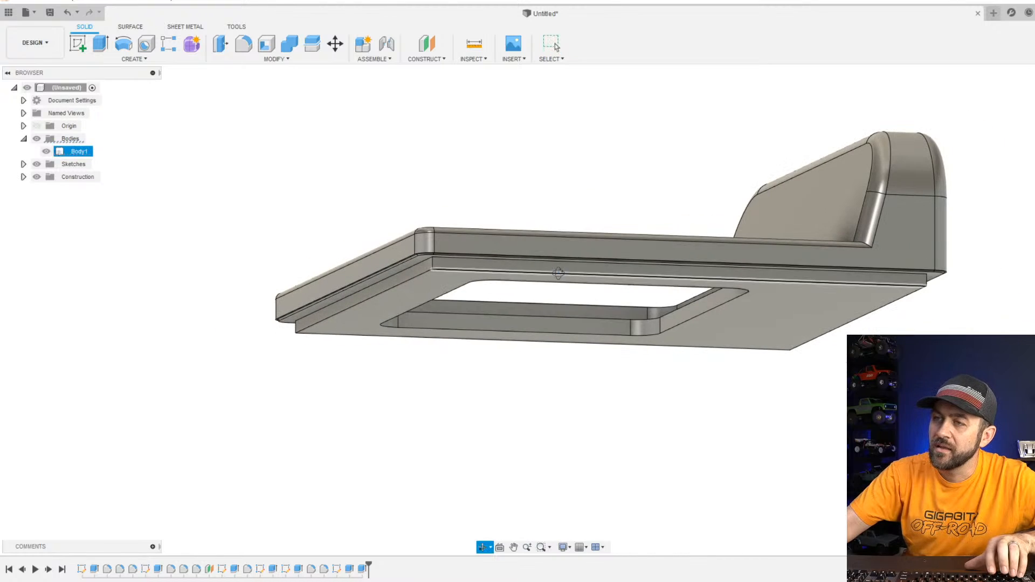
middle_click_drag(554, 273, 462, 194, "shift")
scroll(525, 154, "up", 4)
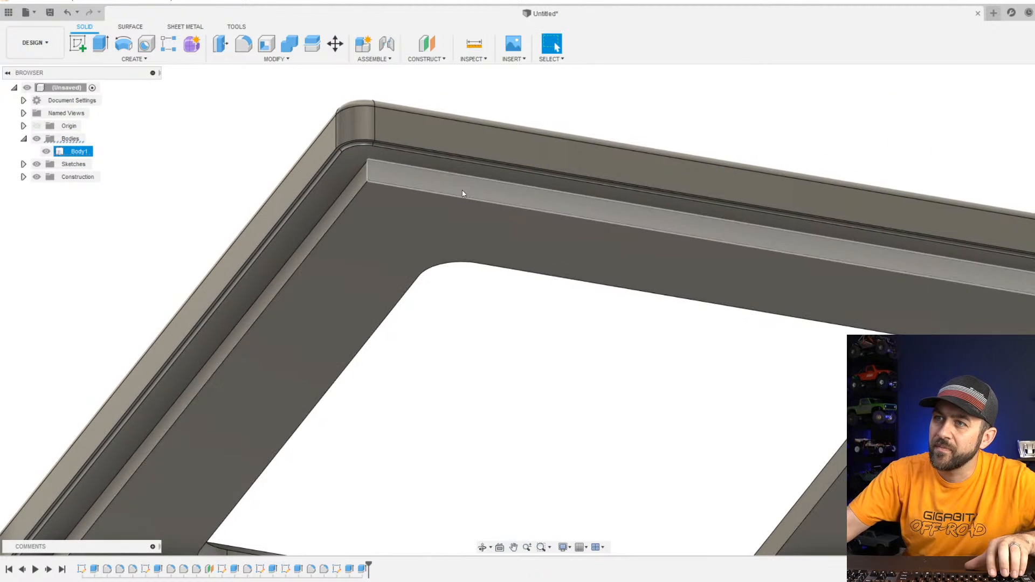
scroll(631, 325, "down", 5)
middle_click_drag(631, 324, 328, 235, "shift")
key("Escape")
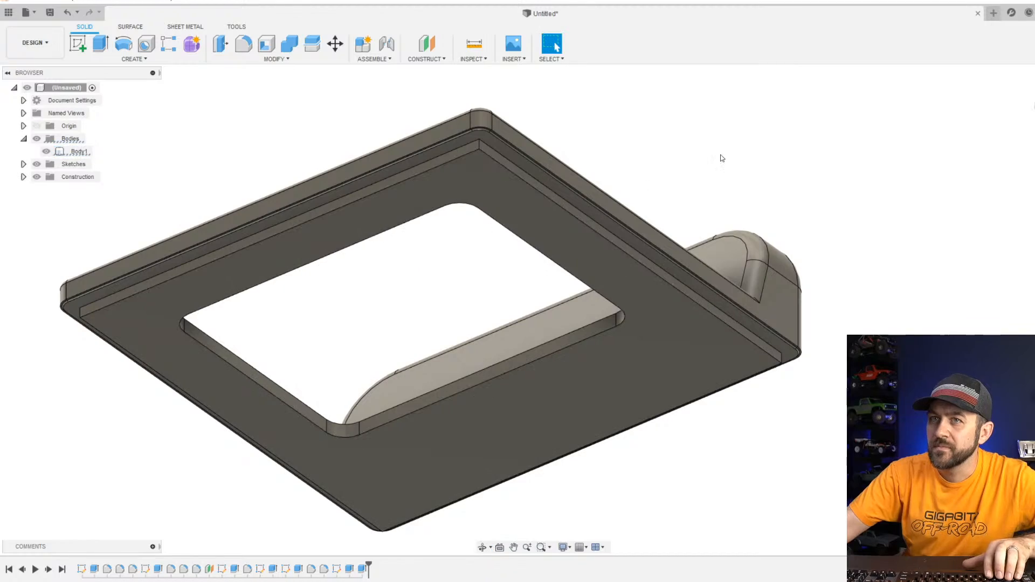
left_click(78, 44)
scroll(519, 174, "up", 4)
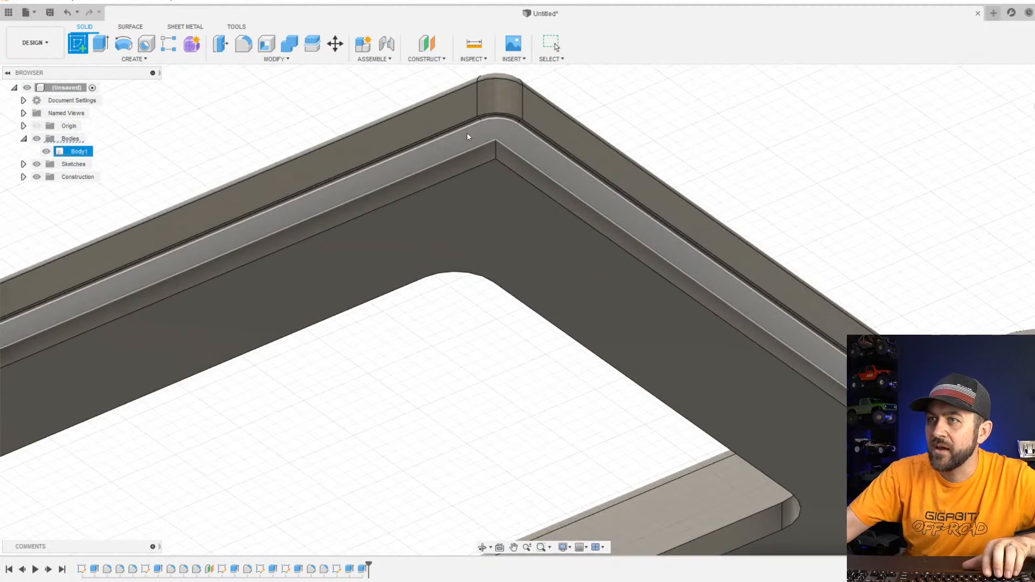
left_click(491, 139)
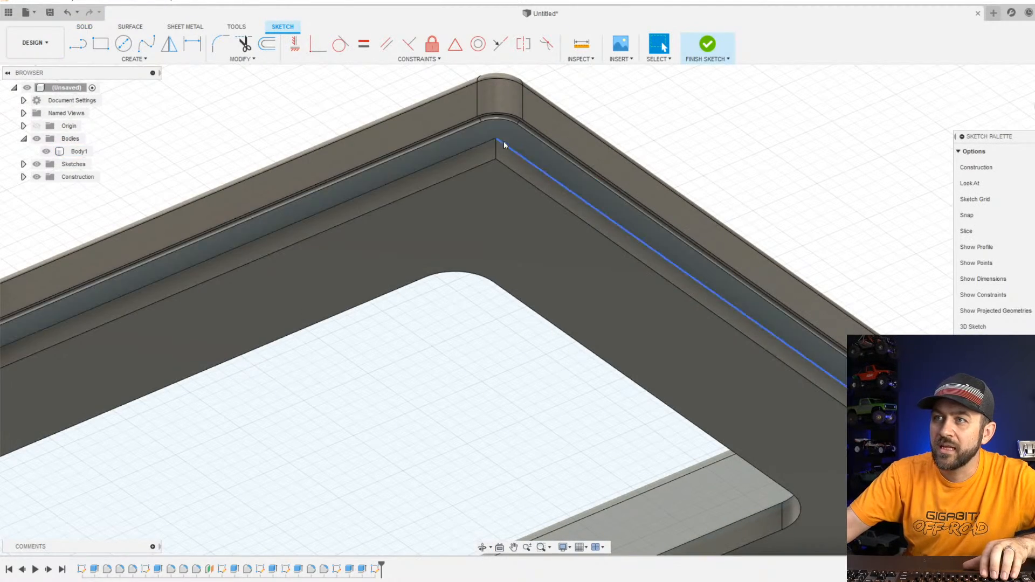
scroll(452, 192, "down", 3)
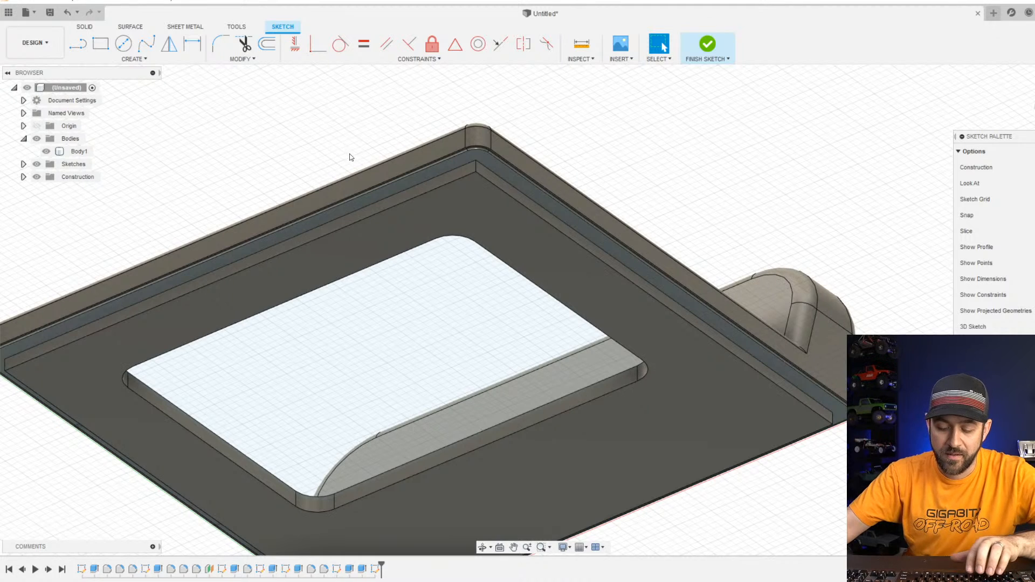
Project the top section's lower outer edges above the groove into the ledge sketch.
key("p")
left_click(357, 177)
scroll(357, 177, "up", 5)
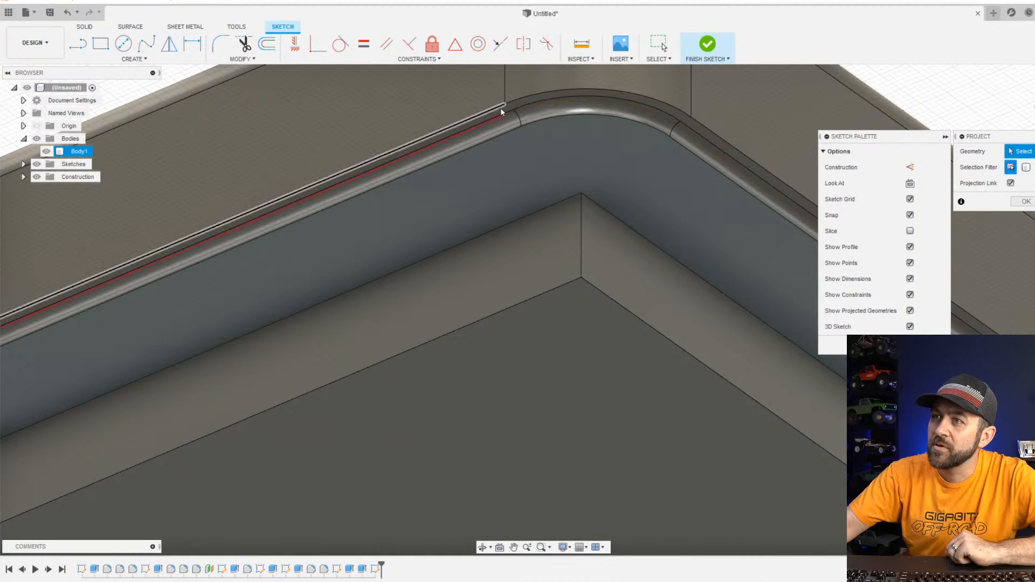
left_click(499, 109)
key("Return")
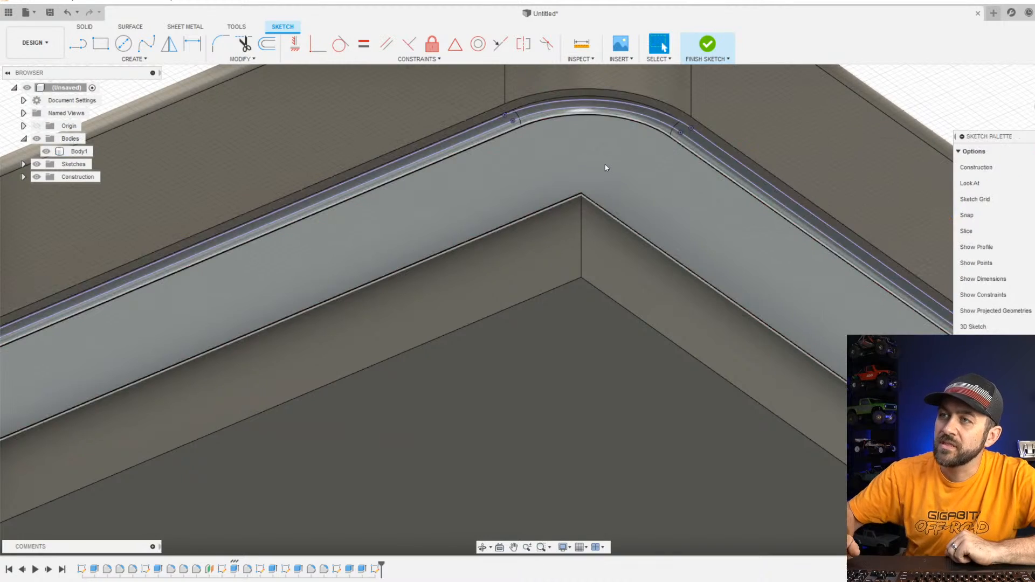
Offset the projected outer outline by -2.4 mm, inward toward the raised step on the underside.
scroll(668, 96, "down", 3)
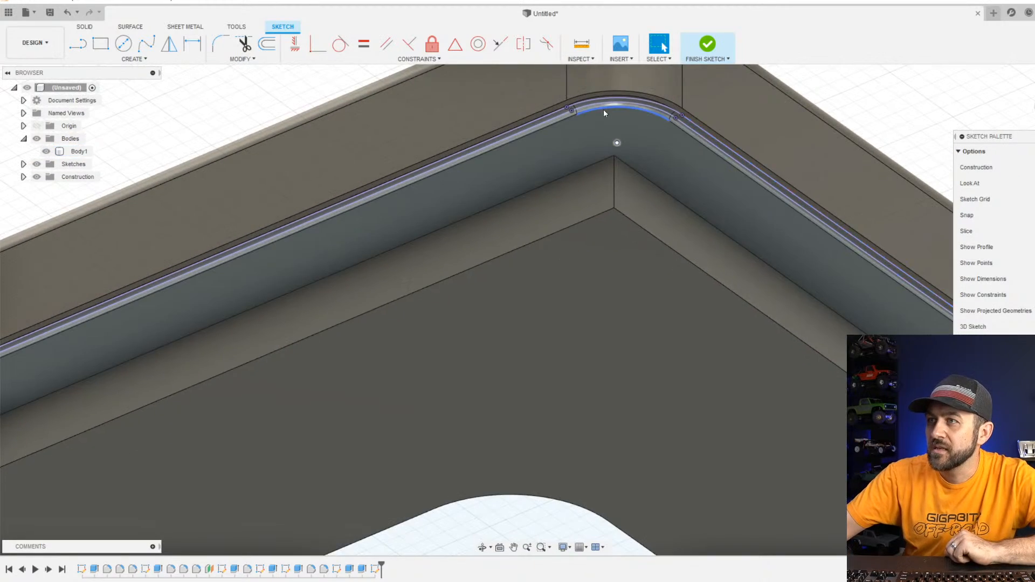
scroll(603, 109, "up", 4)
scroll(596, 212, "up", 6)
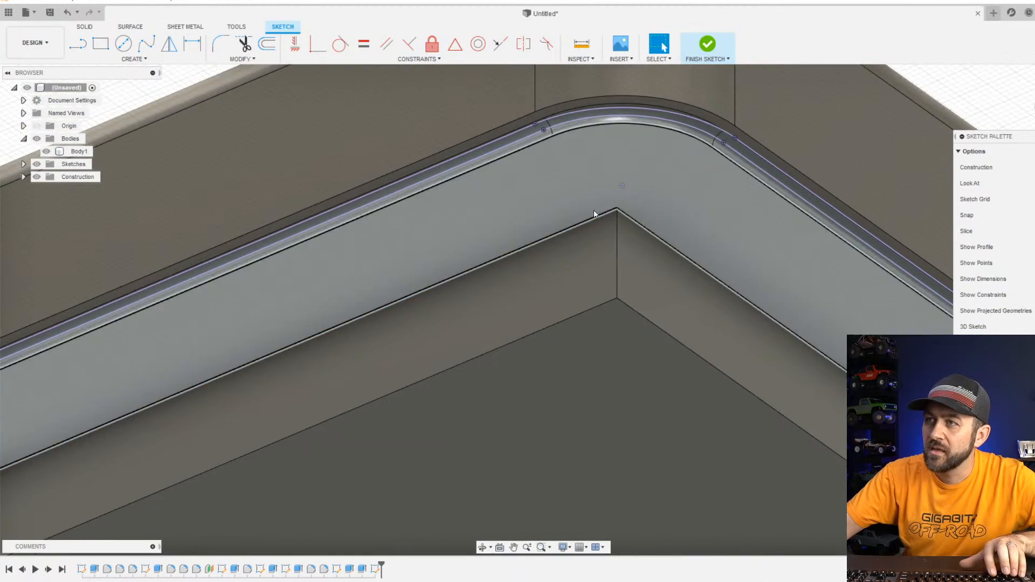
scroll(647, 188, "down", 5)
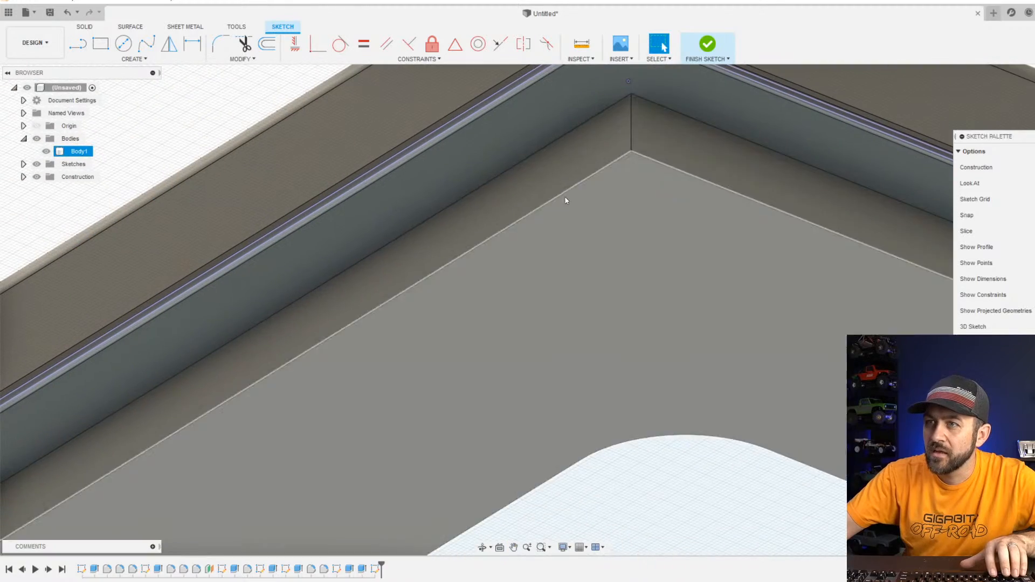
scroll(432, 215, "up", 4)
scroll(425, 226, "down", 6)
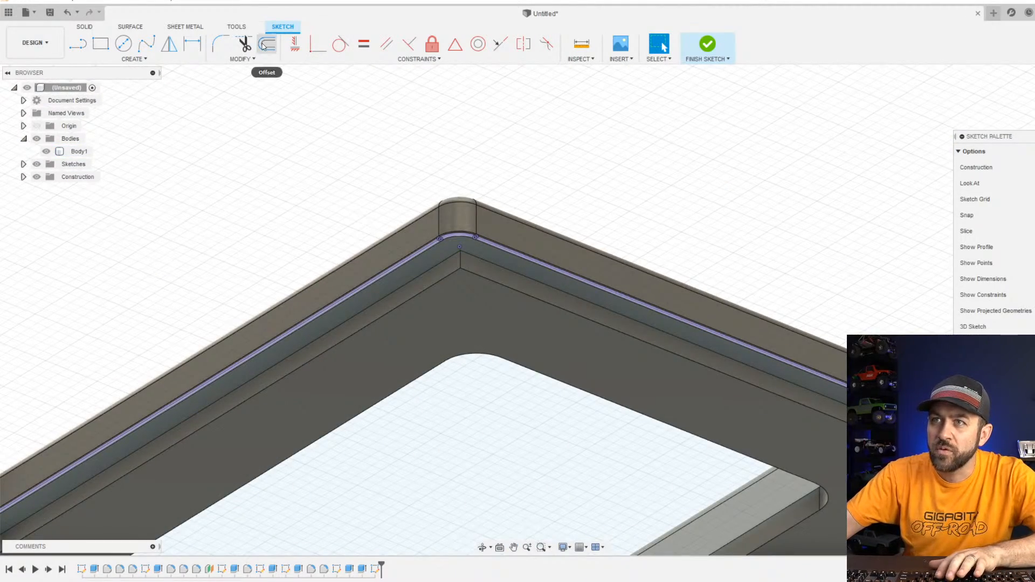
left_click(266, 44)
scroll(378, 226, "up", 3)
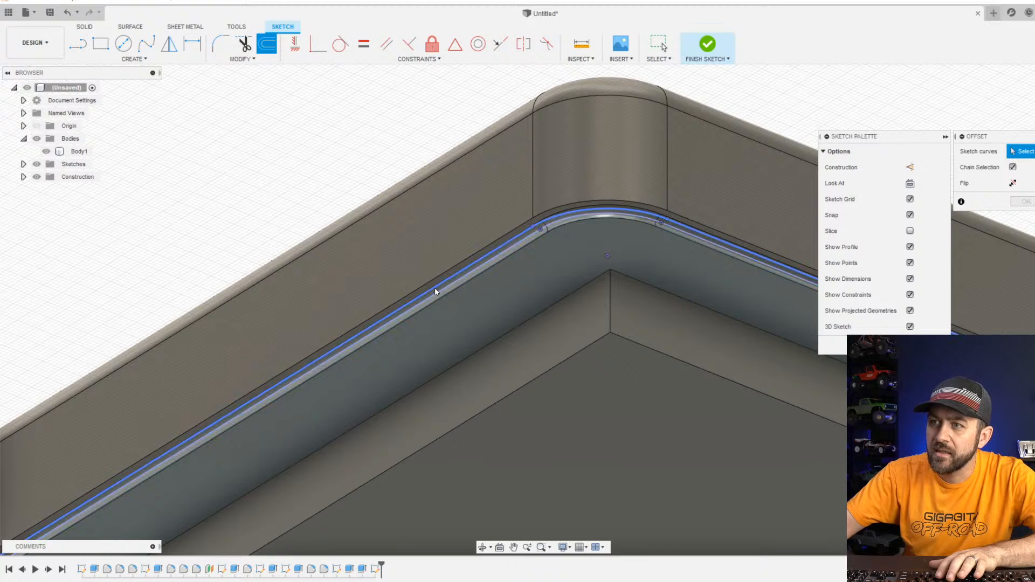
left_click(435, 287)
middle_click_drag(395, 273, 323, 177)
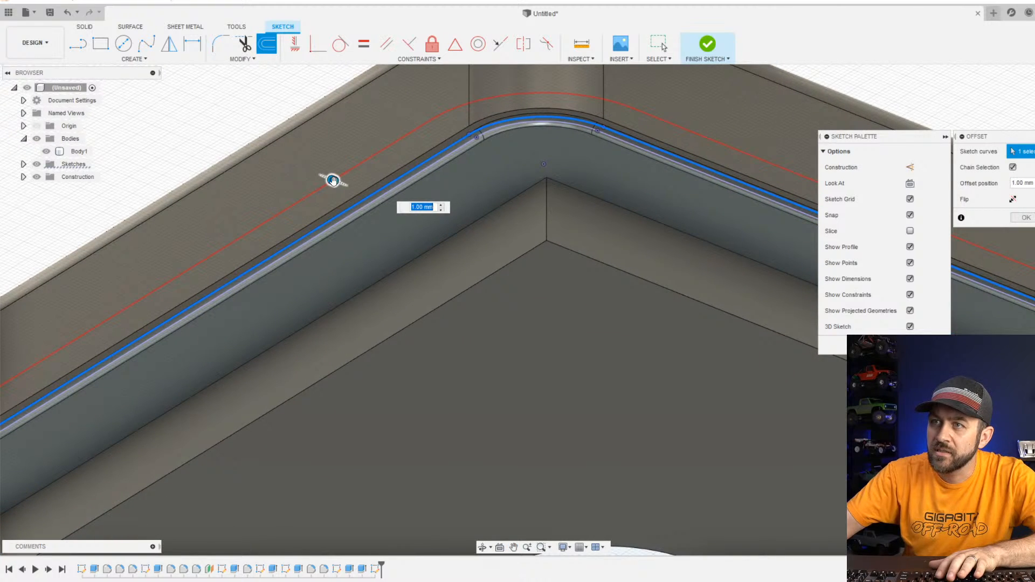
type("-2.4")
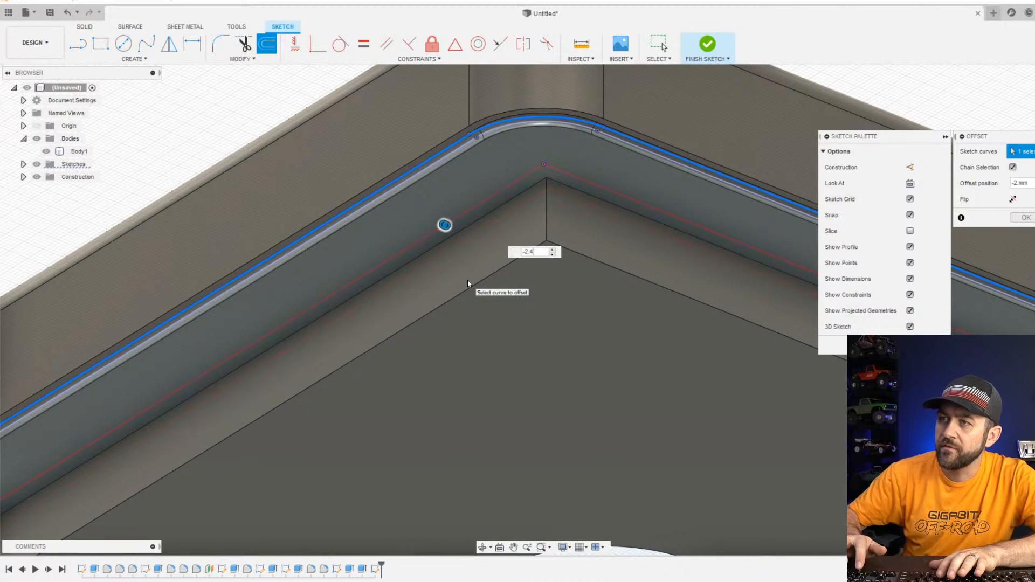
key("Return")
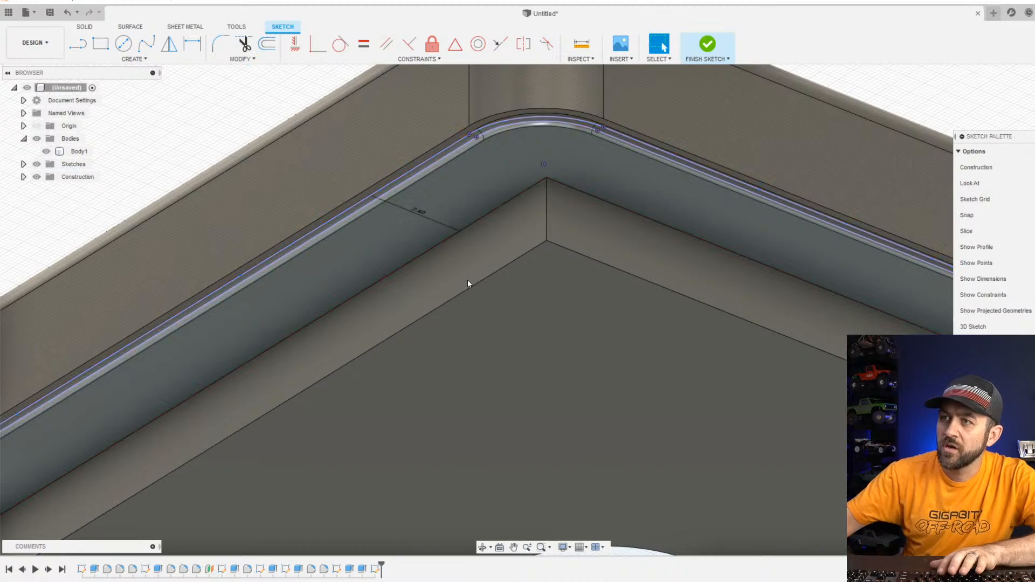
Examine how the offset outline lines up with the raised inner step at the corner.
scroll(468, 279, "down", 5)
mouse_move(447, 384)
middle_mouse_down("shift")
mouse_move(436, 368)
mouse_move(421, 512)
middle_mouse_up("shift")
scroll(415, 270, "up", 3)
scroll(412, 160, "down", 3)
middle_click_drag(413, 161, 449, 349)
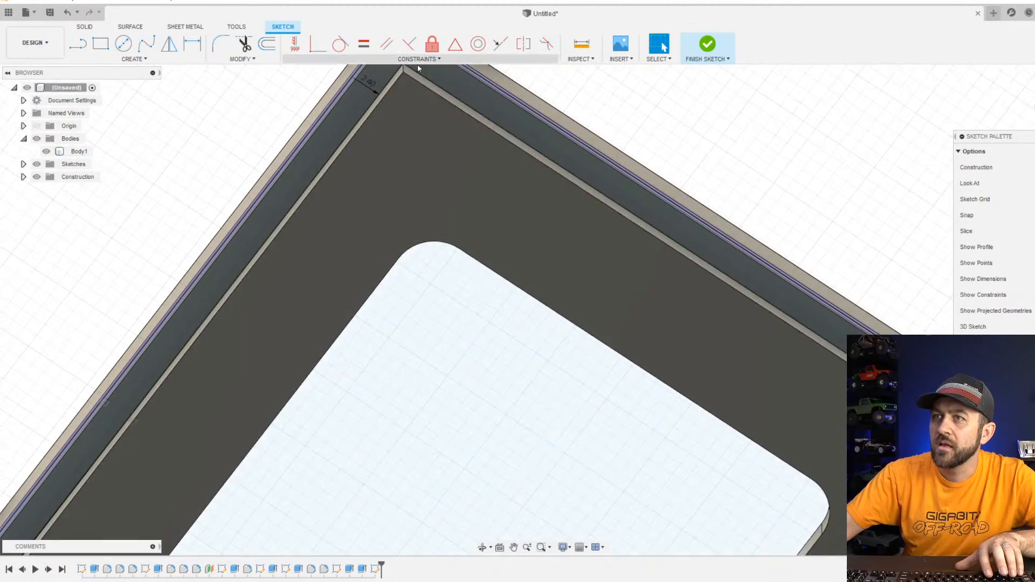
scroll(414, 80, "up", 3)
middle_click_drag(391, 170, 413, 305)
scroll(414, 196, "up", 5)
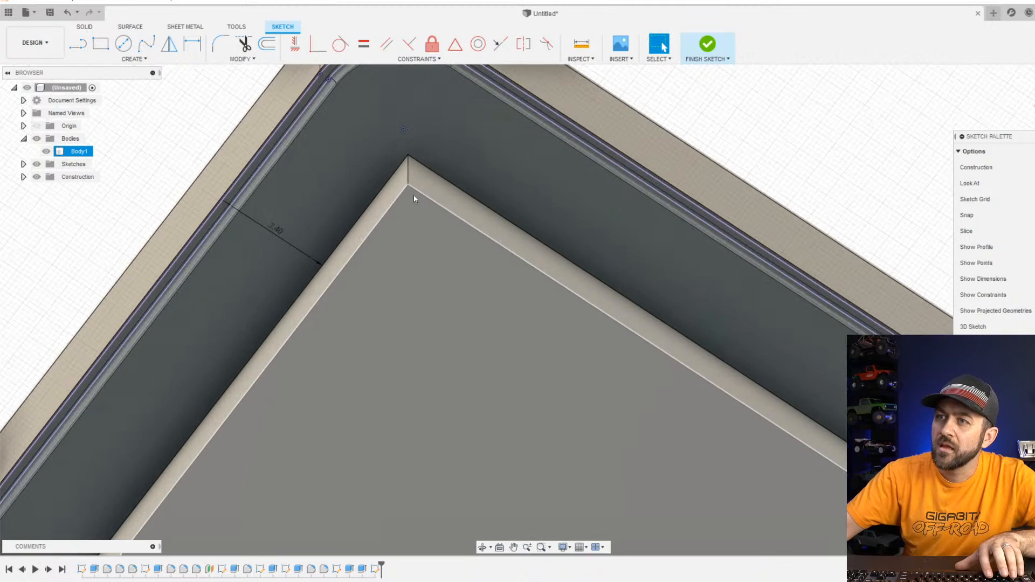
key("Escape")
scroll(354, 265, "down", 5)
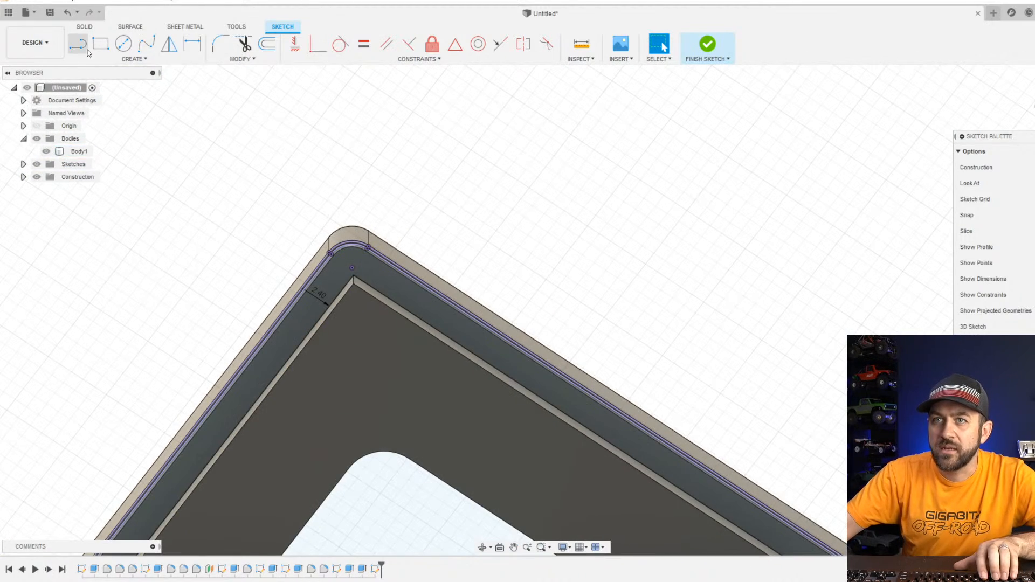
Extrude the three ledge profiles inside the offset outline 88 mm downward, forming the washing machine's cabinet below the top section.
left_click(712, 52)
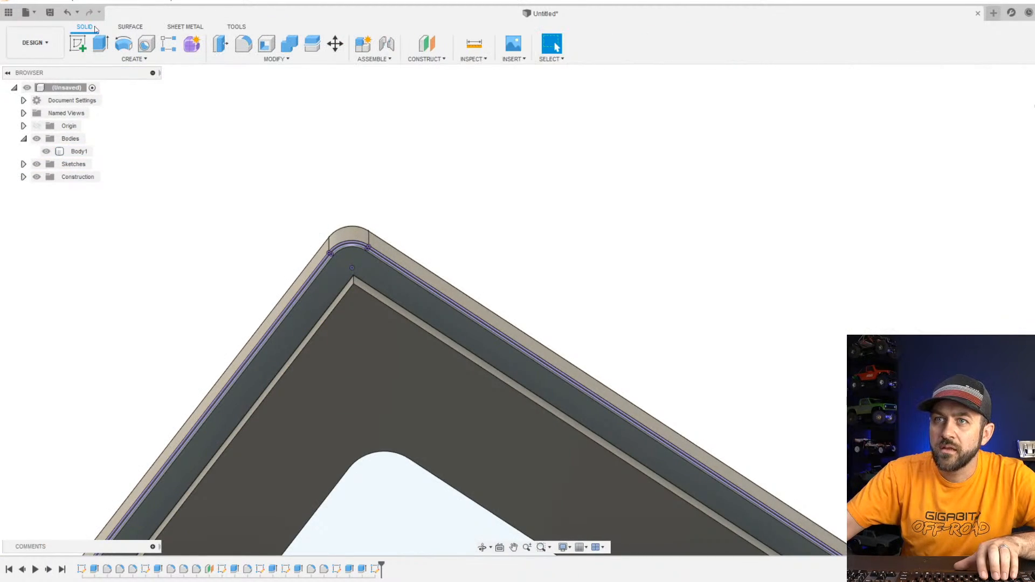
left_click(345, 246)
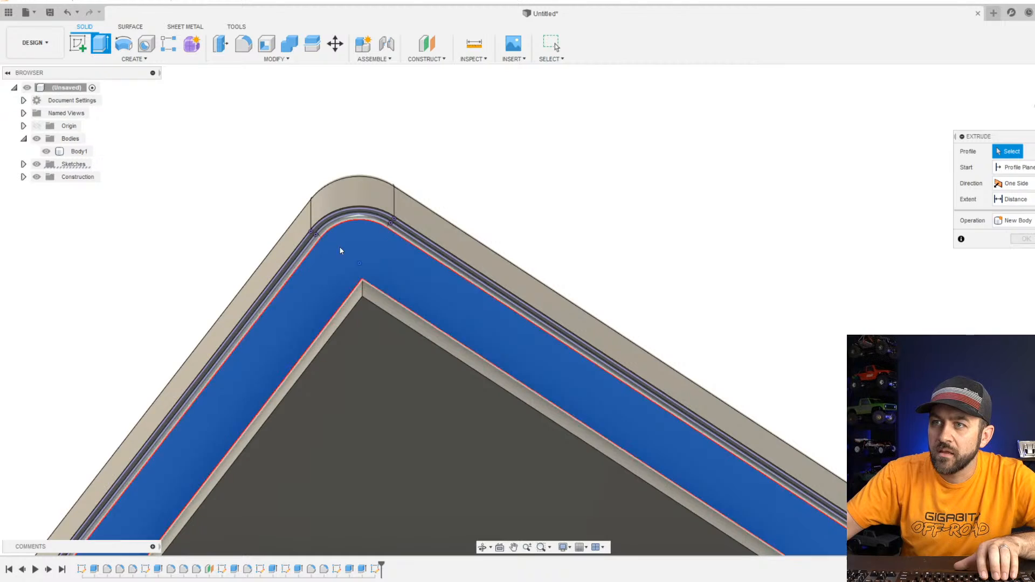
scroll(342, 248, "up", 5)
left_click(250, 287)
left_click(247, 288)
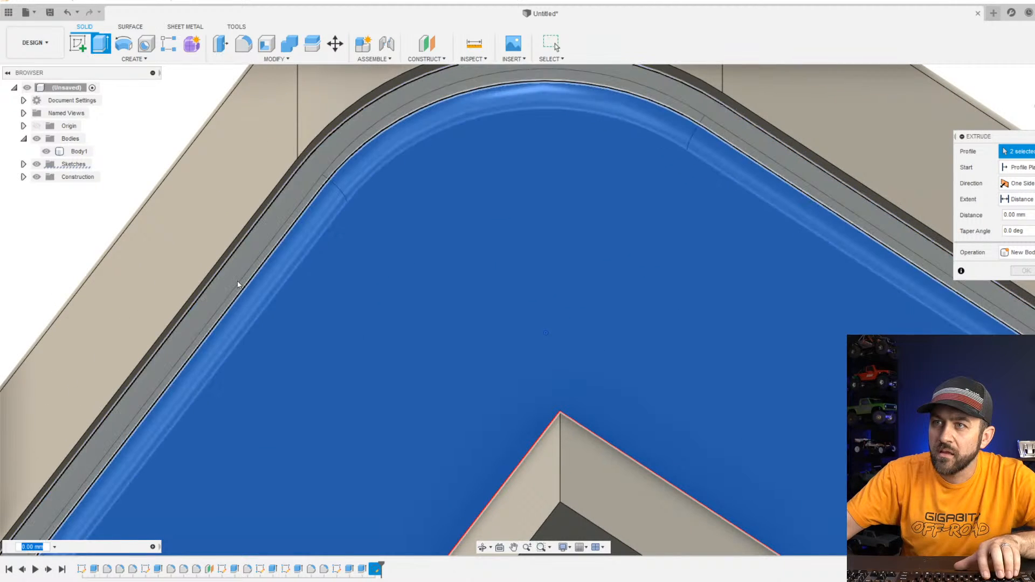
scroll(247, 291, "down", 5)
scroll(400, 364, "down", 3)
middle_click_drag(400, 364, 468, 309, "shift")
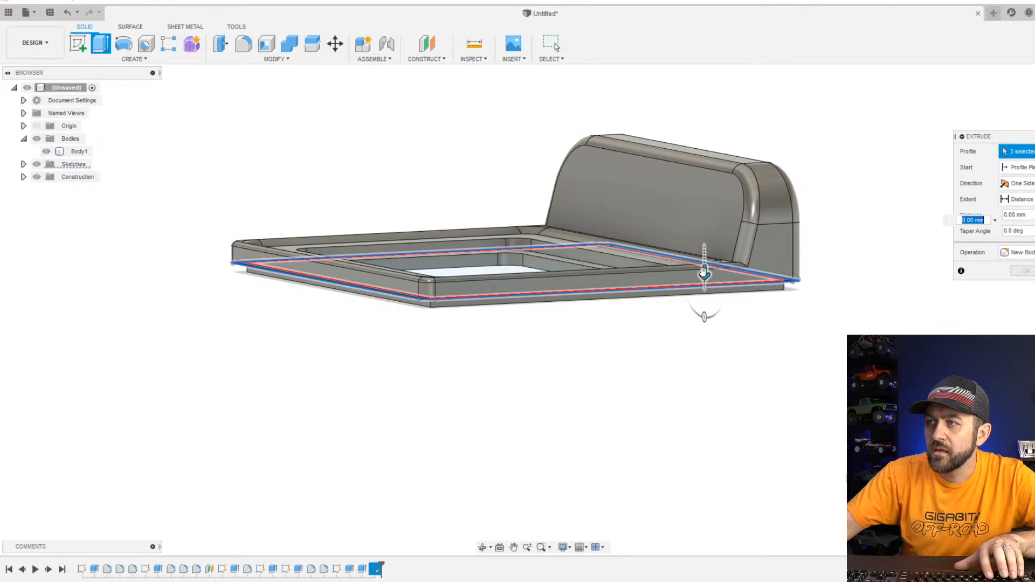
left_click_drag(704, 271, 634, 247)
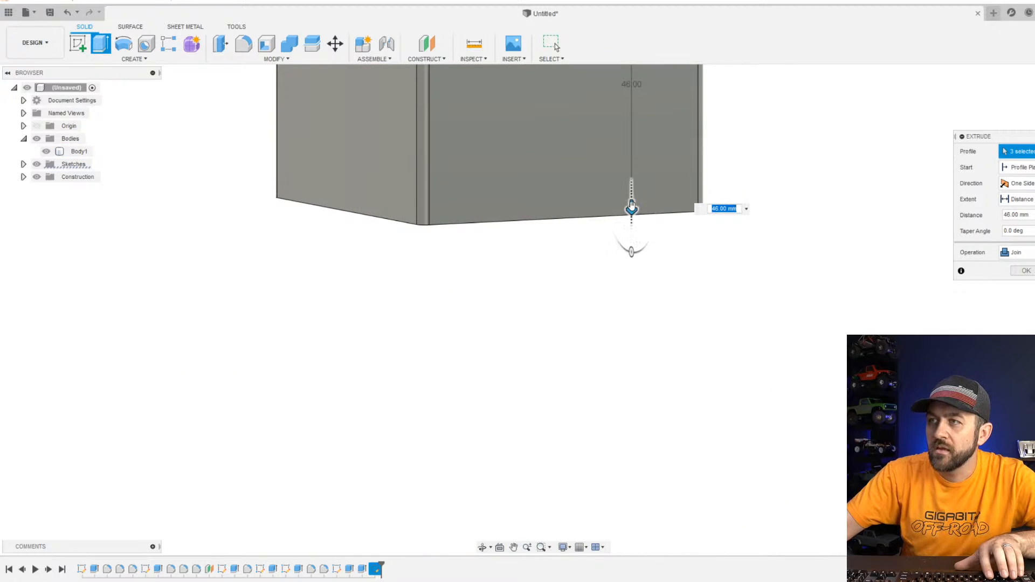
left_click_drag(632, 205, 622, 303)
scroll(623, 303, "down", 2)
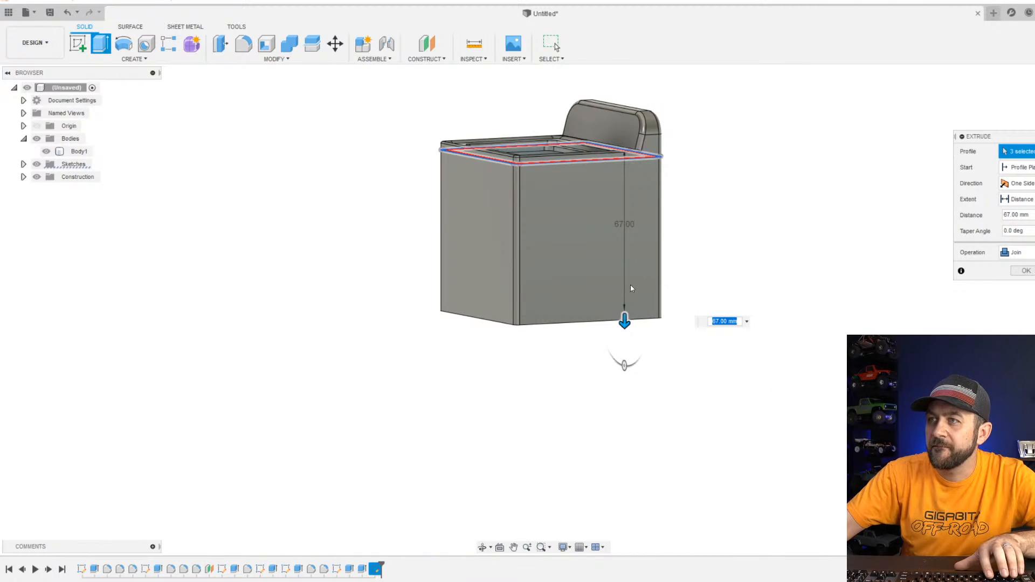
scroll(629, 294, "up", 2)
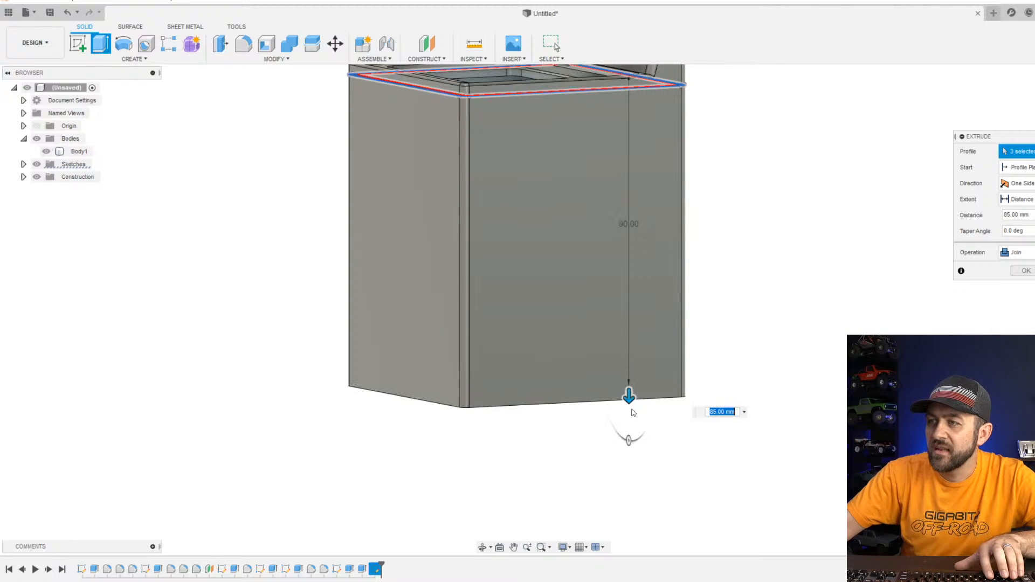
key("Return")
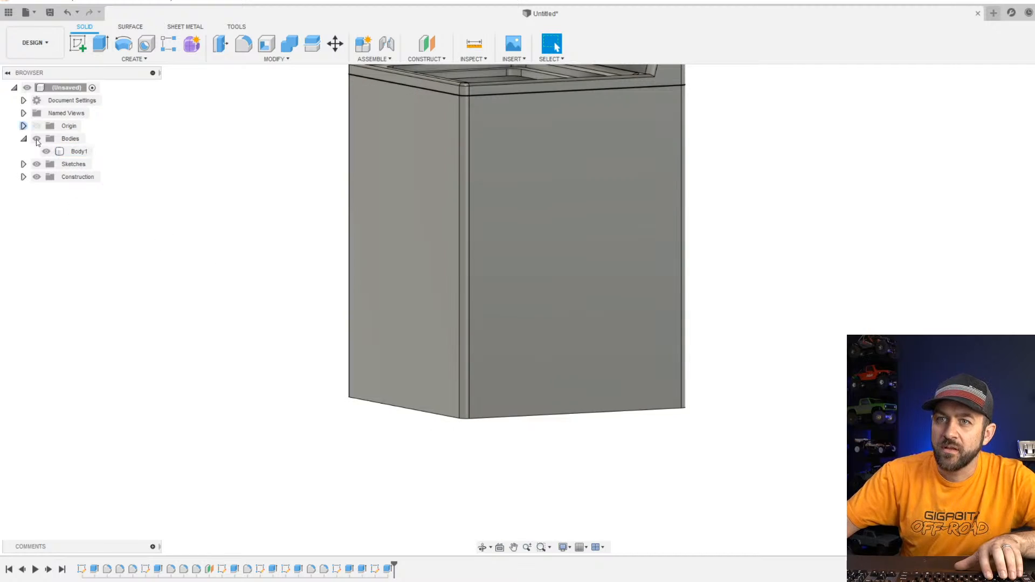
Edit the cabinet extrusion and change its operation to New Body.
right_click(386, 574)
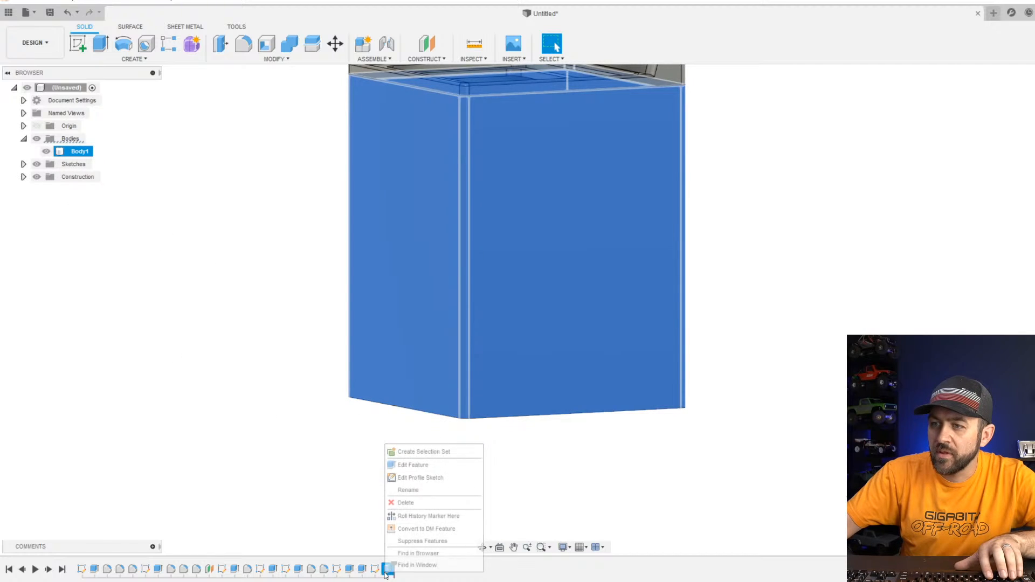
left_click(410, 464)
middle_click_drag(913, 152, 807, 233)
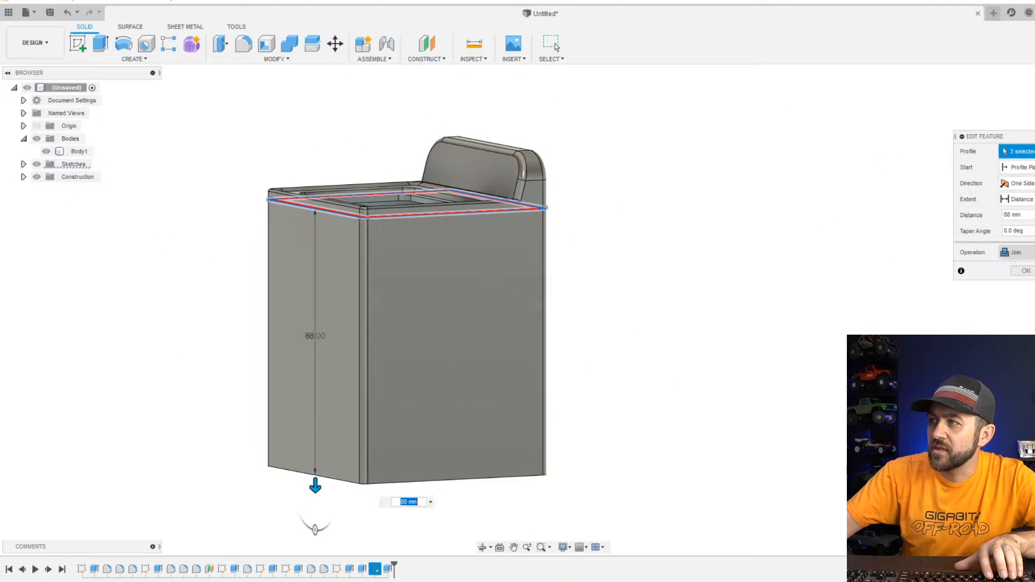
left_click_drag(1031, 142, 695, 166)
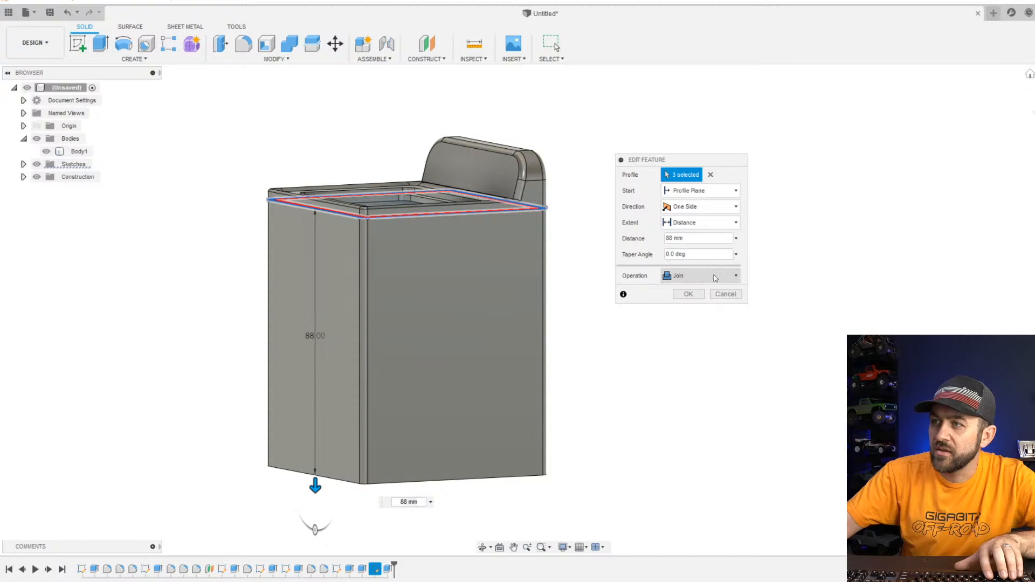
left_click(714, 276)
left_click(704, 329)
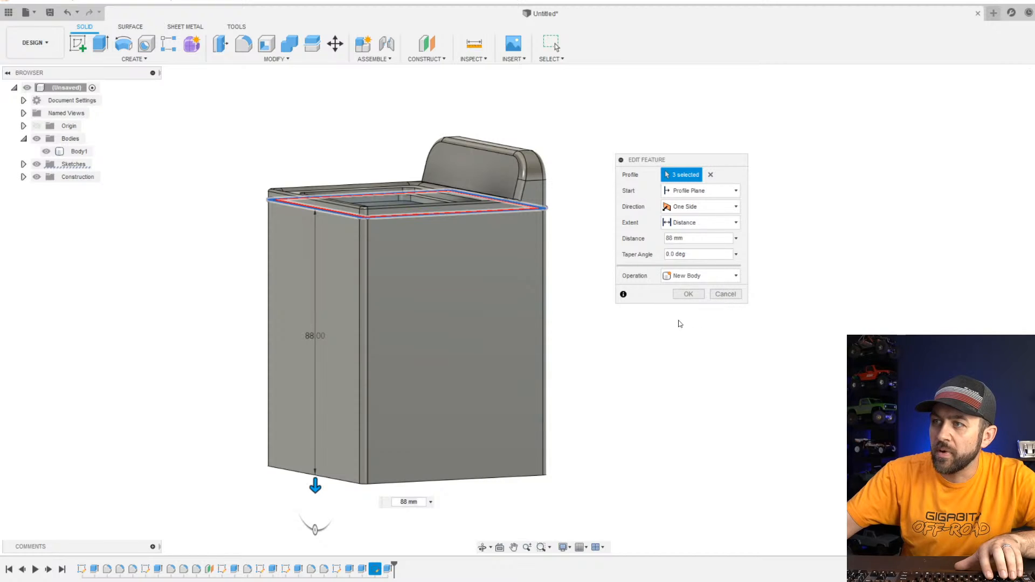
left_click(686, 294)
Hide the new cabinet body, Body3, to expose the raised step on the top section's underside.
scroll(381, 335, "down", 3)
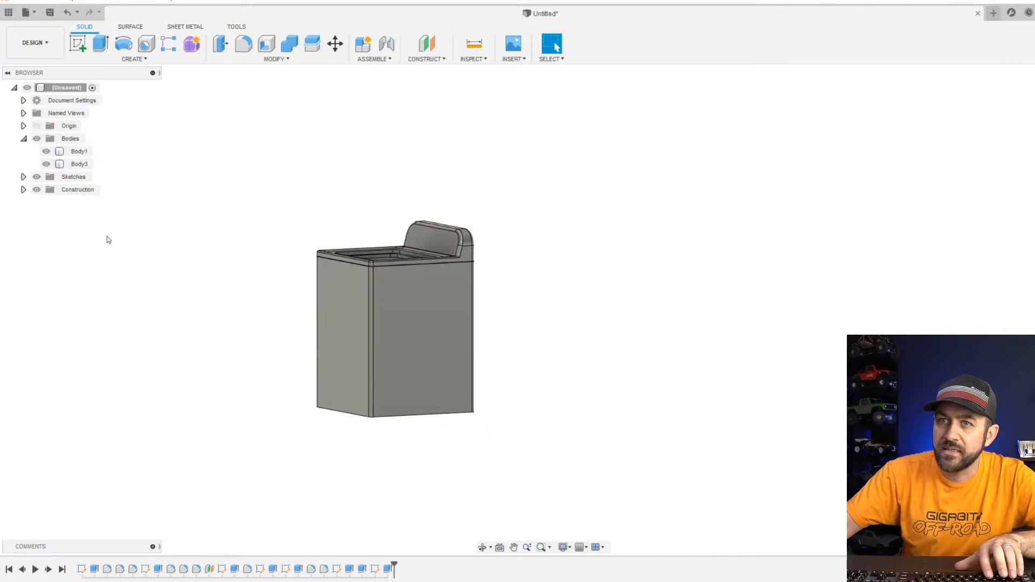
left_click(46, 163)
scroll(455, 279, "up", 5)
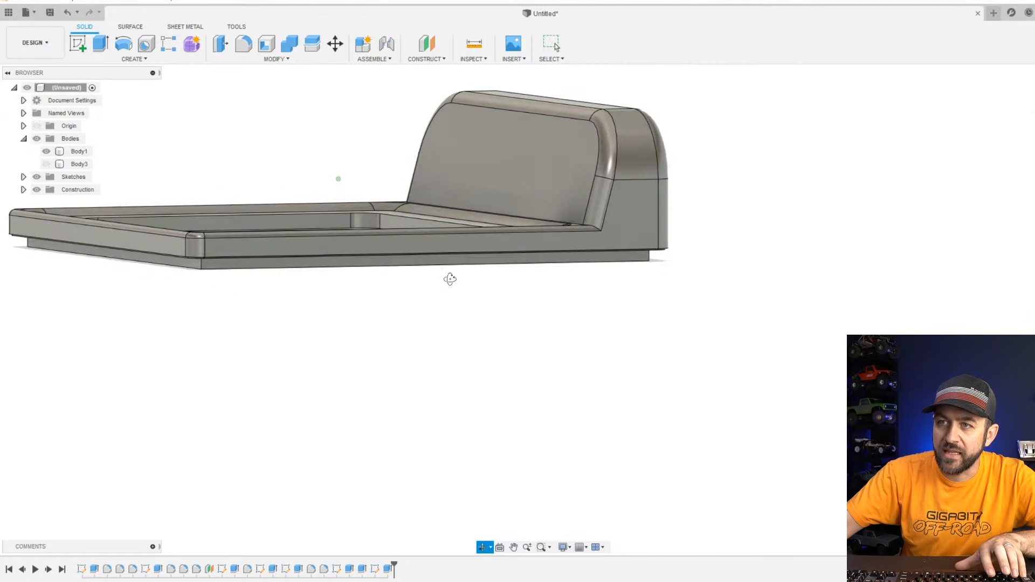
middle_click_drag(451, 279, 511, 262, "shift")
scroll(345, 219, "up", 4)
middle_click_drag(347, 219, 368, 201, "shift")
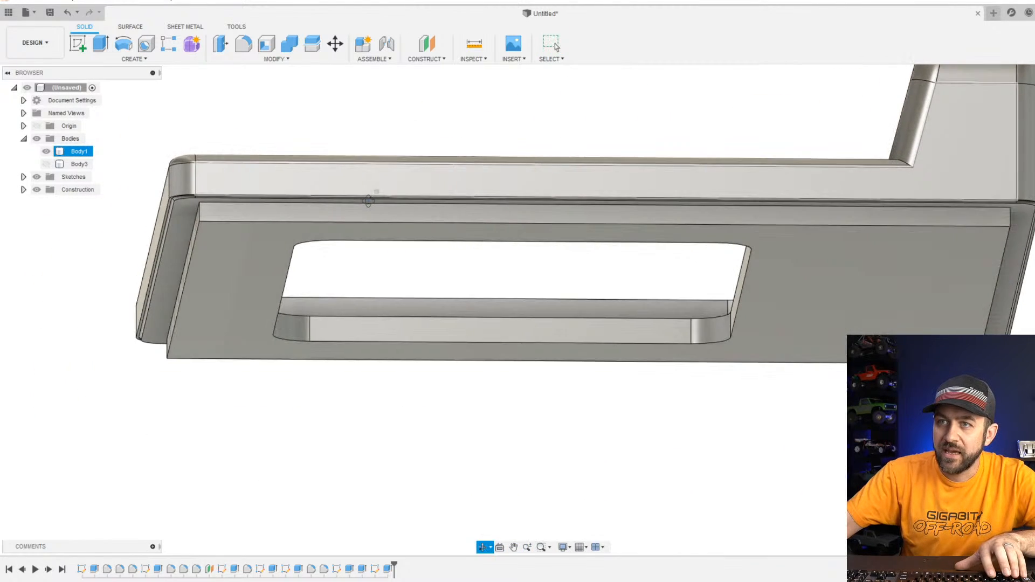
key("Escape")
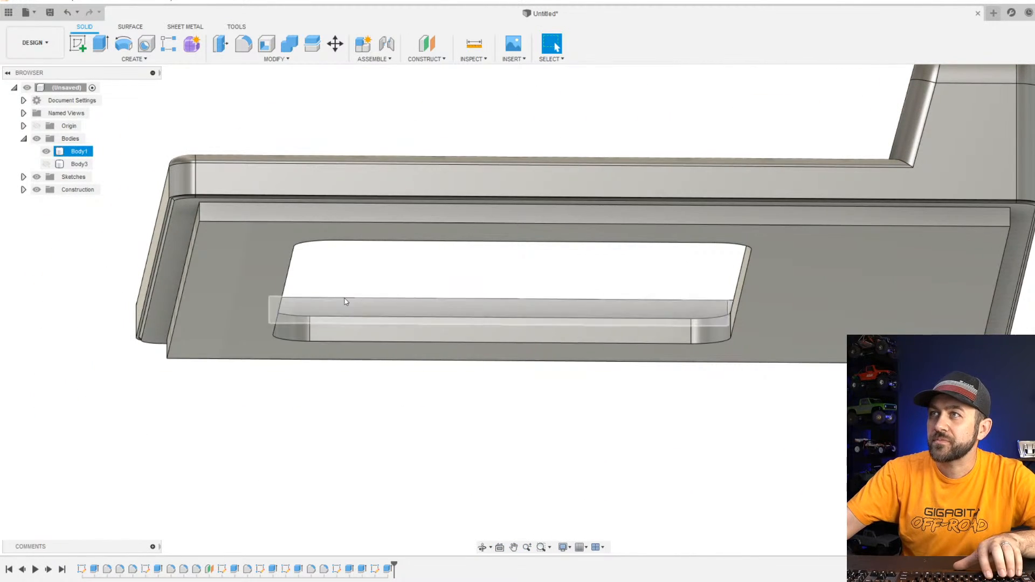
middle_click_drag(346, 301, 414, 365, "shift")
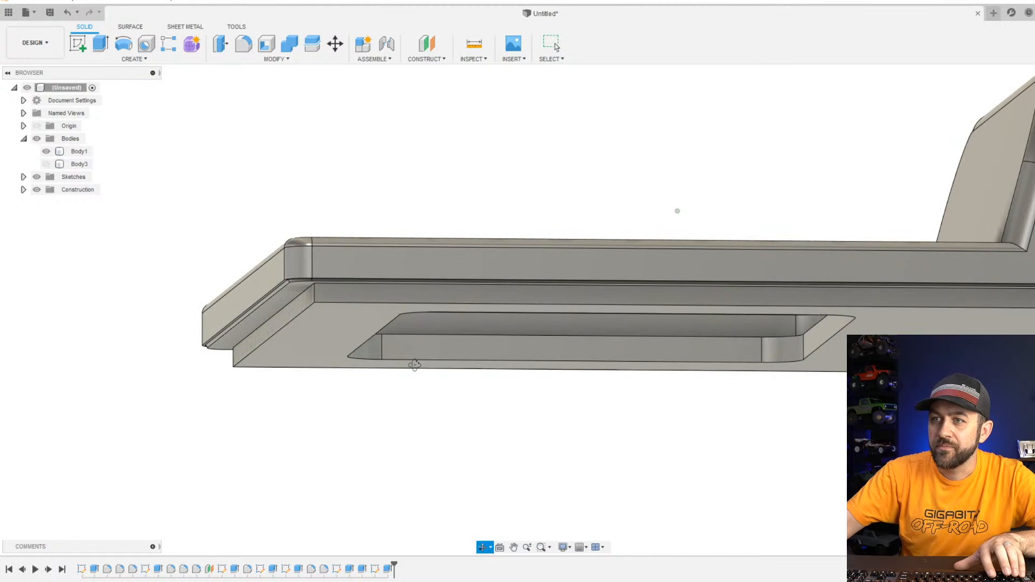
scroll(340, 297, "up", 4)
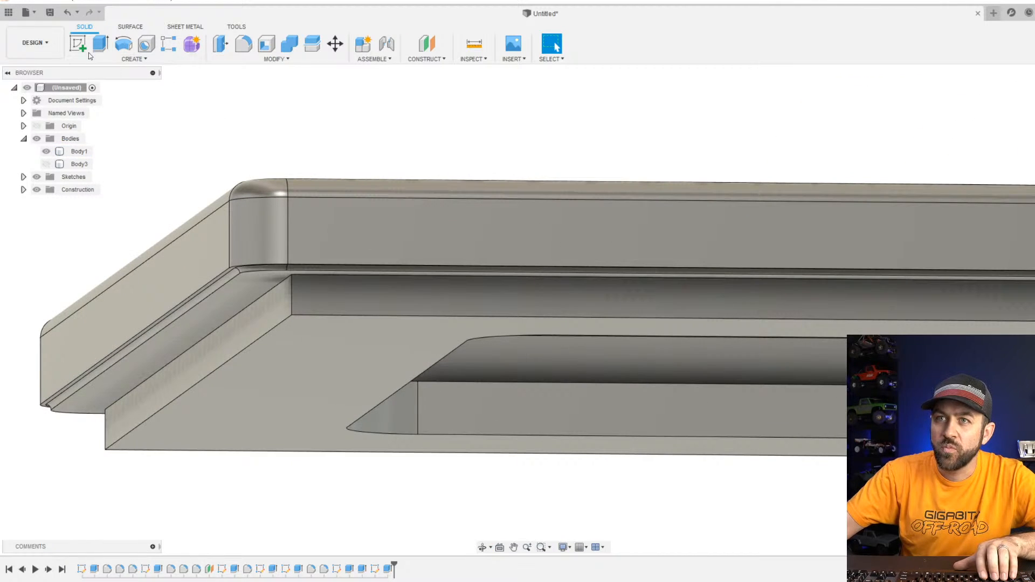
Start a sketch on the raised step's bottom face and project that face's outline into it.
left_click(79, 151)
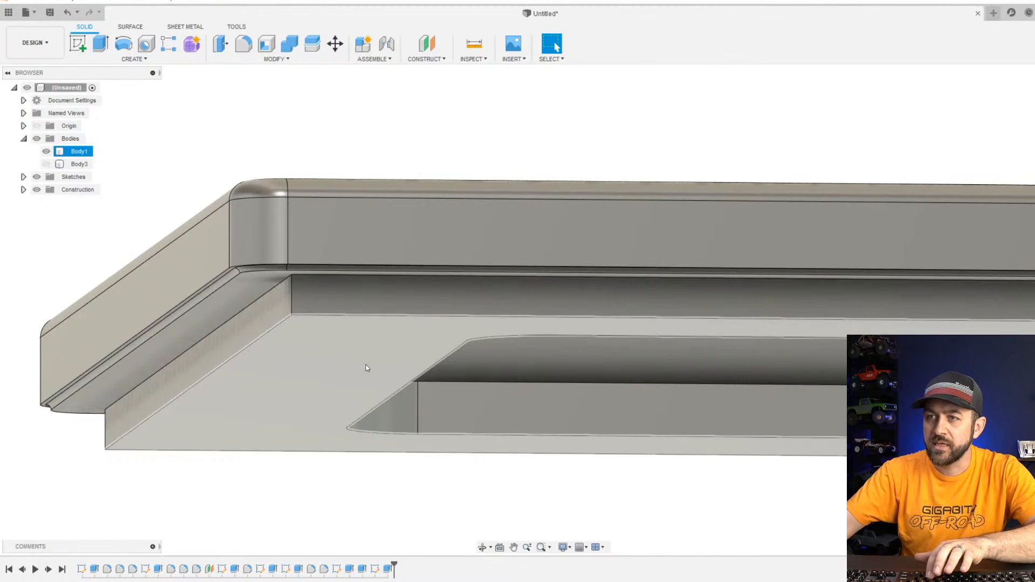
left_click(303, 368)
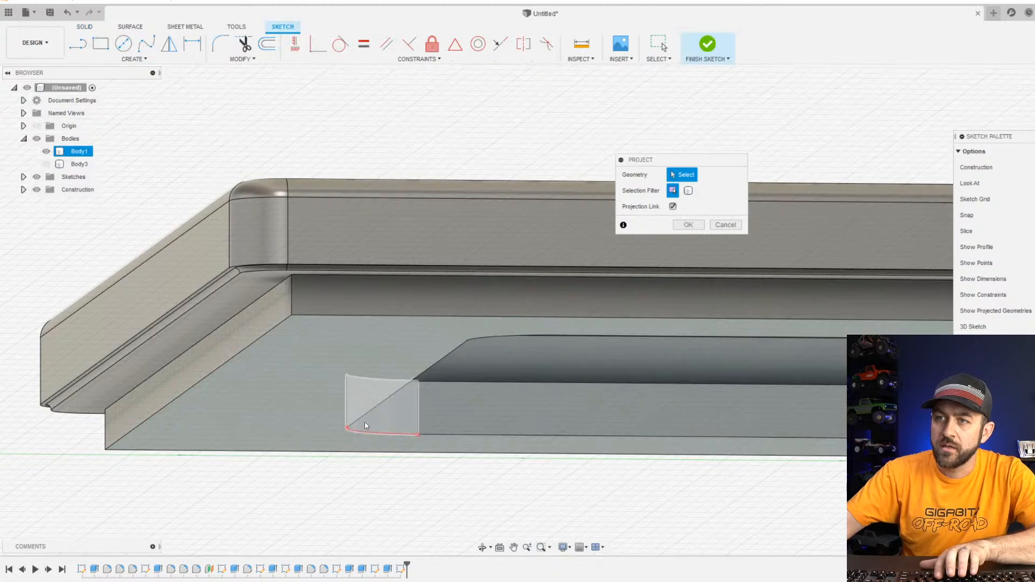
scroll(430, 415, "down", 3)
mouse_move(431, 414)
middle_mouse_down()
mouse_move(378, 333)
mouse_move(355, 345)
mouse_move(312, 454)
middle_mouse_up()
left_click(370, 213)
middle_click_drag(371, 214, 289, 333)
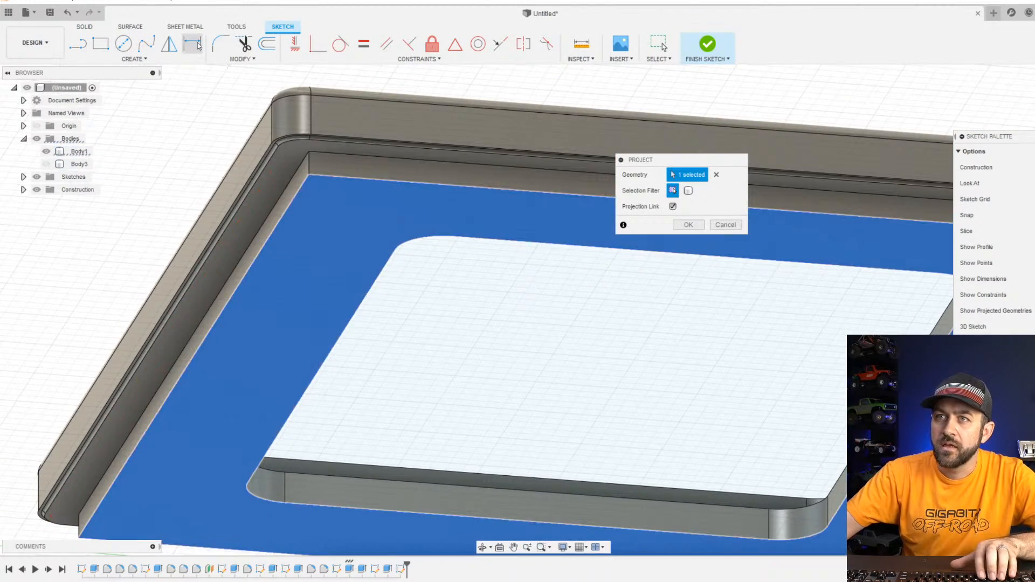
Offset the projected outer outline of the raised step by -0.25 mm, toward the inside of the face.
left_click(261, 53)
left_click(299, 189)
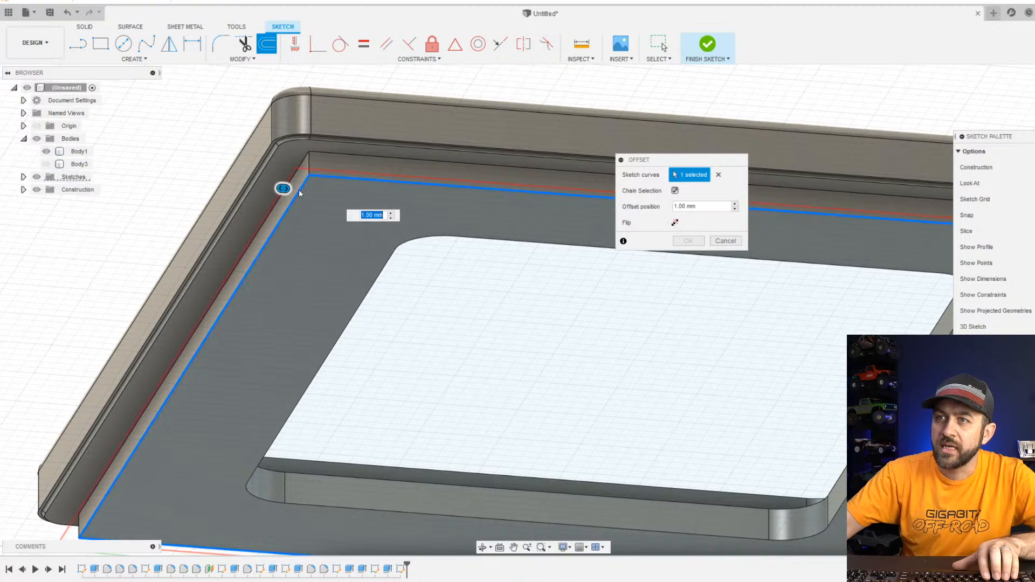
type("-.25")
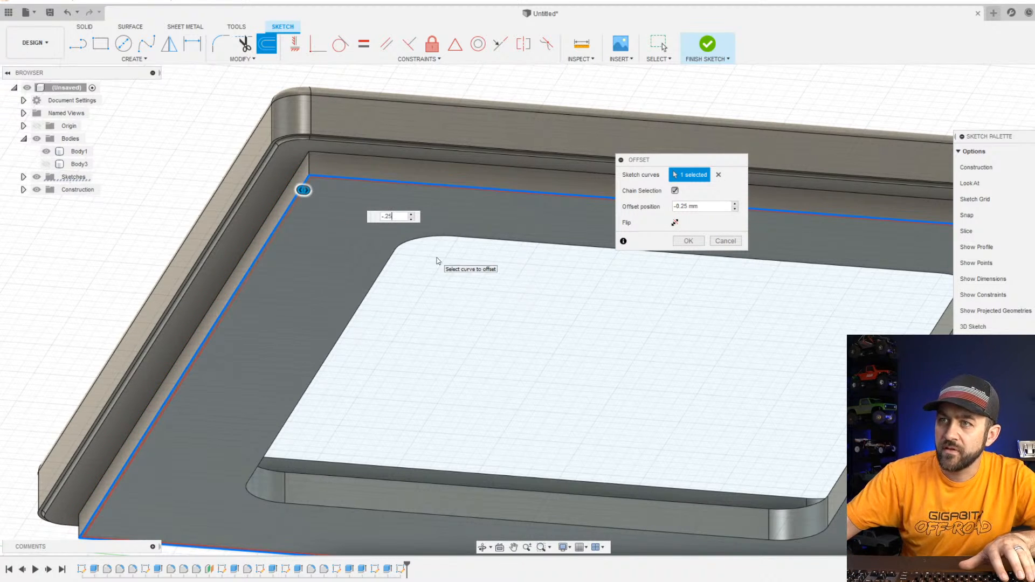
scroll(309, 190, "up", 5)
scroll(346, 213, "down", 2)
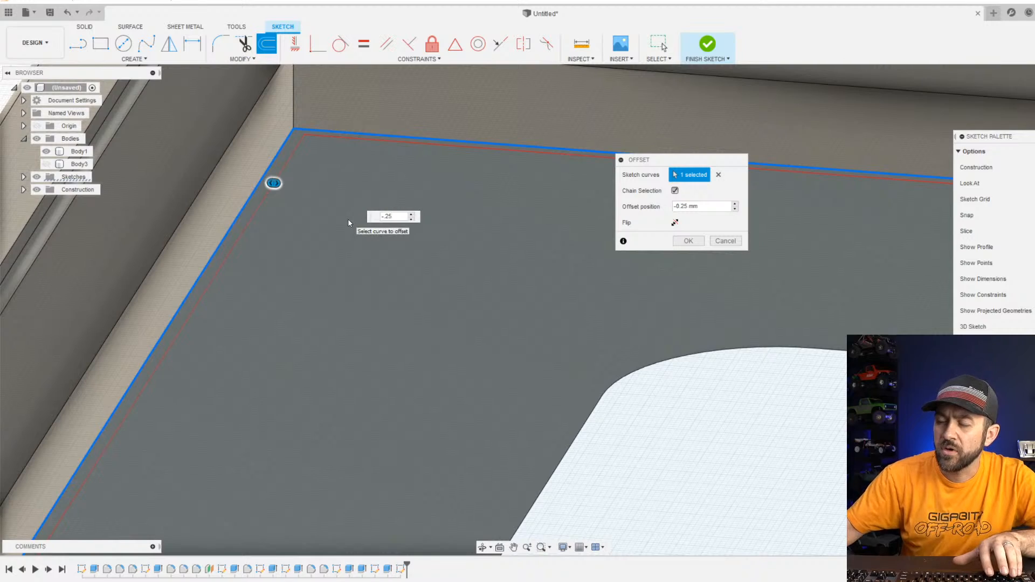
key("Return")
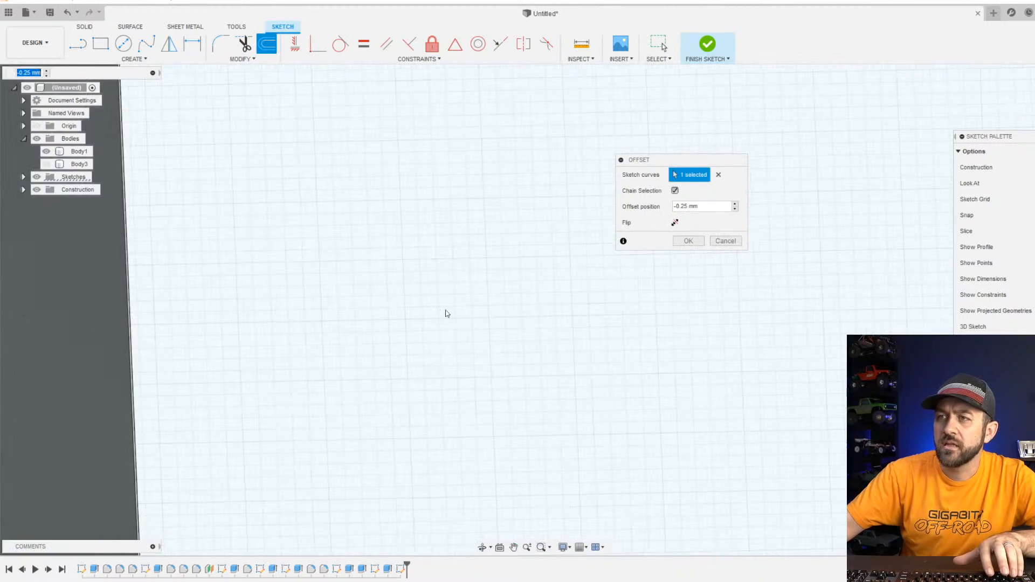
key("Return")
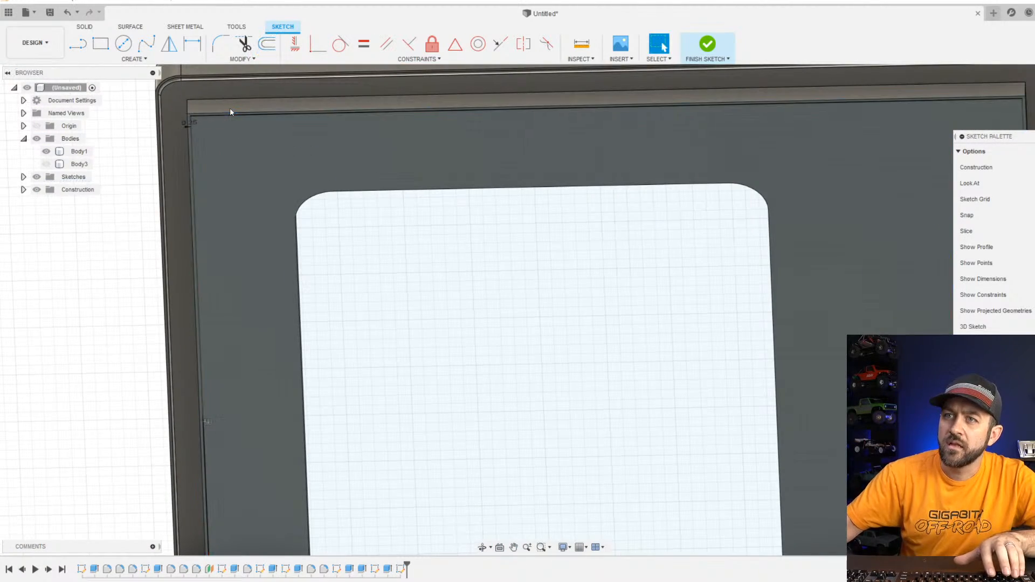
Cut the thin perimeter strip outside the offset outline by -1.52 mm, trimming the raised step's sides up to the ledge.
scroll(230, 108, "up", 5)
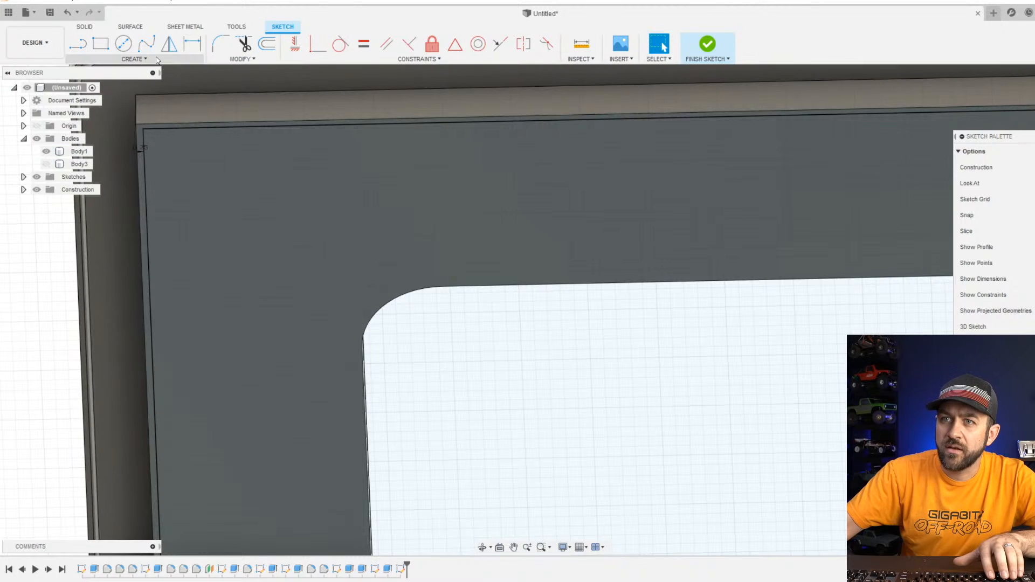
left_click(706, 44)
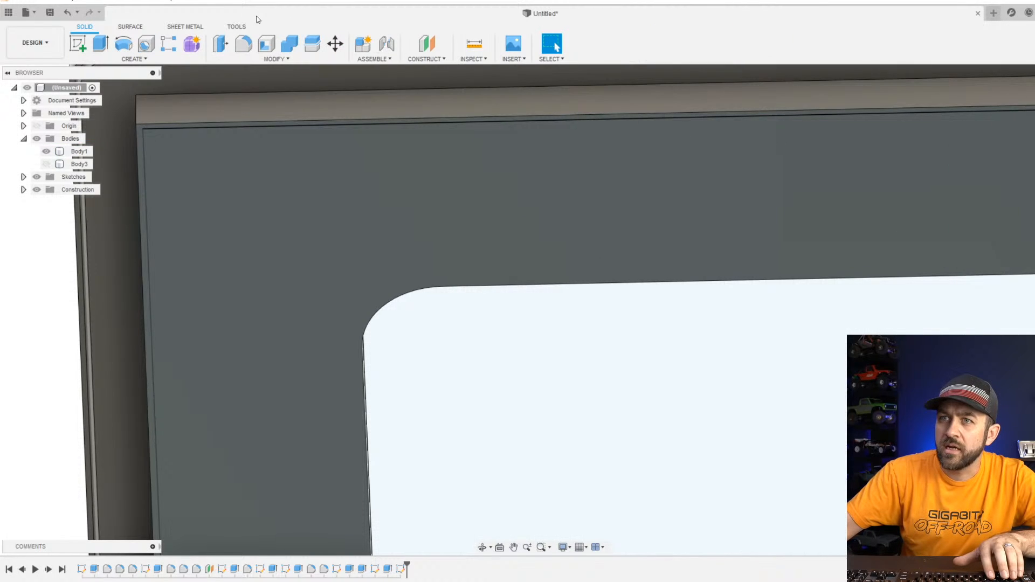
left_click(101, 43)
left_click(128, 133)
scroll(213, 209, "down", 4)
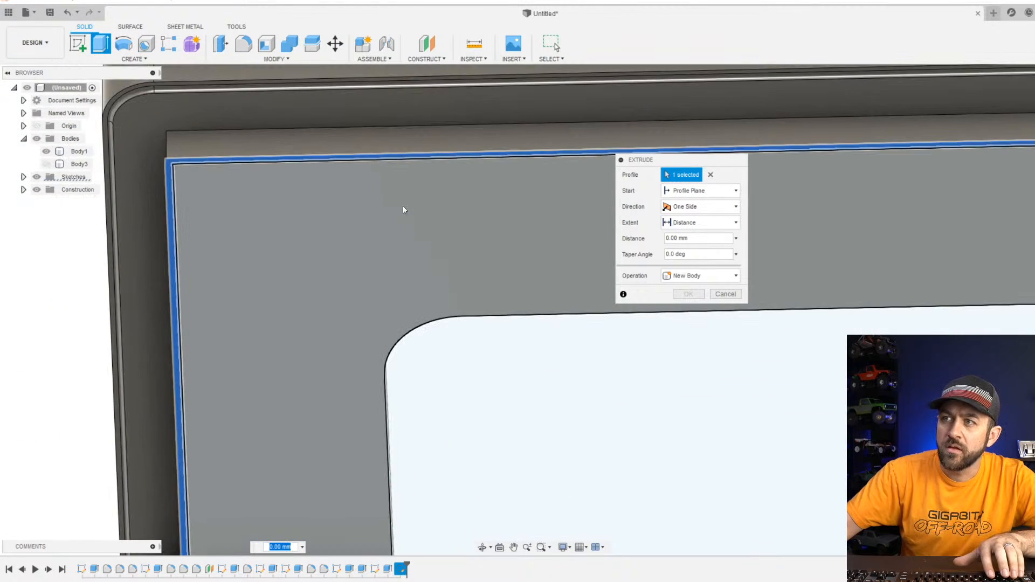
middle_click_drag(403, 210, 396, 302, "shift")
scroll(377, 307, "down", 3)
left_click_drag(262, 353, 276, 232)
scroll(287, 222, "down", 3)
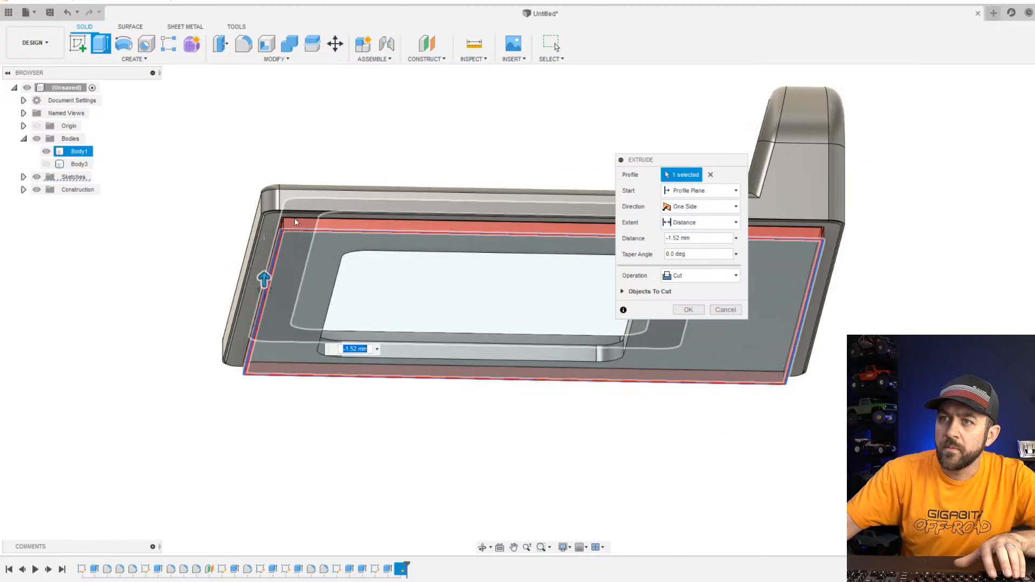
scroll(283, 223, "up", 6)
middle_click_drag(265, 242, 269, 258, "shift")
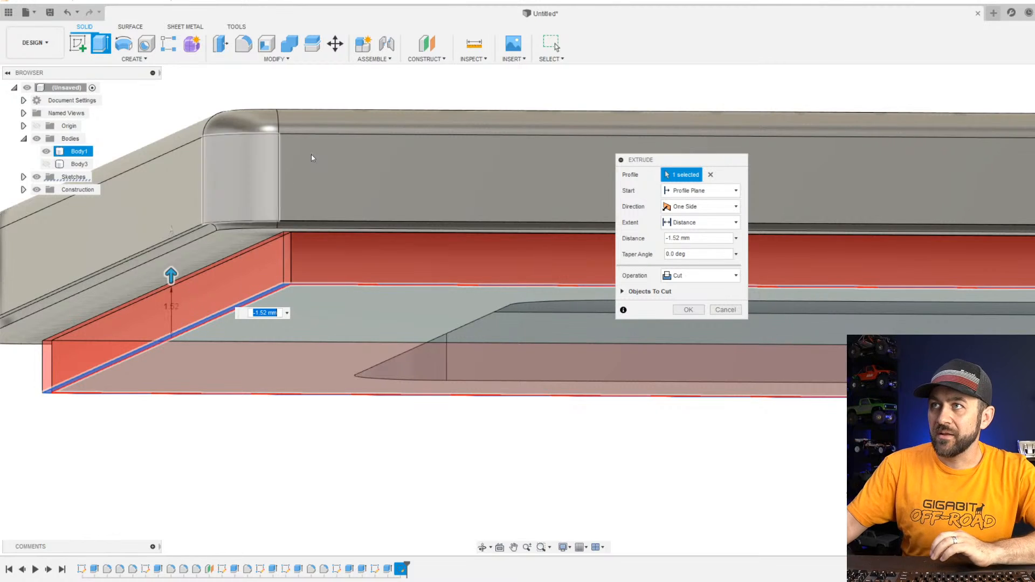
left_click(693, 314)
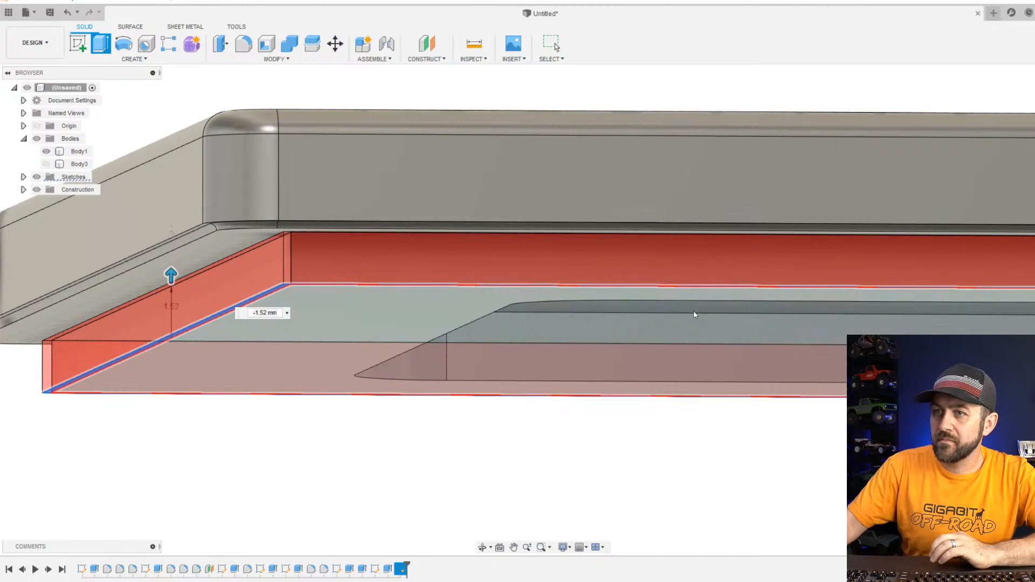
scroll(382, 308, "down", 5)
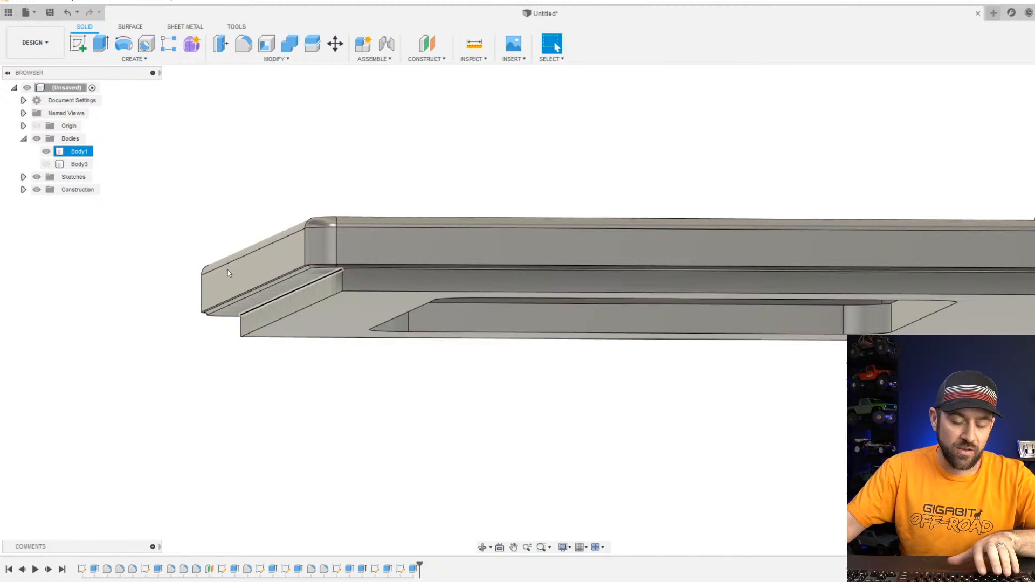
Make the hidden Body3 visible alongside Body1.
left_click(76, 164)
left_click(46, 164)
middle_click_drag(387, 309, 435, 557, "shift")
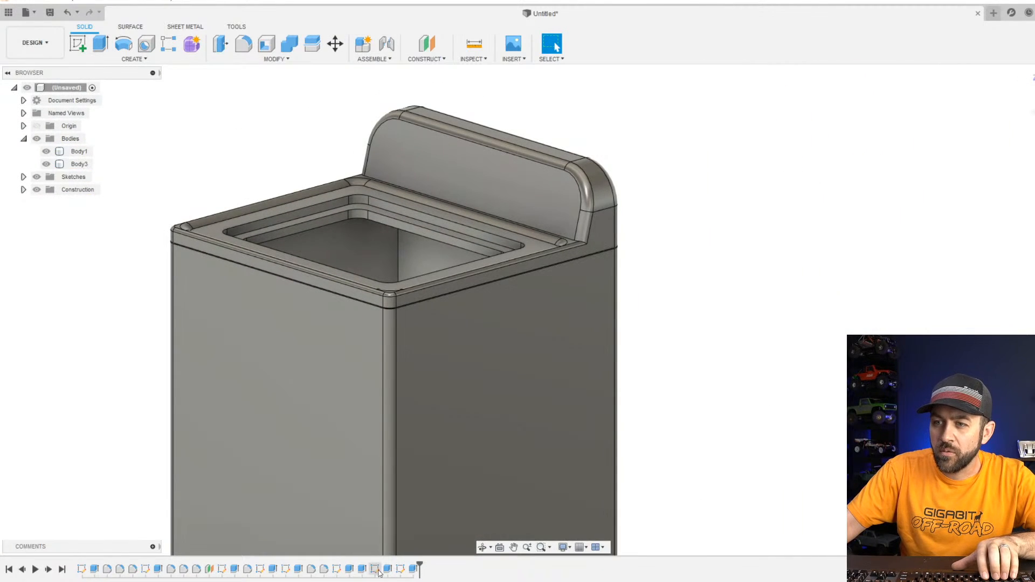
right_click(366, 570)
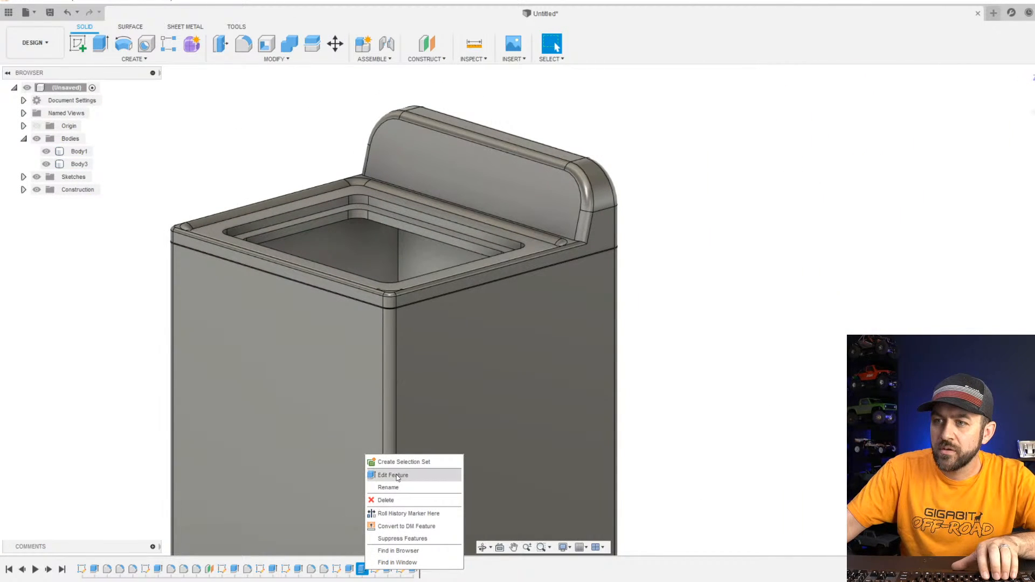
left_click(443, 474)
scroll(601, 238, "up", 3)
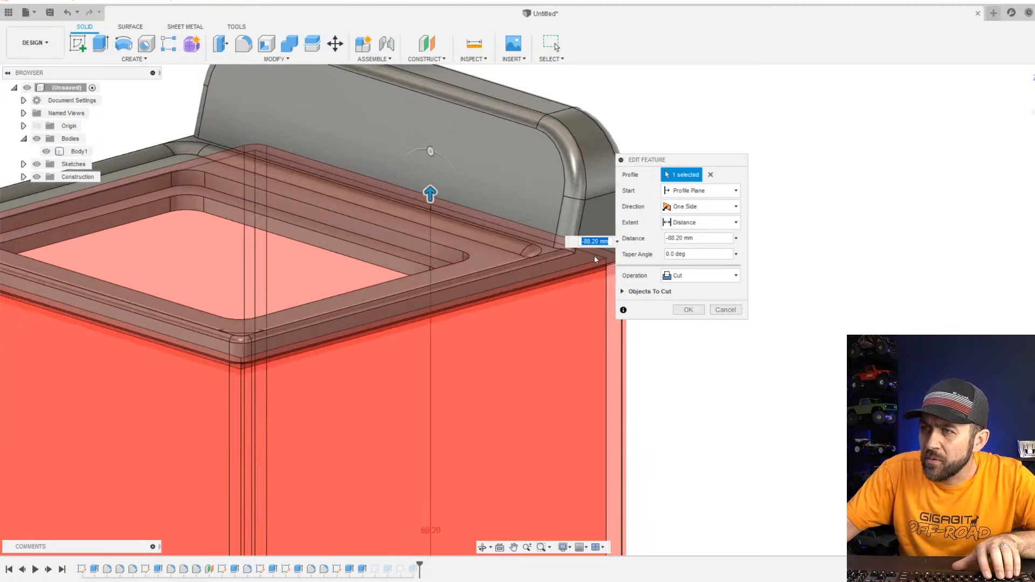
left_click(725, 310)
Highlight the most recent extrusion in the history and examine where the washer's top meets the box.
scroll(669, 342, "down", 2)
scroll(486, 515, "down", 2)
left_click(416, 570)
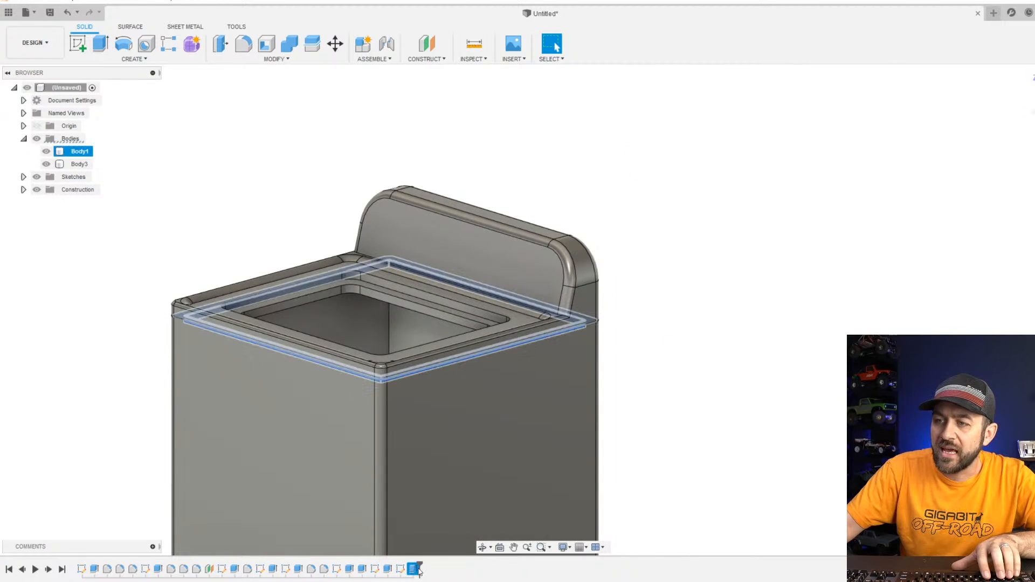
scroll(415, 410, "down", 2)
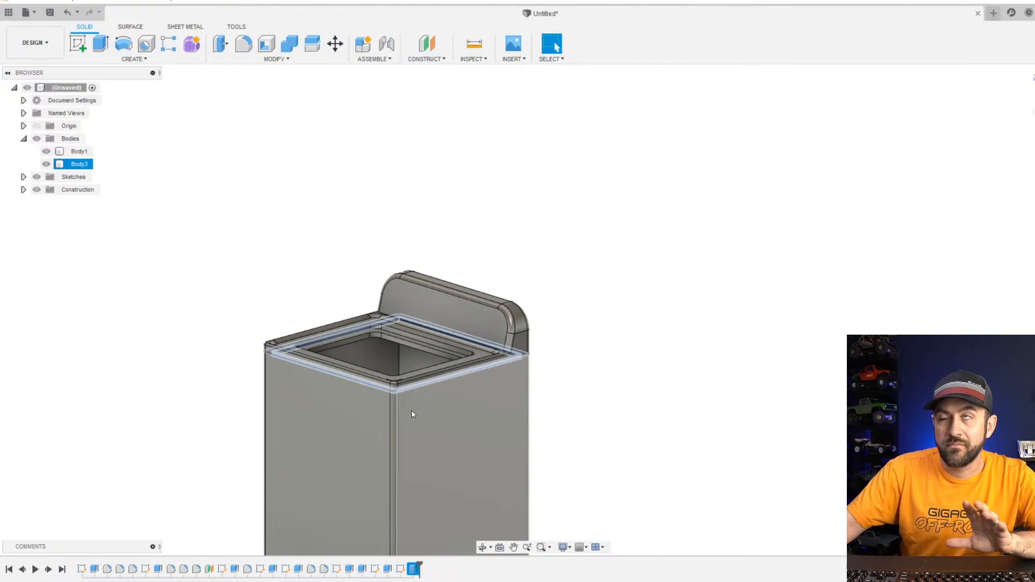
left_click(380, 373)
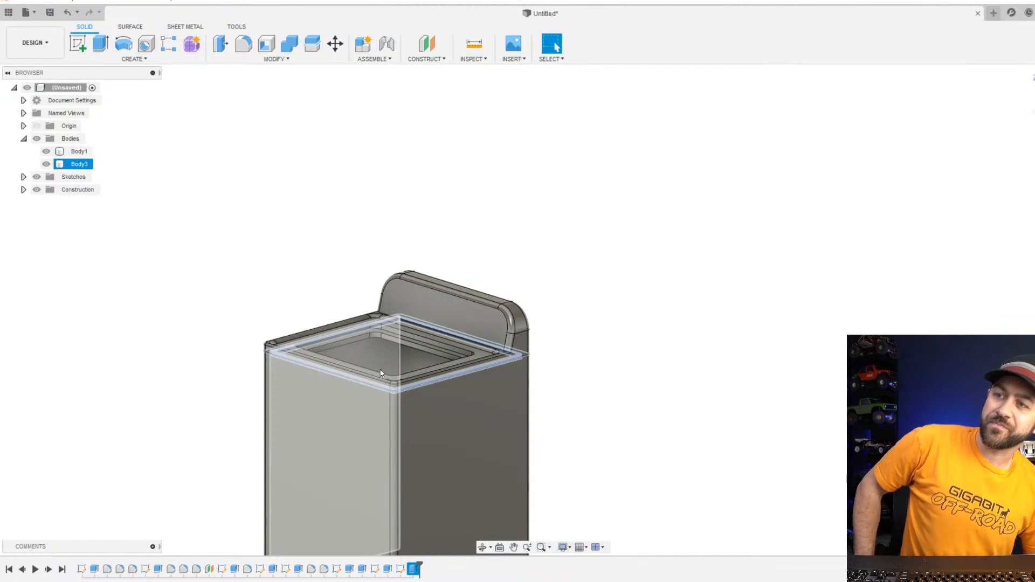
scroll(496, 310, "down", 2)
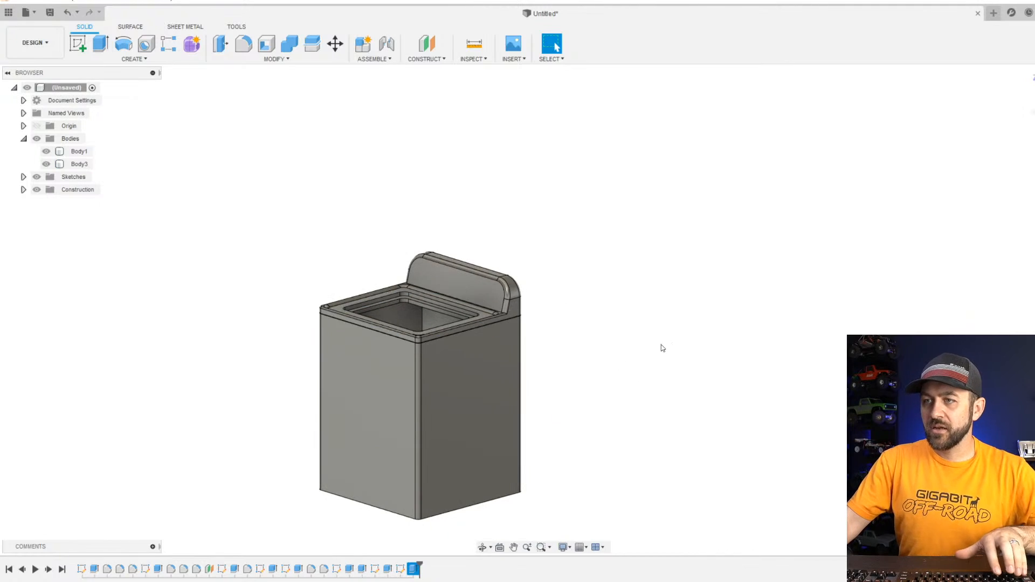
scroll(385, 500, "down", 2)
Hide Body1 to expose the open box and view its hollow interior.
middle_click_drag(396, 497, 426, 482, "shift")
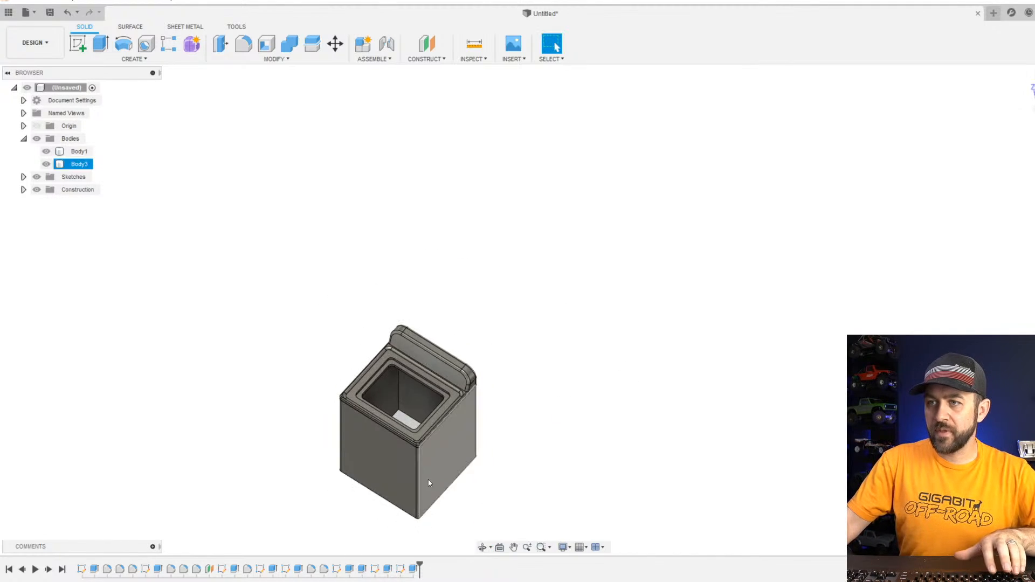
scroll(329, 372, "up", 4)
left_click(46, 151)
scroll(626, 376, "down", 2)
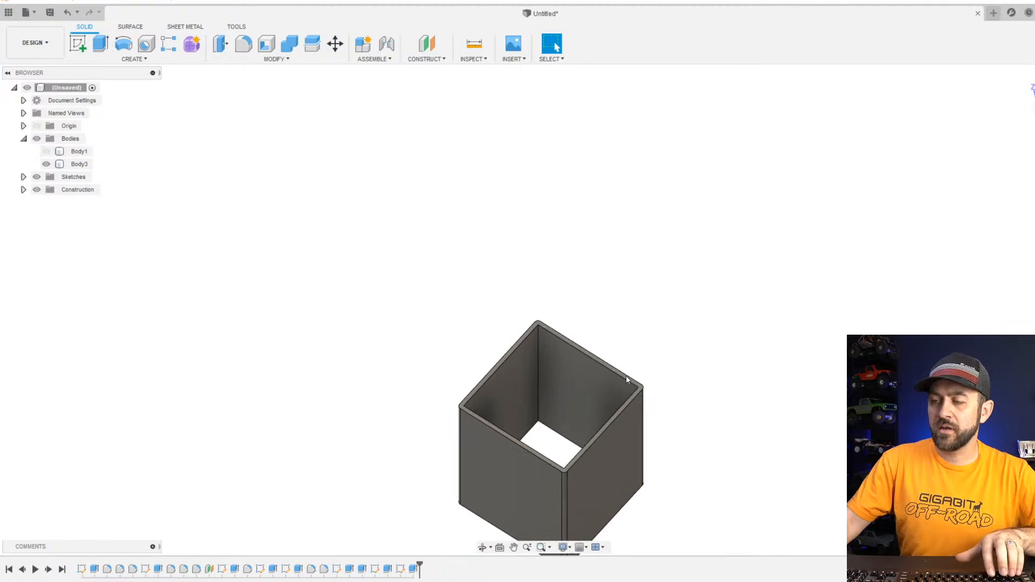
middle_click_drag(626, 375, 553, 442, "shift")
scroll(553, 442, "up", 3)
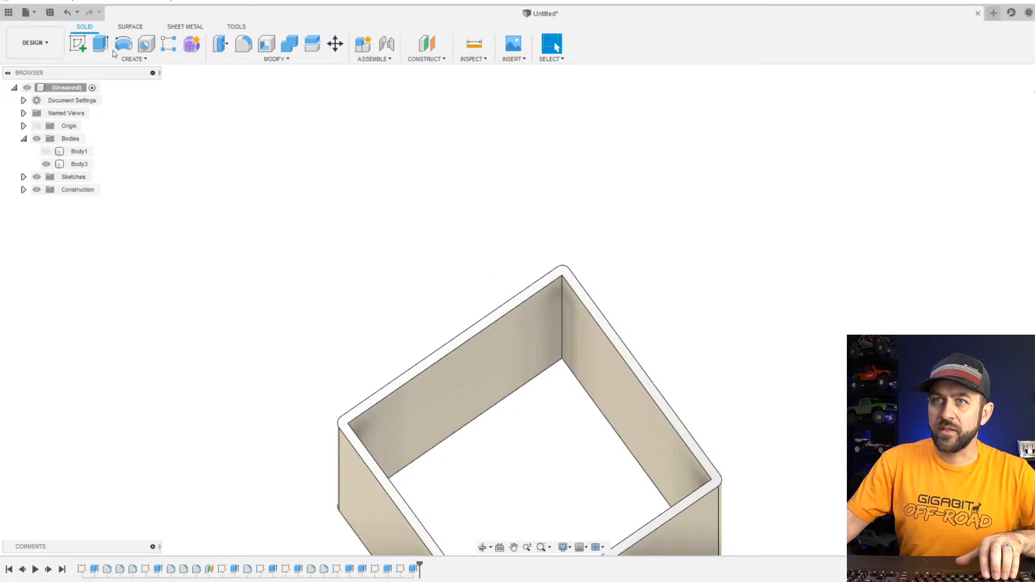
Create a sketch on the box's bottom rim face, project that face's outlines into it and finish the sketch.
left_click(77, 44)
scroll(626, 306, "up", 3)
left_click(496, 235)
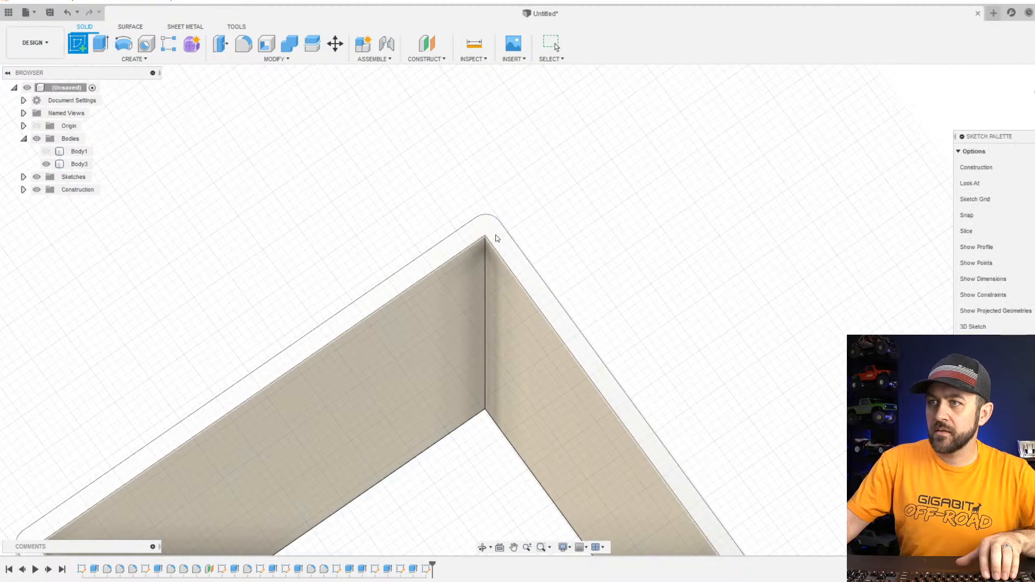
key("p")
left_click(497, 225)
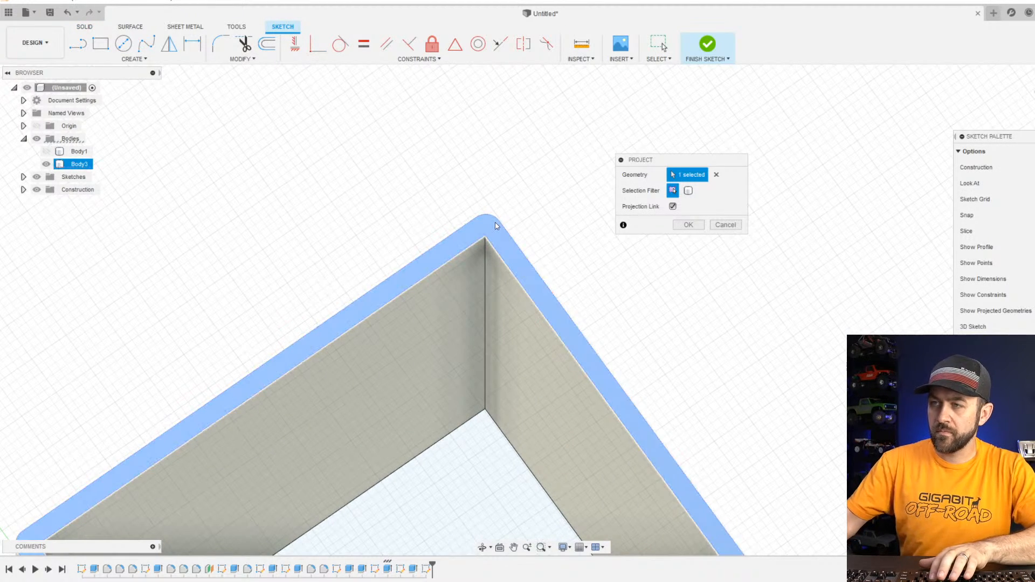
key("Return")
left_click(708, 44)
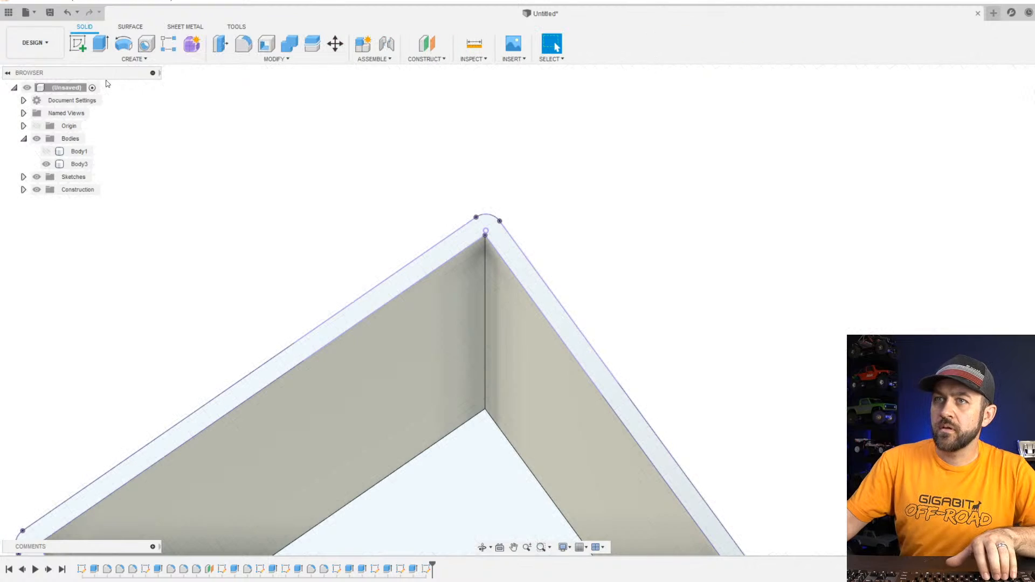
Extrude the inner square profile by -2.5 mm with the Join operation to close the bottom of the box.
left_click(101, 44)
left_click(421, 316)
scroll(456, 317, "down", 5)
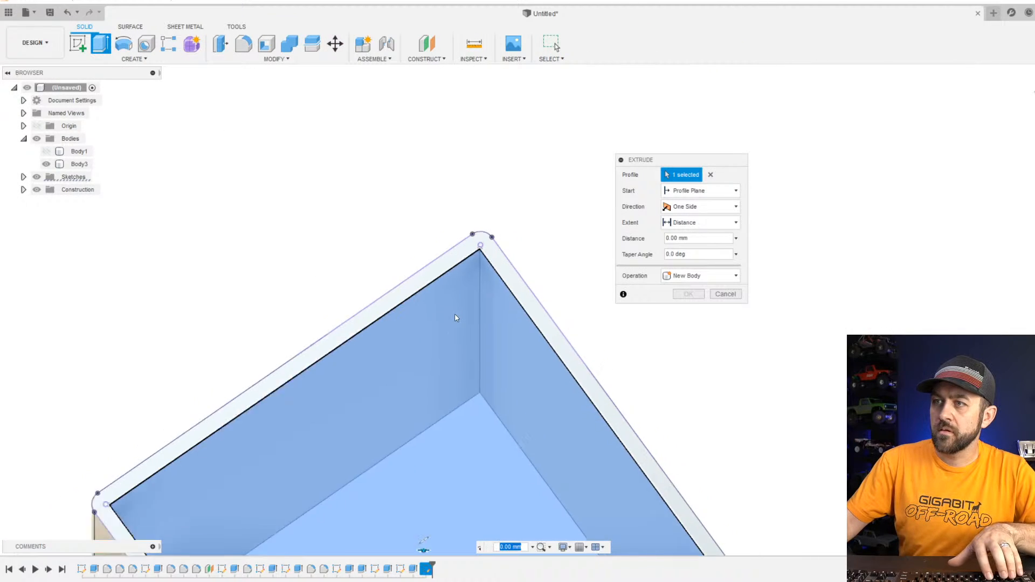
middle_click_drag(488, 263, 529, 517, "shift")
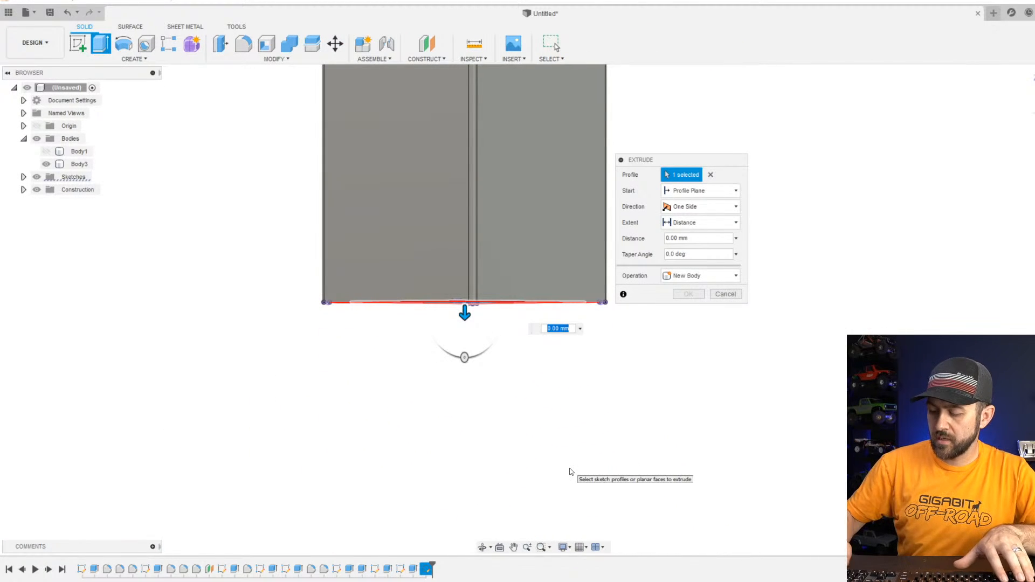
type("-2.5")
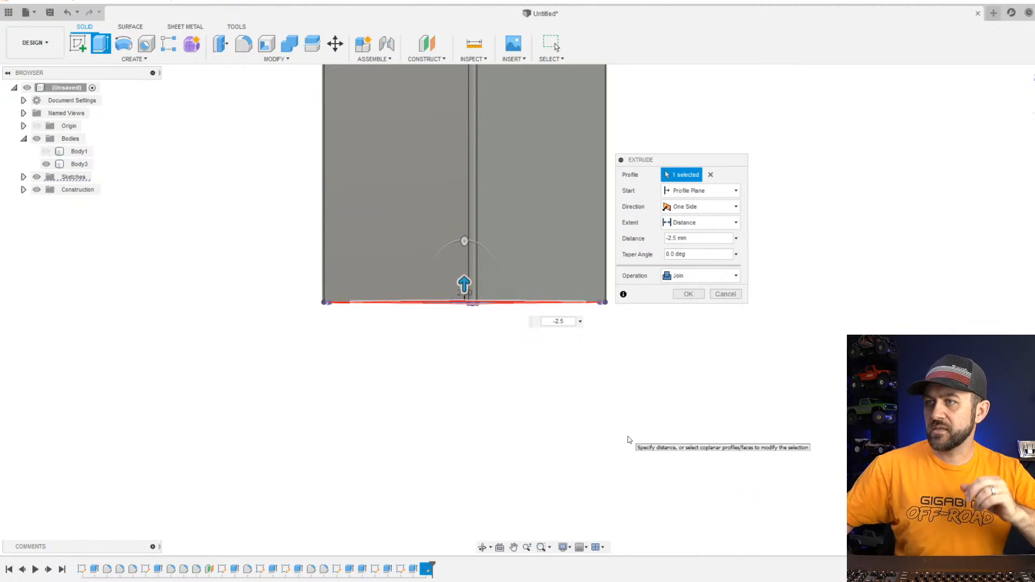
key("Return")
middle_click_drag(629, 437, 506, 449, "shift")
scroll(456, 247, "up", 3)
middle_click_drag(455, 247, 437, 277, "shift")
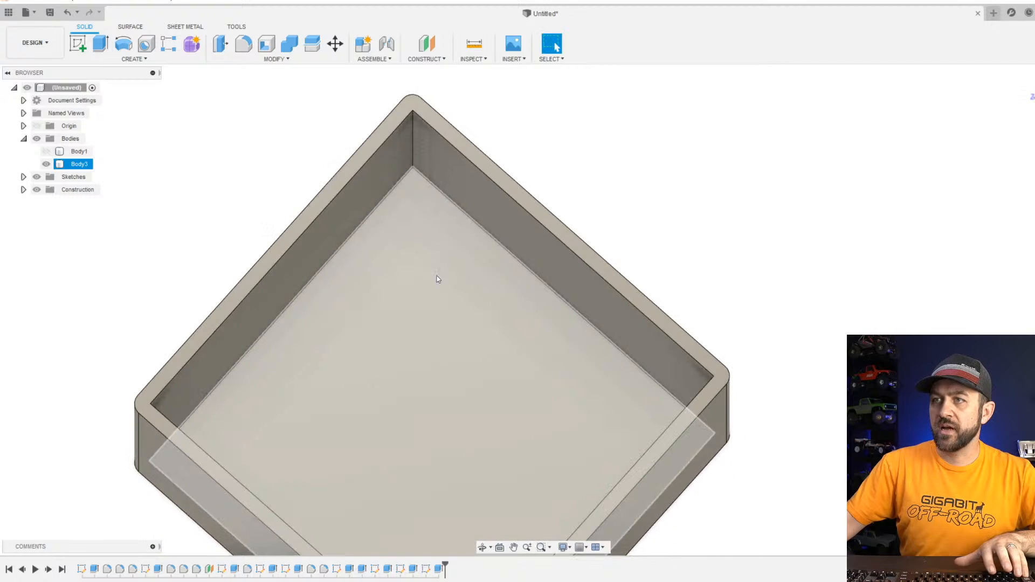
scroll(455, 372, "down", 3)
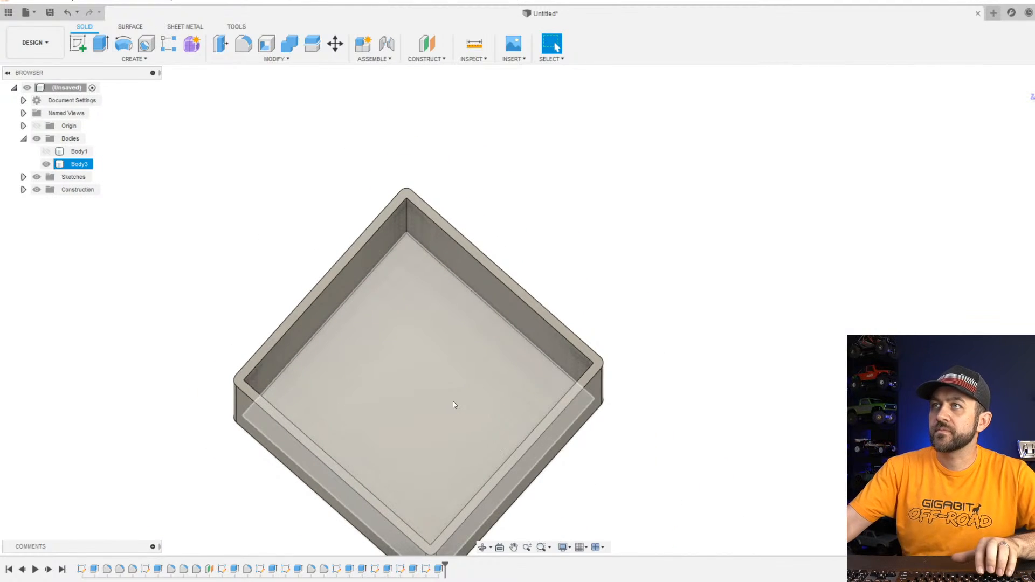
middle_click_drag(453, 402, 481, 387, "shift")
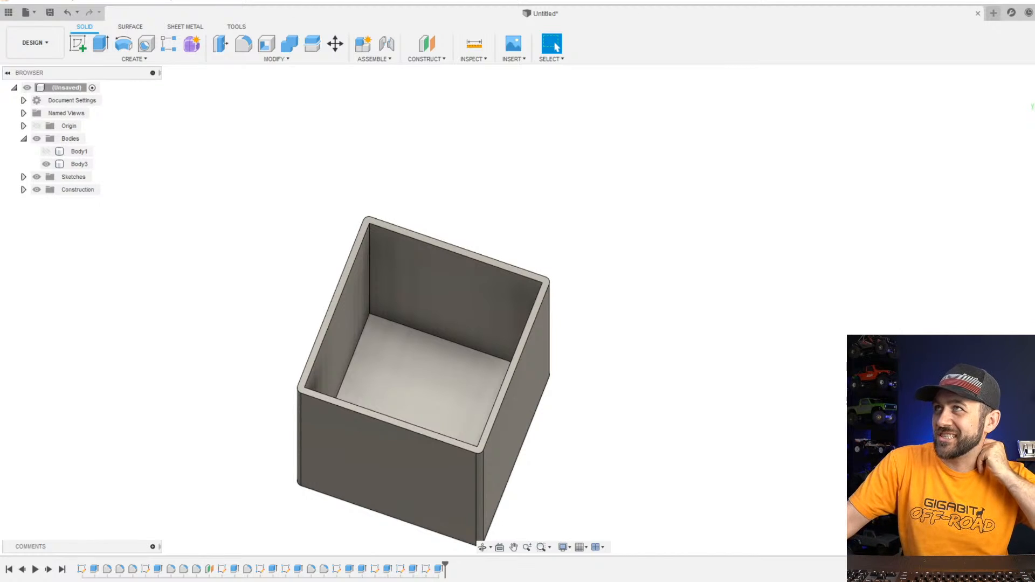
Switch to the web browser, search Google for "inside of washing machine" and view the picture of a top-loader's tub.
left_click_drag(502, 0, 427, 24)
left_click(355, 35)
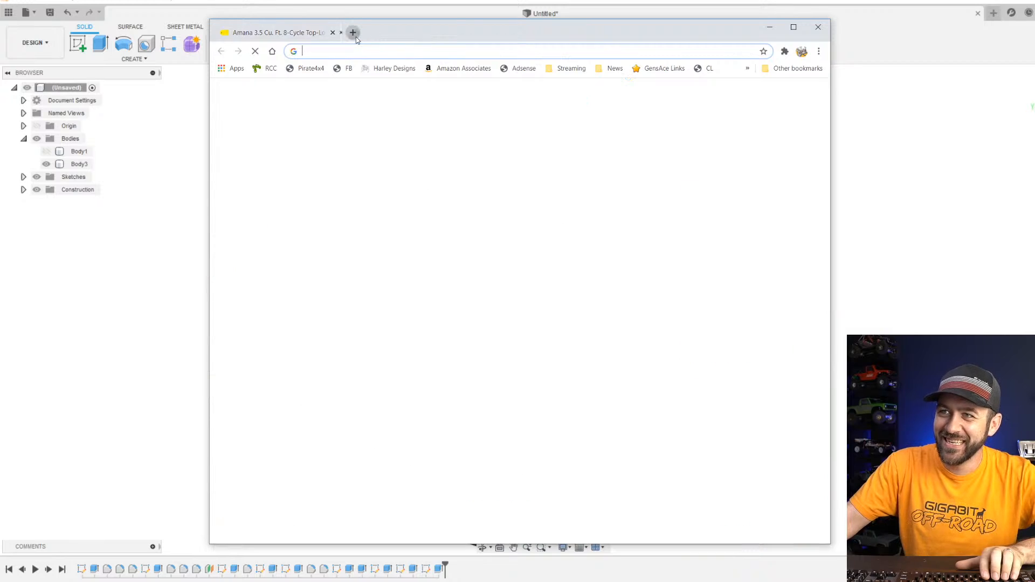
type("INSIDE OF ")
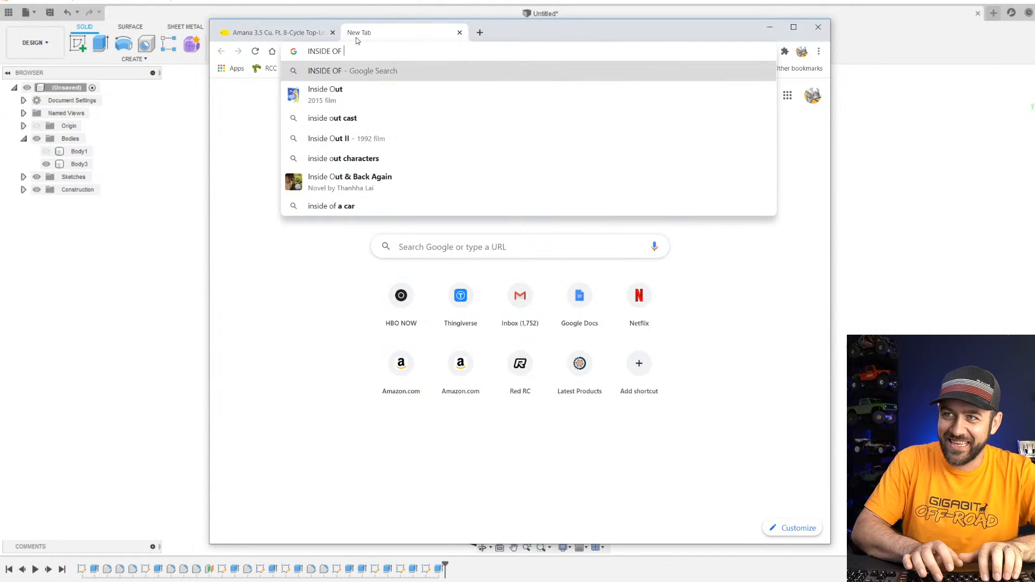
type("WASHING MACHINE")
key("Return")
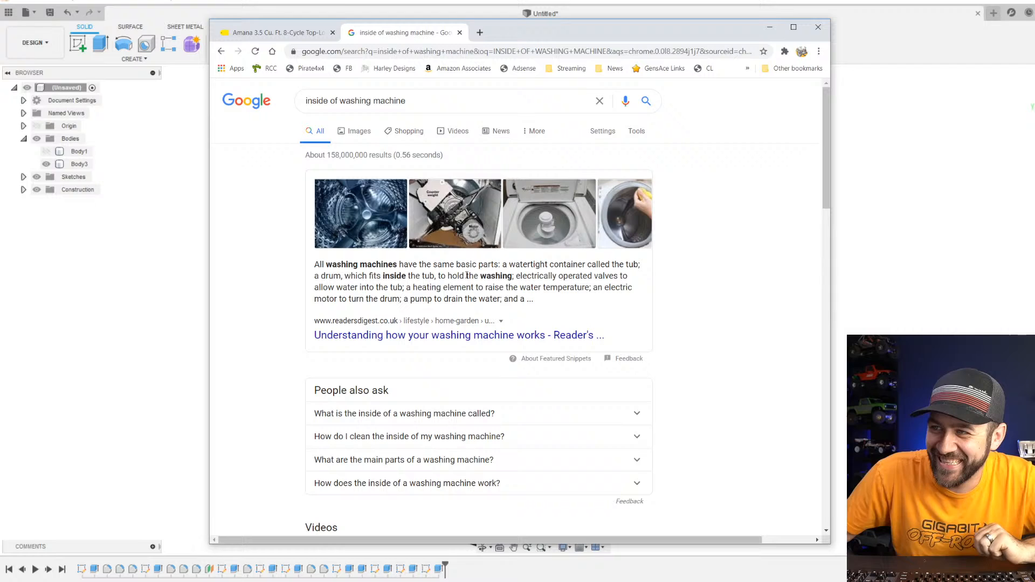
left_click(577, 227)
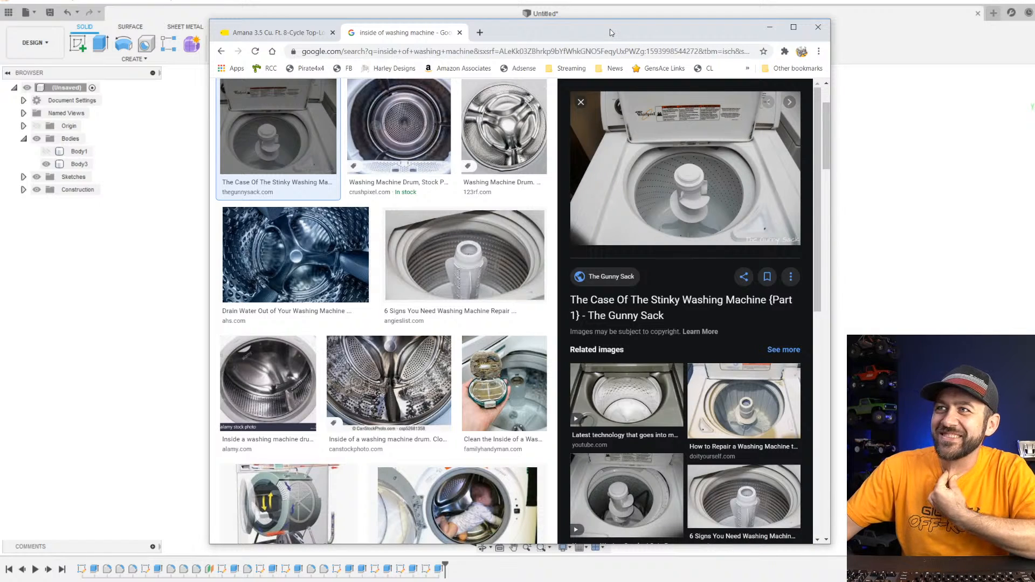
left_click(582, 50)
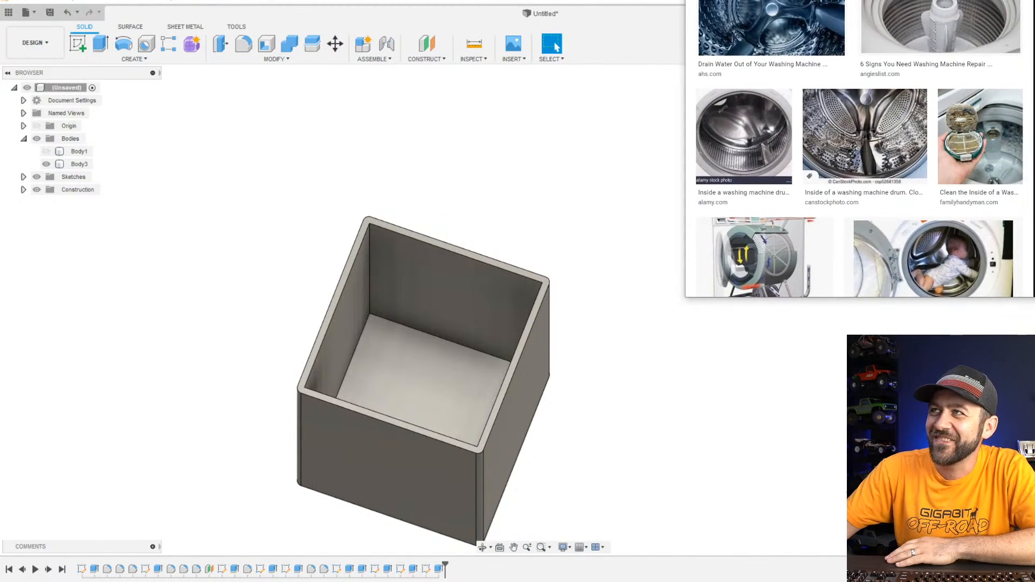
Switch back to Fusion 360, show Body1 to check the tub opening, and hide it again to look straight into the box.
left_click(46, 152)
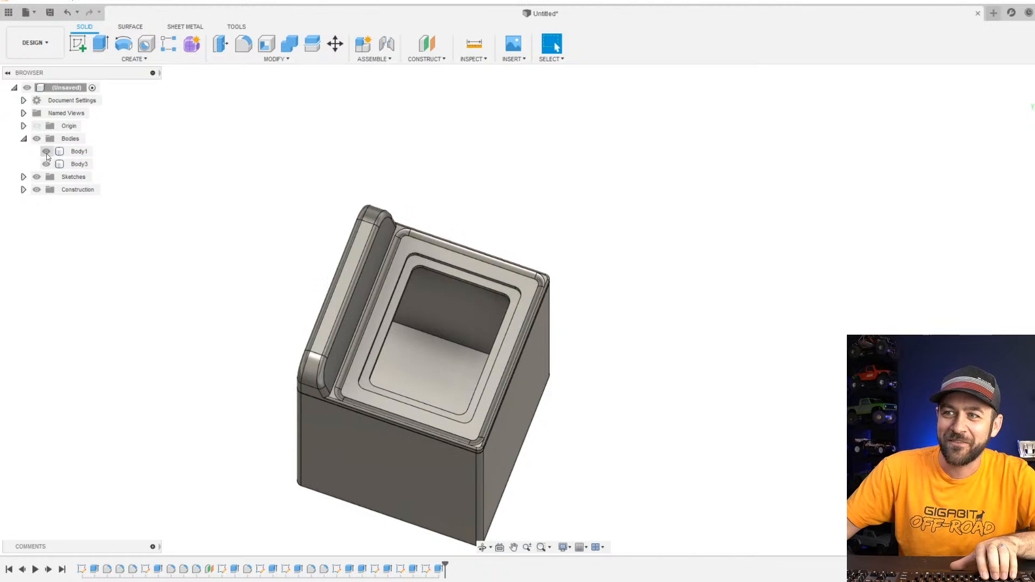
scroll(451, 310, "down", 2)
scroll(450, 315, "up", 3)
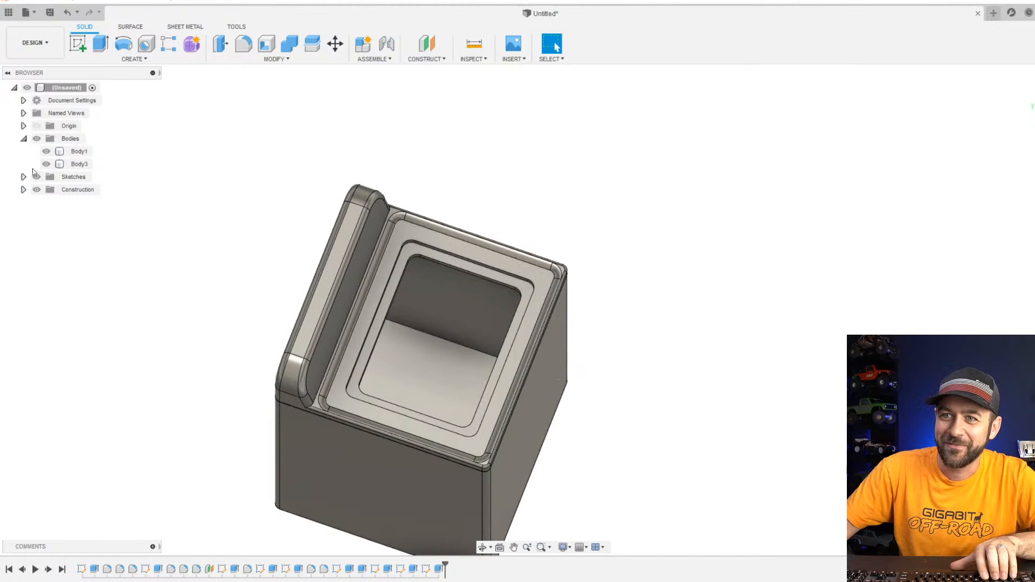
left_click(46, 152)
middle_click_drag(377, 318, 405, 372, "shift")
middle_click_drag(440, 420, 428, 421, "shift")
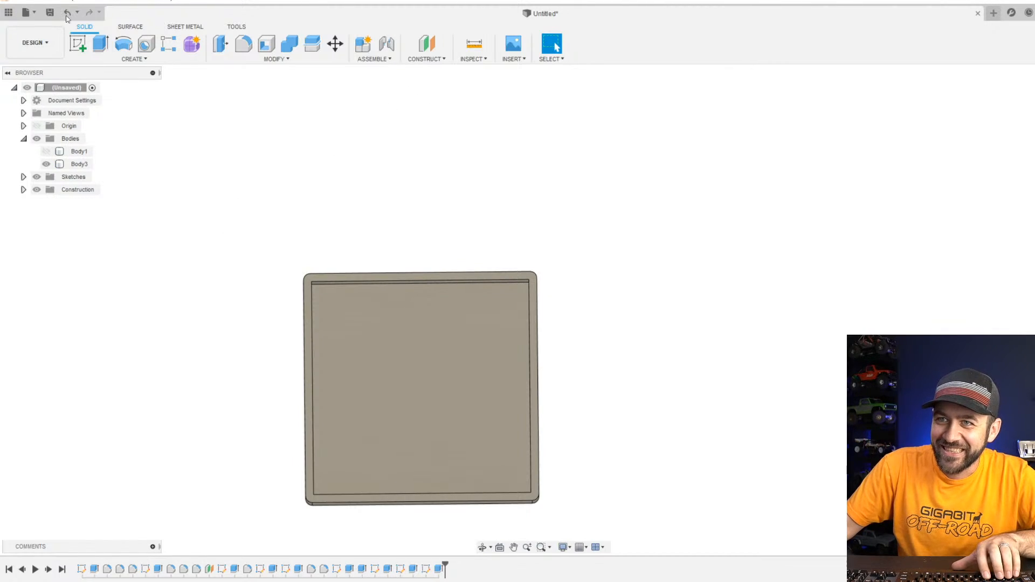
left_click(97, 49)
left_click(435, 419)
scroll(471, 403, "up", 3)
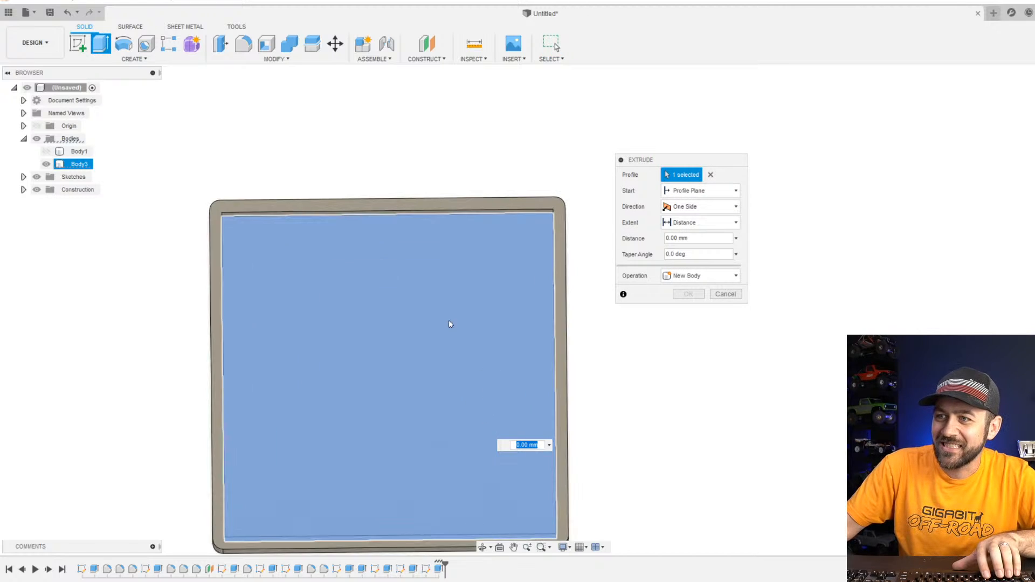
Start a sketch on the box's inner floor and draw a horizontal construction line between the midpoints of the two opposite inner walls.
left_click(79, 43)
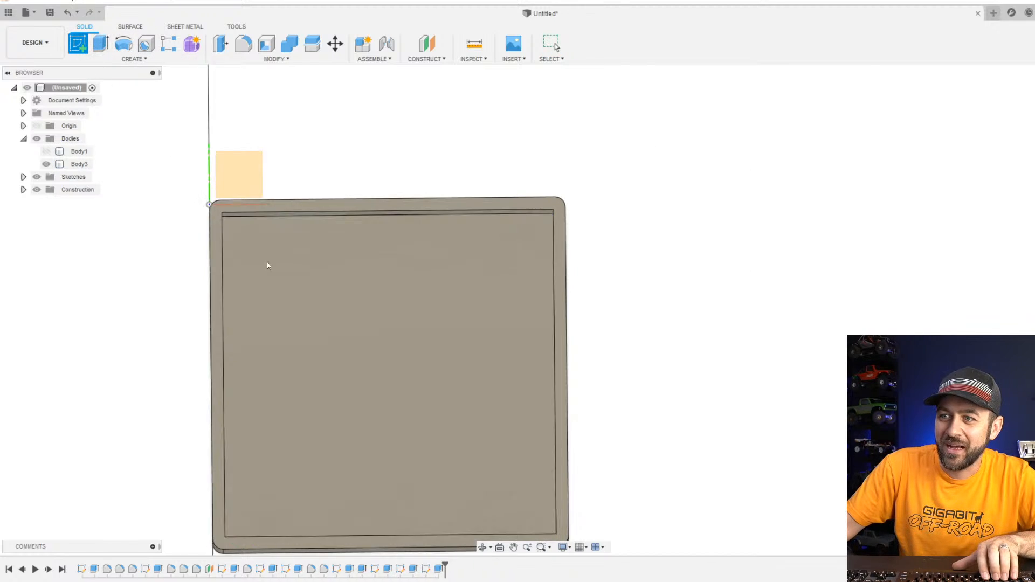
left_click(352, 366)
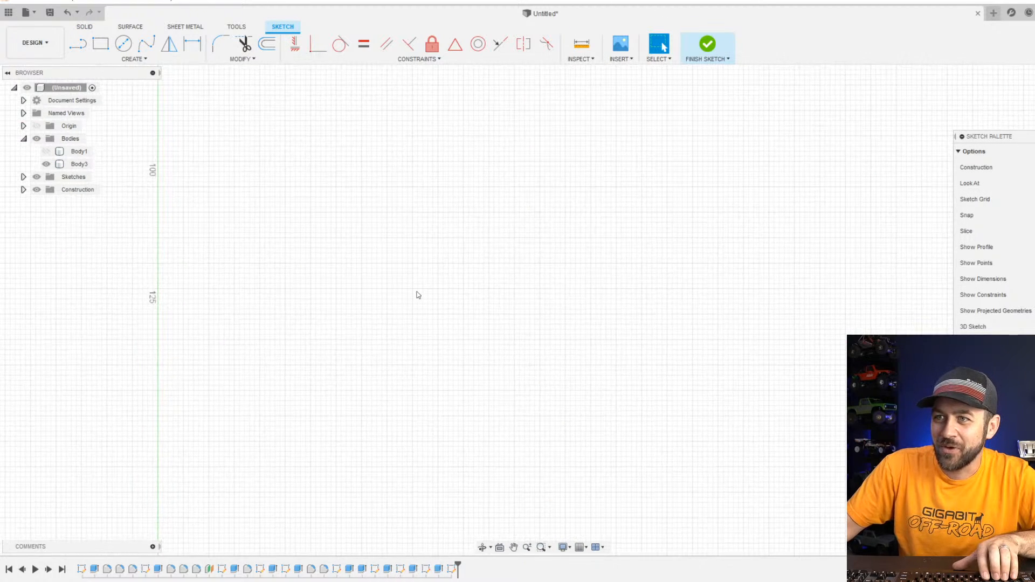
middle_click_drag(353, 232, 351, 534)
scroll(348, 186, "down", 2)
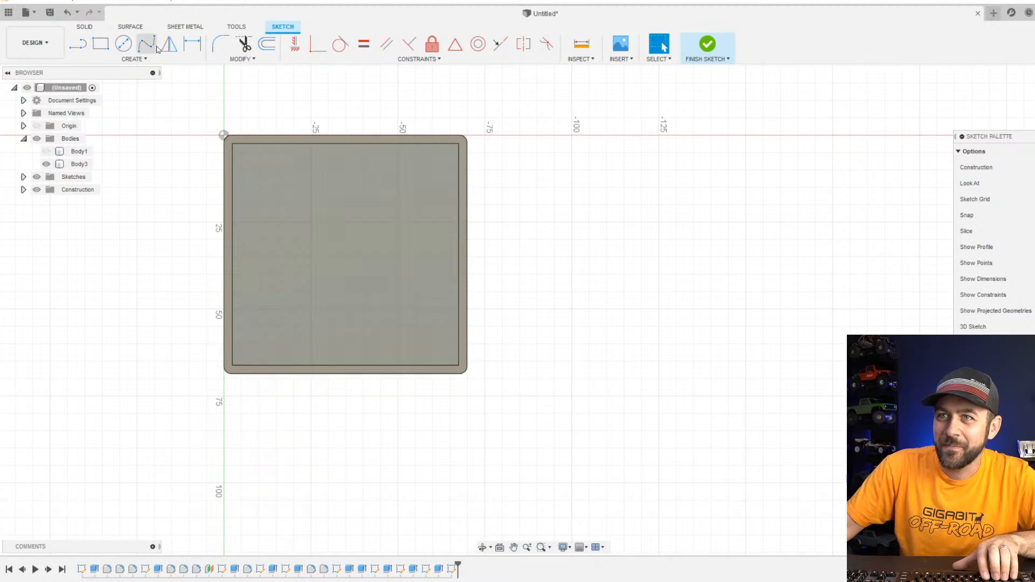
left_click(124, 48)
key("l")
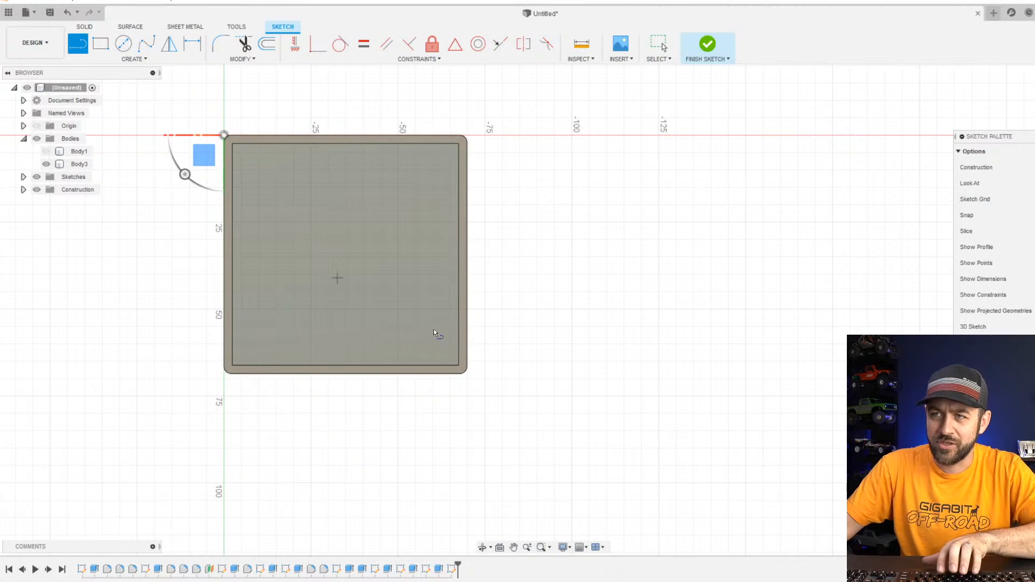
left_click(232, 255)
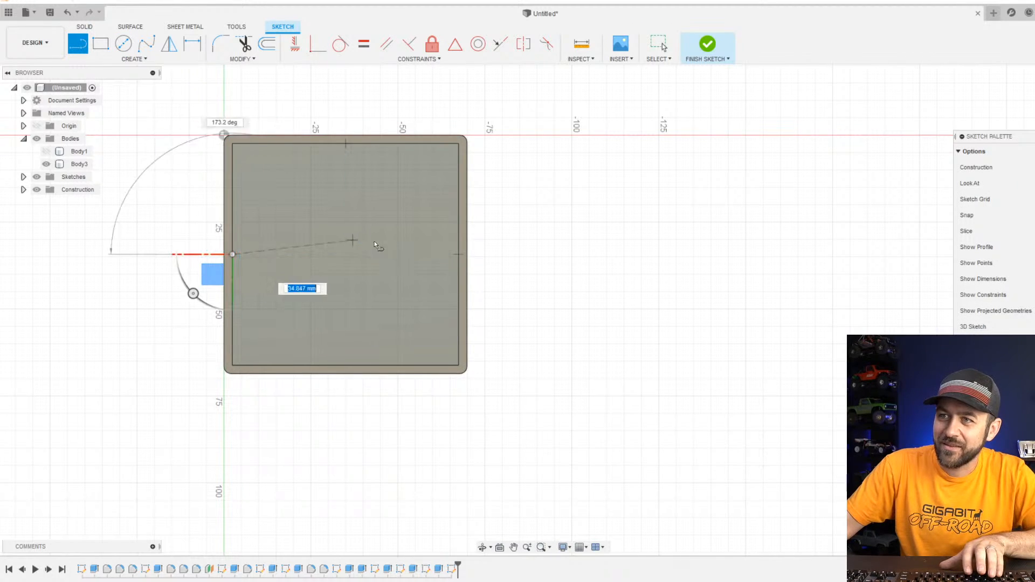
left_click(457, 254)
key("Escape")
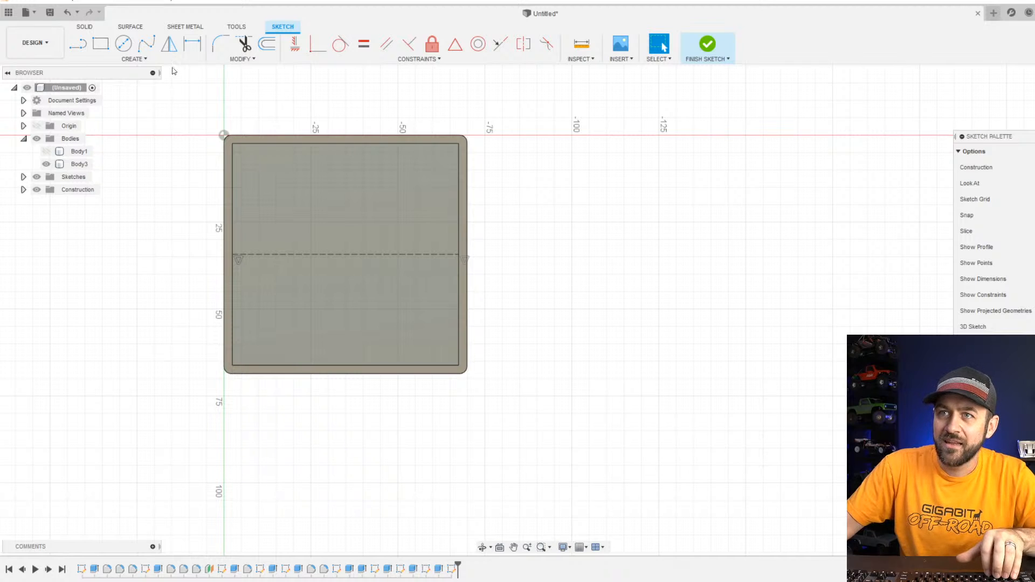
key("c")
left_click(345, 256)
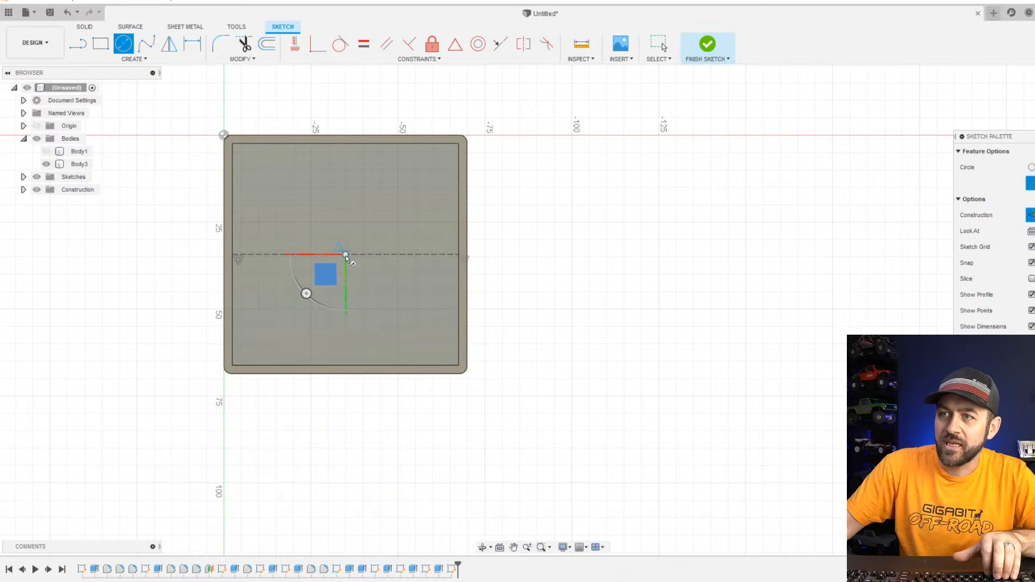
scroll(354, 274, "up", 4)
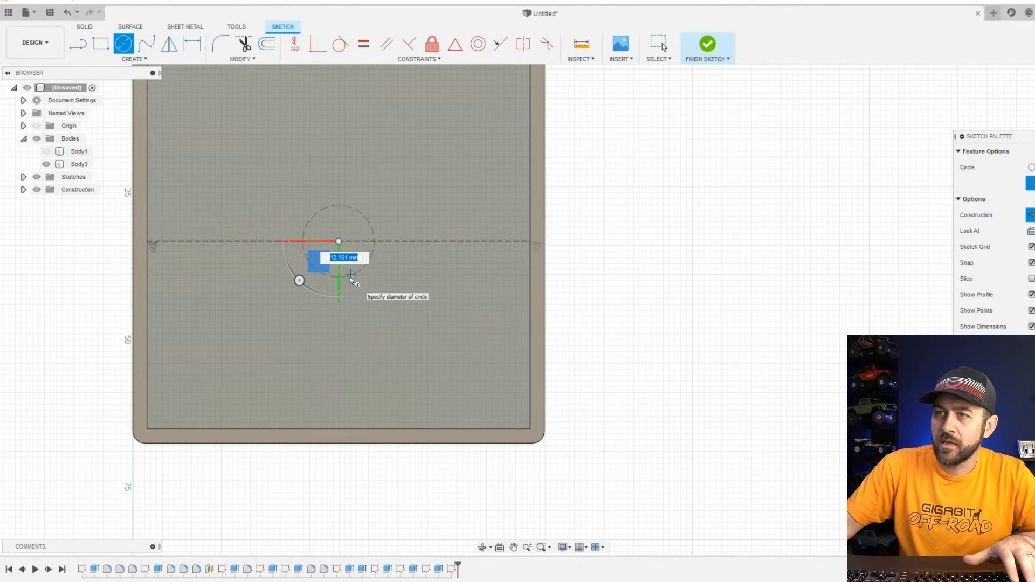
key("Escape")
Draw a circle about 15.6 mm in diameter and a larger concentric circle, both centred on the construction line's midpoint.
key("c")
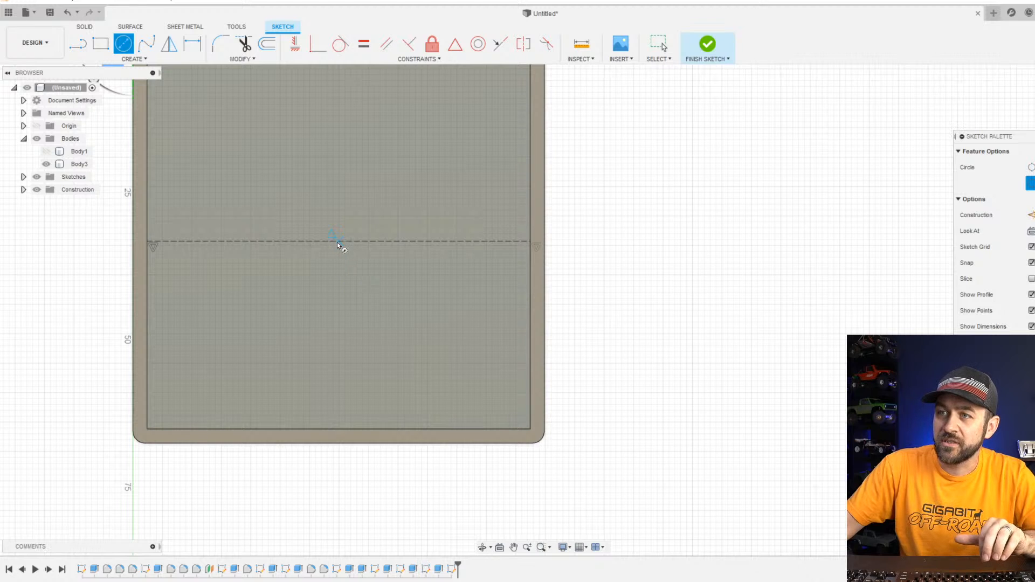
left_click(338, 242)
scroll(344, 288, "up", 3)
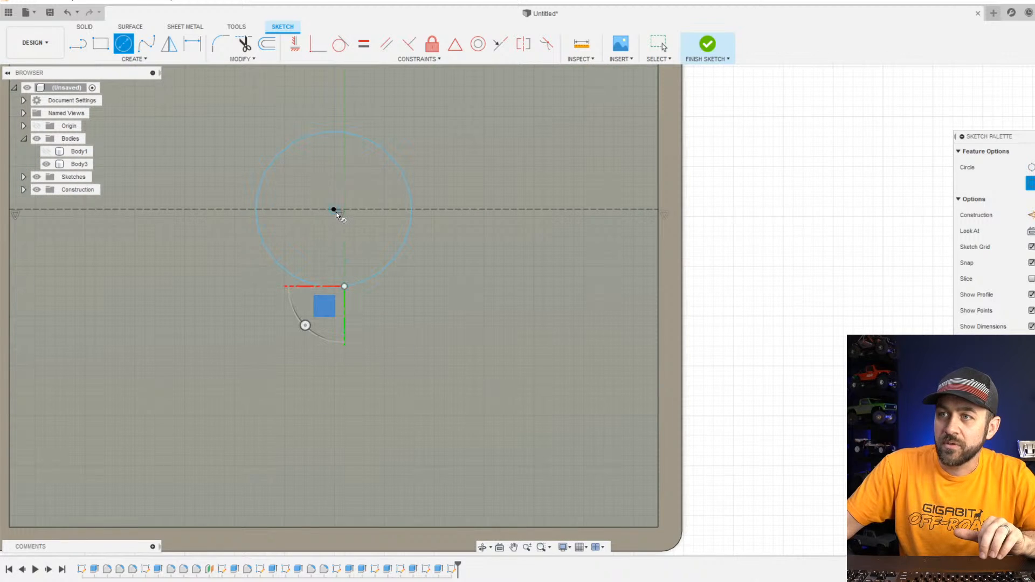
left_click(378, 311)
key("Escape")
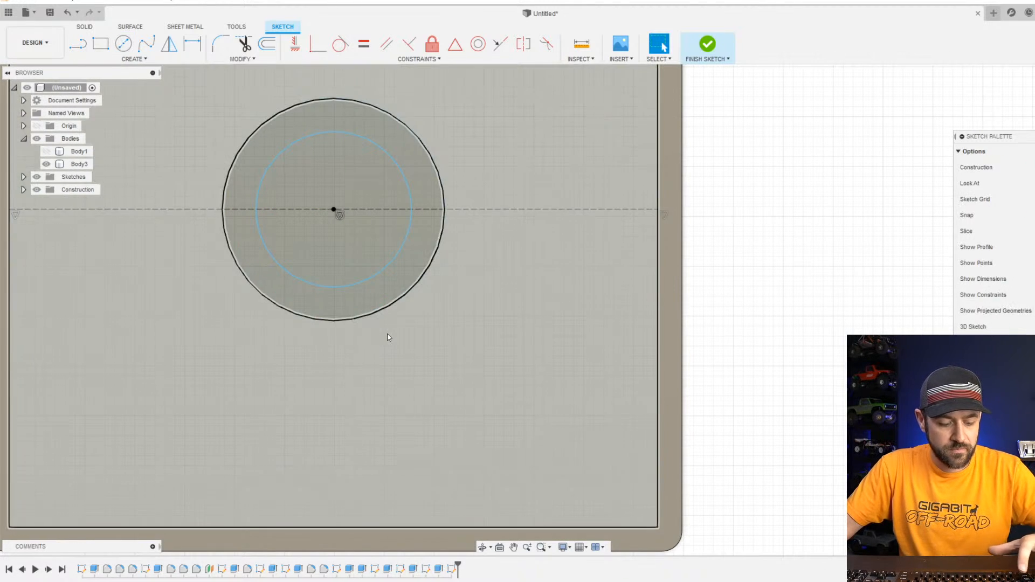
Dimension the inner circle's diameter to 11.2 mm.
key("d")
left_click(479, 305)
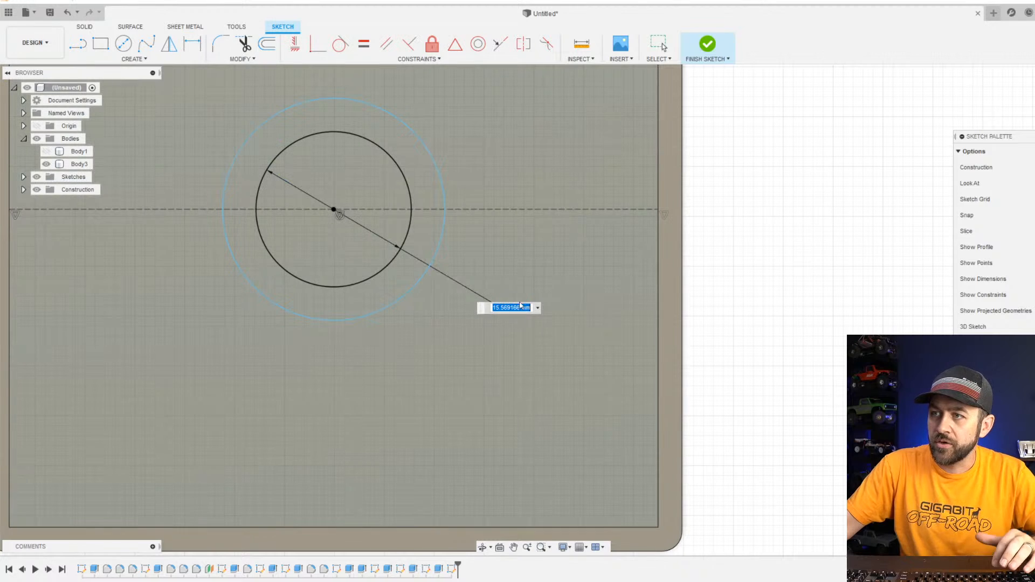
type("11.2")
key("Return")
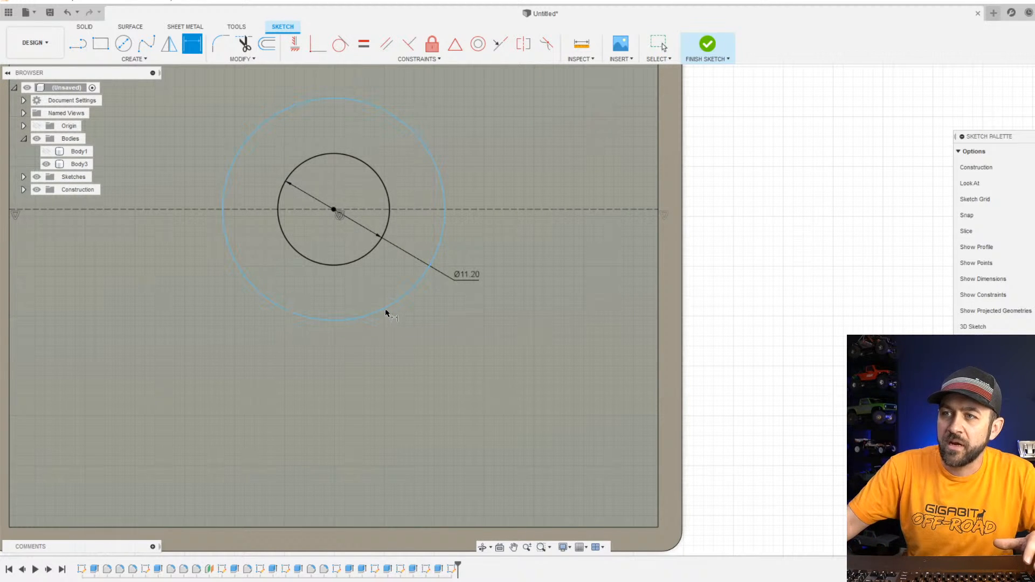
Set the distance between the inner and outer circles to 4 mm and finish the sketch.
left_click(365, 254)
left_click(390, 305)
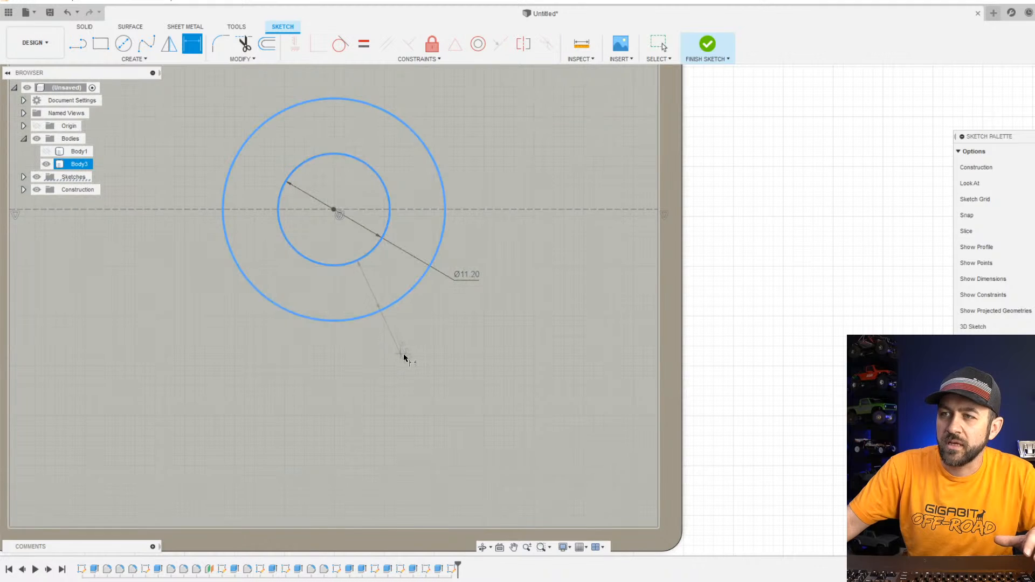
left_click(409, 360)
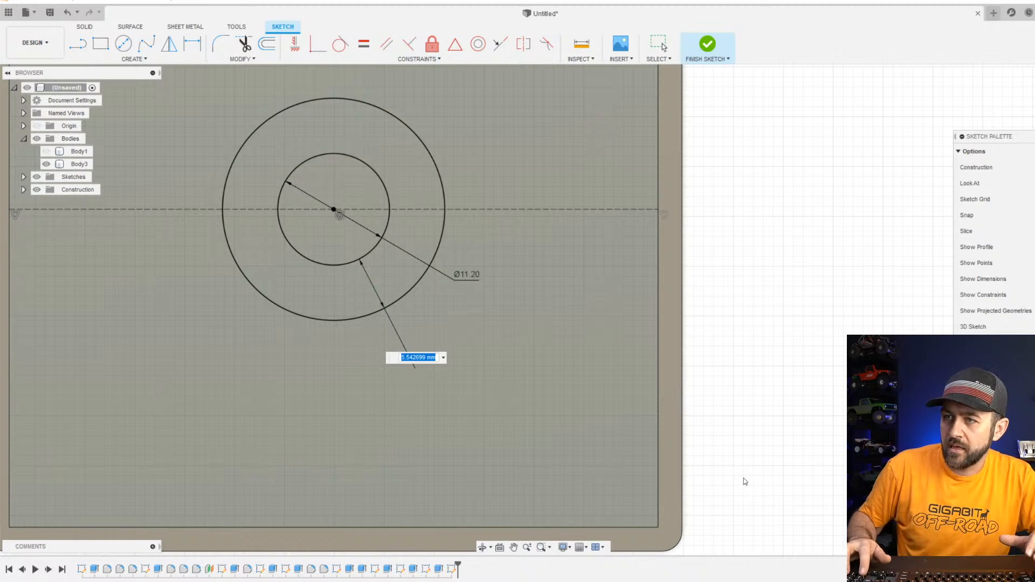
type("4")
key("Return")
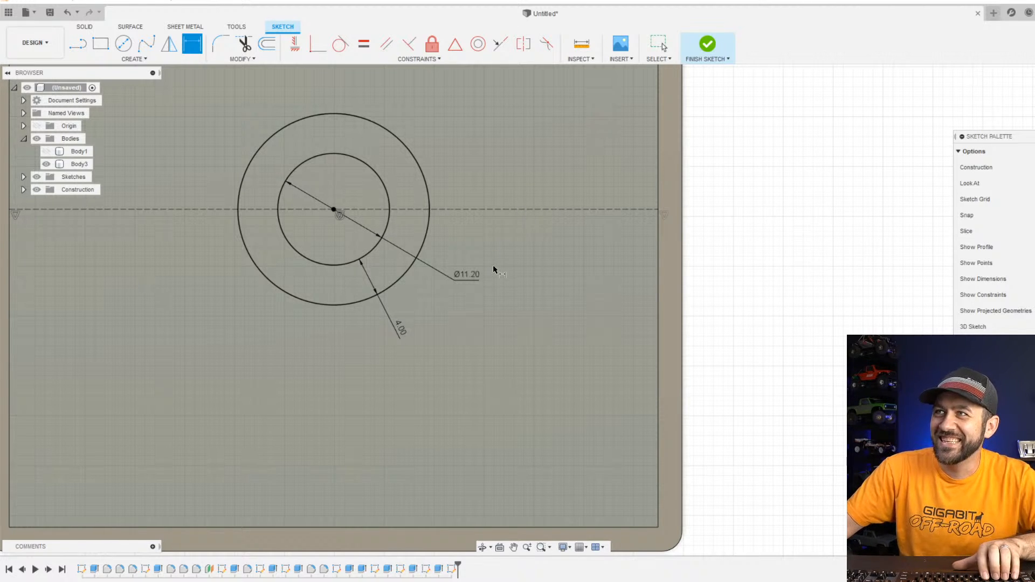
scroll(422, 277, "down", 3)
scroll(373, 210, "up", 3)
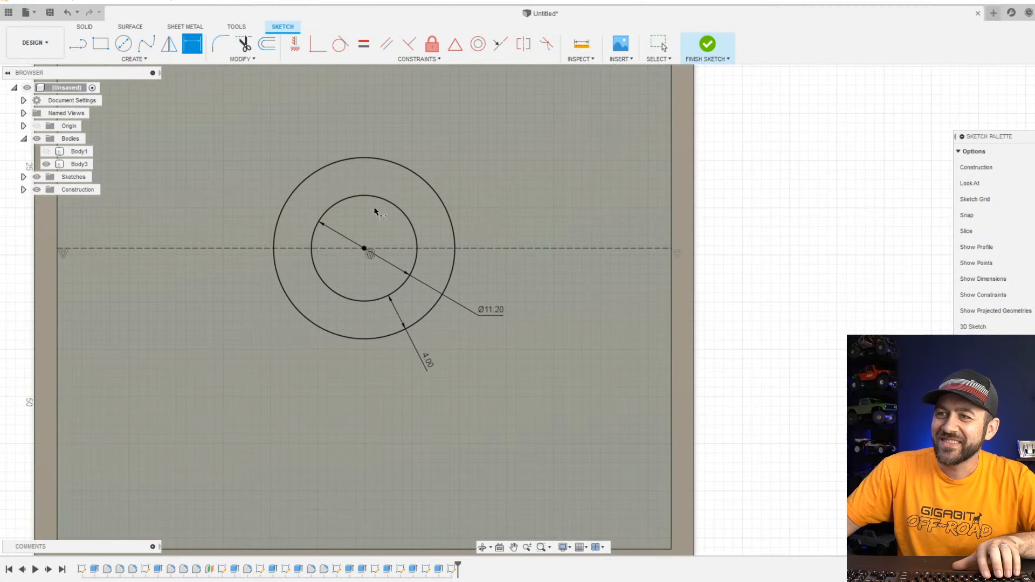
middle_click_drag(376, 213, 374, 262)
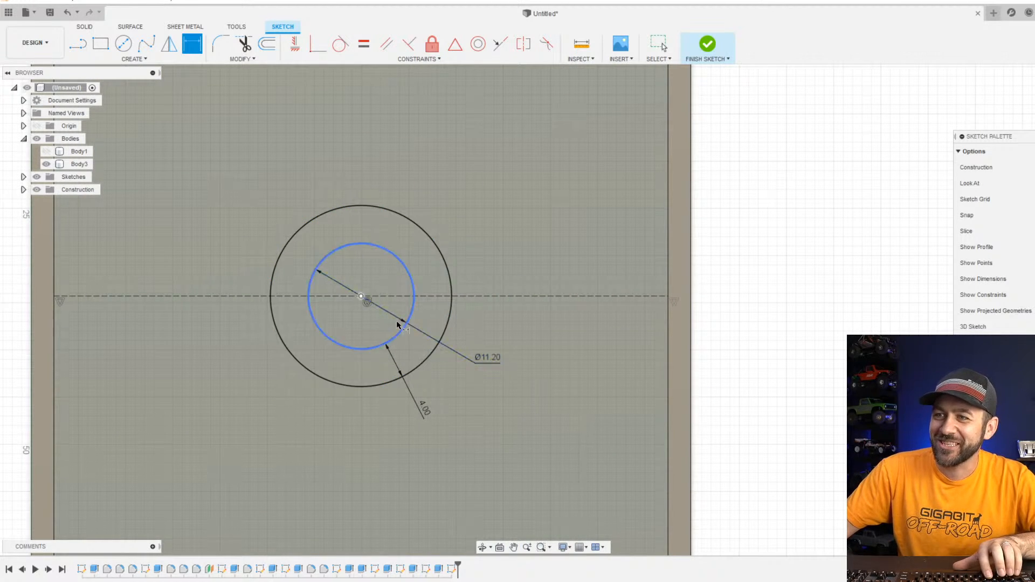
left_click(708, 44)
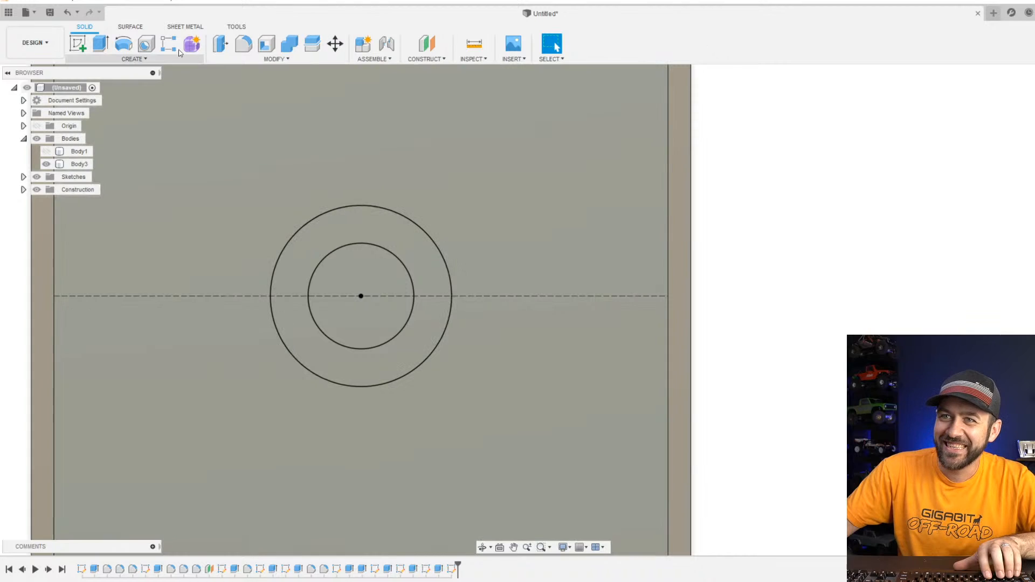
Extrude the ring between the two circles 3.9 mm up from the box floor.
left_click(100, 43)
left_click(328, 236)
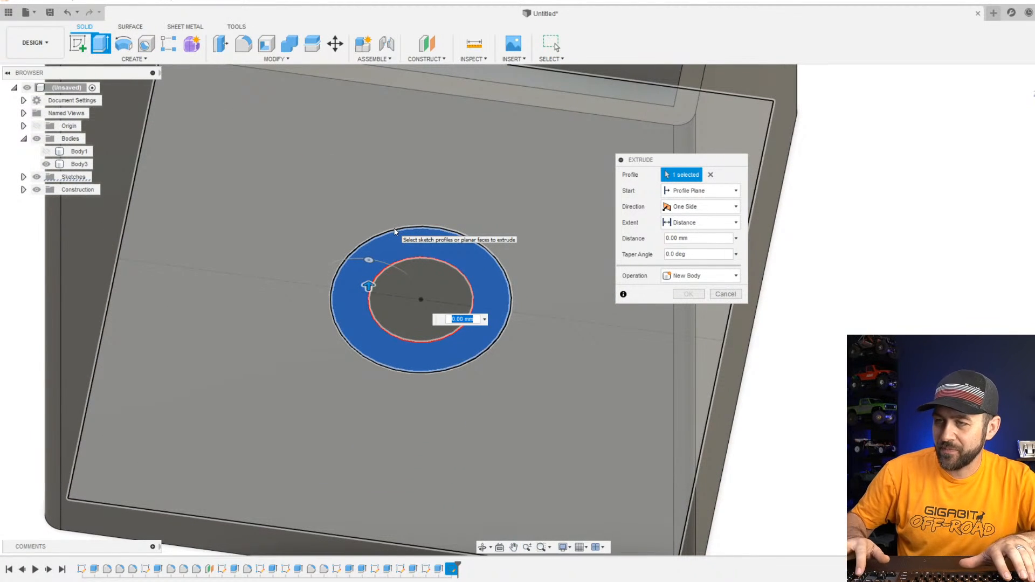
type("3.9")
key("Return")
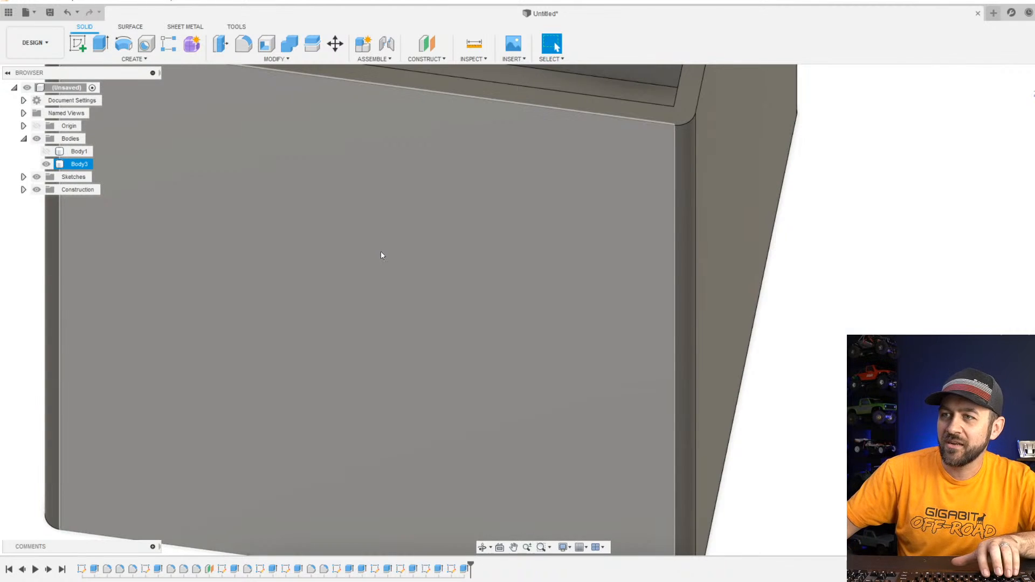
Start a sketch on the floor inside the ring and draw a concentric circle about 1.4 mm in from the ring's inner edge.
middle_click_drag(382, 252, 431, 310, "shift")
middle_click_drag(512, 86, 454, 308)
scroll(477, 212, "up", 3)
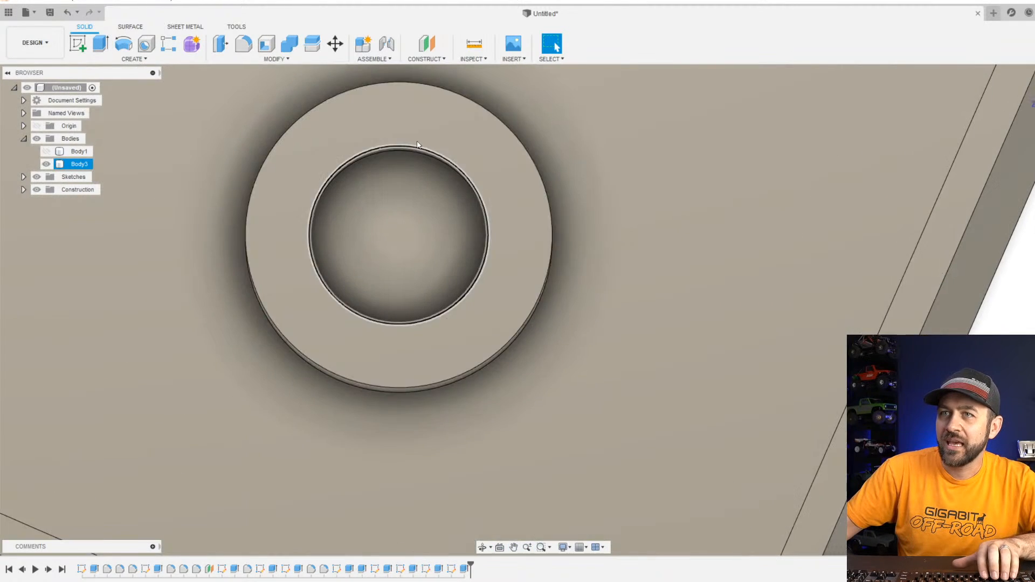
left_click(78, 43)
left_click(419, 225)
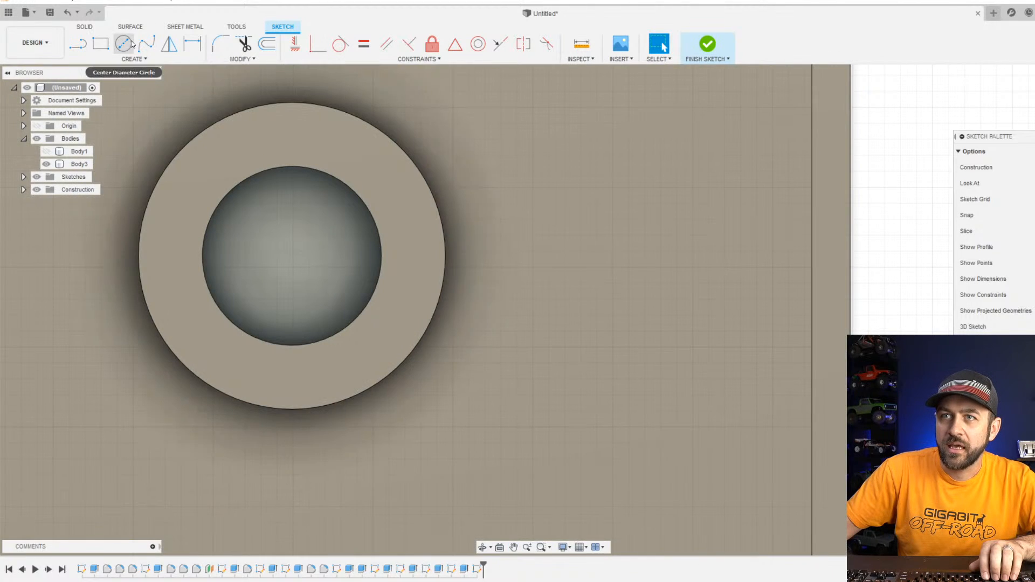
left_click(124, 43)
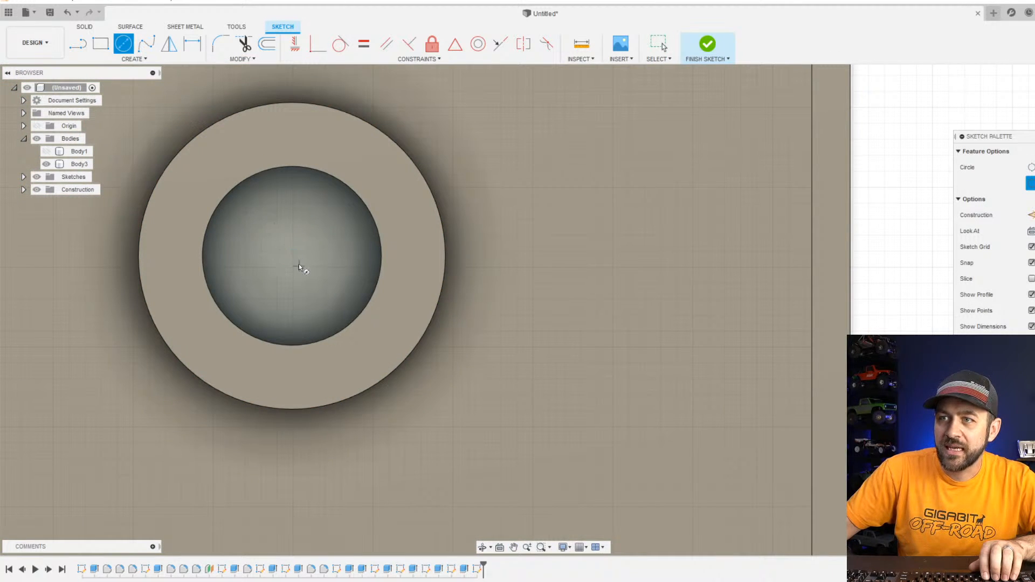
left_click(292, 256)
left_click(235, 222)
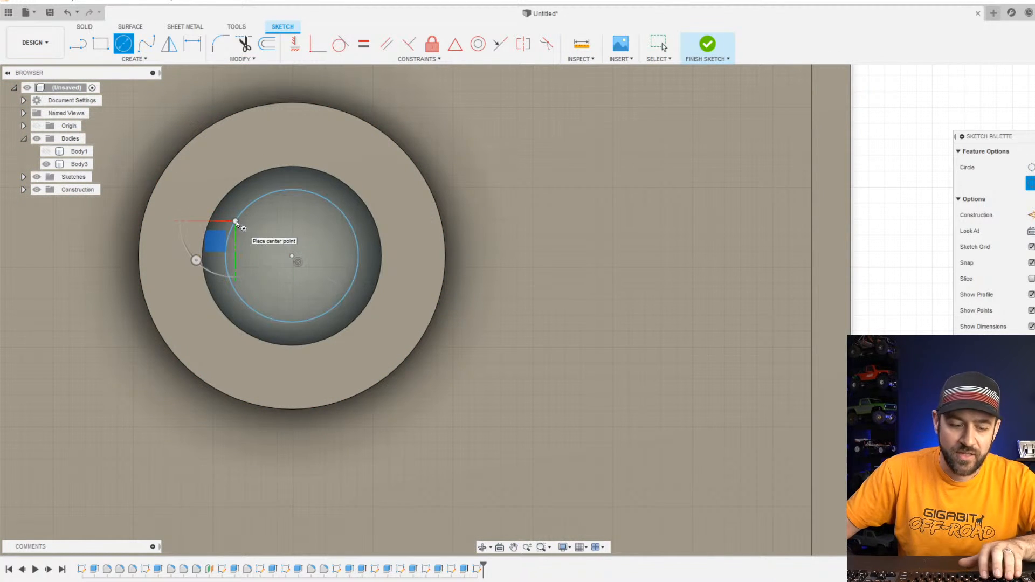
key("Escape")
key("c")
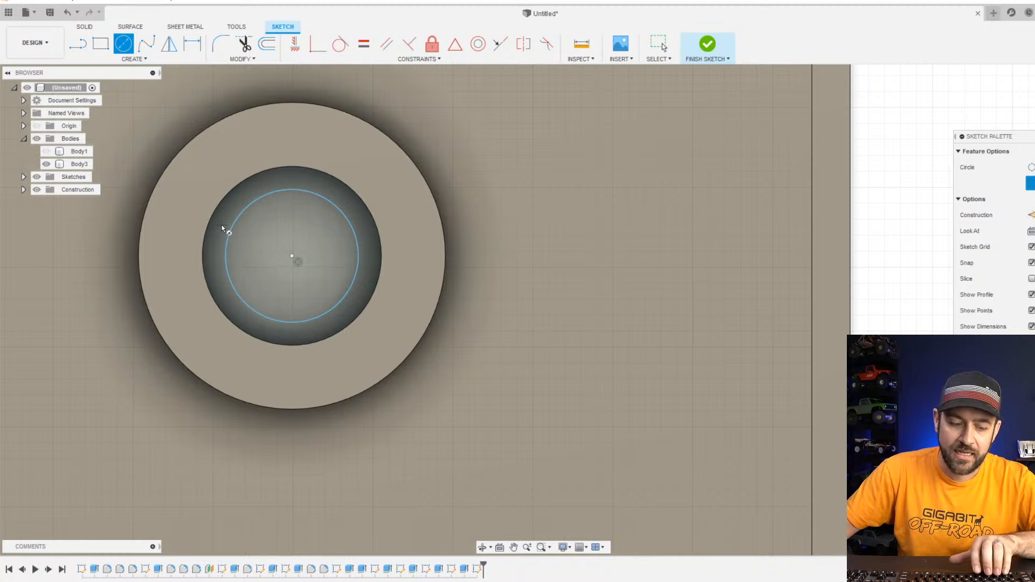
Dimension the gap between the ring's inner edge and the new circle to 1 mm and finish the sketch.
key("d")
left_click(207, 240)
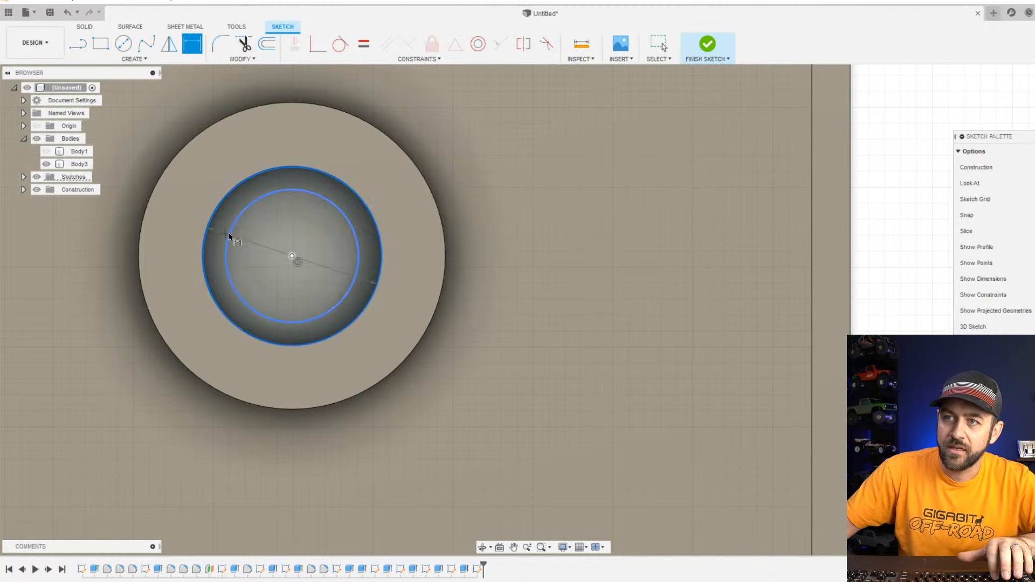
left_click(229, 237)
left_click(552, 260)
type("1")
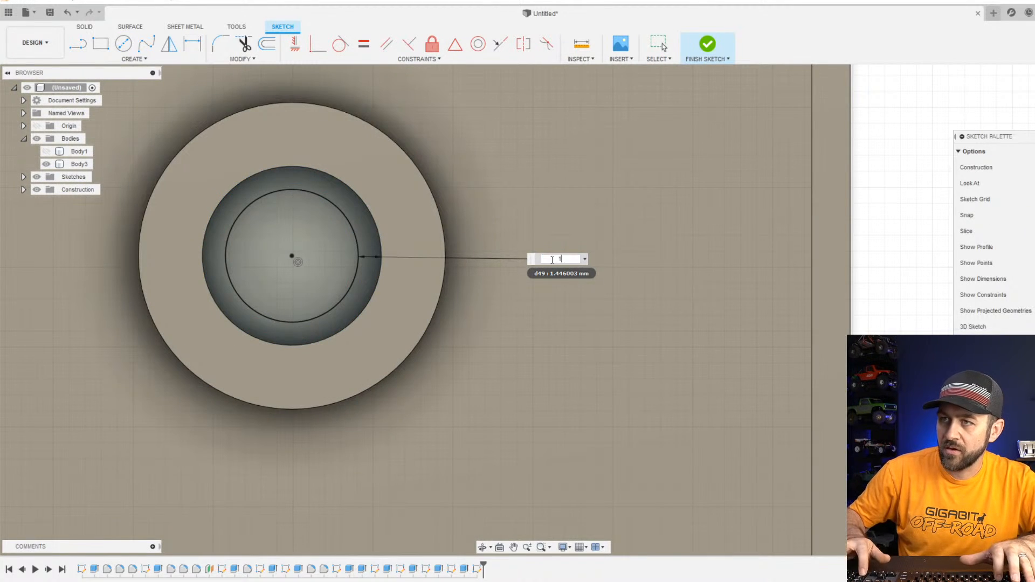
key("Return")
left_click(708, 44)
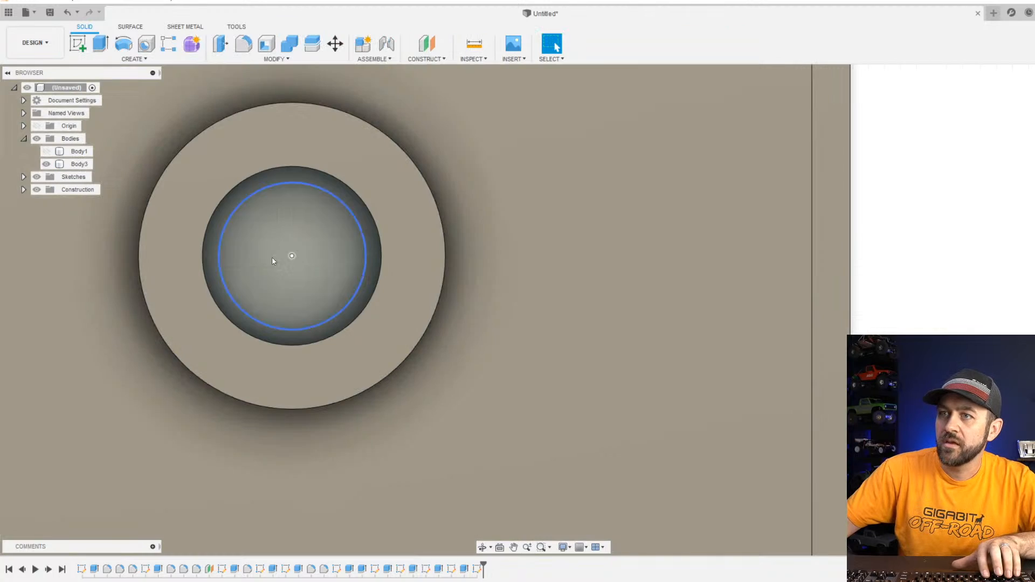
Extrude the new circle by -1 mm to recess the floor inside the ring.
key("e")
left_click(303, 227)
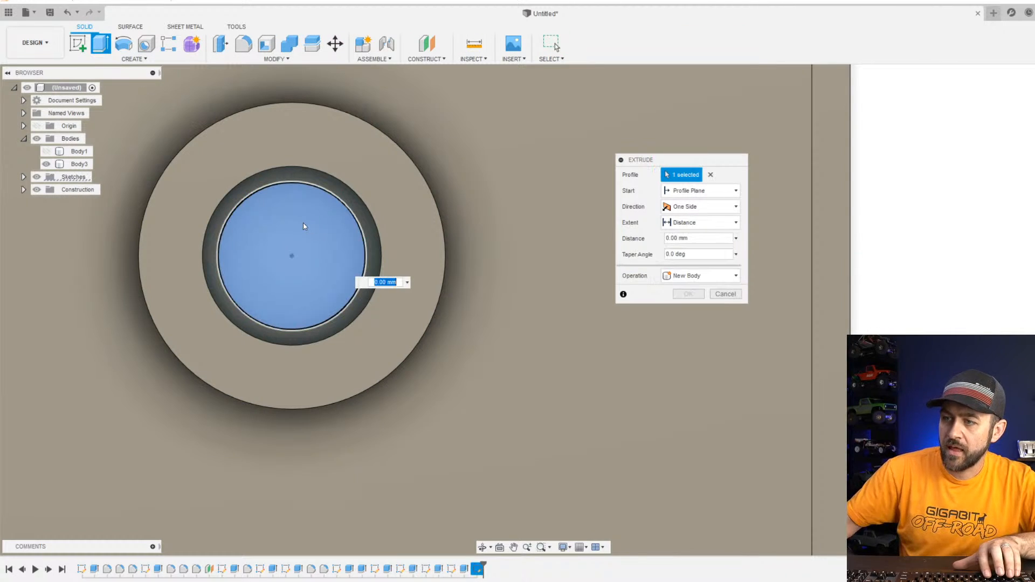
type("-1")
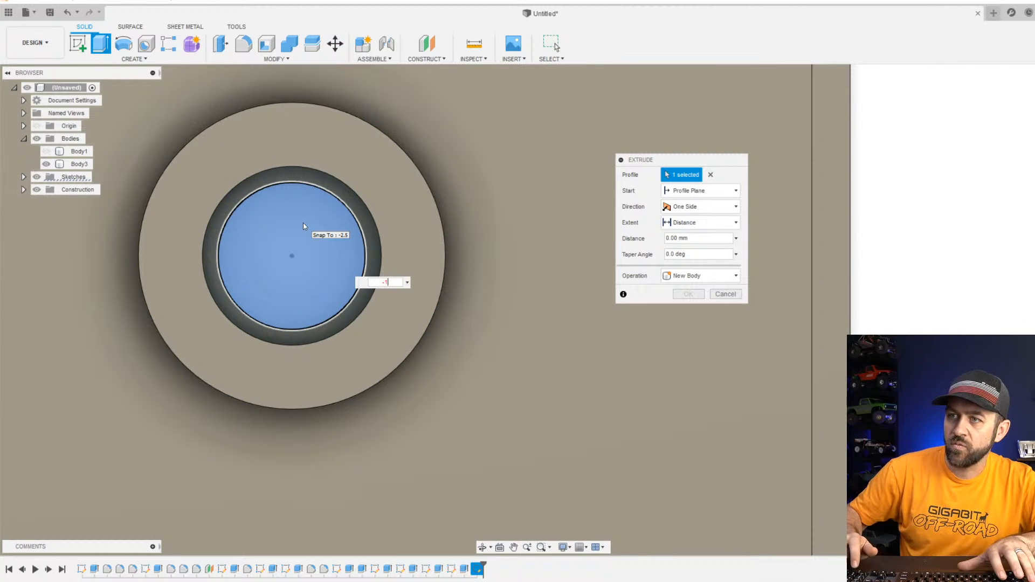
key("Return")
Examine the ring and its stepped recess inside the box from several angles and distances.
middle_click_drag(370, 316, 341, 300, "shift")
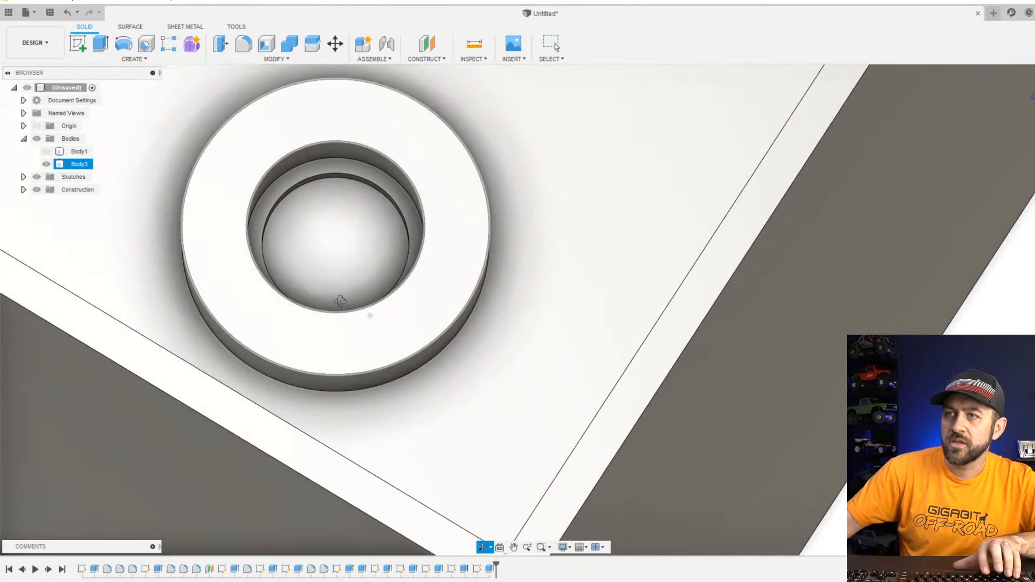
middle_click_drag(356, 221, 376, 294)
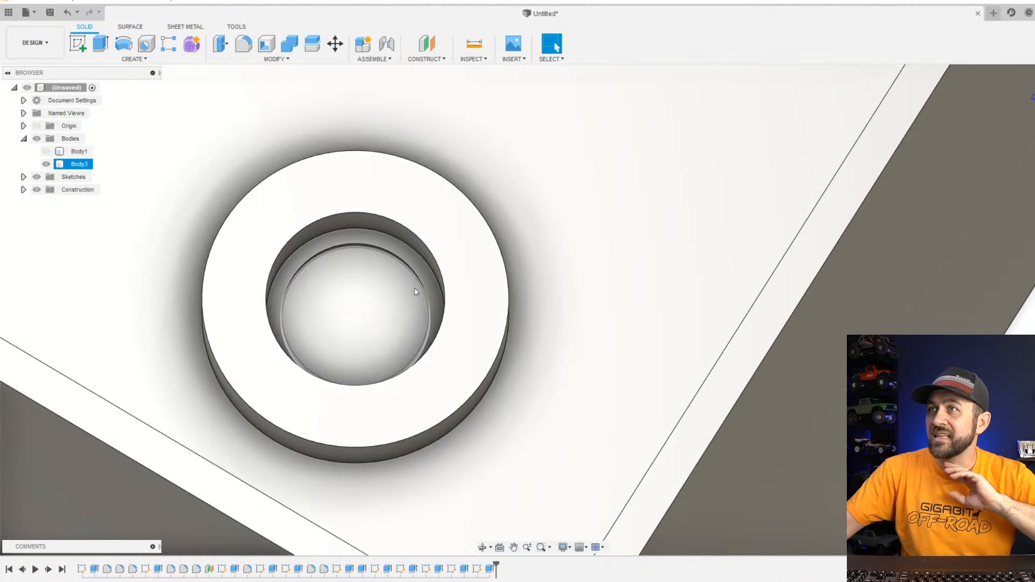
scroll(519, 326, "down", 2)
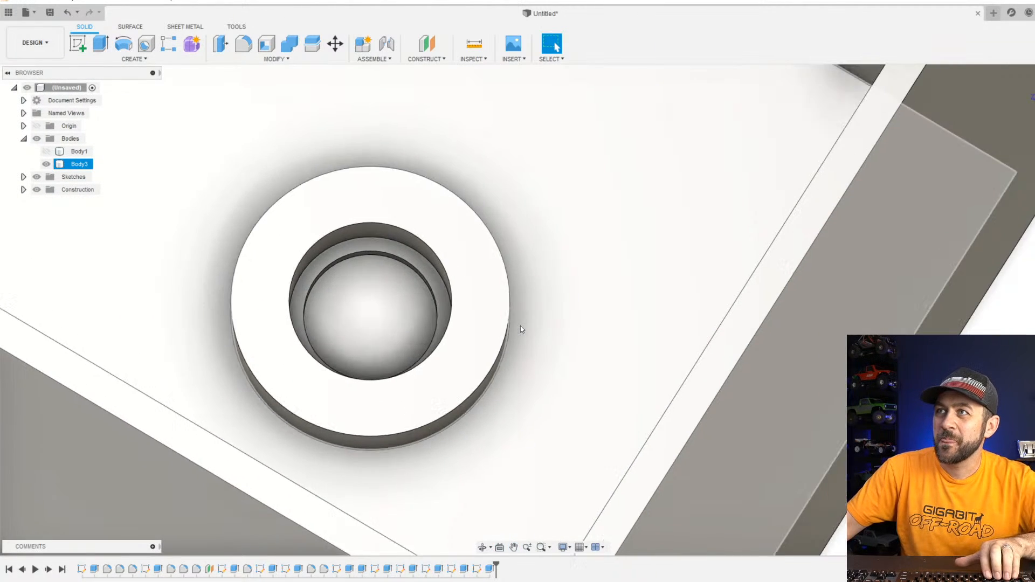
scroll(536, 265, "down", 4)
middle_click_drag(401, 181, 411, 240)
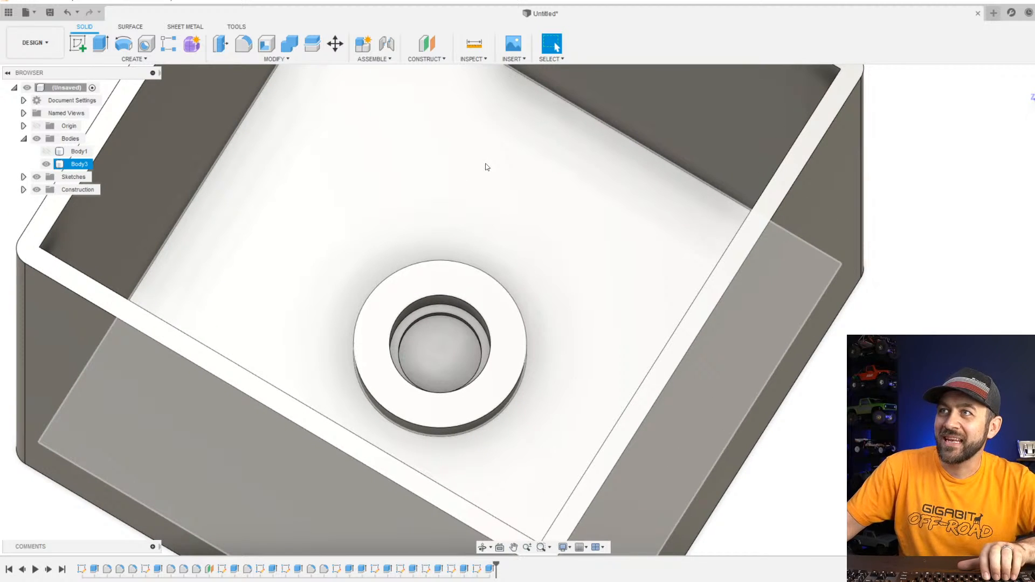
scroll(430, 212, "down", 4)
middle_click_drag(429, 212, 464, 302)
scroll(539, 281, "up", 5)
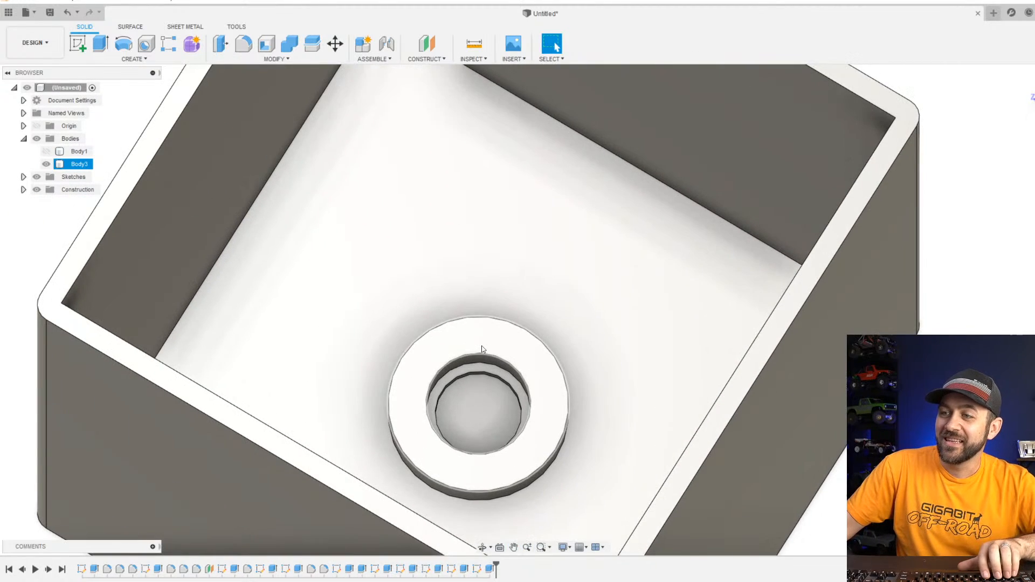
scroll(537, 377, "down", 4)
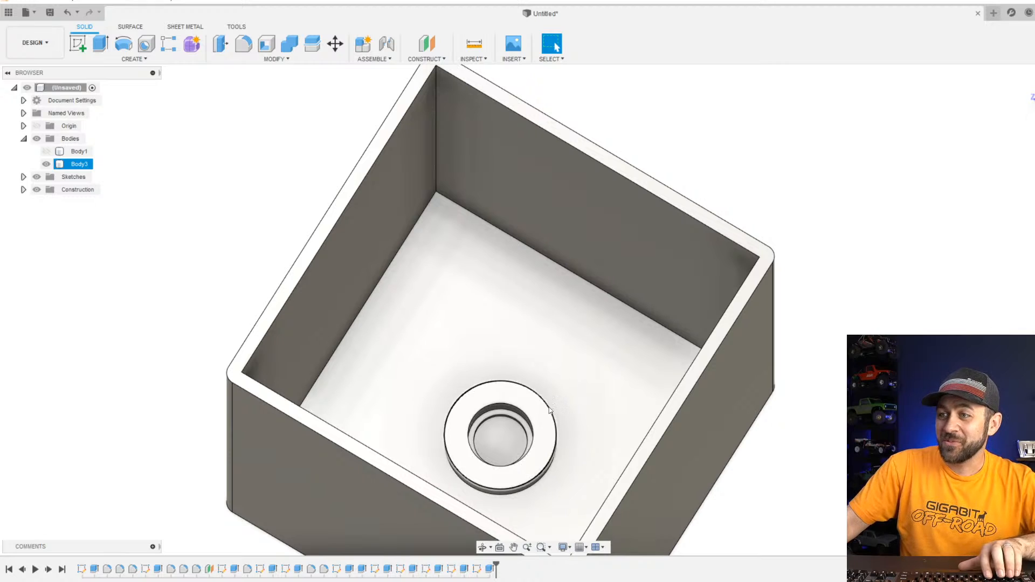
middle_click_drag(571, 455, 567, 421, "shift")
middle_click_drag(566, 422, 541, 288)
key("Escape")
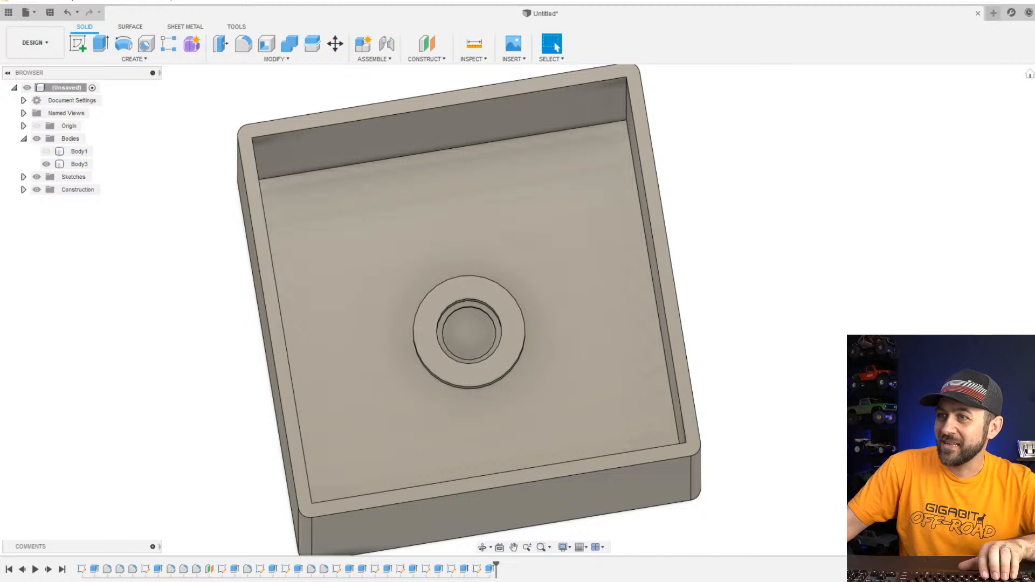
Start a sketch on the recessed floor inside the ring and draw a concentric circle about 4.2 mm in diameter.
middle_click_drag(482, 190, 472, 303)
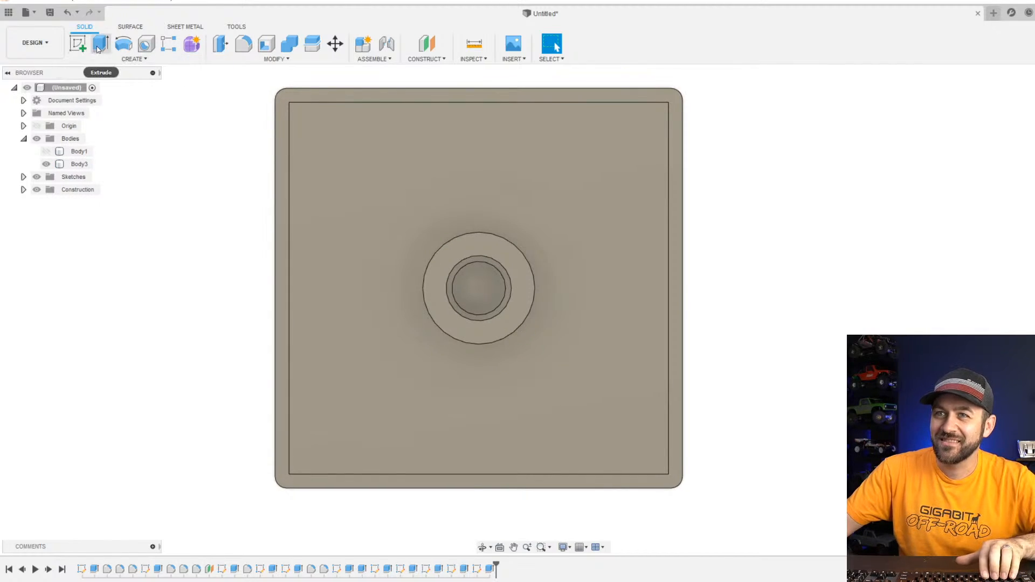
left_click(78, 45)
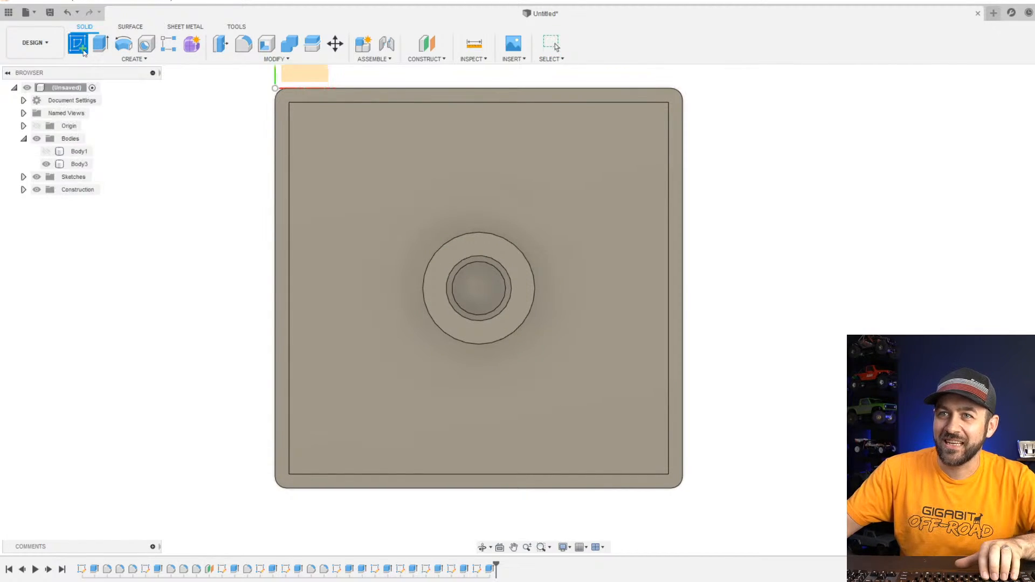
left_click(519, 329)
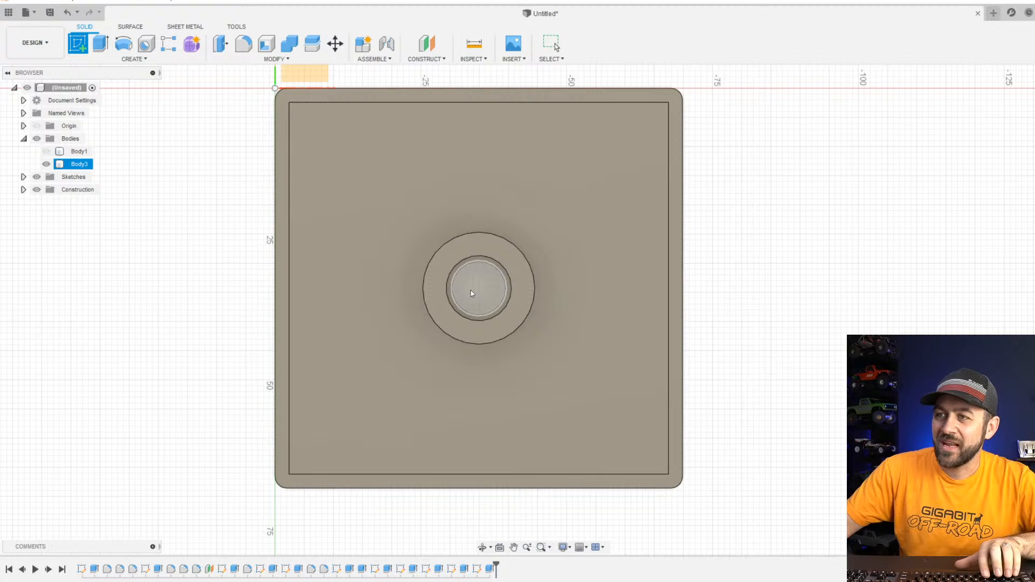
left_click(481, 267)
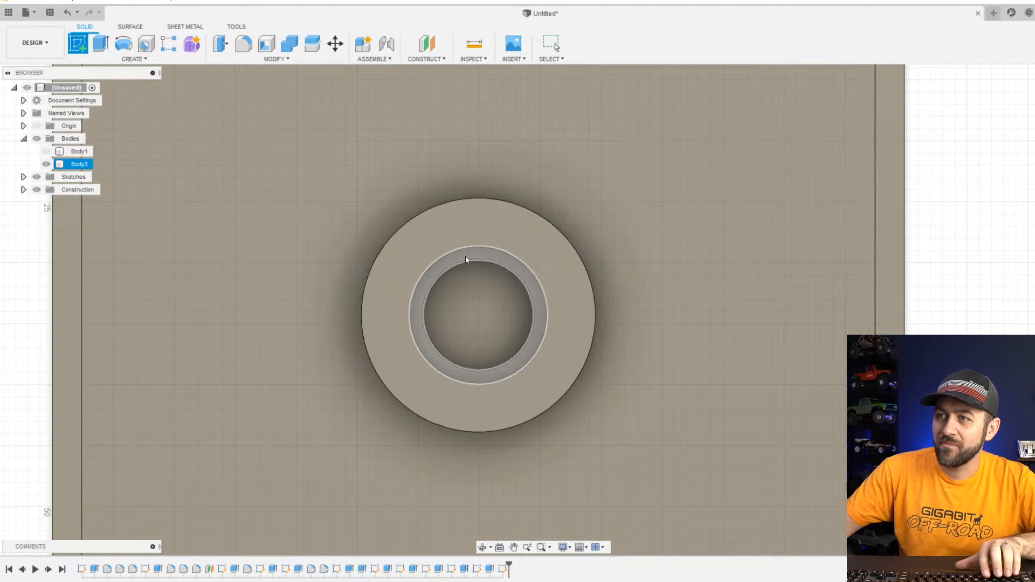
key("c")
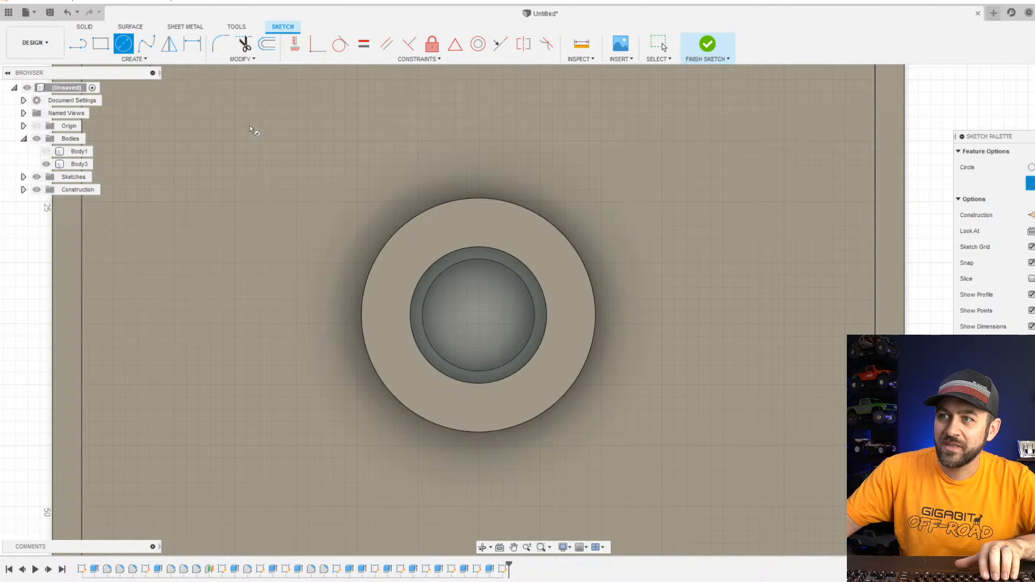
left_click(478, 316)
scroll(494, 315, "up", 3)
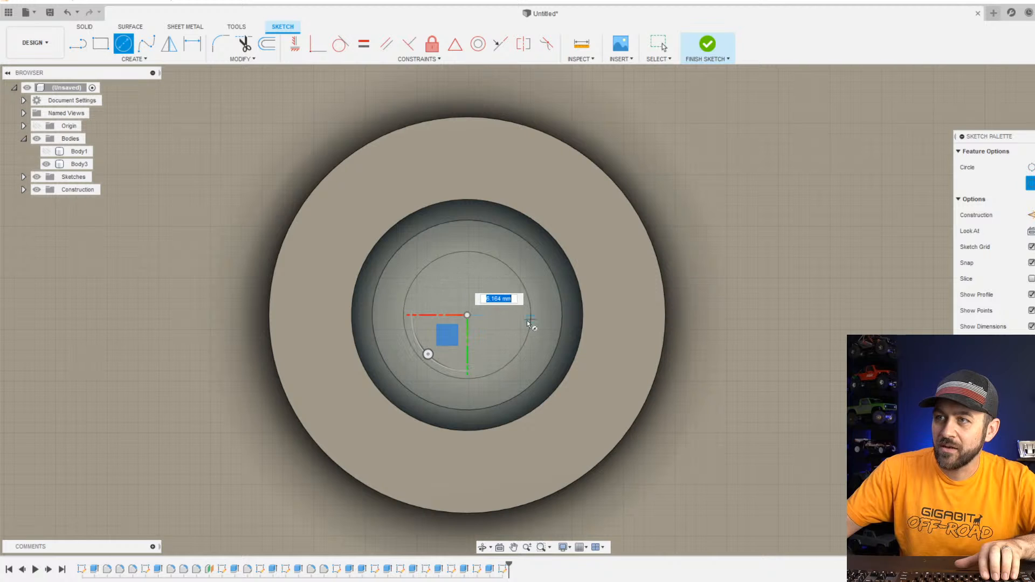
left_click(508, 322)
Set the small central circle's diameter to 4.9 mm and finish the sketch.
key("d")
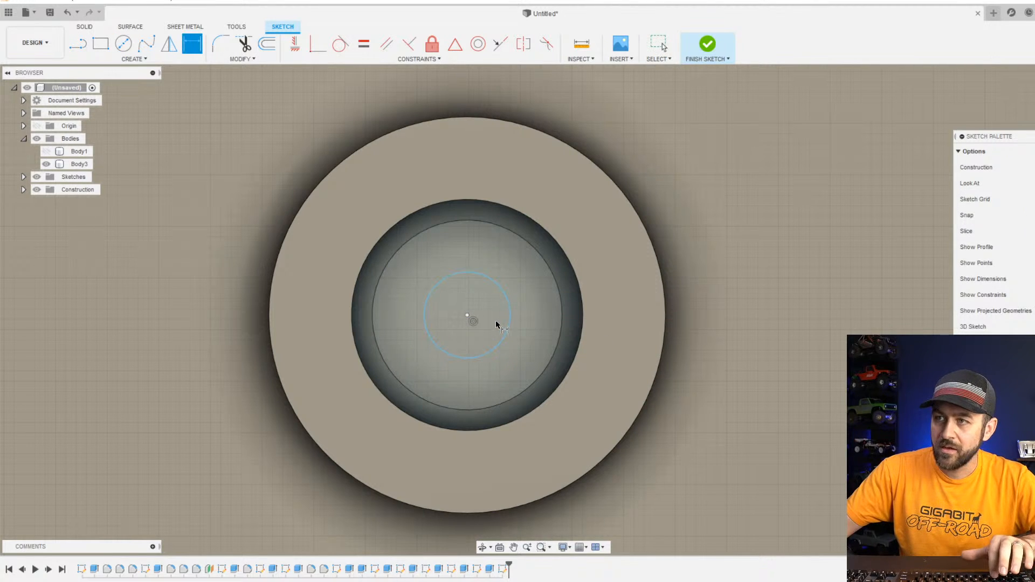
left_click(504, 334)
left_click(817, 372)
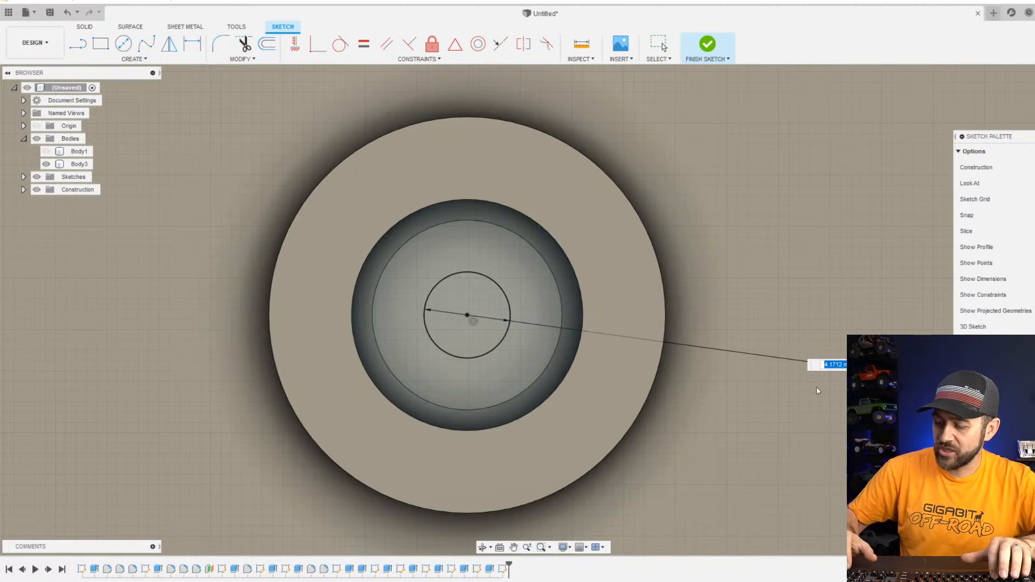
type("4.9")
key("Return")
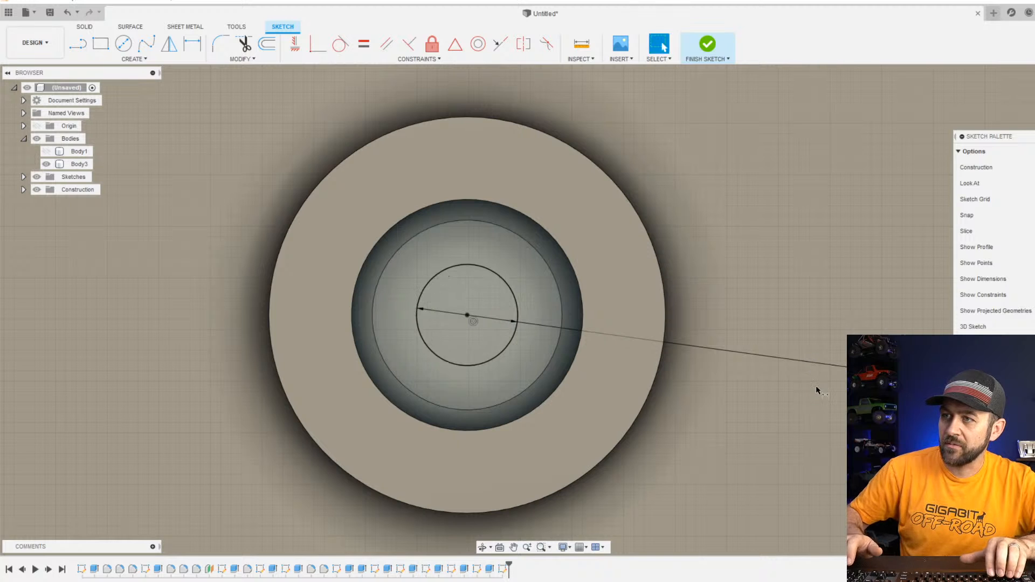
left_click(708, 45)
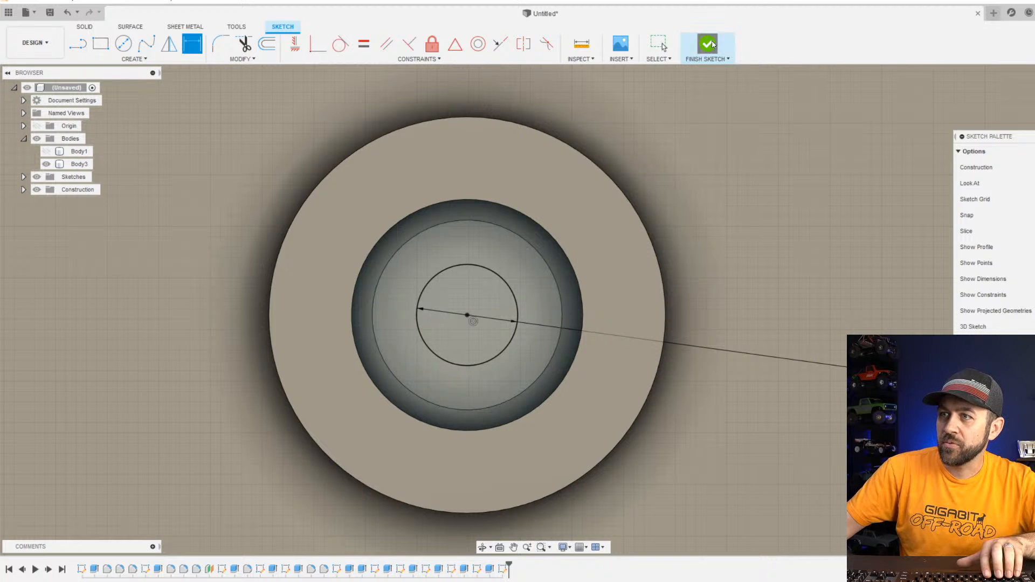
Extrude the 4.9 mm circle upward 5 mm as a new body to form a central post.
key("e")
left_click(461, 328)
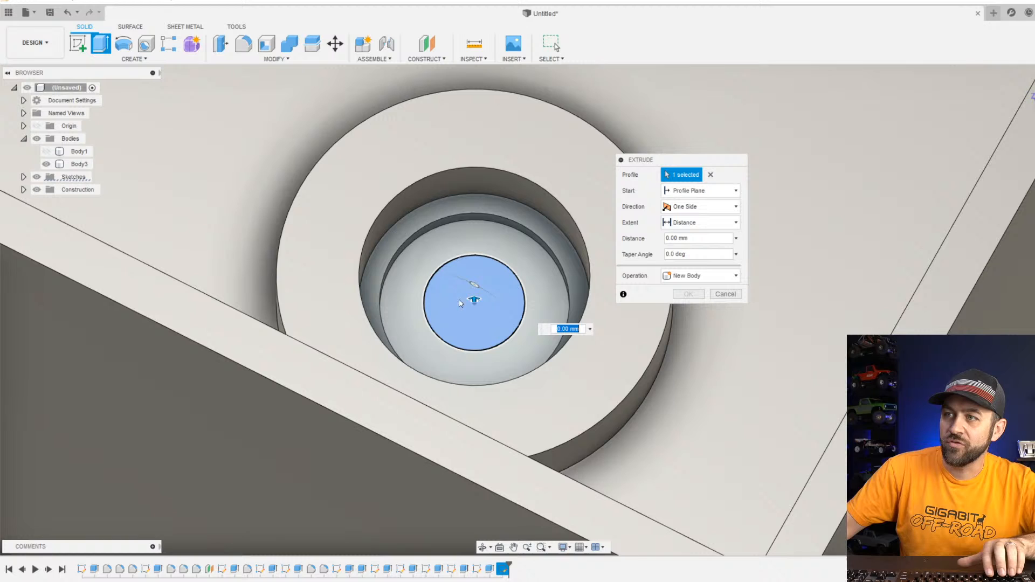
left_click_drag(474, 300, 475, 229)
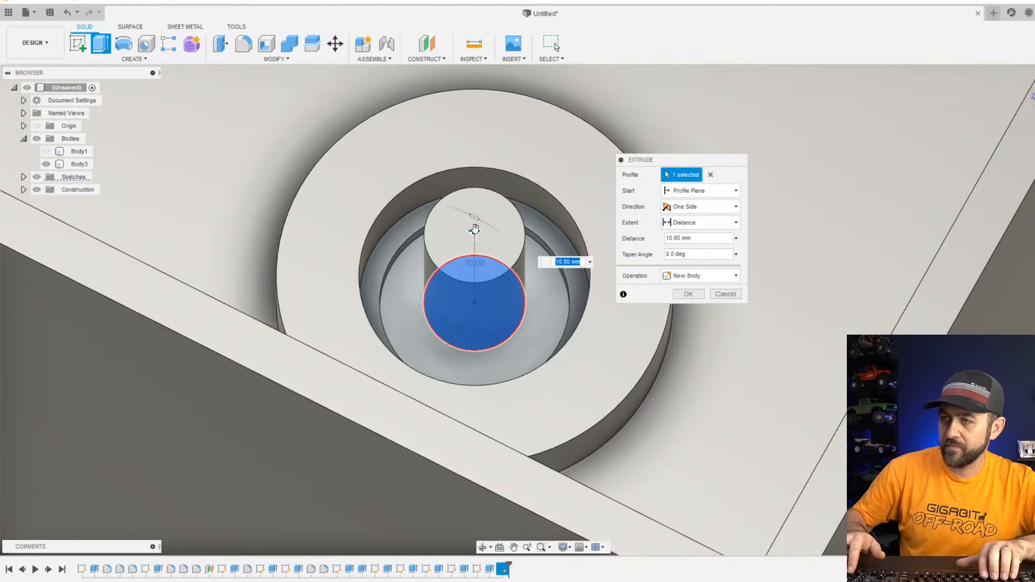
type("5")
key("Return")
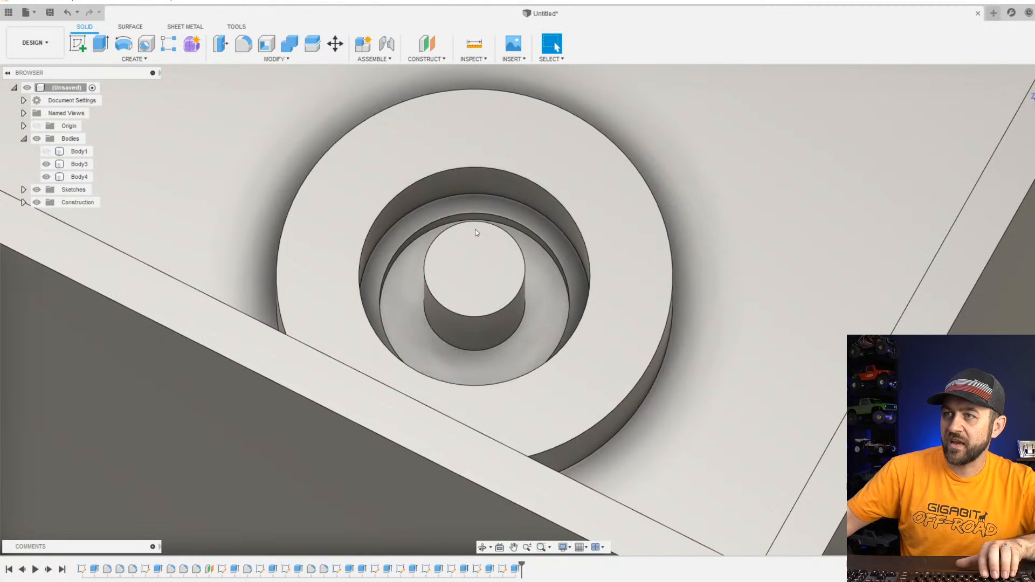
Examine the central post and the surrounding ring inside the box from several distances and angles.
scroll(488, 211, "down", 3)
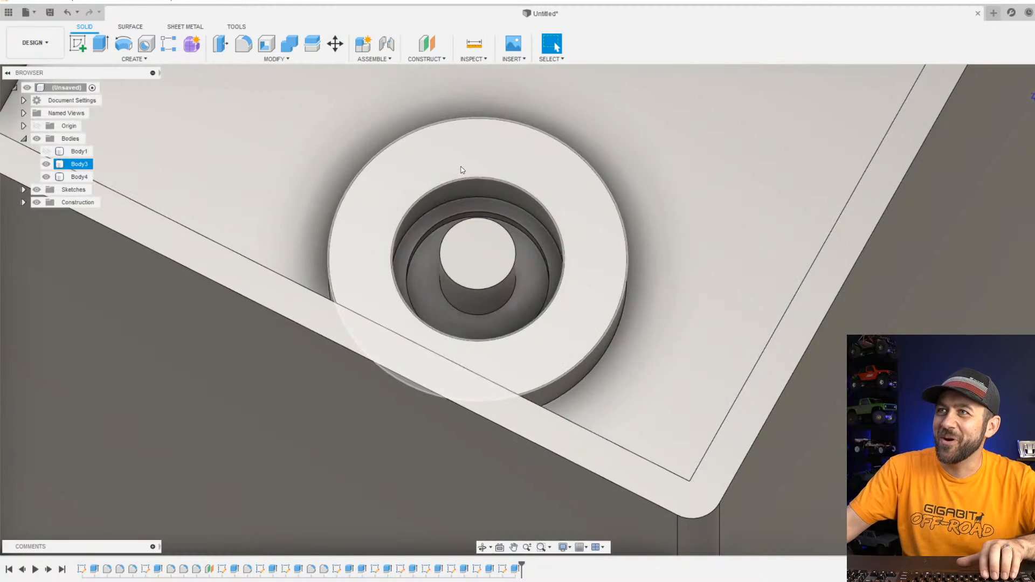
scroll(531, 244, "down", 3)
middle_click_drag(481, 154, 481, 153)
scroll(481, 154, "down", 3)
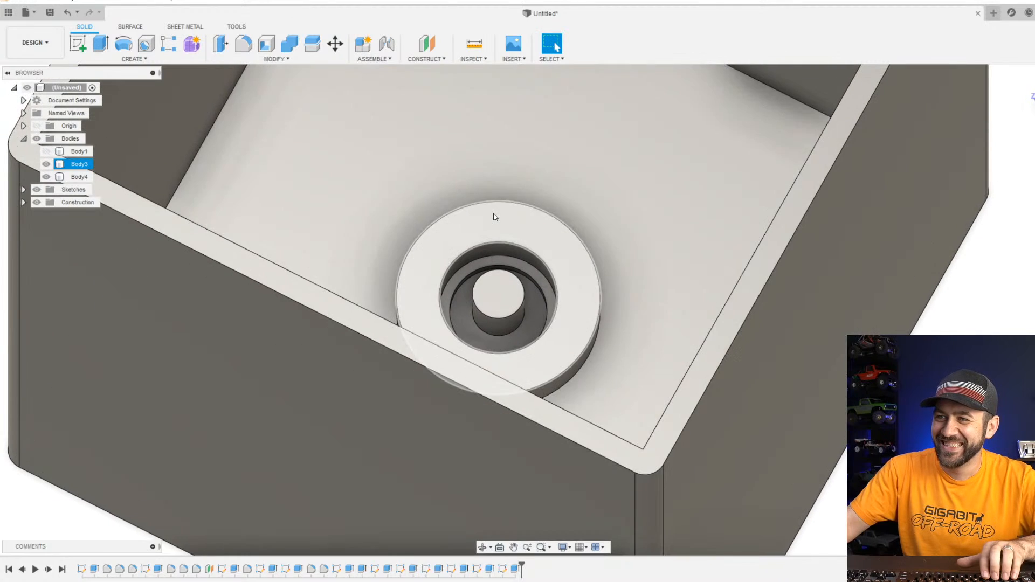
scroll(503, 241, "up", 3)
scroll(513, 224, "down", 3)
scroll(443, 294, "up", 3)
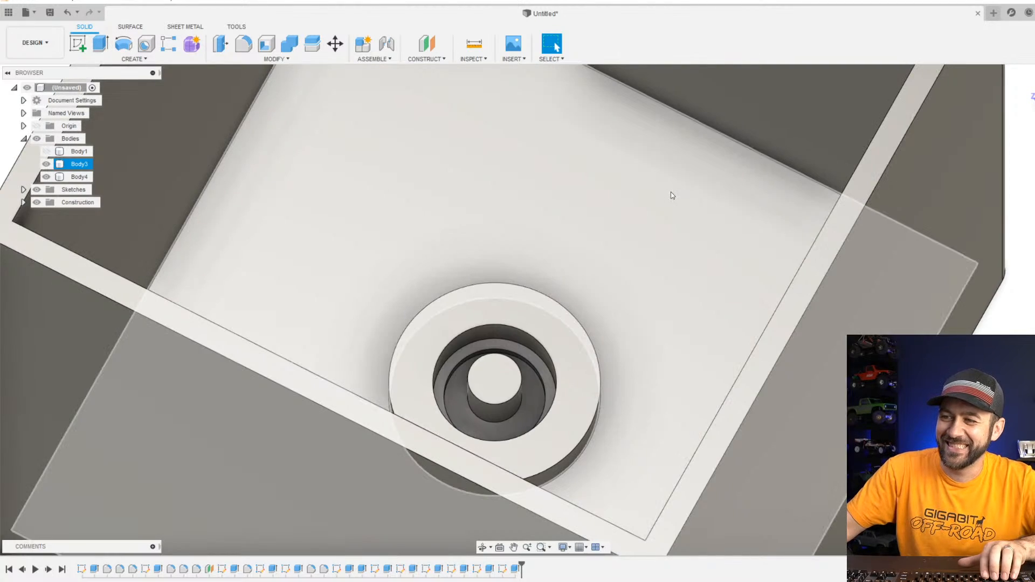
middle_click_drag(581, 201, 579, 220)
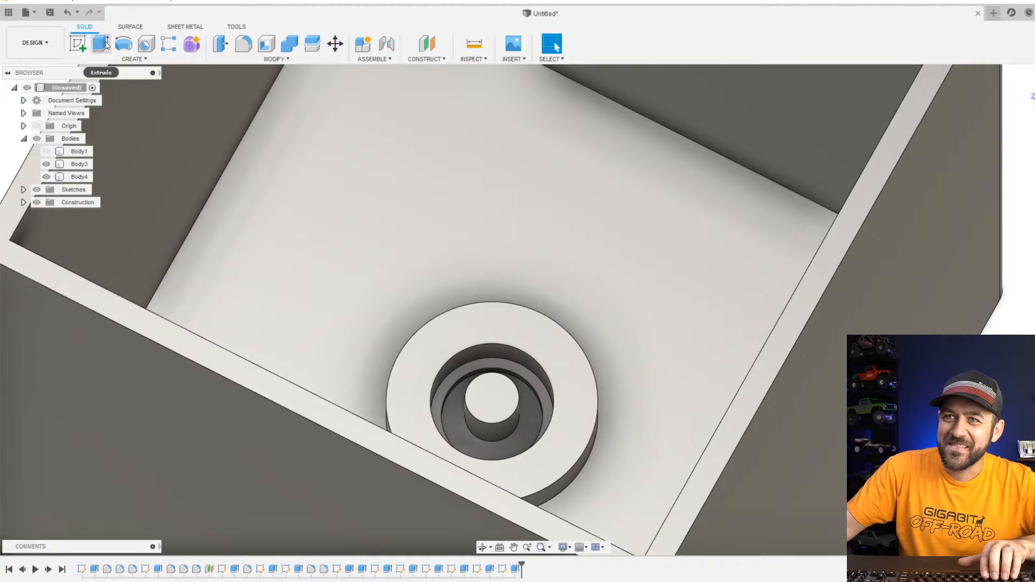
left_click(105, 46)
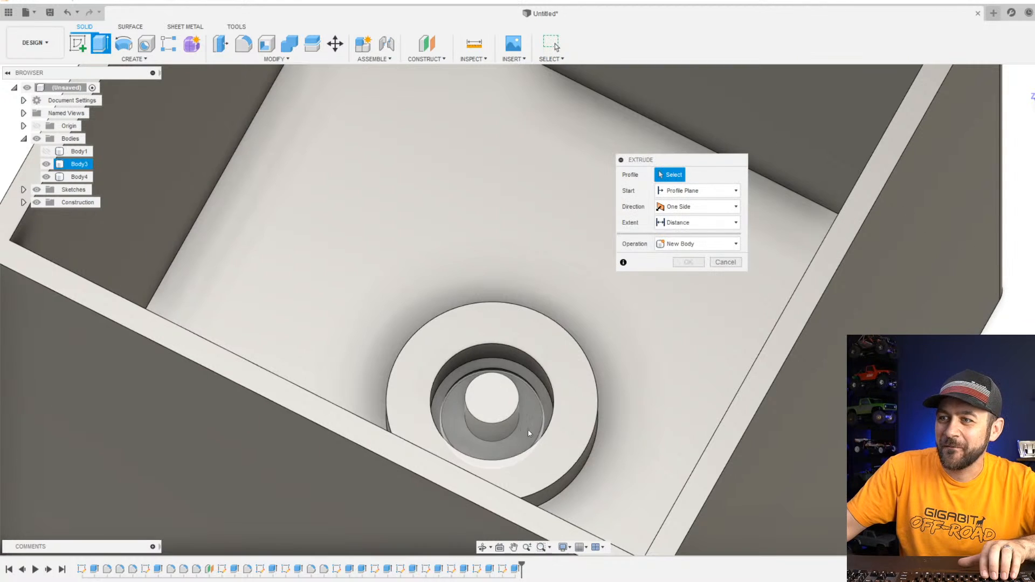
left_click(490, 397)
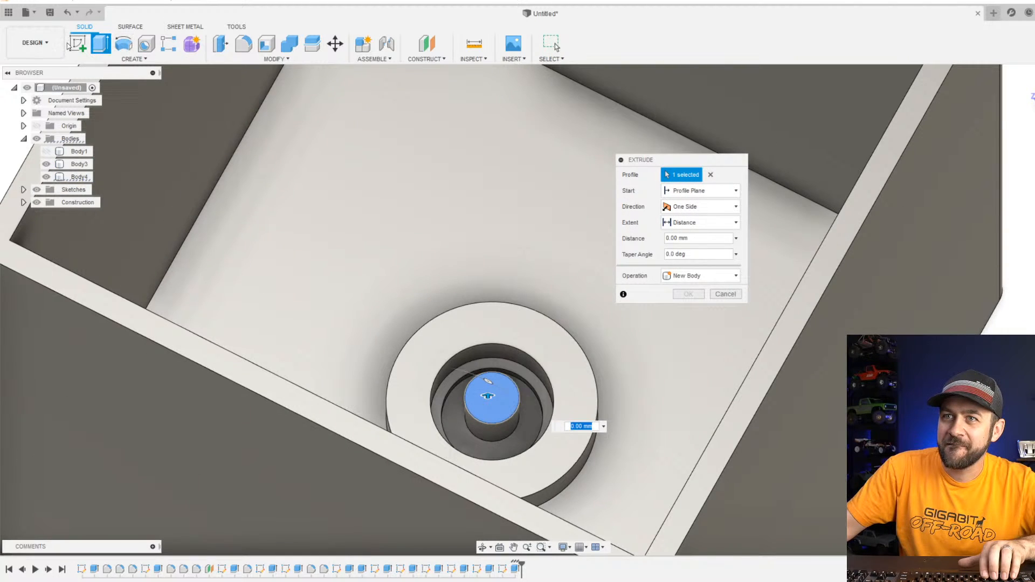
key("Escape")
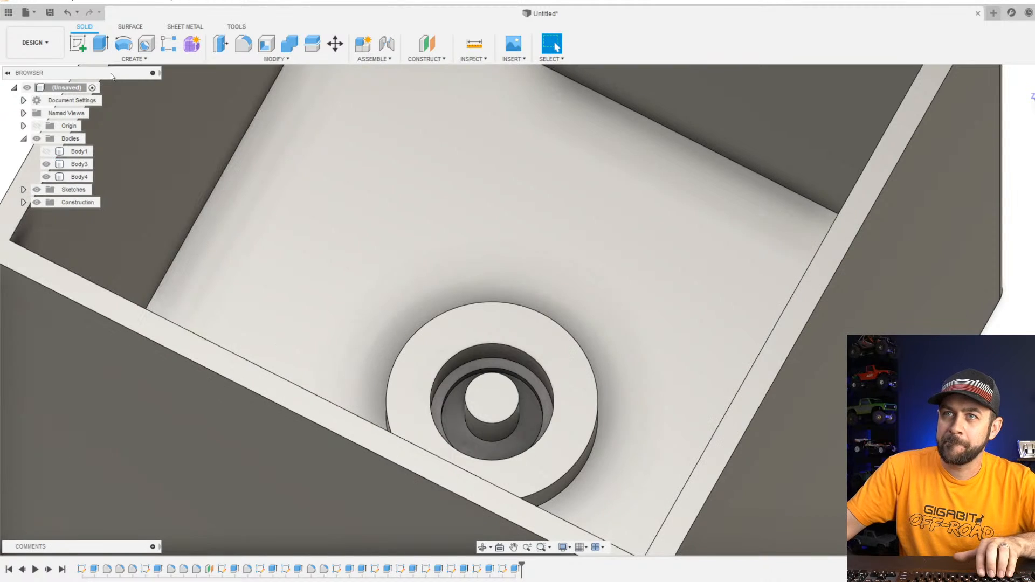
Start a sketch on the central post's top face and draw a concentric circle about 52.7 mm in diameter.
left_click(78, 44)
left_click(492, 399)
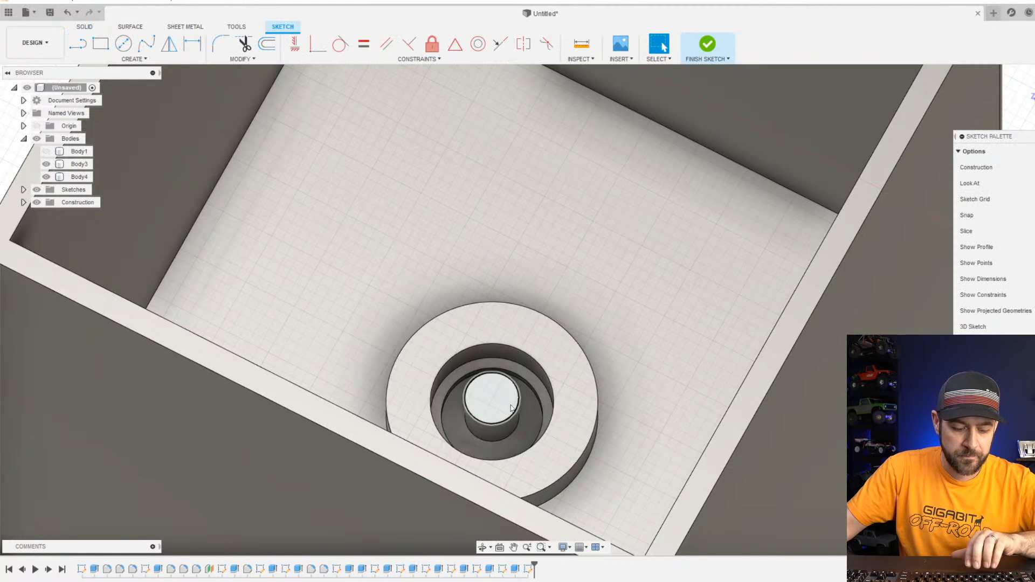
key("c")
left_click(493, 399)
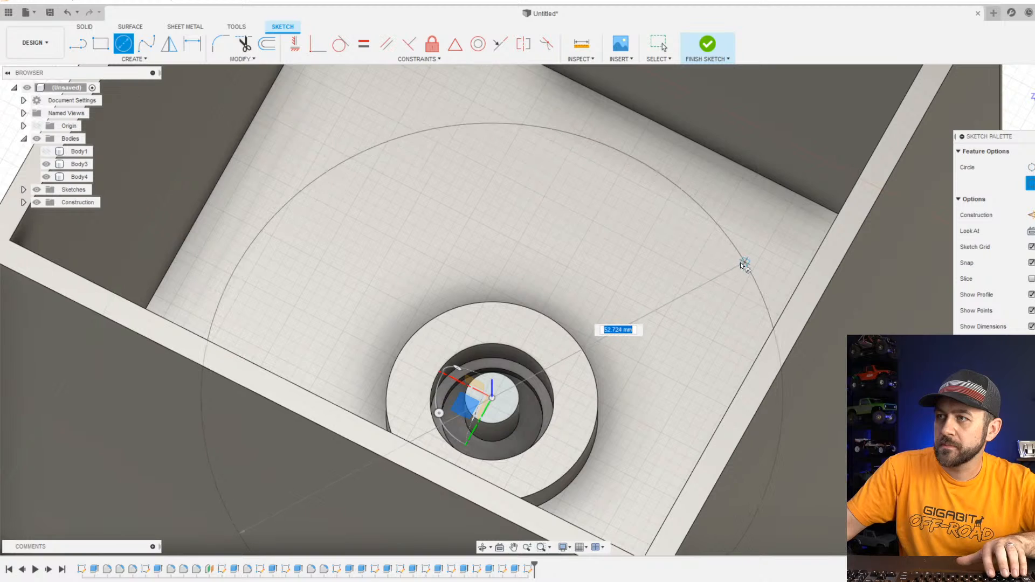
left_click(740, 267)
mouse_move(612, 296)
middle_mouse_down("shift")
mouse_move(629, 307)
mouse_move(490, 184)
middle_mouse_up("shift")
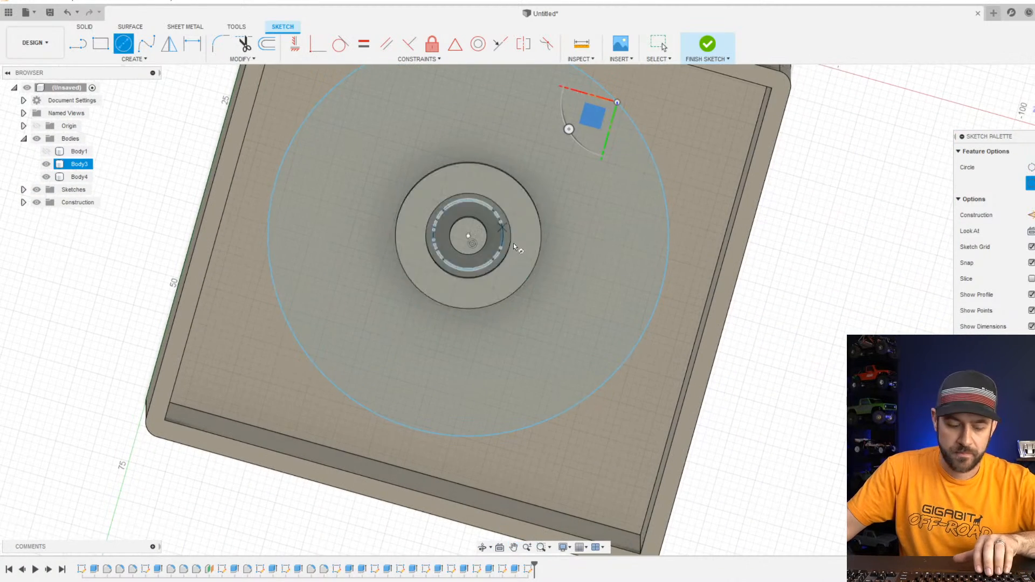
Set the large circle's diameter to 52 mm and finish the sketch.
key("d")
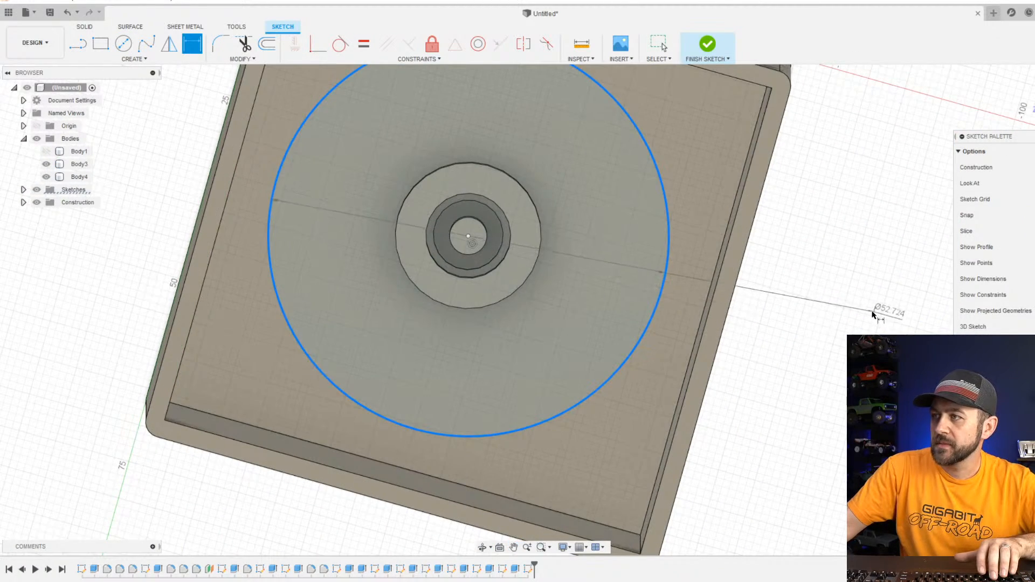
key("Escape")
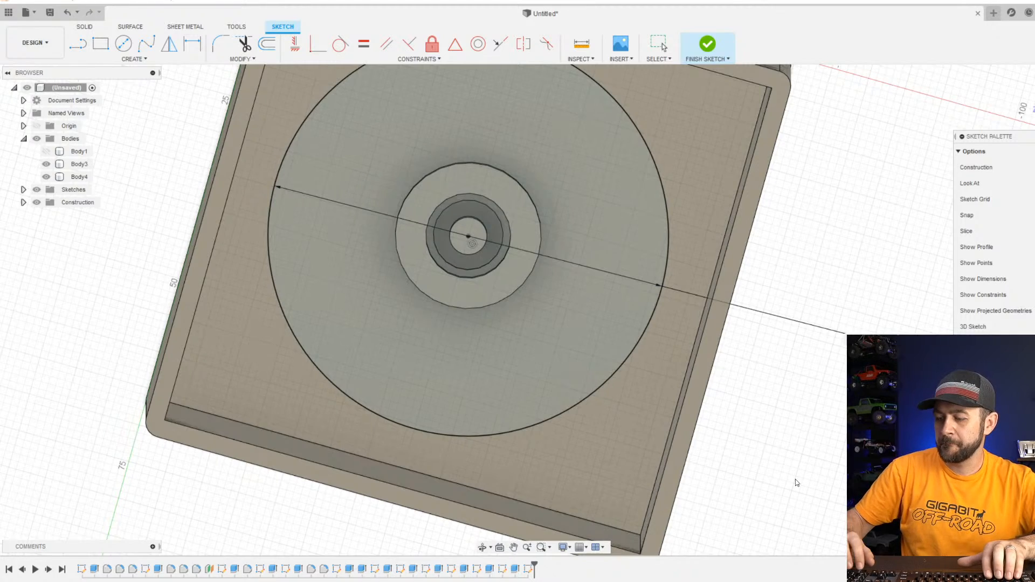
key("d")
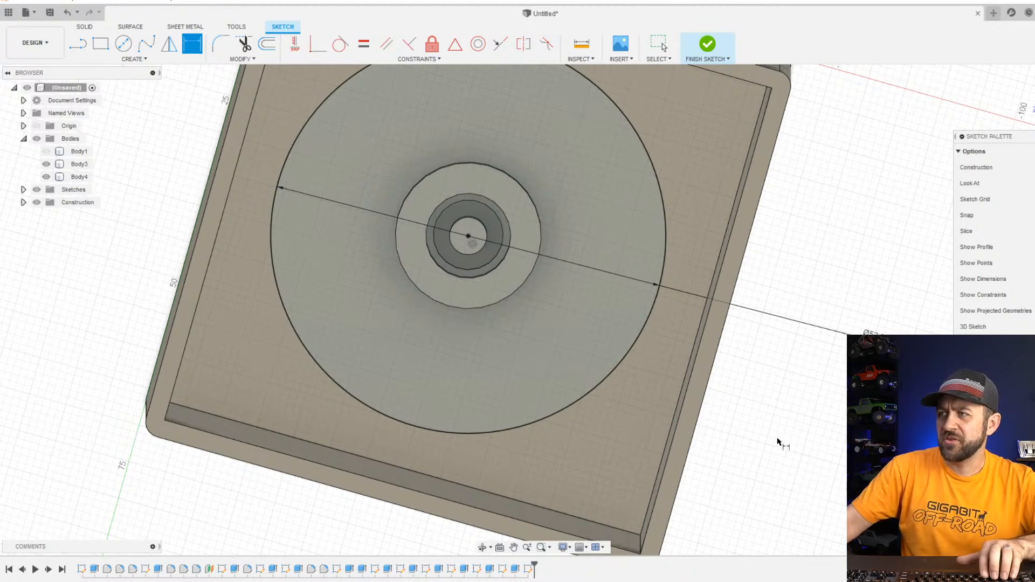
scroll(766, 431, "down", 3)
mouse_move(603, 358)
middle_mouse_down("shift")
mouse_move(601, 312)
mouse_move(545, 302)
middle_mouse_up("shift")
middle_click_drag(503, 220, 520, 258)
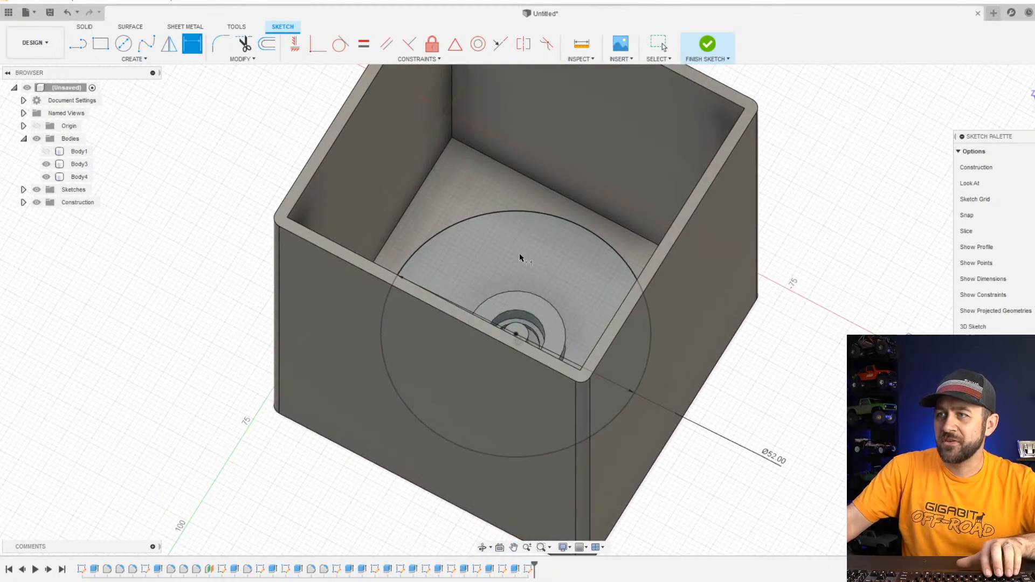
scroll(520, 257, "up", 3)
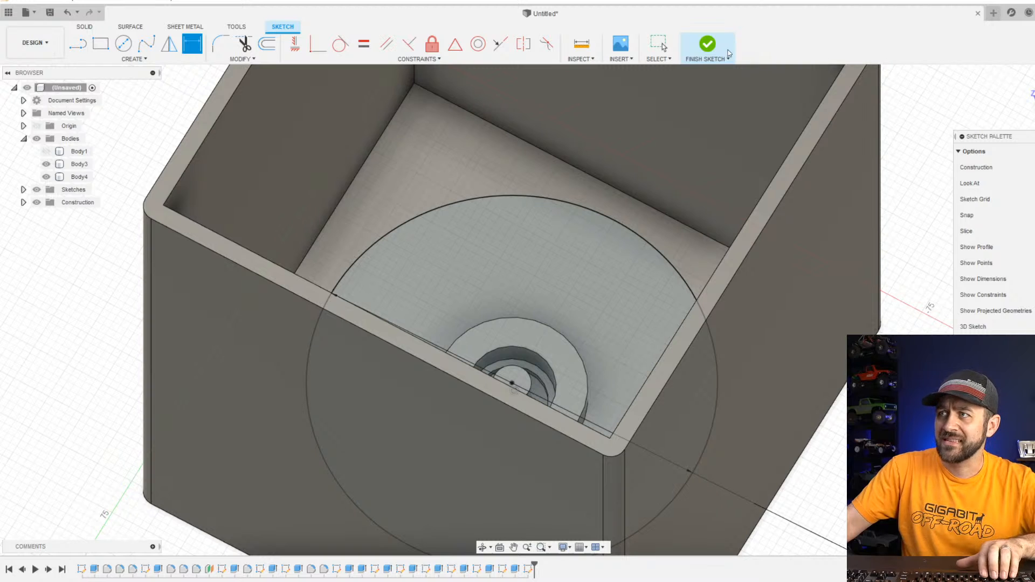
left_click(708, 46)
Extrude the large circle's outer area and its central area 2 mm upward, joined to the post, to form a disc.
left_click(101, 43)
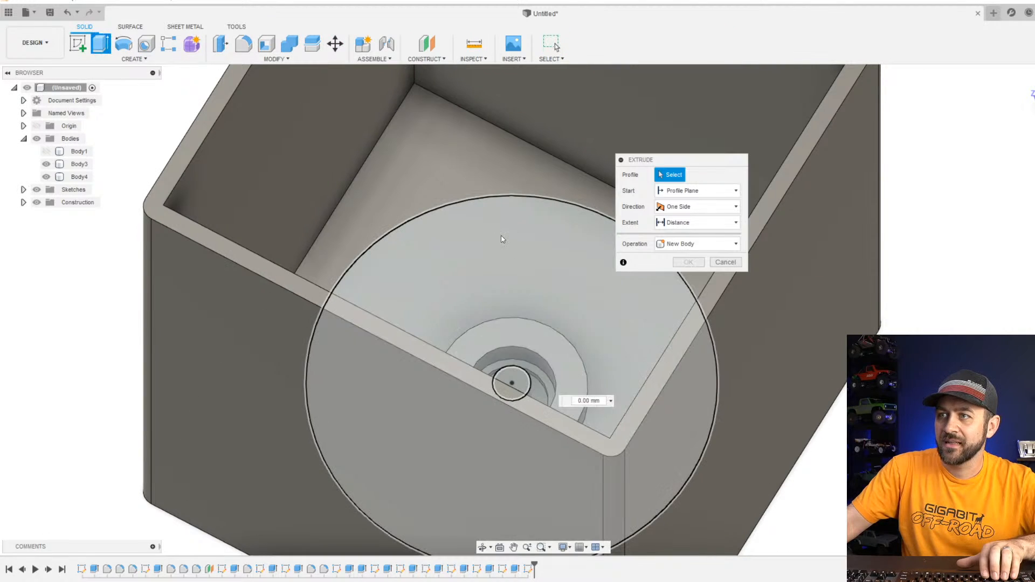
left_click(503, 237)
type("2")
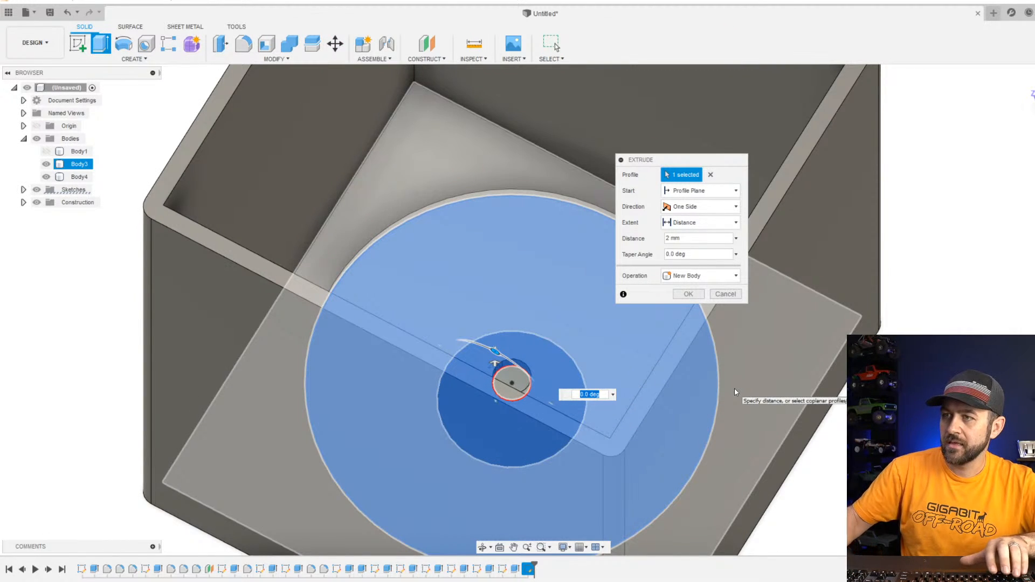
key("Tab")
left_click(512, 379)
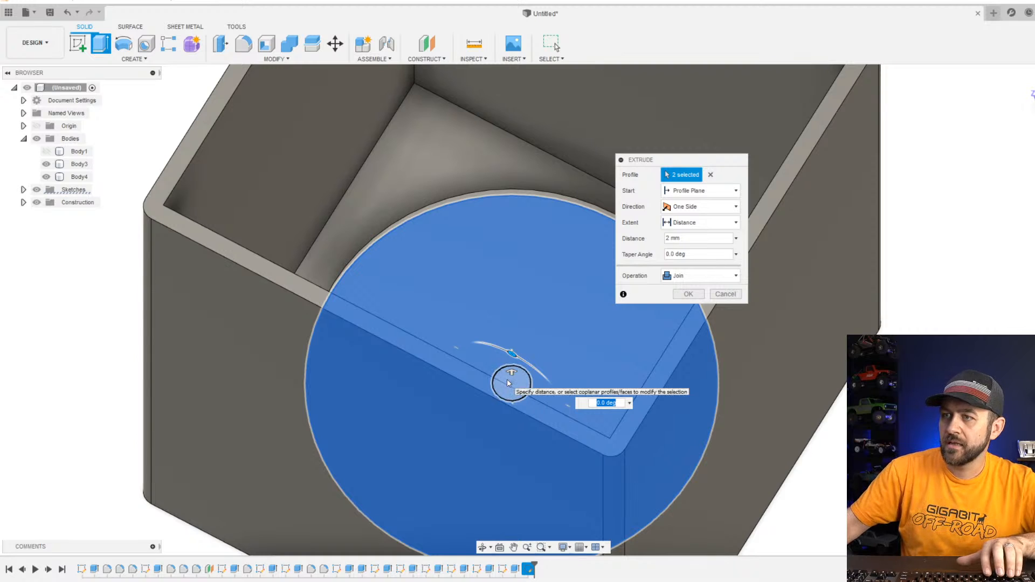
key("Return")
scroll(509, 381, "down", 3)
middle_click_drag(432, 322, 449, 332, "shift")
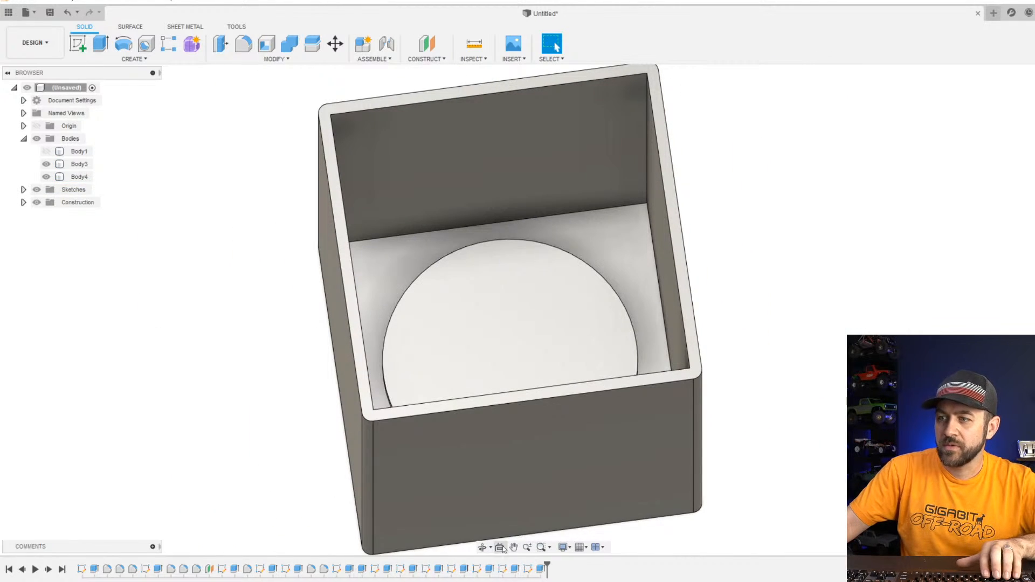
Highlight the post's extrusion in the timeline and hide the surrounding box to view the tub body alone.
right_click(514, 570)
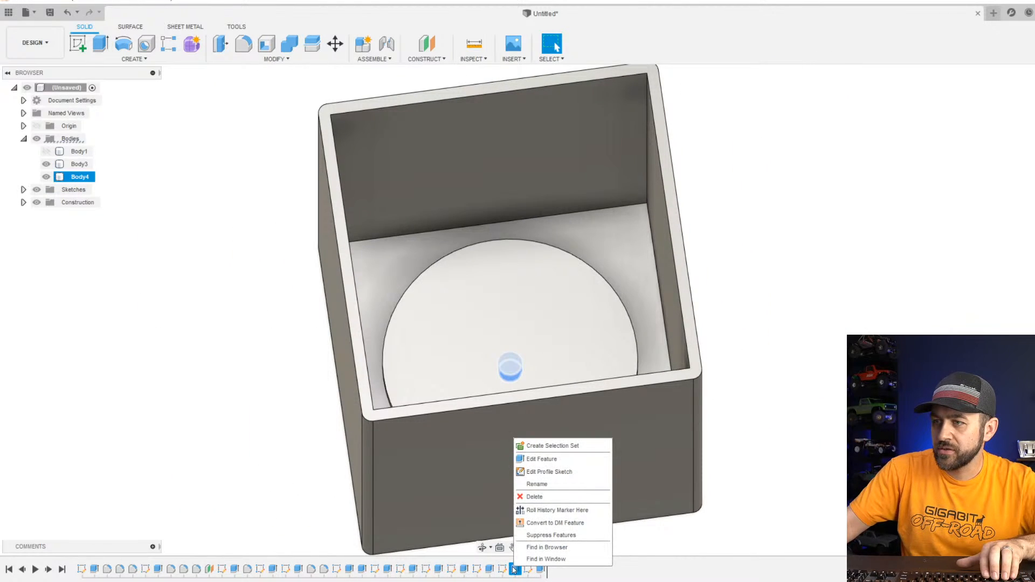
left_click(540, 571)
right_click(542, 570)
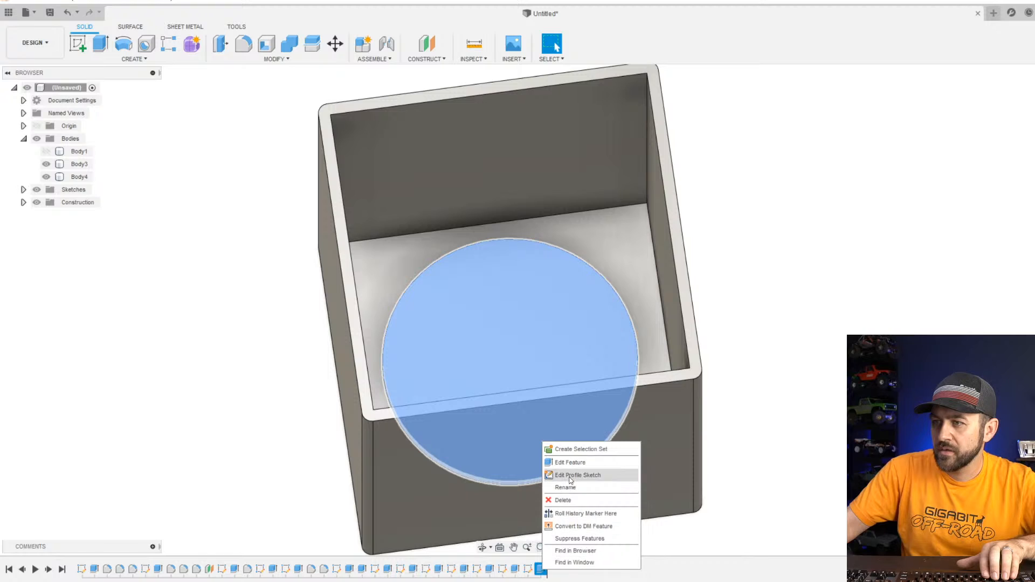
left_click(515, 570)
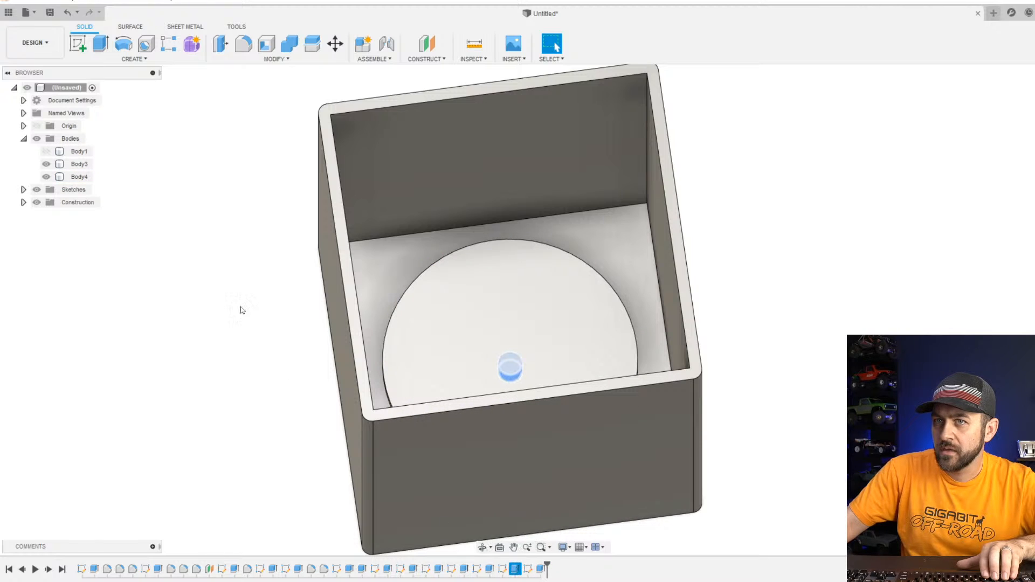
left_click(46, 164)
middle_click_drag(368, 319, 469, 302, "shift")
key("Escape")
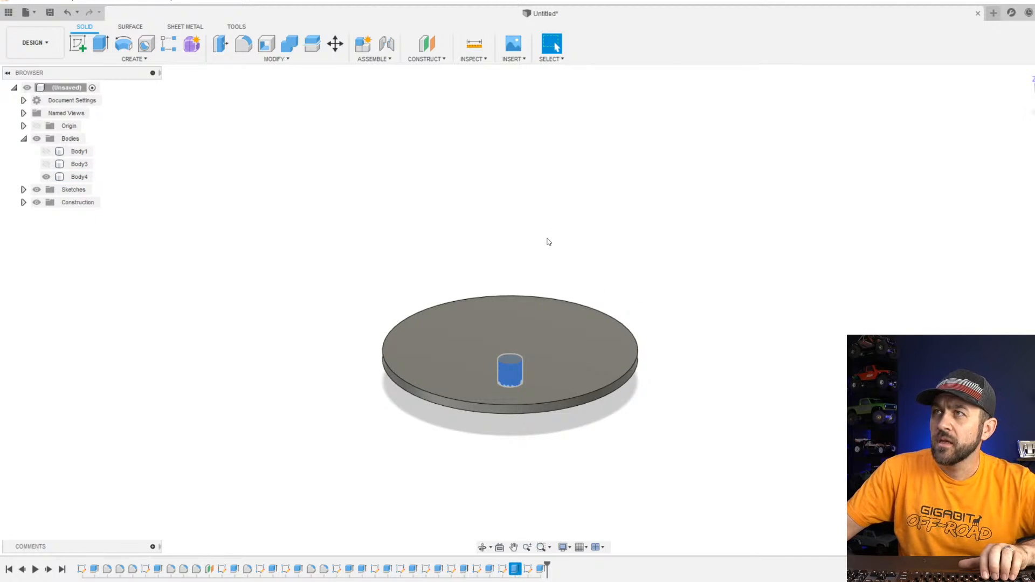
left_click(331, 152)
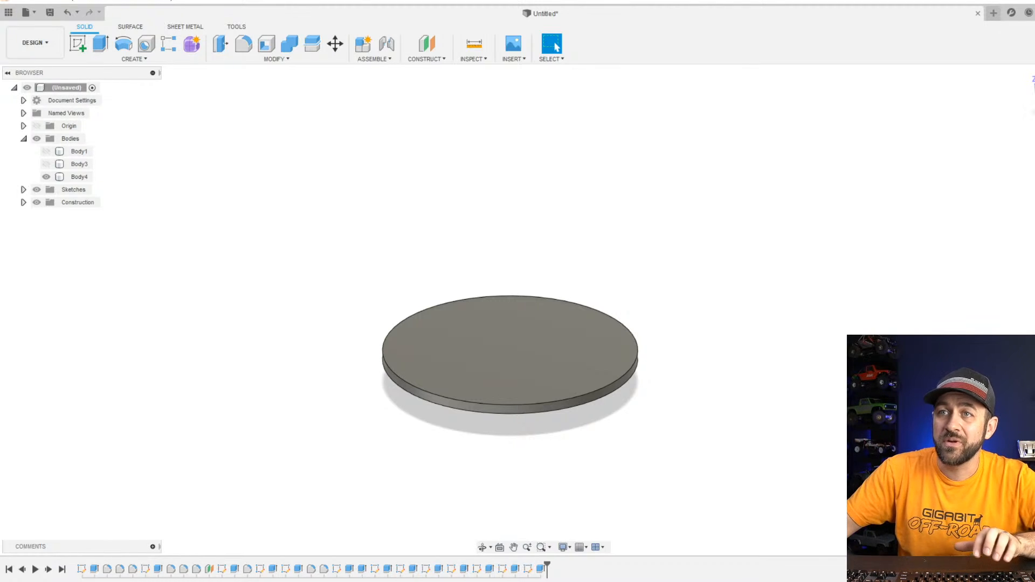
Start a sketch on the disc's upper face and project the face's outline into it.
left_click(85, 52)
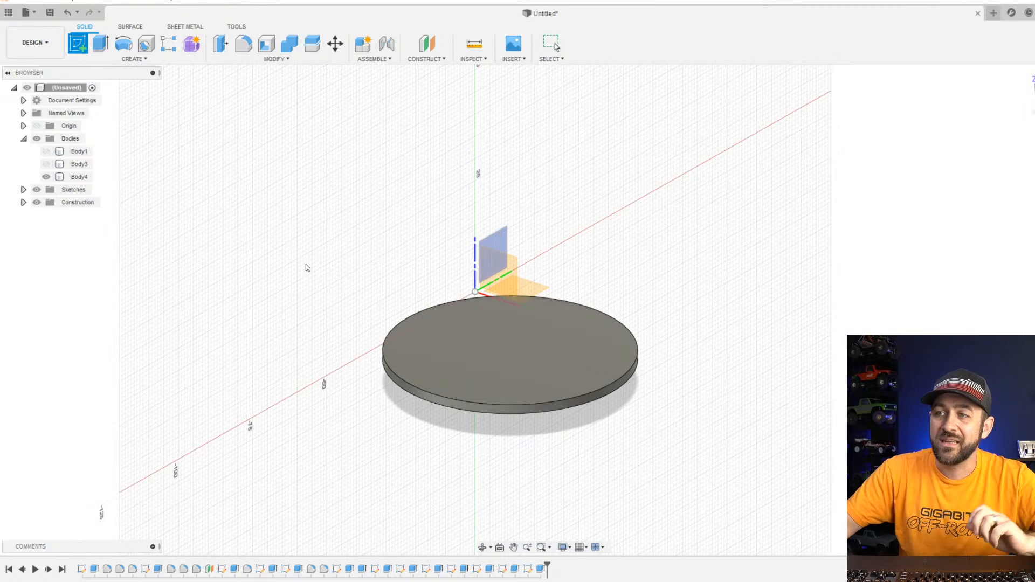
left_click(498, 369)
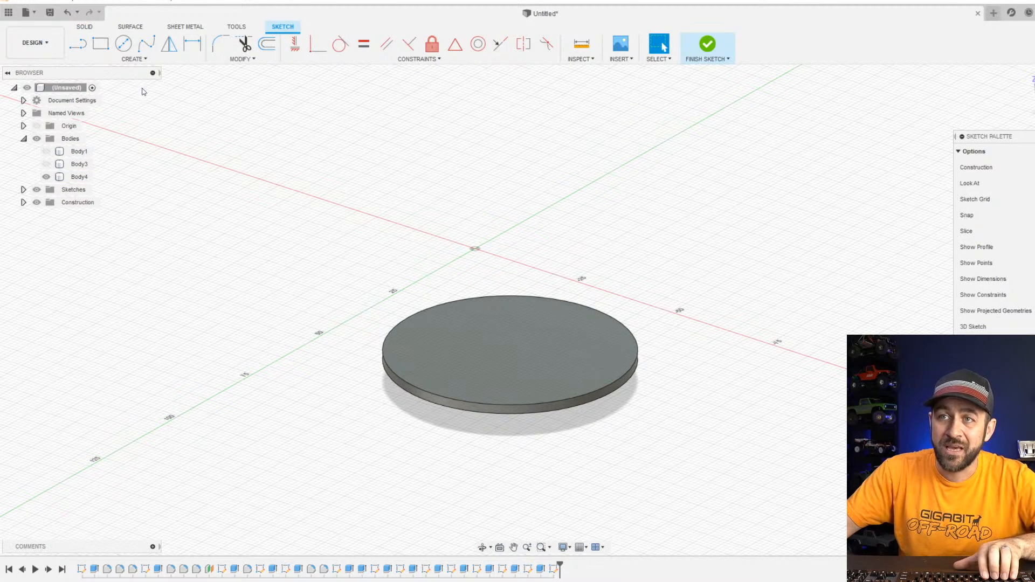
key("p")
left_click(492, 353)
key("Return")
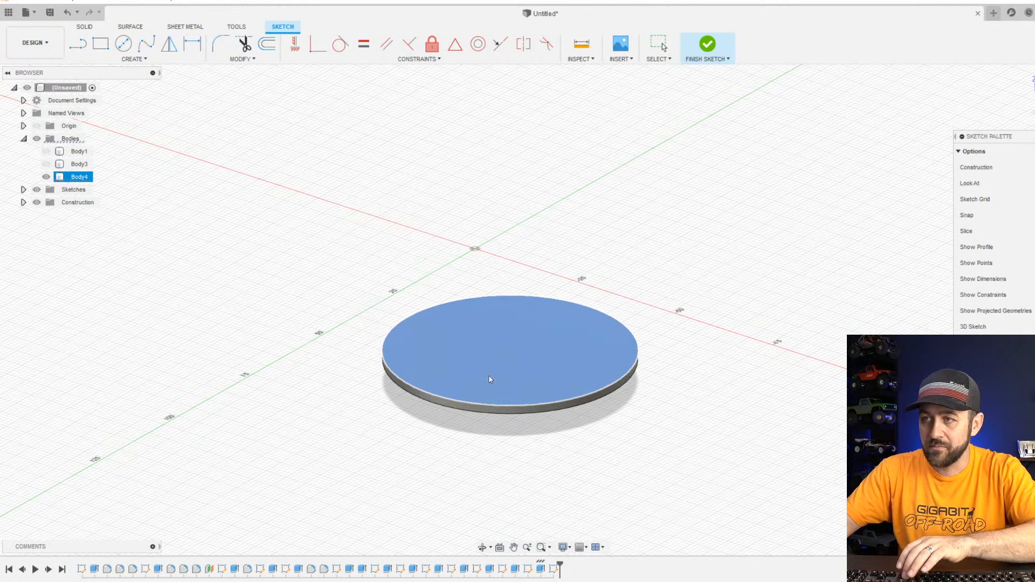
Draw a circle concentric with the disc, inset about 1.5 mm from its outer edge.
left_click(123, 44)
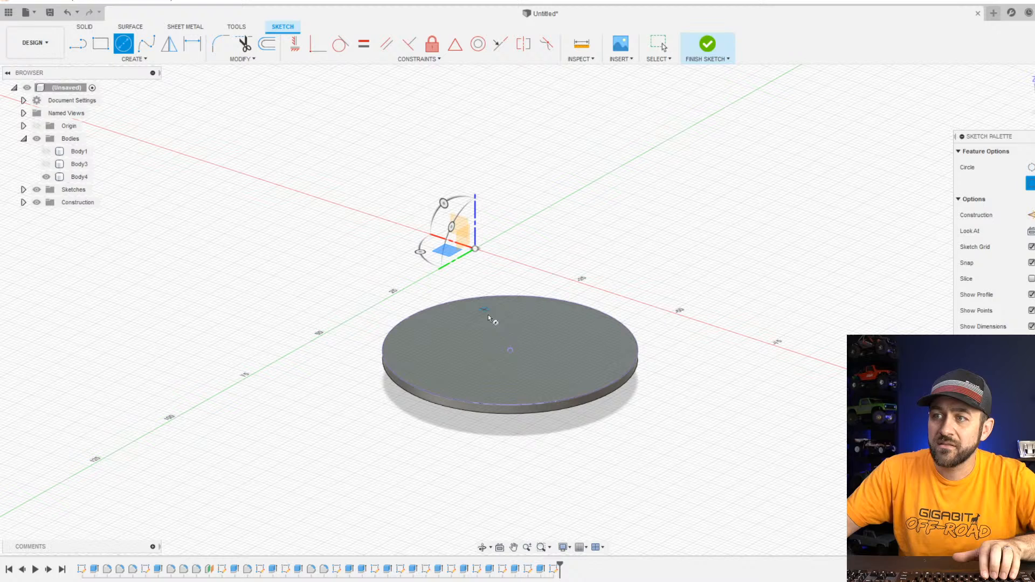
left_click(510, 353)
scroll(418, 345, "up", 3)
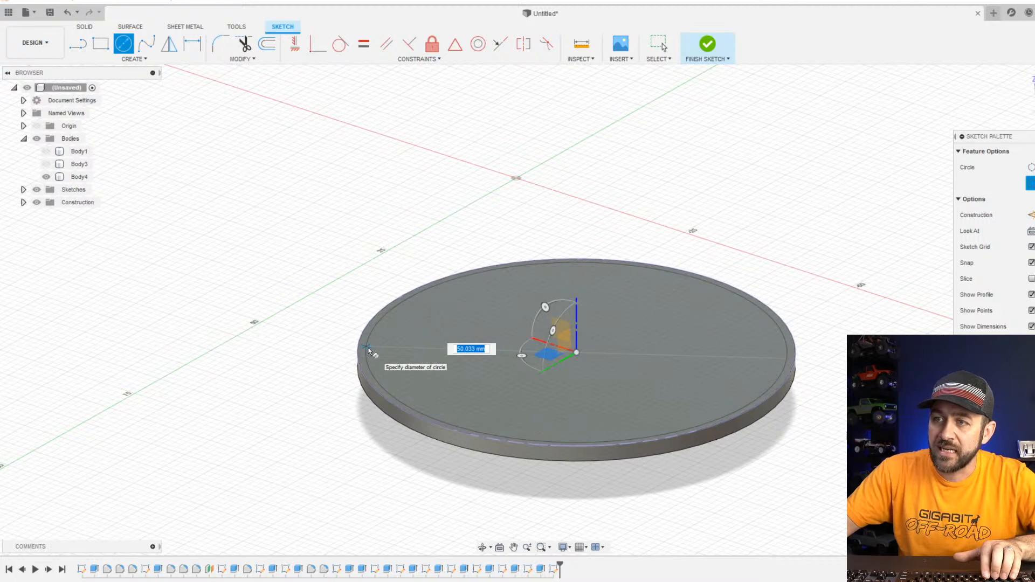
left_click(371, 351)
key("Escape")
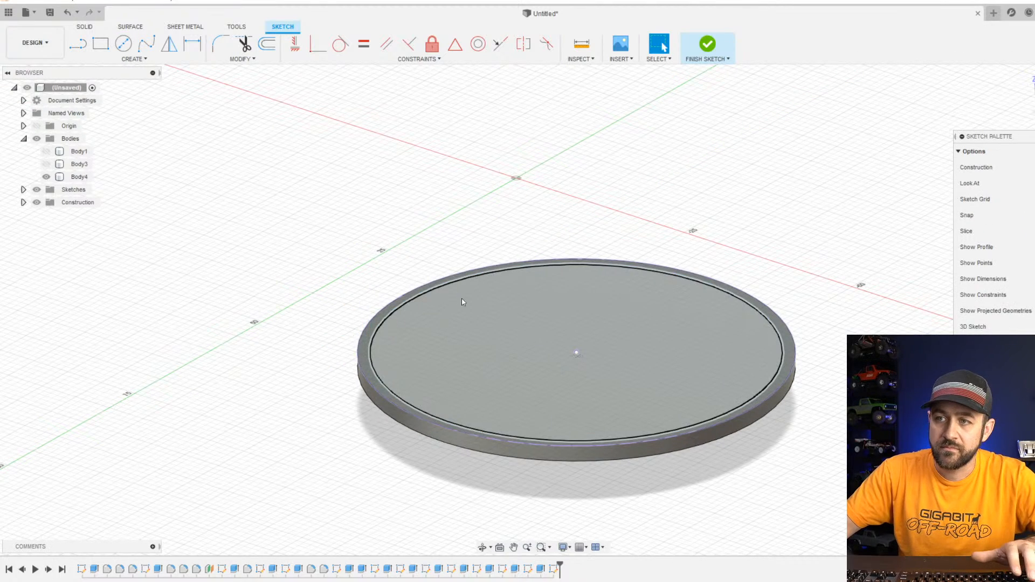
Dimension the gap between the inner circle and the disc's edge to 1.6 mm and finish the sketch.
scroll(424, 296, "up", 3)
key("d")
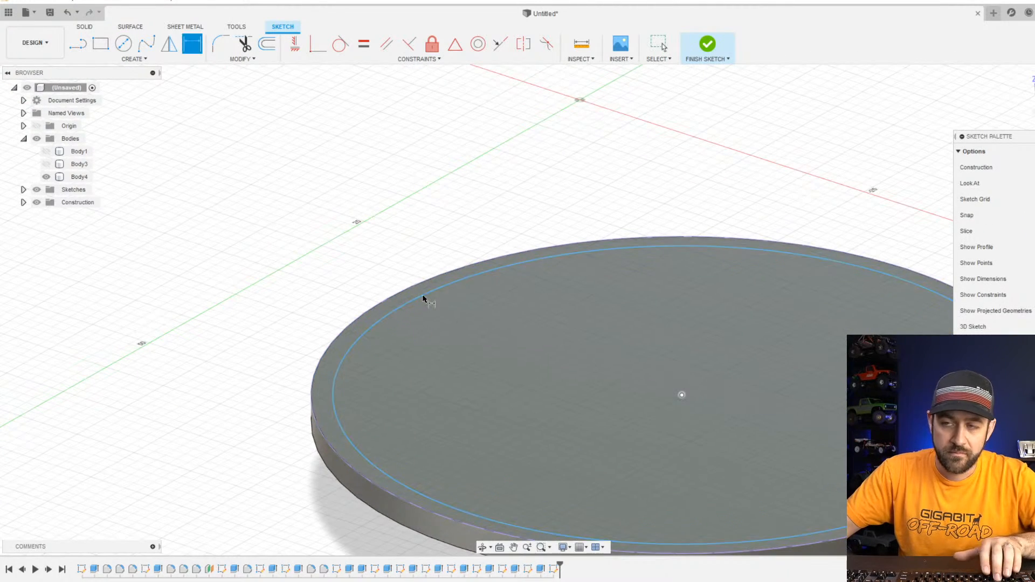
left_click(336, 373)
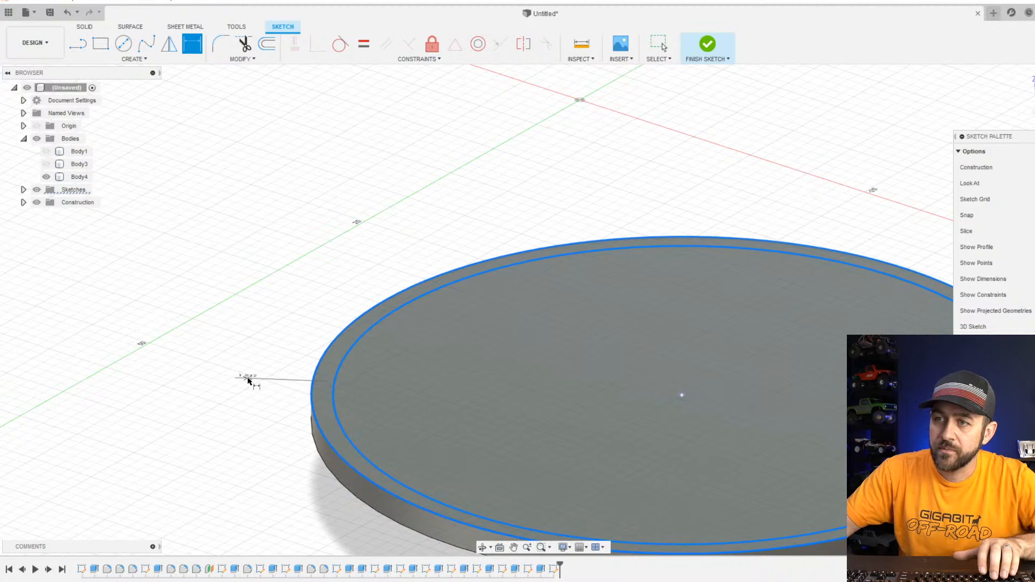
left_click(248, 381)
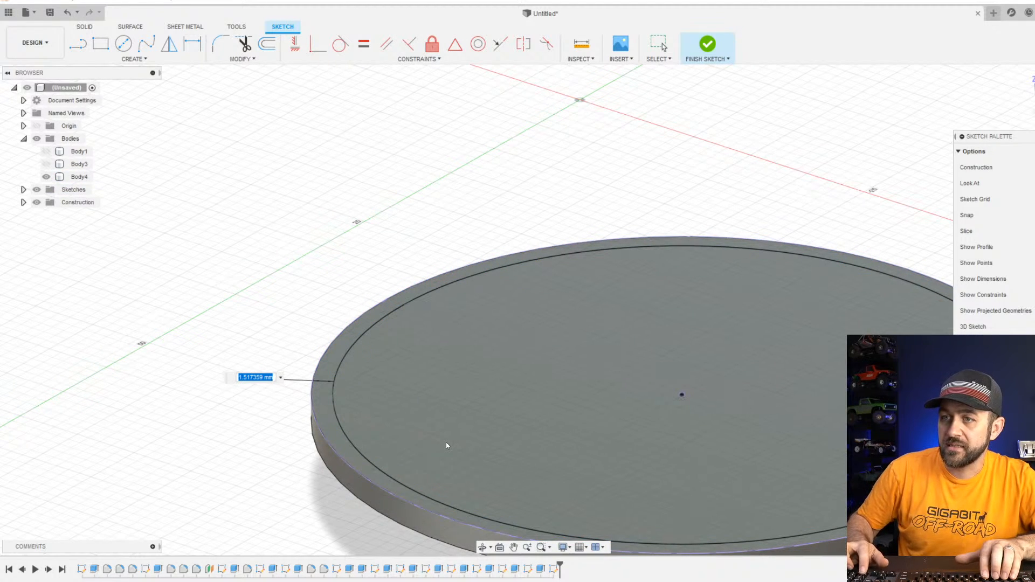
type("1.6")
key("Return")
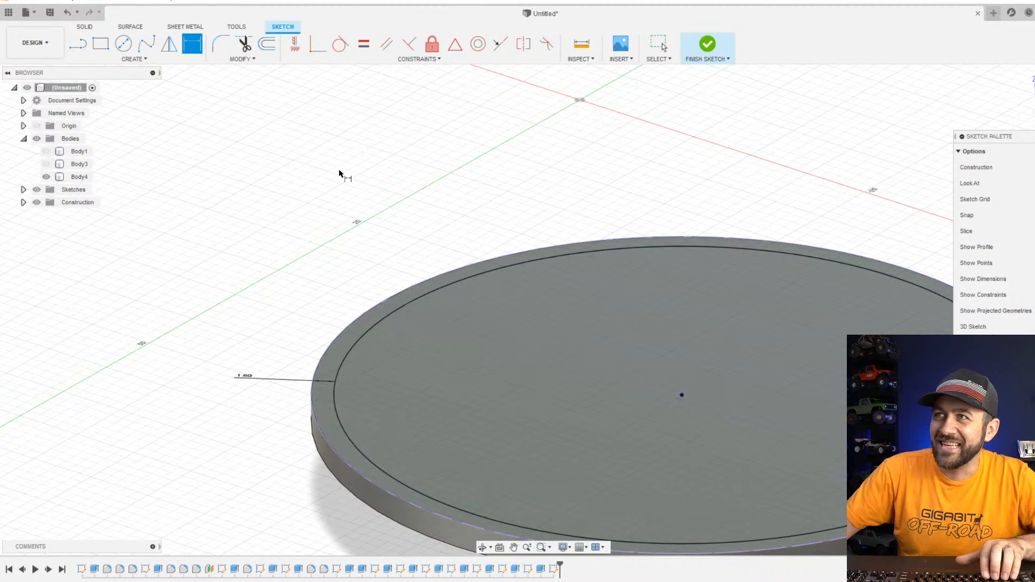
left_click(708, 45)
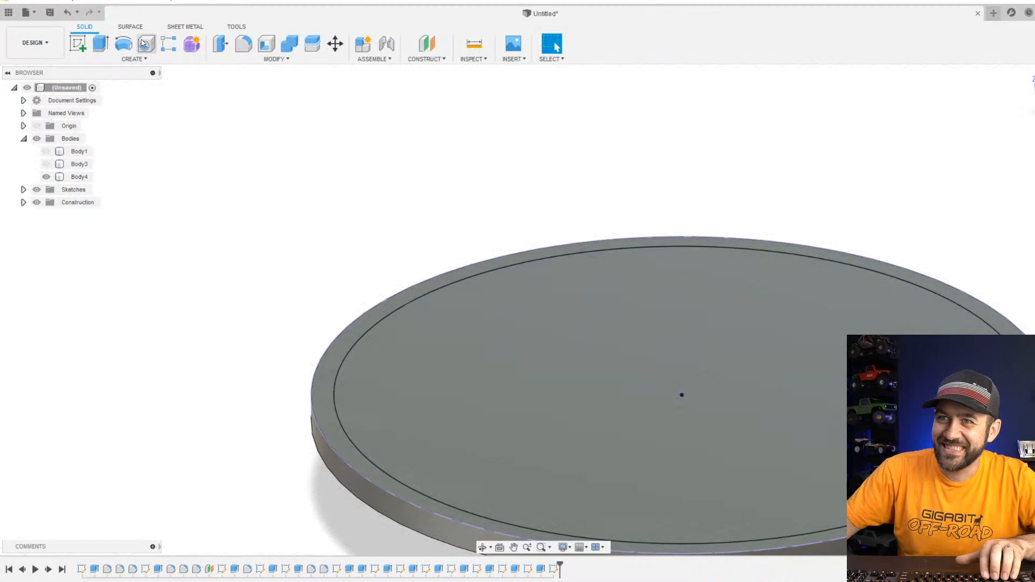
Show the box again and extrude the narrow ring along the disc's edge 76 mm upward as a joined wall.
left_click(99, 44)
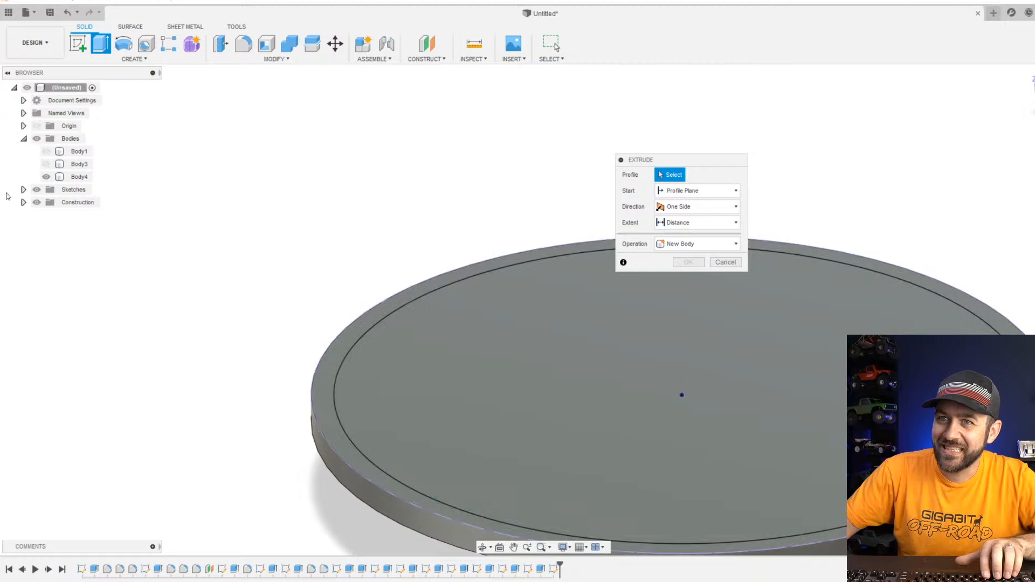
left_click(46, 163)
middle_click_drag(354, 344, 506, 221, "shift")
left_click(506, 221)
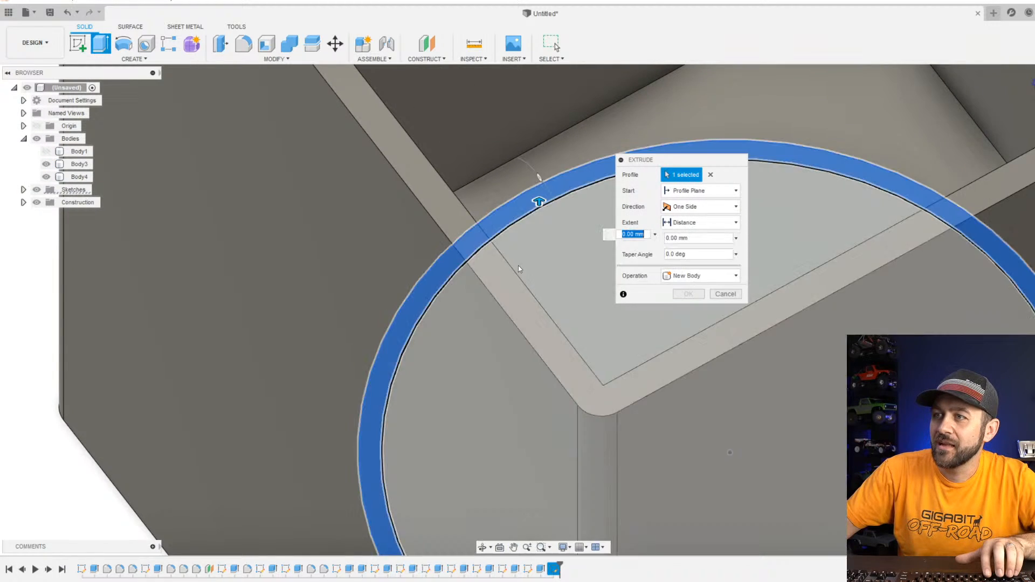
scroll(539, 203, "down", 3)
left_click_drag(545, 238, 557, 54)
middle_click_drag(551, 100, 433, 382)
left_click_drag(415, 397, 413, 152)
Show the washer's outer shell, check the tub wall against its top opening, and accept the wall extrusion.
left_click(47, 151)
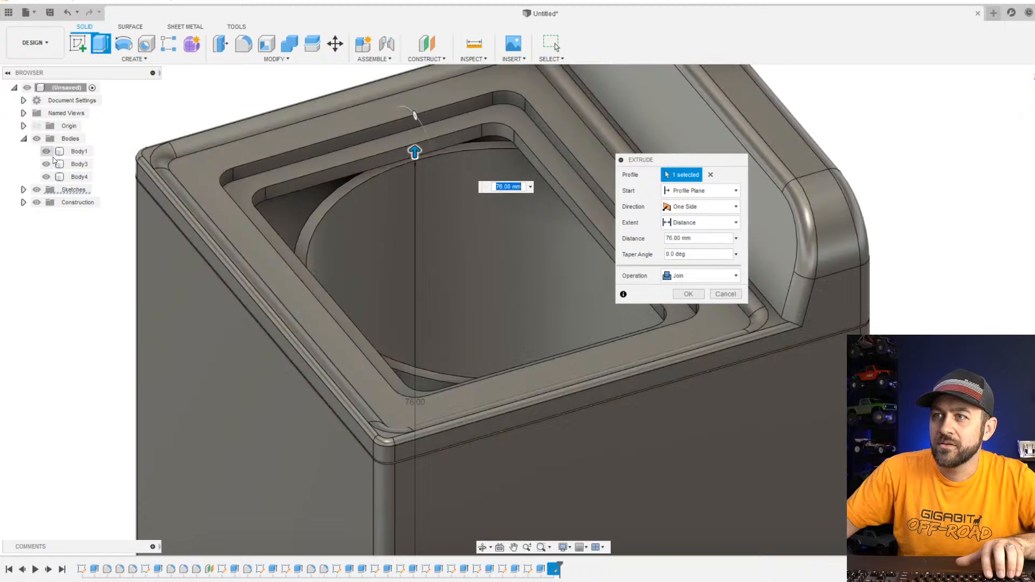
scroll(444, 215, "up", 5)
mouse_move(443, 216)
middle_mouse_down("shift")
mouse_move(434, 187)
mouse_move(415, 186)
mouse_move(469, 191)
mouse_move(433, 191)
mouse_move(483, 222)
mouse_move(445, 212)
middle_mouse_up("shift")
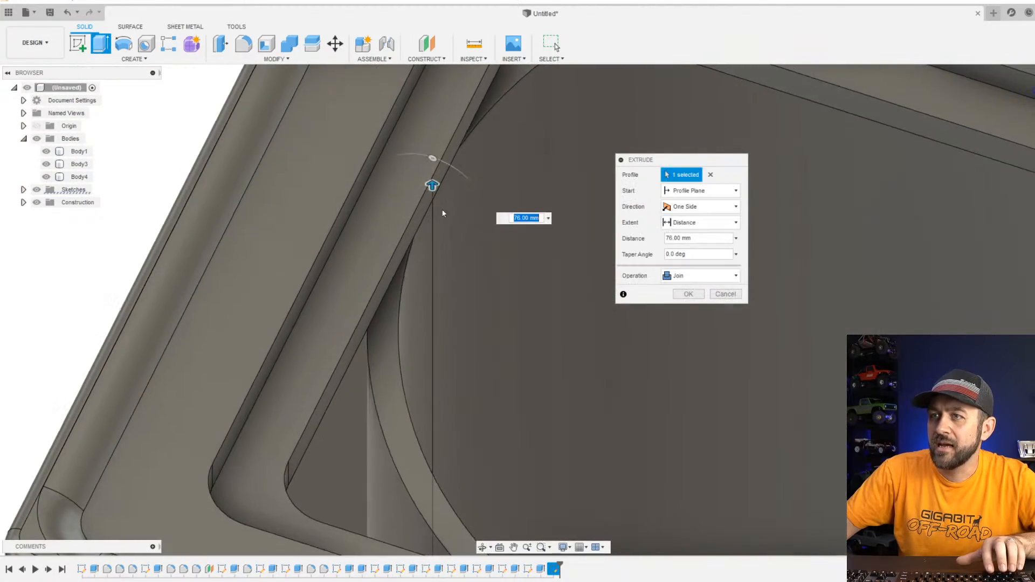
scroll(444, 212, "down", 3)
middle_click_drag(516, 294, 483, 267)
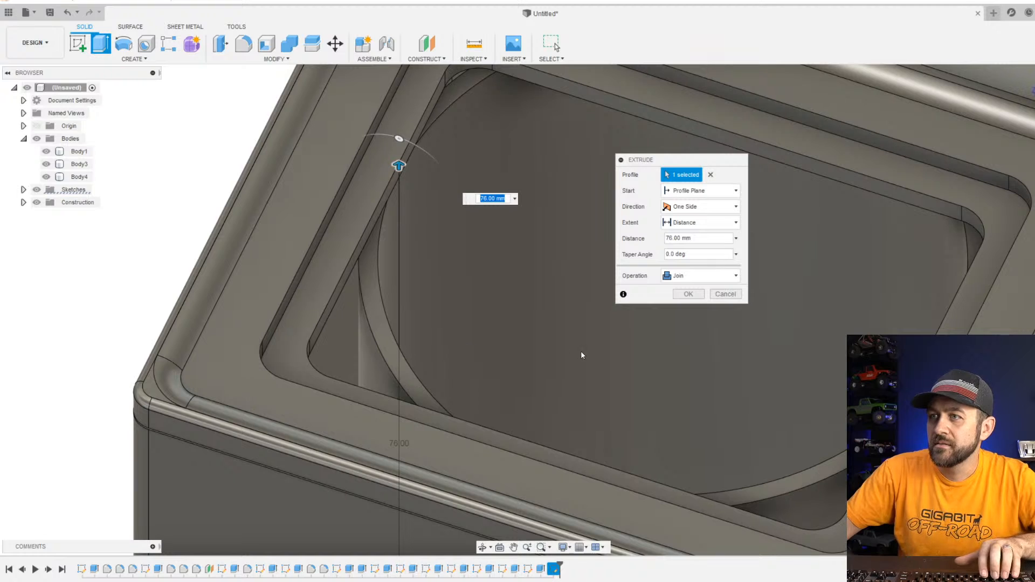
key("Return")
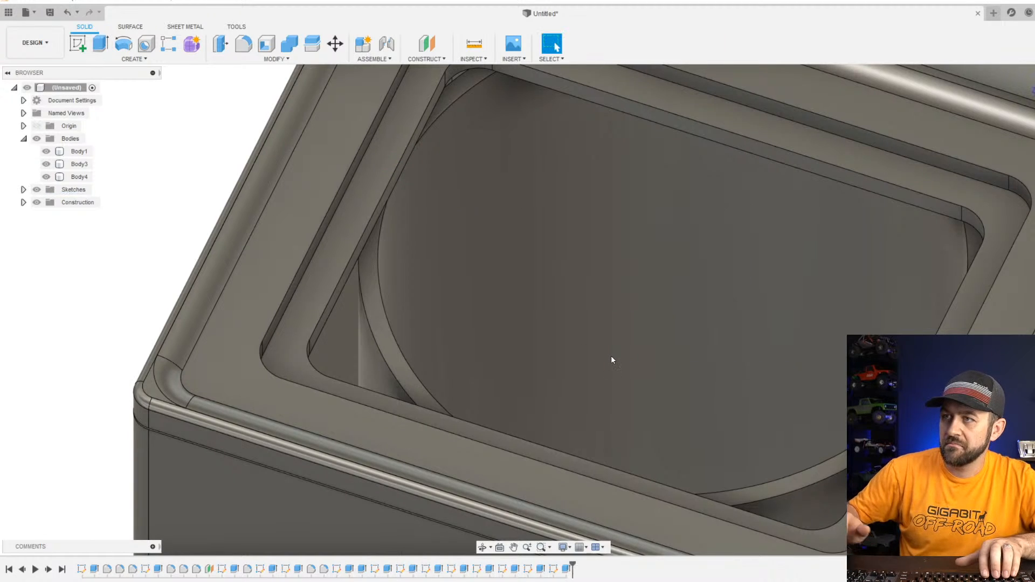
Hide the washer's outer shell and examine the tub wall inside the open box.
scroll(703, 185, "down", 3)
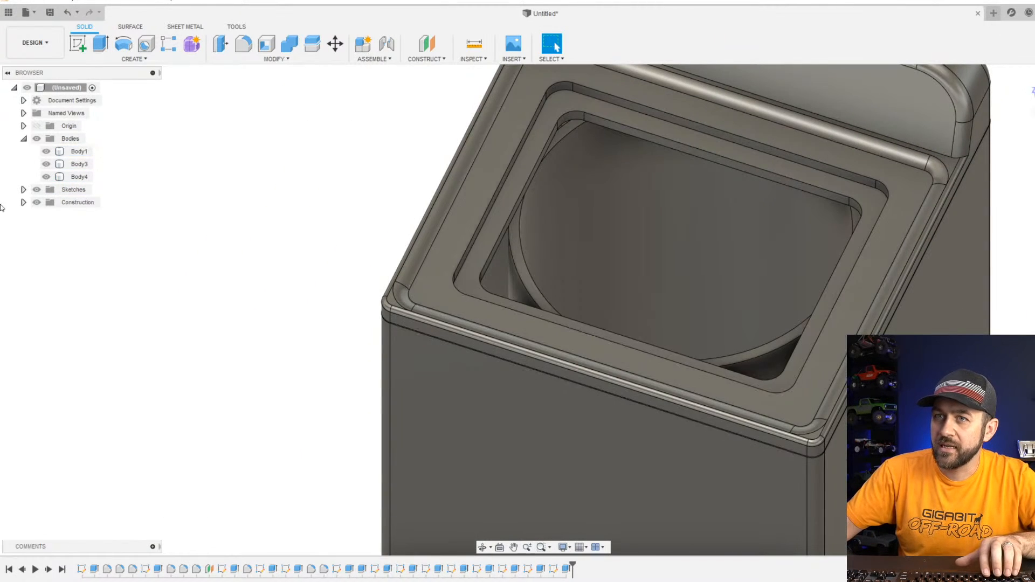
left_click(46, 152)
scroll(739, 294, "down", 3)
middle_click_drag(739, 292, 818, 295, "shift")
scroll(822, 270, "up", 3)
scroll(747, 220, "up", 3)
scroll(718, 316, "down", 3)
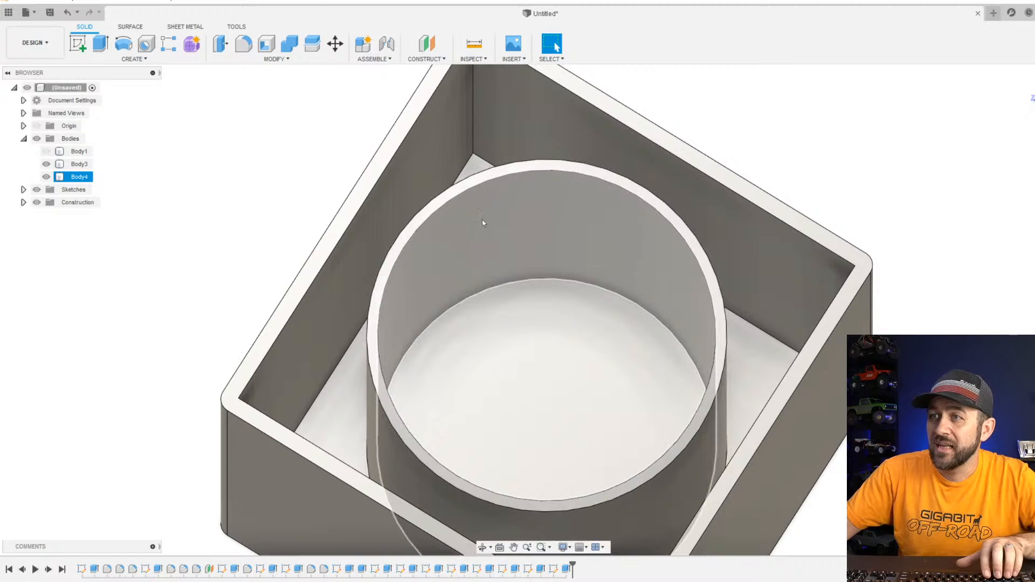
Create a construction plane offset -12 mm from the box's top rim.
left_click(418, 48)
left_click(335, 229)
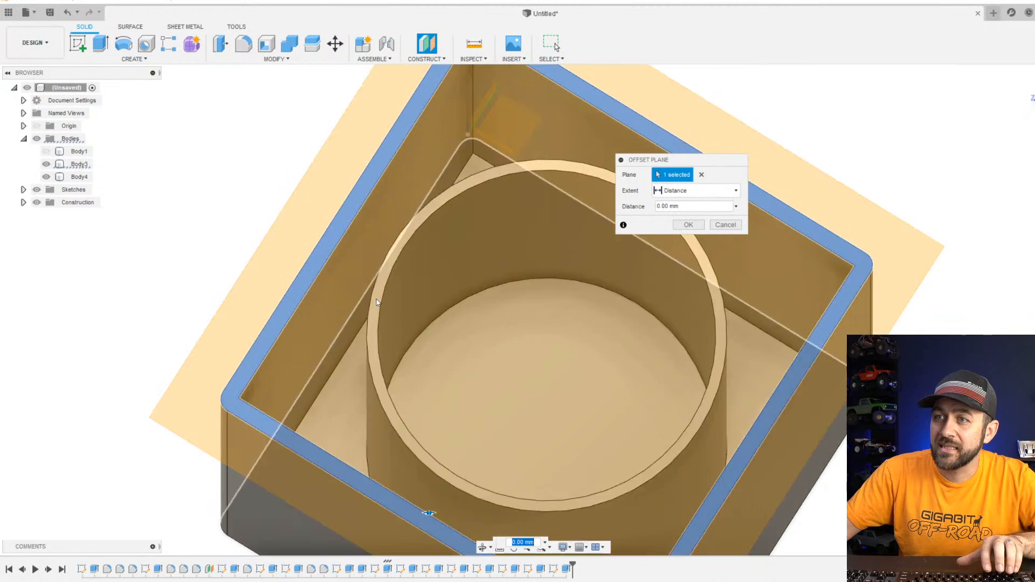
middle_click_drag(376, 303, 444, 325, "shift")
left_click_drag(444, 326, 455, 401)
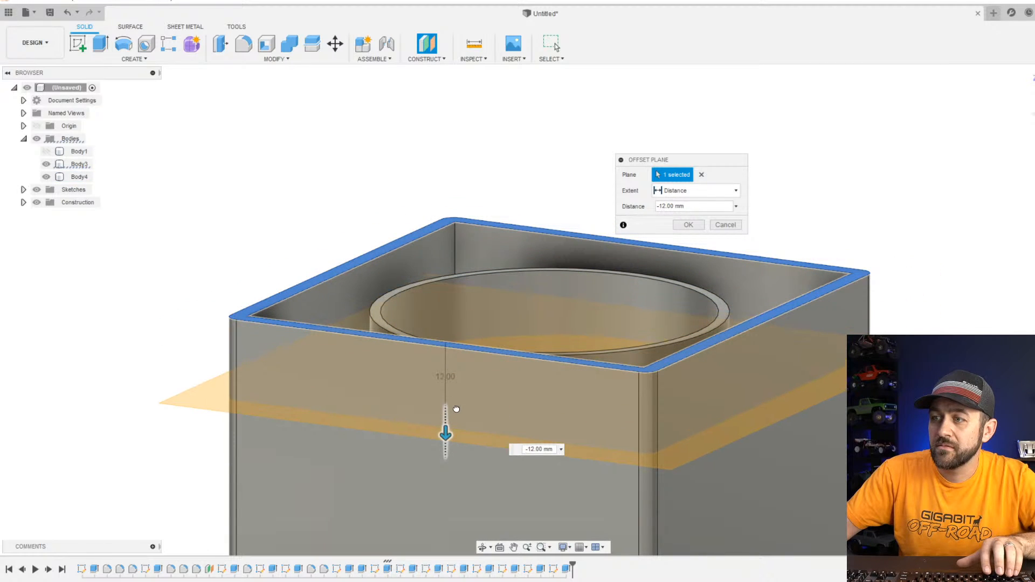
key("Return")
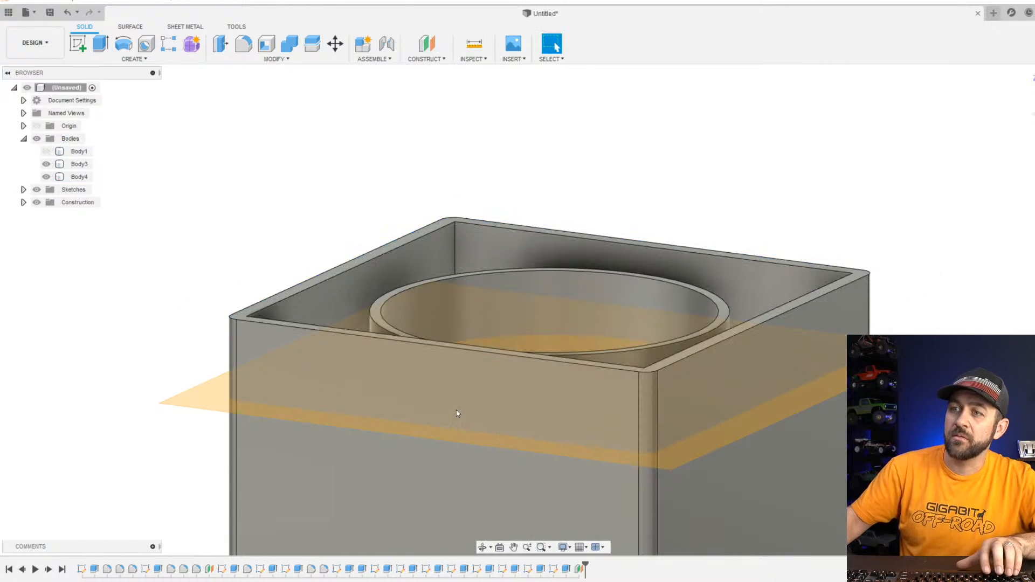
Start a sketch on the new offset plane and look at it straight on.
left_click(74, 45)
left_click(199, 399)
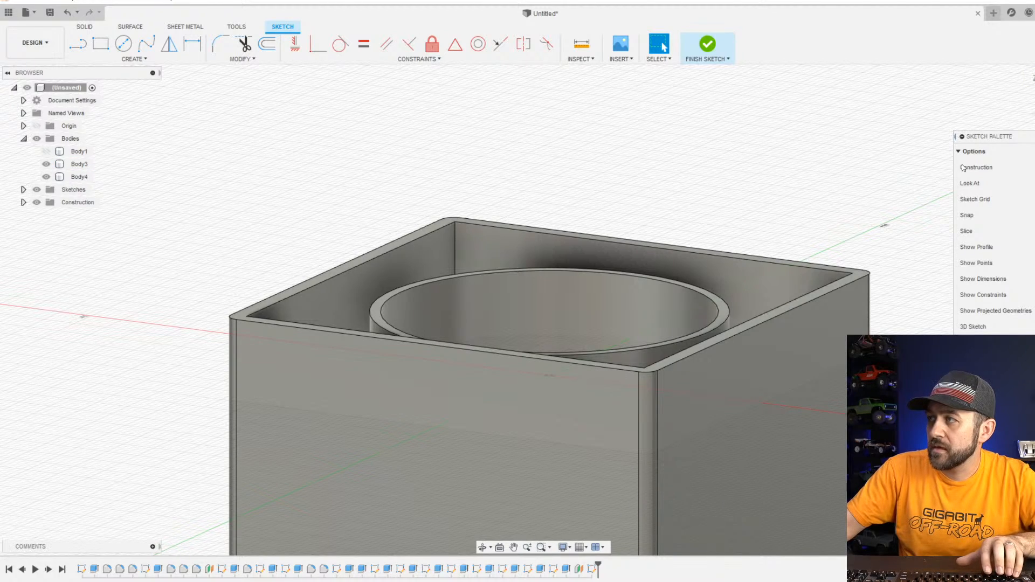
middle_click_drag(957, 113, 947, 158)
middle_click_drag(873, 160, 922, 335, "shift")
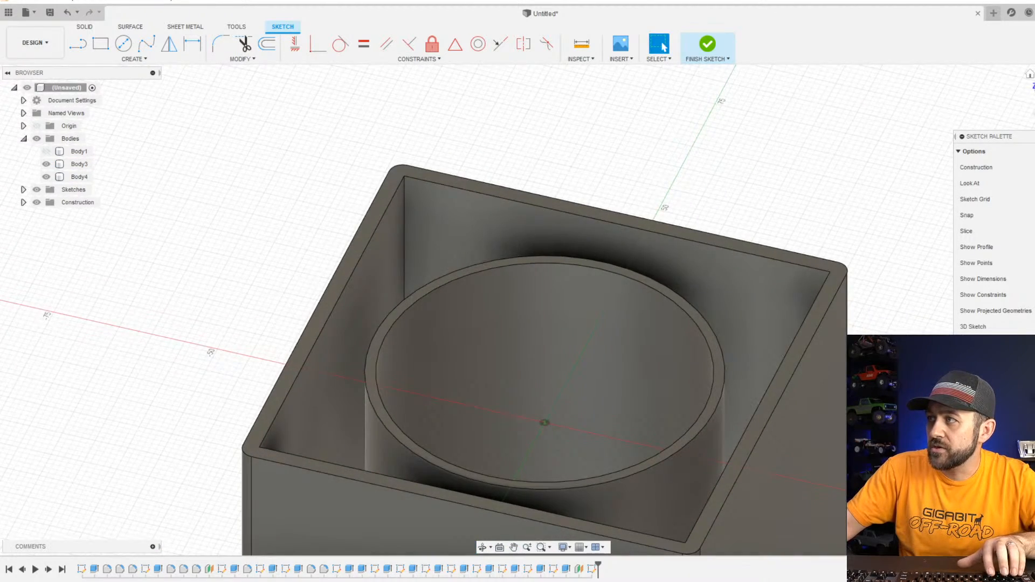
left_click(1033, 184)
middle_click_drag(491, 251, 604, 251)
middle_click_drag(342, 200, 398, 193)
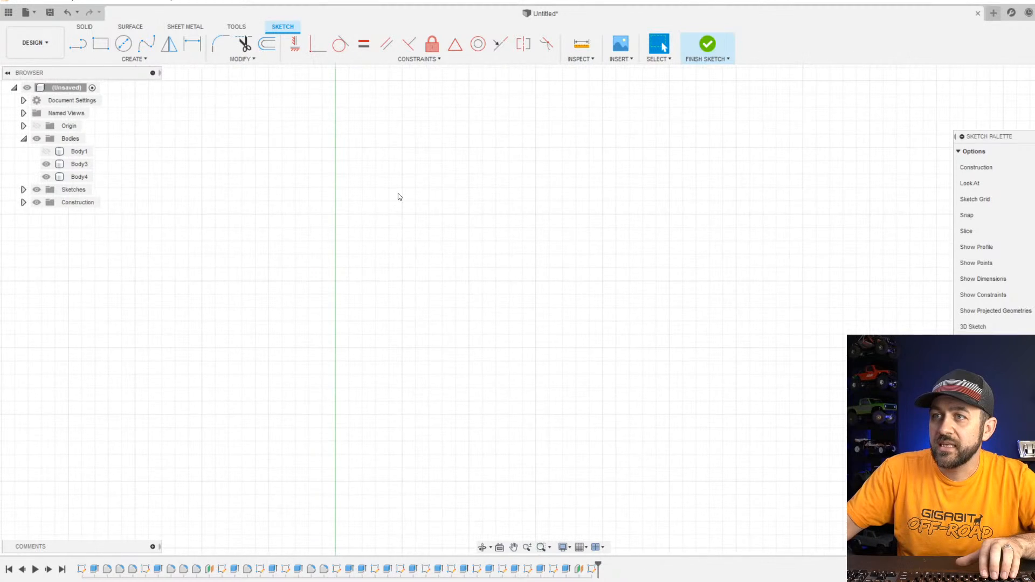
middle_click_drag(366, 113, 416, 398)
scroll(345, 152, "up", 5)
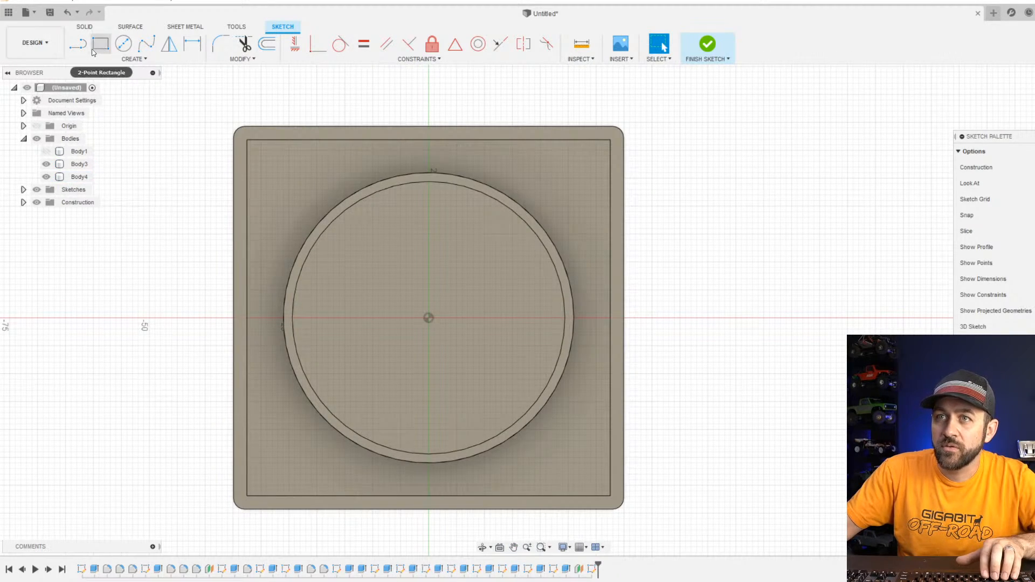
Draw a circle about 12.8 mm in diameter near the box's lower-left corner, overlapping the wall beside the tub.
left_click(123, 43)
scroll(236, 337, "up", 5)
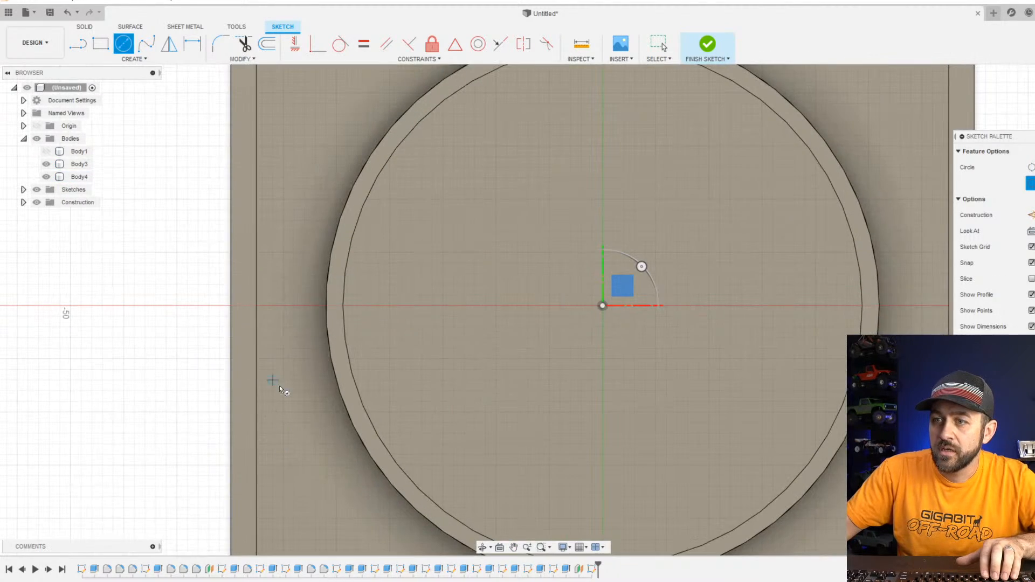
middle_click_drag(279, 386, 228, 195)
left_click(226, 249)
left_click(276, 290)
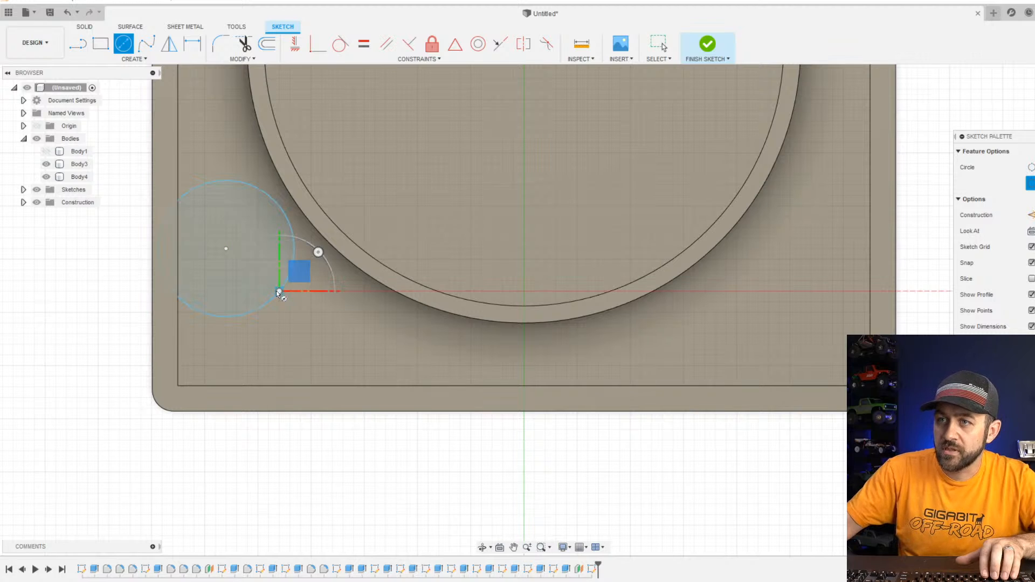
Dimension the circle in the box's lower-left corner with a diameter of 11 mm.
key("d")
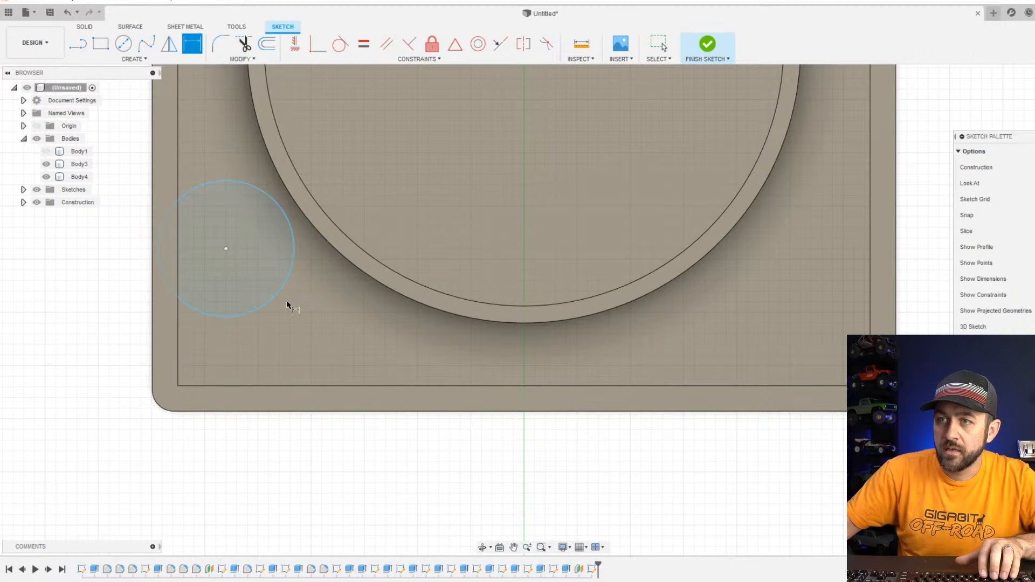
left_click(276, 296)
left_click(309, 350)
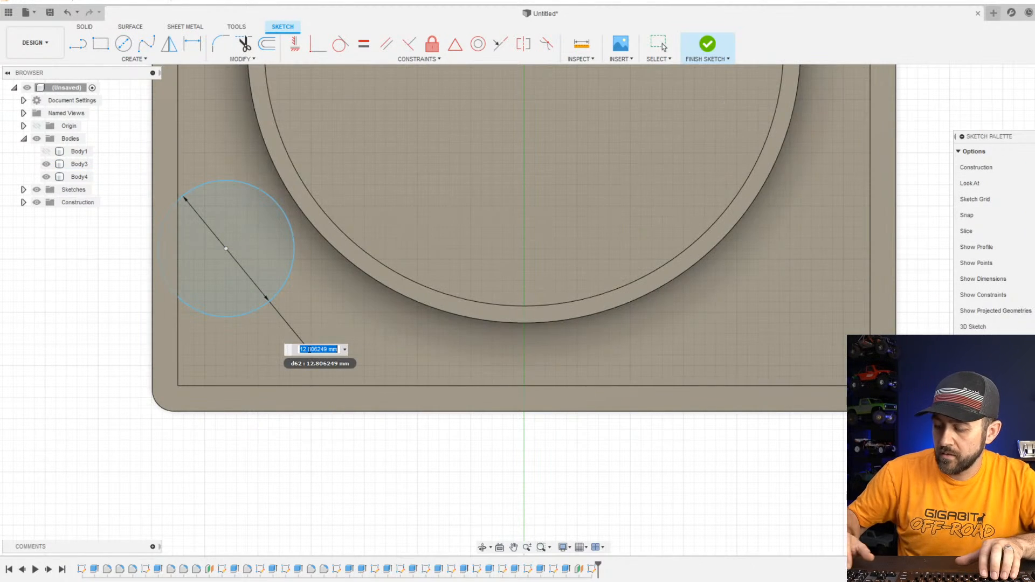
scroll(184, 239, "down", 3)
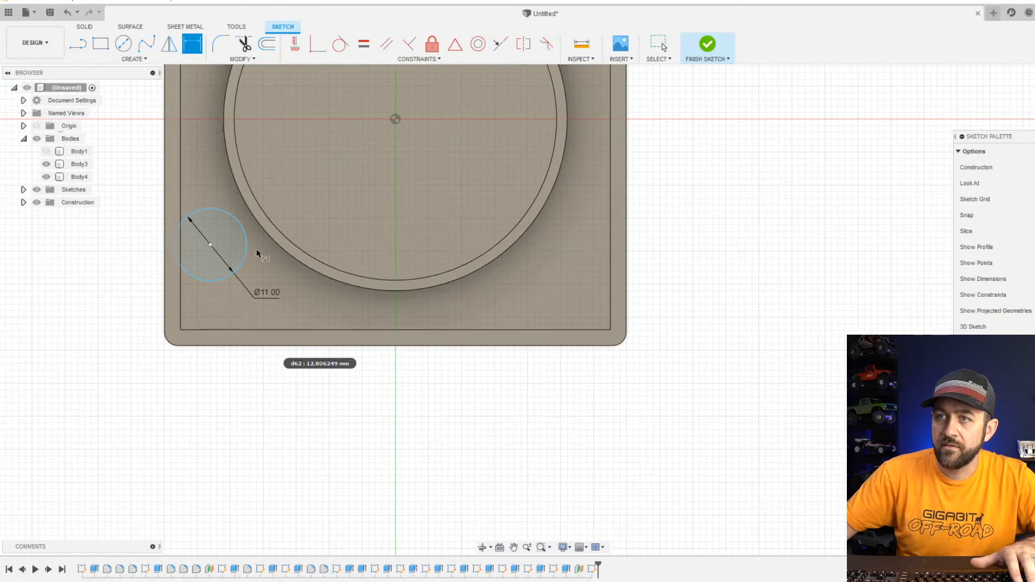
Draw two more circles, about 12 mm in diameter, in the box's lower-right and upper-left corners beside the tub.
key("Escape")
key("c")
middle_click_drag(421, 149, 380, 200)
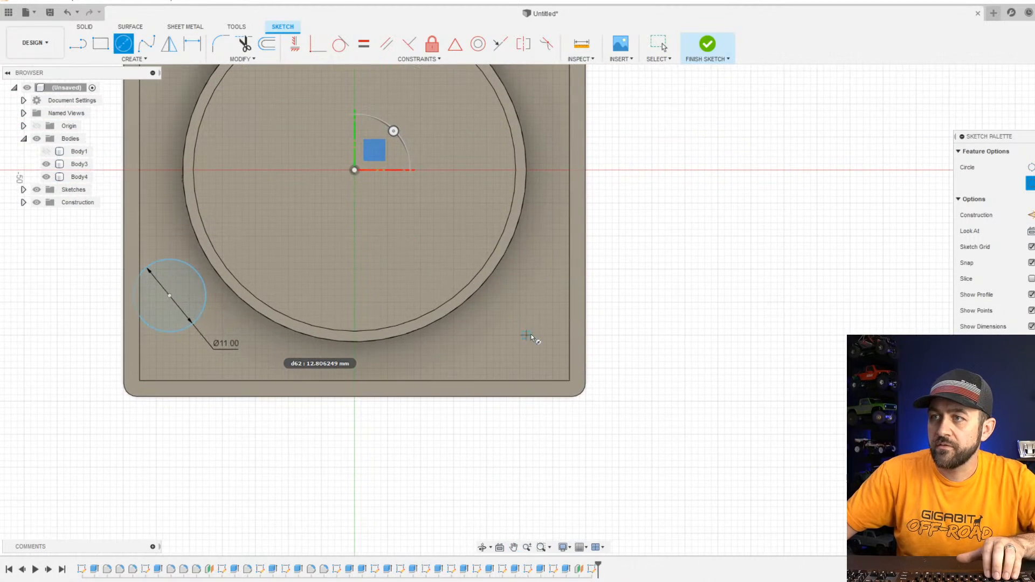
left_click(507, 308)
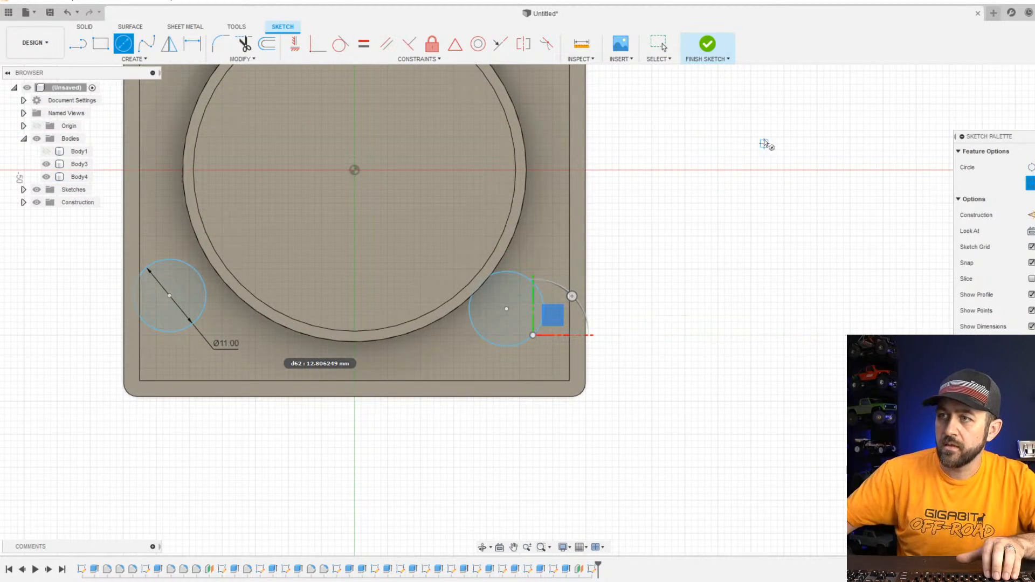
scroll(539, 215, "down", 3)
mouse_move(464, 251)
middle_mouse_down()
mouse_move(480, 398)
mouse_move(472, 438)
middle_mouse_up()
scroll(519, 273, "up", 3)
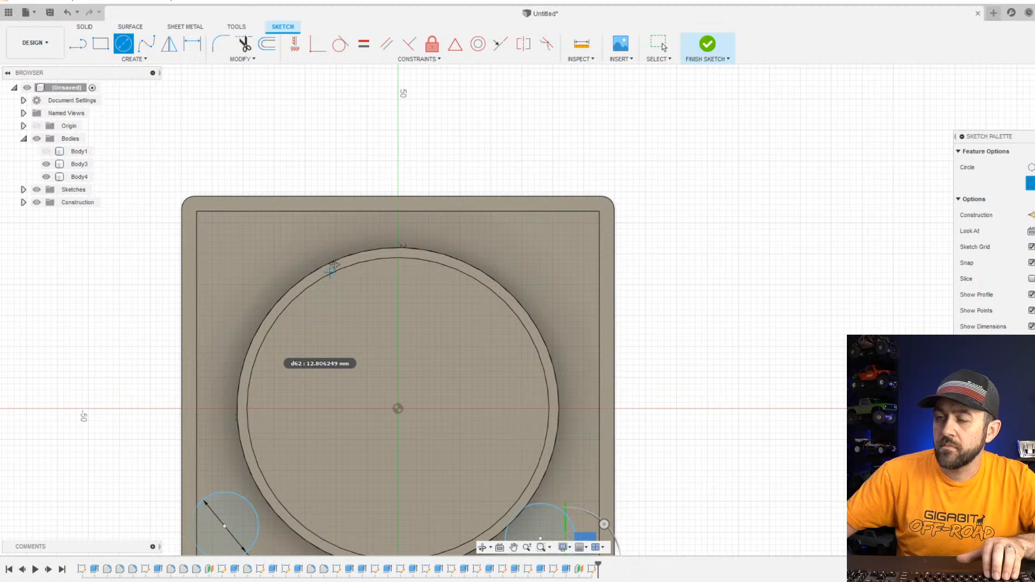
middle_click_drag(334, 265, 368, 182)
left_click(301, 159)
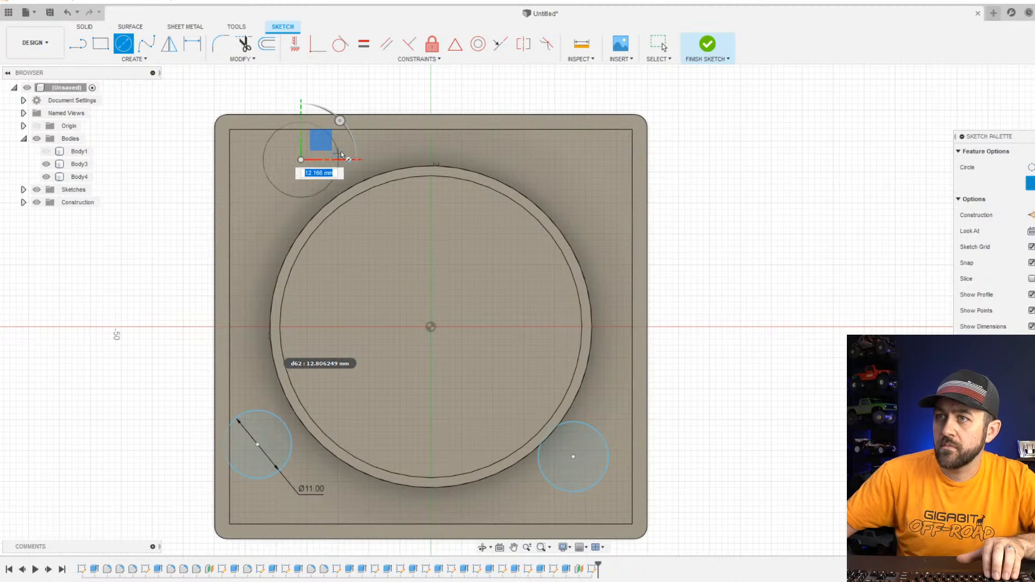
left_click(341, 154)
key("Escape")
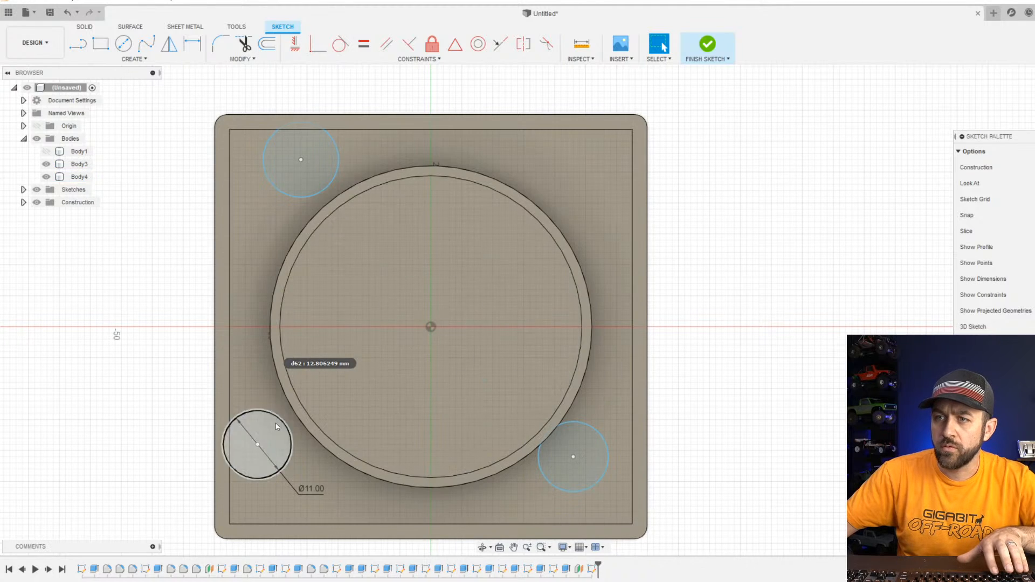
Apply an Equal constraint to the lower-left, upper-left and lower-right circles.
left_click(280, 419)
left_click(309, 195, "shift")
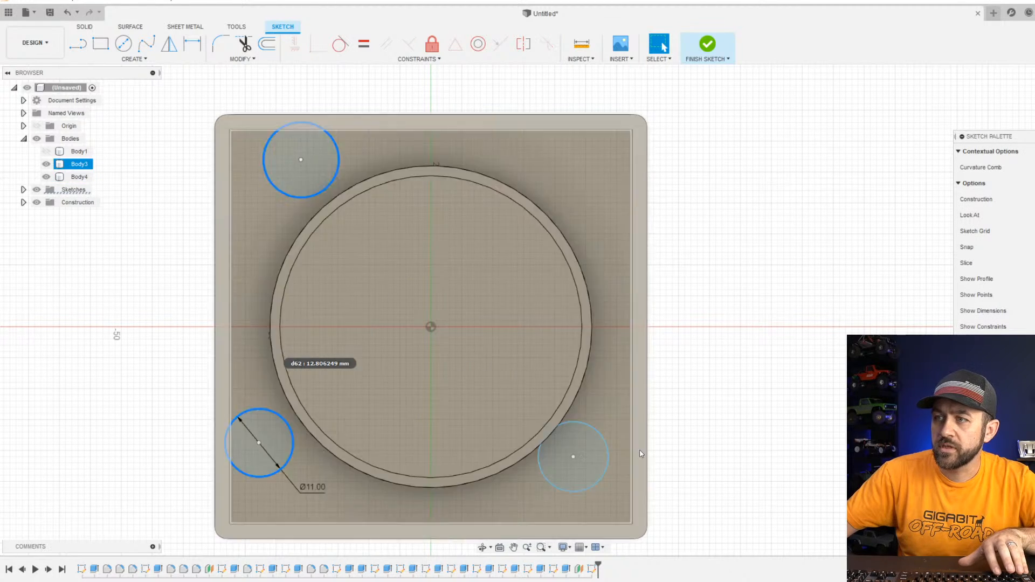
left_click(596, 429, "shift")
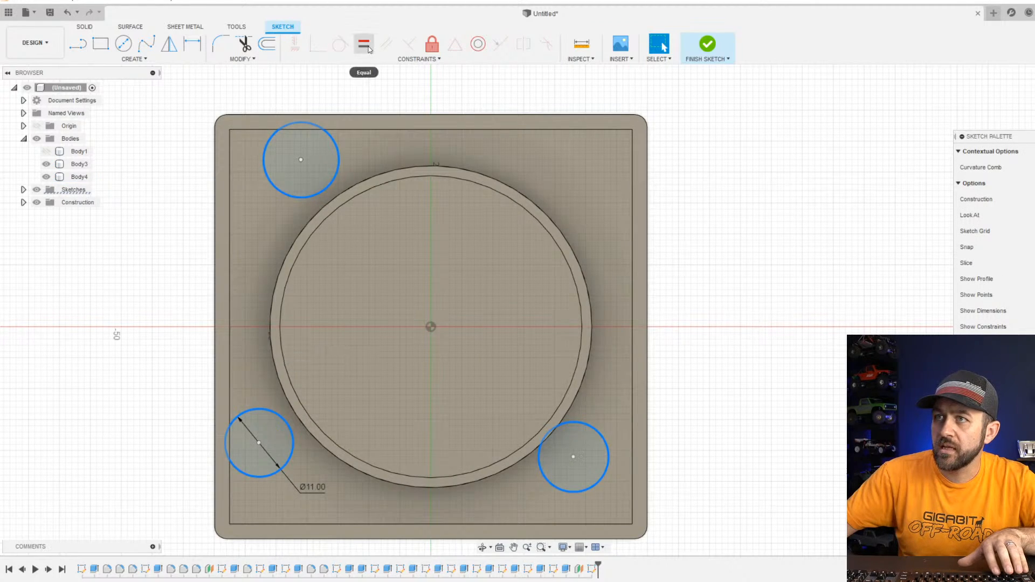
left_click(370, 49)
scroll(377, 319, "down", 3)
scroll(425, 291, "up", 3)
Draw a fourth, smaller circle in the box's upper-right corner, clear of the tub wall.
key("c")
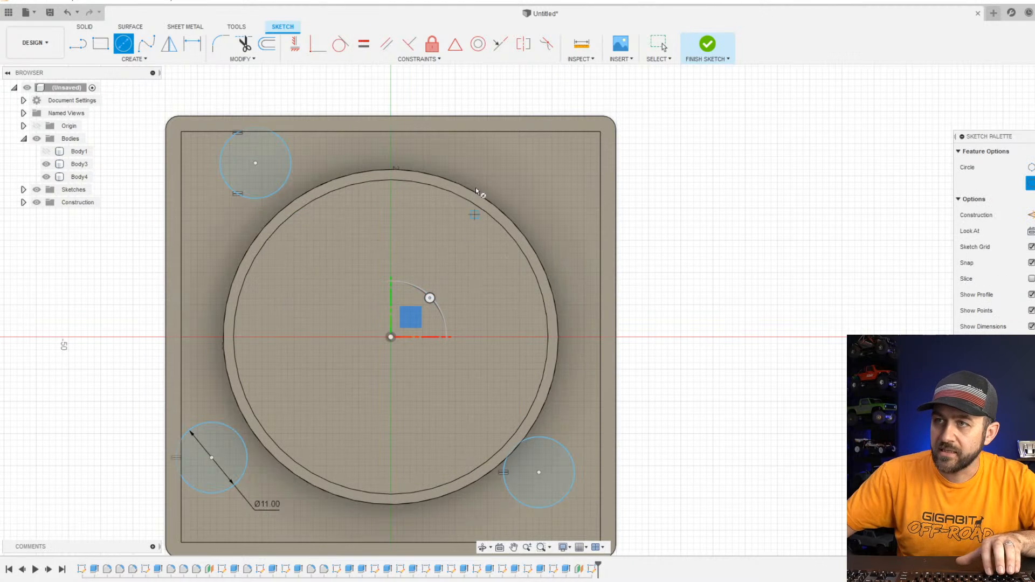
left_click(545, 171)
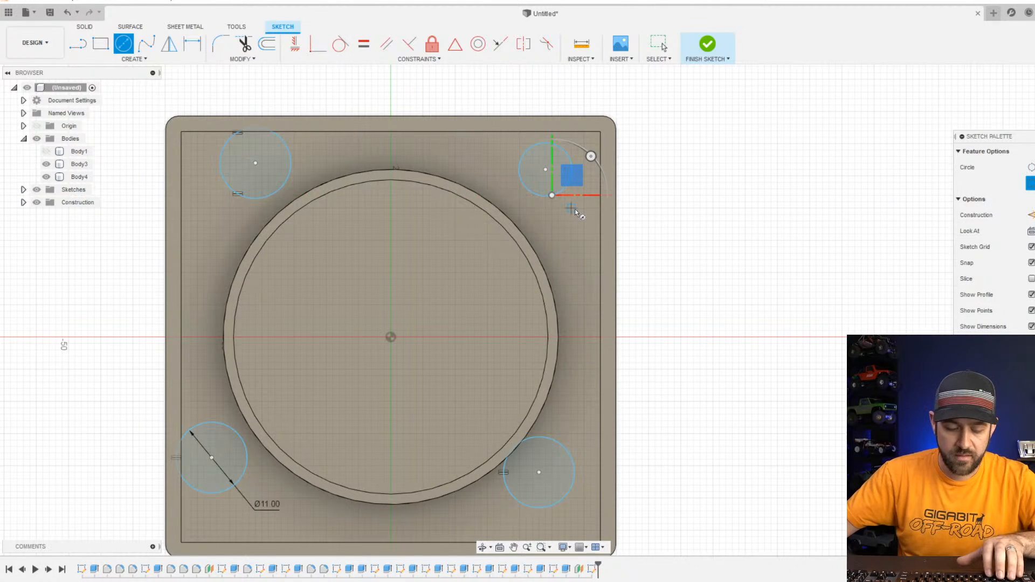
key("Return")
key("d")
key("Escape")
Make the upper-right circle equal in size to the upper-left circle.
left_click(567, 189)
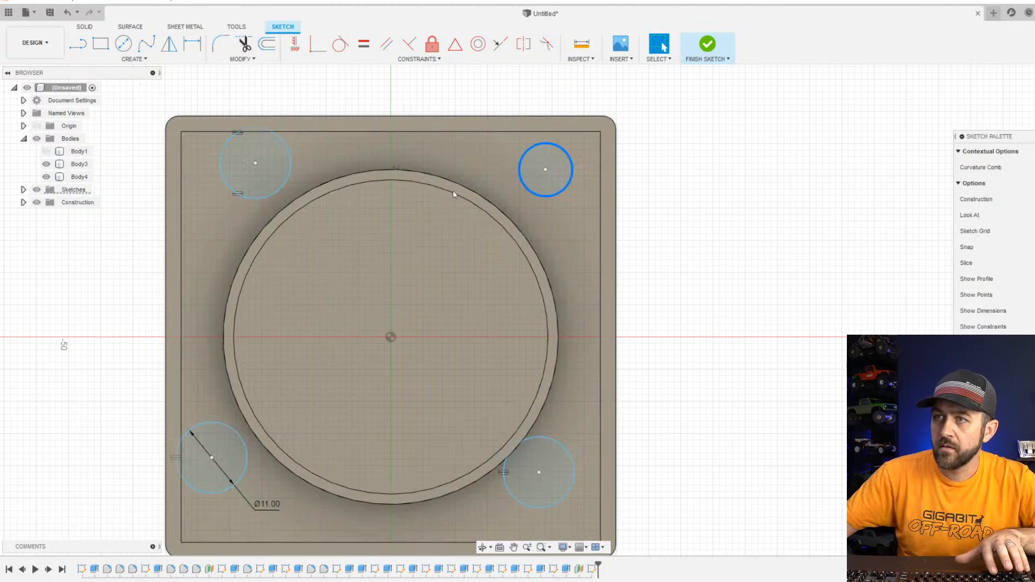
left_click(274, 189, "shift")
left_click(364, 43)
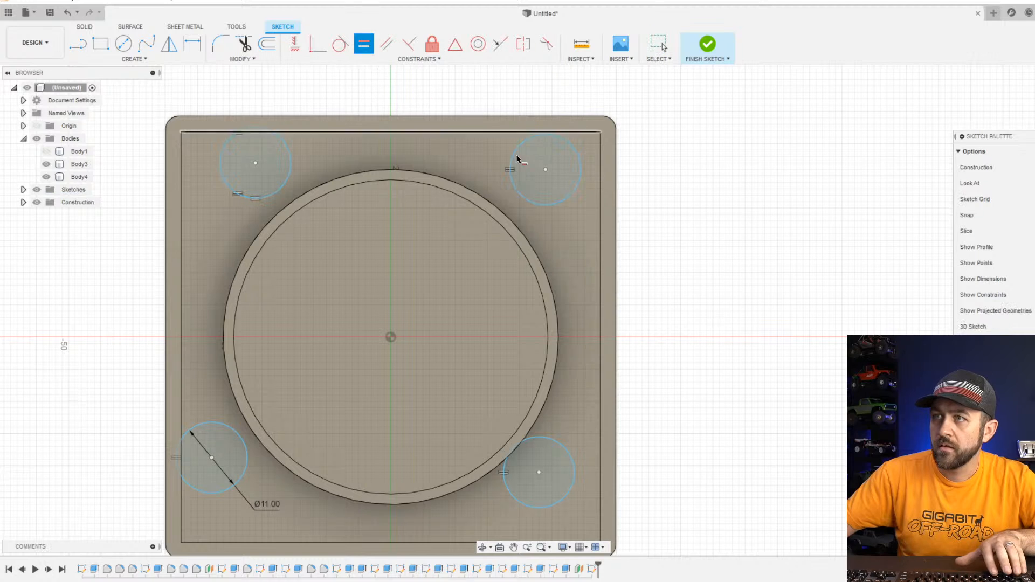
scroll(536, 245, "down", 2)
key("Escape")
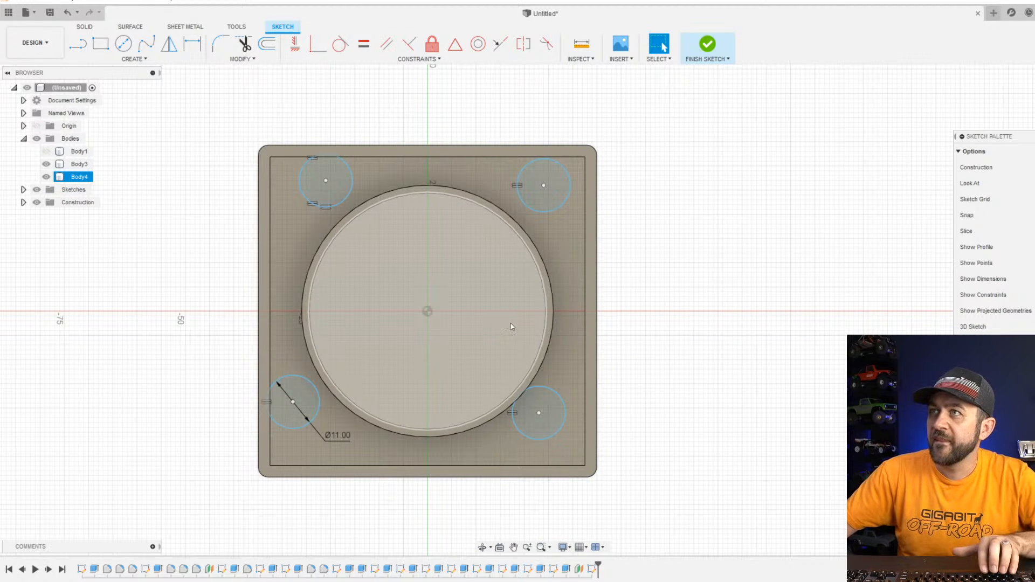
Move the upper-left circle inward from the box wall so it sits against the tub's outer edge.
scroll(474, 331, "up", 1)
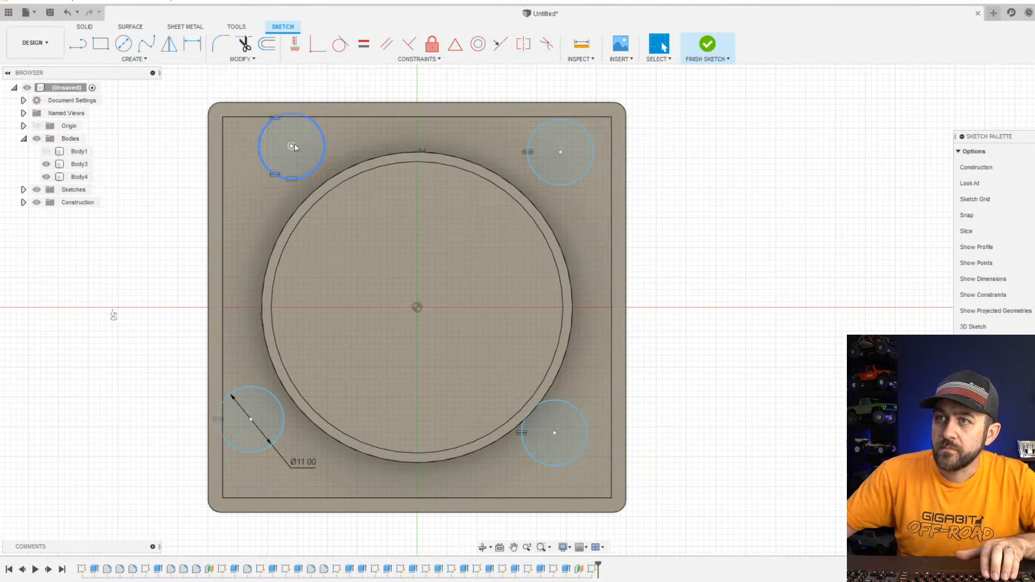
left_click_drag(291, 149, 273, 175)
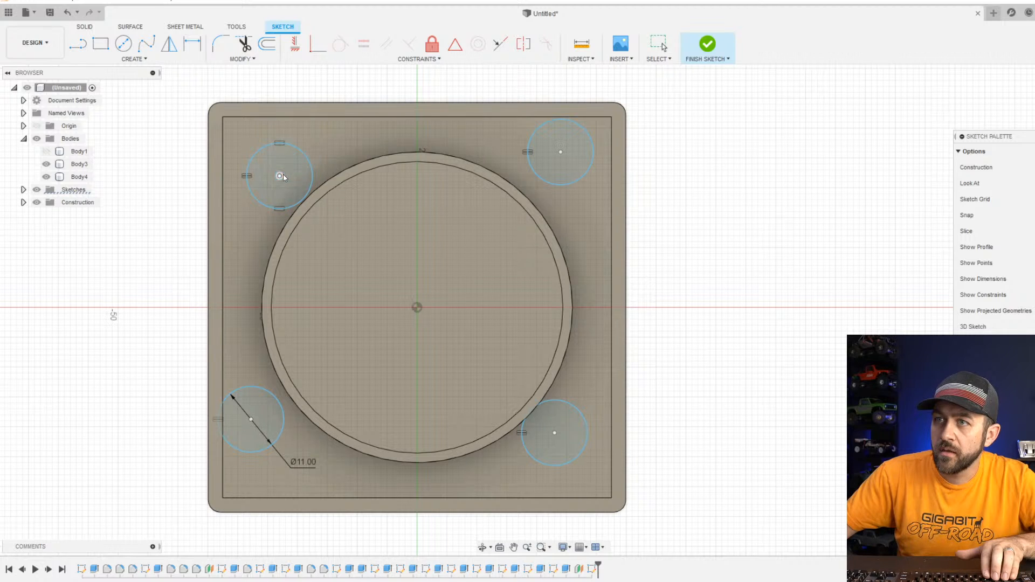
scroll(347, 216, "up", 1)
scroll(315, 253, "down", 2)
scroll(348, 111, "up", 3)
scroll(234, 279, "down", 3)
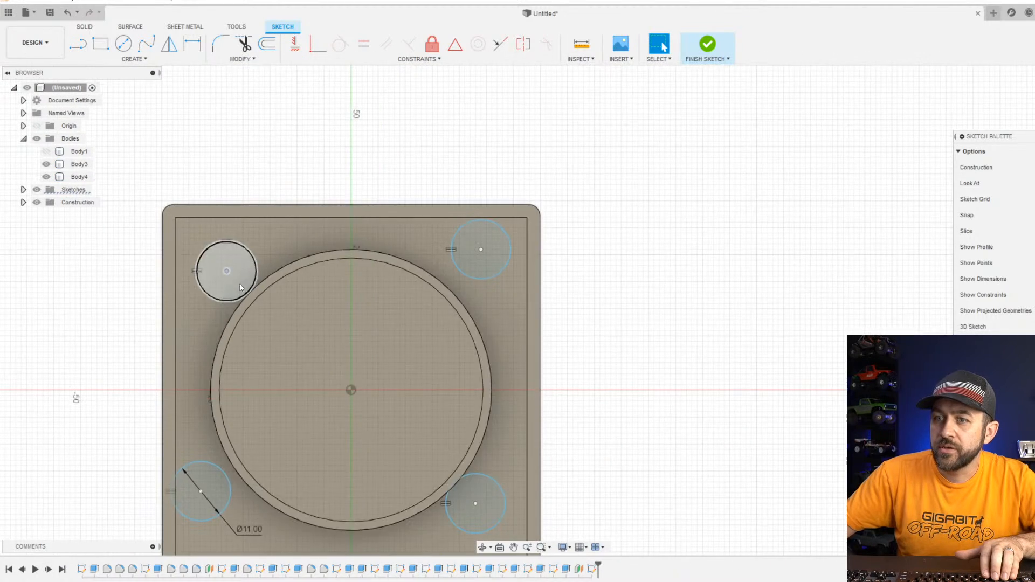
Set the lower-left circle's diameter dimension to 11.20 mm.
middle_click_drag(240, 318, 298, 190)
scroll(278, 410, "up", 3)
double_click(326, 395)
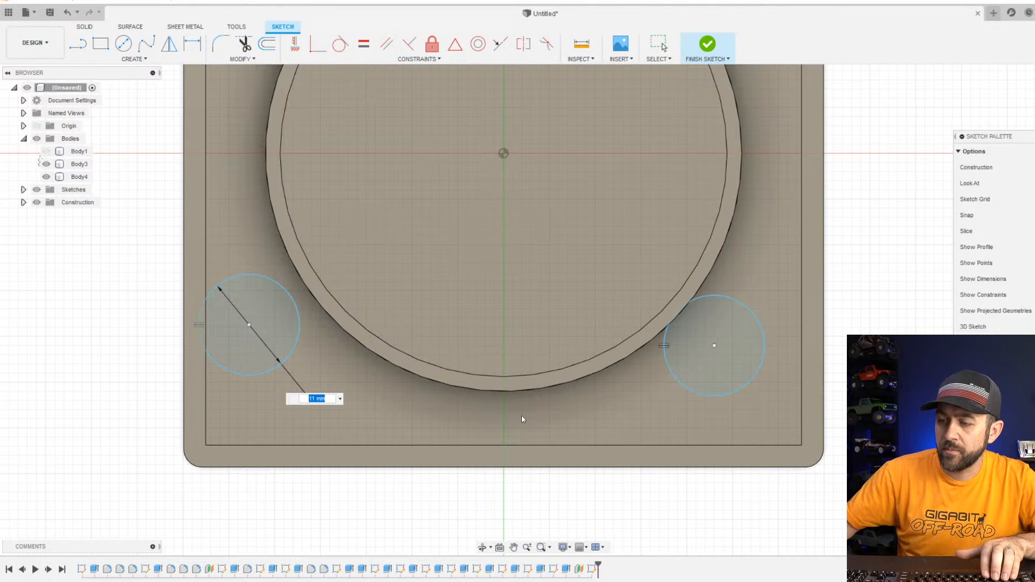
type("11.")
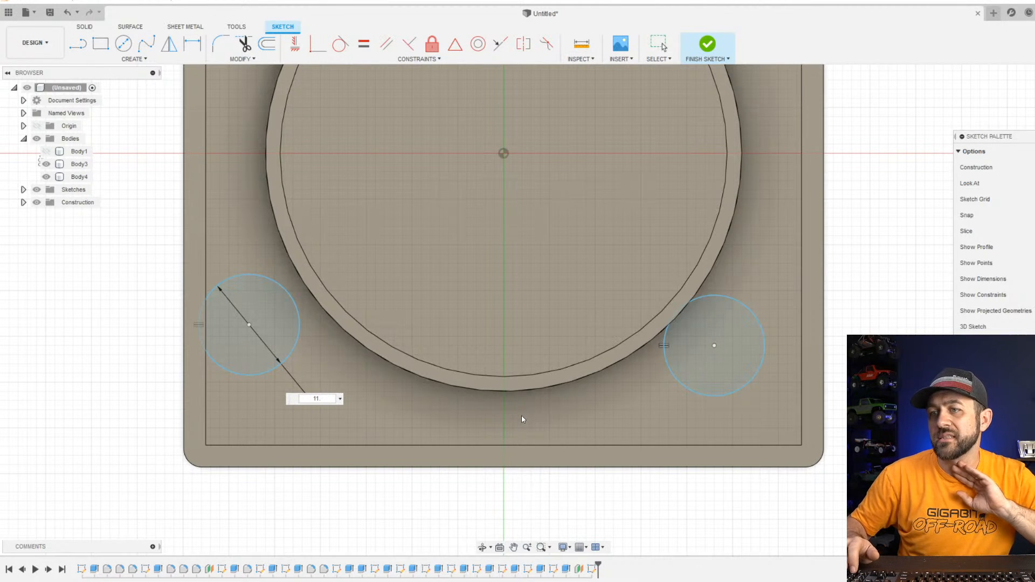
key("BackSpace")
type("20")
key("Return")
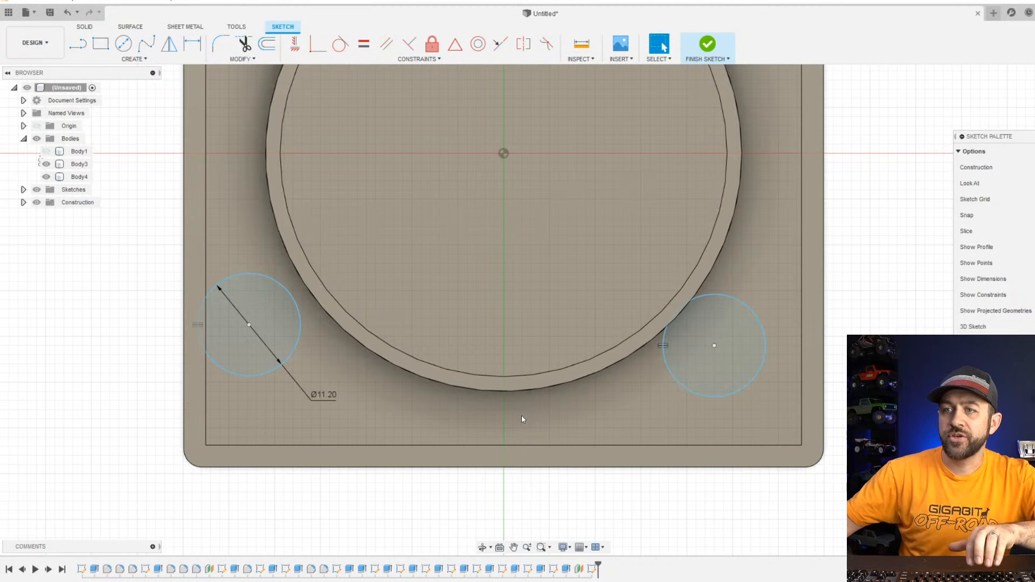
Draw a rectangle from the upper-left circle's center to the lower-right circle's center.
scroll(370, 164, "down", 5)
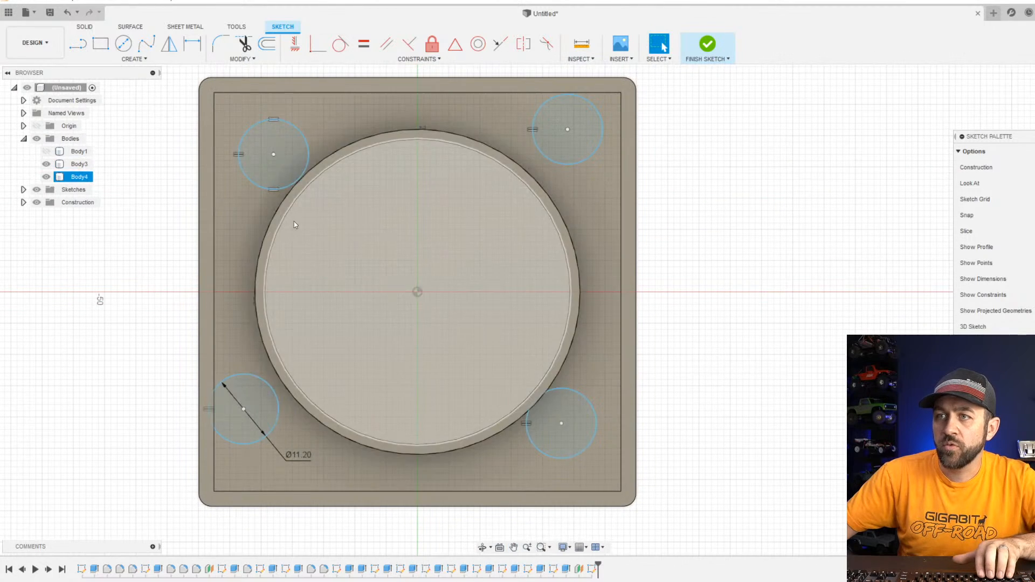
left_click(101, 44)
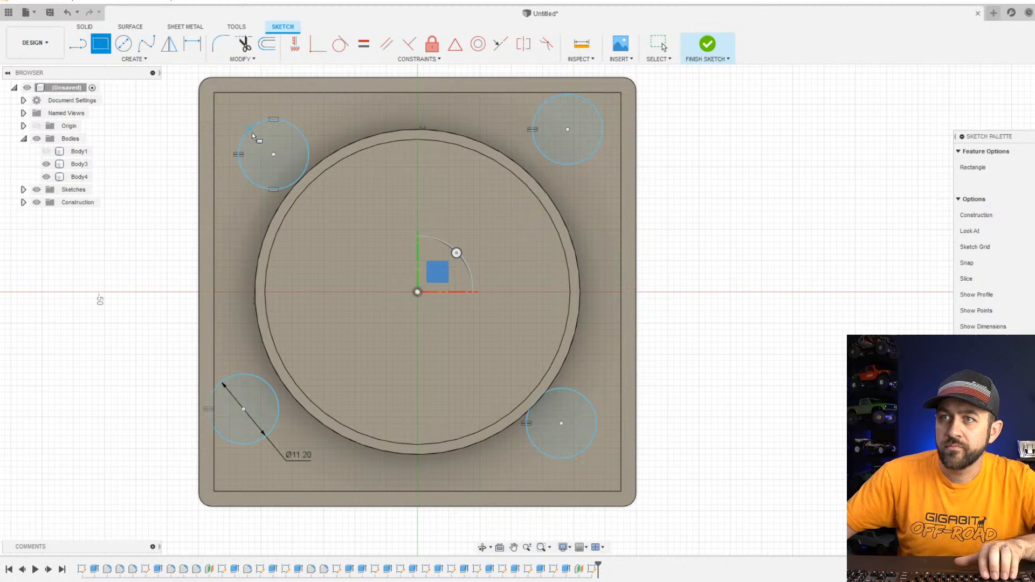
left_click(274, 155)
left_click(561, 424)
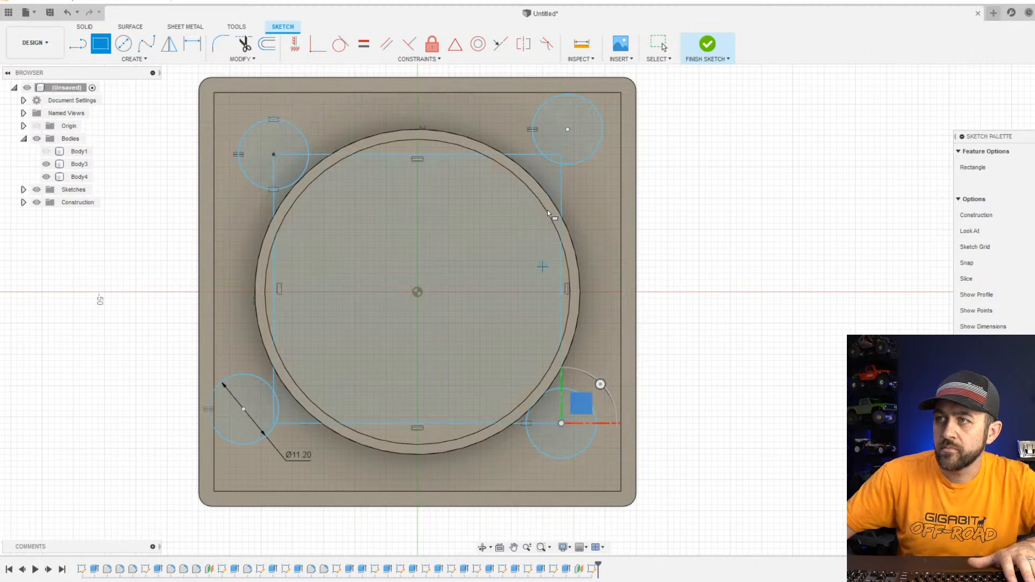
key("Escape")
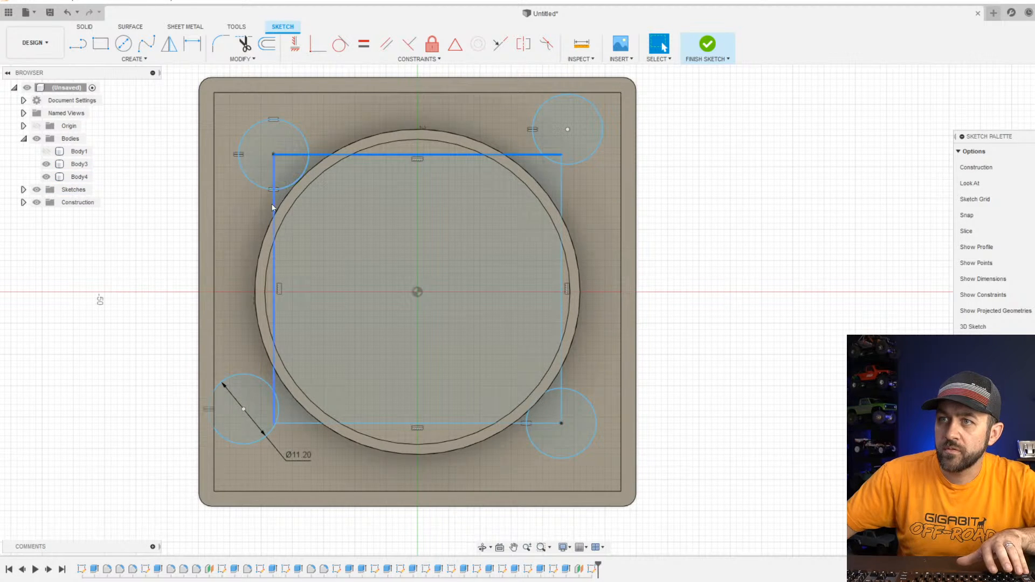
Convert the rectangle's four sides to construction lines.
left_click(562, 183)
left_click(470, 424)
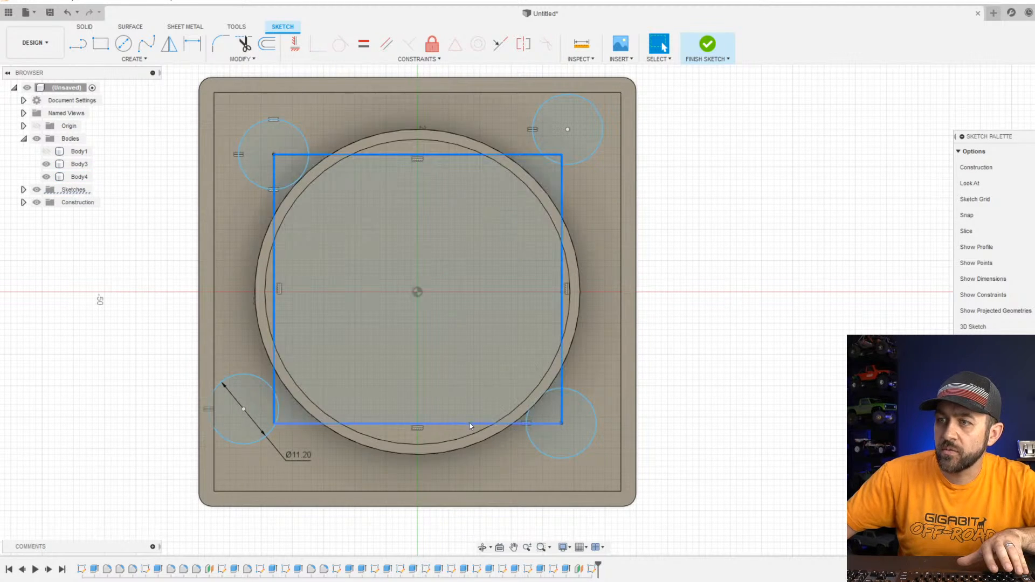
left_click(1028, 182)
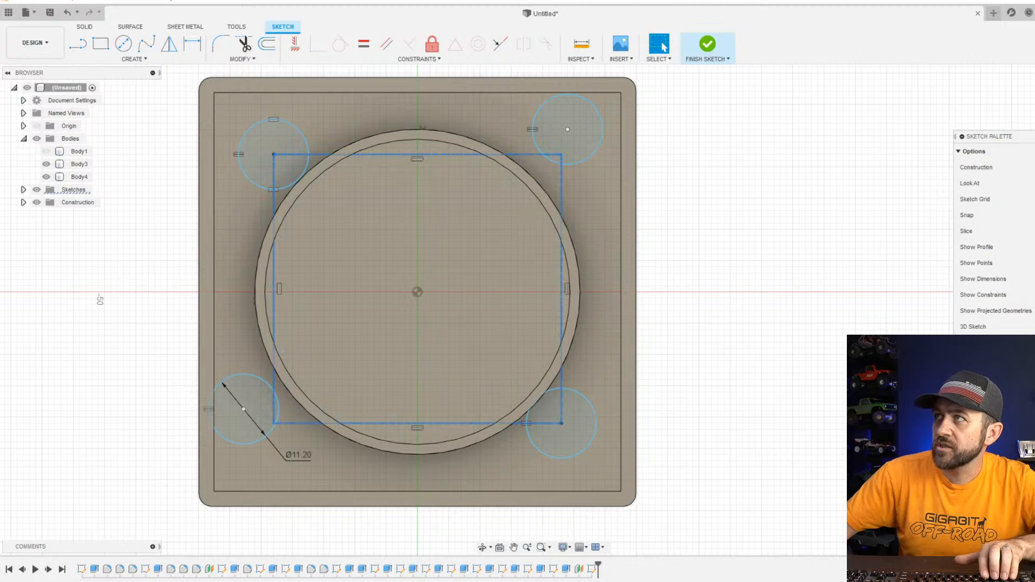
left_click_drag(1009, 139, 914, 149)
key("Escape")
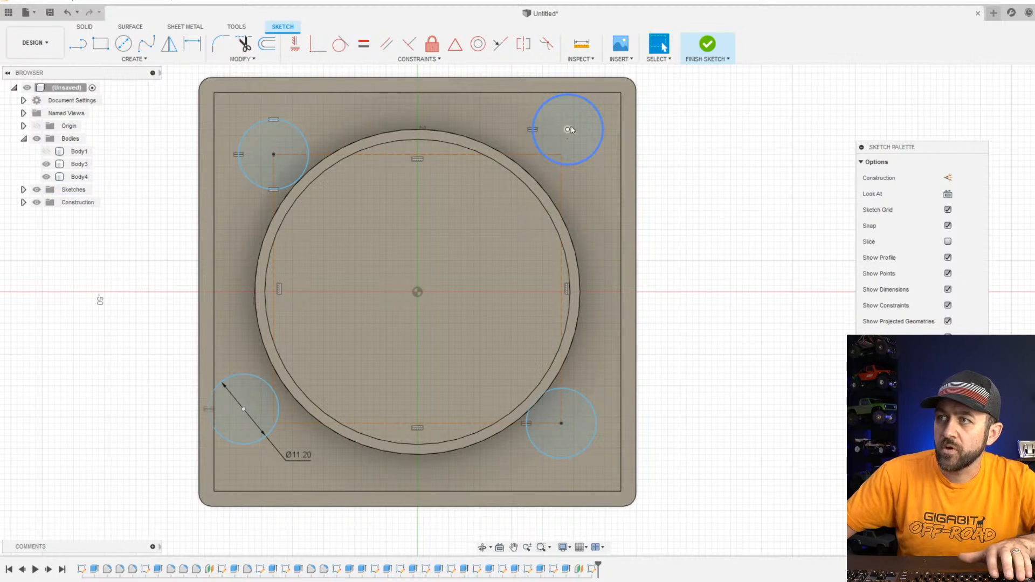
Snap the upper-right and lower-left circles' centers to the construction rectangle's corners, stretching its lower-right corner slightly outward.
left_click_drag(567, 130, 561, 154)
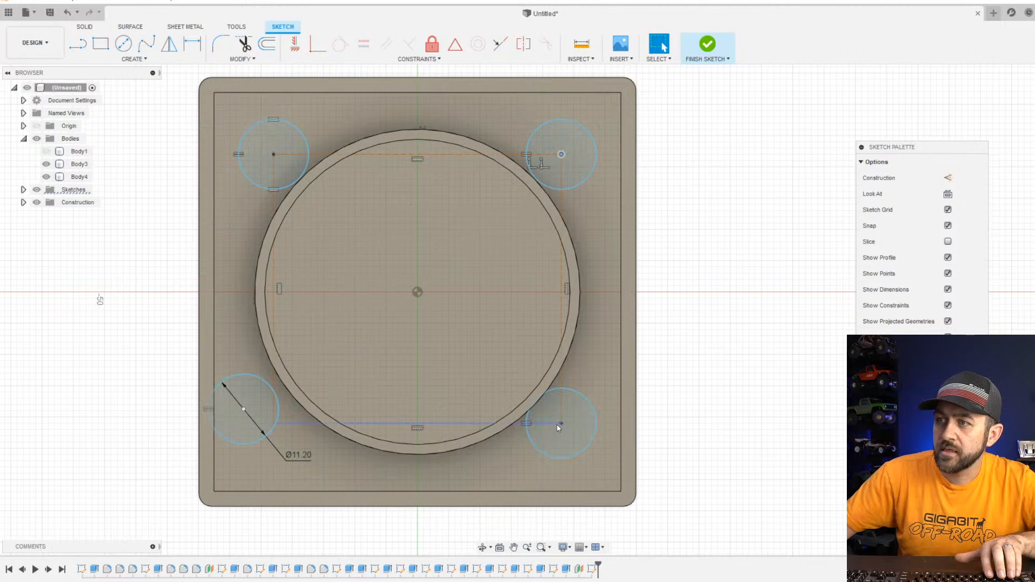
left_click_drag(559, 426, 574, 448)
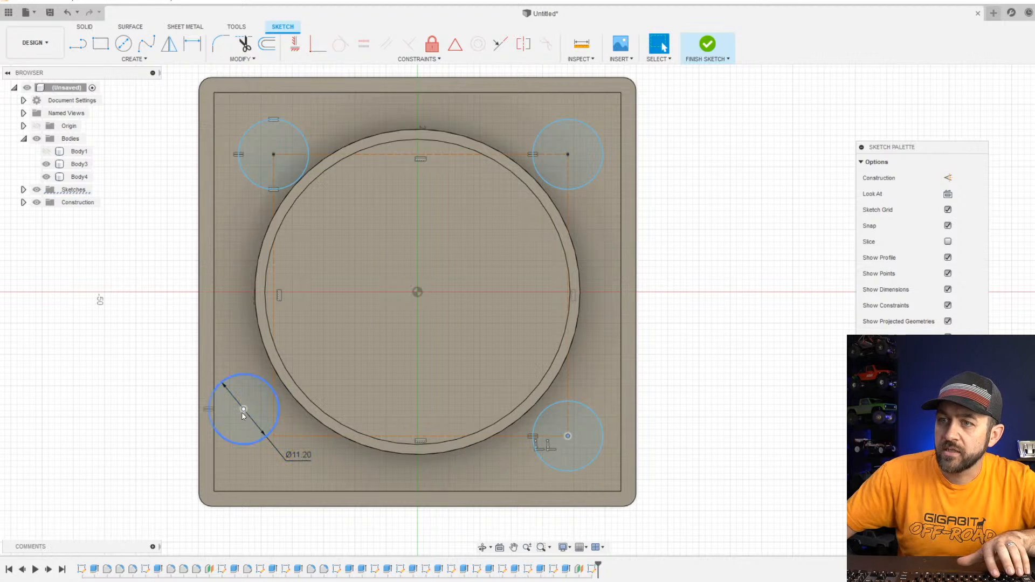
left_click_drag(244, 410, 273, 436)
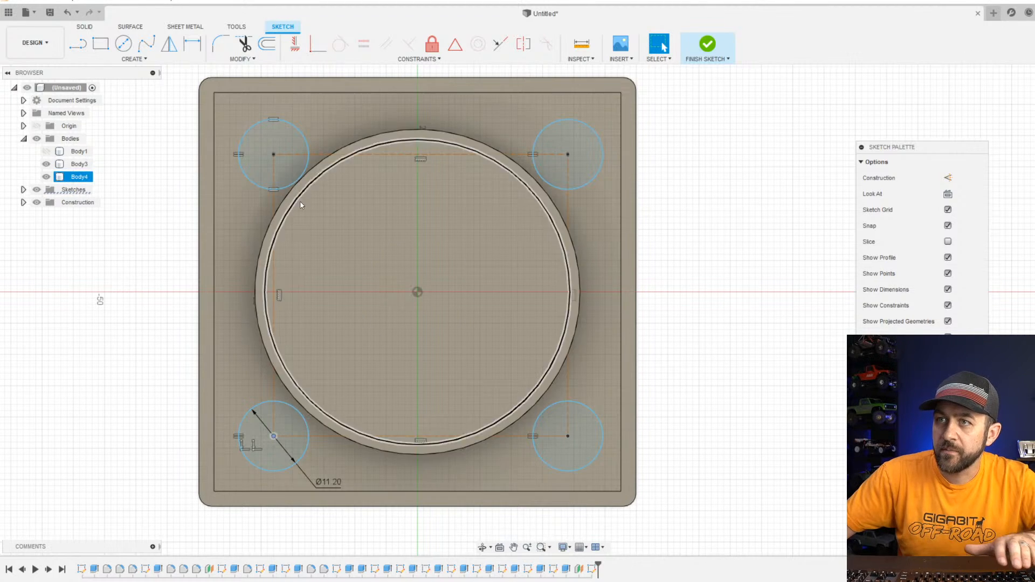
Make the upper-left circle tangent to the tub's outer edge.
scroll(320, 160, "up", 4)
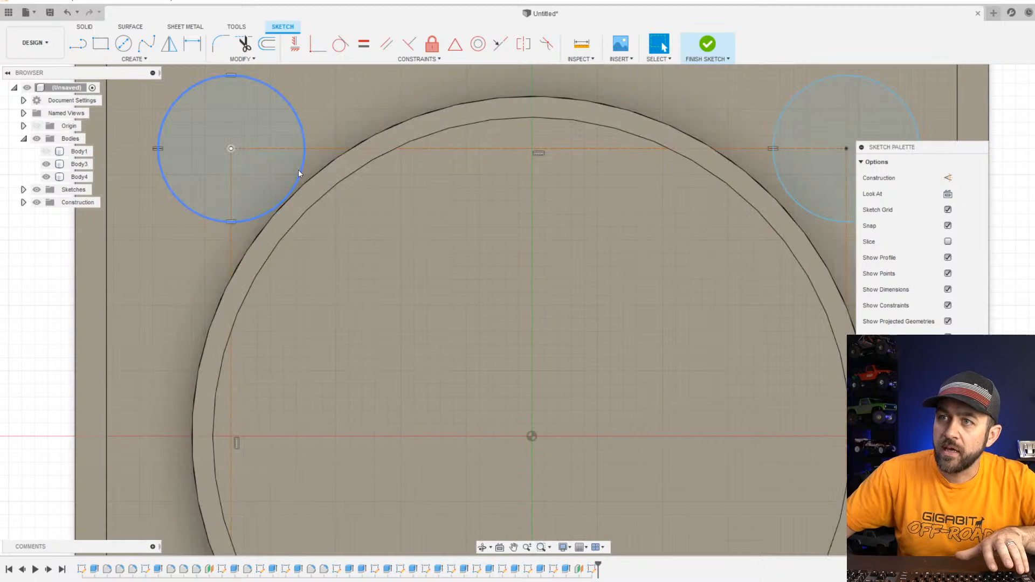
left_click(299, 170)
left_click(323, 158, "shift")
left_click(341, 43)
Make the upper-right circle tangent to the tub's outer edge.
scroll(426, 218, "down", 4)
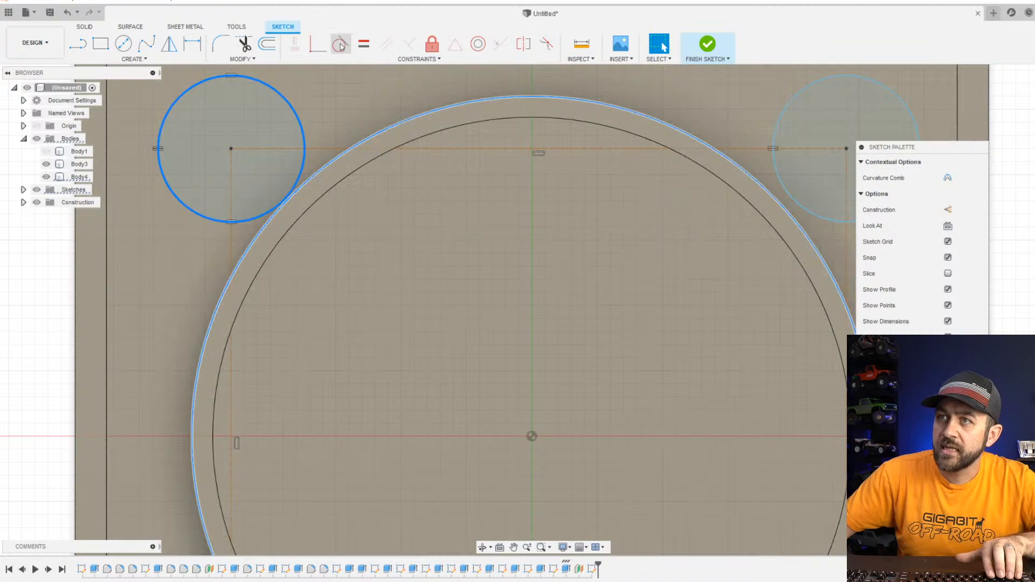
left_click(660, 220)
left_click(659, 233)
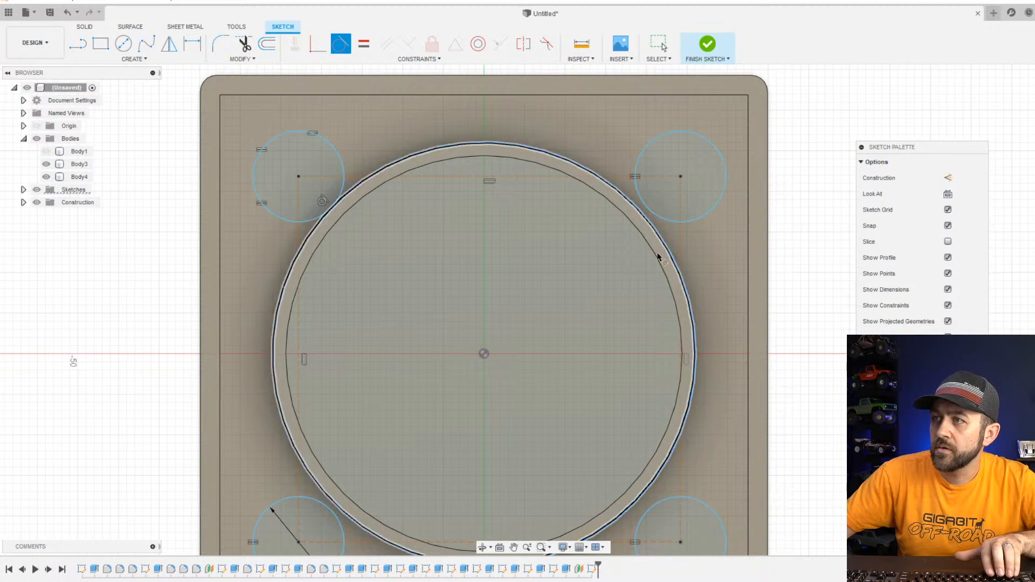
mouse_move(666, 434)
middle_mouse_down()
mouse_move(626, 248)
mouse_move(647, 199)
mouse_move(631, 377)
middle_mouse_up()
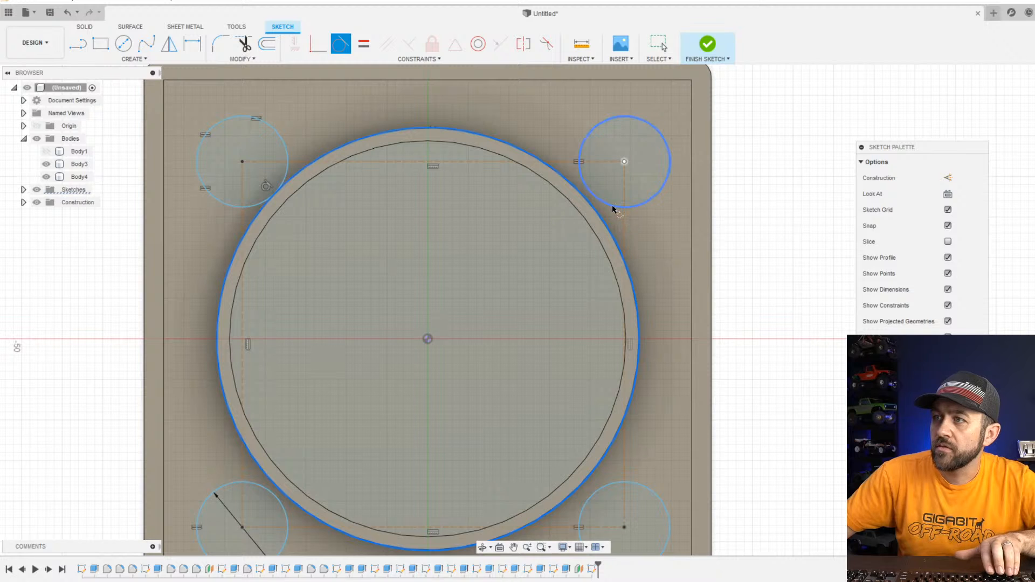
left_click(613, 208)
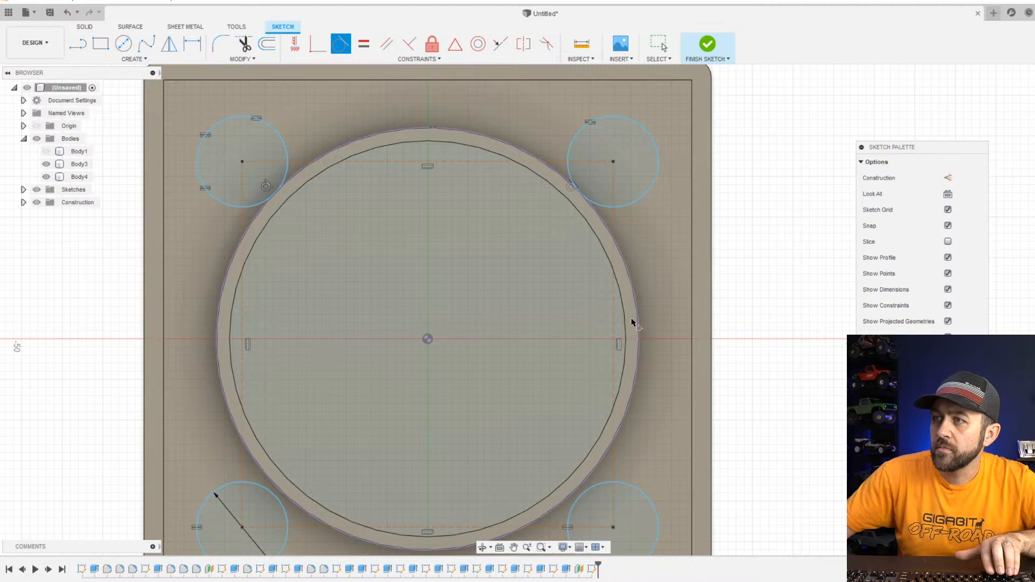
Make the lower-right circle tangent to the tub's outer edge and try the same constraint on the lower-left circle.
left_click(594, 473)
middle_click_drag(280, 539, 399, 321)
scroll(399, 323, "up", 4)
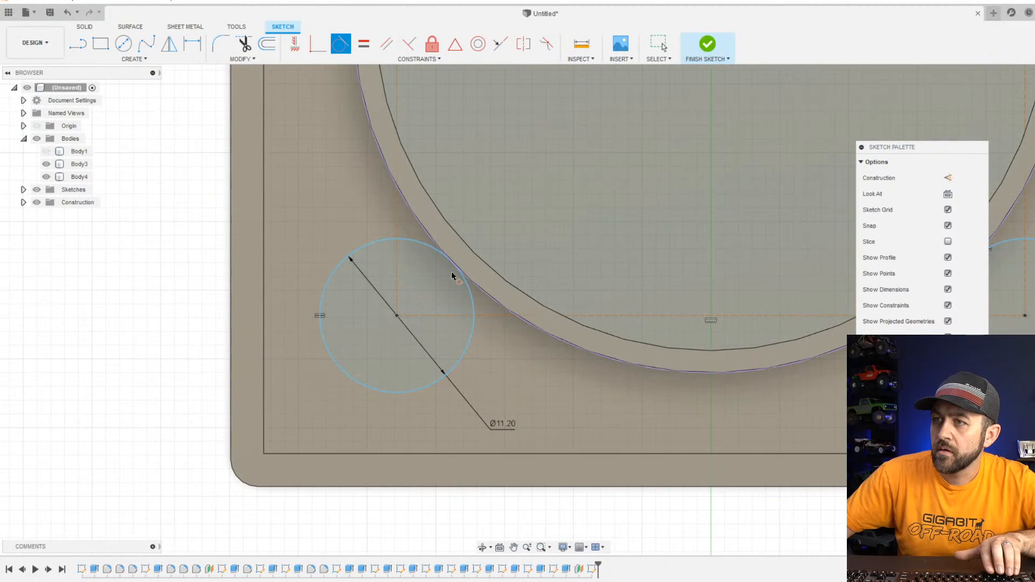
left_click(467, 287)
left_click(474, 289)
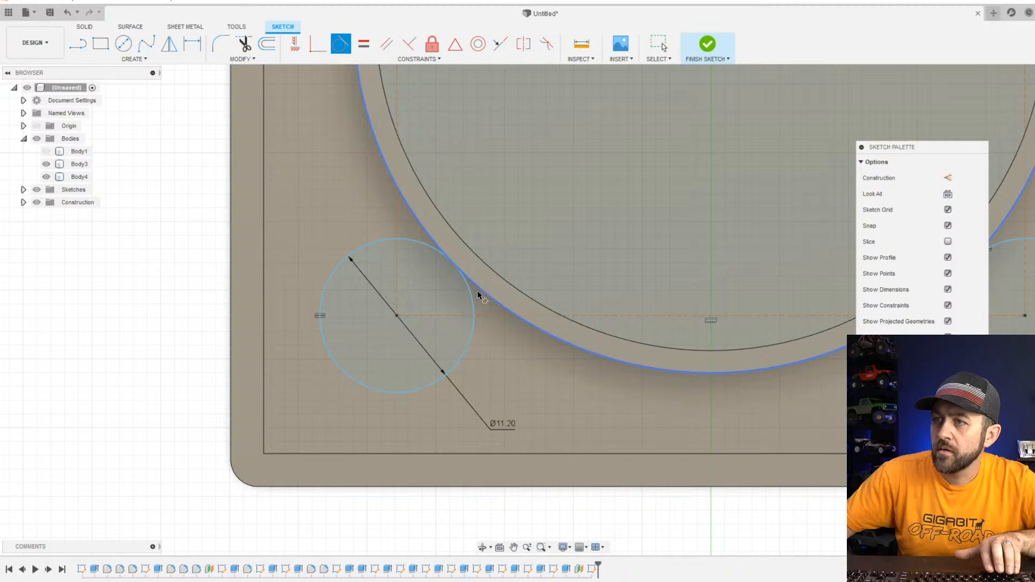
scroll(478, 294, "down", 5)
mouse_move(494, 230)
middle_mouse_down()
mouse_move(408, 322)
mouse_move(377, 403)
middle_mouse_up()
scroll(652, 208, "down", 2)
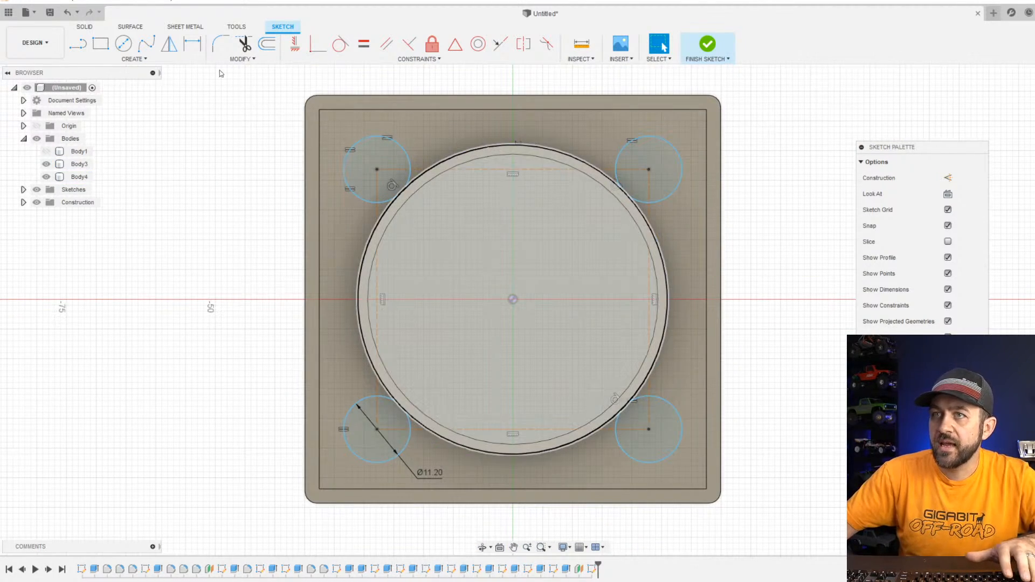
Convert the four corner circles to construction geometry.
left_click(410, 163)
left_click(674, 186)
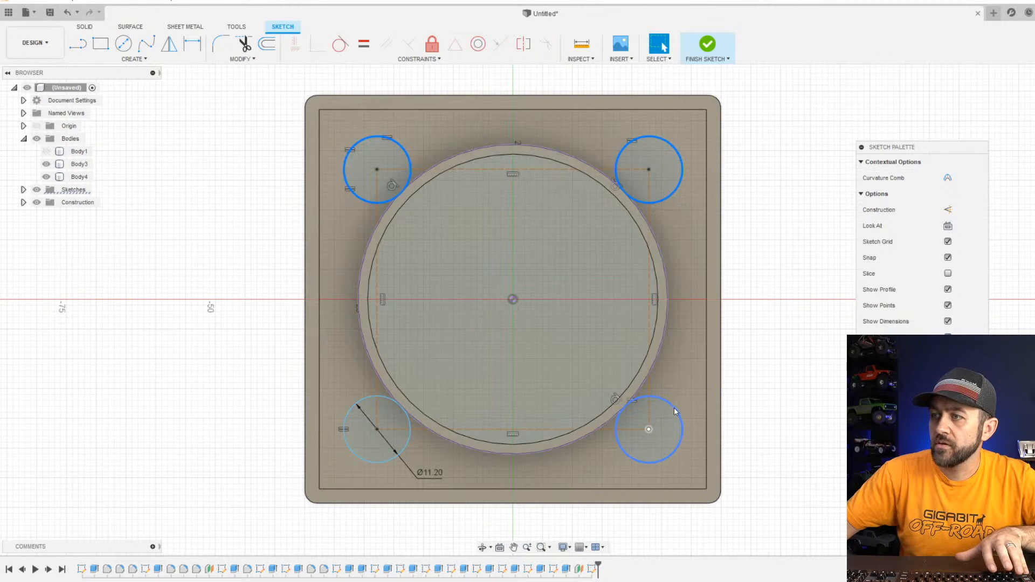
left_click(676, 413)
left_click(403, 455)
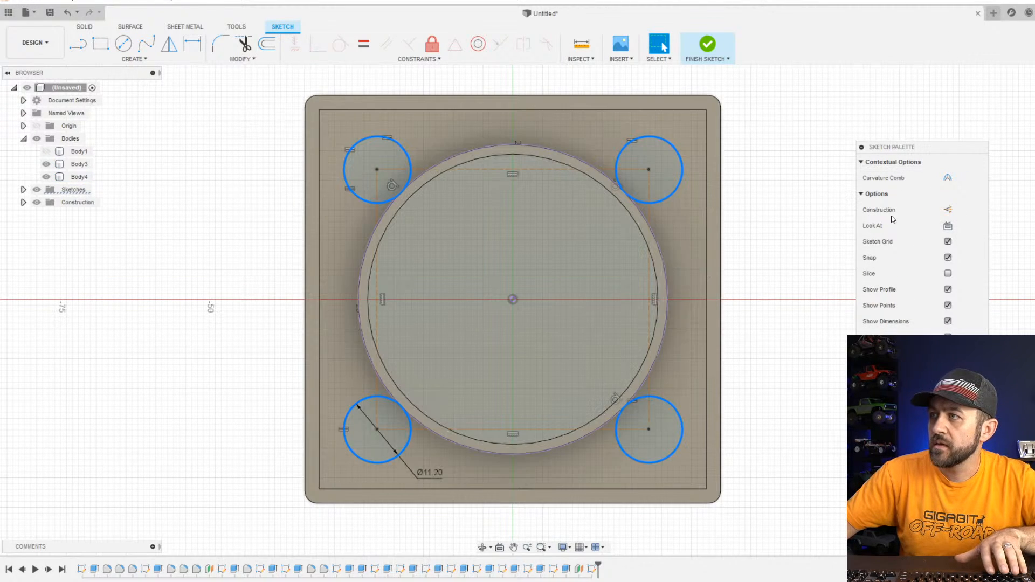
left_click(948, 211)
scroll(776, 256, "down", 3)
scroll(784, 248, "up", 3)
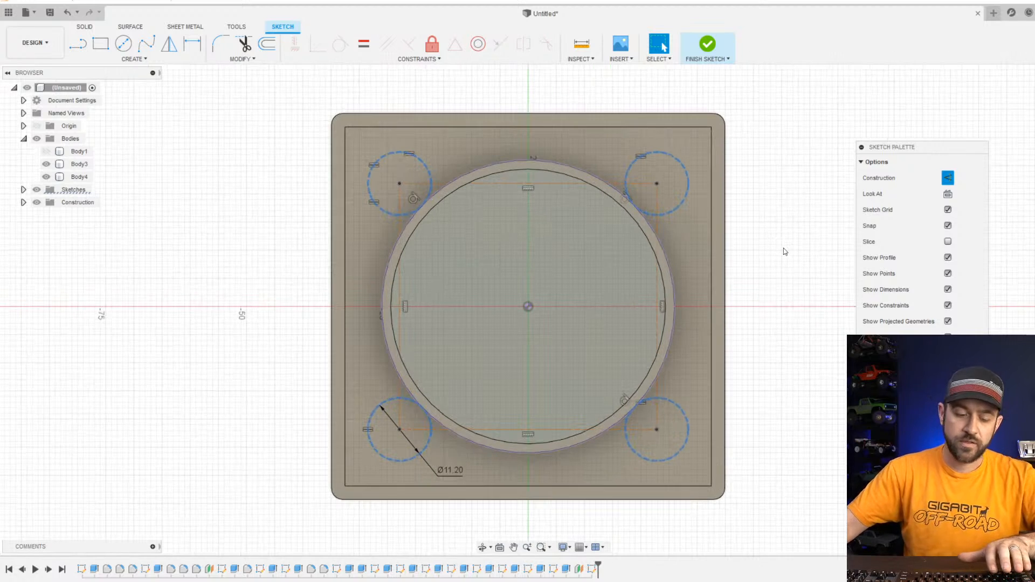
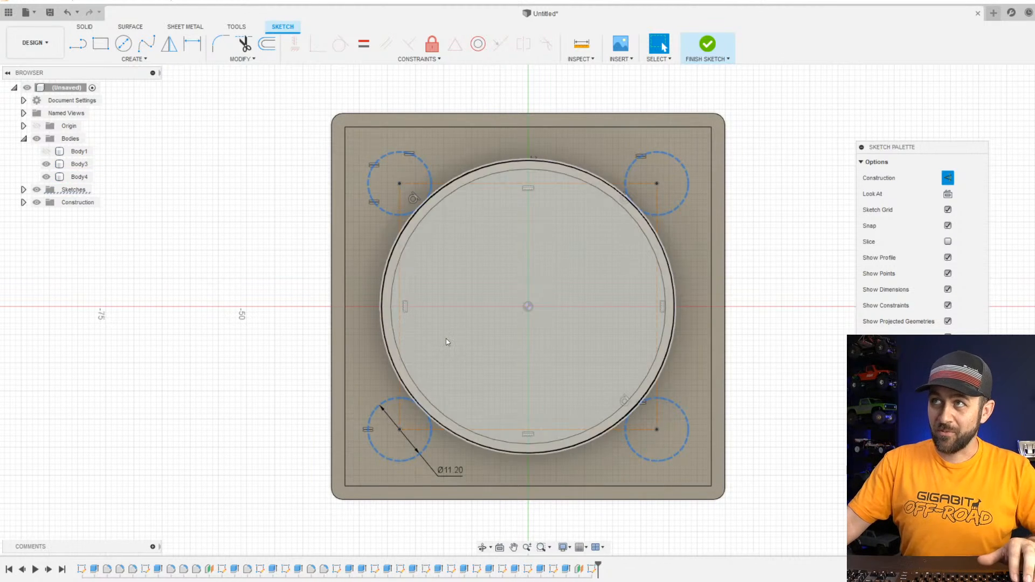
Open the sketch with the 1 mm offset circle inside the central ring, examine it and finish the sketch.
left_click(76, 180)
left_click(121, 244)
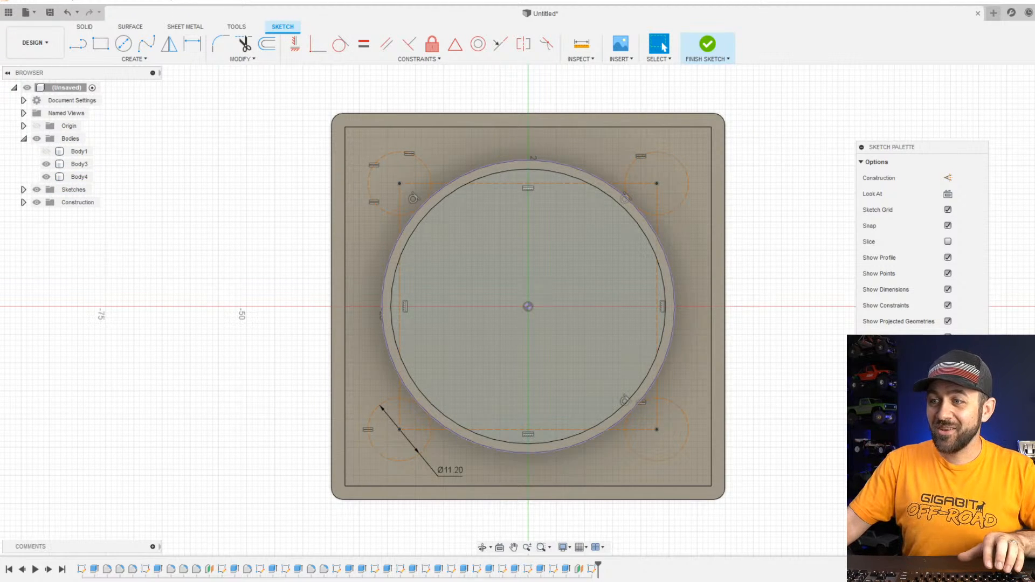
left_click(528, 570)
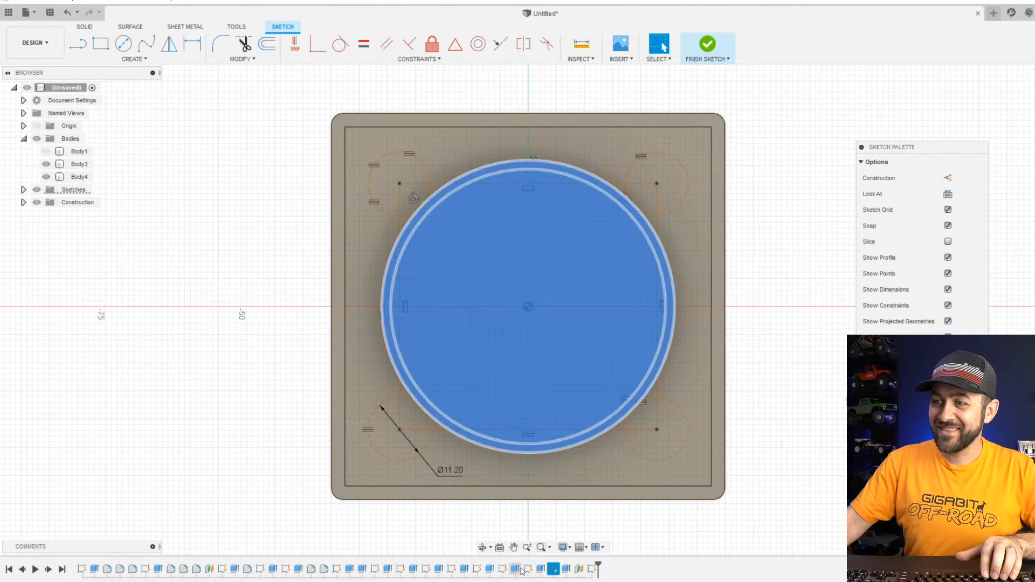
right_click(475, 571)
left_click(496, 513)
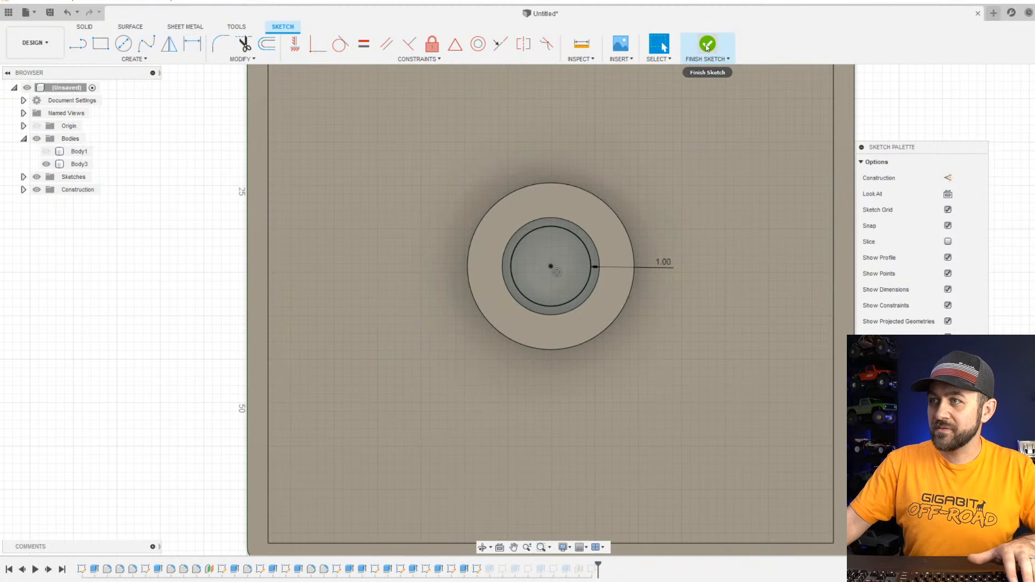
left_click(707, 48)
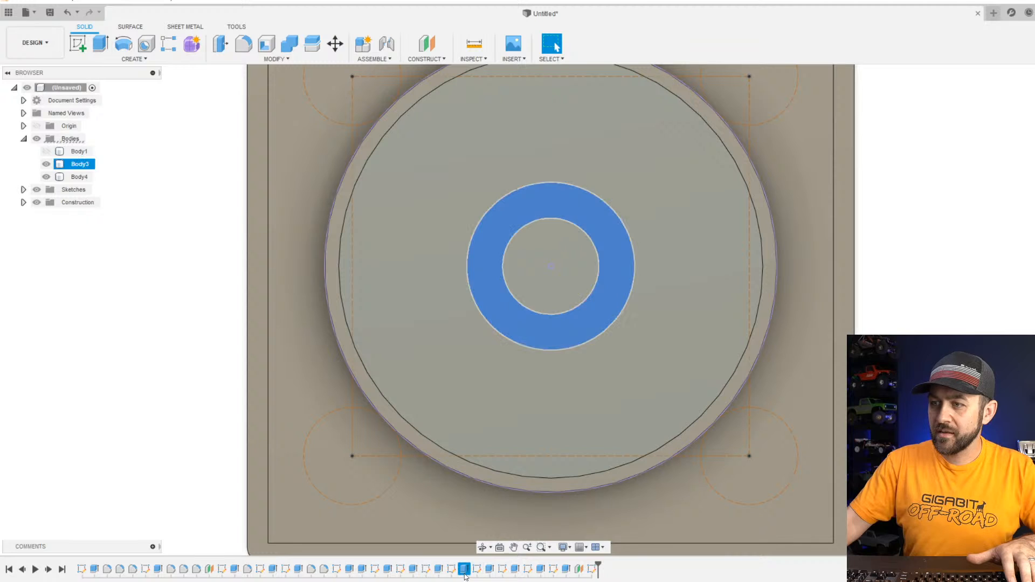
Examine the extrusion settings of the central ring and accept them.
right_click(465, 575)
left_click(492, 469)
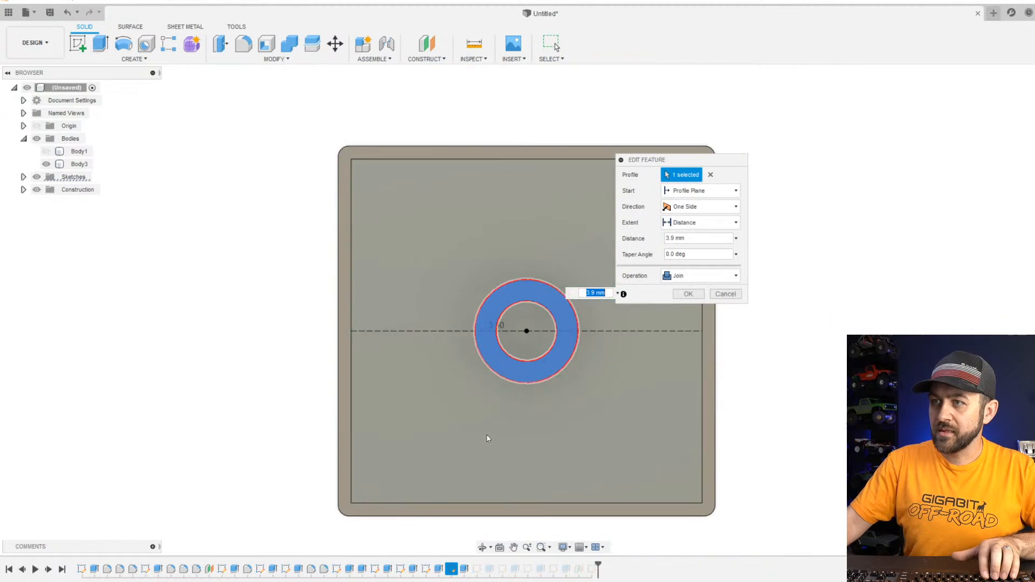
middle_click_drag(484, 404, 367, 384)
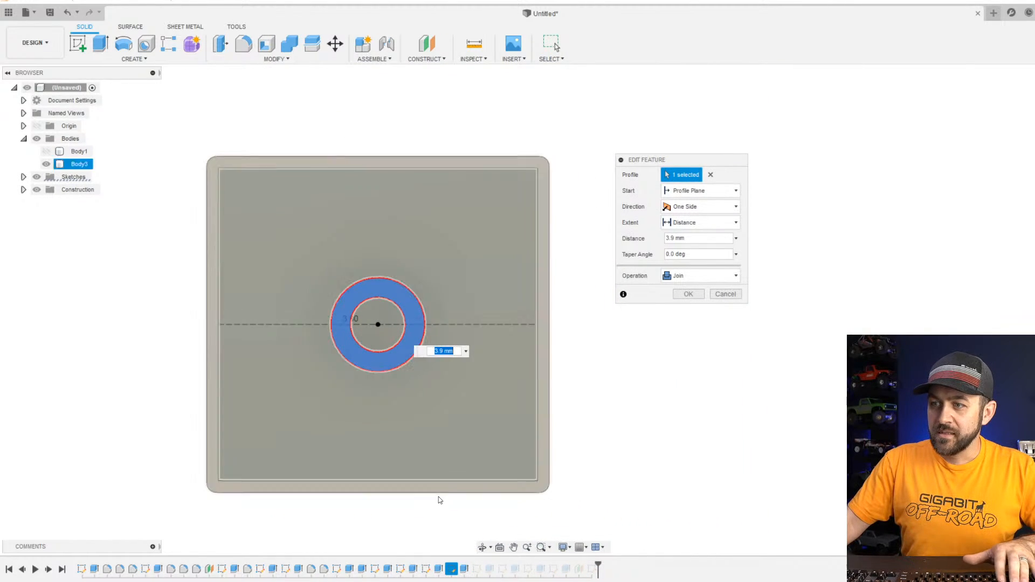
left_click(688, 294)
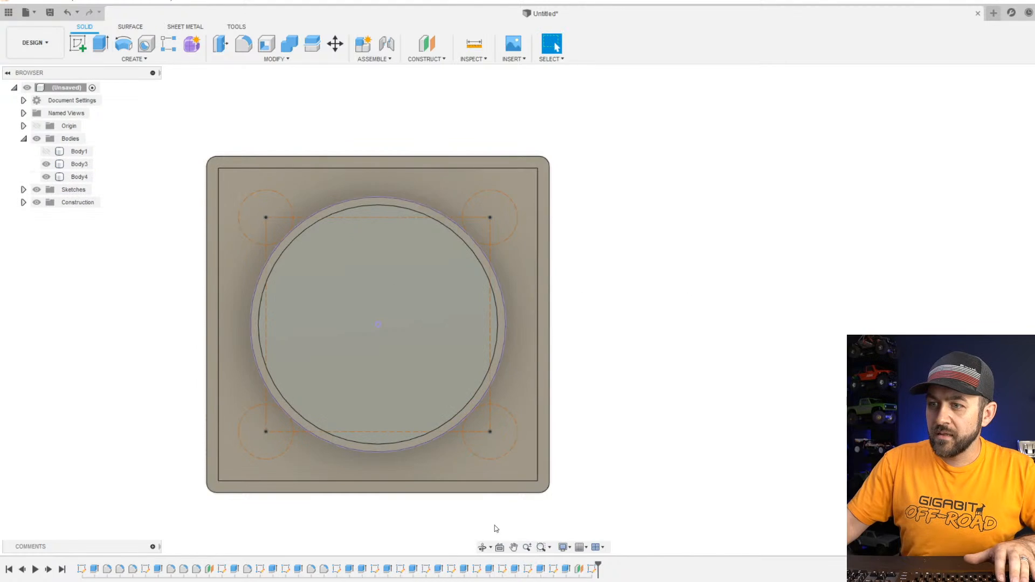
Roll the design history back to just after the central ring's sketch and select that sketch.
left_click(426, 571)
right_click(426, 570)
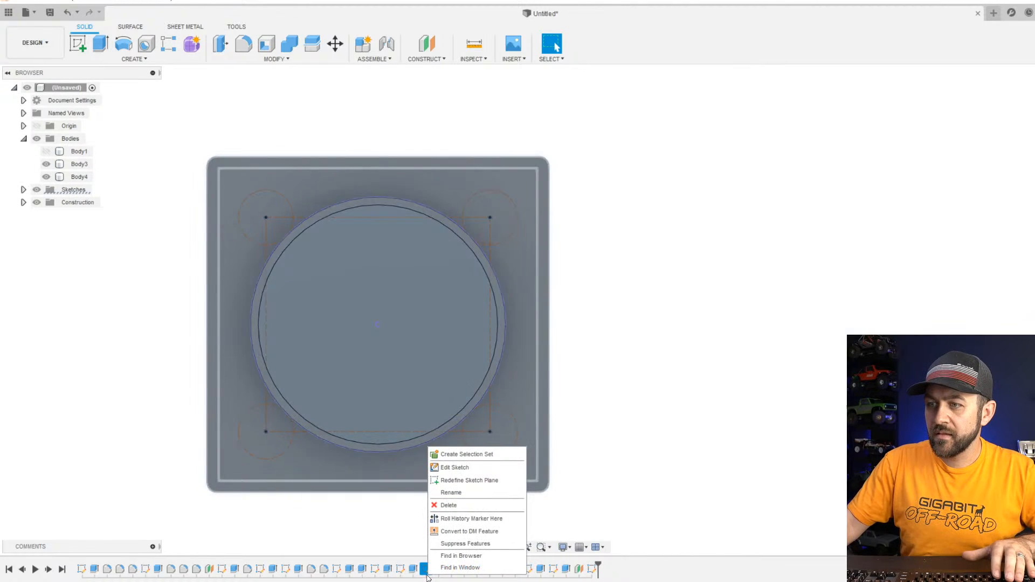
left_click_drag(597, 567, 447, 564)
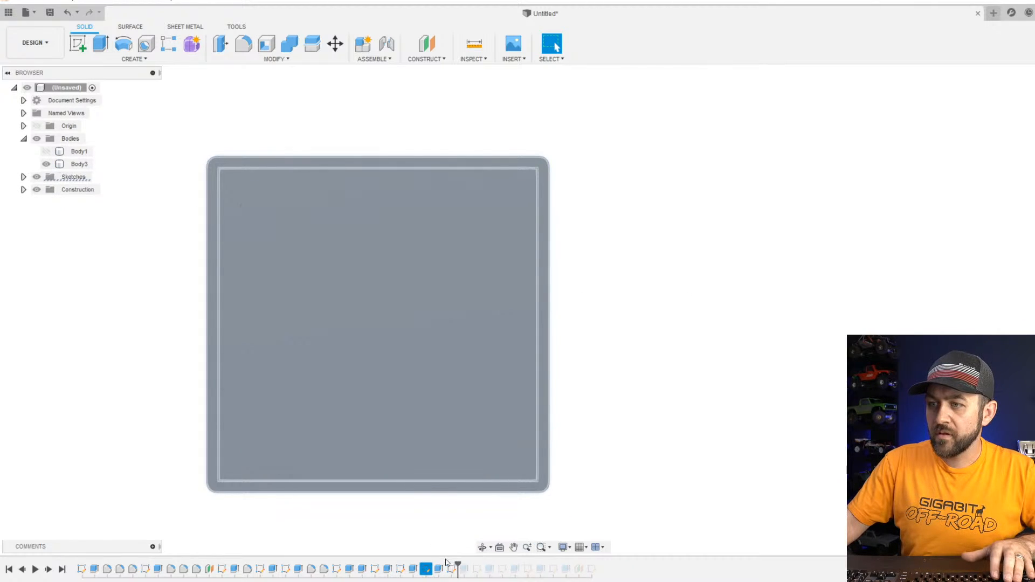
left_click(445, 521)
scroll(348, 400, "up", 1)
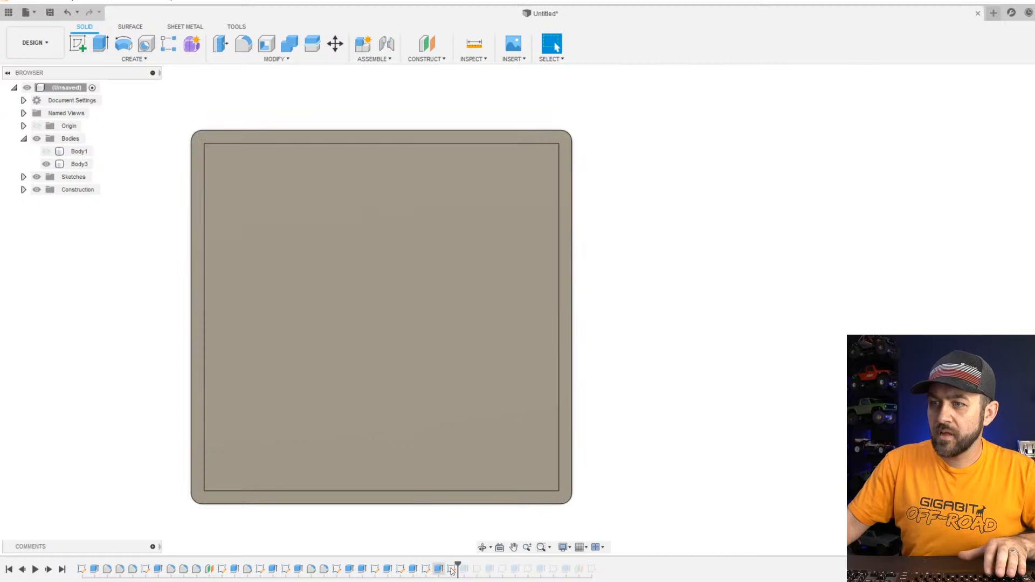
left_click(453, 568)
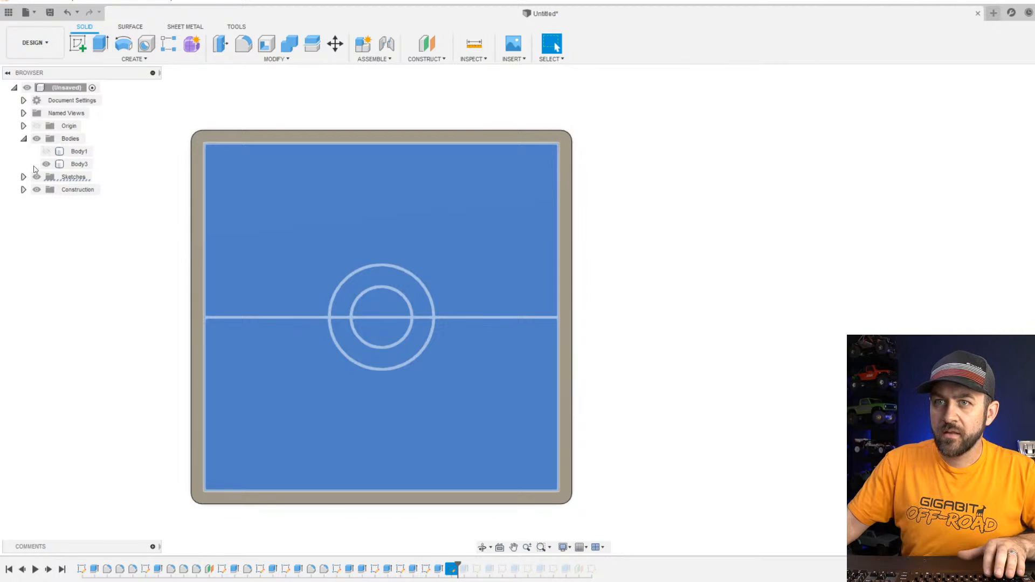
Check the existing sketches one by one and leave only Sketch10, with its two concentric circles, visible.
left_click(23, 177)
left_click(47, 266)
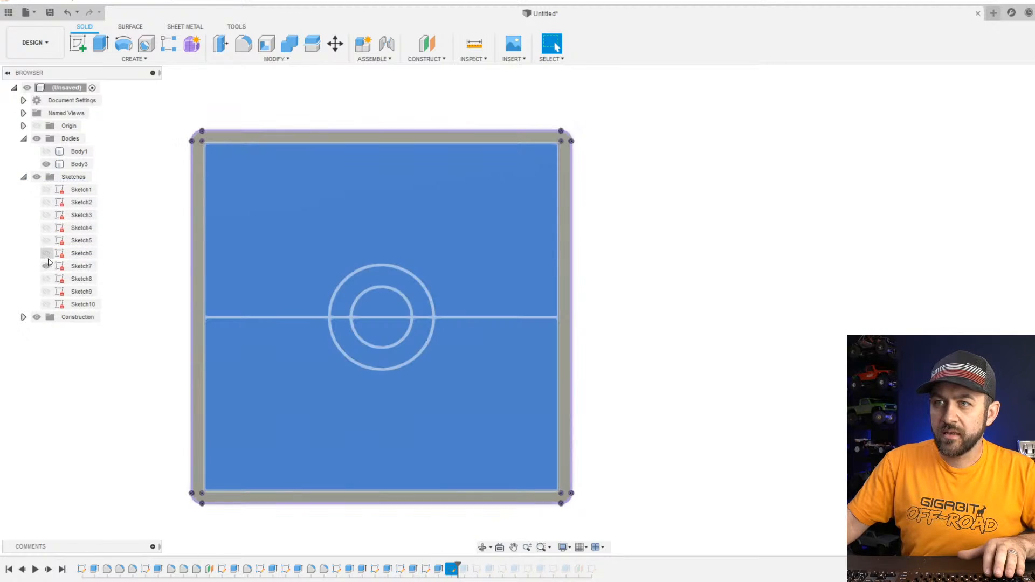
left_click(46, 279)
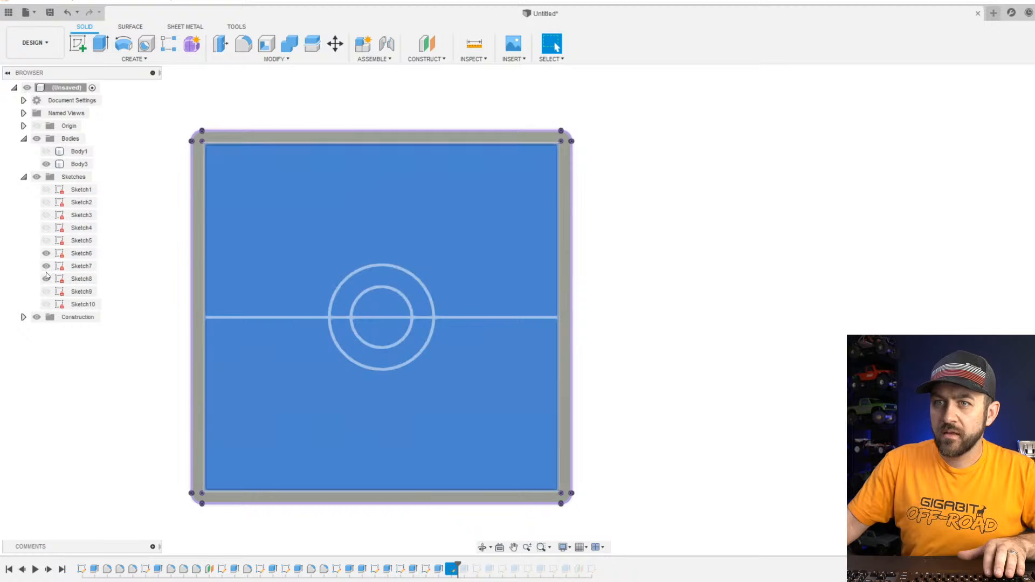
left_click(47, 266)
left_click(46, 253)
left_click(741, 351)
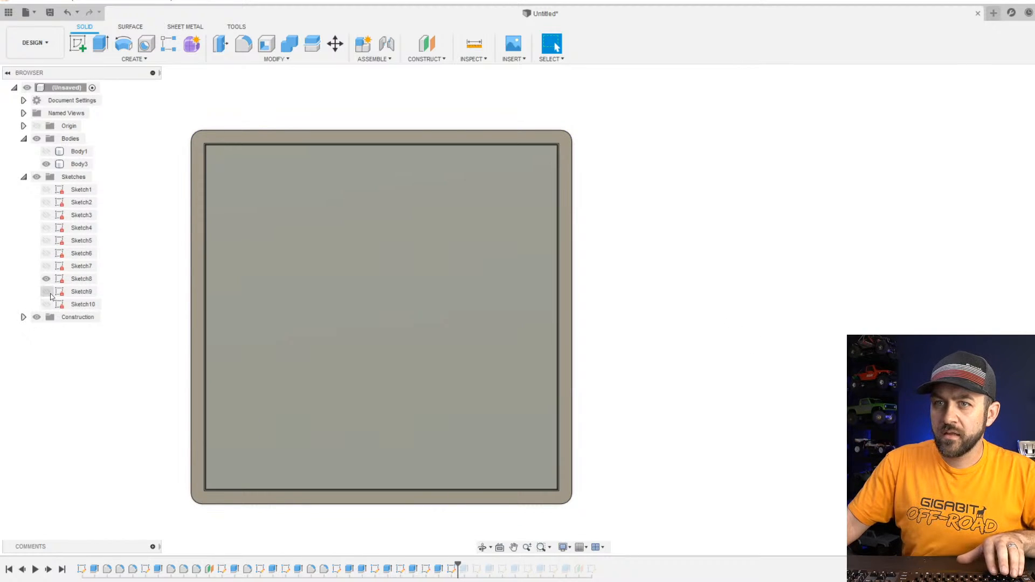
left_click(46, 292)
left_click(48, 283)
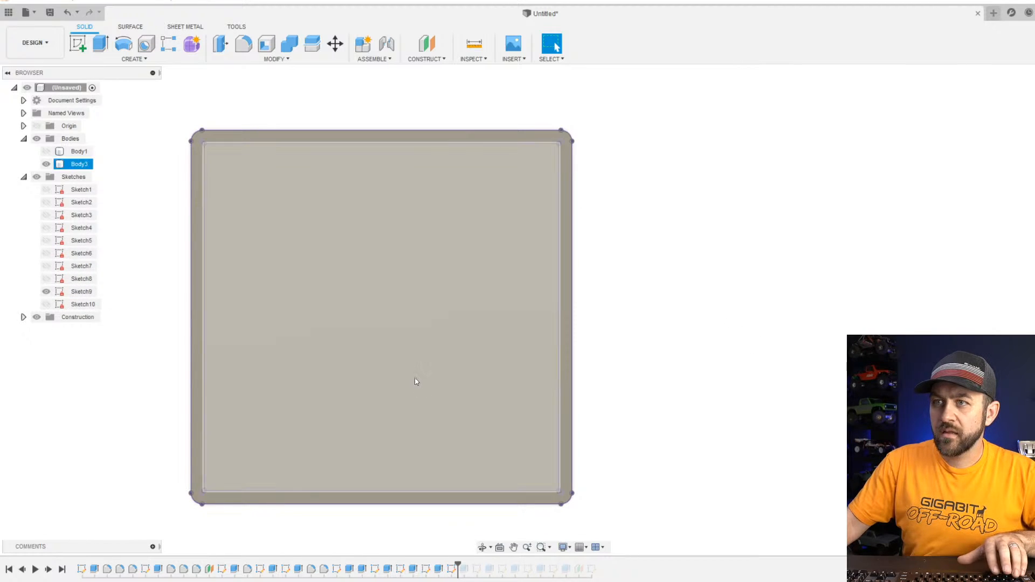
middle_click_drag(416, 382, 366, 375, "shift")
left_click(46, 304)
left_click(46, 291)
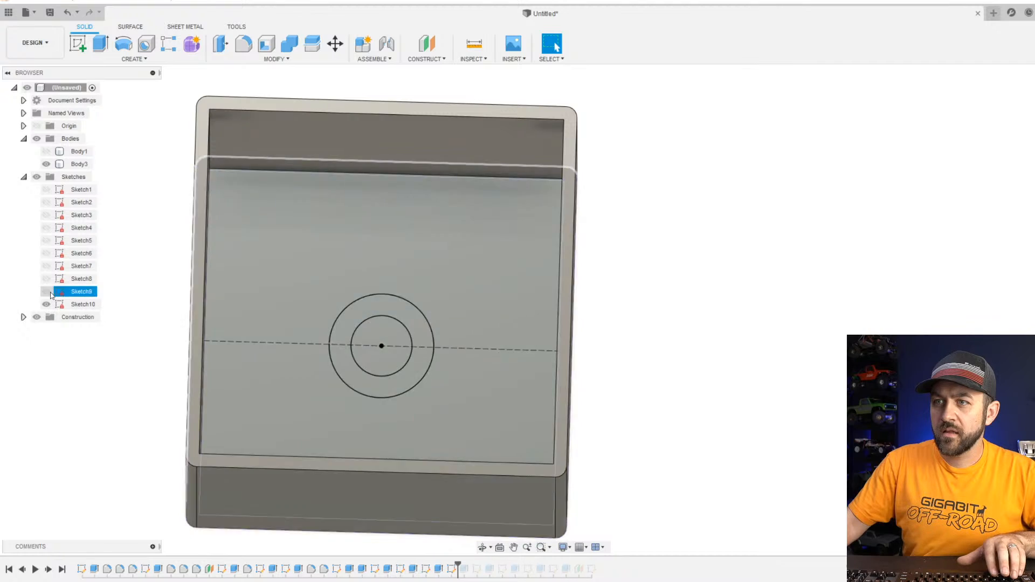
Open Sketch10 for editing and delete the midpoint constraints at both ends of the dashed centerline.
left_click(415, 354)
left_click(407, 360)
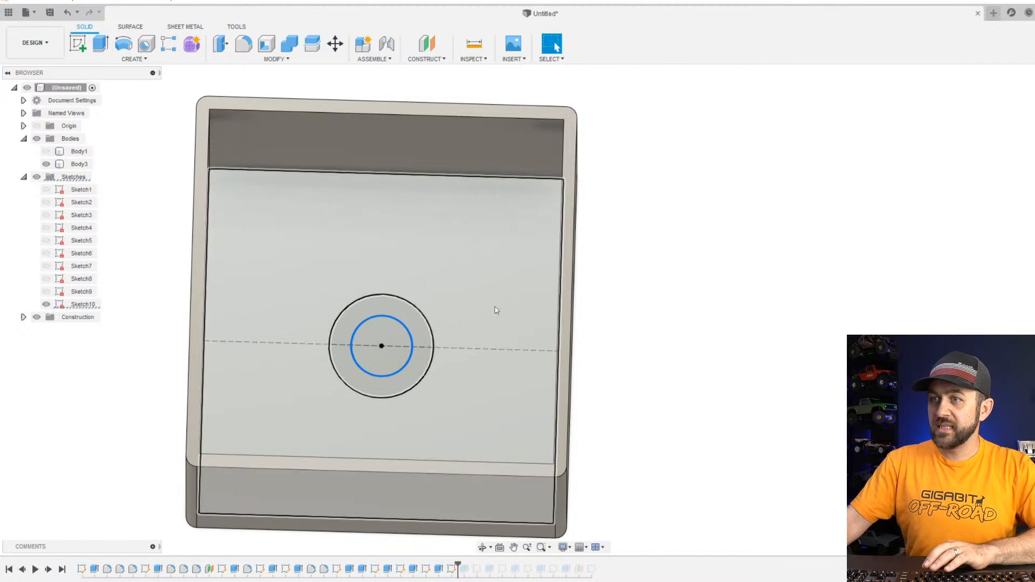
left_click(230, 342)
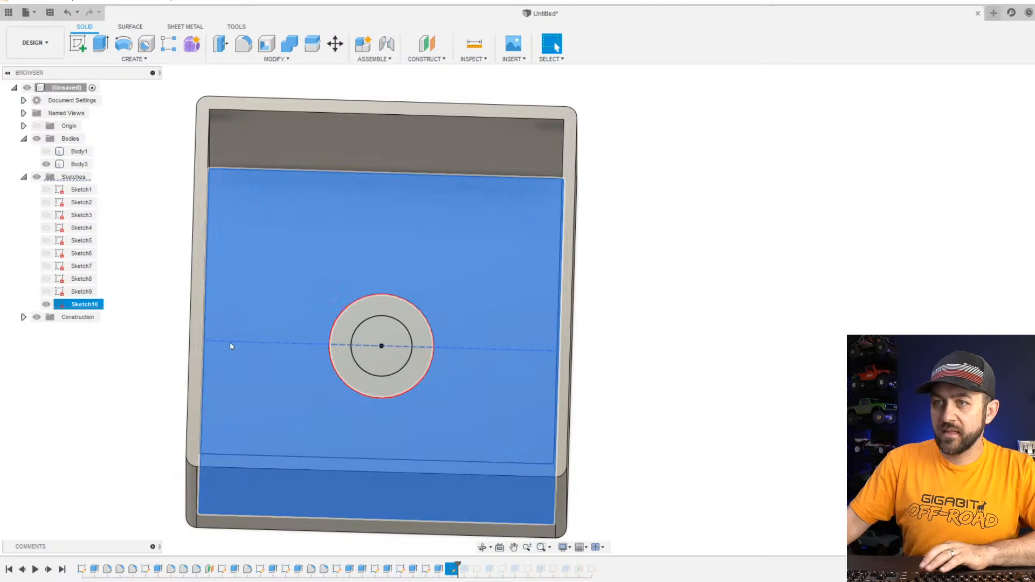
right_click(452, 572)
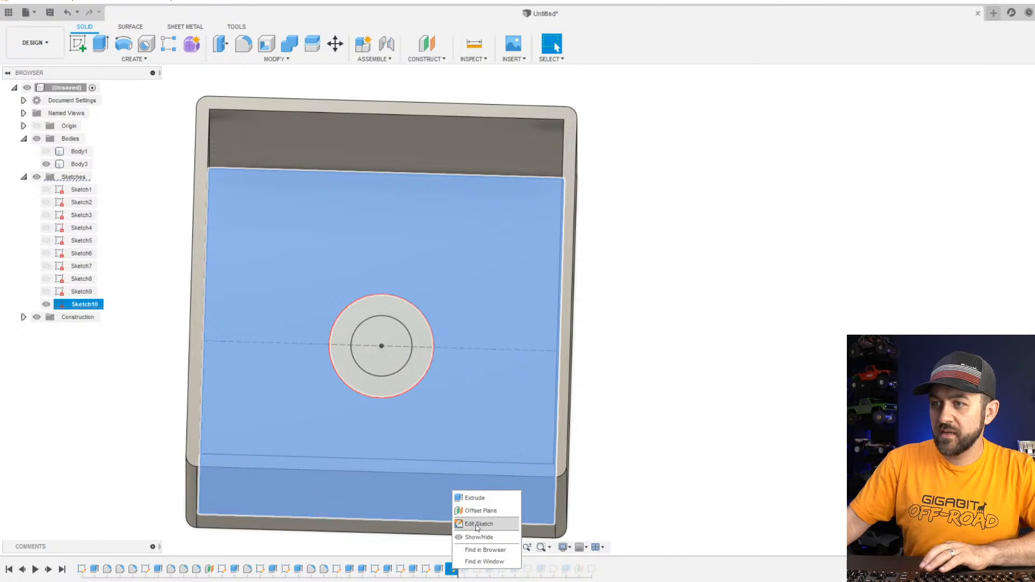
left_click(477, 523)
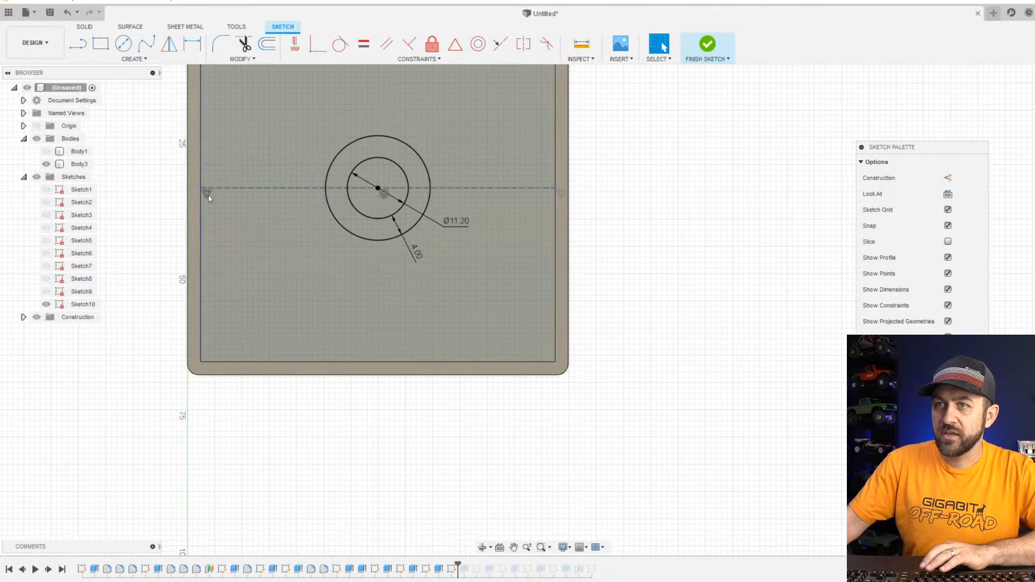
key("Delete")
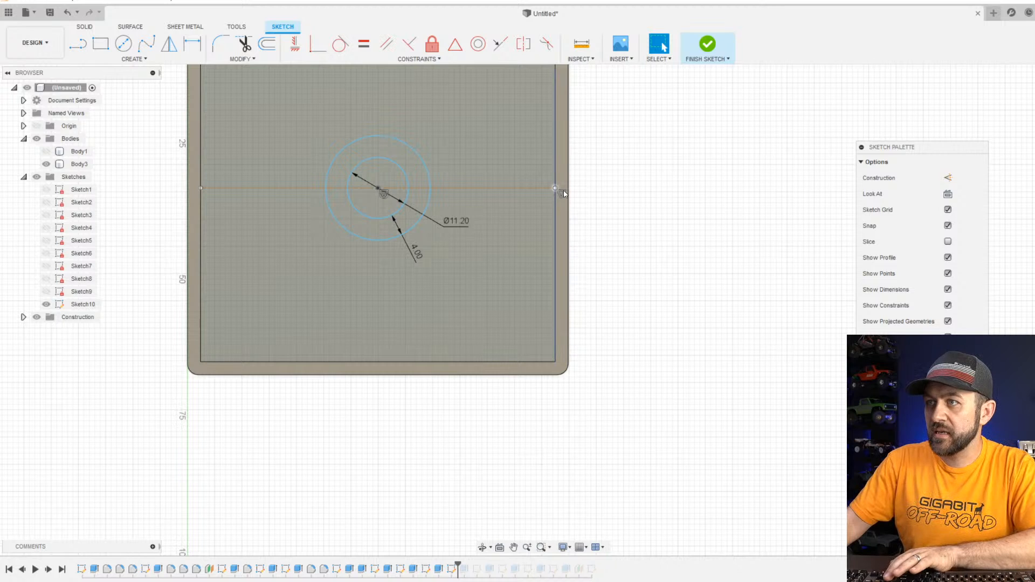
Move the centerline's right end down along the box's inner edge and constrain the line horizontal.
left_click_drag(555, 188, 555, 218)
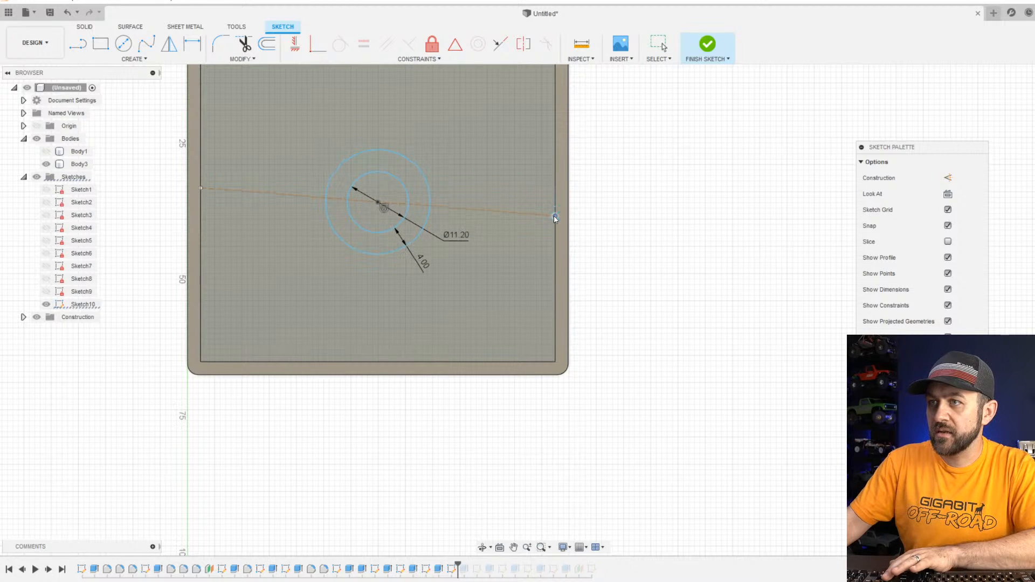
left_click(542, 217)
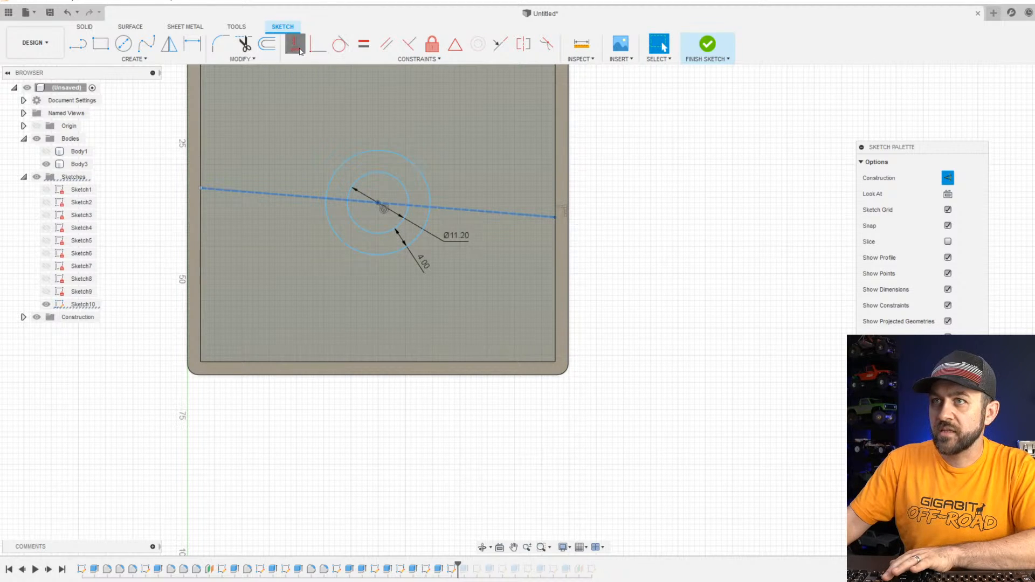
left_click(299, 48)
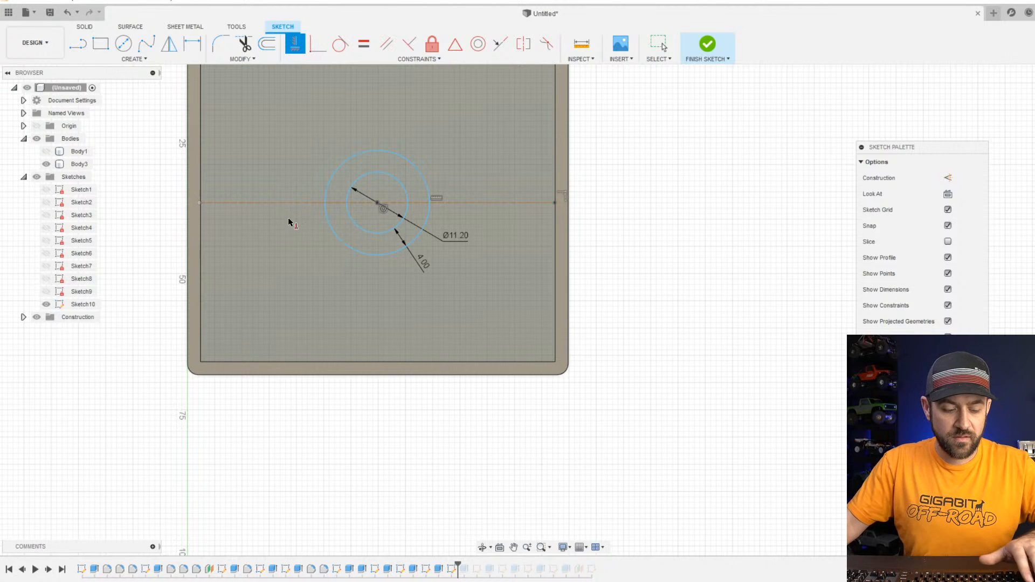
Dimension the distance from the dashed centerline to the box's lower inner edge as 26 mm.
key("Escape")
middle_click_drag(328, 281, 265, 385)
key("d")
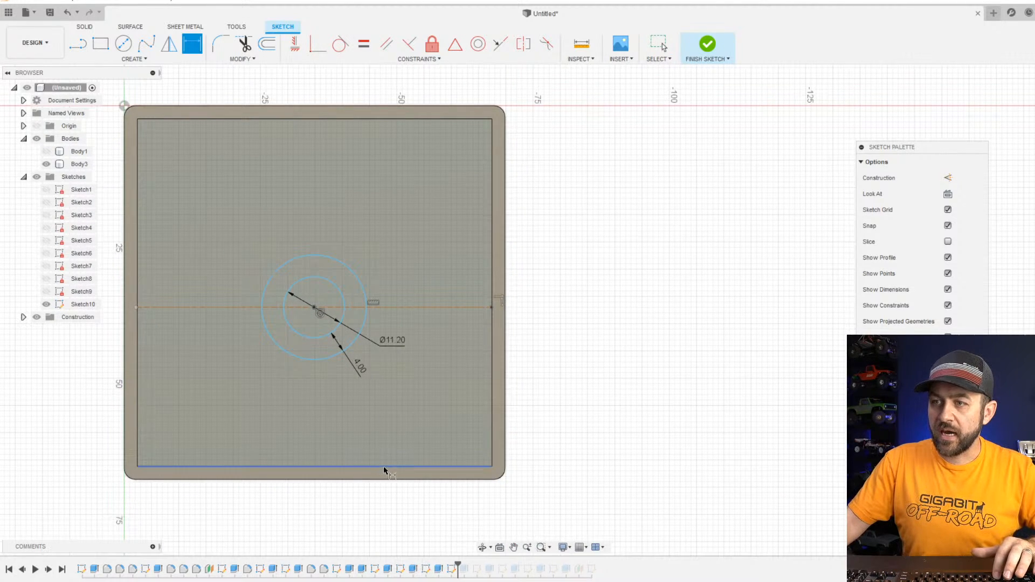
left_click(433, 308)
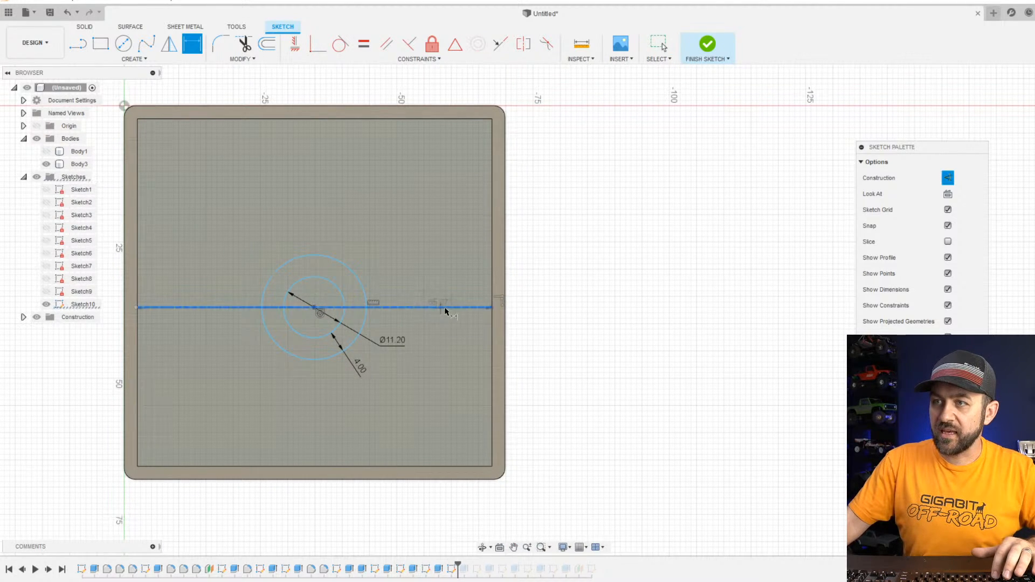
left_click(482, 467)
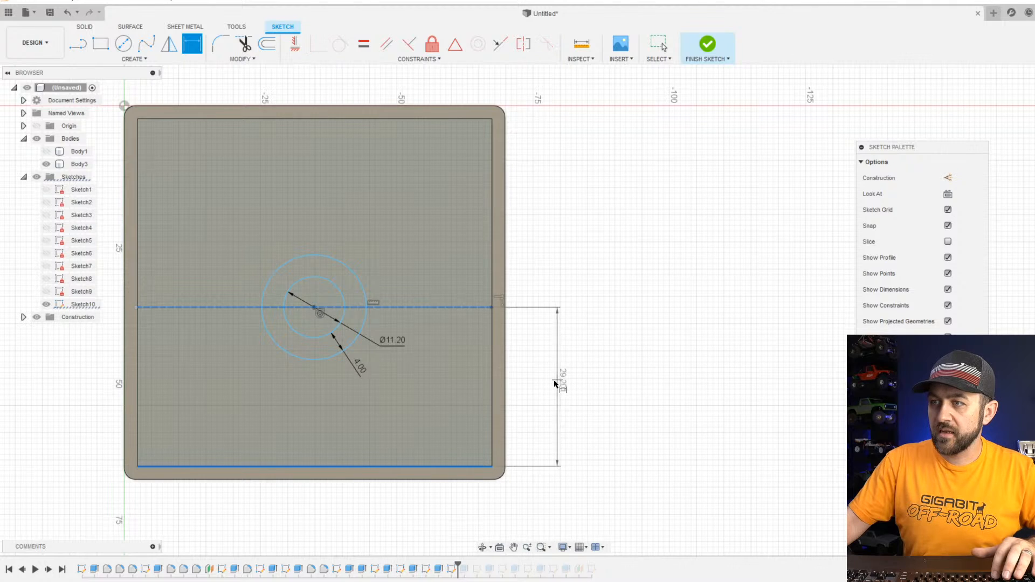
left_click(556, 381)
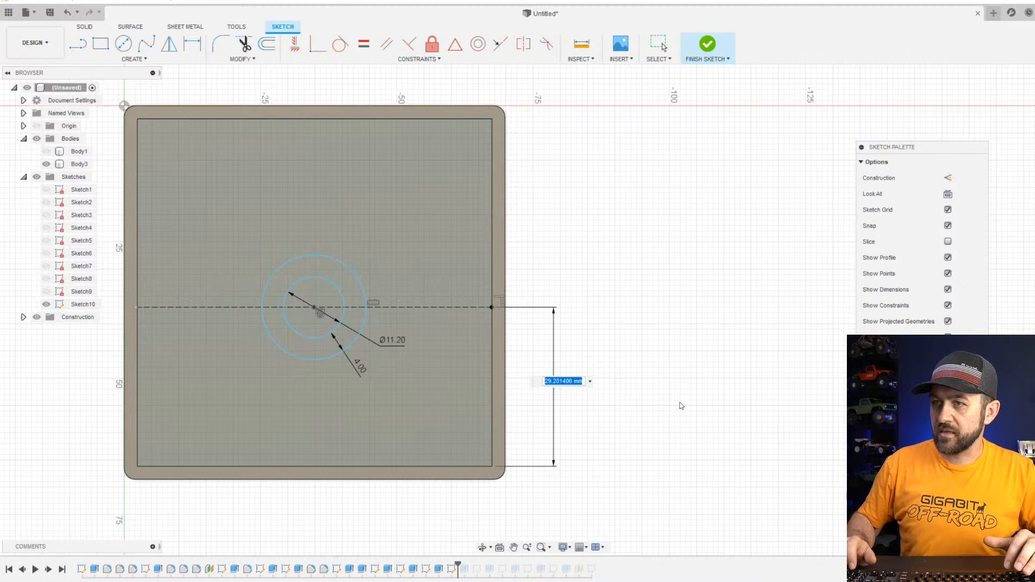
key("Return")
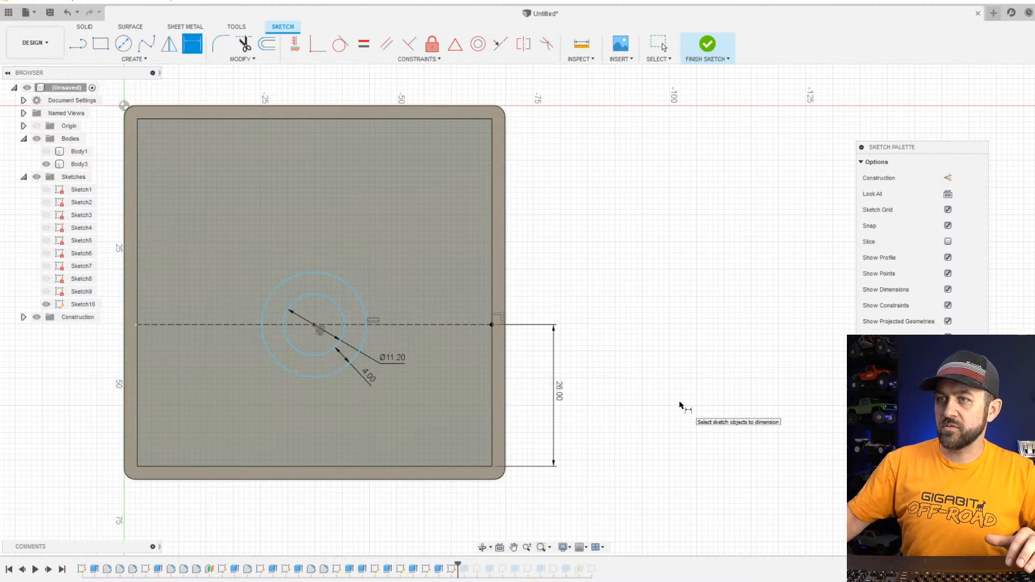
Change the centerline's distance from the box's lower inner edge to 28 mm and finish the sketch.
double_click(559, 390)
type("28")
key("Return")
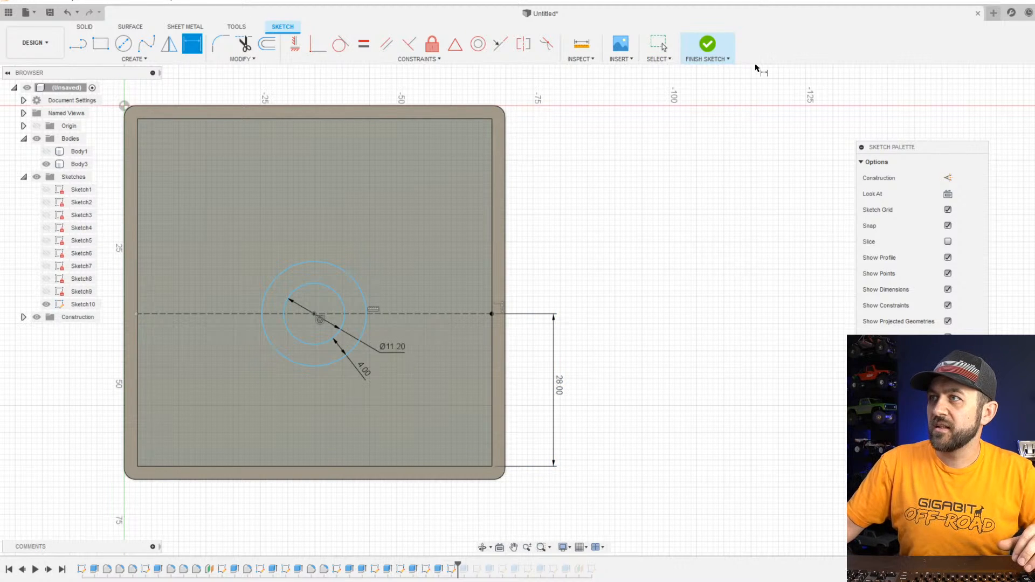
left_click(712, 51)
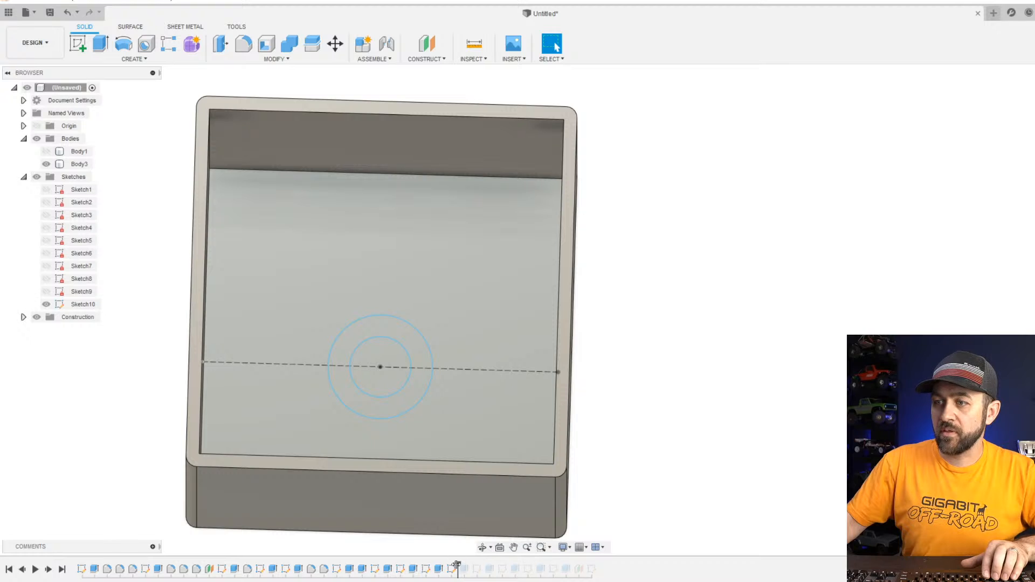
Roll the design history forward to include Sketch15 and hide Sketch10.
left_click_drag(457, 566, 586, 567)
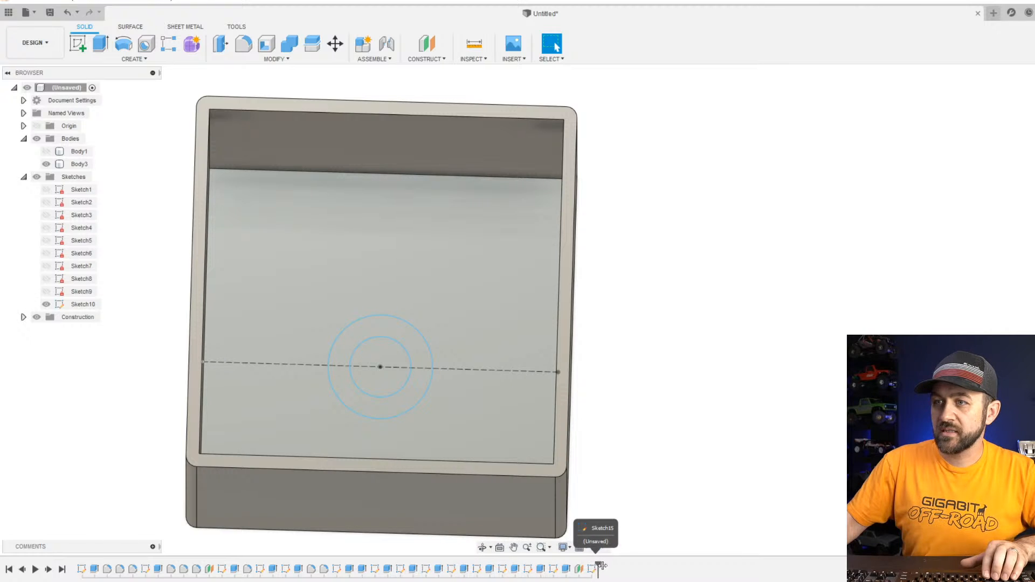
middle_click_drag(366, 271, 388, 278, "shift")
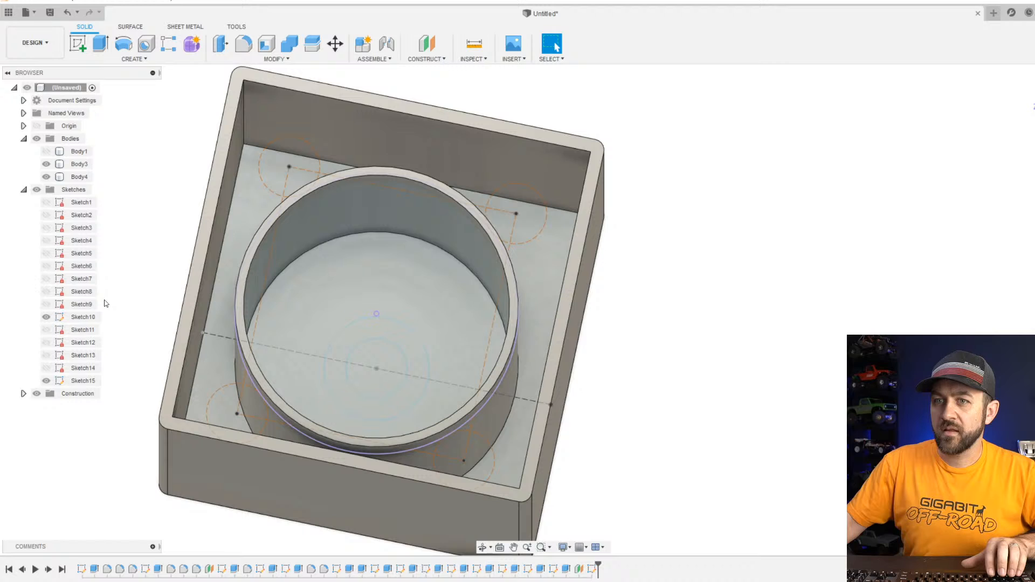
left_click(46, 317)
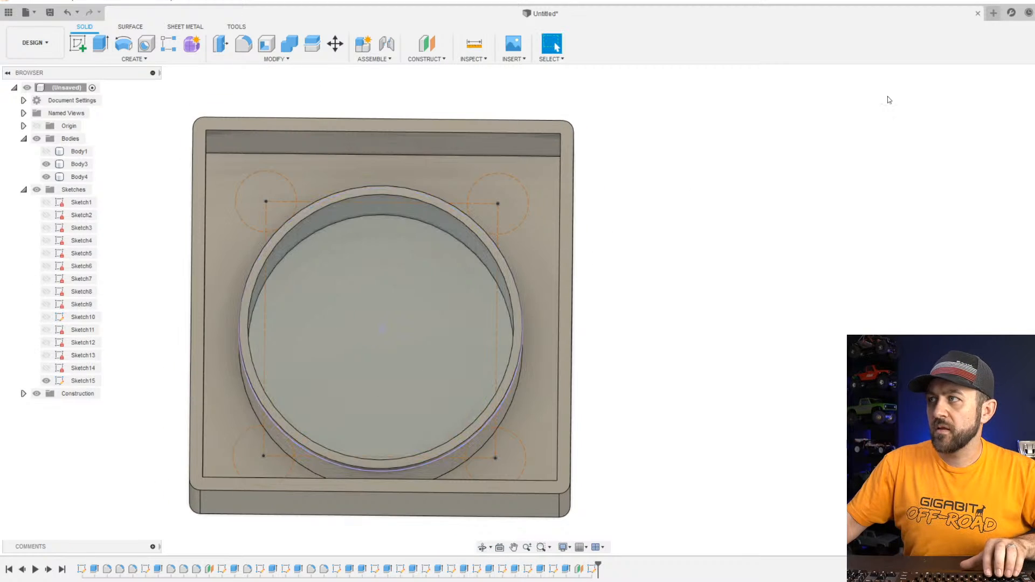
Open Sketch15, which holds the corner circles, for editing.
scroll(382, 397, "up", 3)
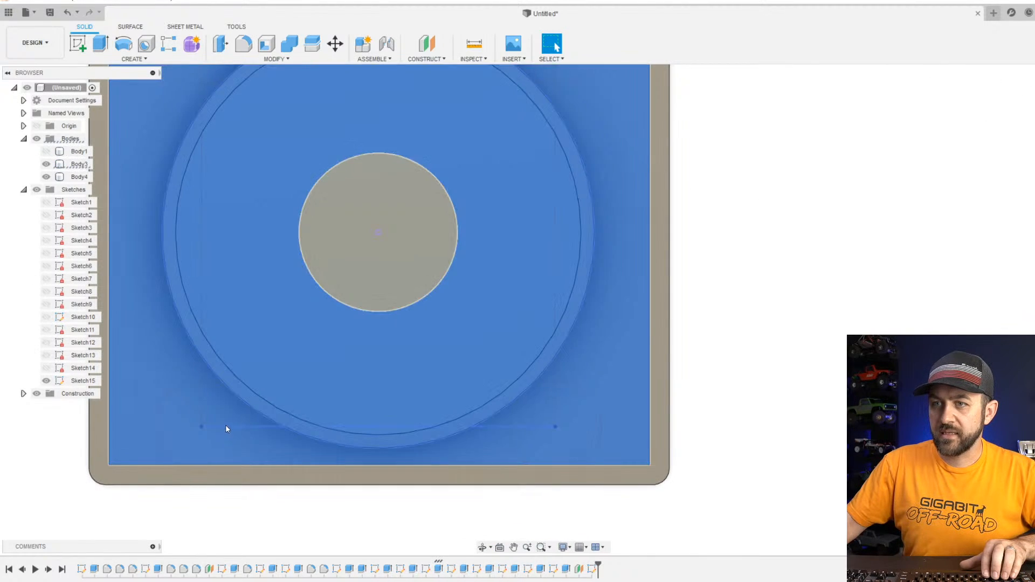
right_click(226, 426)
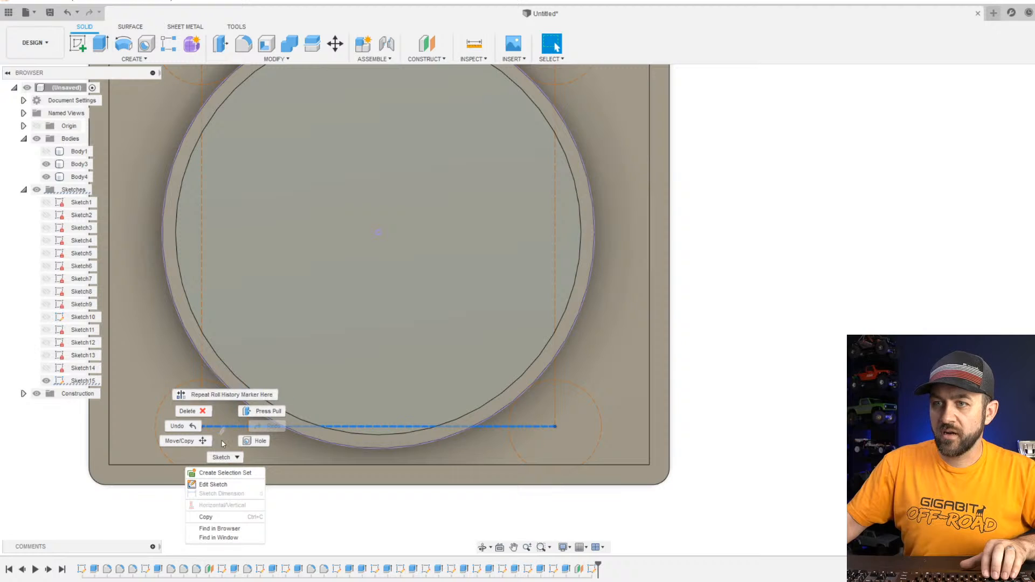
left_click(232, 487)
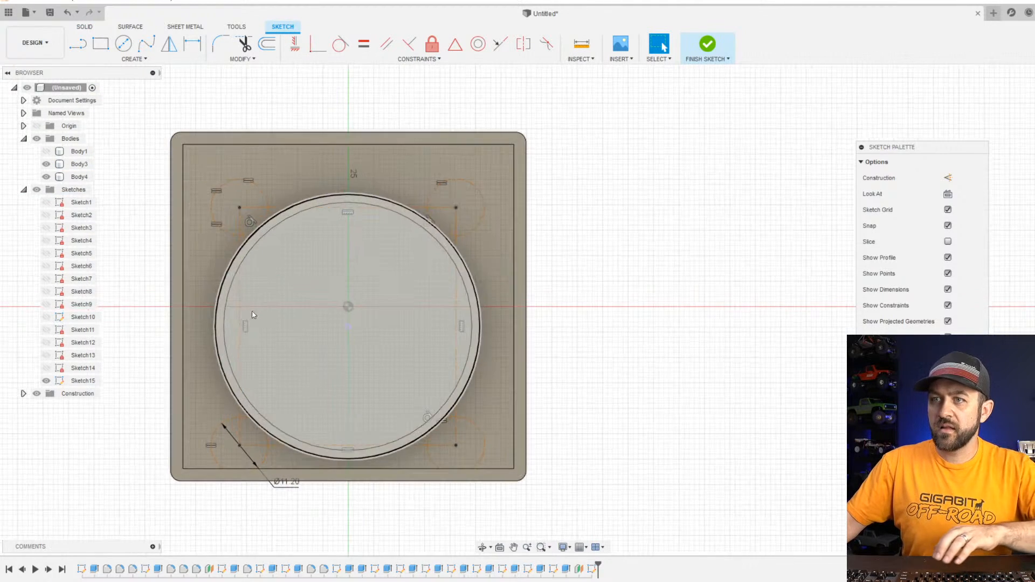
Delete the upper-left corner circle and the upper, left and right construction lines, keeping the line between the two lower circles.
left_click(240, 179)
key("Delete")
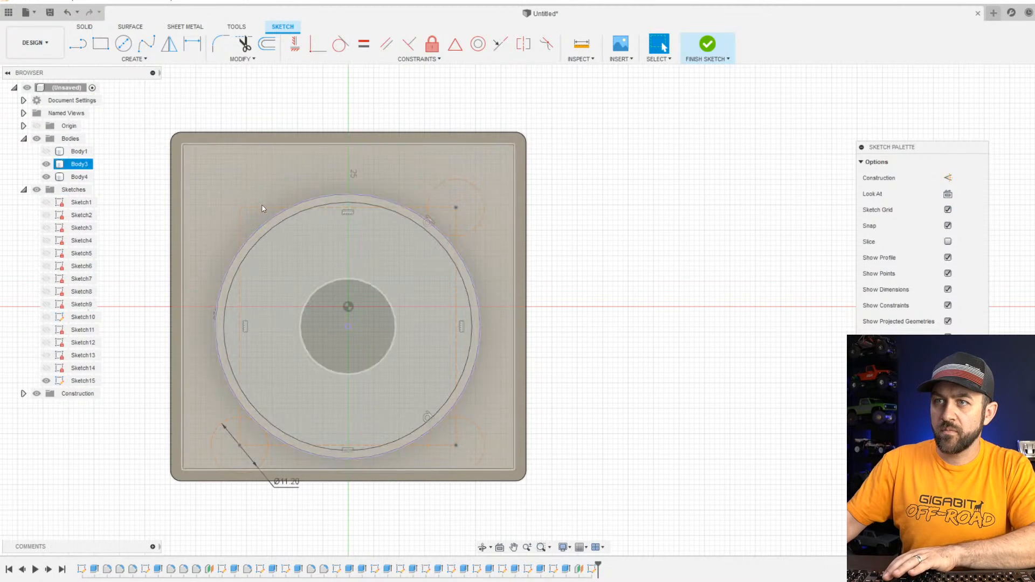
left_click(260, 208)
key("Delete")
left_click(239, 226)
key("Delete")
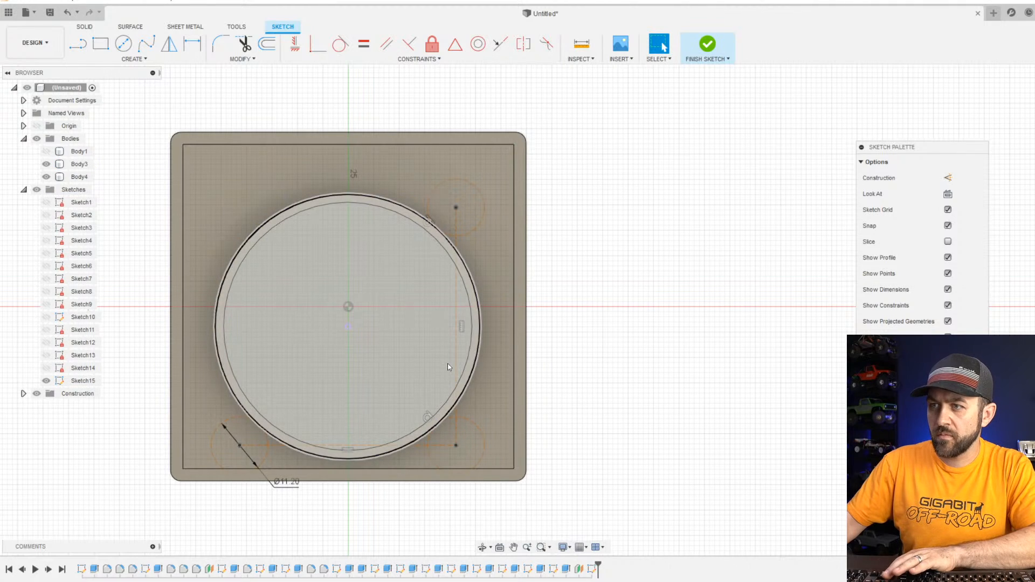
left_click(454, 368)
key("Delete")
Move the lower-right circle's centre outward and slightly up, away from the ring's lower edge.
scroll(407, 453, "up", 3)
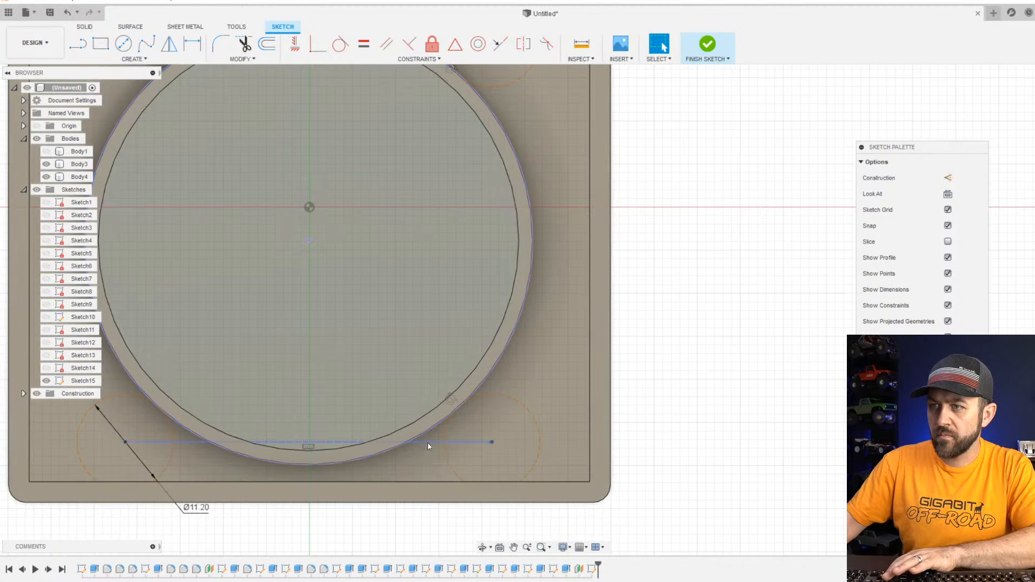
left_click_drag(492, 442, 524, 427)
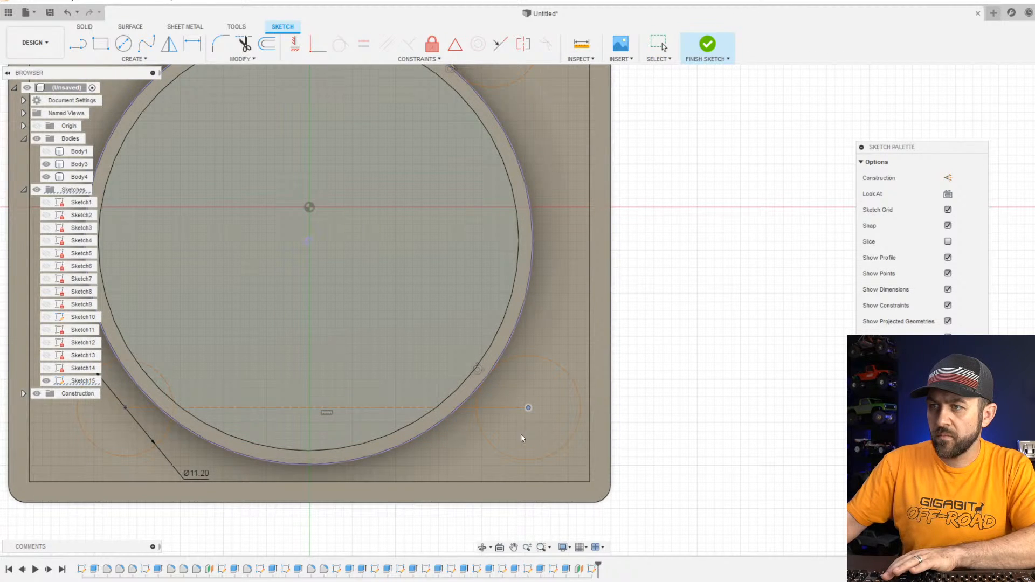
scroll(385, 450, "down", 2)
scroll(116, 423, "up", 3)
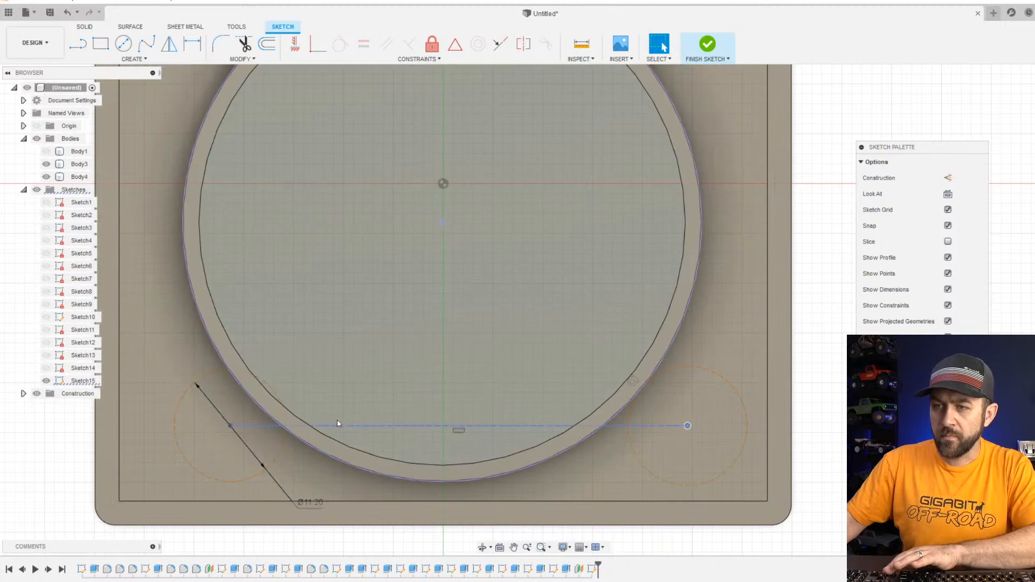
key("l")
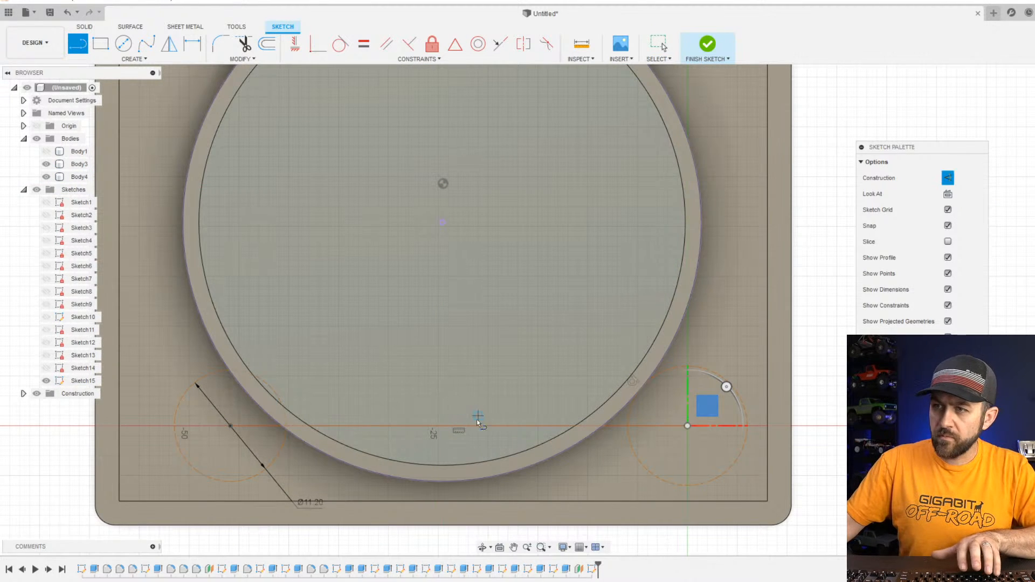
left_click(459, 426)
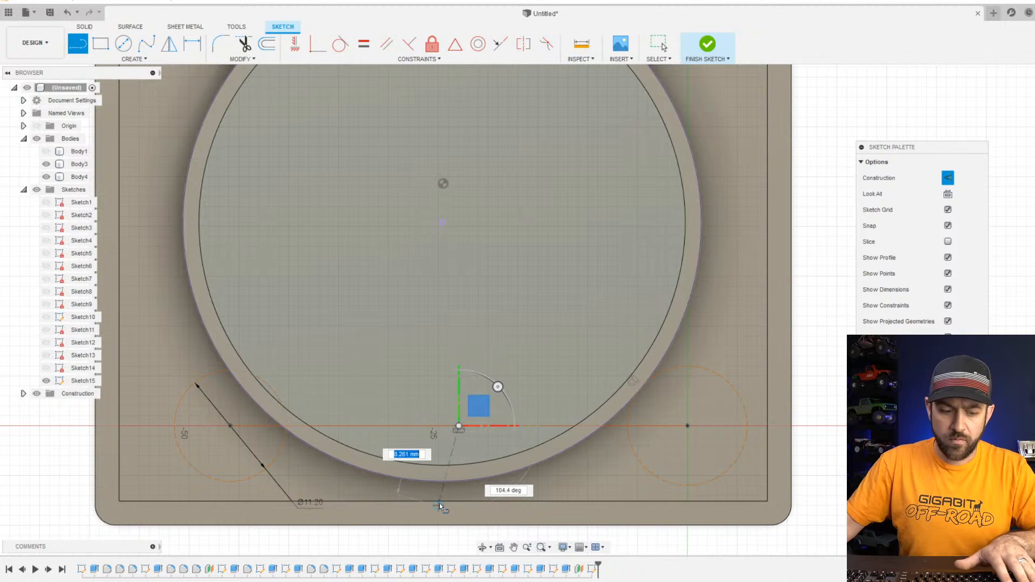
key("Escape")
Project the box's lower inner edge and draw a construction line from the circle-connecting line's midpoint to the projected edge's midpoint.
key("p")
left_click(486, 503)
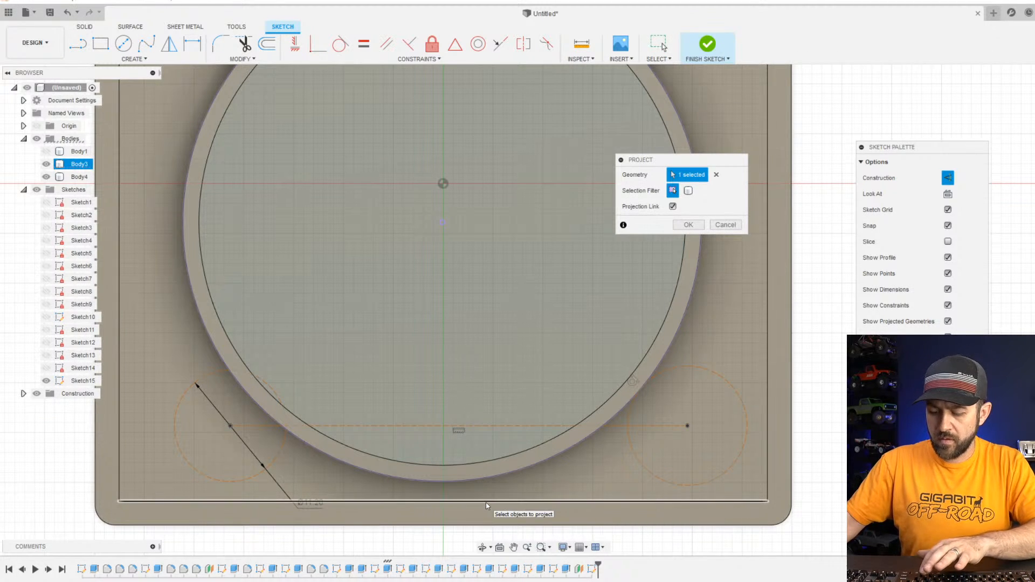
key("Return")
key("l")
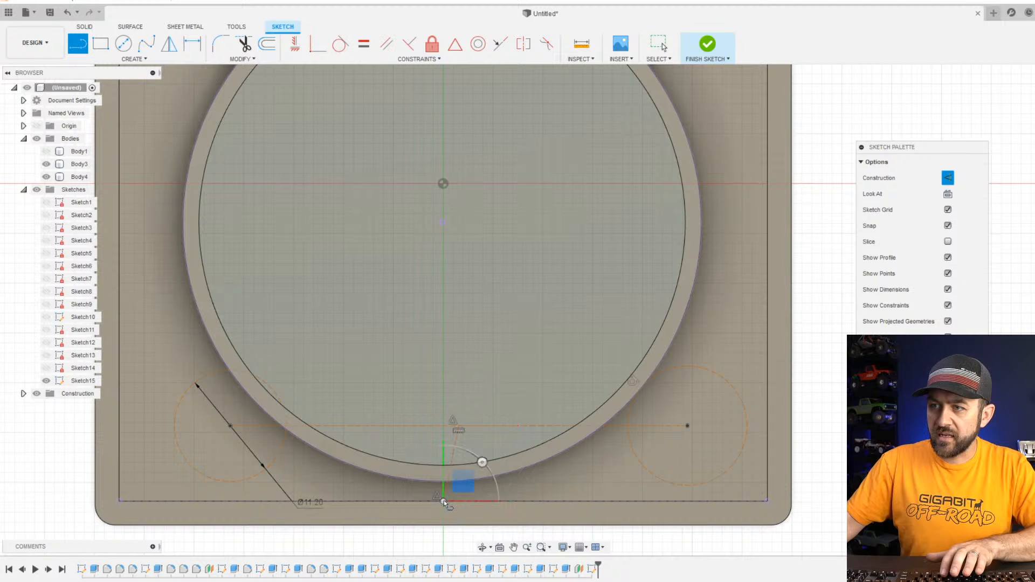
left_click(444, 500)
key("Escape")
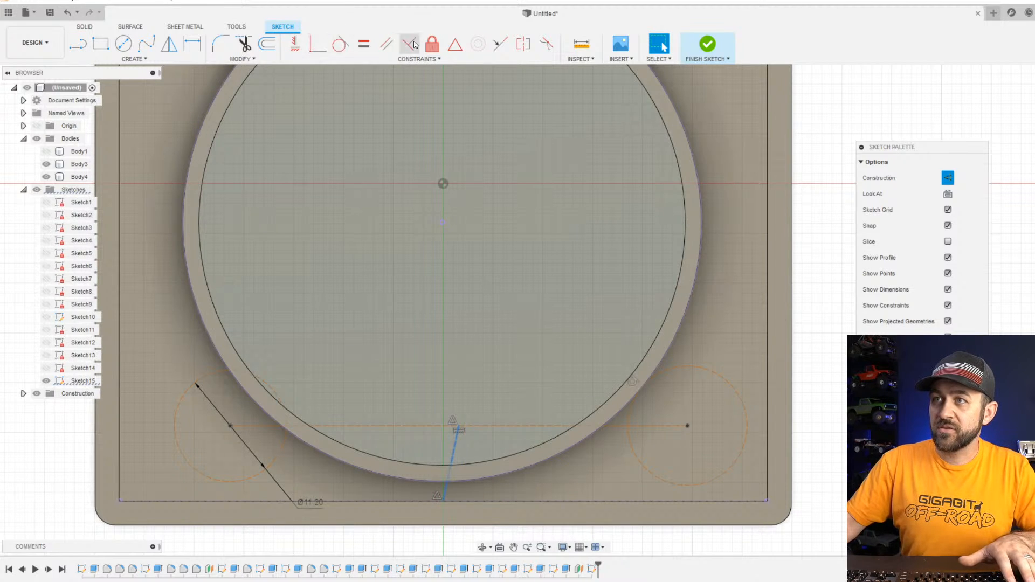
Constrain the short construction line between the two midpoints to be vertical.
left_click(295, 43)
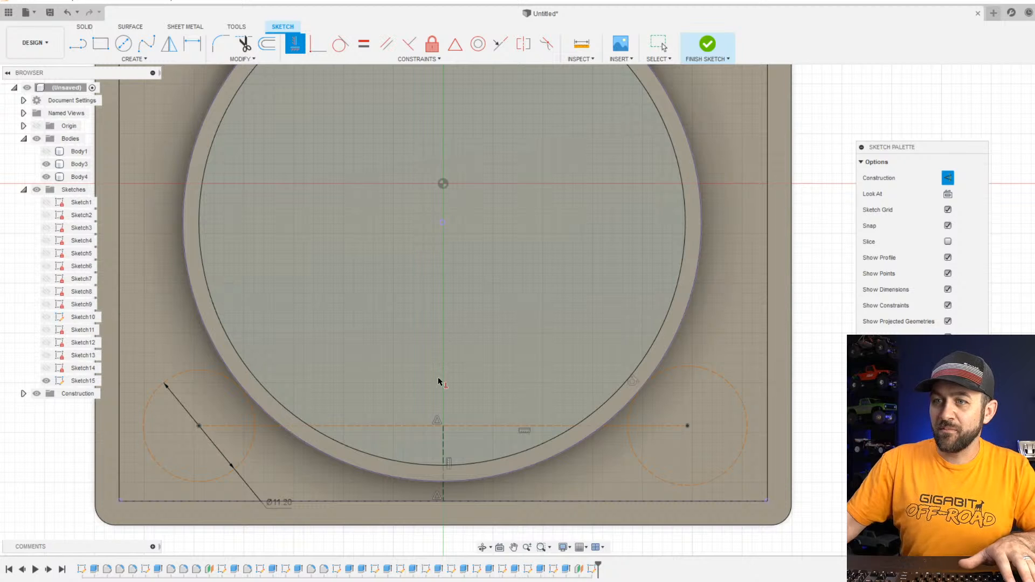
scroll(407, 445, "down", 2)
scroll(392, 425, "up", 2)
key("Escape")
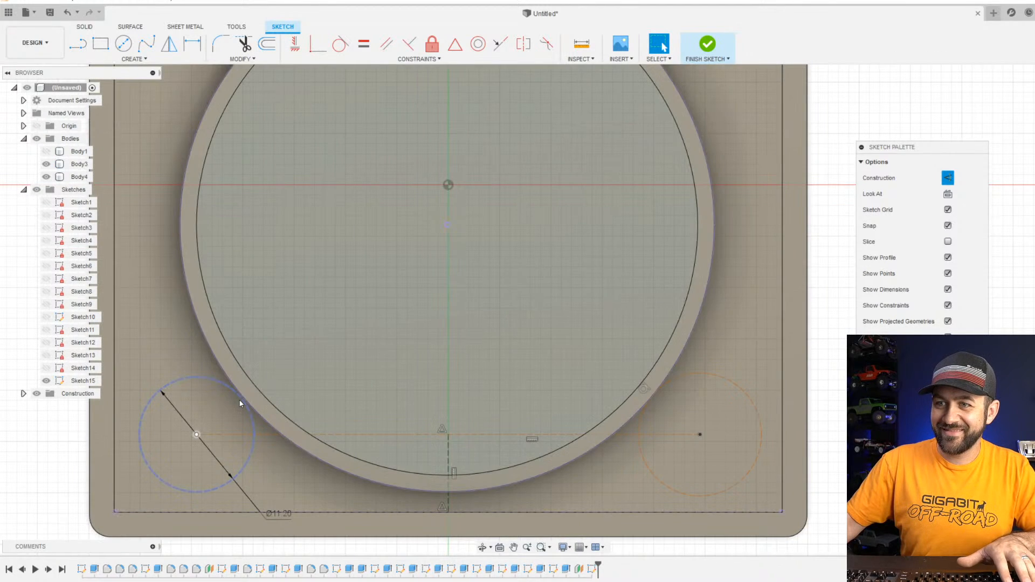
Move the lower-left circle's centre outward and up, away from the ring.
left_click(240, 401)
mouse_move(198, 435)
left_mouse_down()
mouse_move(212, 437)
mouse_move(185, 432)
left_mouse_up()
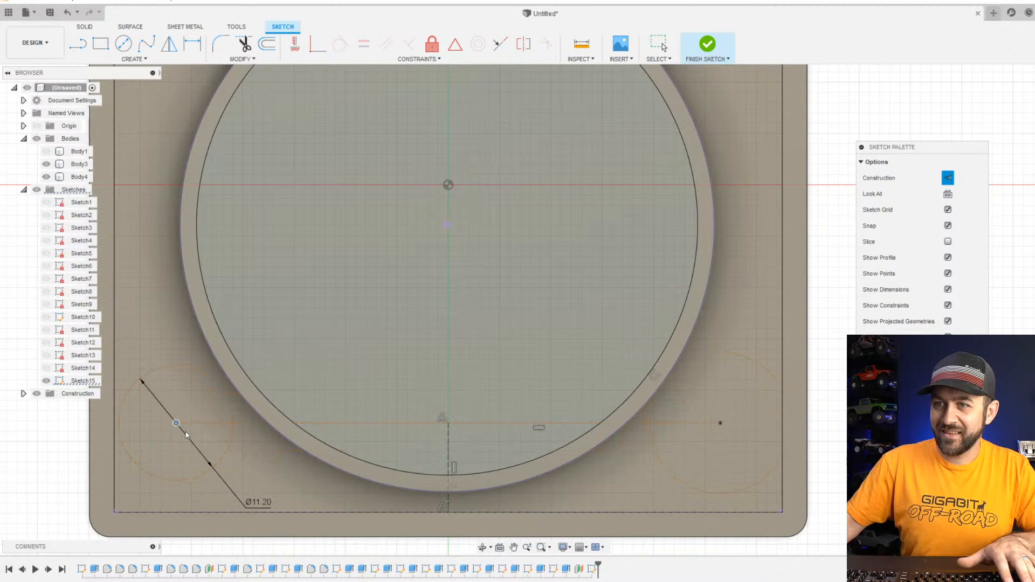
scroll(210, 422, "down", 2)
left_click(537, 509)
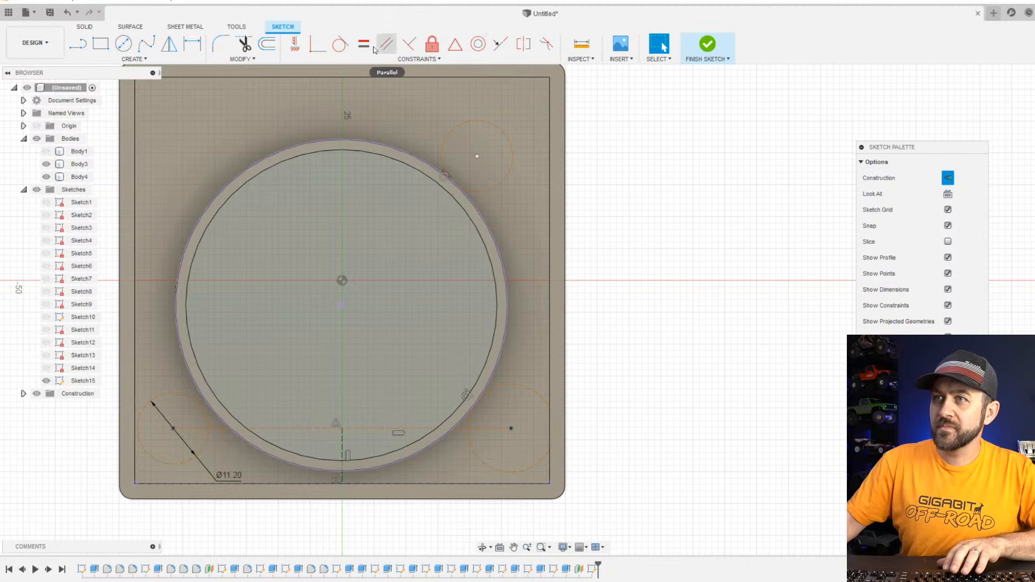
Make the lower-left circle tangent to the ring's outer edge.
left_click(340, 44)
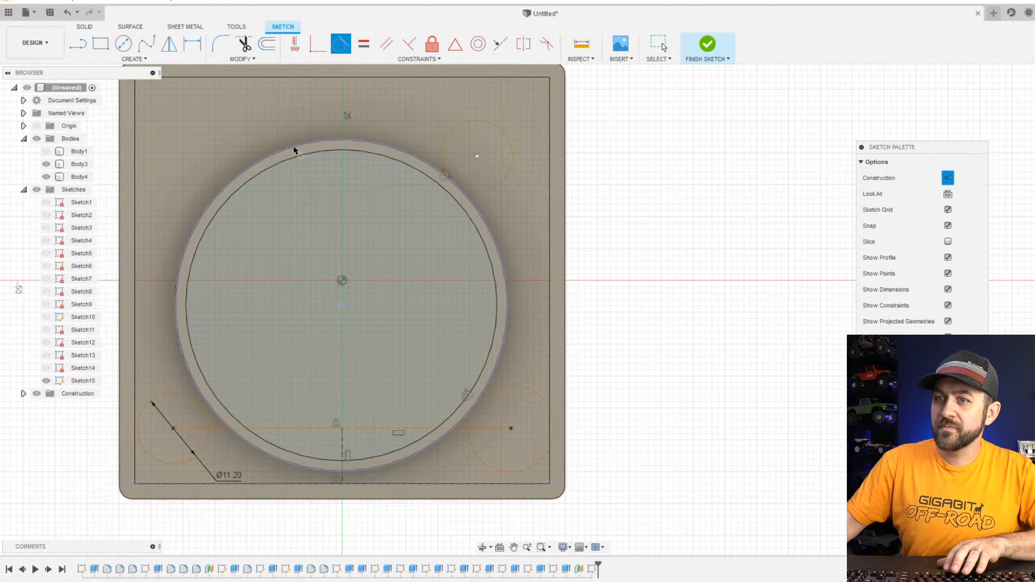
left_click(191, 381)
key("Escape")
scroll(287, 302, "down", 2)
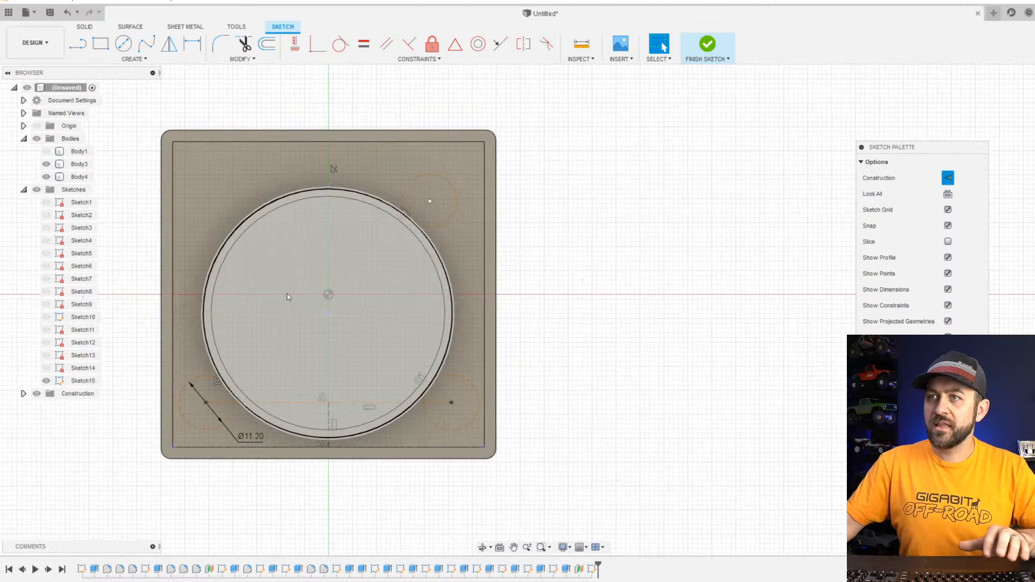
Move the remaining upper circle onto the vertical axis above the ring and make it equal in size to the lower-left circle.
left_click_drag(430, 204, 318, 162)
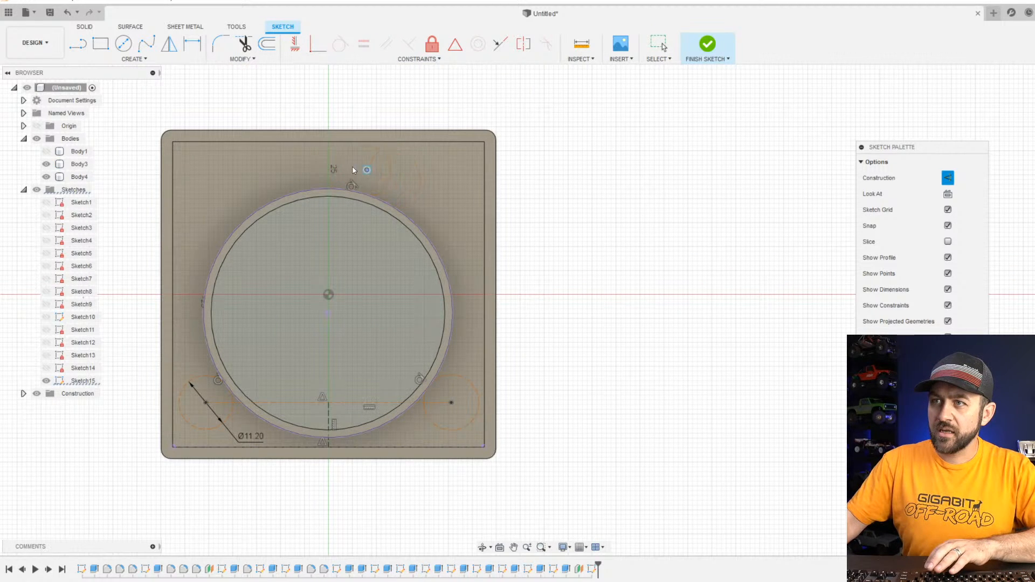
left_click(334, 170)
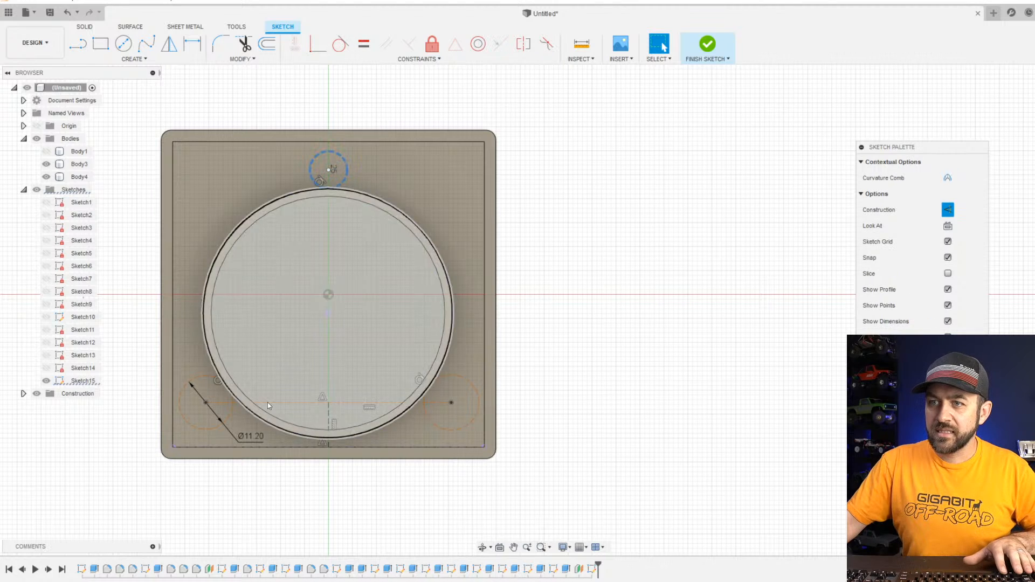
scroll(267, 402, "up", 2)
left_click(354, 487, "shift")
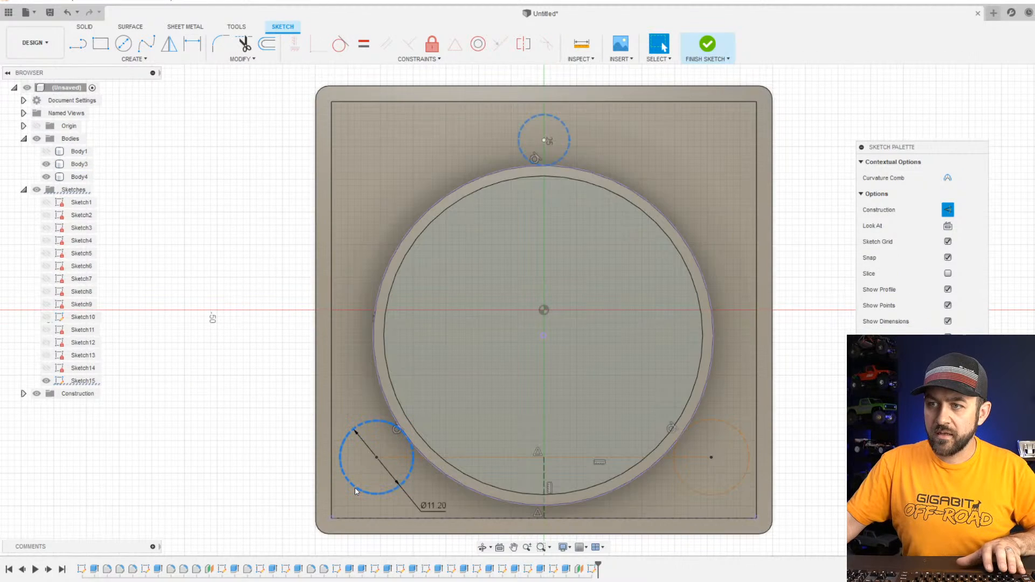
left_click(364, 46)
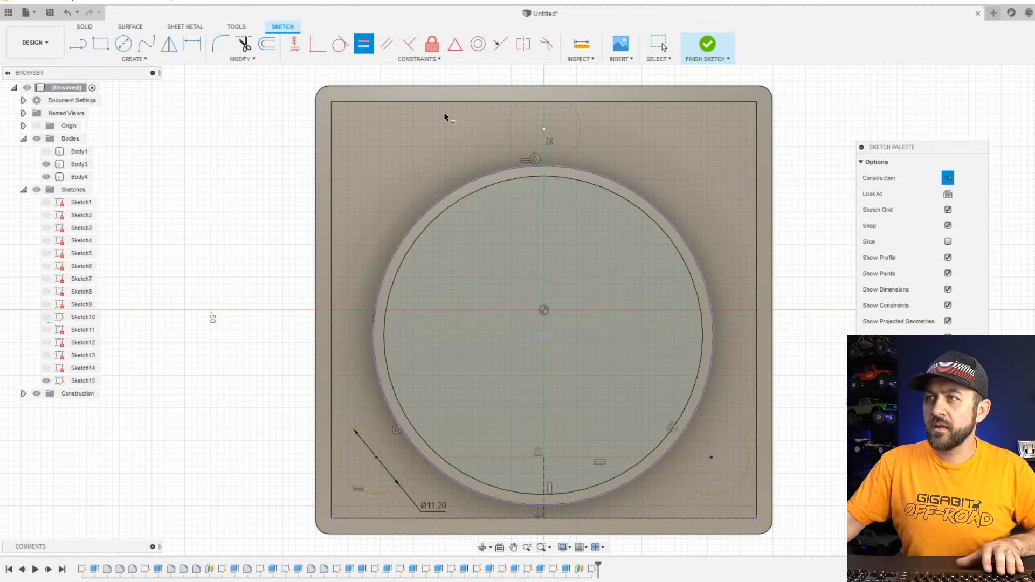
scroll(561, 134, "up", 2)
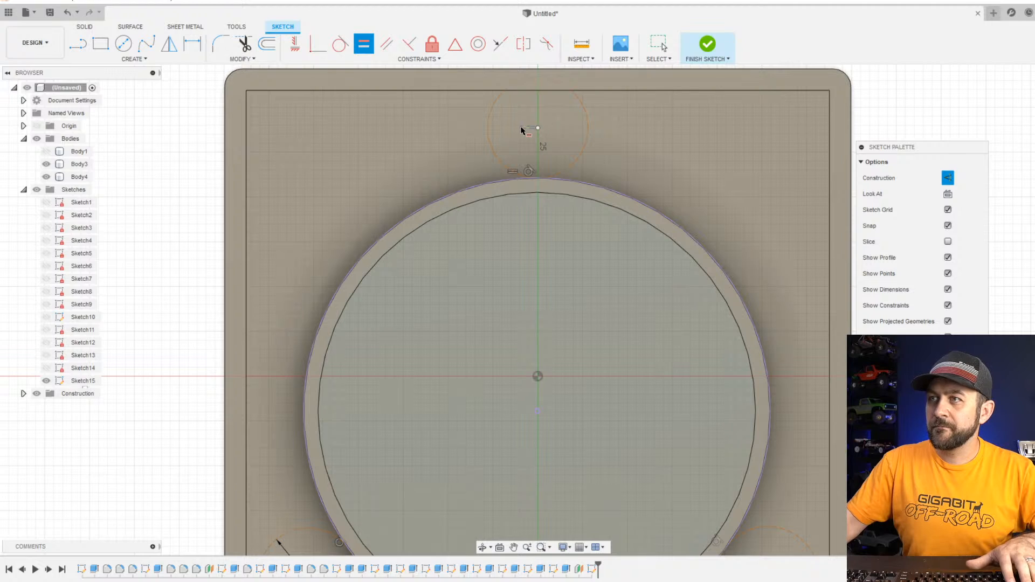
key("Escape")
scroll(523, 153, "down", 5)
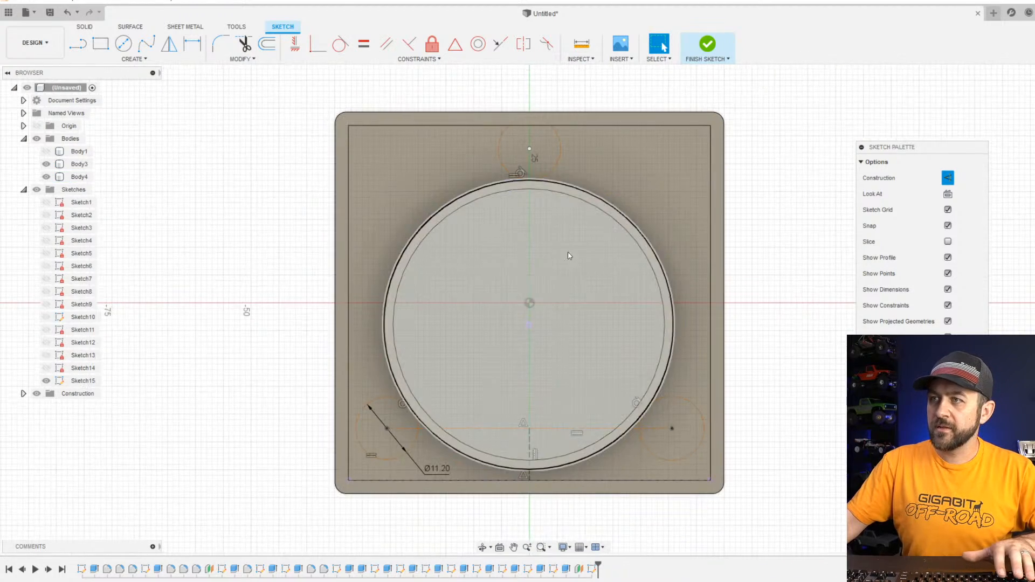
Move the upper construction circle around the ring's outer edge, off the vertical axis toward the box's upper-right corner.
scroll(535, 282, "up", 4)
scroll(585, 164, "down", 3)
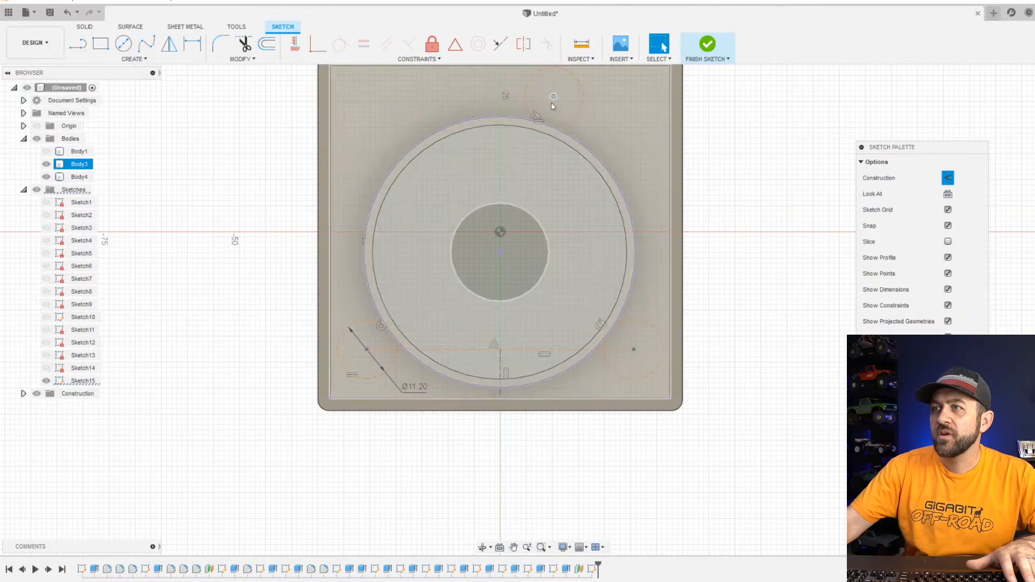
scroll(546, 135, "up", 3)
scroll(545, 191, "down", 3)
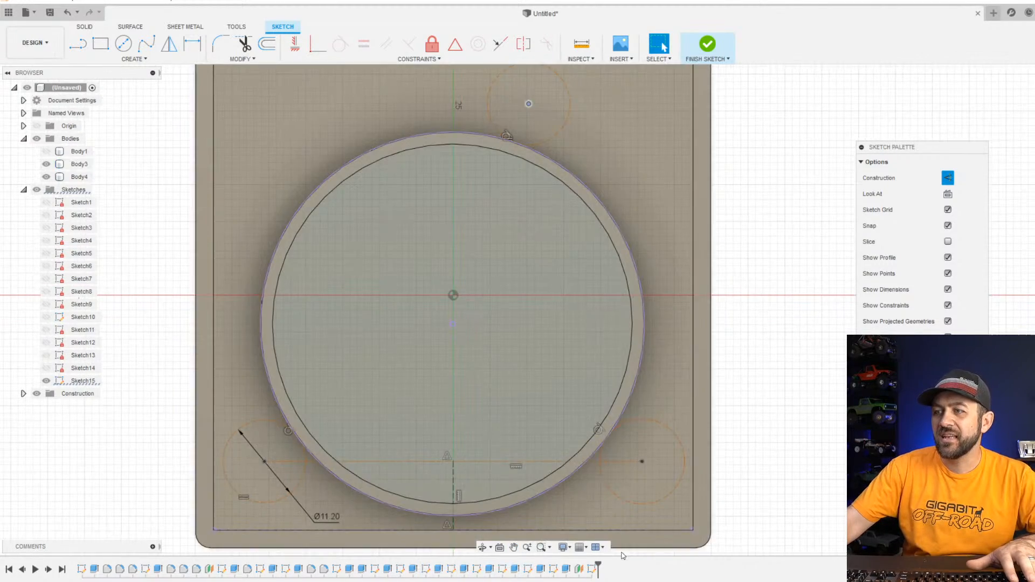
scroll(587, 426, "up", 3)
scroll(575, 463, "down", 3)
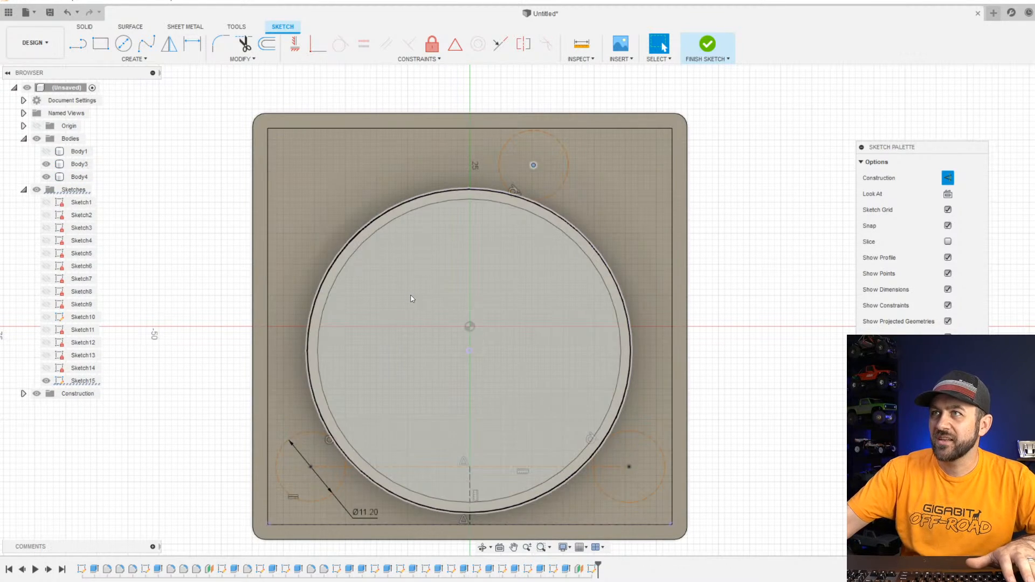
scroll(534, 165, "up", 2)
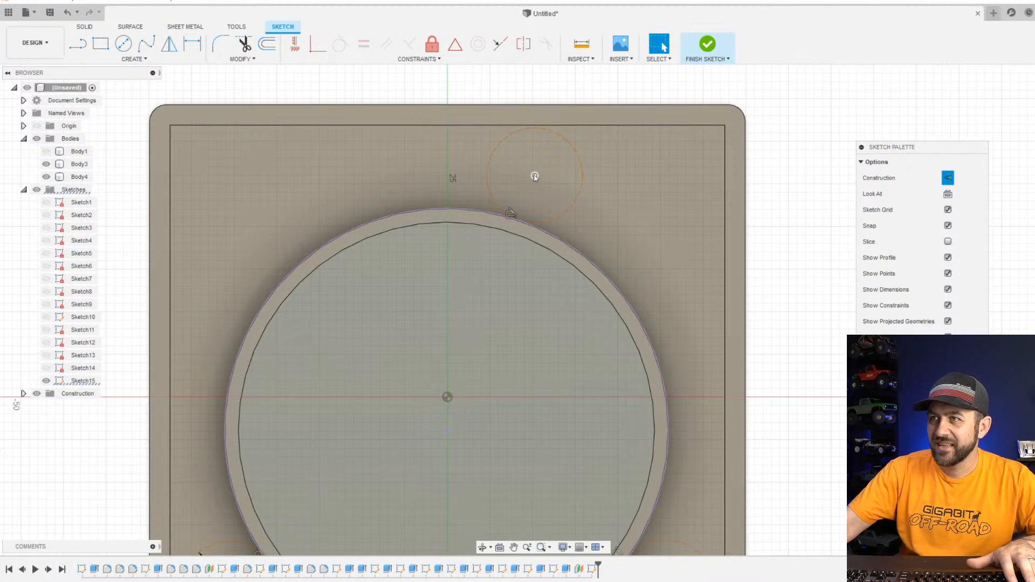
scroll(546, 176, "down", 1)
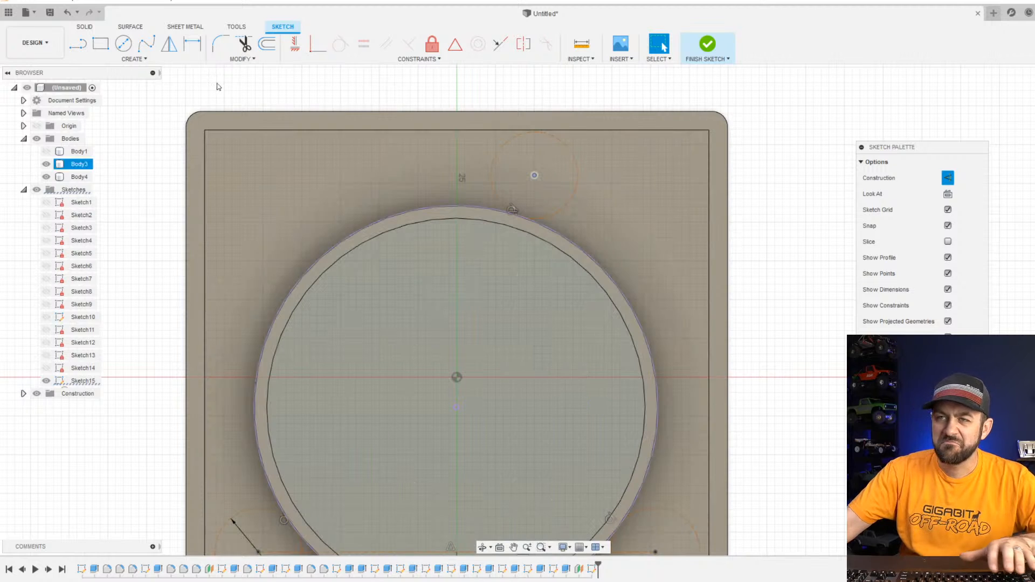
left_click(124, 43)
scroll(539, 171, "up", 3)
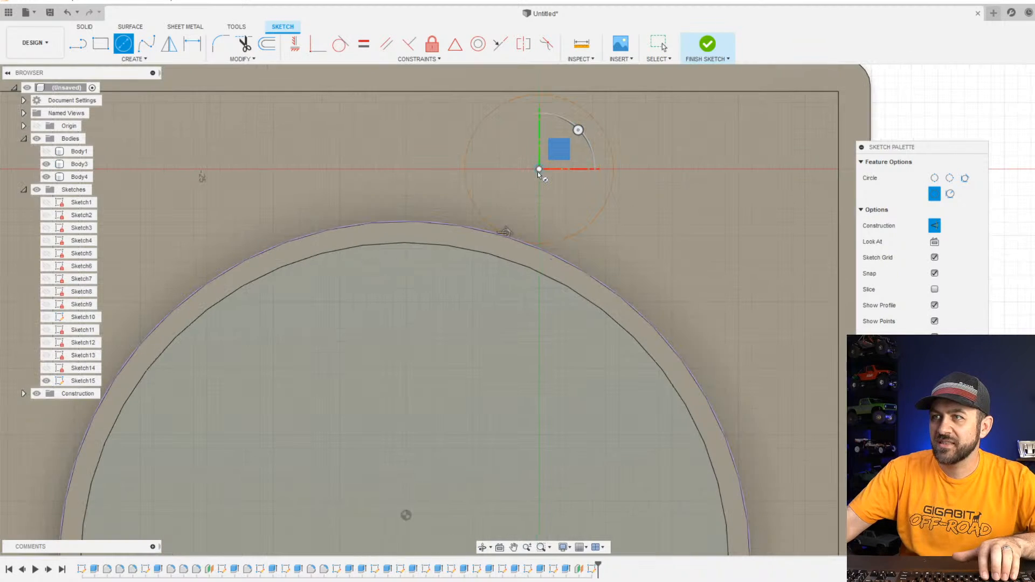
left_click(538, 171)
key("Escape")
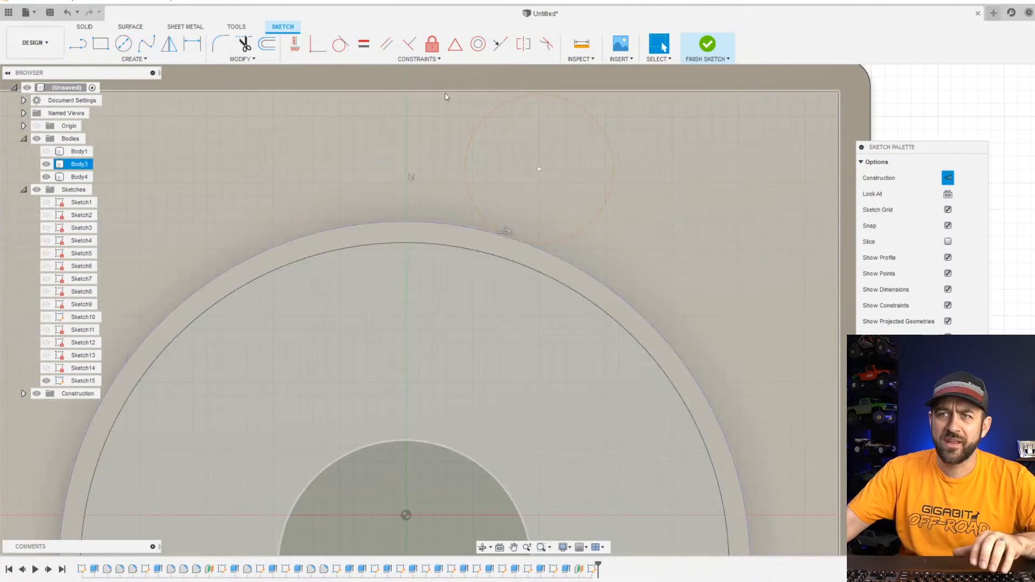
Switch off construction mode so new circles are drawn as solid profile geometry.
left_click(128, 47)
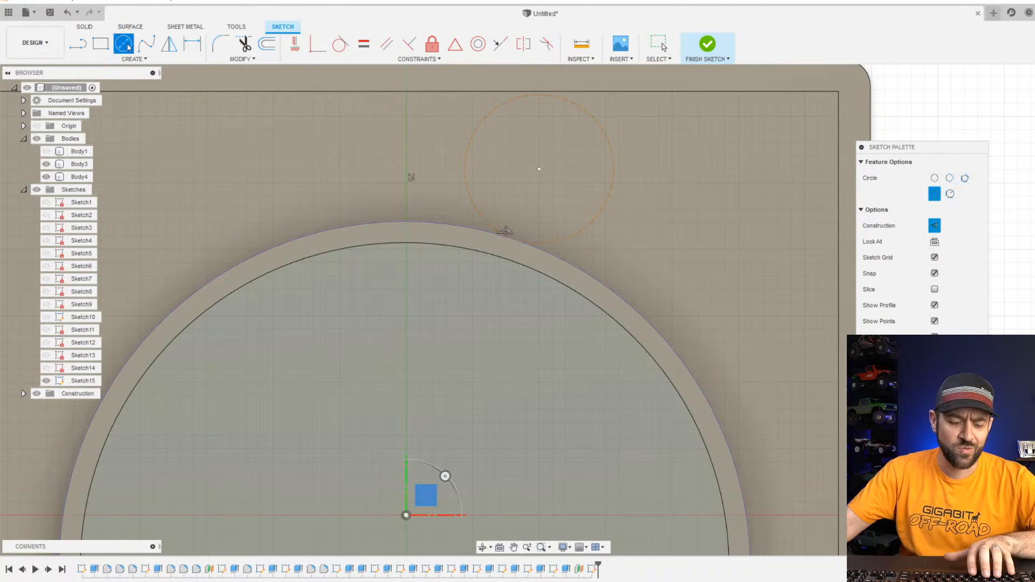
key("x")
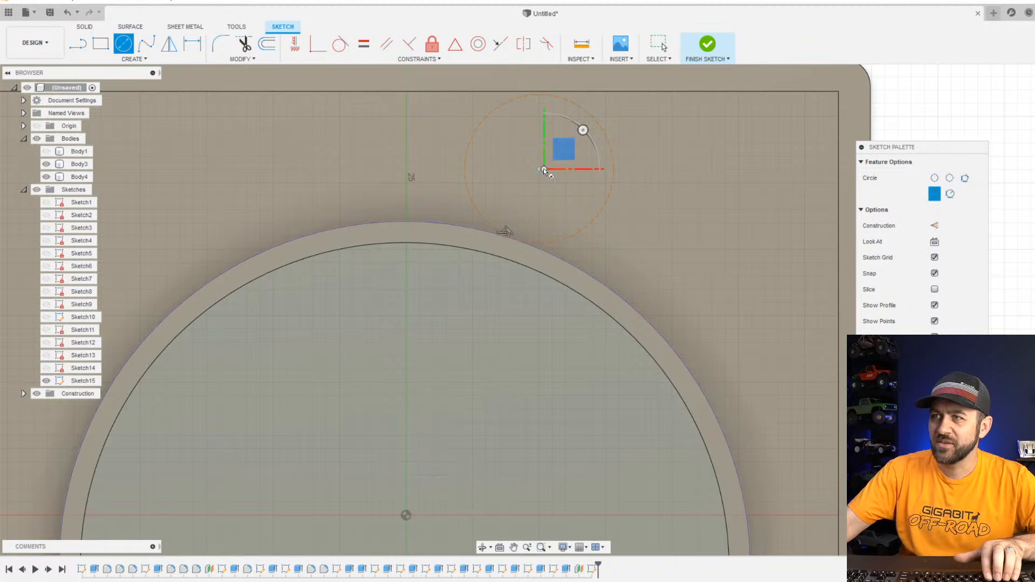
key("Escape")
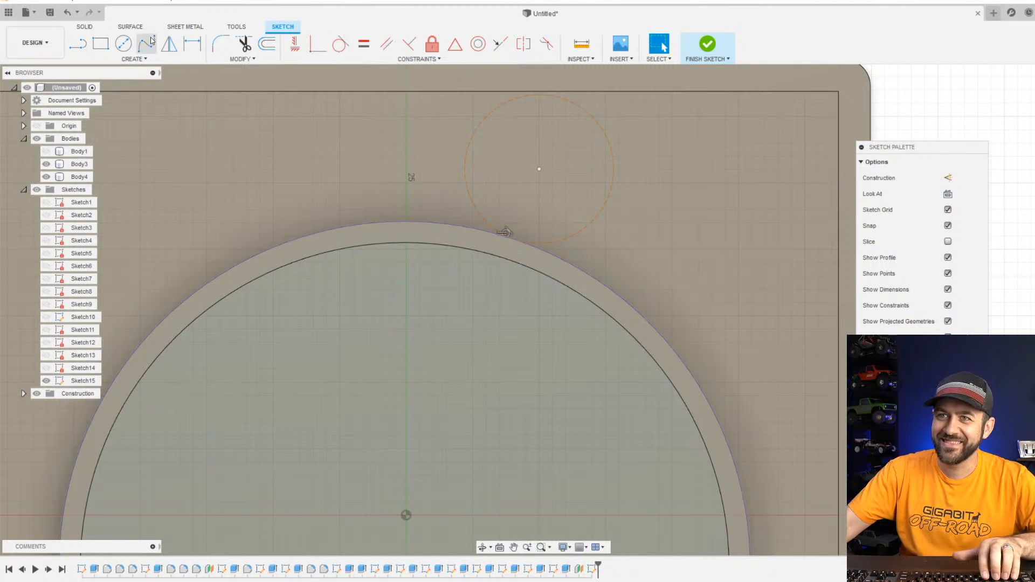
Draw a smaller circle at the centre of each of the three construction circles, the lower-left one about 5 mm in diameter.
left_click(123, 43)
scroll(544, 165, "down", 2)
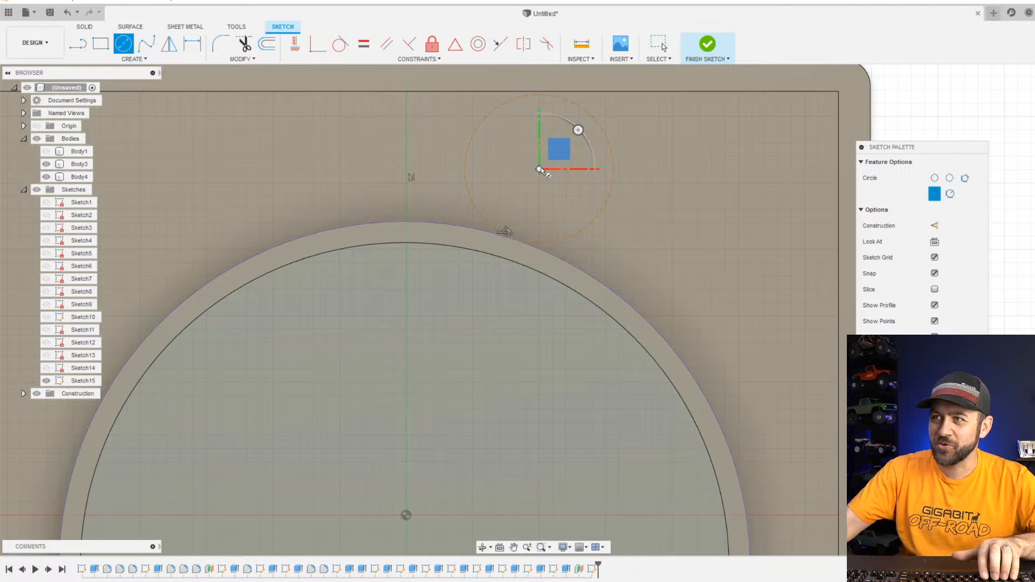
scroll(531, 244, "down", 2)
middle_click_drag(531, 245, 478, 133)
left_click(593, 423)
left_click(601, 446)
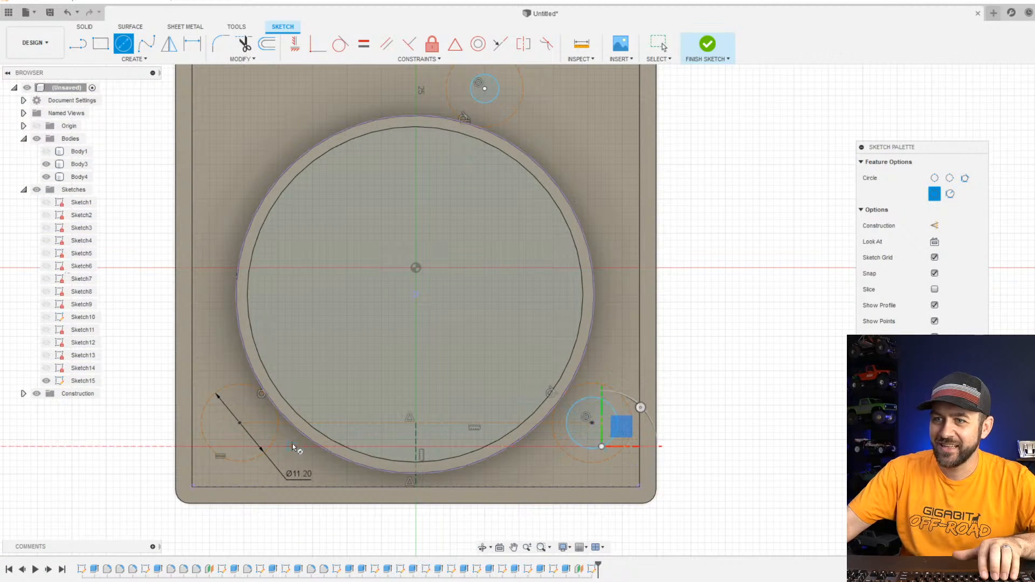
left_click(240, 422)
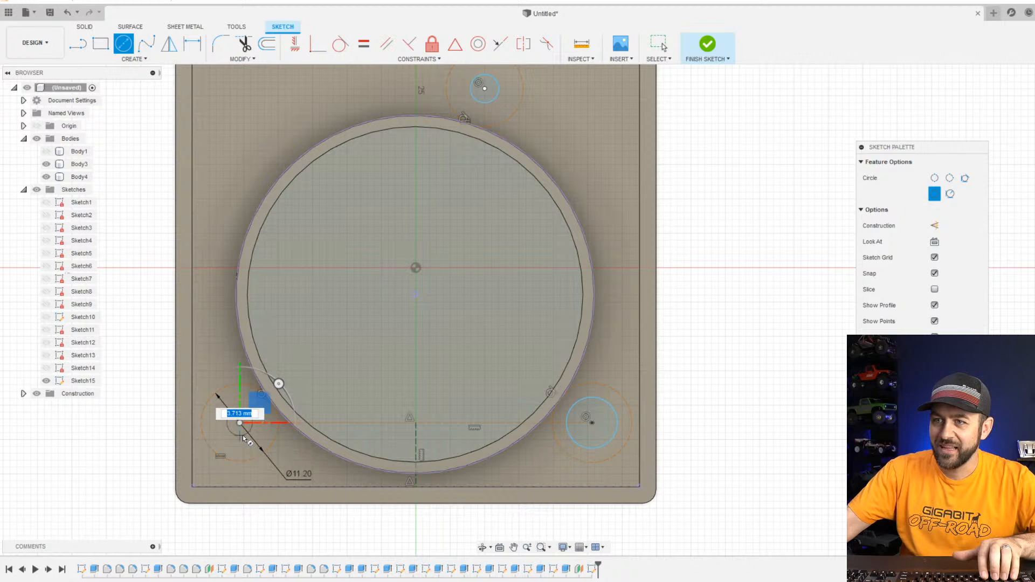
scroll(243, 439, "up", 3)
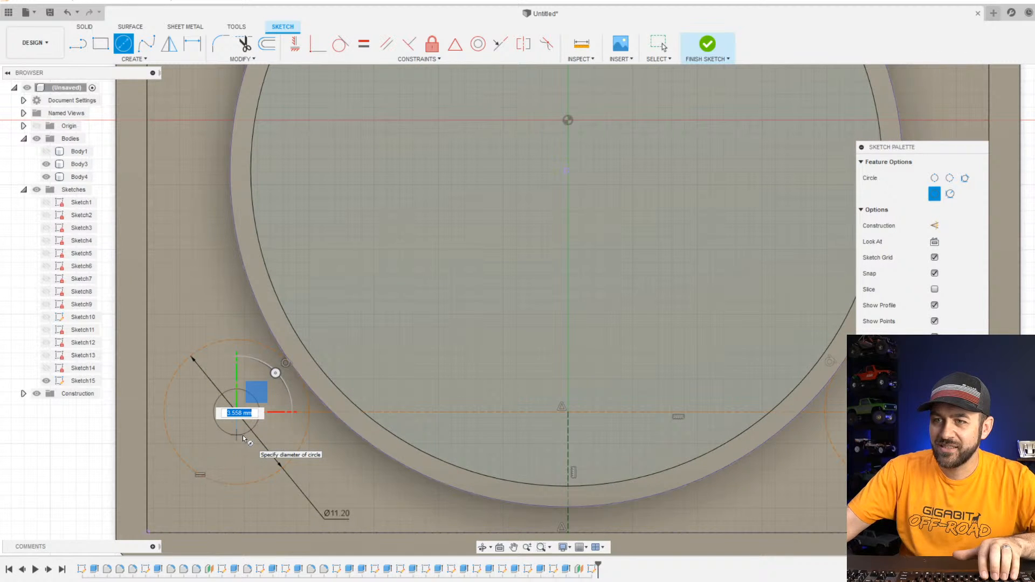
left_click(241, 445)
scroll(241, 445, "down", 4)
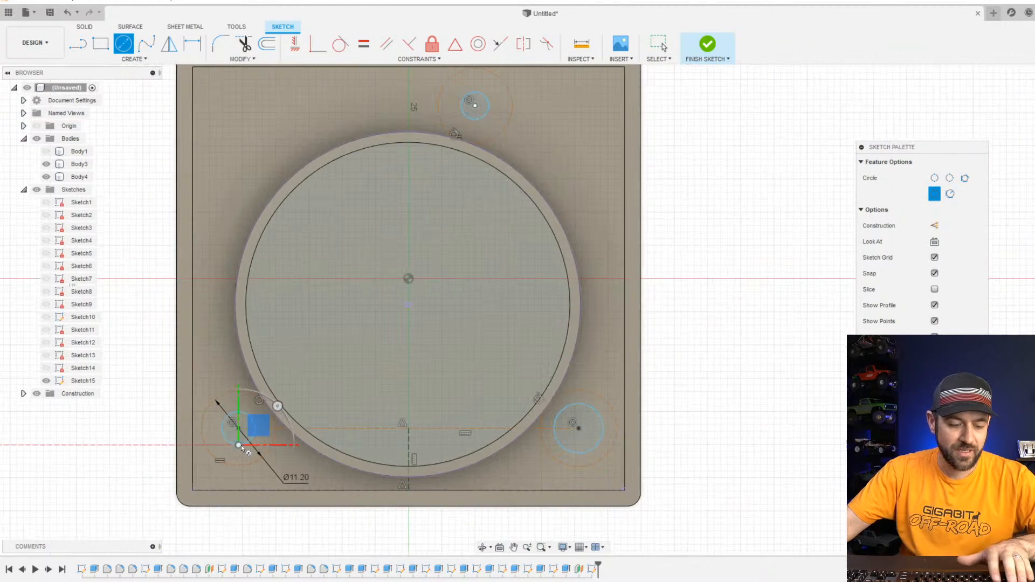
Dimension the lower-left inner circle's diameter to 4.9 mm.
key("Escape")
key("d")
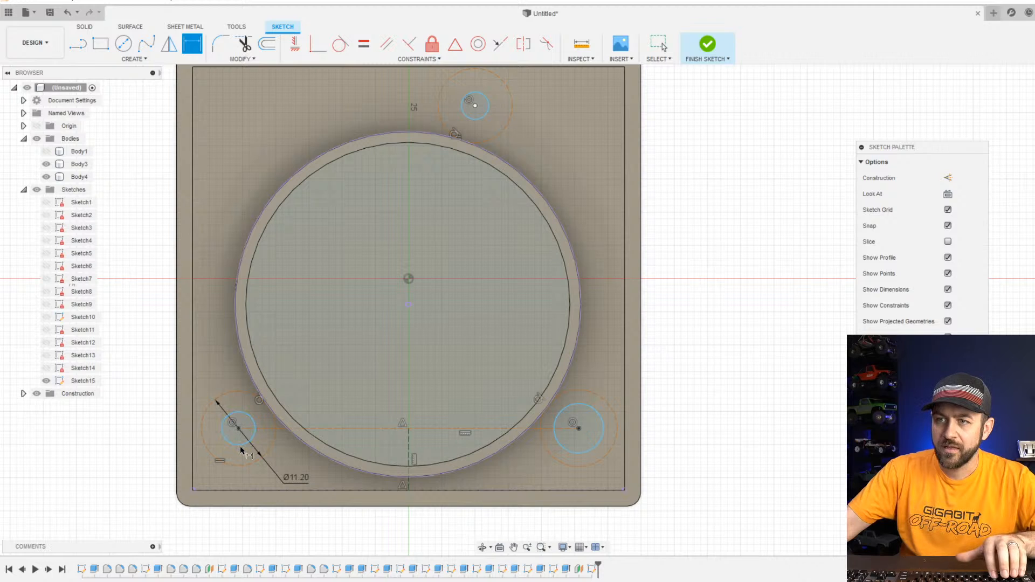
left_click(240, 447)
left_click(150, 471)
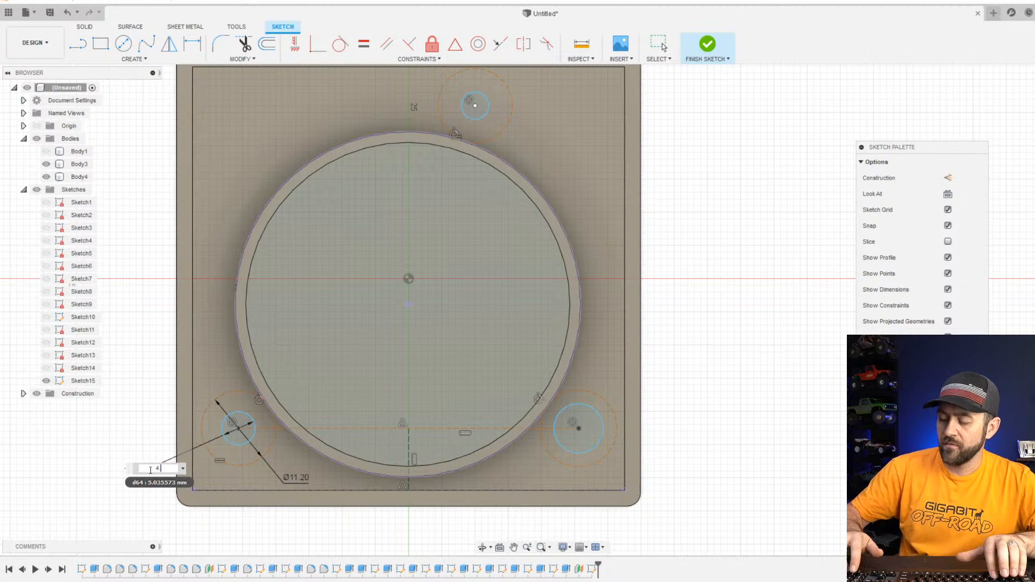
key("Return")
key("Escape")
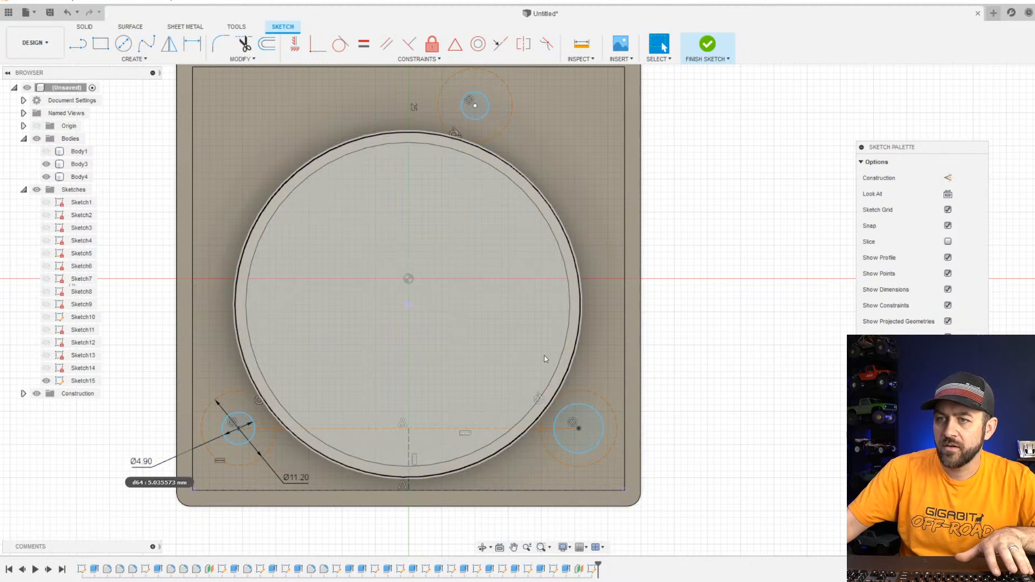
Make the three small inner circles equal in size and finish the sketch.
left_click(234, 445)
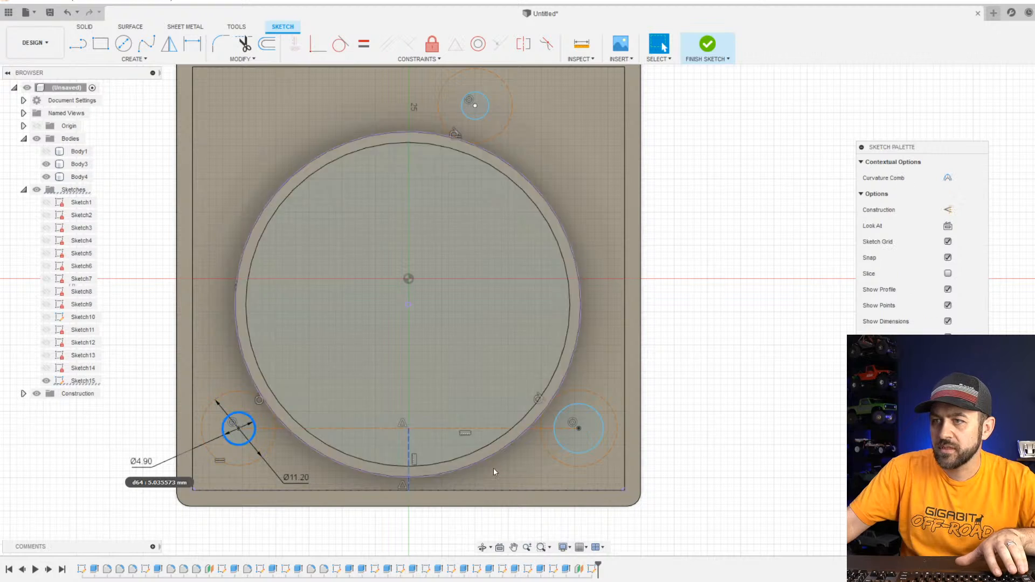
left_click(565, 449, "shift")
left_click(469, 118, "shift")
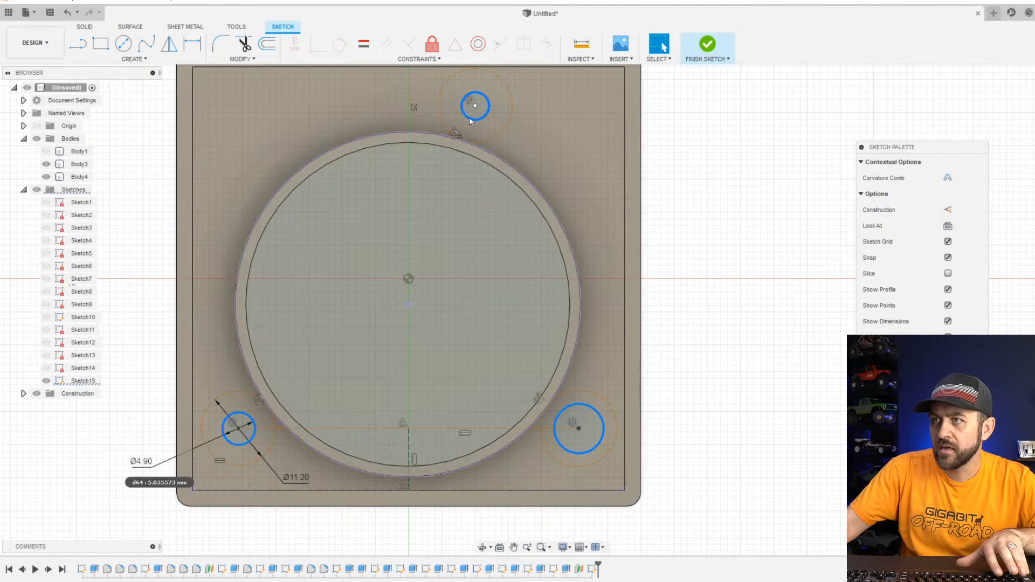
left_click(364, 43)
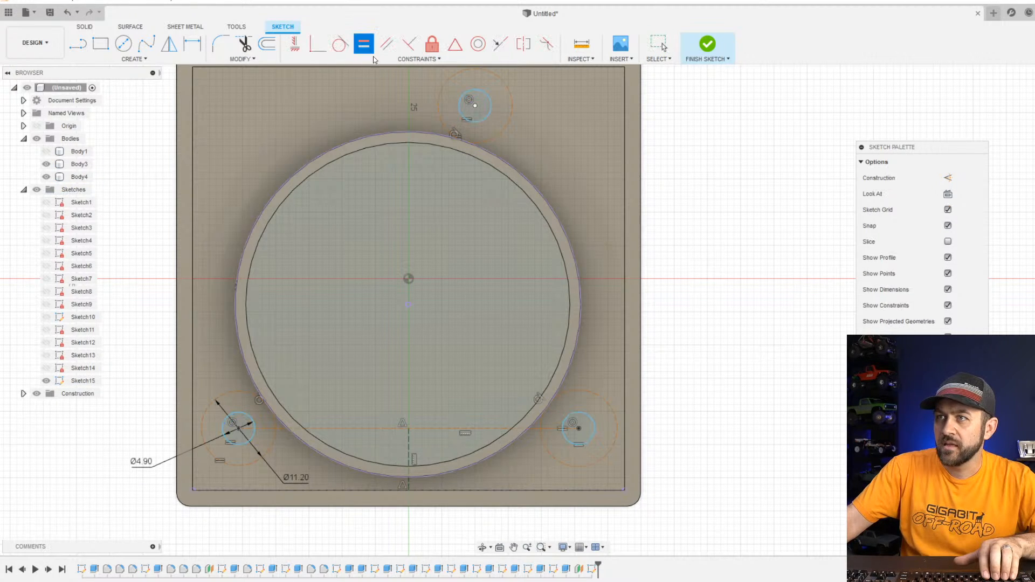
scroll(451, 147, "down", 2)
scroll(477, 134, "up", 2)
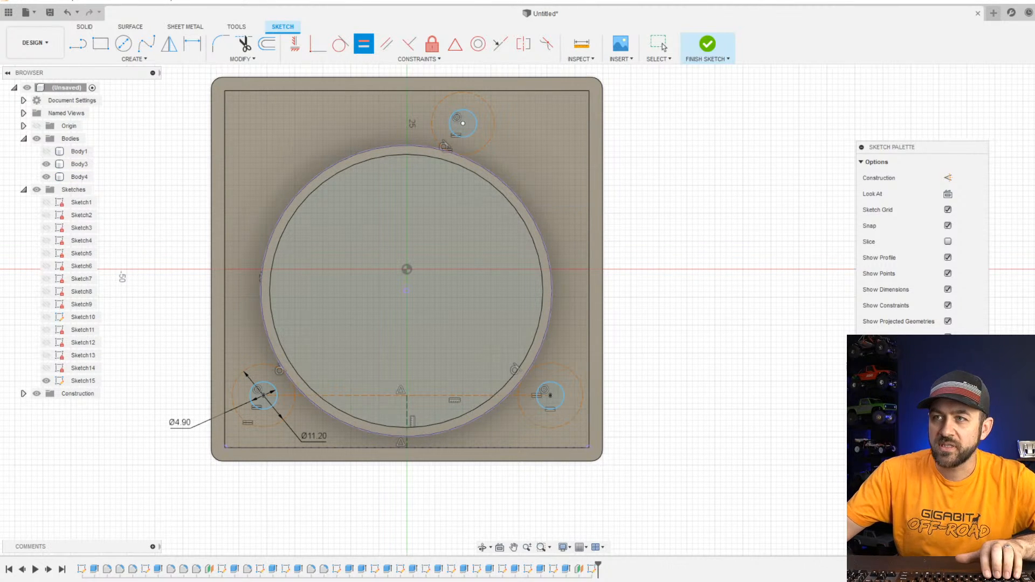
scroll(437, 117, "up", 2)
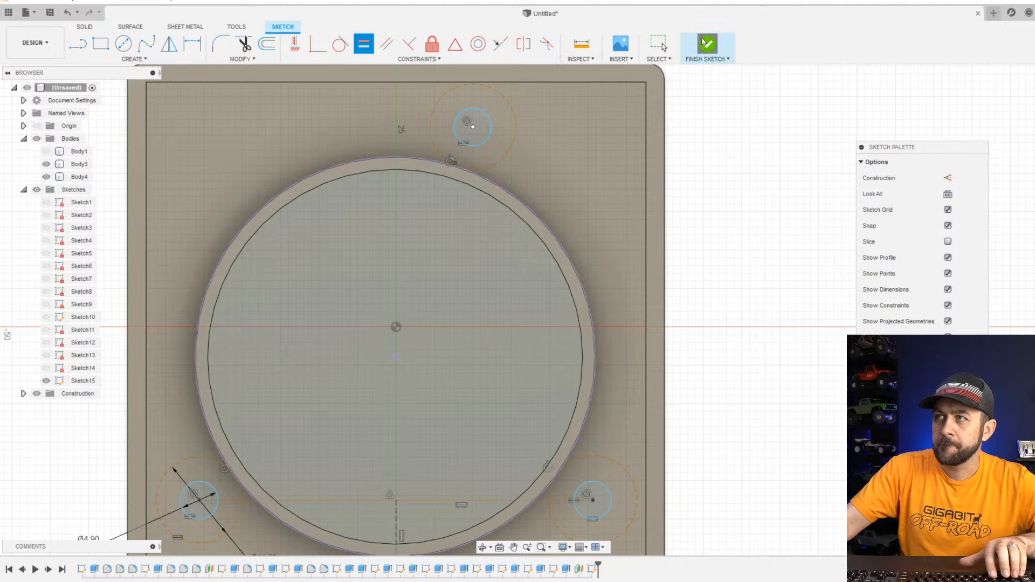
left_click(703, 42)
Extrude the three small circles upward 5 mm as new bodies.
key("e")
left_click(473, 126)
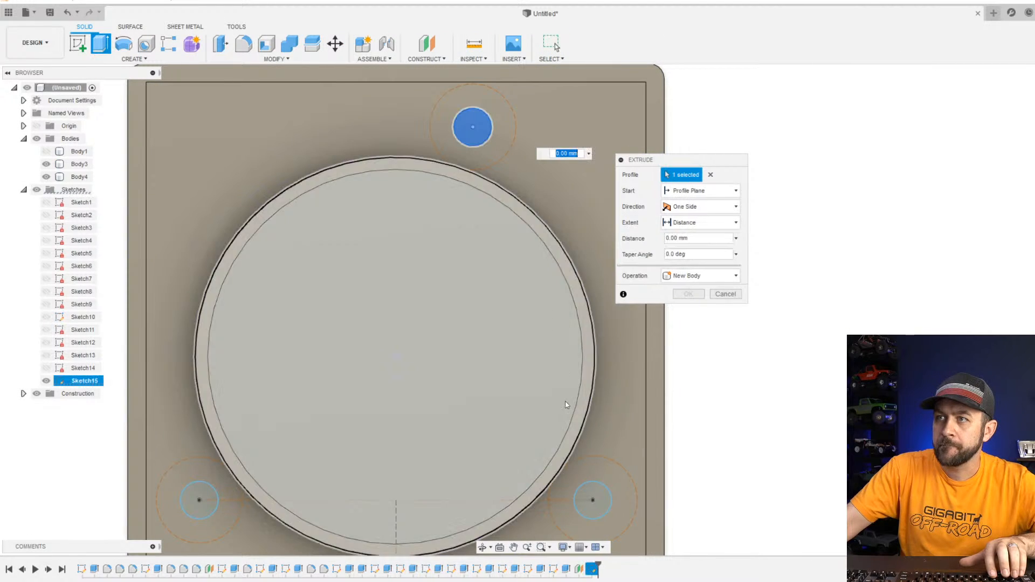
left_click(593, 500)
left_click(199, 500)
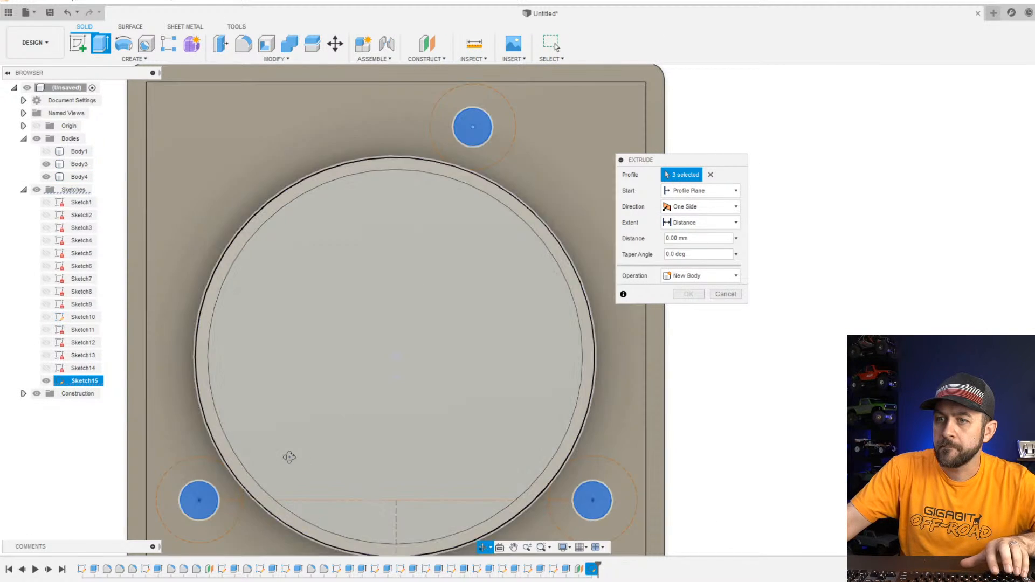
middle_click_drag(289, 457, 161, 345, "shift")
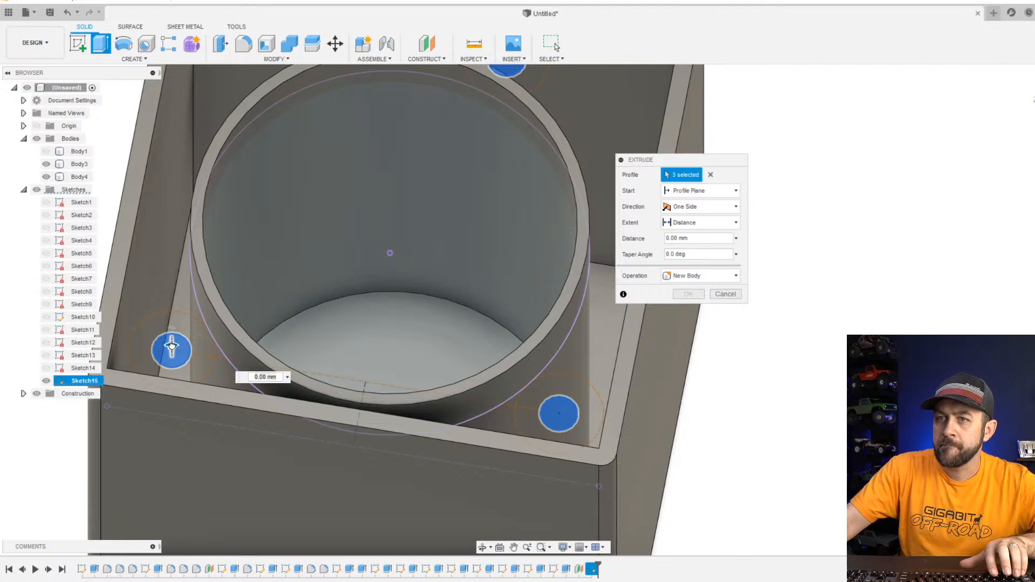
left_click_drag(171, 346, 174, 332)
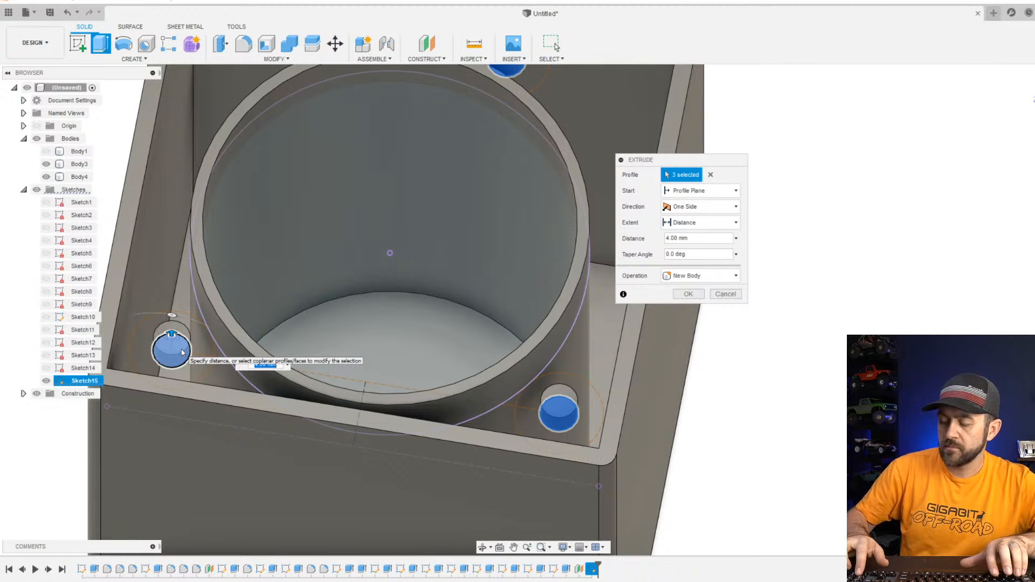
type("5")
key("Return")
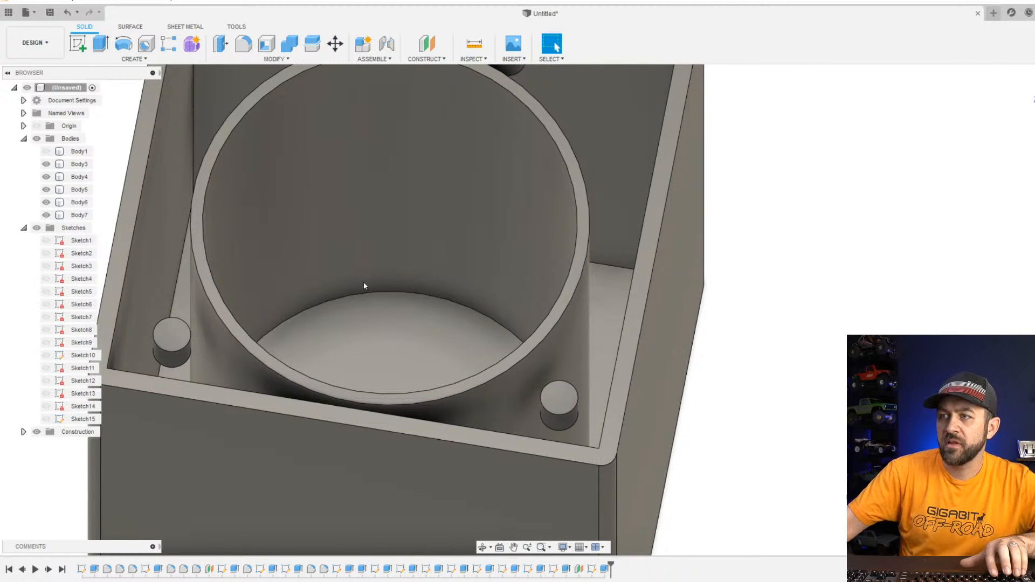
Hide the cylindrical tub Body4 and the box Body3, leaving only the three pins visible.
scroll(364, 282, "down", 5)
scroll(481, 232, "up", 3)
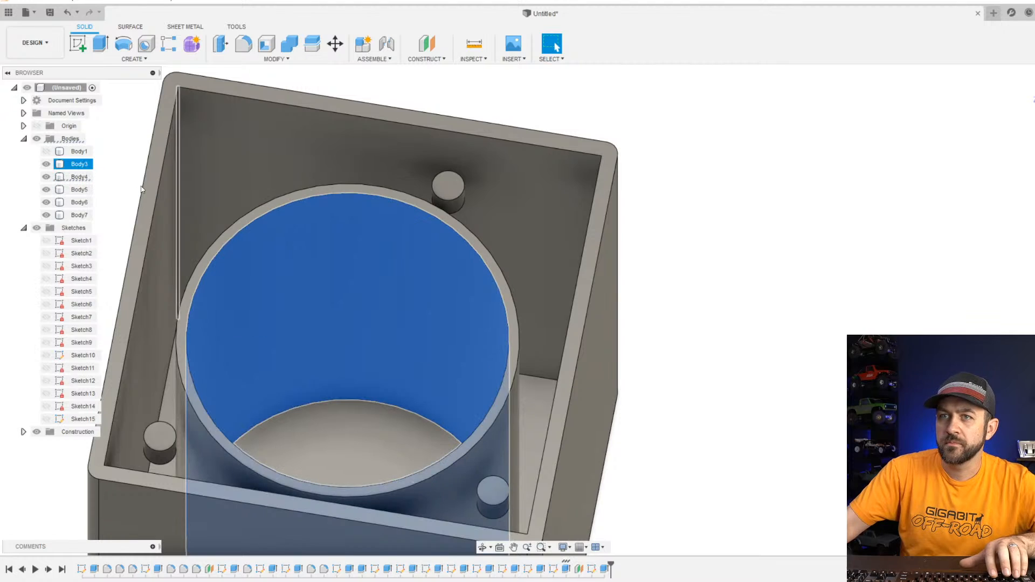
left_click(51, 180)
left_click(49, 178)
scroll(527, 349, "down", 3)
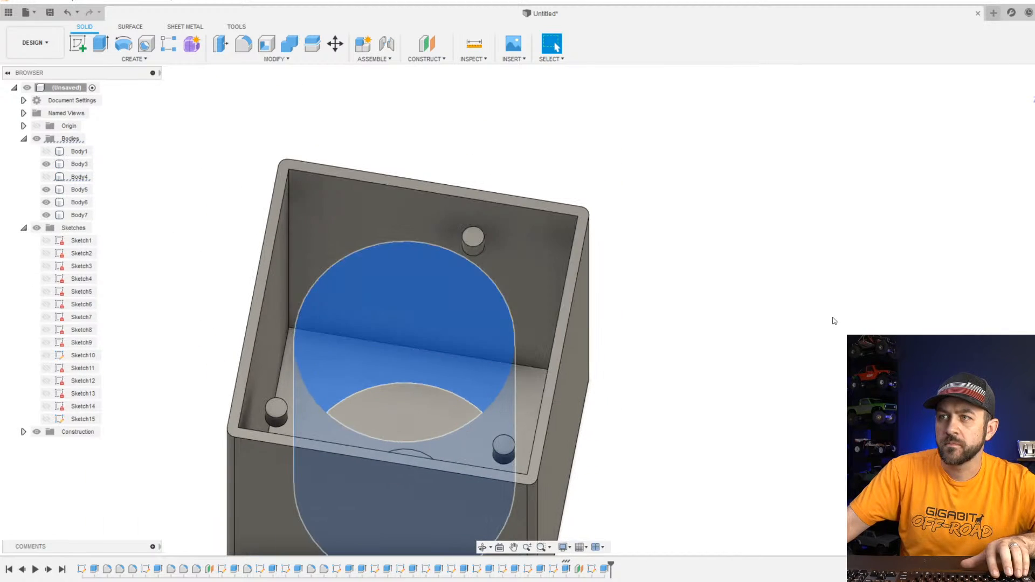
left_click(834, 320)
middle_click_drag(478, 267, 531, 296, "shift")
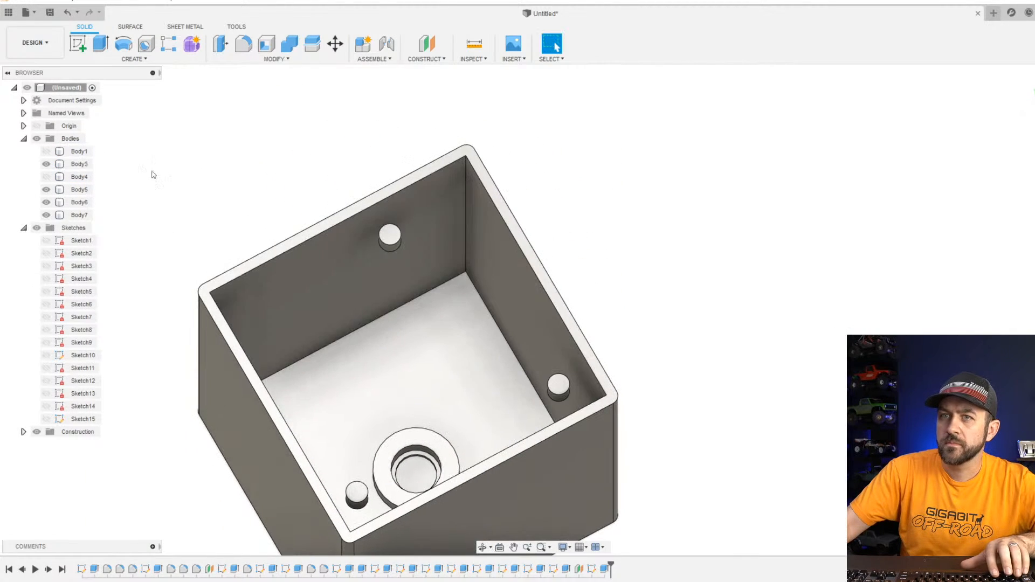
left_click(46, 190)
left_click(46, 189)
left_click(46, 164)
Start a new sketch on the underside face of one of the pins.
middle_click_drag(404, 350, 366, 224, "shift")
left_click(75, 45)
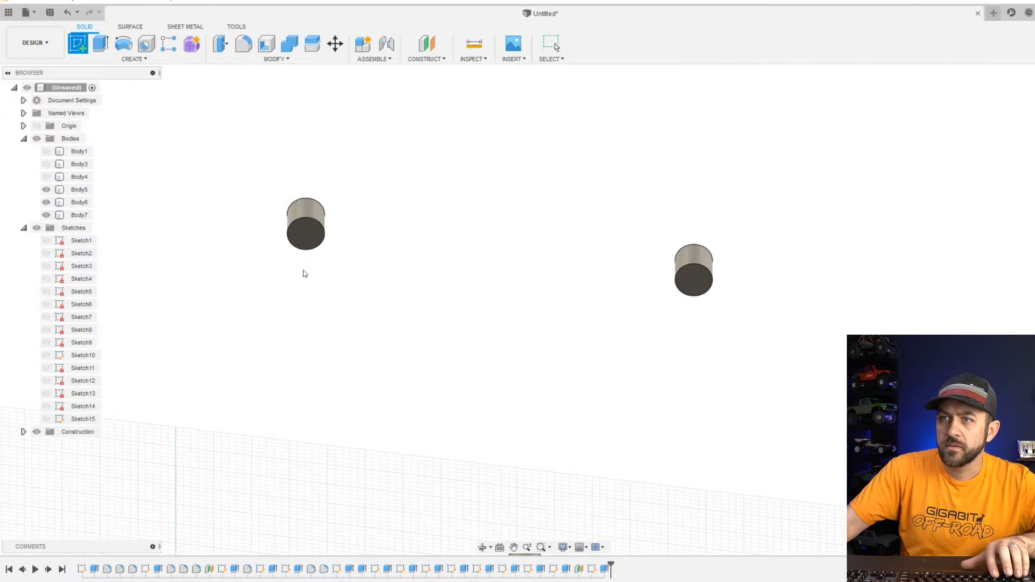
left_click(303, 273)
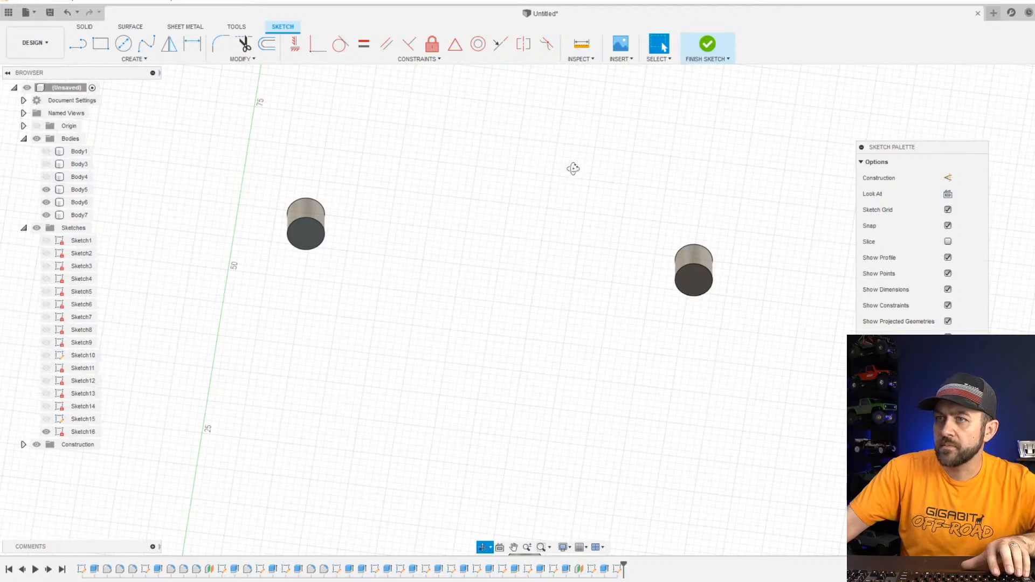
Show Body4 to check the pins' placement relative to the tub, and hide it again.
left_click(47, 179)
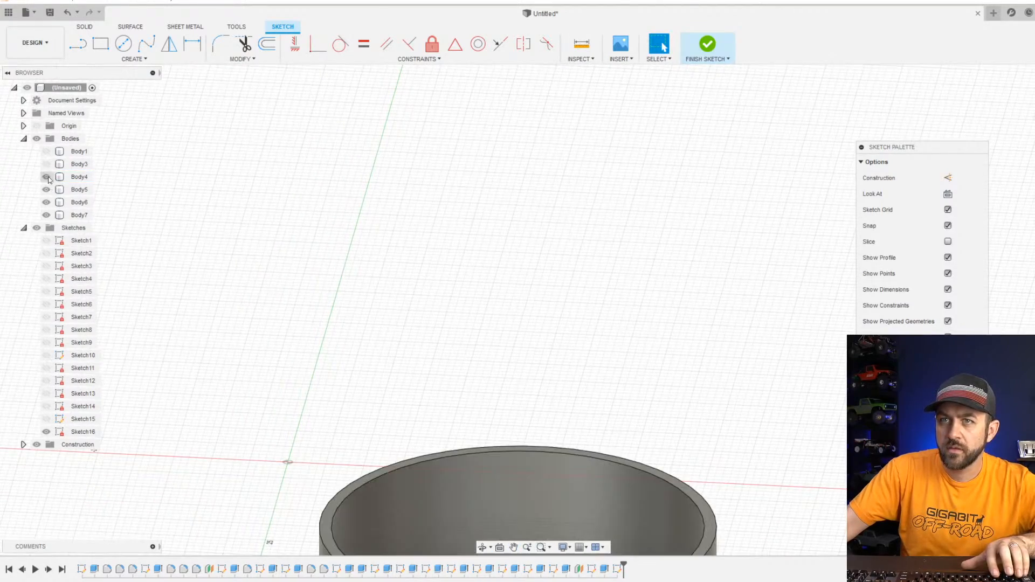
scroll(652, 440, "down", 3)
mouse_move(620, 403)
middle_mouse_down()
mouse_move(614, 276)
mouse_move(596, 373)
mouse_move(611, 157)
middle_mouse_up()
left_click(46, 177)
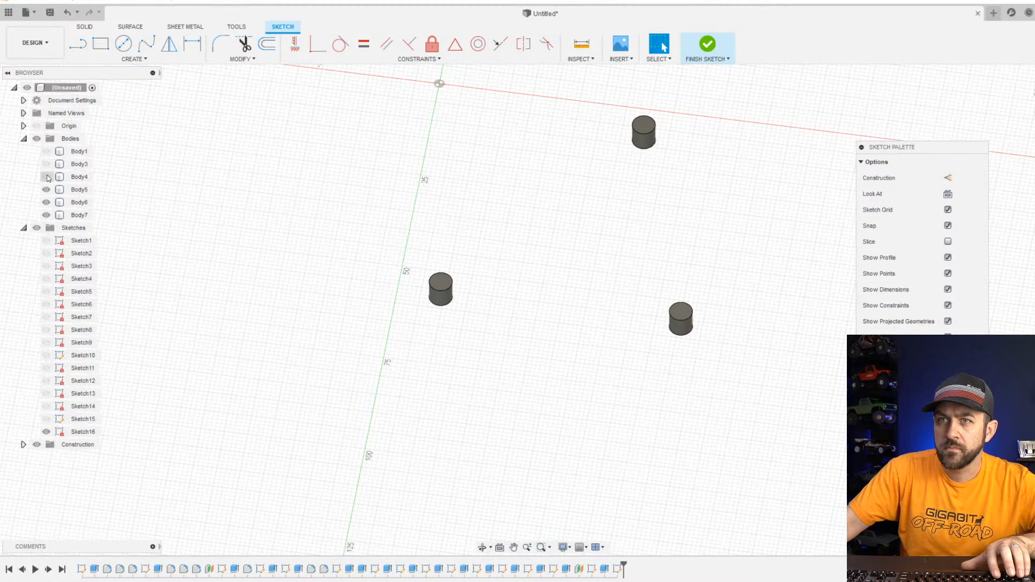
Show the box Body3 and view the sketch squarely from below with its pins inside the box outline.
left_click(47, 164)
middle_click_drag(477, 234, 543, 227, "shift")
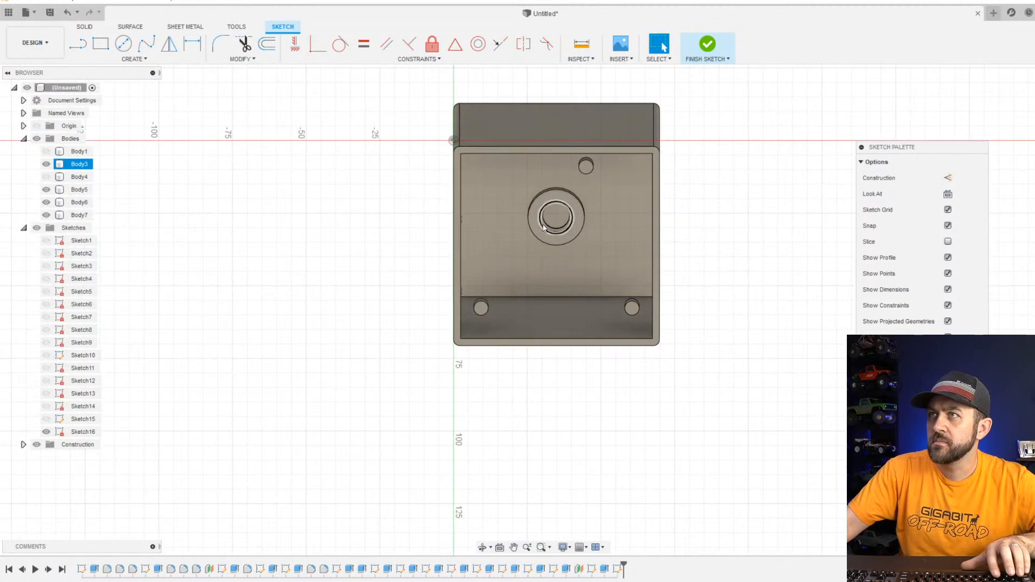
scroll(594, 92, "up", 5)
left_click(957, 85)
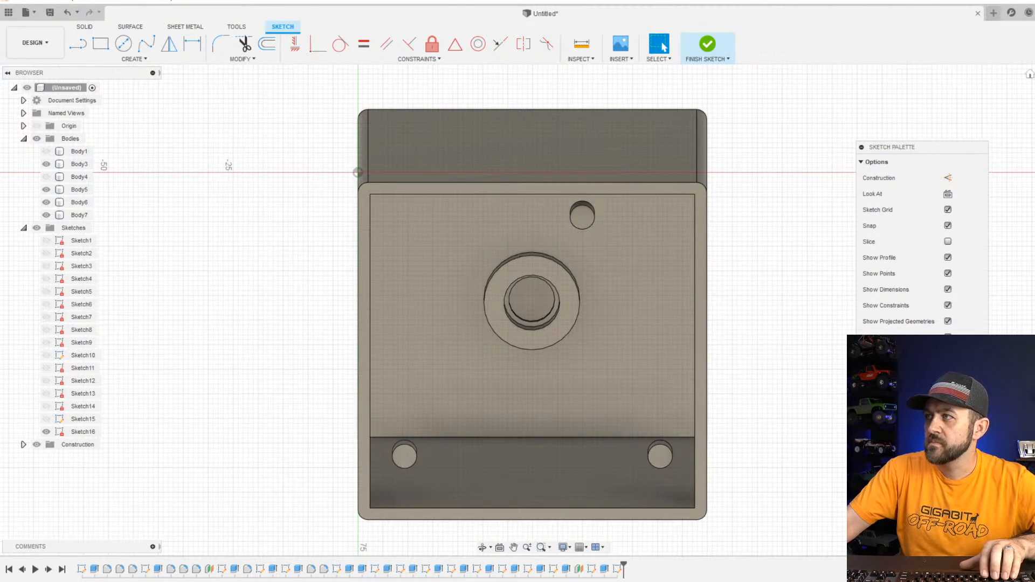
left_click(1034, 98)
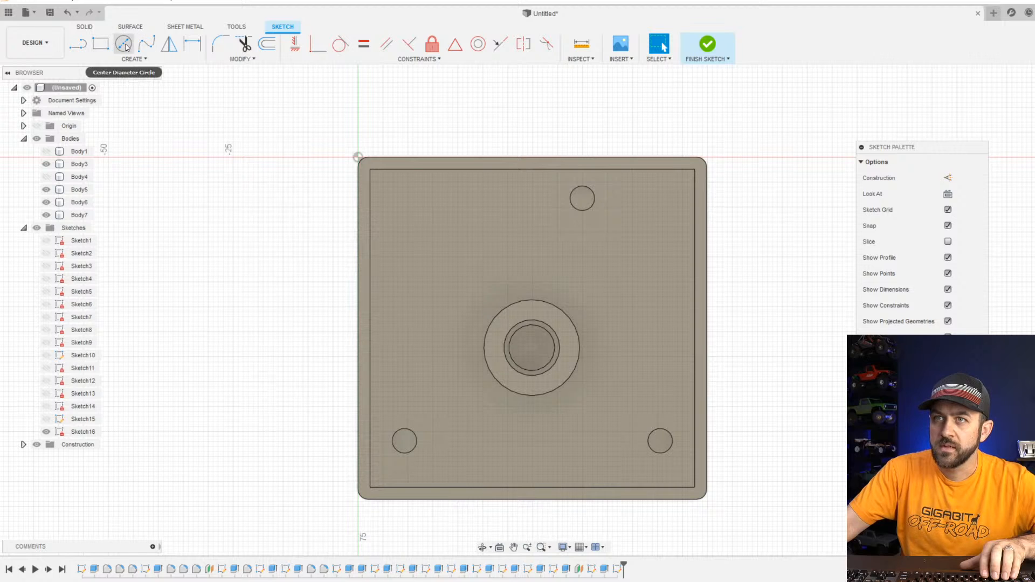
left_click(123, 43)
scroll(647, 216, "up", 3)
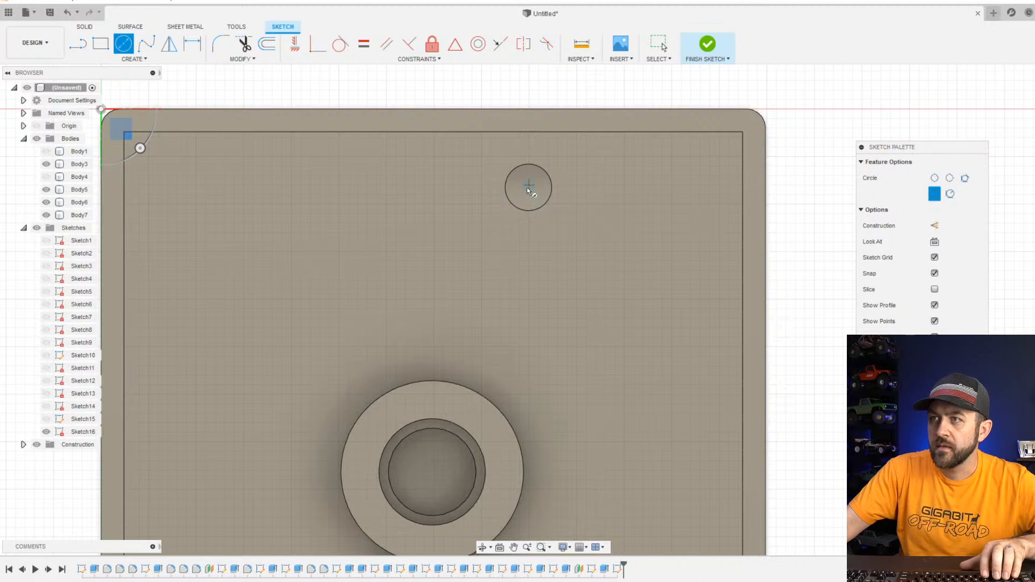
key("Escape")
Project the end faces of the three pins and the box's rim face into the sketch.
key("p")
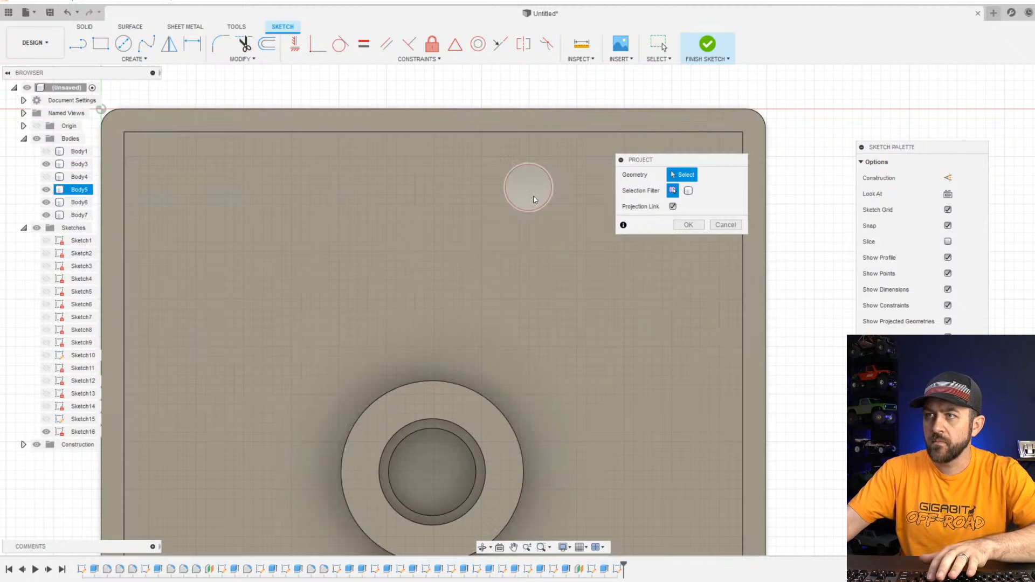
left_click(533, 197)
scroll(544, 289, "down", 2)
middle_click_drag(586, 472, 548, 210)
left_click(606, 302)
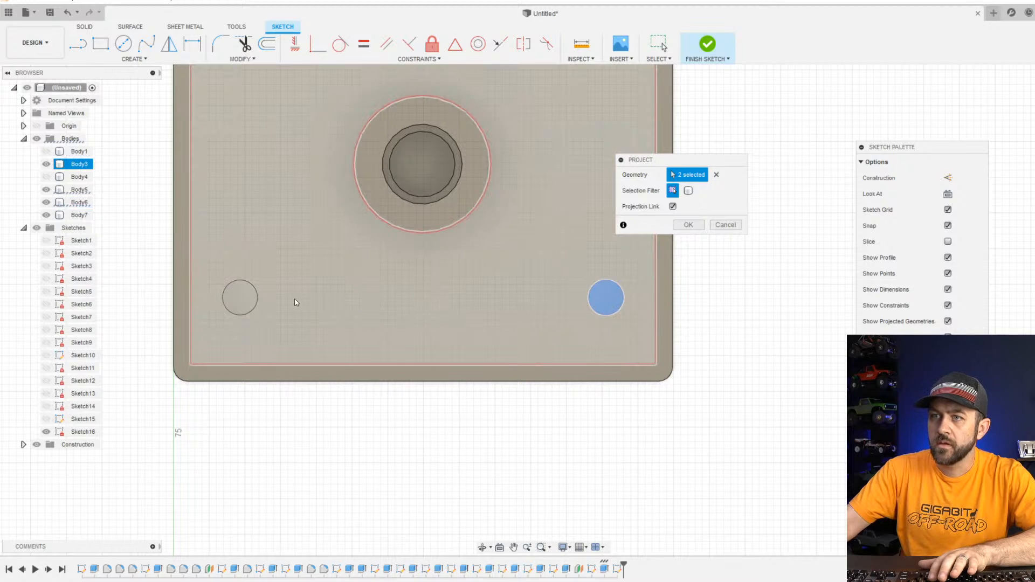
left_click(244, 304)
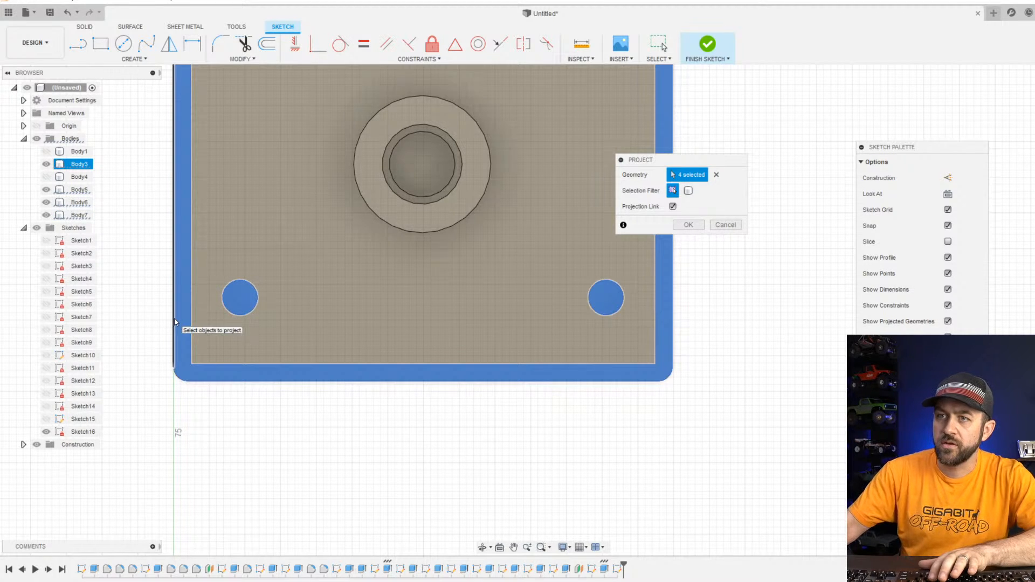
left_click(174, 318)
key("Return")
Draw a circle about 6.4 mm in diameter concentric with the single pin near the box's upper edge.
scroll(173, 319, "down", 2)
middle_click_drag(258, 298, 233, 425)
scroll(387, 211, "up", 3)
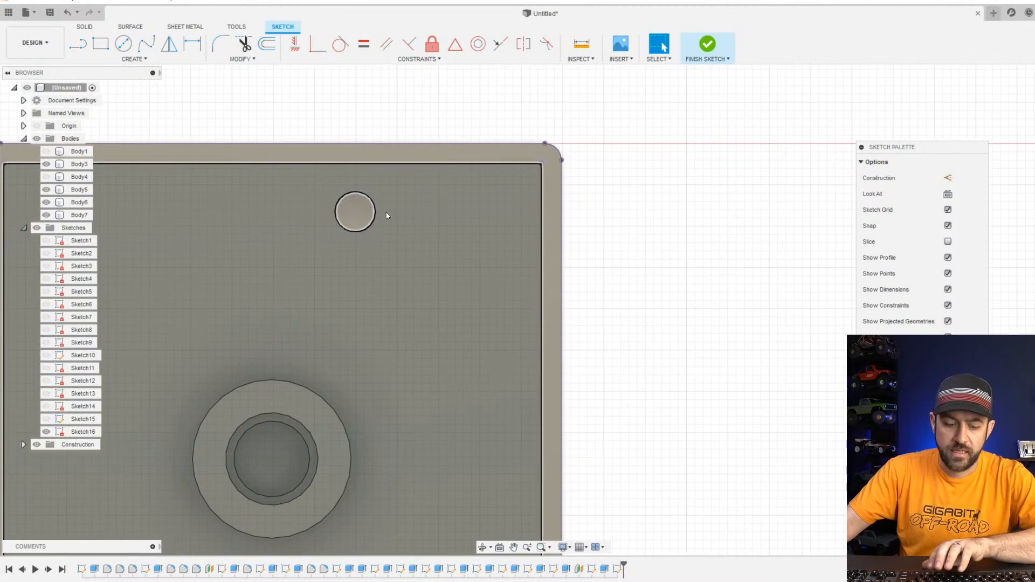
scroll(328, 211, "up", 2)
key("c")
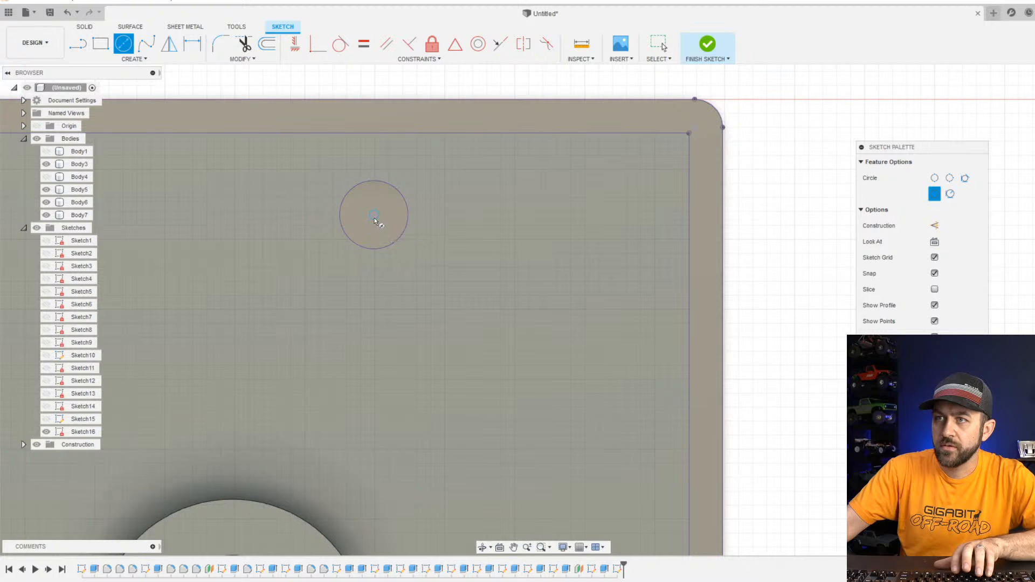
scroll(383, 214, "up", 3)
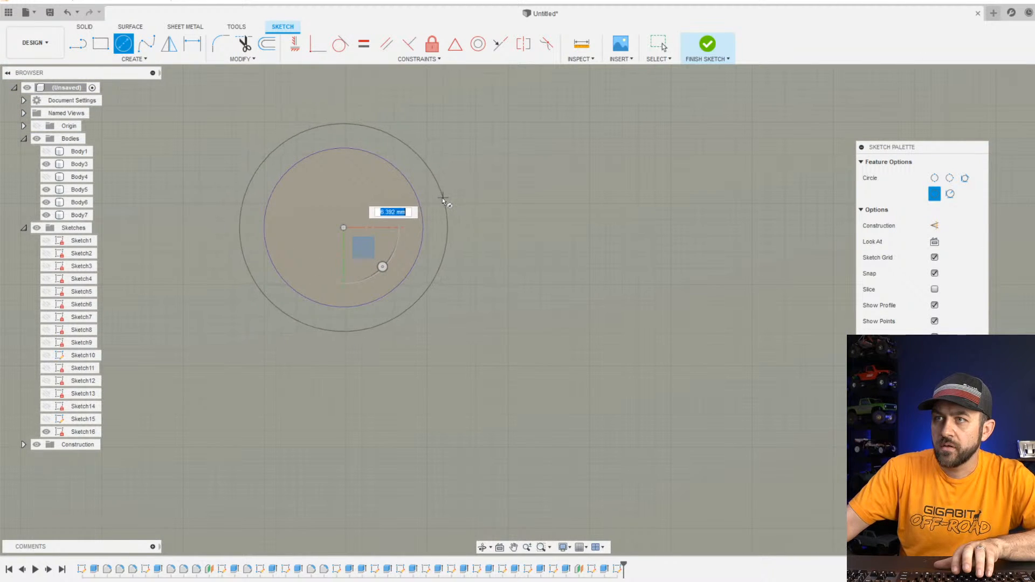
Draw a larger concentric circle around the pin in the box's lower right corner.
scroll(431, 259, "down", 2)
middle_click_drag(512, 475, 418, 162)
scroll(423, 313, "down", 3)
middle_click_drag(467, 463, 425, 253)
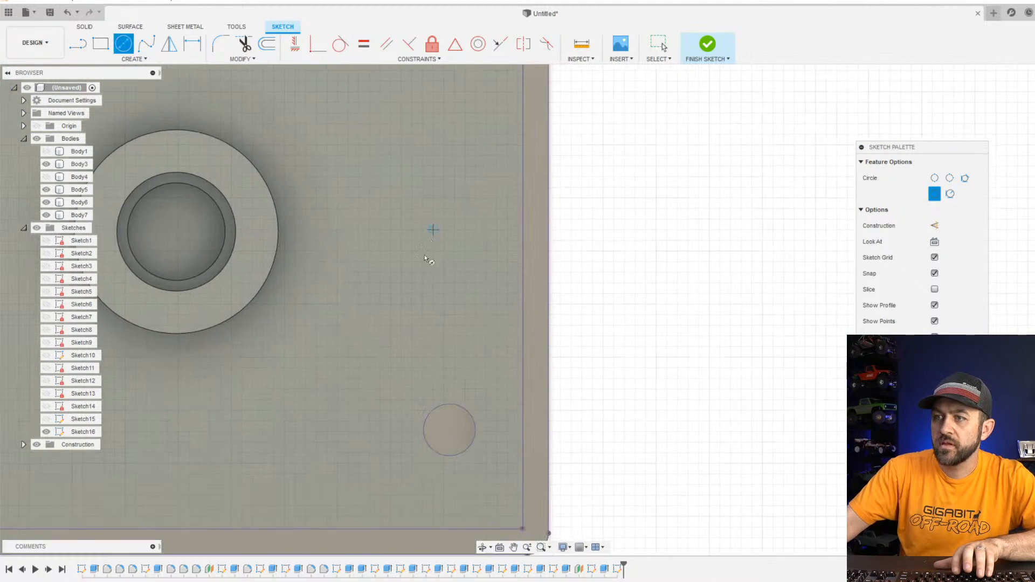
scroll(455, 422, "up", 1)
left_click(489, 456)
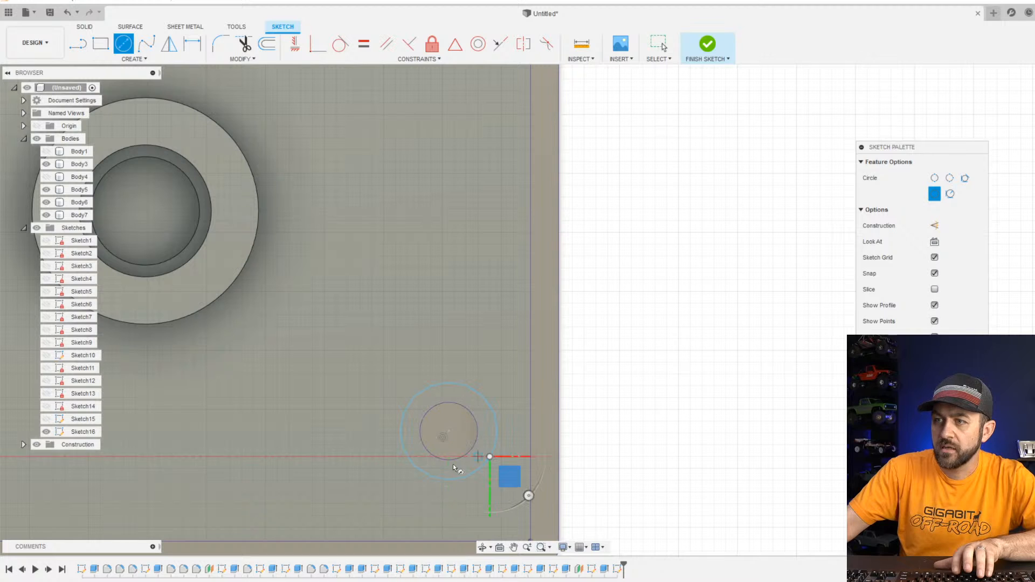
Draw a concentric circle around the lower left pin, leaving a ring about 1 mm wide.
scroll(457, 451, "down", 2)
middle_click_drag(249, 435, 649, 417)
scroll(504, 439, "down", 1)
scroll(470, 431, "up", 2)
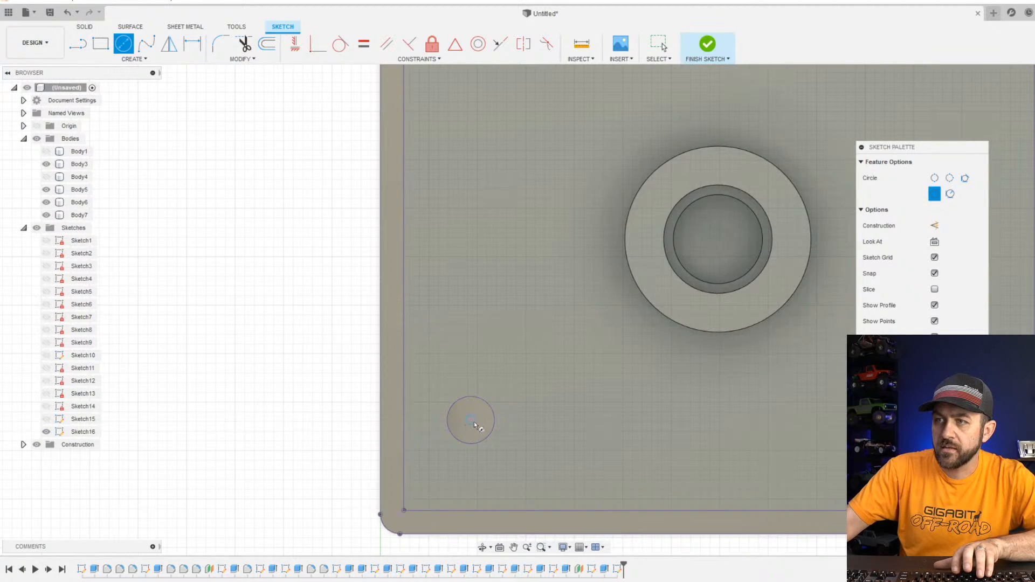
left_click(474, 421)
left_click(494, 439)
scroll(503, 458, "up", 3)
key("Escape")
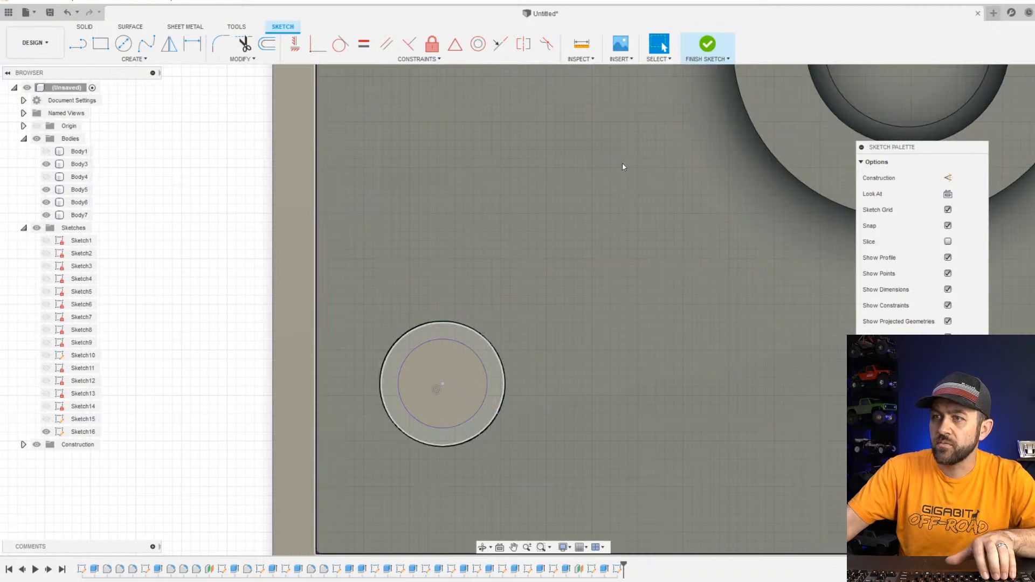
Dimension the gap between the lower left pin's outline and its outer circle as 1 mm.
key("p")
left_click(507, 382)
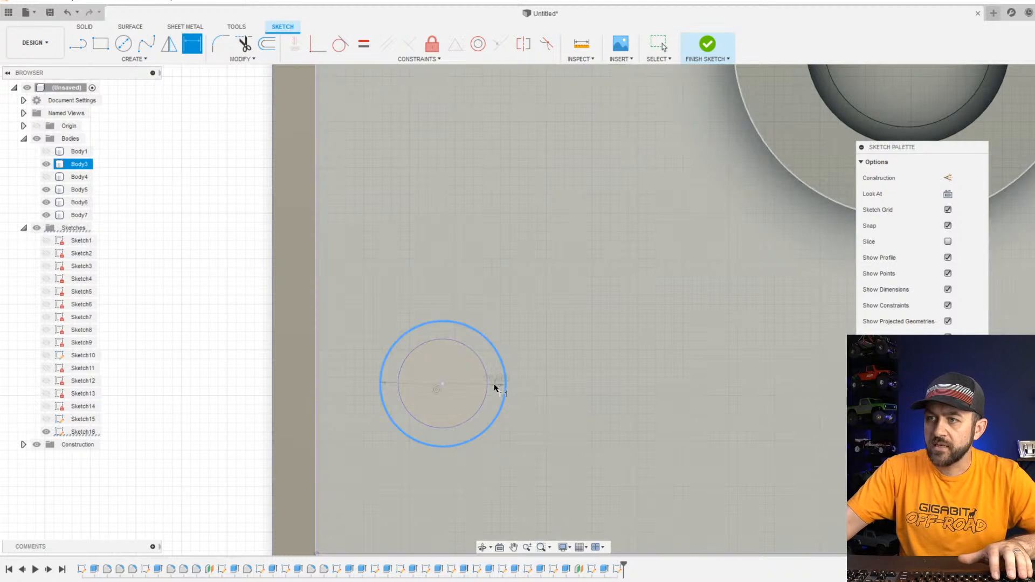
left_click(486, 387)
left_click(579, 375)
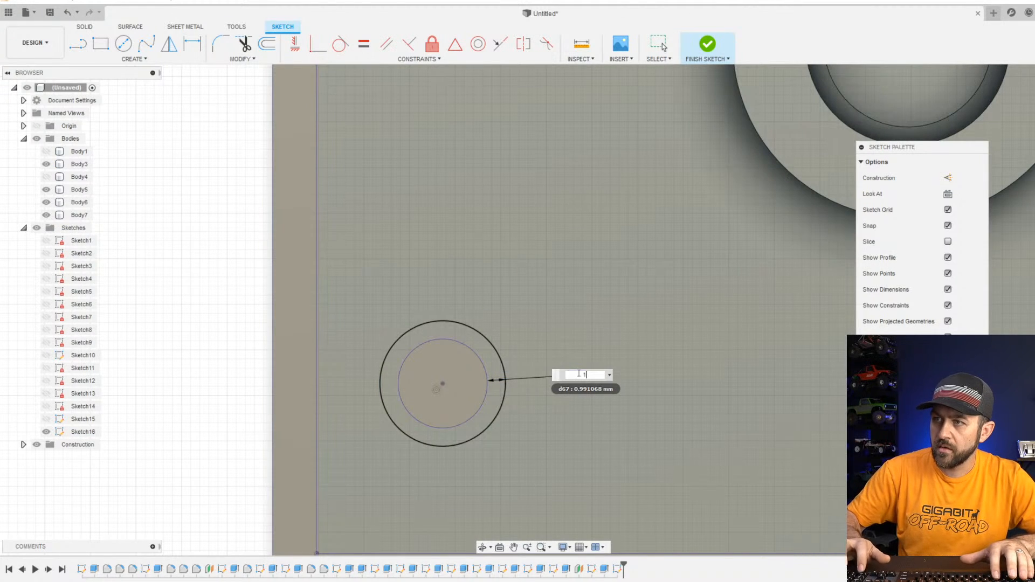
key("Return")
scroll(580, 374, "down", 3)
key("Escape")
Apply an Equal constraint to the outer circles around all three pins and finish the sketch.
scroll(504, 398, "up", 3)
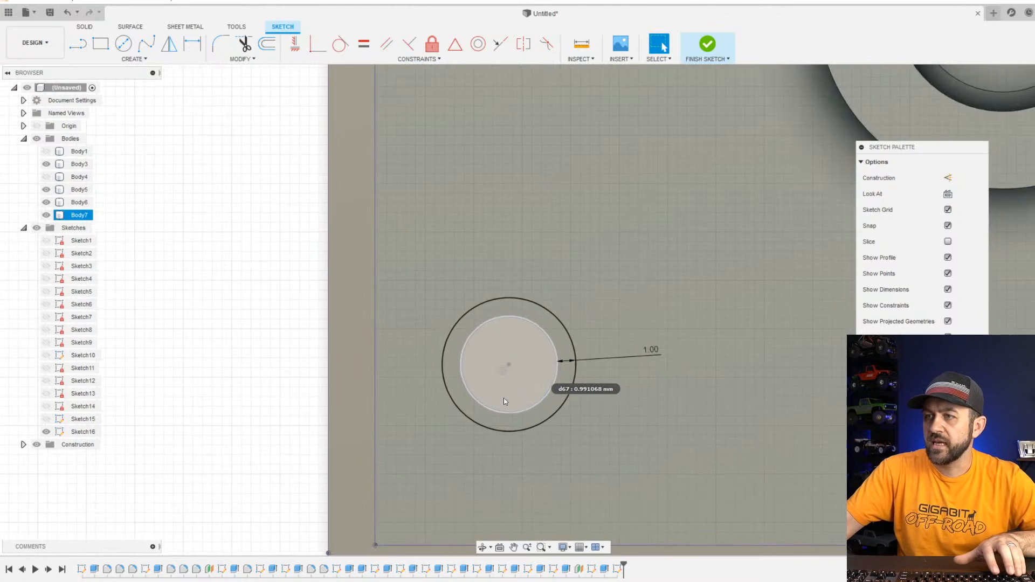
middle_click_drag(504, 398, 287, 383)
left_click(341, 398)
scroll(365, 420, "down", 3)
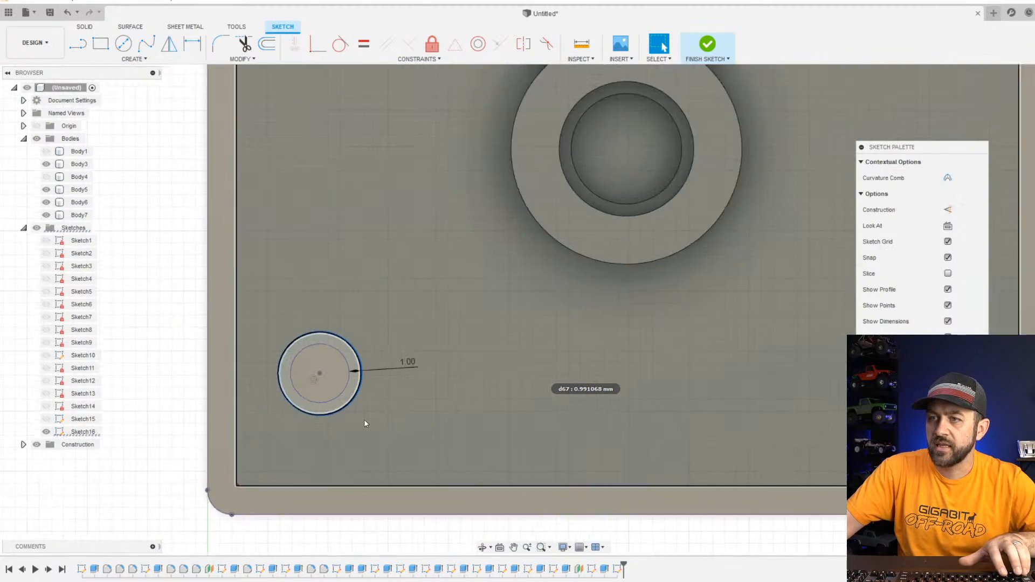
scroll(364, 419, "down", 1)
middle_click_drag(704, 415, 499, 438)
left_click(705, 365, "ctrl")
scroll(669, 377, "down", 4)
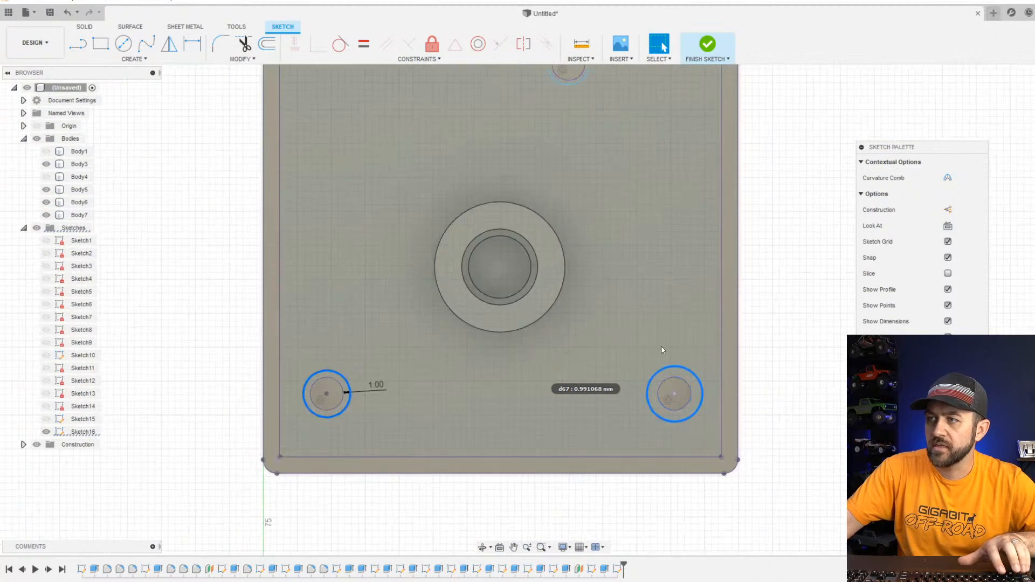
scroll(663, 350, "down", 1)
middle_click_drag(644, 209, 637, 366)
left_click(585, 263, "ctrl")
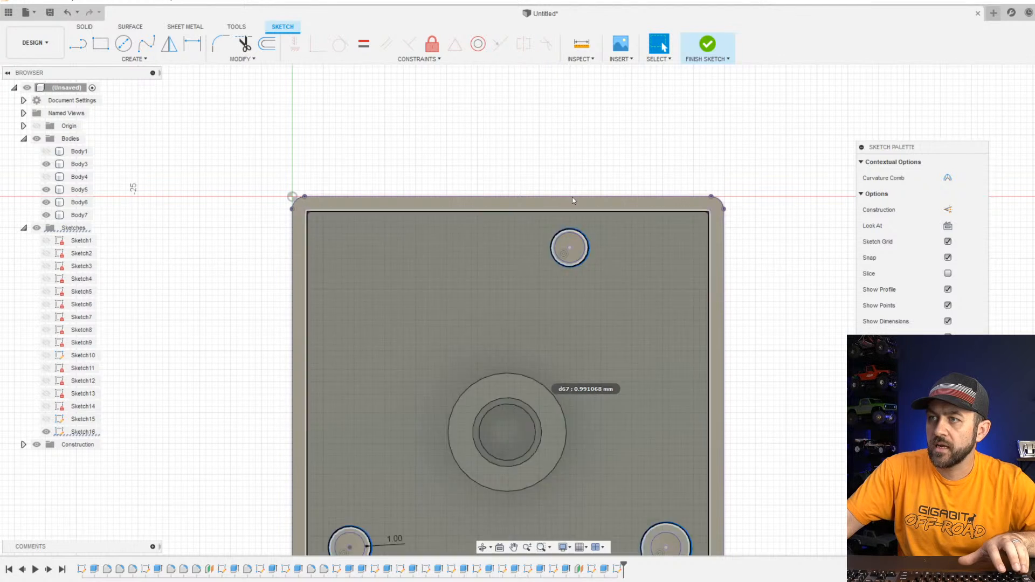
left_click(370, 49)
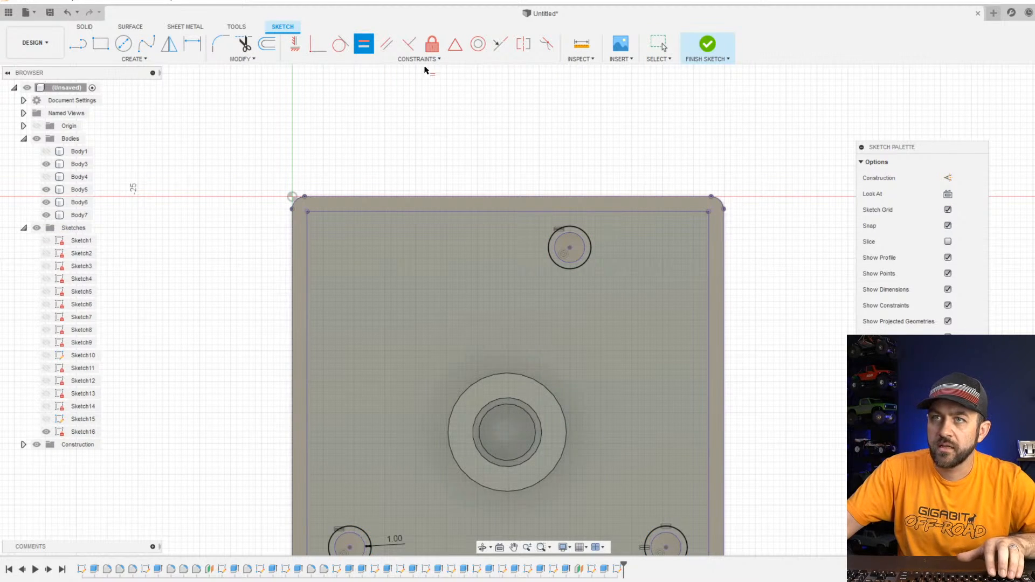
left_click(700, 43)
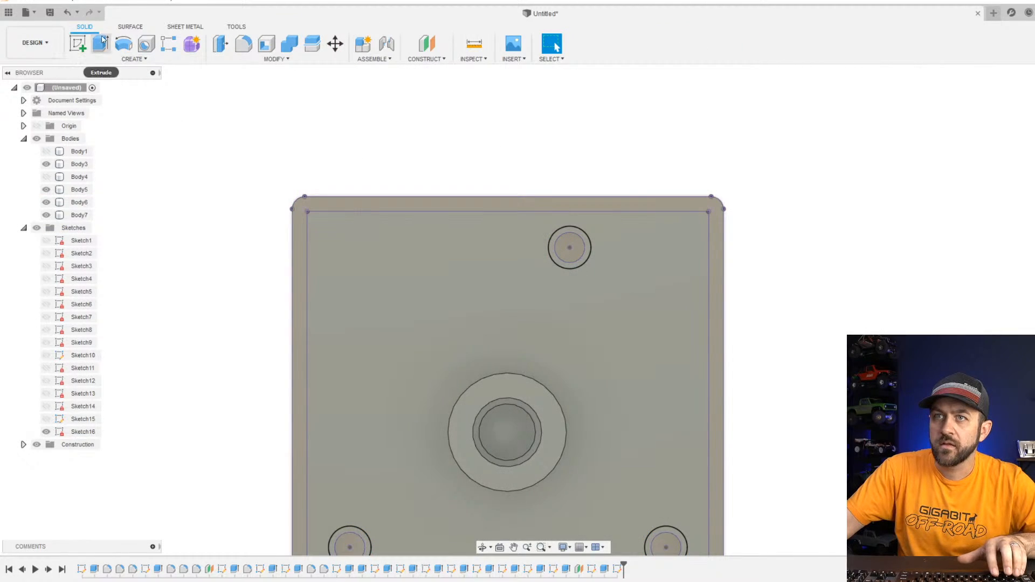
Set up an extrusion of the ring profile around the single upper pin, 3 mm downward, without its inner circle.
left_click(101, 43)
scroll(613, 244, "up", 3)
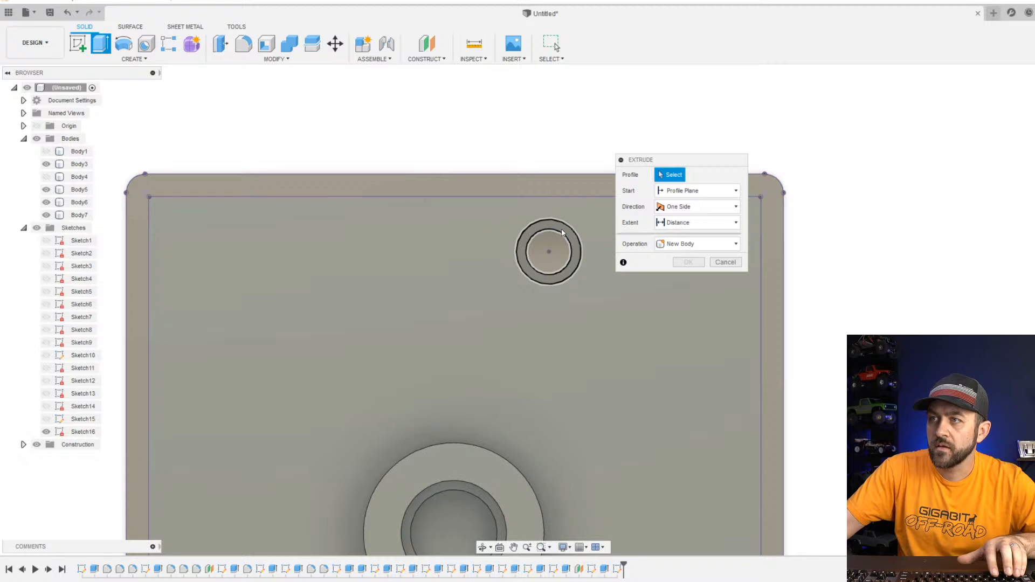
left_click(562, 233)
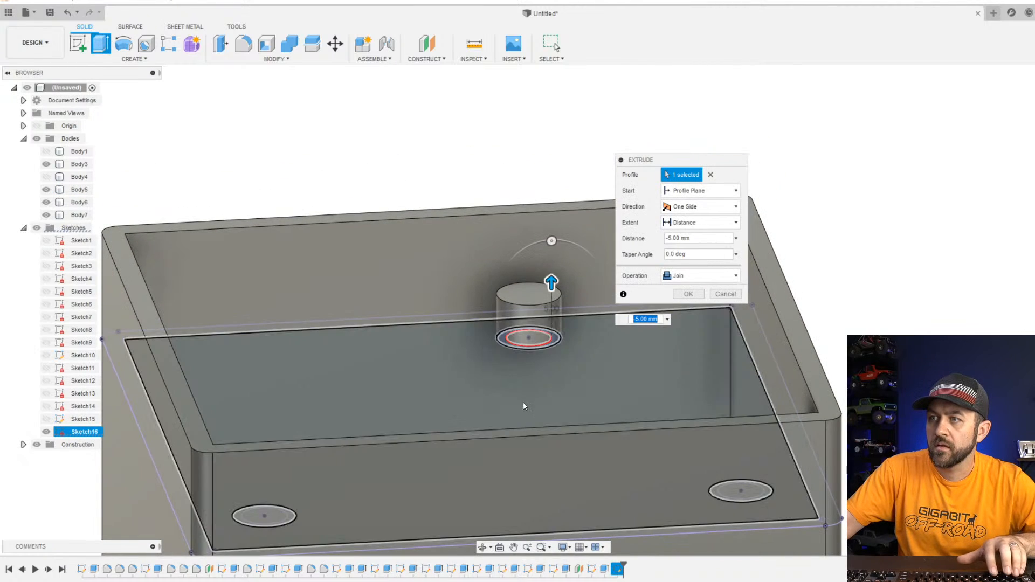
left_click(539, 341)
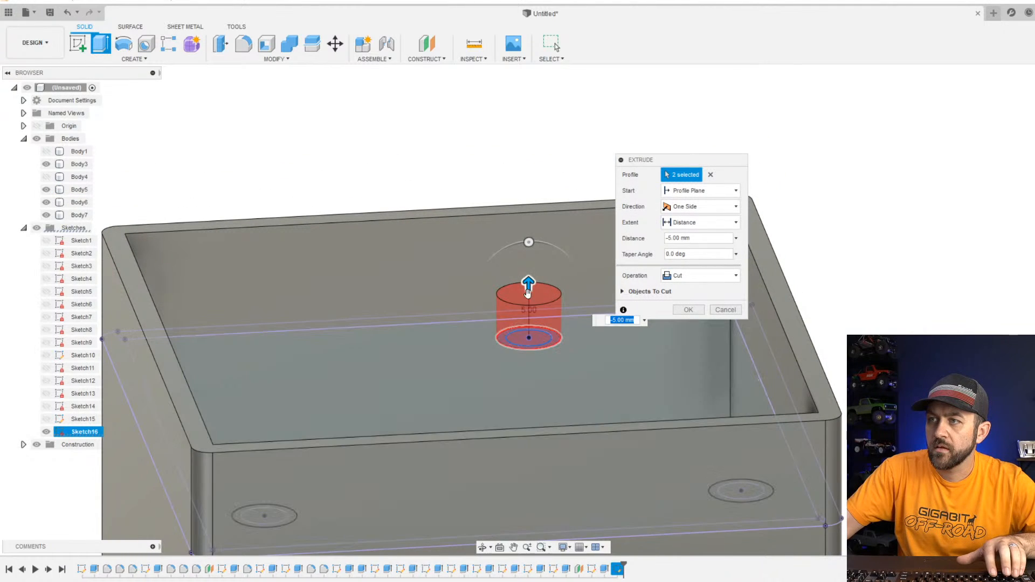
left_click_drag(528, 292, 541, 365)
scroll(539, 346, "up", 3)
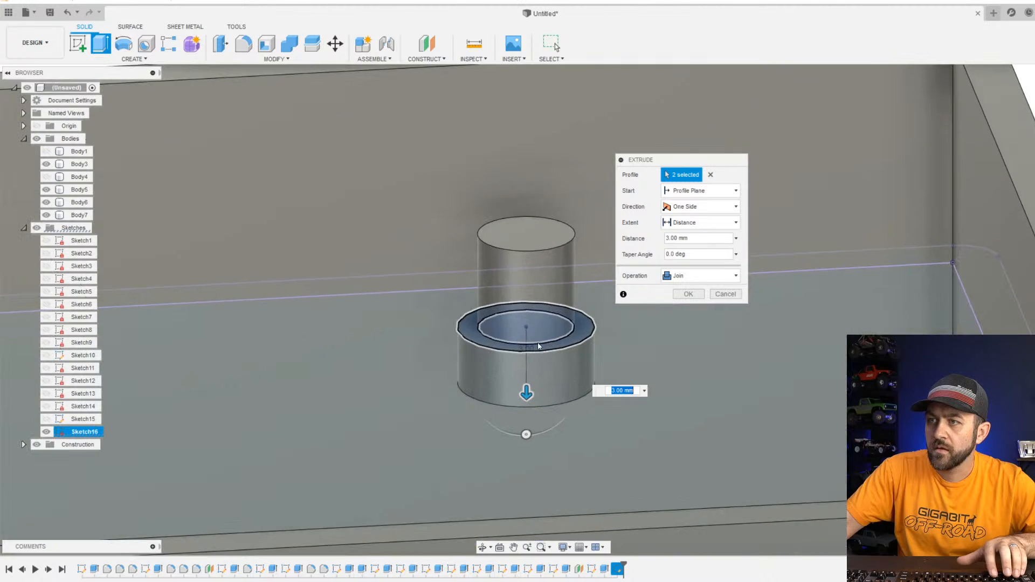
left_click(538, 329)
scroll(530, 404, "down", 3)
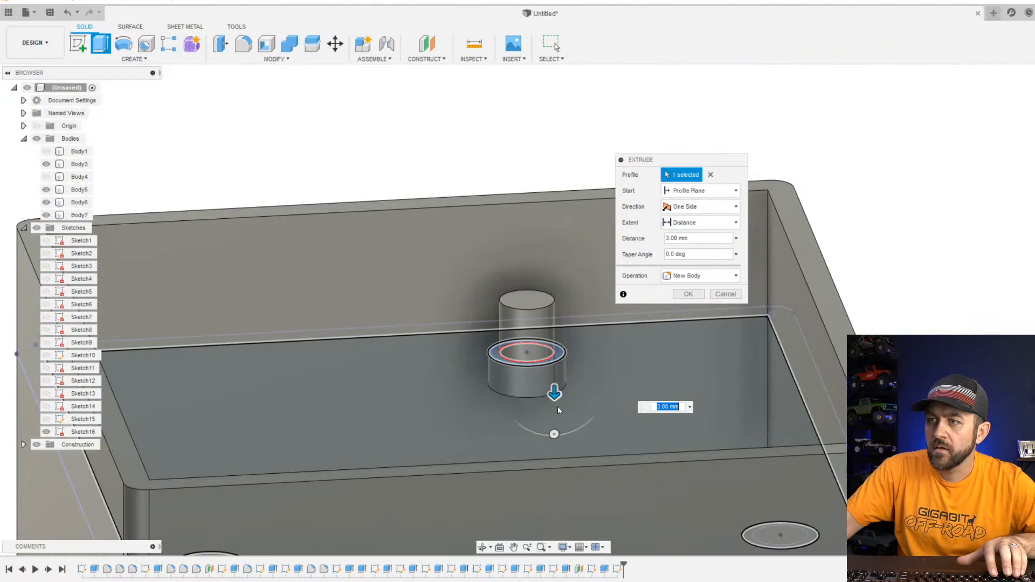
Hide Body3 and add the inner circle and ring profiles of the other two pins to the extrusion.
scroll(558, 410, "down", 3)
left_click(46, 165)
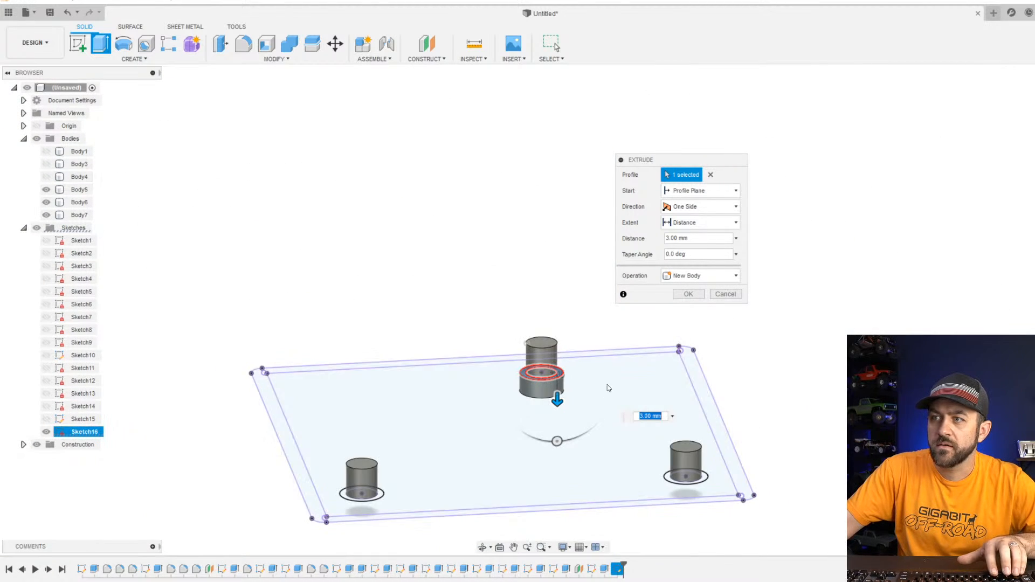
middle_click_drag(607, 385, 565, 284, "shift")
scroll(356, 287, "up", 4)
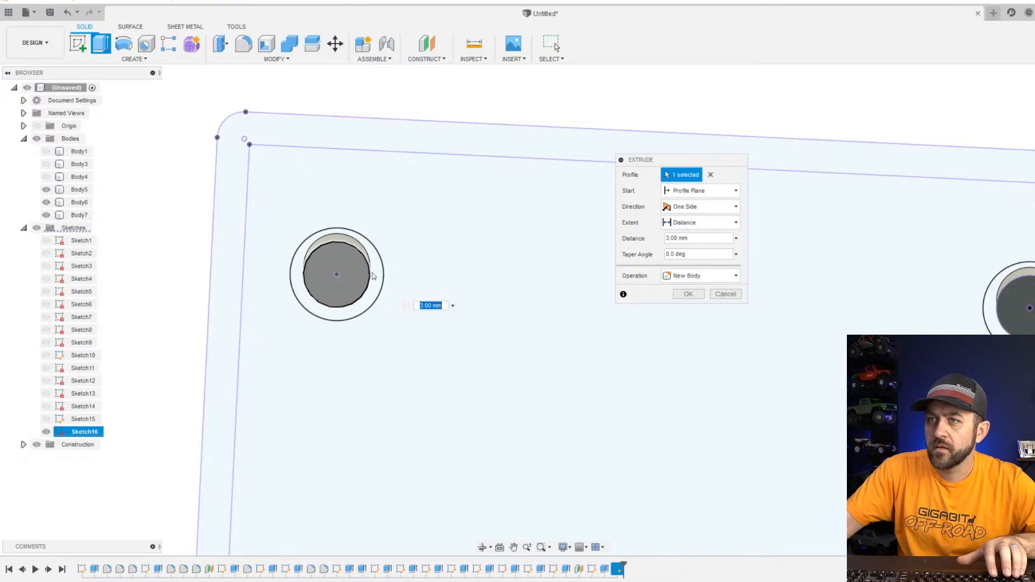
left_click(357, 276)
left_click(376, 274)
scroll(472, 296, "down", 5)
scroll(581, 308, "up", 6)
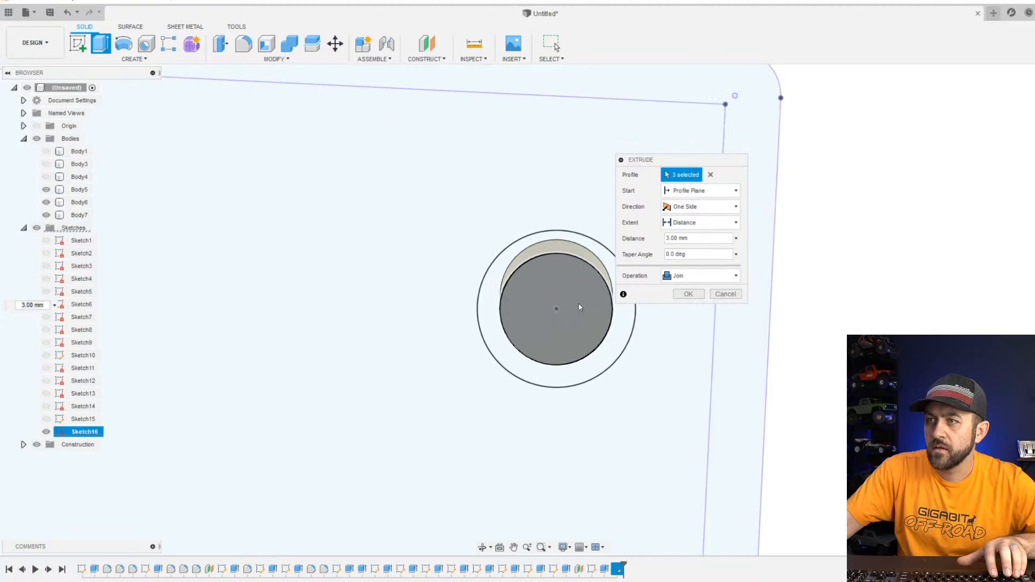
left_click(579, 304)
left_click(584, 248)
Add the single pin's inner circle to the extrusion and complete it as thin joined flanges beneath all three pins.
scroll(529, 328, "down", 3)
middle_click_drag(484, 416, 468, 162)
scroll(427, 378, "down", 4)
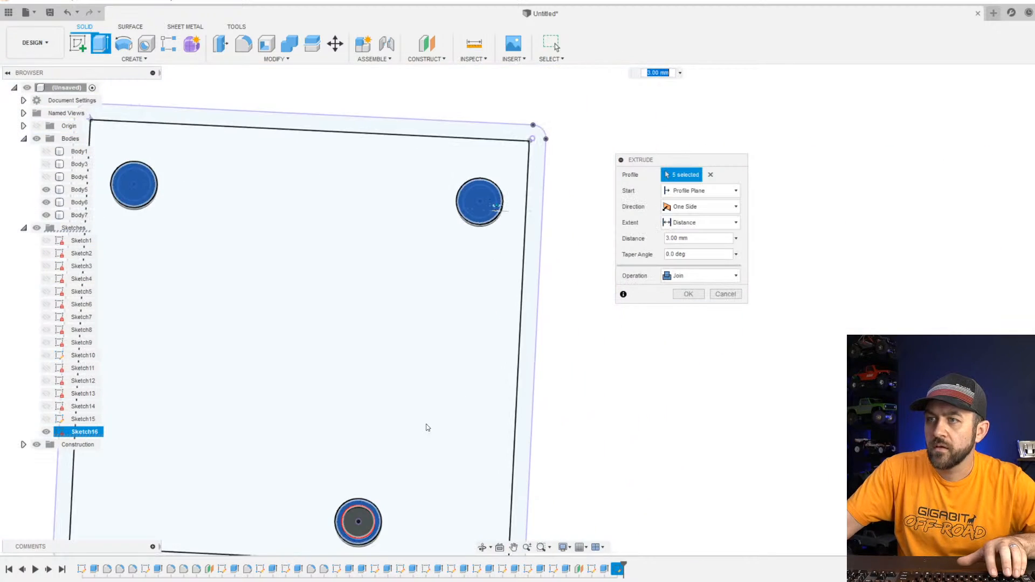
scroll(410, 474, "up", 6)
left_click(418, 469)
scroll(437, 461, "down", 5)
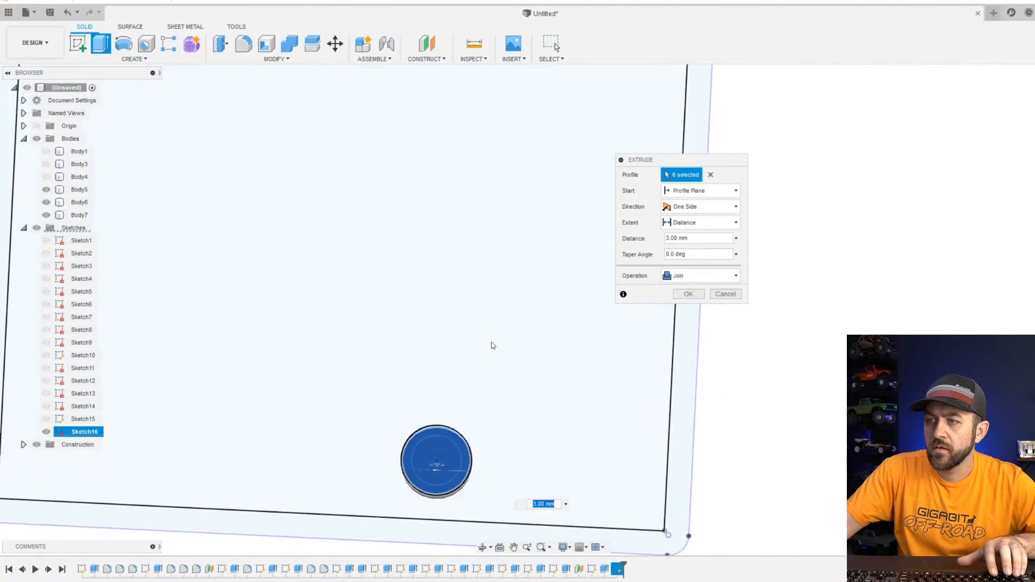
middle_click_drag(493, 346, 514, 437, "shift")
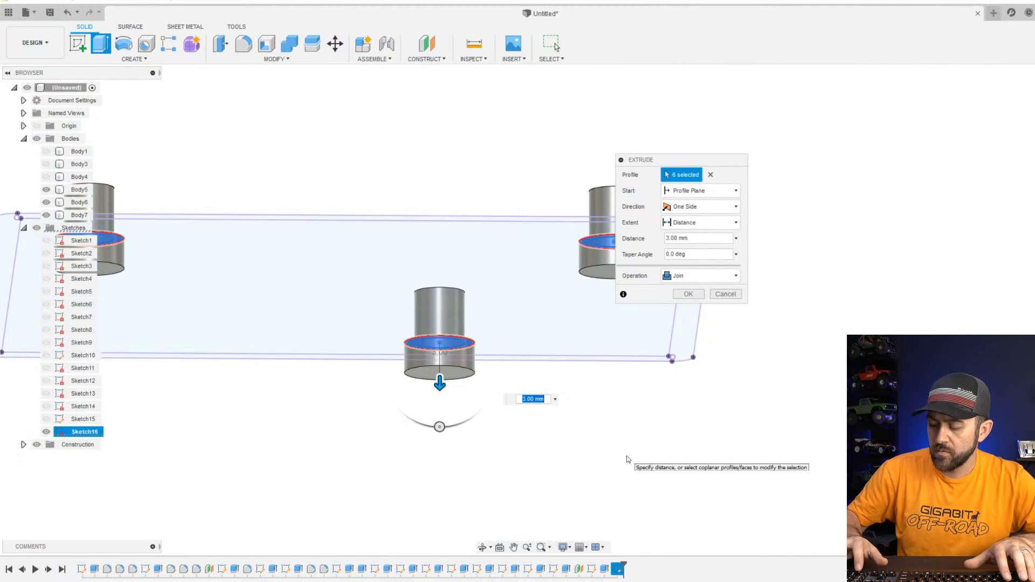
key("Return")
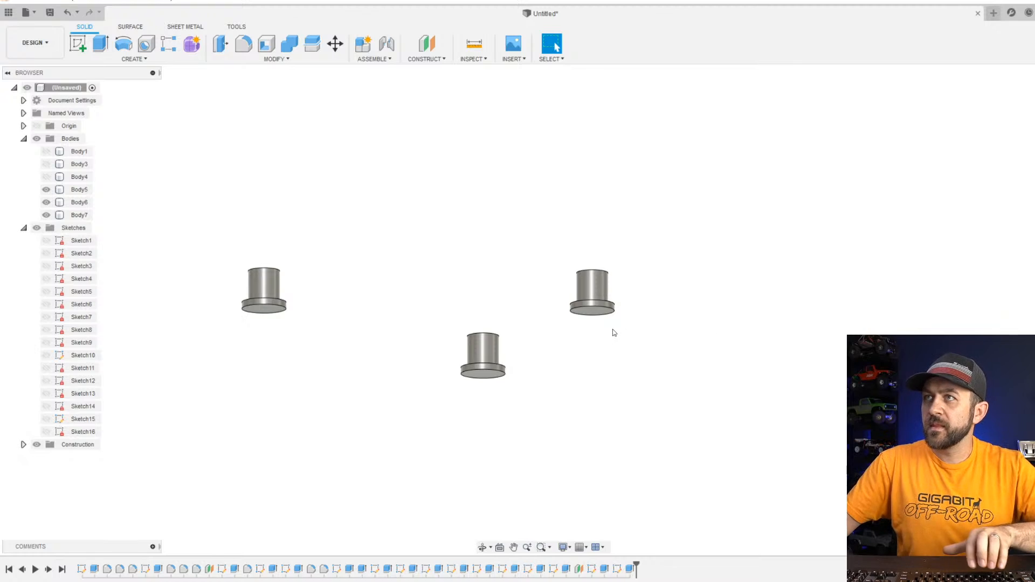
middle_click_drag(571, 375, 590, 332, "shift")
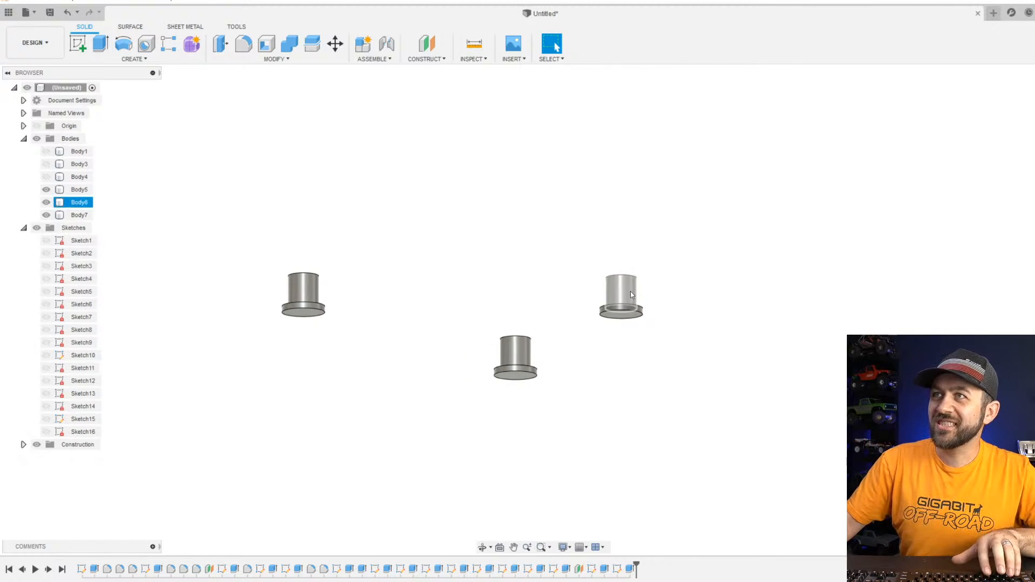
Show Body4 and Body3 again and inspect how the three flanged pins sit around the tub inside the box.
mouse_move(630, 291)
middle_mouse_down("shift")
mouse_move(628, 252)
mouse_move(615, 284)
mouse_move(615, 264)
mouse_move(634, 279)
middle_mouse_up("shift")
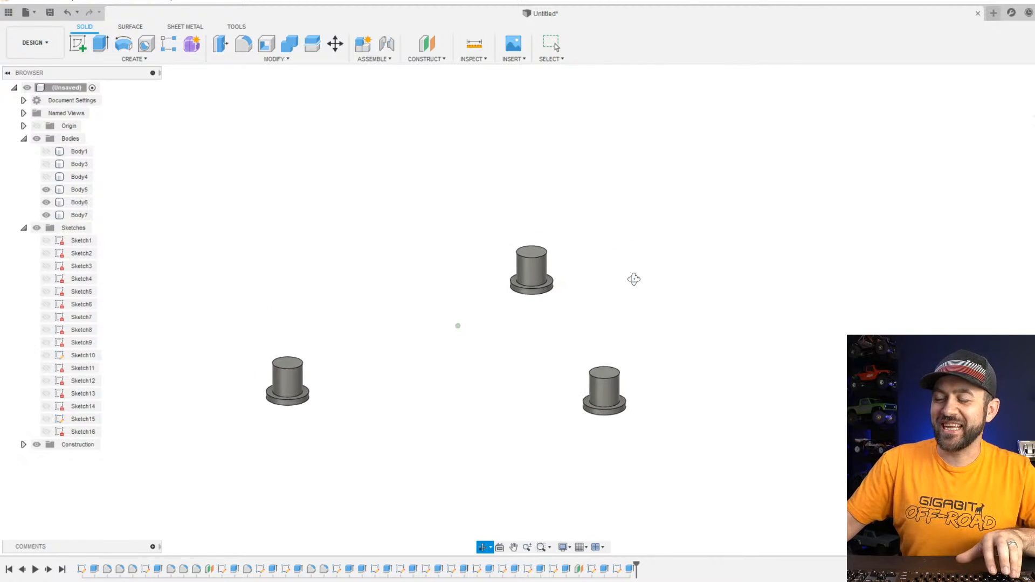
middle_click_drag(311, 447, 374, 349)
scroll(374, 349, "up", 1)
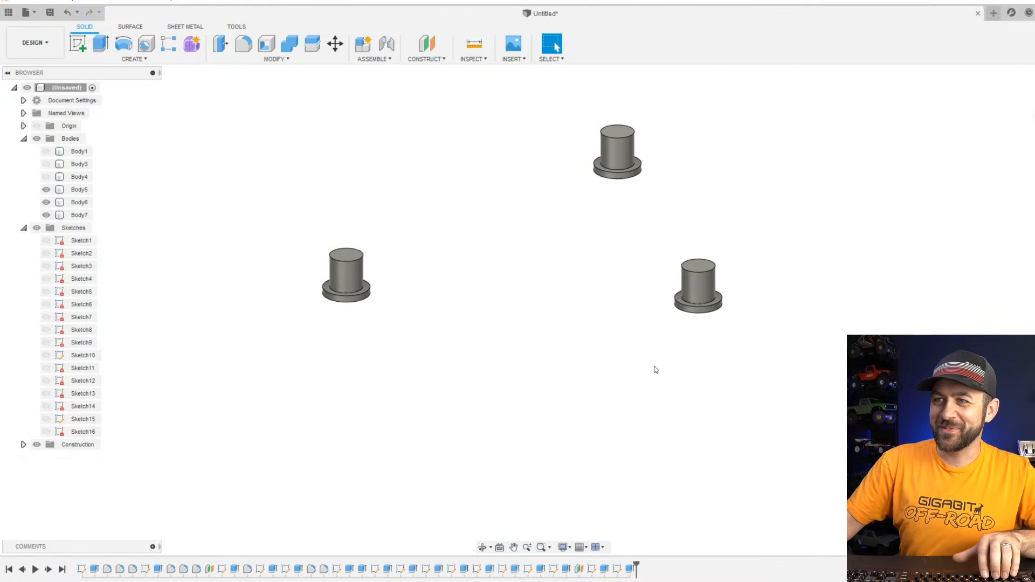
middle_click_drag(583, 318, 288, 270, "shift")
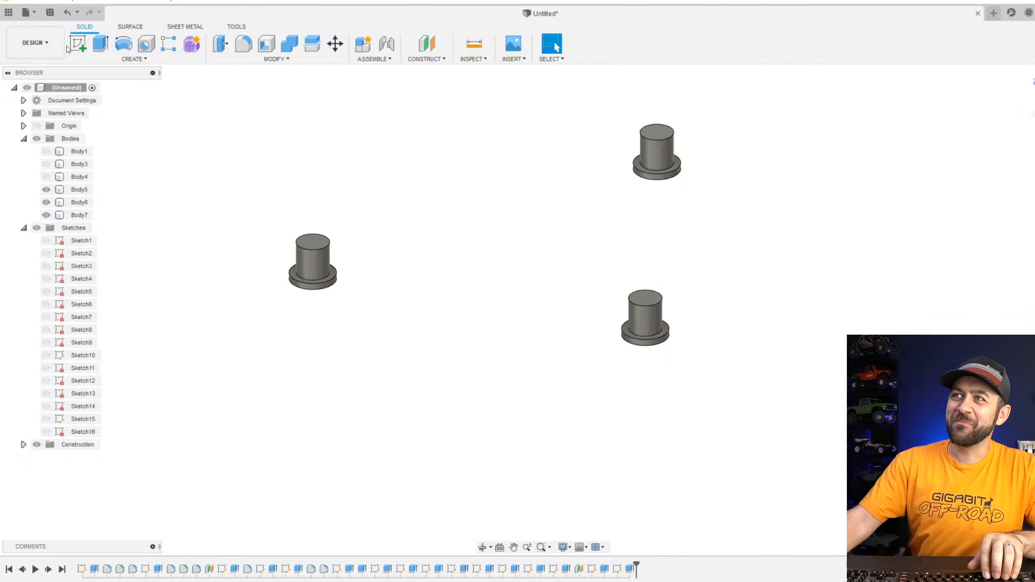
left_click(45, 177)
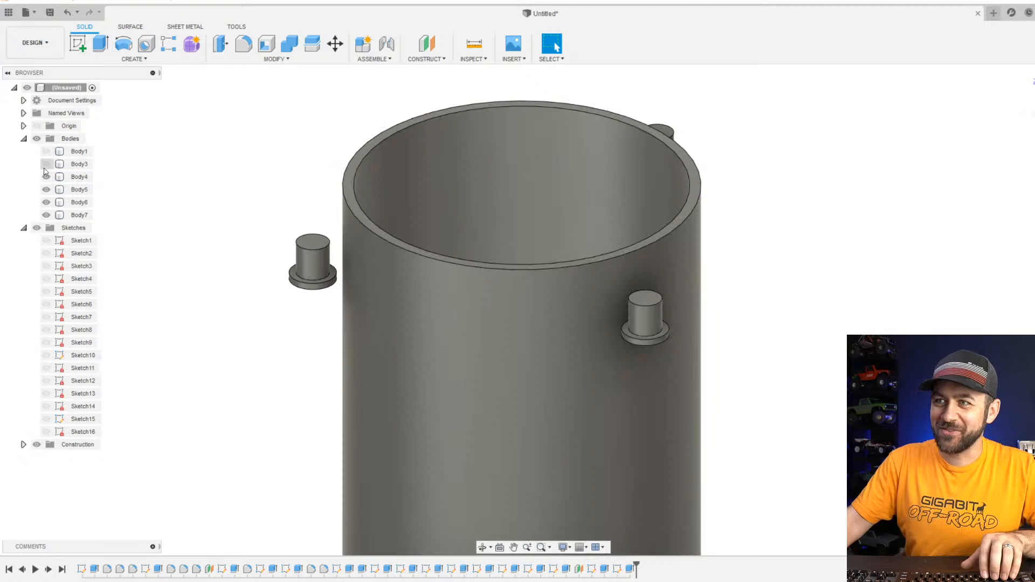
left_click(46, 164)
middle_click_drag(513, 251, 518, 322, "shift")
scroll(517, 322, "down", 3)
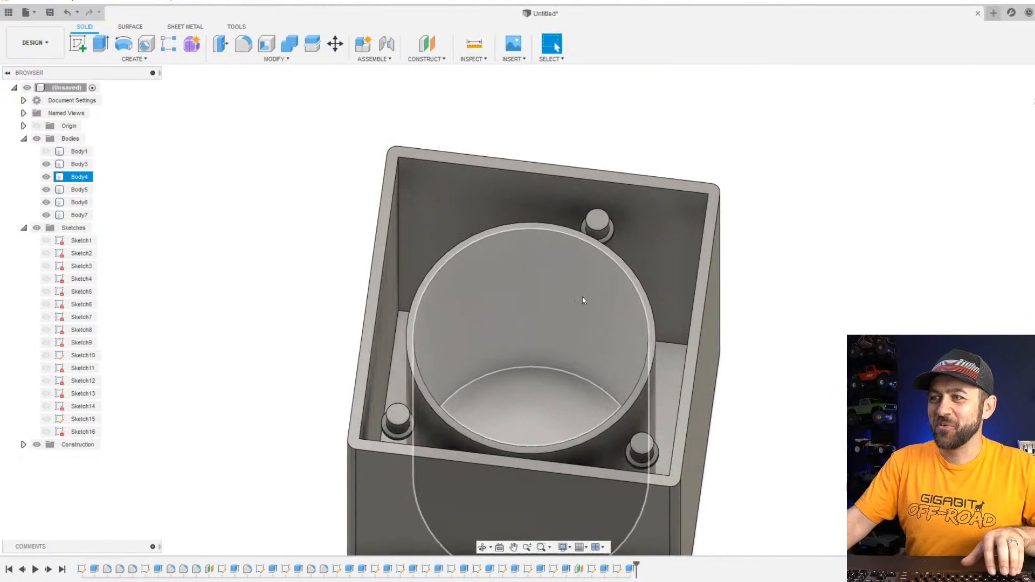
scroll(582, 298, "up", 3)
middle_click_drag(384, 303, 427, 322, "shift")
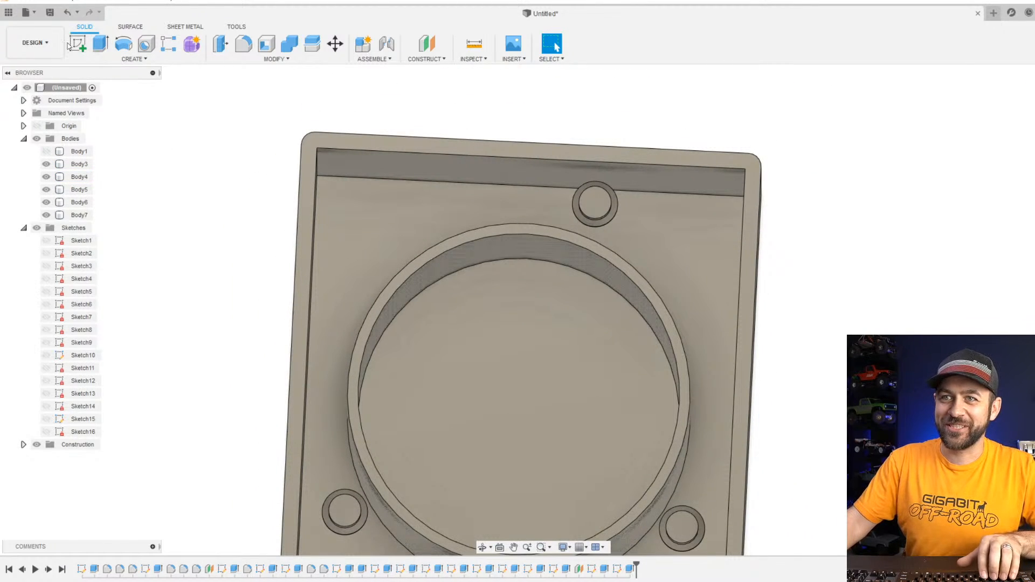
Start a sketch on the underside of one pin's flange, hiding Body3 to reach the face and showing it again in plan view.
left_click(76, 45)
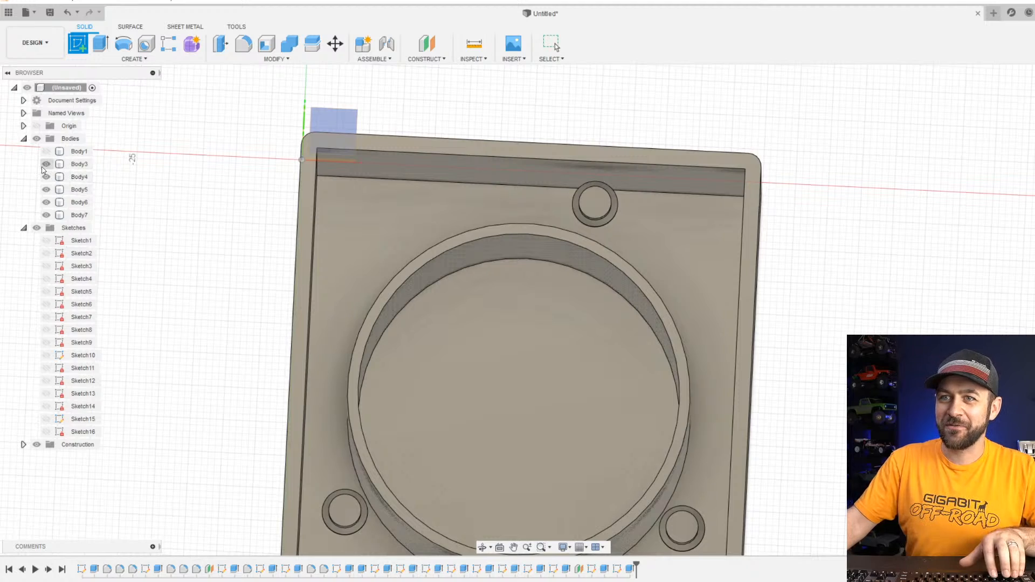
left_click(46, 164)
middle_click_drag(496, 359, 418, 135, "shift")
left_click(391, 119)
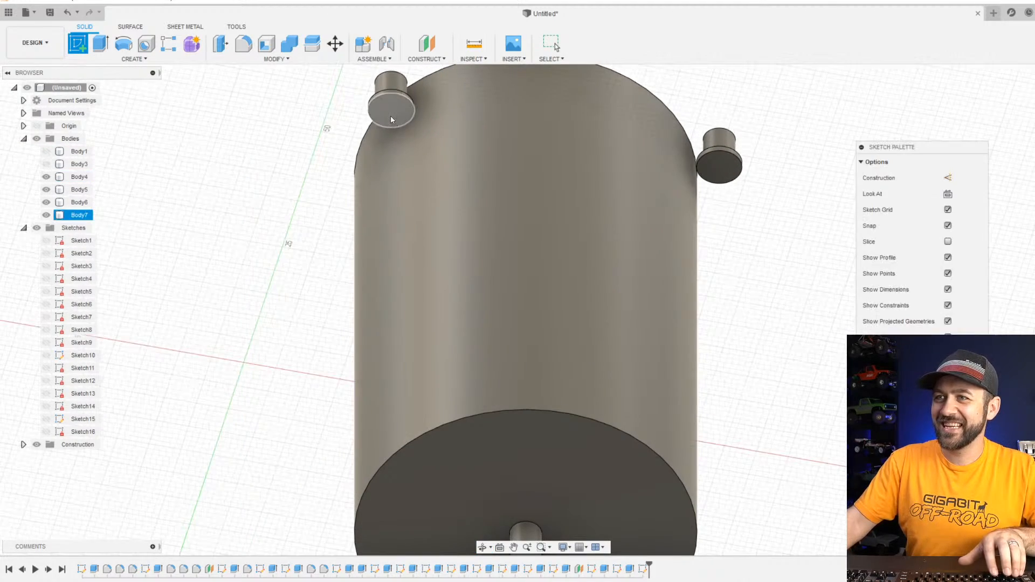
middle_click_drag(713, 122, 712, 206, "shift")
left_click(1020, 99)
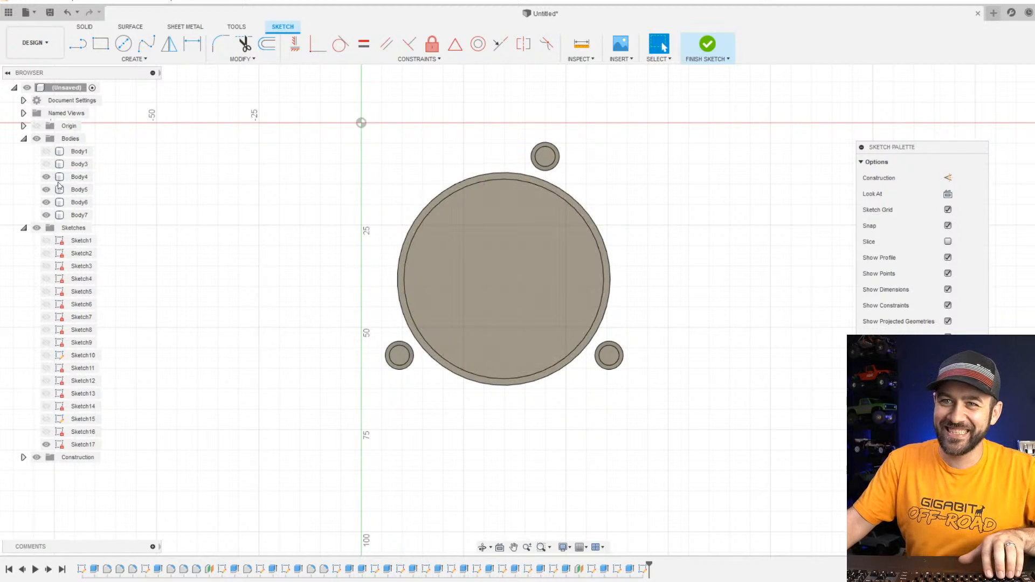
left_click(47, 164)
scroll(469, 182, "up", 3)
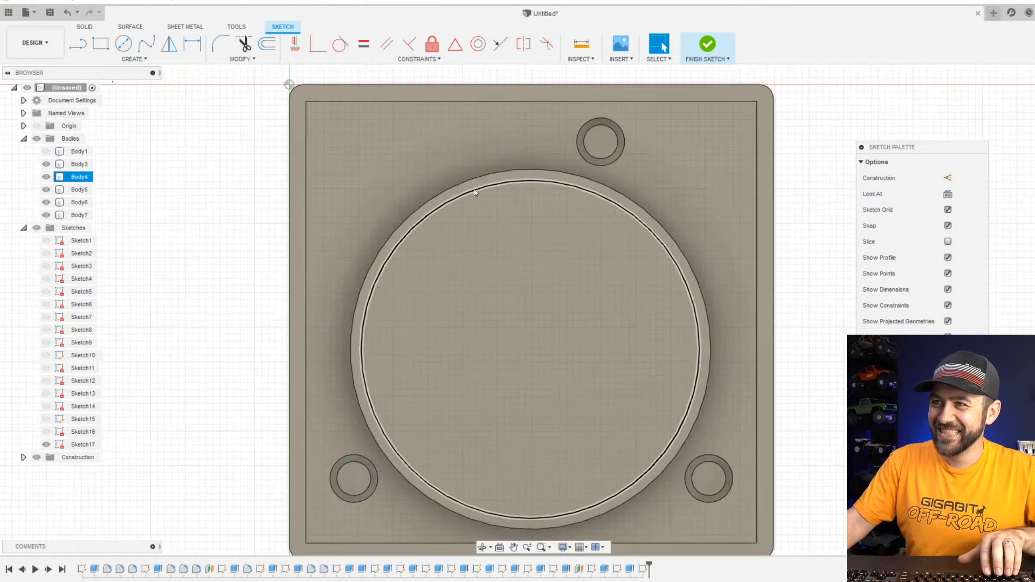
Try a freehand circle around the single upper pin's flange and delete it again.
left_click(77, 43)
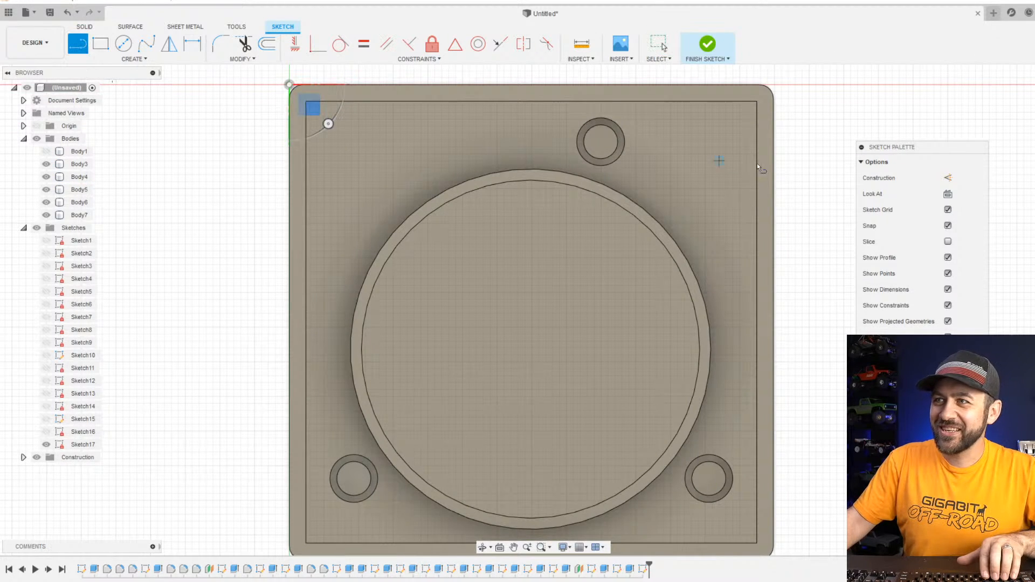
left_click(123, 43)
scroll(619, 141, "up", 3)
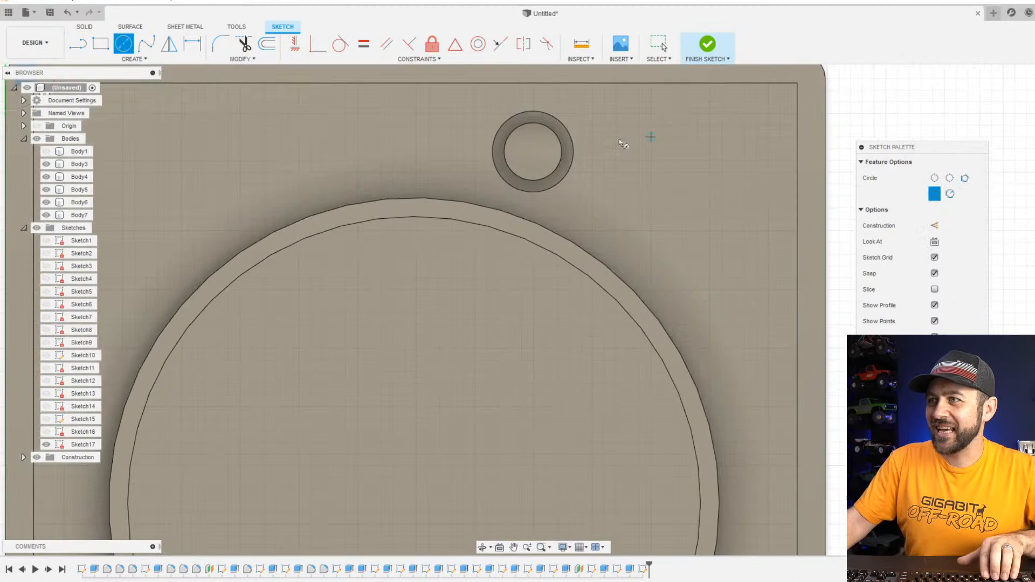
left_click(534, 149)
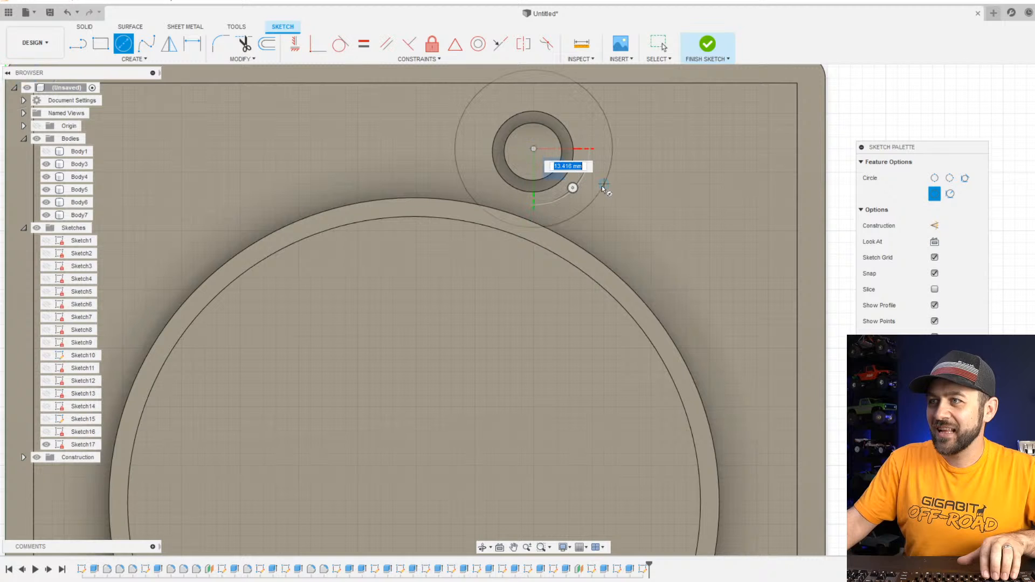
left_click(577, 181)
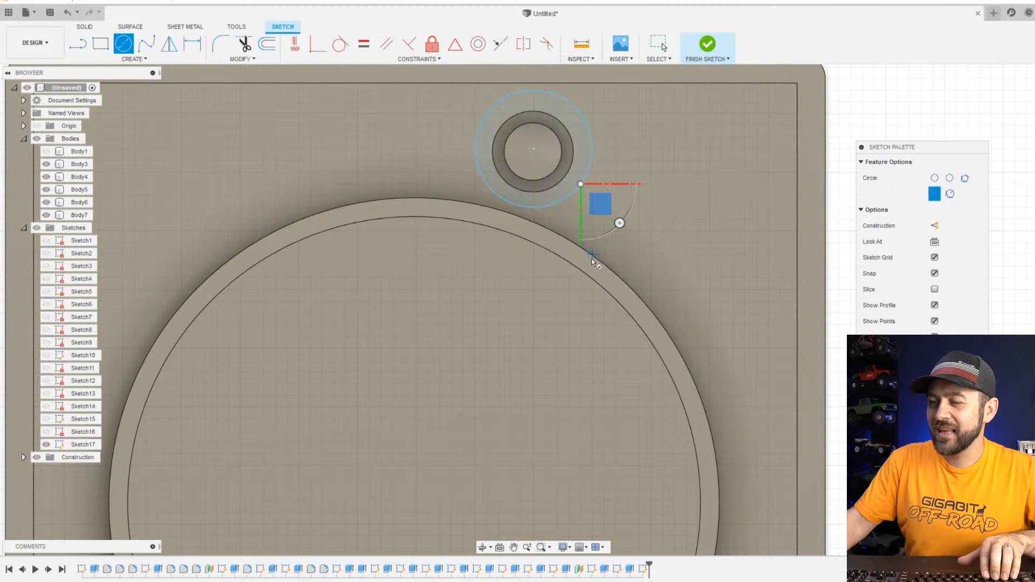
scroll(590, 259, "down", 3)
scroll(589, 393, "down", 2)
scroll(599, 426, "up", 5)
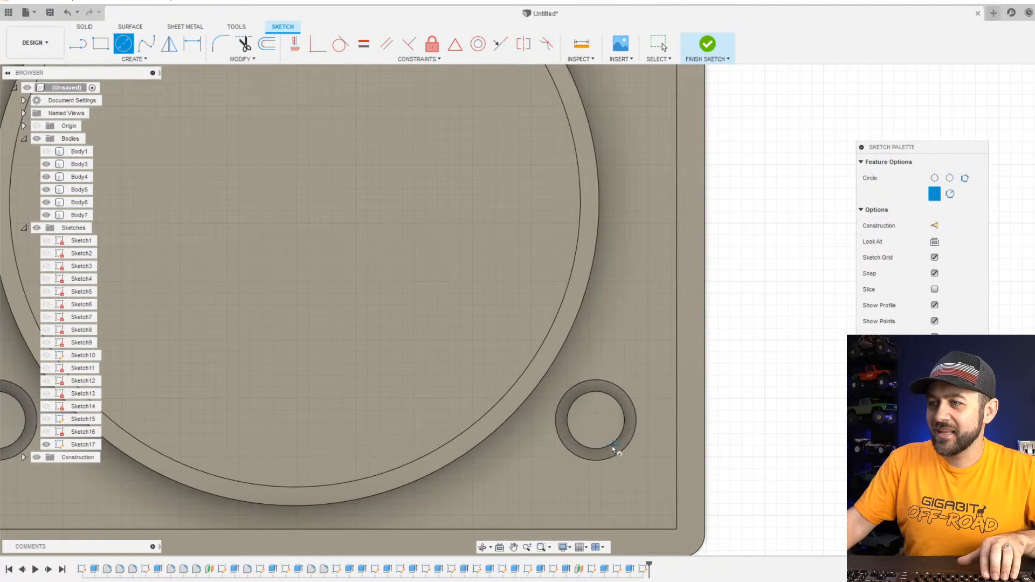
scroll(594, 418, "down", 5)
key("Escape")
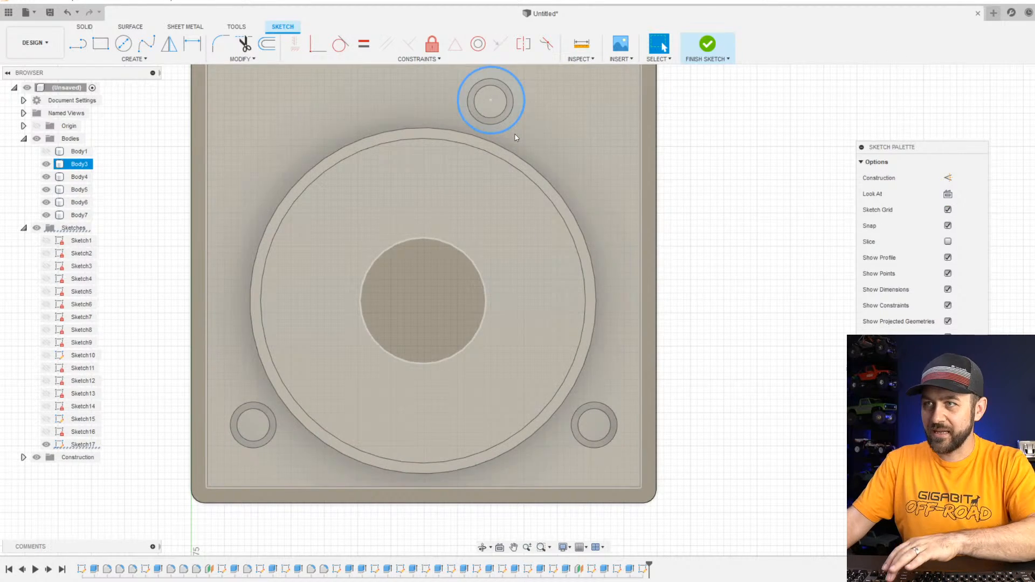
key("Delete")
middle_click_drag(490, 161, 483, 262)
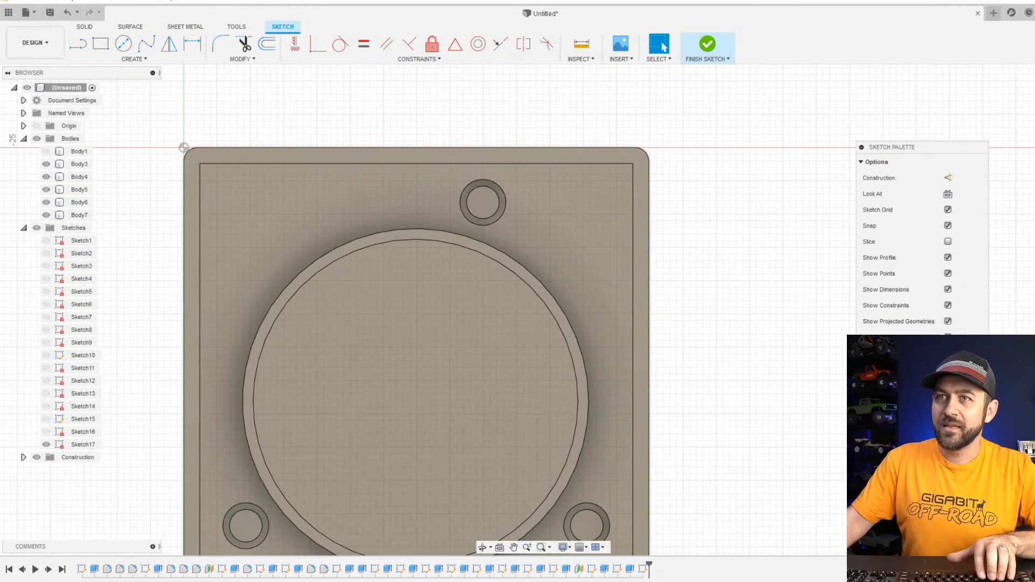
left_click(81, 42)
key("Escape")
Project the flange ring faces of all three pins and the rim face of the box into the sketch.
scroll(479, 217, "up", 3)
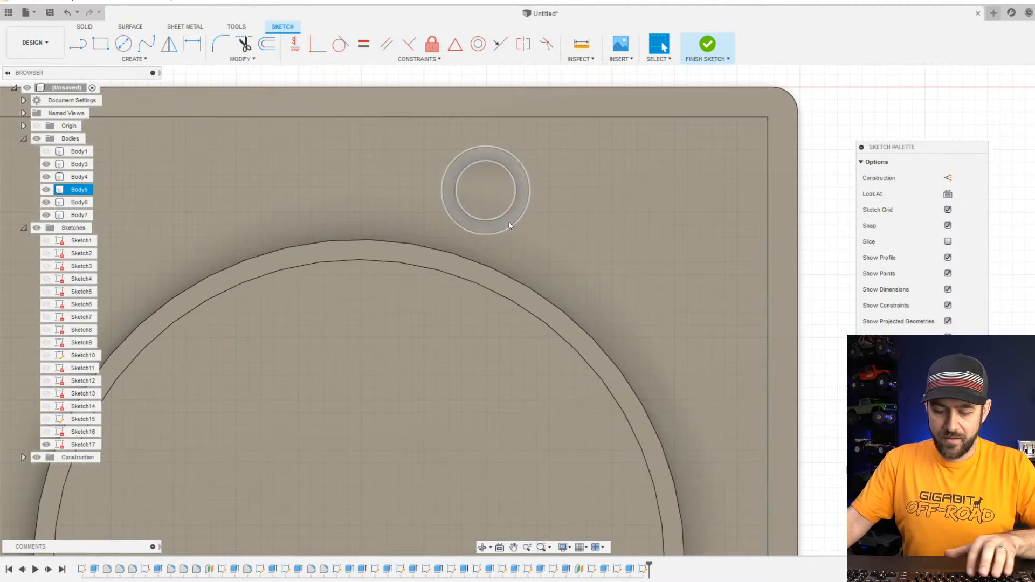
key("p")
left_click(503, 160)
scroll(540, 325, "down", 5)
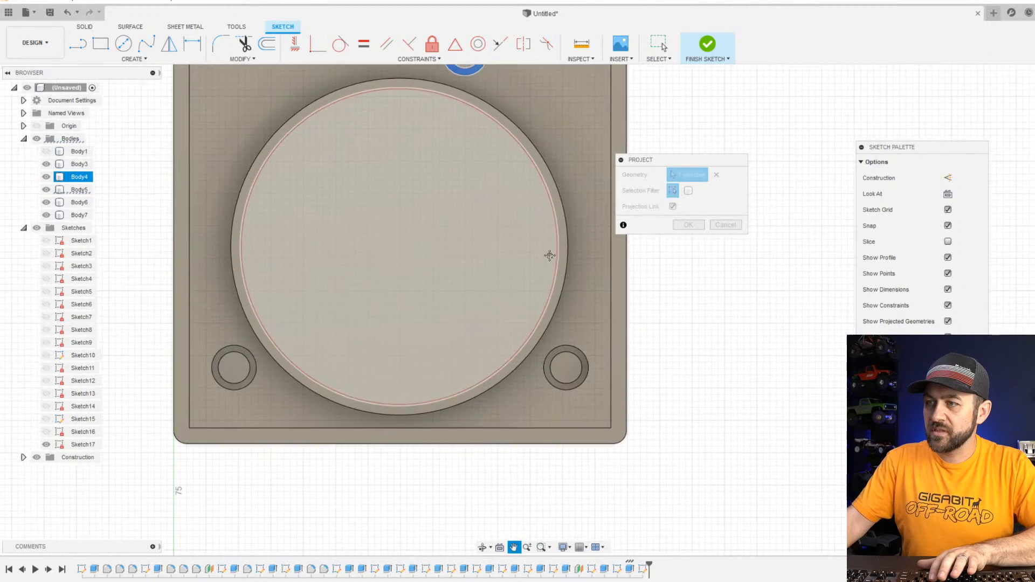
scroll(576, 342, "up", 5)
left_click(576, 342)
scroll(575, 342, "down", 5)
scroll(435, 311, "up", 5)
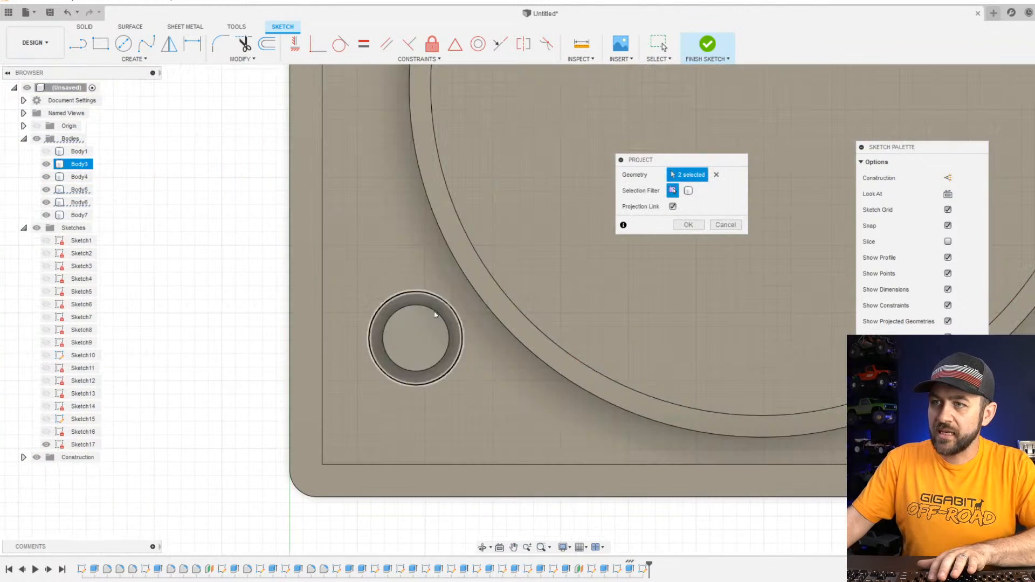
left_click(419, 299)
left_click(321, 293)
key("Return")
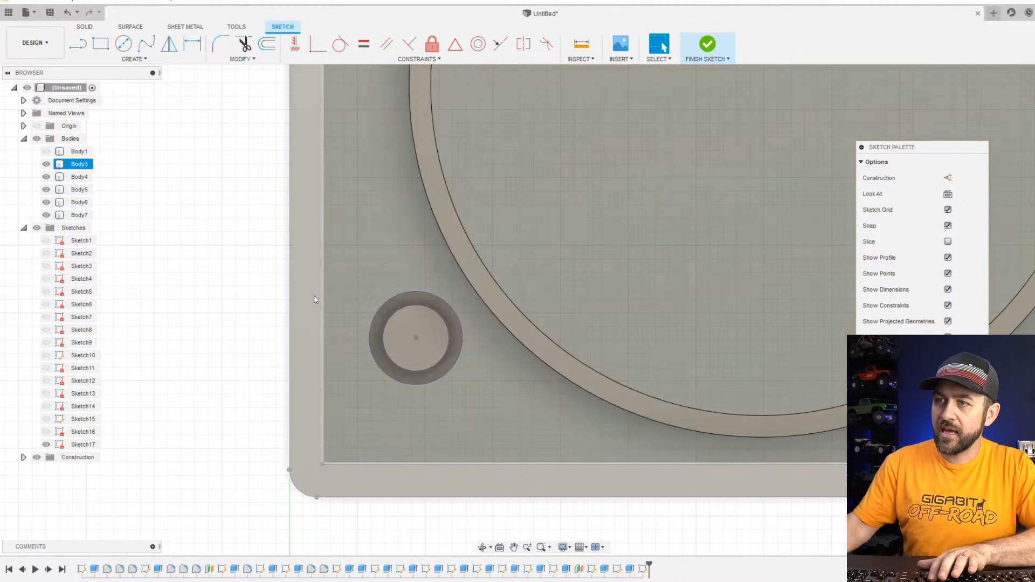
Draw two lines joining the lower-left pin's outer circle to the box's left and bottom inner walls.
left_click(81, 48)
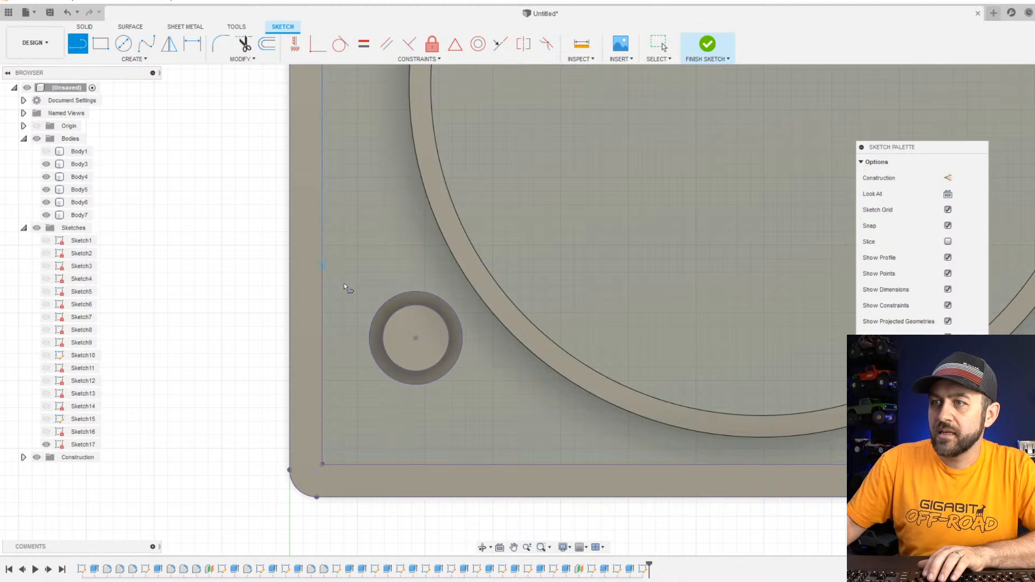
left_click(434, 294)
left_click(461, 335)
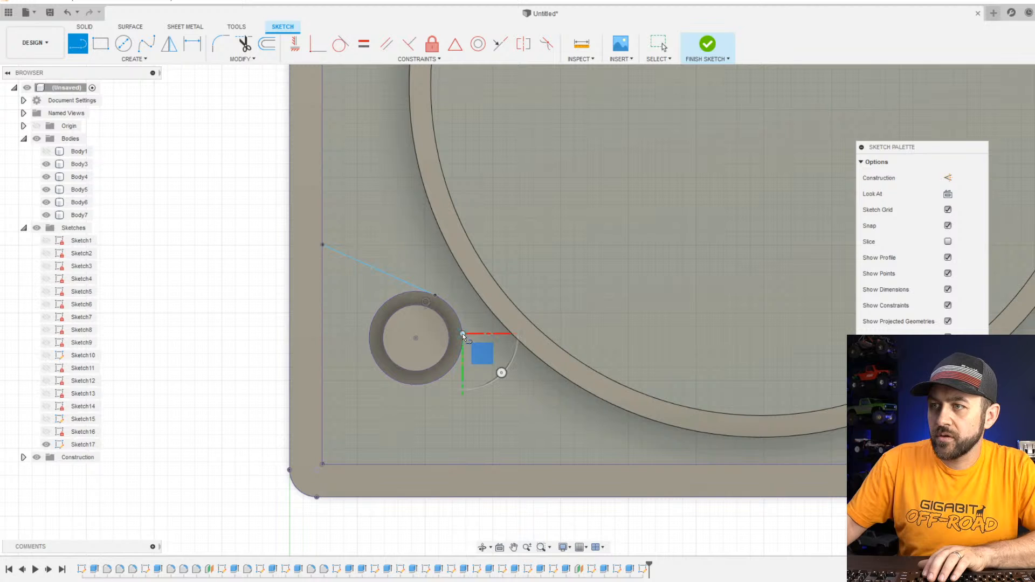
left_click(462, 464)
Draw two lines joining the lower-right pin's outer circle to the box's bottom and right inner walls.
scroll(582, 429, "down", 1)
scroll(582, 429, "down", 2)
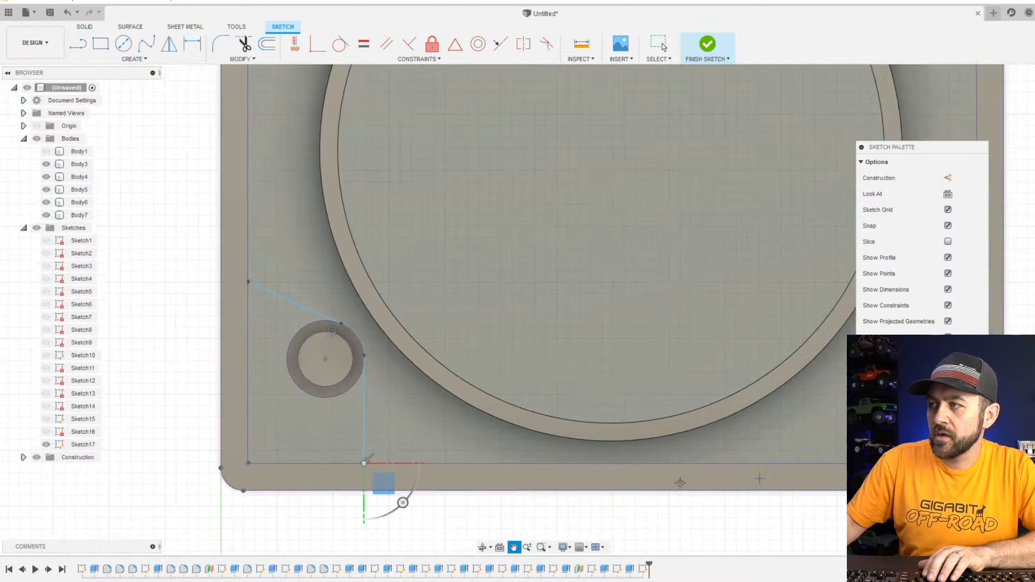
scroll(529, 336, "up", 3)
left_click(499, 327)
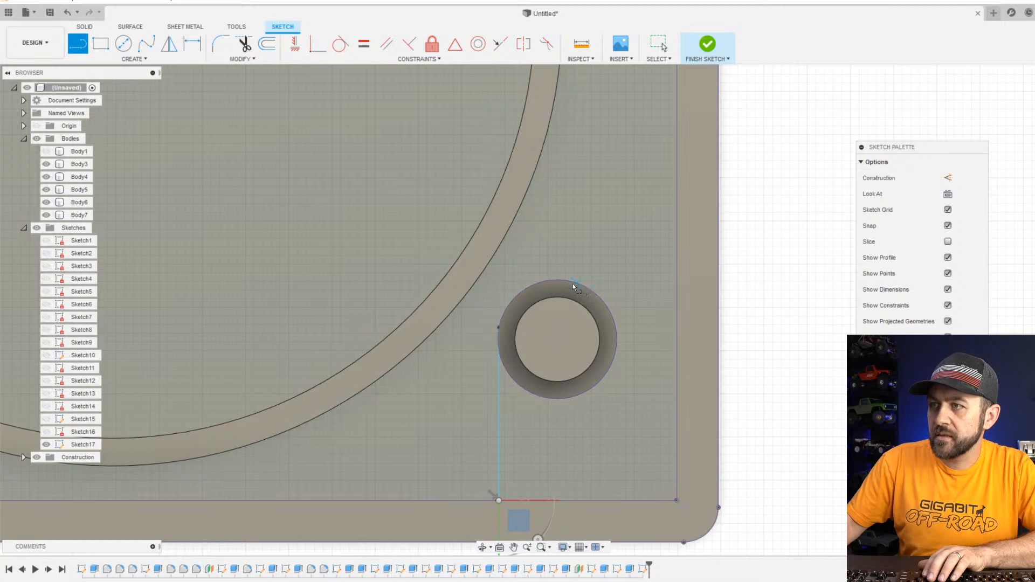
left_click(674, 286)
Draw two slanted lines from the upper pin's outer circle to the box's upper inner wall, one on each side of the pin.
scroll(648, 294, "down", 2)
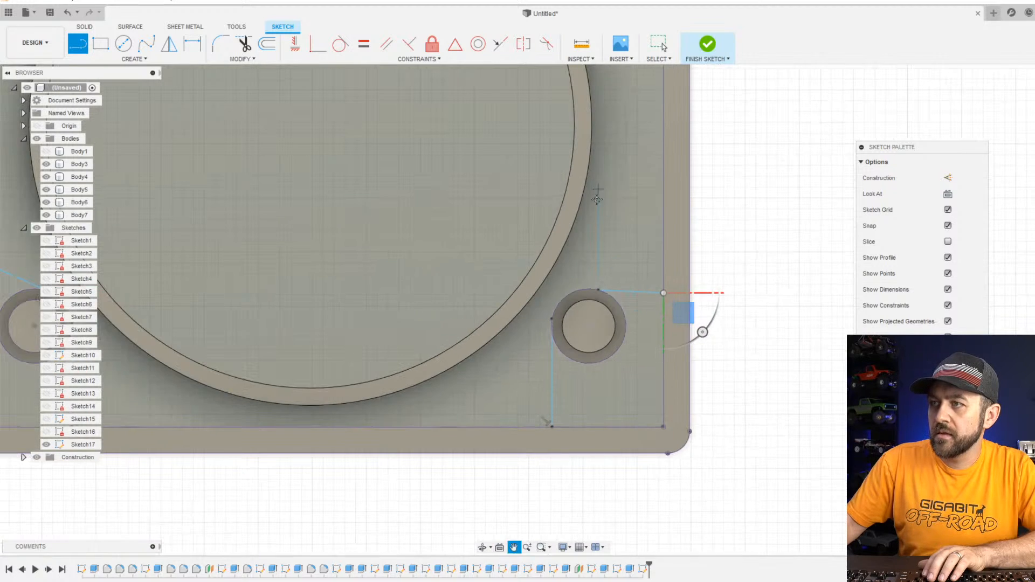
middle_click_drag(596, 194, 543, 447)
scroll(480, 200, "up", 2)
middle_click_drag(484, 200, 519, 484)
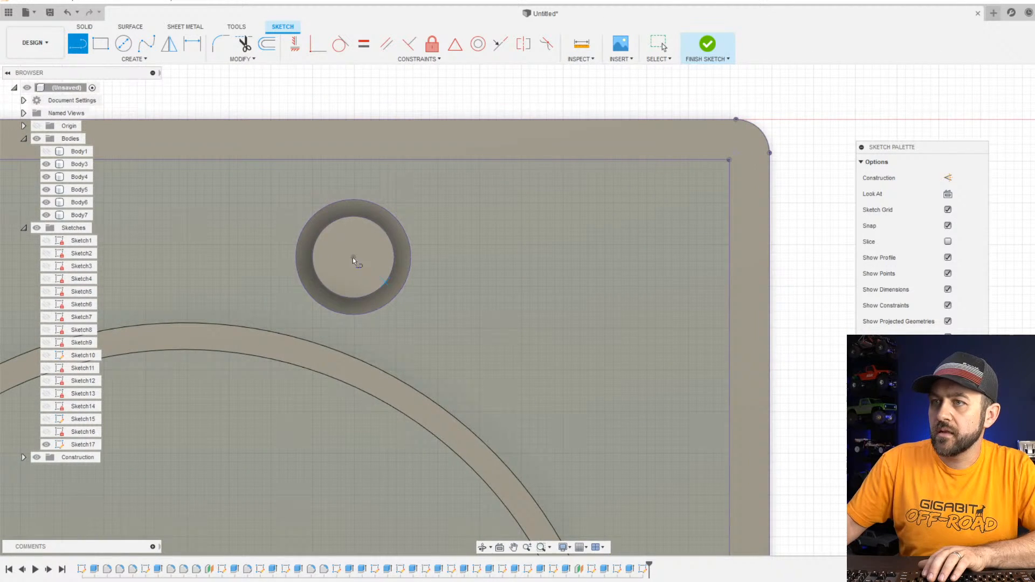
left_click(297, 270)
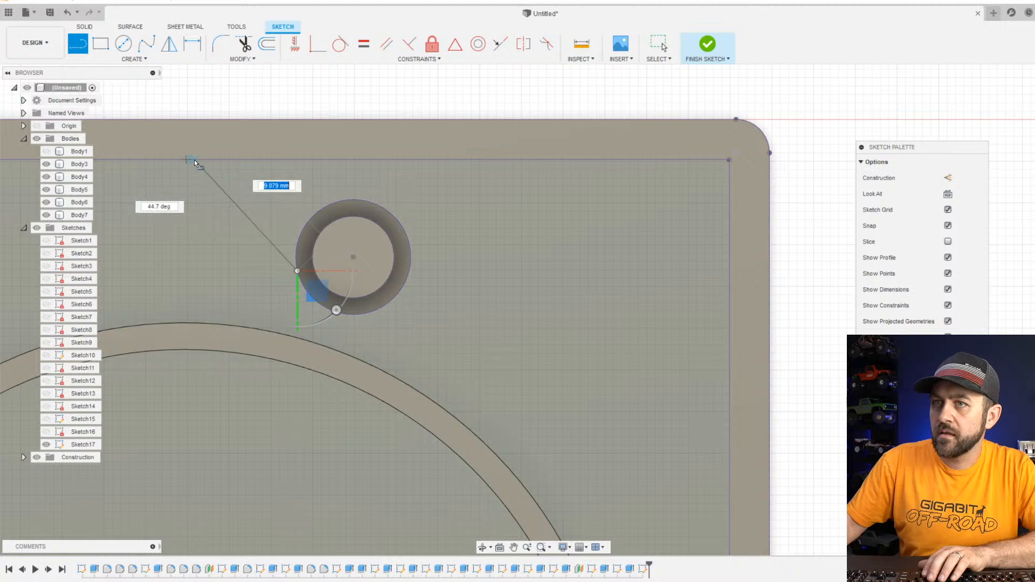
left_click(194, 160)
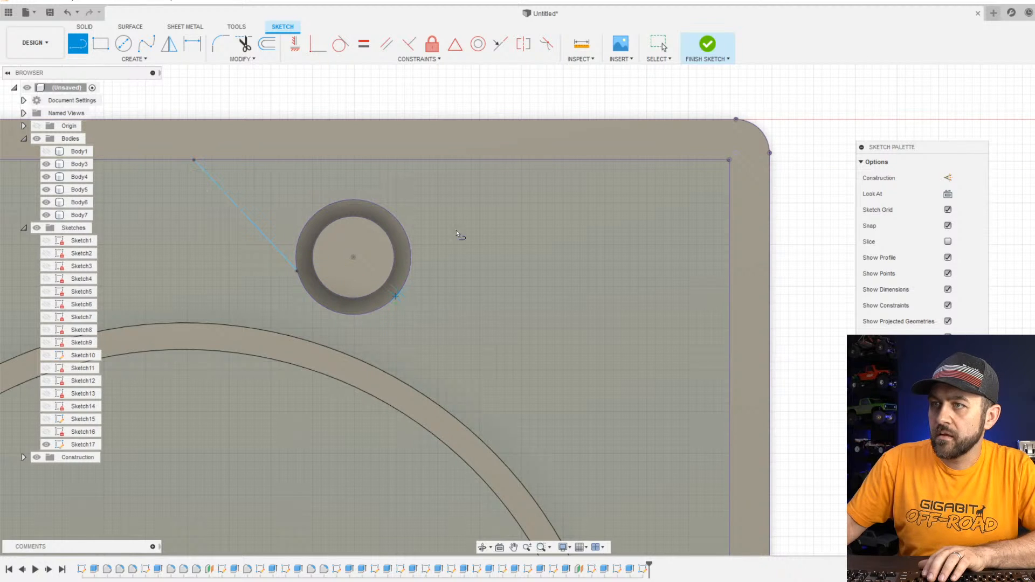
left_click(399, 293)
left_click(493, 159)
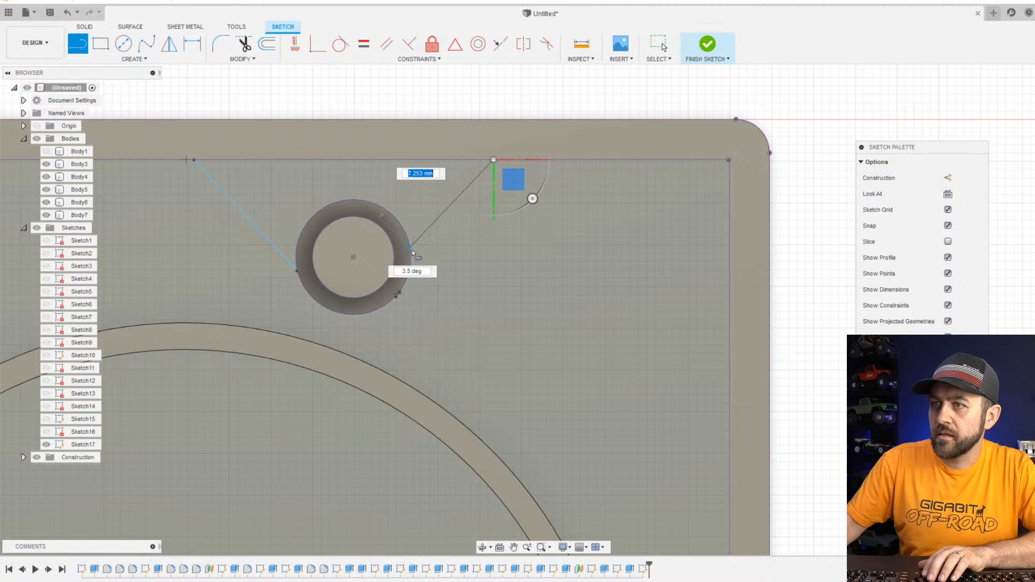
left_click(406, 279)
Delete the stray sketch geometry beside the end of the upper pin's right slanted line.
scroll(392, 303, "up", 5)
key("Escape")
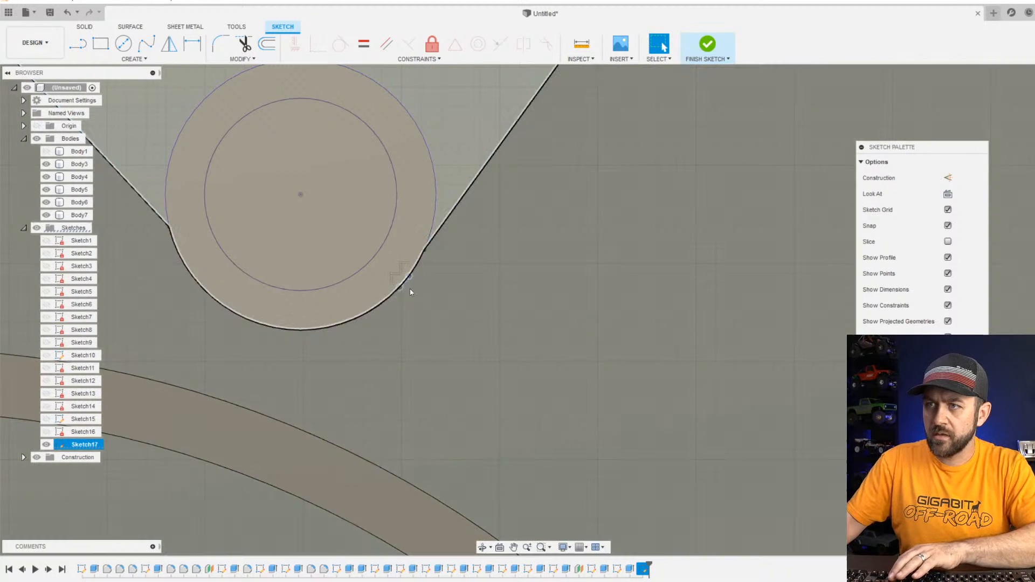
key("Delete")
scroll(415, 313, "down", 4)
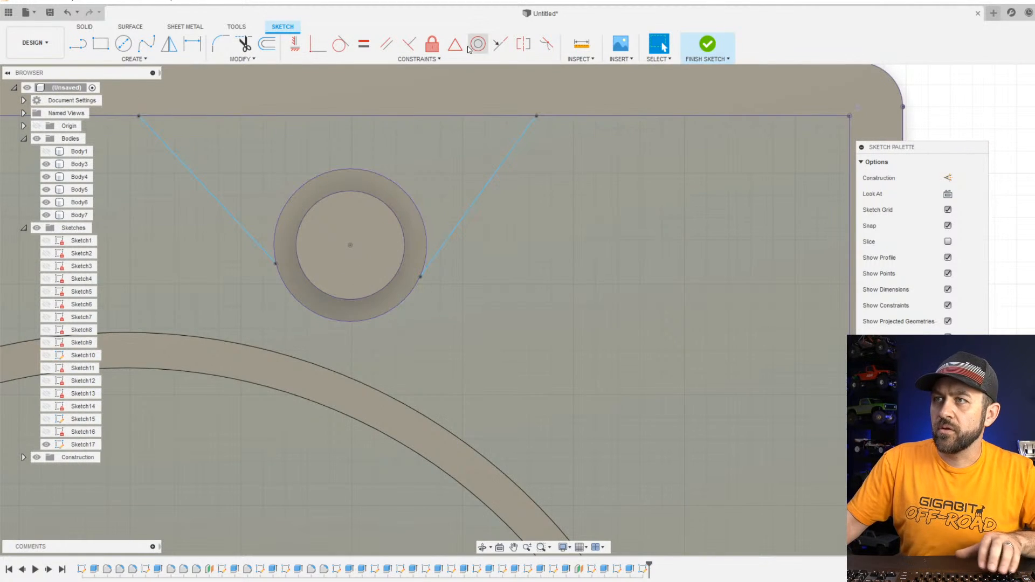
Start a Tangent constraint for the slanted lines at the upper pin's outer circle.
left_click(341, 43)
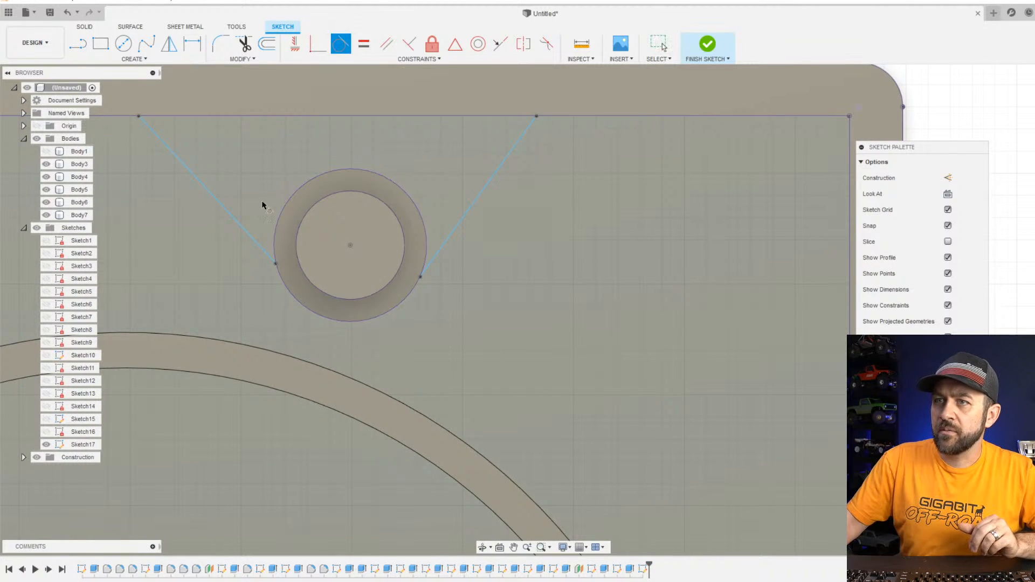
Make the mount lines tangent to the outer circles of the middle post and the two corner posts.
left_click(275, 238)
scroll(426, 251, "down", 4)
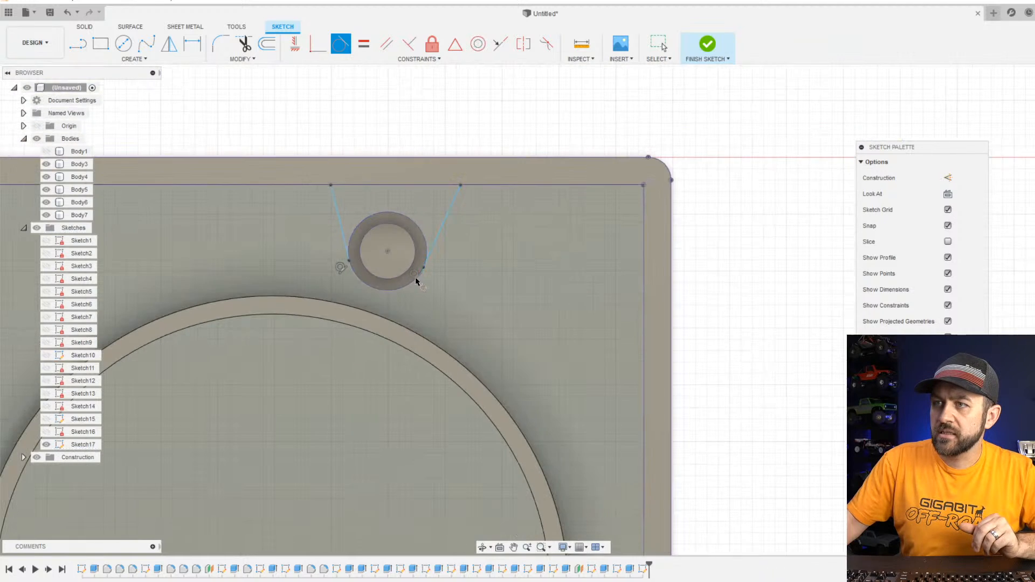
middle_click_drag(469, 404, 514, 282)
scroll(541, 353, "up", 5)
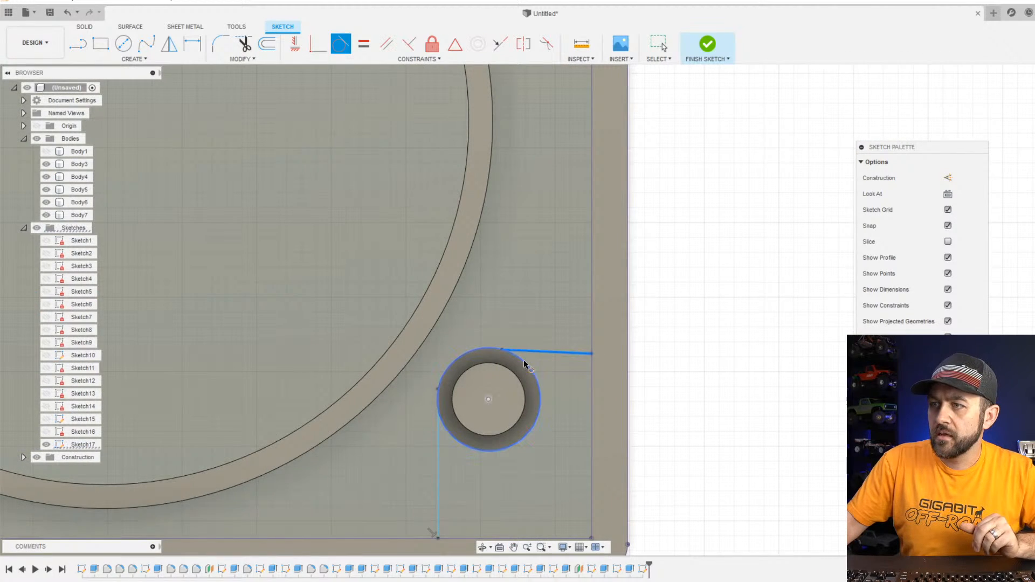
left_click(447, 433)
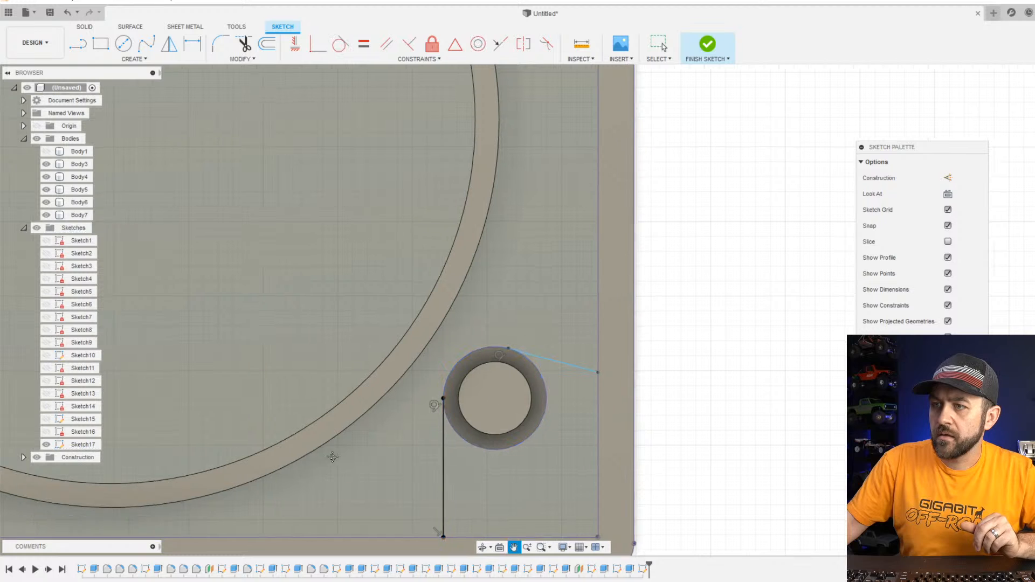
middle_click_drag(330, 455, 471, 388)
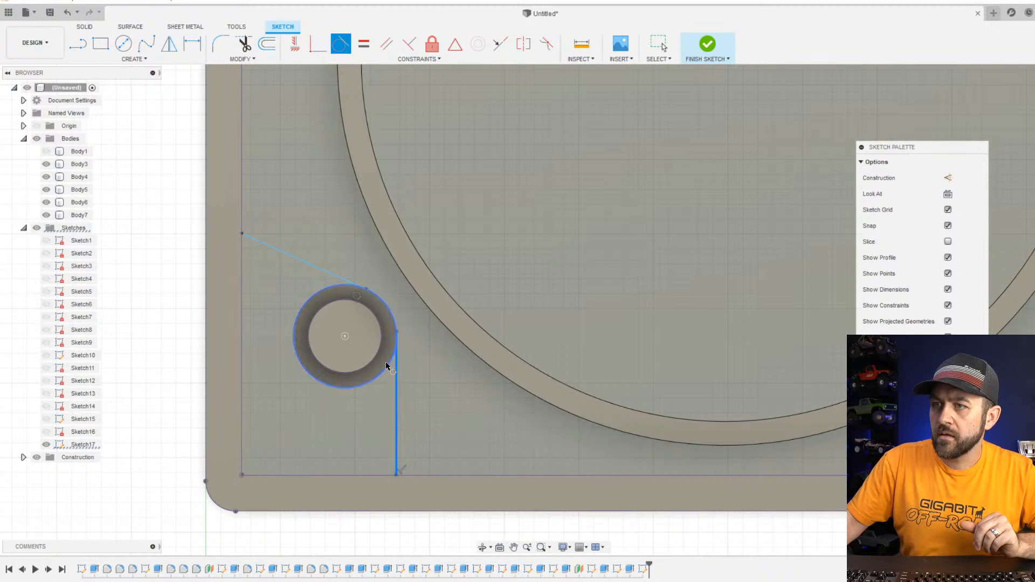
left_click(317, 294)
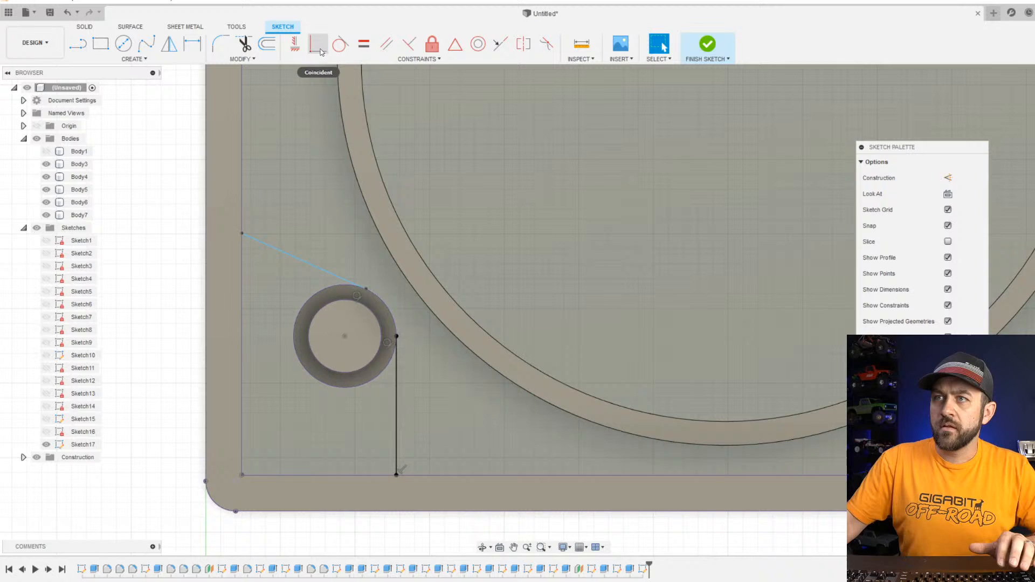
Constrain the slanted mount lines beside the two corner posts to horizontal with the Horizontal/Vertical constraint.
left_click(295, 43)
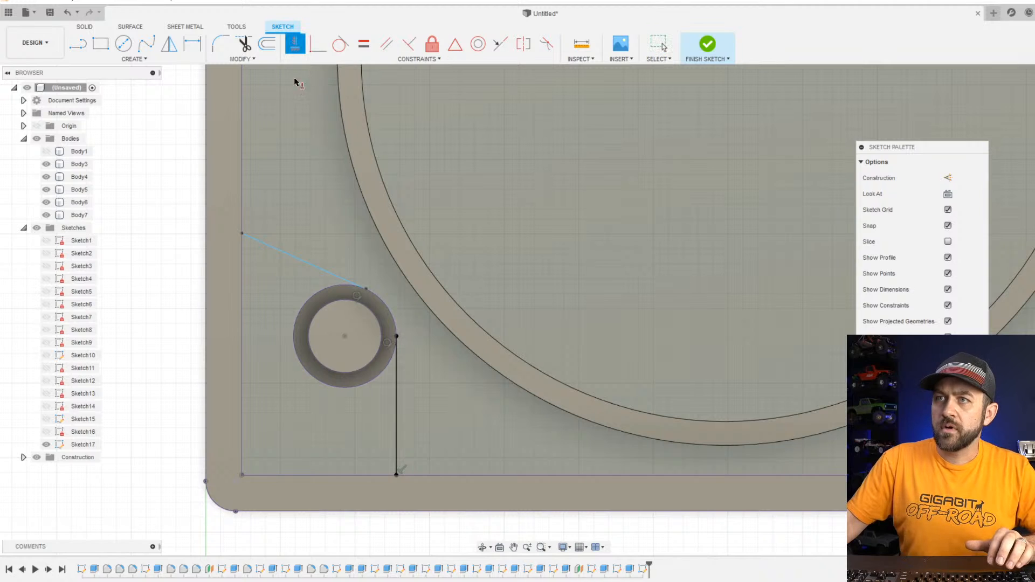
scroll(600, 325, "up", 1)
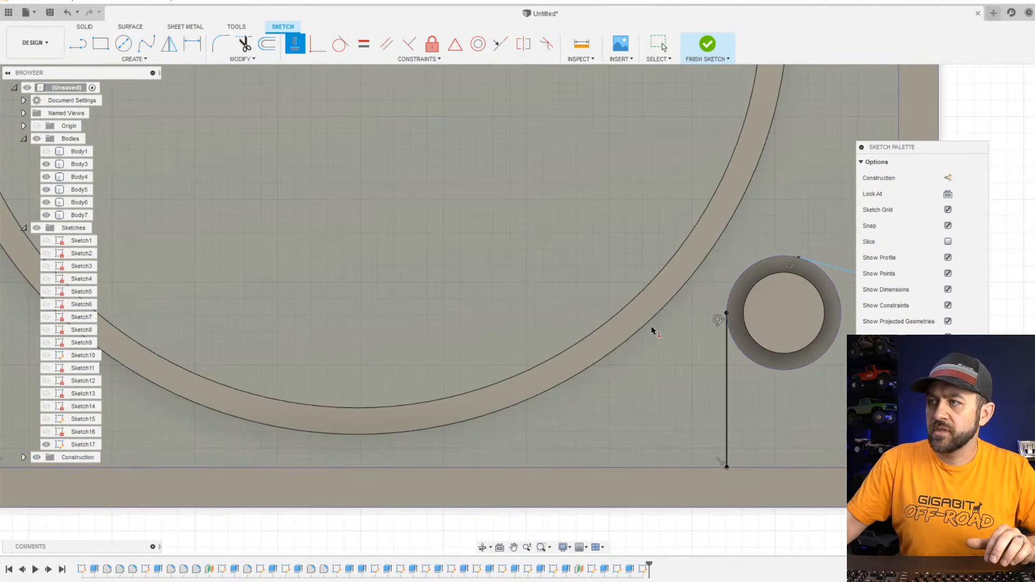
middle_click_drag(790, 274, 426, 302)
left_click(469, 295)
scroll(454, 327, "down", 4)
middle_click_drag(227, 314, 490, 365)
scroll(490, 365, "down", 3)
middle_click_drag(459, 213, 441, 386)
scroll(509, 228, "up", 5)
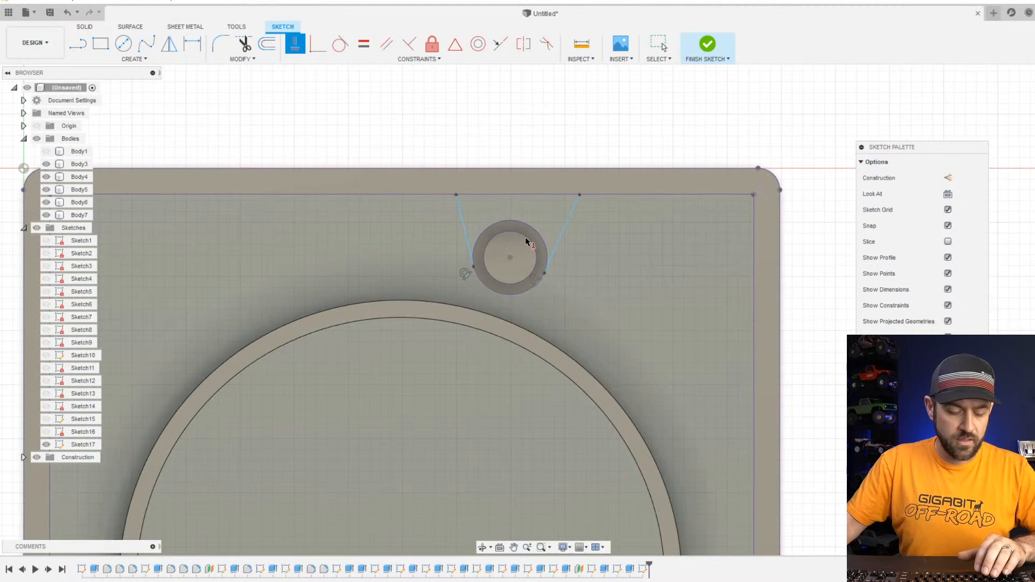
Dimension the angle between the inner wall line and the middle post's left mount line at 45 degrees.
scroll(520, 231, "up", 4)
key("Escape")
key("d")
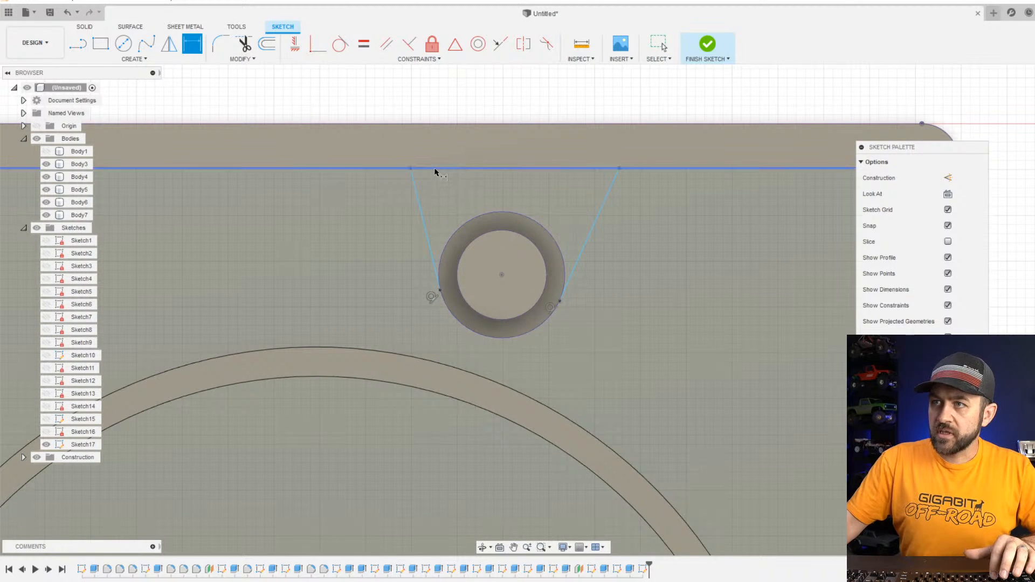
left_click(434, 170)
left_click(419, 202)
scroll(425, 206, "down", 2)
scroll(431, 210, "up", 3)
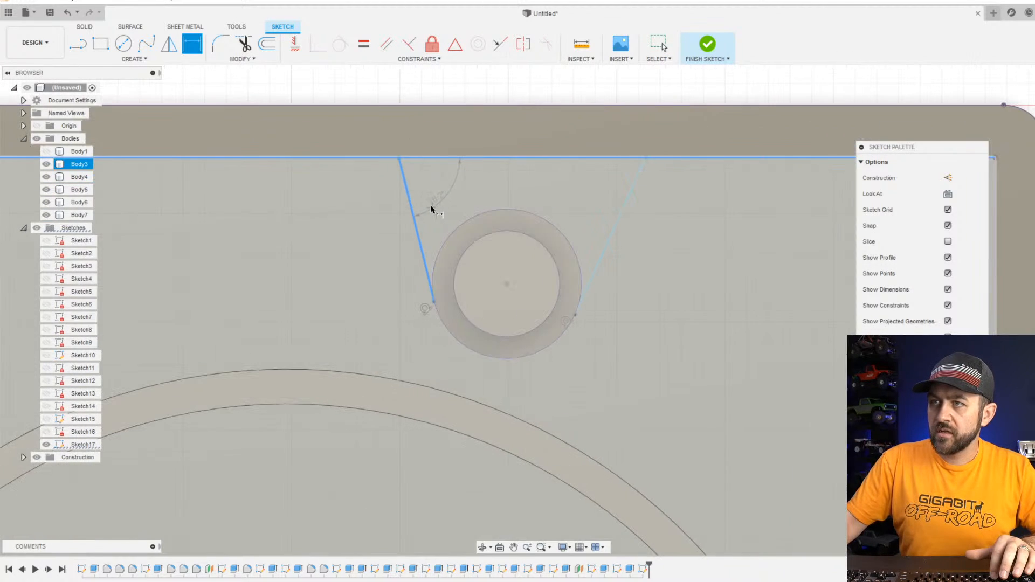
left_click(432, 205)
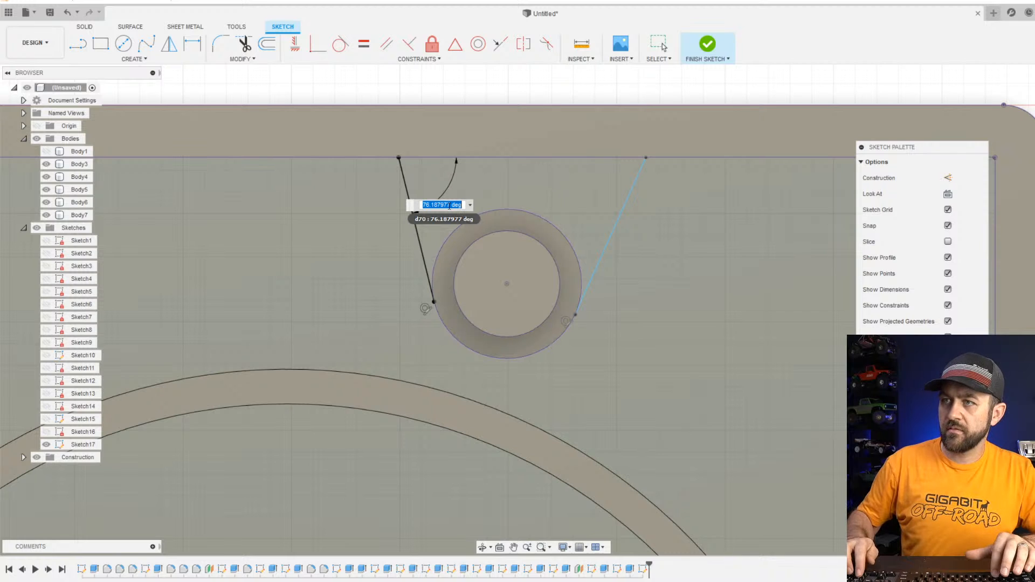
type("45")
key("Return")
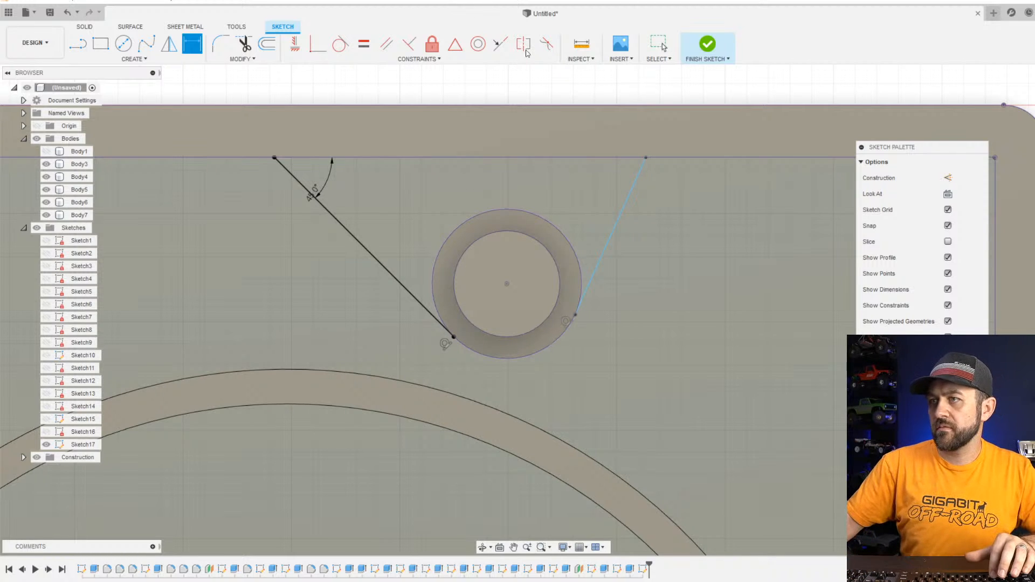
Dimension the middle post's right mount line at 45 degrees to the inner wall line and finish the sketch.
left_click(556, 227)
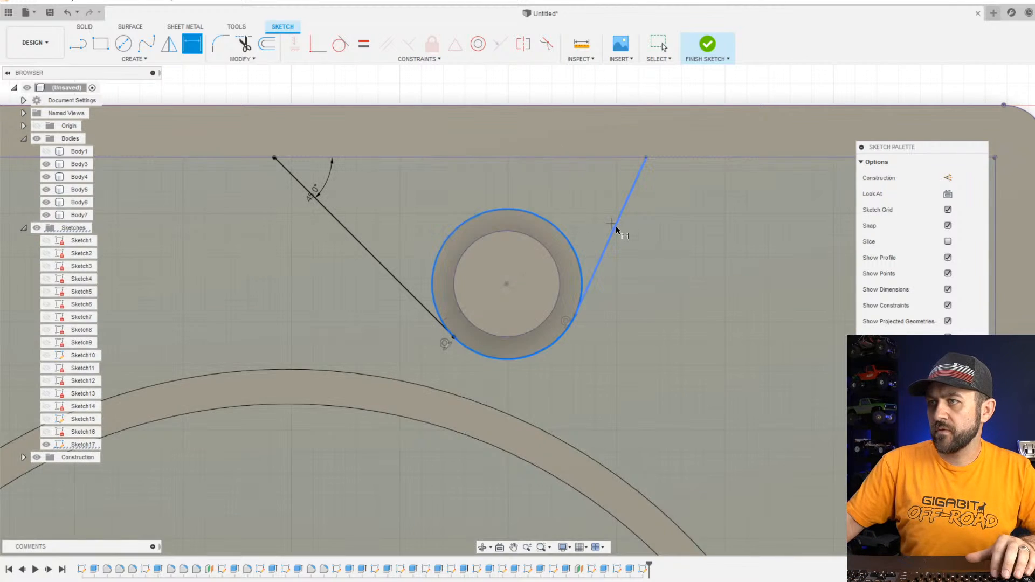
key("Escape")
key("d")
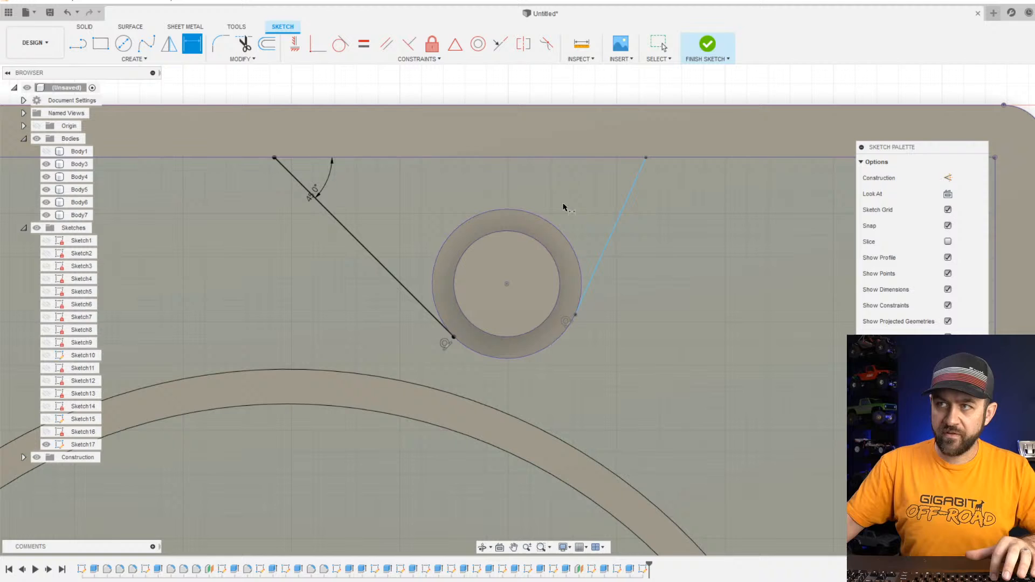
left_click(574, 160)
left_click(601, 190)
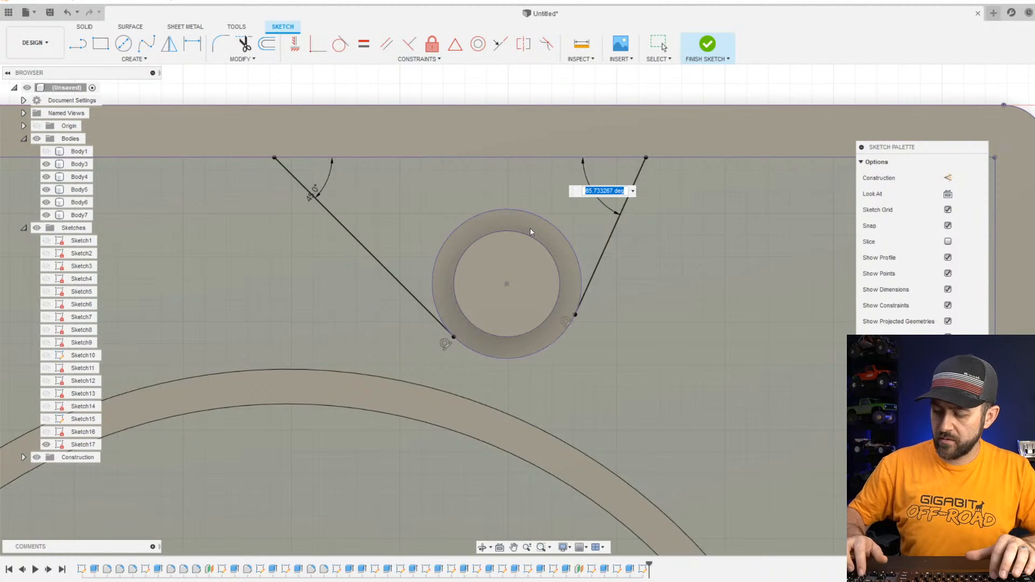
type("45")
key("Return")
scroll(527, 338, "down", 3)
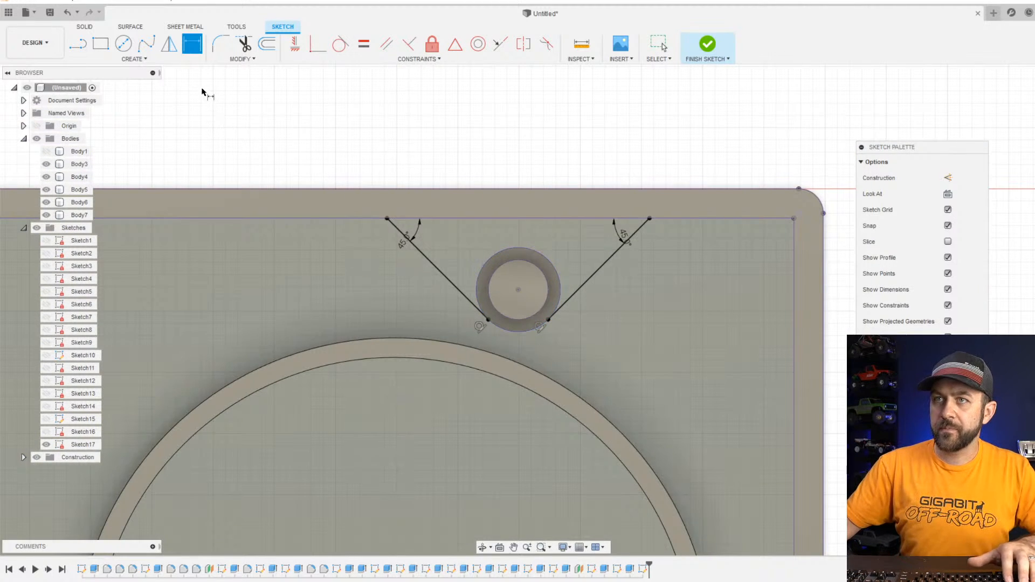
left_click(707, 45)
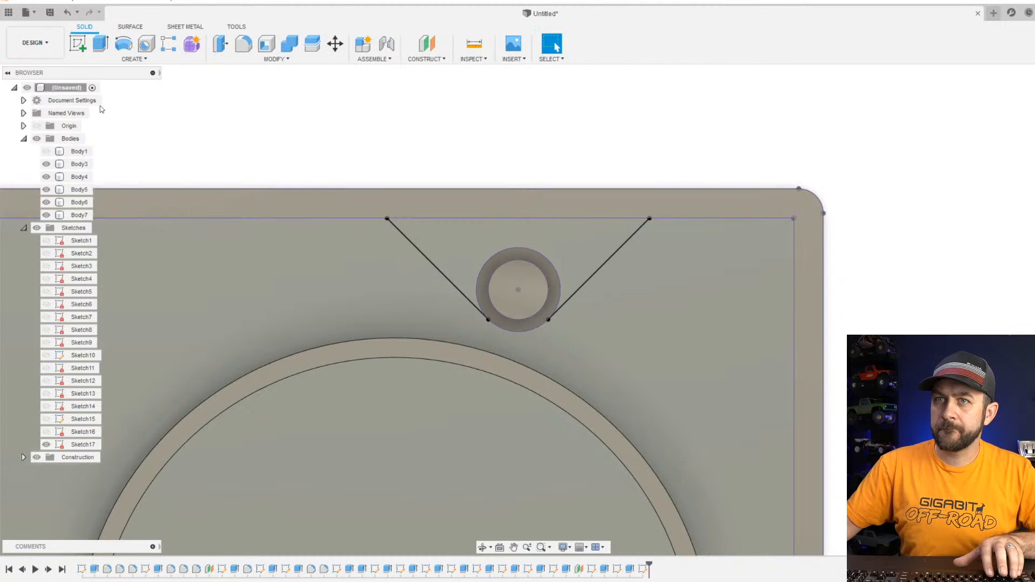
Begin an extrusion of the triangular mount profile including its post circles, hiding the outer box Body3 for access.
left_click(100, 45)
left_click(573, 248)
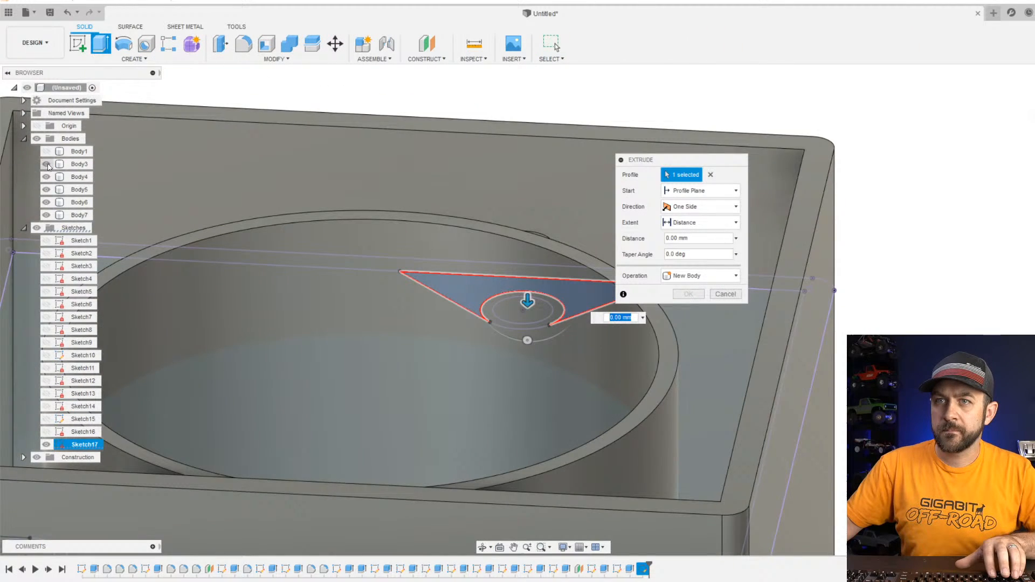
left_click(48, 166)
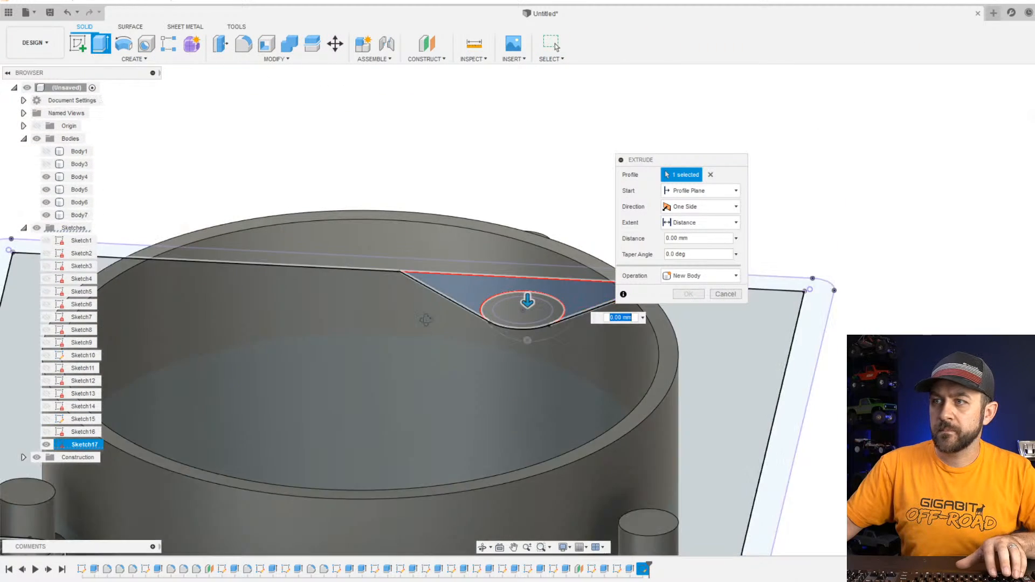
middle_click_drag(415, 313, 496, 24, "shift")
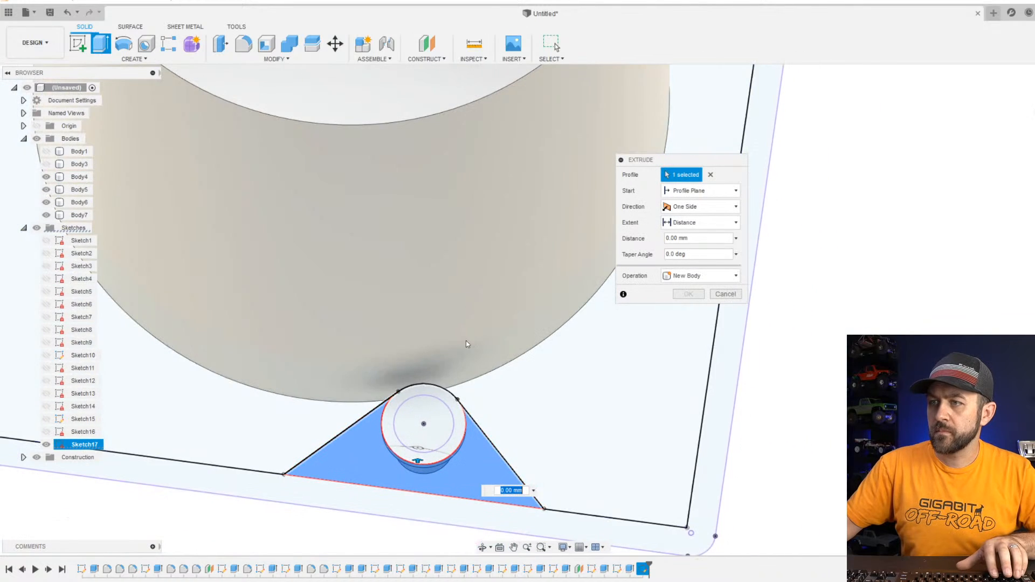
left_click(432, 417)
left_click(456, 416)
Add the two corner mount profiles, including their post circles, to the extrusion selection.
scroll(468, 448, "down", 3)
middle_click_drag(485, 224, 291, 441)
scroll(423, 318, "up", 3)
left_click(426, 315)
left_click(416, 371)
scroll(421, 373, "down", 3)
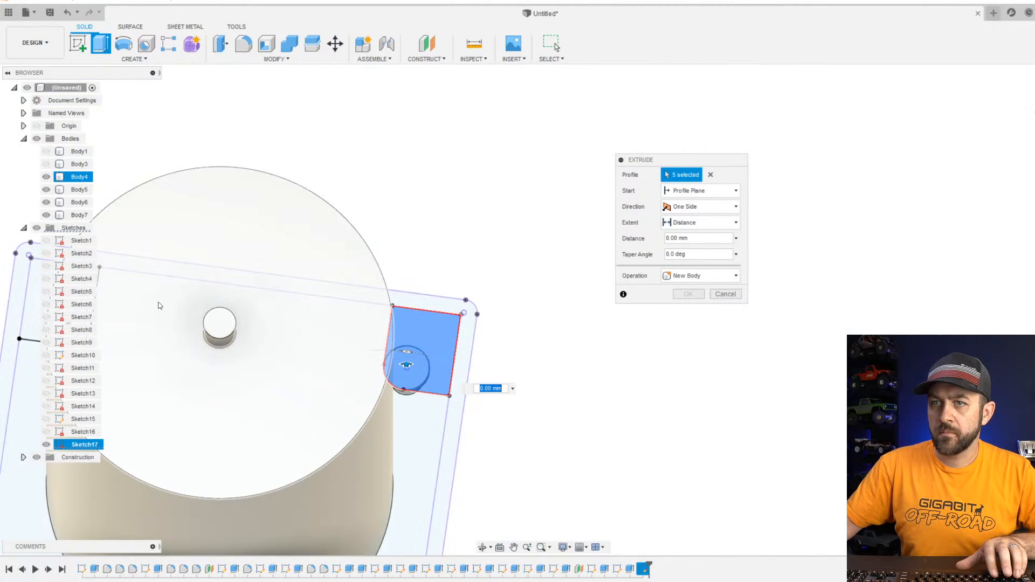
middle_click_drag(160, 314, 787, 348)
scroll(788, 350, "up", 3)
left_click(569, 292)
middle_click_drag(569, 293, 380, 335, "shift")
scroll(575, 307, "up", 3)
left_click(408, 318)
left_click(449, 302)
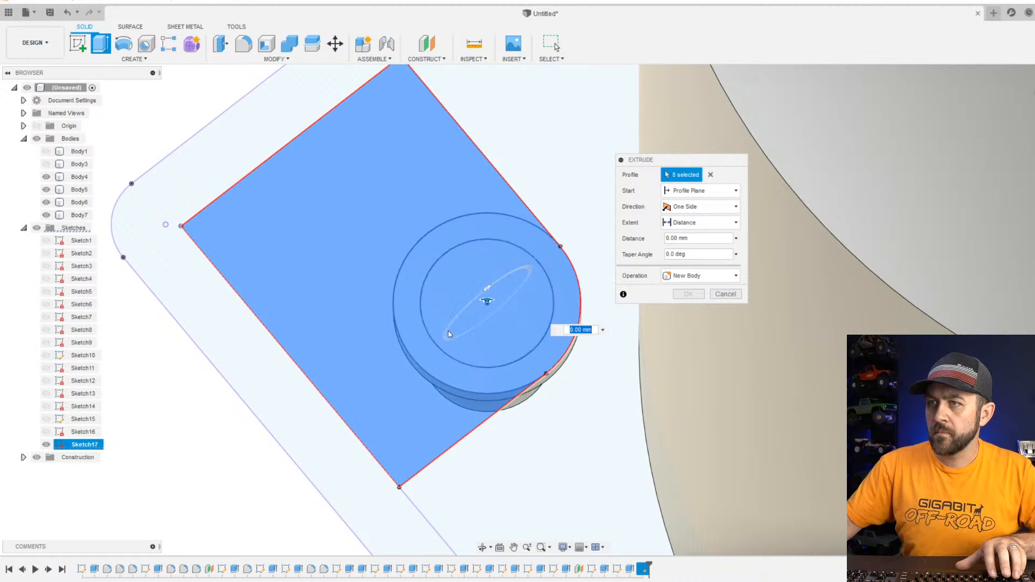
Extrude the selected mount profiles 4 mm downward beneath the three posts.
scroll(449, 330, "down", 4)
middle_click_drag(508, 248, 445, 559, "shift")
scroll(472, 439, "down", 4)
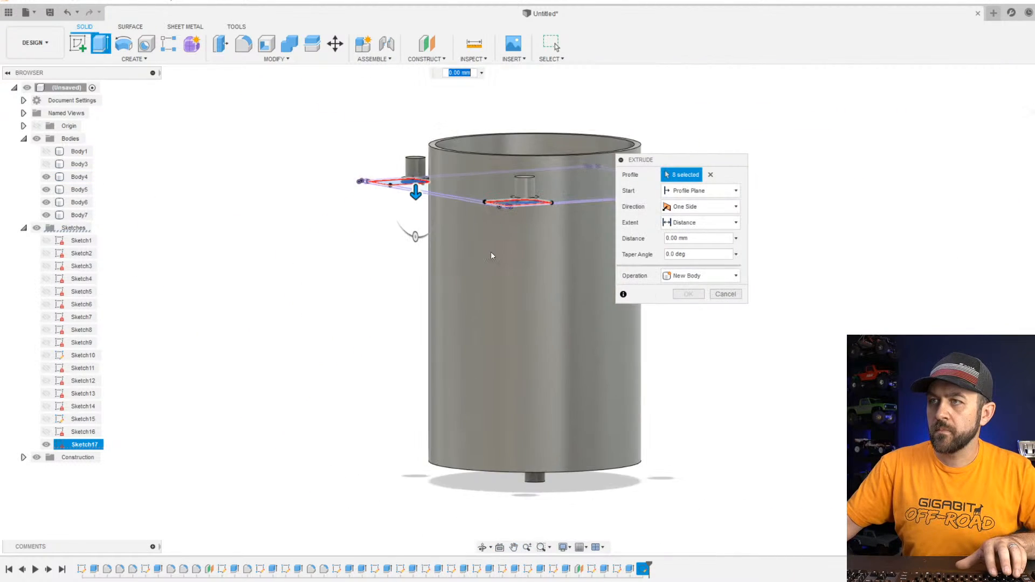
middle_click_drag(490, 251, 447, 318)
scroll(386, 279, "up", 4)
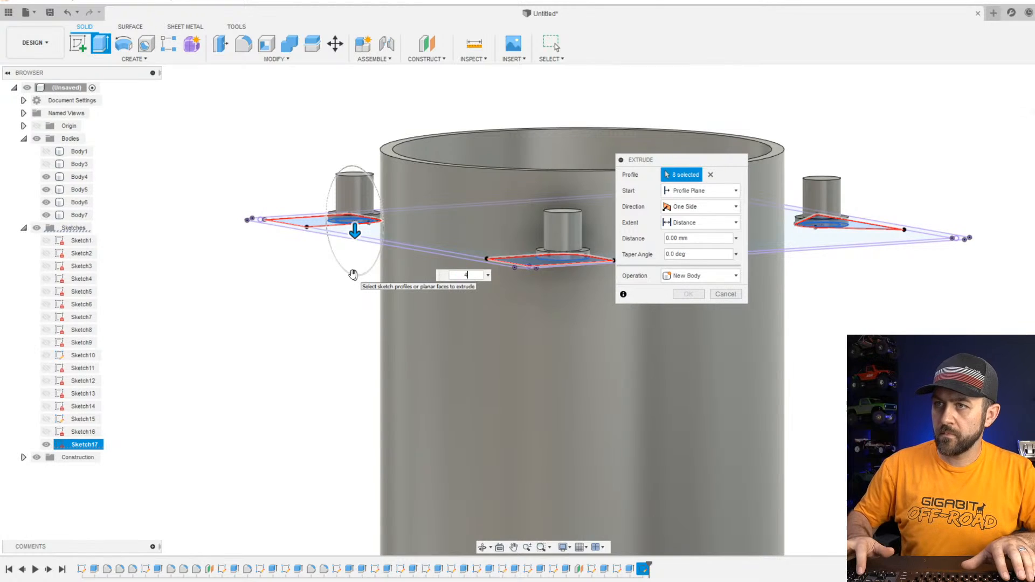
key("Return")
key("Return")
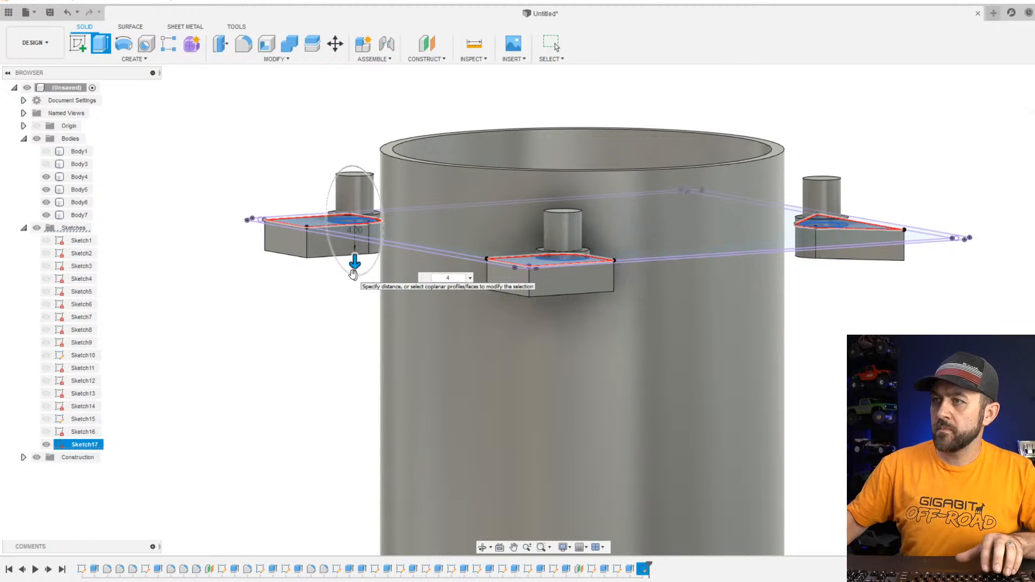
Show the outer box Body3 again around the extruded post mounts.
scroll(434, 191, "down", 3)
left_click(47, 164)
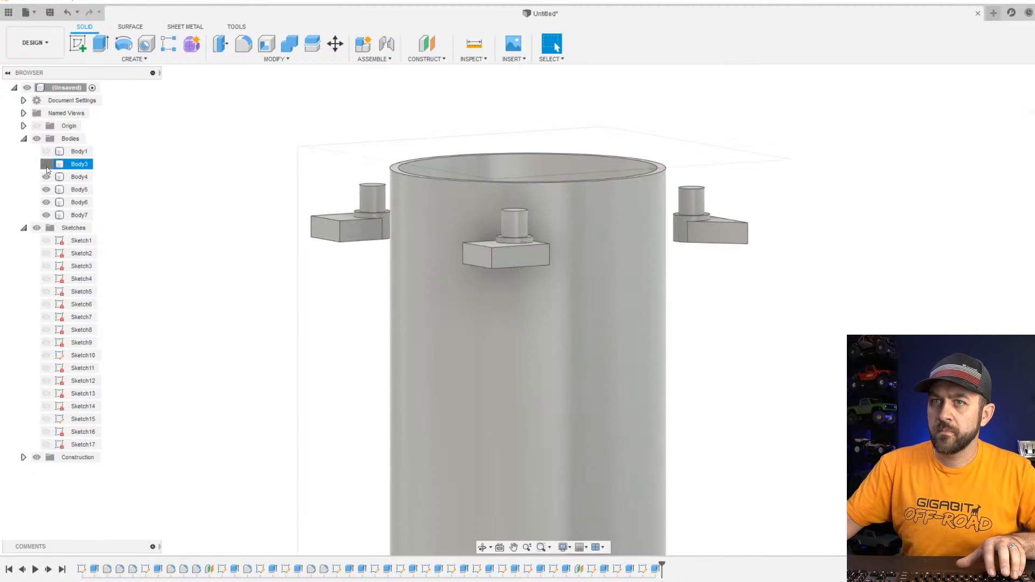
left_click(79, 164)
middle_click_drag(362, 286, 388, 312, "shift")
left_click(625, 231)
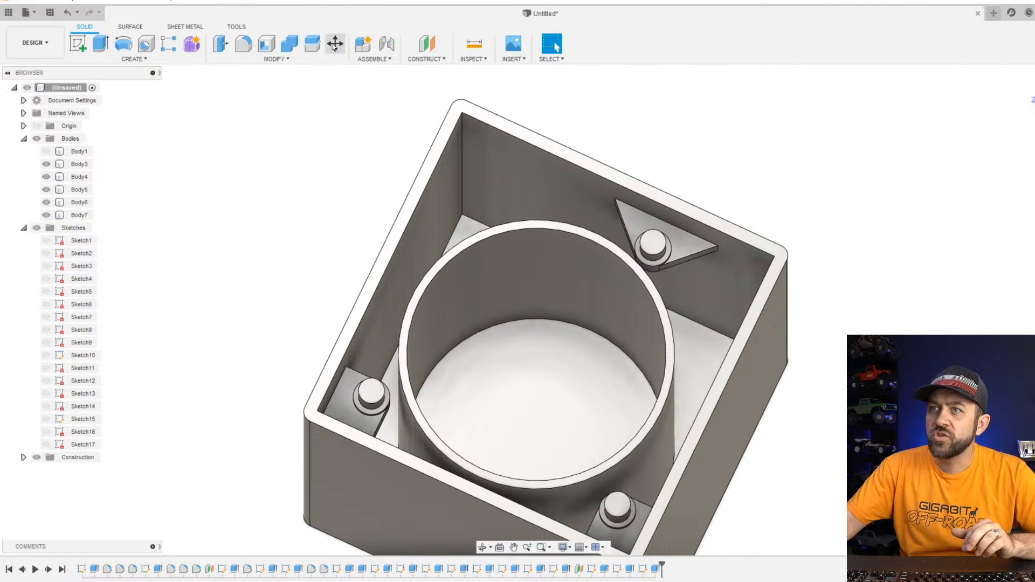
Combine the outer box with the three post mounts, Body5, Body6 and Body7, using the Join operation.
left_click(289, 43)
middle_click_drag(614, 243, 391, 215)
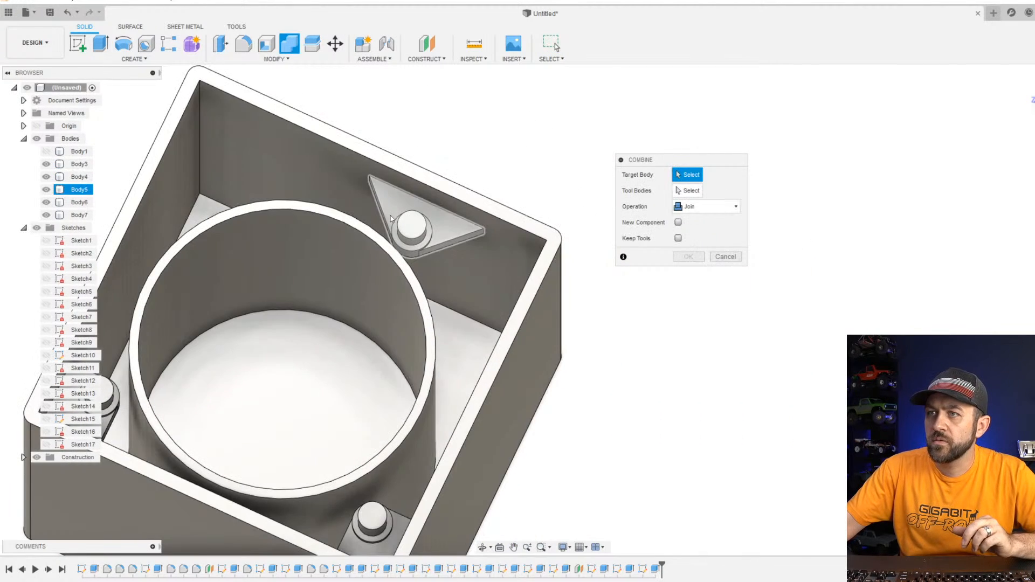
left_click(457, 214)
middle_click_drag(360, 475, 536, 334)
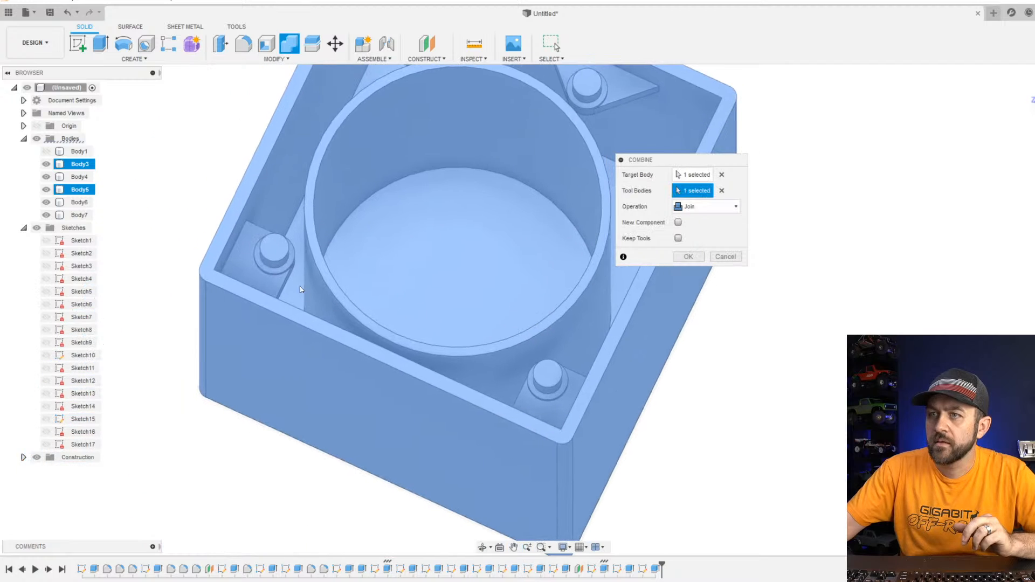
middle_click_drag(386, 285, 251, 291, "shift")
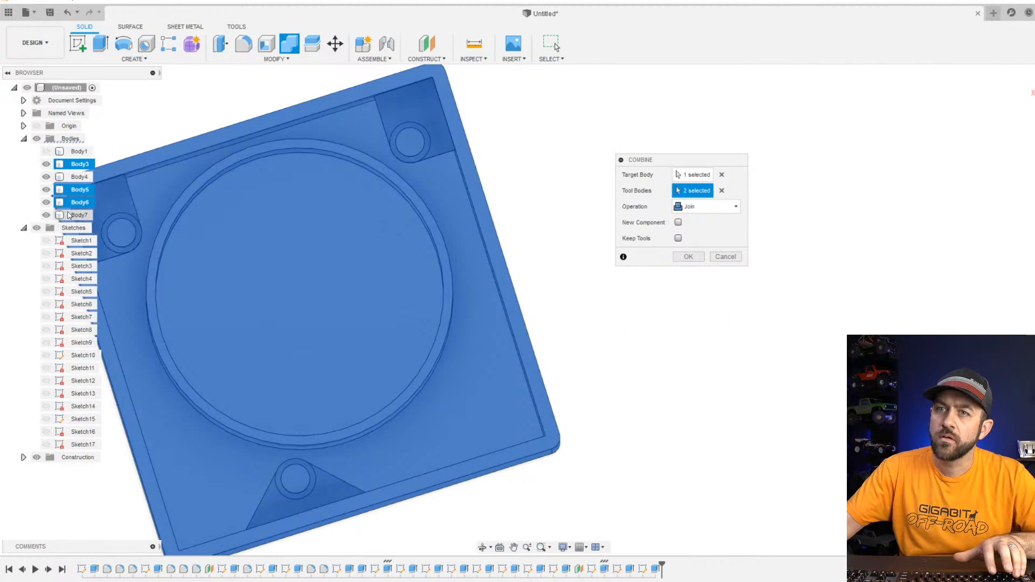
left_click(70, 216)
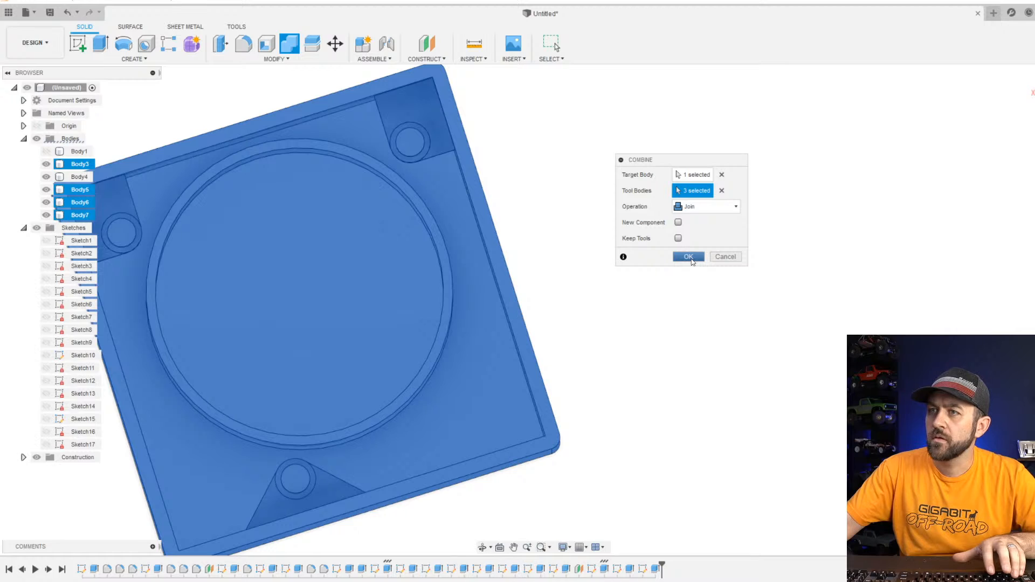
left_click(688, 257)
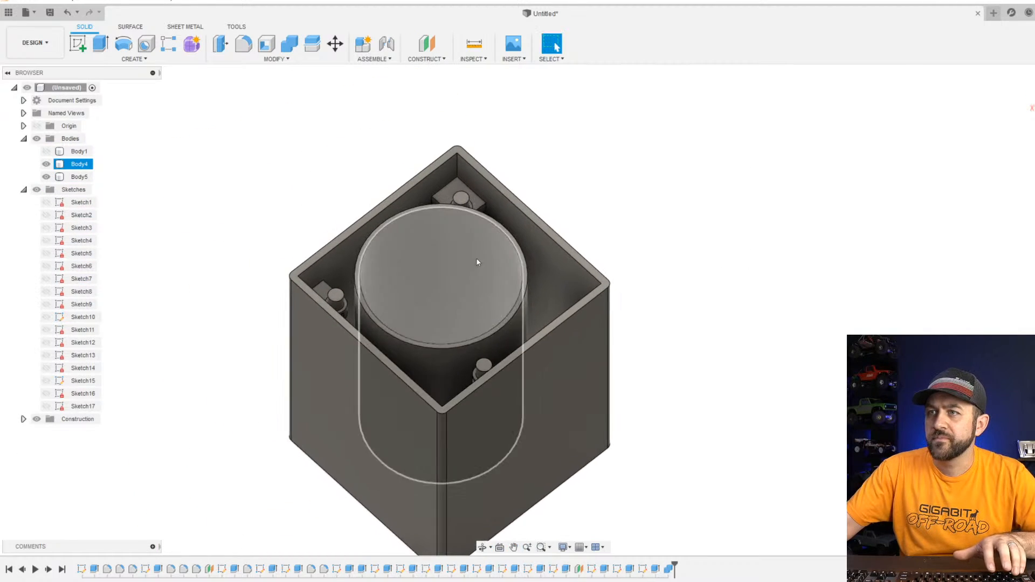
middle_click_drag(477, 263, 683, 274, "shift")
scroll(606, 304, "up", 4)
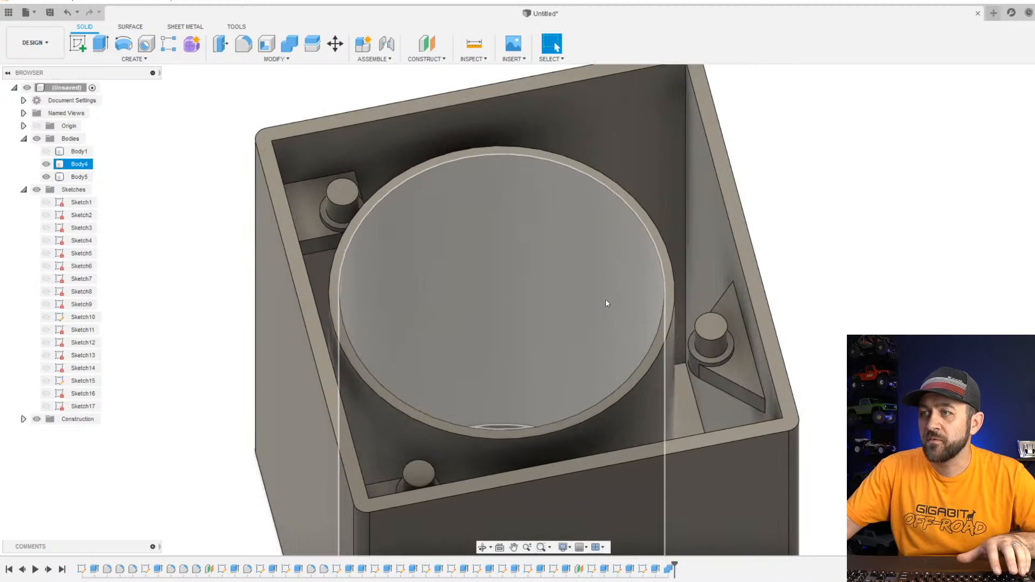
middle_click_drag(378, 283, 415, 254)
middle_click_drag(415, 254, 539, 264, "shift")
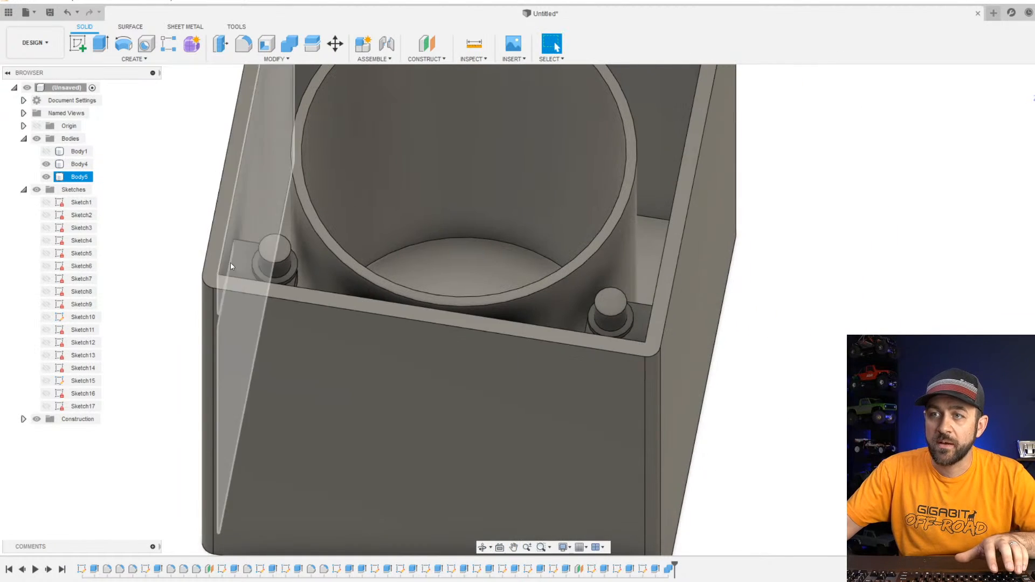
middle_click_drag(231, 263, 573, 185, "shift")
scroll(573, 186, "up", 3)
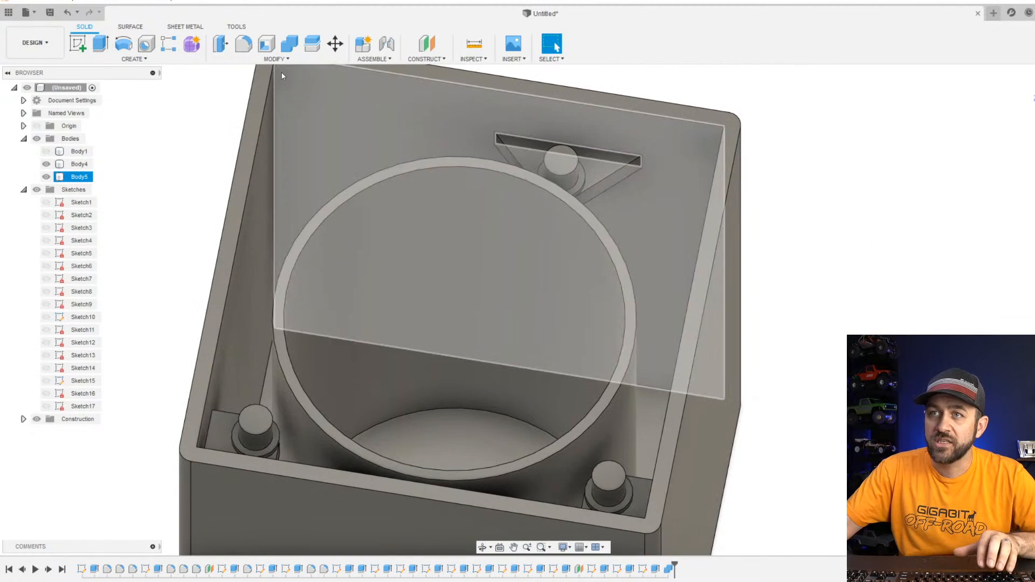
Examine the joined post mounts and the inner cylinder inside the open box.
key("Escape")
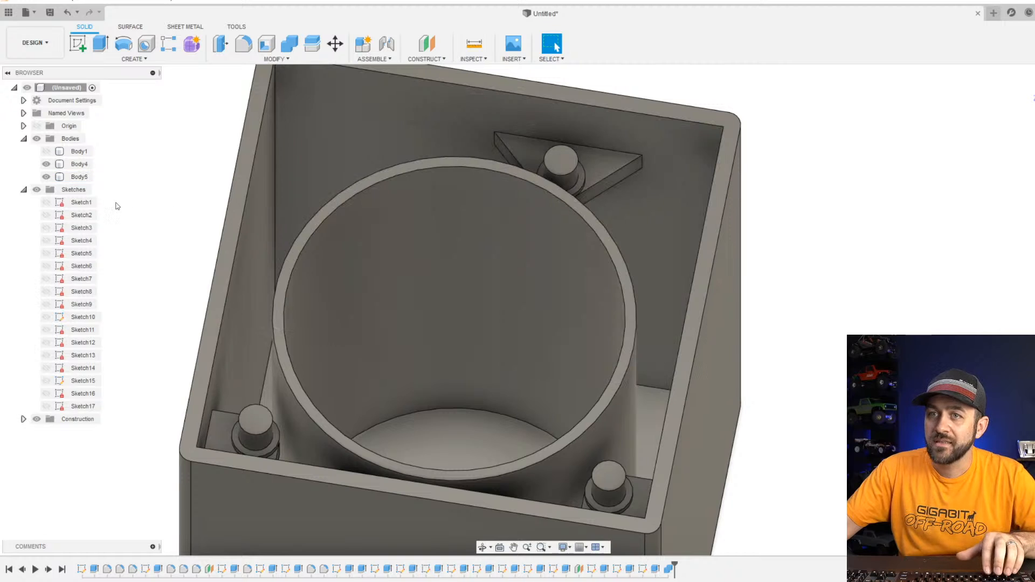
left_click(79, 164)
mouse_move(490, 215)
middle_mouse_down("shift")
mouse_move(462, 241)
mouse_move(490, 219)
mouse_move(447, 207)
mouse_move(510, 214)
middle_mouse_up("shift")
middle_click_drag(510, 215, 536, 281)
scroll(536, 280, "down", 2)
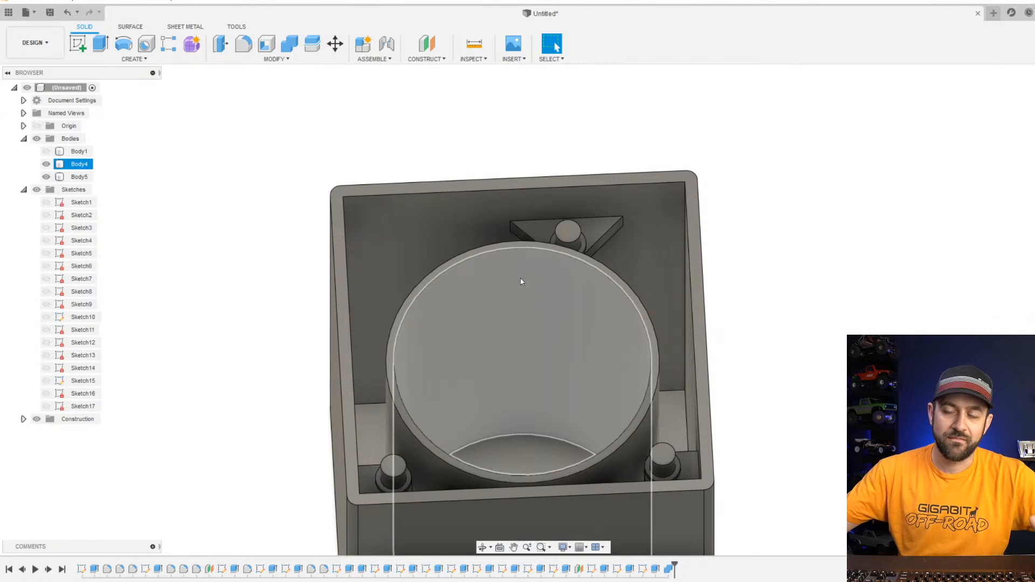
left_click(628, 204)
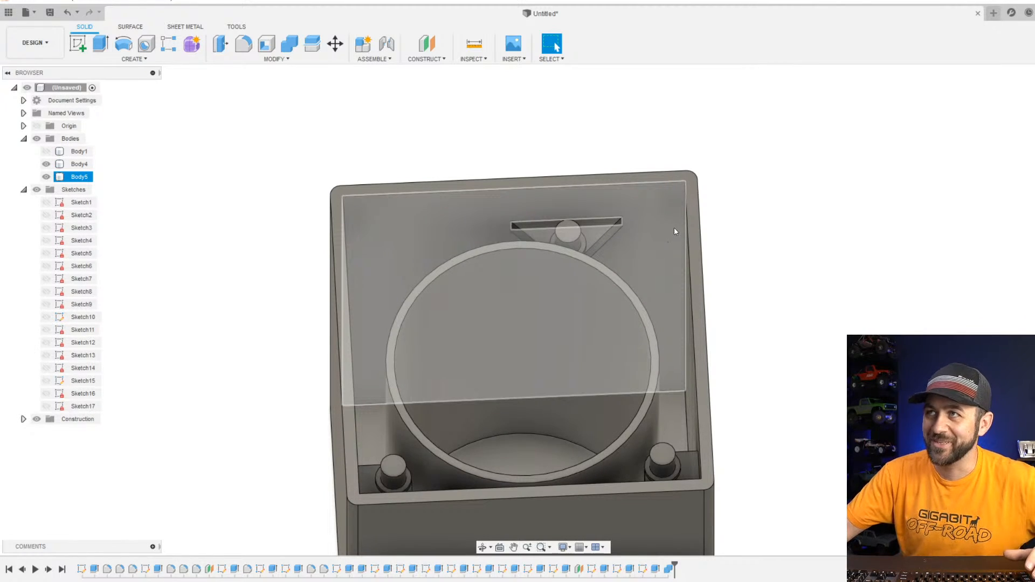
left_click(558, 280)
scroll(558, 281, "down", 2)
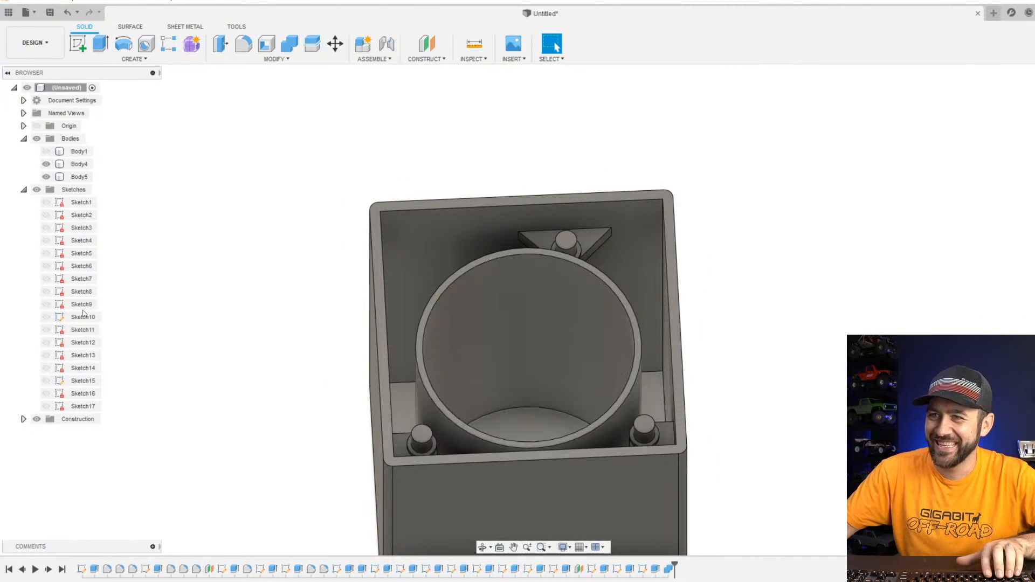
Show Body1 again and examine how its rectangular opening lines up with the inner cylinder and posts.
left_click(47, 151)
scroll(618, 394, "down", 3)
middle_click_drag(618, 394, 628, 367, "shift")
scroll(534, 309, "up", 4)
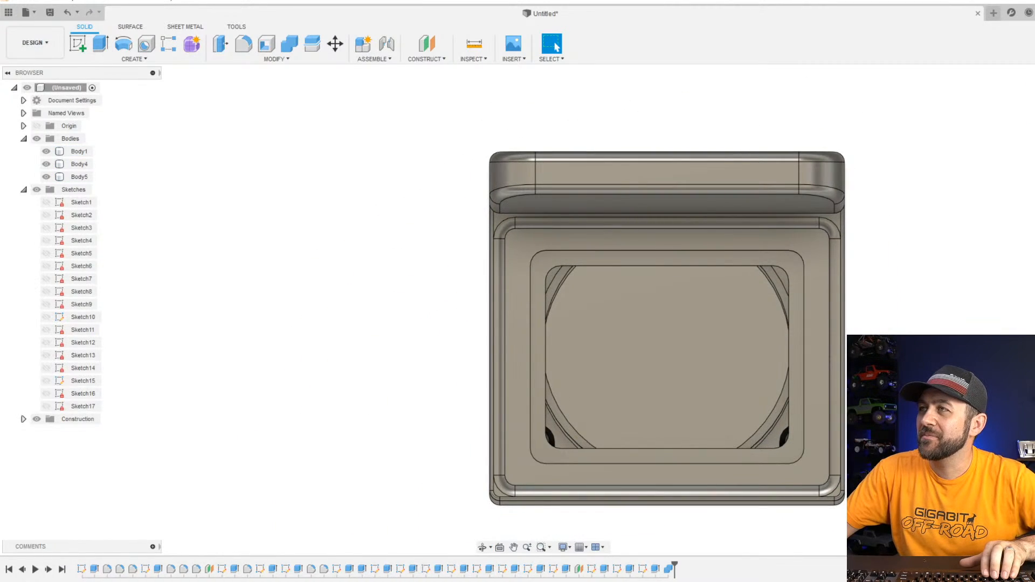
scroll(690, 387, "up", 3)
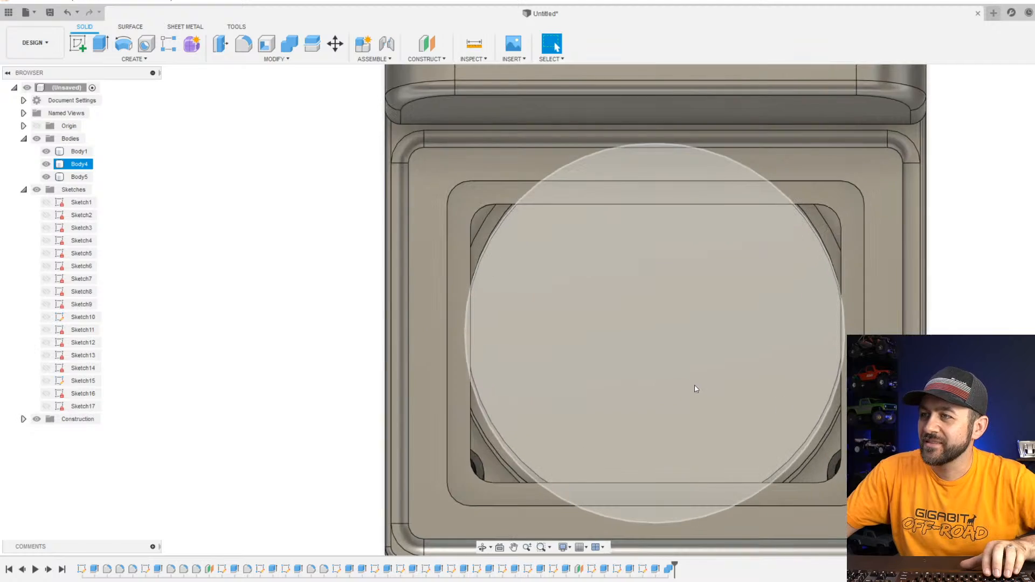
scroll(712, 370, "down", 4)
middle_click_drag(712, 370, 701, 332, "shift")
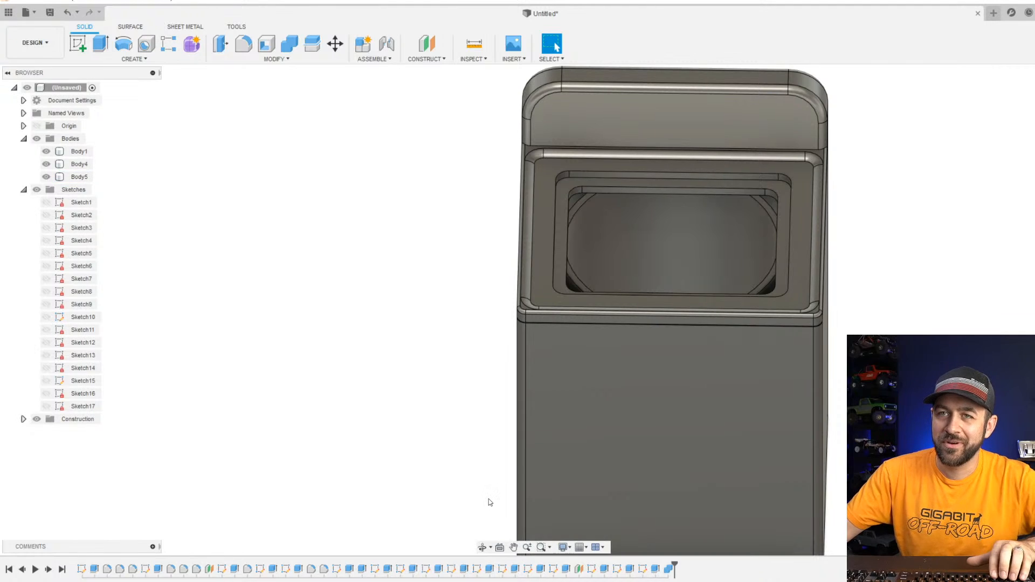
Open Sketch4 of the outer rectangular recess to review its layout, and close it without edits.
scroll(597, 185, "up", 3)
left_click(598, 186)
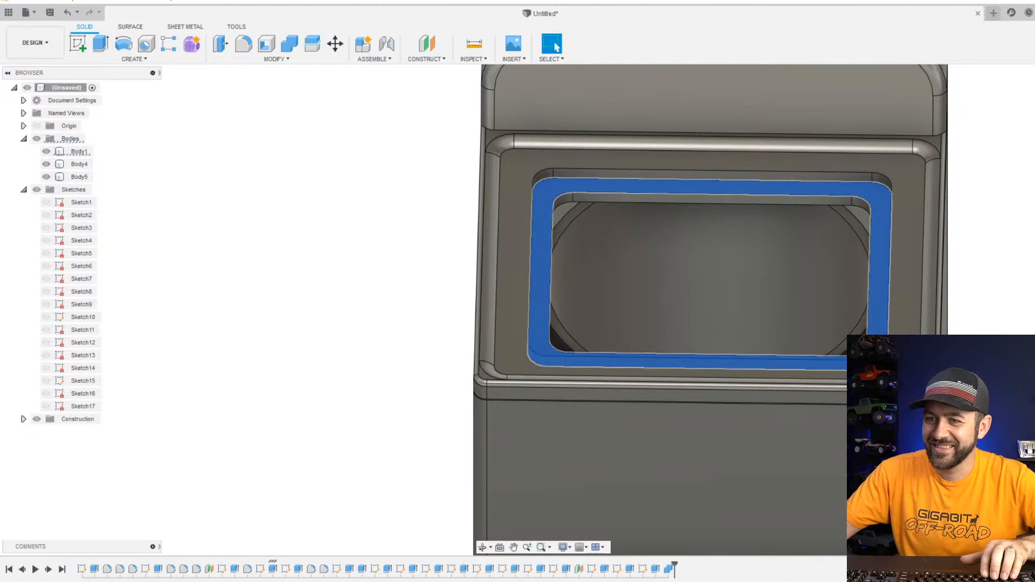
right_click(261, 569)
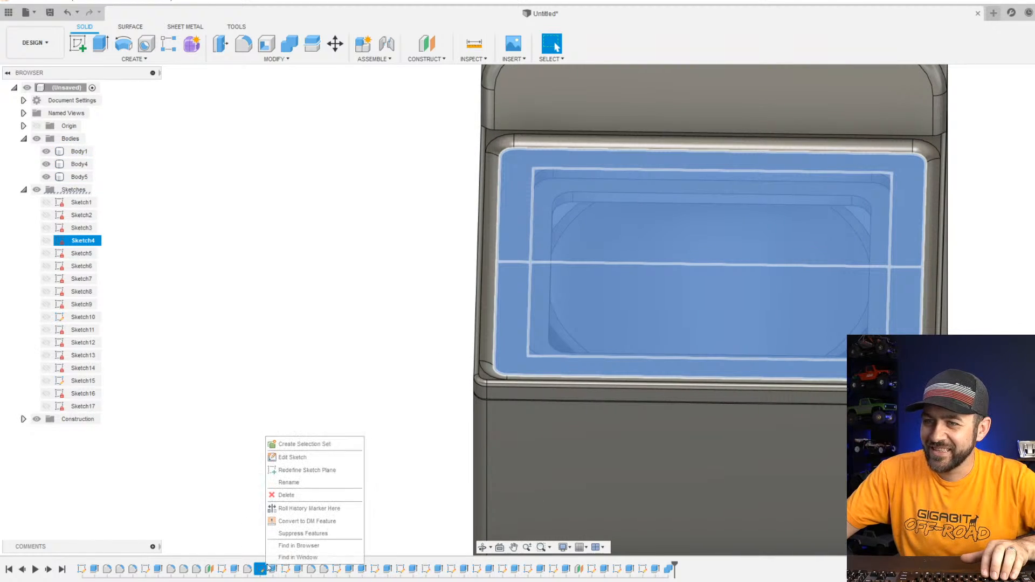
left_click(291, 458)
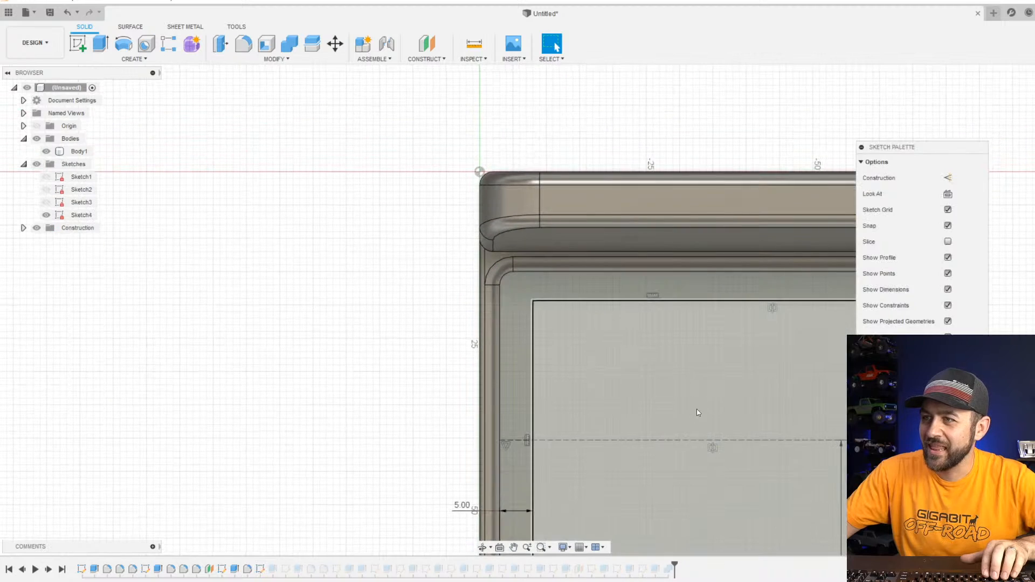
scroll(517, 261, "down", 3)
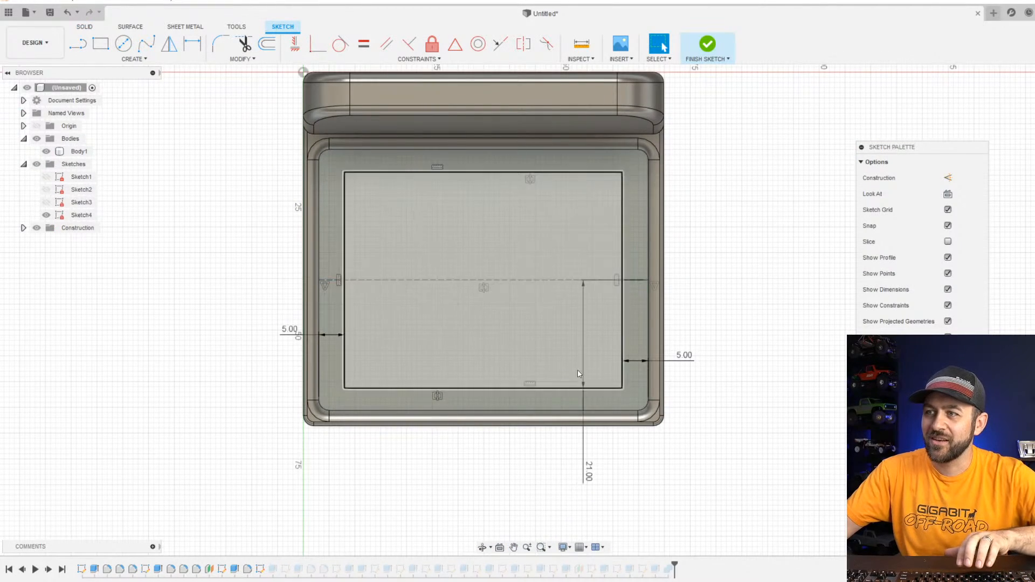
left_click(709, 52)
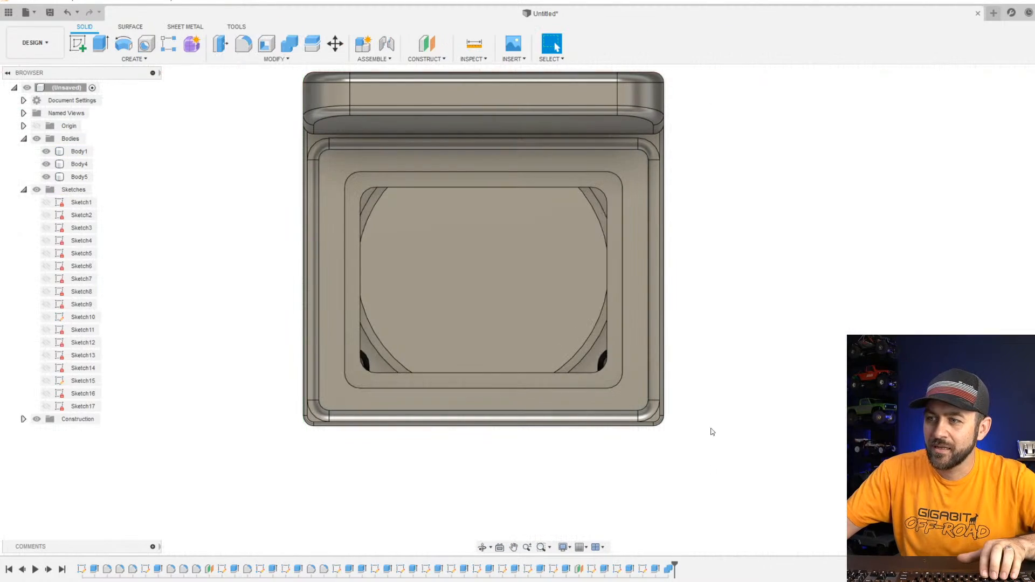
Roll the timeline back to just after the inner opening's cut and delete the inner rectangle from Sketch5.
mouse_move(671, 566)
left_mouse_down()
mouse_move(226, 562)
mouse_move(241, 564)
left_mouse_up()
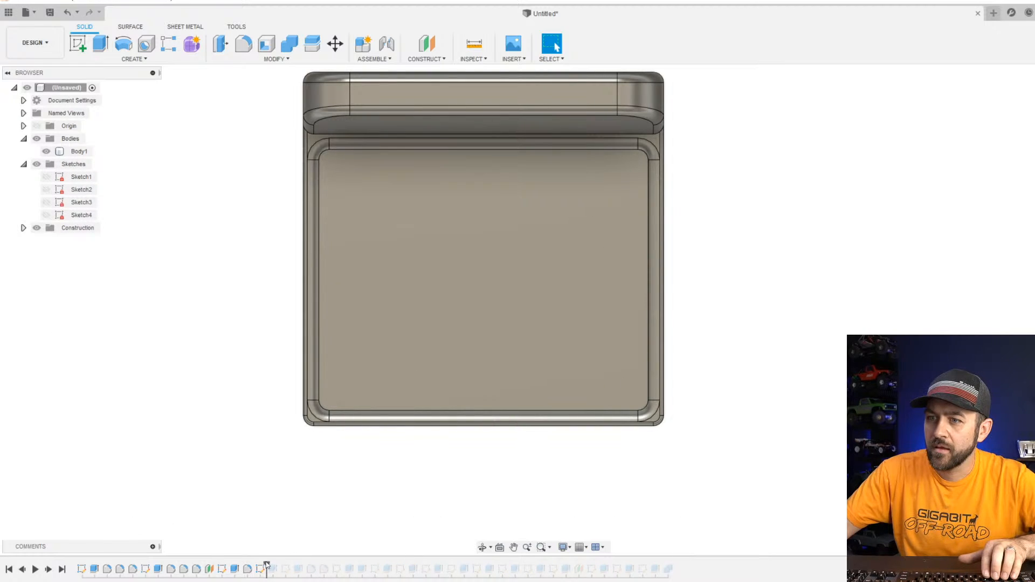
left_click_drag(287, 563, 302, 564)
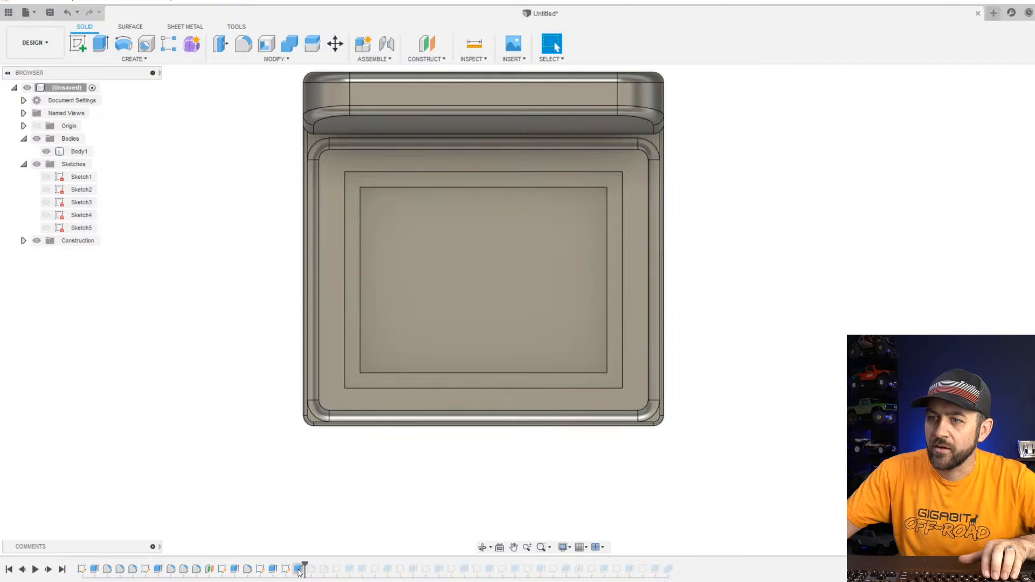
right_click(285, 570)
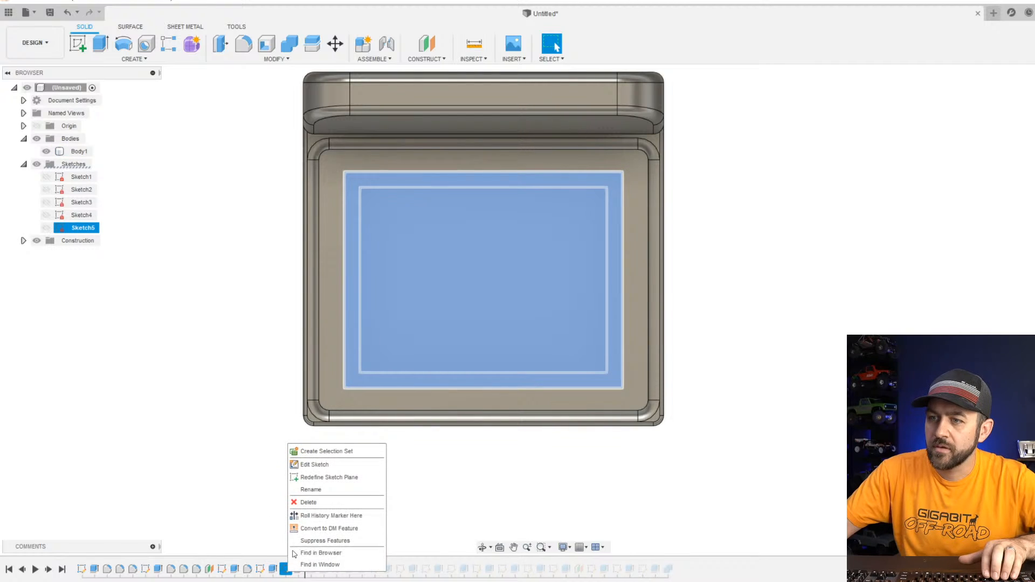
left_click(311, 464)
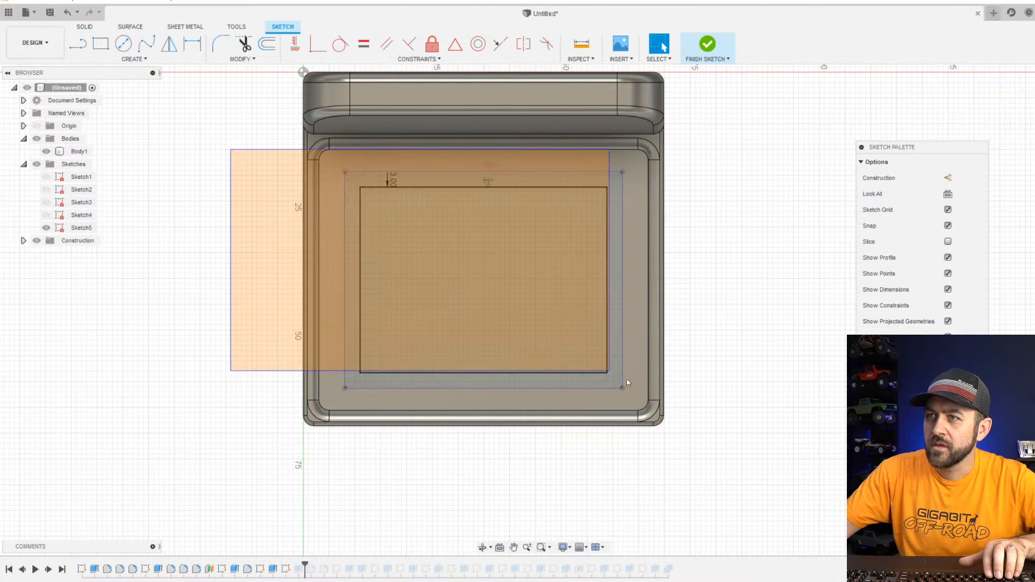
left_click_drag(627, 383, 683, 424)
key("Delete")
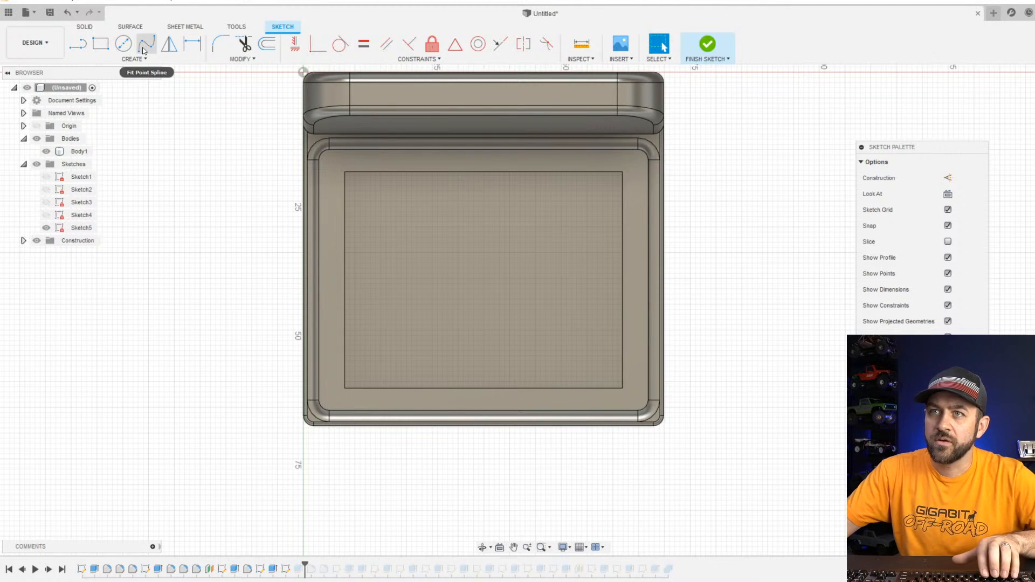
Draw a circle near the middle of the rectangular recess and set its diameter to 40 mm.
left_click(128, 47)
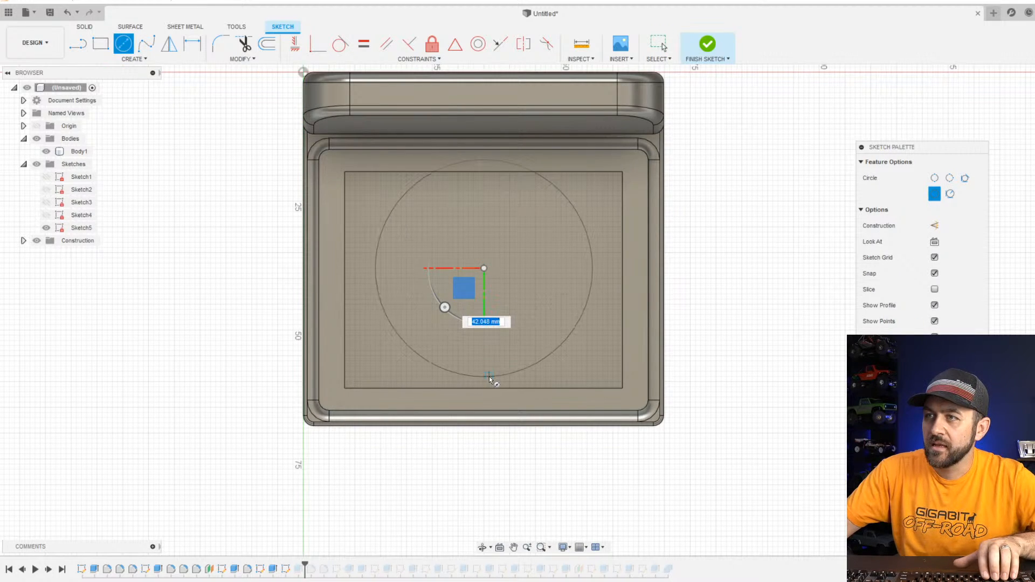
left_click(489, 376)
key("Escape")
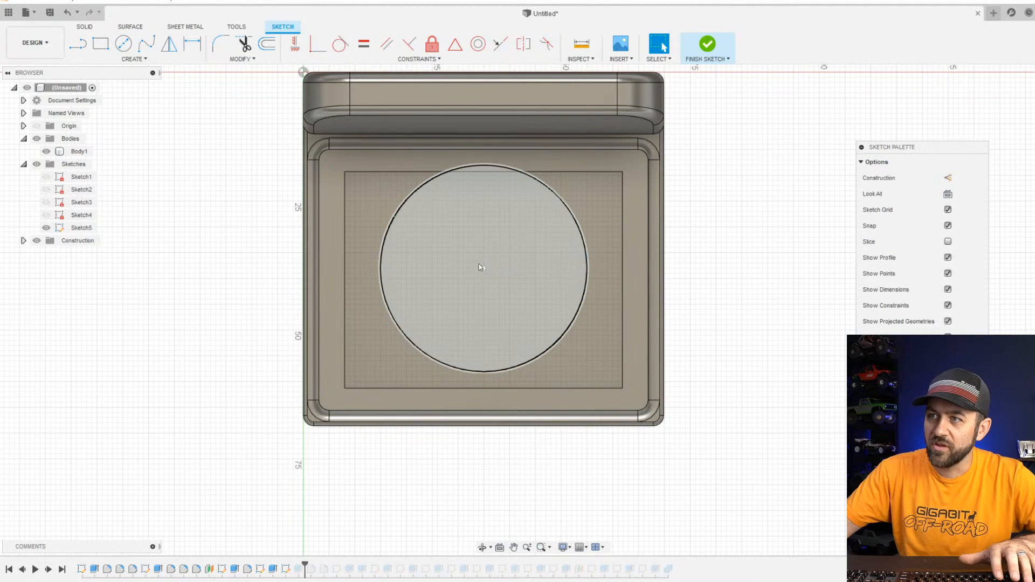
left_click_drag(483, 268, 488, 286)
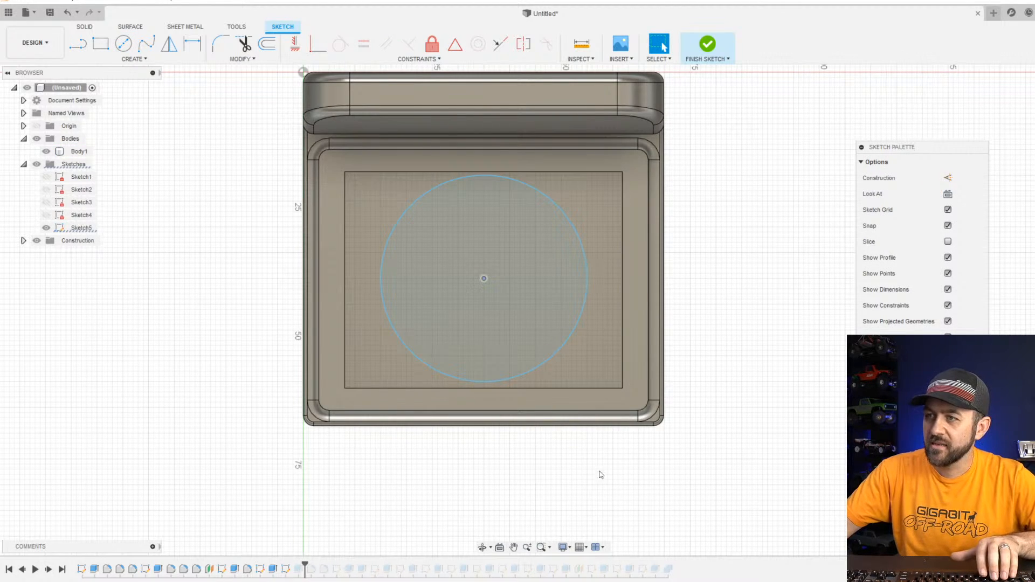
left_click(586, 299)
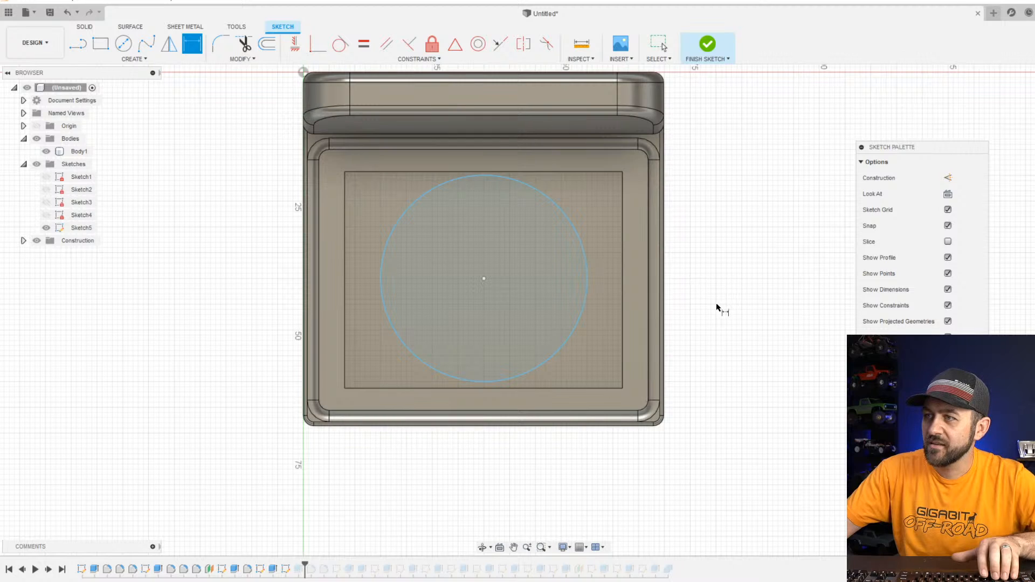
left_click(576, 329)
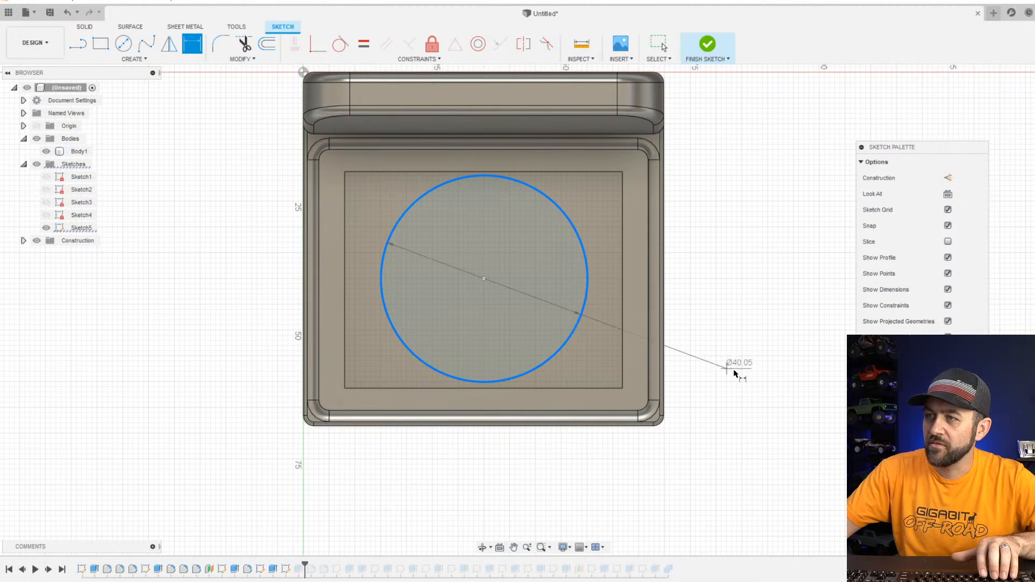
left_click(746, 370)
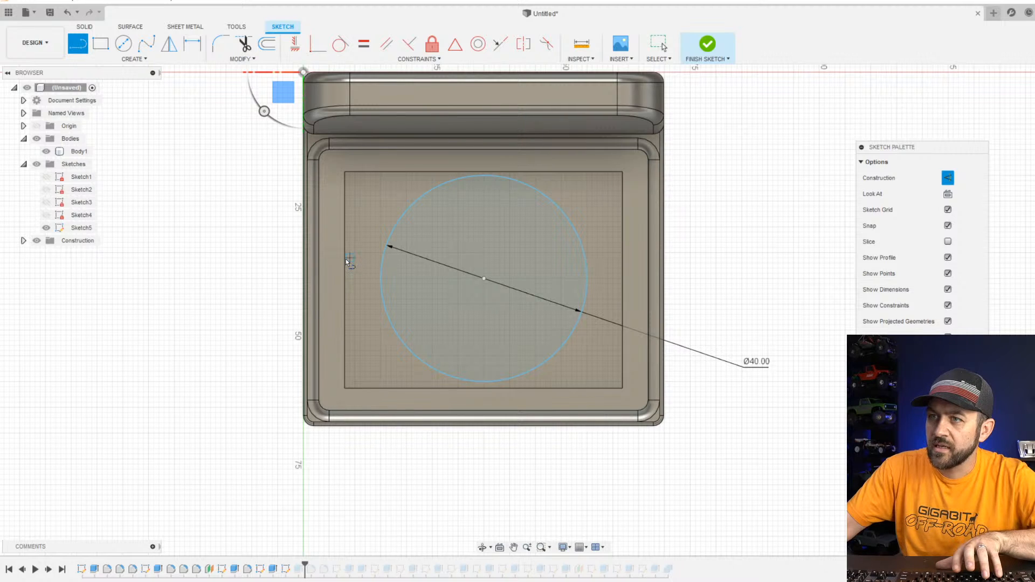
Project the rectangular recess face into the sketch as construction geometry.
key("Escape")
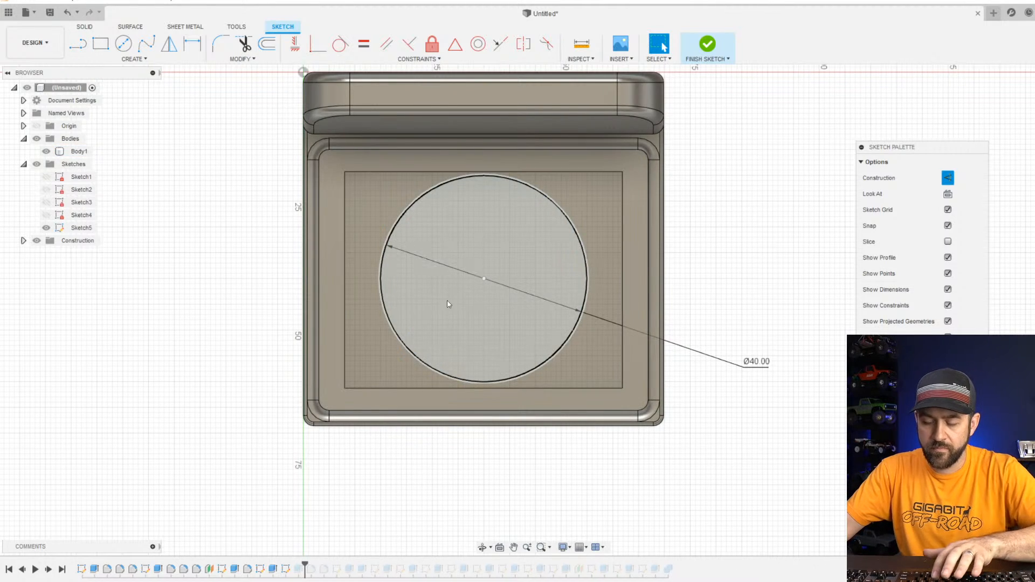
key("p")
left_click(353, 270)
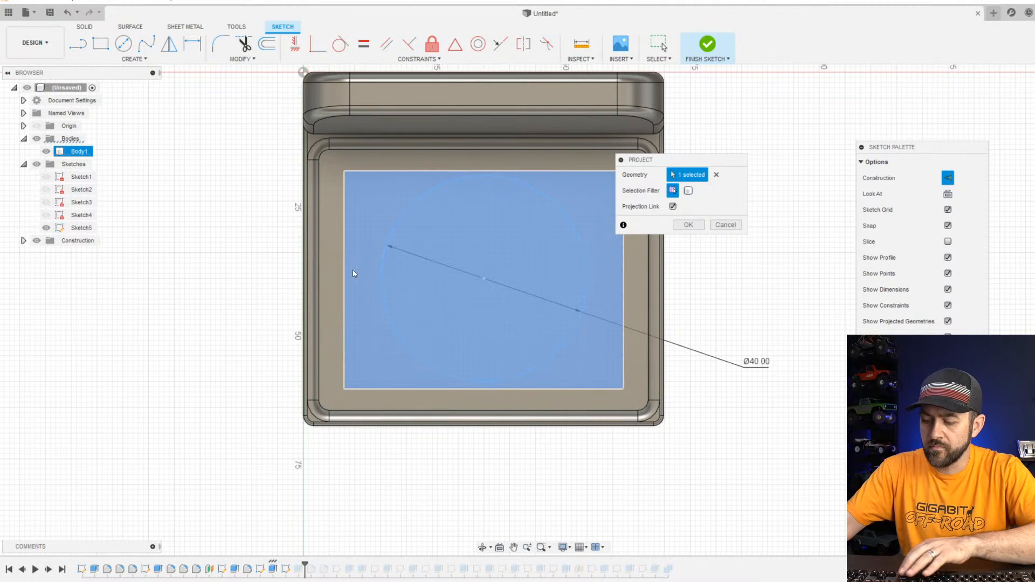
key("Return")
Add a horizontal construction line between the recess's side midpoints, centre the circle on its midpoint, and finish the sketch.
key("l")
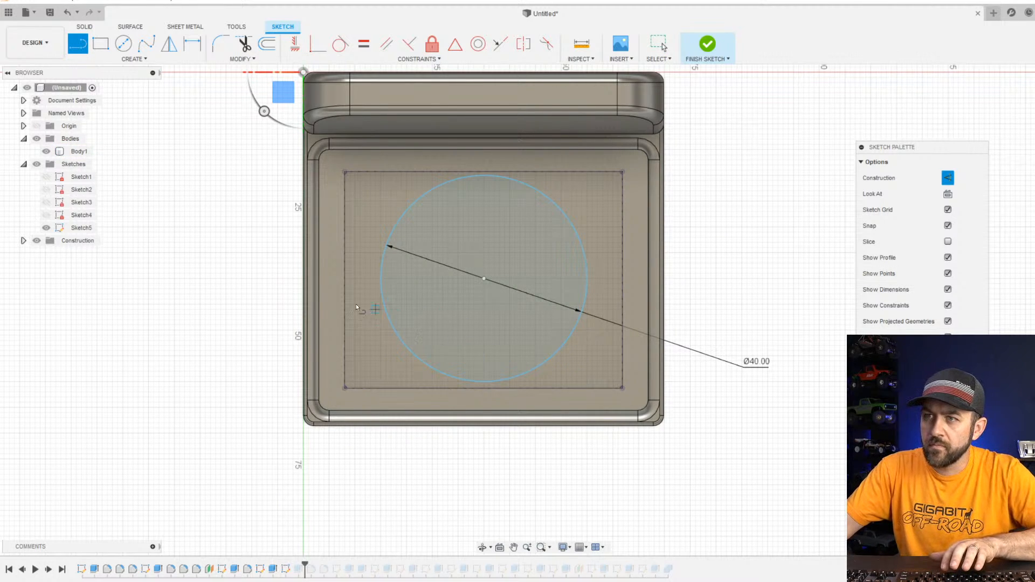
left_click(344, 278)
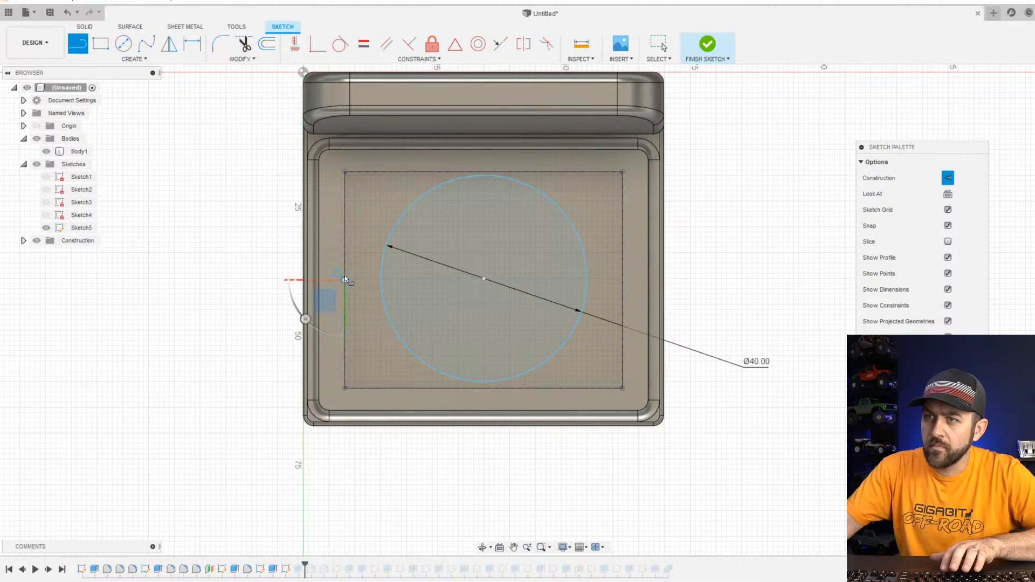
left_click(622, 280)
scroll(474, 287, "up", 3)
key("Escape")
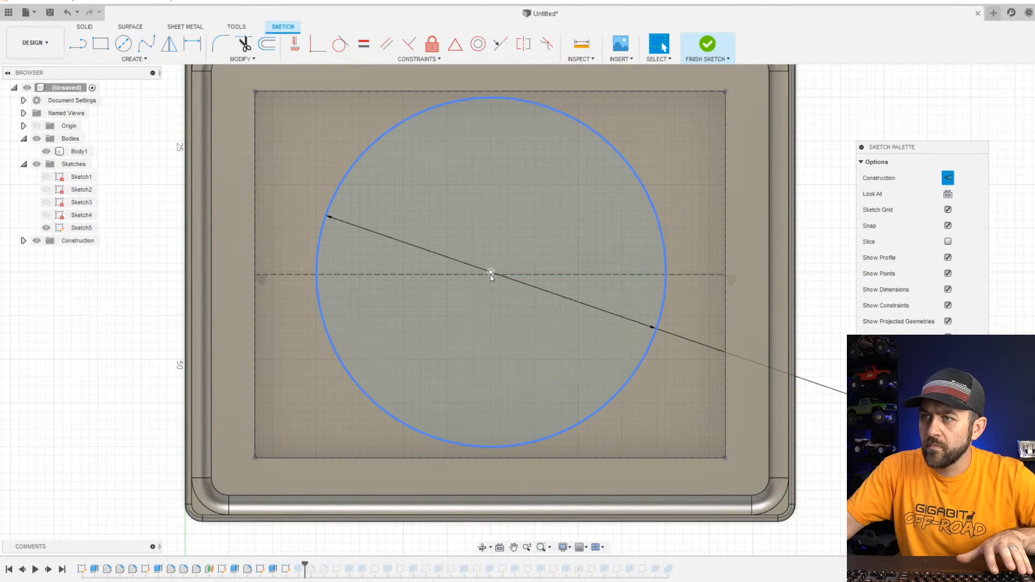
mouse_move(491, 274)
left_mouse_down()
mouse_move(526, 263)
mouse_move(490, 278)
left_mouse_up()
scroll(499, 299, "down", 3)
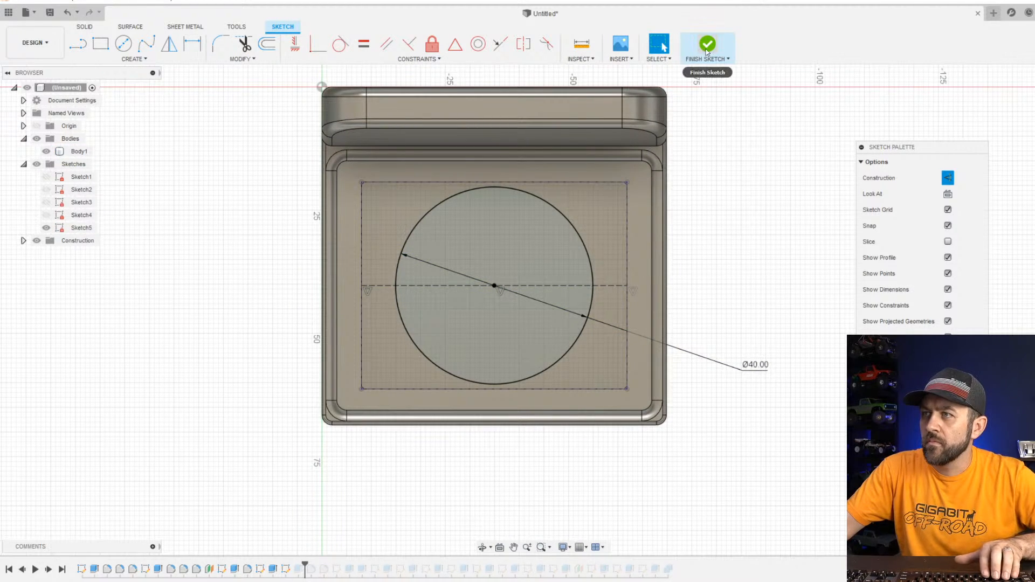
left_click(707, 47)
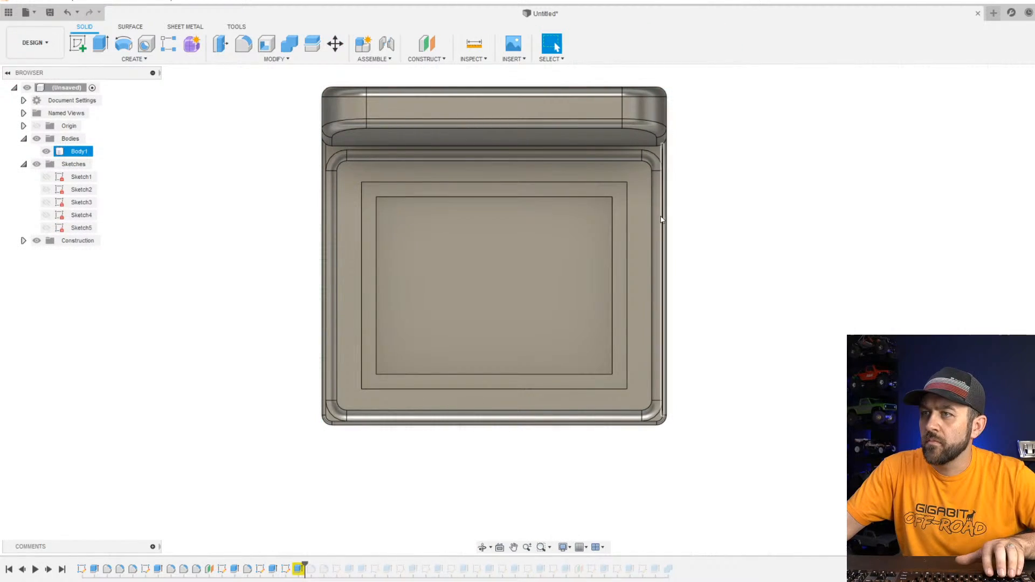
Edit the inner opening's extrude cut to use the circle as its profile, with a distance of -2 mm.
right_click(300, 570)
left_click(335, 449)
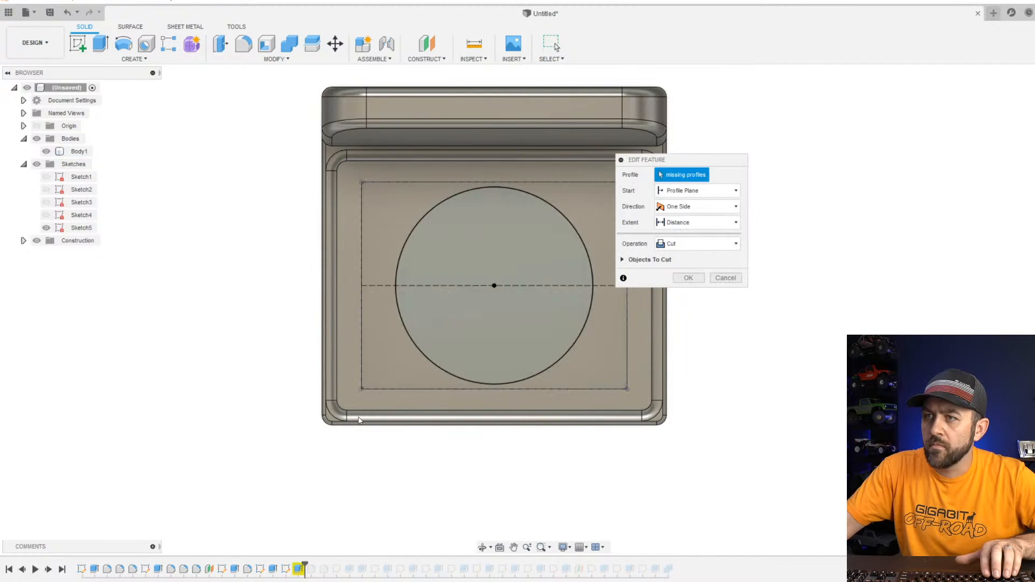
left_click(495, 280)
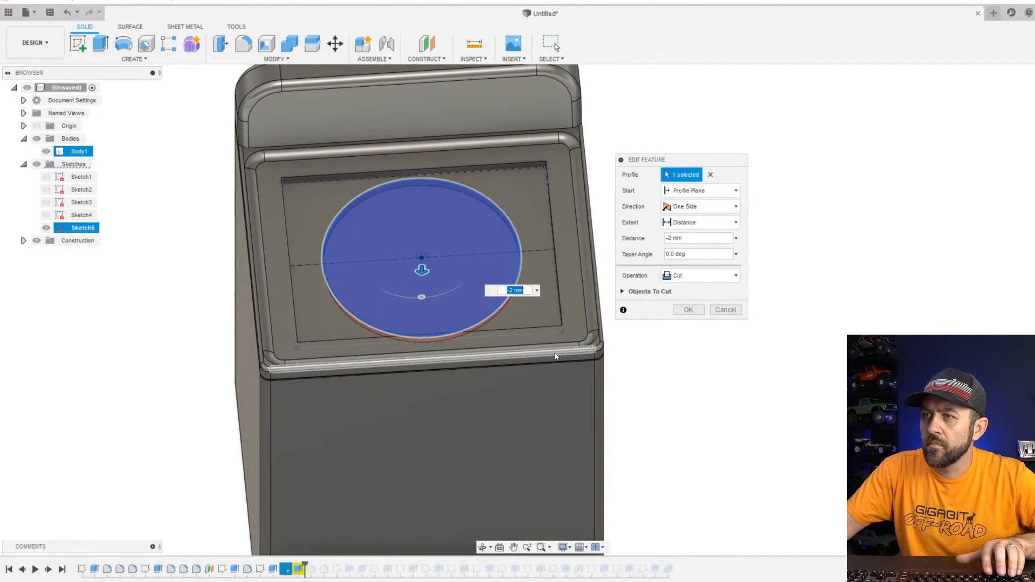
key("Return")
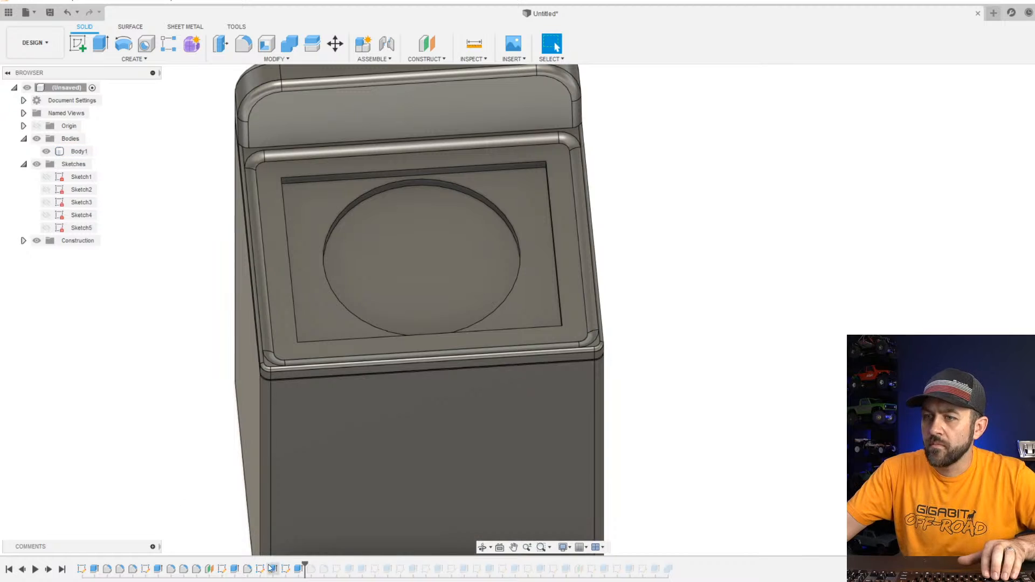
Roll the timeline forward to the end and inspect the round opening above the inner cylinder.
left_click_drag(305, 564, 674, 564)
scroll(392, 206, "up", 4)
mouse_move(529, 243)
middle_mouse_down("shift")
mouse_move(431, 258)
mouse_move(402, 388)
middle_mouse_up("shift")
scroll(401, 387, "down", 3)
middle_click_drag(298, 465, 311, 282, "shift")
scroll(288, 208, "up", 4)
scroll(344, 264, "down", 3)
key("Escape")
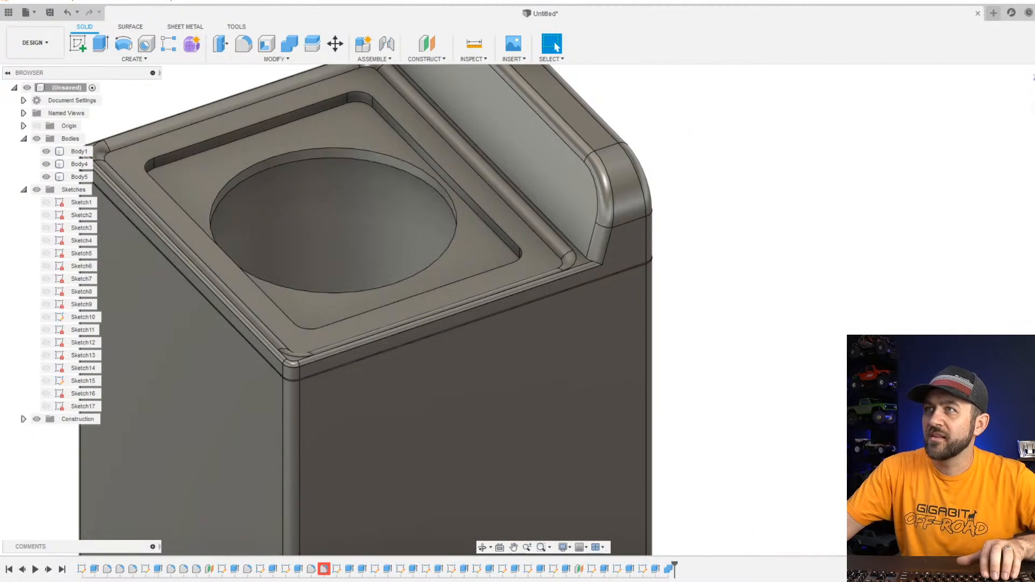
scroll(505, 337, "down", 4)
left_click(390, 239)
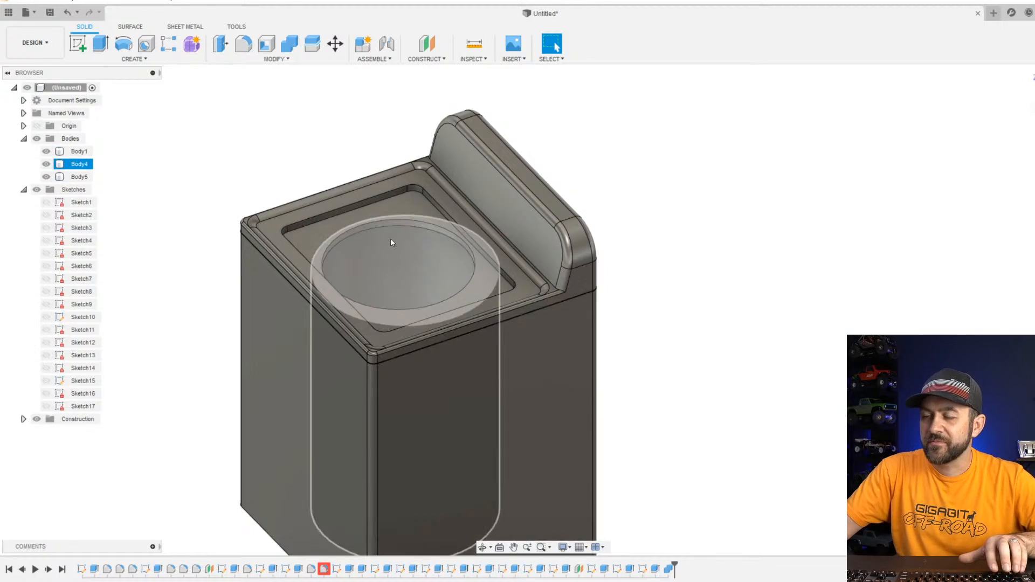
Examine the top's round opening and its alignment with the inner cylinder from several angles.
scroll(384, 258, "up", 5)
middle_click_drag(384, 258, 423, 296, "shift")
scroll(536, 295, "down", 3)
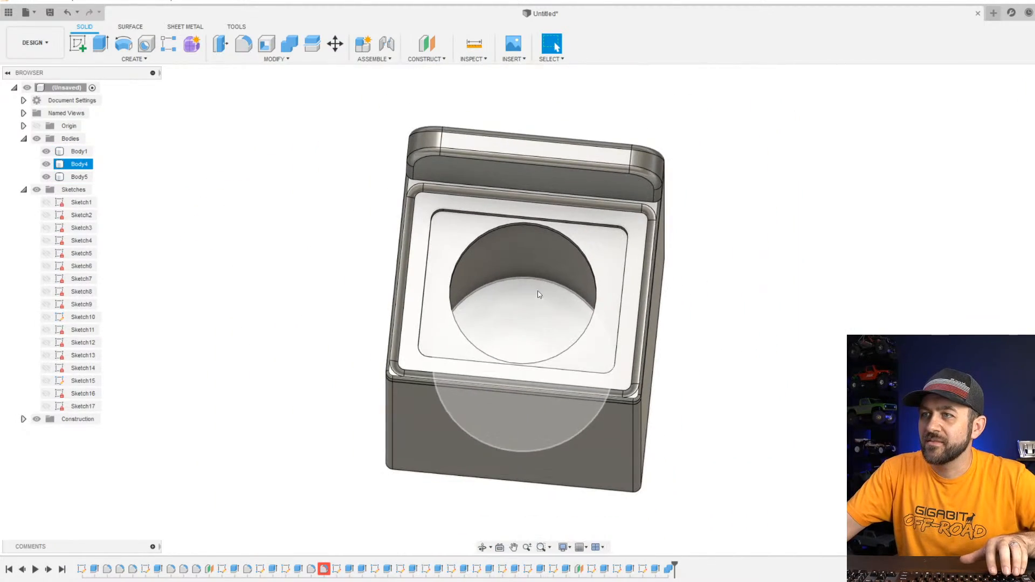
scroll(538, 290, "up", 3)
left_click(393, 180)
scroll(439, 273, "up", 3)
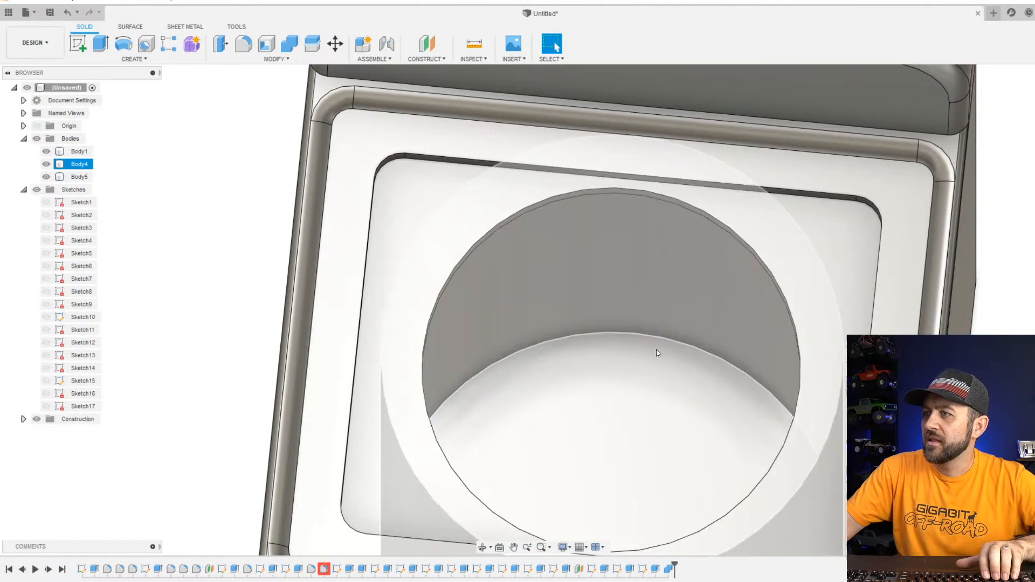
scroll(657, 350, "down", 3)
middle_click_drag(703, 351, 585, 255)
scroll(585, 255, "down", 5)
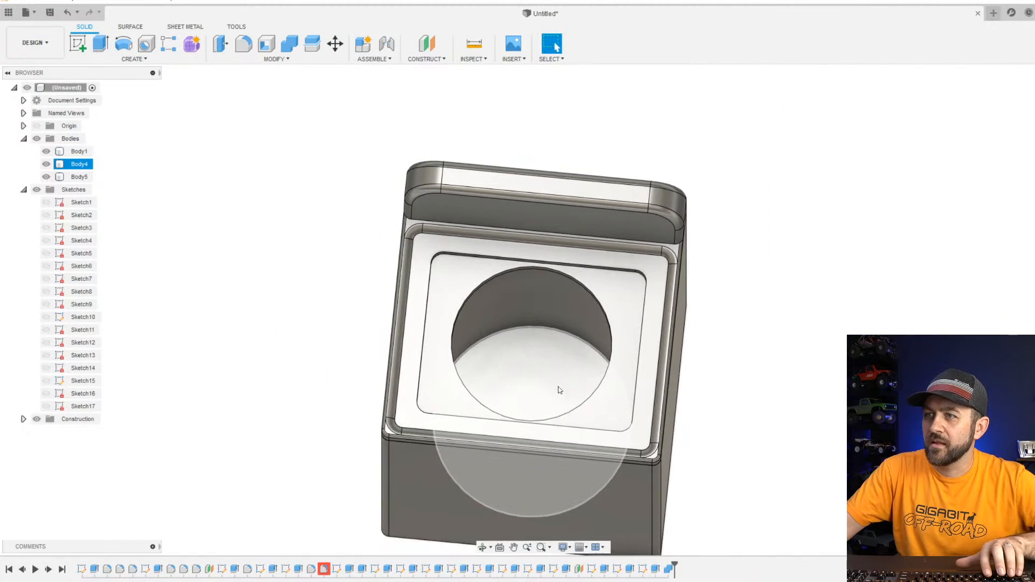
middle_click_drag(562, 388, 550, 316, "shift")
Hide the top and inner cylinder bodies, leaving only the box body with the post mounts visible.
left_click(46, 177)
scroll(456, 297, "down", 3)
scroll(528, 215, "up", 7)
key("Escape")
left_click(46, 164)
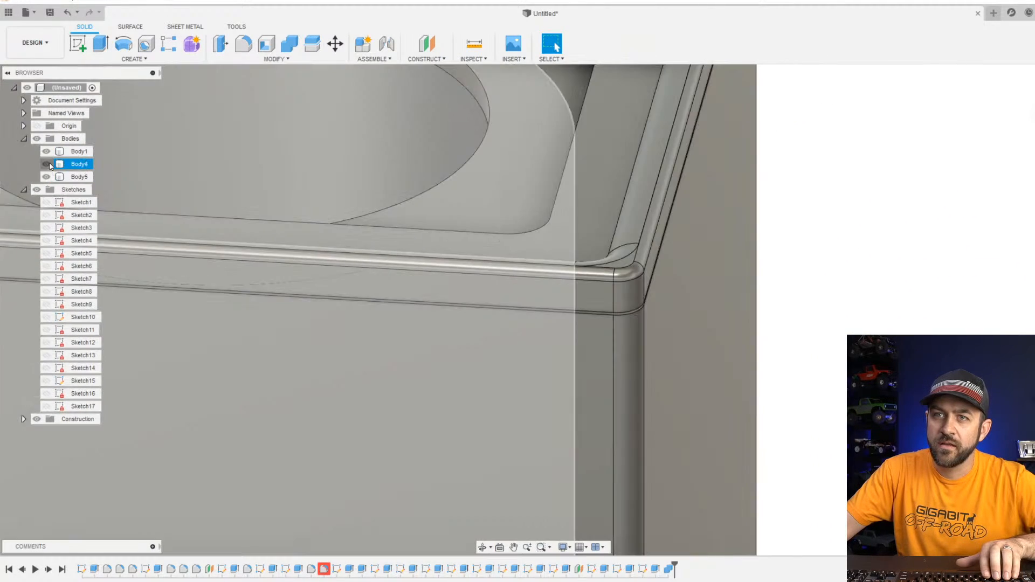
left_click(46, 151)
scroll(323, 286, "down", 3)
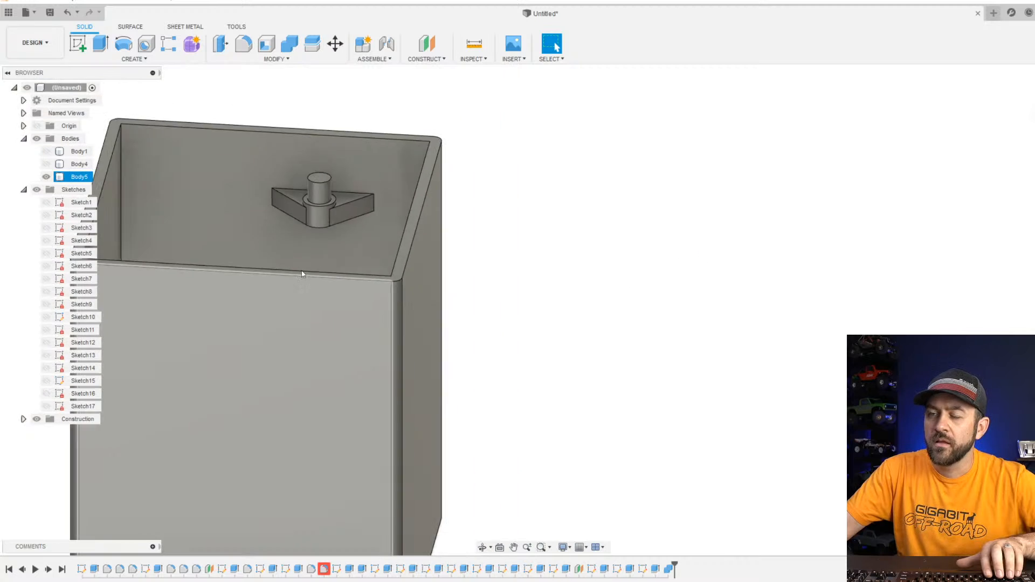
middle_click_drag(303, 274, 419, 297)
Chamfer the top edges of the three mounting posts inside the box, using the equal distance type.
left_click(277, 60)
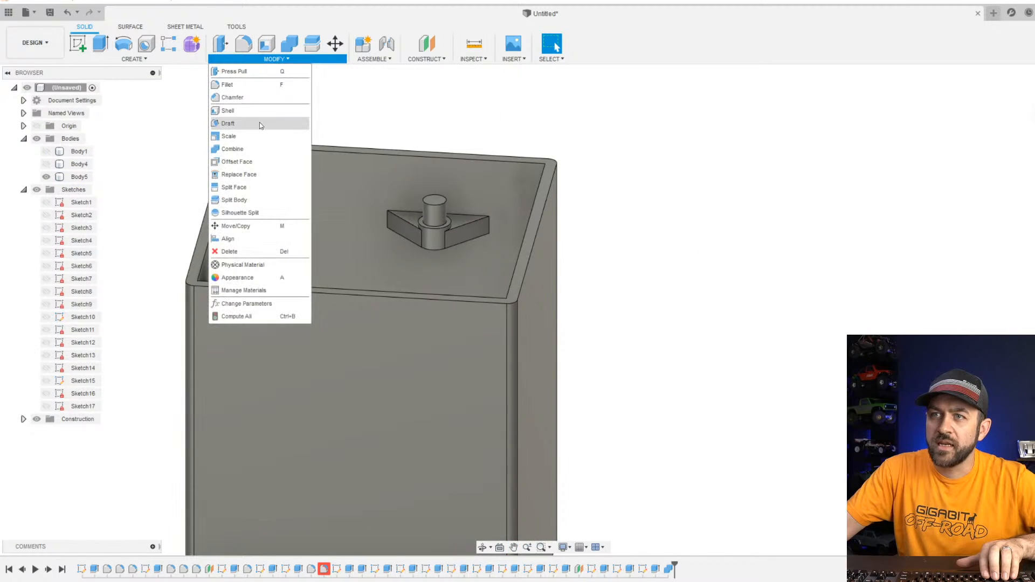
left_click(254, 98)
scroll(430, 209, "up", 3)
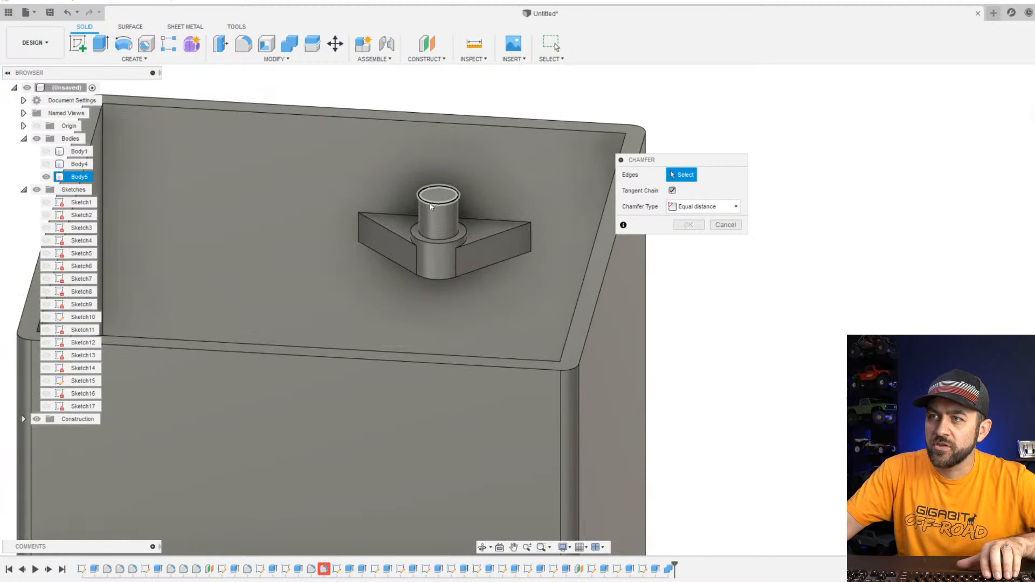
left_click(434, 206)
middle_click_drag(435, 210, 437, 359, "shift")
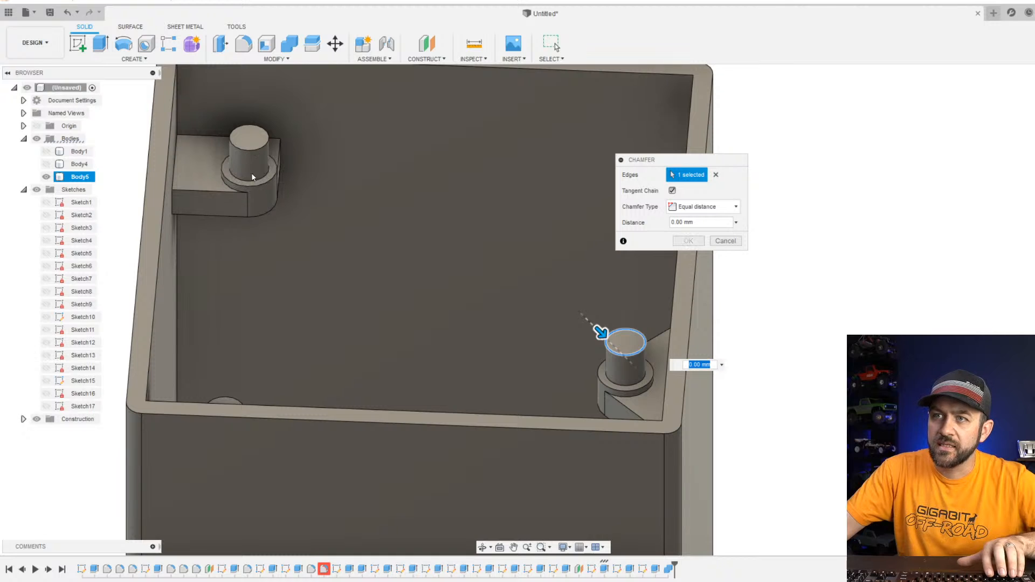
left_click(256, 154)
middle_click_drag(498, 167, 297, 516, "shift")
scroll(358, 216, "up", 2)
left_click(318, 242)
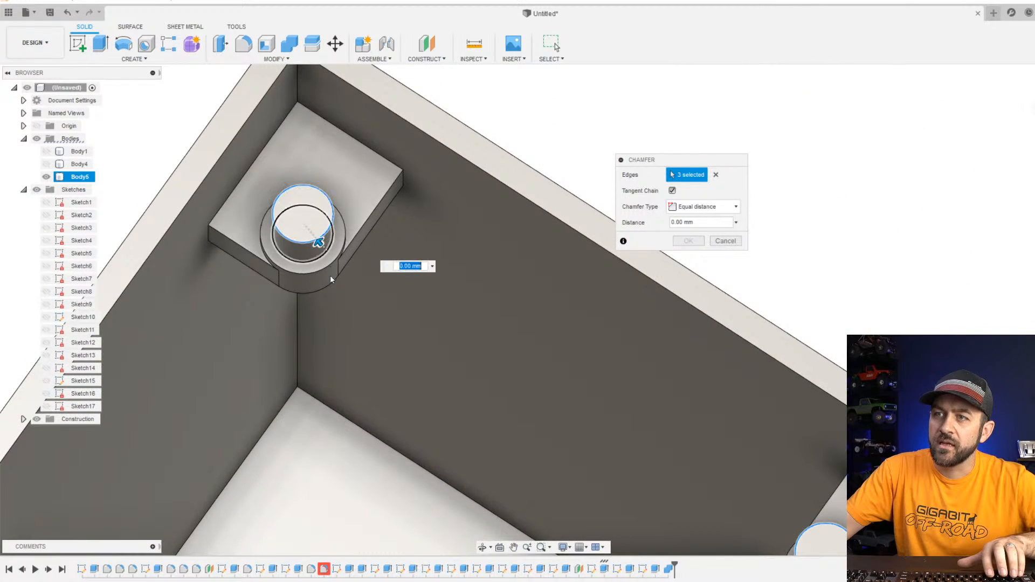
middle_click_drag(330, 276, 380, 346, "shift")
key("Return")
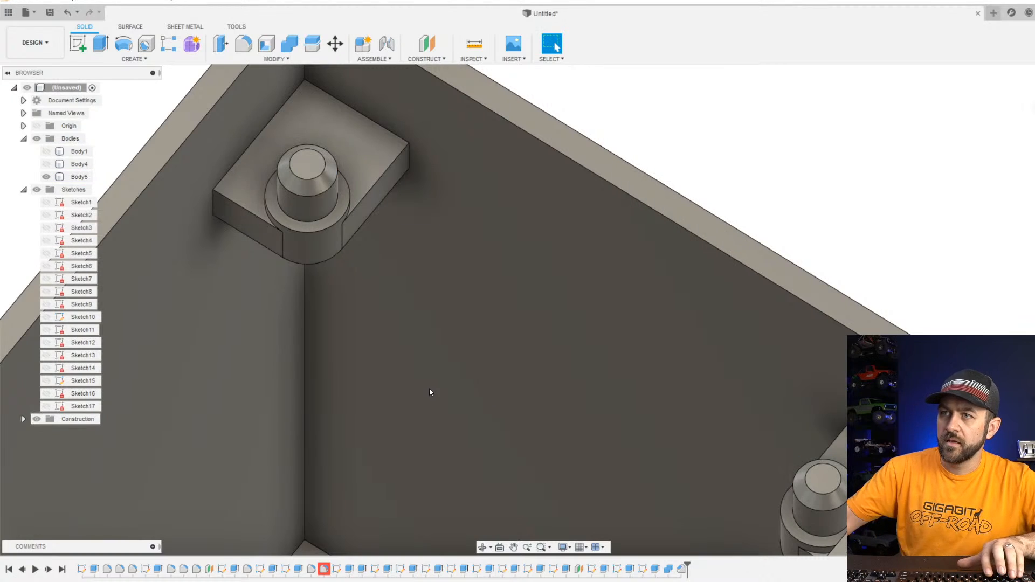
Inspect the chamfered tips of the three posts and their supports inside the box.
middle_click_drag(430, 393, 230, 261, "shift")
scroll(322, 255, "down", 4)
middle_click_drag(308, 294, 414, 186, "shift")
middle_click_drag(414, 186, 315, 219)
scroll(313, 208, "up", 6)
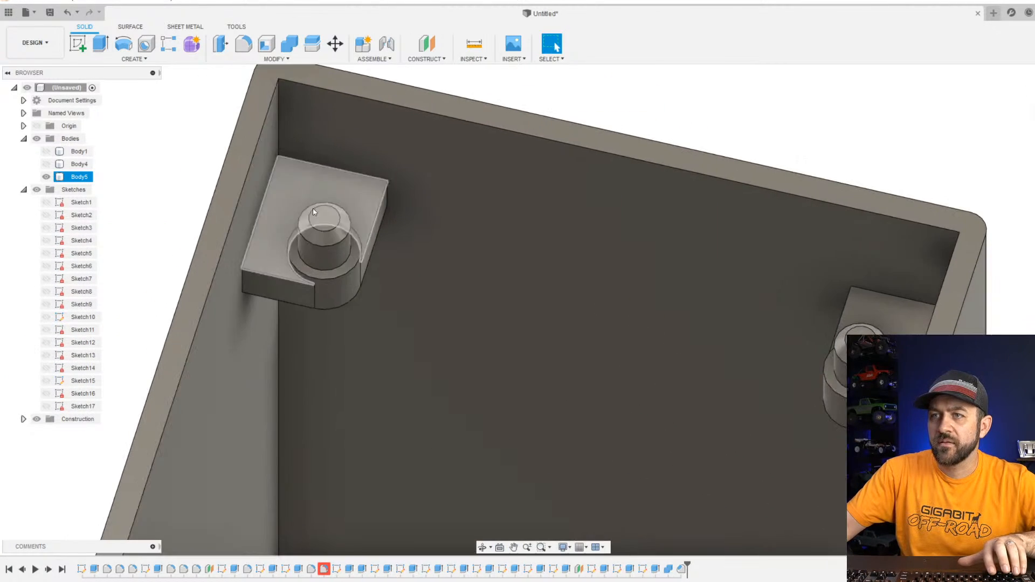
middle_click_drag(368, 265, 488, 275, "shift")
scroll(347, 305, "down", 2)
middle_click_drag(242, 258, 541, 322)
middle_click_drag(449, 241, 420, 394)
scroll(431, 237, "up", 3)
middle_click_drag(529, 246, 437, 306, "shift")
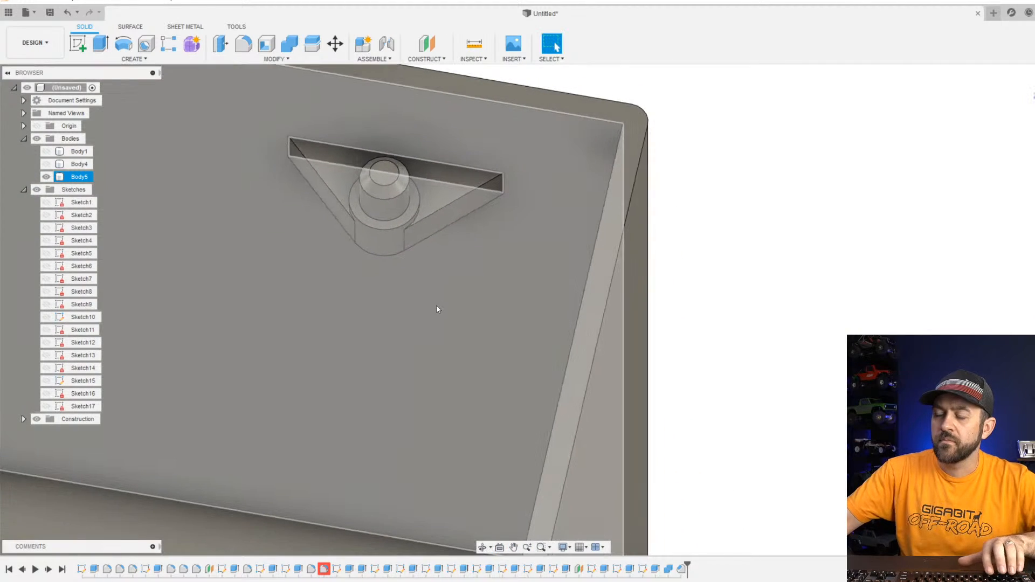
scroll(501, 297, "down", 3)
scroll(487, 354, "down", 4)
scroll(486, 354, "up", 3)
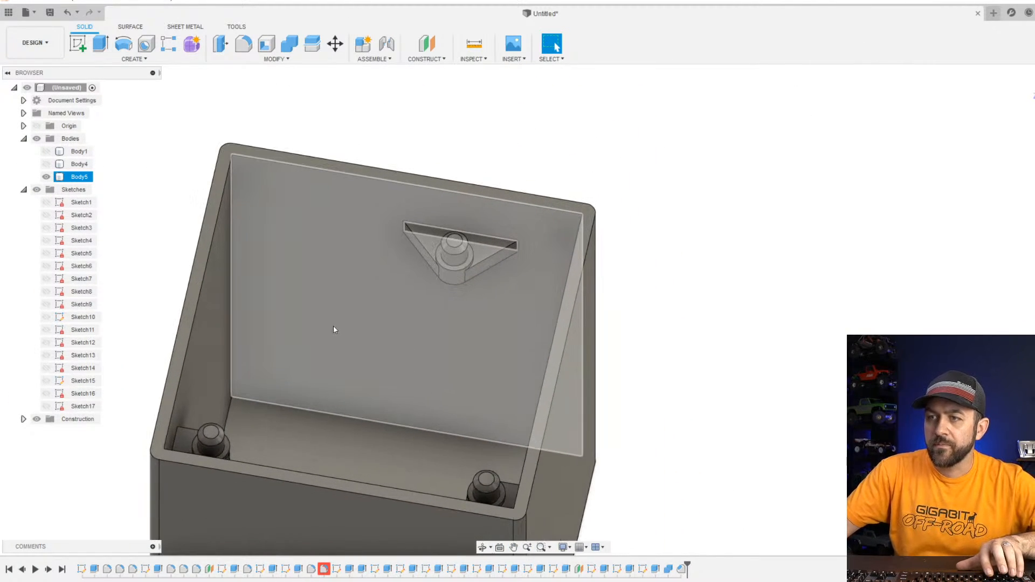
Show the inner cylinder body and hide the box body.
left_click(46, 164)
left_click(46, 178)
scroll(538, 349, "down", 3)
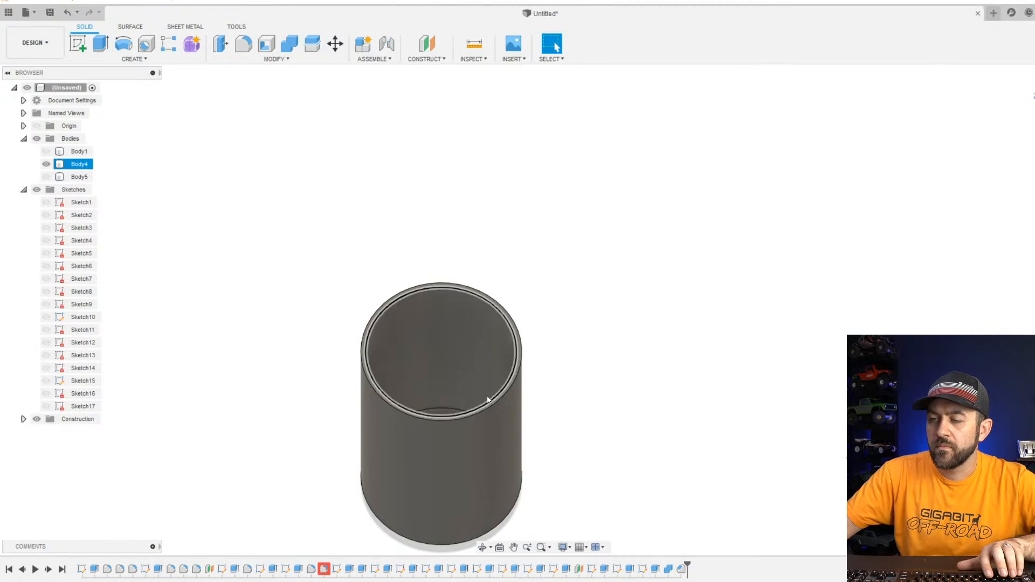
middle_click_drag(488, 398, 503, 351)
middle_click_drag(503, 352, 383, 363)
scroll(315, 434, "up", 3)
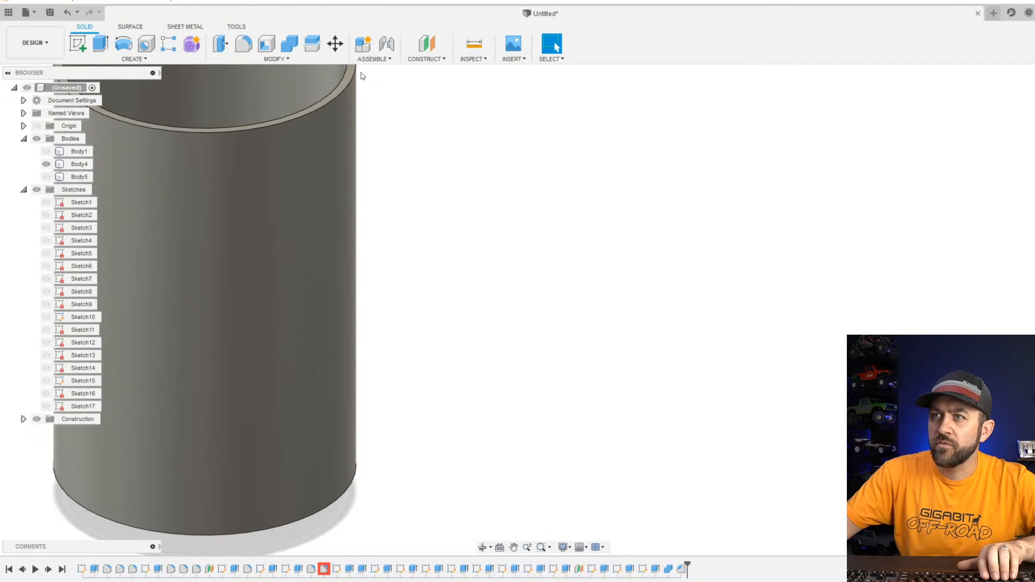
Start a sketch on the closed bottom face of the inner cylinder and view it face-on.
left_click(138, 62)
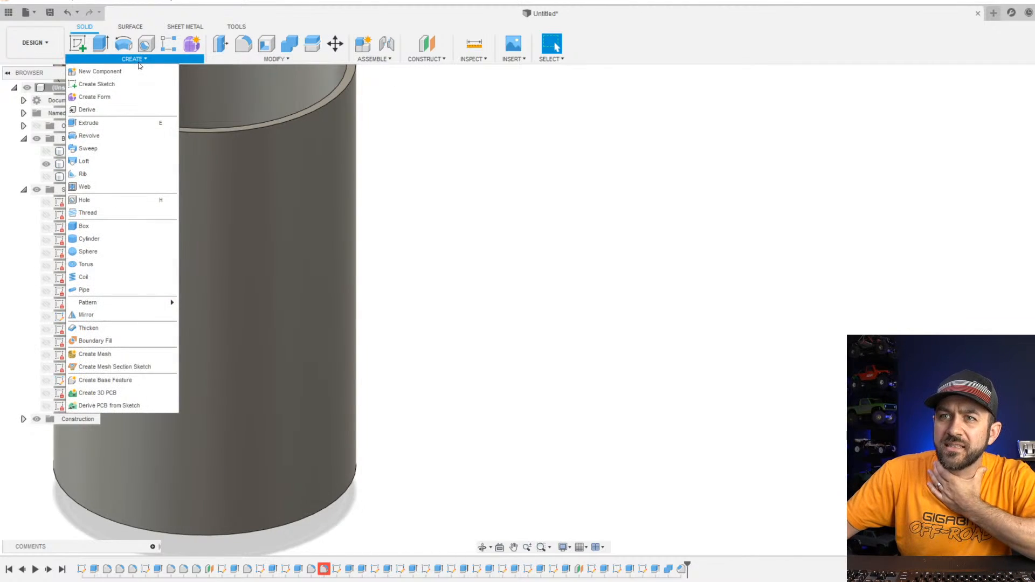
left_click(450, 267)
left_click(80, 45)
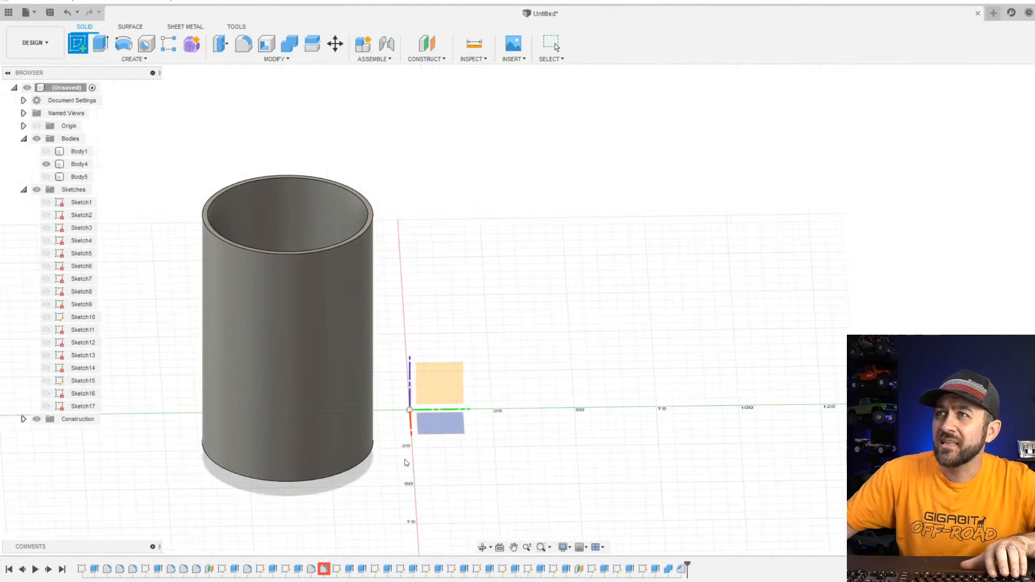
mouse_move(402, 510)
middle_mouse_down("shift")
mouse_move(404, 487)
mouse_move(344, 406)
middle_mouse_up("shift")
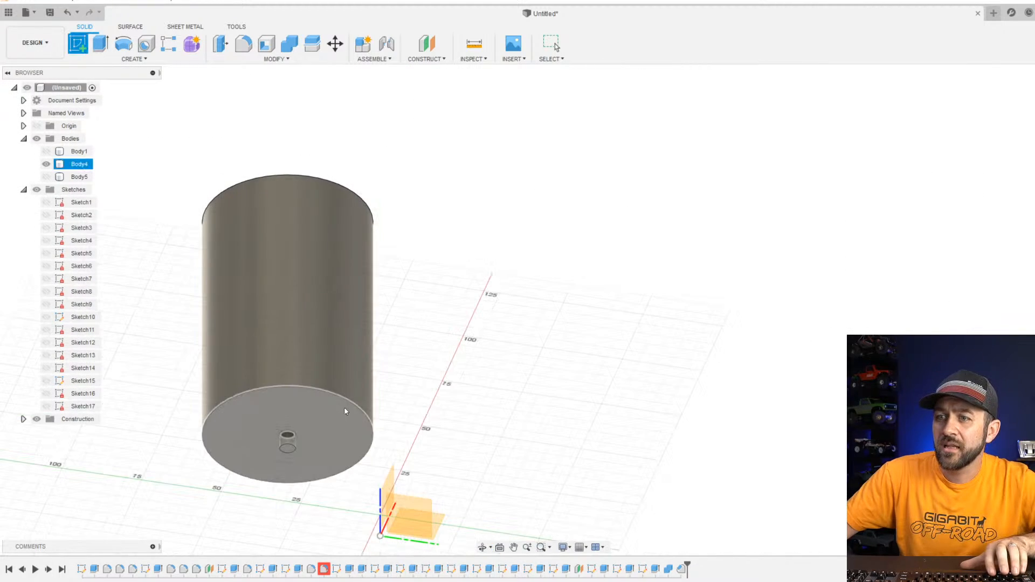
left_click(344, 407)
left_click(1032, 103)
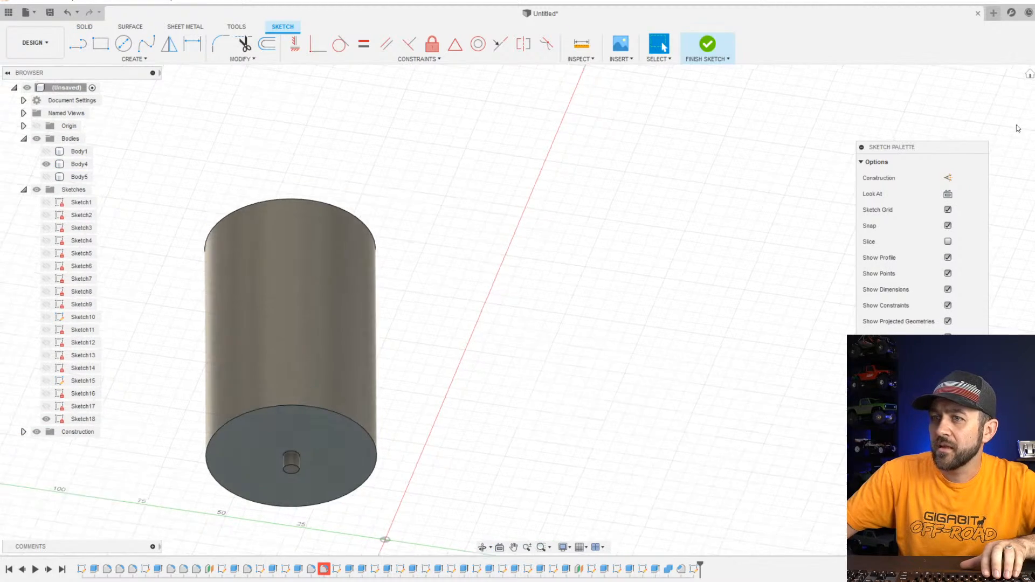
middle_click_drag(510, 430, 480, 291)
scroll(453, 410, "down", 3)
middle_click_drag(453, 409, 470, 289)
scroll(415, 296, "up", 4)
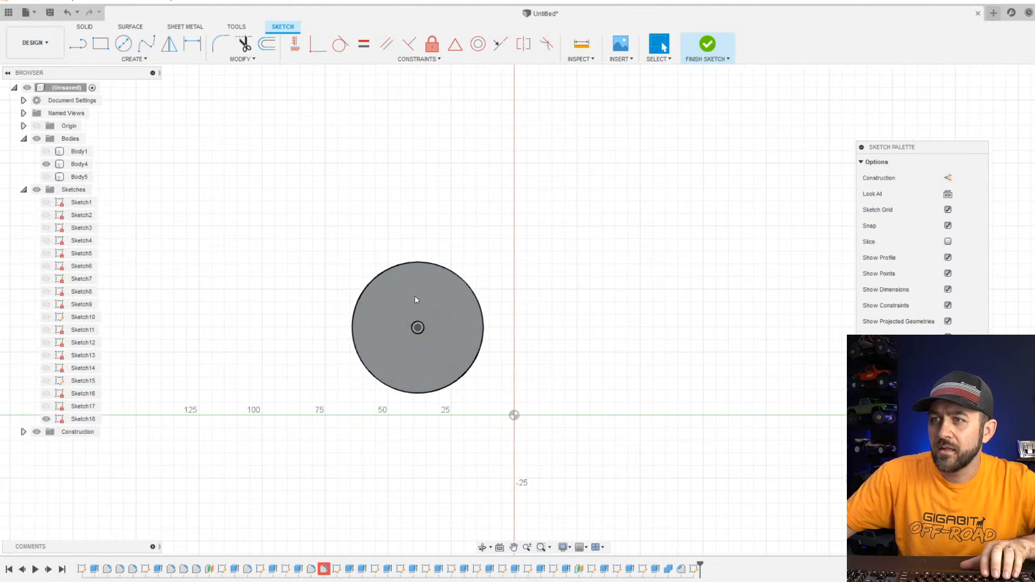
left_click(143, 59)
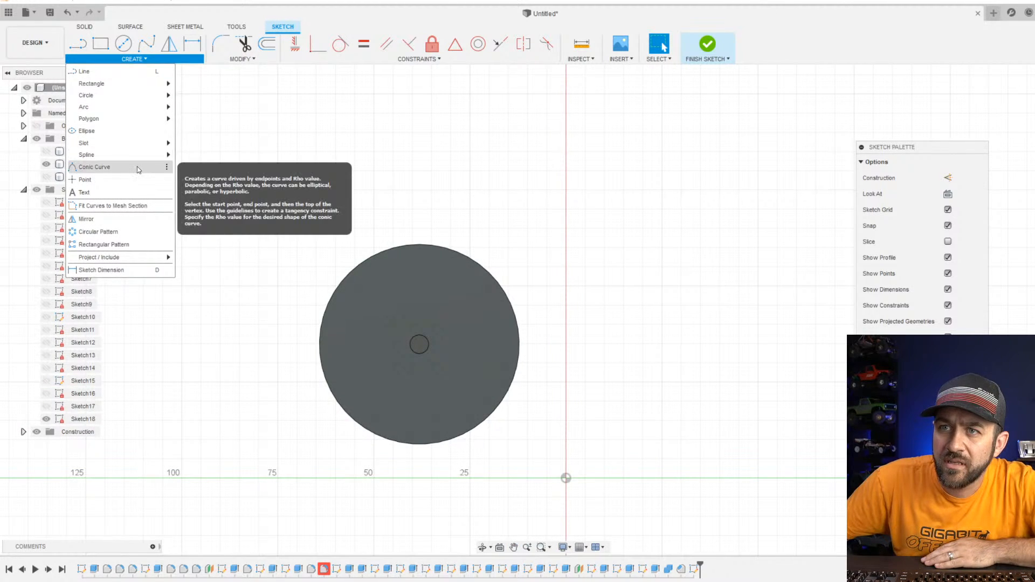
mouse_move(142, 158)
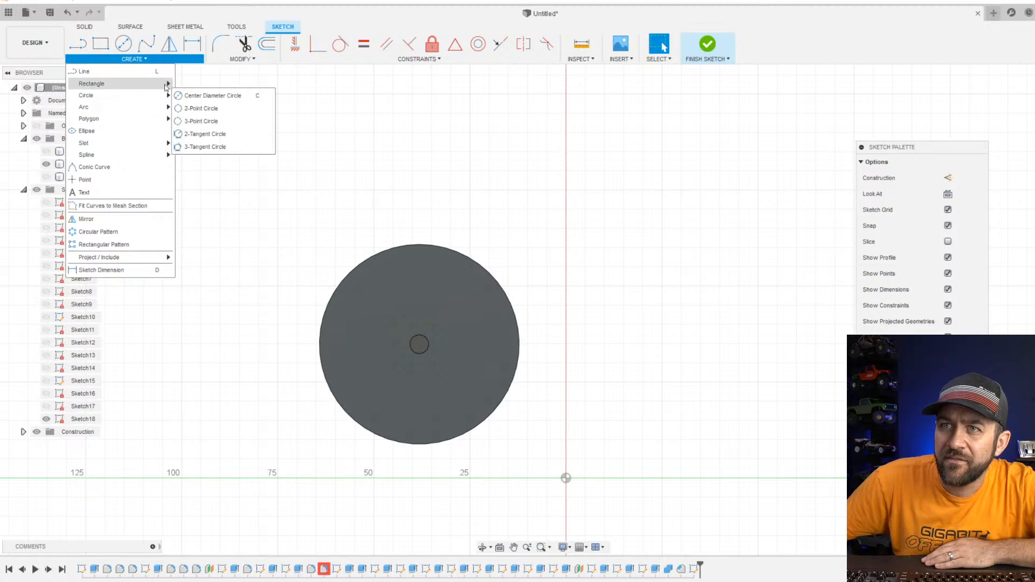
mouse_move(421, 60)
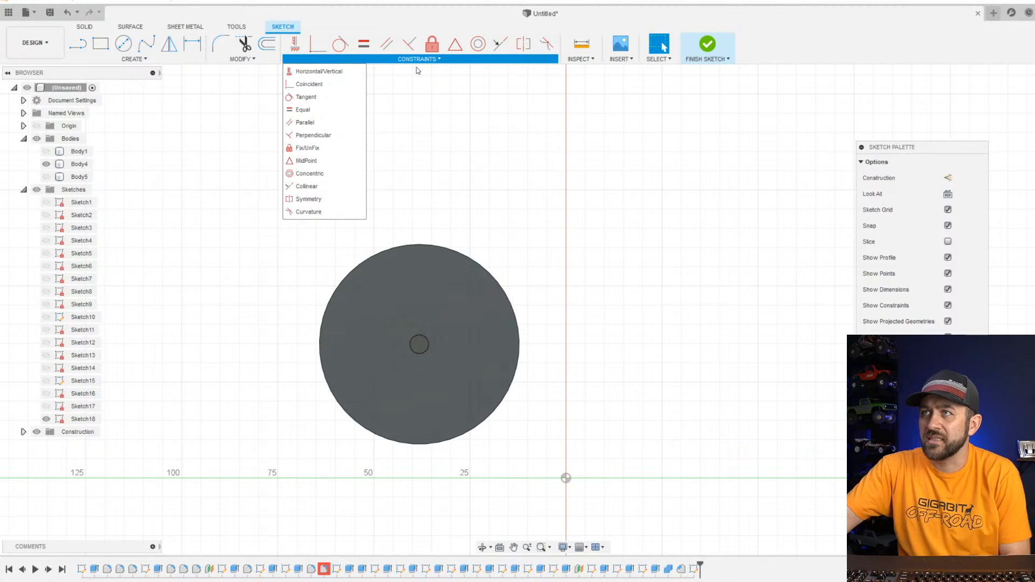
mouse_move(168, 40)
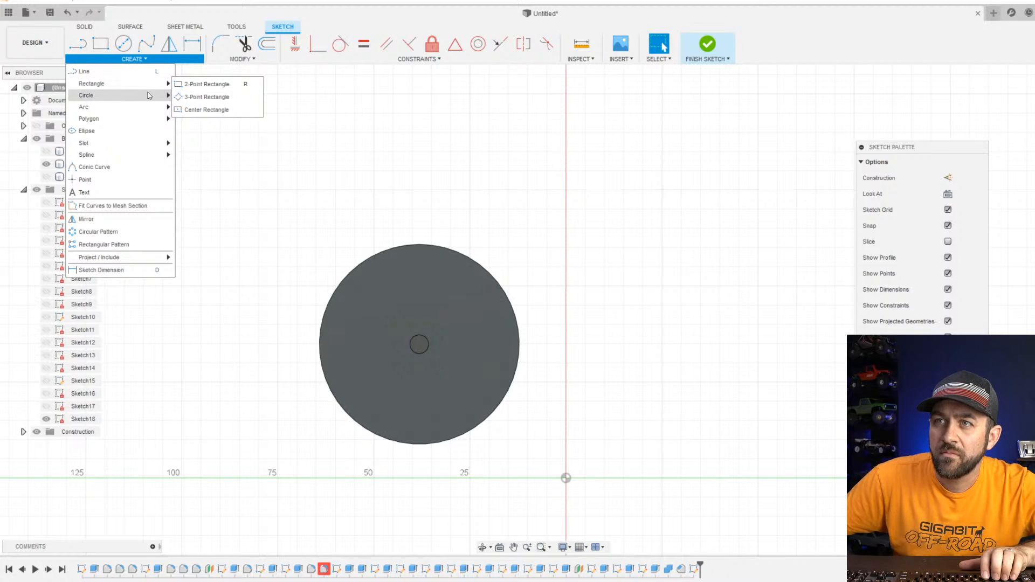
mouse_move(155, 119)
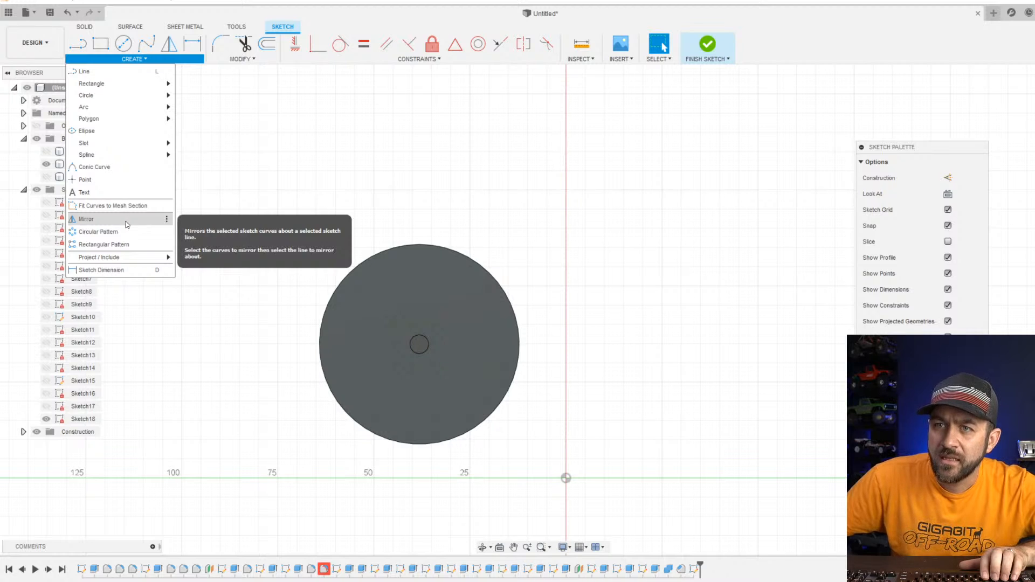
mouse_move(127, 258)
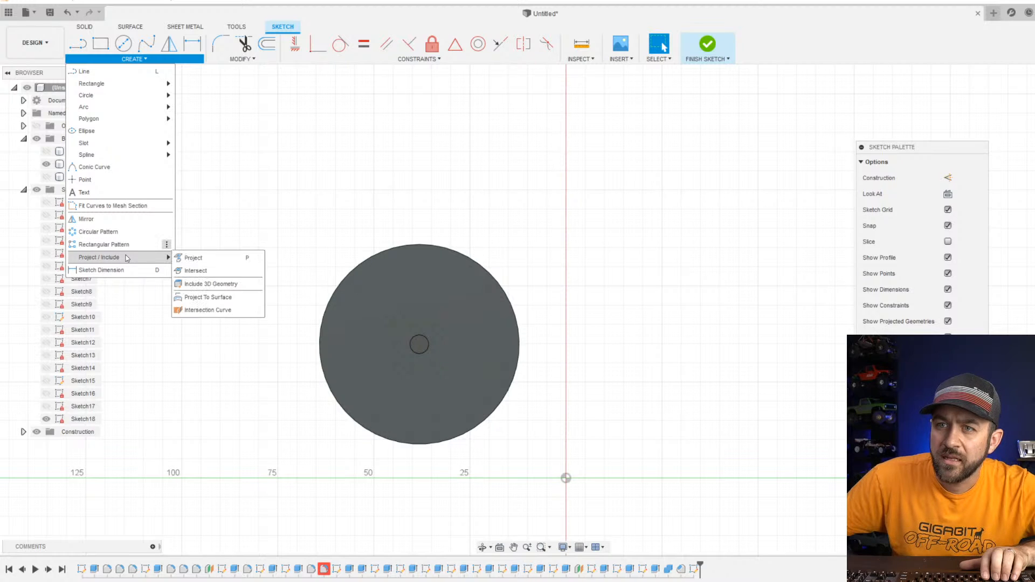
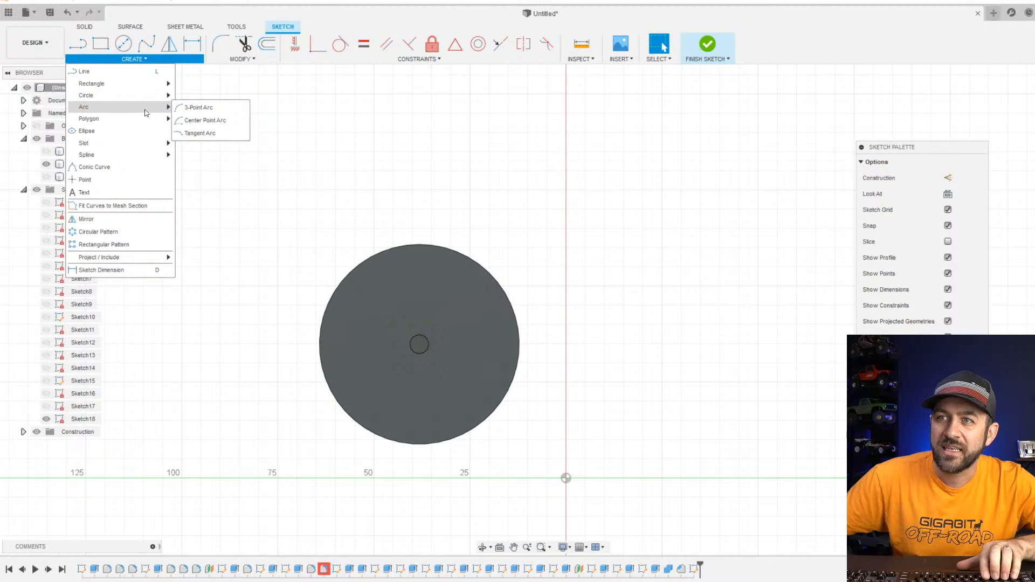
mouse_move(156, 82)
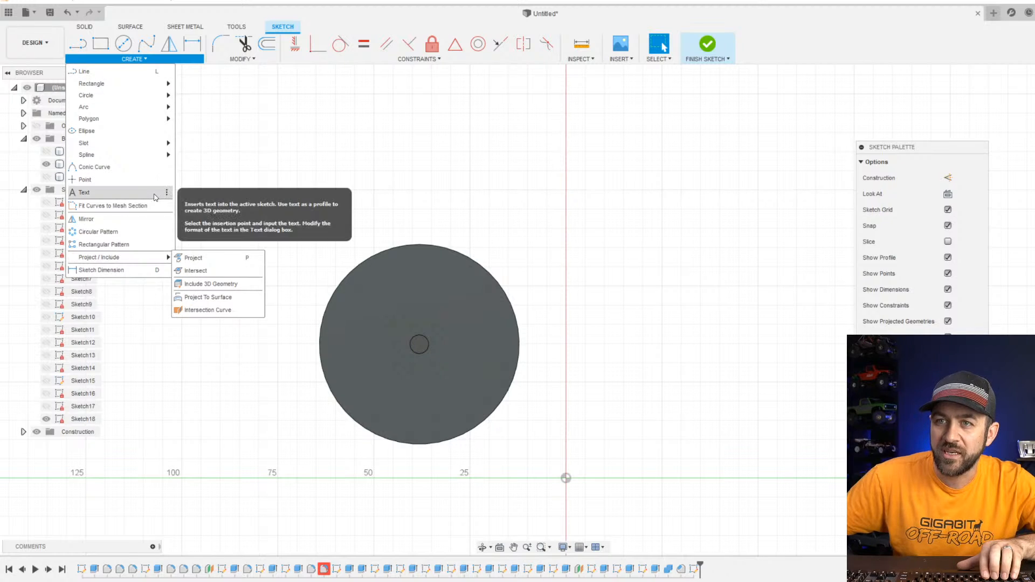
left_click(242, 59)
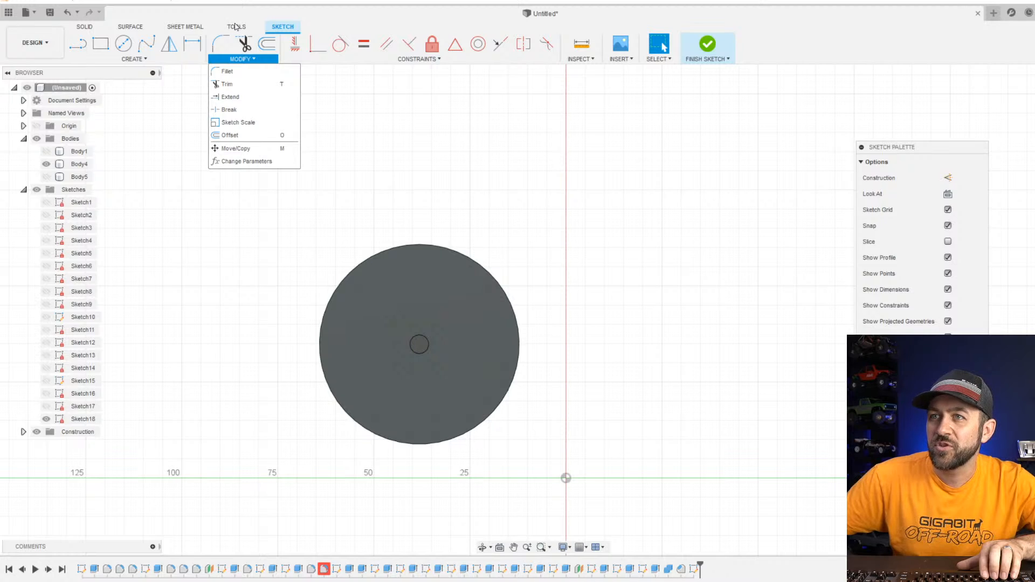
left_click(236, 26)
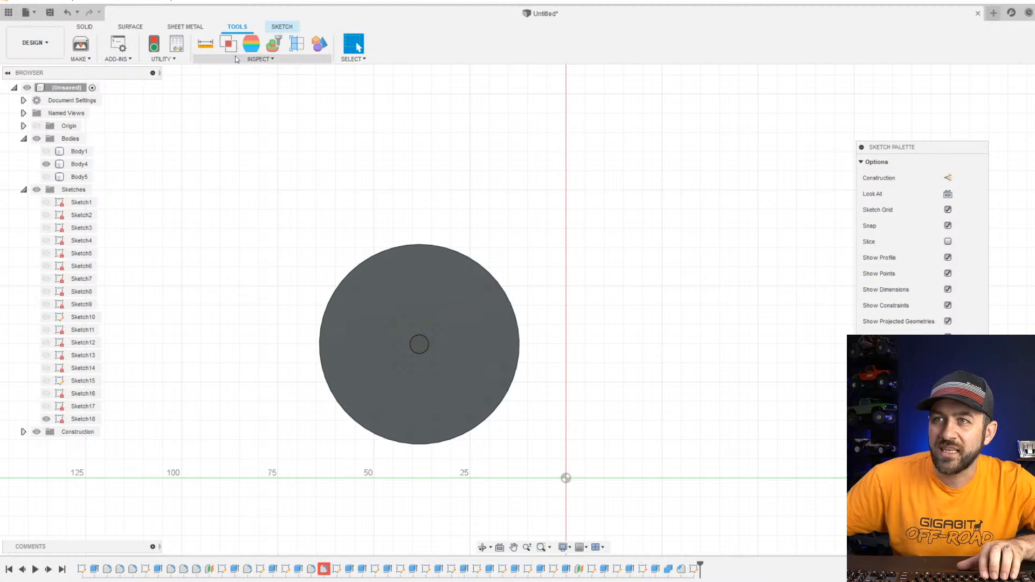
left_click(118, 59)
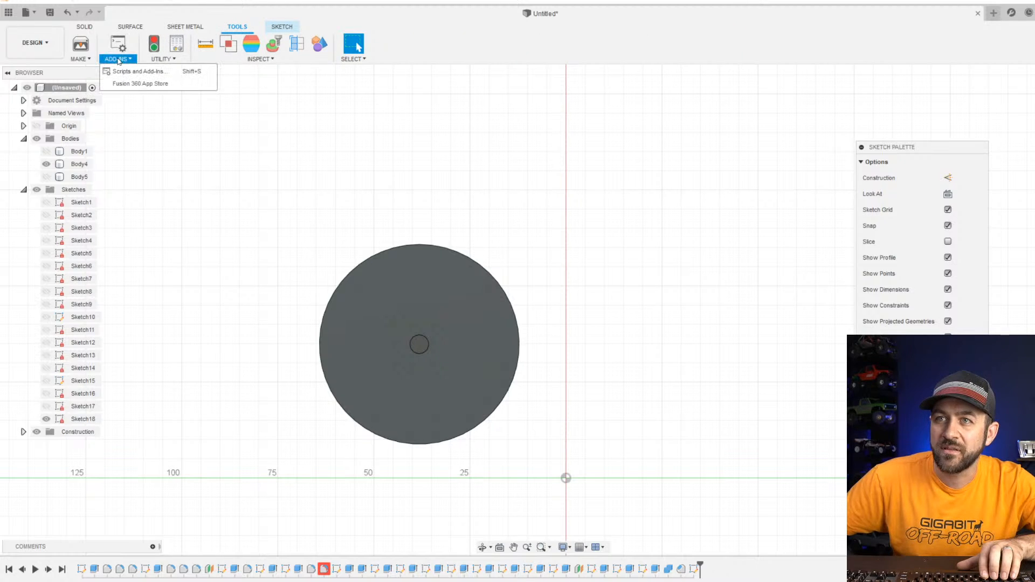
left_click(164, 59)
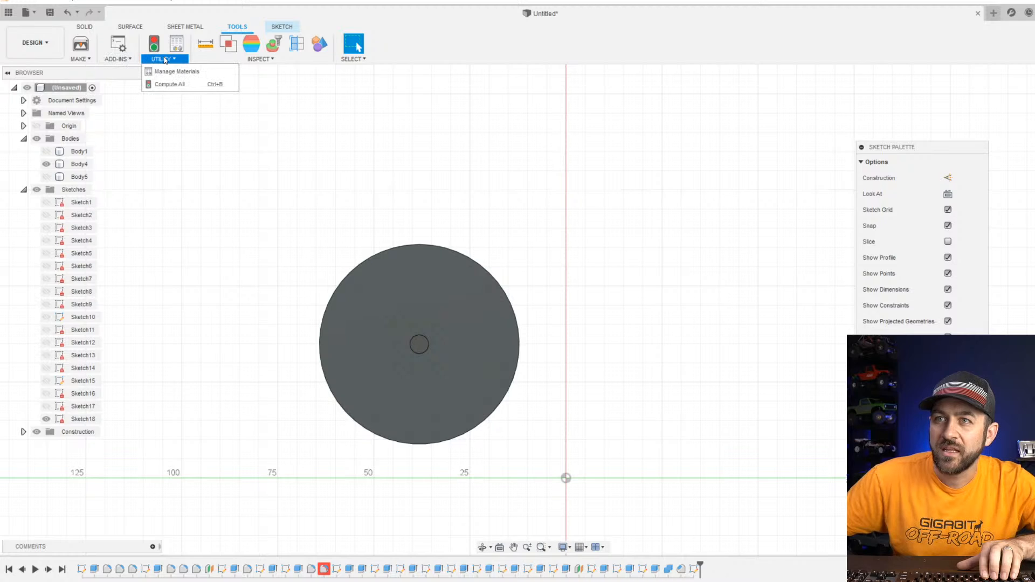
left_click(83, 27)
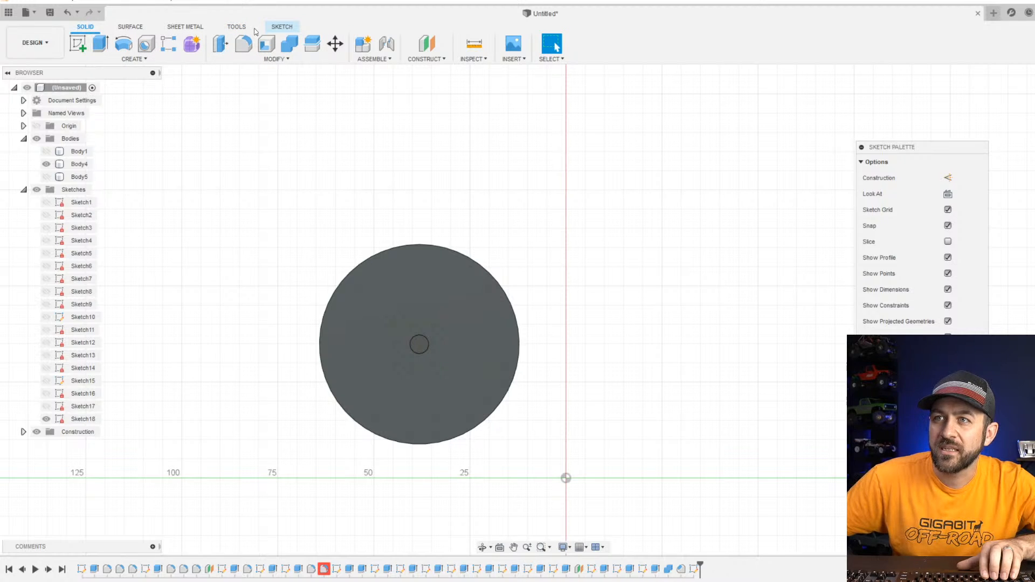
left_click(130, 27)
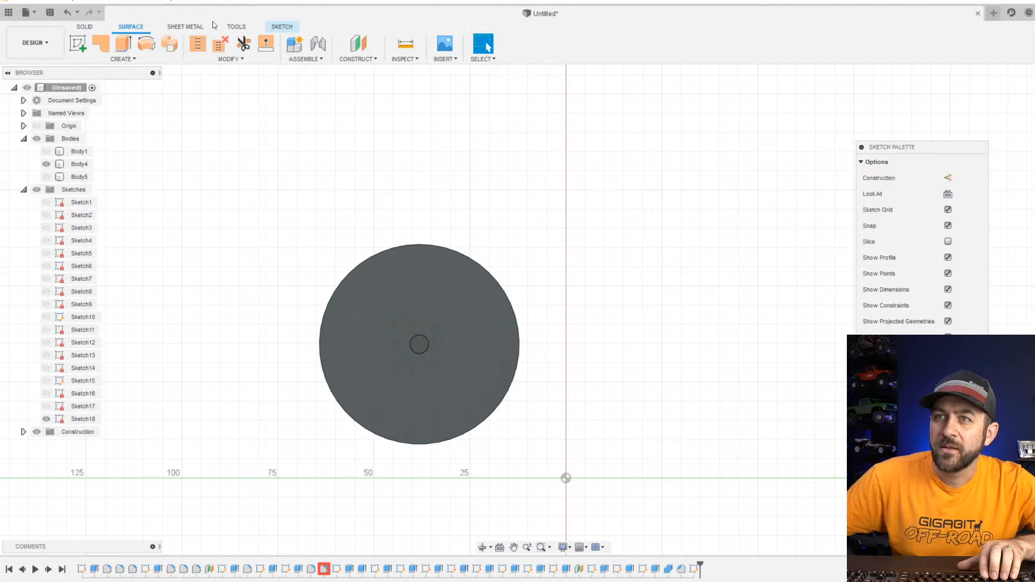
left_click(187, 27)
left_click(243, 27)
left_click(281, 28)
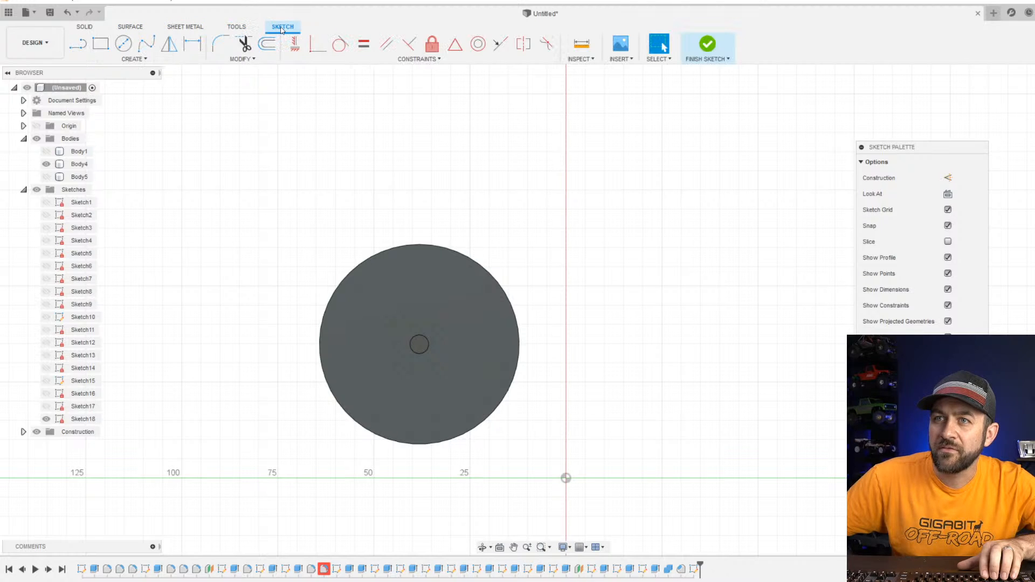
scroll(520, 247, "down", 2)
scroll(502, 337, "up", 4)
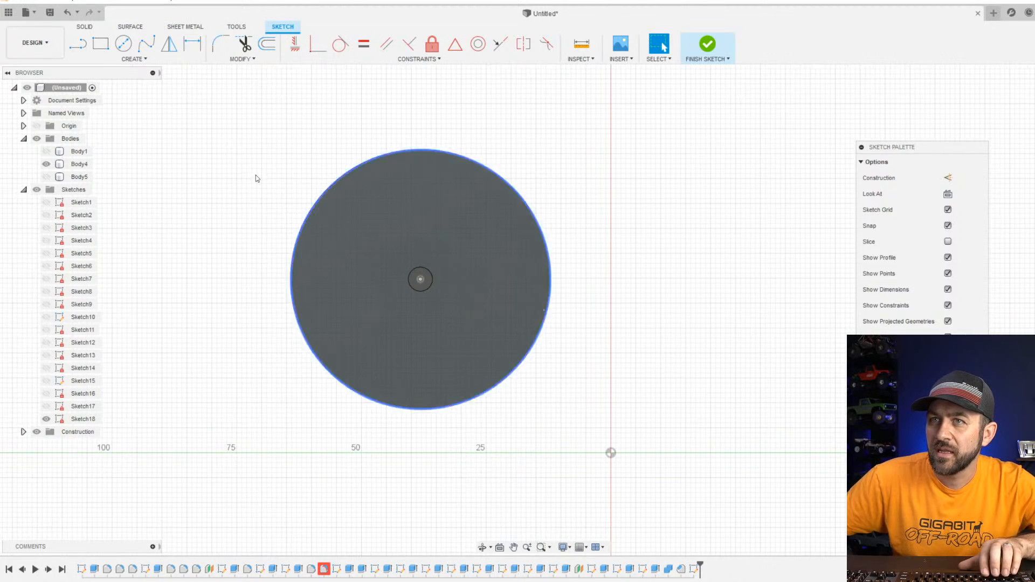
left_click(78, 43)
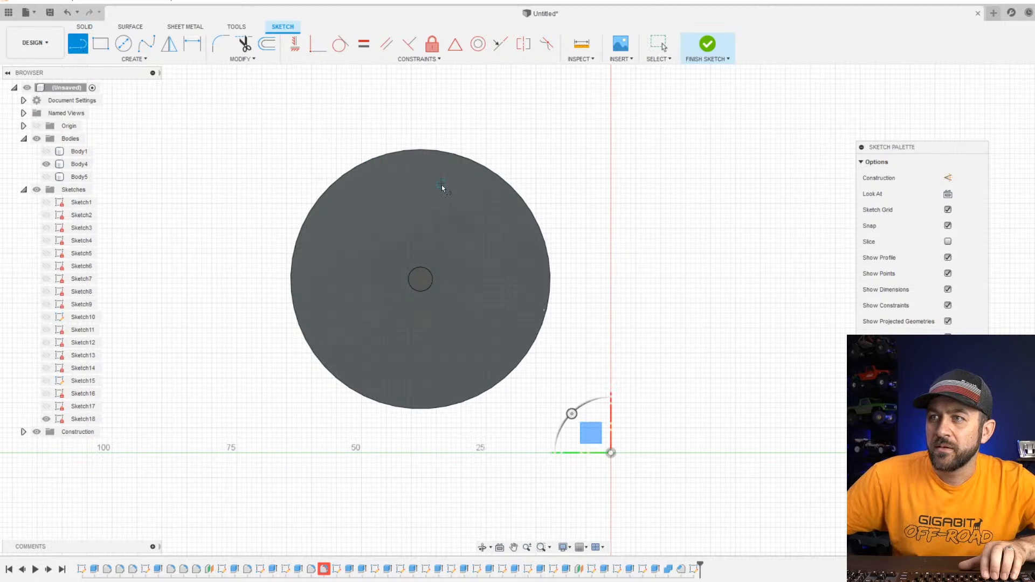
scroll(426, 178, "up", 3)
middle_click_drag(414, 163, 410, 223)
scroll(375, 168, "up", 3)
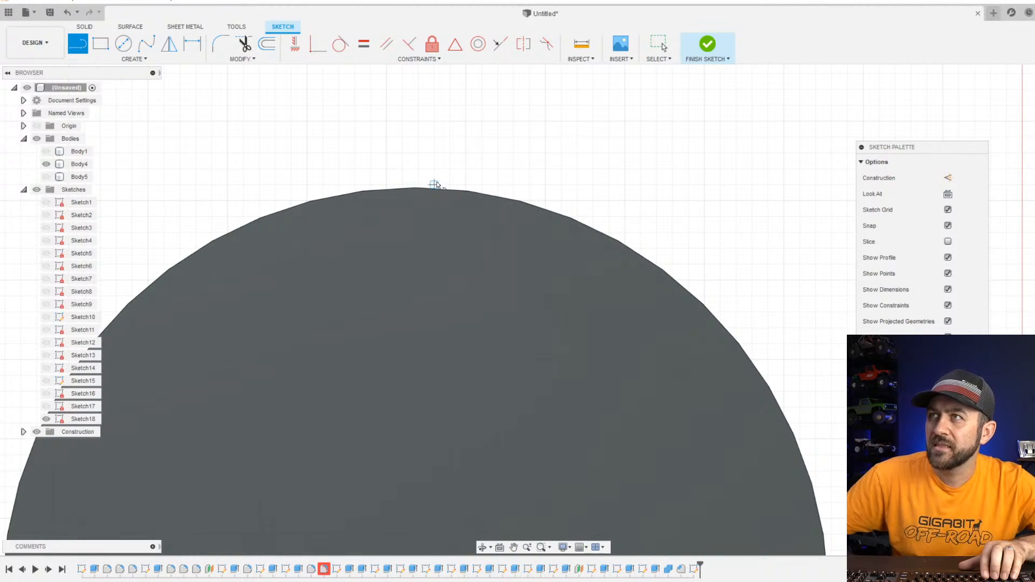
scroll(415, 194, "down", 3)
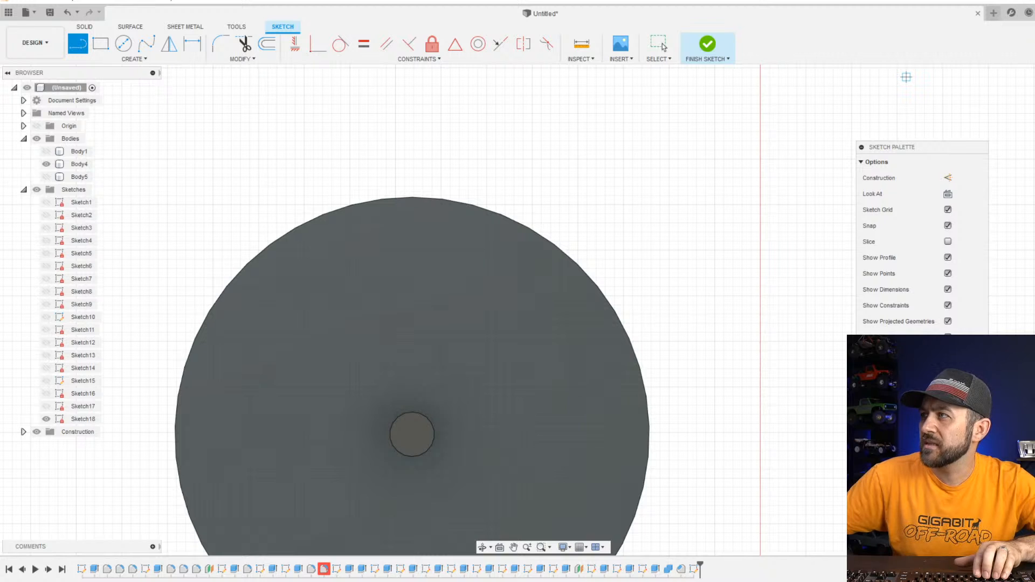
Save the design as "Washing Machine" in the Admin Project.
left_click(49, 12)
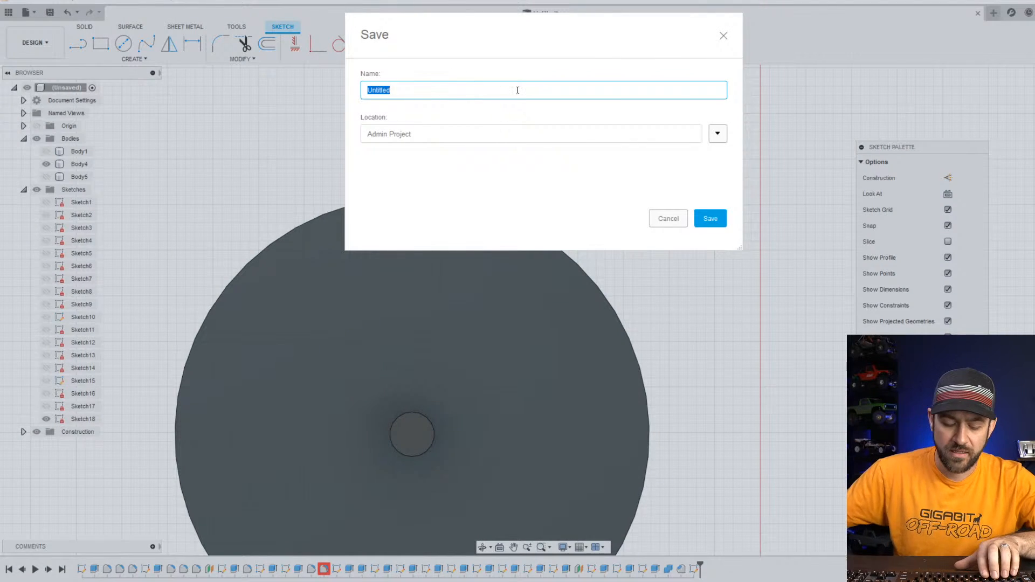
type("wASH")
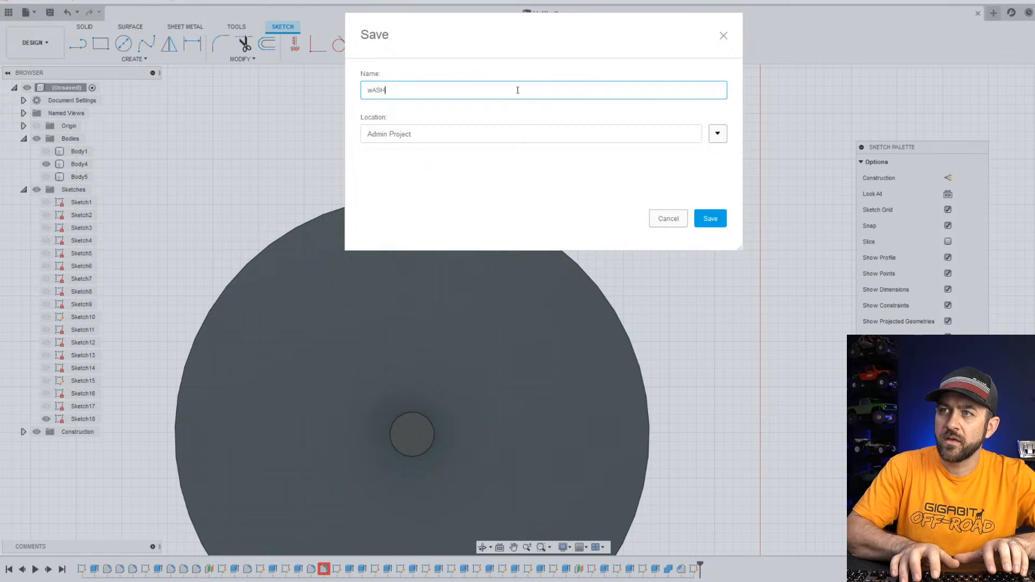
type("ing Mac")
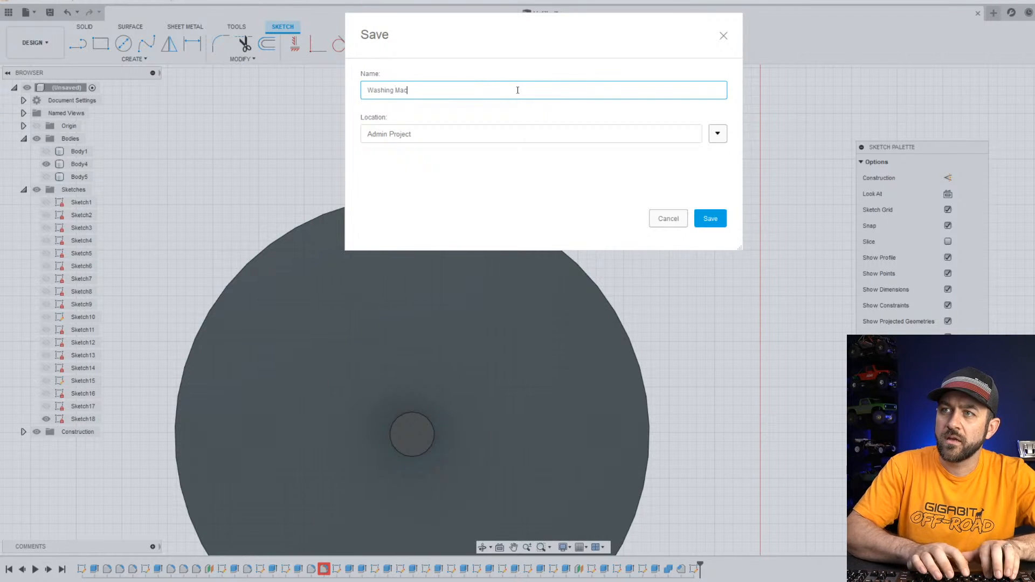
type("hine")
key("Return")
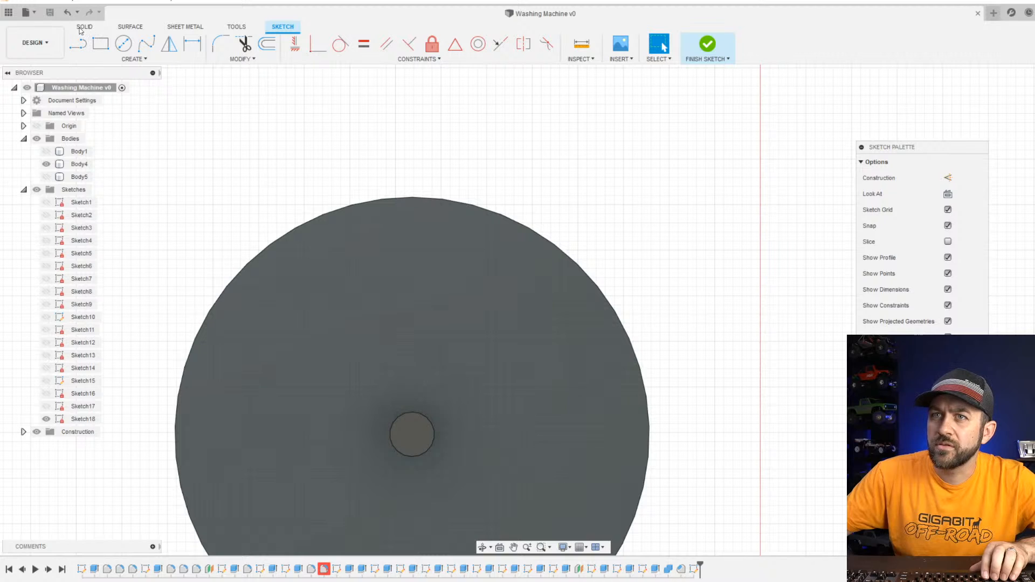
Look through the purchasable extensions, and search the project data for "gear".
left_click(1014, 14)
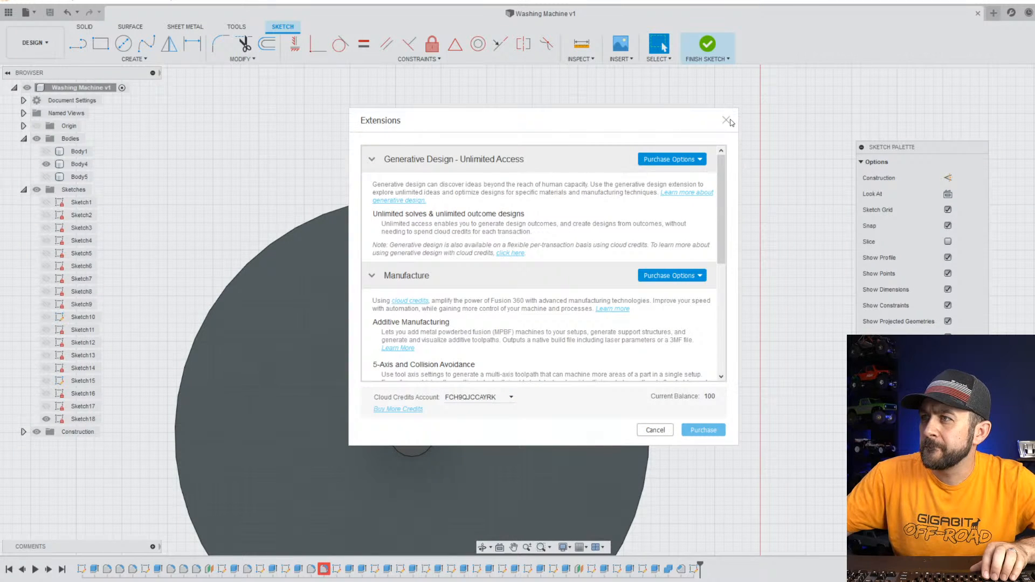
left_click(726, 121)
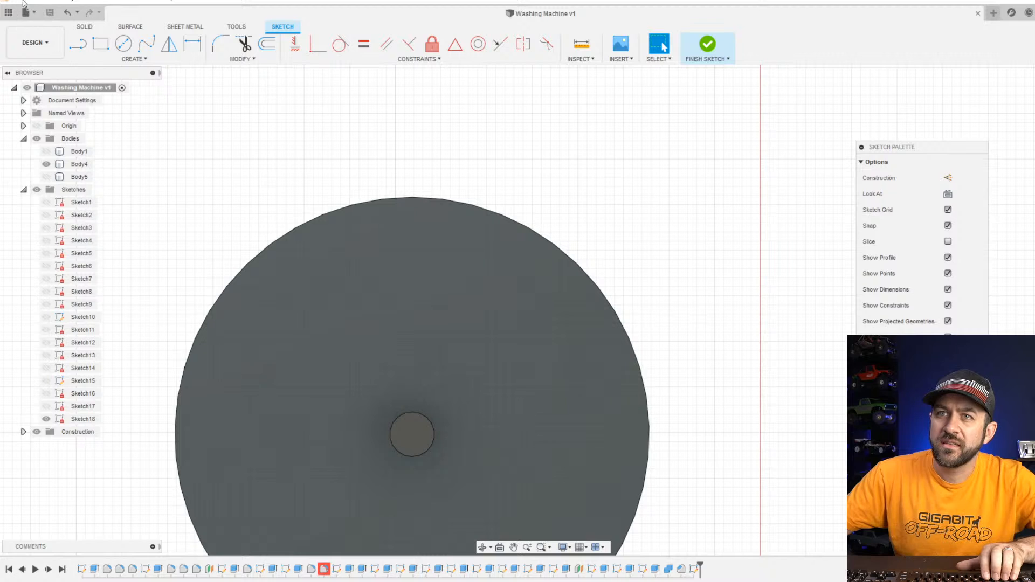
left_click(8, 12)
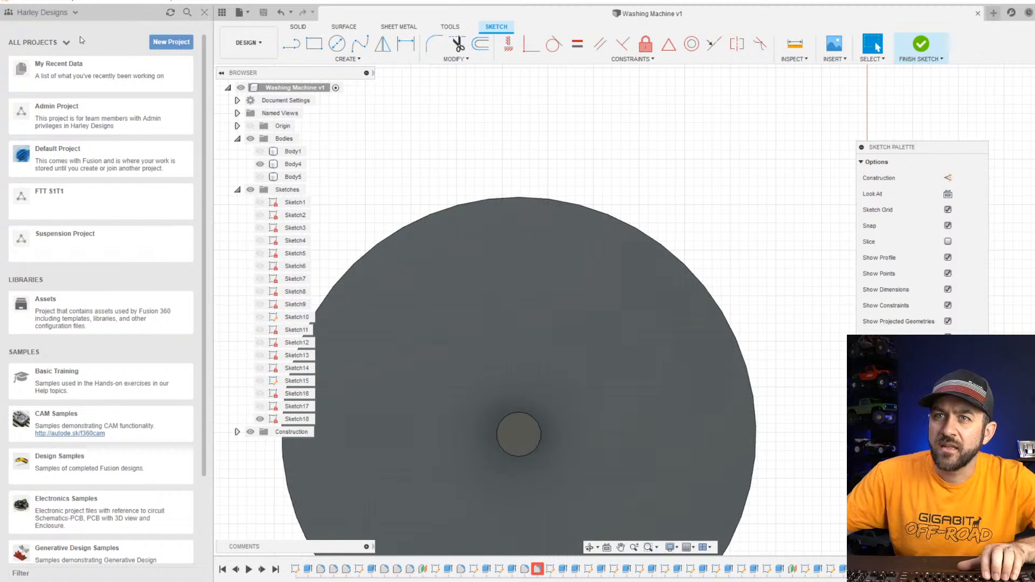
scroll(148, 178, "down", 4)
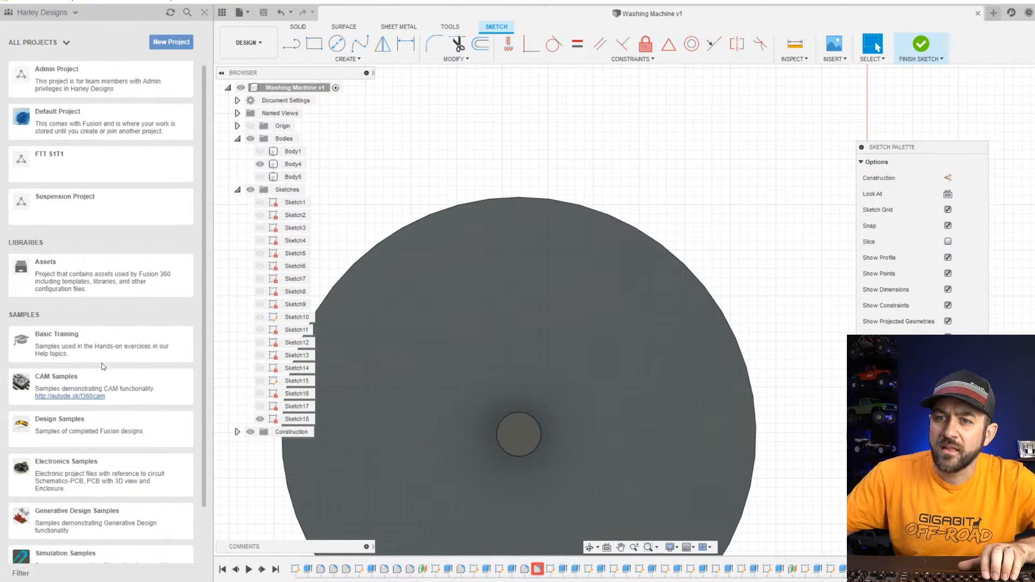
scroll(145, 254, "up", 4)
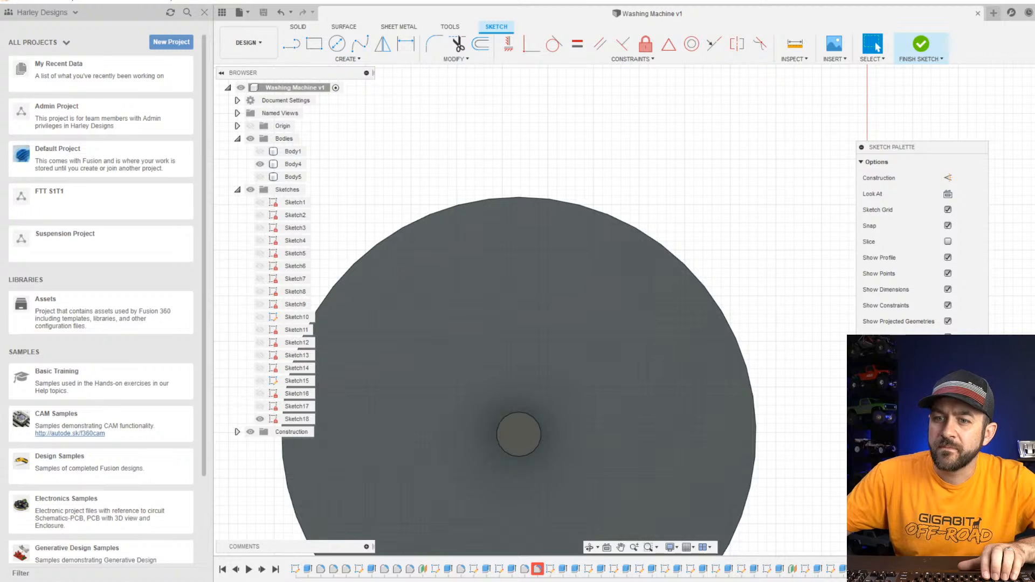
left_click(62, 575)
type("gear")
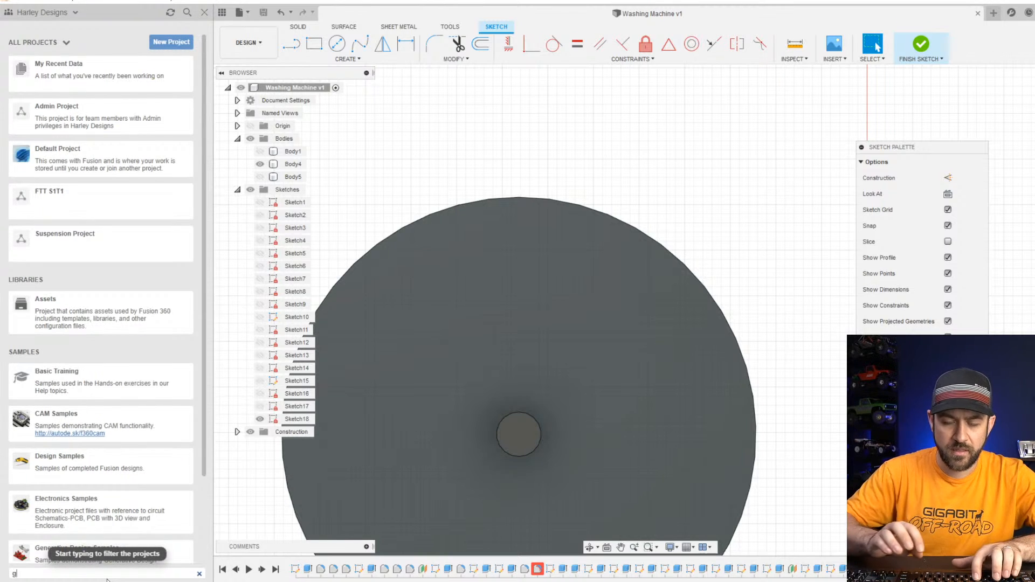
left_click(191, 14)
type("gear")
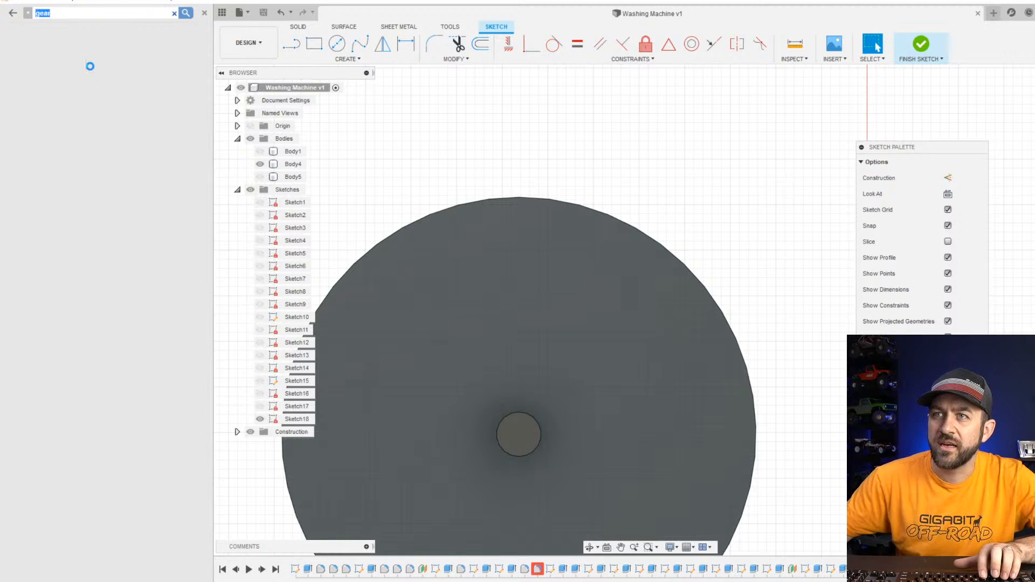
left_click(222, 11)
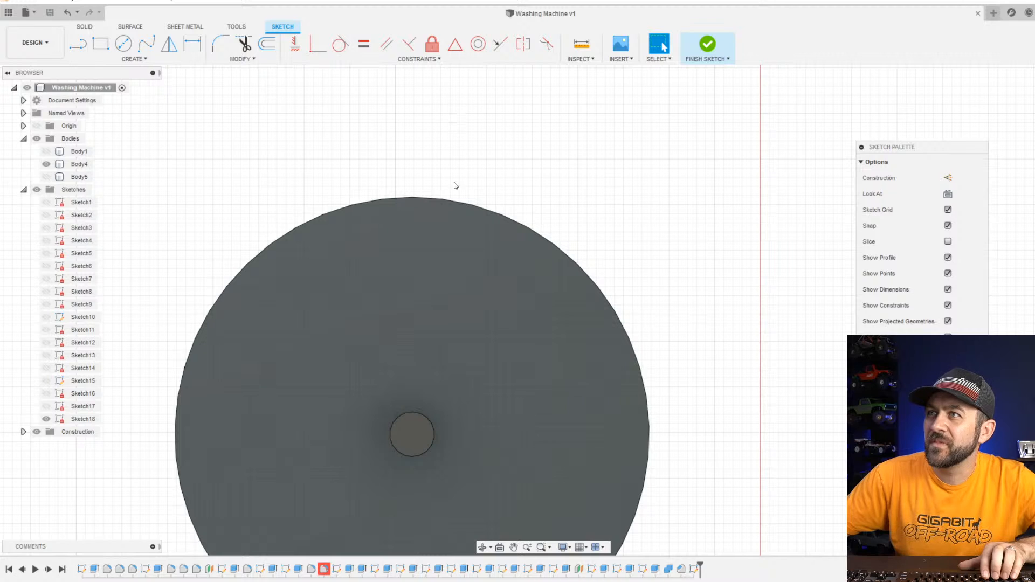
scroll(464, 286, "down", 3)
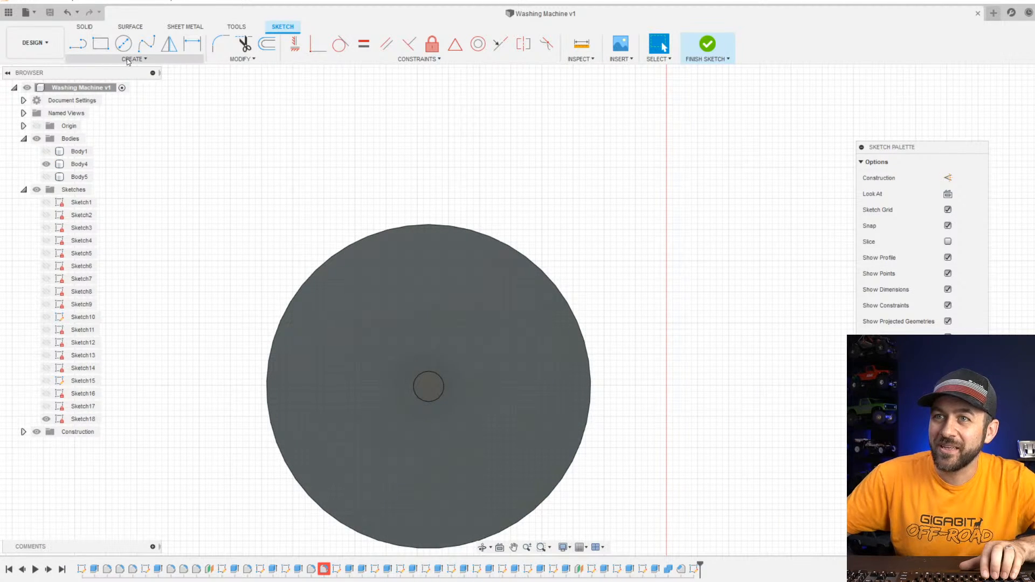
left_click(128, 60)
mouse_move(104, 98)
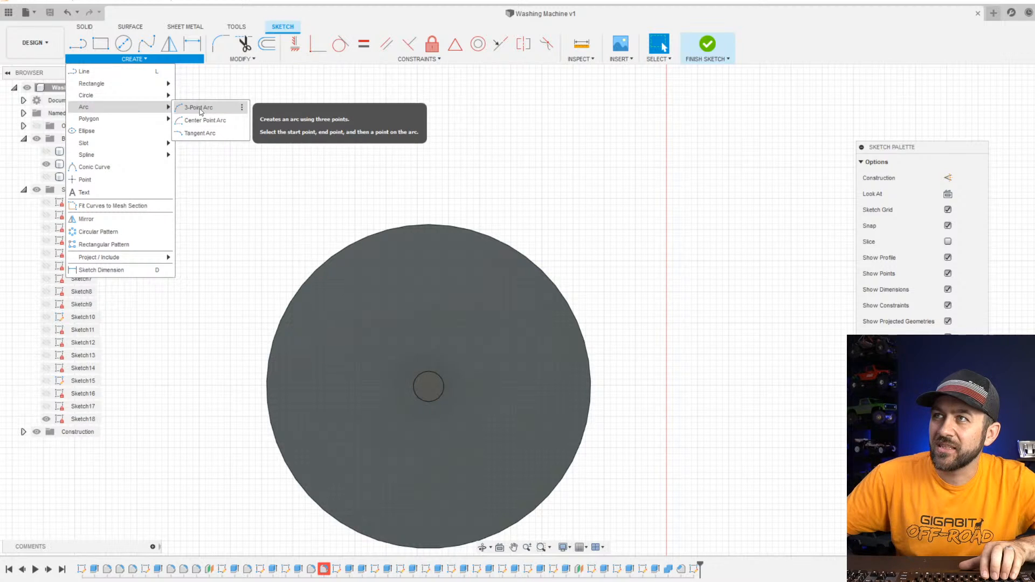
left_click(200, 109)
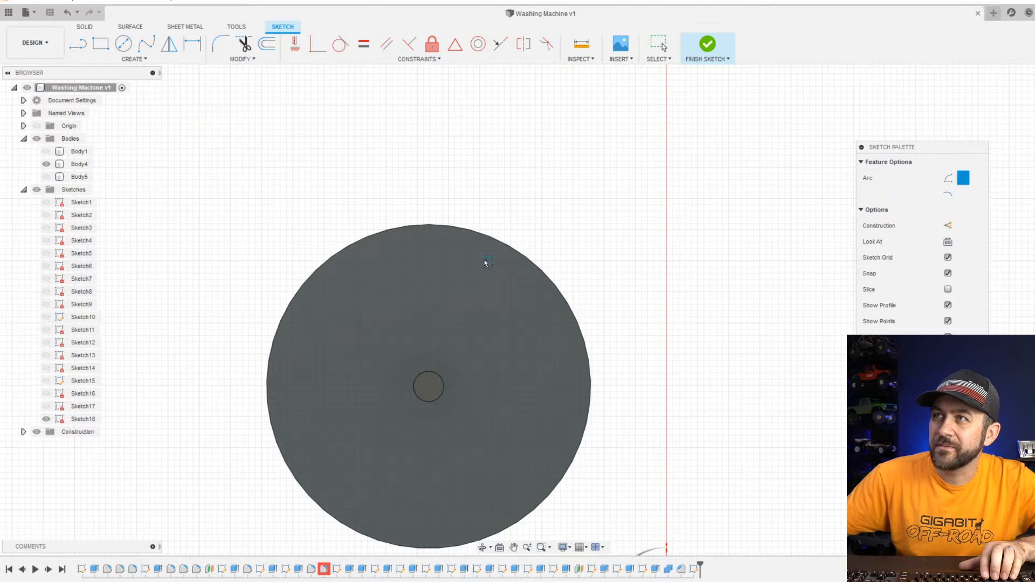
scroll(485, 262, "up", 3)
scroll(388, 205, "up", 3)
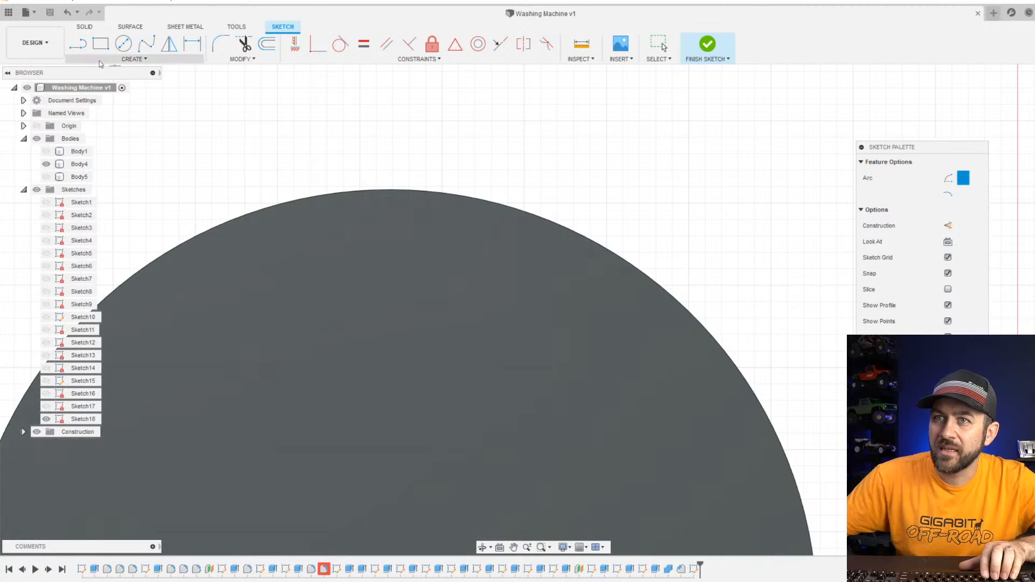
Draw a vertical line from the cylinder's centre to just beyond its upper edge and convert it to a construction line.
left_click(78, 46)
scroll(418, 162, "down", 3)
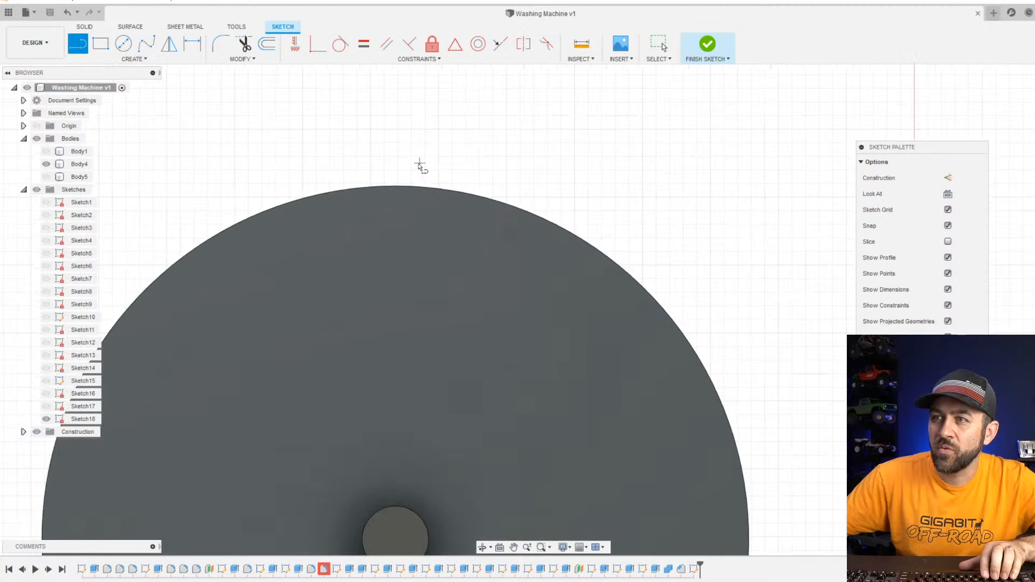
left_click(124, 57)
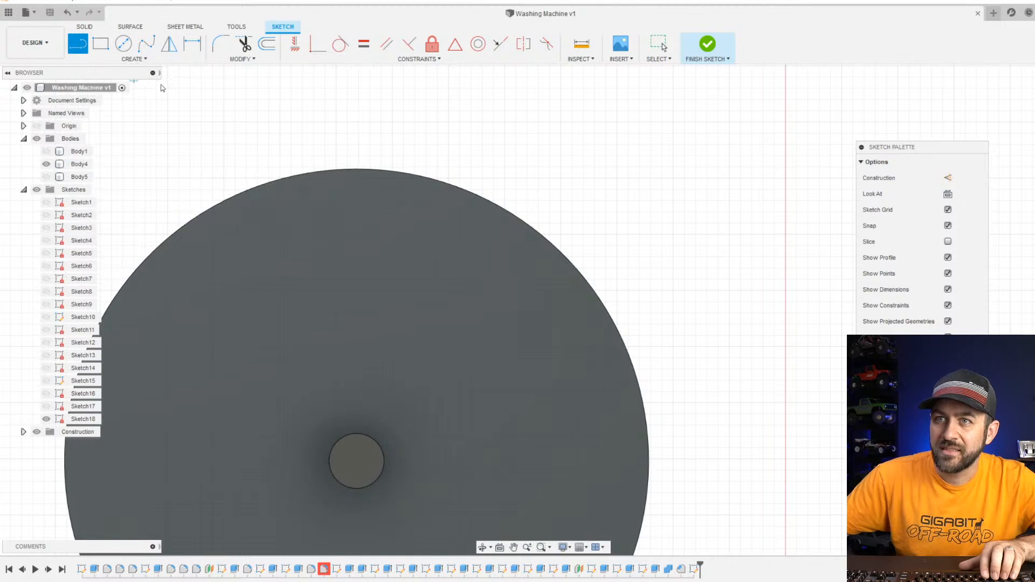
left_click(357, 461)
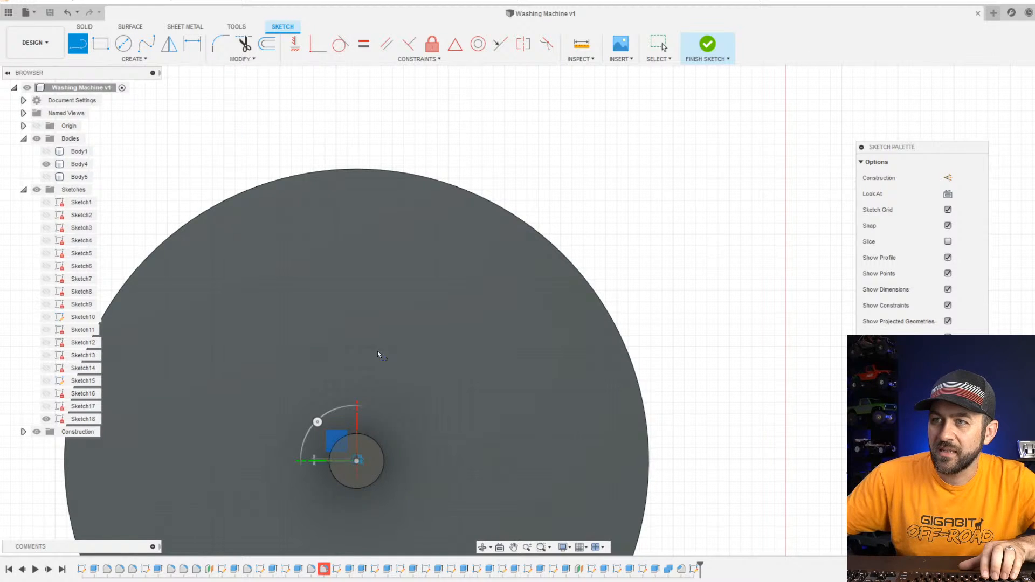
left_click(357, 152)
scroll(361, 160, "up", 2)
key("Escape")
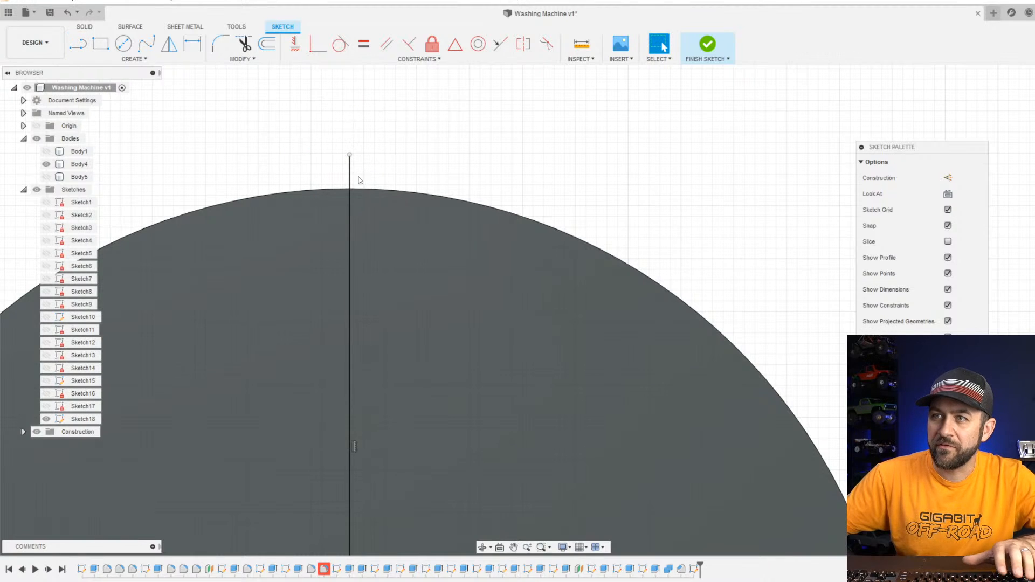
left_click(350, 181)
key("x")
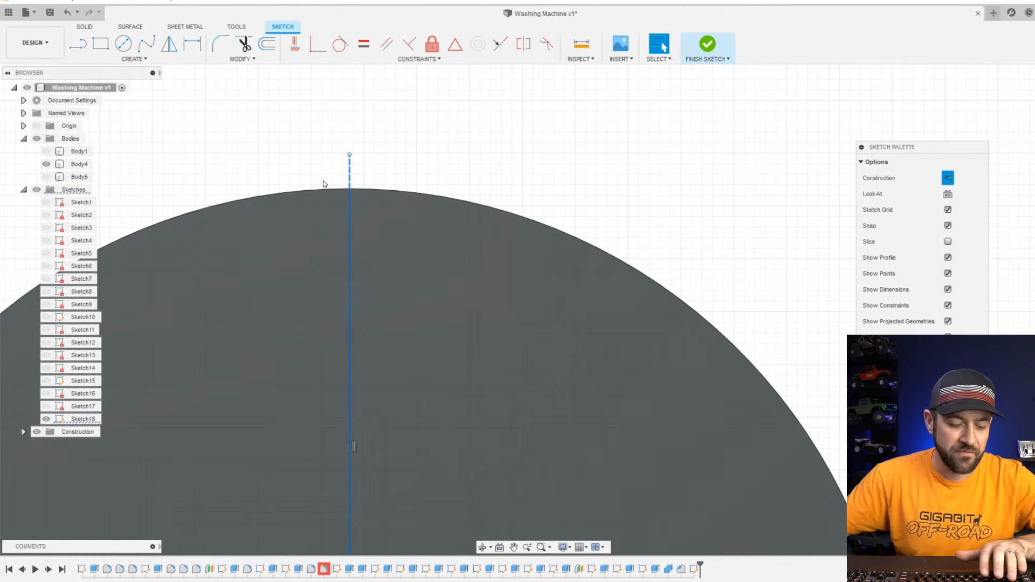
key("Escape")
Sketch a small circle centred on the construction line's outer end, just outside the cylinder's edge.
left_click(123, 43)
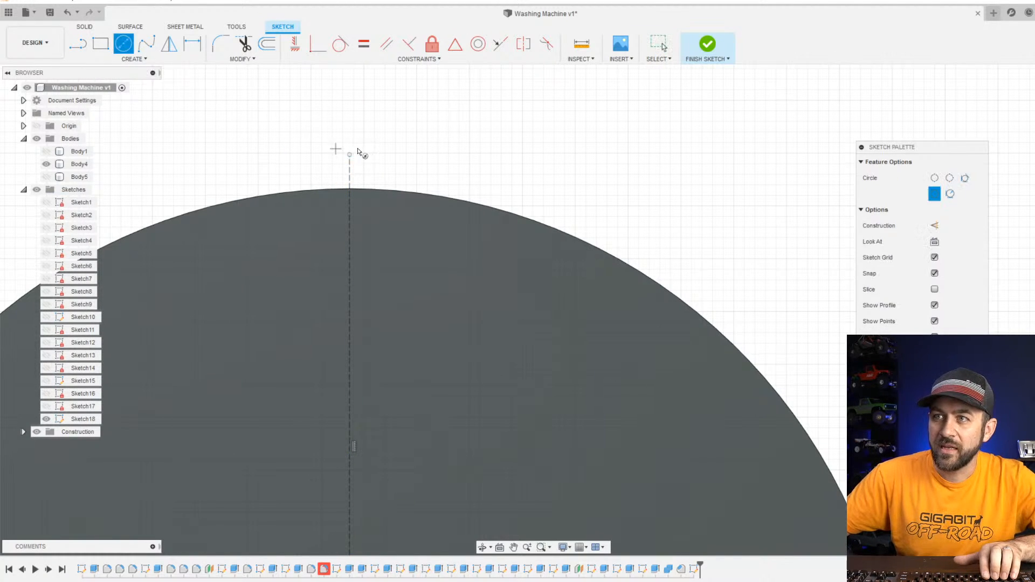
scroll(356, 154, "up", 4)
left_click(349, 155)
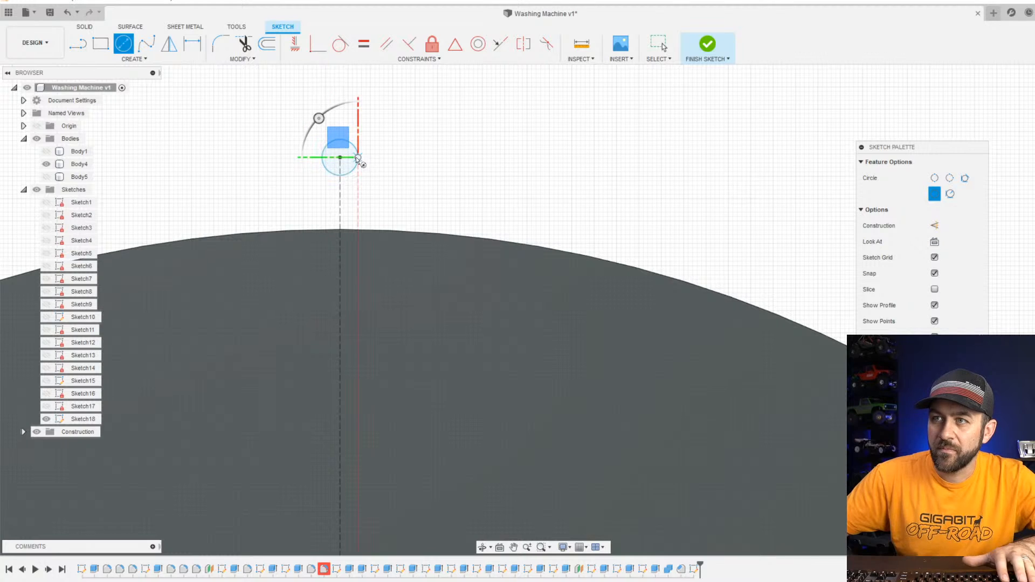
left_click(356, 157)
key("Escape")
Draw two outward-slanting lines from opposite sides of the small circle down to the cylinder's edge, forming a tapered tooth.
key("l")
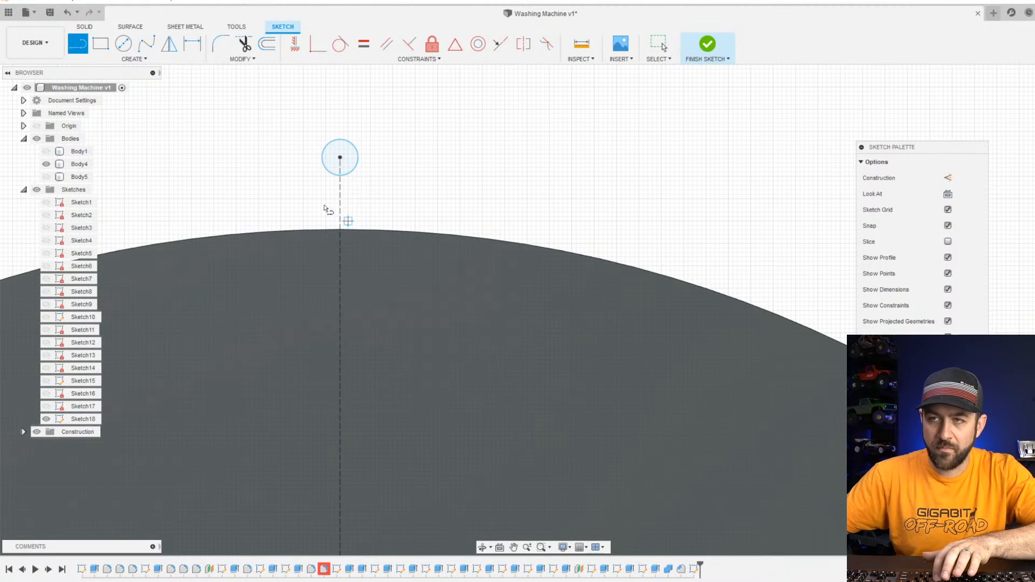
left_click(323, 152)
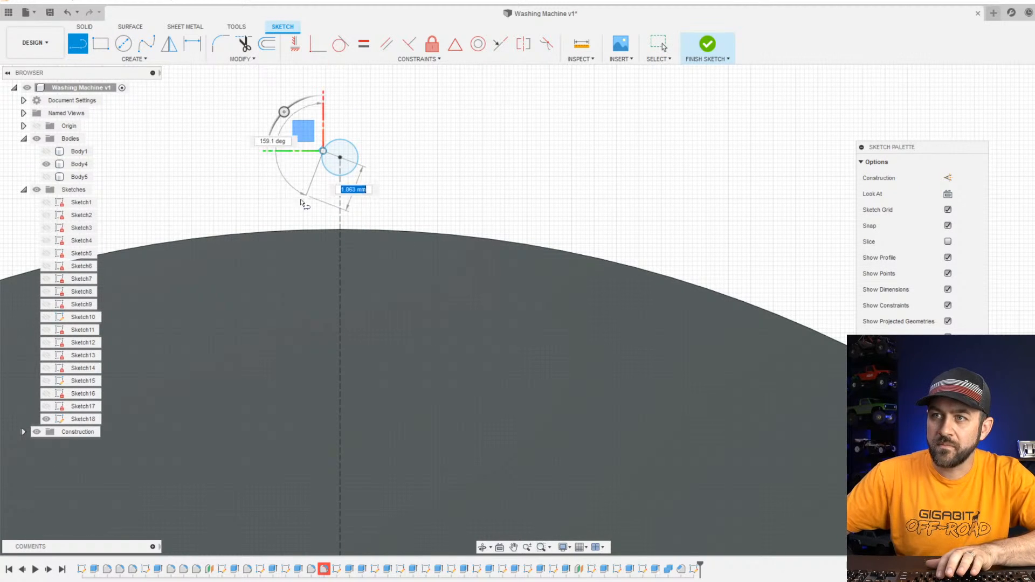
double_click(304, 231)
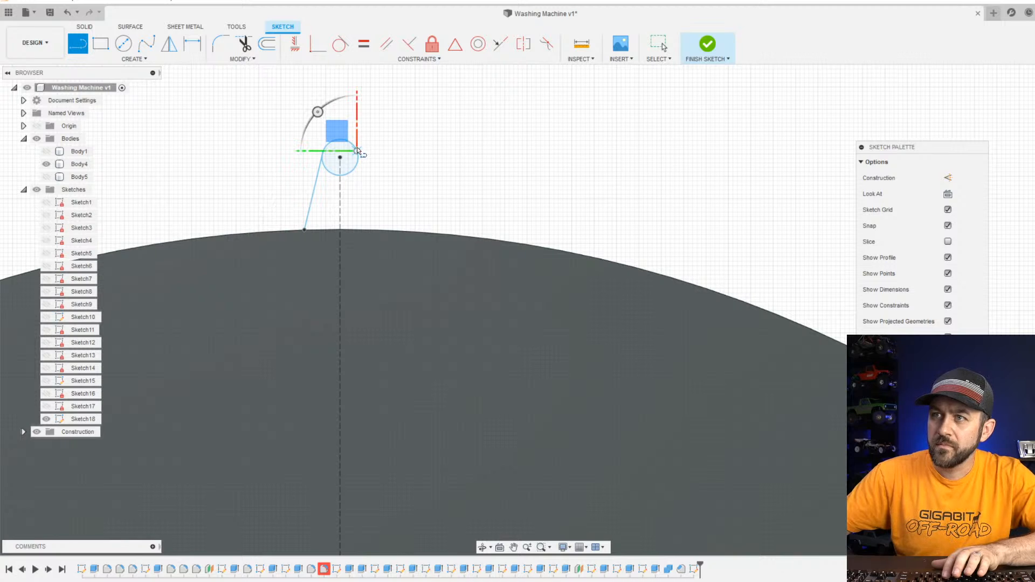
left_click(375, 231)
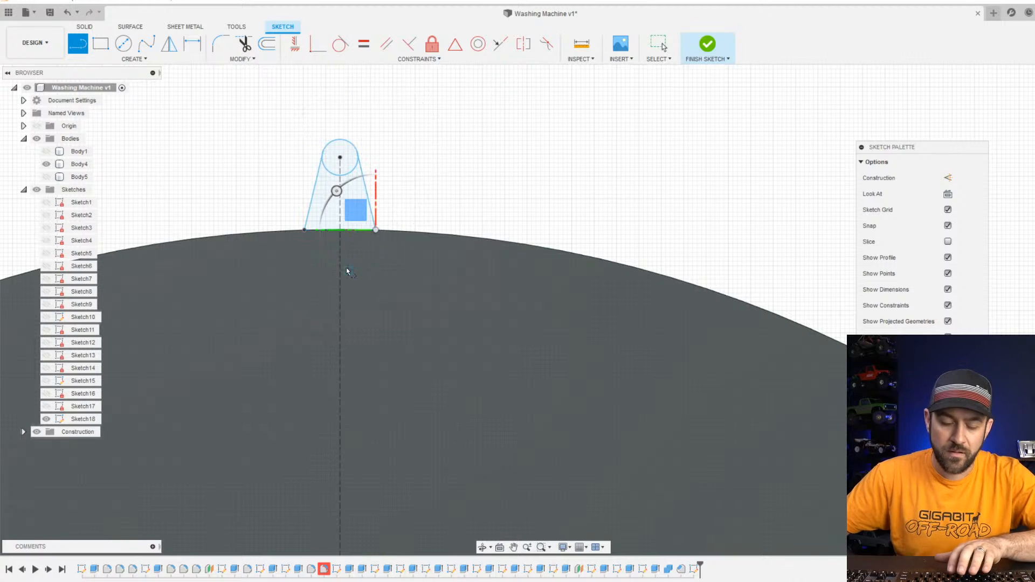
key("Escape")
scroll(351, 262, "down", 3)
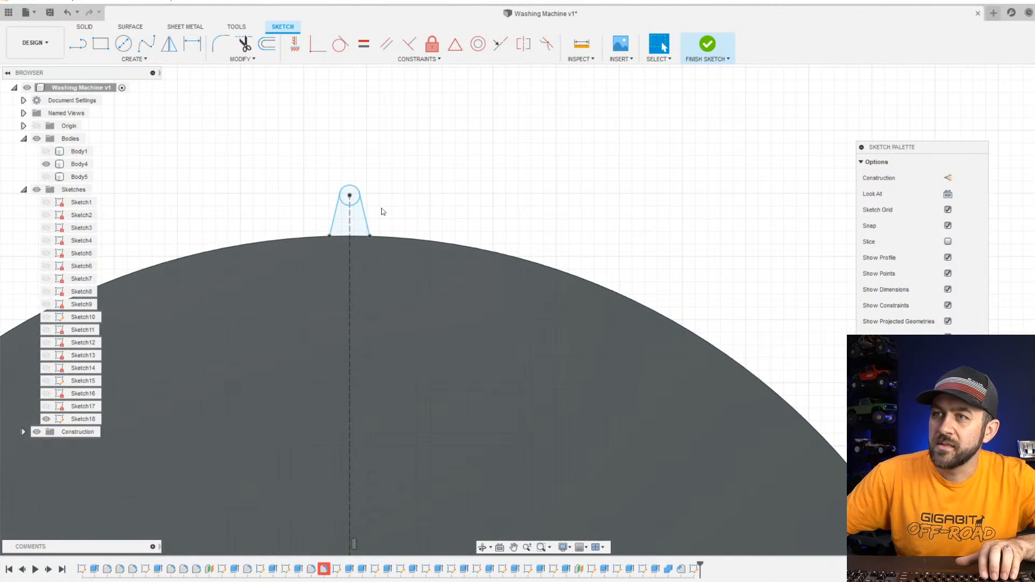
Dimension the small circle at the tooth's tip to a diameter of 0.25 mm.
scroll(381, 211, "up", 5)
key("d")
left_click(342, 124)
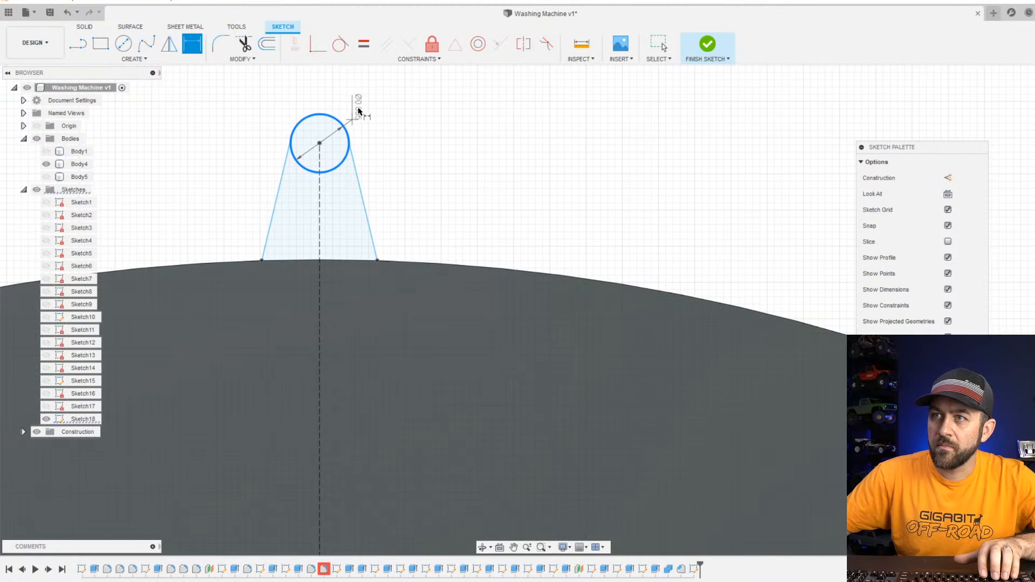
left_click(358, 112)
type(".25")
key("Return")
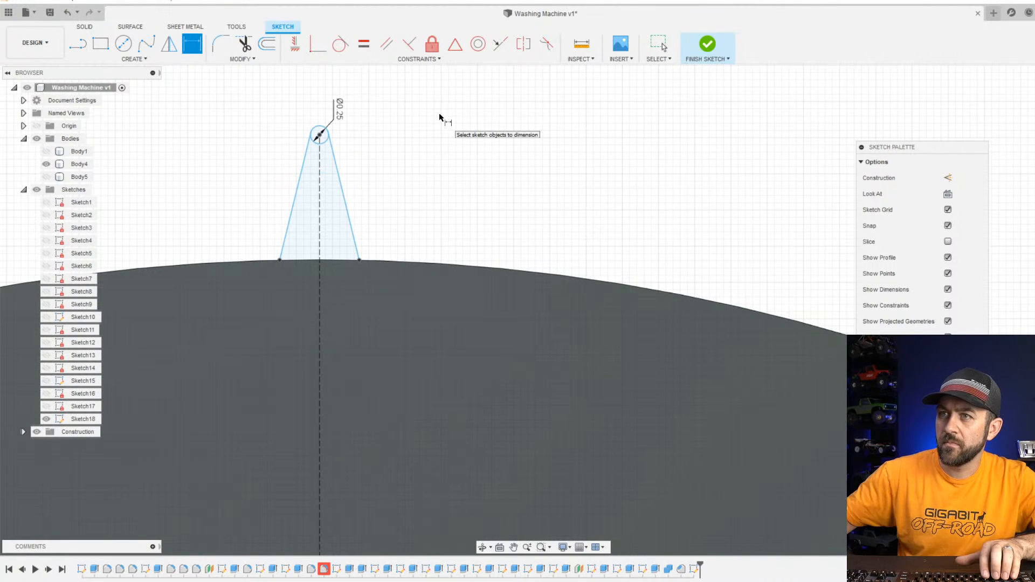
Dimension the distance from the tooth's tip circle to the cylinder's centre, try a value of 1 mm, and undo that value.
left_click(319, 135)
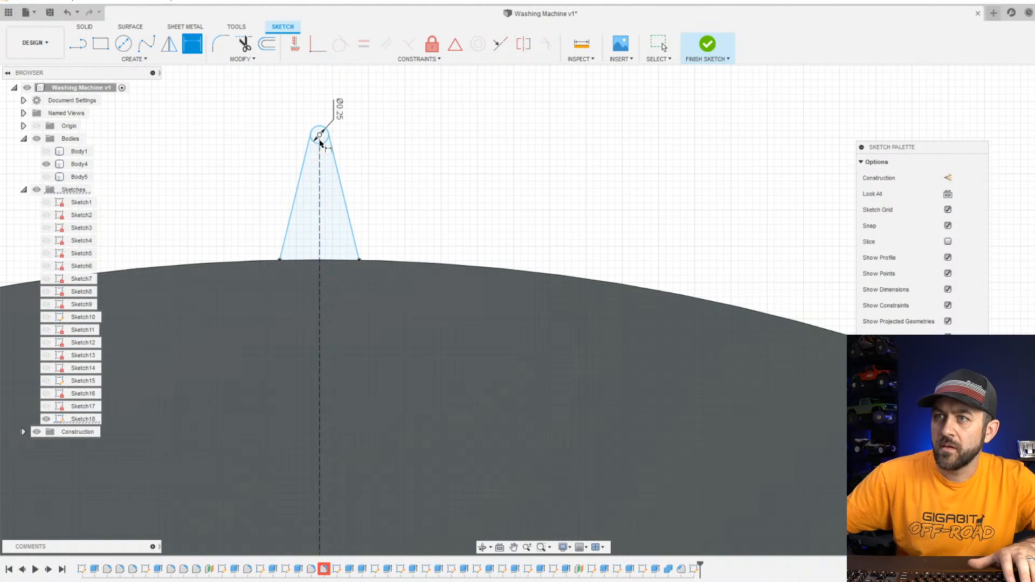
left_click(392, 262)
left_click(384, 197)
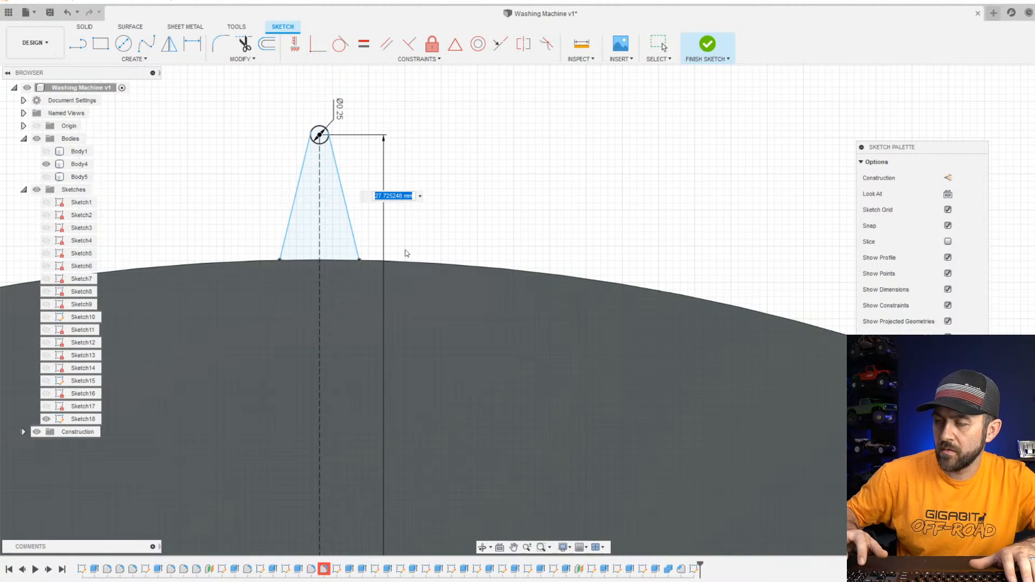
type("1")
key("Return")
scroll(460, 189, "down", 6)
scroll(475, 359, "down", 3)
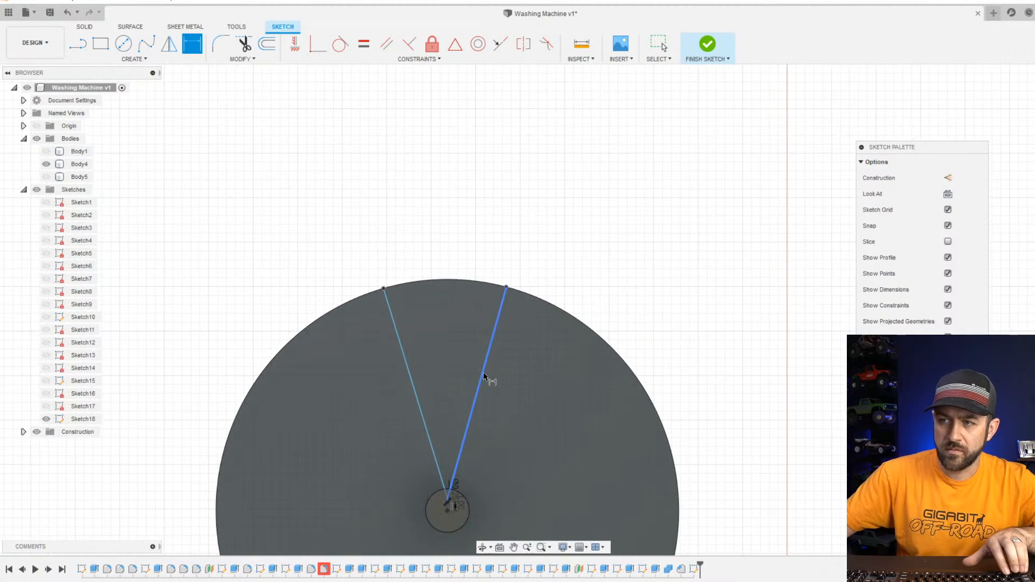
key("Escape")
key("ctrl+z")
Try a distance of 26 mm between the tooth's tip circle and the cylinder's centre, and undo the change.
scroll(423, 272, "up", 4)
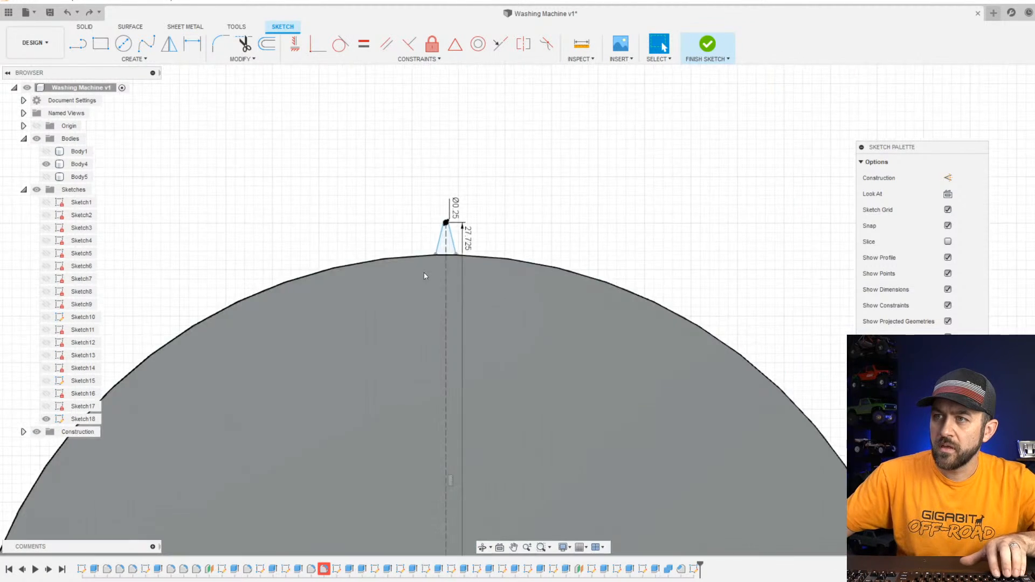
scroll(453, 237, "up", 6)
double_click(504, 240)
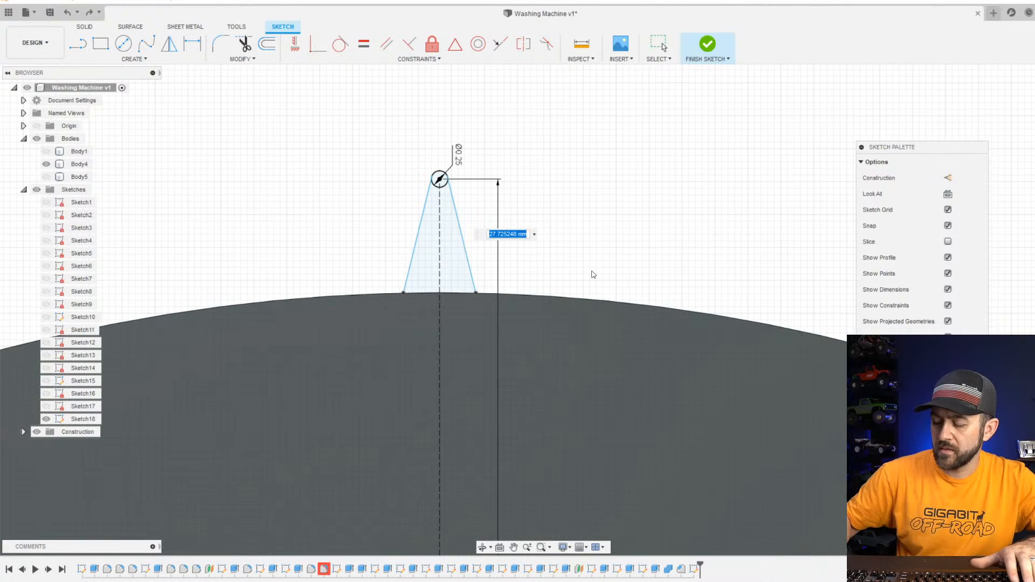
type("26")
key("Return")
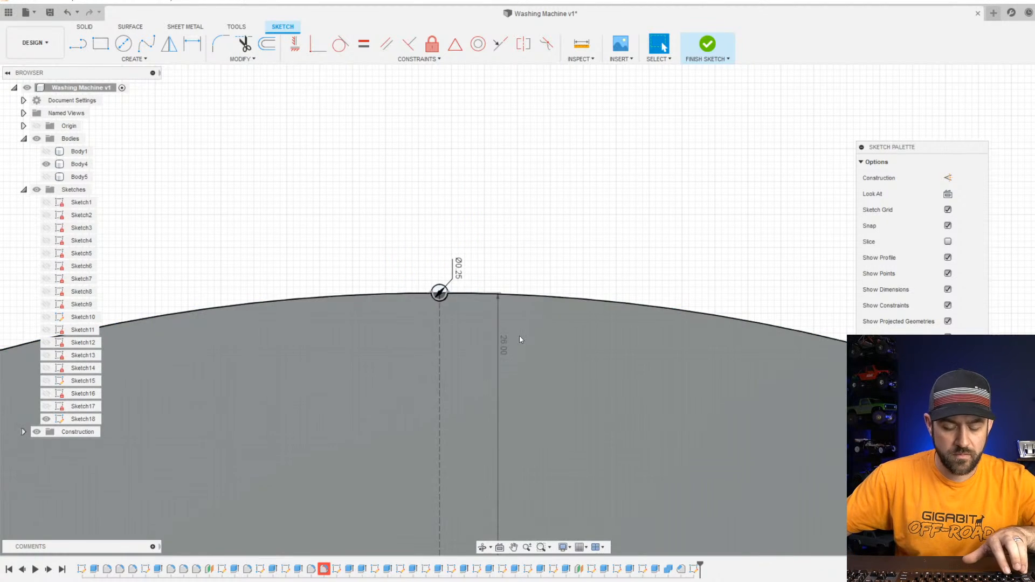
key("ctrl+z")
Set the distance between the tooth's tip circle and the cylinder's centre to 27 mm.
double_click(503, 232)
type("27")
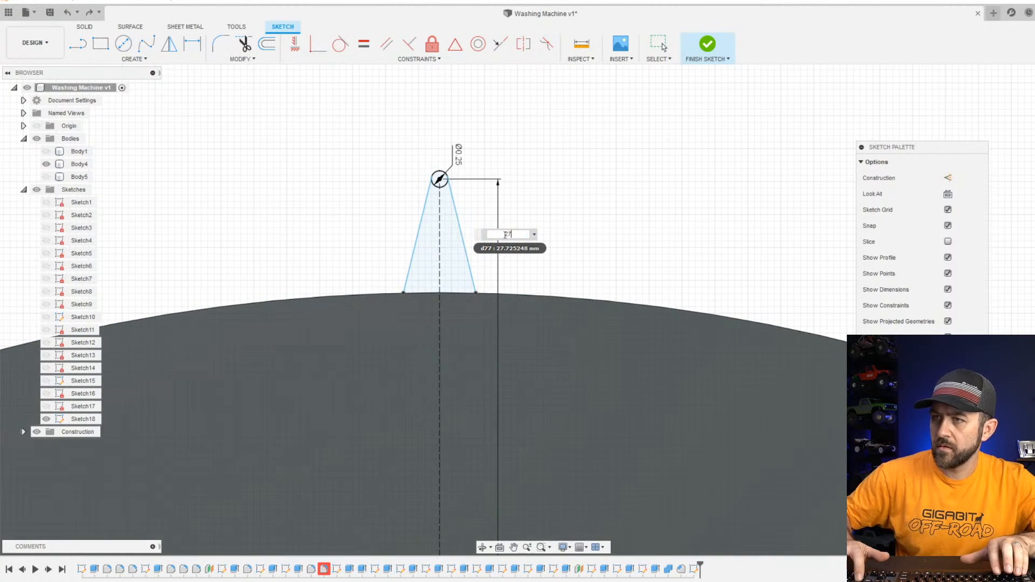
key("Return")
scroll(417, 252, "up", 6)
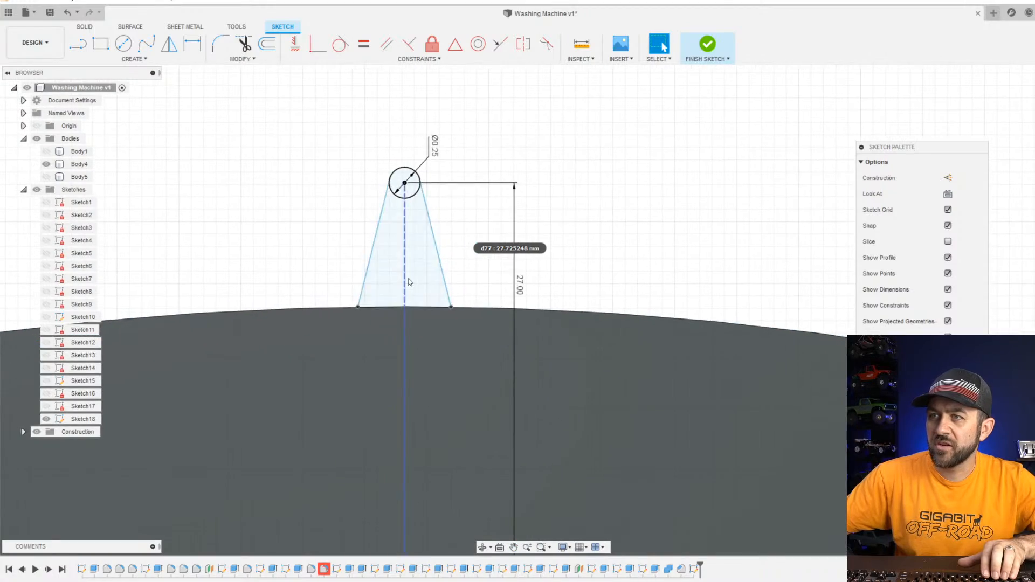
scroll(424, 290, "down", 6)
scroll(425, 289, "down", 4)
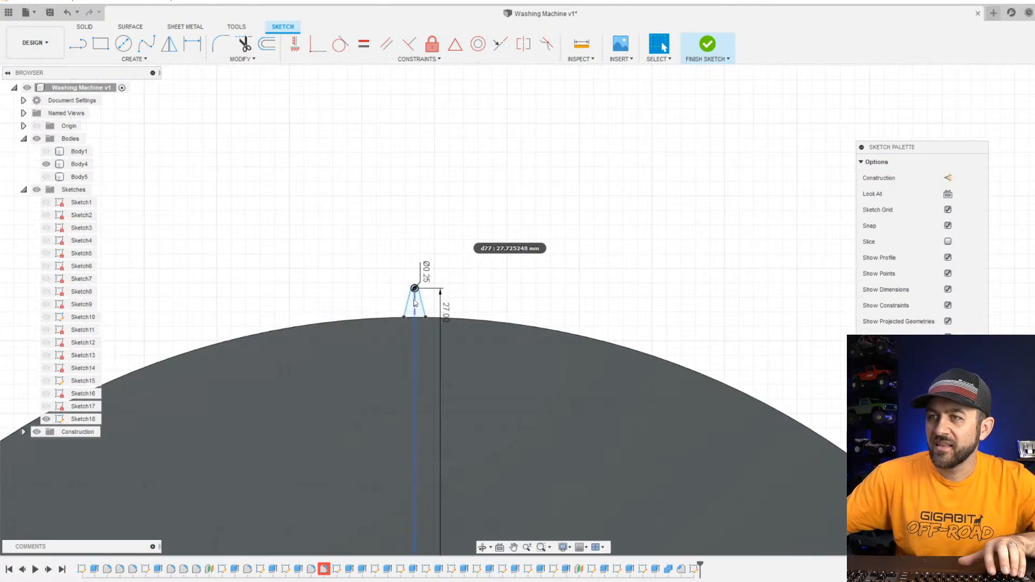
Set the distance between the tooth's tip circle and the cylinder's centre to 27.5 mm.
middle_click_drag(428, 212, 473, 346, "shift")
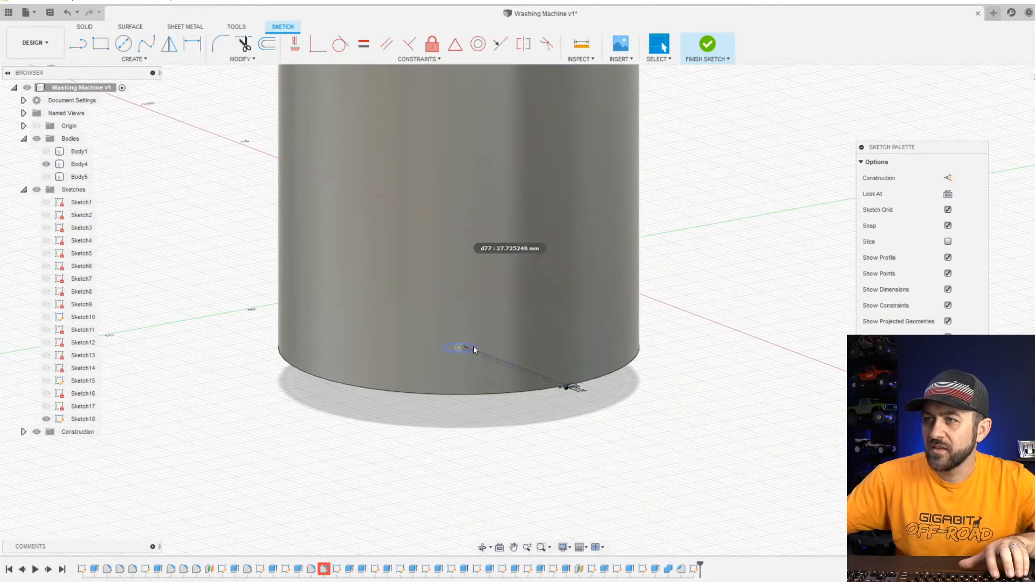
scroll(513, 388, "up", 3)
middle_click_drag(635, 405, 477, 212, "shift")
scroll(521, 300, "up", 5)
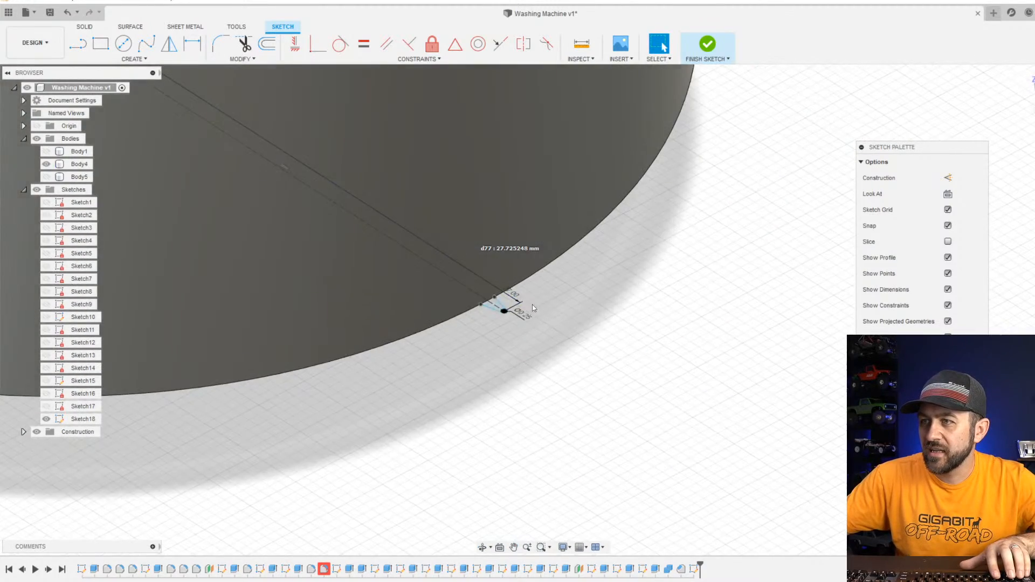
double_click(492, 290)
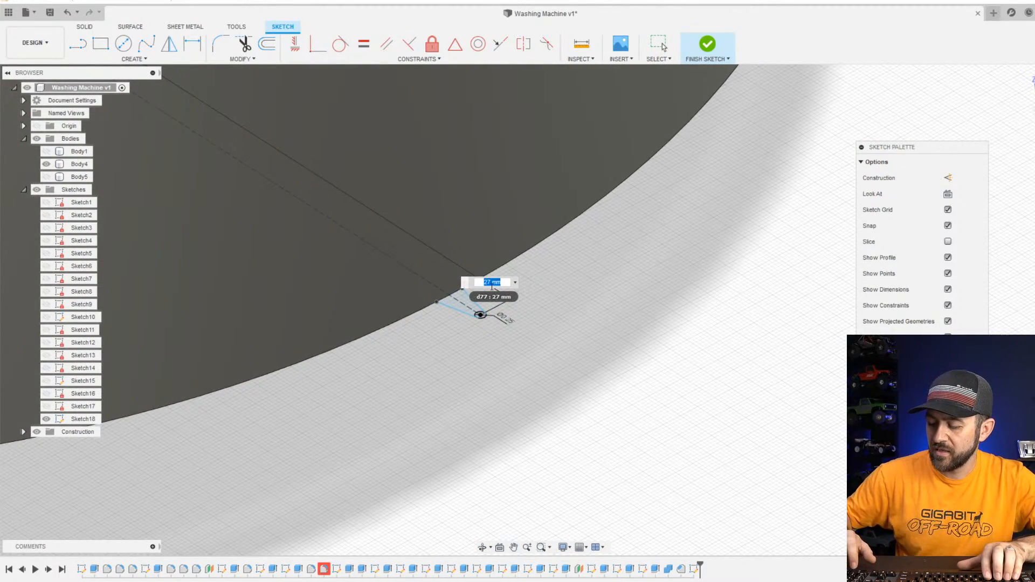
type("27.5")
key("Return")
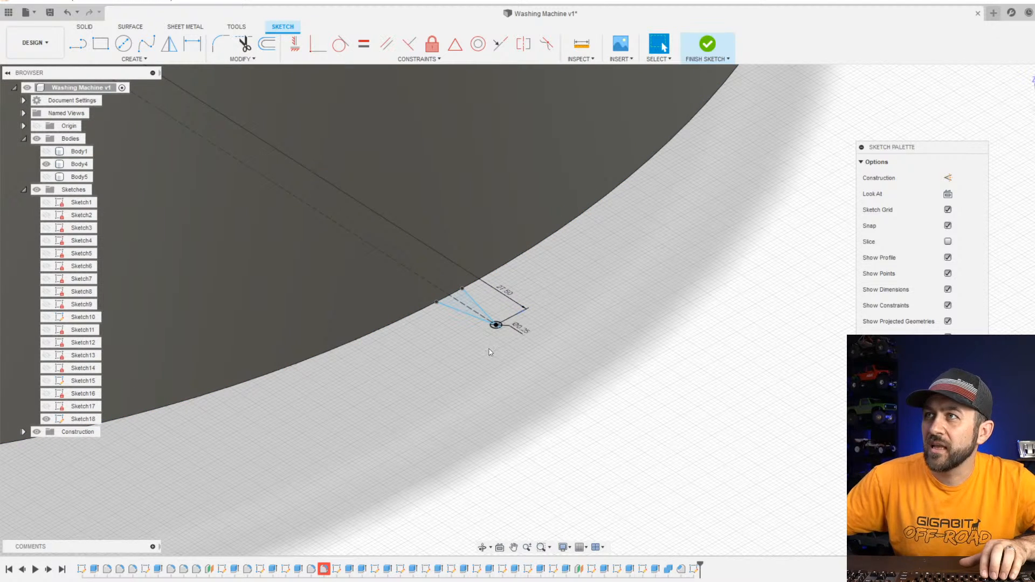
scroll(484, 376, "down", 3)
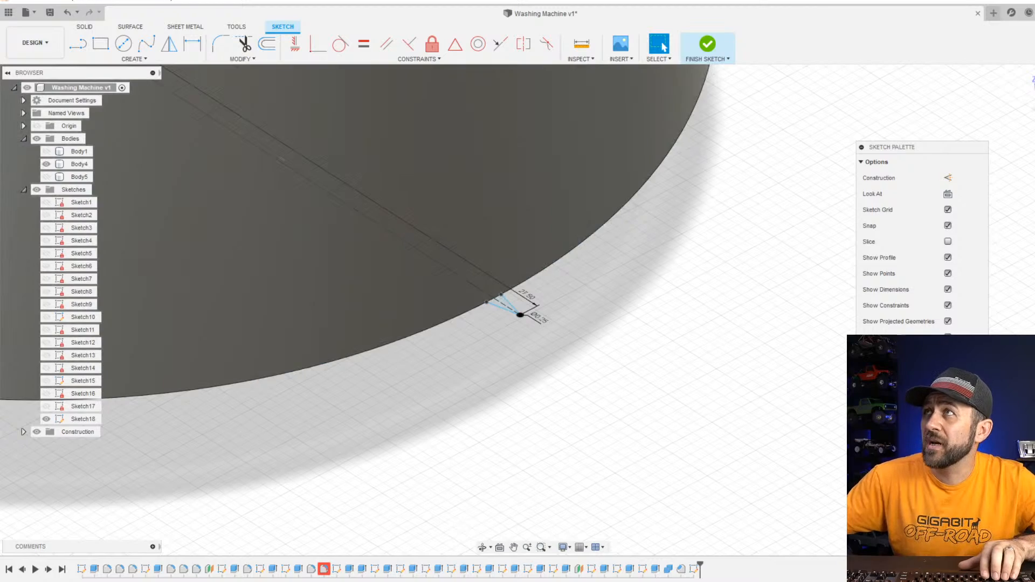
Switch to the Chrome browser, open the McMaster-Carr website and search it for "spur gear".
left_click_drag(1025, 0, 583, 34)
left_click(533, 35)
type("mcmaste")
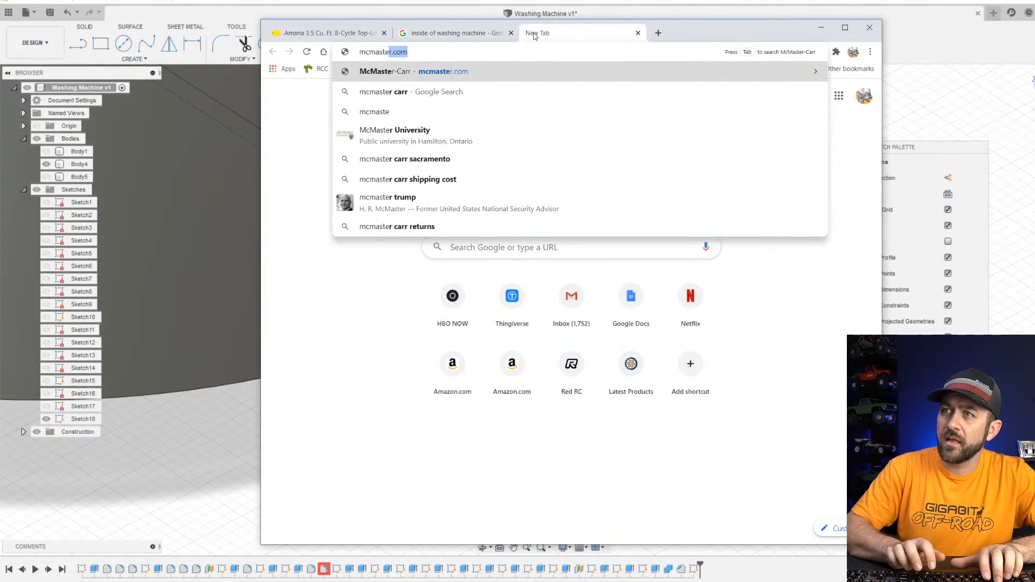
key("Return")
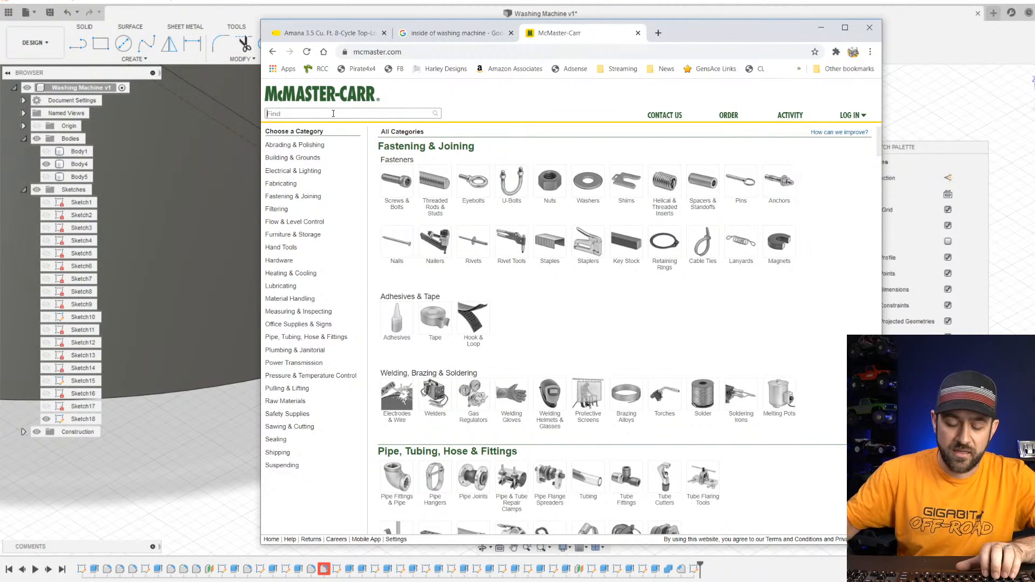
type("spur gear")
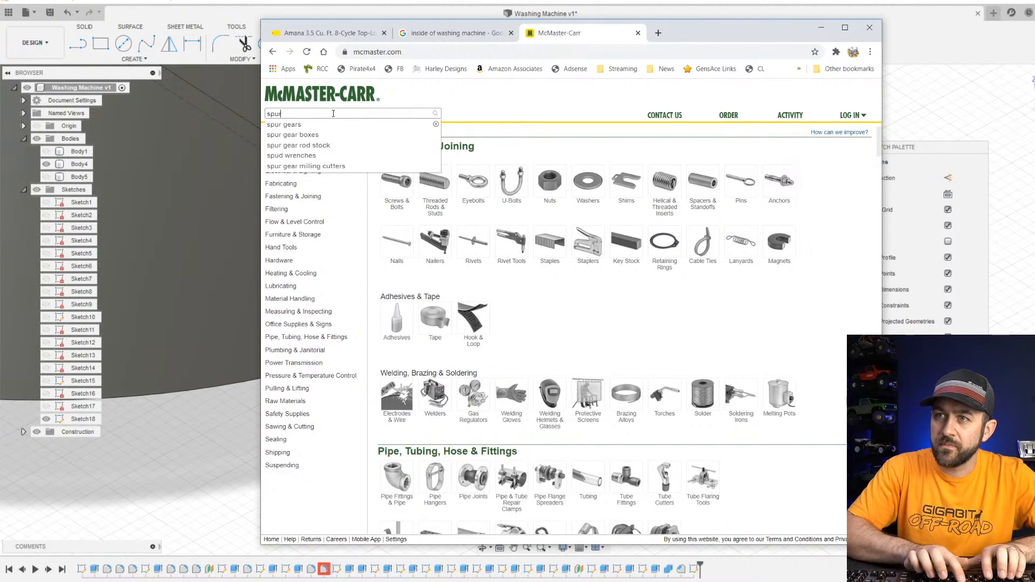
key("Return")
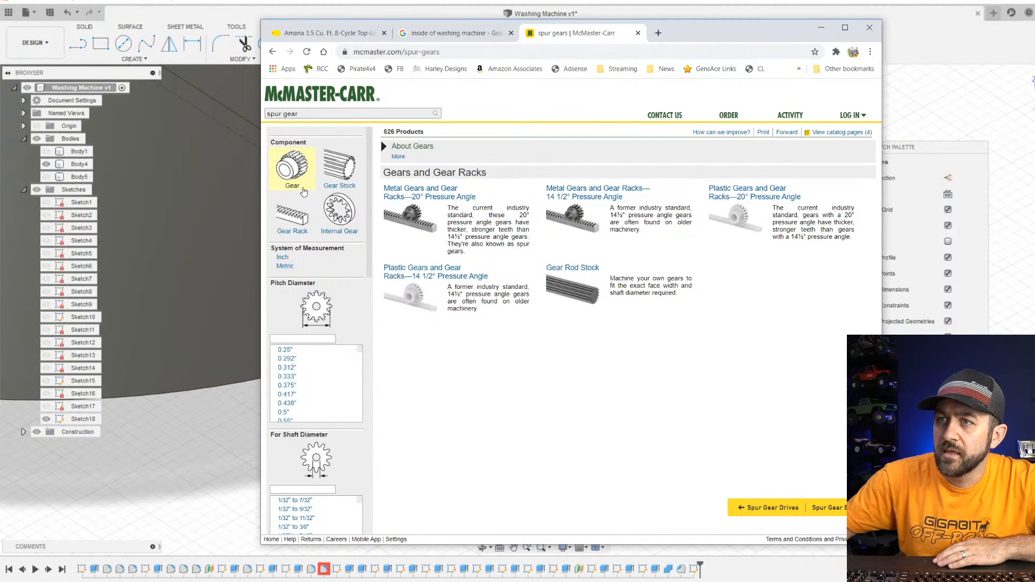
Filter the spur gear results to the Gear component with 48 pitch and 80 teeth.
left_click(292, 166)
scroll(330, 386, "down", 4)
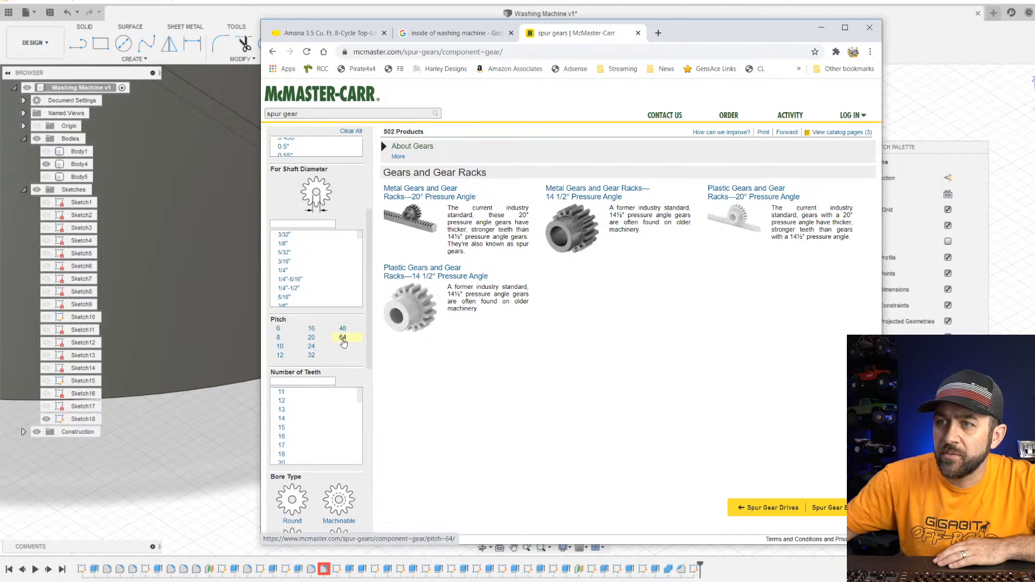
left_click(349, 330)
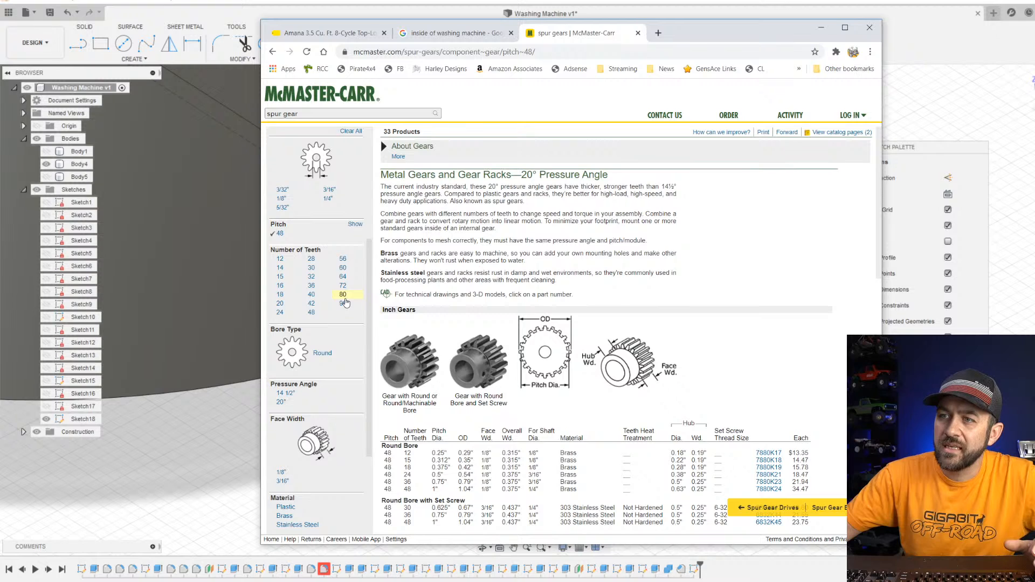
left_click(343, 296)
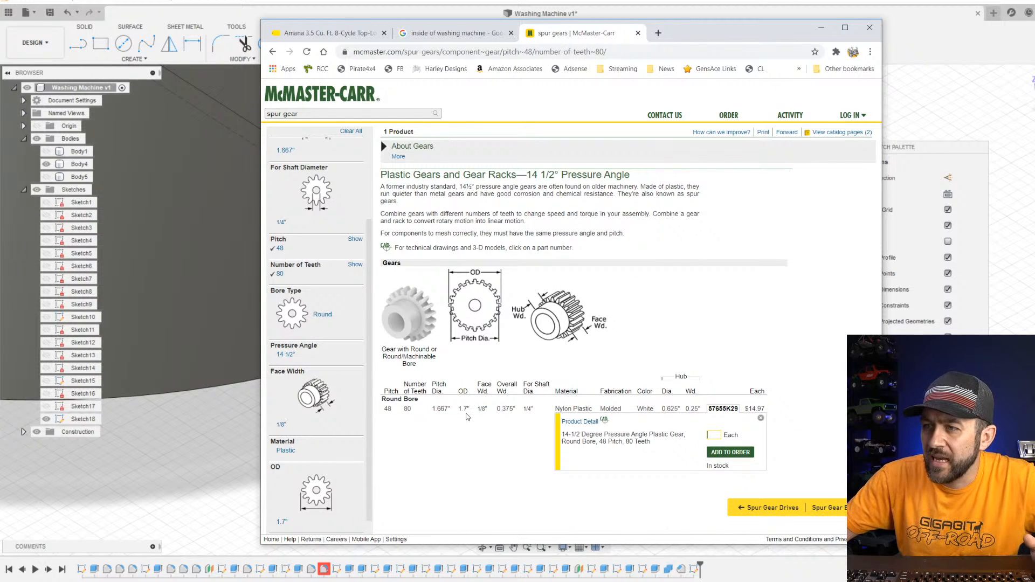
Switch to Fusion 360 and measure the diameter of the cylinder's side face.
left_click(236, 10)
left_click(582, 43)
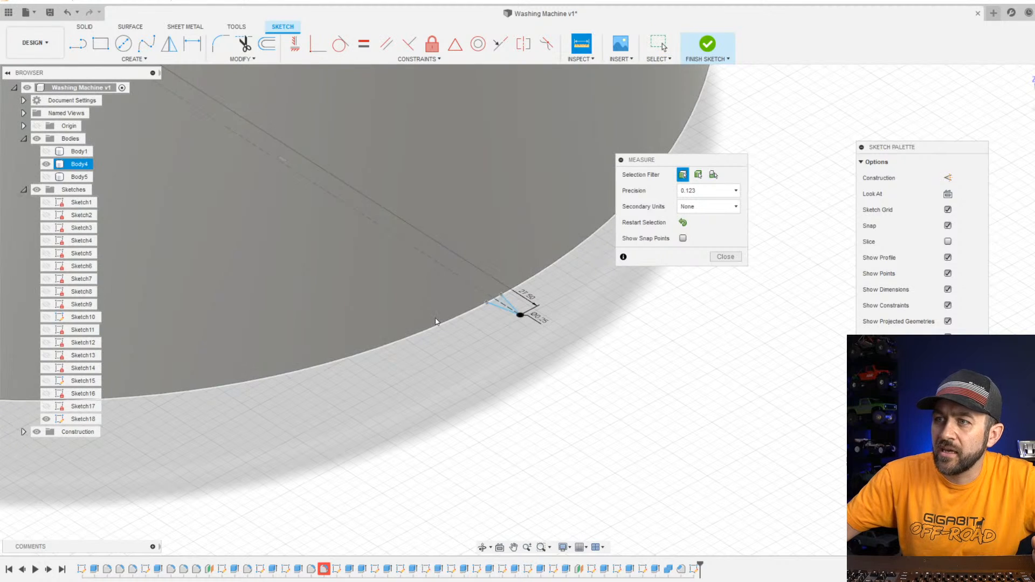
left_click(436, 322)
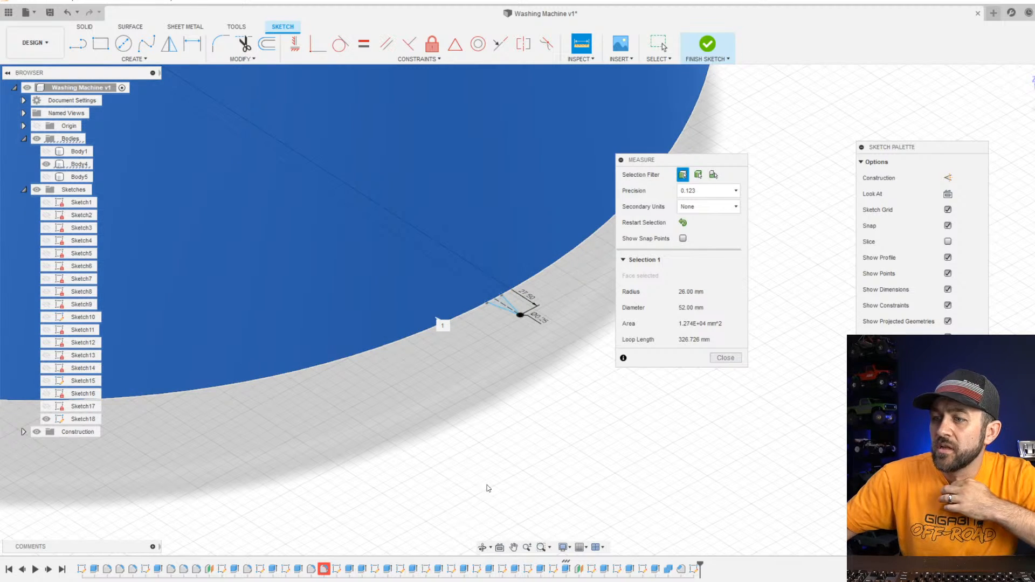
Switch back to the McMaster-Carr page and filter the 48-pitch gears to 96 teeth instead of 80, reviewing the listed gears.
left_click(465, 561)
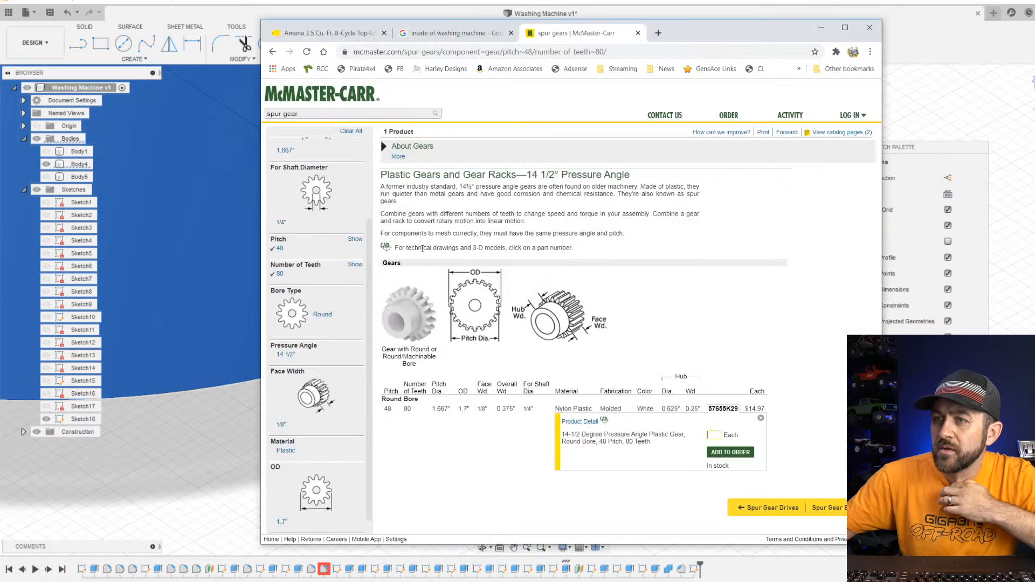
left_click(279, 52)
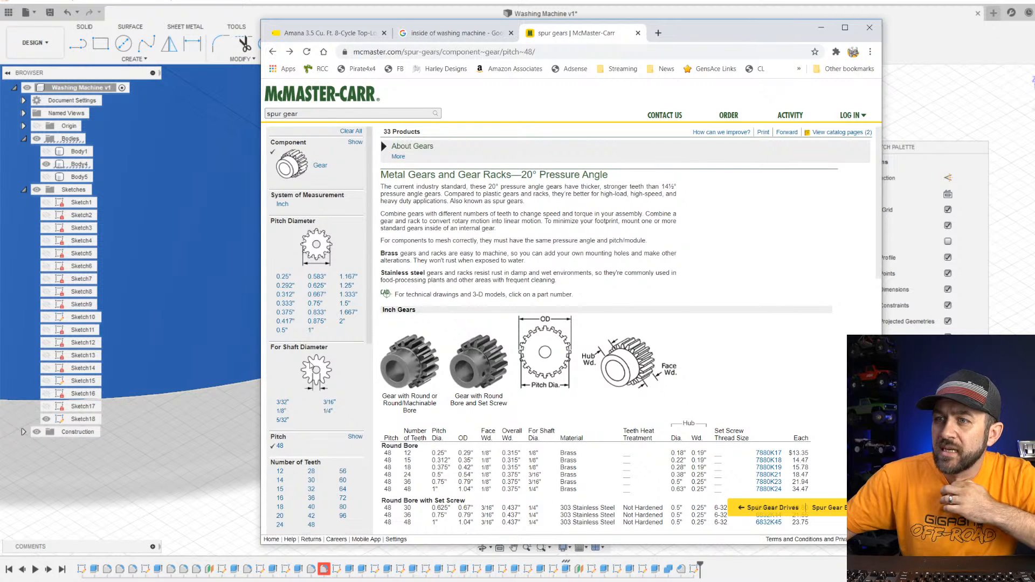
scroll(348, 396, "down", 5)
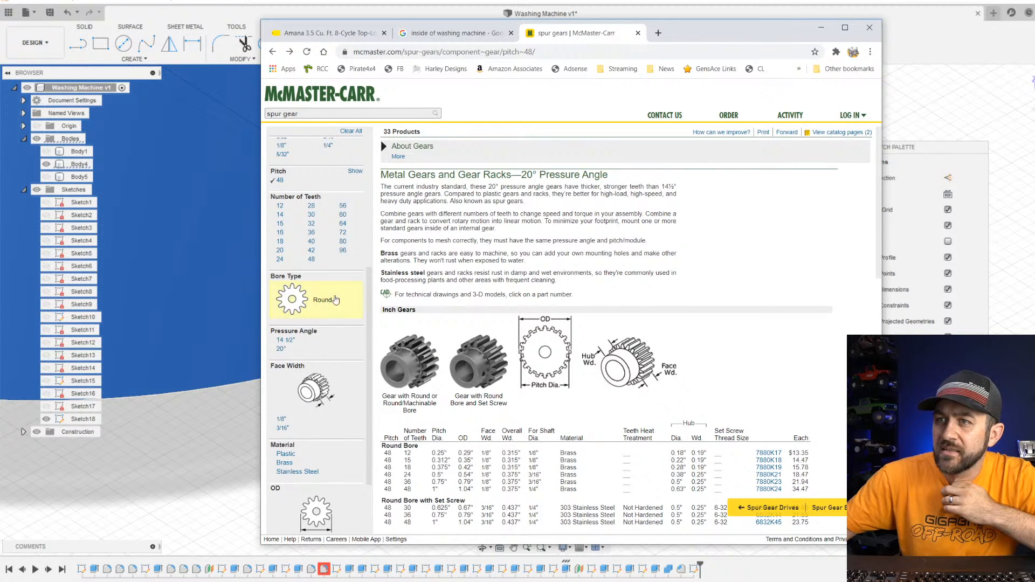
left_click(343, 250)
mouse_move(511, 376)
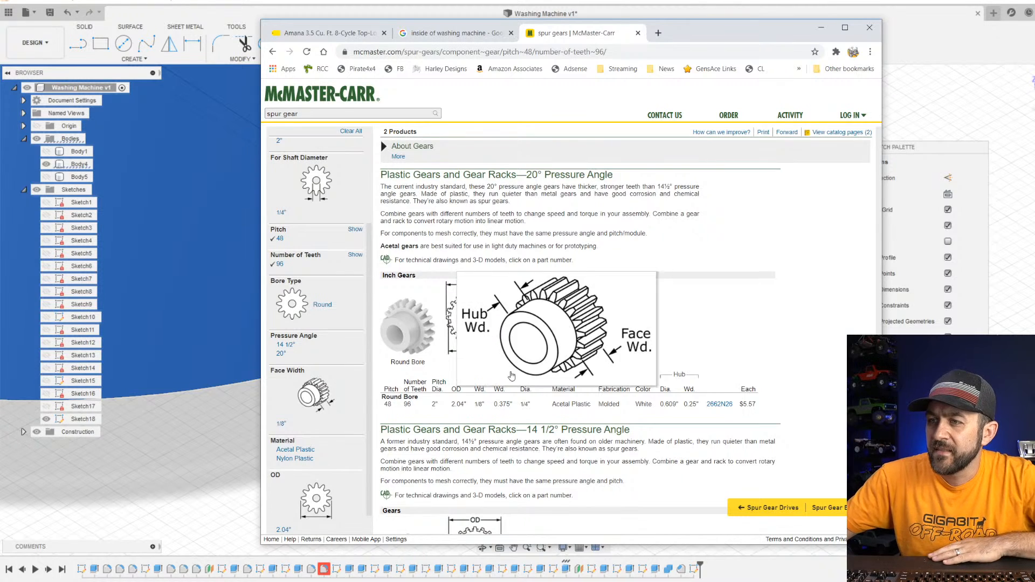
scroll(511, 376, "down", 3)
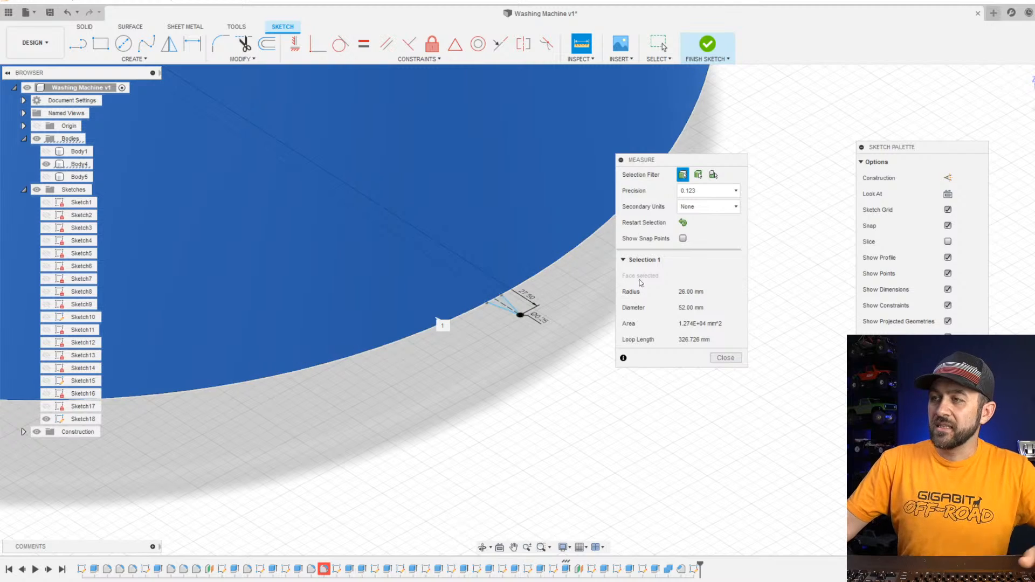
Back in Fusion 360, end the measurement and delete all the gear tooth's sketch geometry at the cylinder's rim.
left_click(722, 359)
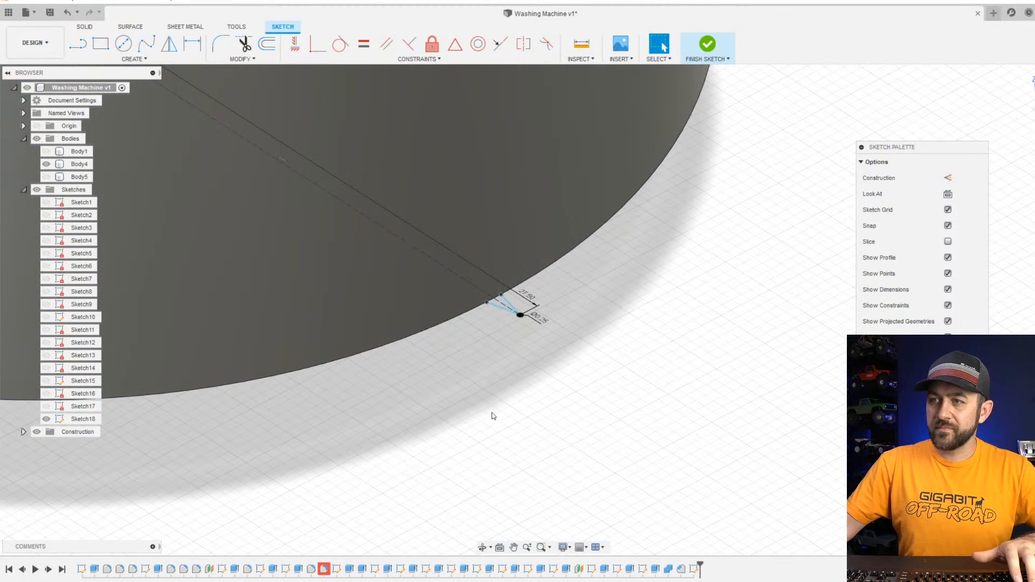
left_click_drag(636, 387, 490, 293)
key("Delete")
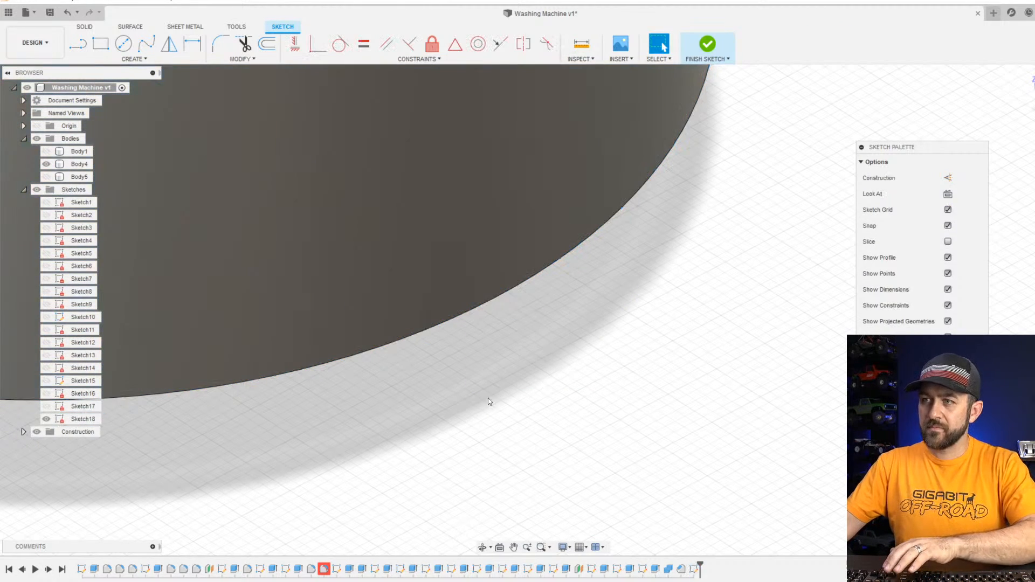
Finish the emptied tooth sketch on the cylinder's bottom and delete it from the design history.
scroll(489, 401, "down", 6)
middle_click_drag(349, 472, 436, 381, "shift")
middle_click_drag(542, 92, 449, 345)
scroll(450, 346, "up", 3)
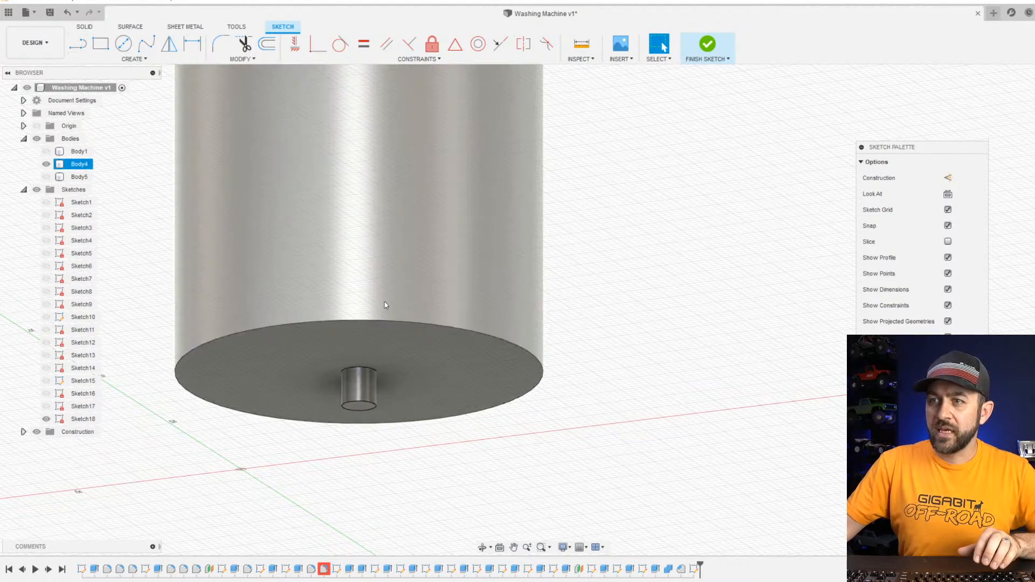
left_click(707, 45)
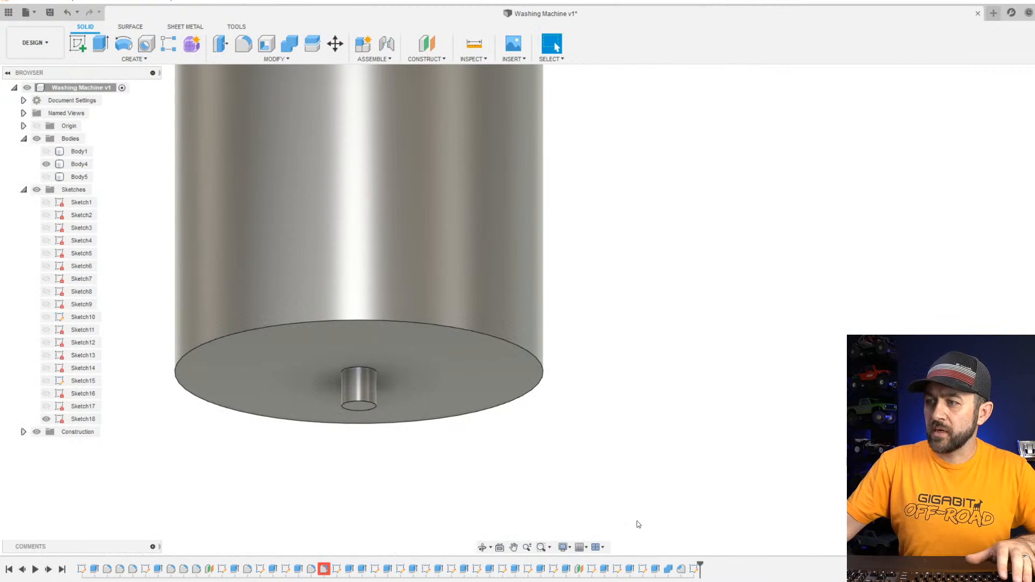
left_click(695, 570)
key("Delete")
scroll(439, 377, "down", 2)
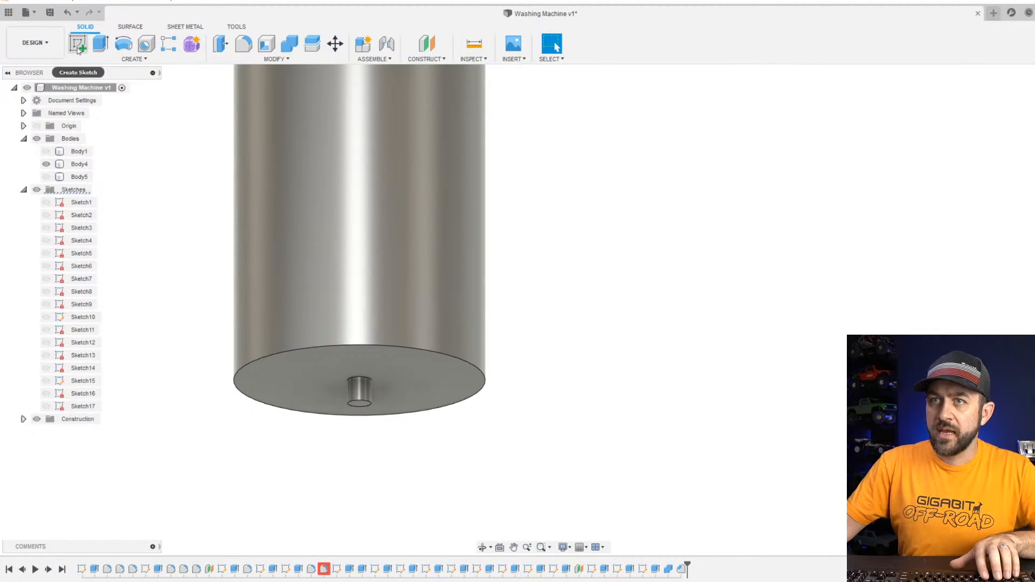
left_click(78, 48)
left_click(306, 425)
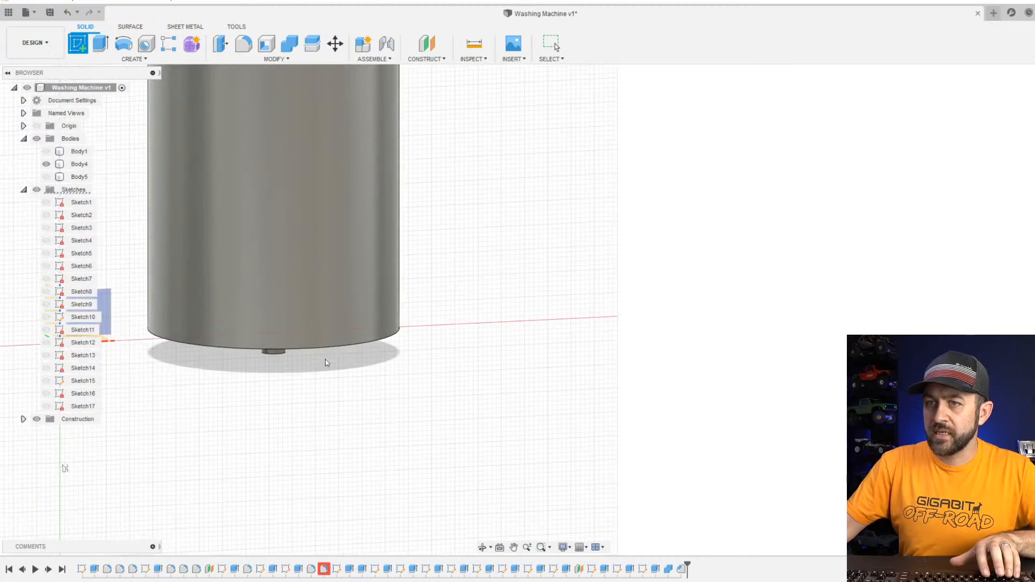
middle_click_drag(325, 363, 564, 370, "shift")
key("Escape")
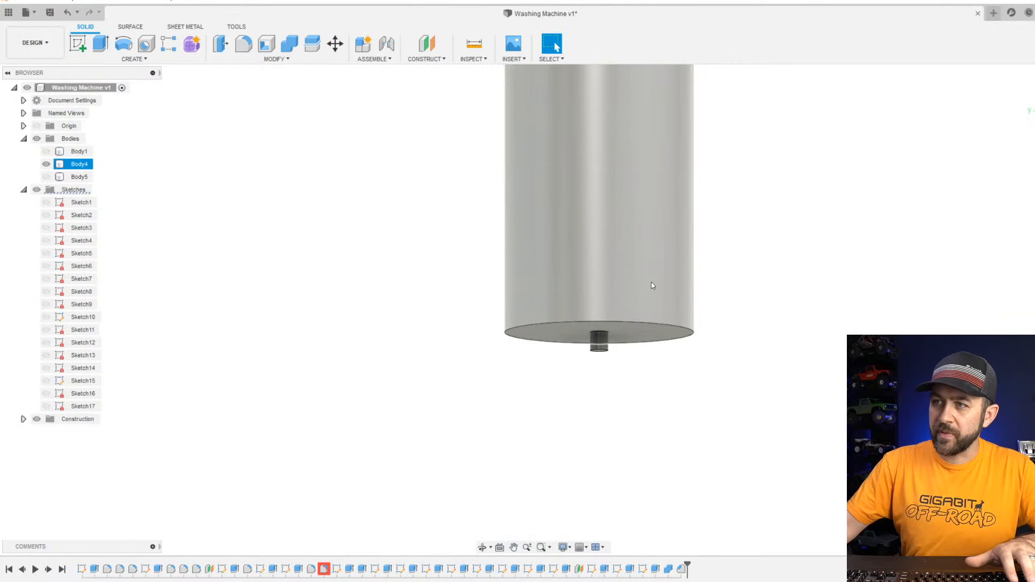
Start a sketch on the cylinder's bottom face and project the cylinder body's outline into it.
scroll(653, 302, "up", 3)
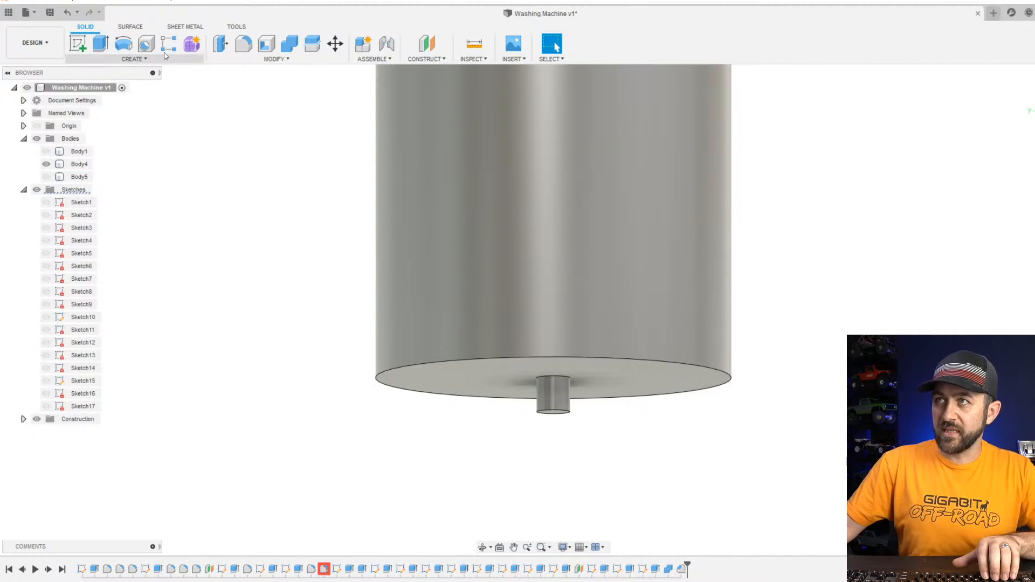
left_click(549, 143)
middle_click_drag(550, 295, 462, 288)
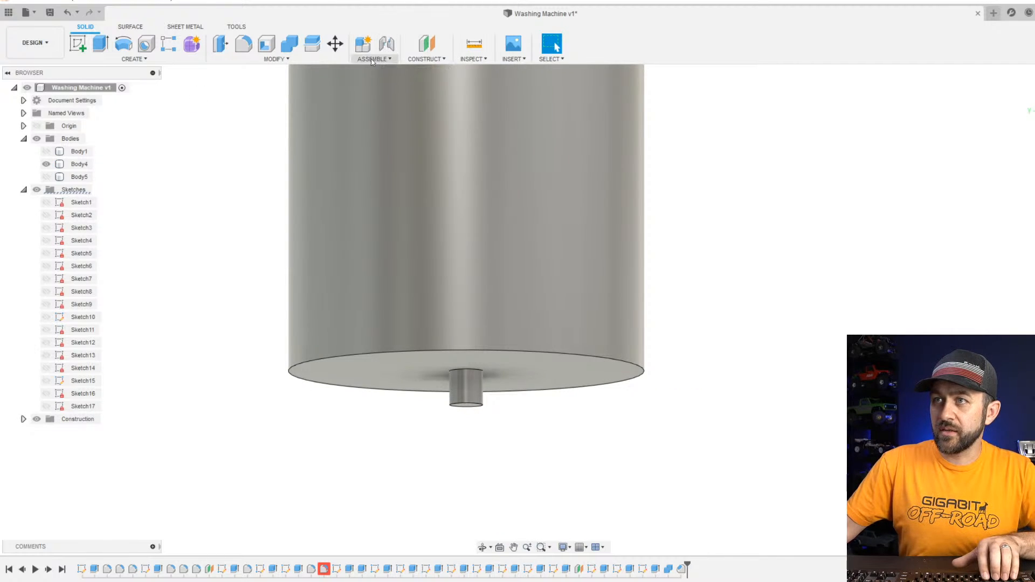
left_click(78, 44)
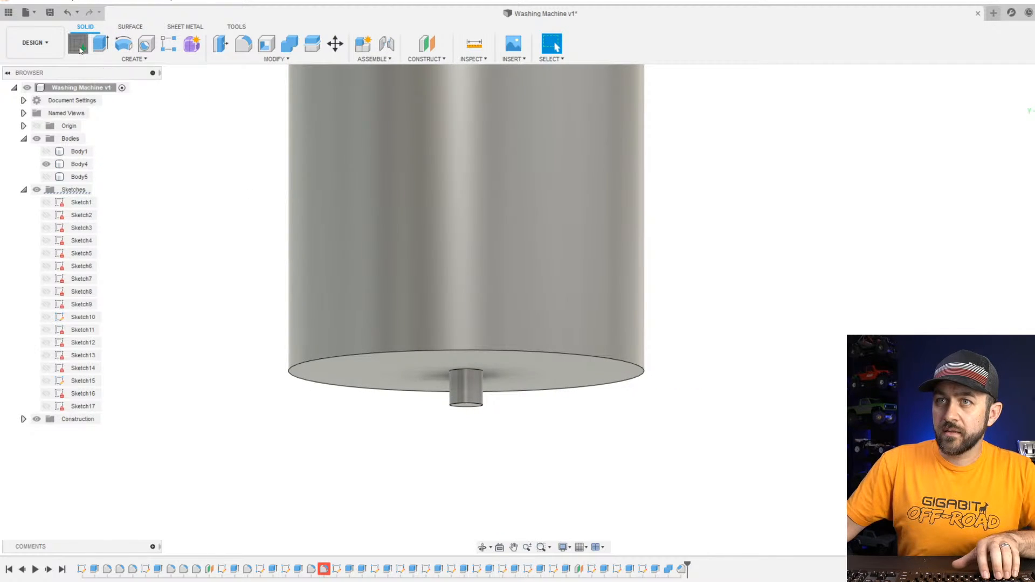
left_click(404, 370)
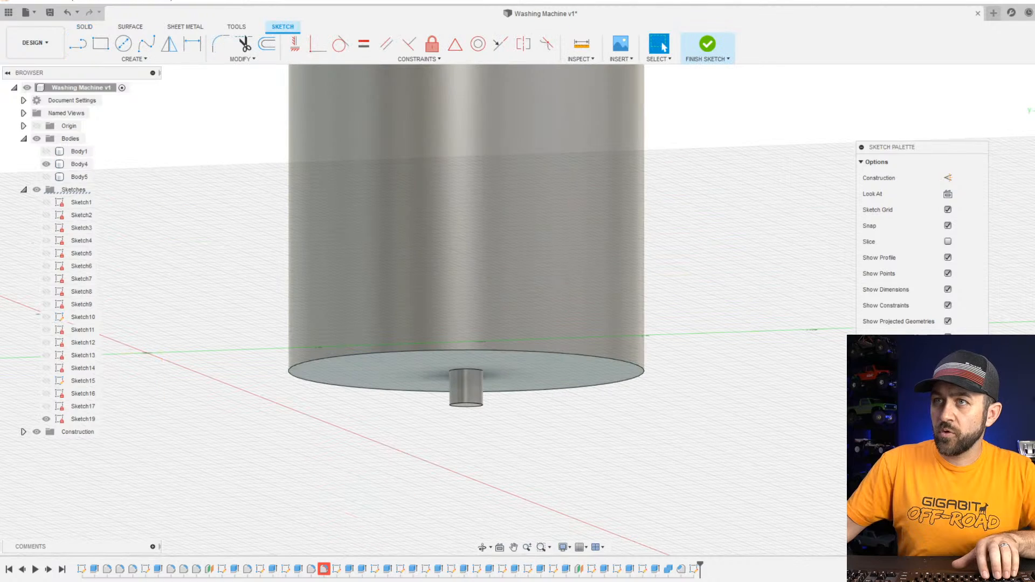
key("p")
left_click(79, 164)
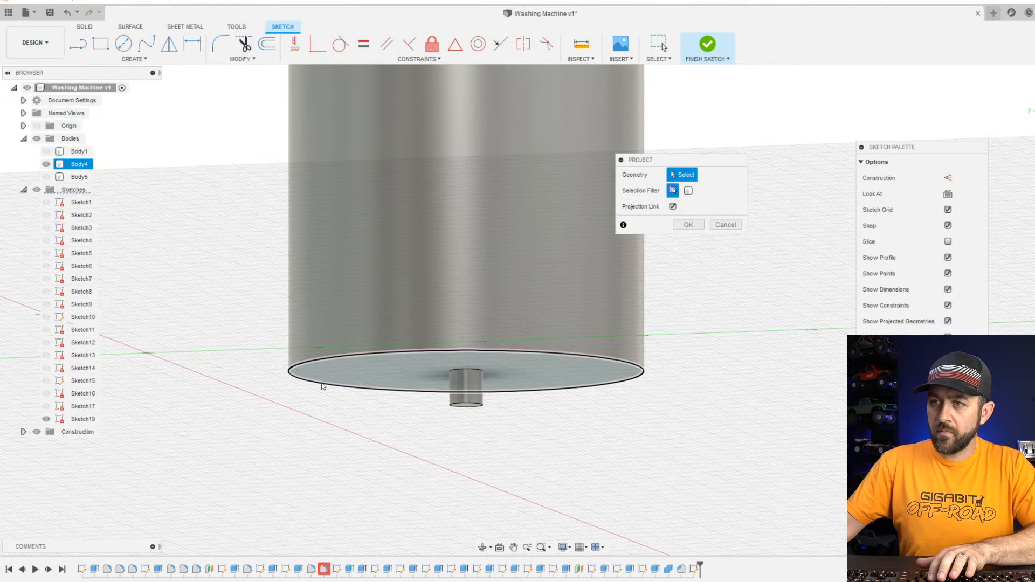
key("Return")
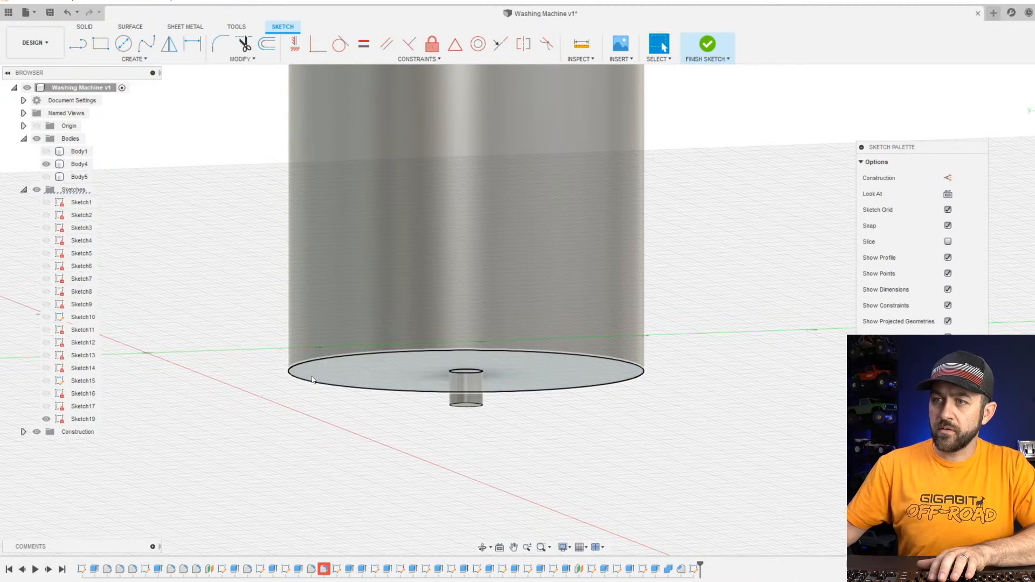
Offset the projected outer circle 2 mm outward and finish the sketch.
left_click(266, 43)
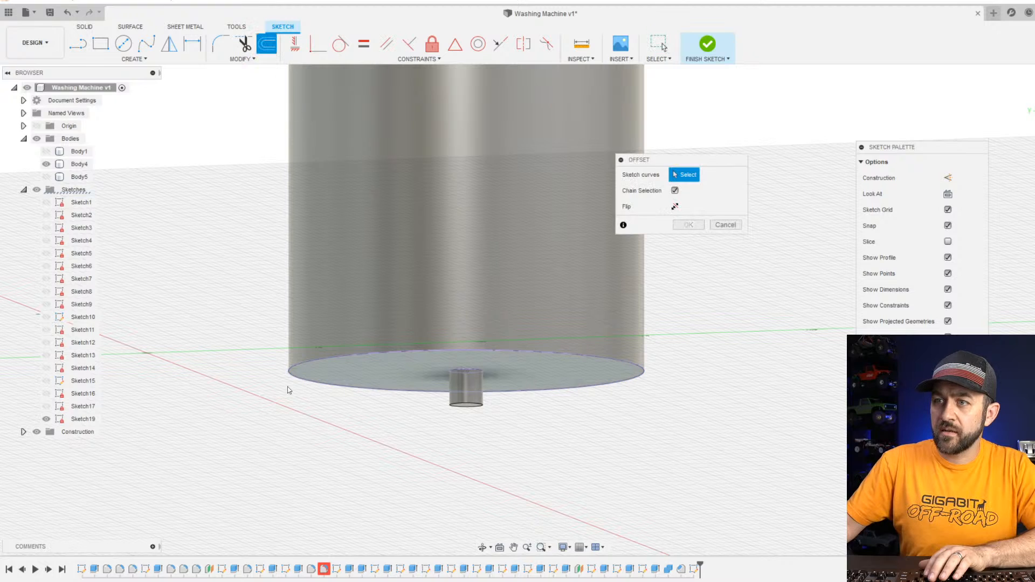
left_click(290, 378)
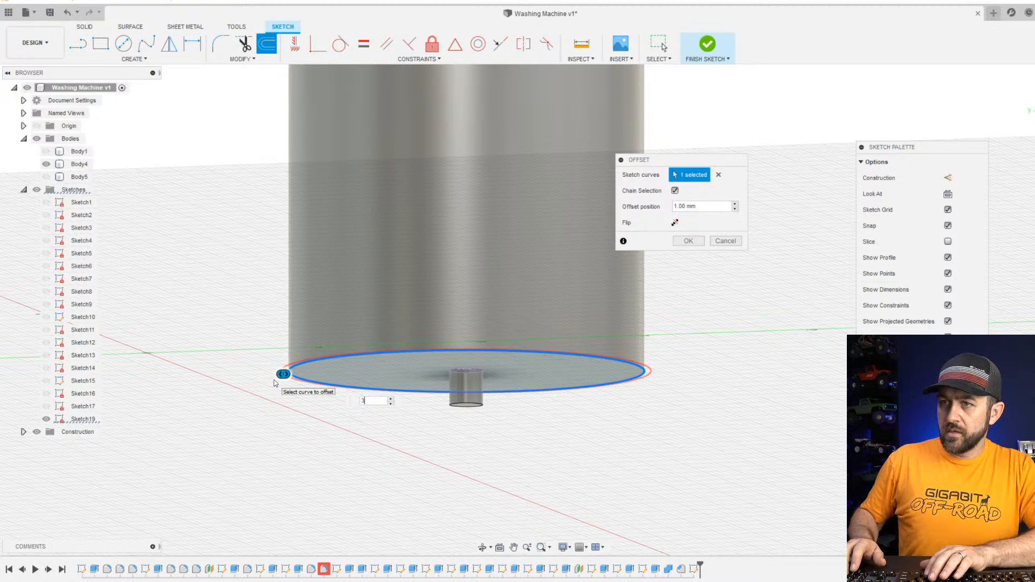
type("3")
key("Return")
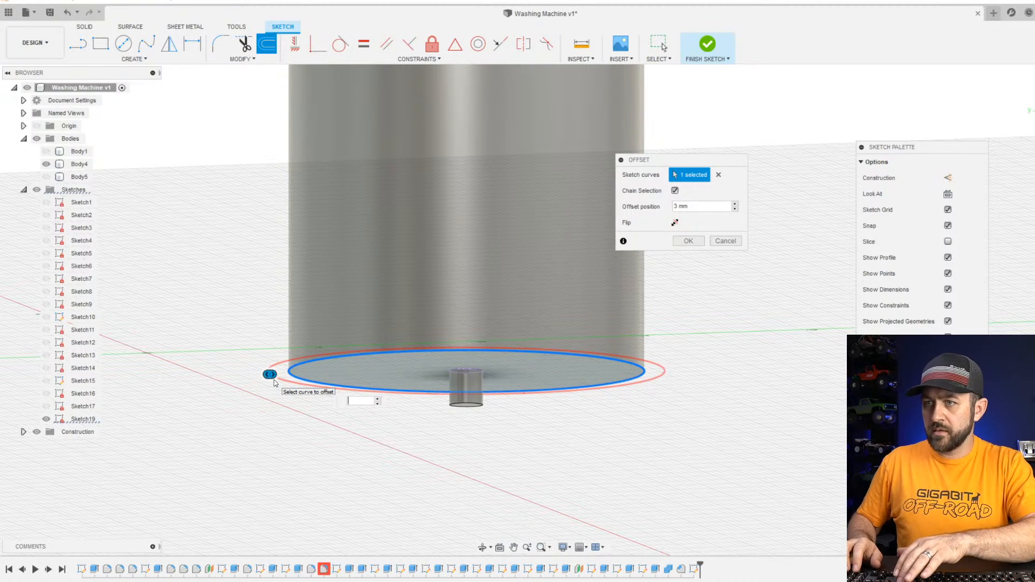
type("2")
key("Return")
key("Return")
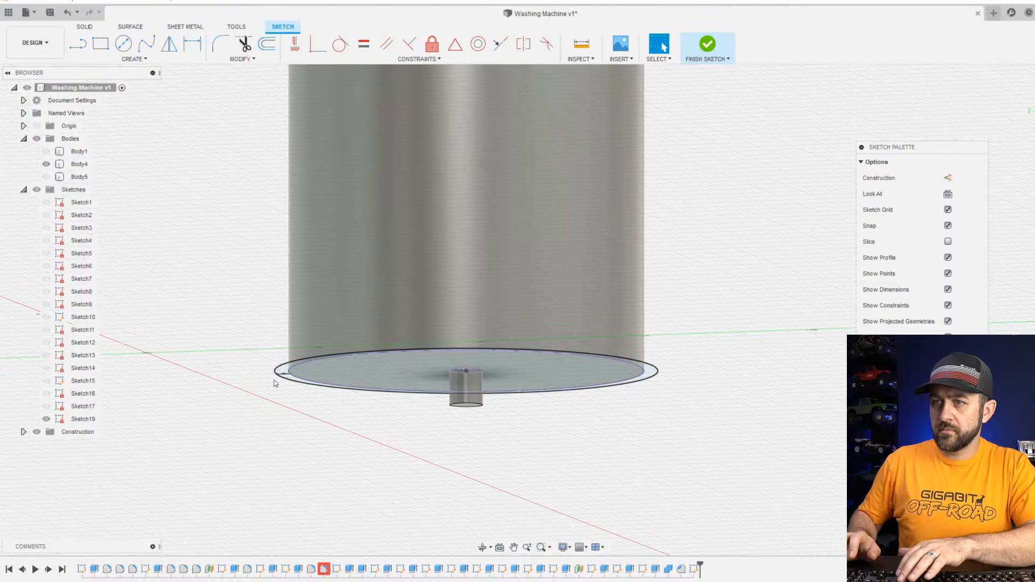
left_click(708, 44)
Extrude the narrow outer ring profile 2 mm upward around the cylinder's base, joining it to the body.
scroll(331, 366, "up", 5)
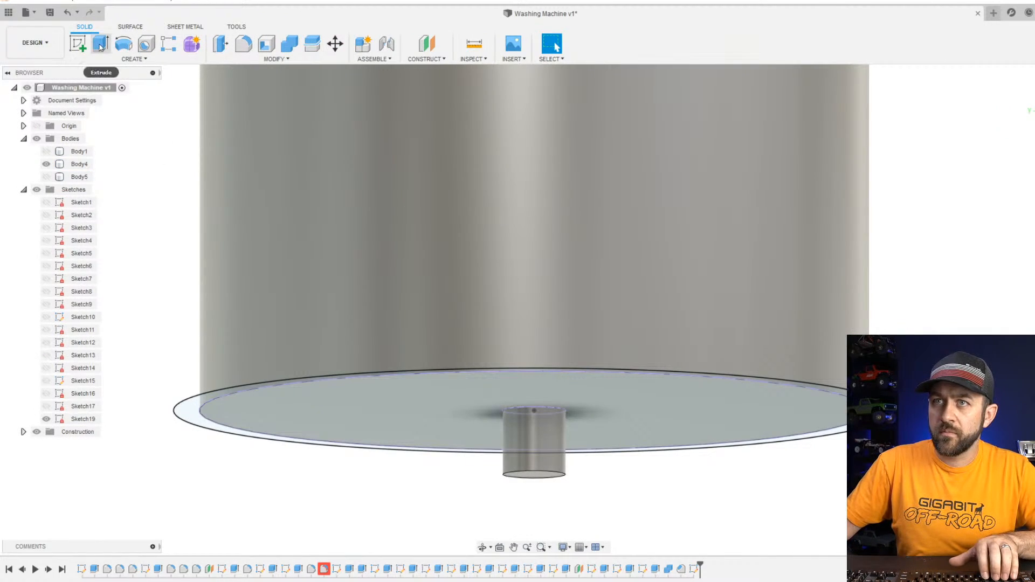
left_click(100, 43)
left_click(181, 389)
scroll(215, 394, "down", 5)
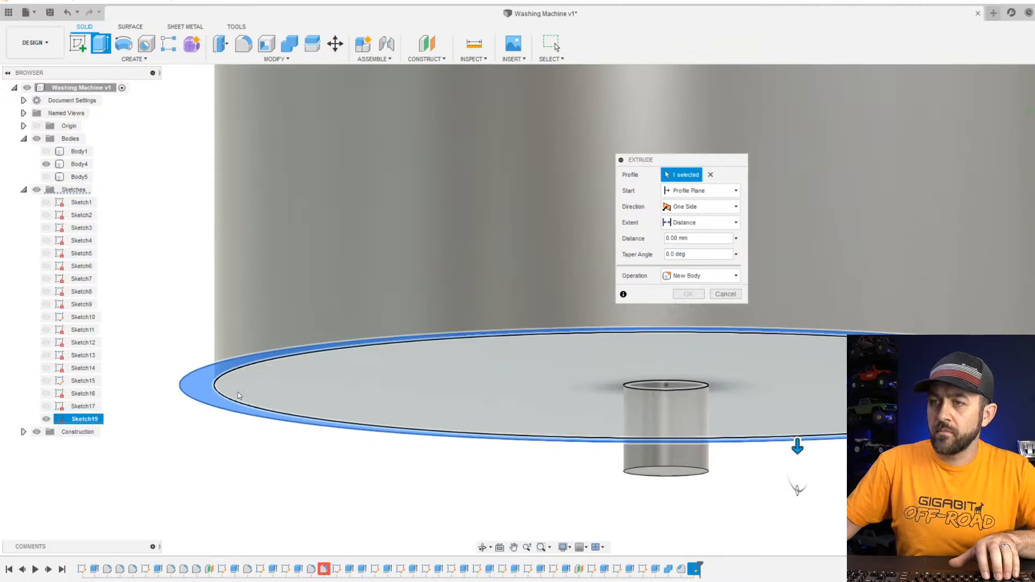
left_click_drag(591, 470, 592, 453)
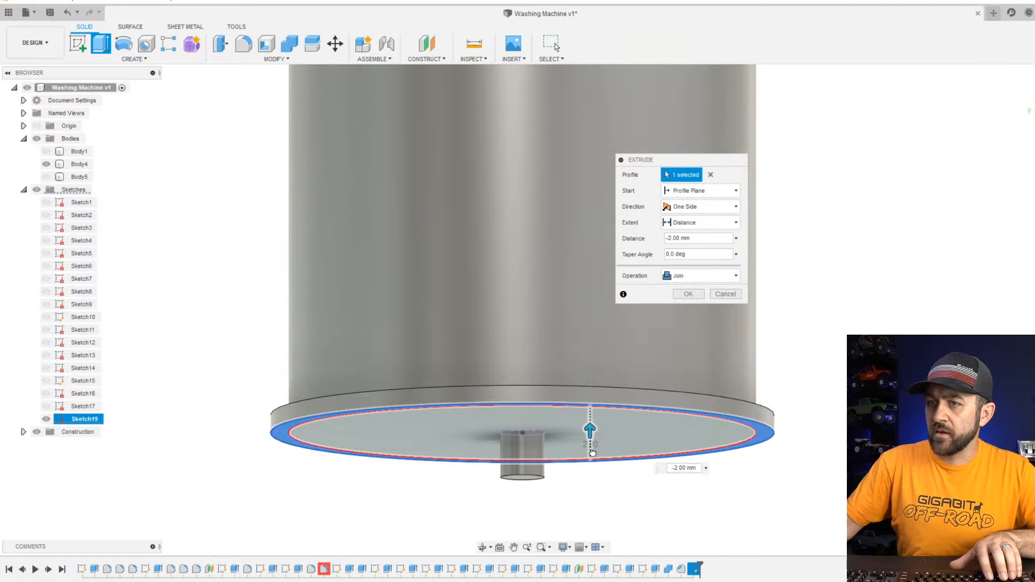
key("Return")
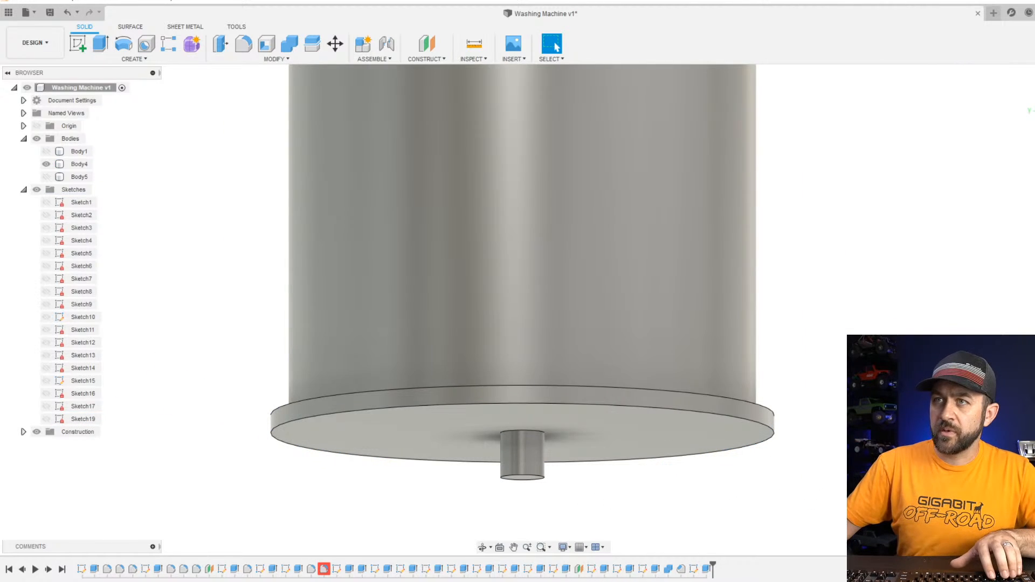
Construct an offset plane 3 mm above the upper face of the cylinder's bottom flange.
left_click(434, 48)
middle_click_drag(386, 247, 349, 311, "shift")
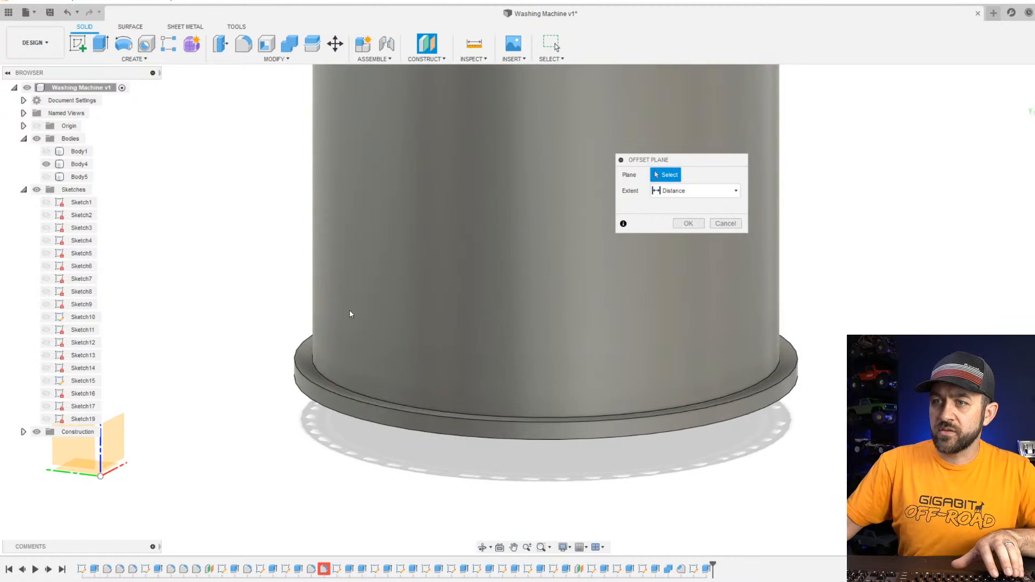
left_click(320, 354)
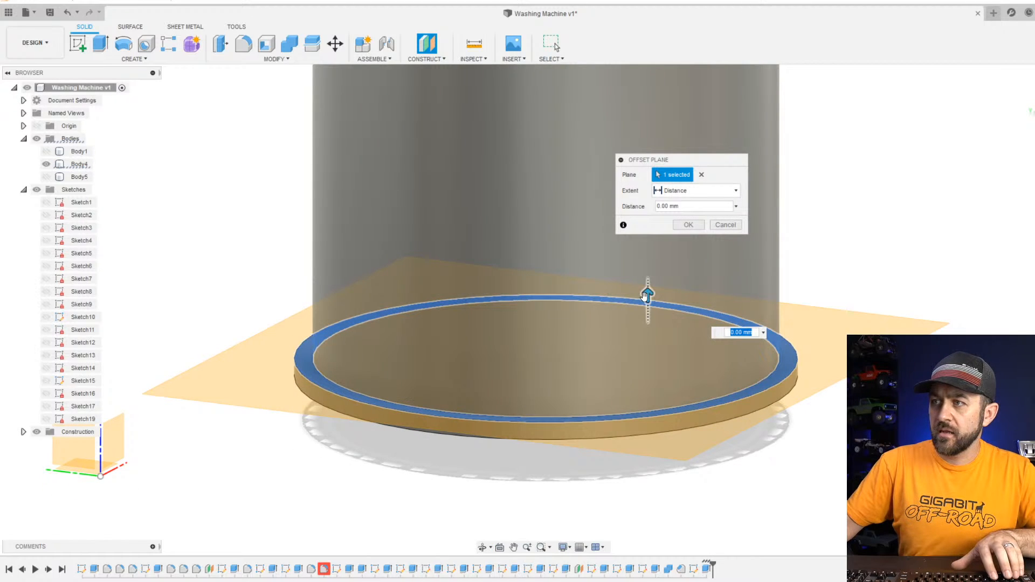
left_click_drag(645, 296, 647, 271)
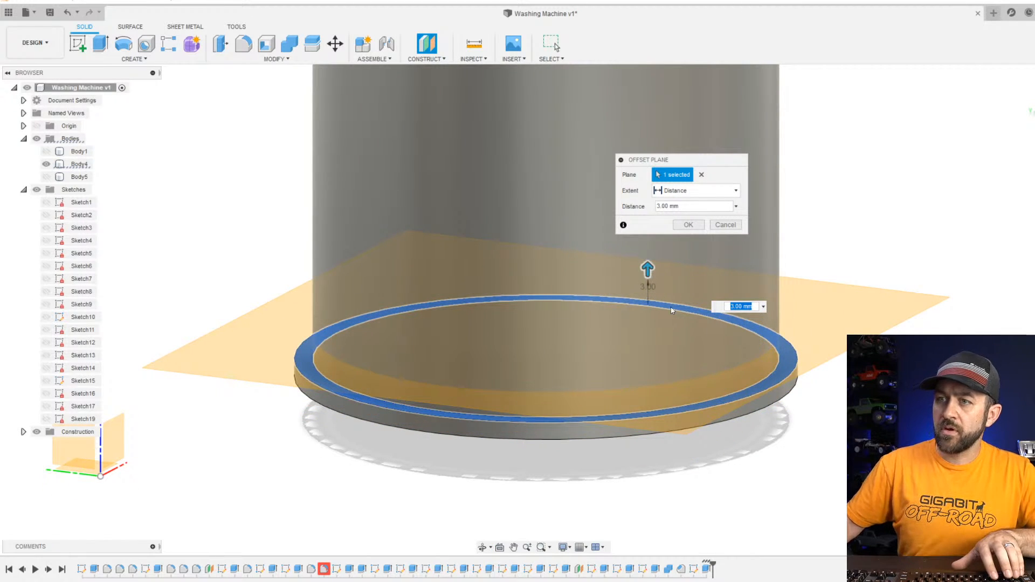
key("Return")
Sketch on the offset plane, project the flange's upper ring face into it, and finish the sketch.
left_click(78, 43)
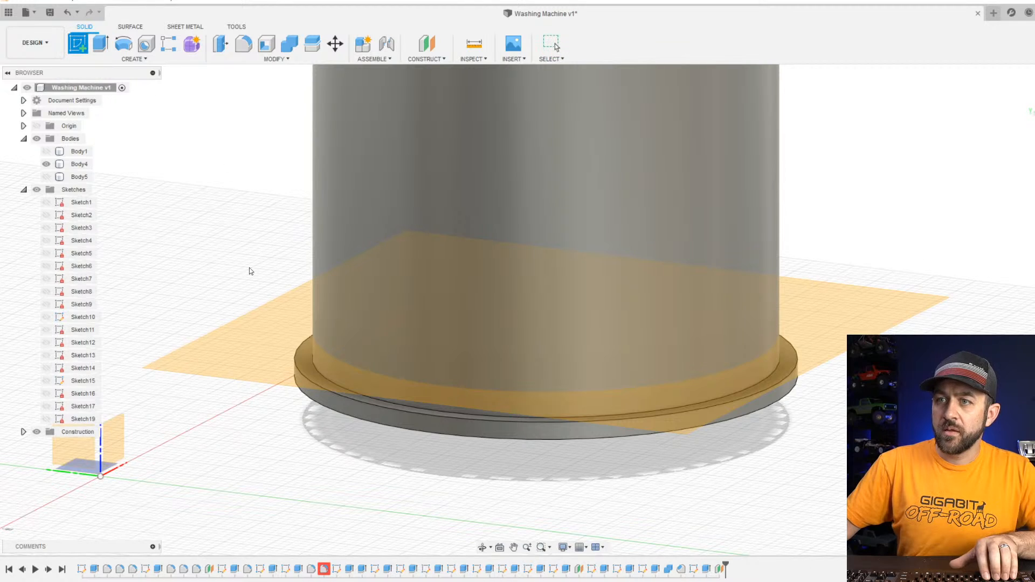
left_click(261, 351)
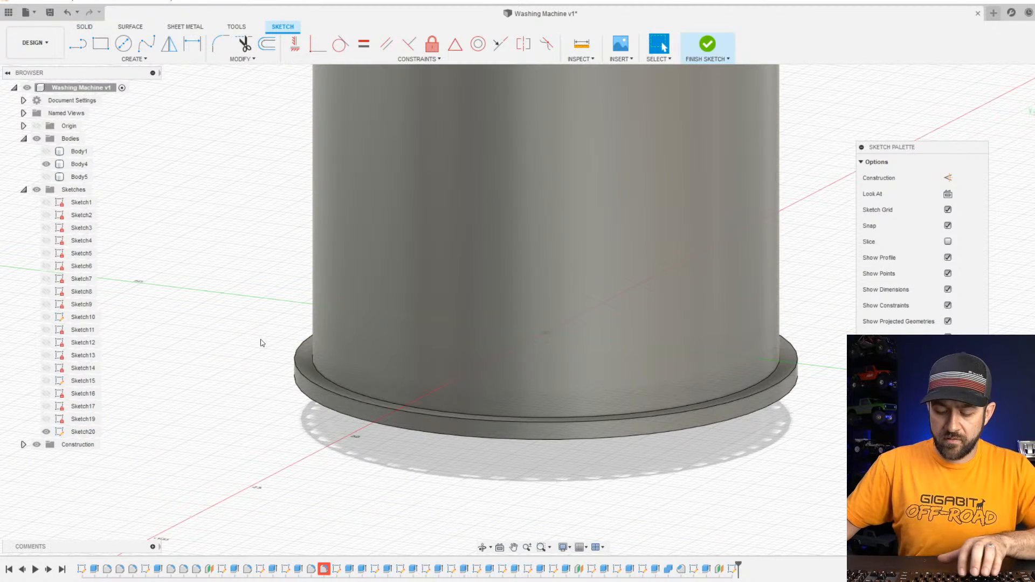
key("p")
scroll(291, 372, "up", 3)
left_click(315, 355)
left_click(688, 224)
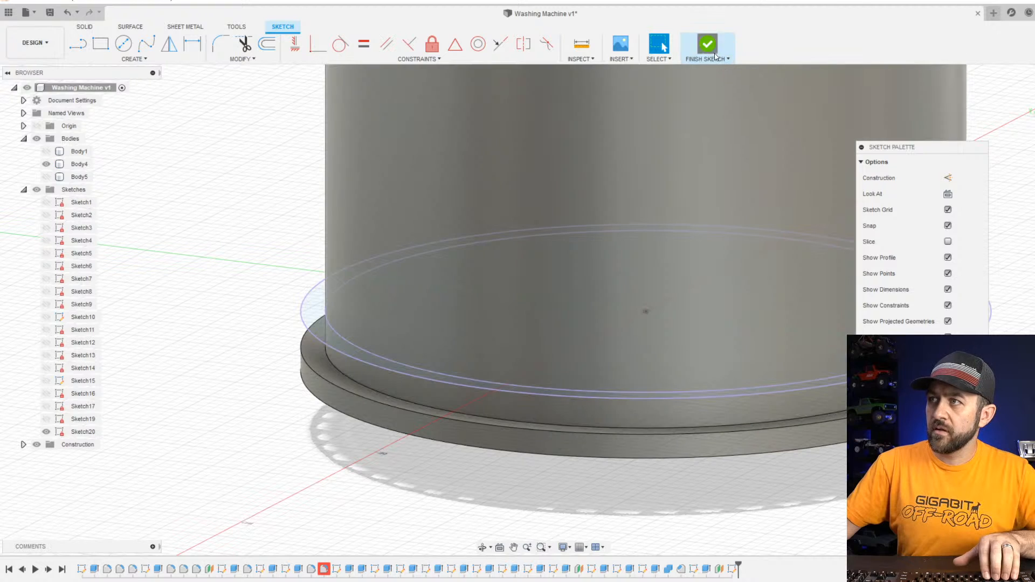
left_click(707, 48)
Extrude the projected ring 2 mm upward as a second flange joined to the cylinder.
left_click(320, 305)
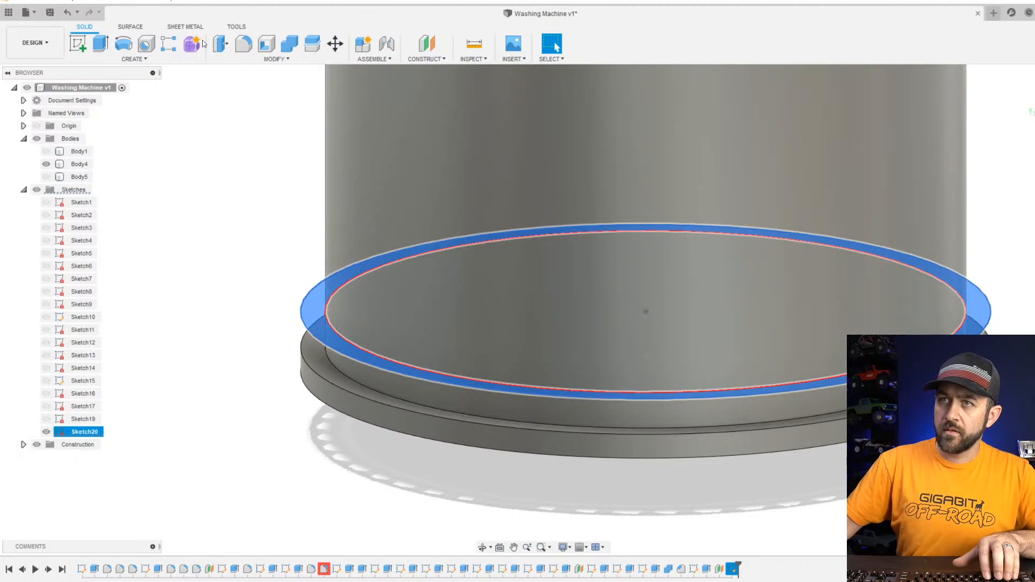
left_click(102, 45)
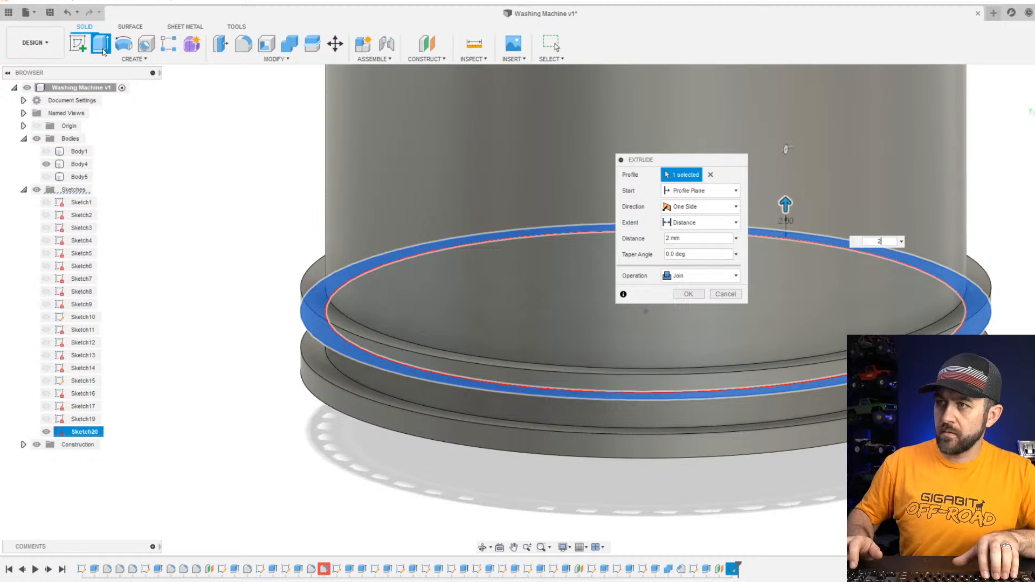
key("Return")
scroll(2, 282, "down", 4)
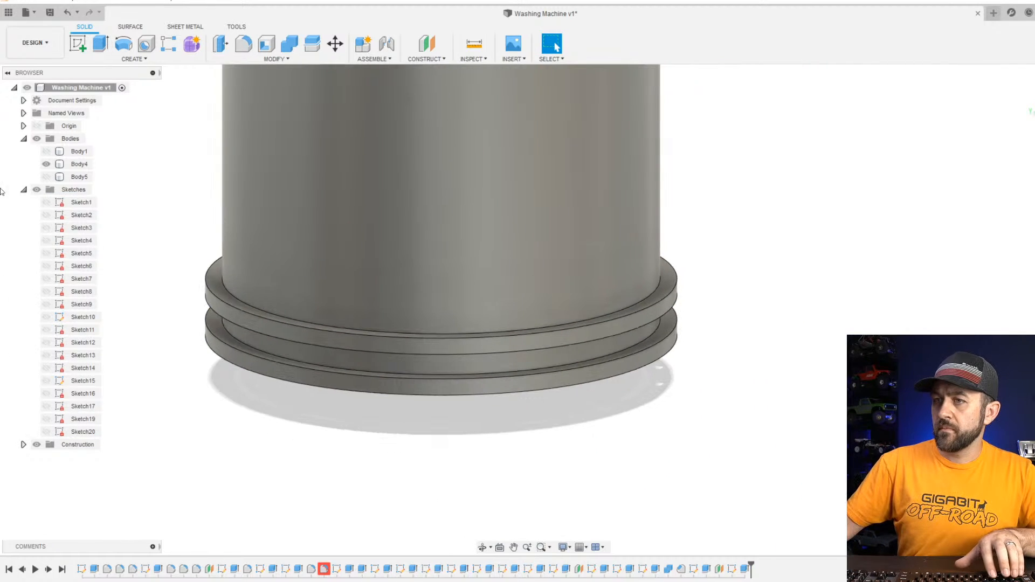
Make the hidden Body5 and Body1 visible around the flanged cylinder.
scroll(1, 193, "up", 1)
middle_click_drag(436, 342, 664, 341, "shift")
scroll(645, 412, "down", 4)
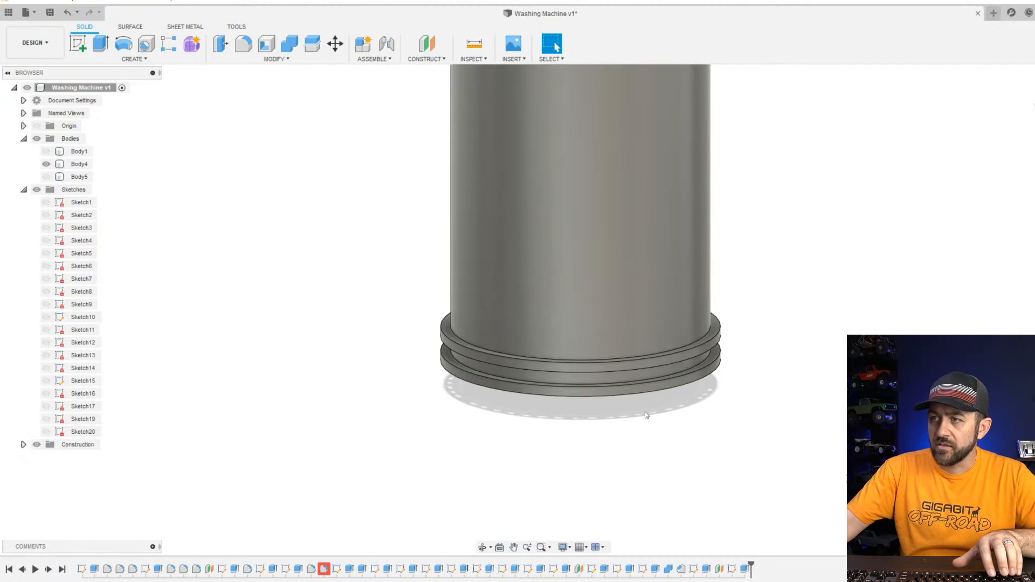
middle_click_drag(692, 378, 671, 375, "shift")
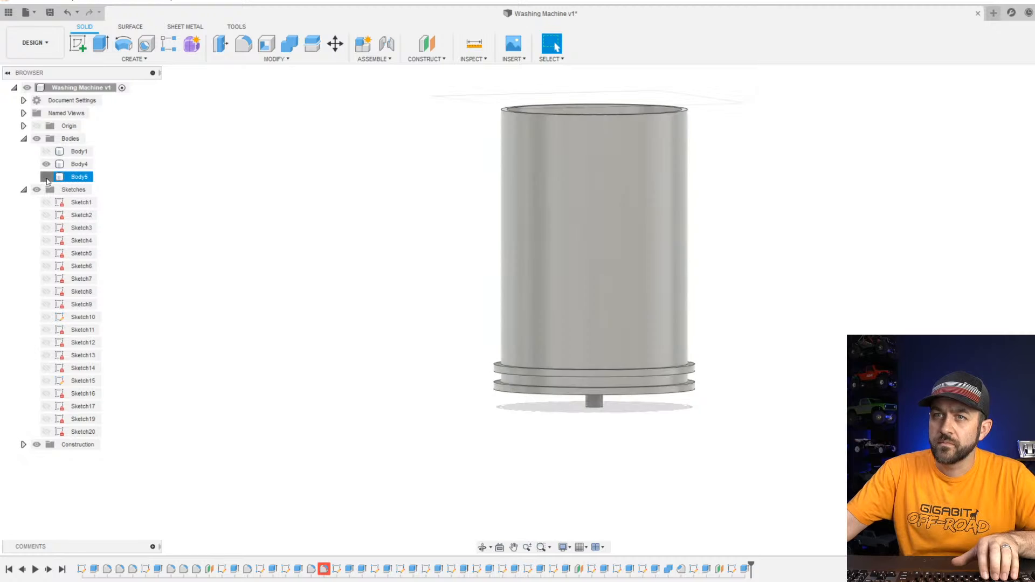
left_click(46, 177)
left_click(46, 152)
middle_click_drag(468, 253, 431, 265, "shift")
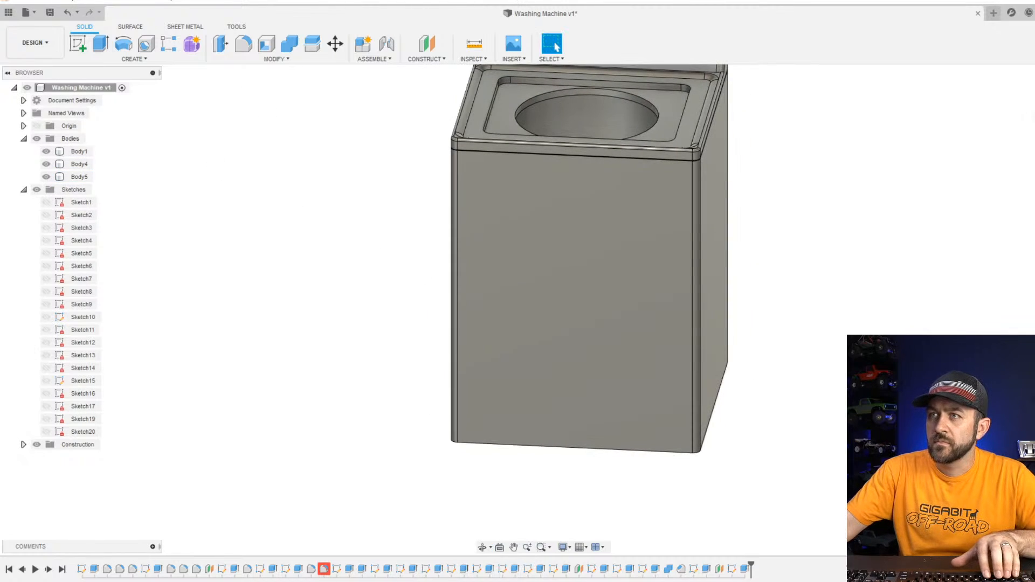
Create a section analysis from the housing's side face with a Y distance of -35 mm.
left_click(474, 58)
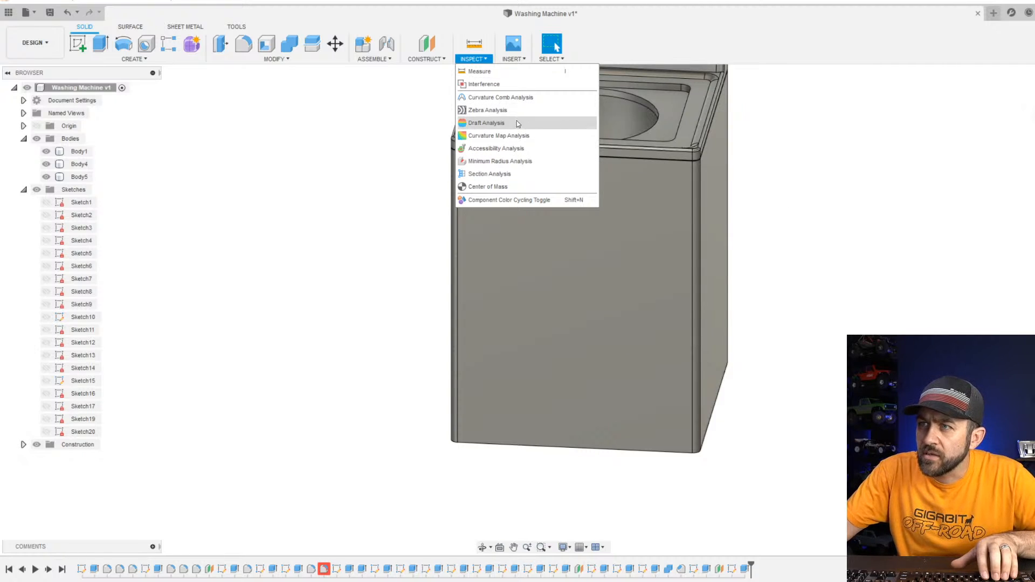
left_click(489, 173)
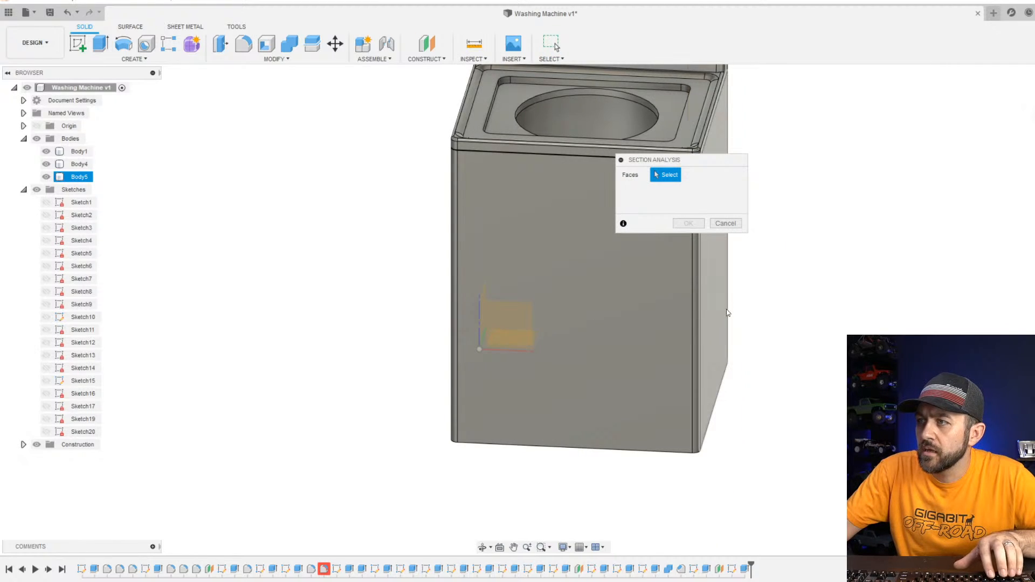
left_click(725, 308)
middle_click_drag(737, 312, 580, 336)
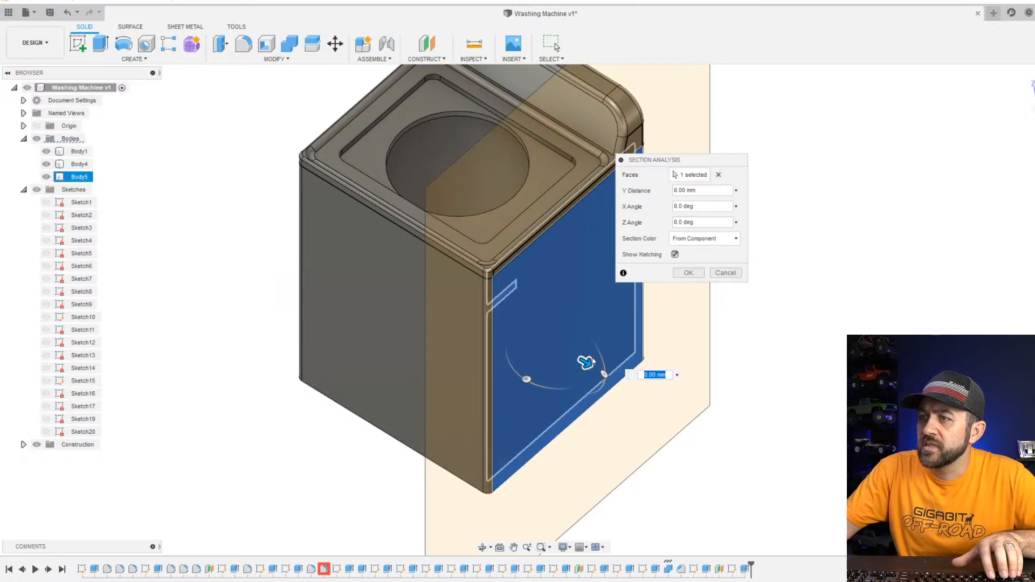
mouse_move(591, 361)
left_mouse_down()
mouse_move(499, 311)
mouse_move(488, 318)
left_mouse_up()
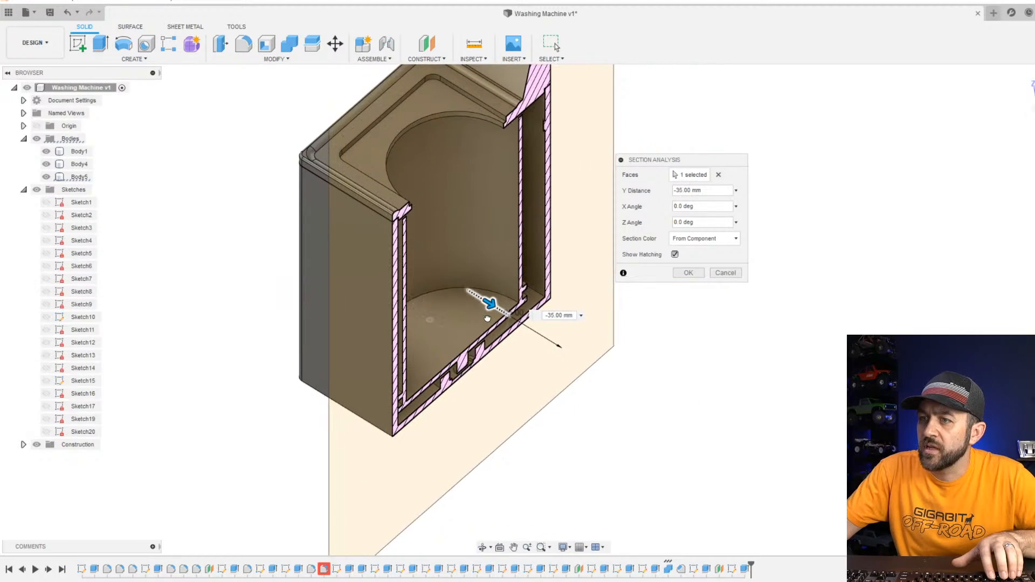
Examine the fit between the cylinder's two flanges and the housing wall in the section, and cancel the analysis.
scroll(449, 390, "up", 4)
middle_click_drag(449, 390, 419, 351, "shift")
scroll(234, 412, "up", 5)
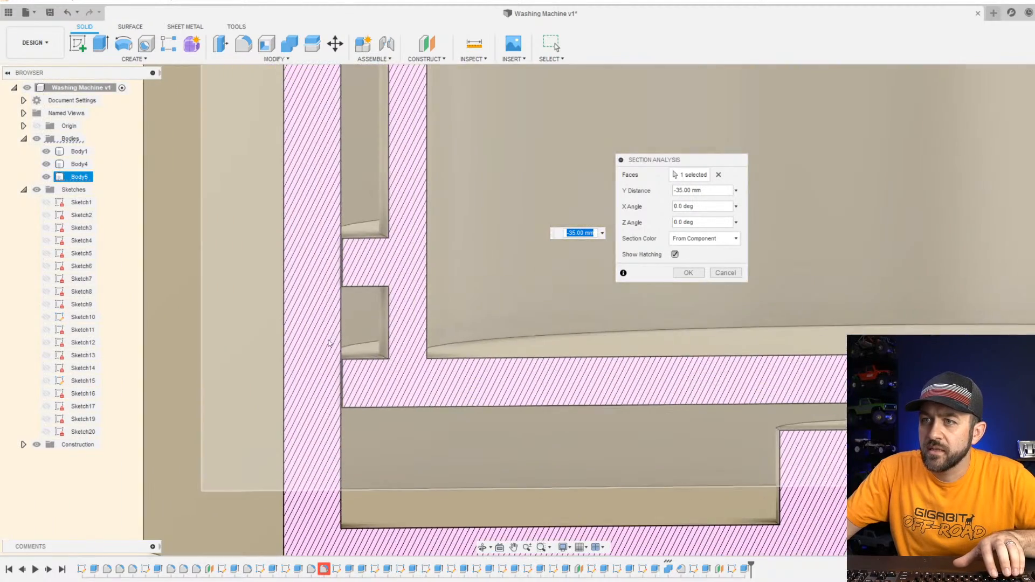
scroll(347, 249, "up", 7)
middle_click_drag(391, 289, 41, 273)
middle_click_drag(340, 303, 356, 263)
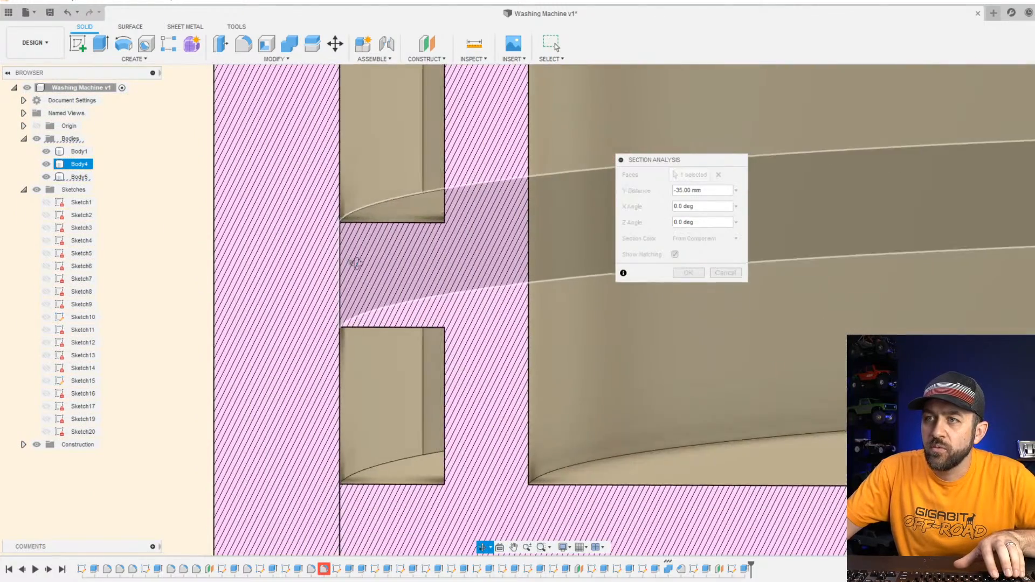
scroll(355, 262, "down", 8)
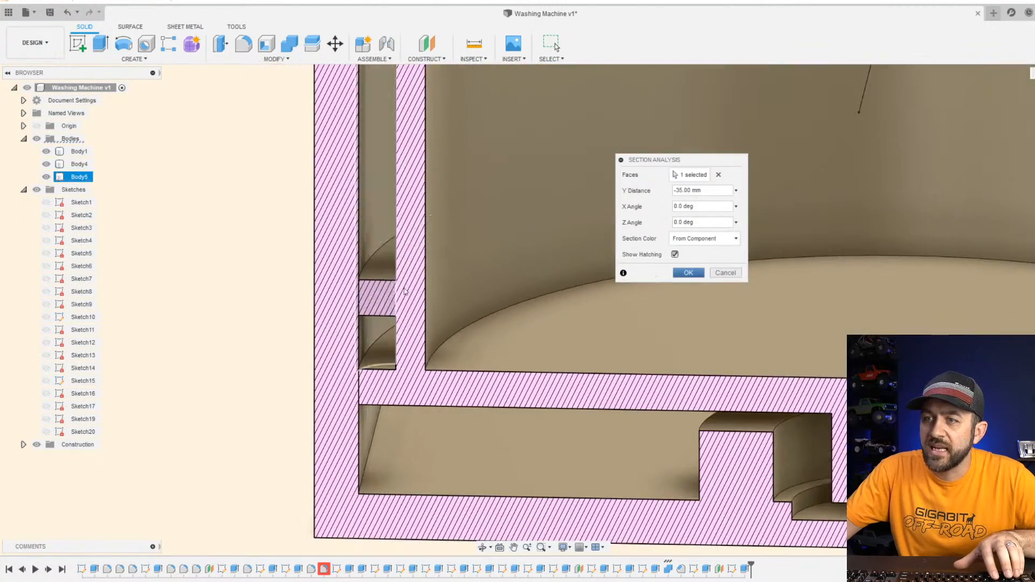
left_click(723, 272)
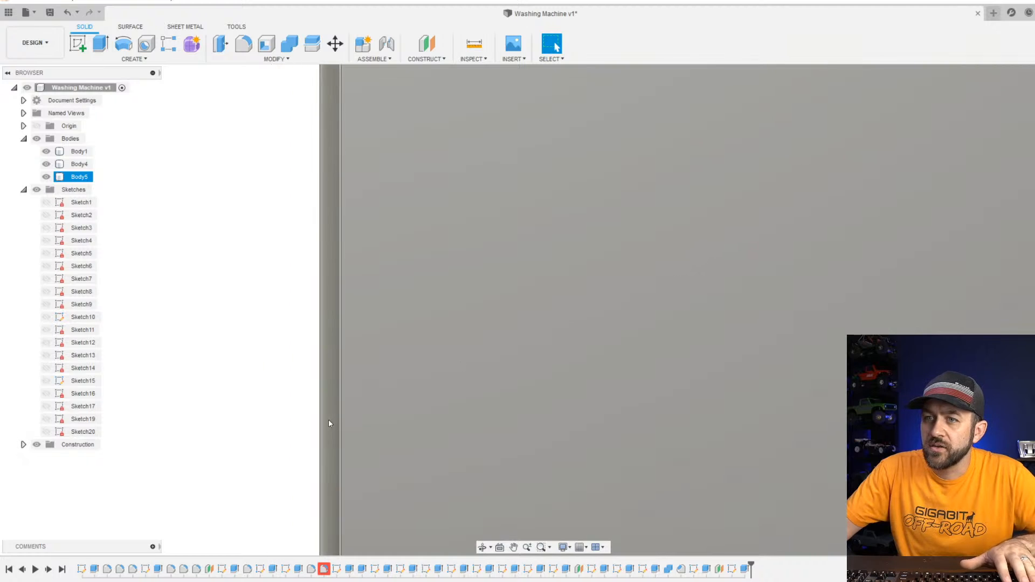
scroll(370, 351, "down", 10)
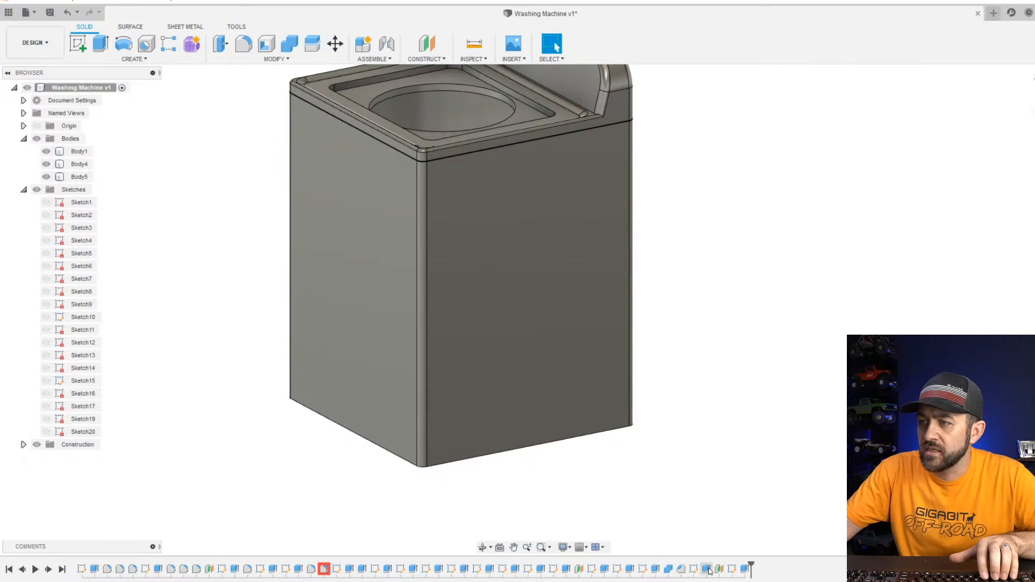
Edit the first flange's sketch and set the offset of its outer circle from the cylinder to 1.5 mm.
right_click(732, 568)
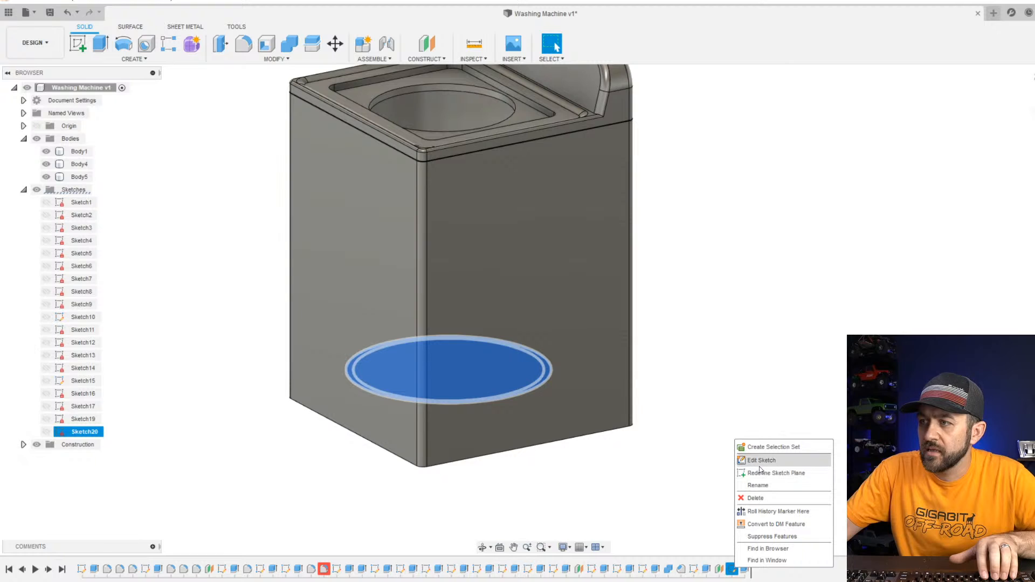
key("Escape")
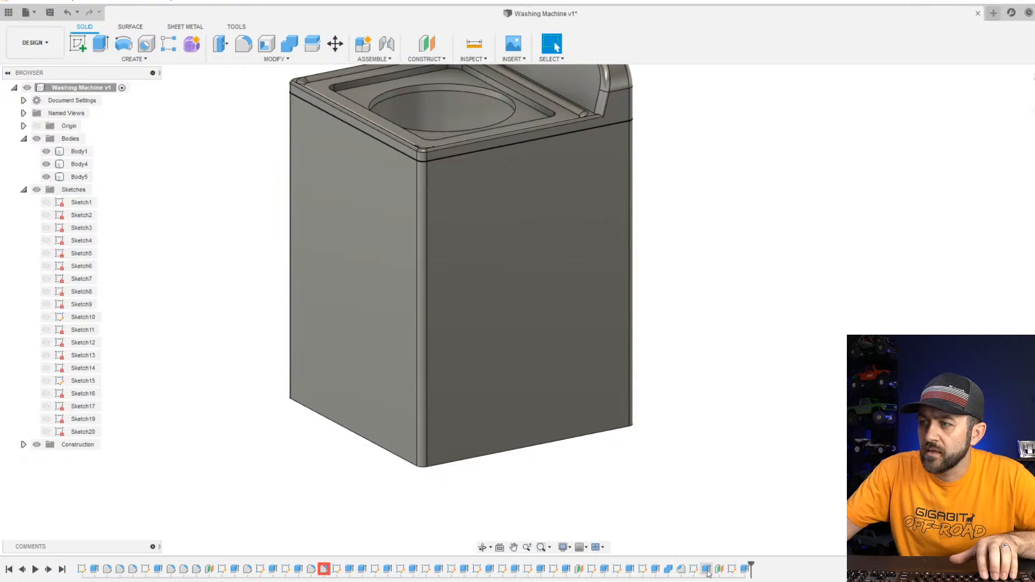
left_click(695, 570)
right_click(694, 569)
left_click(725, 463)
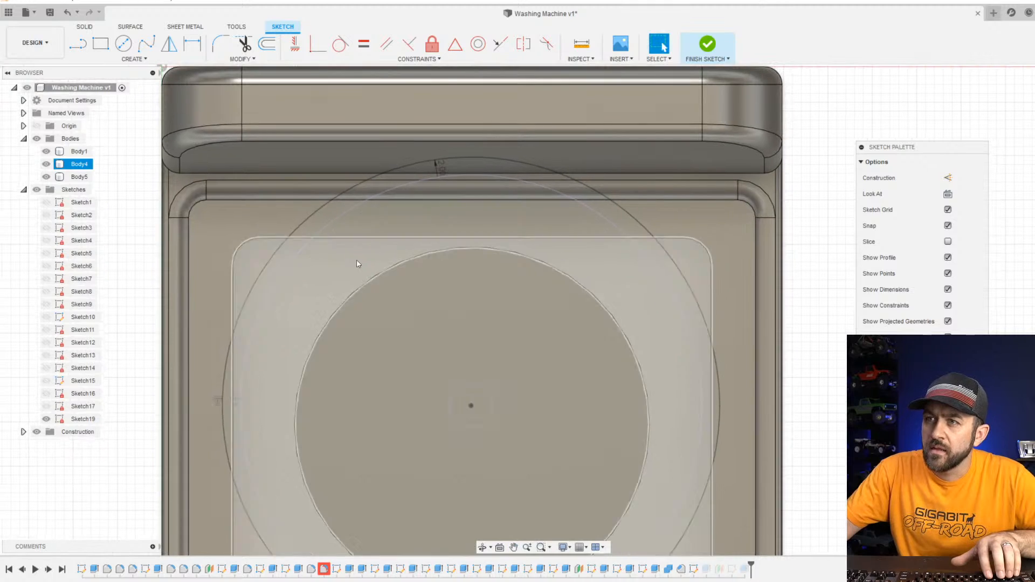
scroll(431, 183, "up", 5)
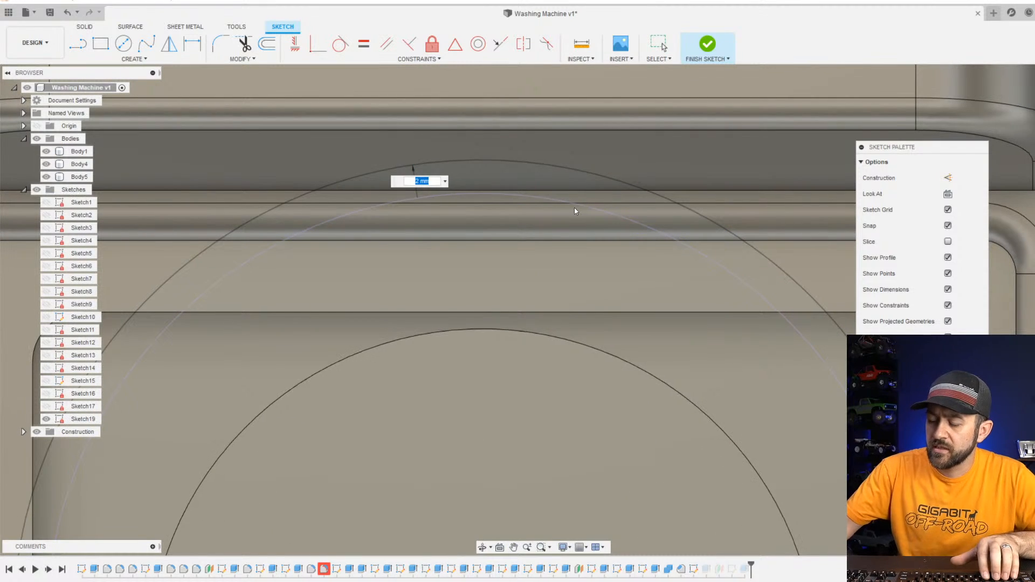
type("1.5")
key("Return")
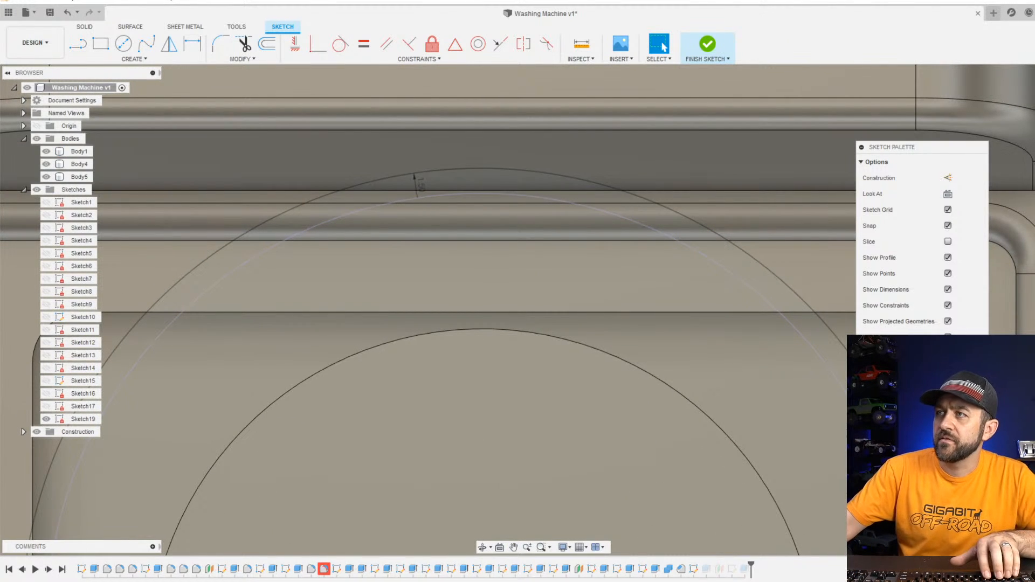
left_click(706, 46)
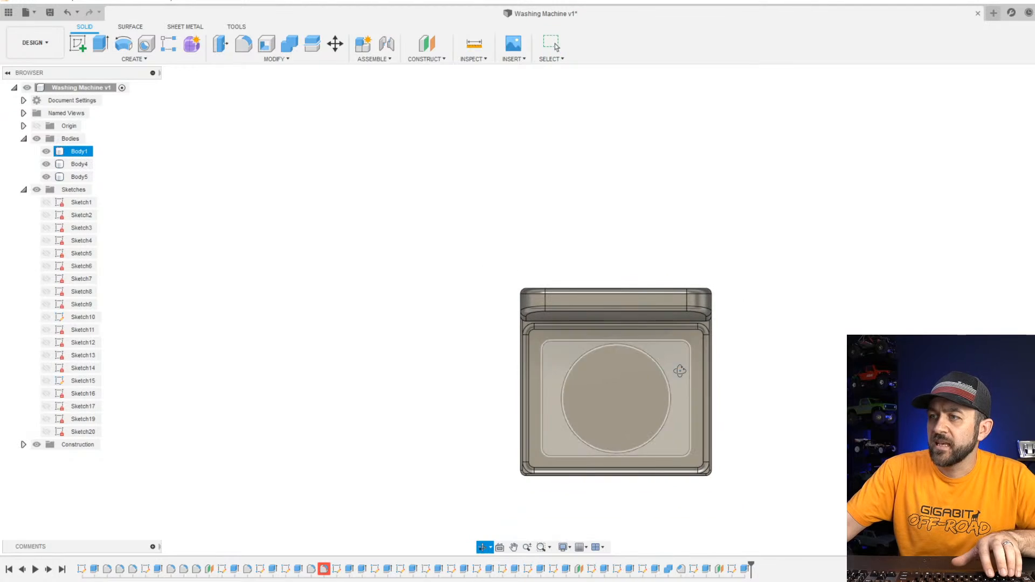
Compute an interference check between Body1, Body4 and Body5.
scroll(633, 351, "up", 3)
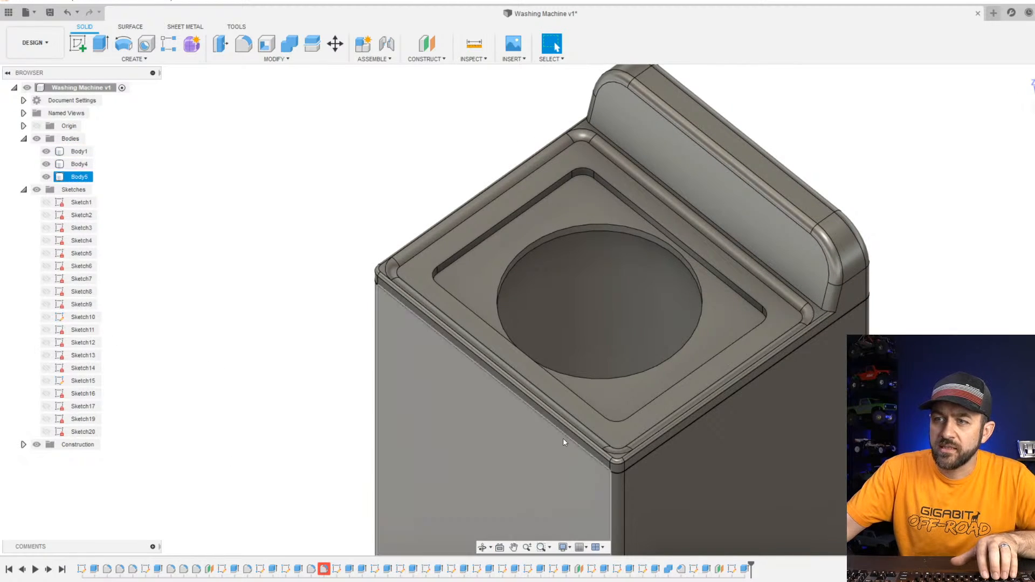
left_click(488, 60)
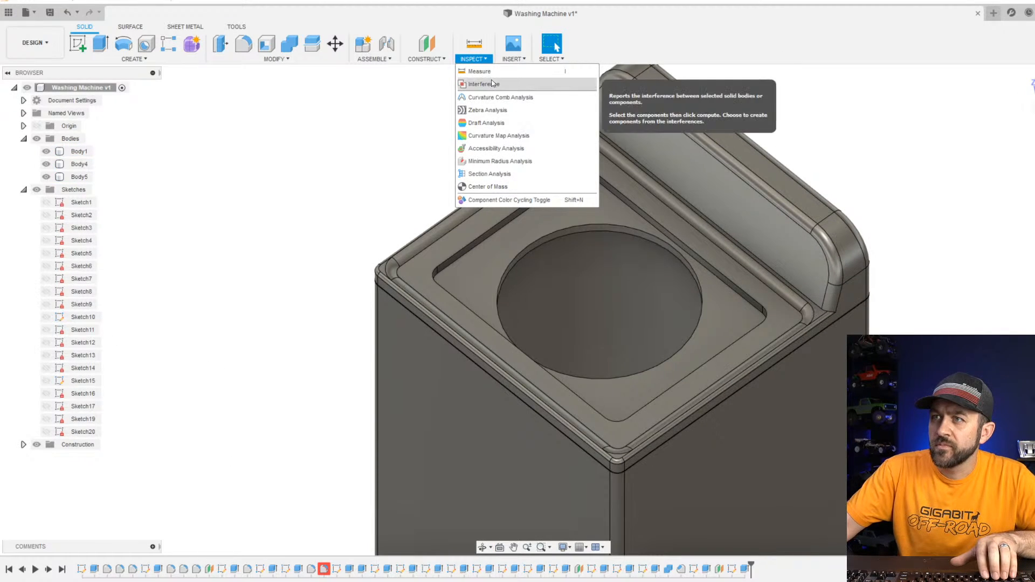
left_click(493, 85)
scroll(683, 279, "down", 3)
left_click(683, 279)
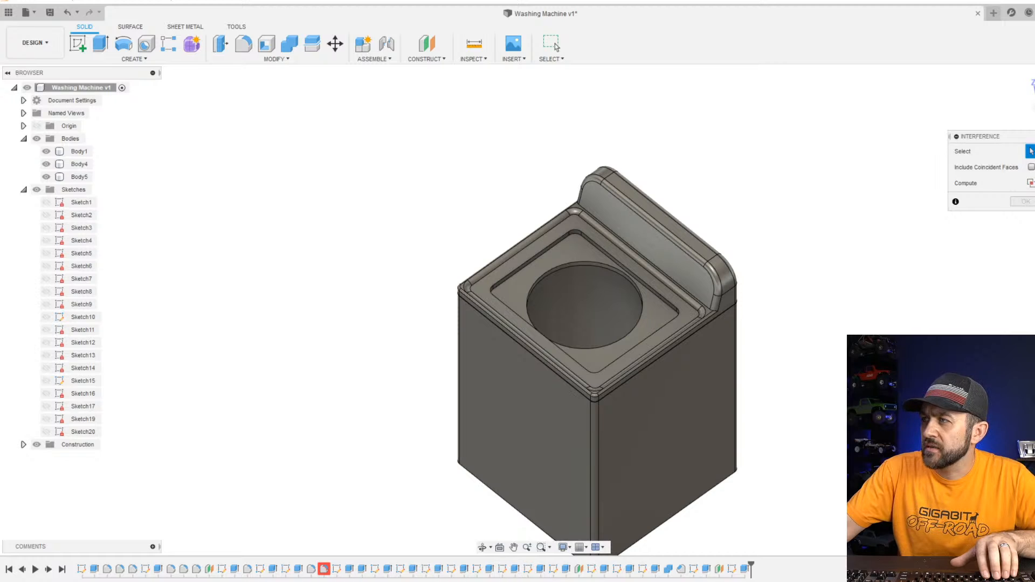
left_click(663, 253)
left_click(602, 301)
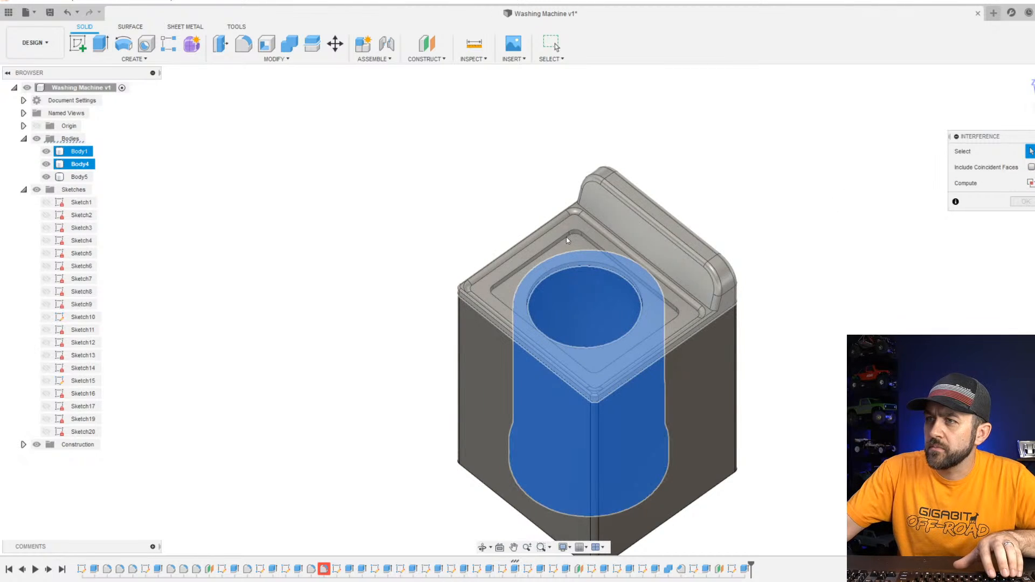
left_click(678, 377)
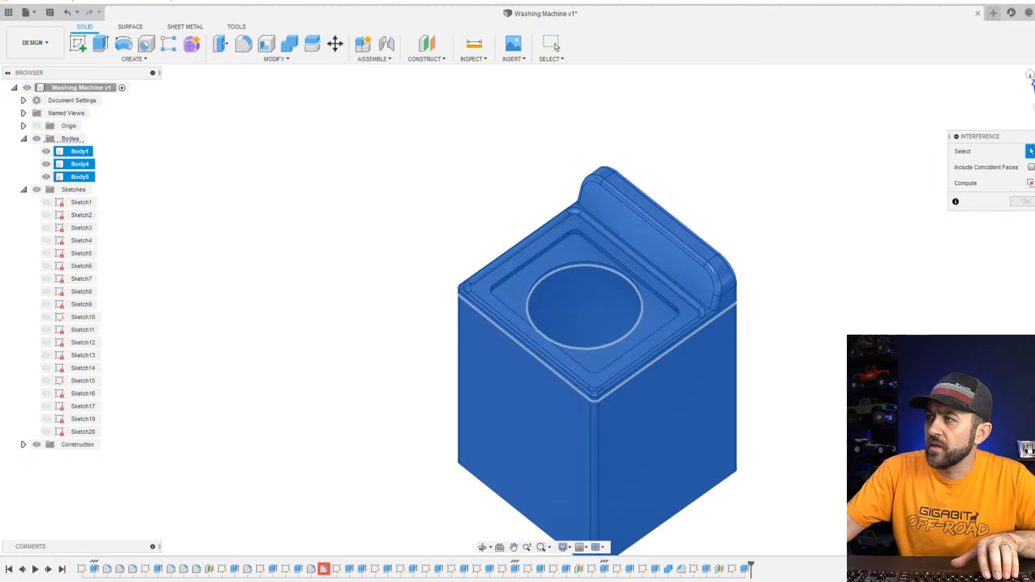
left_click(1030, 184)
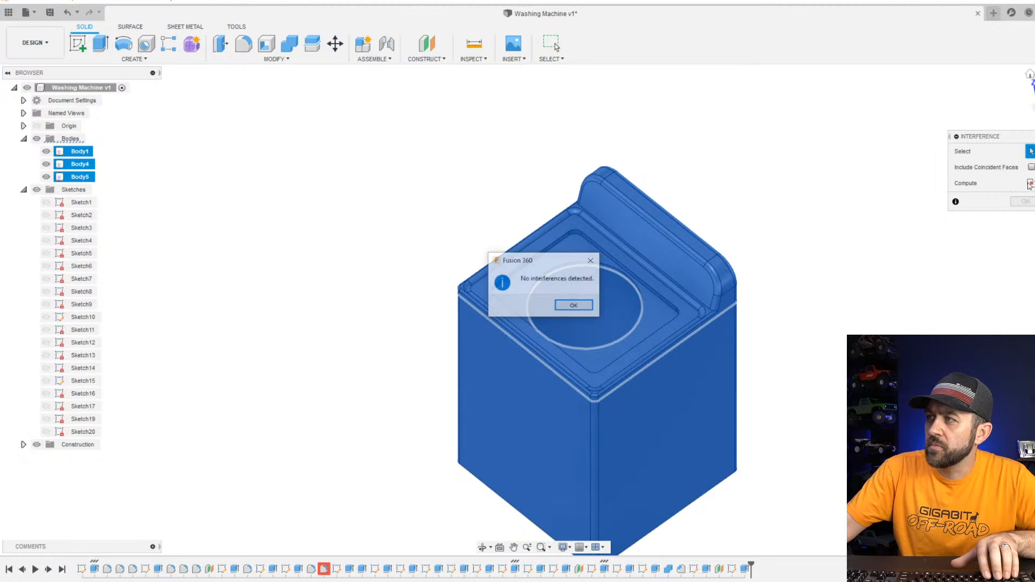
left_click(575, 307)
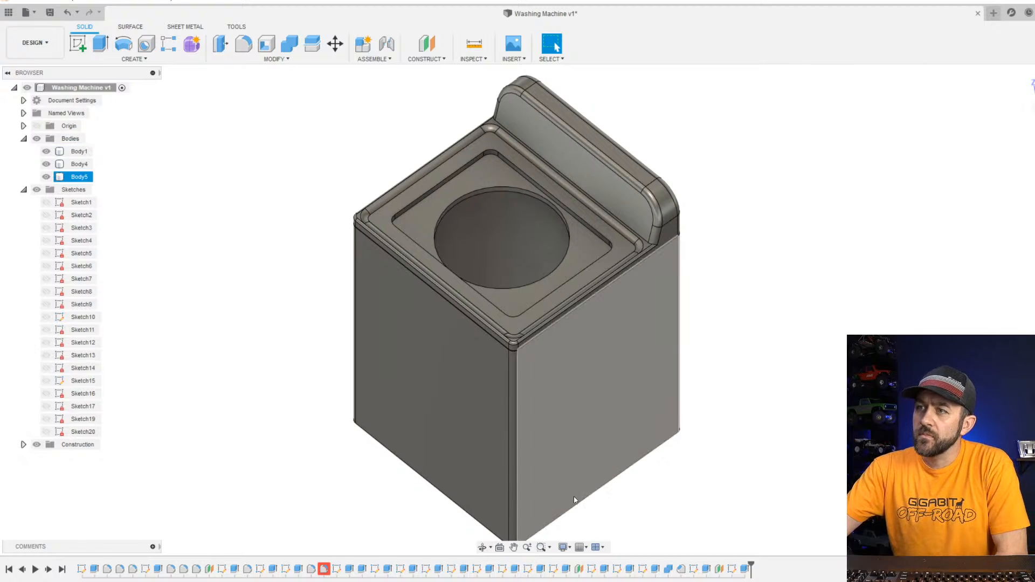
Set the visual style to Shaded with Hidden Edges so the flanges can be located through the housing wall.
middle_click_drag(572, 349, 560, 327, "shift")
scroll(608, 355, "up", 4)
middle_click_drag(587, 385, 500, 319)
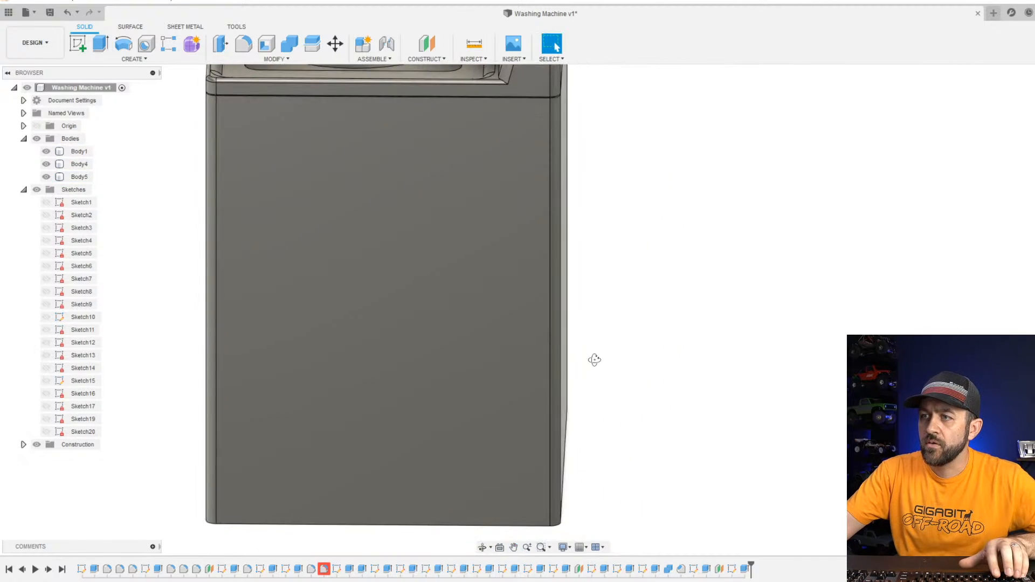
middle_click_drag(593, 361, 541, 380, "shift")
scroll(598, 431, "down", 3)
left_click(359, 183)
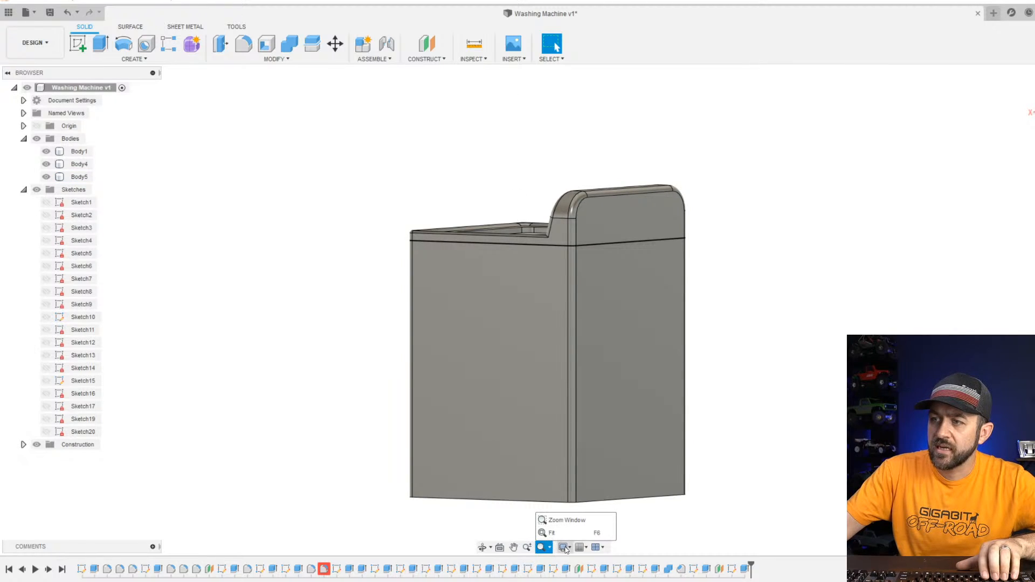
left_click(561, 548)
mouse_move(605, 452)
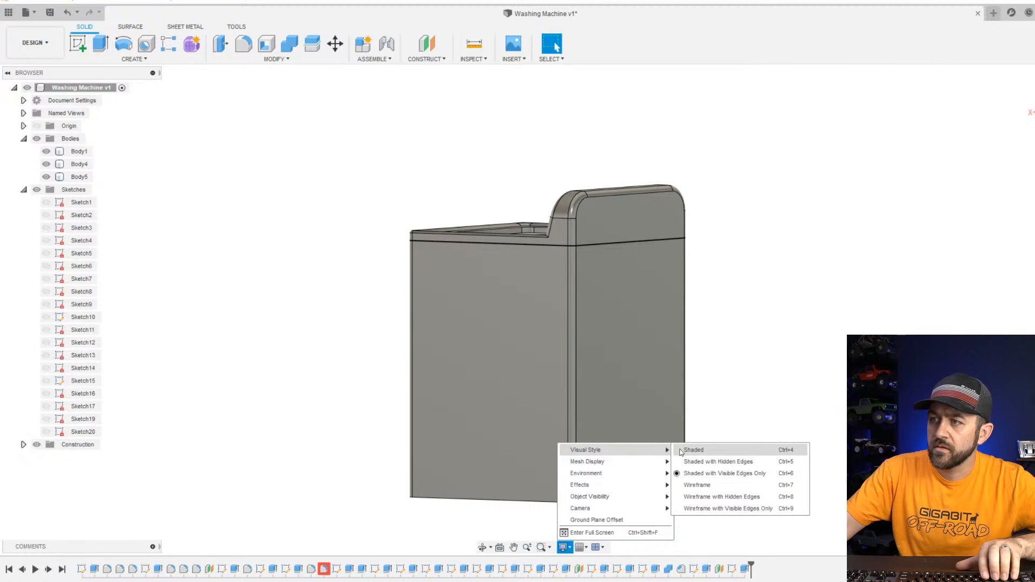
left_click(714, 462)
left_click(1034, 99)
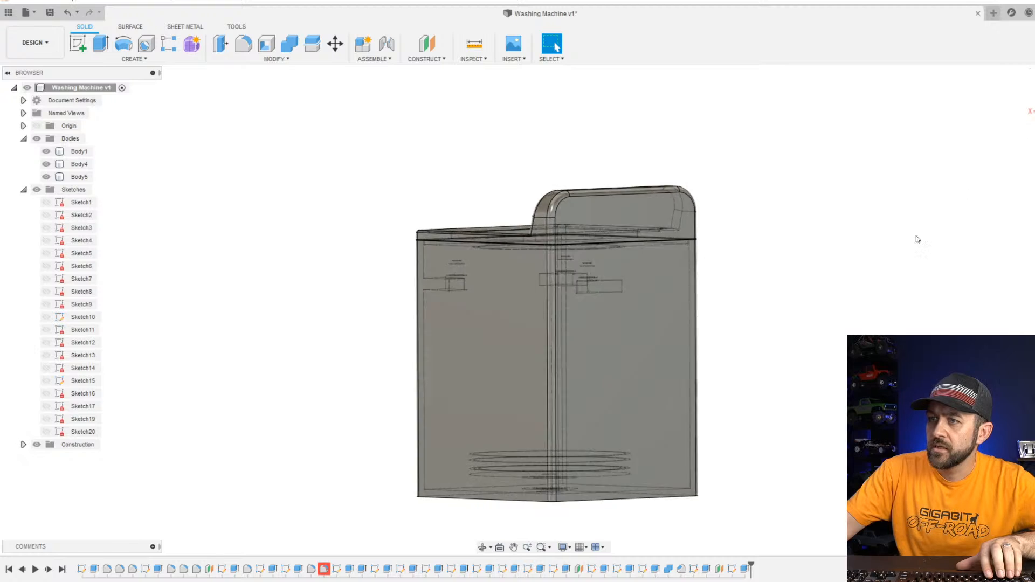
Start a sketch on the housing's outer wall and draw a rectangle near its lower corner, spanning the ends of both flanges.
middle_click_drag(511, 520, 506, 487)
scroll(518, 420, "up", 4)
middle_click_drag(544, 437, 471, 368)
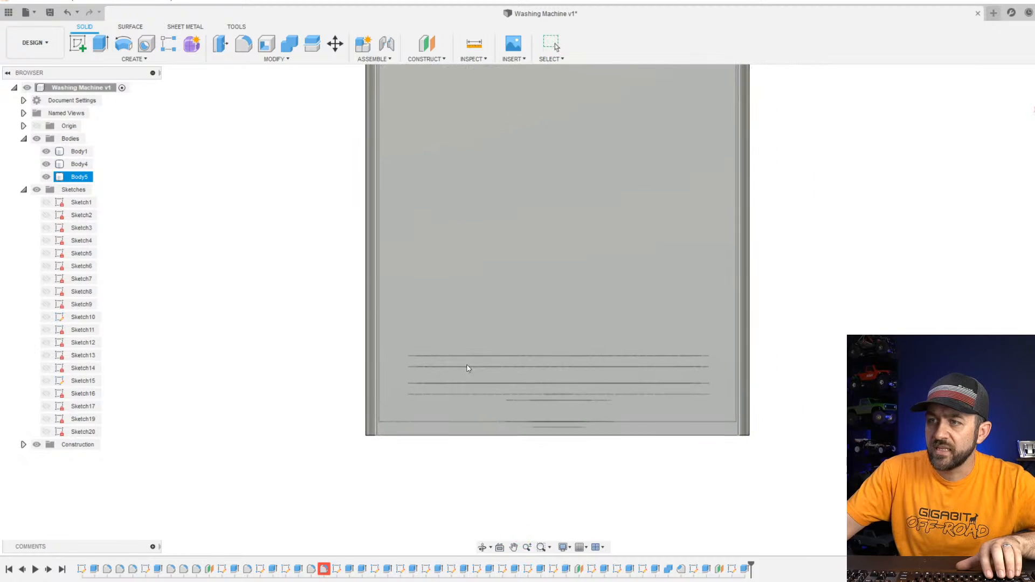
scroll(474, 376, "up", 4)
key("Escape")
left_click(88, 39)
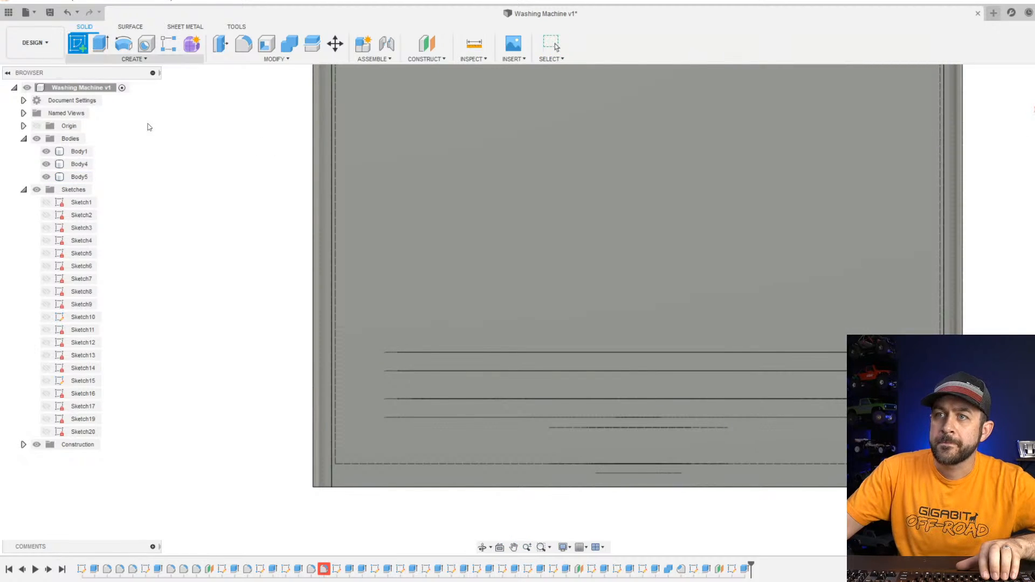
left_click(427, 224)
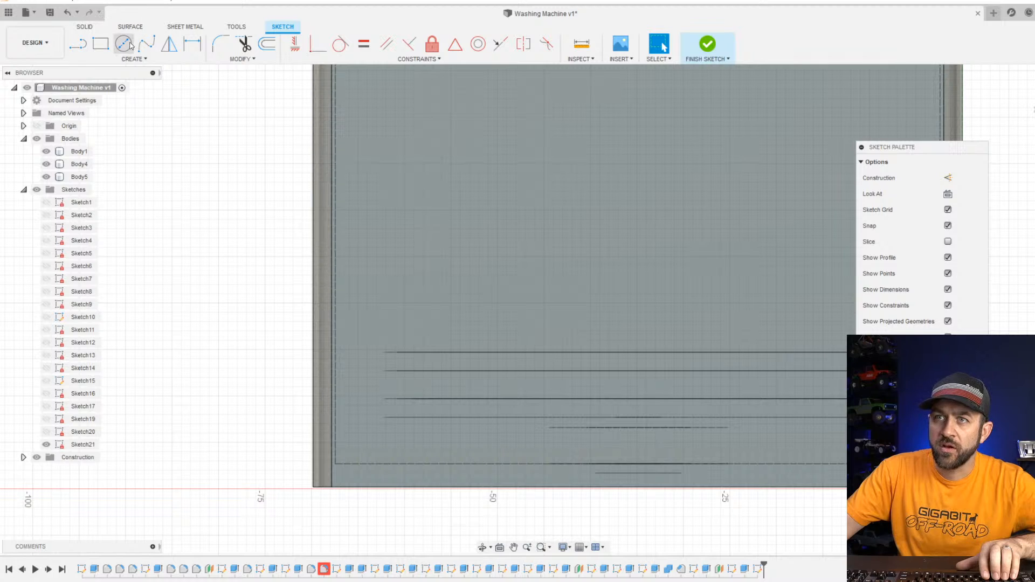
key("r")
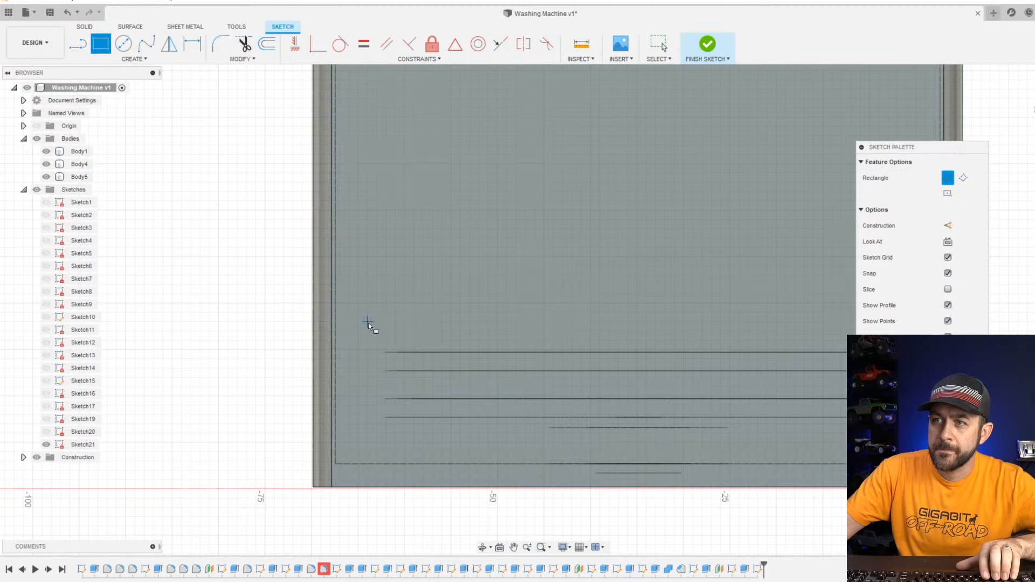
left_click(367, 322)
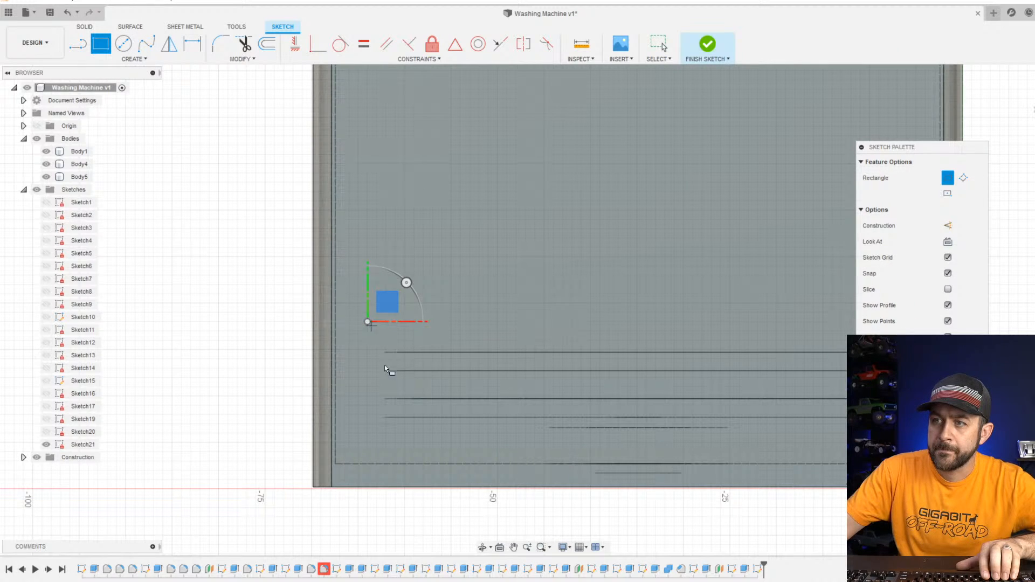
left_click(535, 457)
Dimension the rectangle's lower edge 2.85 mm above the housing's bottom edge.
key("d")
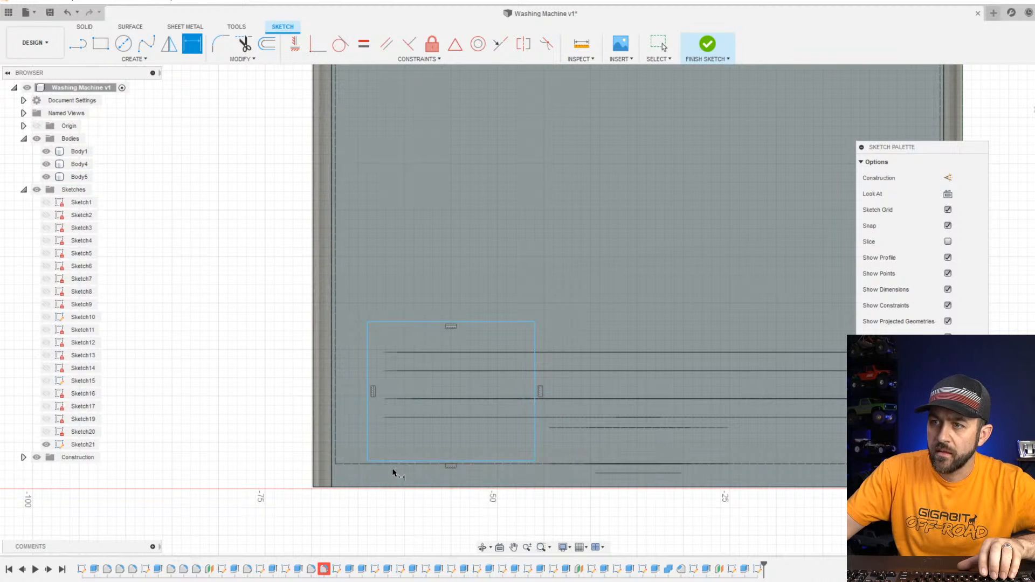
key("Escape")
scroll(390, 465, "up", 4)
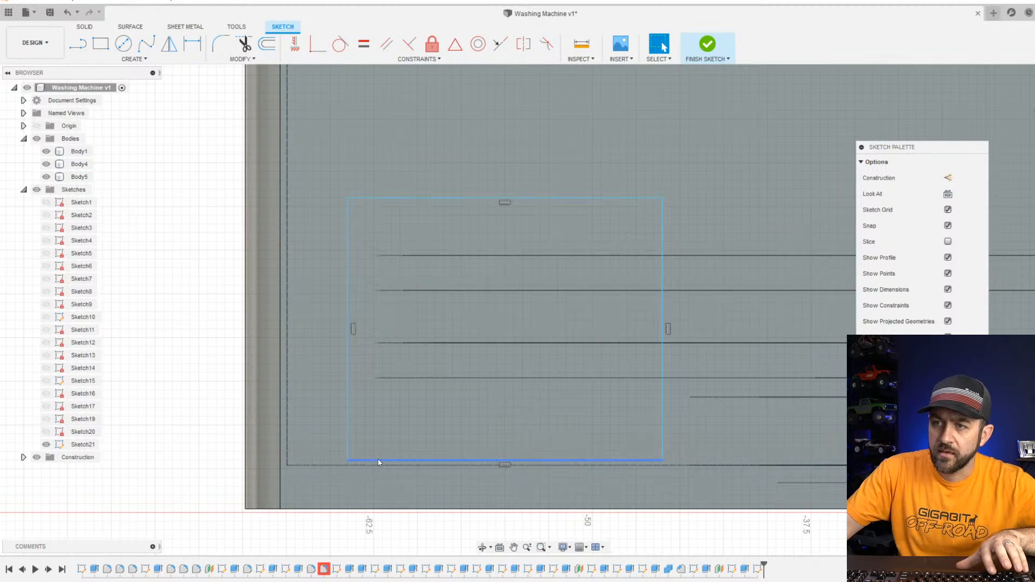
scroll(345, 471, "down", 4)
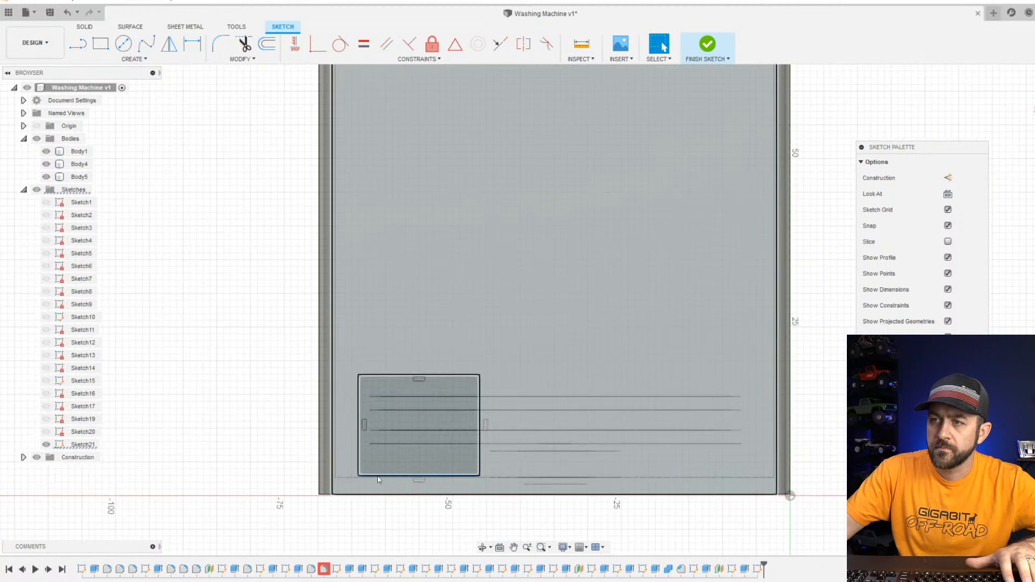
scroll(389, 462, "up", 1)
scroll(389, 462, "up", 2)
key("d")
left_click(390, 487)
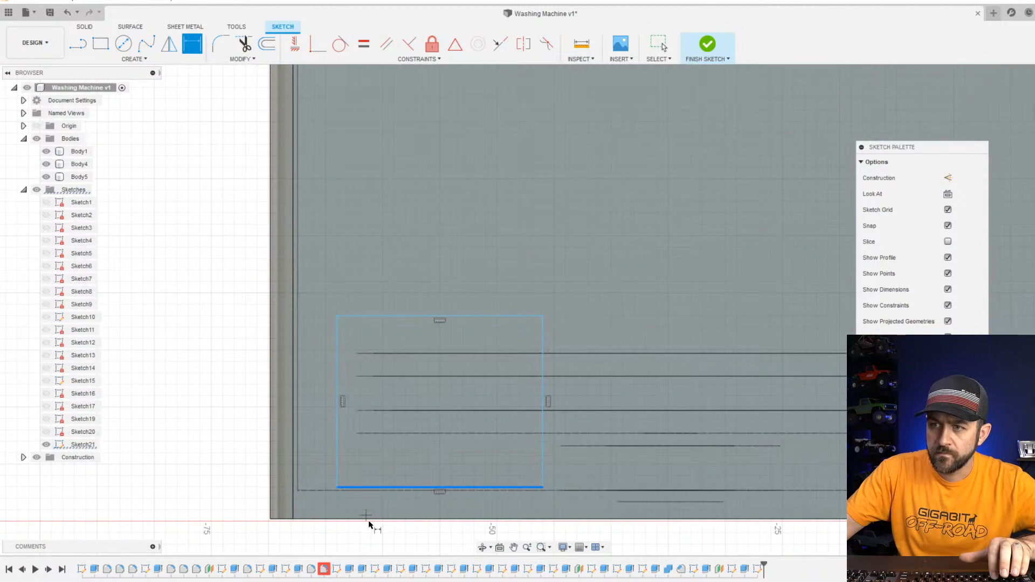
key("Escape")
scroll(286, 485, "up", 3)
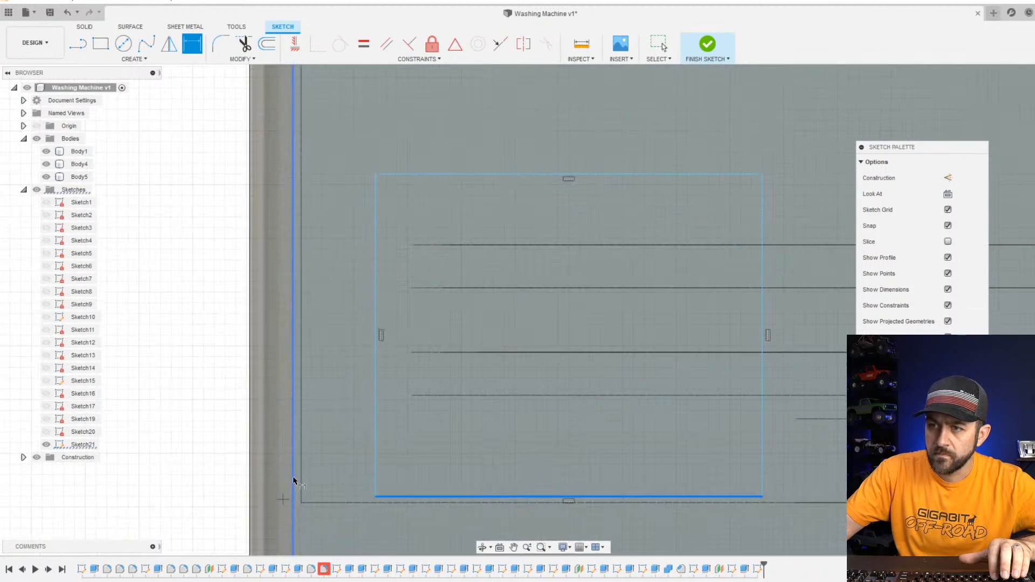
middle_click_drag(293, 481, 257, 252)
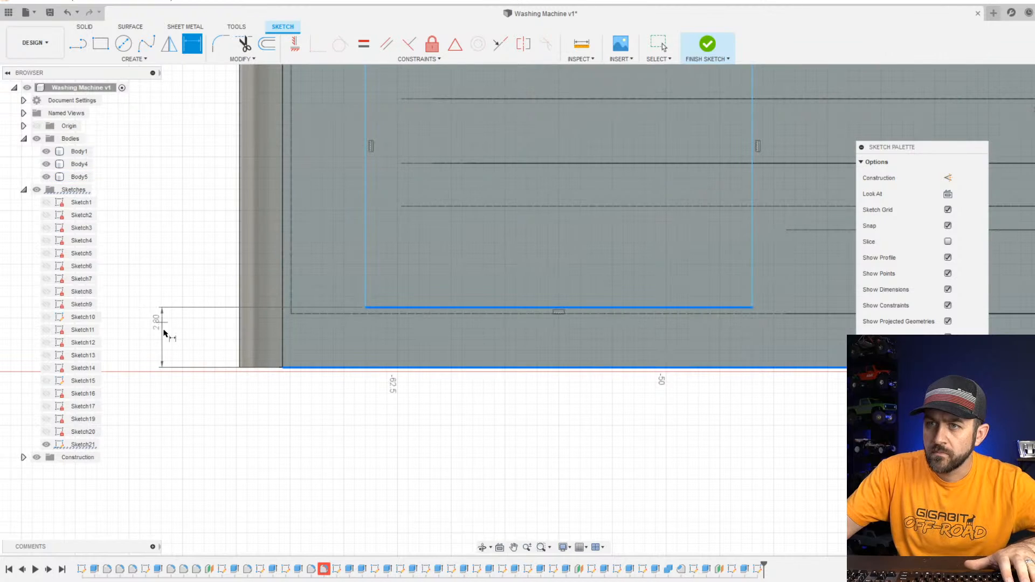
left_click(164, 332)
type("2.85")
key("Return")
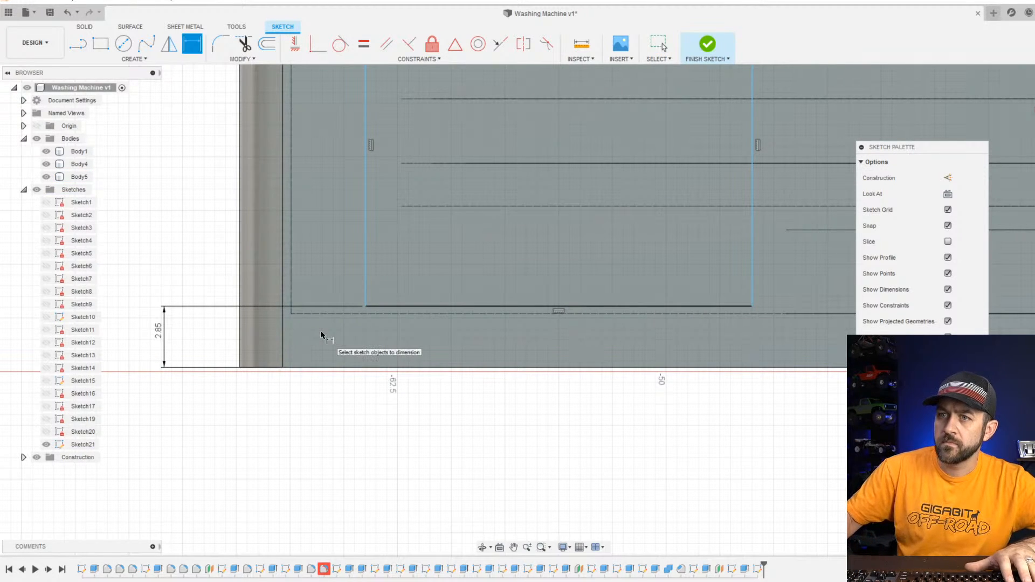
Set the distance between the rectangle's lower edge and the housing's bottom edge to 4 mm.
double_click(161, 331)
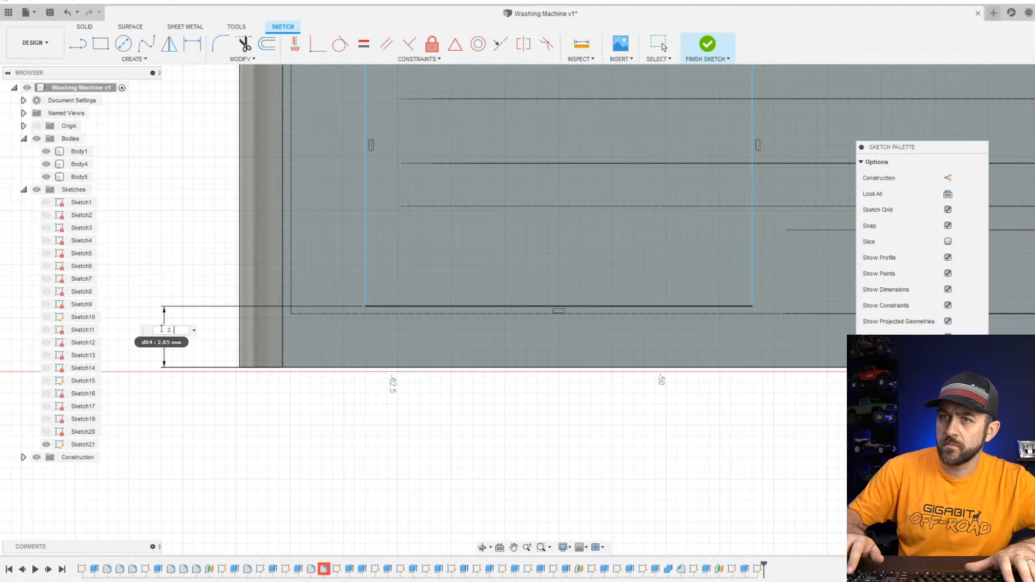
key("Return")
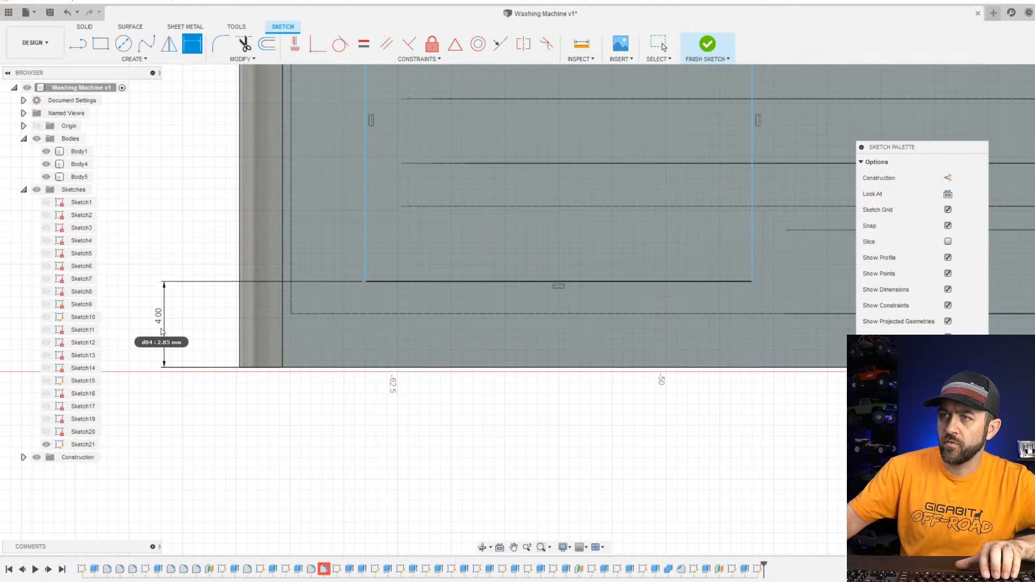
scroll(178, 314, "down", 4)
middle_click_drag(539, 226, 469, 326)
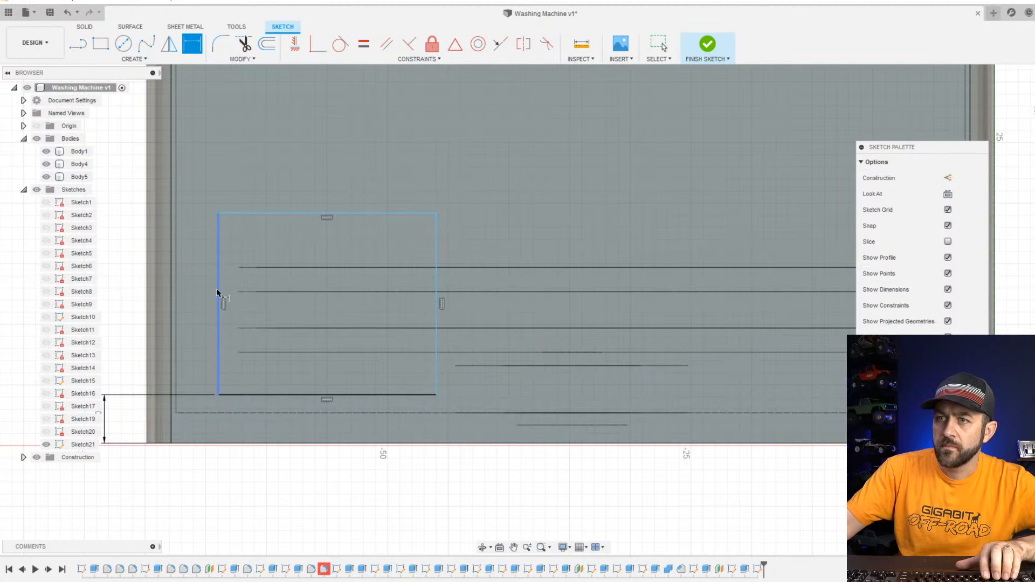
key("Escape")
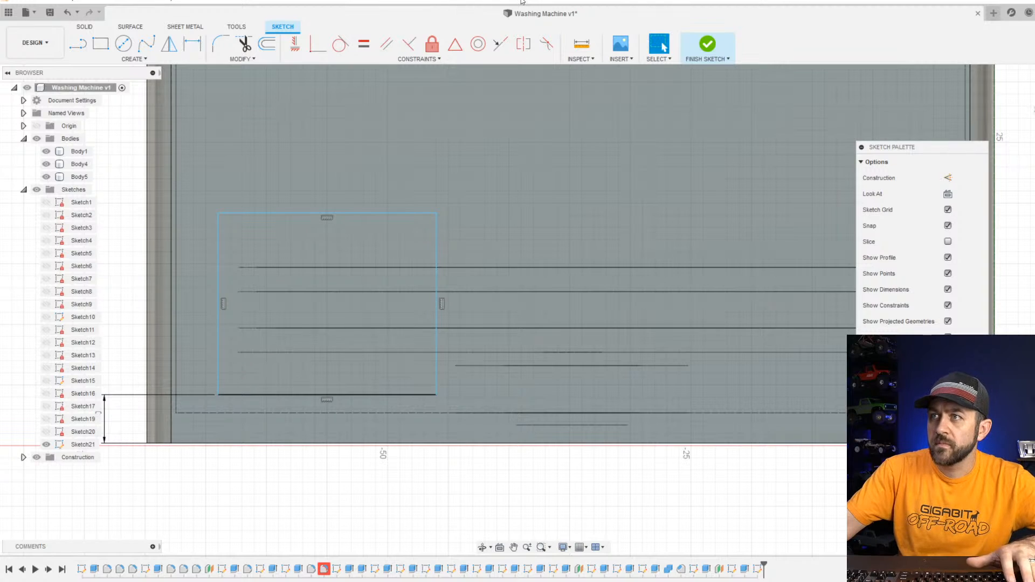
left_click(590, 47)
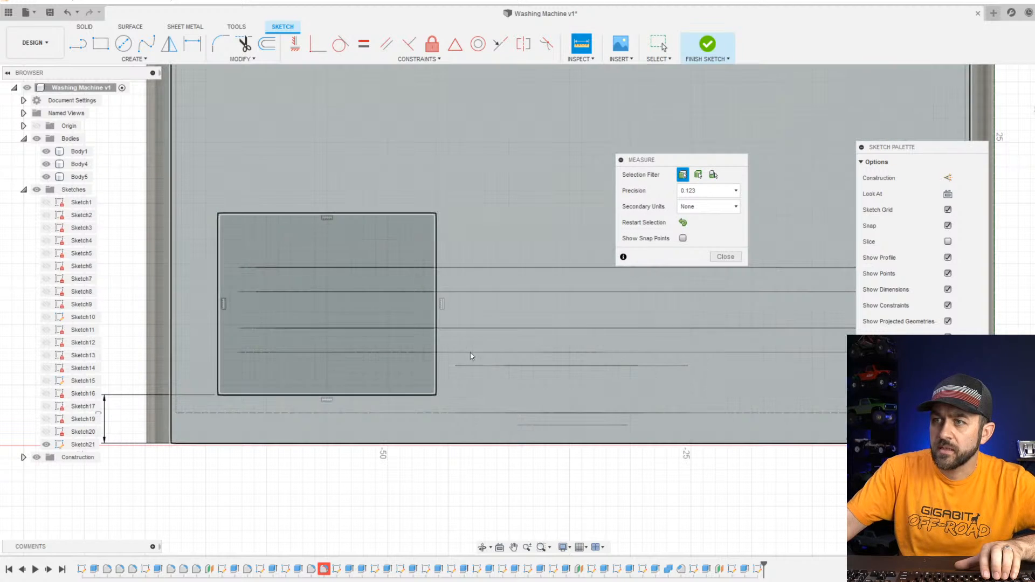
scroll(276, 344, "down", 3)
key("Escape")
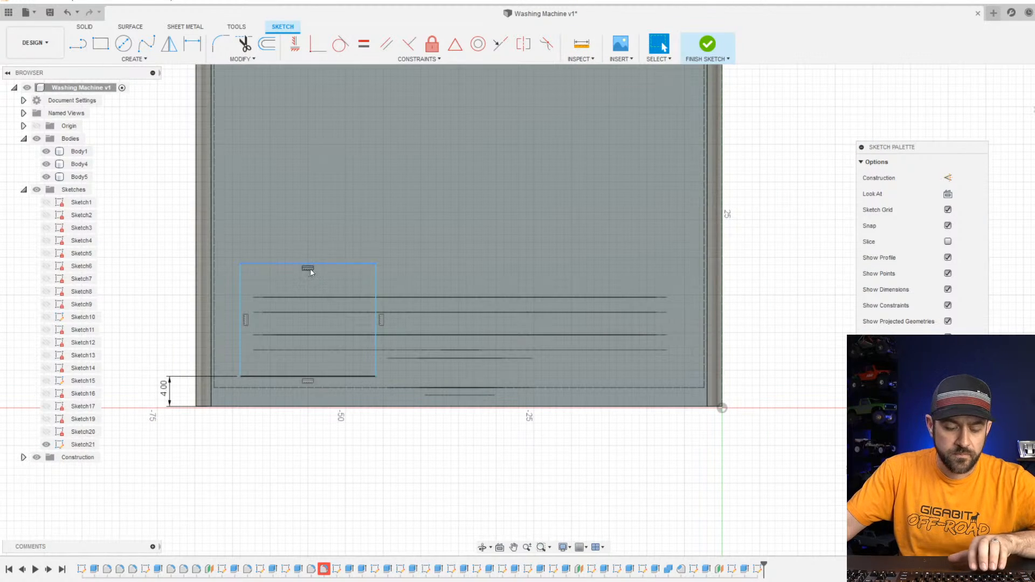
Dimension the rectangle to 15 mm high and 18 mm wide.
left_click(241, 317)
left_click(151, 316)
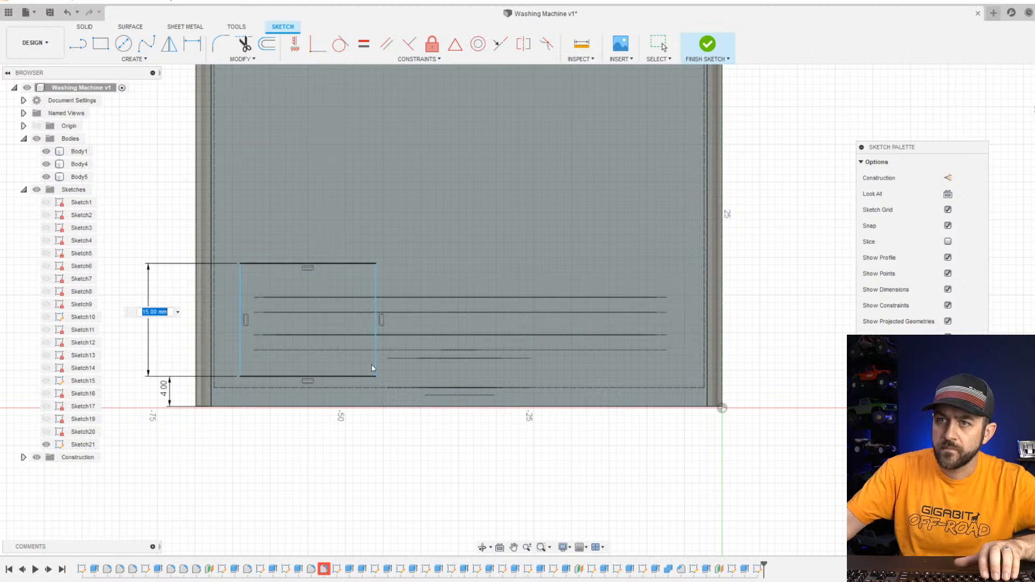
left_click(351, 265)
left_click(162, 218)
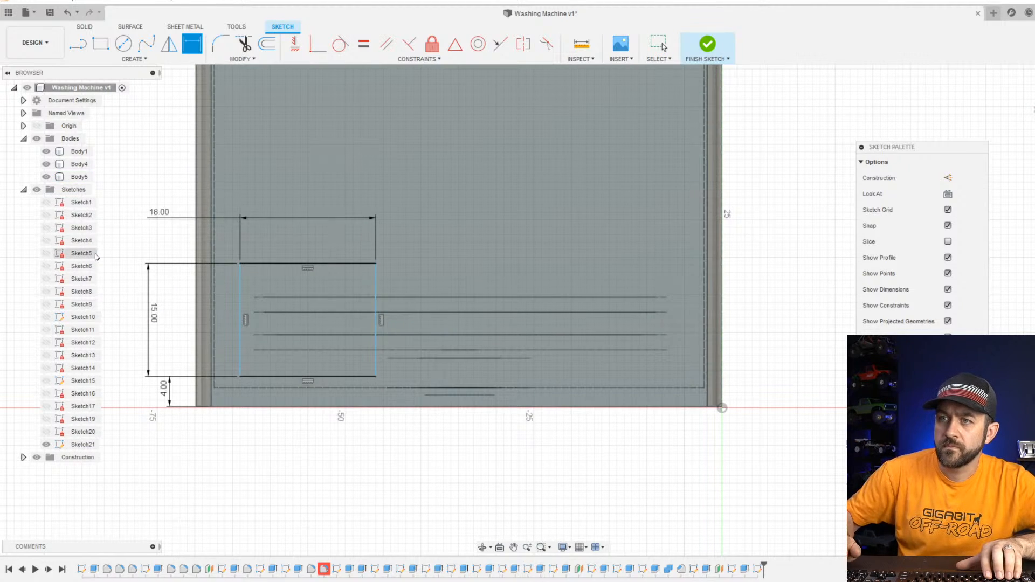
scroll(298, 410, "up", 3)
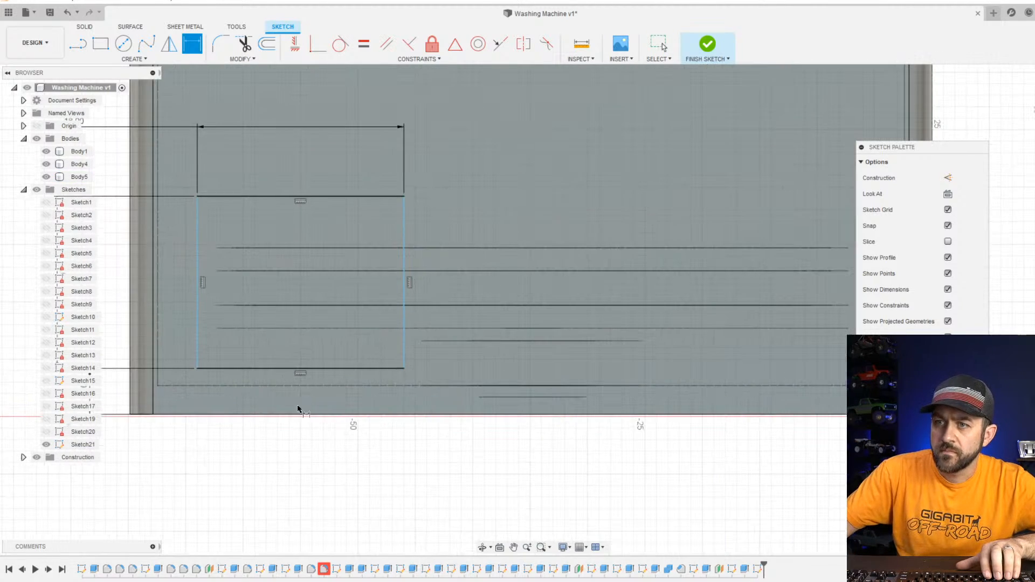
left_click(153, 408)
left_click(203, 485)
key("Escape")
key("Escape")
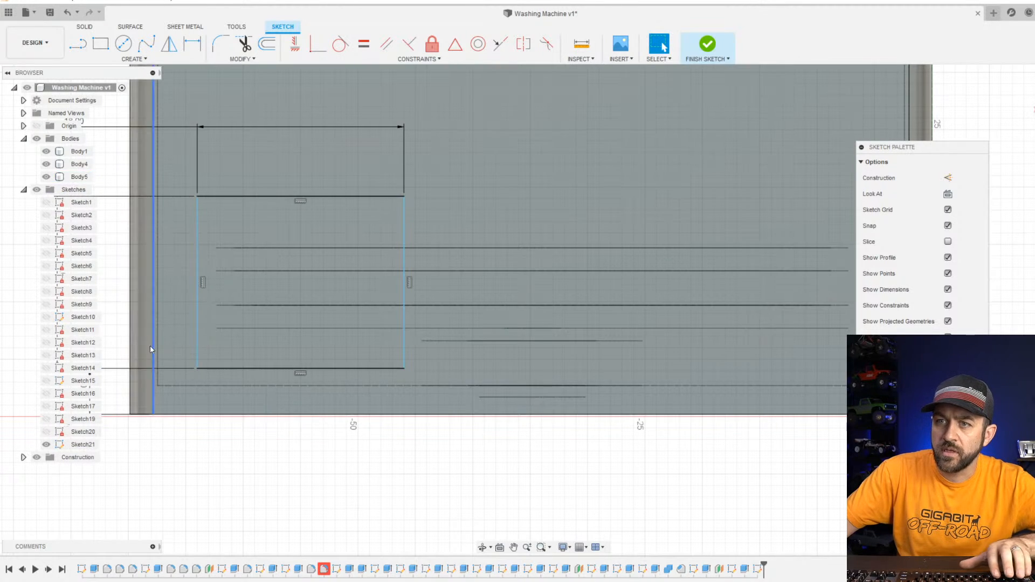
Dimension the rectangle's outer vertical edge 4 mm from the housing wall's nearby vertical edge.
key("d")
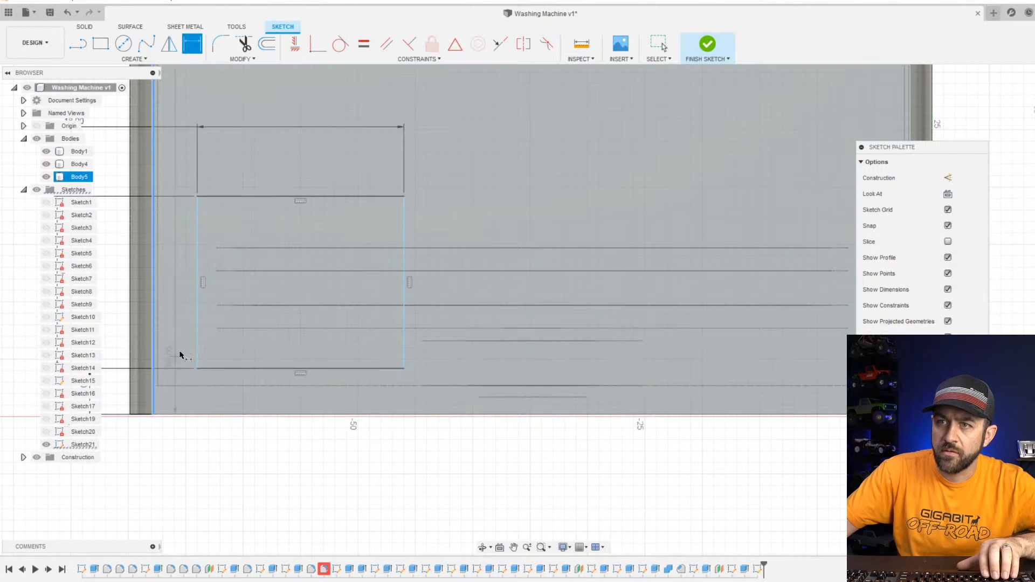
left_click(196, 347)
scroll(191, 403, "down", 1)
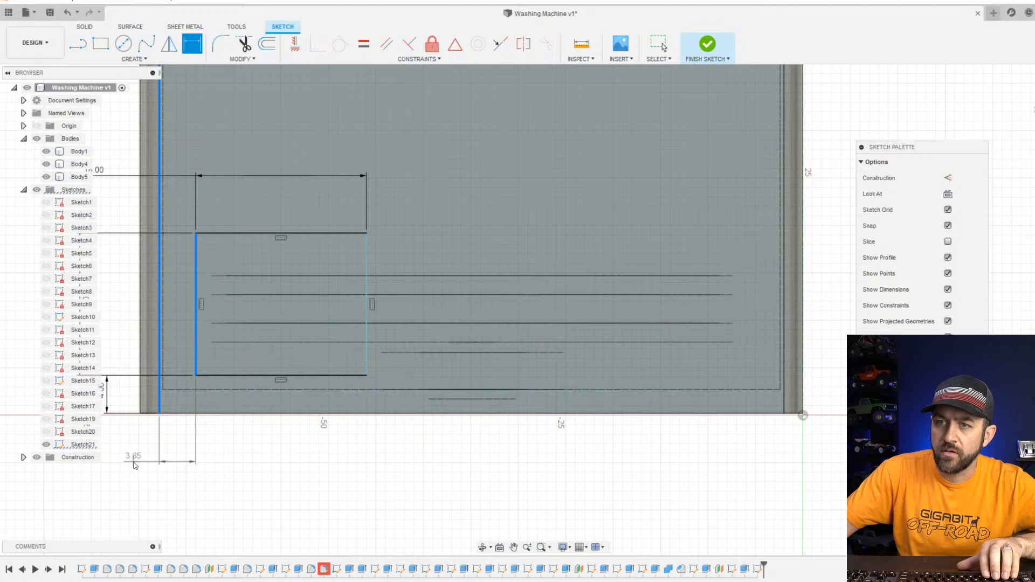
left_click(135, 464)
type("4")
key("Return")
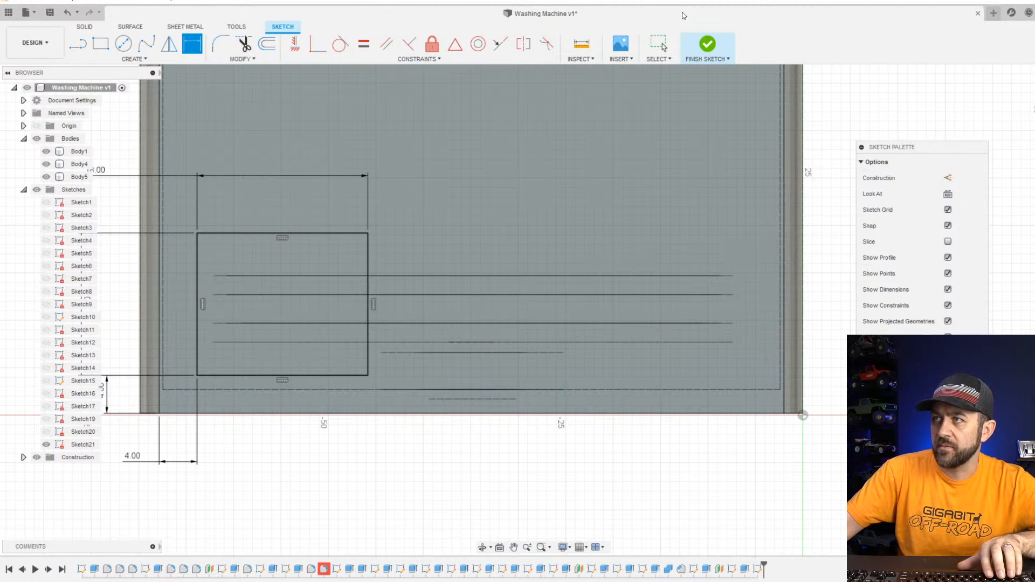
Finish the sketch and extrude the rectangle about 7 mm inward as a cut through the housing wall.
left_click(707, 43)
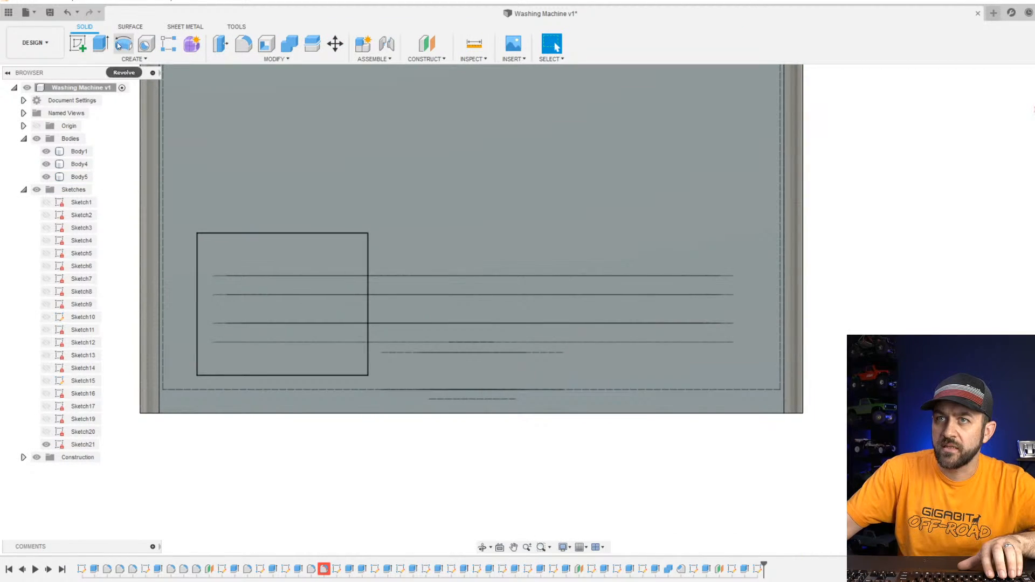
key("e")
left_click(289, 261)
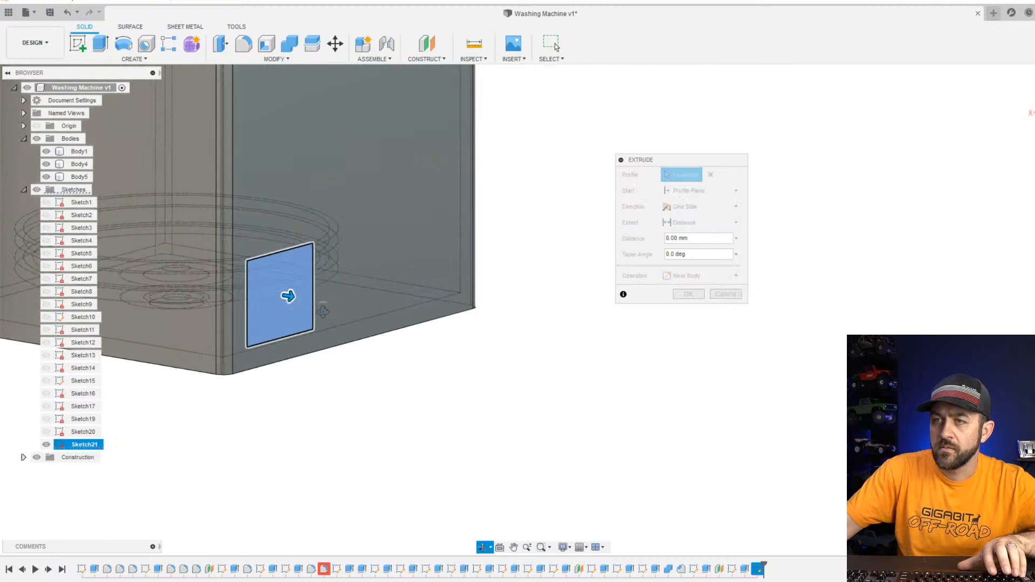
left_click_drag(286, 296, 238, 287)
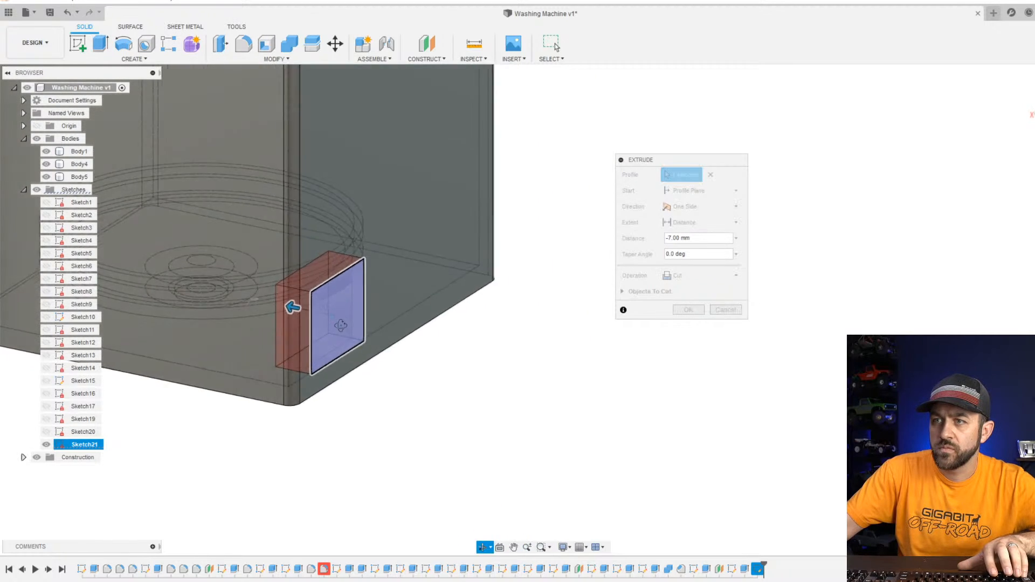
key("Return")
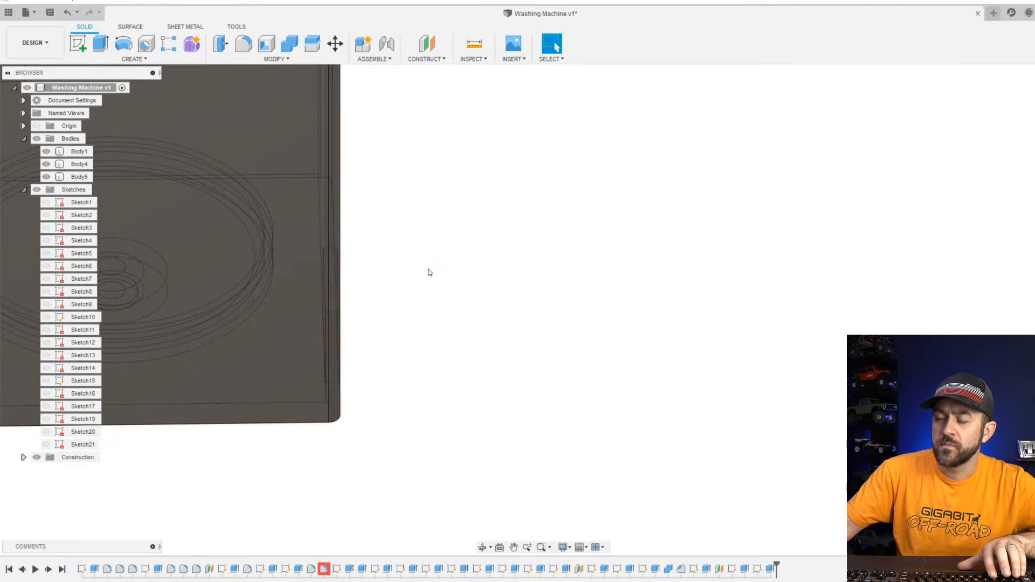
Start a sketch on the housing's inner floor and draw a small circle just inside the rectangular opening.
middle_click_drag(430, 272, 305, 336, "shift")
scroll(457, 358, "up", 4)
middle_click_drag(380, 372, 359, 372)
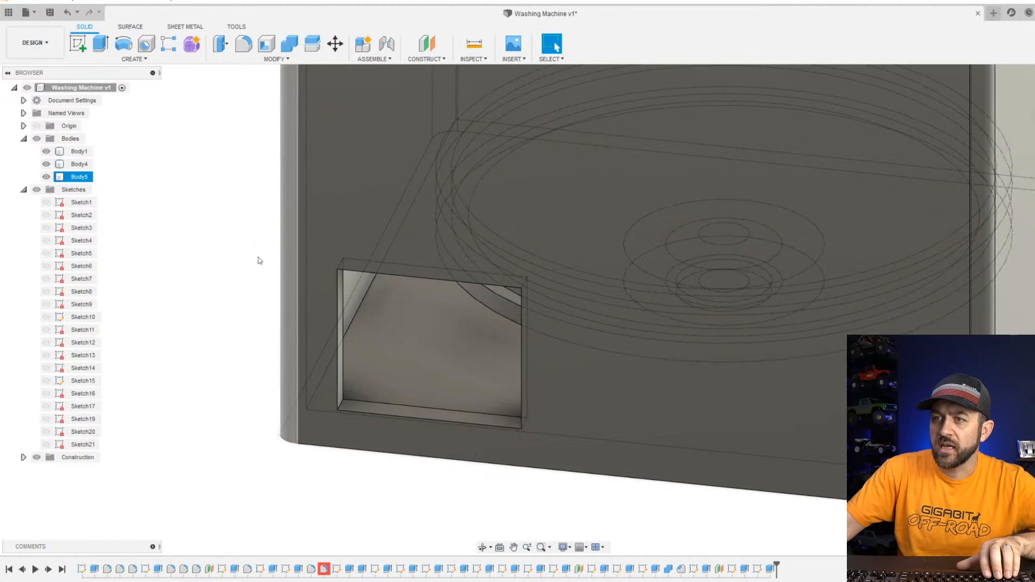
left_click(79, 45)
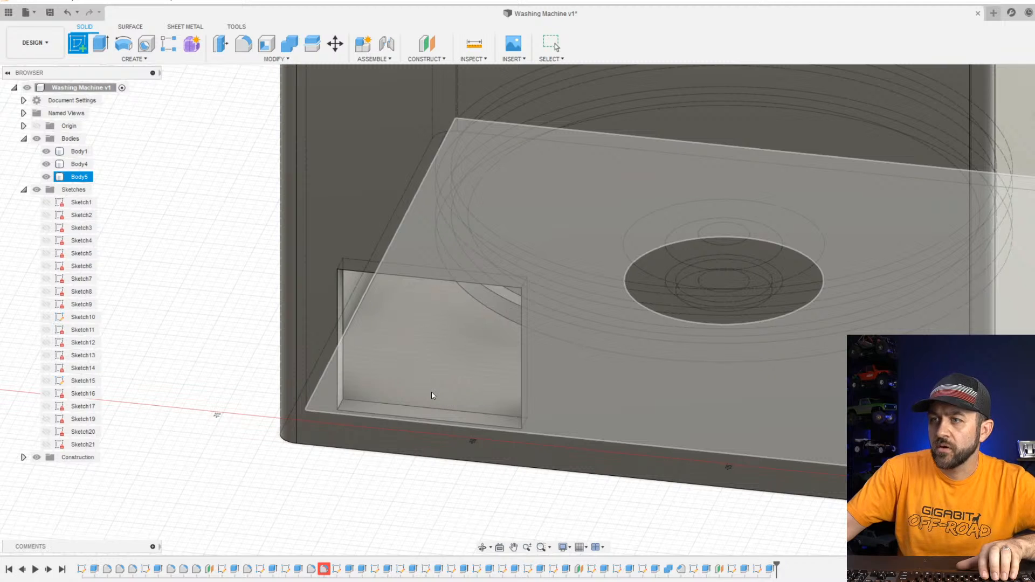
left_click(430, 396)
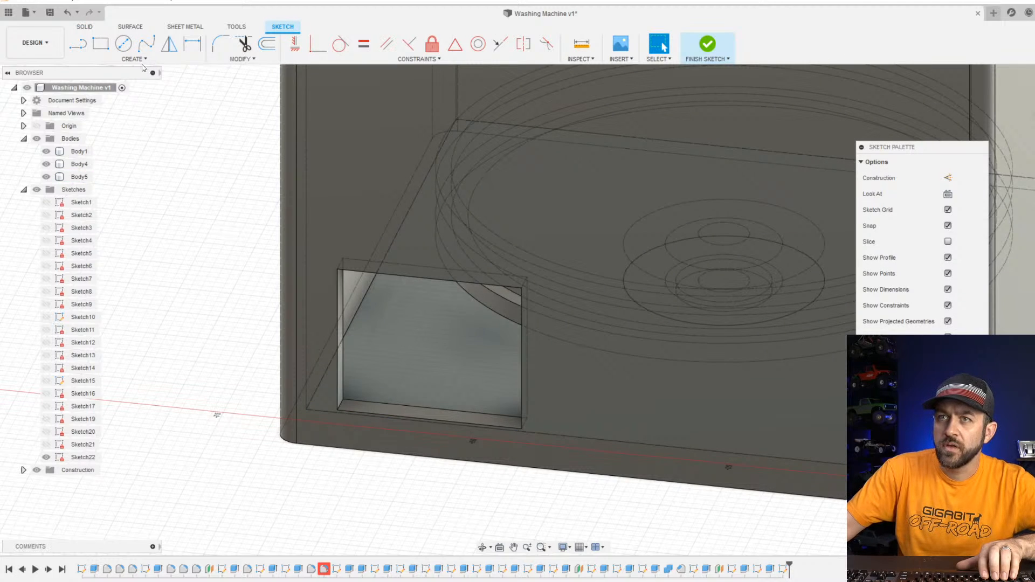
key("c")
scroll(424, 388, "up", 3)
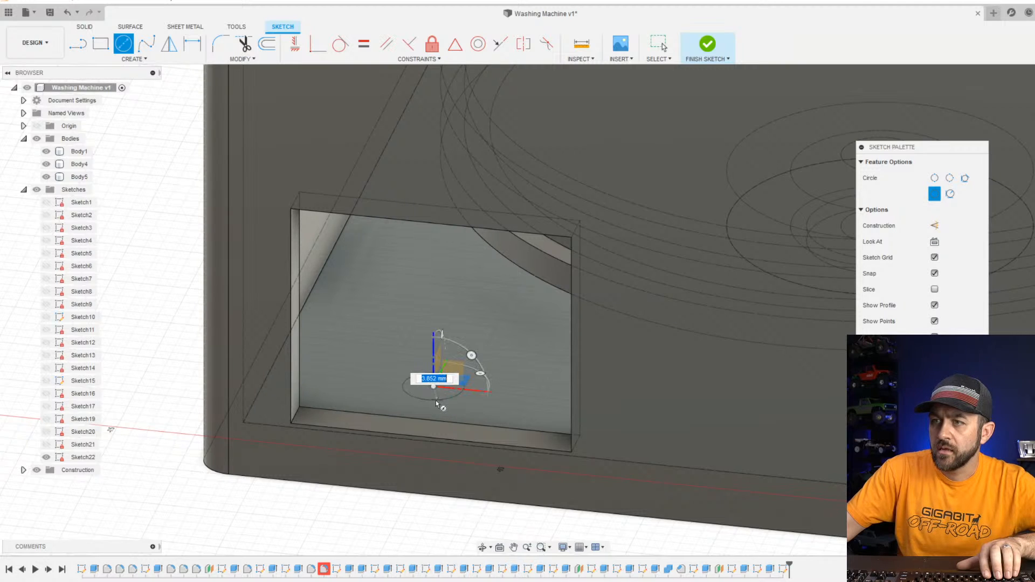
left_click(436, 409)
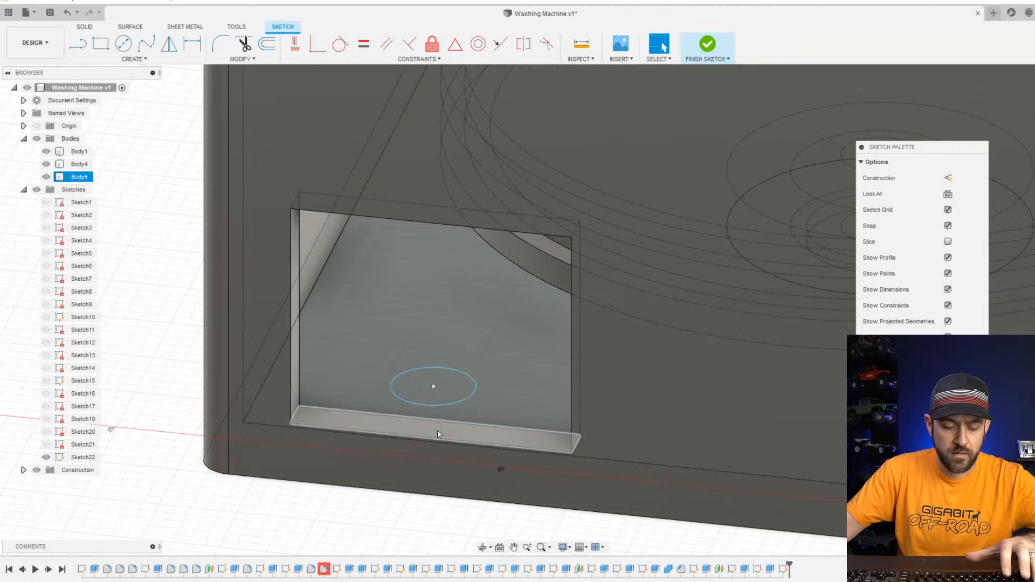
Set the circle's diameter to 4.9 mm.
key("d")
scroll(439, 413, "up", 2)
left_click(438, 409)
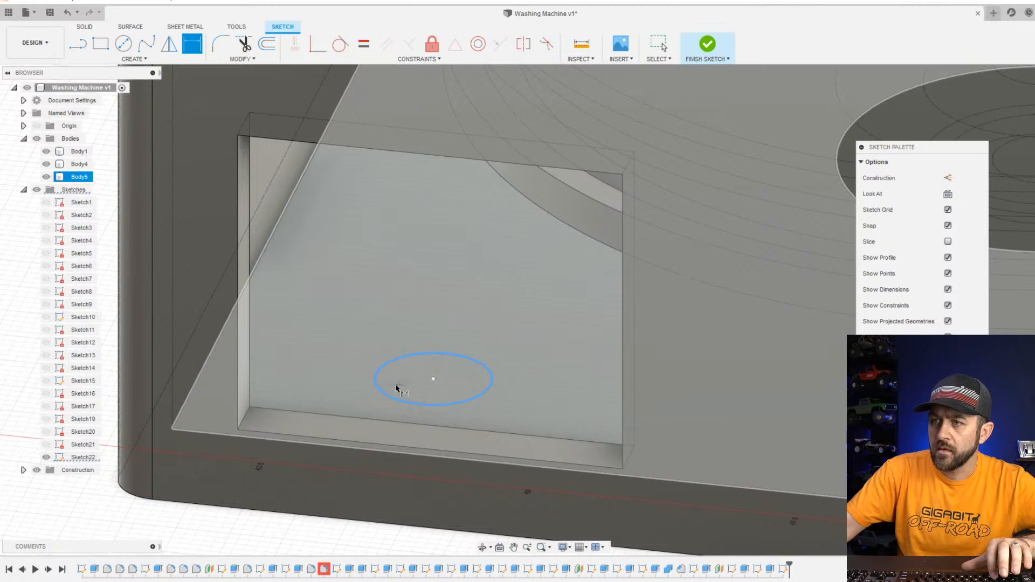
left_click(345, 385)
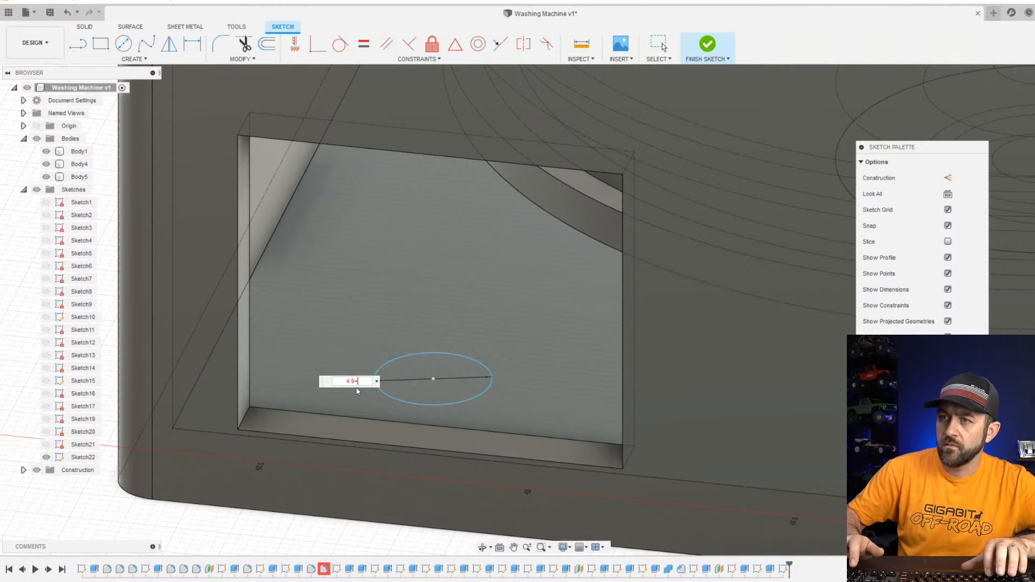
type("4.9")
key("Return")
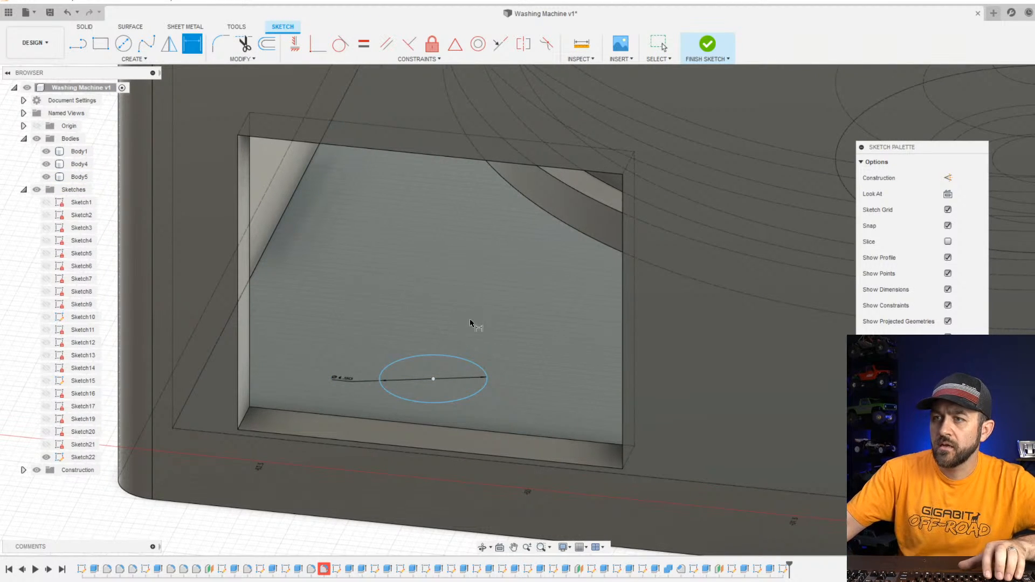
scroll(469, 328, "down", 3)
key("Escape")
scroll(460, 362, "up", 2)
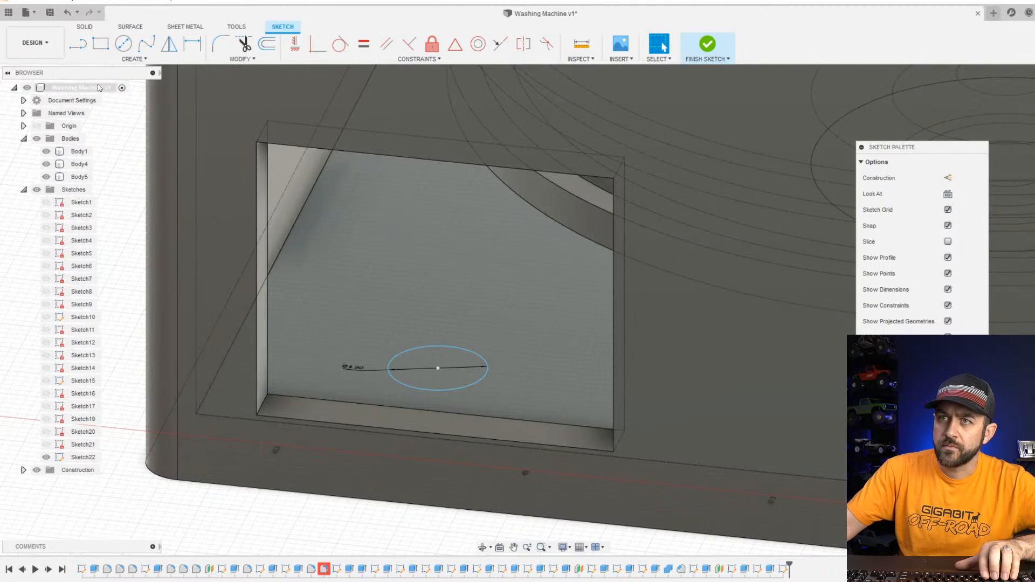
left_click(123, 43)
key("Escape")
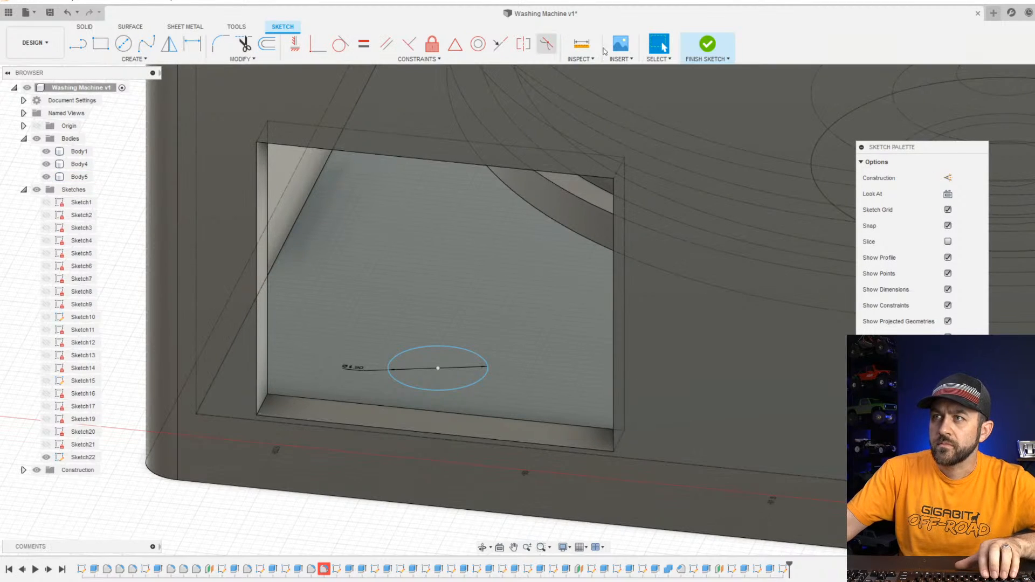
Hide the top cover body, Body1, to expose the housing floor from above.
scroll(423, 299, "down", 3)
key("d")
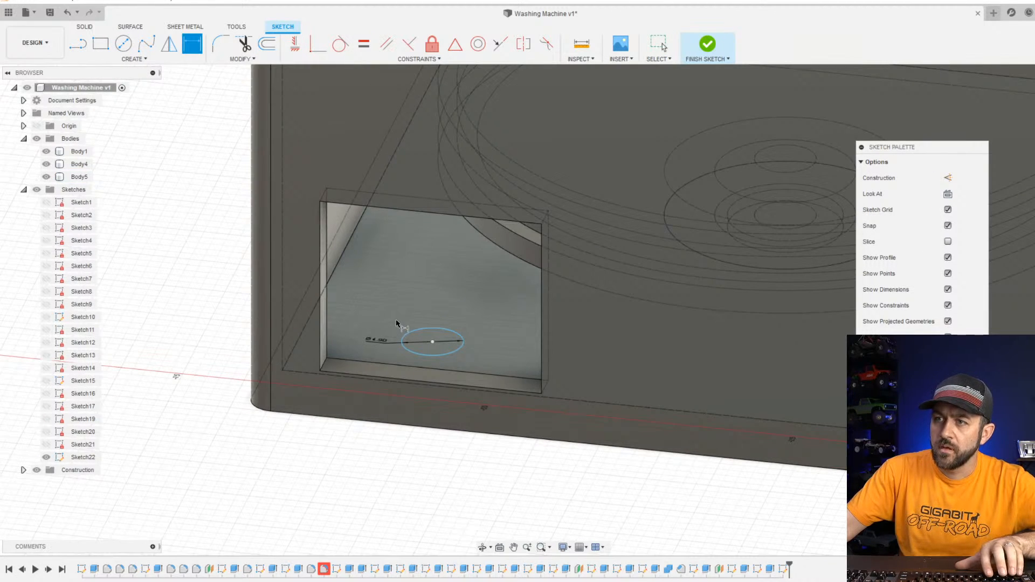
middle_click_drag(370, 337, 619, 374, "shift")
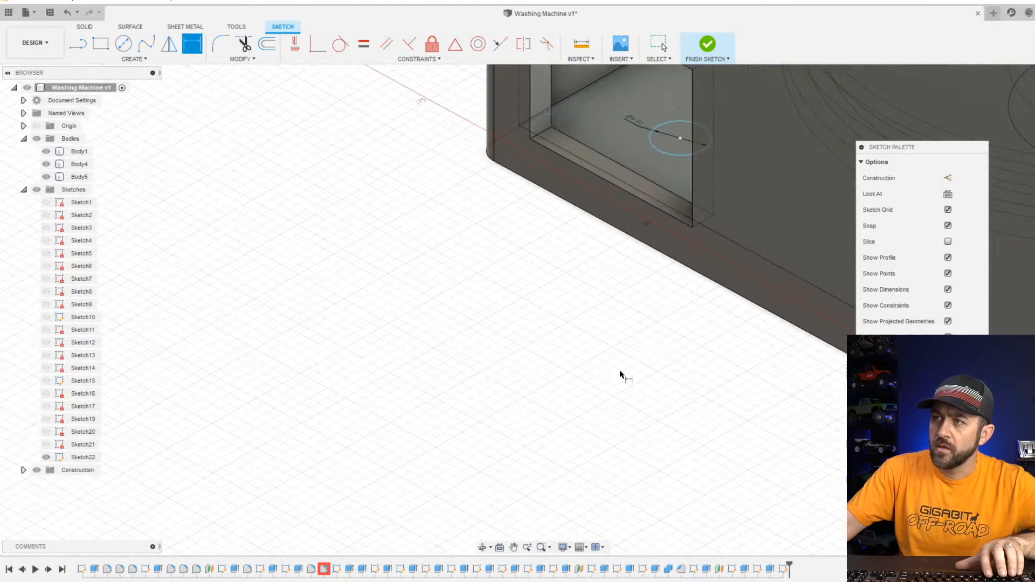
scroll(623, 372, "down", 4)
middle_click_drag(590, 184, 357, 453)
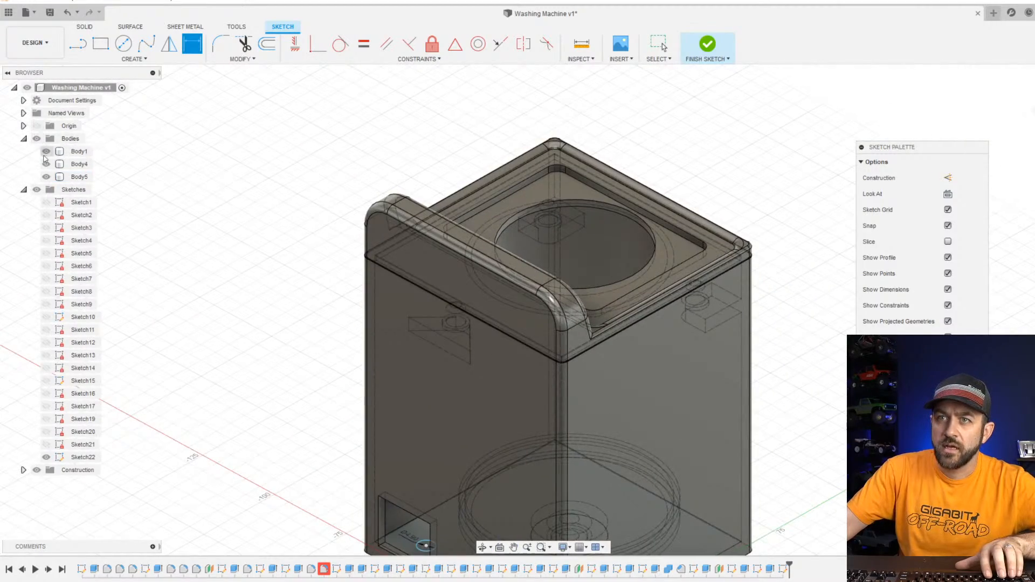
left_click(46, 152)
Dimension the circle's centre 8 mm from the inner floor edge along the opening's wall and 11 mm from the adjacent wall's inner edge.
middle_click_drag(647, 226, 520, 307, "shift")
middle_click_drag(520, 308, 604, 399)
middle_click_drag(604, 399, 599, 197, "shift")
scroll(605, 254, "up", 3)
mouse_move(609, 286)
middle_mouse_down("shift")
mouse_move(632, 234)
mouse_move(615, 232)
mouse_move(623, 290)
middle_mouse_up("shift")
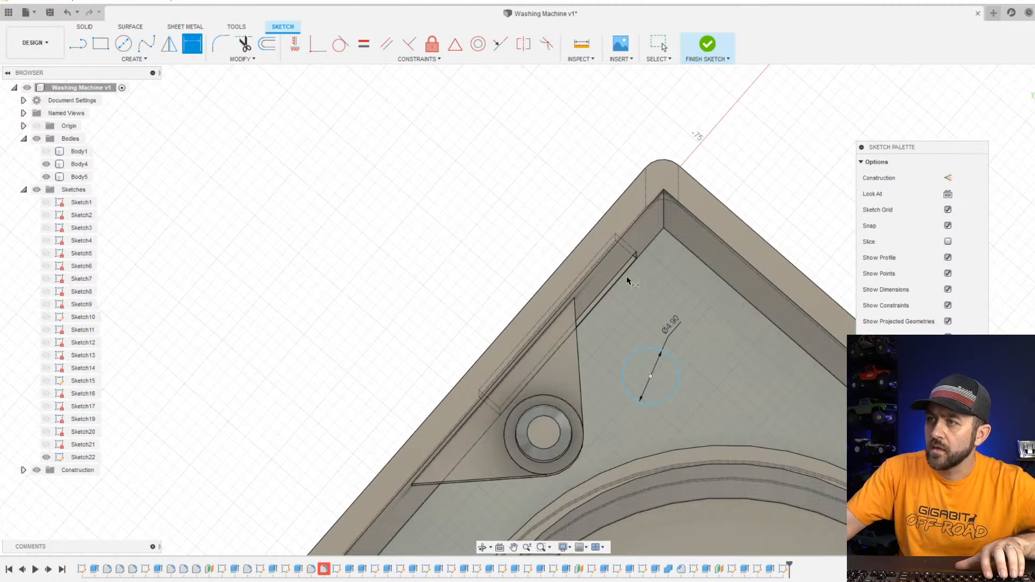
left_click(626, 274)
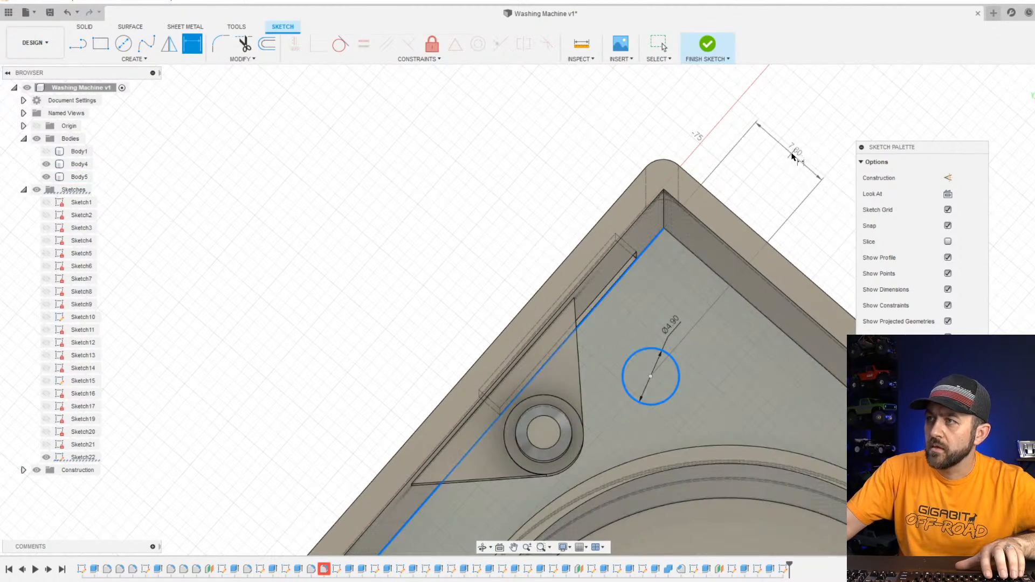
left_click(791, 157)
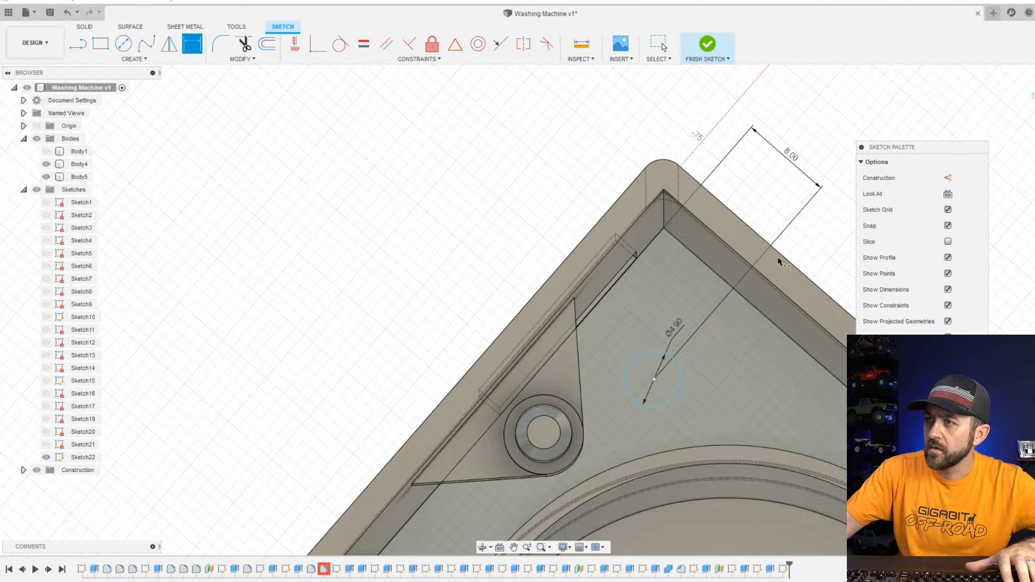
left_click(677, 356)
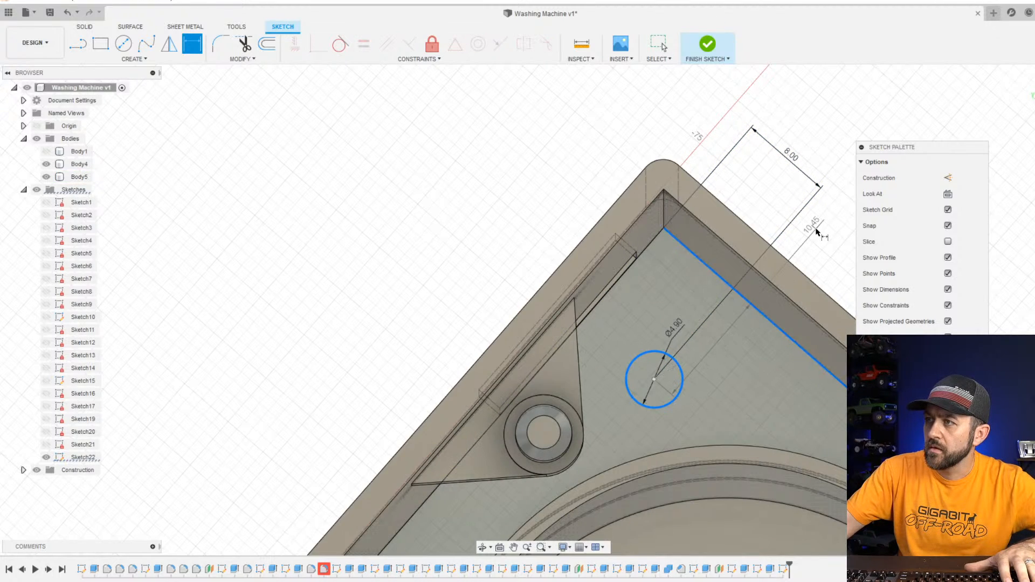
left_click(817, 232)
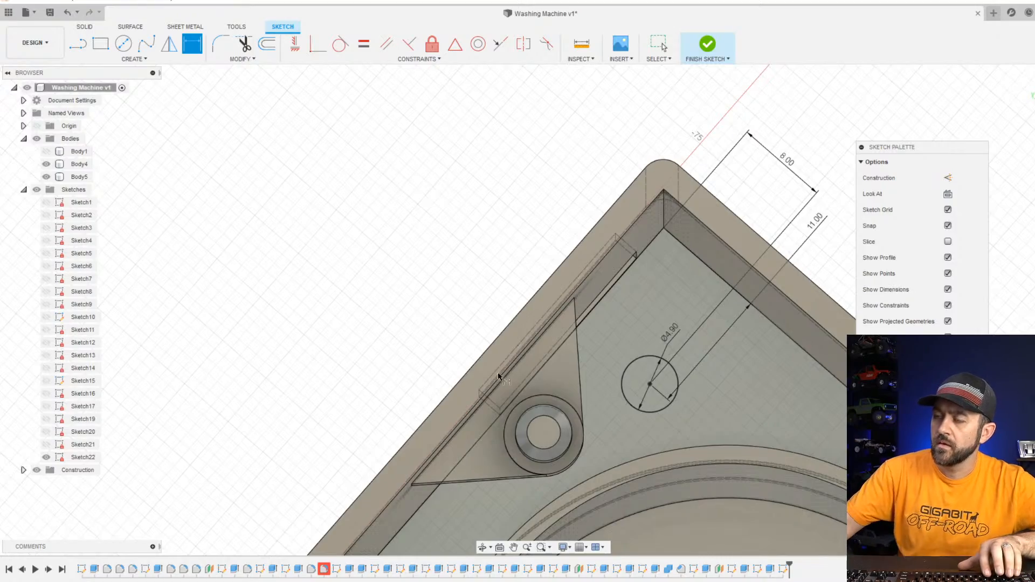
Finish the sketch and extrude the 4.9 mm circle up from the housing floor as a post.
scroll(498, 376, "down", 2)
middle_click_drag(498, 376, 579, 46, "shift")
scroll(702, 278, "down", 3)
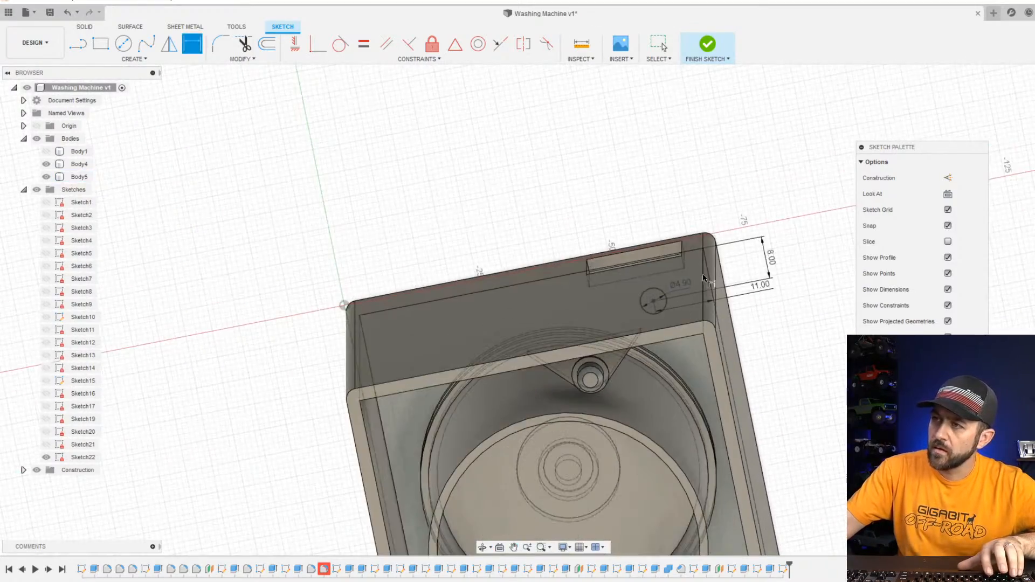
mouse_move(702, 278)
middle_mouse_down()
mouse_move(646, 274)
mouse_move(616, 246)
mouse_move(624, 261)
middle_mouse_up()
middle_click_drag(569, 358, 476, 181)
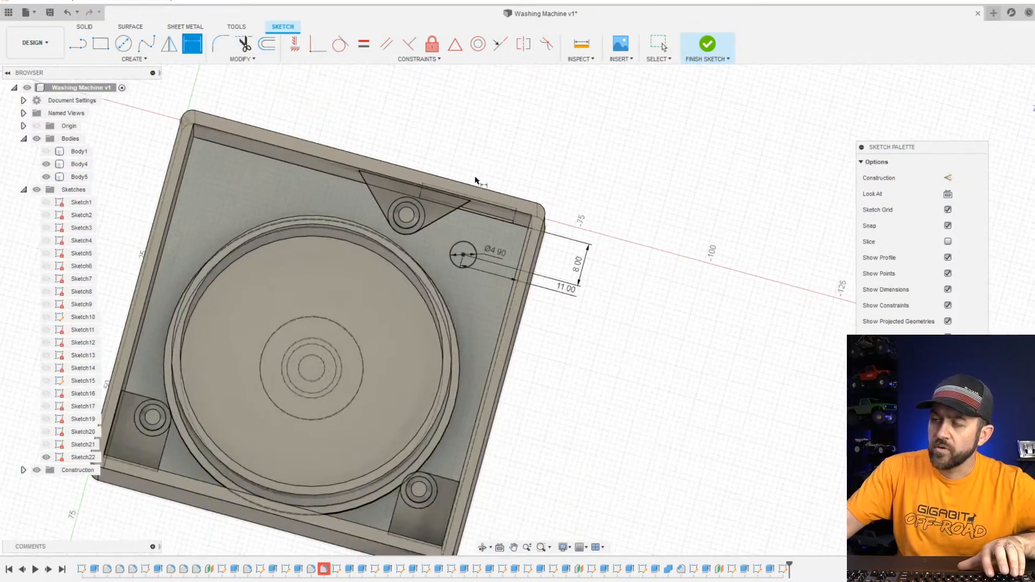
scroll(476, 181, "up", 3)
left_click(708, 46)
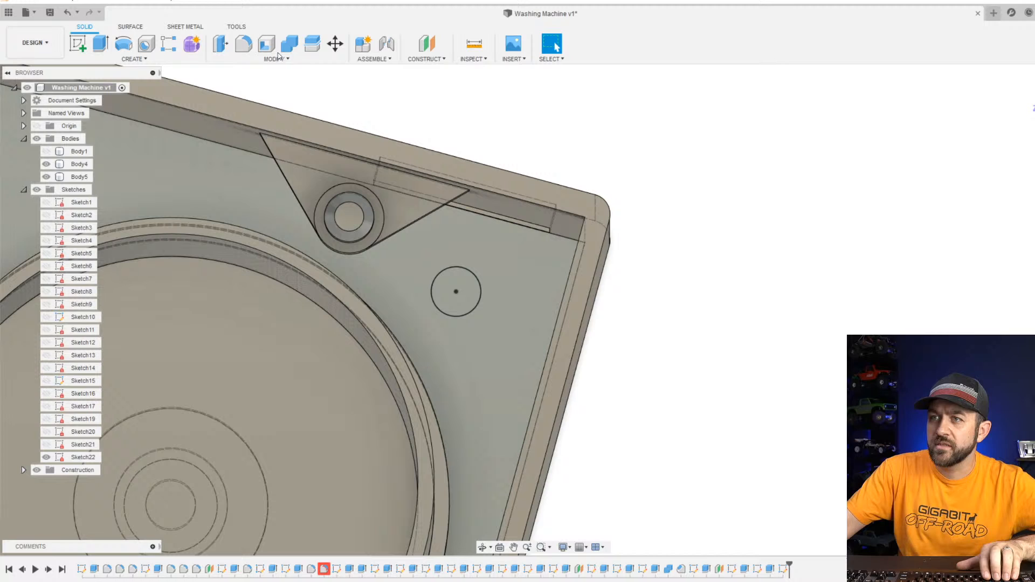
left_click(100, 43)
left_click(456, 292)
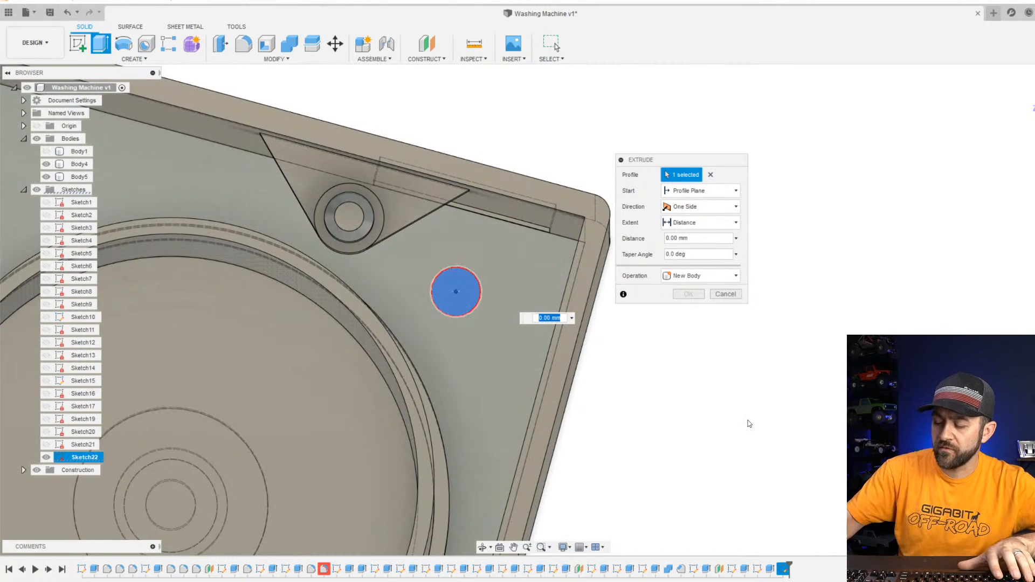
key("Return")
Examine the post's height and position relative to the lower flange through the wall opening.
middle_click_drag(572, 410, 215, 108, "shift")
middle_click_drag(657, 549, 739, 129)
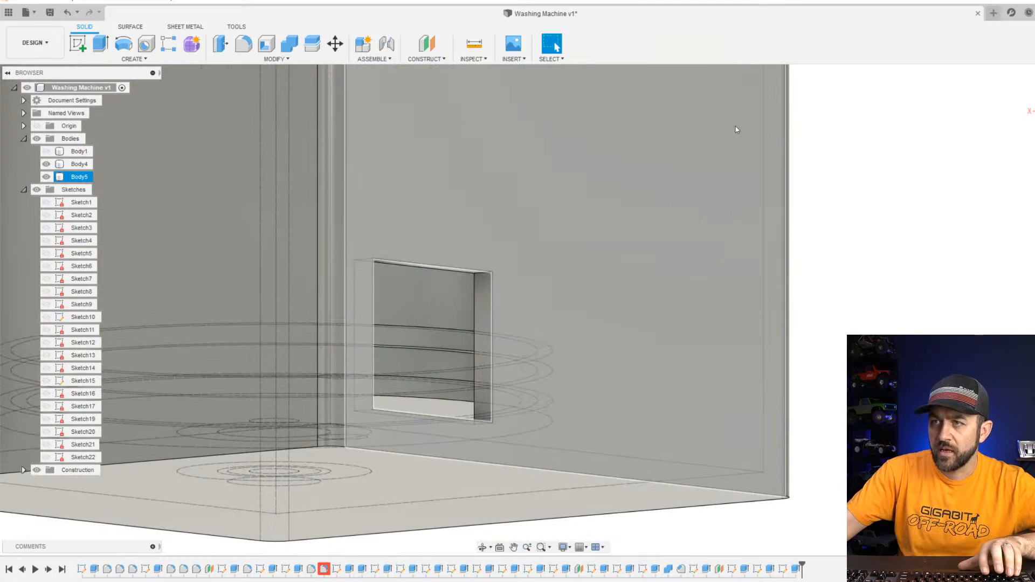
scroll(613, 329, "down", 3)
middle_click_drag(613, 328, 448, 376, "shift")
scroll(449, 380, "up", 4)
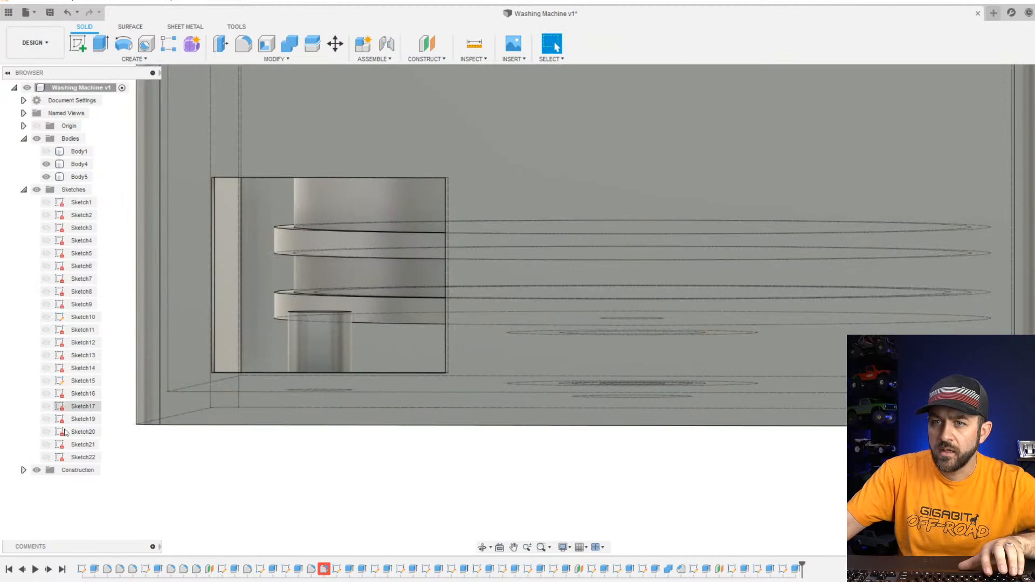
Edit the post's extrusion and set its height to 12 mm, alongside the flanges.
right_click(797, 571)
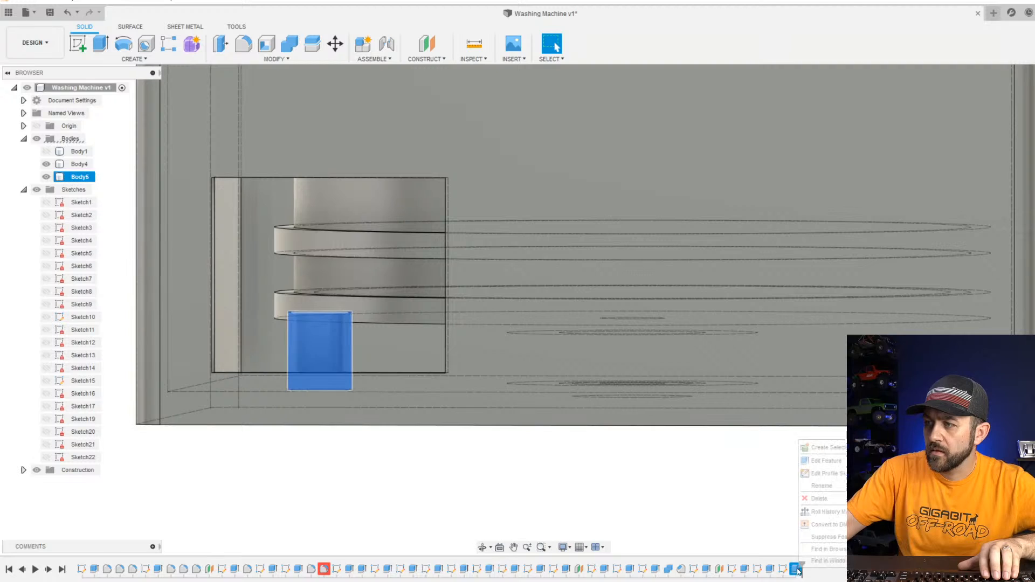
left_click(826, 461)
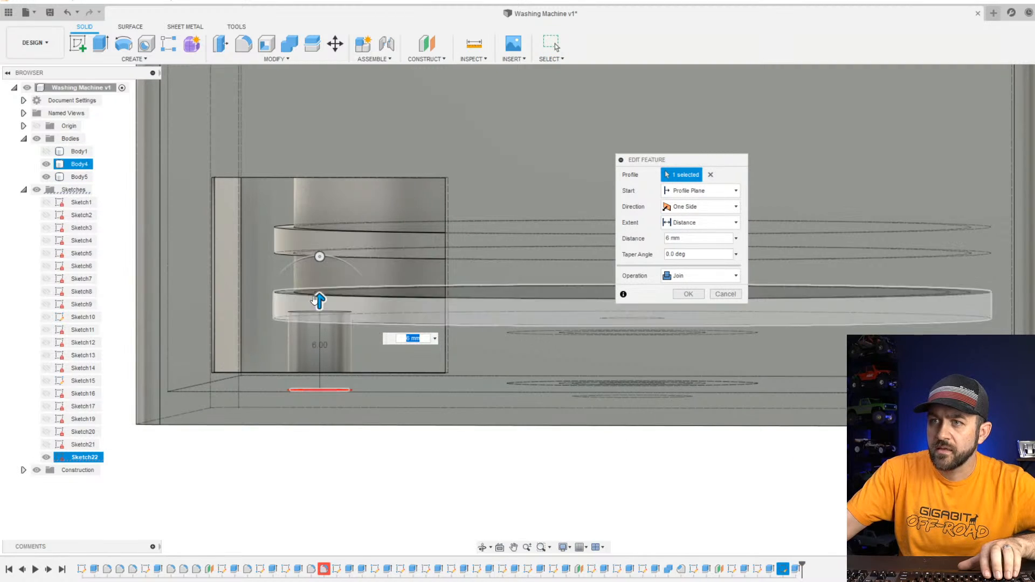
left_click_drag(319, 300, 313, 210)
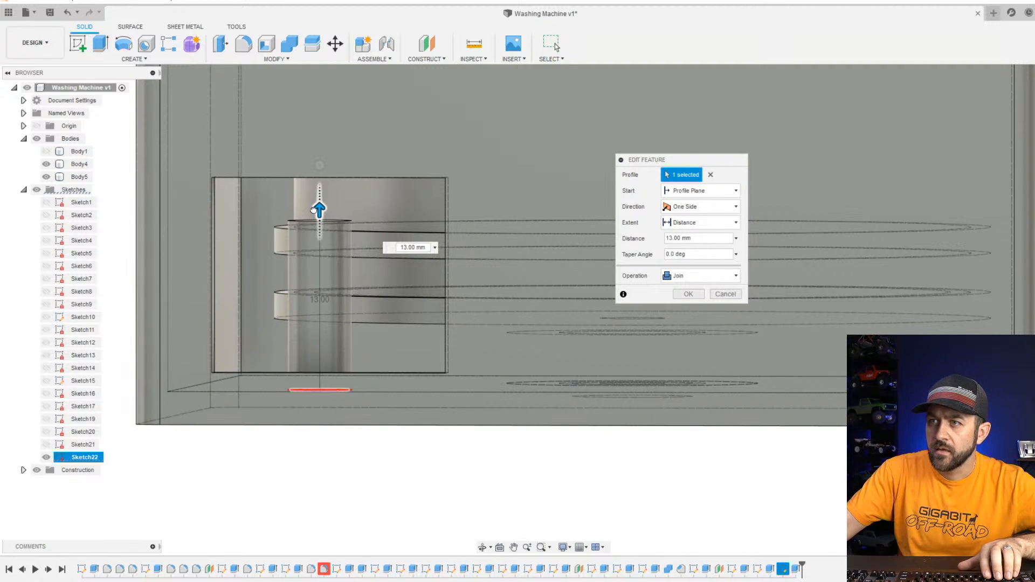
scroll(358, 237, "down", 3)
middle_click_drag(358, 238, 332, 207, "shift")
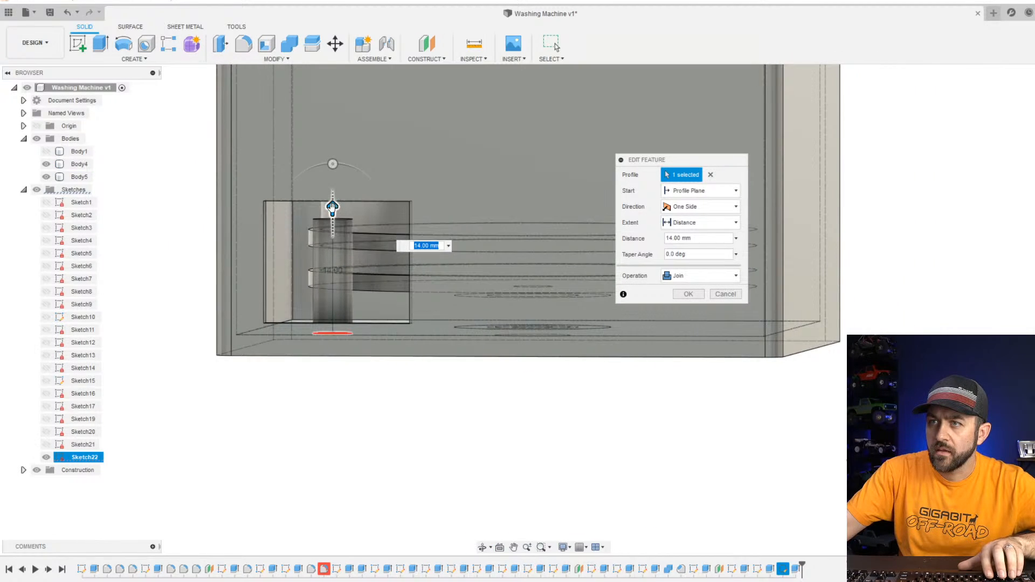
left_click_drag(330, 224, 330, 225)
scroll(343, 254, "down", 3)
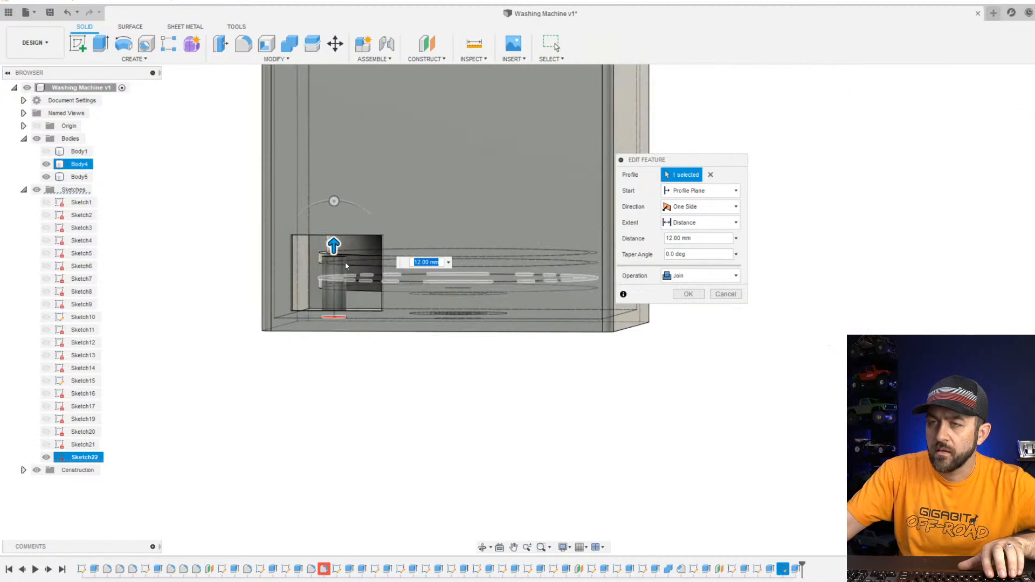
scroll(345, 262, "up", 5)
middle_click_drag(360, 270, 404, 311, "shift")
scroll(362, 306, "up", 3)
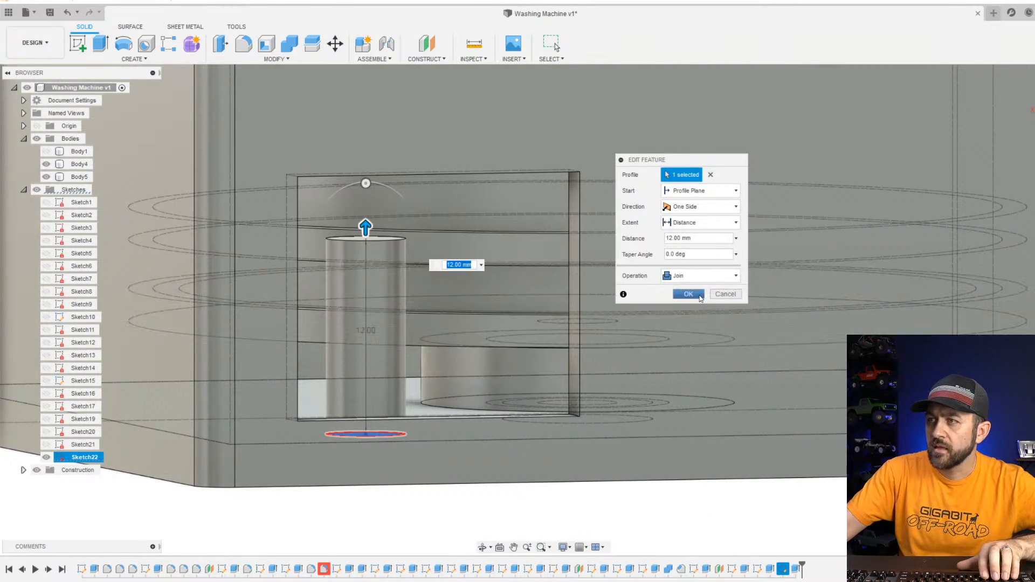
left_click(697, 294)
Examine the post's position from above relative to the flanges, the neighbouring boss and the wall opening.
scroll(528, 321, "down", 5)
mouse_move(582, 331)
middle_mouse_down("shift")
mouse_move(557, 286)
mouse_move(563, 339)
middle_mouse_up("shift")
scroll(517, 342, "up", 3)
middle_click_drag(518, 302, 524, 344, "shift")
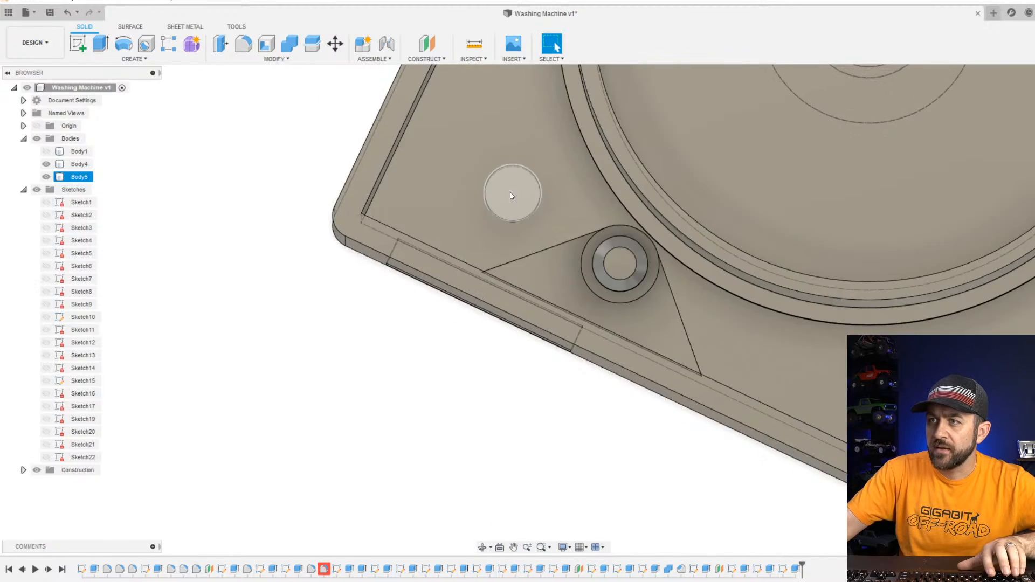
scroll(534, 331, "down", 3)
scroll(501, 329, "up", 1)
scroll(503, 328, "up", 1)
scroll(520, 227, "up", 4)
Start a sketch on the housing floor and offset the post's base circle outward by 1 mm.
middle_click_drag(518, 243, 511, 324, "shift")
middle_click_drag(511, 329, 509, 357)
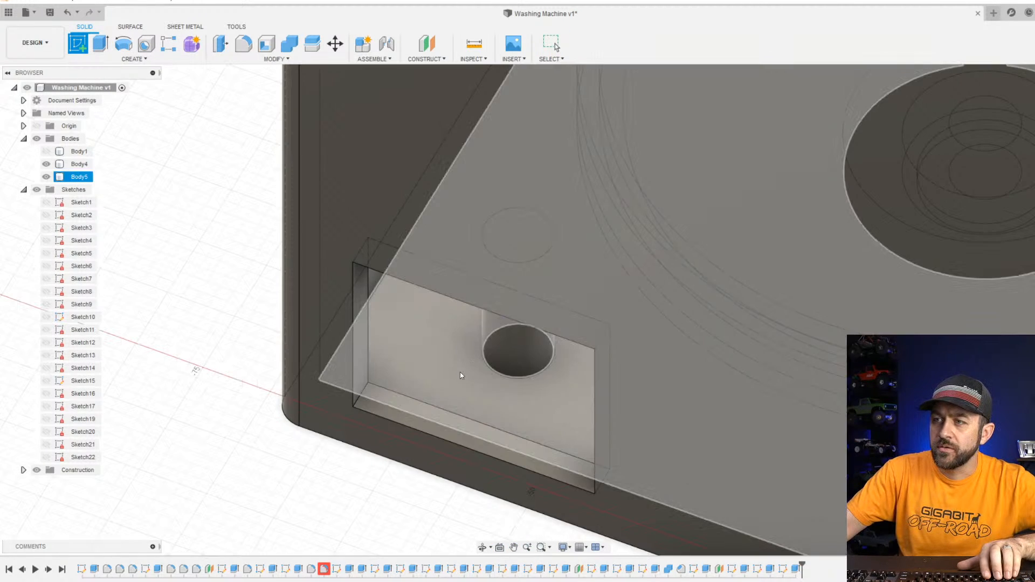
left_click(461, 371)
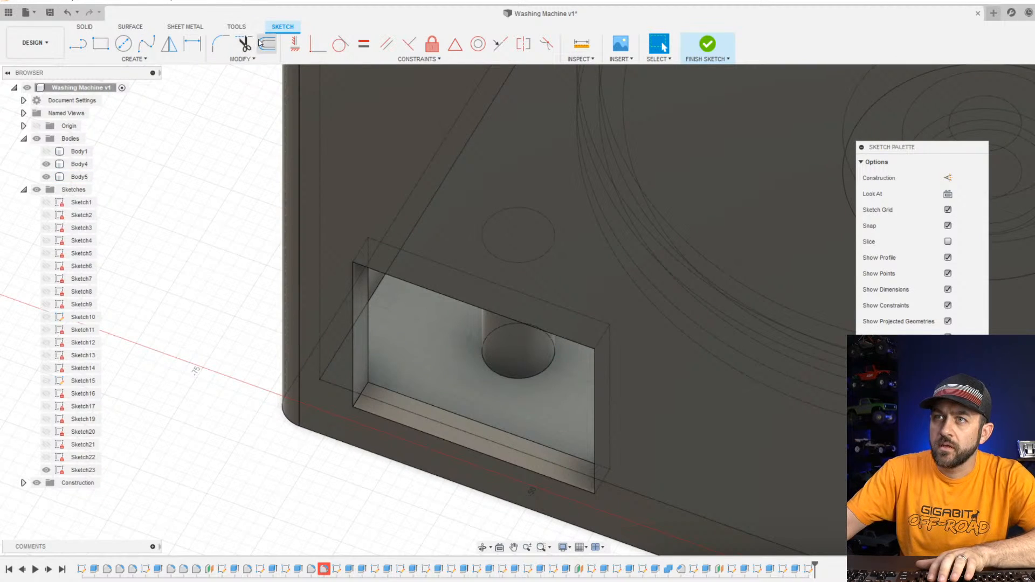
left_click(261, 43)
left_click(490, 374)
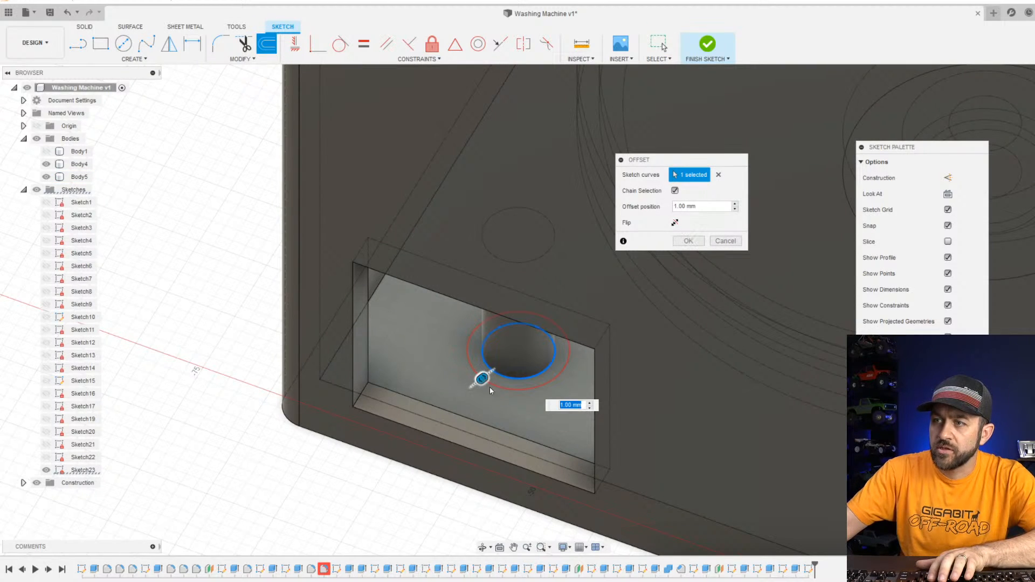
key("Return")
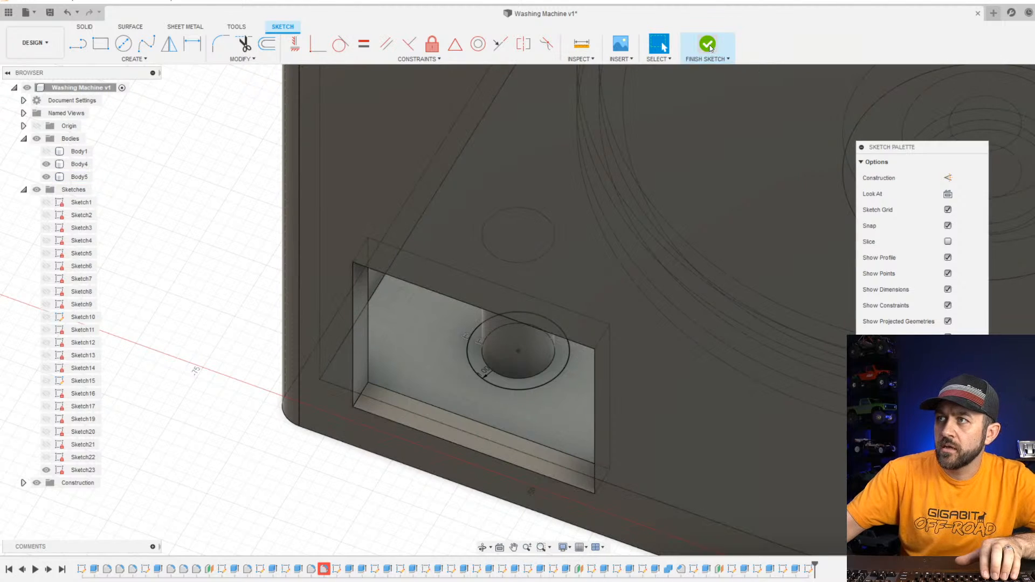
Finish the sketch and extrude the ring around the post's base by 1 mm as a collar.
left_click(707, 43)
left_click(107, 45)
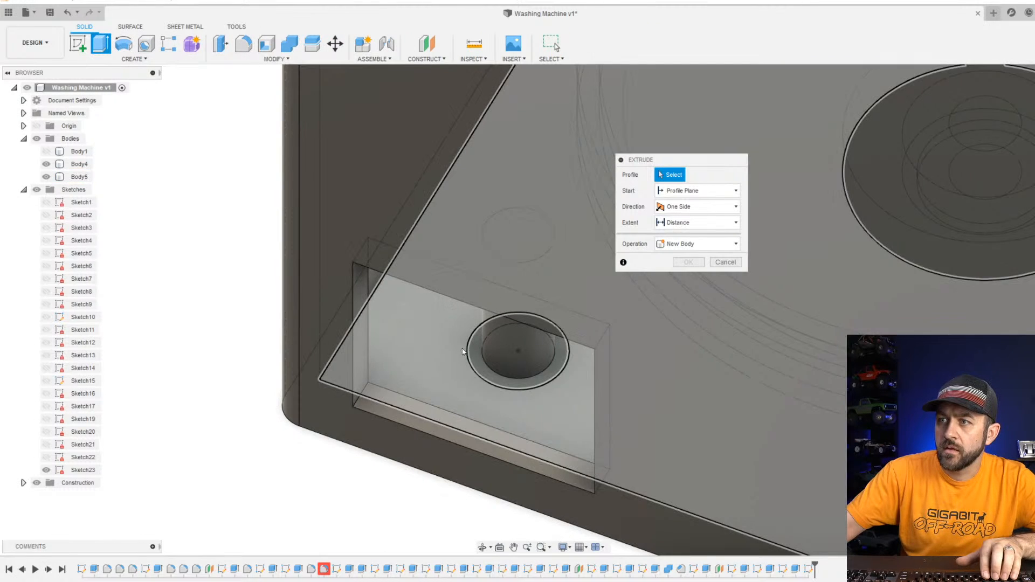
left_click(475, 358)
type("1")
key("Return")
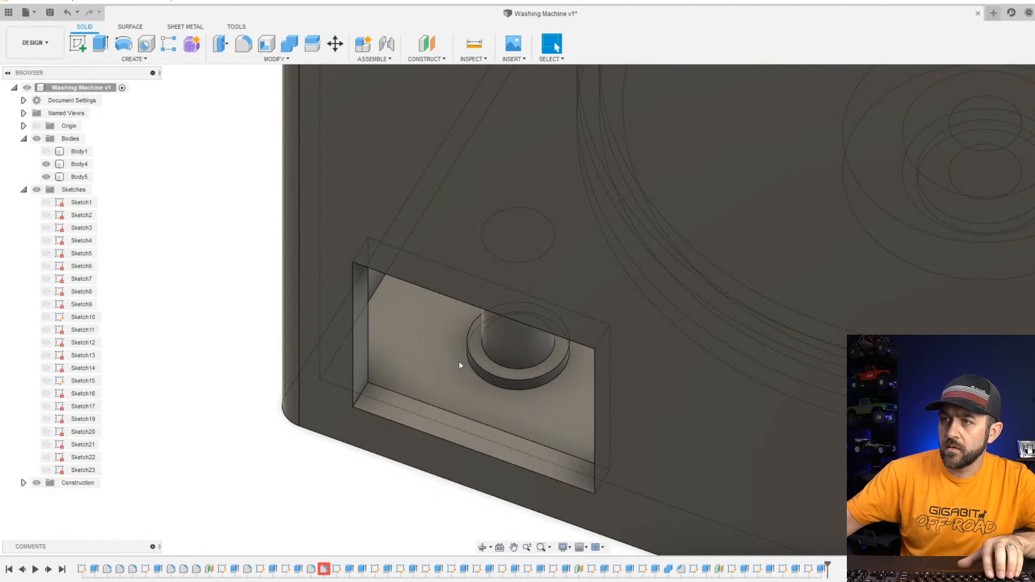
Examine the post and its base collar relative to the flanges through the wall opening.
scroll(515, 363, "down", 3)
middle_click_drag(515, 361, 535, 353, "shift")
scroll(514, 351, "up", 4)
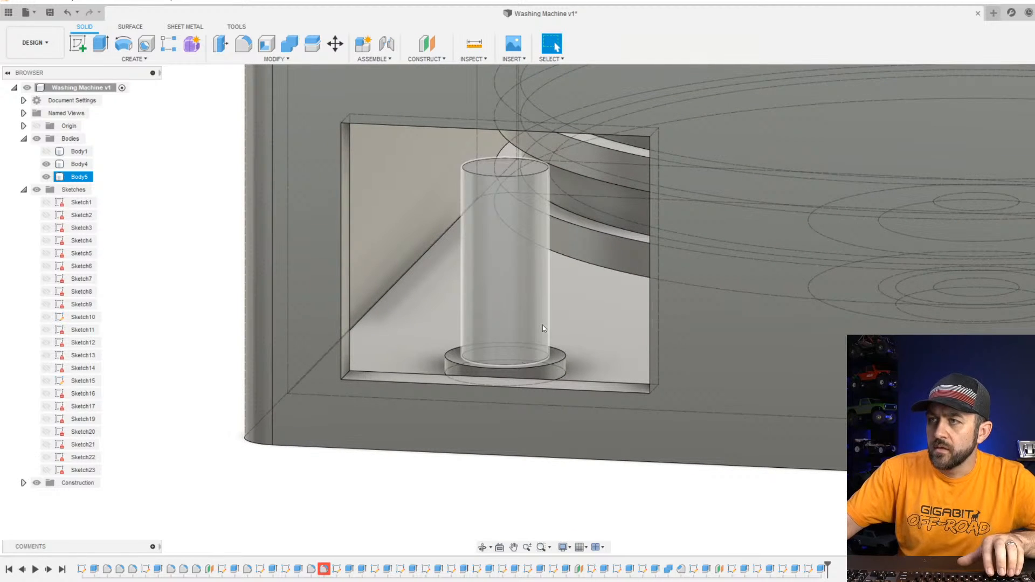
scroll(542, 325, "down", 3)
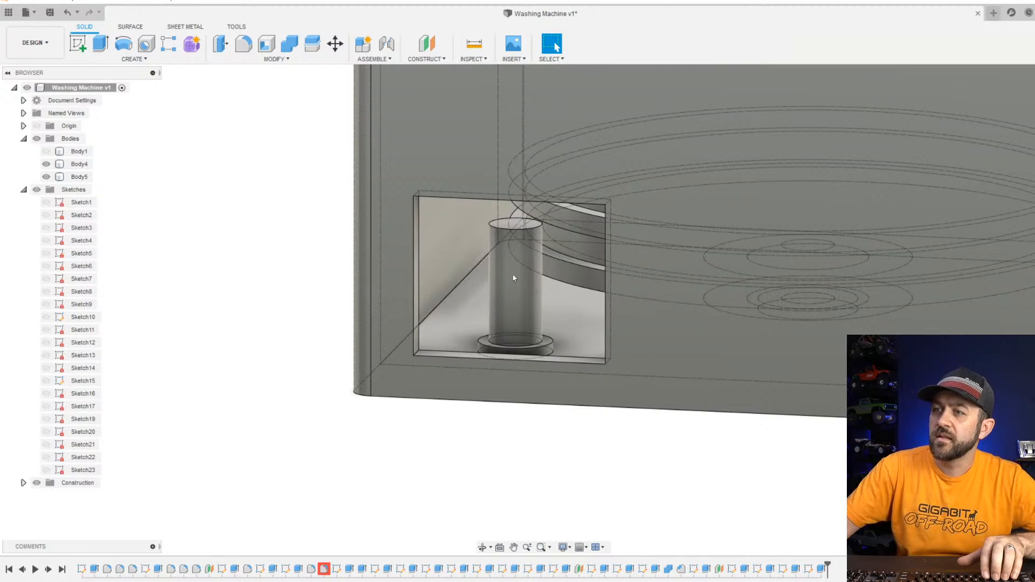
scroll(514, 277, "up", 2)
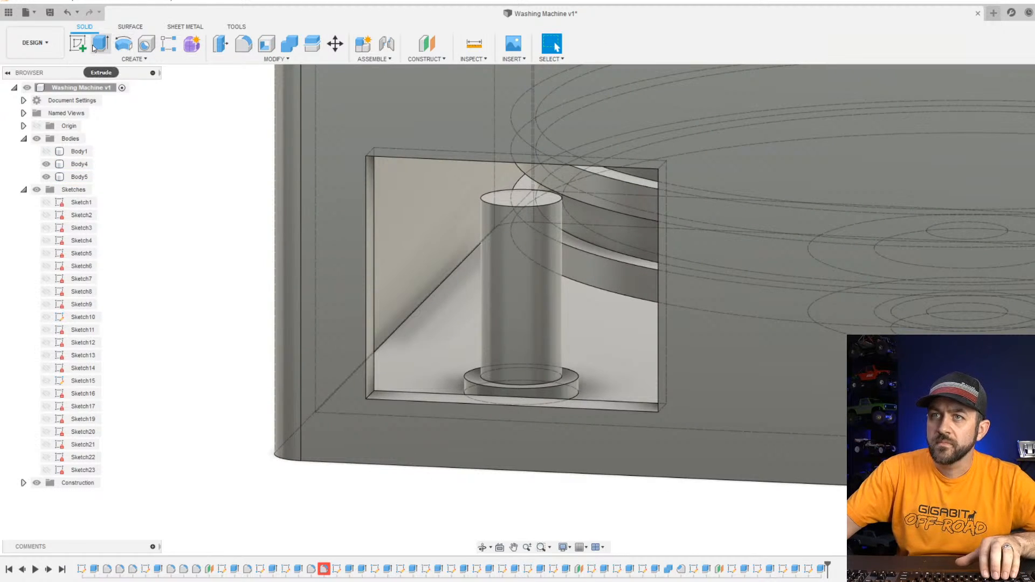
scroll(526, 254, "down", 3)
middle_click_drag(574, 273, 509, 397, "shift")
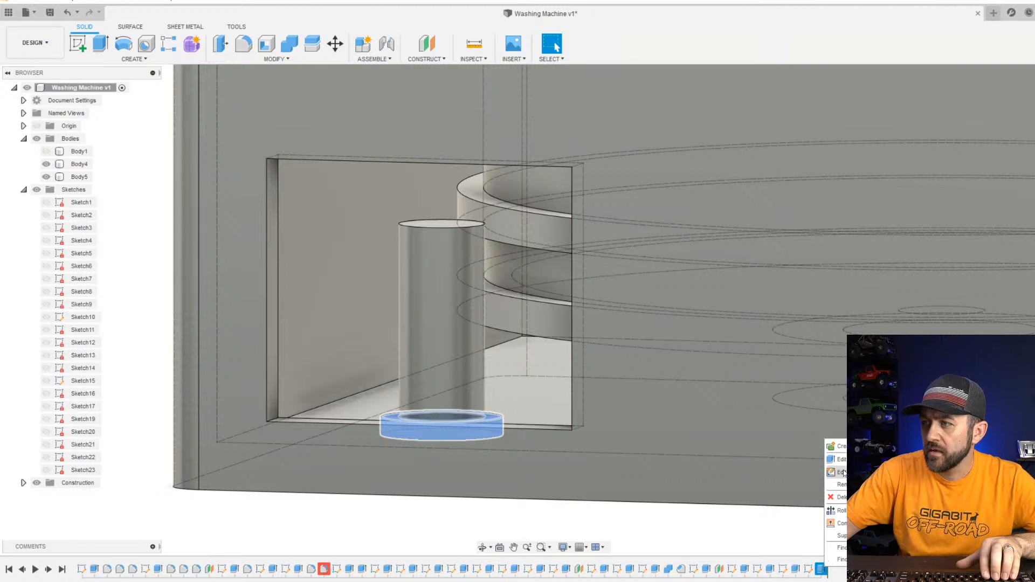
Edit the collar's extrusion and set its height to 5.5 mm.
left_click(840, 459)
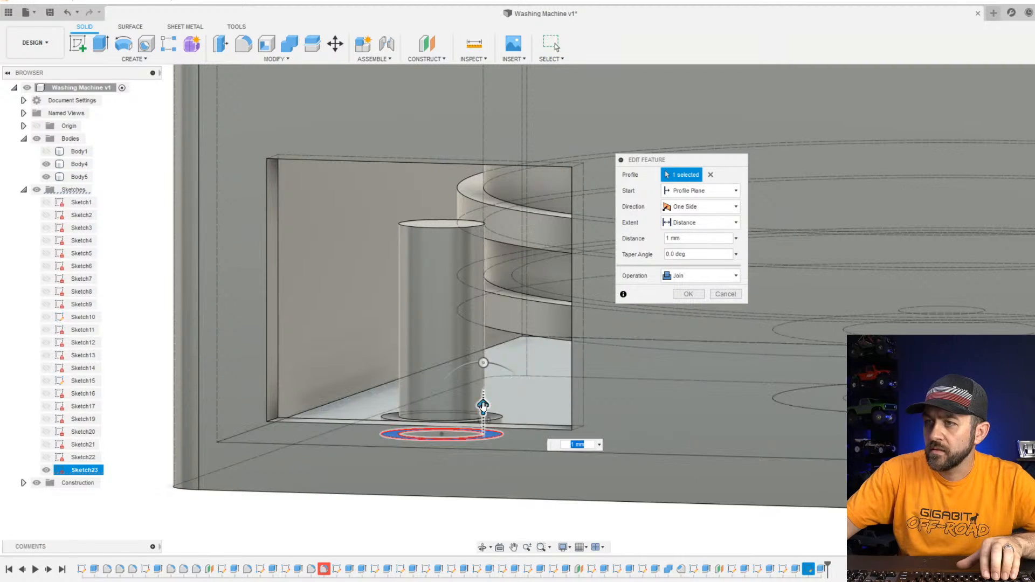
left_click_drag(485, 405, 493, 326)
middle_click_drag(494, 352, 485, 325, "shift")
scroll(485, 332, "up", 3)
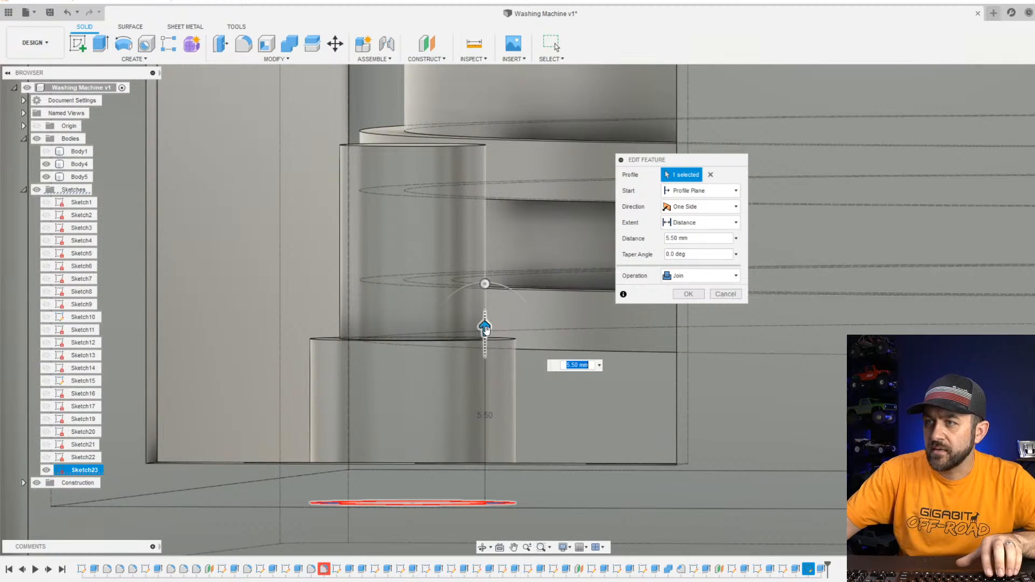
mouse_move(484, 323)
left_mouse_down()
mouse_move(484, 338)
mouse_move(486, 326)
left_mouse_up()
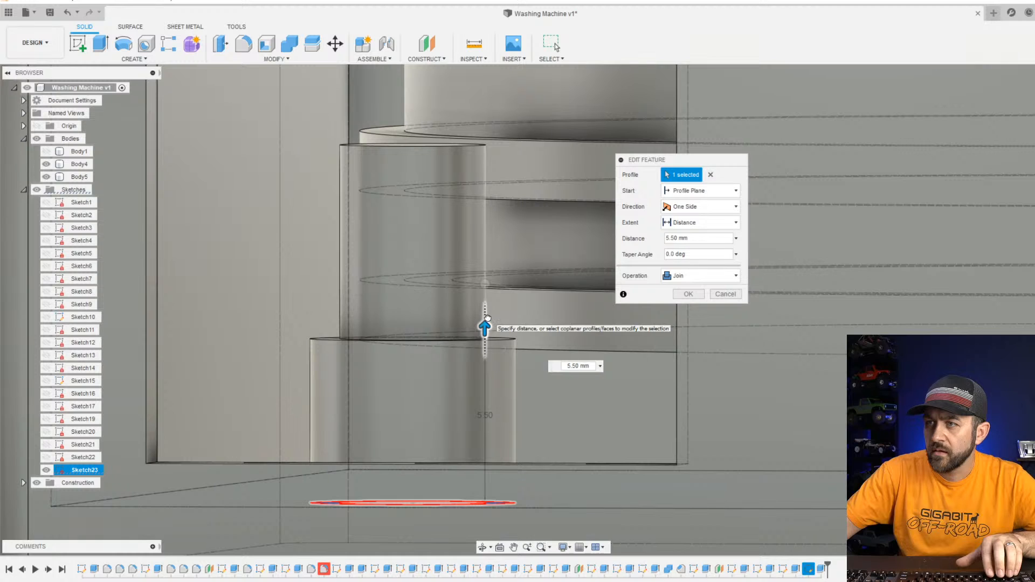
key("Escape")
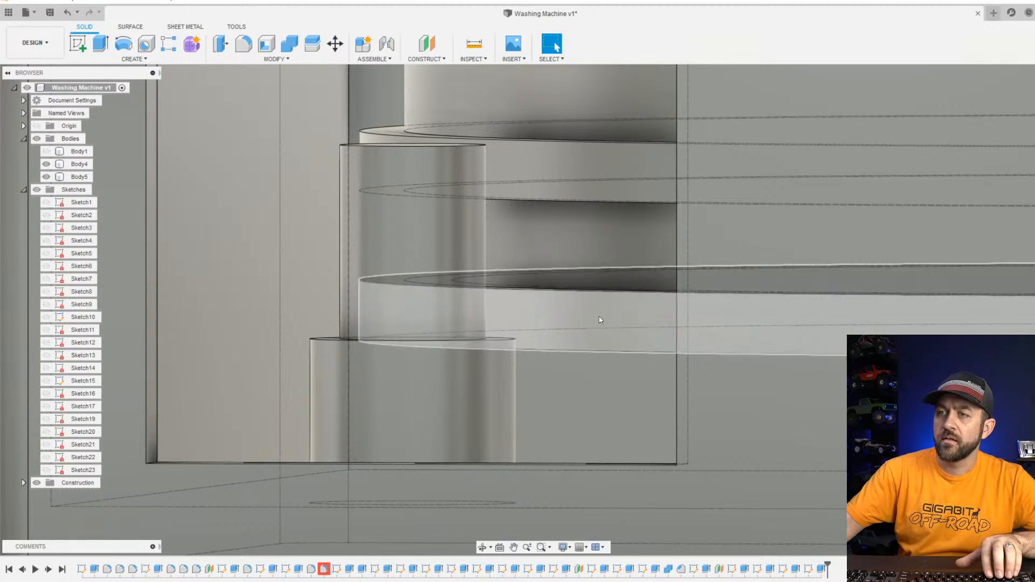
Start a sketch on the collar's top face and draw a large circle centred on the post, wide enough to reach the flanges.
scroll(599, 316, "down", 3)
mouse_move(535, 314)
middle_mouse_down("shift")
mouse_move(514, 311)
mouse_move(536, 312)
middle_mouse_up("shift")
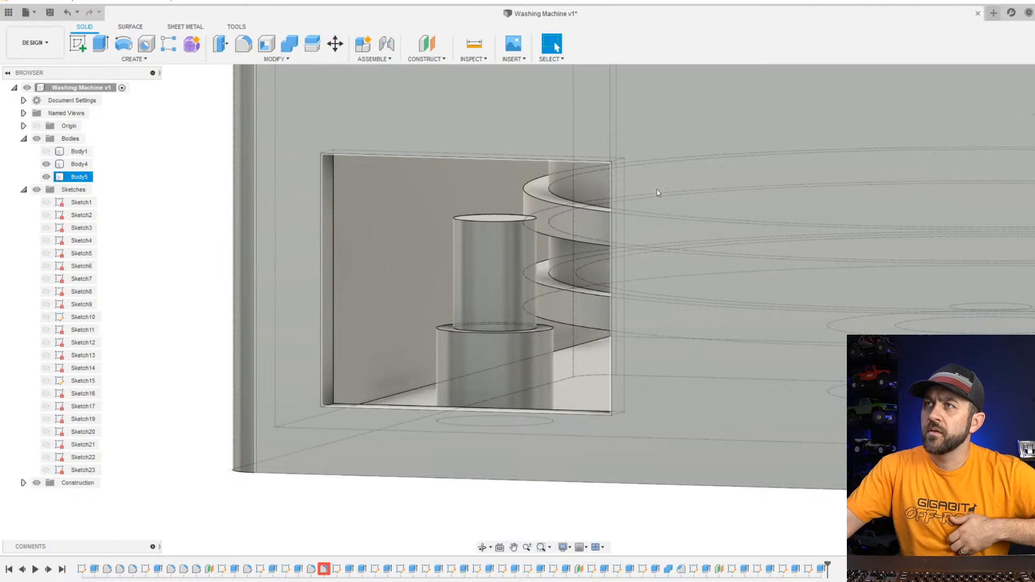
scroll(584, 291, "down", 5)
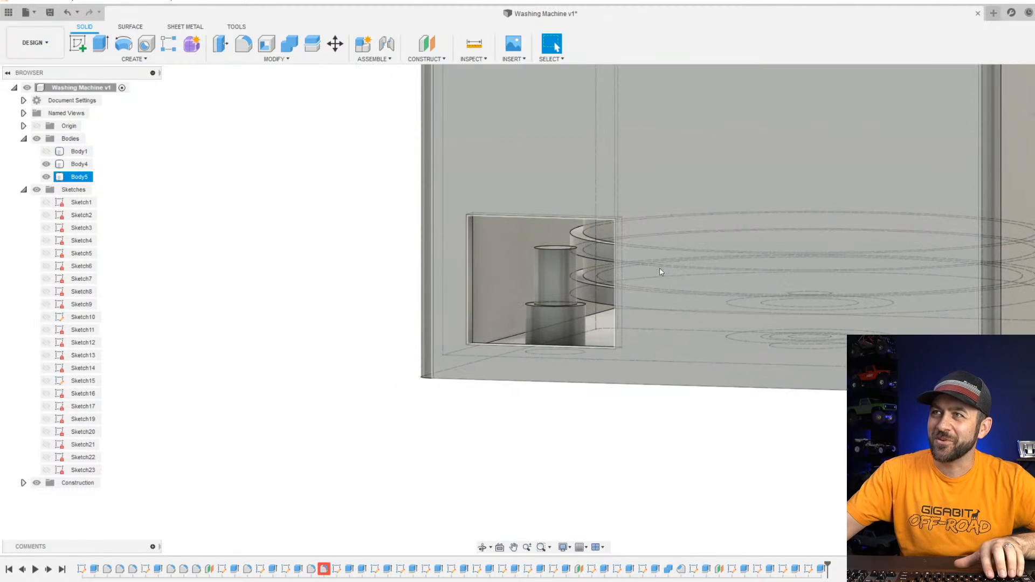
scroll(580, 281, "up", 8)
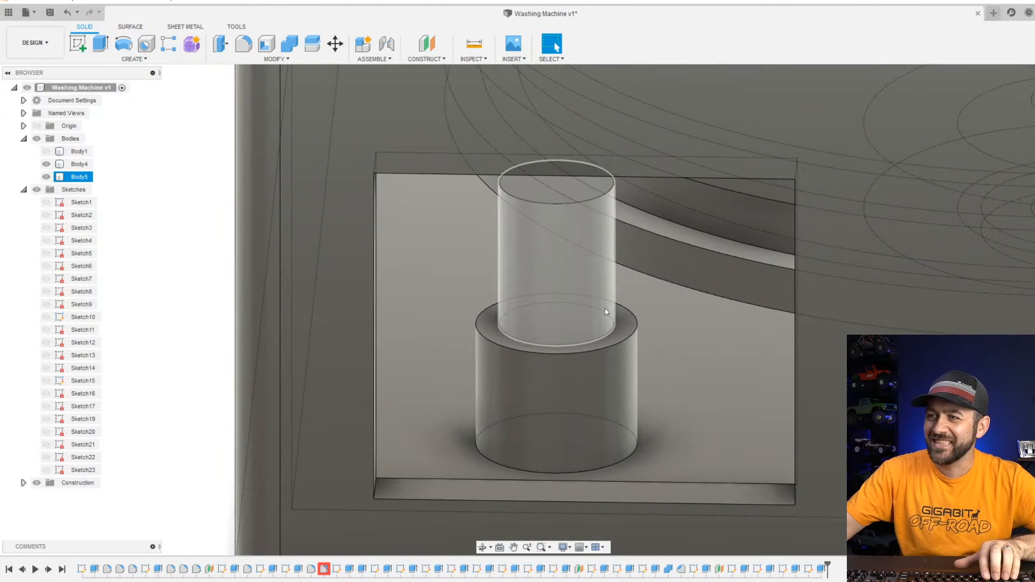
key("Escape")
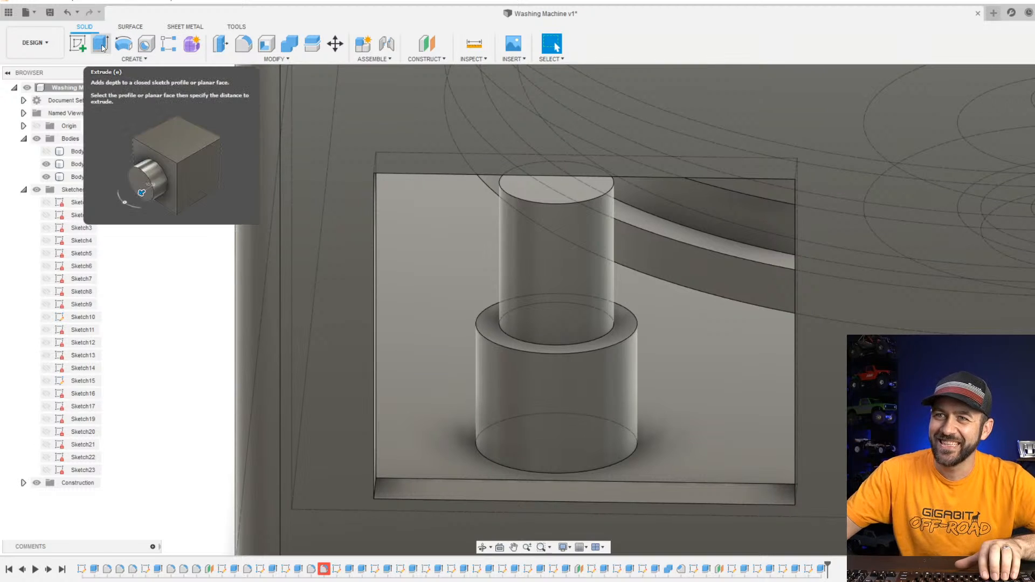
left_click(85, 44)
scroll(603, 340, "up", 3)
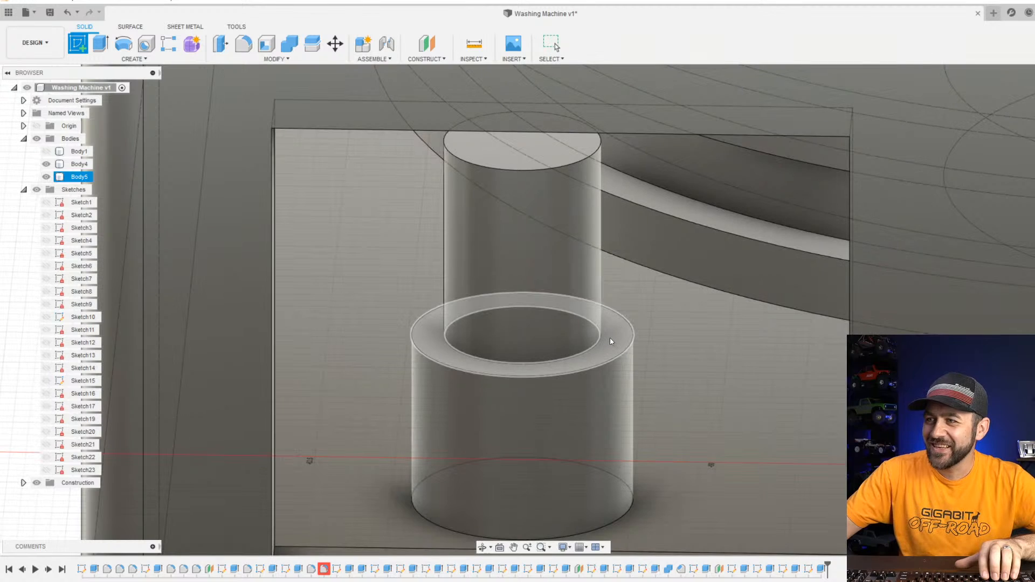
left_click(609, 338)
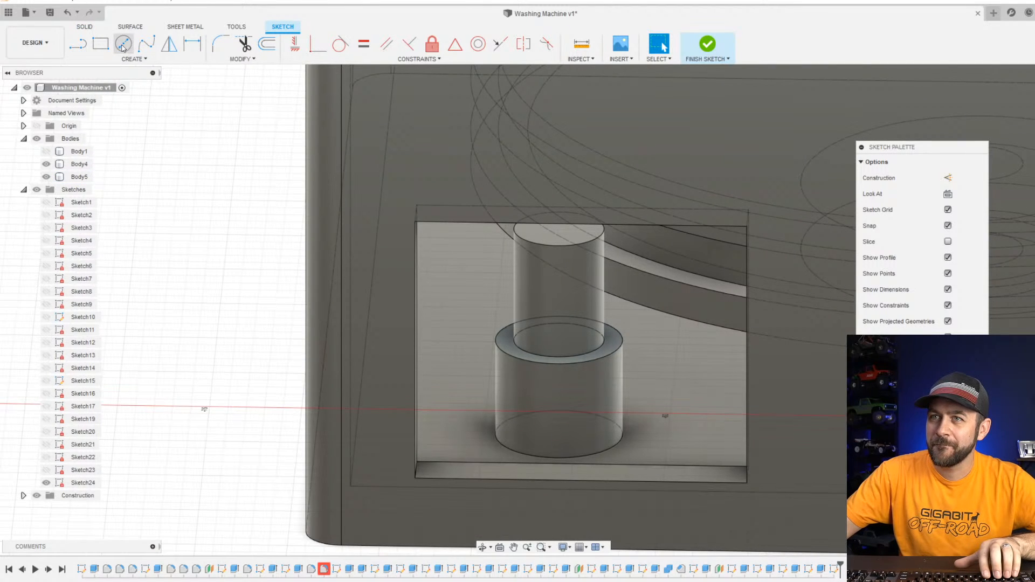
left_click(123, 44)
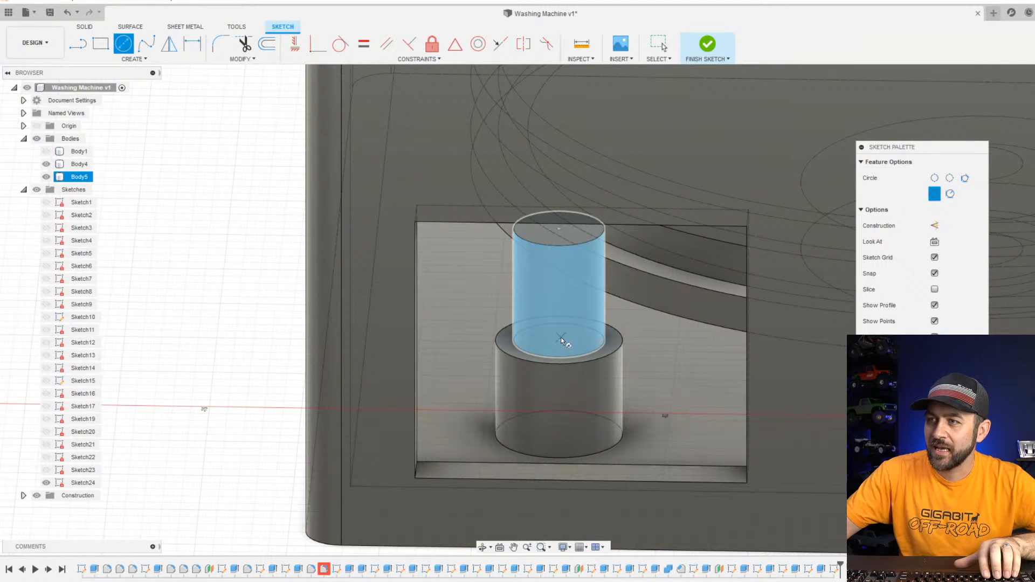
left_click(560, 341)
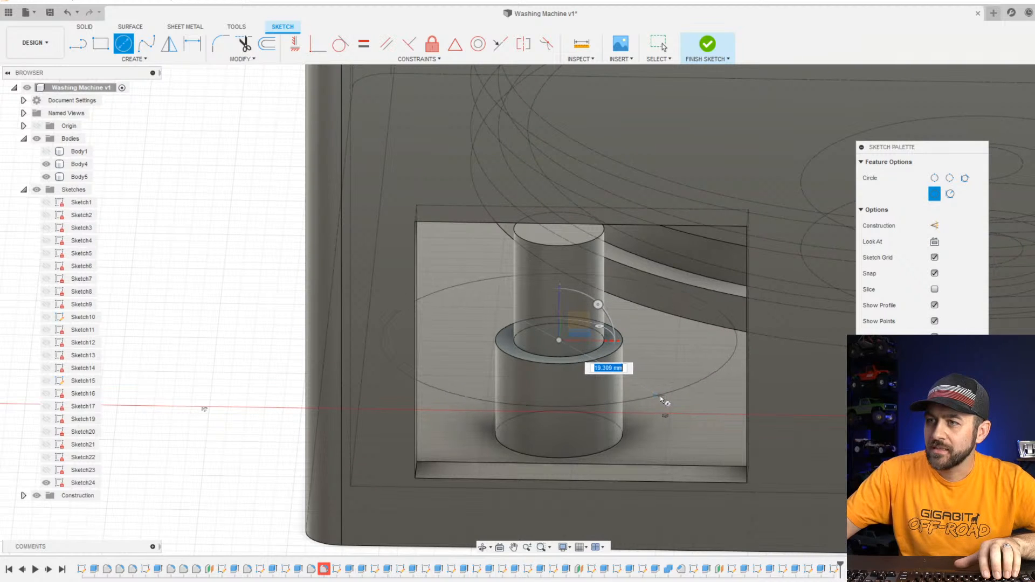
left_click(661, 400)
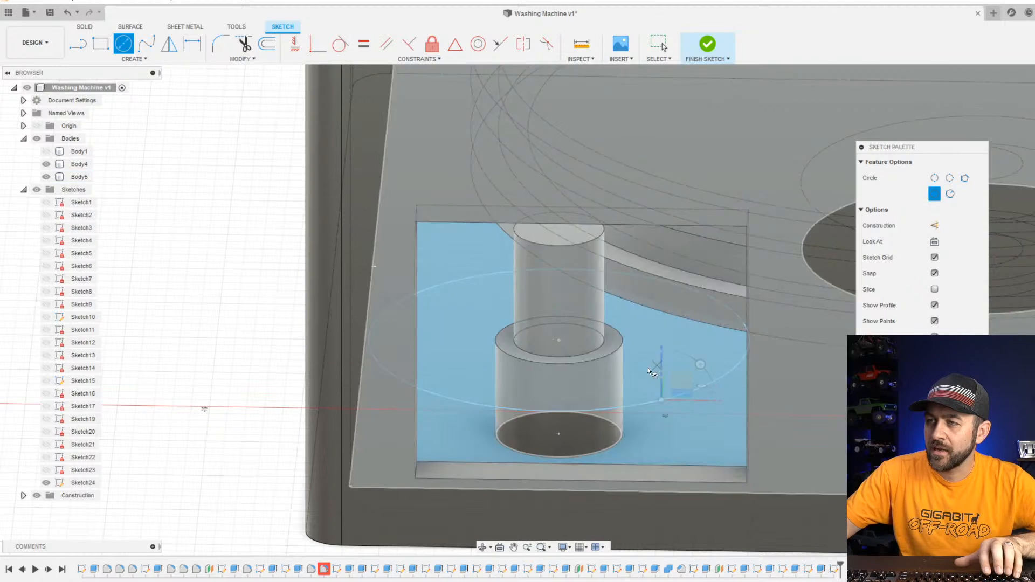
Examine from above how far the large circle around the post reaches towards the cylinder's flange, the walls and the neighbouring boss.
middle_click_drag(661, 400, 519, 581, "shift")
scroll(550, 343, "down", 3)
scroll(612, 290, "down", 3)
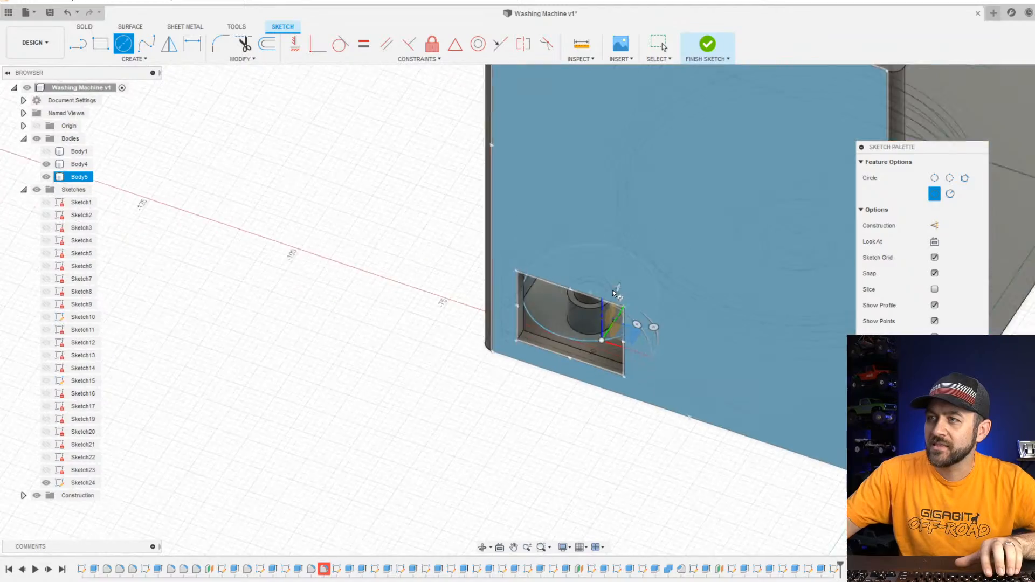
middle_click_drag(612, 290, 710, 252, "shift")
scroll(710, 251, "up", 5)
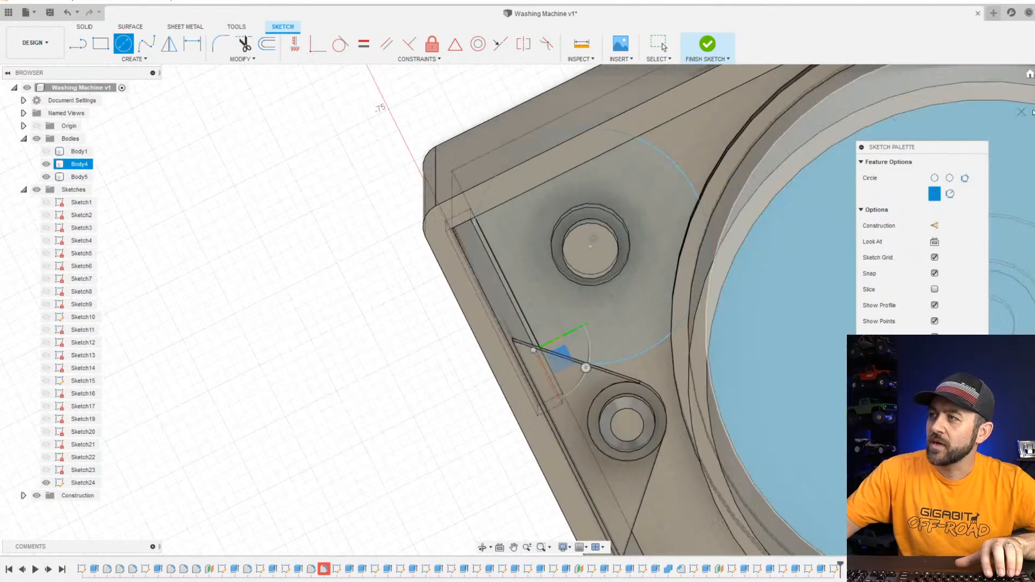
left_click(1034, 108)
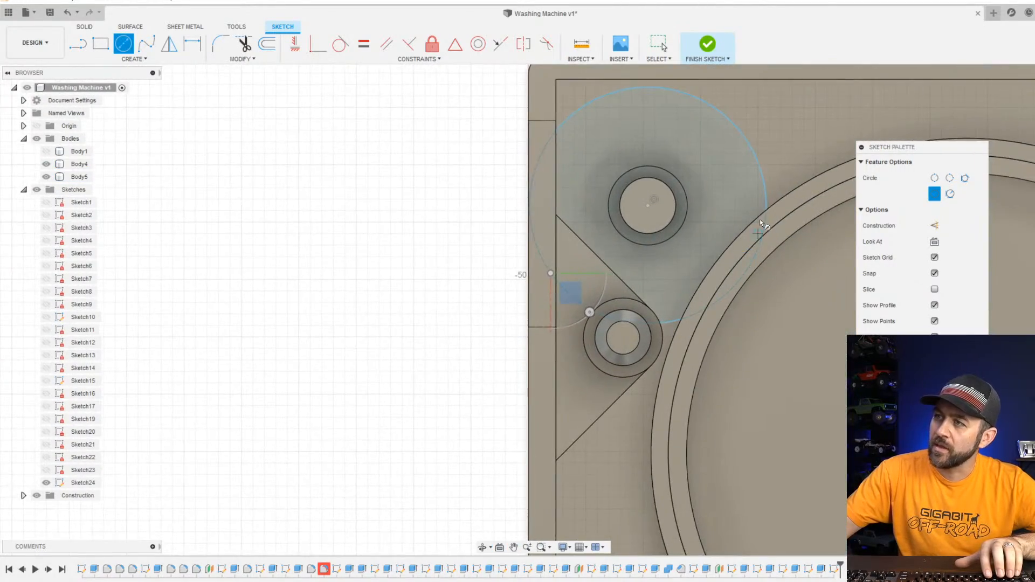
scroll(650, 220, "up", 3)
scroll(642, 232, "down", 3)
scroll(641, 238, "down", 1)
key("Escape")
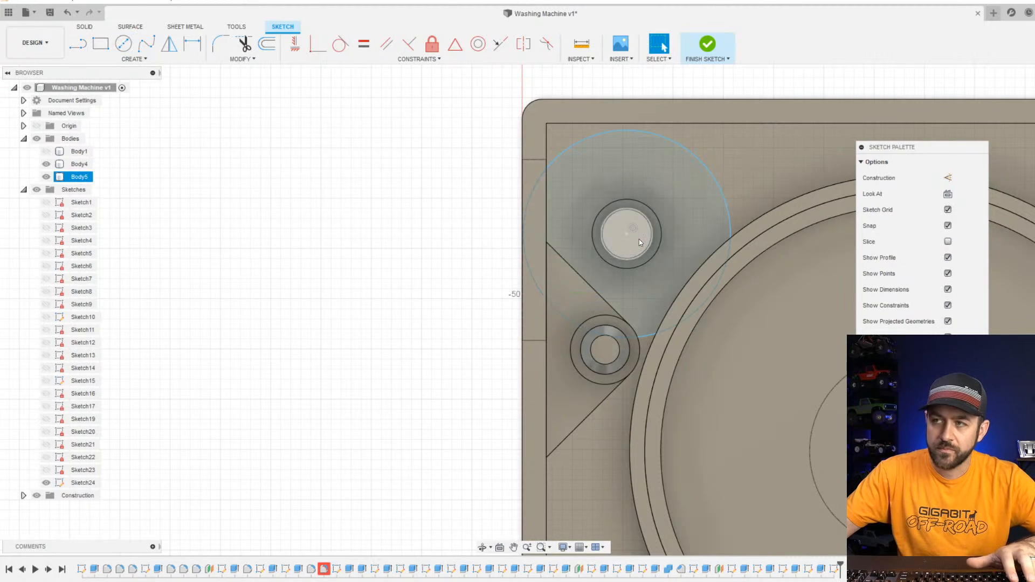
scroll(693, 226, "up", 2)
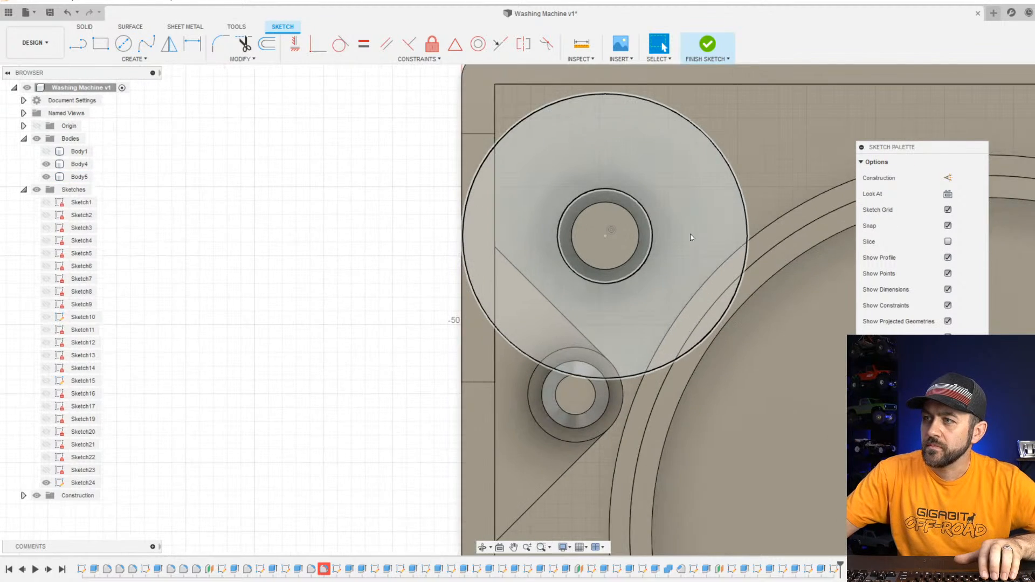
Shrink the large circle around the post until it clears the cylinder's flange and the neighbouring boss, and finish the sketch.
scroll(695, 226, "down", 2)
left_click(738, 225)
left_click(734, 225)
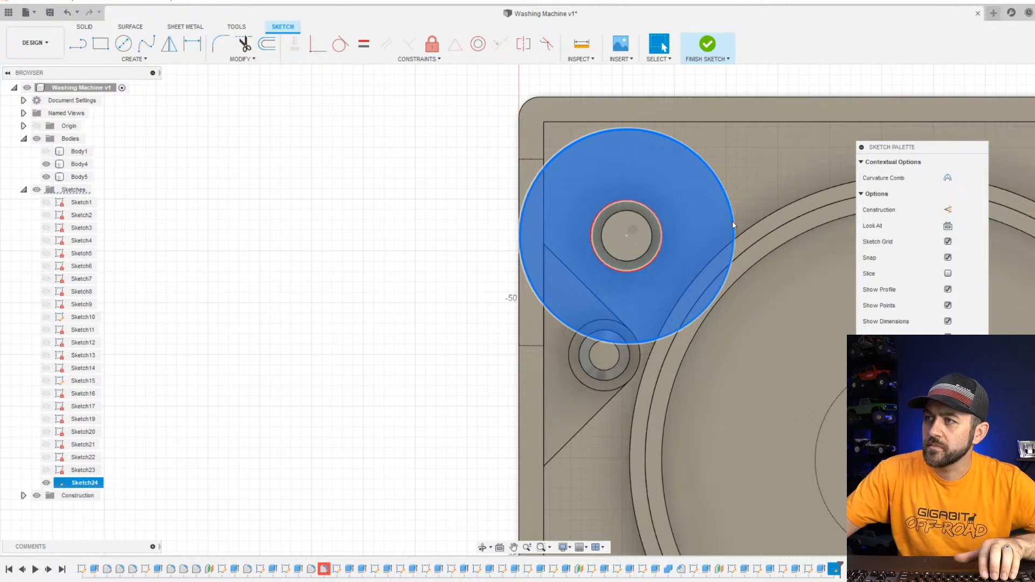
mouse_move(731, 225)
left_mouse_down()
mouse_move(684, 221)
mouse_move(697, 227)
left_mouse_up()
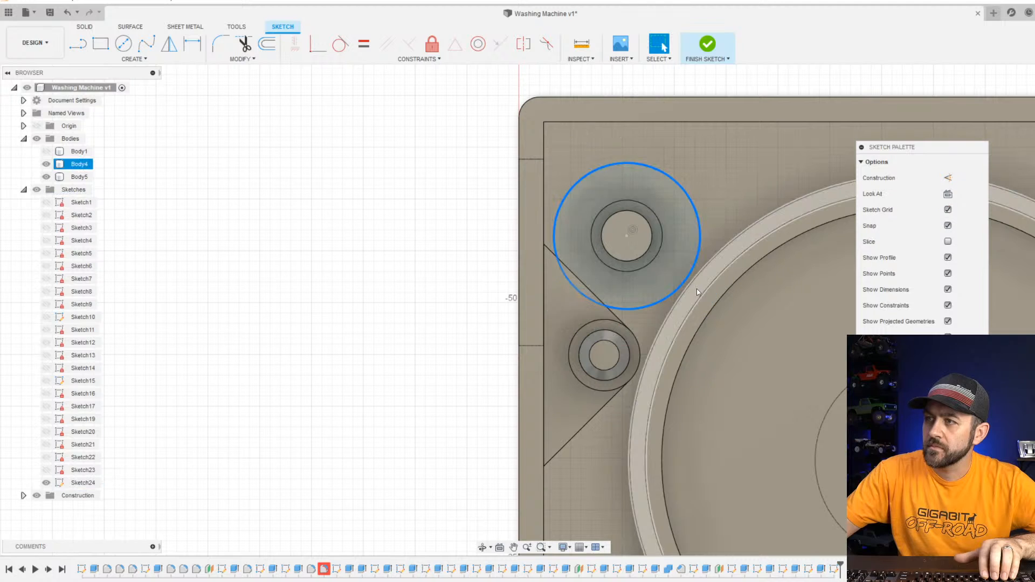
key("Escape")
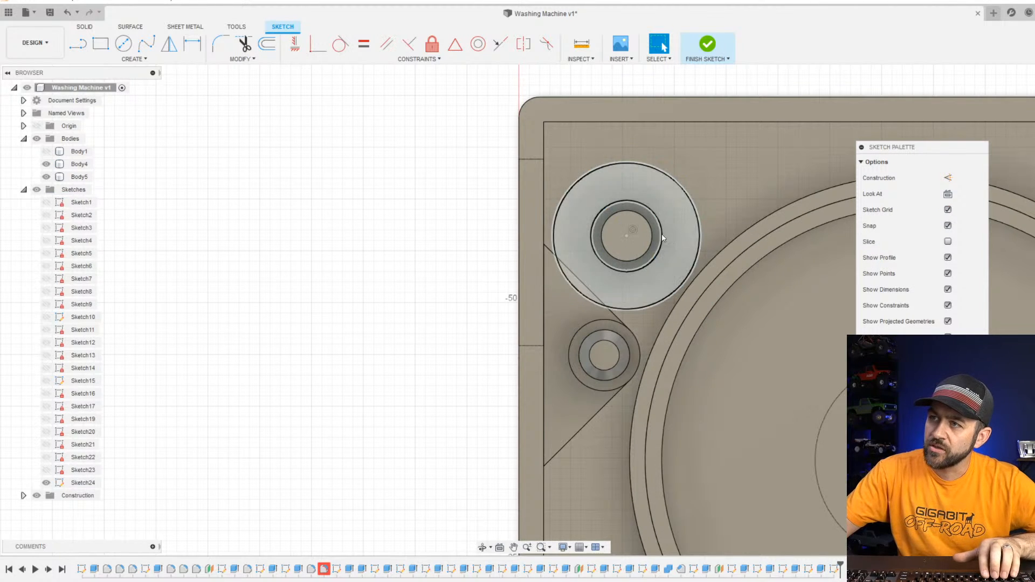
left_click(663, 238)
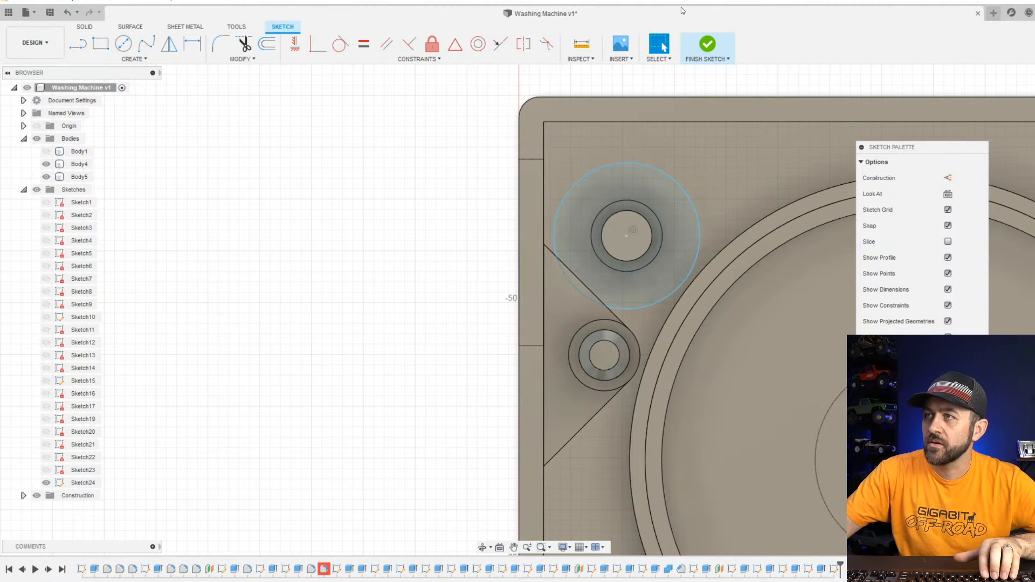
left_click(708, 45)
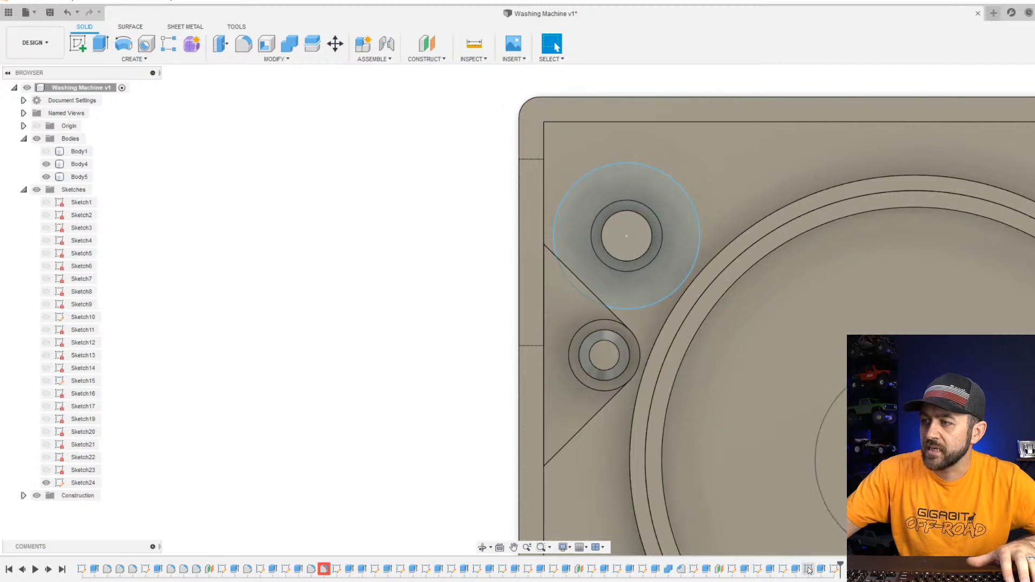
Edit the post's sketch and set its centre's distance from the inner wall with the opening to 5 mm.
right_click(783, 569)
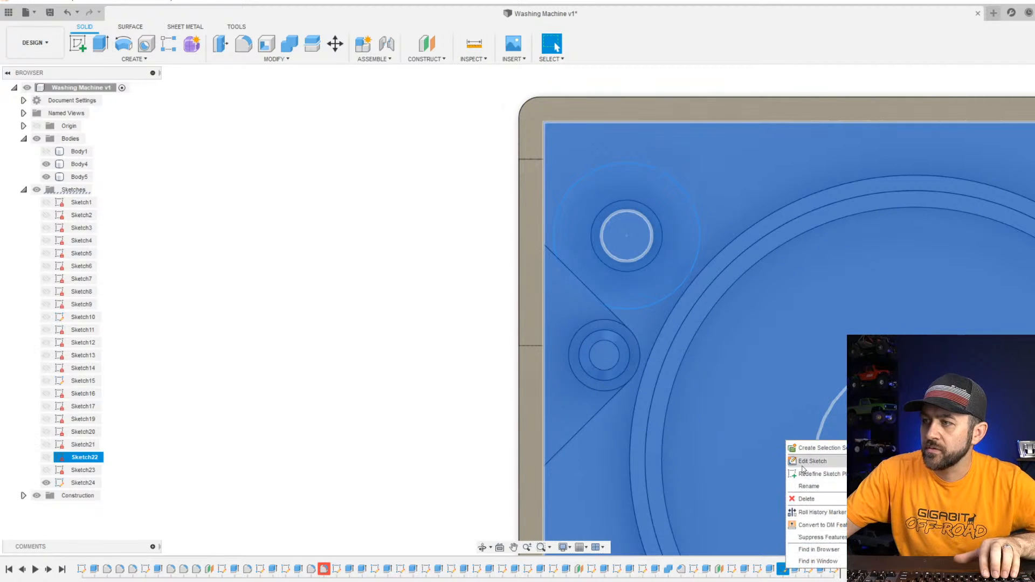
left_click(801, 462)
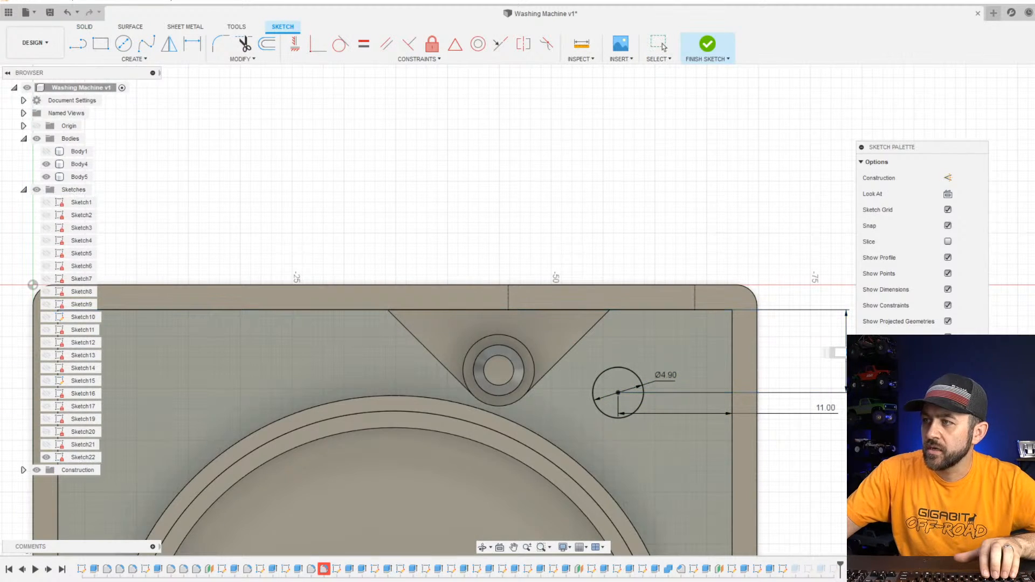
type("5")
key("Return")
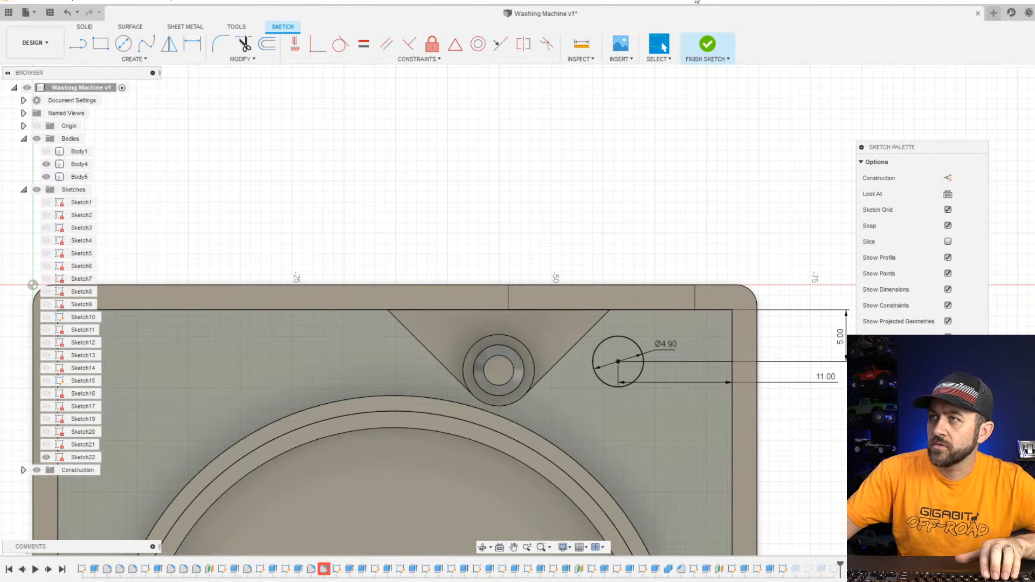
left_click(708, 47)
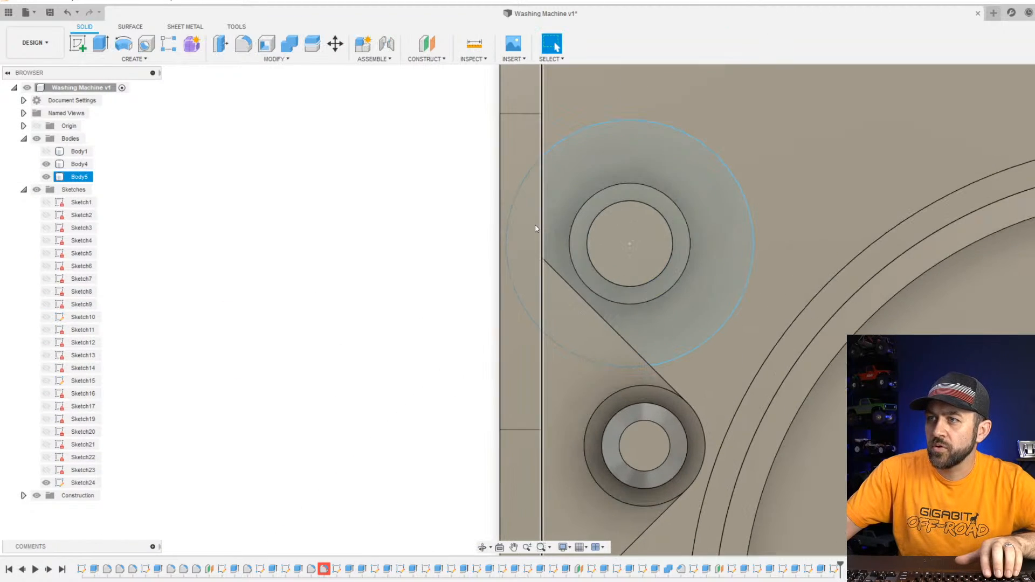
Enlarge the circle around the post until it reaches the cylinder's flange and extends out through the wall opening.
left_click_drag(696, 139, 746, 130)
scroll(690, 183, "down", 4)
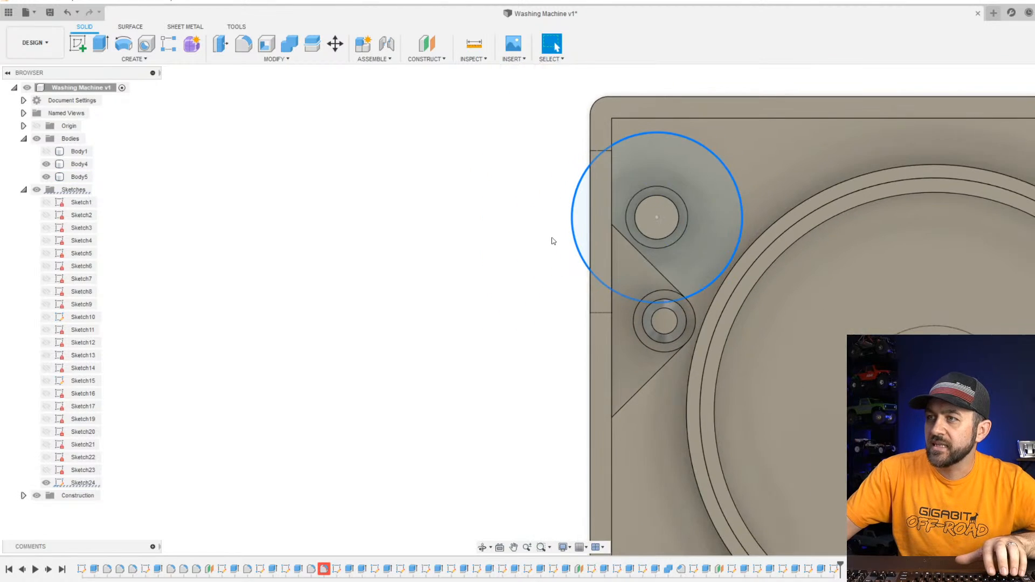
middle_click_drag(552, 241, 601, 205, "shift")
middle_click_drag(601, 205, 572, 281)
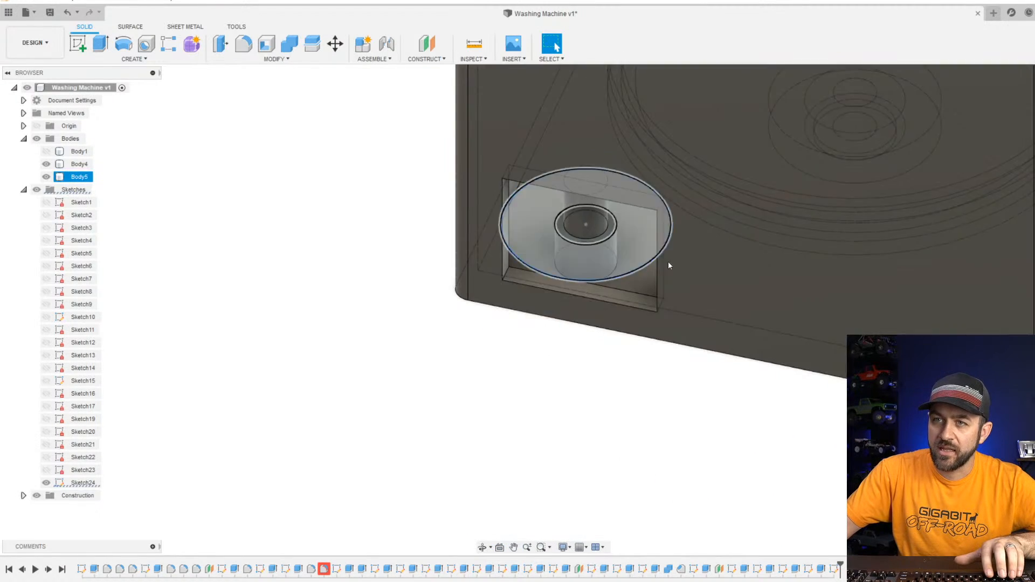
Examine from several angles how the circle sits around the post and passes through the wall opening relative to the flanges.
scroll(662, 246, "down", 3)
middle_click_drag(657, 105, 625, 238)
scroll(469, 323, "up", 3)
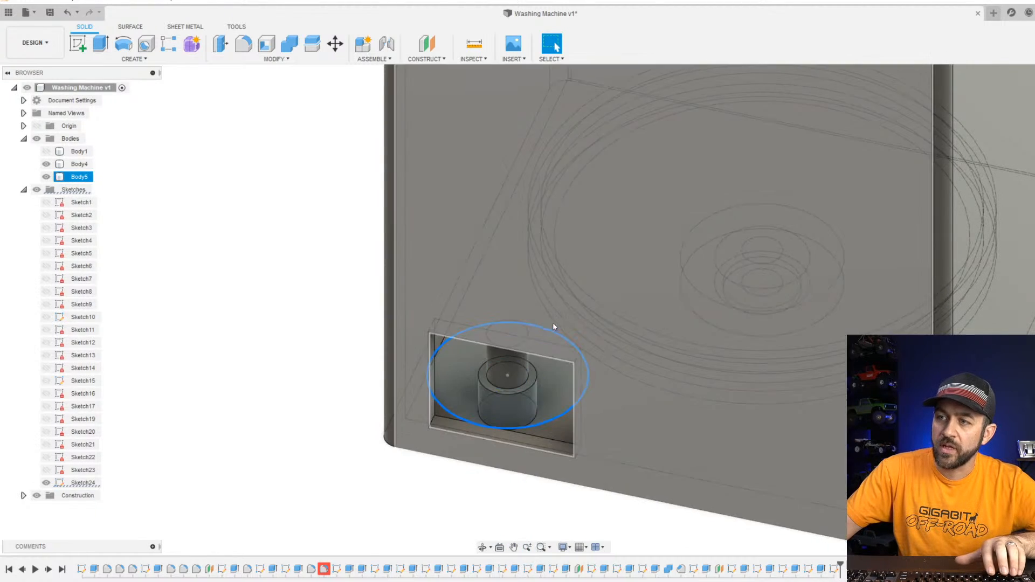
middle_click_drag(553, 326, 493, 337, "shift")
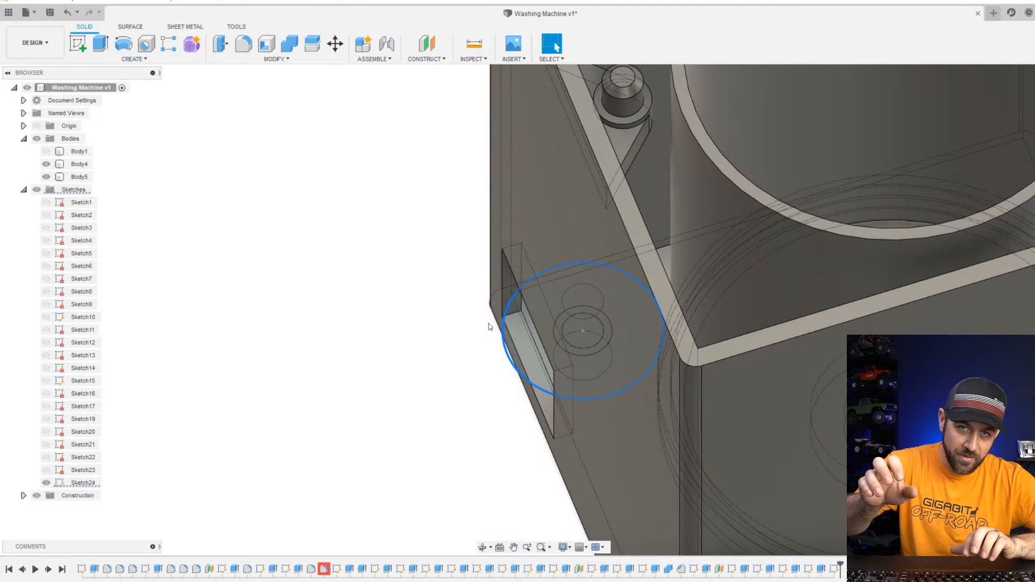
scroll(490, 326, "down", 5)
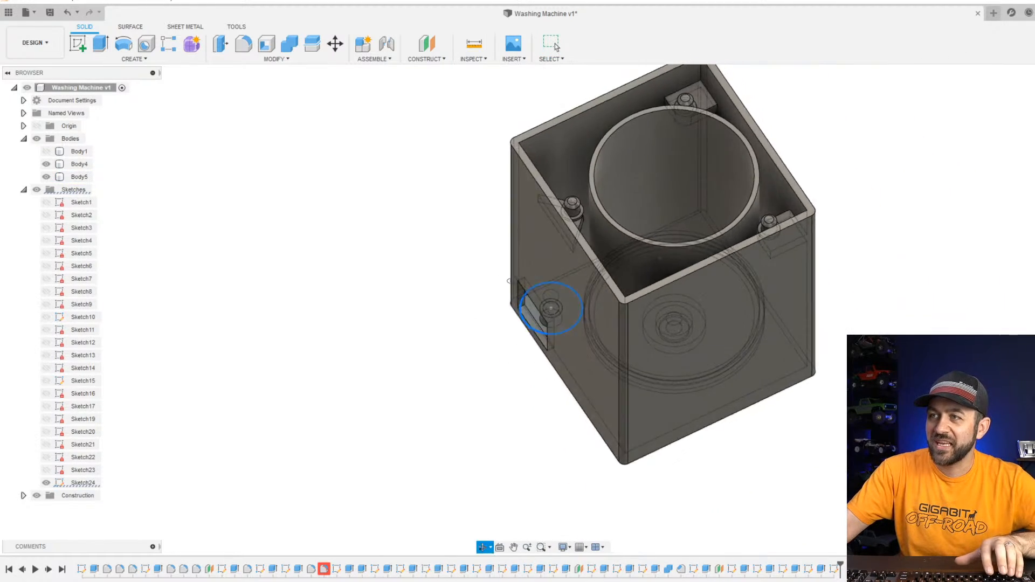
middle_click_drag(490, 326, 723, 357, "shift")
scroll(792, 317, "down", 3)
middle_click_drag(748, 316, 804, 325, "shift")
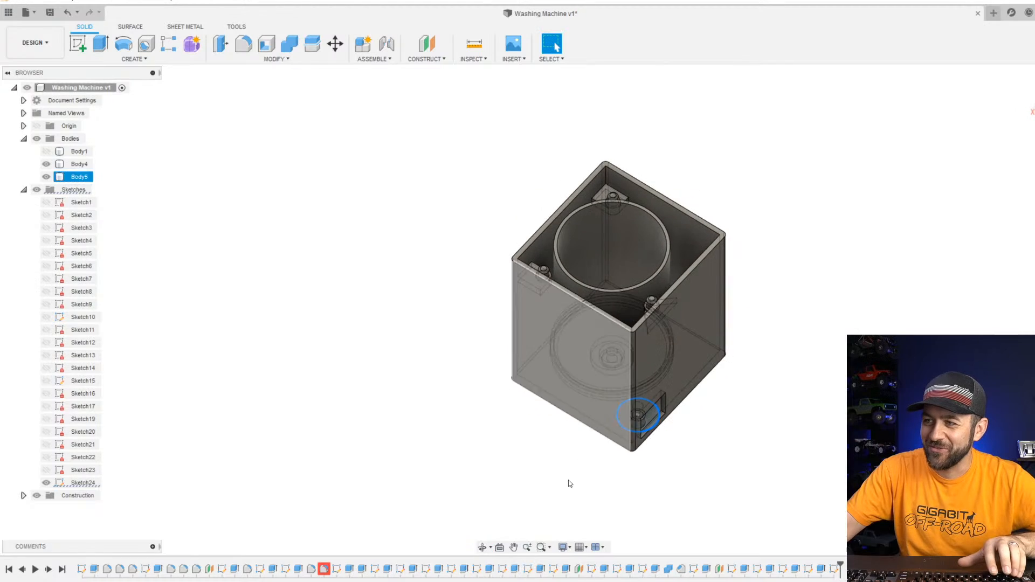
scroll(633, 427, "up", 7)
middle_click_drag(771, 401, 706, 349, "shift")
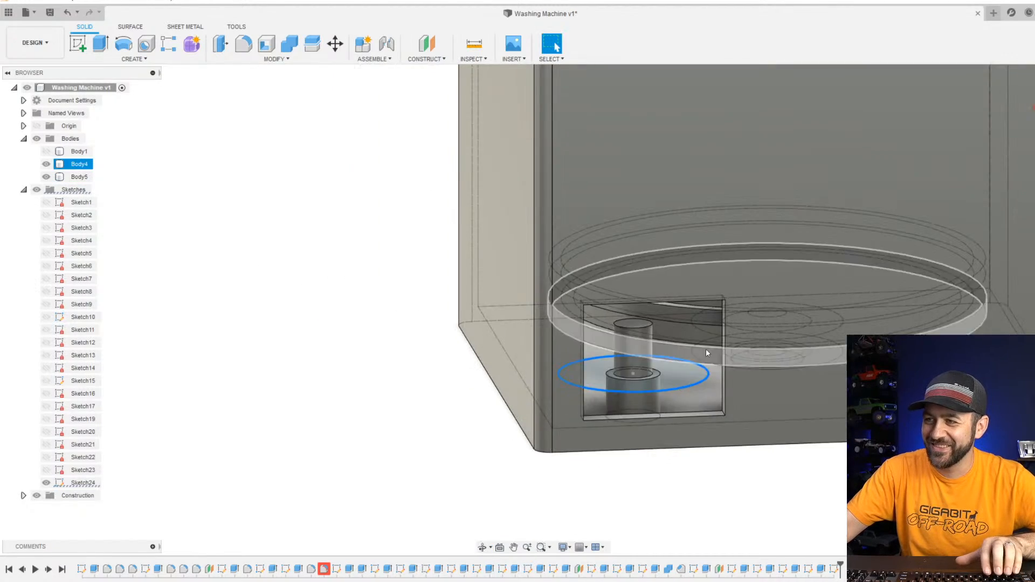
scroll(701, 349, "up", 4)
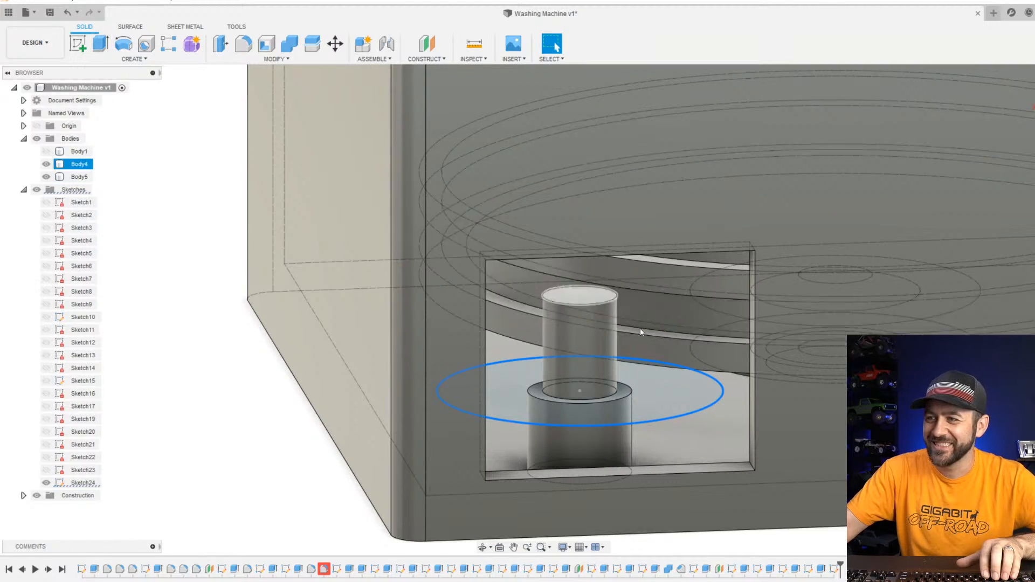
middle_click_drag(673, 405, 645, 436, "shift")
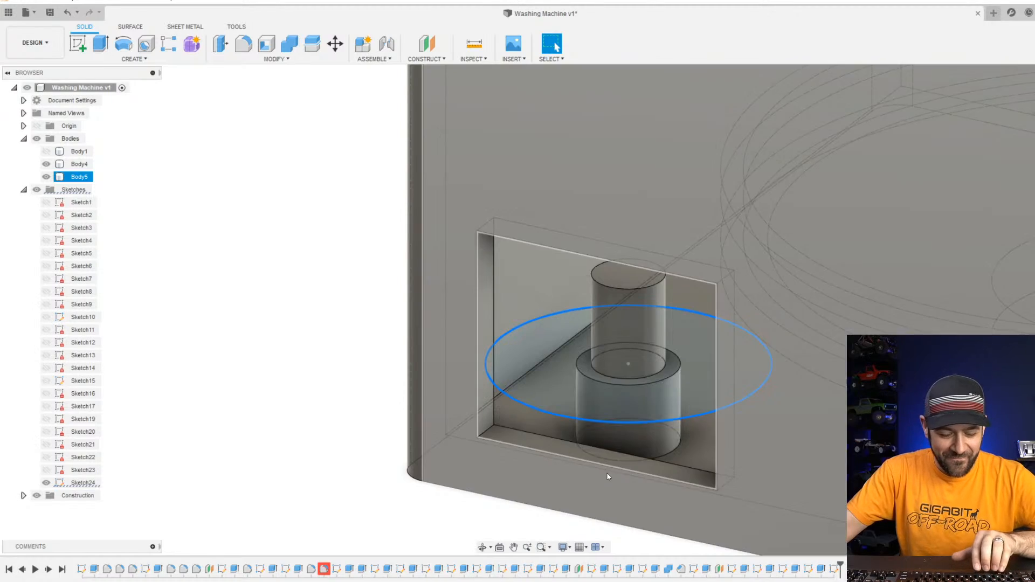
Reopen the circle's sketch, draw a smaller circle centred on the post inside the large one, and dimension its diameter.
key("c")
scroll(620, 422, "down", 6)
mouse_move(662, 392)
middle_mouse_down()
mouse_move(634, 382)
mouse_move(602, 406)
middle_mouse_up()
scroll(602, 407, "up", 1)
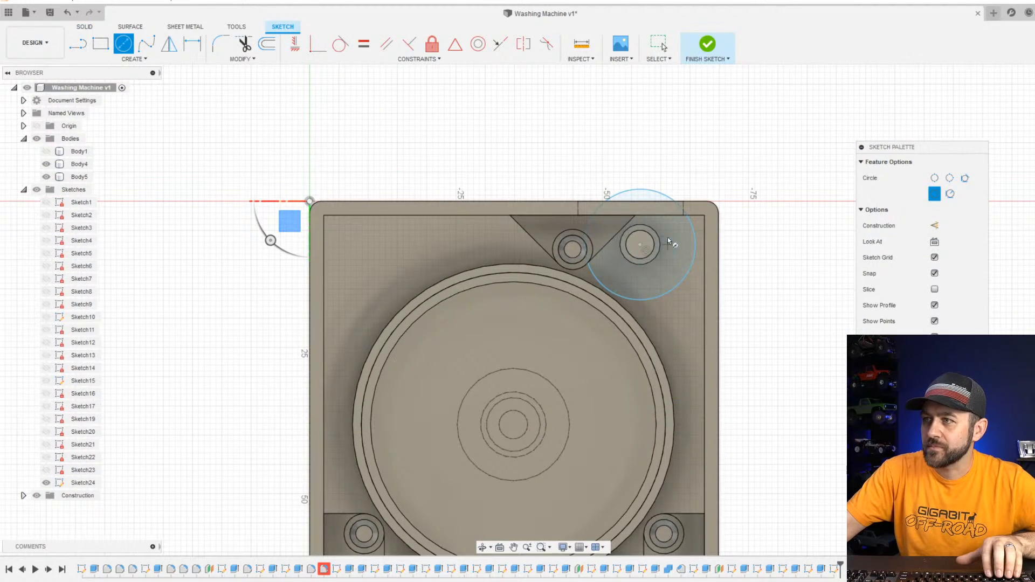
scroll(668, 237, "up", 3)
left_click(627, 248)
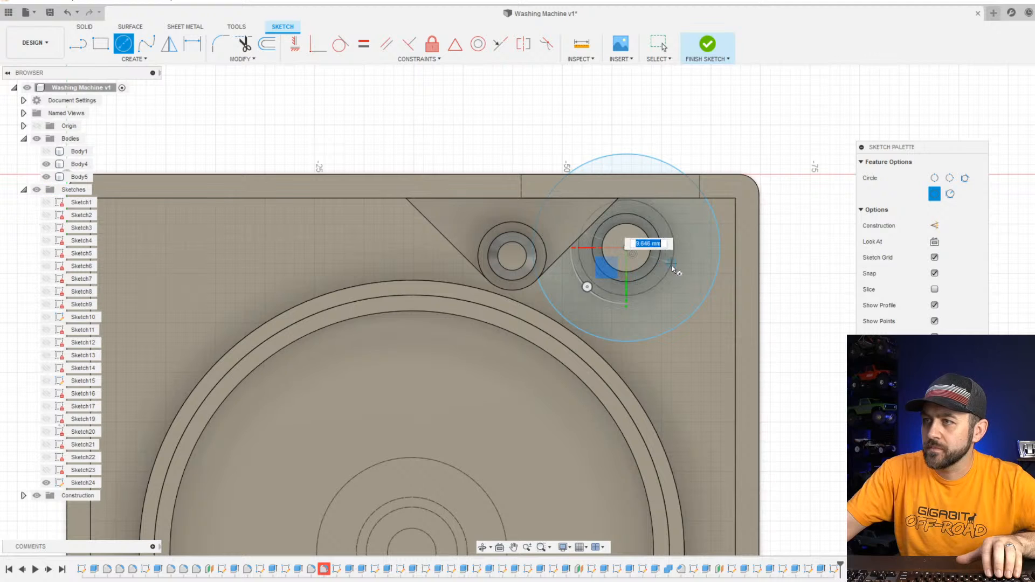
left_click(684, 274)
key("d")
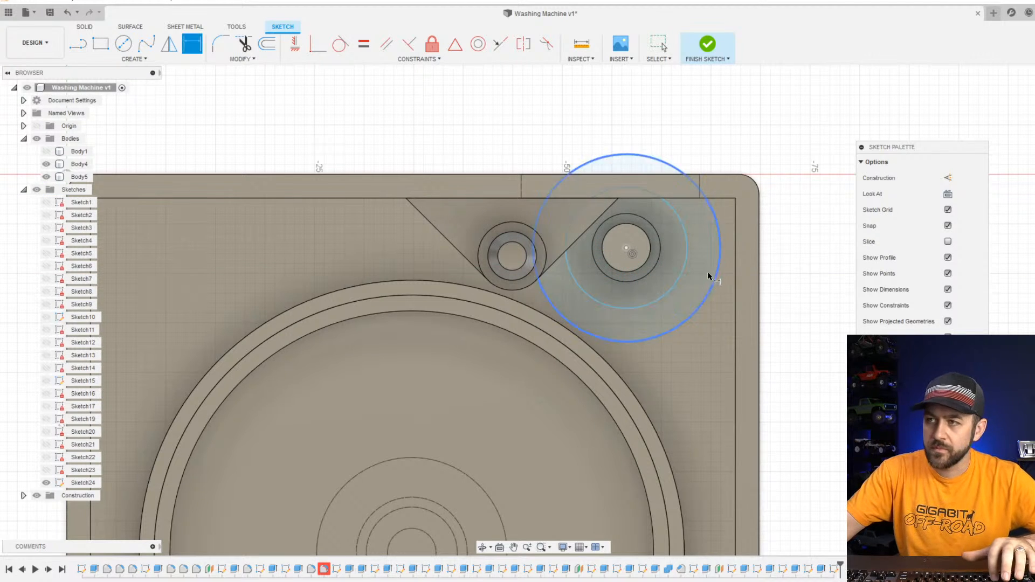
left_click(800, 280)
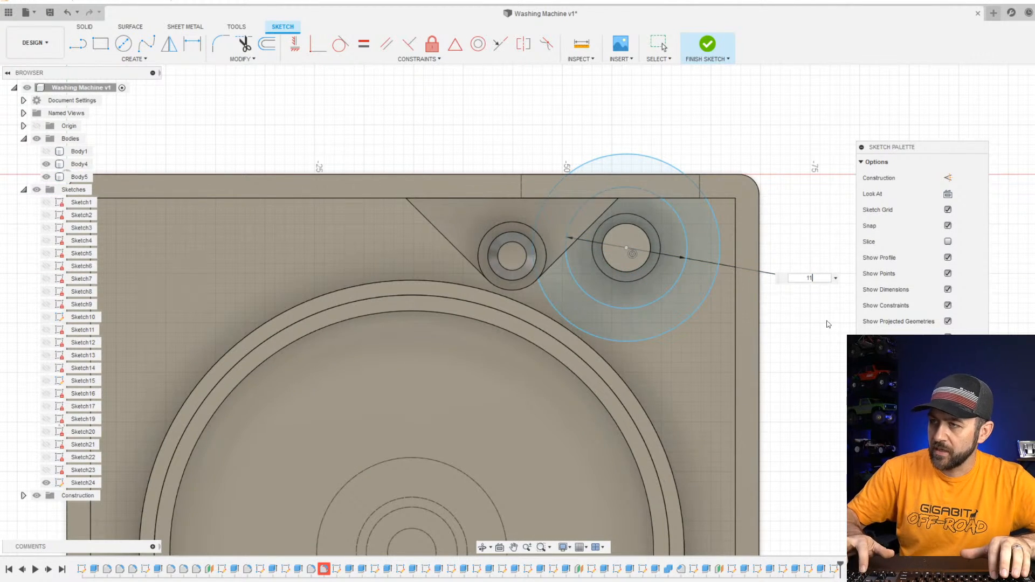
Dimension the larger of the two concentric circles around the corner post to a 19 mm diameter.
scroll(657, 169, "up", 3)
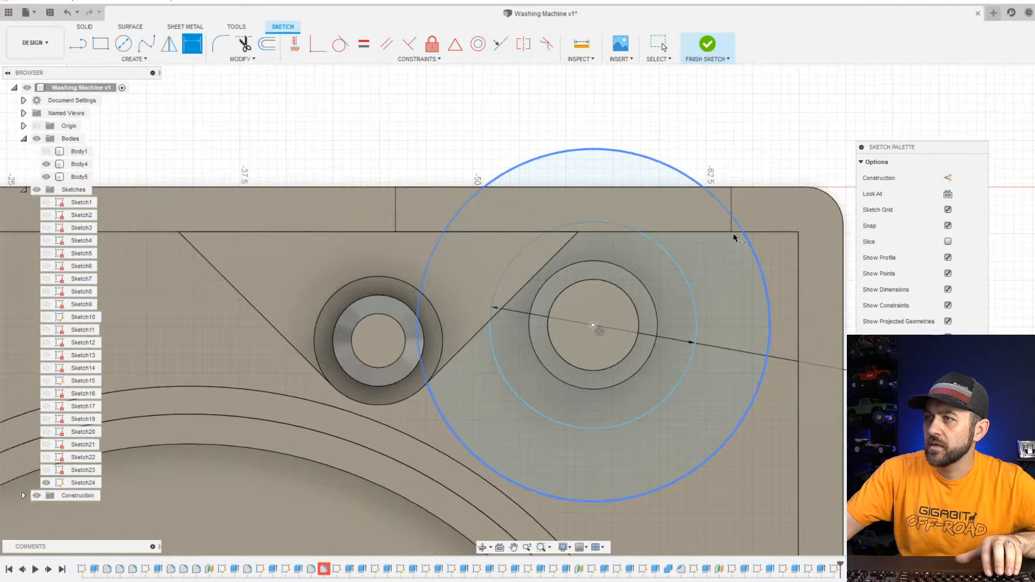
left_click(755, 251)
scroll(761, 252, "down", 2)
middle_click_drag(825, 351, 709, 339)
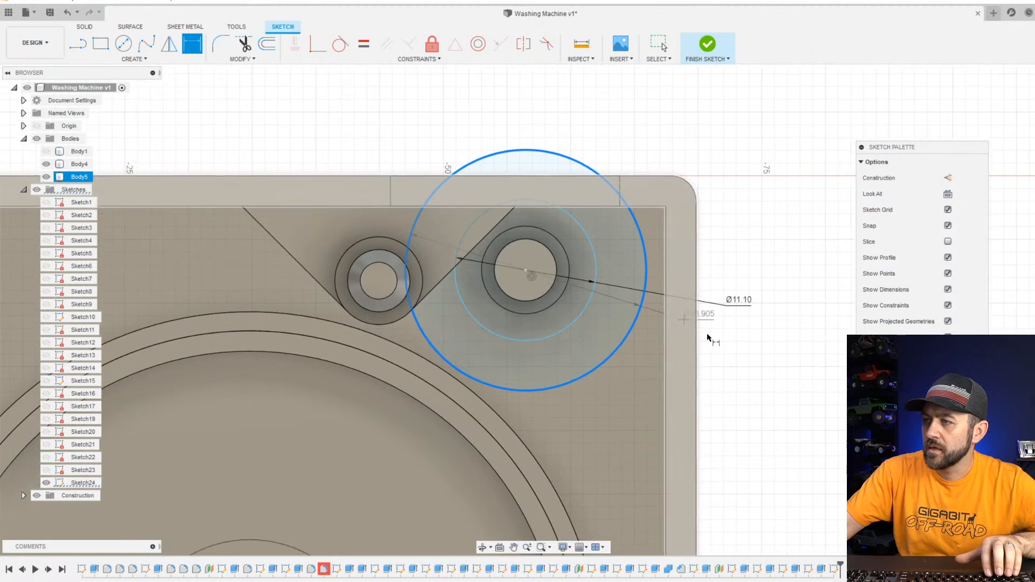
left_click(740, 346)
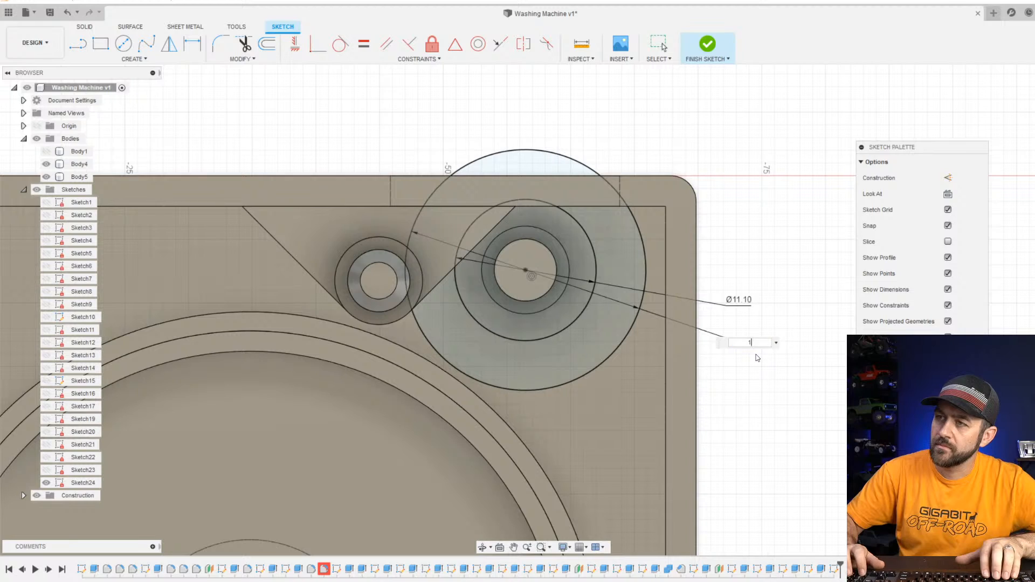
type("9")
key("Return")
scroll(589, 162, "up", 2)
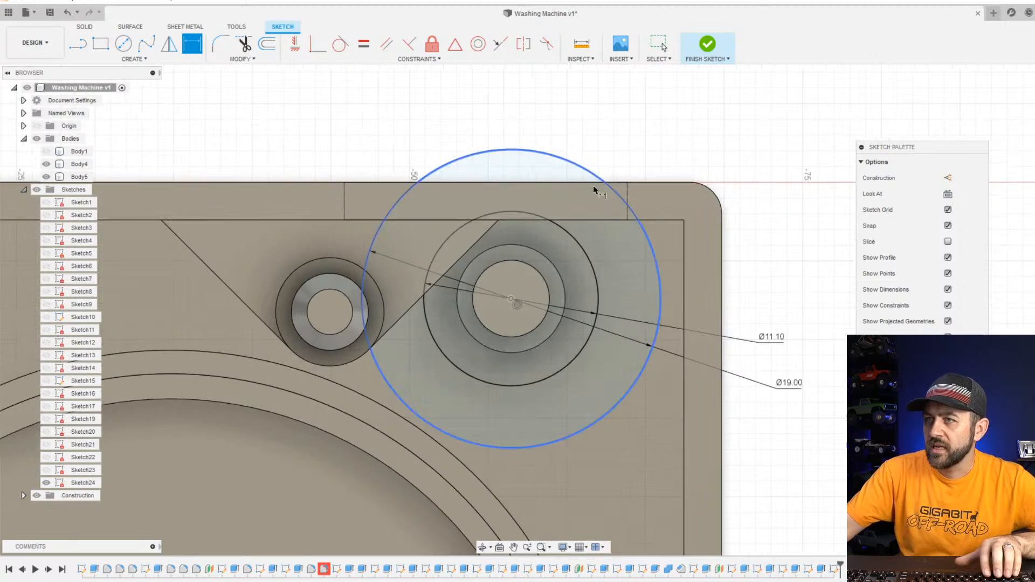
Finish the sketch and extrude the ring profile between the two circles 7 mm upward as a new body.
scroll(586, 324, "down", 3)
mouse_move(593, 392)
middle_mouse_down()
mouse_move(622, 332)
mouse_move(586, 303)
mouse_move(559, 231)
mouse_move(665, 146)
middle_mouse_up()
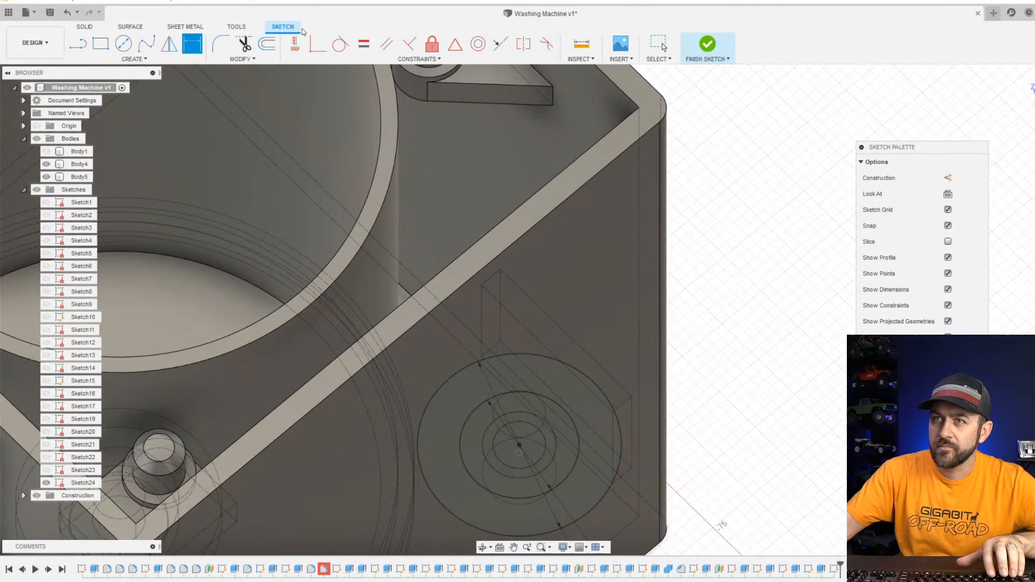
left_click(723, 43)
left_click(98, 45)
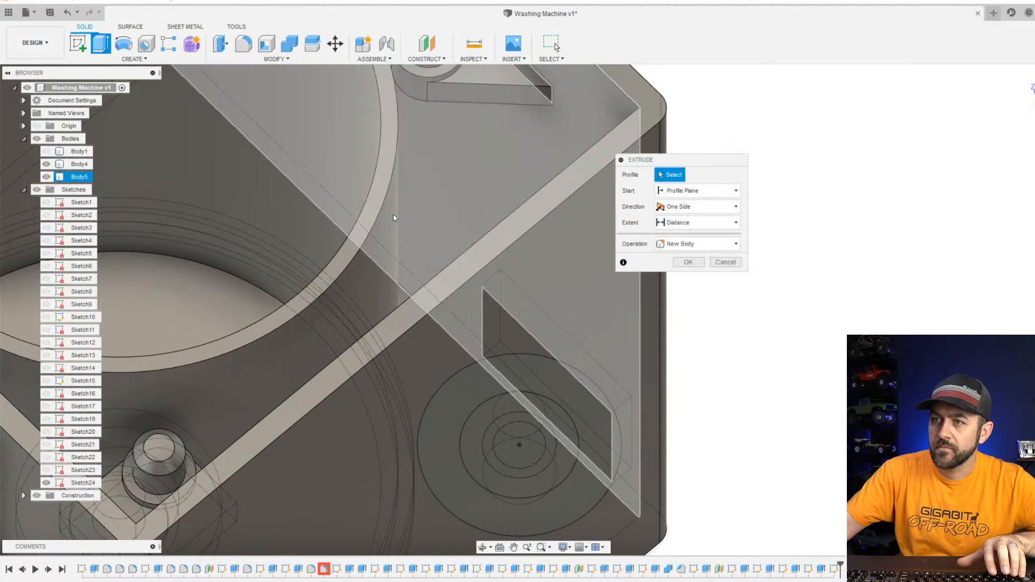
left_click(415, 265)
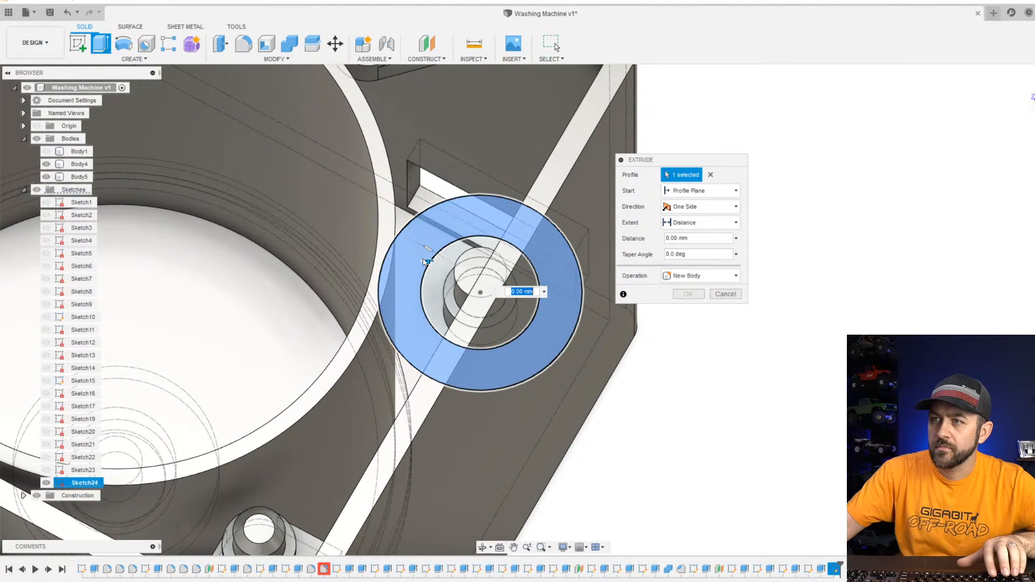
left_click(428, 225)
left_click(412, 262)
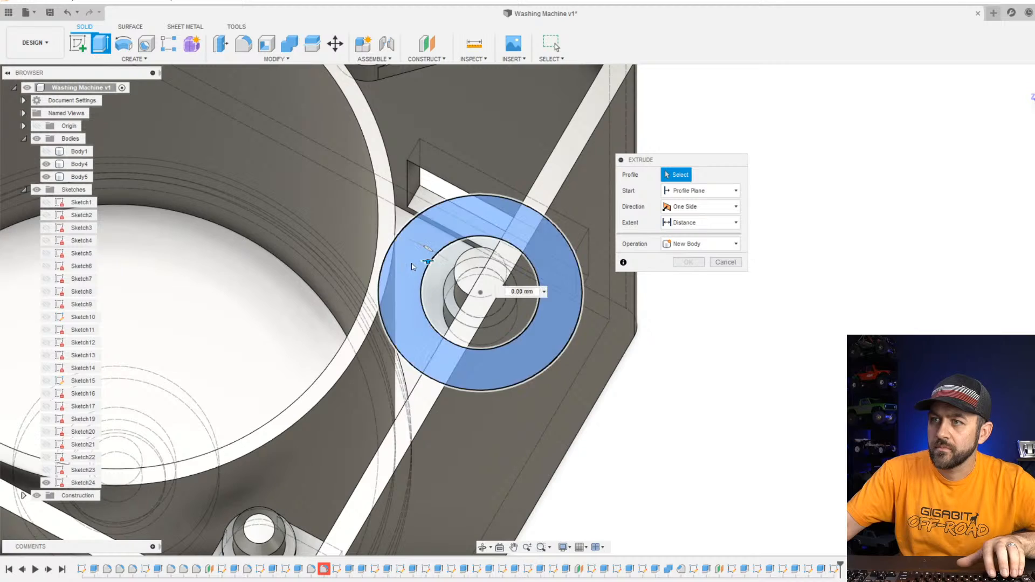
left_click_drag(428, 261, 426, 246)
middle_click_drag(611, 268, 496, 217, "shift")
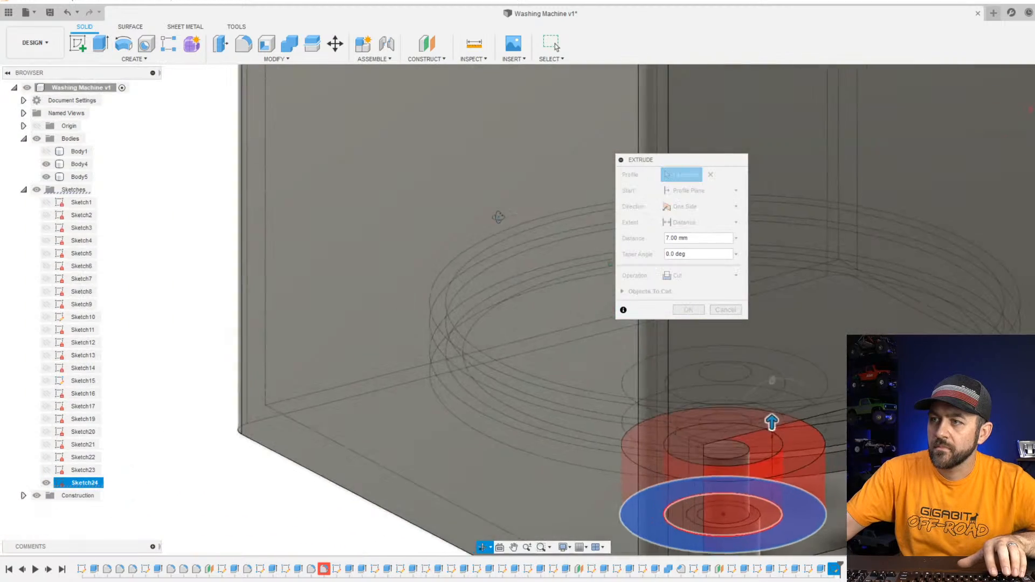
middle_click_drag(798, 443, 467, 297)
scroll(476, 298, "up", 4)
middle_click_drag(485, 345, 414, 331, "shift")
middle_click_drag(395, 290, 480, 286)
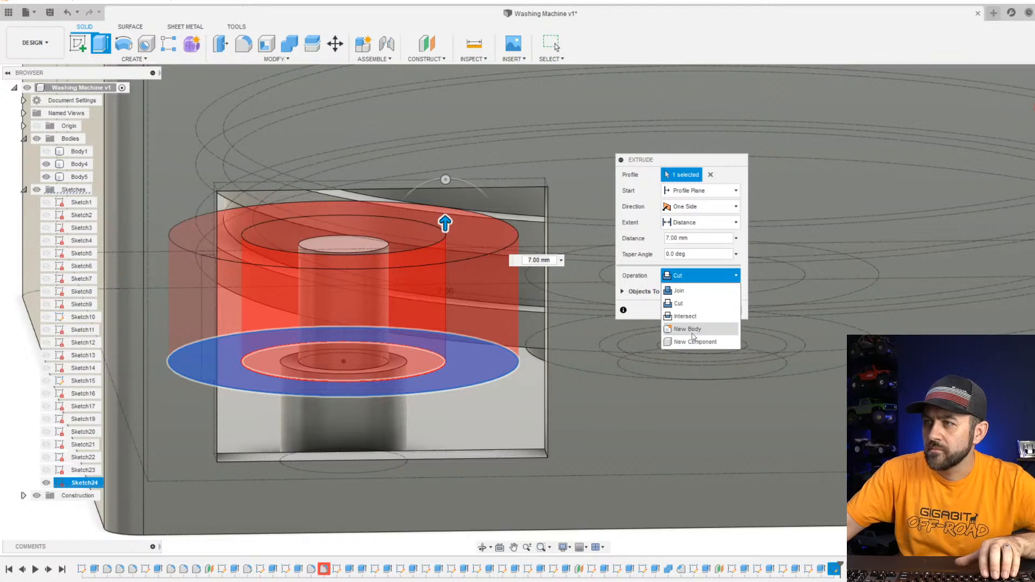
left_click(693, 331)
Increase the ring's extrusion distance to 9 mm and complete the extrusion.
scroll(400, 353, "down", 4)
middle_click_drag(400, 353, 455, 342, "shift")
scroll(447, 335, "up", 3)
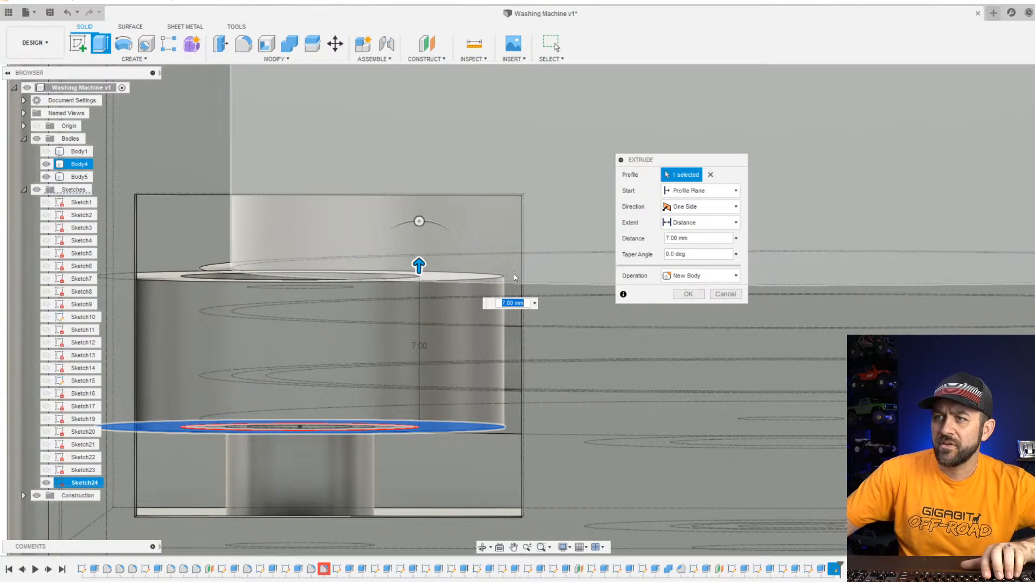
left_click_drag(419, 262, 421, 241)
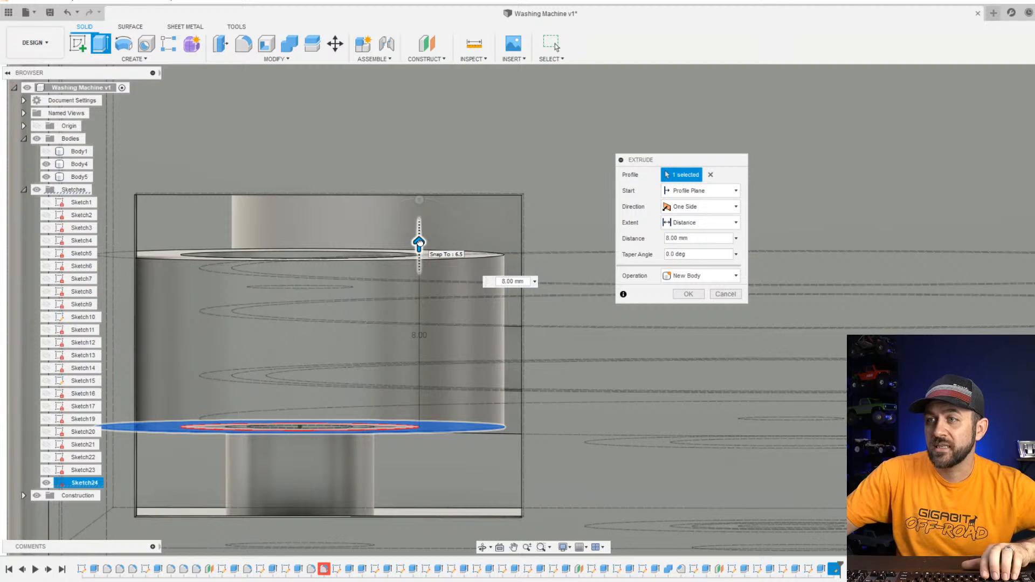
left_click_drag(420, 242, 419, 233)
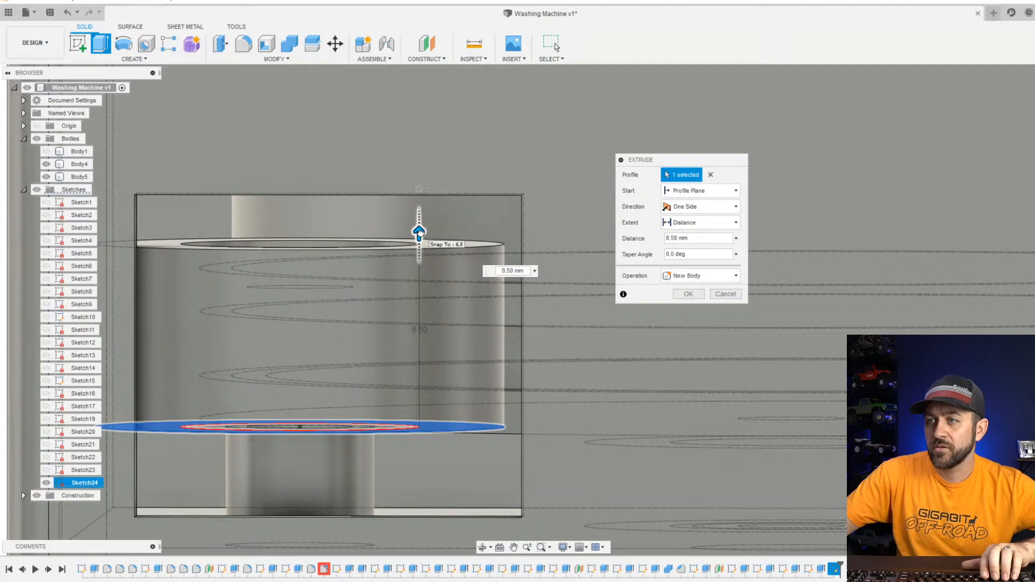
left_click_drag(420, 232, 421, 222)
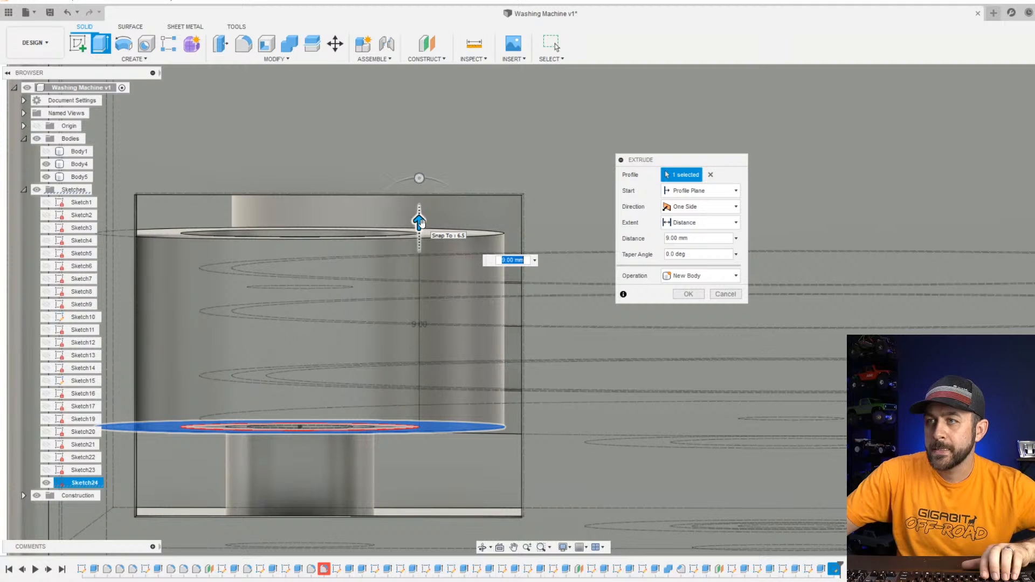
key("Return")
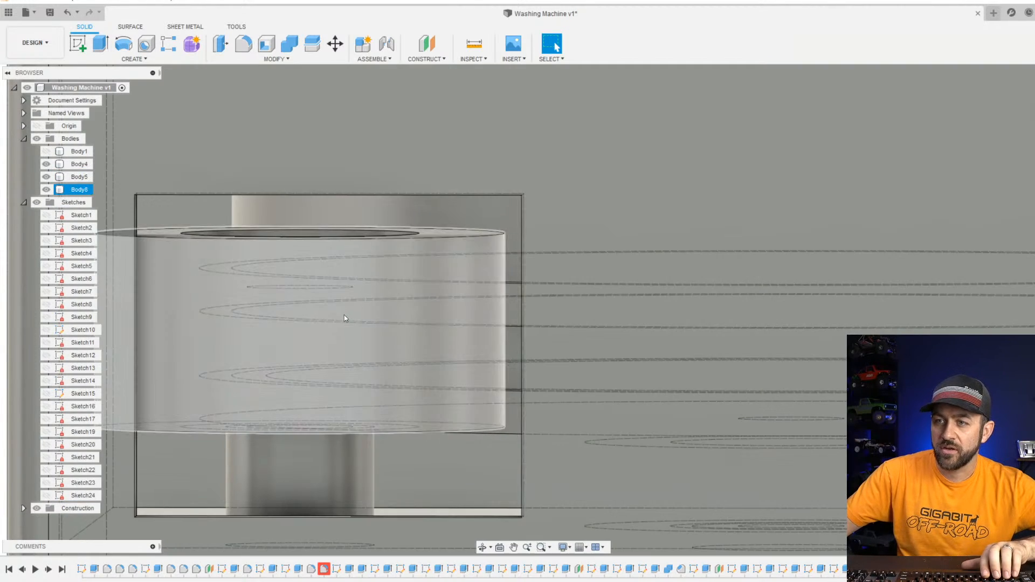
Edit the extrusion of the thin post inside the ring and set its distance to 15 mm.
scroll(344, 302, "down", 3)
scroll(334, 349, "up", 2)
middle_click_drag(362, 366, 359, 413, "shift")
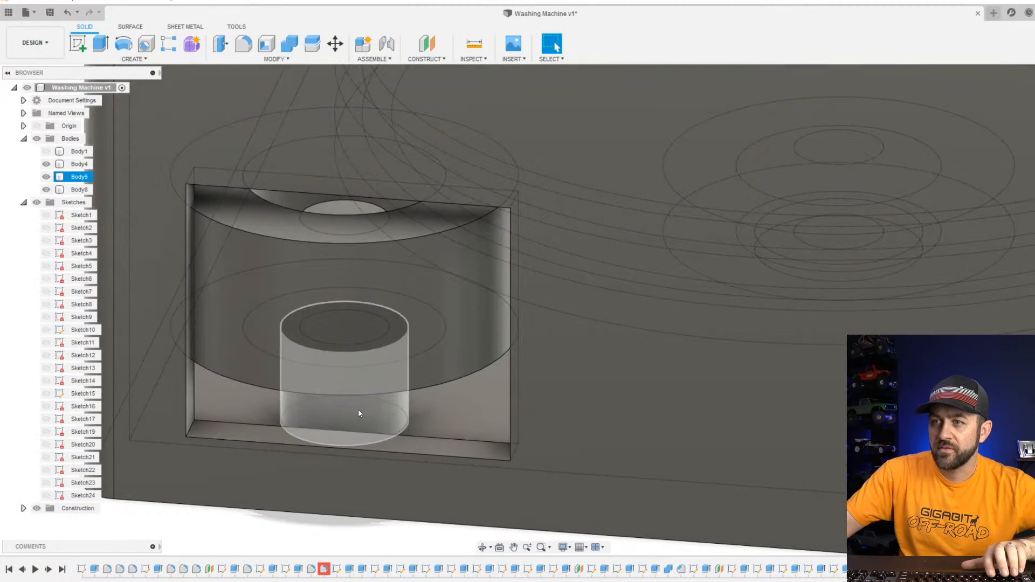
left_click(329, 207)
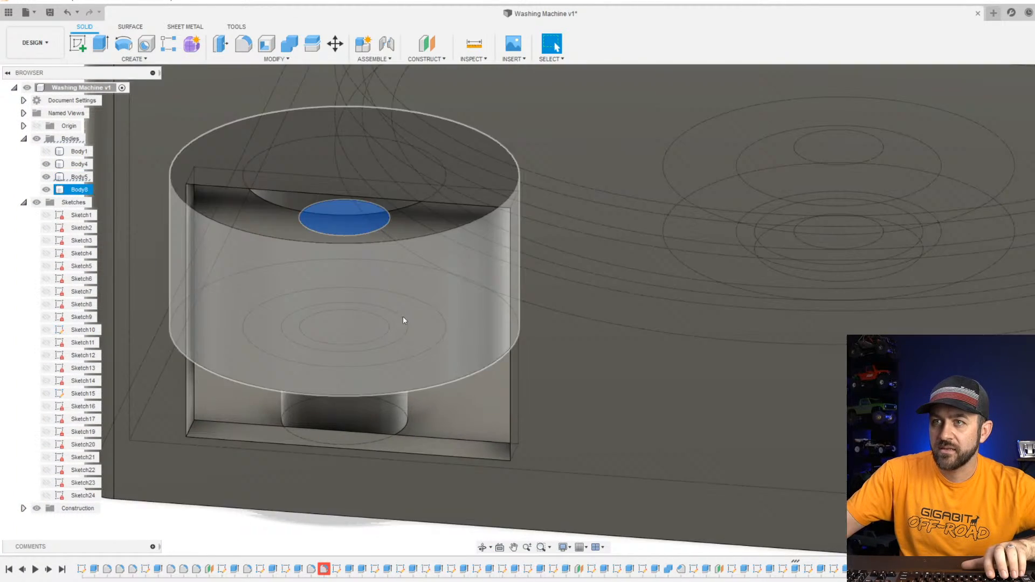
scroll(404, 324, "down", 3)
left_click(706, 570)
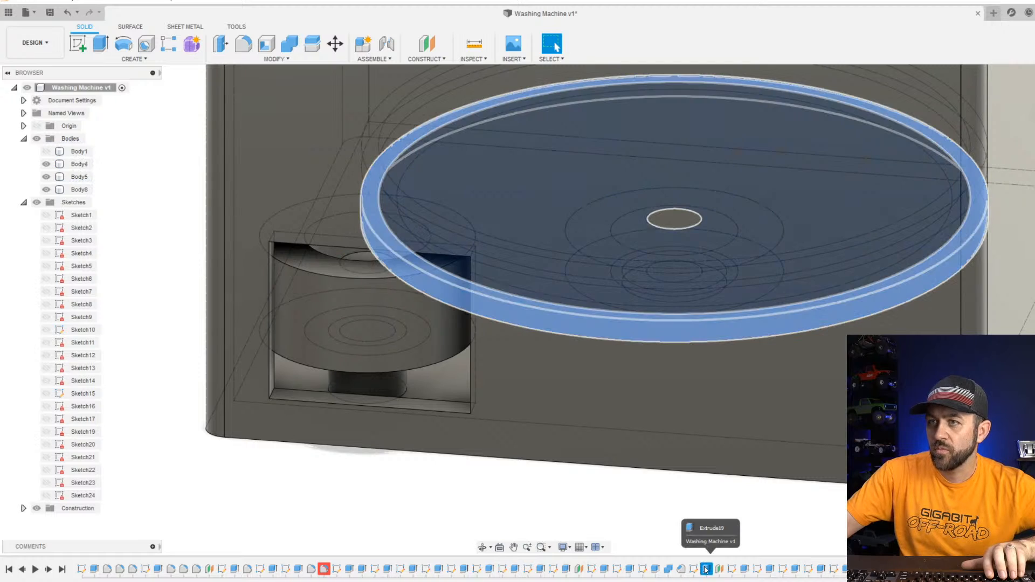
left_click(771, 570)
left_click(795, 570)
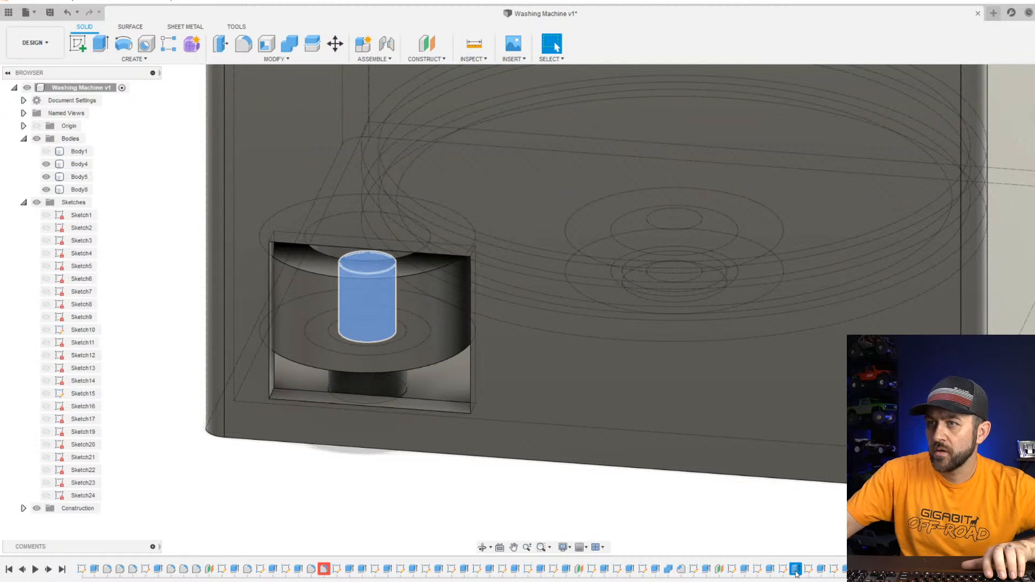
left_click(823, 465)
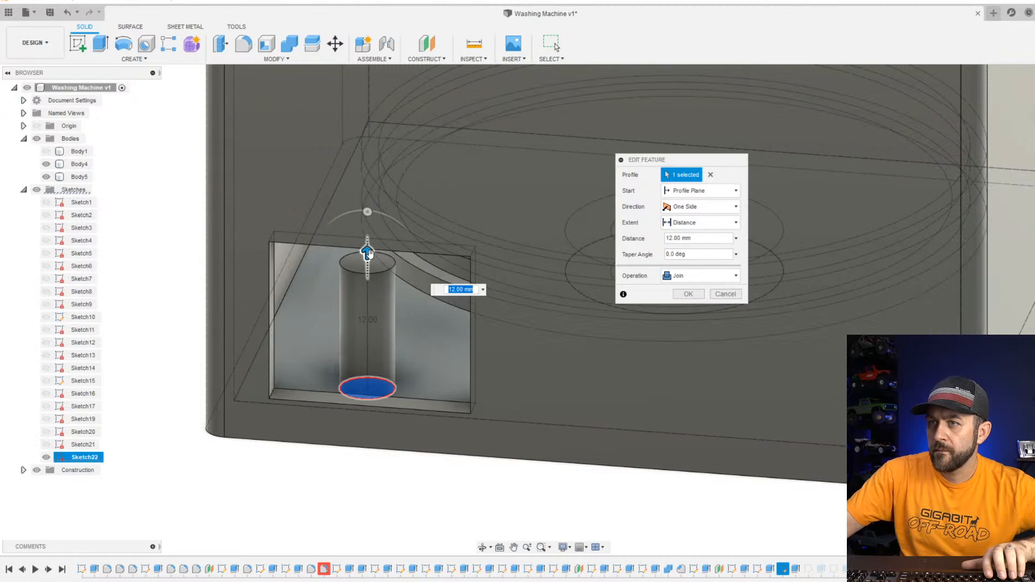
left_click_drag(368, 254, 363, 220)
key("Return")
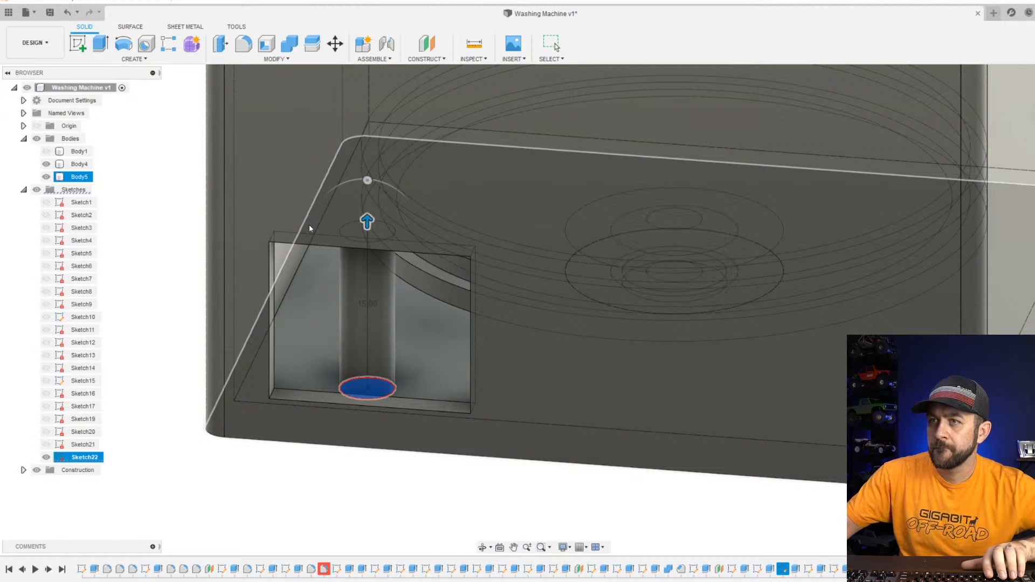
Examine how the ring sits on its post and fits within the rectangular opening in the housing wall.
scroll(382, 214, "up", 3)
middle_click_drag(418, 300, 411, 293, "shift")
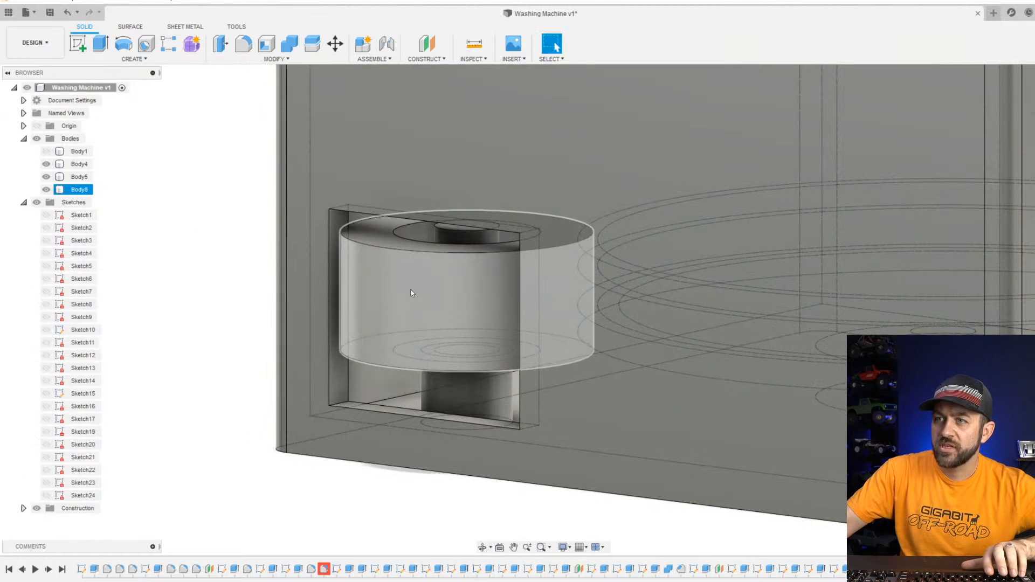
scroll(412, 256, "up", 2)
middle_click_drag(448, 255, 441, 280, "shift")
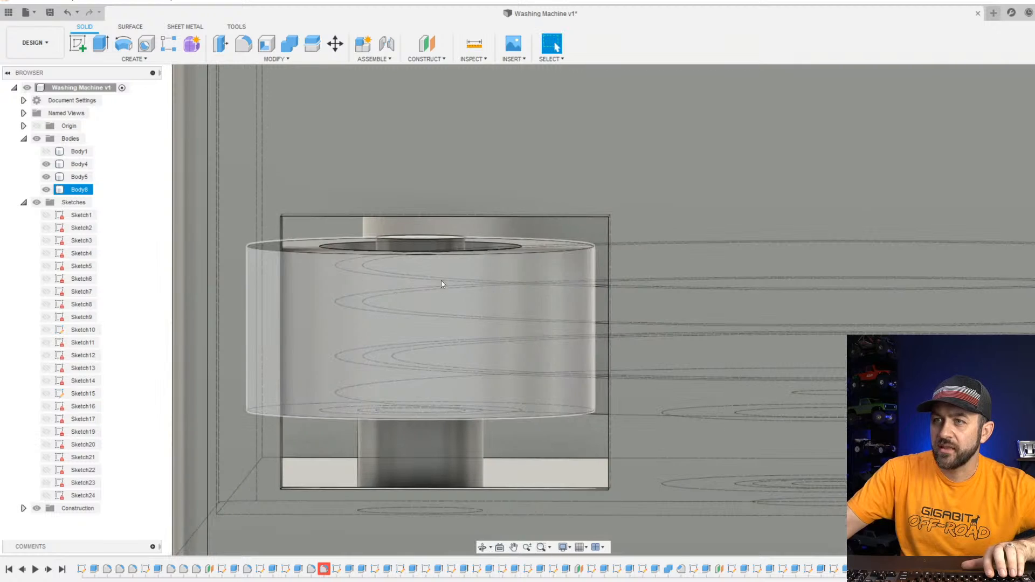
scroll(416, 317, "up", 2)
left_click(382, 348)
scroll(366, 421, "down", 3)
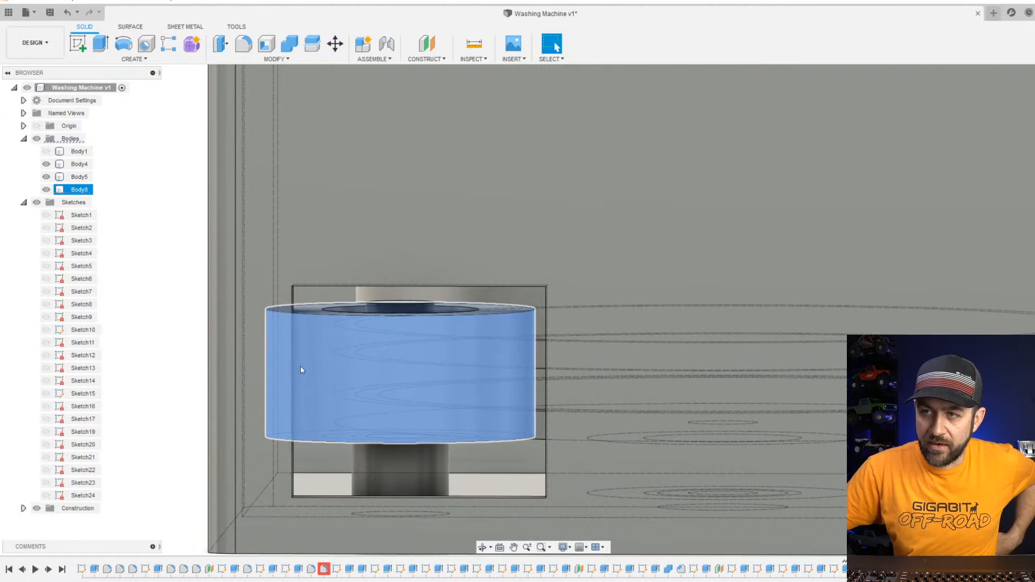
scroll(441, 325, "down", 1)
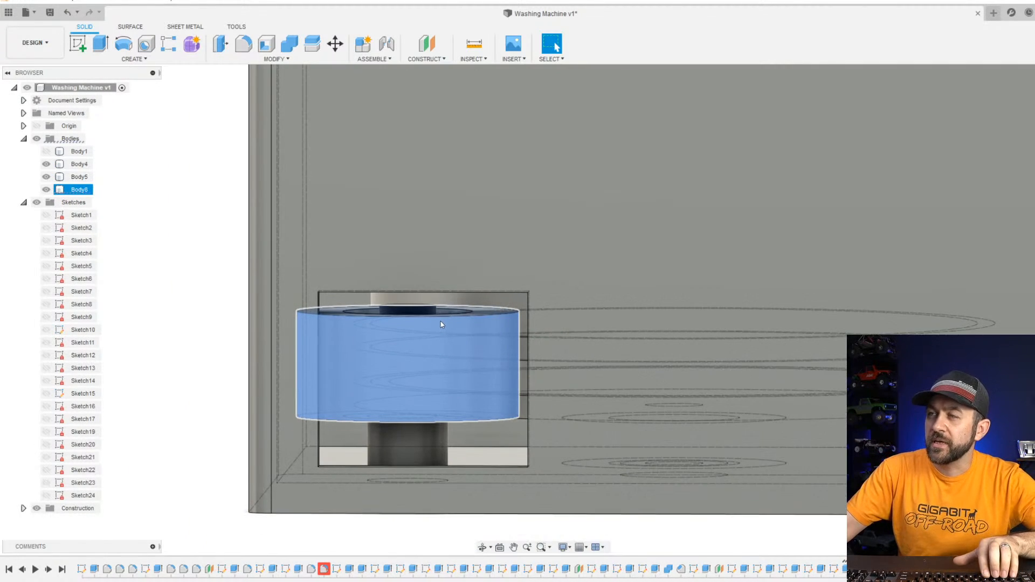
scroll(465, 358, "down", 1)
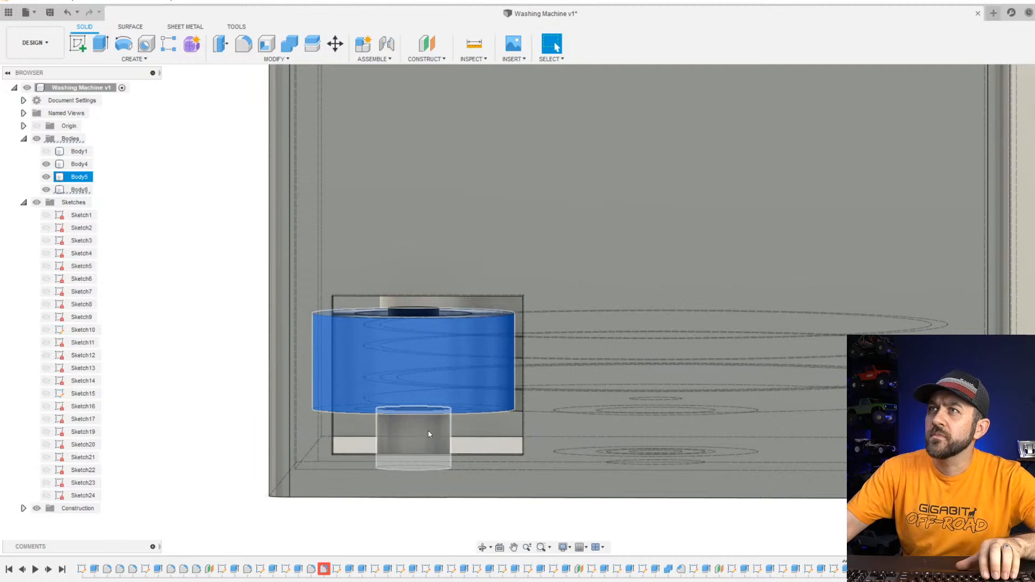
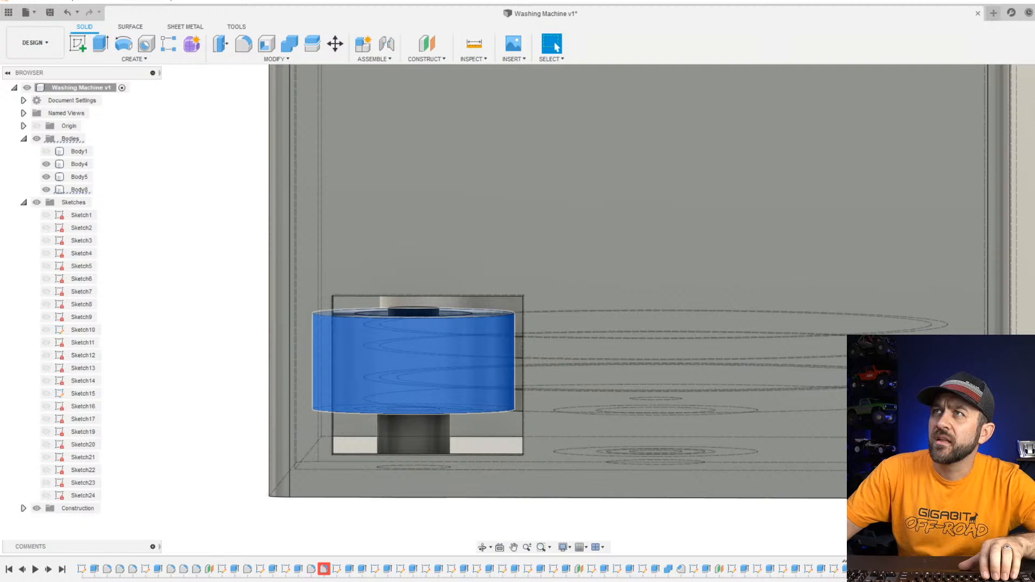
scroll(386, 392, "down", 2)
scroll(386, 392, "up", 3)
middle_click_drag(440, 404, 422, 414, "shift")
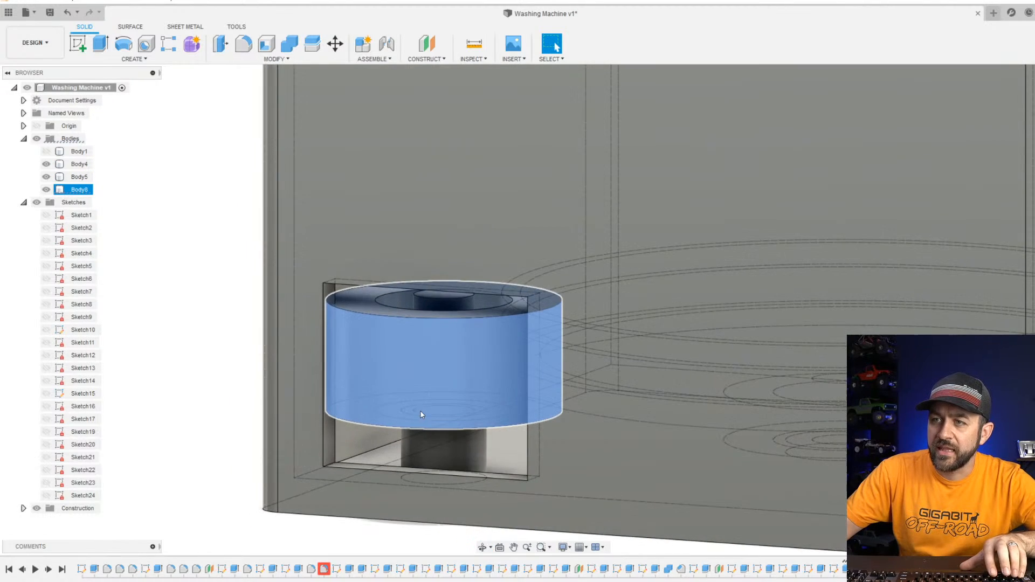
scroll(380, 372, "up", 3)
scroll(200, 354, "down", 4)
left_click(161, 385)
scroll(227, 360, "up", 3)
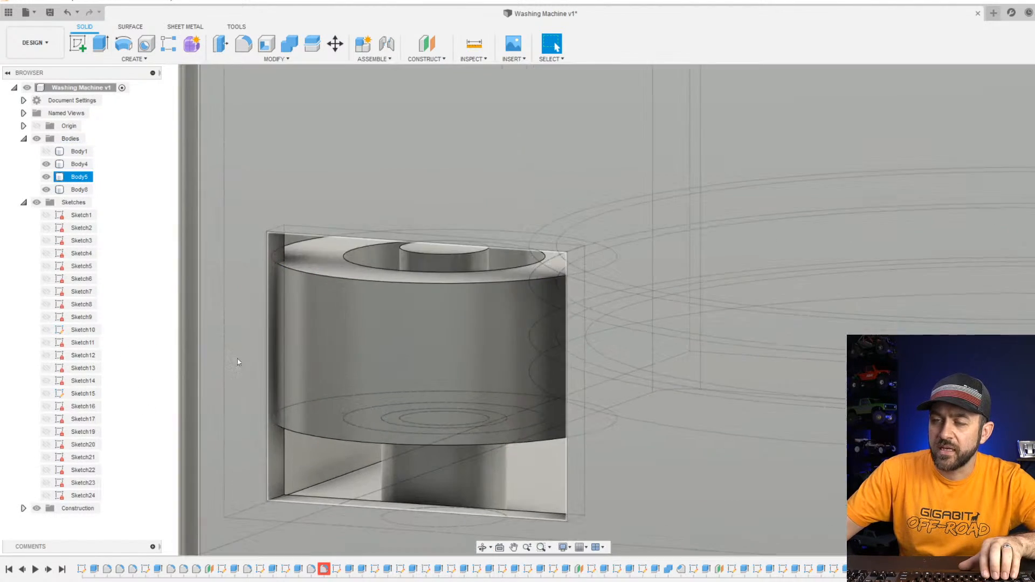
middle_click_drag(401, 410, 437, 410, "shift")
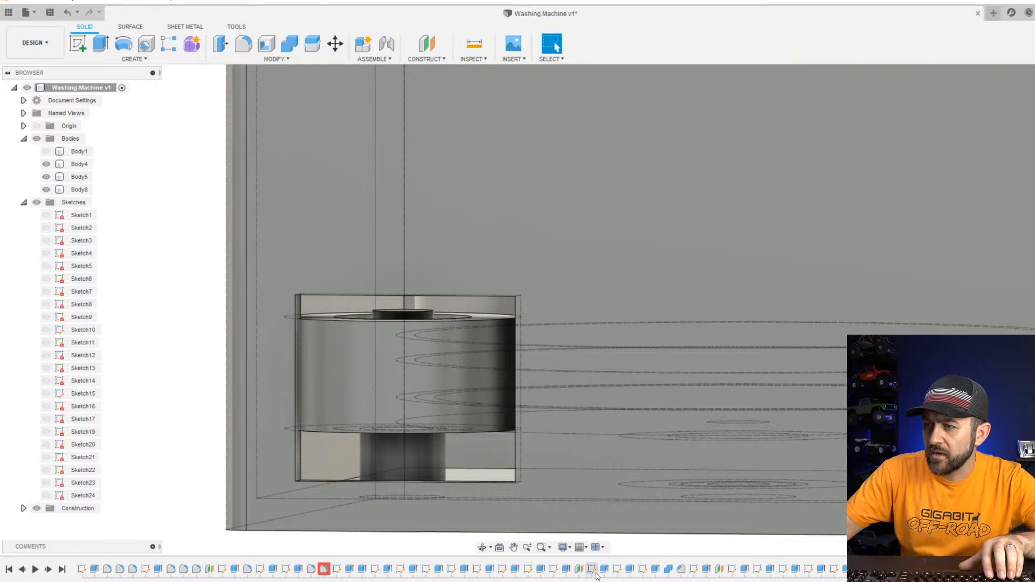
Start a new sketch on the drum's annular face next to the ring in the wall opening.
scroll(512, 469, "down", 7)
middle_click_drag(626, 309, 626, 337, "shift")
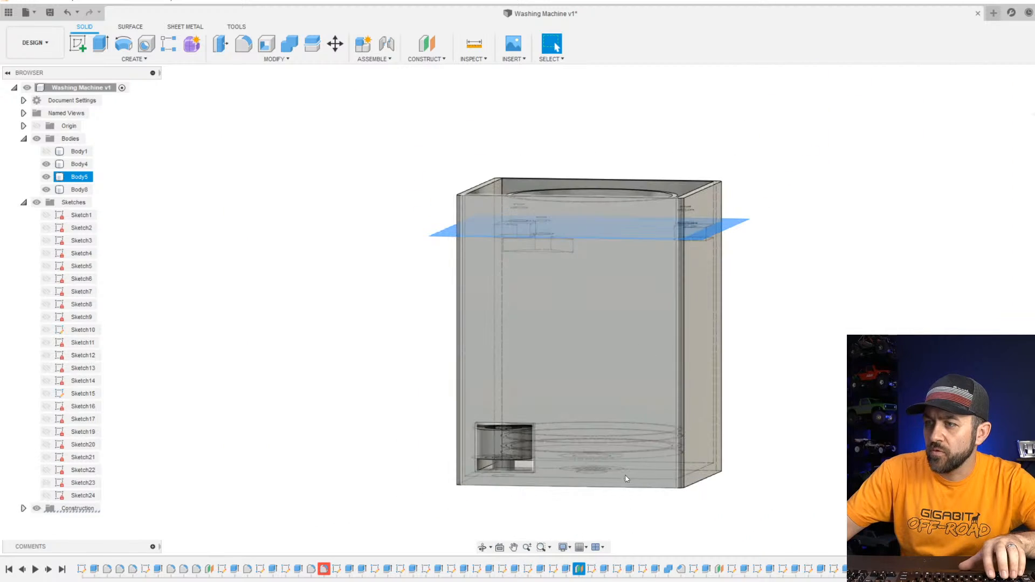
left_click(719, 570)
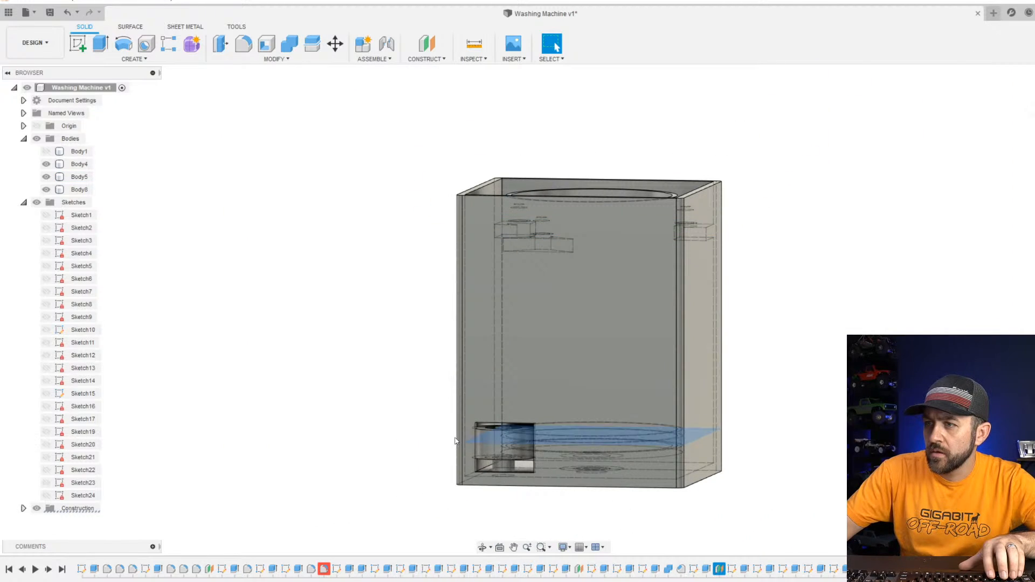
scroll(456, 441, "up", 4)
middle_click_drag(555, 421, 553, 483, "shift")
left_click(80, 47)
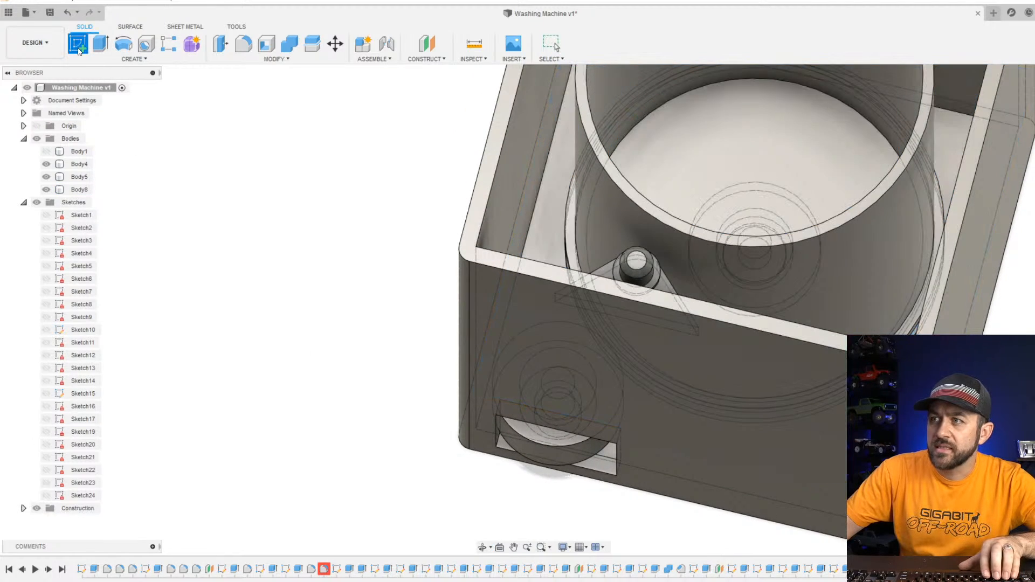
mouse_move(564, 521)
middle_mouse_down("shift")
mouse_move(570, 499)
mouse_move(636, 452)
mouse_move(622, 461)
middle_mouse_up("shift")
scroll(558, 425, "up", 10)
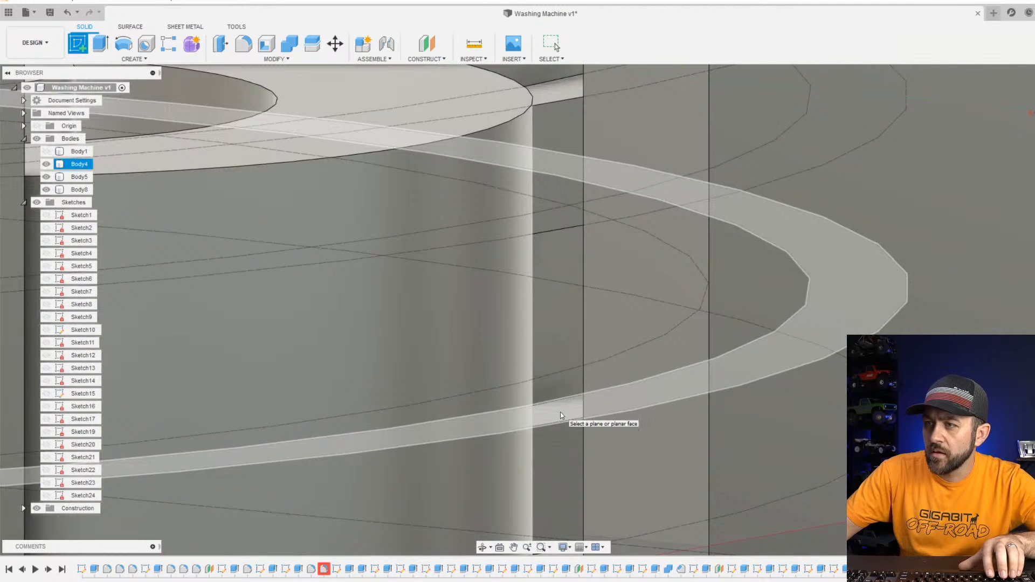
left_click(561, 411)
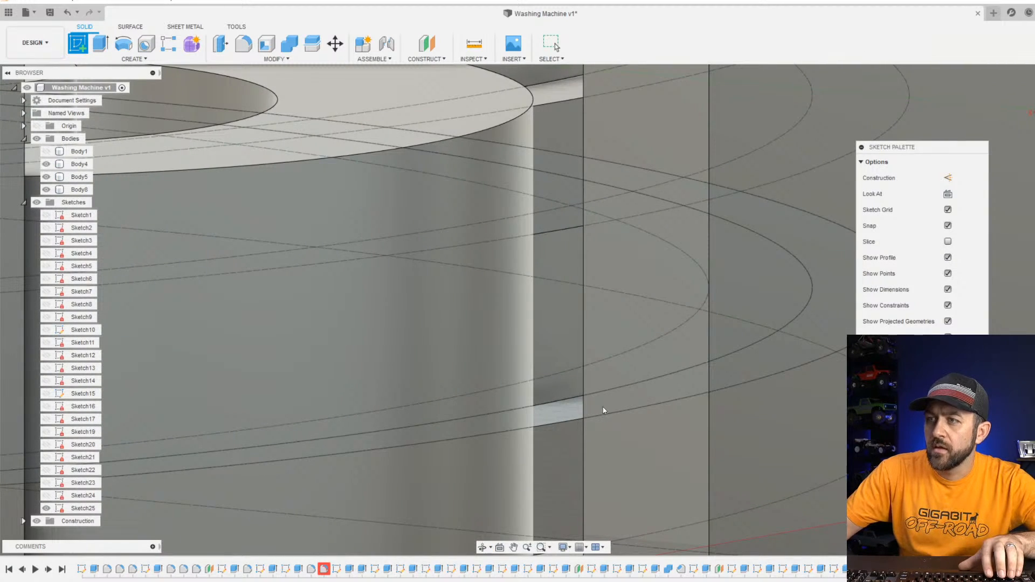
Project the outer circular edge of the wheel ring into the current sketch.
scroll(487, 317, "down", 10)
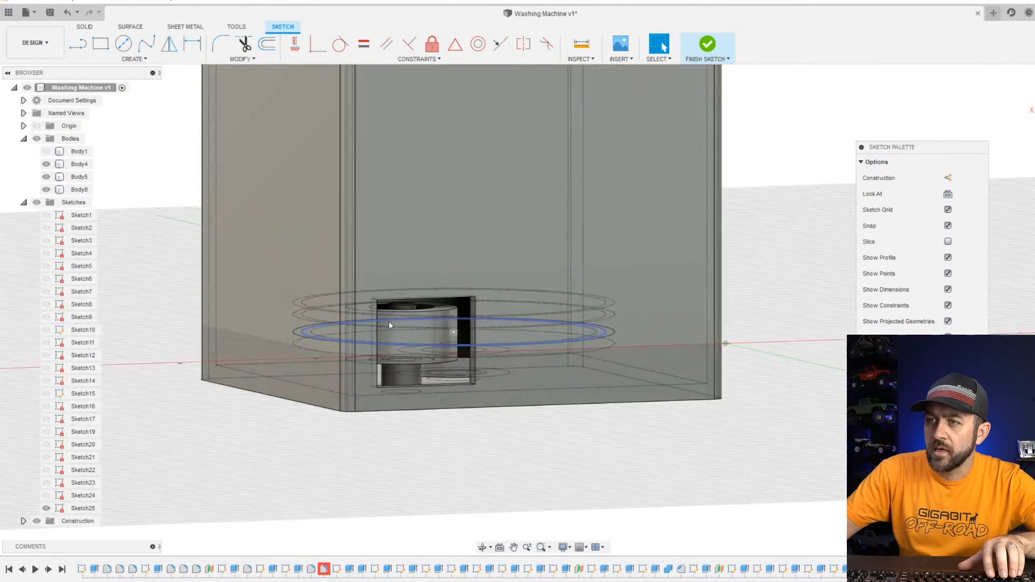
left_click(393, 316)
scroll(393, 316, "up", 5)
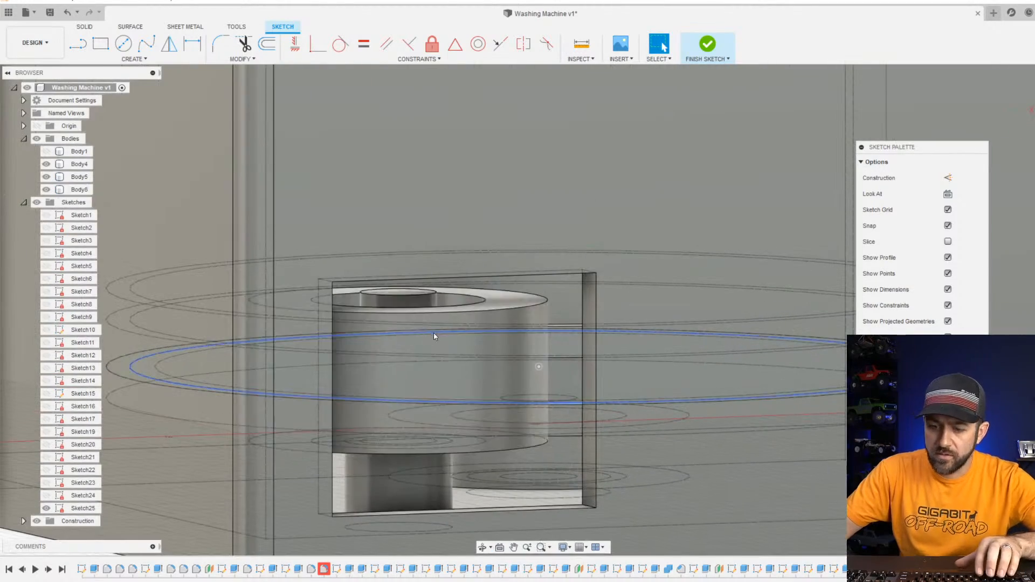
key("p")
scroll(539, 302, "up", 3)
left_click(569, 273)
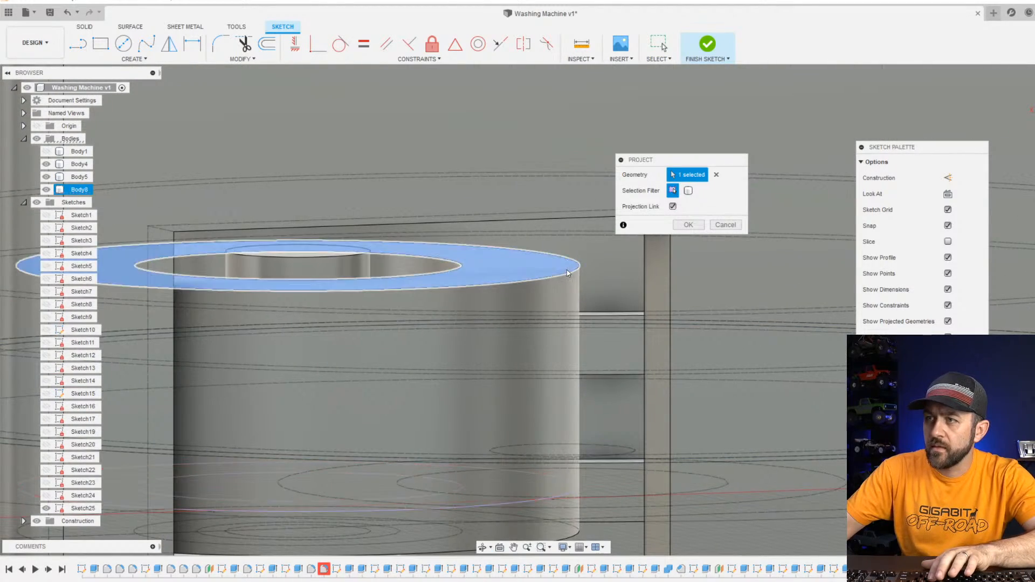
left_click(568, 272)
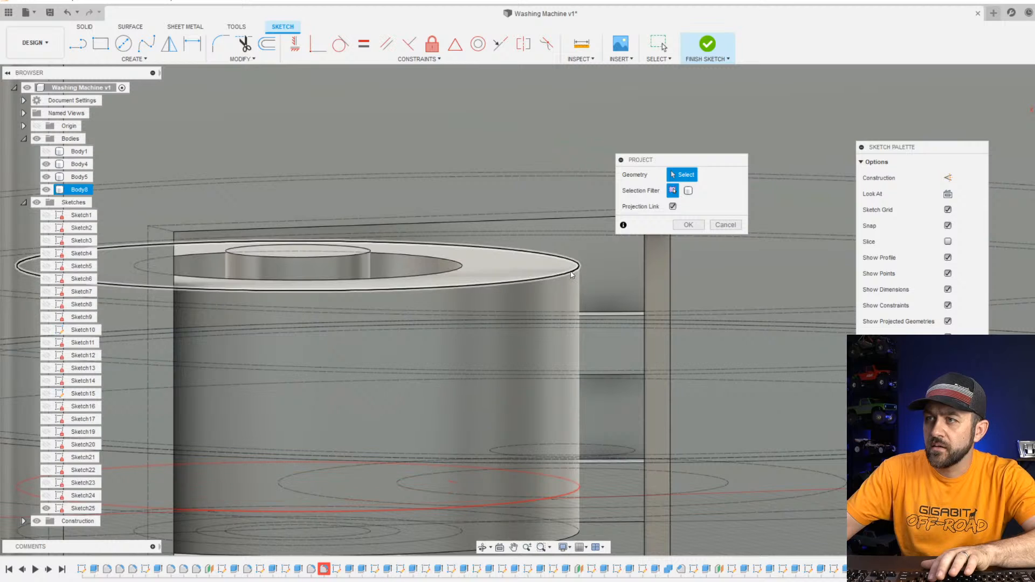
left_click(571, 271)
scroll(414, 410, "down", 4)
key("Return")
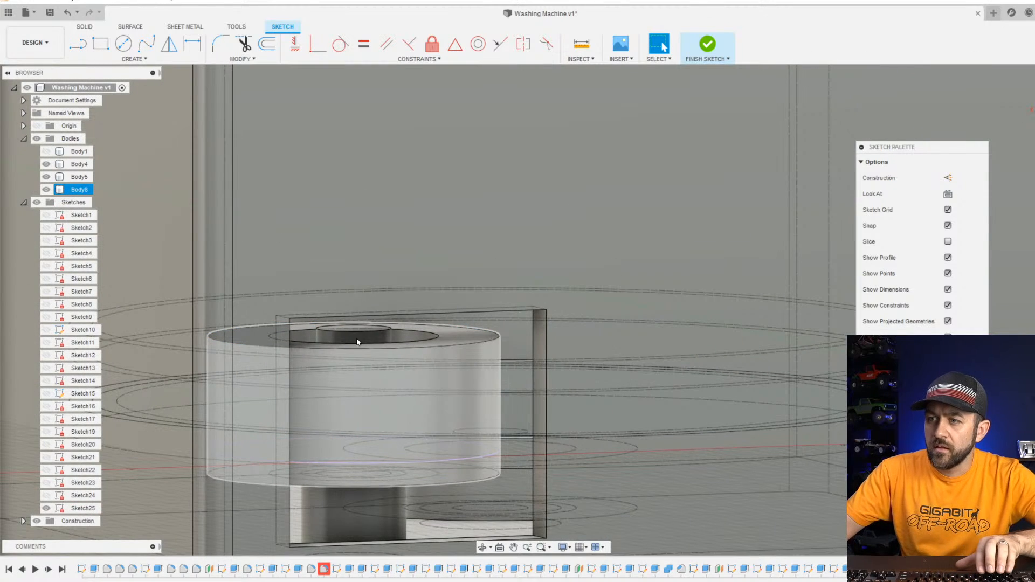
Offset the projected outer circle 2 mm inward and finish the sketch.
key("o")
scroll(501, 441, "up", 5)
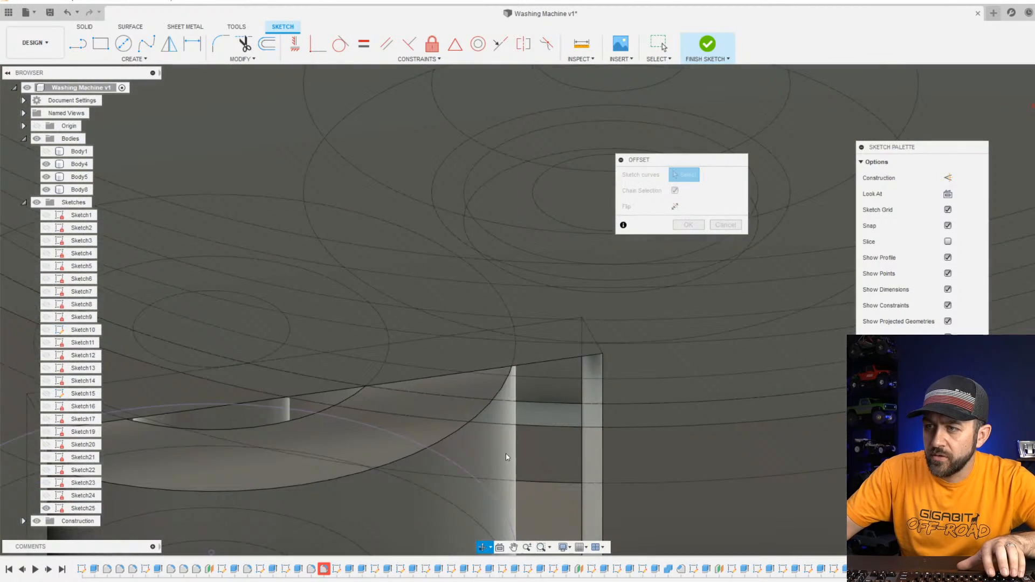
middle_click_drag(506, 486, 742, 121)
left_click(611, 315)
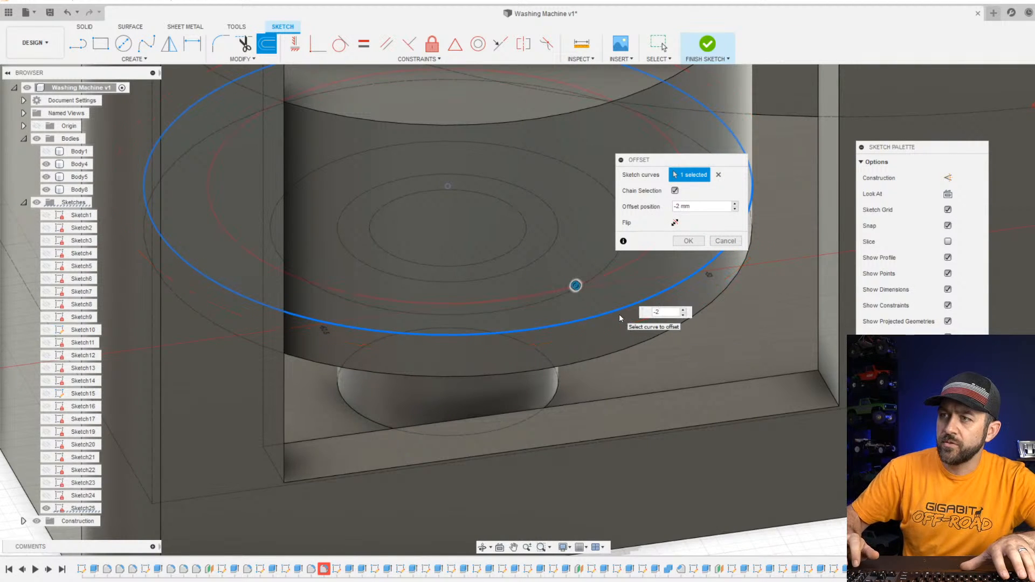
key("Return")
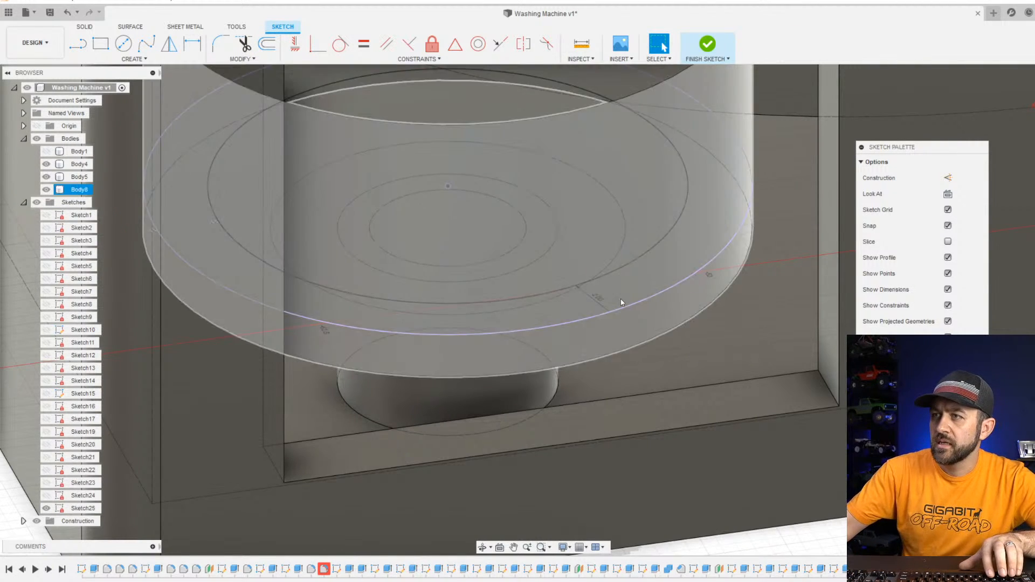
scroll(620, 298, "down", 3)
scroll(615, 224, "up", 1)
scroll(616, 278, "up", 3)
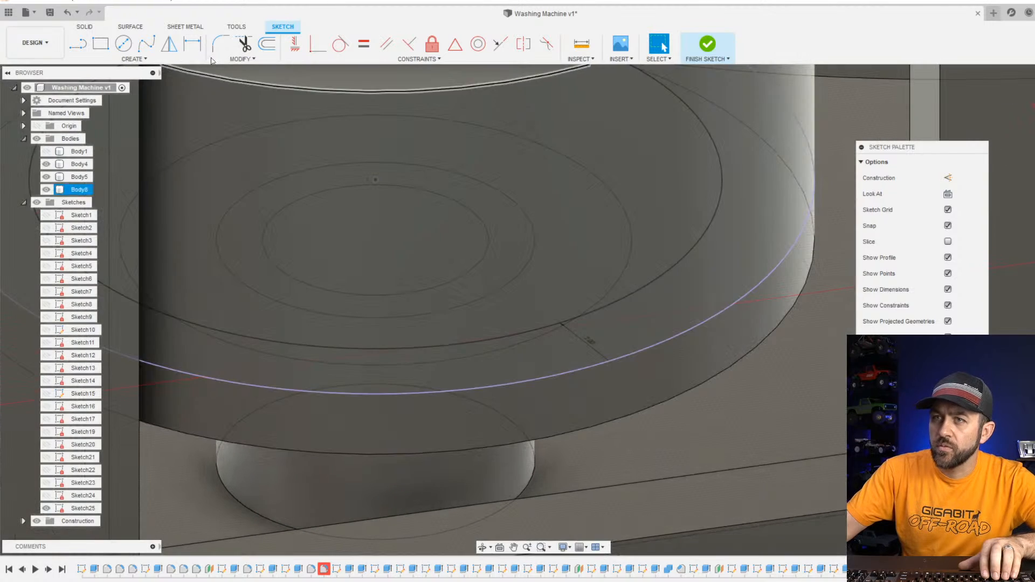
left_click(707, 46)
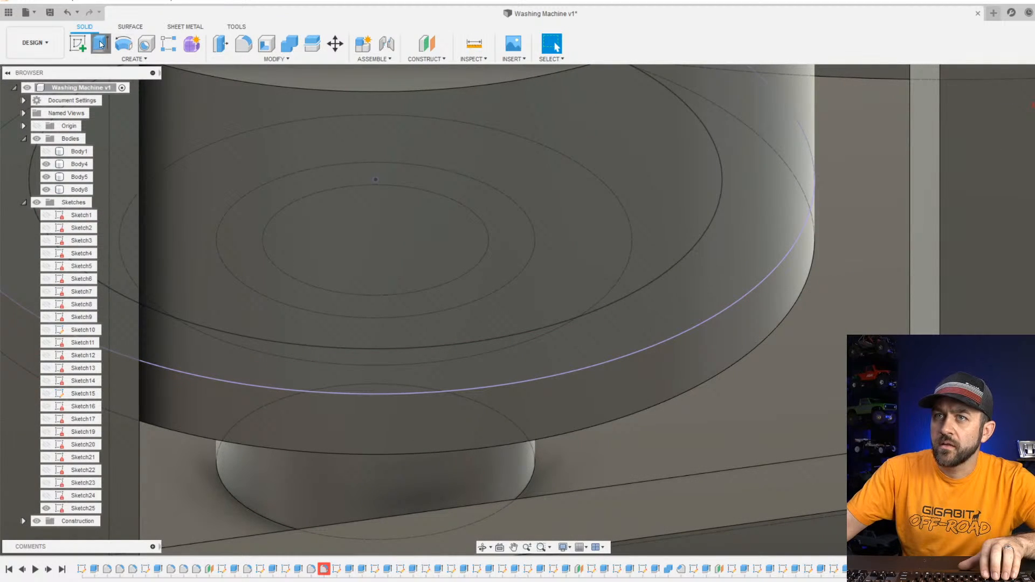
Extrude the outer annular profile 3 mm upward as a cut to form a groove around the wheel.
left_click(99, 43)
left_click(655, 309)
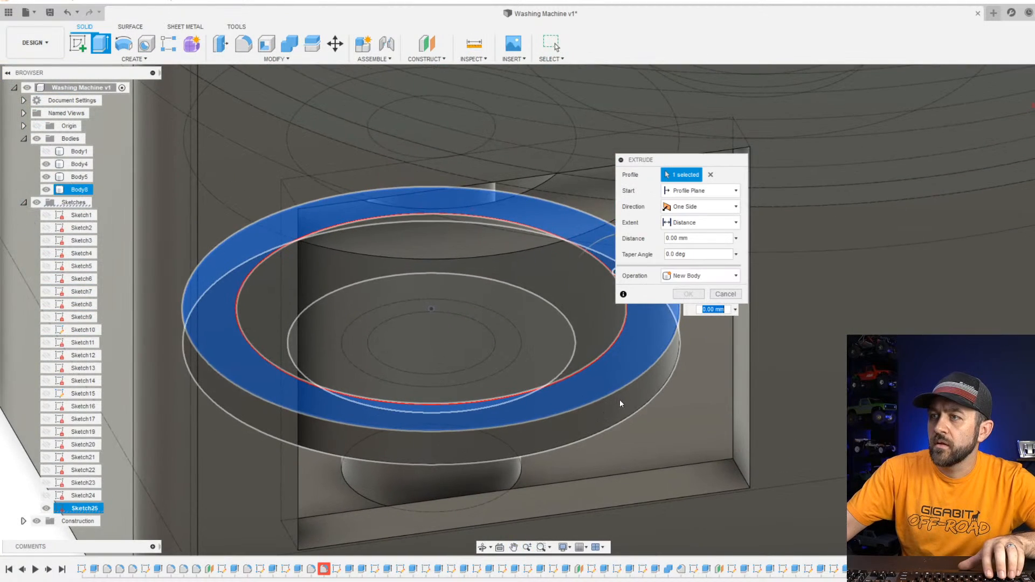
scroll(619, 403, "down", 2)
middle_click_drag(714, 386, 630, 409)
type("3")
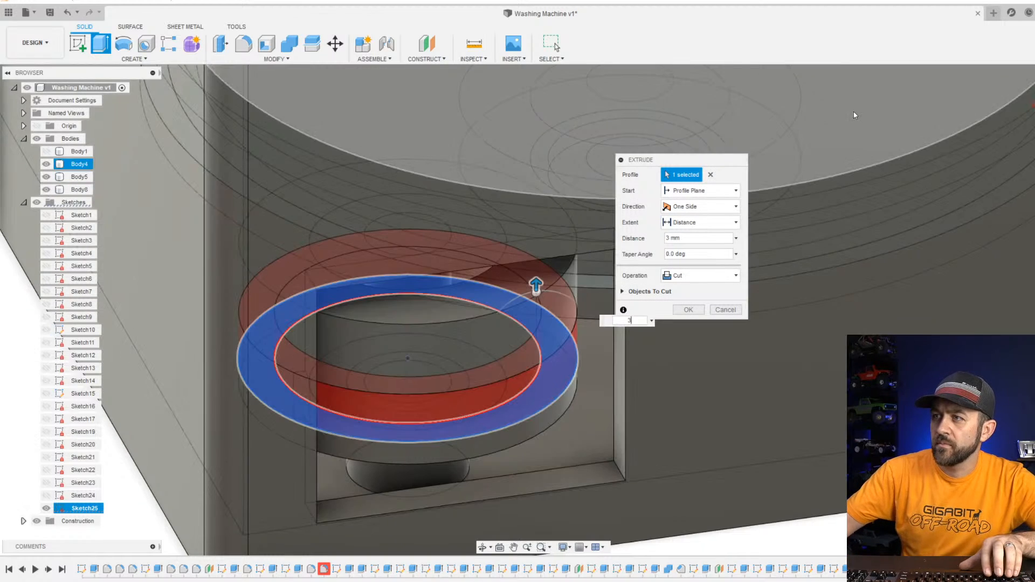
left_click(623, 292)
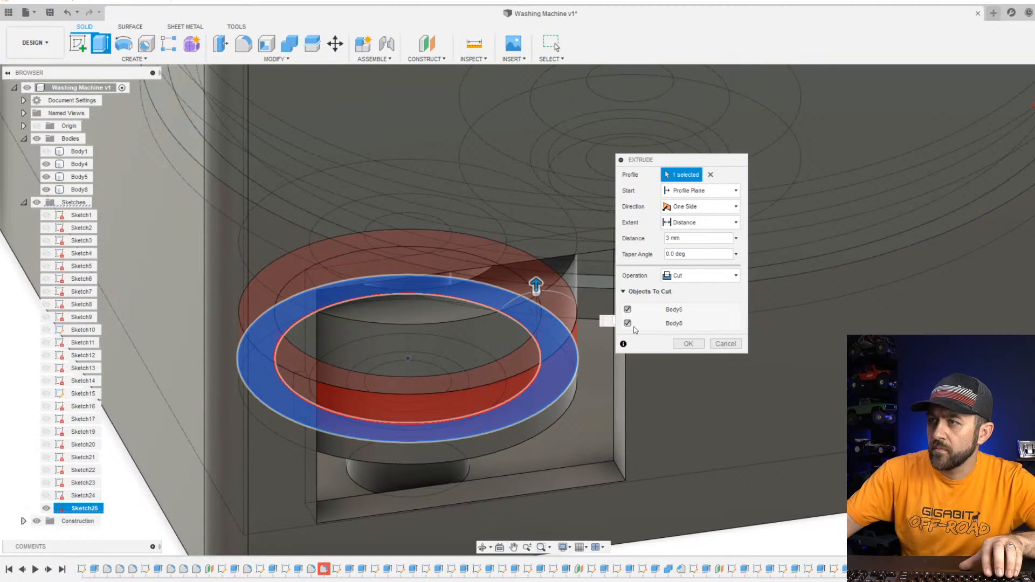
left_click(688, 344)
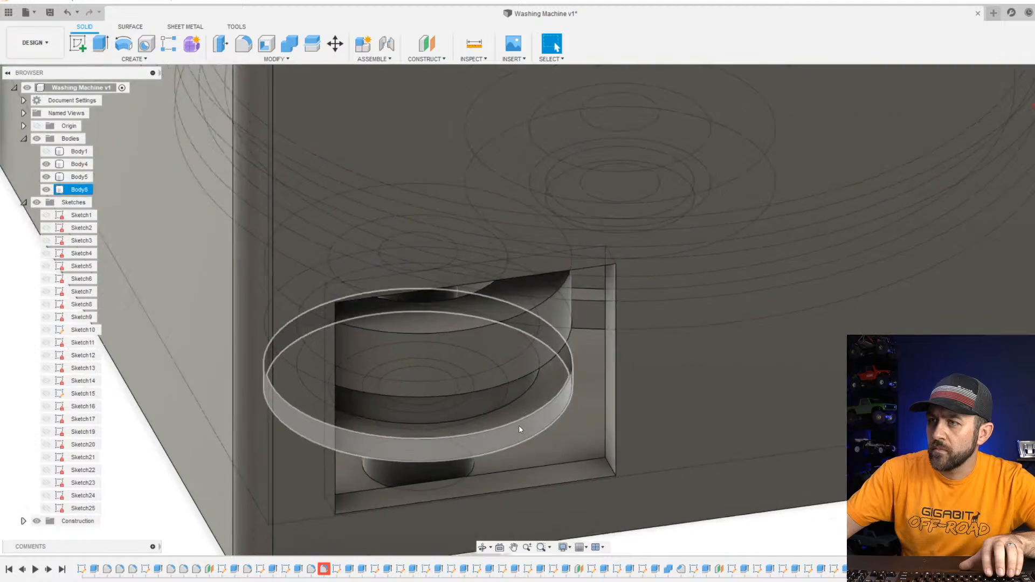
Examine the grooved wheel on its post inside the wall opening and its alignment with the drum.
scroll(519, 425, "down", 3)
scroll(471, 420, "up", 5)
middle_click_drag(476, 418, 631, 400, "shift")
scroll(633, 399, "down", 3)
scroll(633, 399, "down", 3)
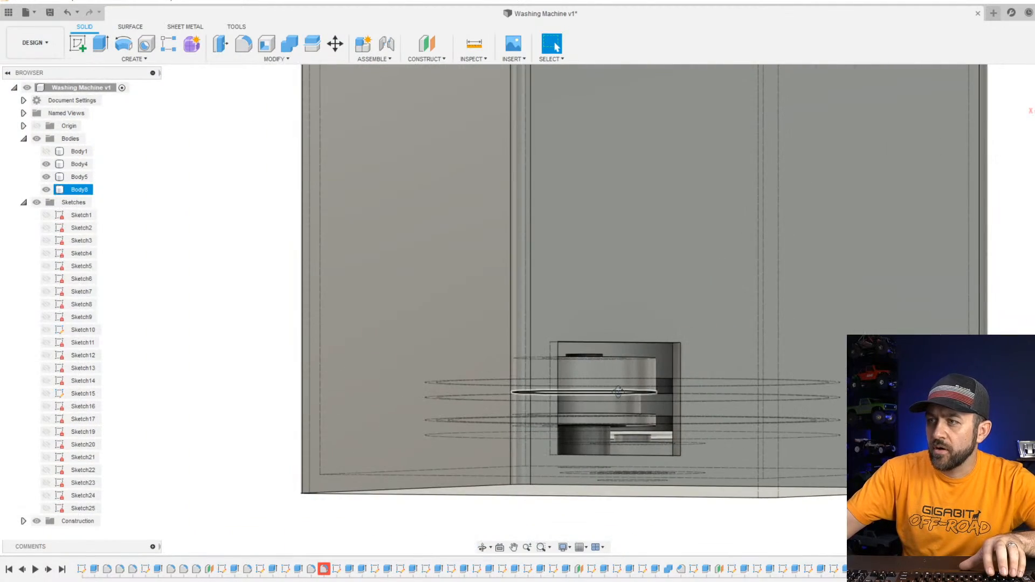
middle_click_drag(550, 398, 588, 408, "shift")
scroll(628, 398, "up", 4)
Hide Body4 and Body5 so that only the wheel body is displayed.
left_click(46, 164)
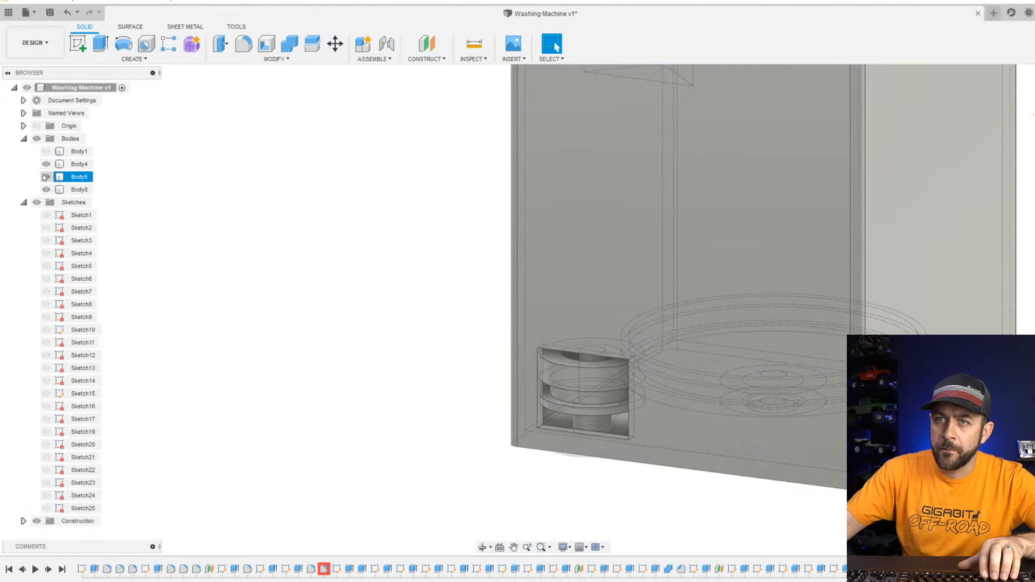
left_click(47, 177)
left_click(79, 189)
scroll(572, 371, "up", 3)
middle_click_drag(625, 368, 626, 340, "shift")
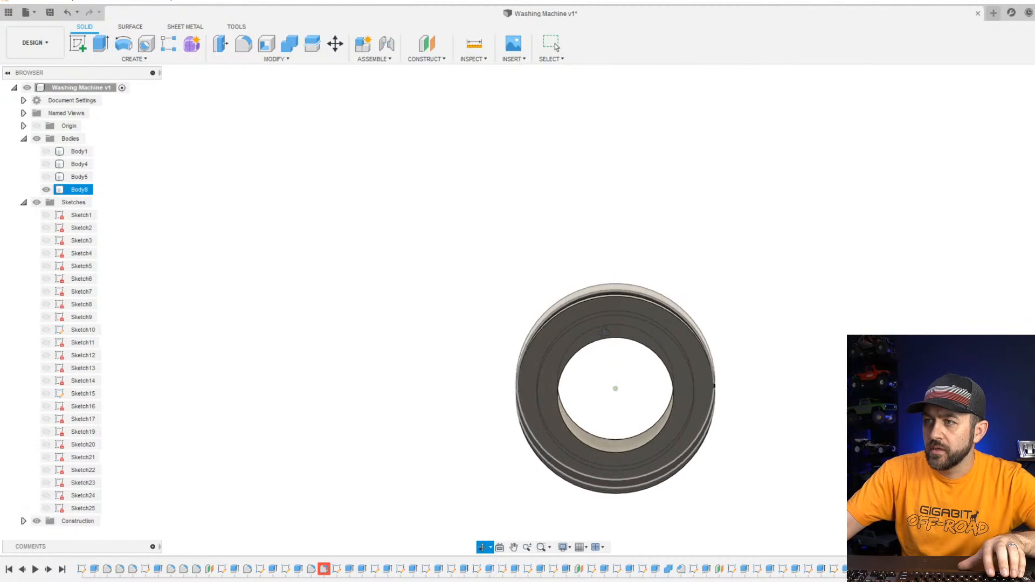
Create an offset plane -4 mm from the wheel's bottom face, inside the body.
key("Escape")
left_click(425, 49)
left_click(566, 323)
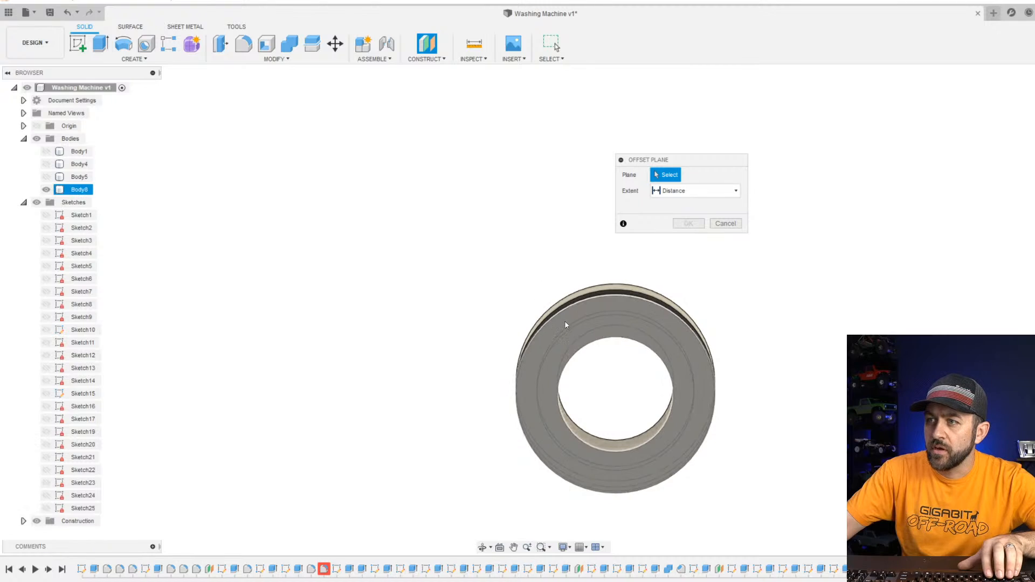
middle_click_drag(566, 324, 567, 361, "shift")
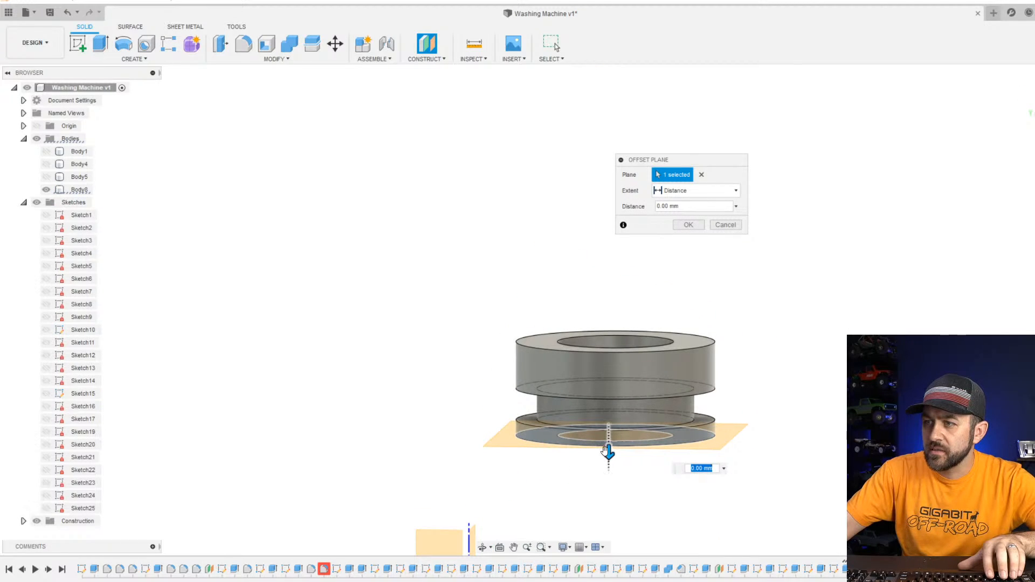
left_click_drag(608, 452, 609, 405)
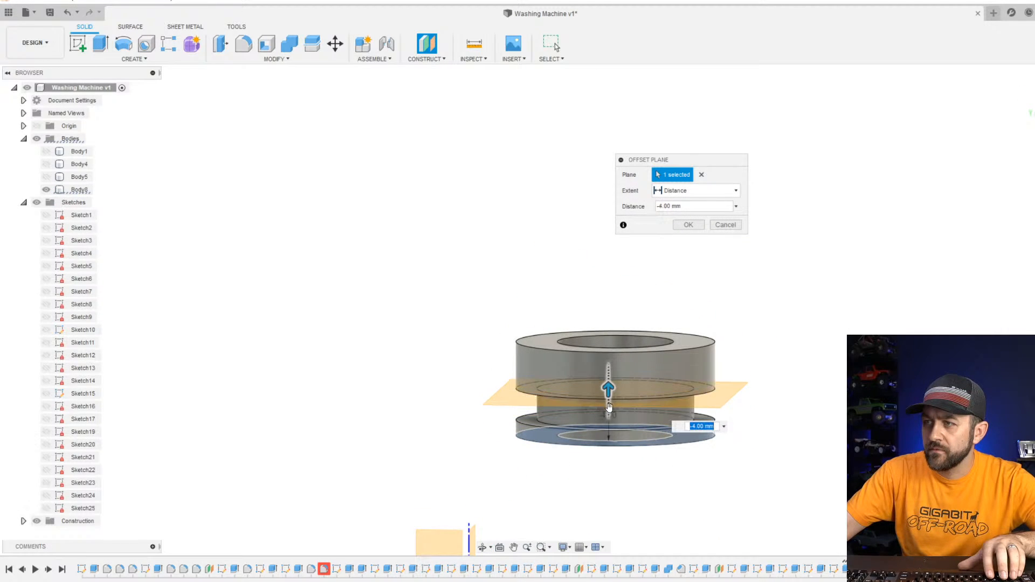
scroll(726, 373, "up", 3)
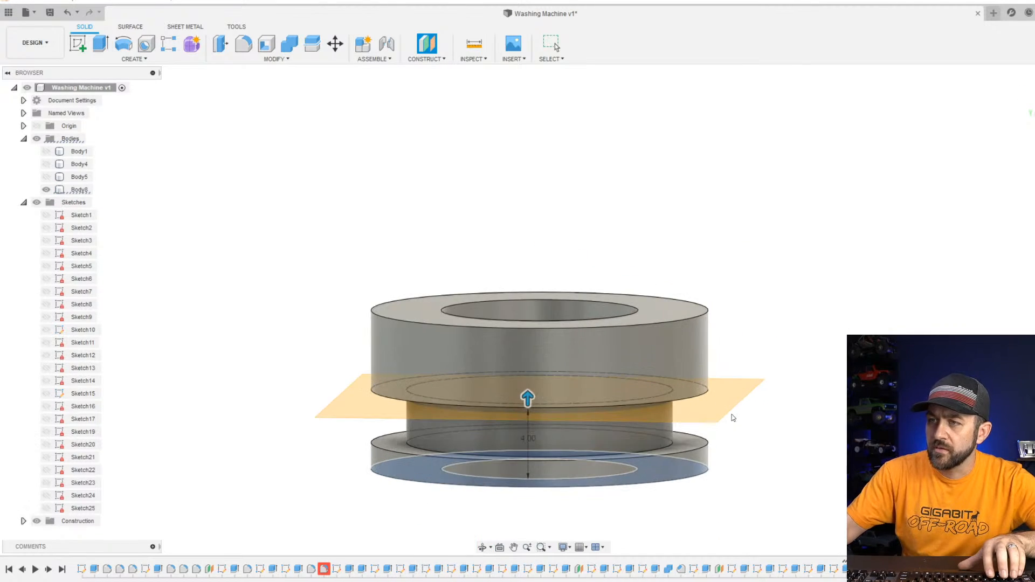
Start a sketch on the offset plane and project the wheel's bore edge into it.
left_click(78, 44)
left_click(347, 402)
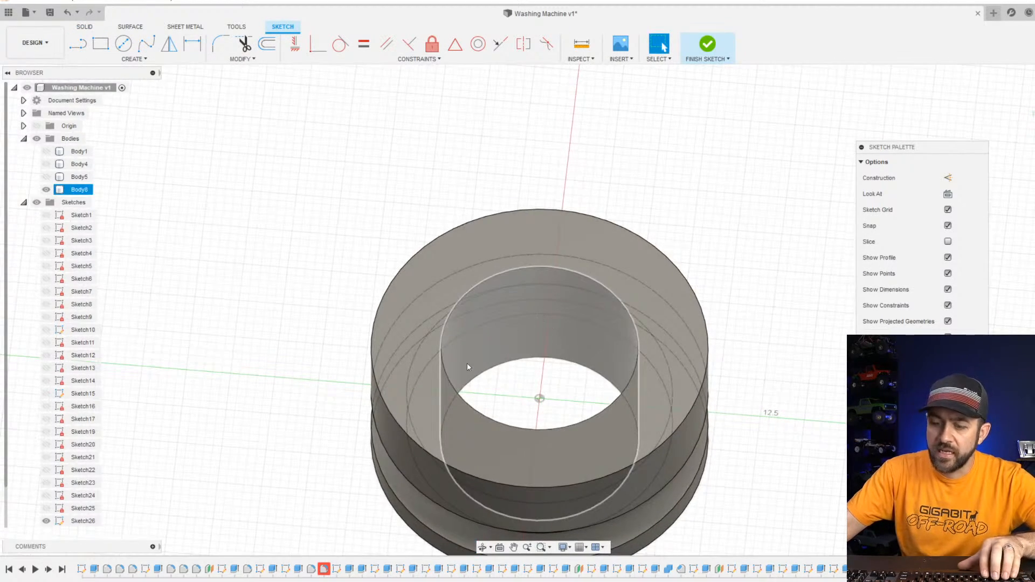
key("p")
left_click(515, 270)
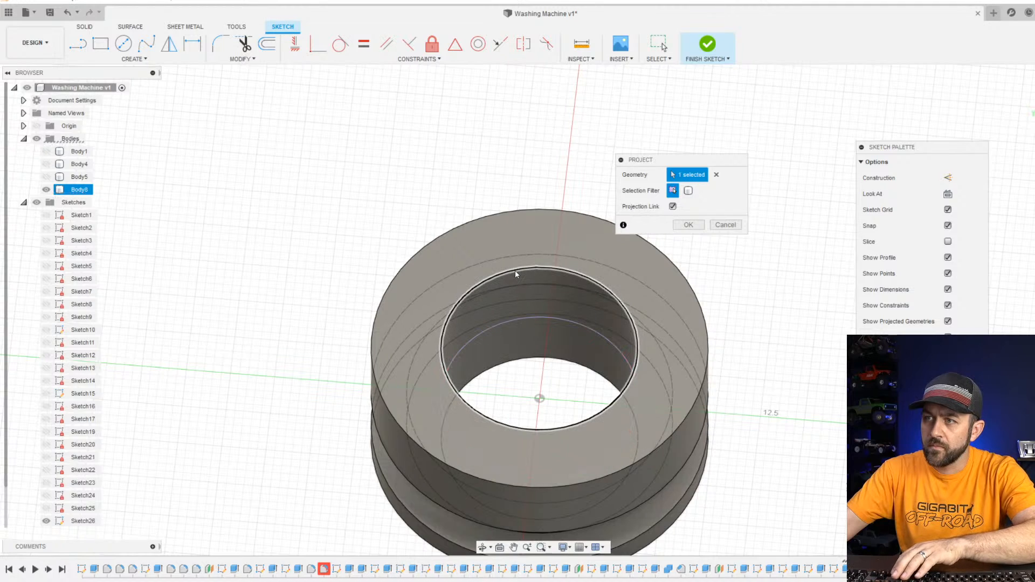
key("Return")
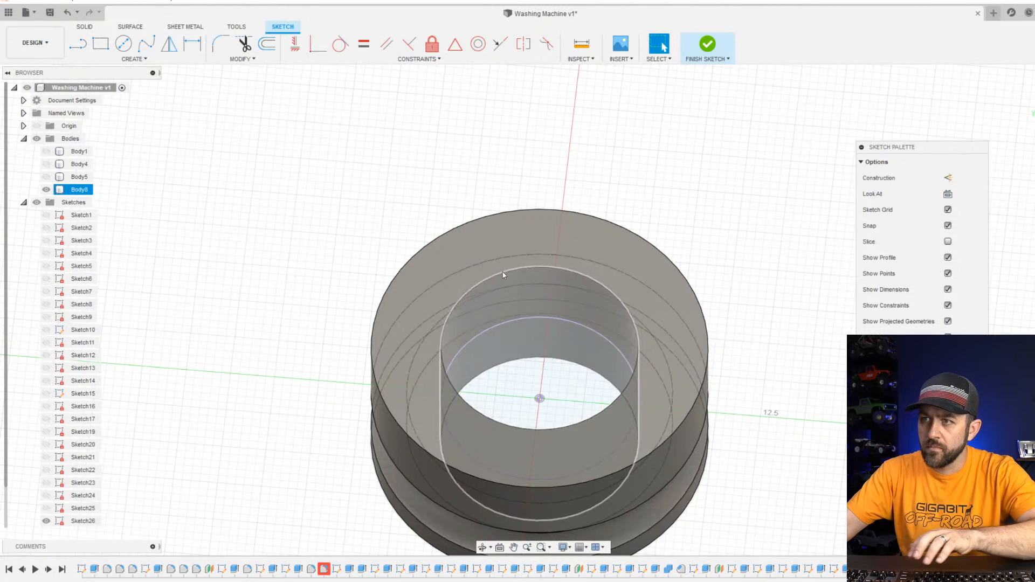
Offset the projected bore circle 1 mm inward and finish the sketch.
left_click(129, 50)
left_click(540, 399)
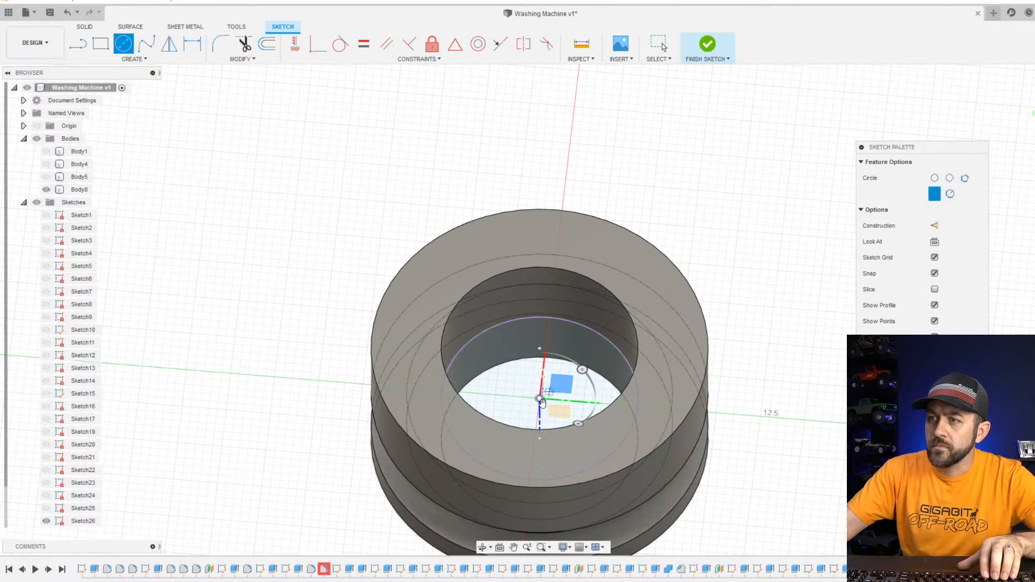
left_click(262, 49)
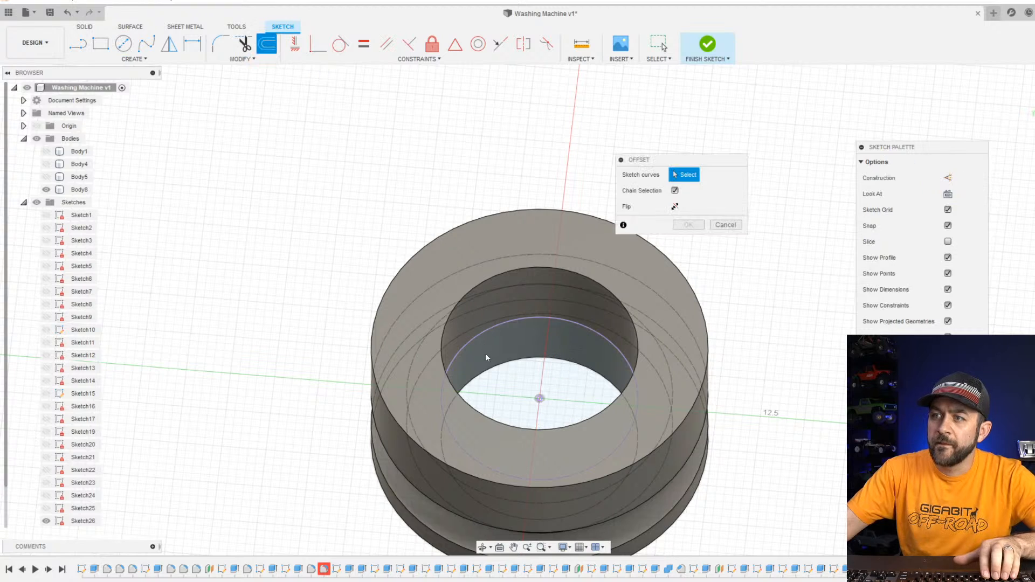
left_click(471, 343)
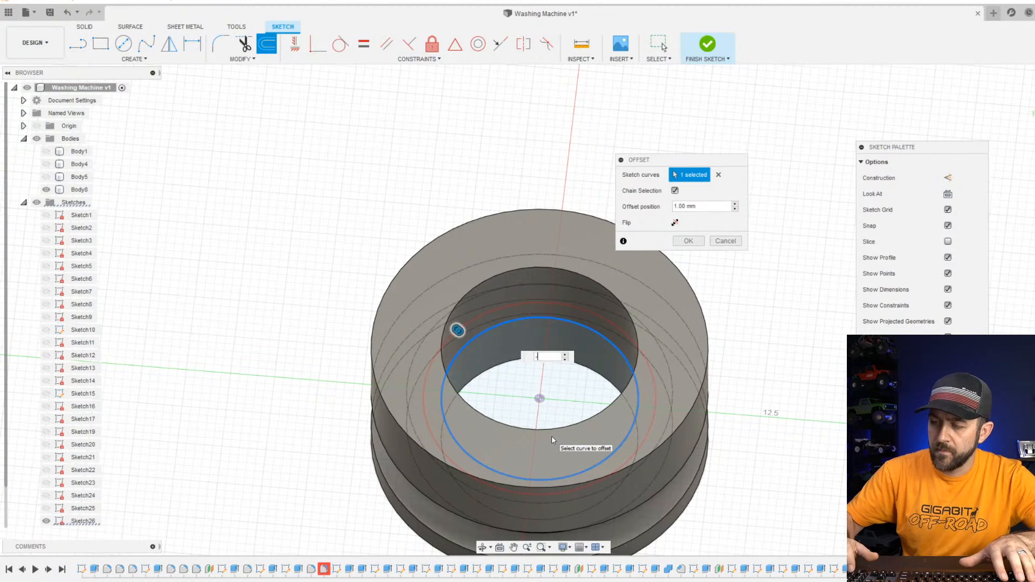
key("Return")
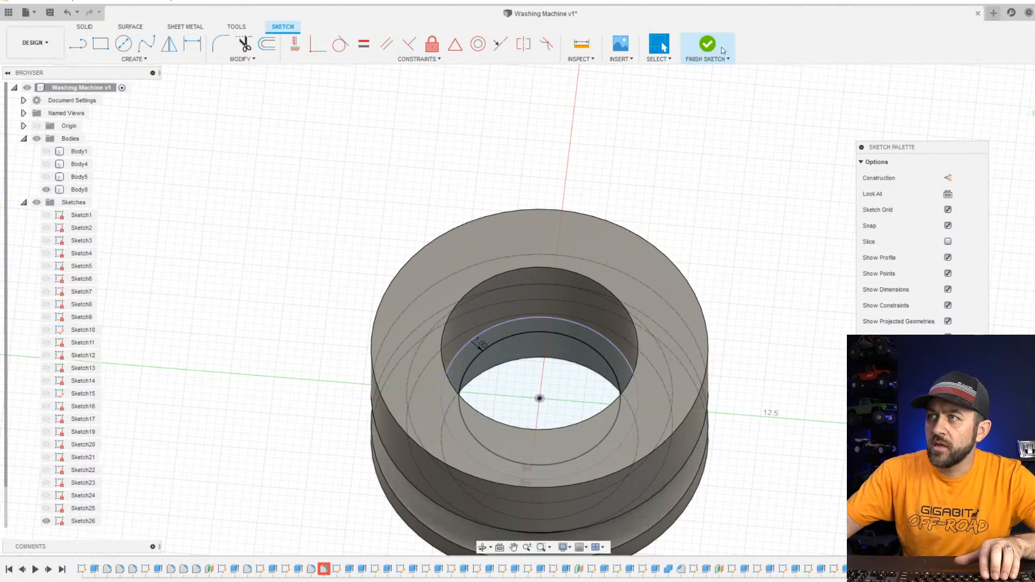
left_click(708, 48)
Extrude the narrow annular profile inside the bore by -1 mm with the Join operation to form an inner lip.
left_click(95, 49)
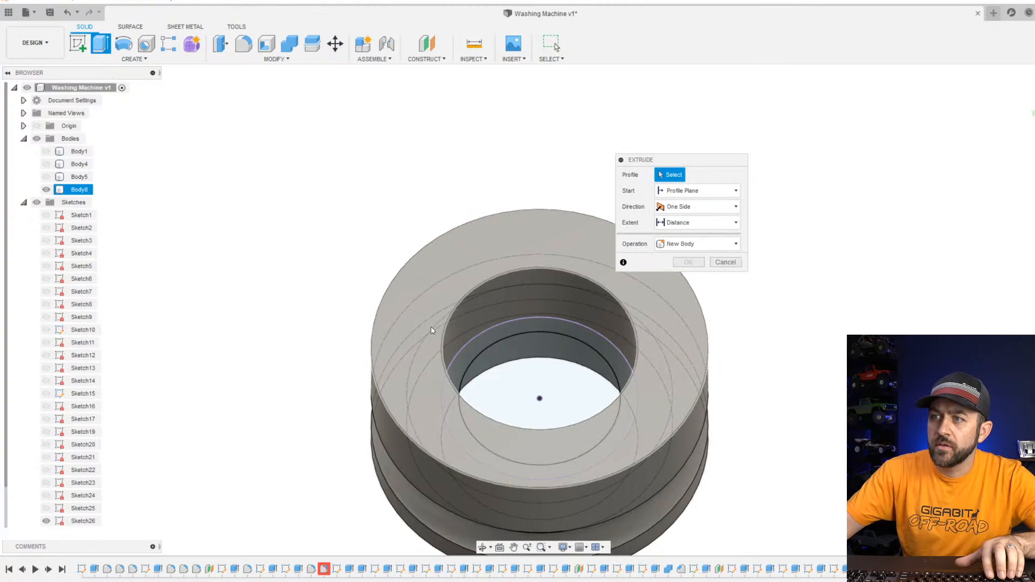
left_click(474, 351)
type("-1")
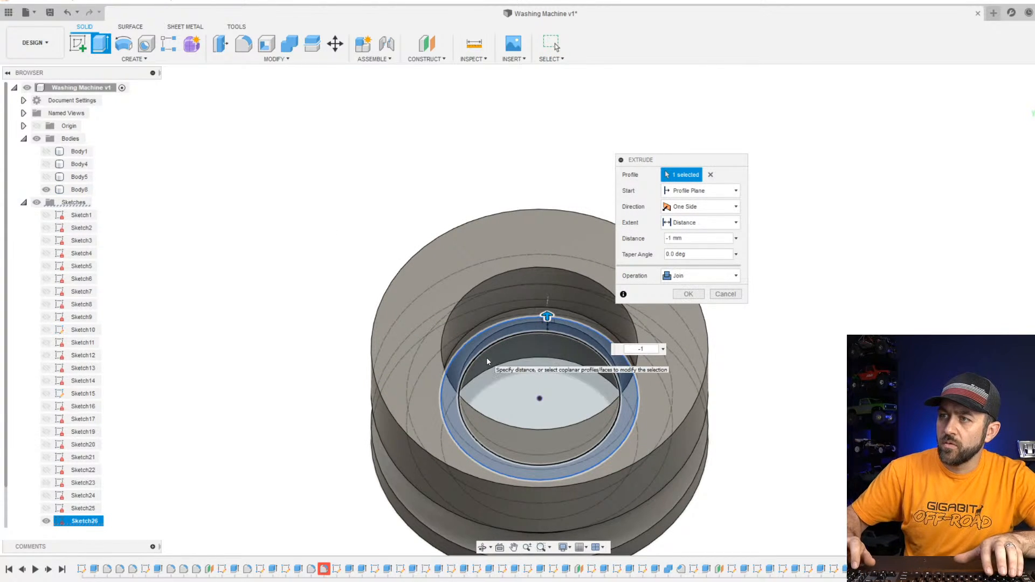
key("Return")
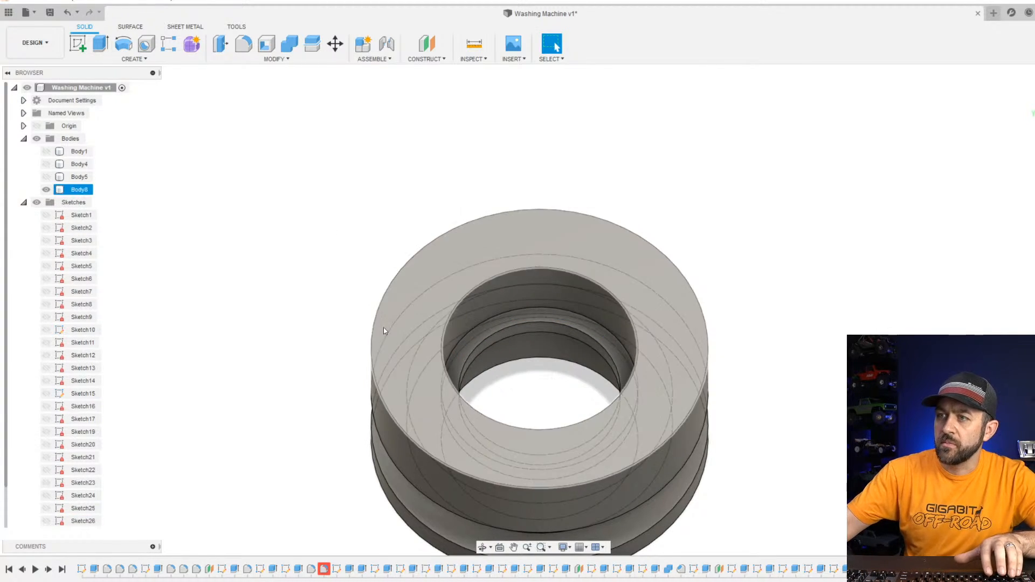
Change the visual style to Shaded with Visible Edges Only.
left_click(570, 550)
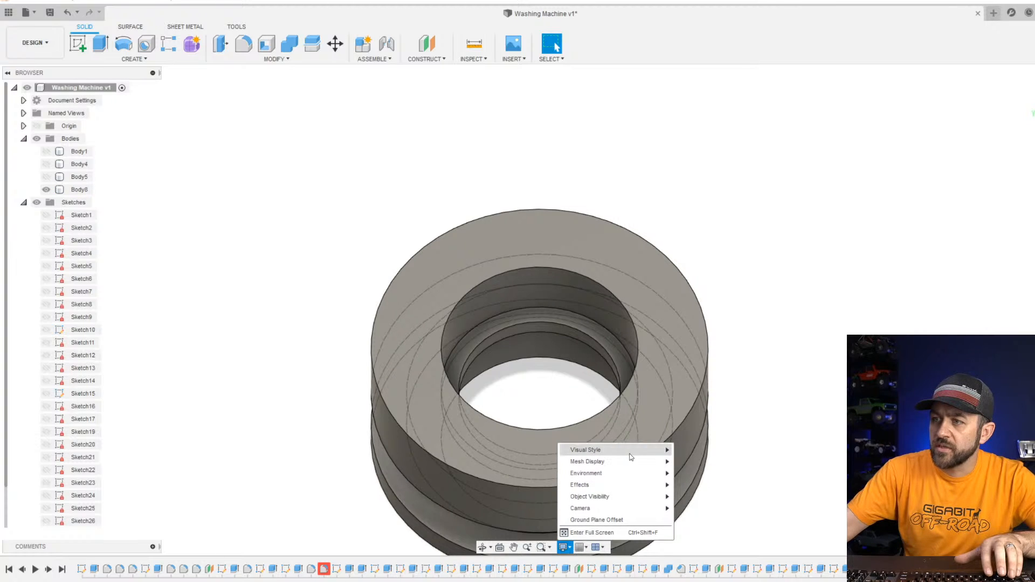
mouse_move(631, 452)
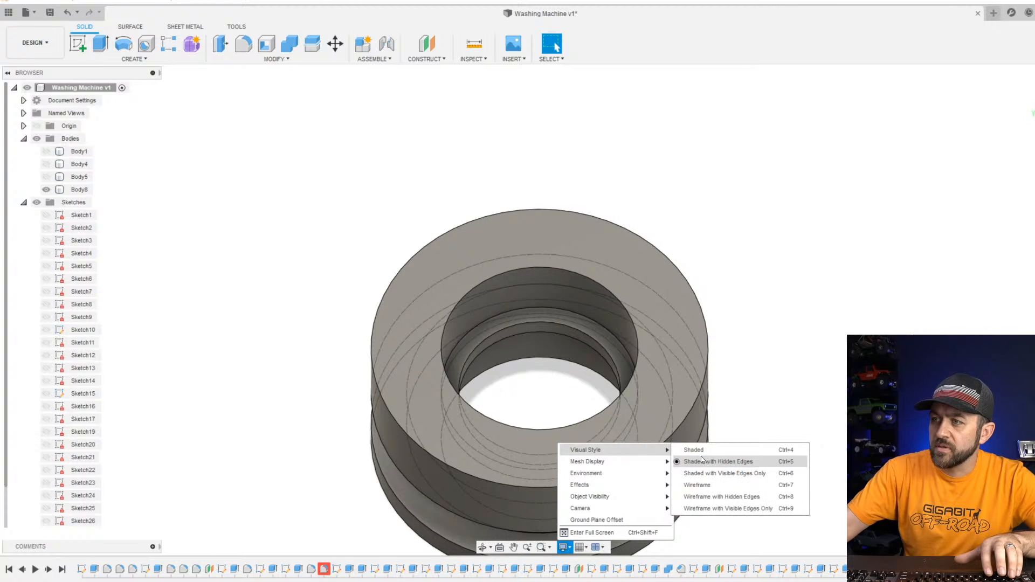
left_click(725, 474)
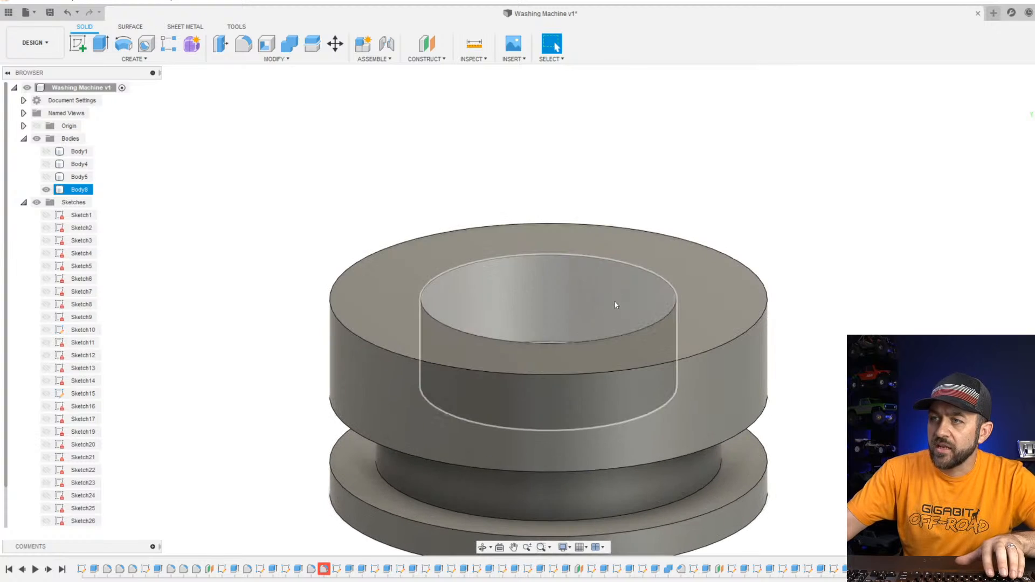
Measure the ring wheel's outer rim and bore edges.
left_click(475, 46)
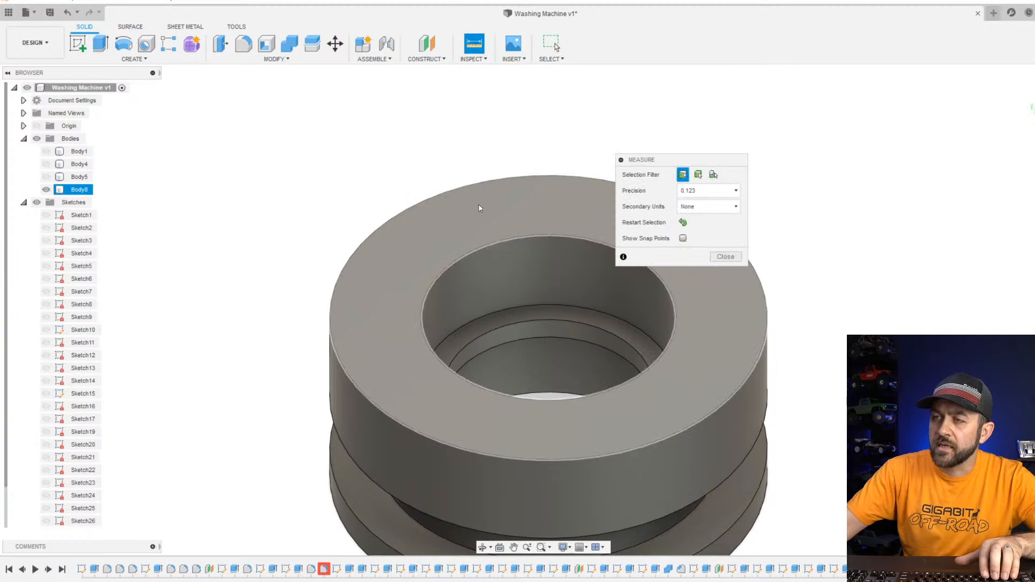
left_click(489, 221)
left_click(502, 322)
middle_click_drag(501, 323, 314, 320)
scroll(412, 272, "up", 3)
scroll(431, 323, "down", 3)
middle_click_drag(430, 371, 397, 375, "shift")
left_click(457, 315)
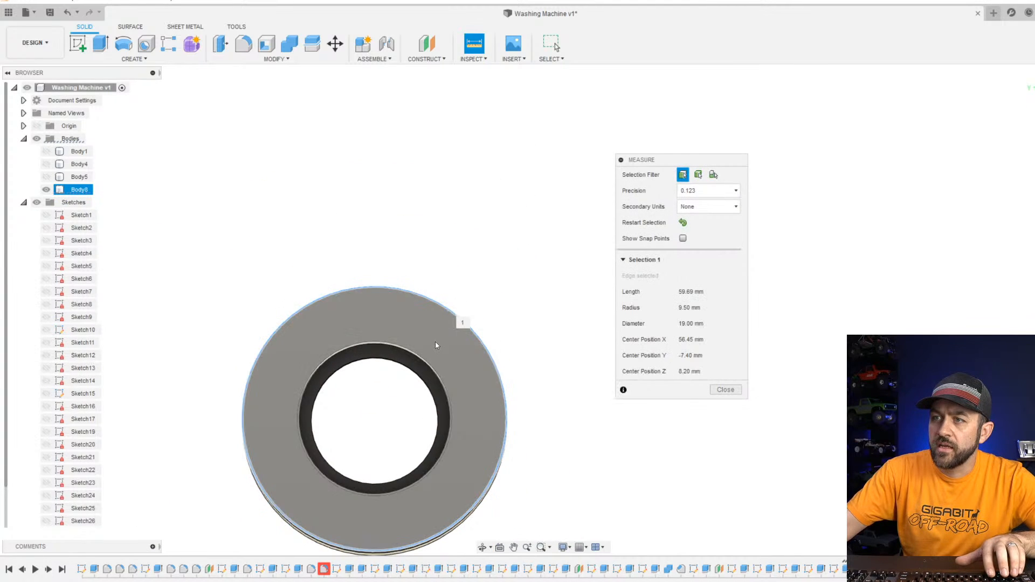
left_click(436, 344)
left_click(475, 270)
left_click(451, 338)
Examine the wheel's underside, groove and bore from several angles.
middle_click_drag(441, 346, 350, 211, "shift")
left_click(385, 365)
scroll(385, 365, "up", 5)
middle_click_drag(350, 210, 391, 353, "shift")
scroll(342, 210, "up", 3)
scroll(382, 249, "down", 6)
left_click(575, 162)
scroll(348, 276, "down", 4)
scroll(348, 276, "up", 4)
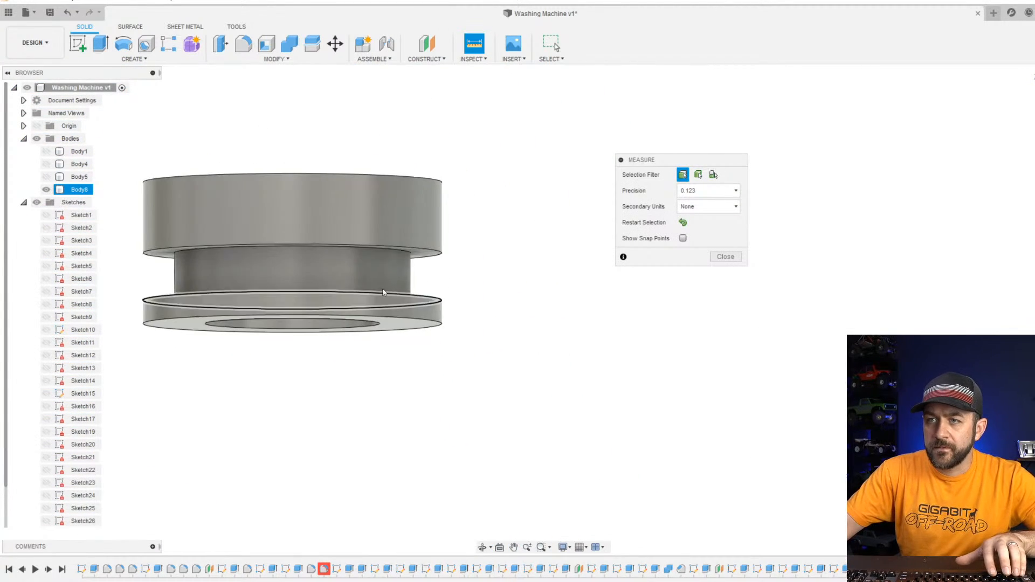
middle_click_drag(347, 277, 332, 333, "shift")
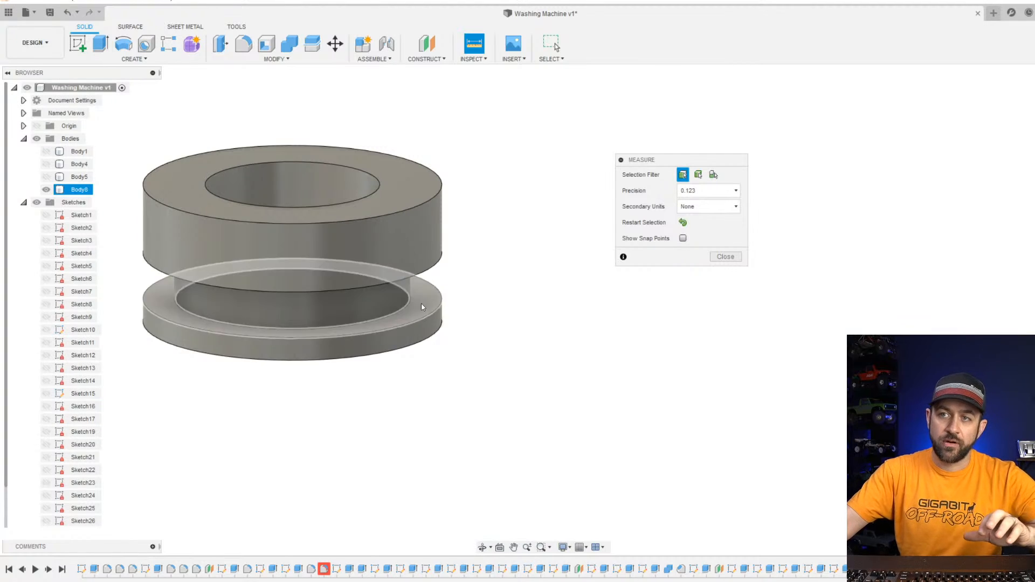
scroll(487, 329, "down", 3)
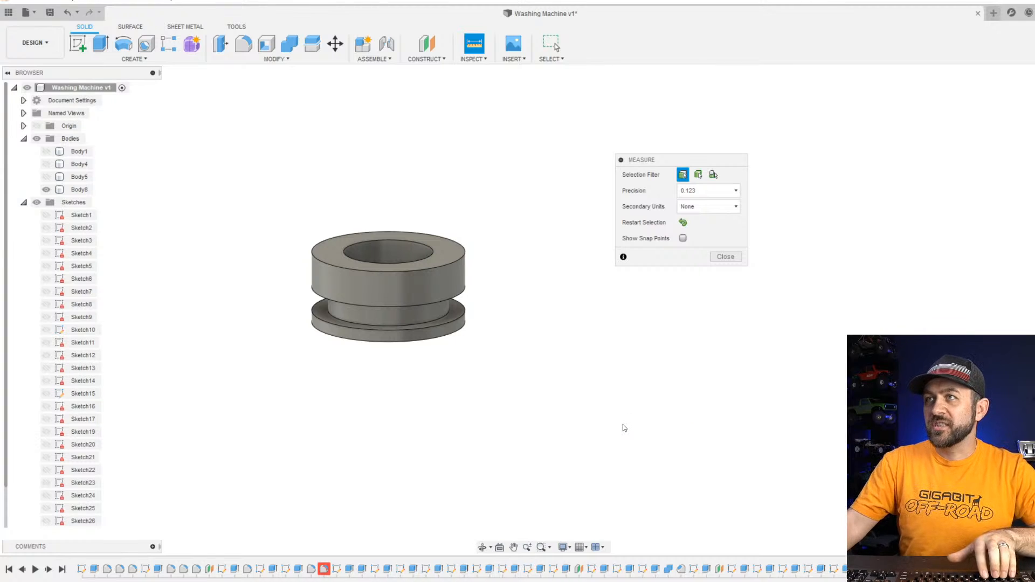
scroll(408, 319, "down", 3)
scroll(394, 380, "up", 2)
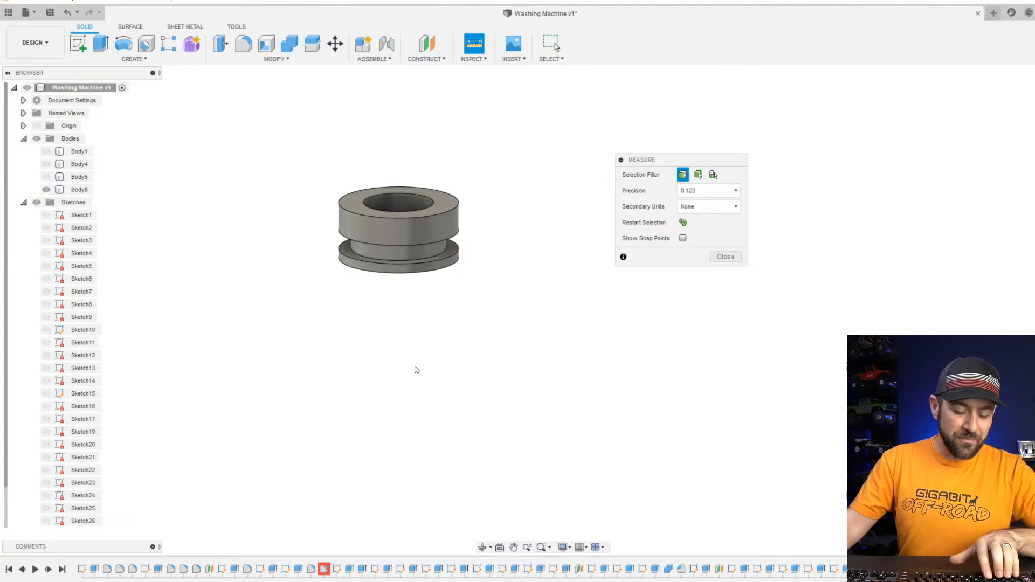
middle_click_drag(417, 370, 377, 443)
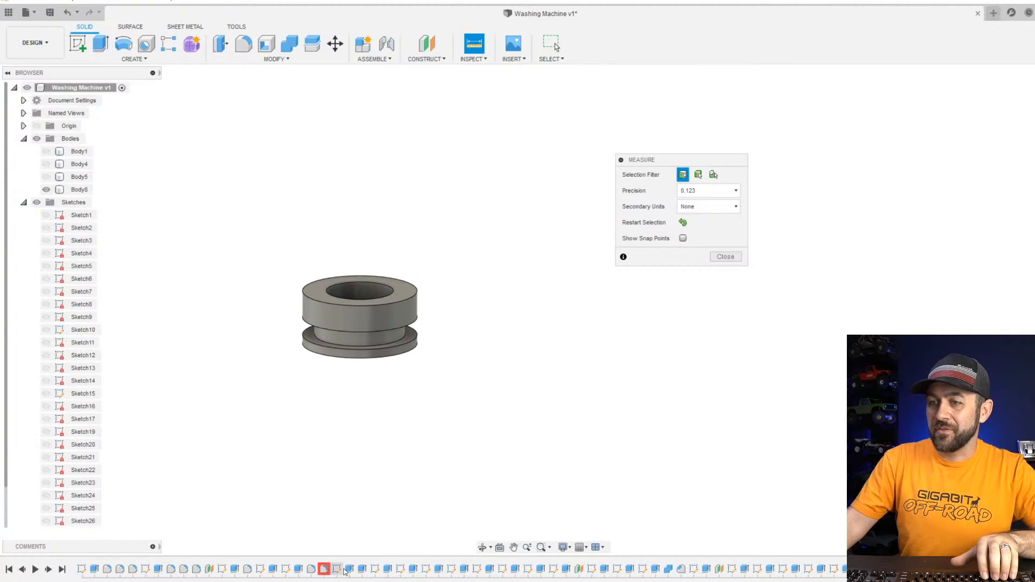
Show the hidden Body5, Body4 and Body1 and examine the wheel inside the wall opening.
left_click(47, 177)
left_click(47, 164)
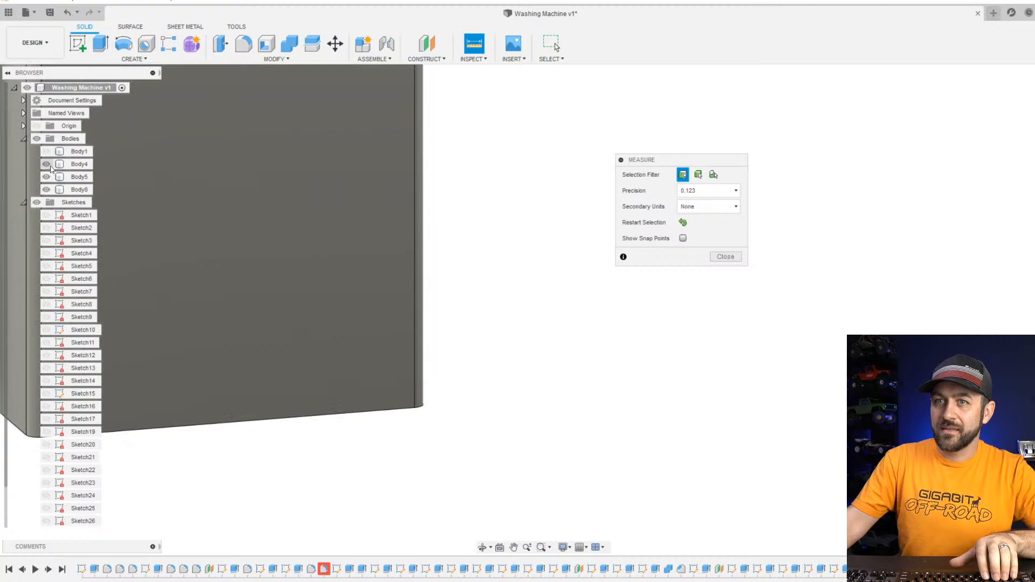
scroll(201, 210, "down", 5)
middle_click_drag(234, 212, 571, 270)
scroll(280, 476, "up", 5)
middle_click_drag(275, 479, 458, 339)
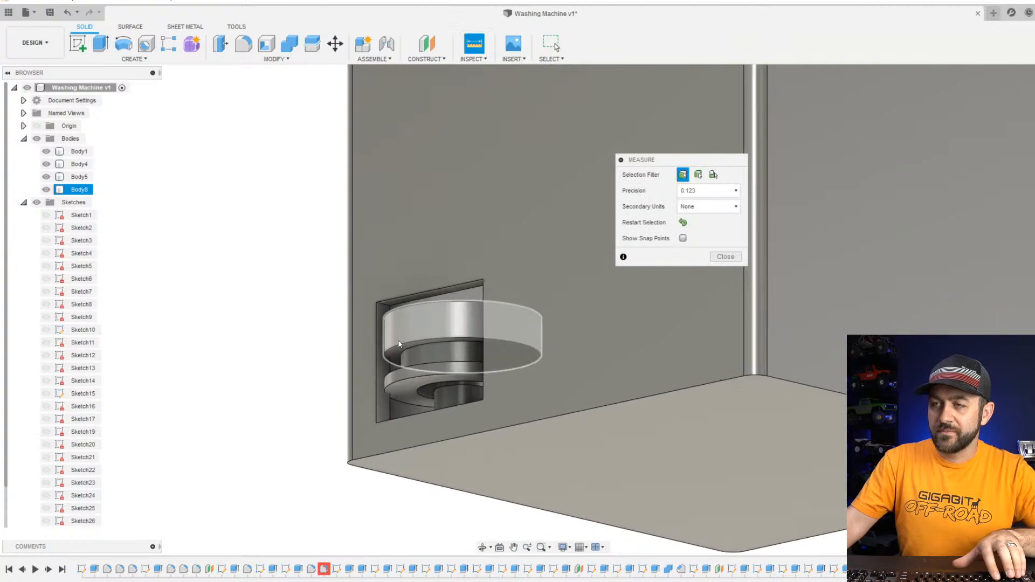
middle_click_drag(378, 345, 420, 382, "shift")
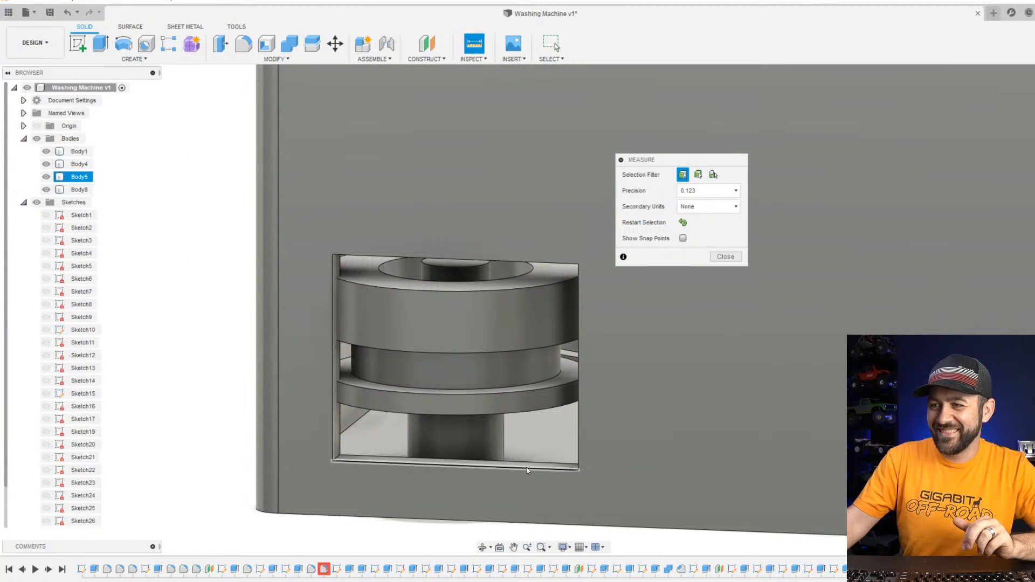
Measure the lower edge and sill face of the wall opening.
left_click(528, 464)
scroll(534, 467, "up", 5)
left_click(536, 465)
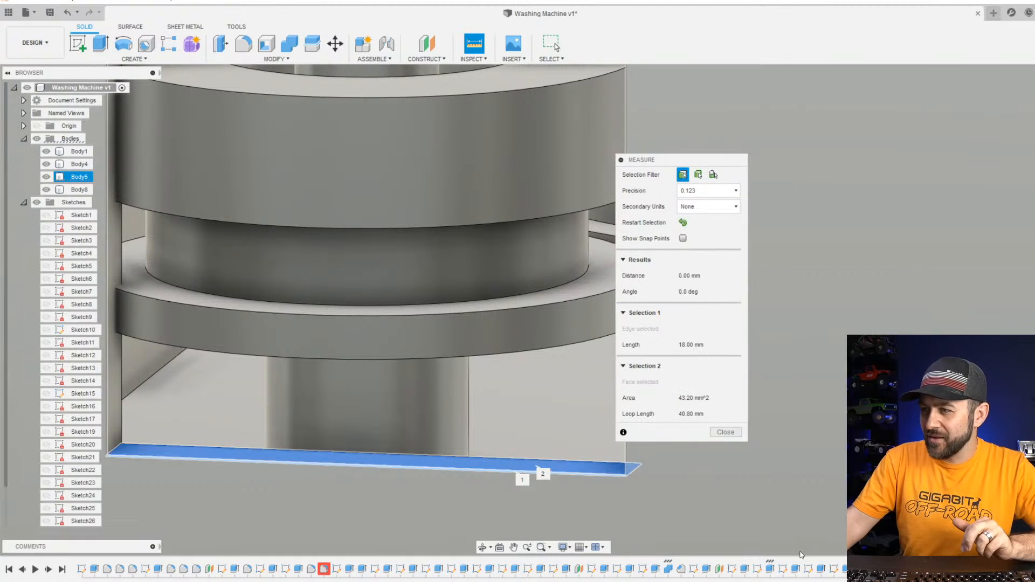
Edit the wall opening's sketch, set its horizontal offset from the wall edge to 2 mm and finish the sketch.
scroll(385, 462, "down", 5)
middle_click_drag(381, 470, 475, 425)
left_click(758, 569)
right_click(758, 570)
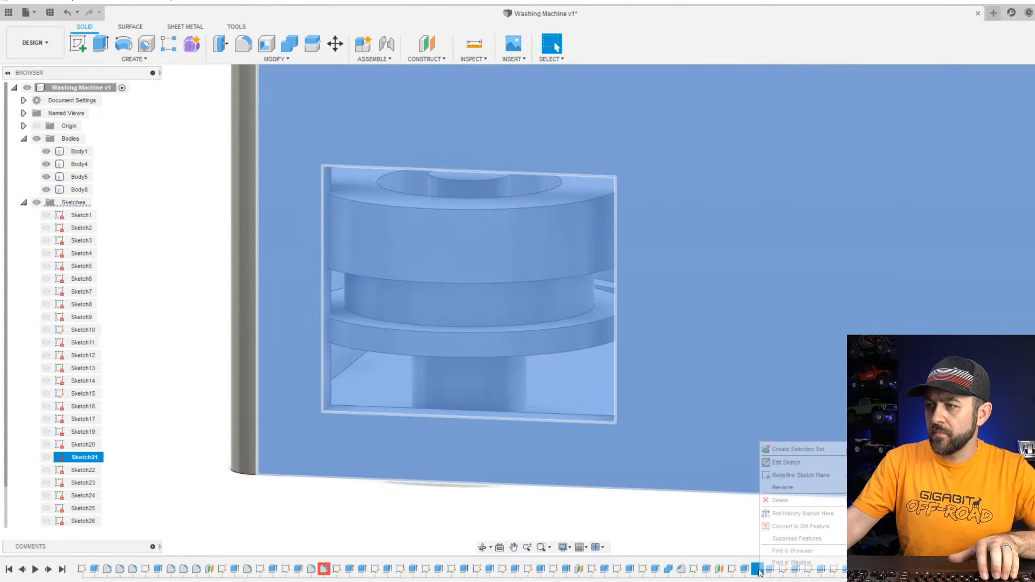
left_click(785, 463)
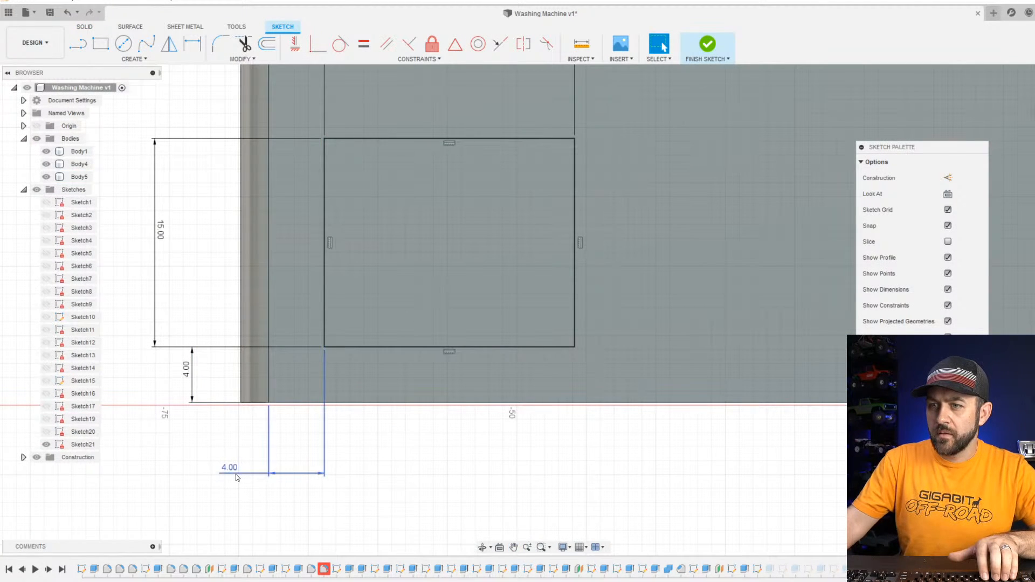
double_click(236, 475)
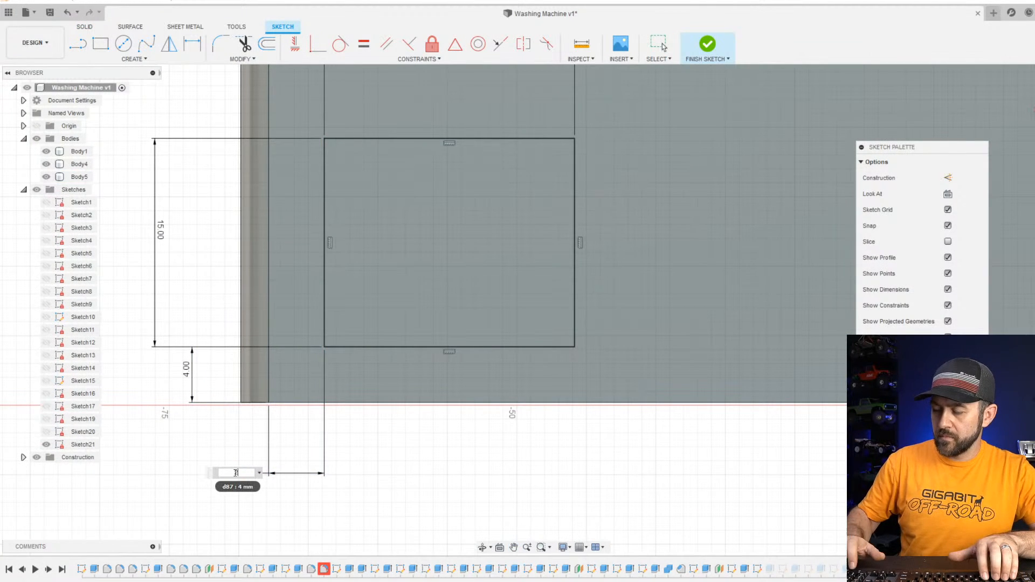
type("2")
key("Return")
scroll(235, 469, "down", 5)
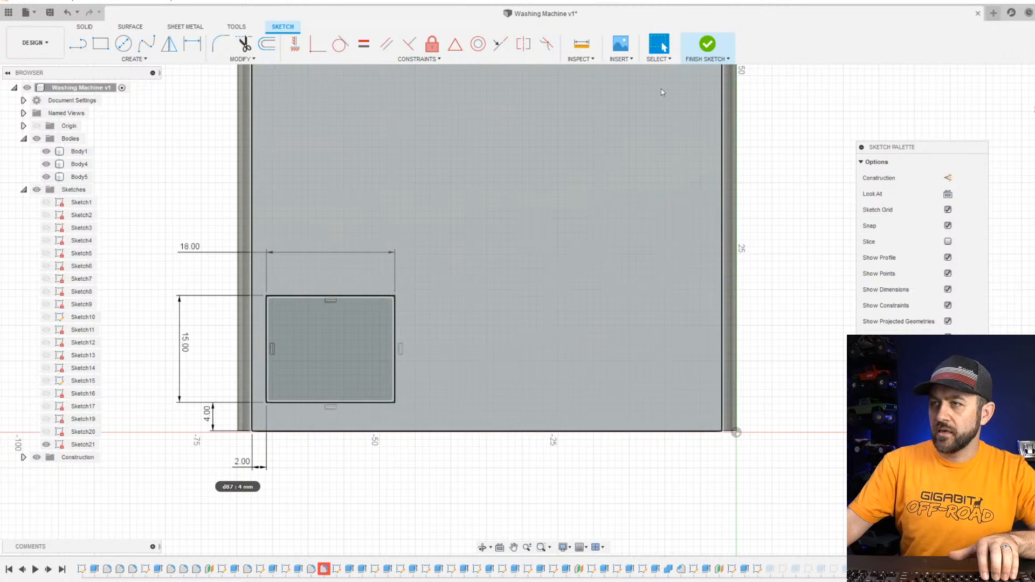
left_click(708, 43)
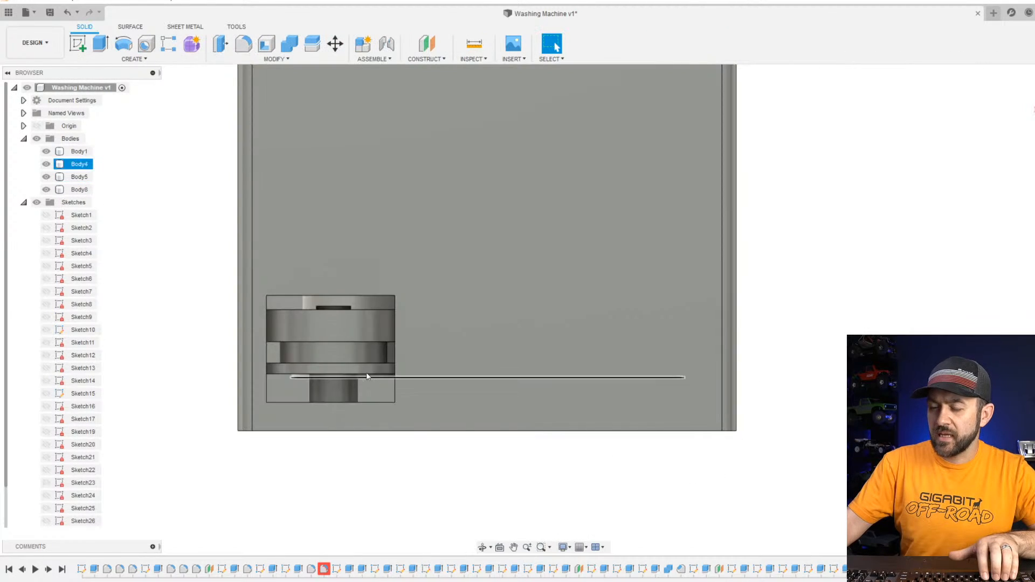
Fillet the two vertical inner side edges of the wall opening with a 3 mm radius.
scroll(381, 327, "up", 3)
mouse_move(380, 327)
middle_mouse_down("shift")
mouse_move(366, 337)
mouse_move(388, 336)
mouse_move(340, 334)
middle_mouse_up("shift")
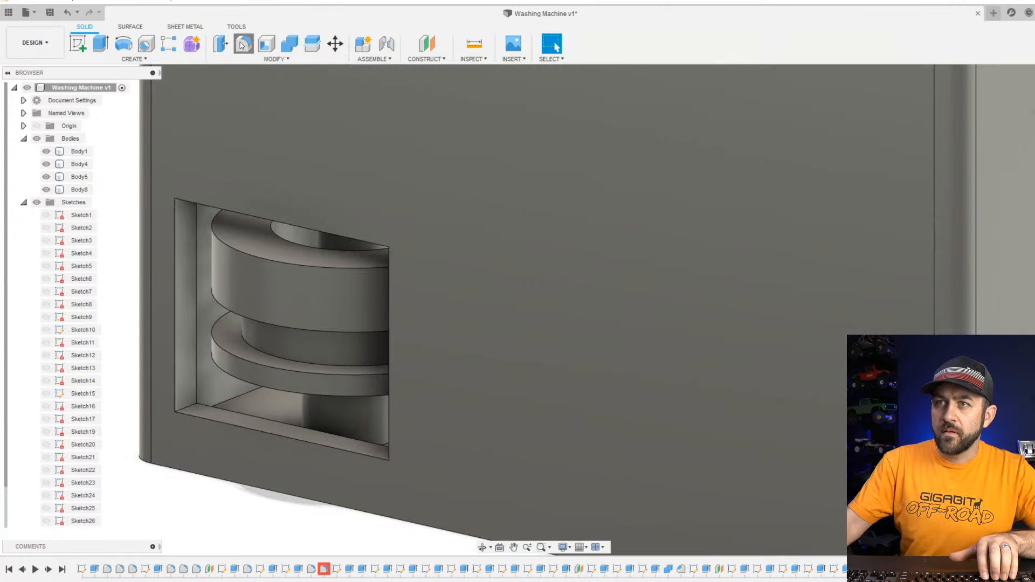
left_click(244, 44)
left_click(199, 255)
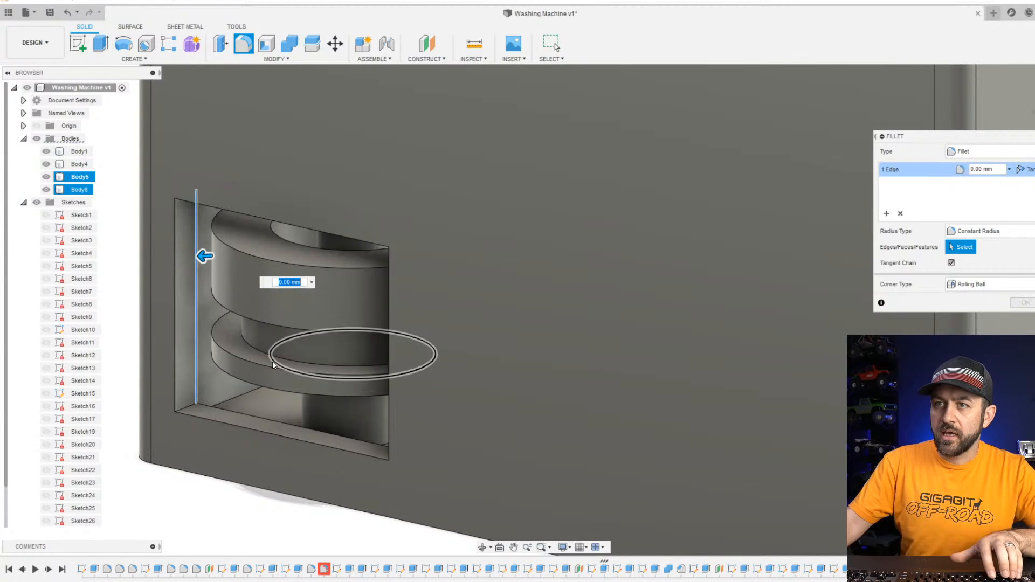
middle_click_drag(200, 255, 343, 372, "shift")
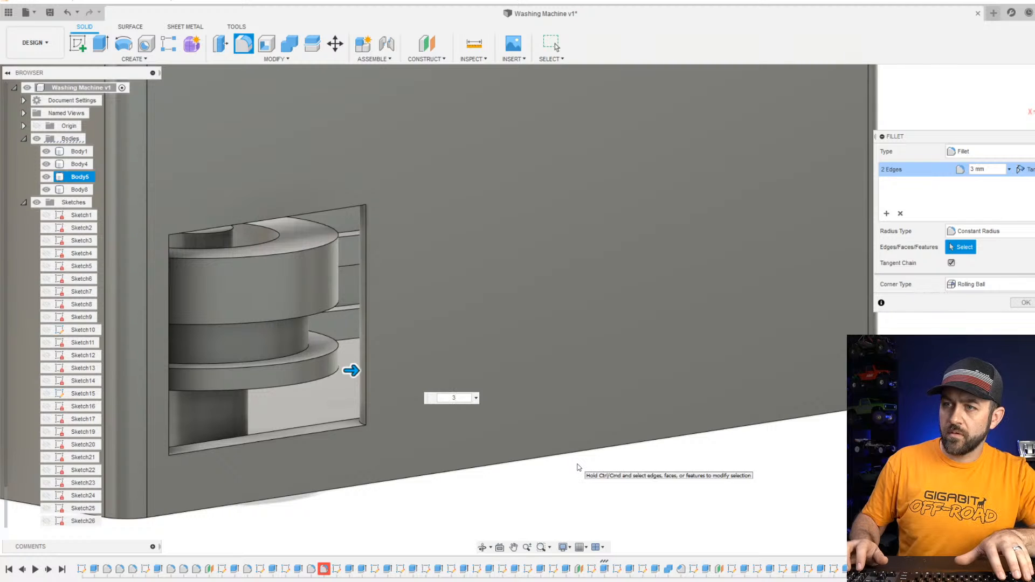
key("Return")
Round the four corner edges of the wall opening with a 2.5 mm fillet.
scroll(273, 275, "down", 3)
scroll(342, 333, "up", 3)
mouse_move(342, 333)
middle_mouse_down()
mouse_move(502, 332)
mouse_move(345, 328)
middle_mouse_up()
scroll(386, 319, "up", 3)
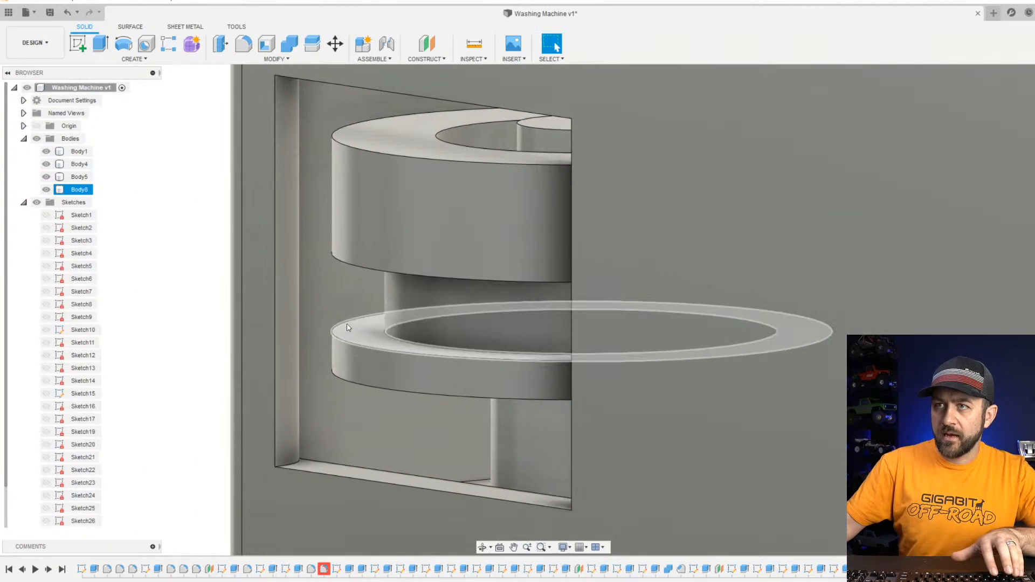
left_click(244, 44)
middle_click_drag(328, 237, 314, 414, "shift")
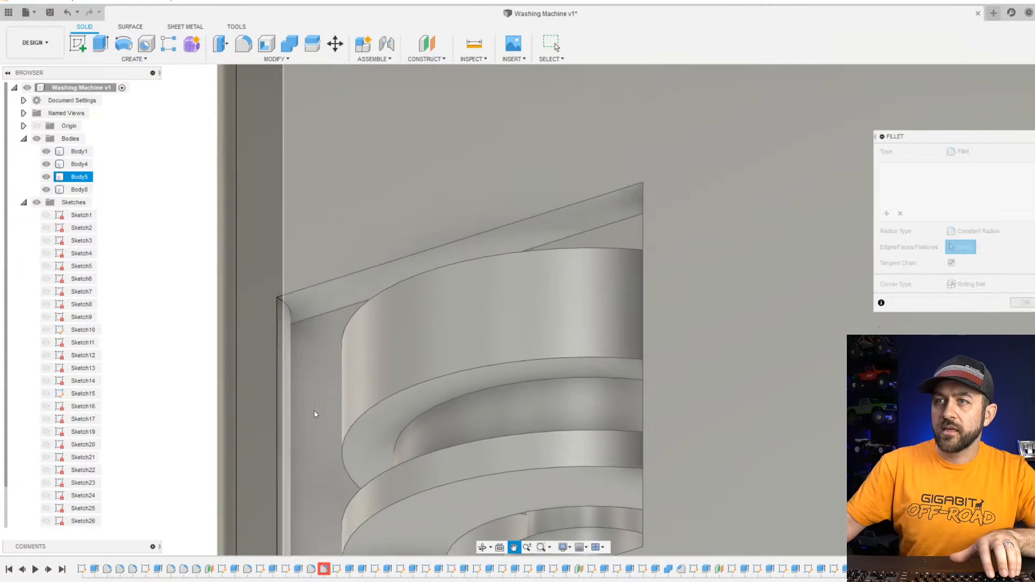
scroll(282, 306, "up", 2)
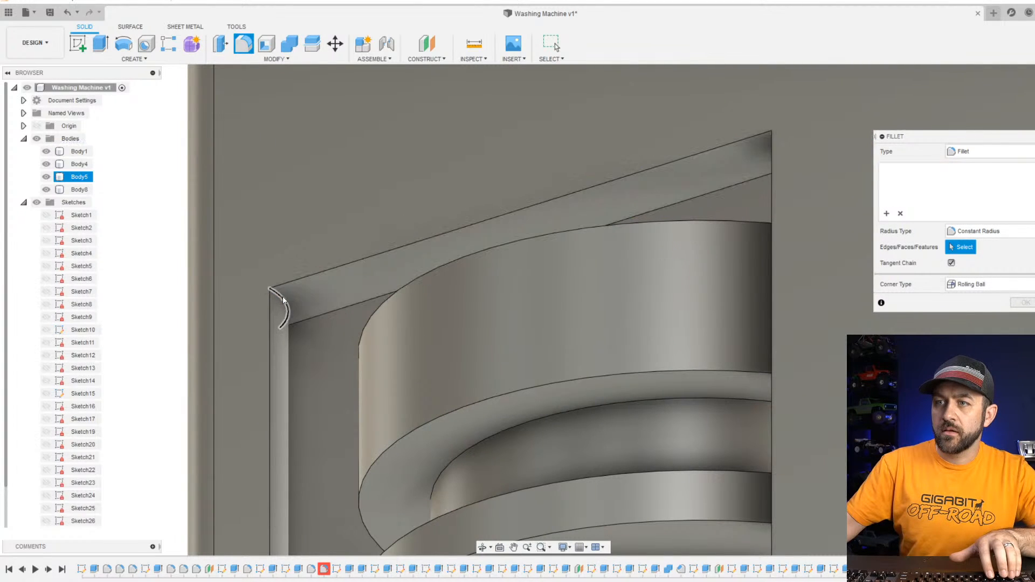
left_click(283, 300)
middle_click_drag(289, 301, 495, 286, "shift")
scroll(414, 446, "down", 3)
scroll(488, 353, "up", 3)
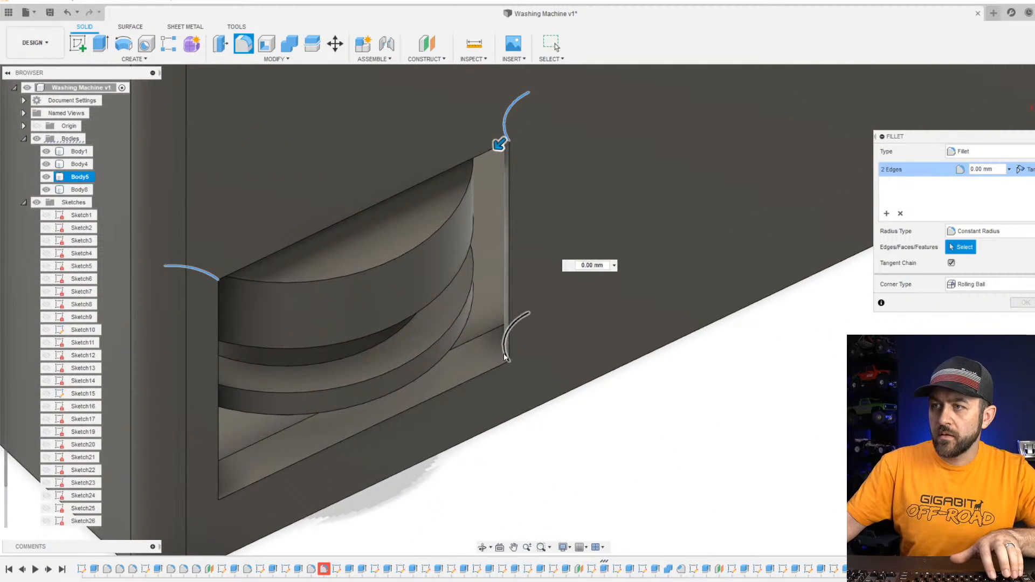
left_click(504, 357)
middle_click_drag(505, 356, 352, 400, "shift")
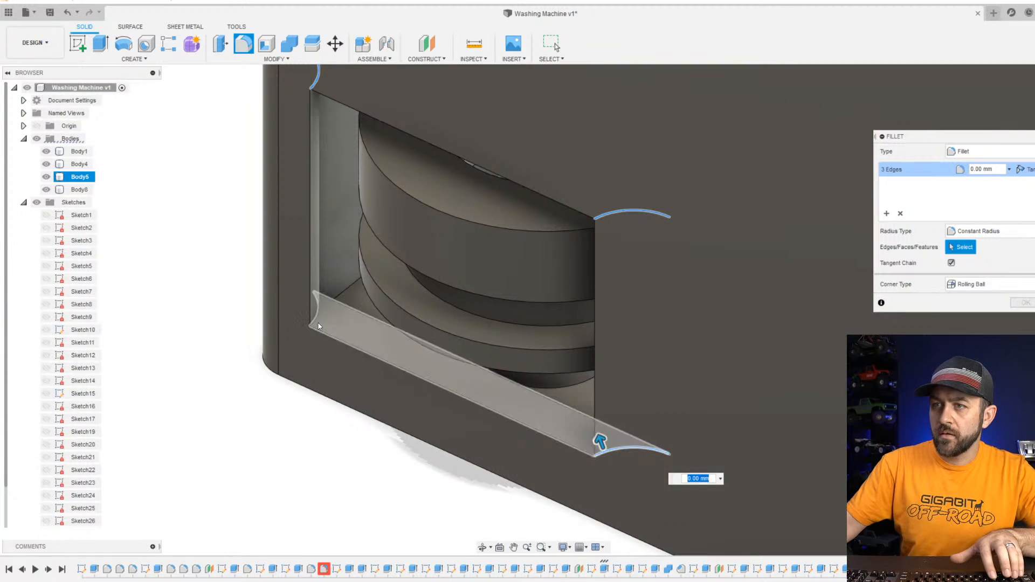
left_click(317, 324)
left_click_drag(323, 314, 341, 311)
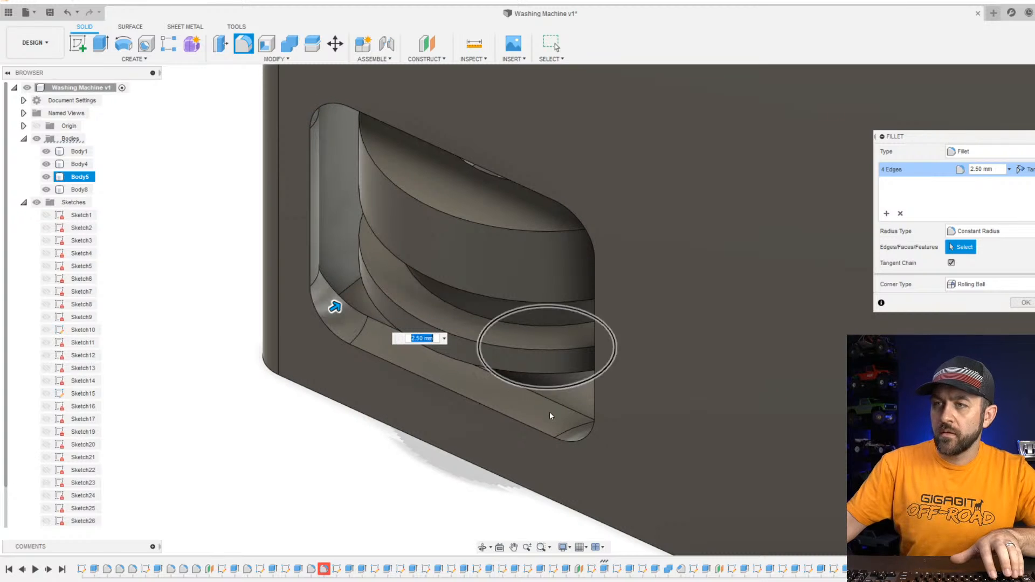
key("Return")
Examine how the wheel and its post sit within the rounded wall opening.
scroll(539, 243, "down", 2)
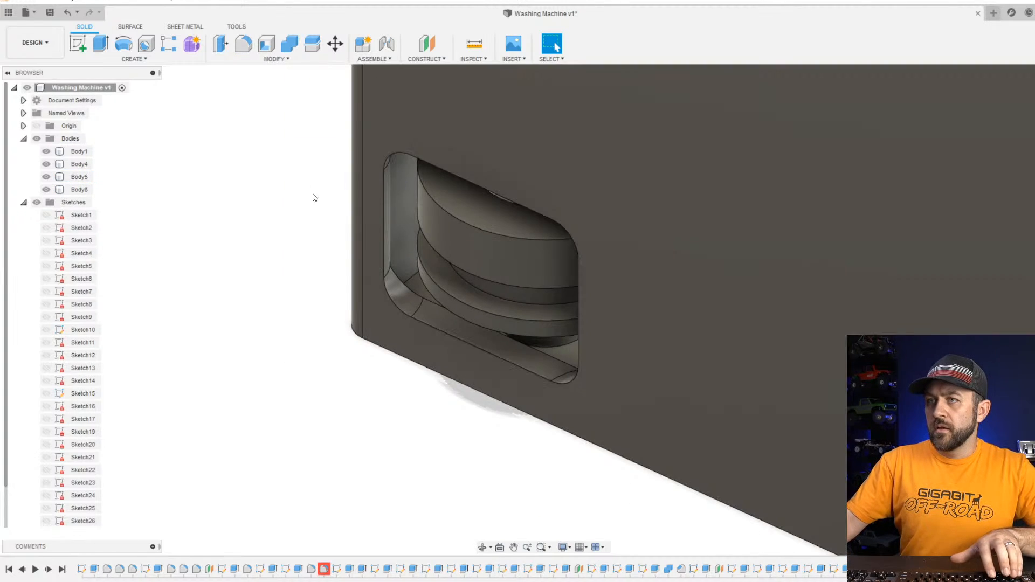
scroll(302, 253, "down", 3)
middle_click_drag(345, 275, 428, 319, "shift")
scroll(430, 265, "up", 3)
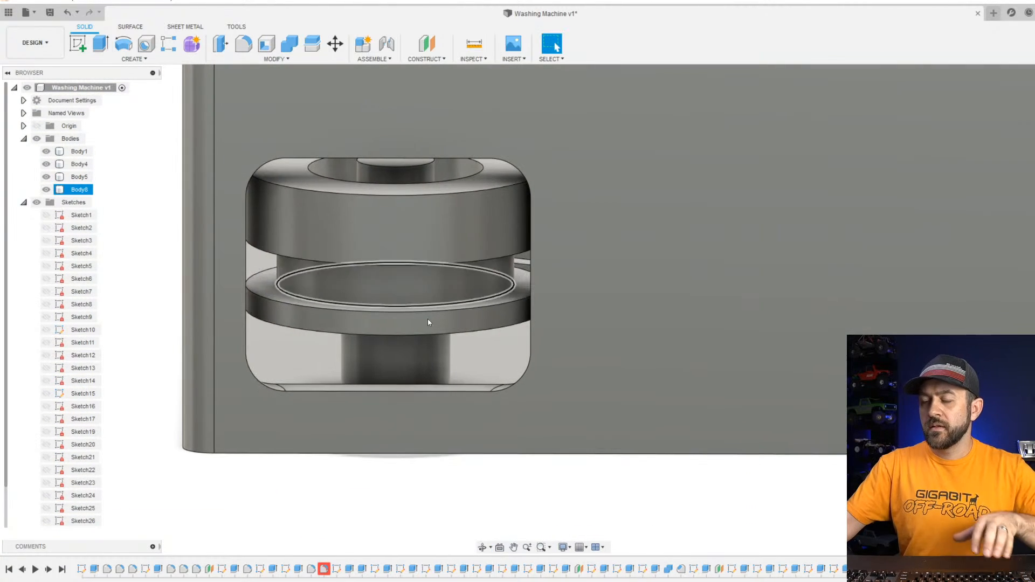
scroll(427, 326, "down", 2)
scroll(415, 336, "down", 3)
scroll(419, 242, "up", 3)
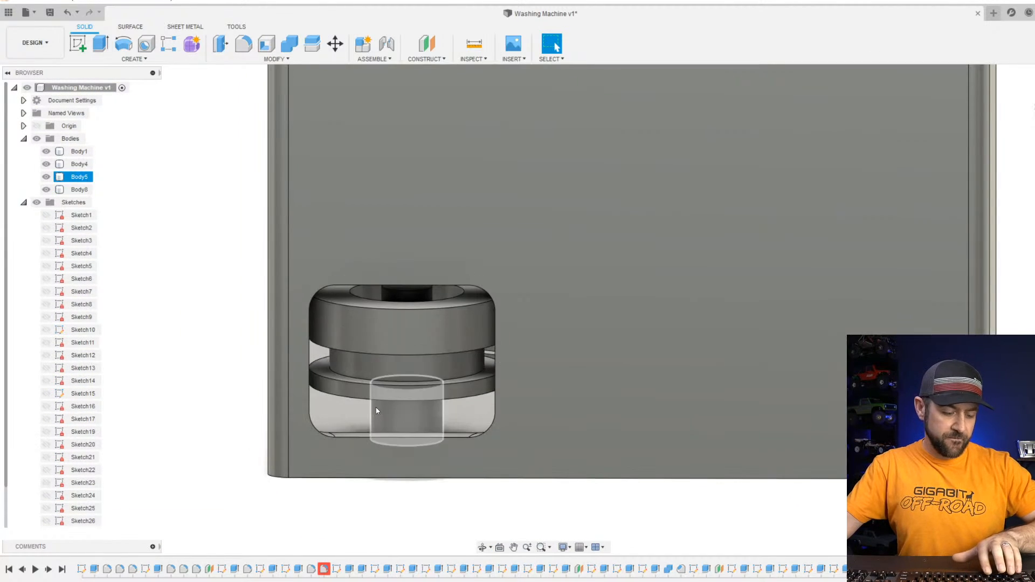
middle_click_drag(354, 434, 368, 412, "shift")
scroll(388, 367, "up", 3)
middle_click_drag(446, 405, 363, 434, "shift")
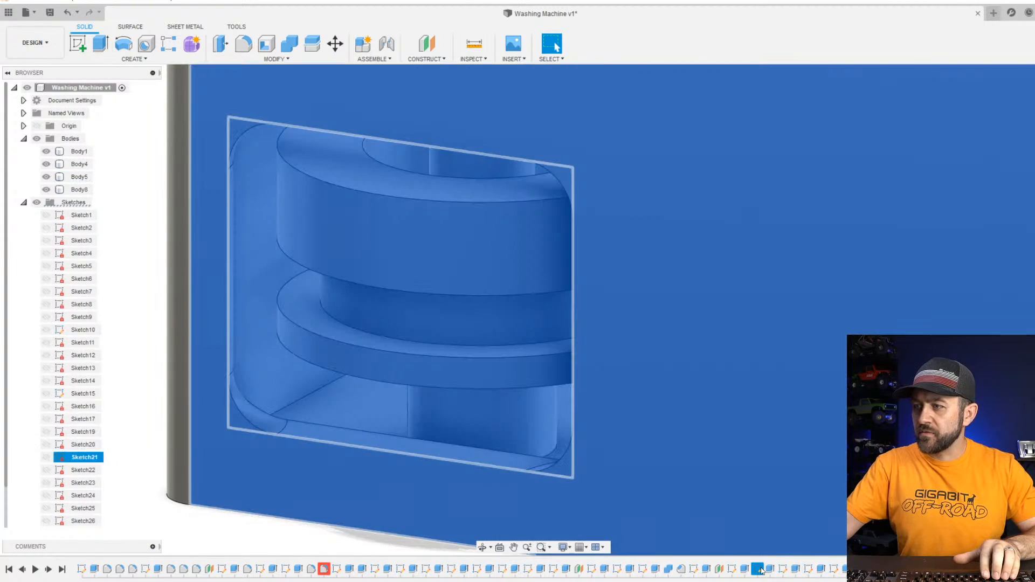
In the opening's sketch, replace the height dimension with one from the wall's bottom edge to the opening's upper edge.
right_click(759, 568)
left_click(790, 461)
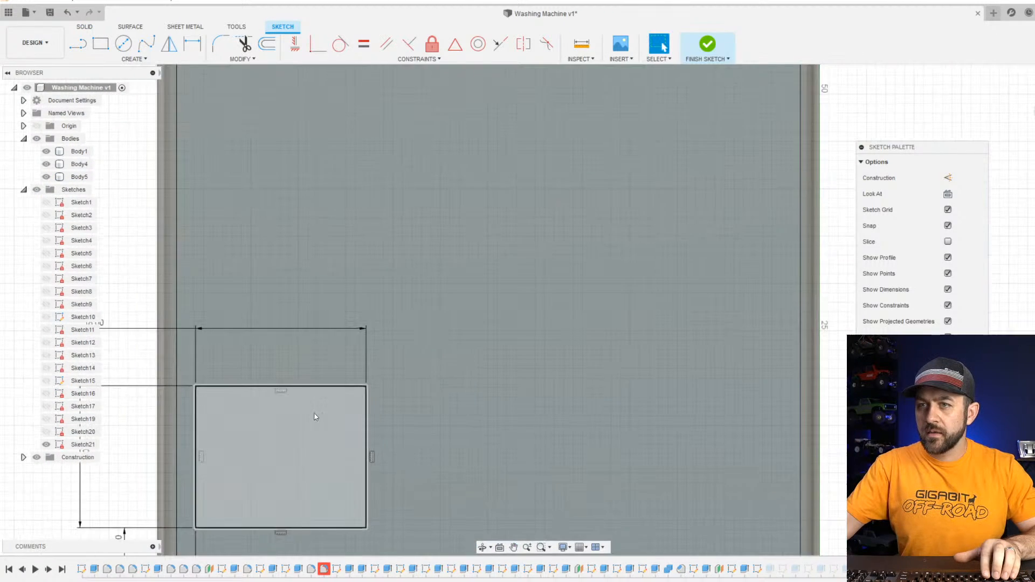
middle_click_drag(315, 417, 610, 260)
scroll(539, 266, "up", 2)
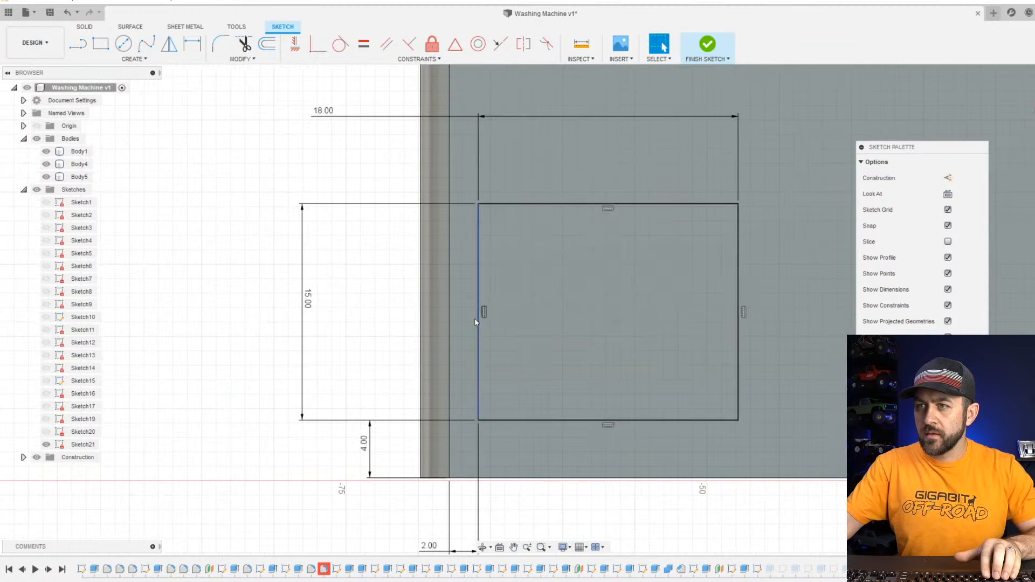
double_click(303, 315)
key("Delete")
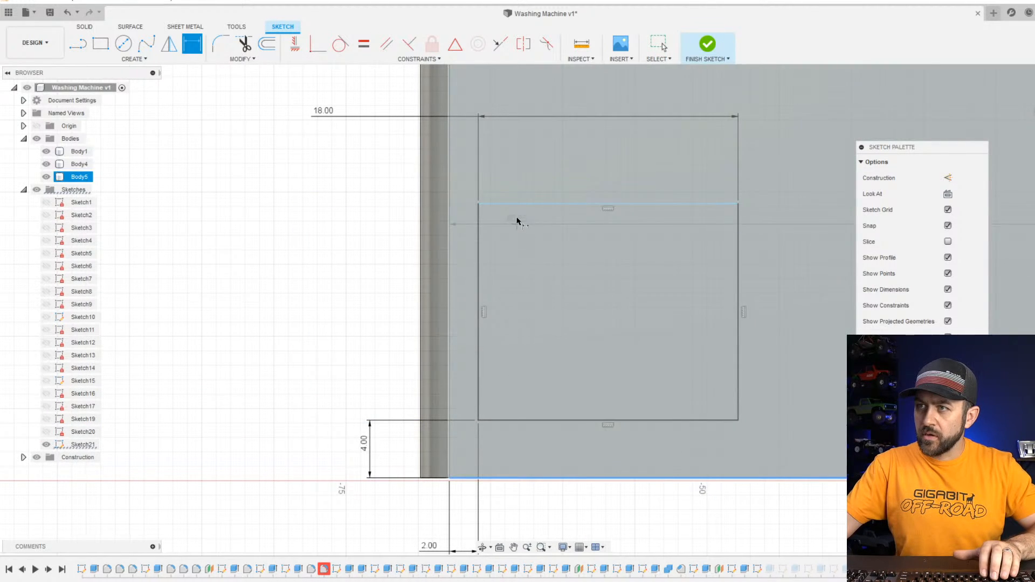
left_click(515, 205)
left_click(281, 282)
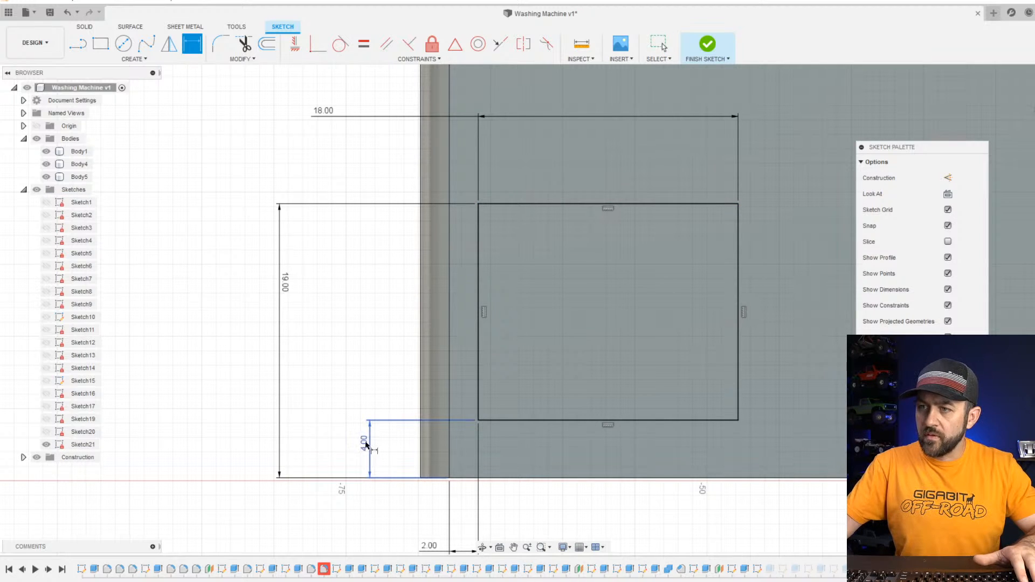
Set the opening's lower edge 7 mm above the wall's bottom edge and finish the sketch.
type("7")
key("Return")
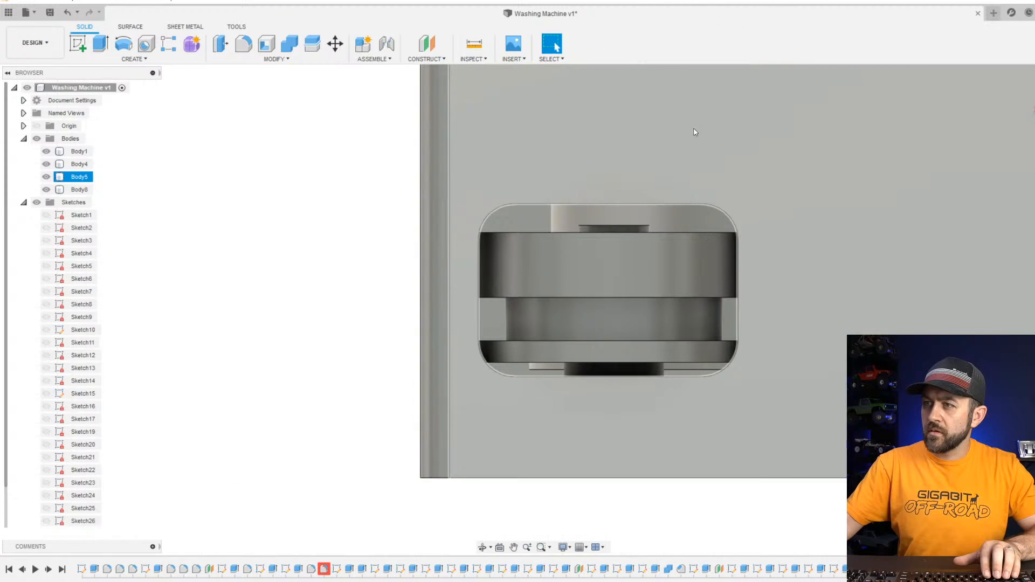
mouse_move(614, 328)
middle_mouse_down("shift")
mouse_move(629, 363)
mouse_move(679, 371)
middle_mouse_up("shift")
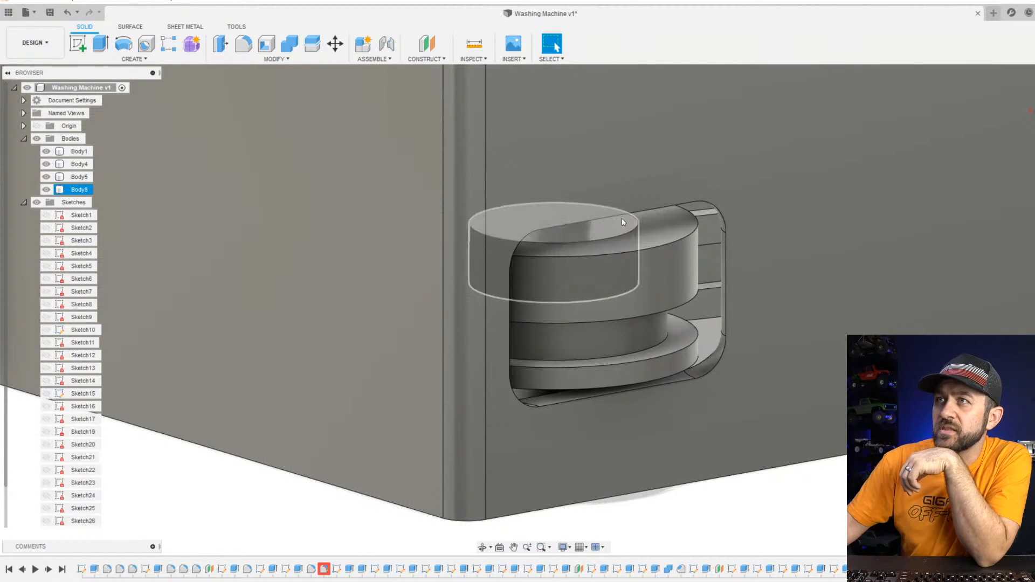
Check the available scripts and add-ins for a spur gear generator and close the list.
left_click(234, 27)
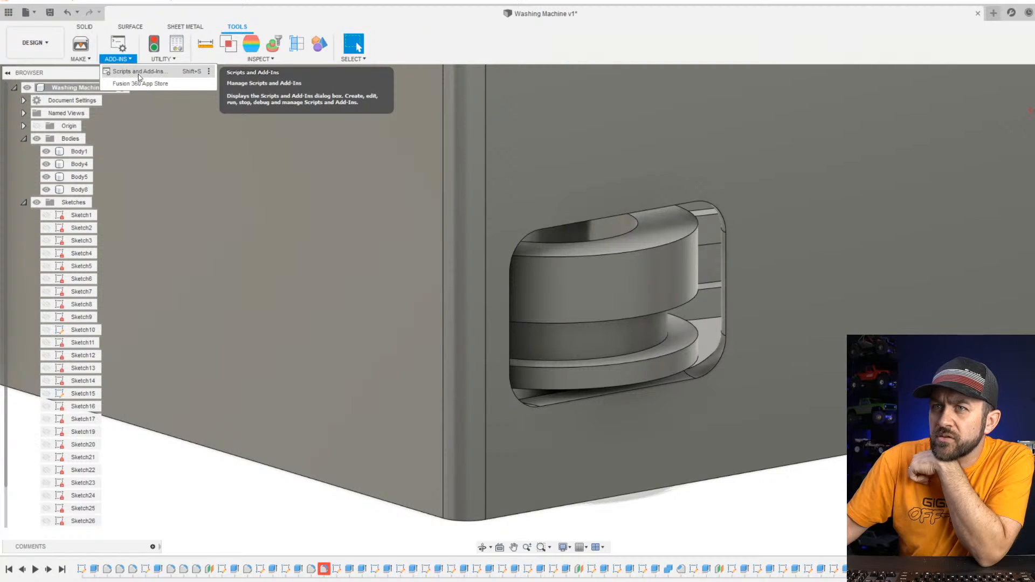
left_click(138, 72)
scroll(555, 275, "down", 3)
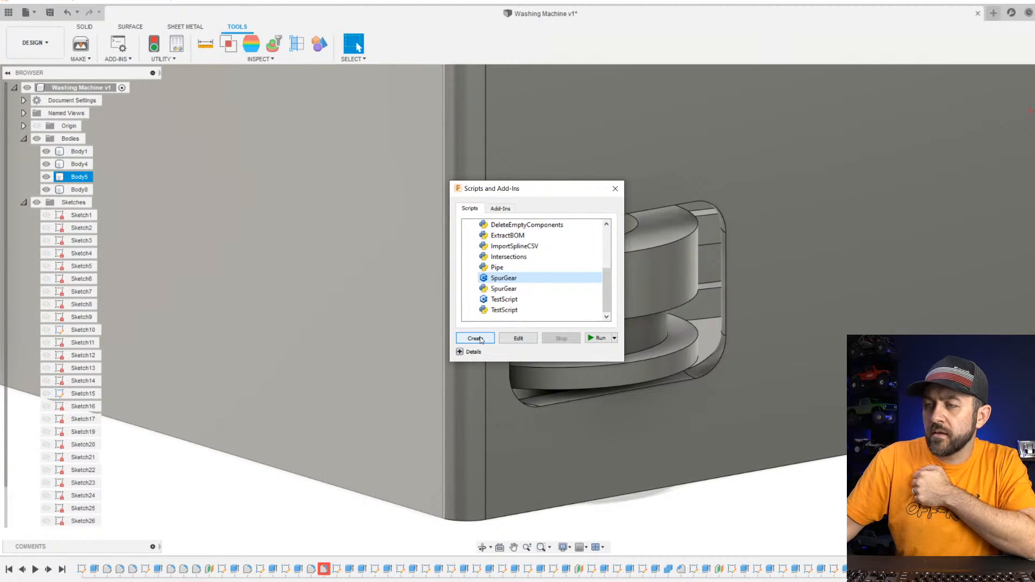
left_click(615, 189)
Examine the clearance between the wheel and the edges of the rounded wall opening from several angles.
scroll(581, 278, "down", 10)
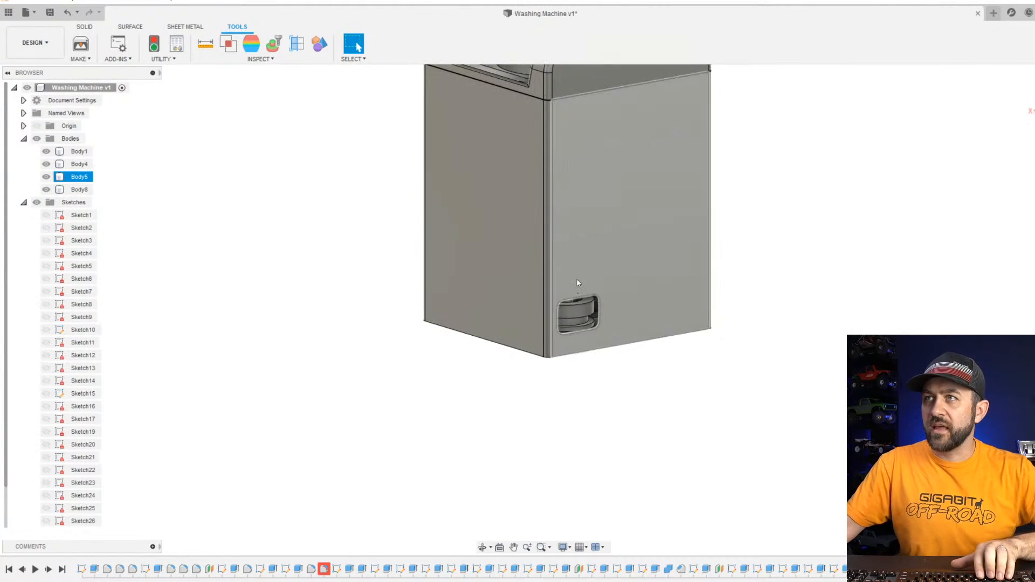
scroll(577, 282, "up", 10)
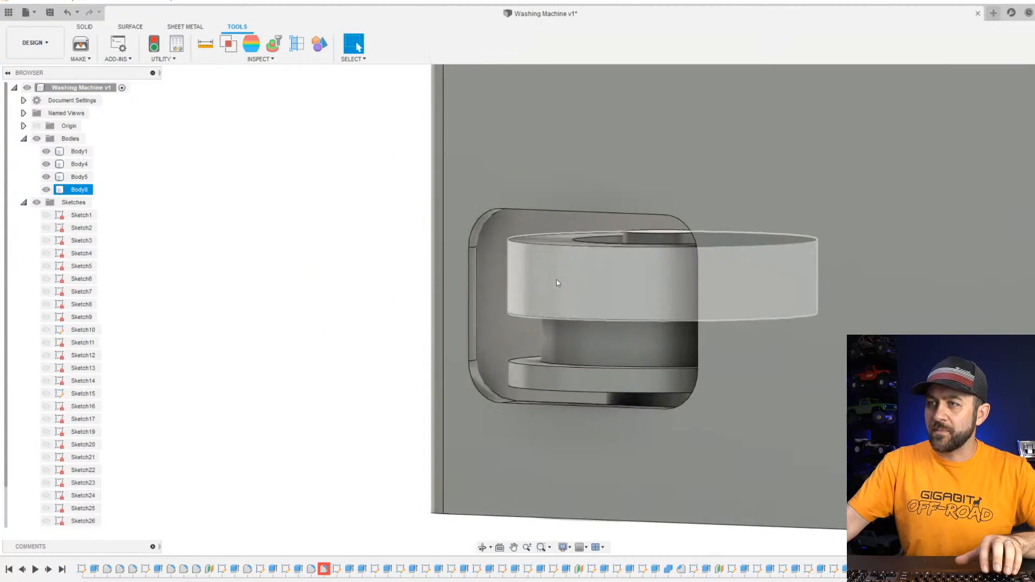
middle_click_drag(617, 261, 588, 297, "shift")
scroll(579, 378, "down", 4)
middle_click_drag(553, 374, 566, 345, "shift")
key("Escape")
scroll(562, 345, "up", 8)
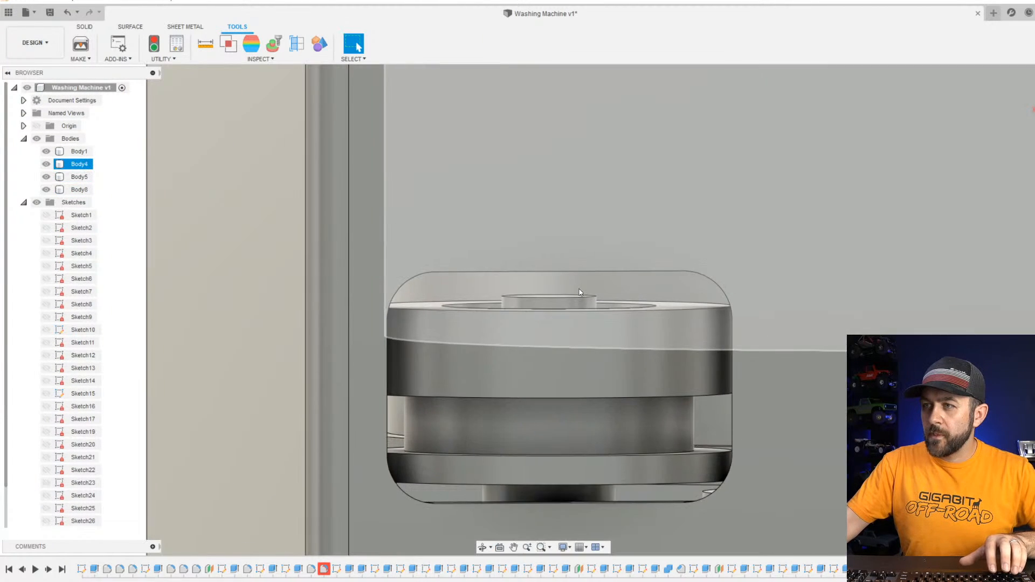
middle_click_drag(581, 296, 616, 264, "shift")
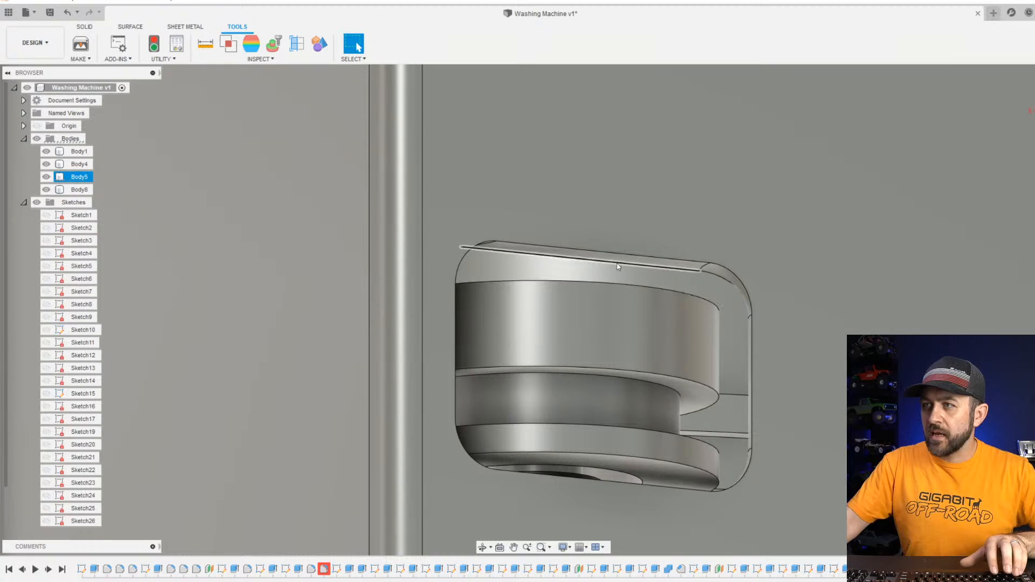
scroll(615, 272, "down", 3)
In the wall opening's sketch, set the upper edge 23 mm above the wall's bottom edge and finish the sketch.
left_click(612, 262)
scroll(609, 477, "up", 1)
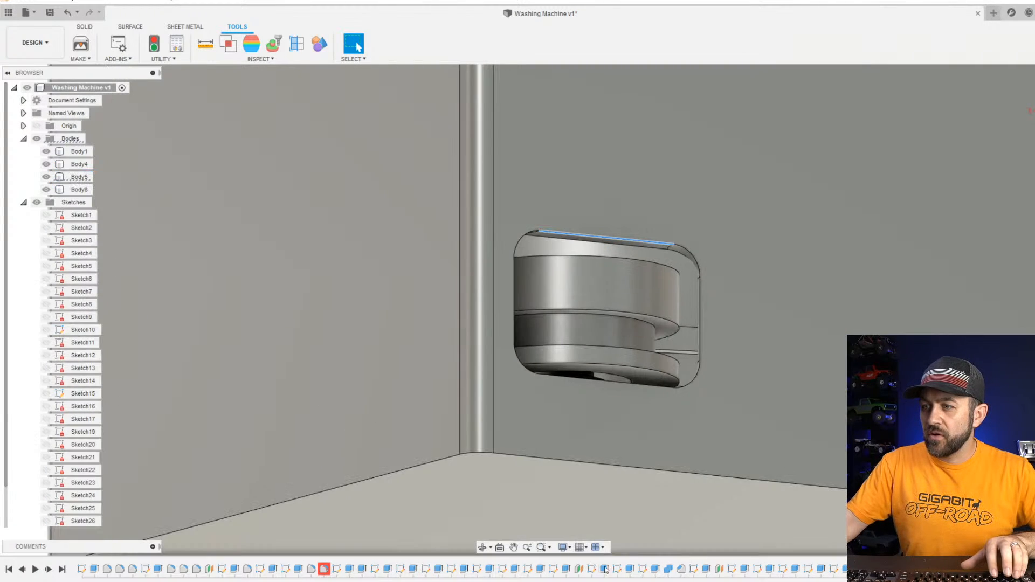
left_click(694, 569)
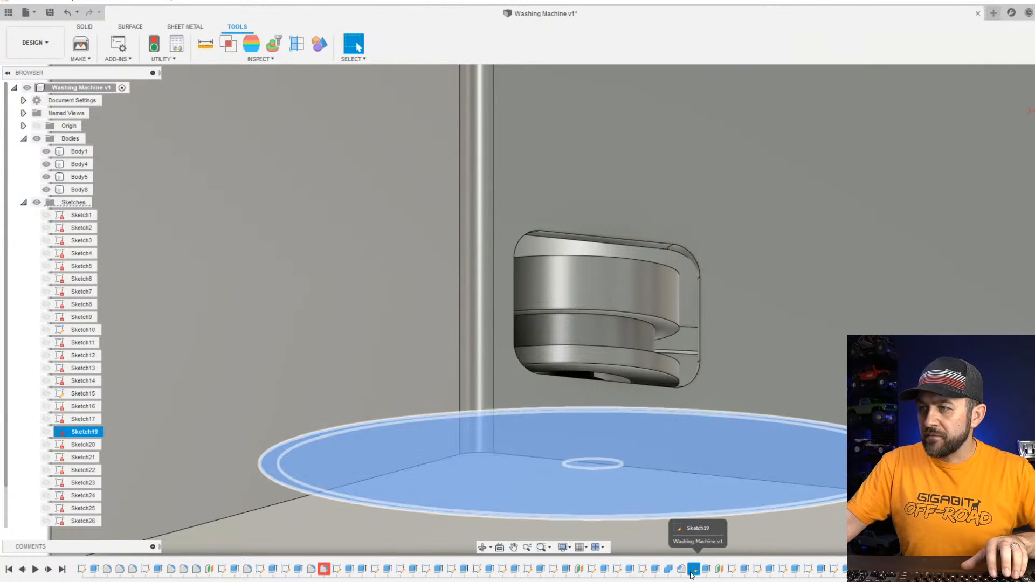
left_click(757, 570)
right_click(757, 570)
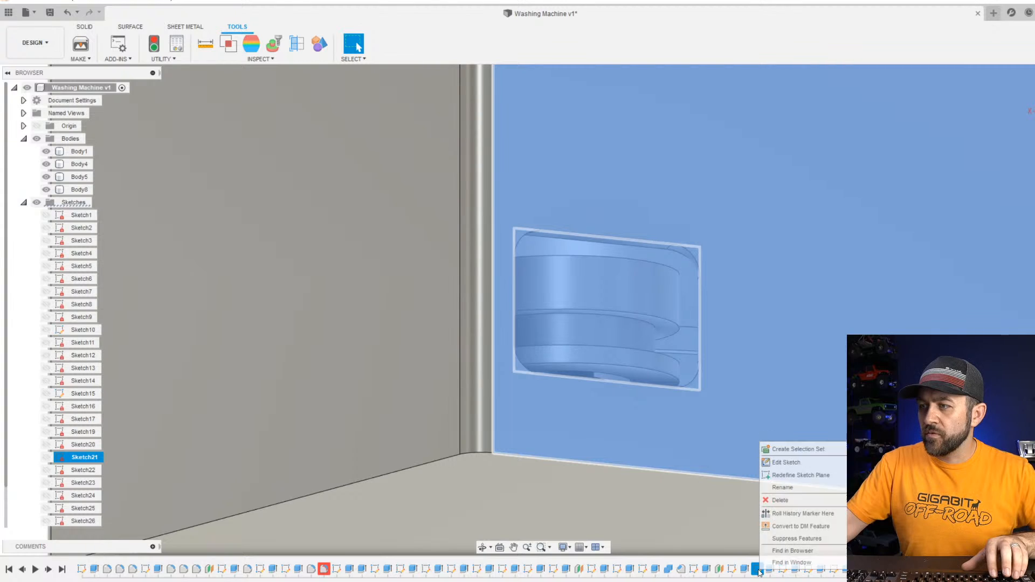
left_click(787, 464)
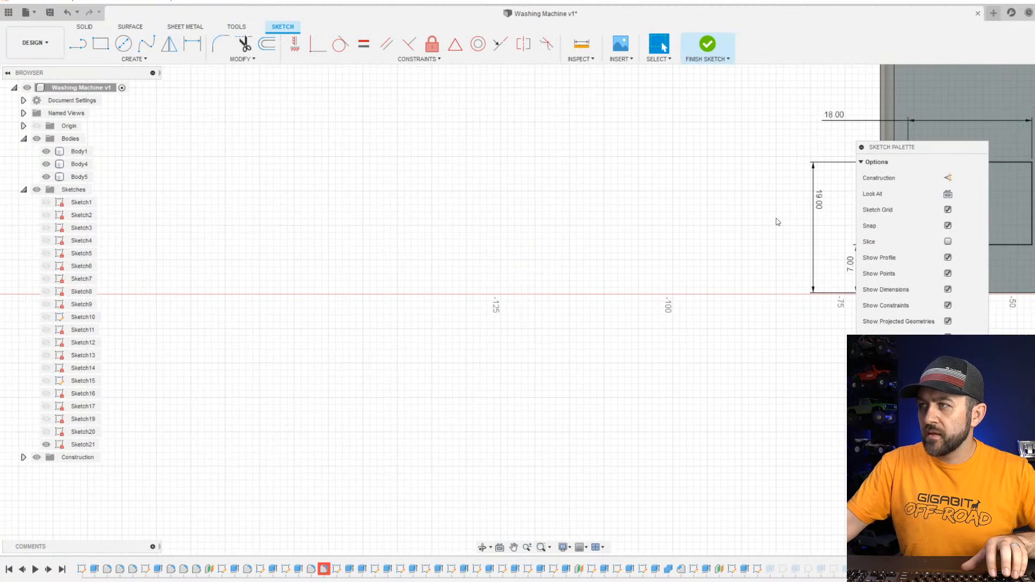
scroll(592, 293, "up", 2)
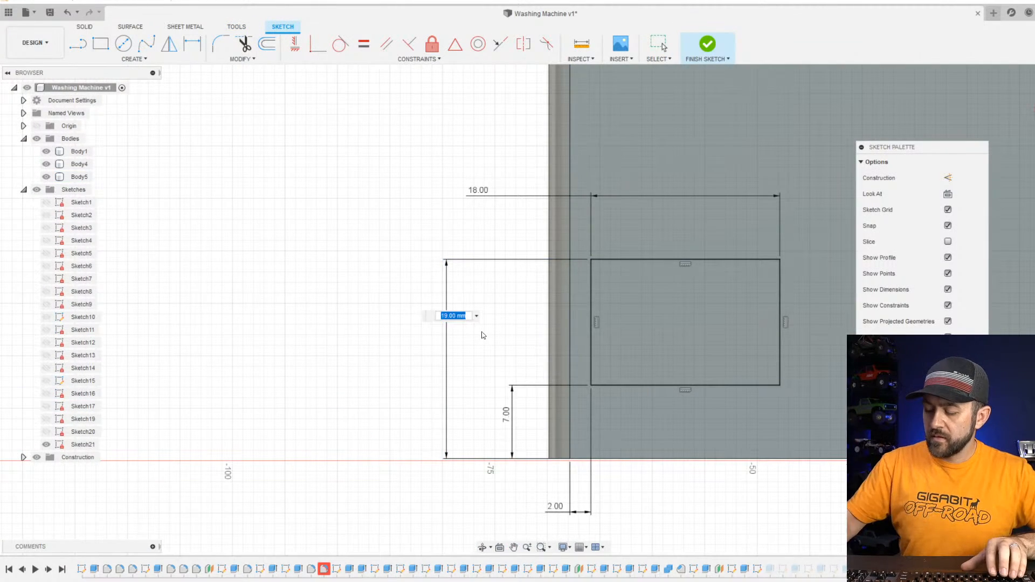
type("23")
key("Return")
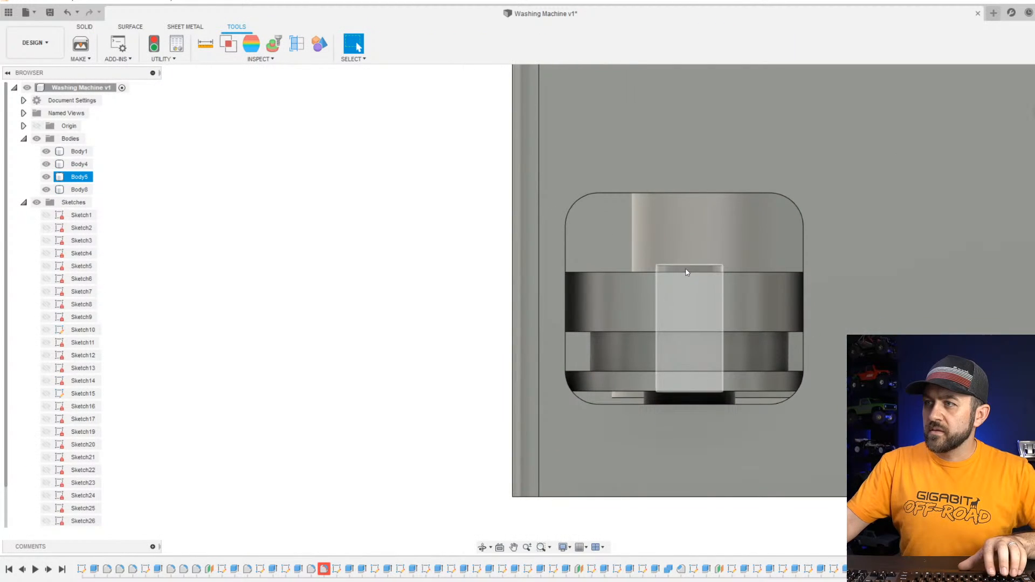
Examine how the wheel sits in the taller wall opening and how the whole machine looks from outside and above.
middle_click_drag(687, 272, 742, 237, "shift")
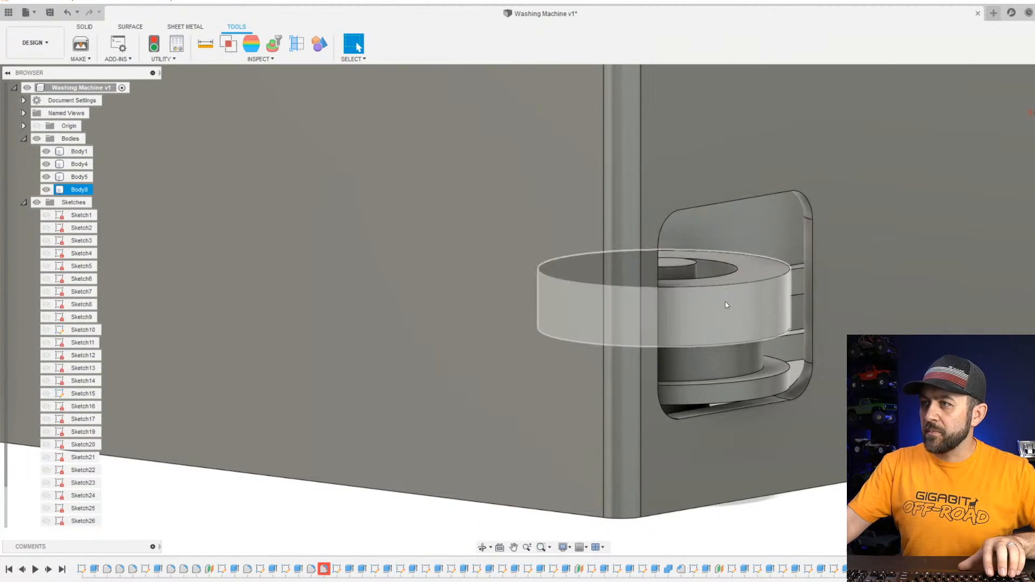
middle_click_drag(733, 315, 669, 327)
middle_click_drag(665, 378, 610, 401)
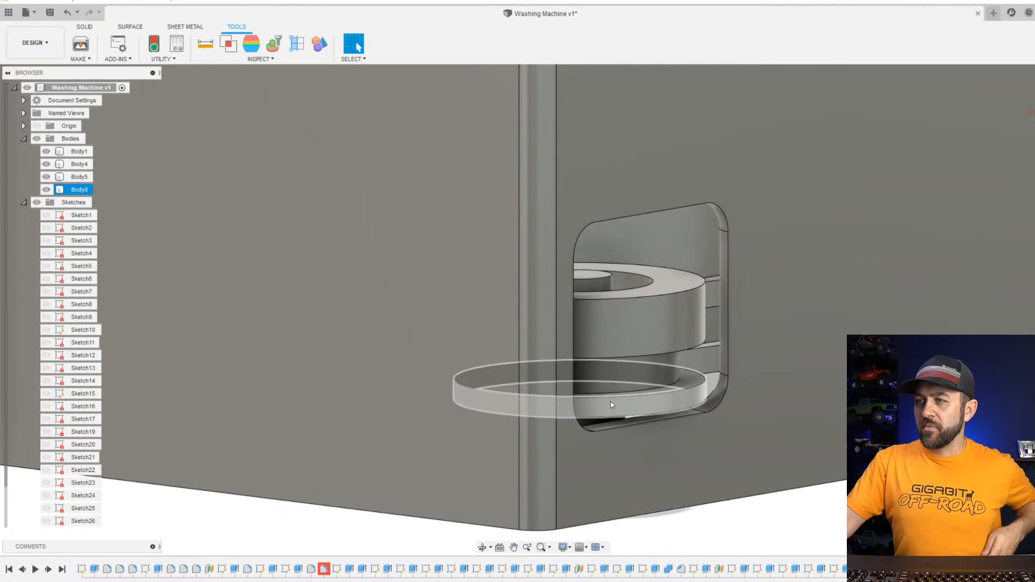
scroll(655, 448, "down", 2)
scroll(655, 443, "down", 1)
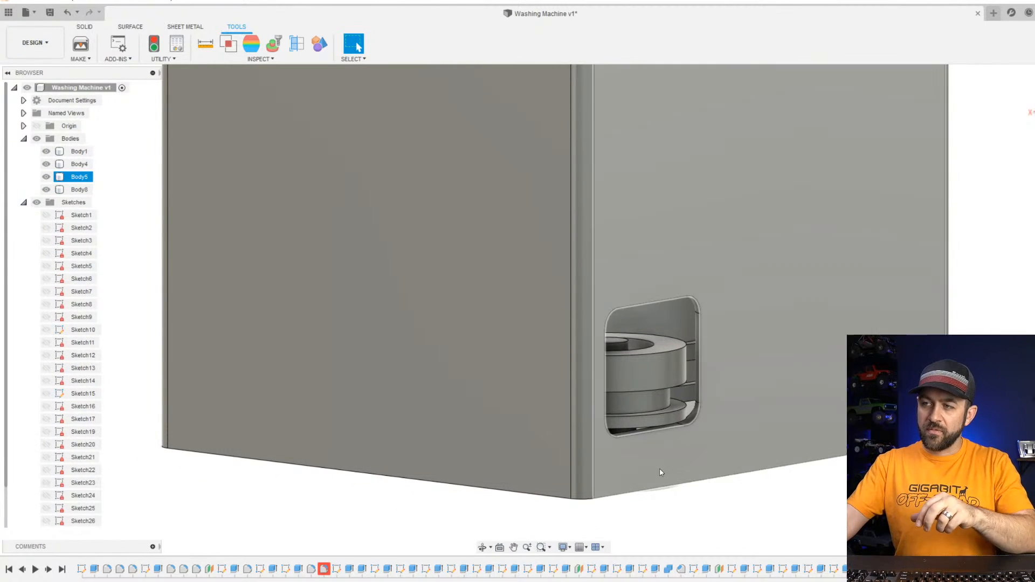
left_click(662, 343)
scroll(674, 367, "up", 4)
middle_click_drag(711, 378, 620, 381, "shift")
scroll(539, 372, "down", 3)
middle_click_drag(462, 364, 552, 349, "shift")
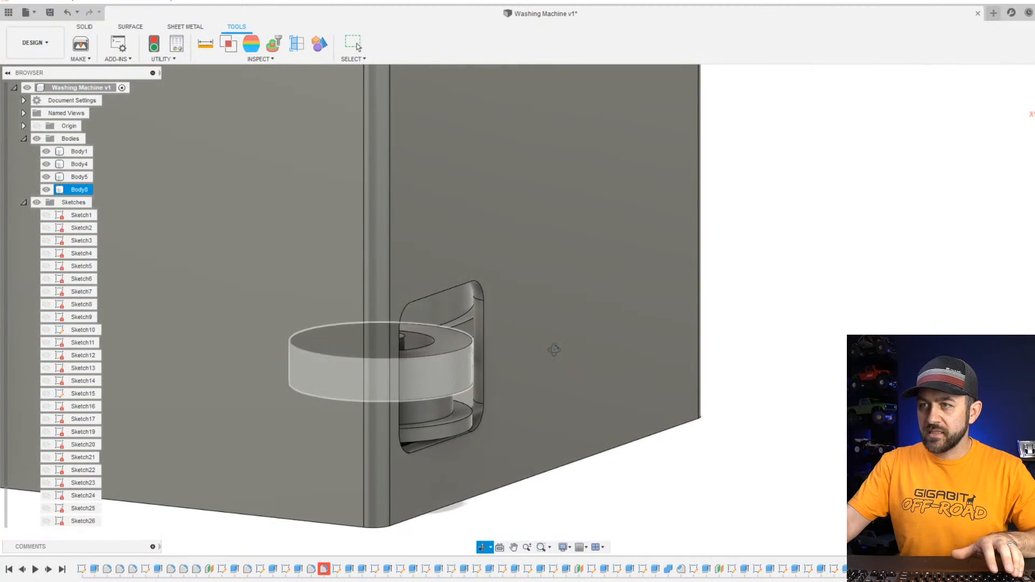
scroll(468, 340, "up", 5)
scroll(474, 353, "down", 8)
middle_click_drag(472, 335, 386, 348, "shift")
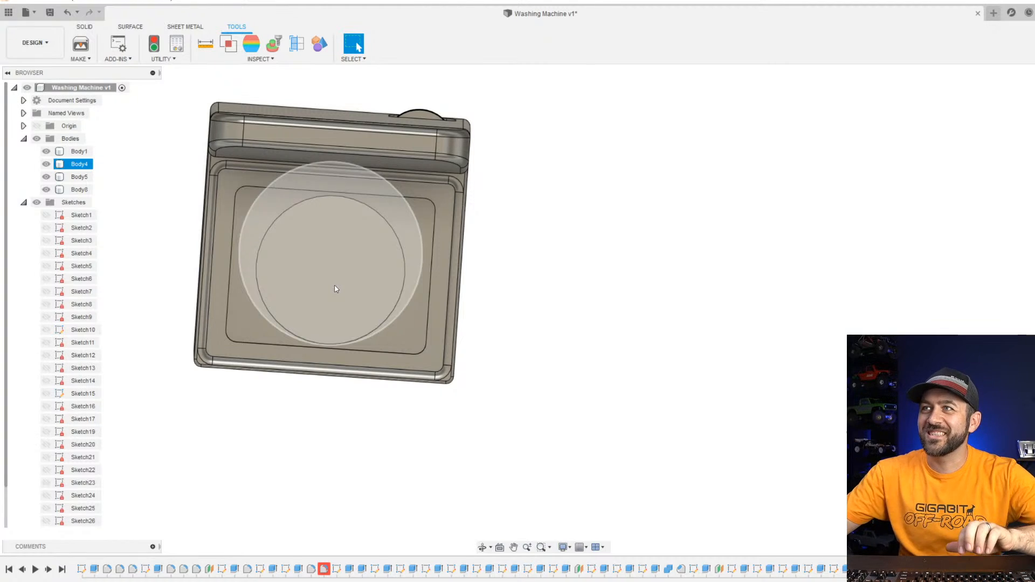
Hide the top cover body to expose the tub and the inside of the machine.
scroll(330, 250, "up", 4)
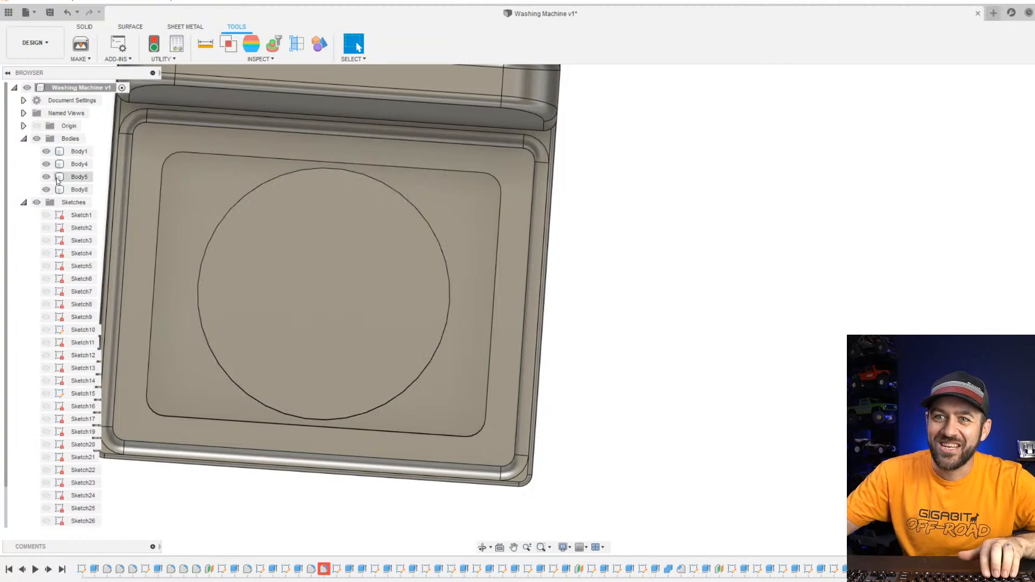
left_click(46, 152)
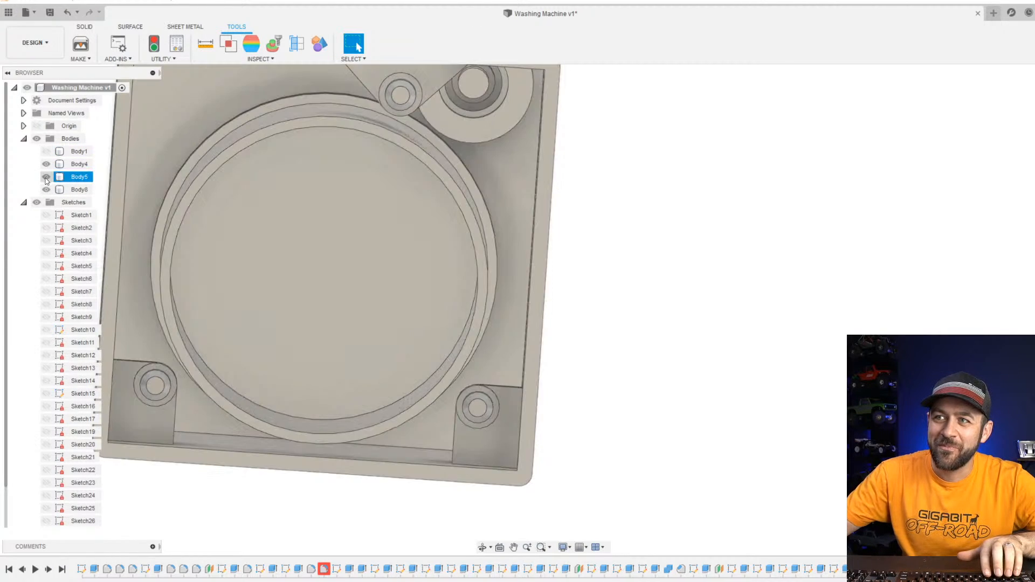
scroll(322, 266, "down", 4)
middle_click_drag(321, 266, 275, 243, "shift")
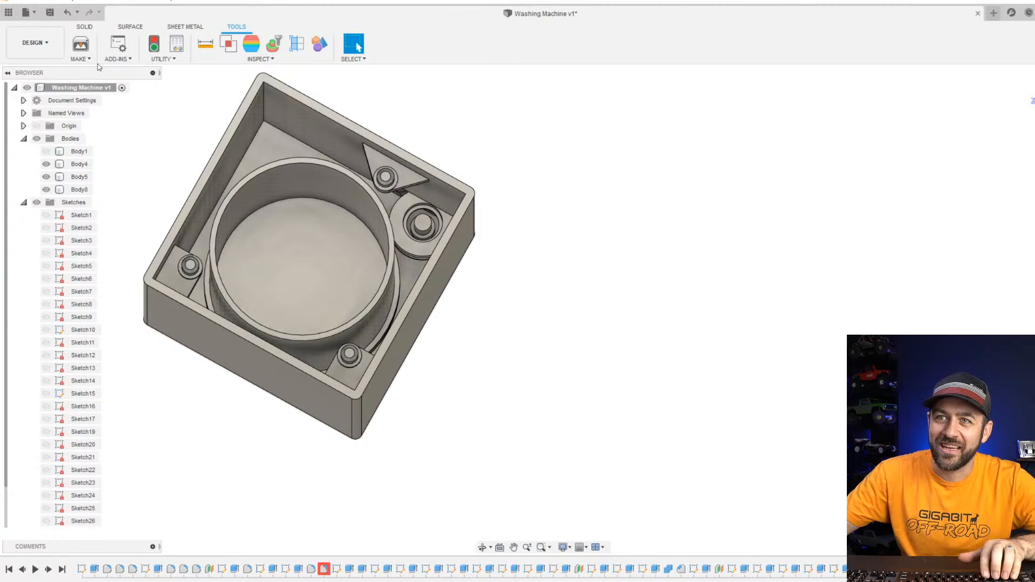
Sketch a small circle at the center of the tub's floor and finish the sketch.
left_click(88, 27)
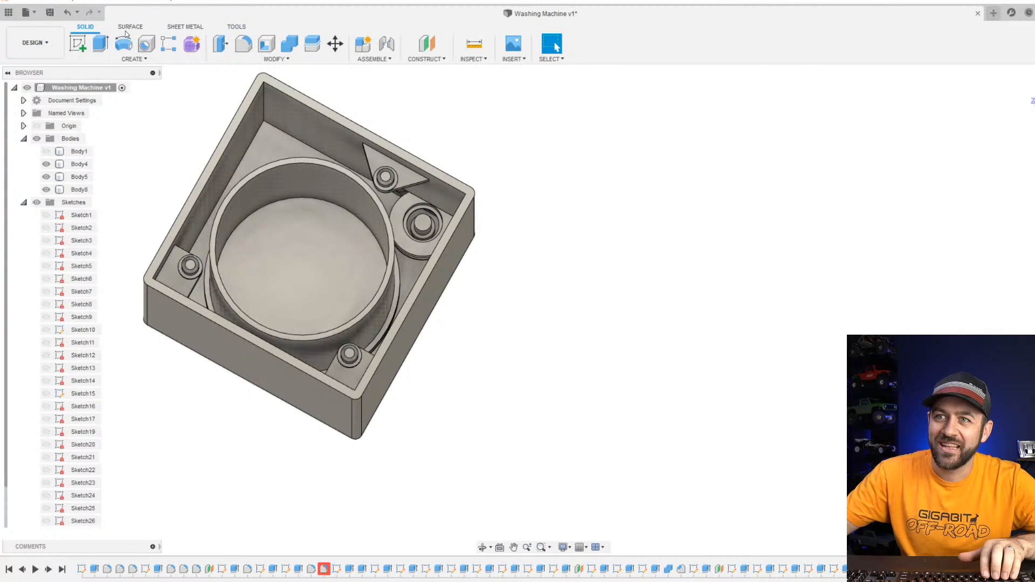
left_click(76, 47)
left_click(306, 274)
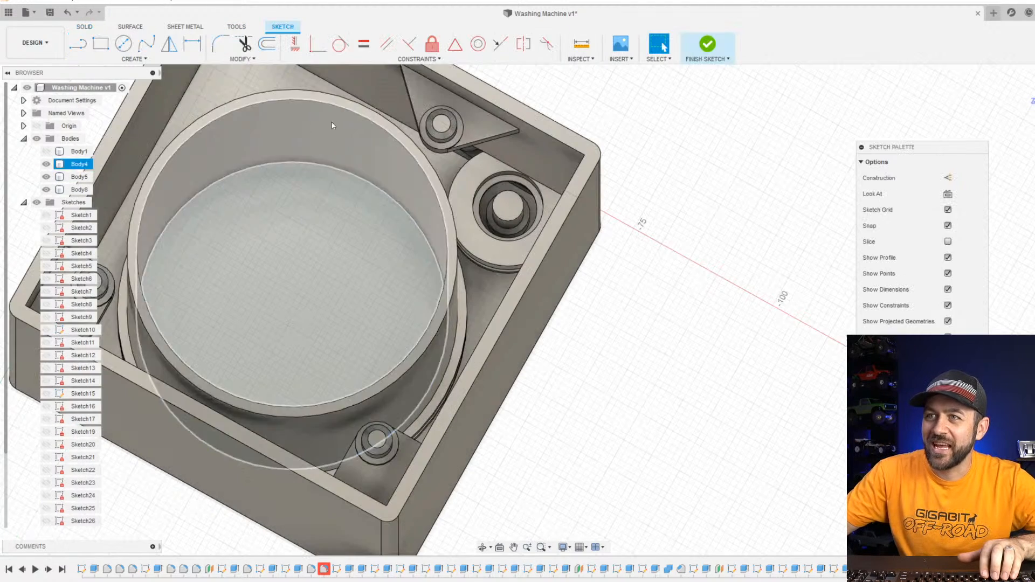
left_click(124, 45)
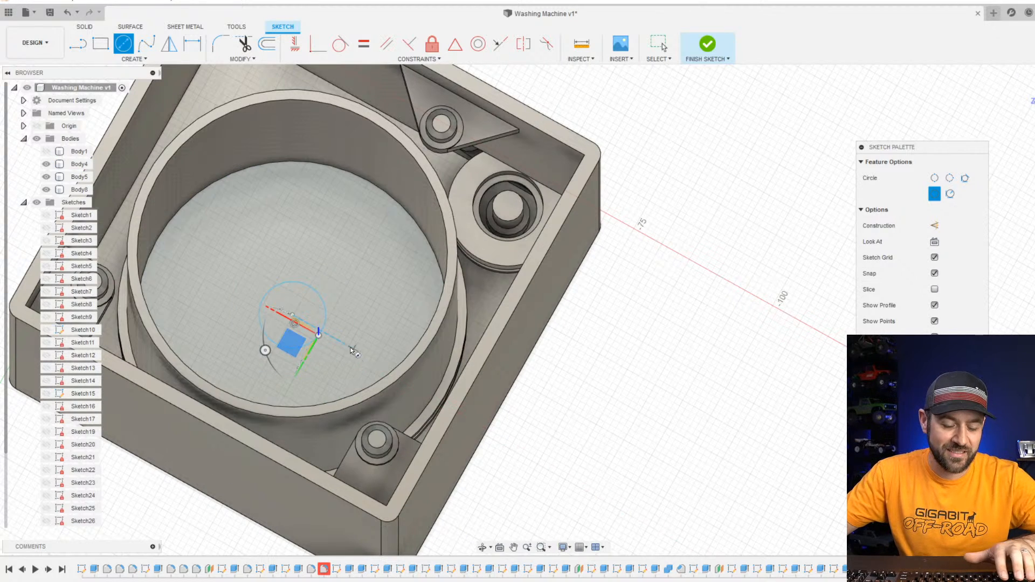
key("Return")
key("Escape")
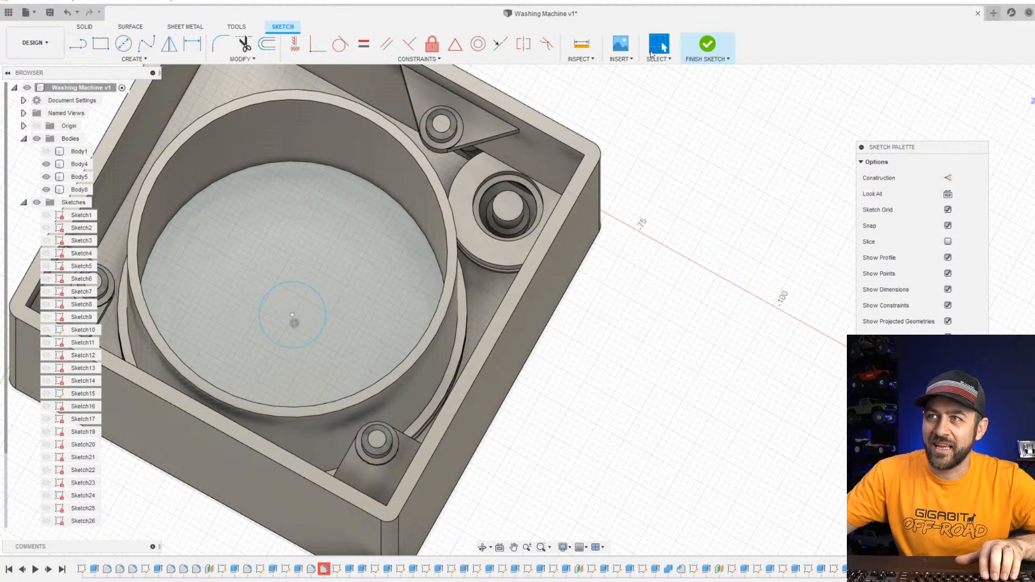
left_click(708, 46)
Extrude the small circle about 69 mm upward from the tub's floor as a central column with the Join operation.
left_click(103, 47)
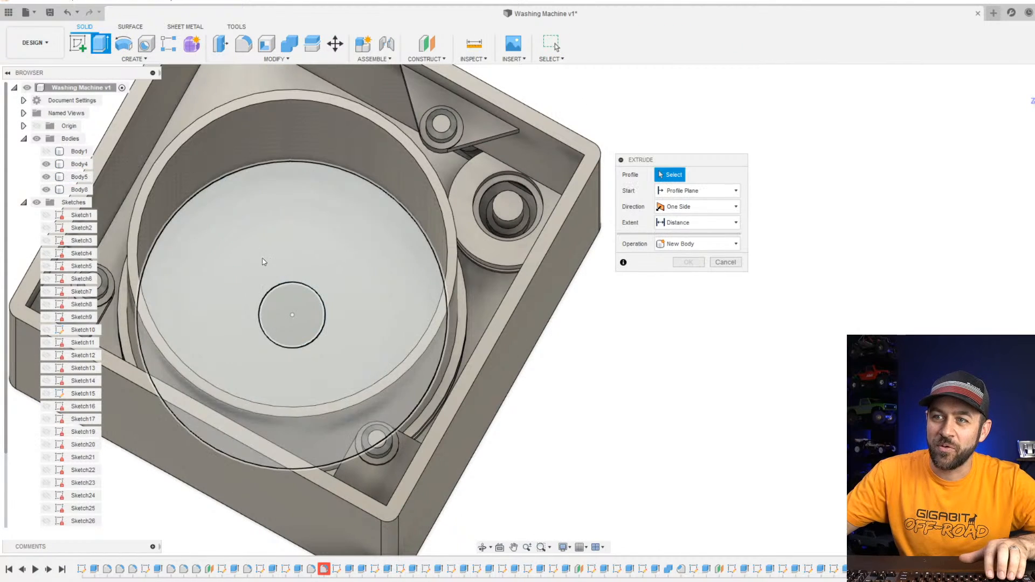
left_click(300, 313)
left_click_drag(290, 318, 287, 238)
middle_click_drag(287, 238, 276, 218, "shift")
left_click_drag(308, 232, 304, 458)
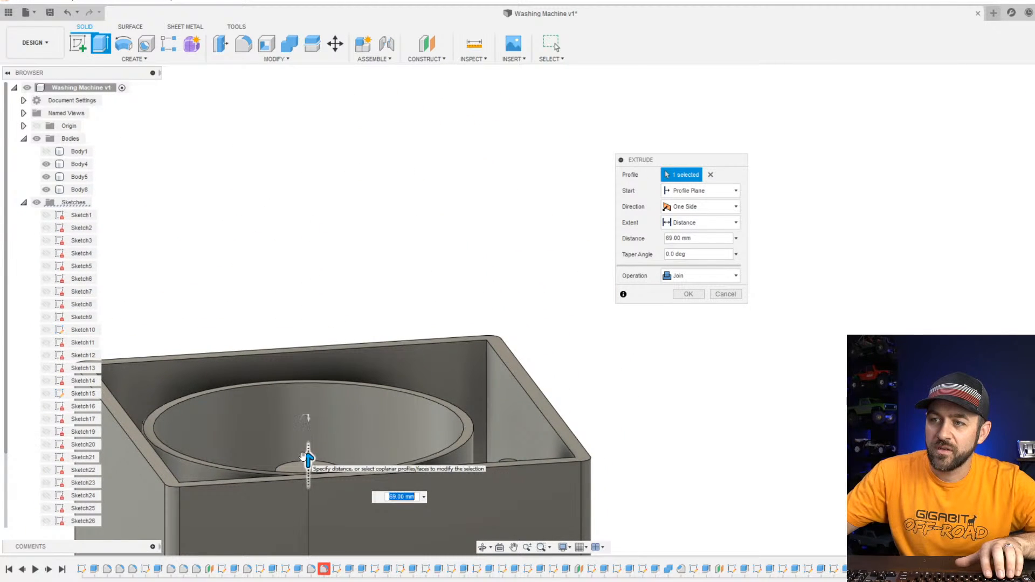
middle_click_drag(260, 383, 425, 340)
scroll(465, 368, "up", 3)
middle_click_drag(417, 191, 439, 347)
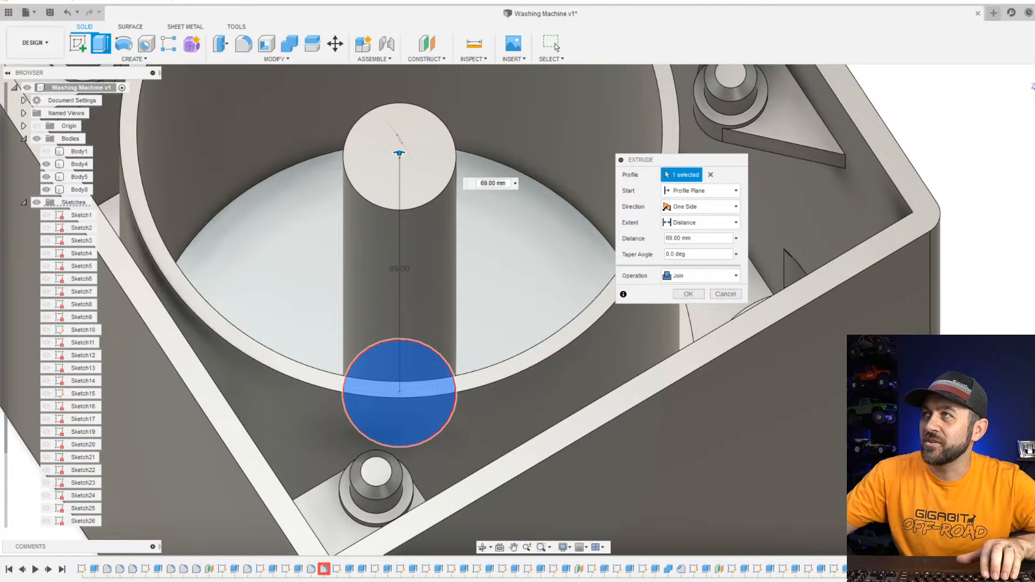
Switch to Chrome and browse the "inside of washing machine" image results for reference photos of the drum and agitator.
left_click_drag(851, 0, 563, 141)
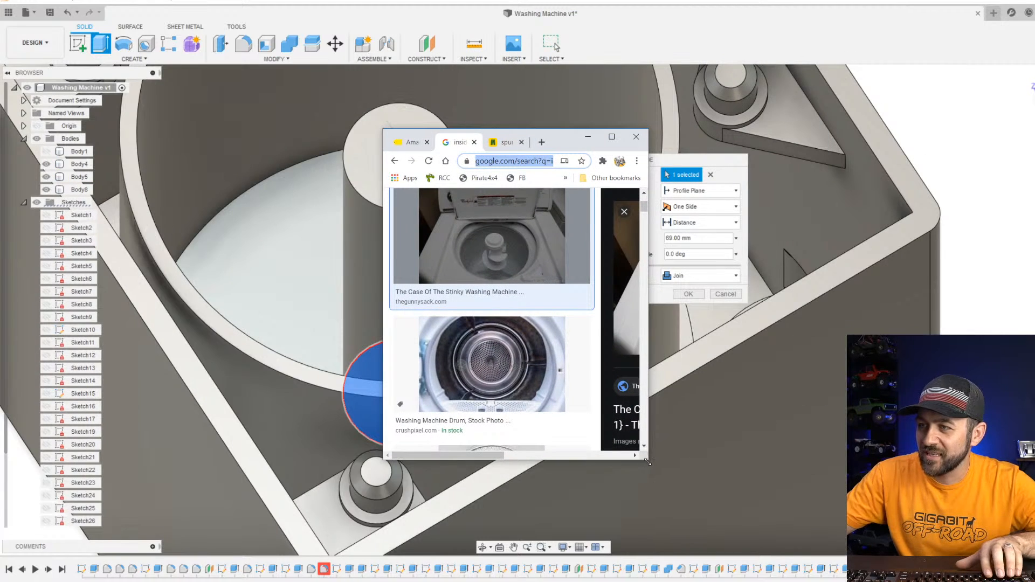
left_click_drag(647, 462, 950, 526)
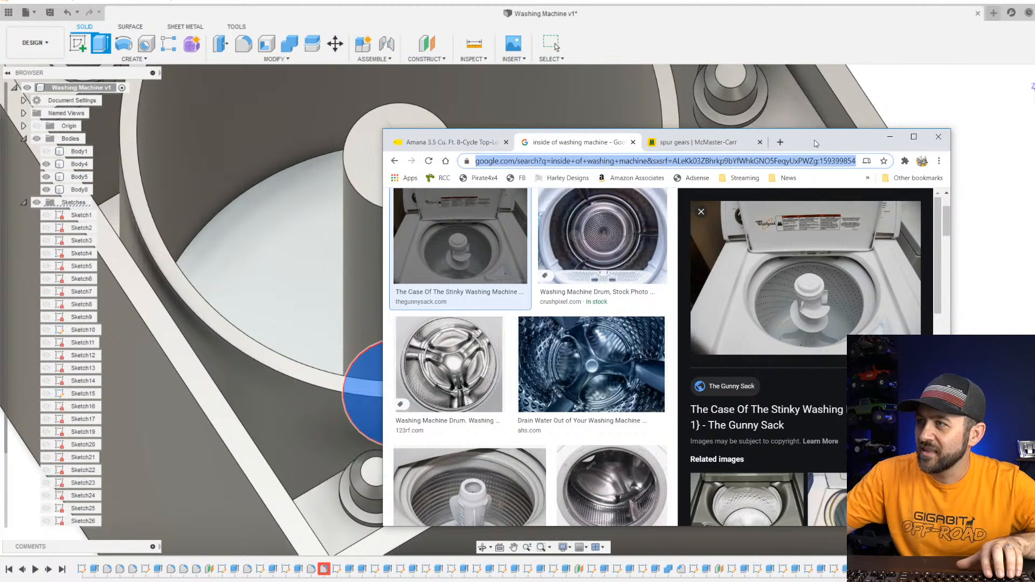
left_click_drag(816, 144, 680, 62)
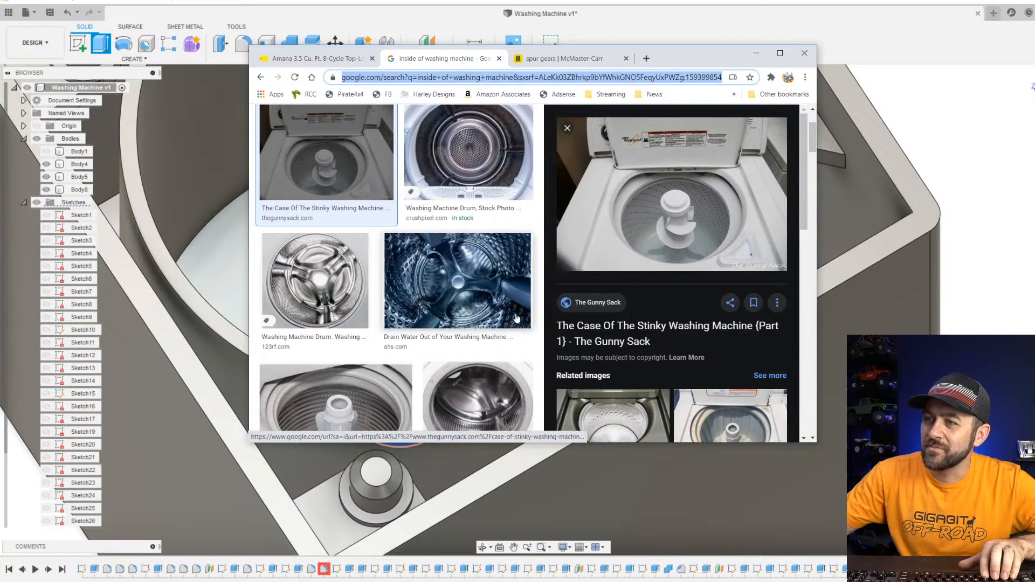
scroll(351, 340, "down", 6)
scroll(350, 341, "up", 3)
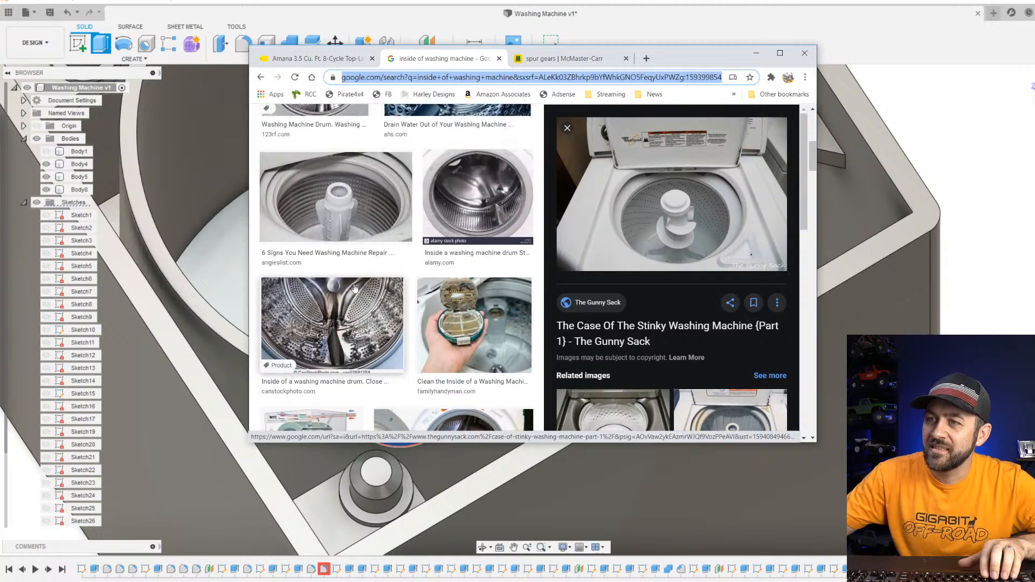
left_click(334, 208)
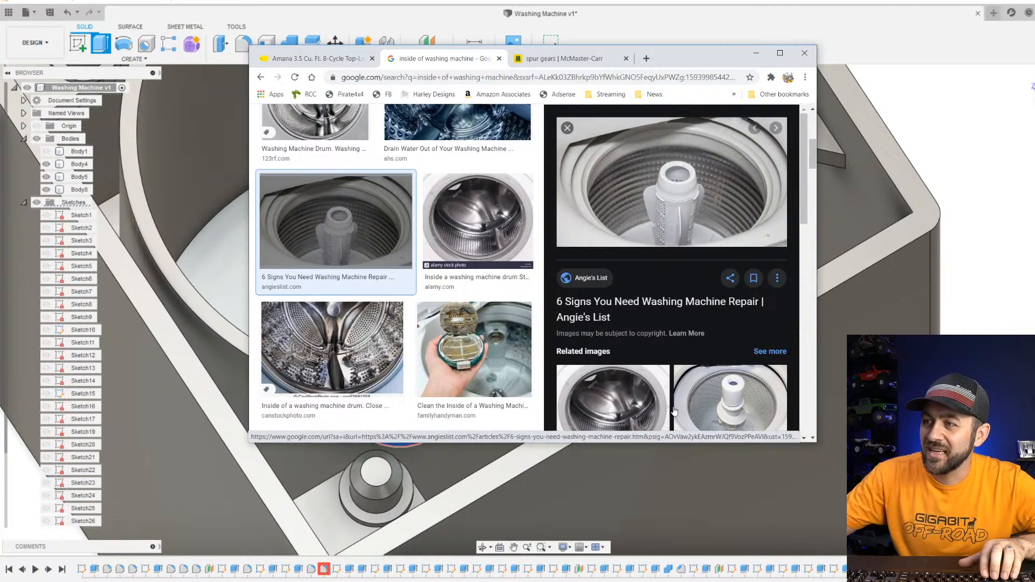
scroll(397, 301, "down", 10)
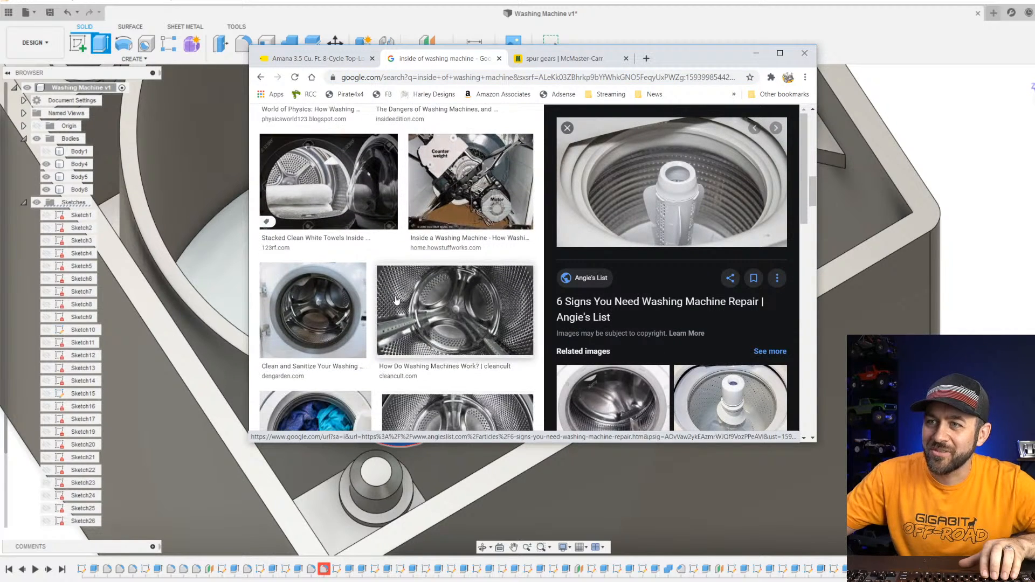
scroll(399, 291, "down", 10)
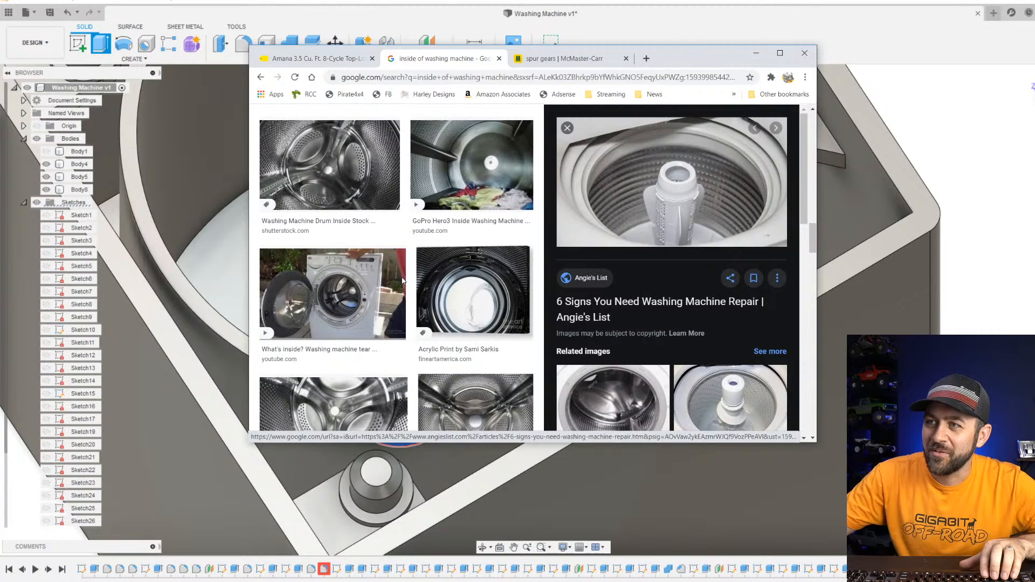
scroll(399, 291, "down", 10)
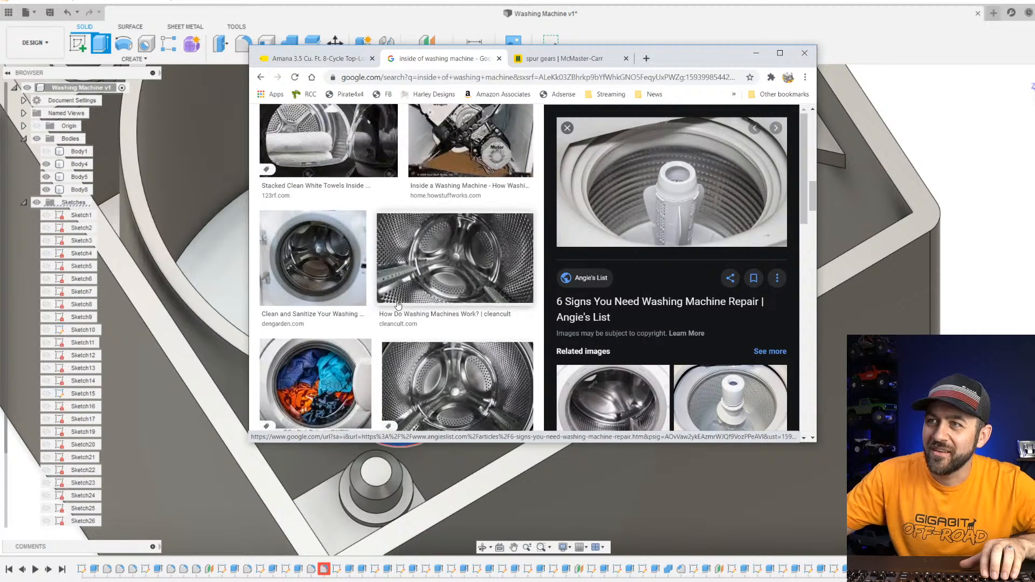
Return from Chrome to Fusion 360 and complete the 69 mm column extrusion with the Join operation.
scroll(399, 304, "up", 10)
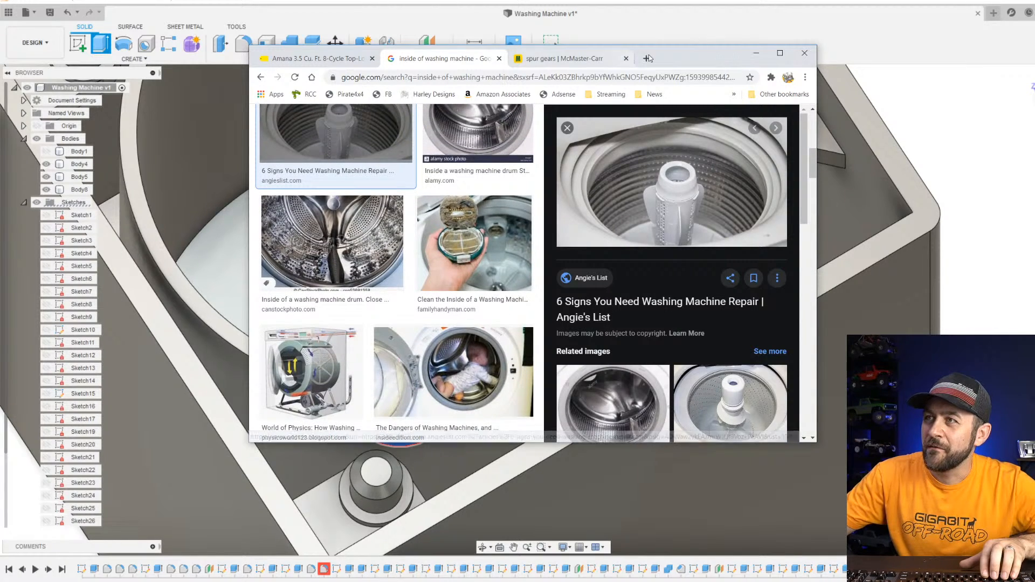
left_click_drag(674, 56, 1034, 0)
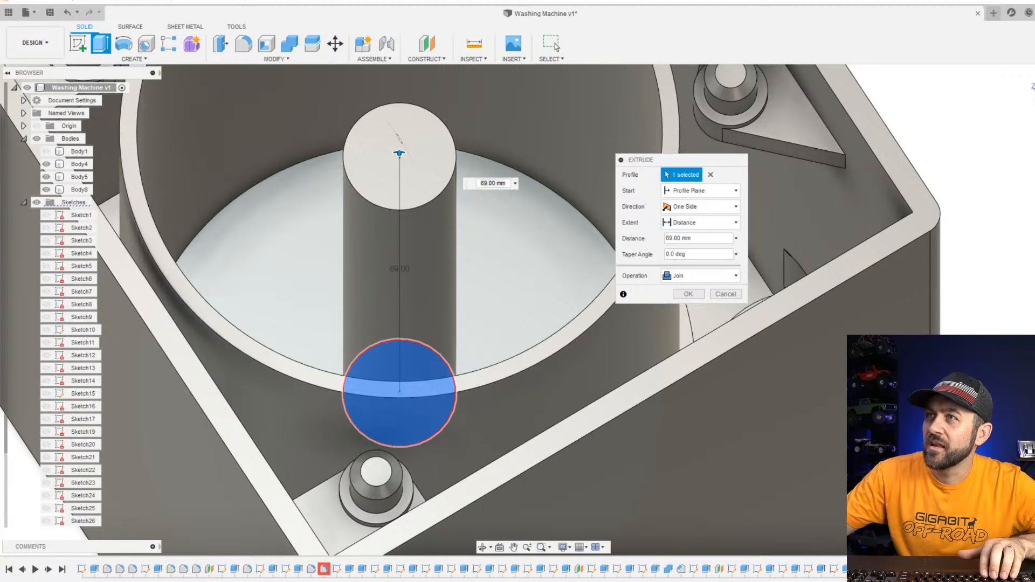
scroll(436, 386, "down", 3)
scroll(436, 298, "up", 5)
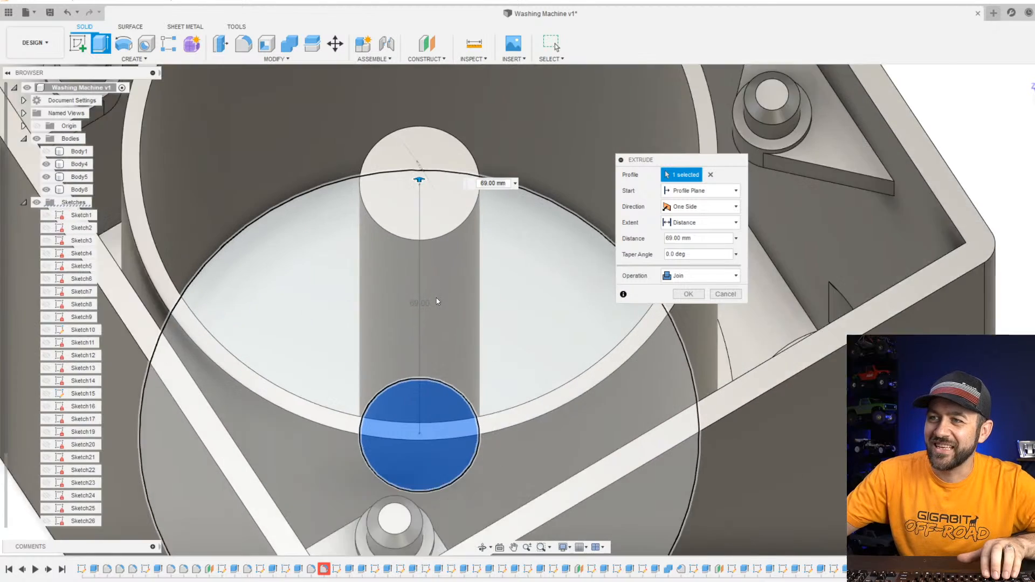
scroll(431, 319, "down", 4)
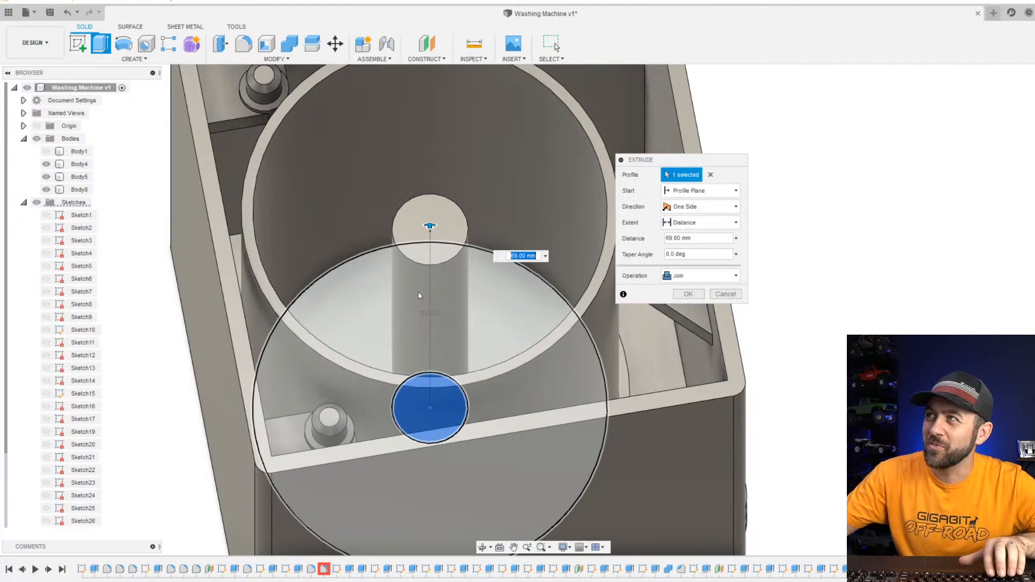
scroll(542, 243, "down", 1)
left_click(690, 295)
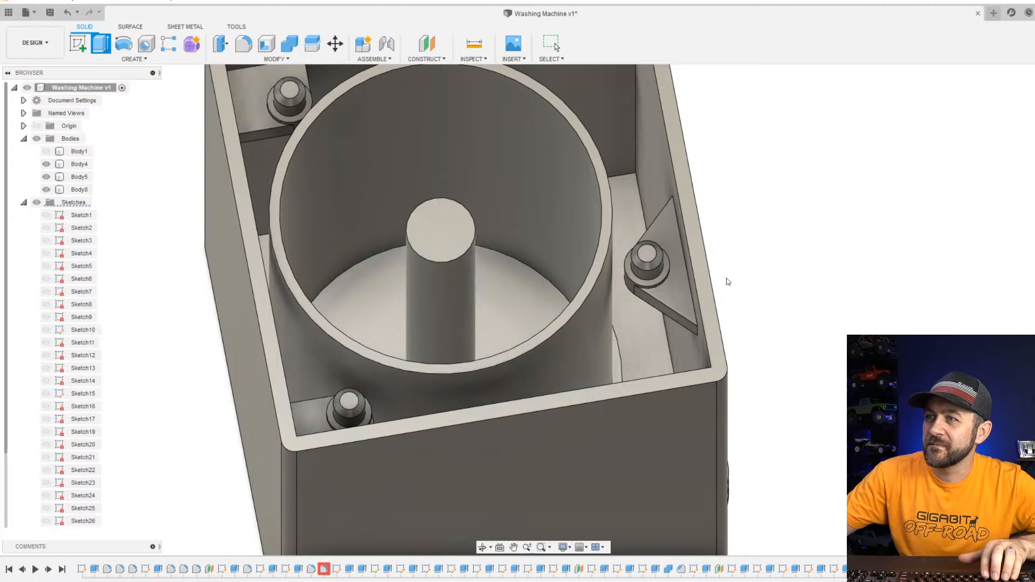
Sketch on the column's top face a circle offset 1.5 mm inward from its outer edge and finish the sketch.
left_click(79, 43)
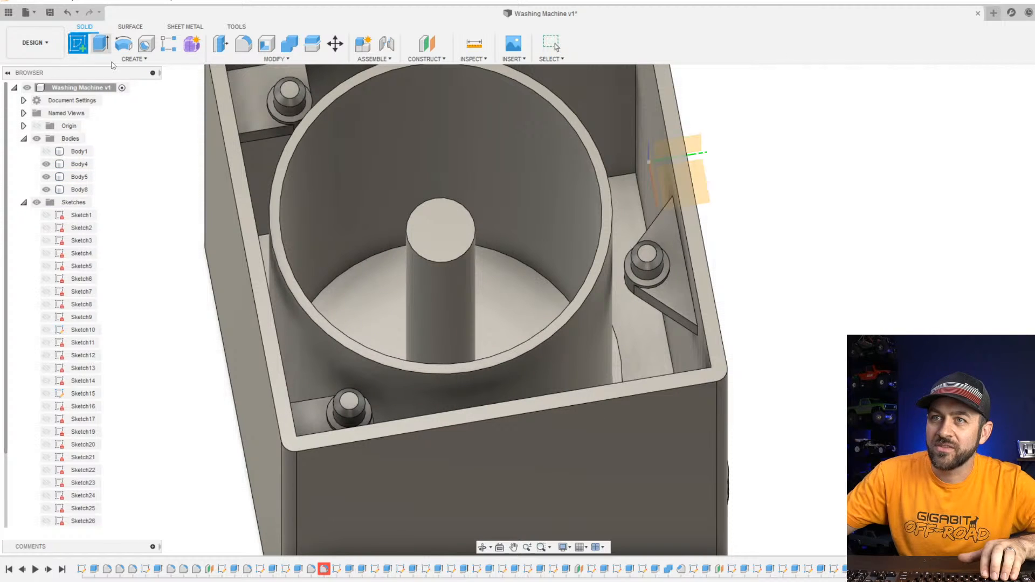
left_click(449, 245)
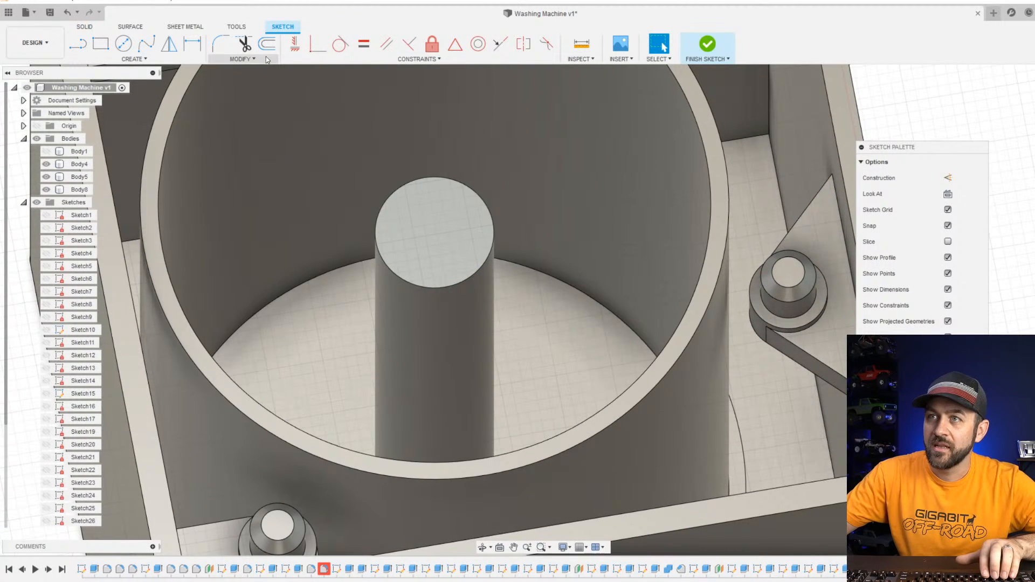
key("o")
left_click(382, 213)
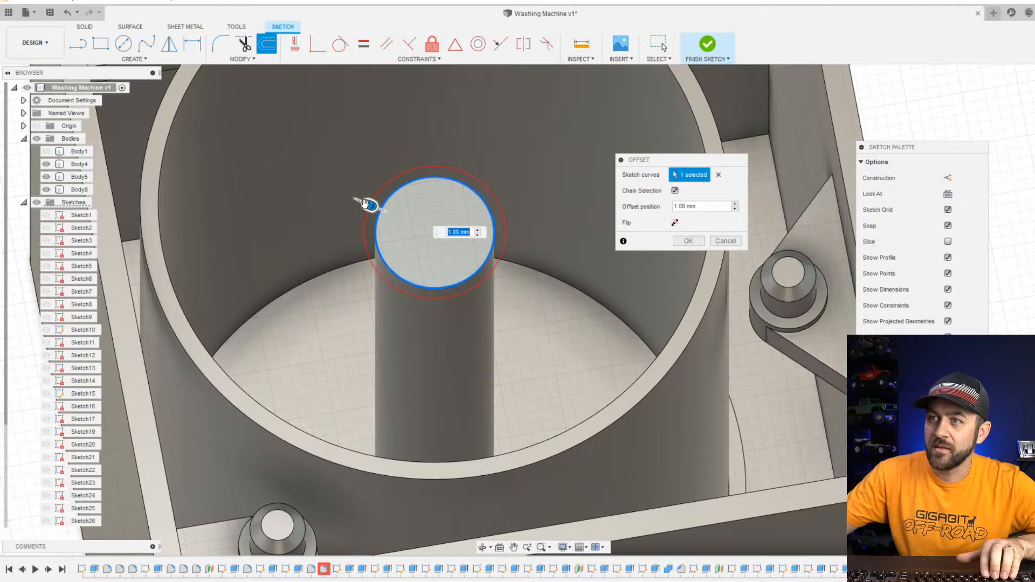
left_click_drag(363, 204, 389, 220)
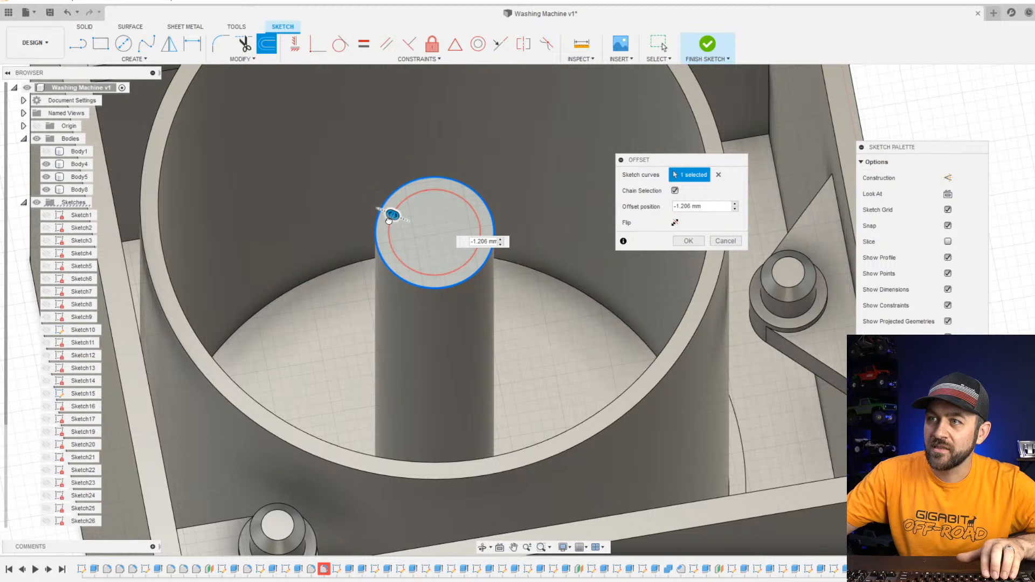
type("-1")
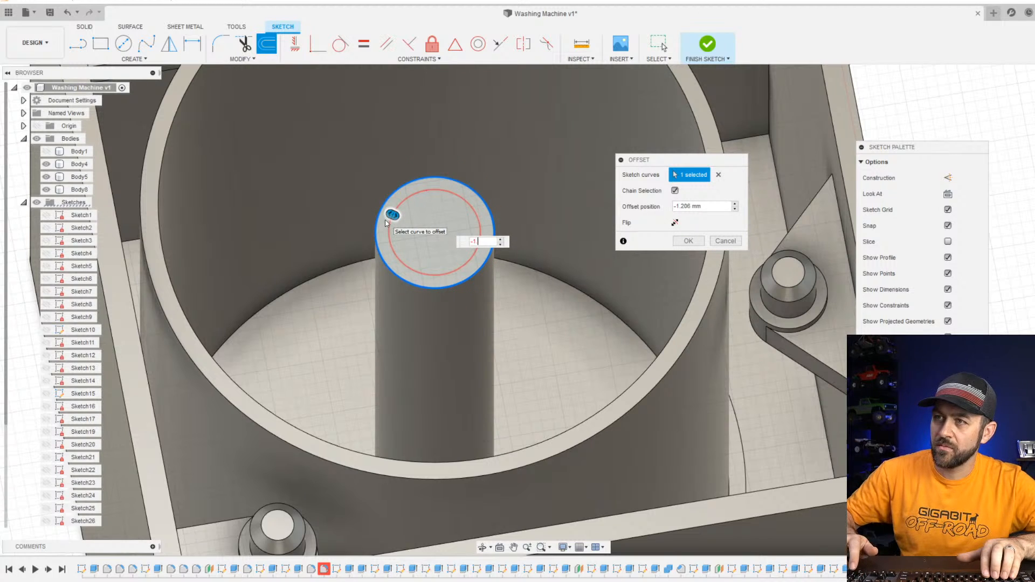
type(".5")
key("Return")
left_click(708, 46)
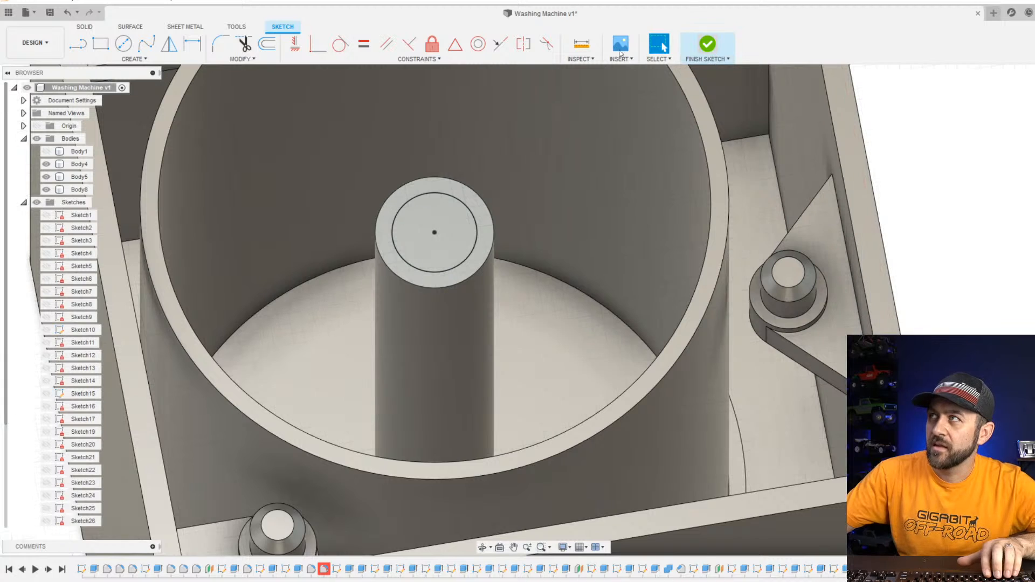
Cut the inner circle 12 mm down into the top of the column with Extrude.
key("e")
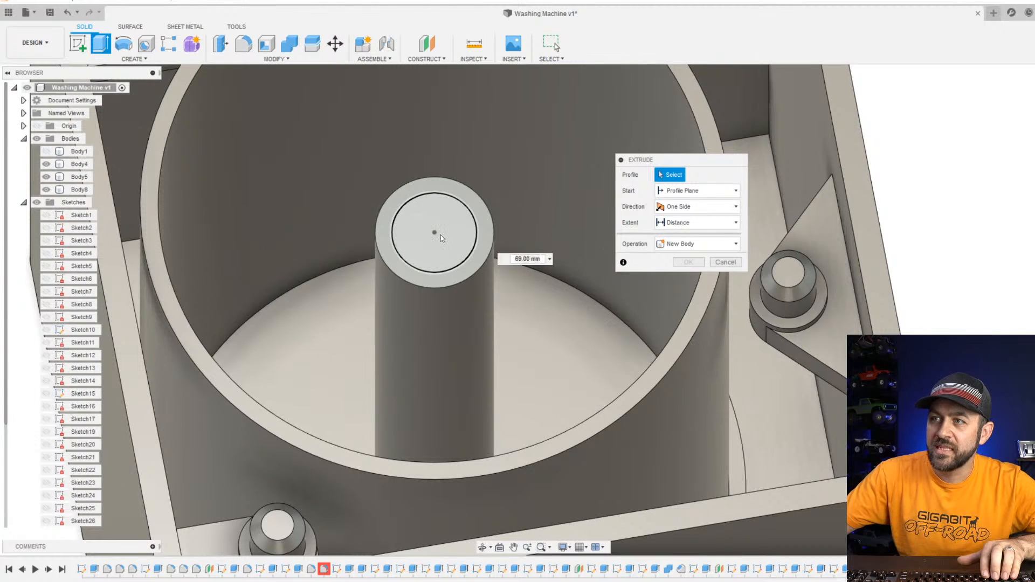
left_click(454, 233)
left_click_drag(435, 234, 440, 285)
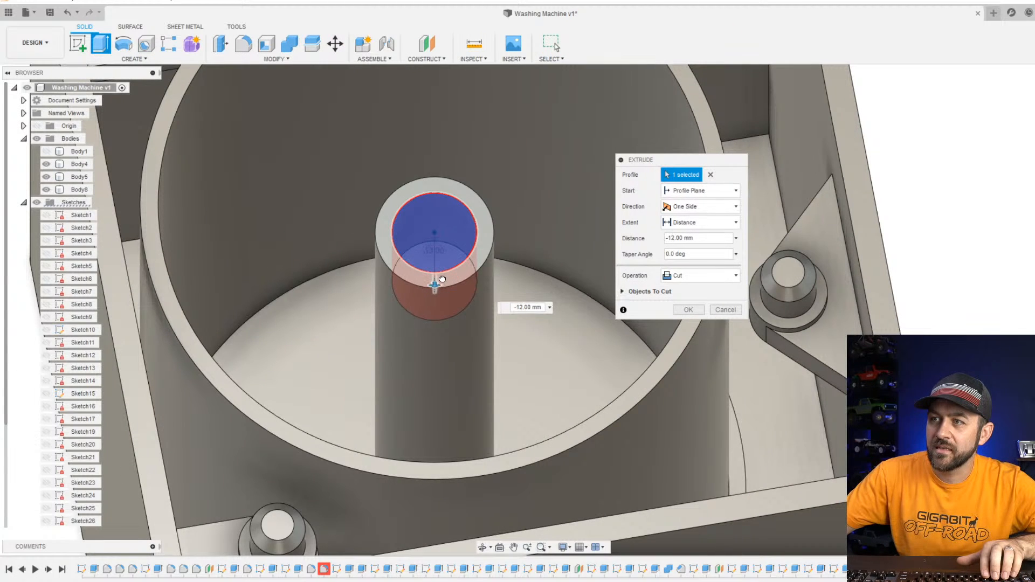
key("Return")
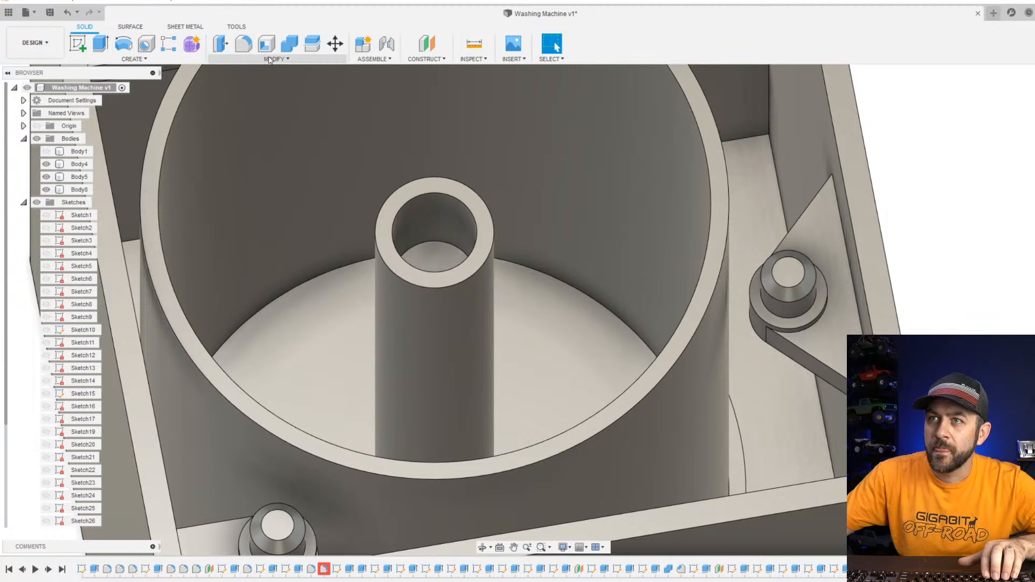
Chamfer the inner rim at the top of the hollow column with an equal distance of 1 mm.
left_click(270, 59)
left_click(270, 97)
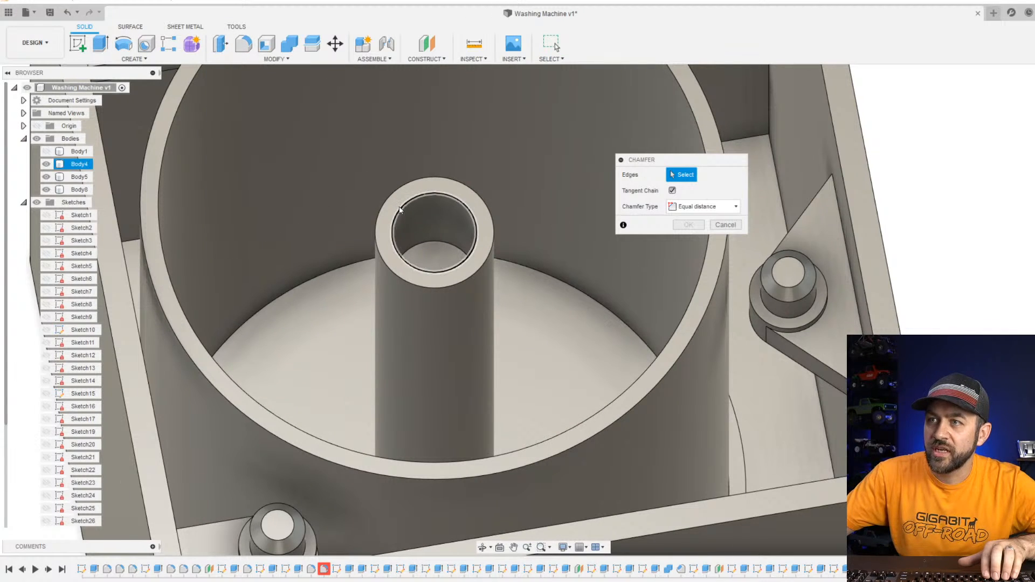
left_click(399, 210)
scroll(409, 218, "up", 3)
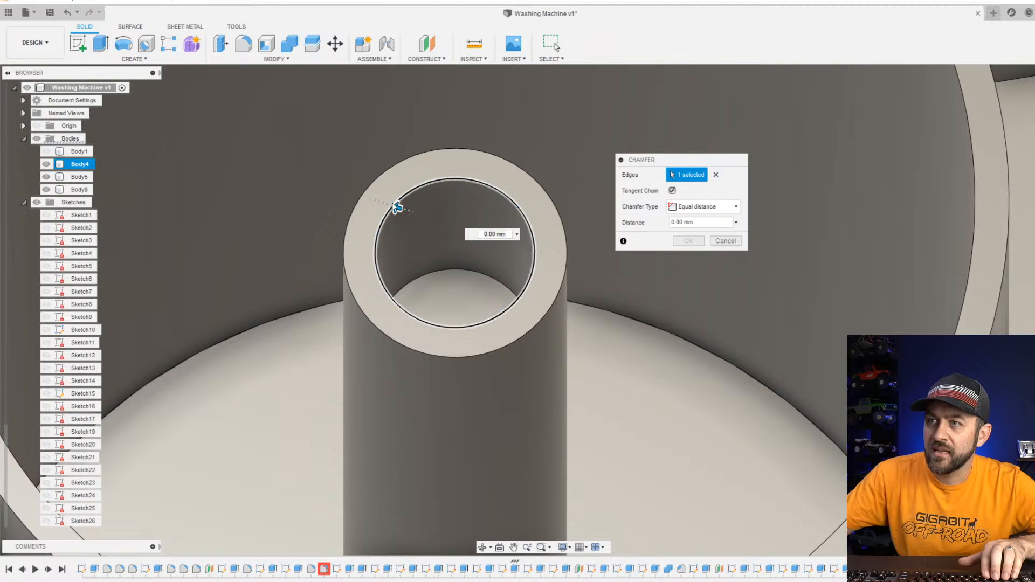
left_click_drag(396, 207, 381, 211)
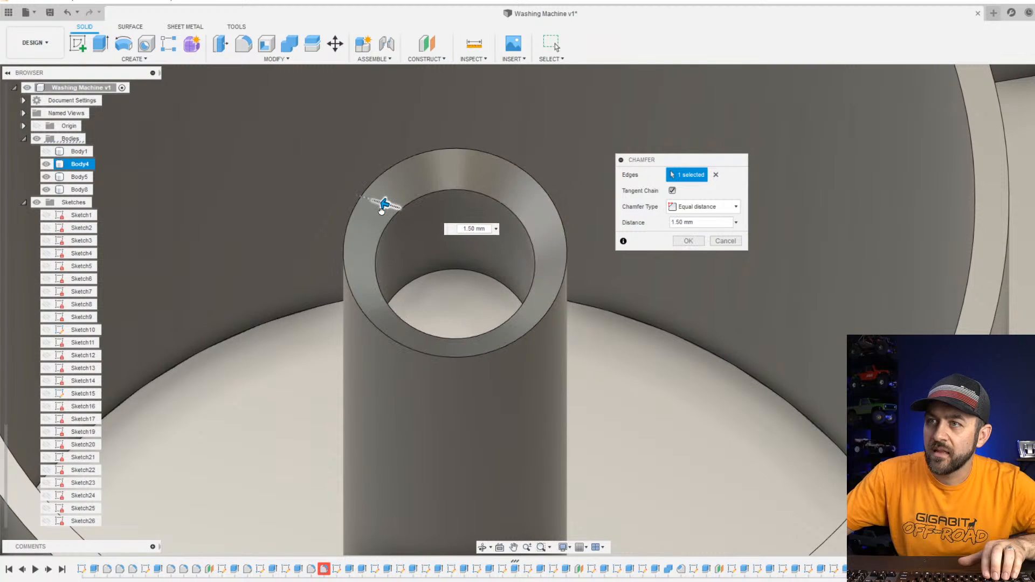
scroll(403, 199, "up", 4)
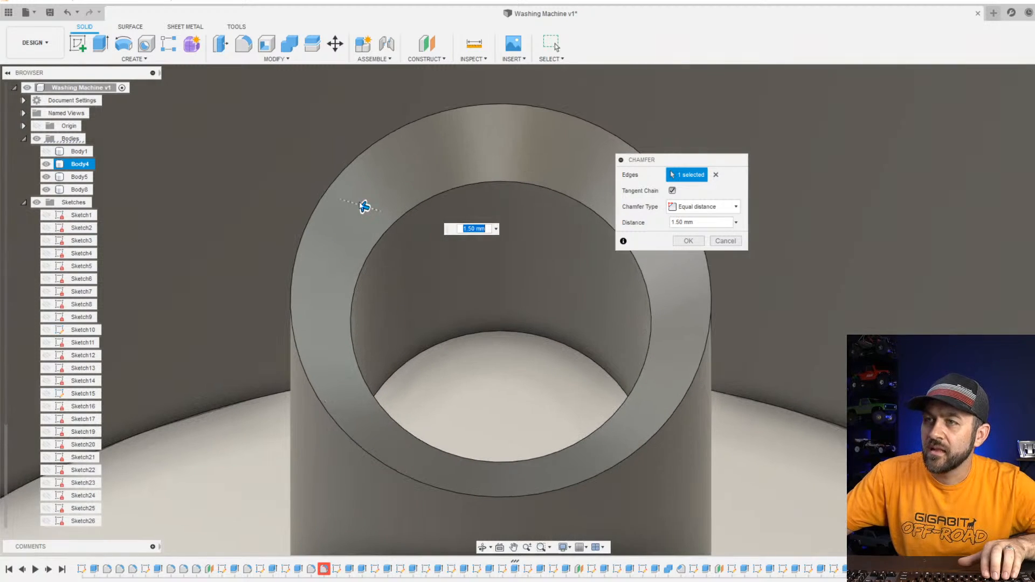
left_click_drag(365, 207, 371, 209)
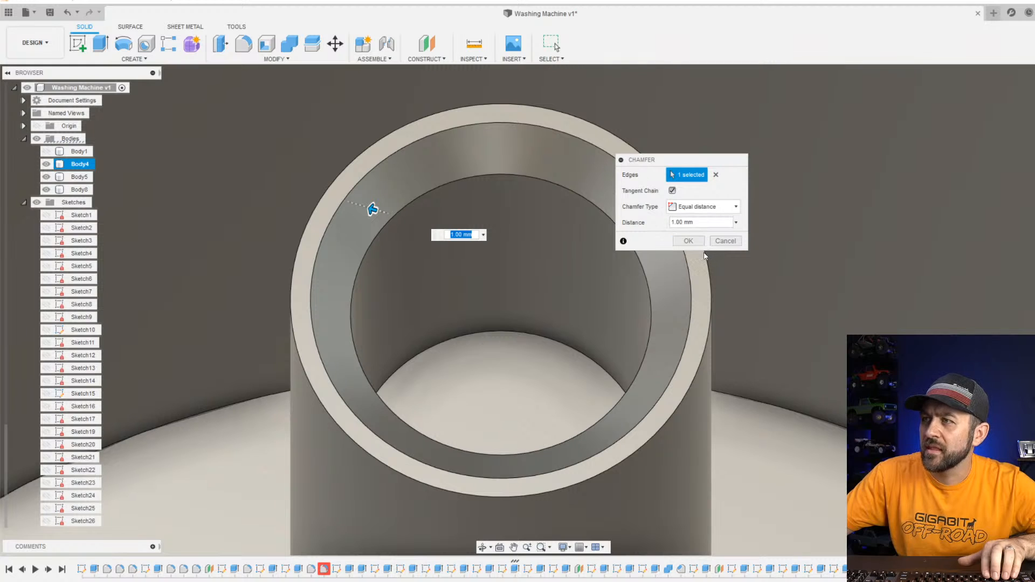
left_click(689, 241)
scroll(550, 284, "down", 5)
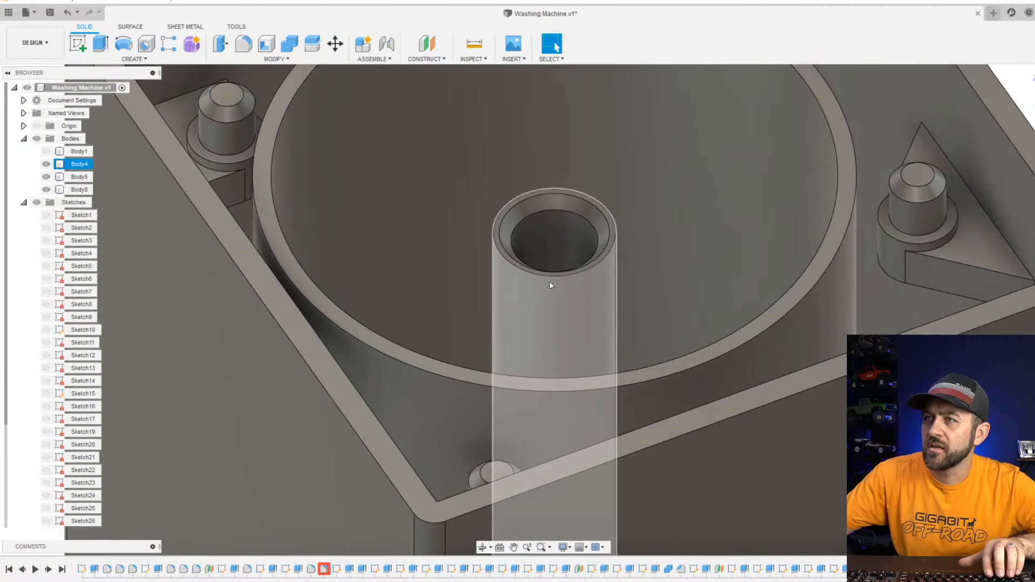
Examine the hollowed column inside the tub from several angles and clear the selection.
scroll(550, 285, "down", 8)
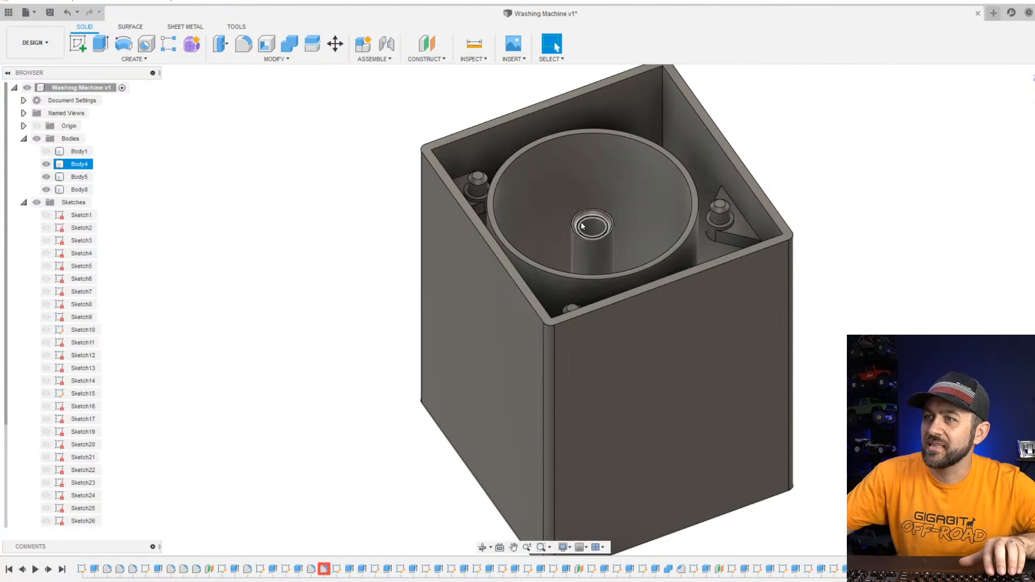
scroll(581, 226, "up", 2)
scroll(561, 218, "down", 1)
middle_click_drag(590, 216, 564, 270, "shift")
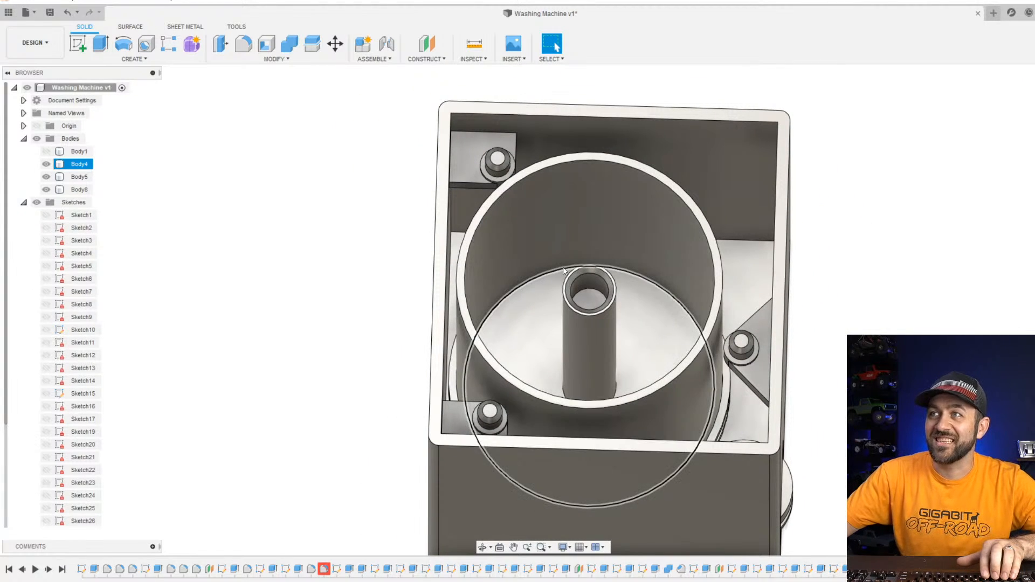
scroll(568, 386, "down", 1)
scroll(612, 371, "up", 2)
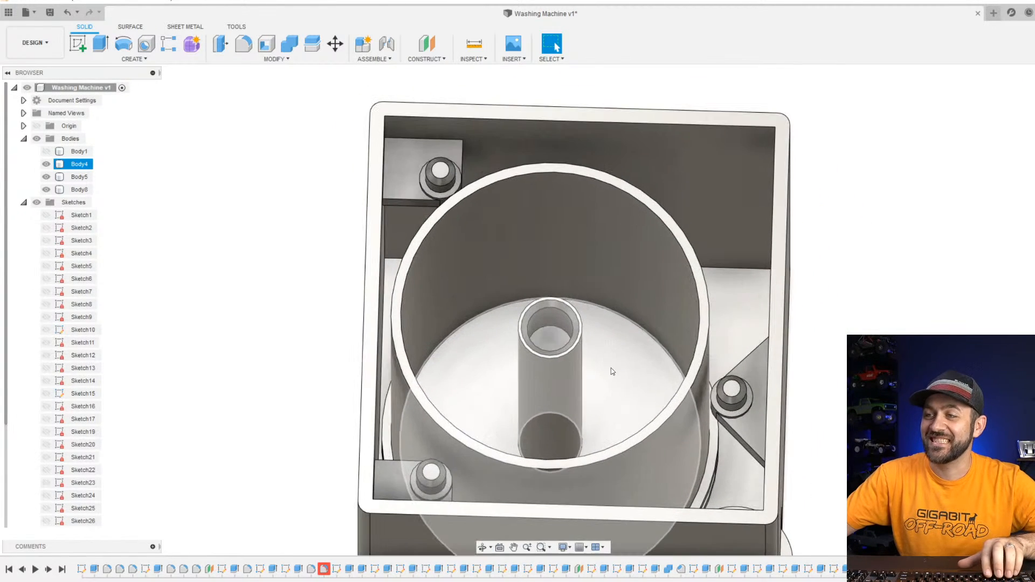
scroll(599, 357, "down", 2)
scroll(595, 349, "up", 2)
middle_click_drag(595, 348, 564, 335, "shift")
scroll(558, 365, "down", 1)
scroll(552, 396, "down", 1)
scroll(552, 403, "up", 3)
left_click(266, 153)
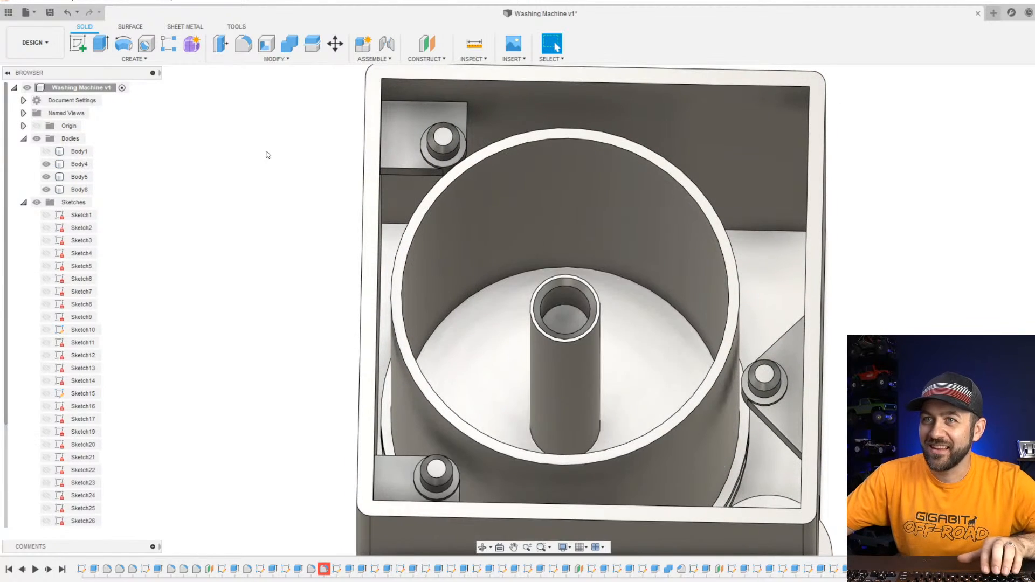
Sketch a circle about 37 mm in diameter on the tub floor, centered on the column, and finish the sketch.
left_click(81, 51)
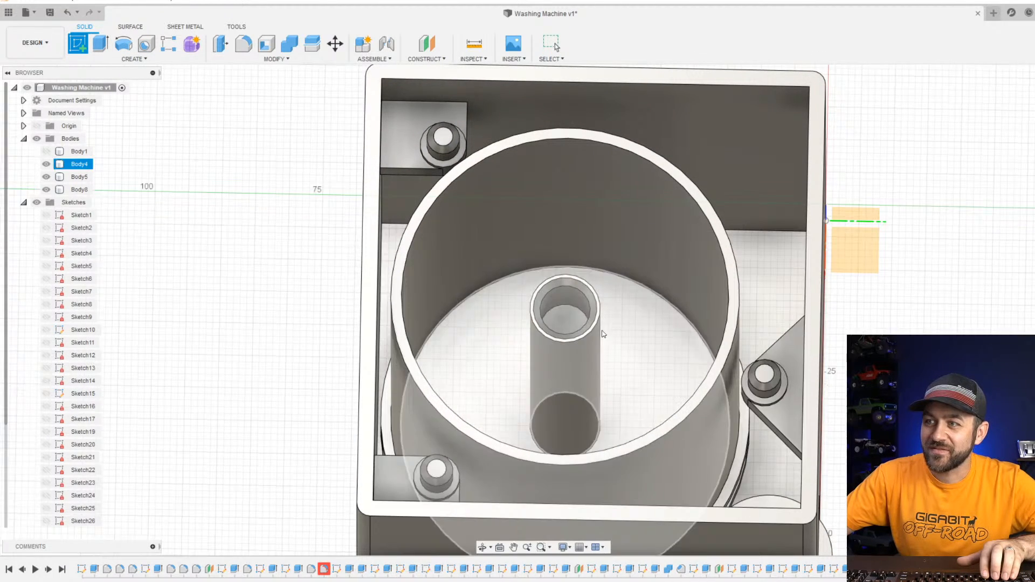
left_click(512, 345)
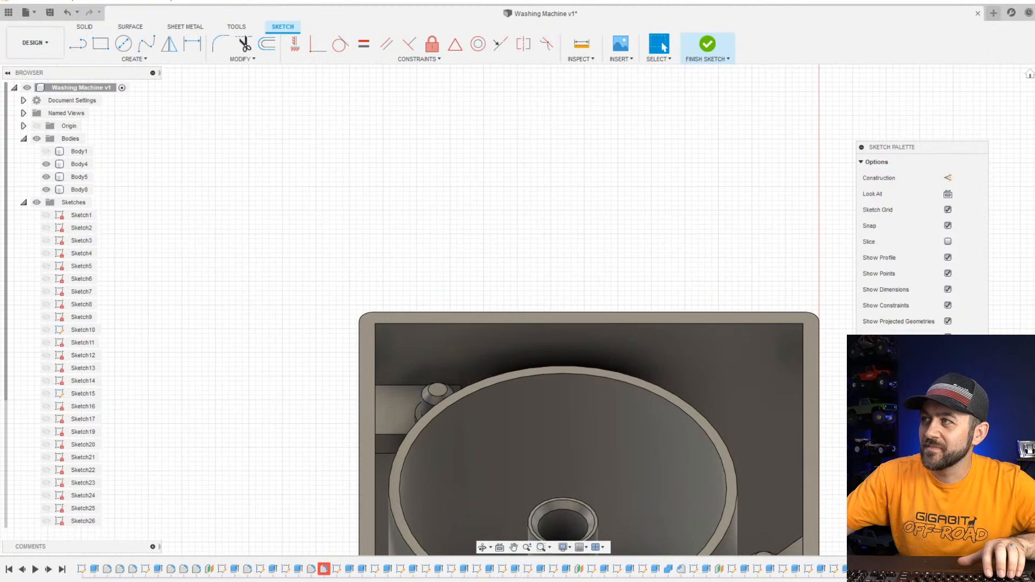
key("c")
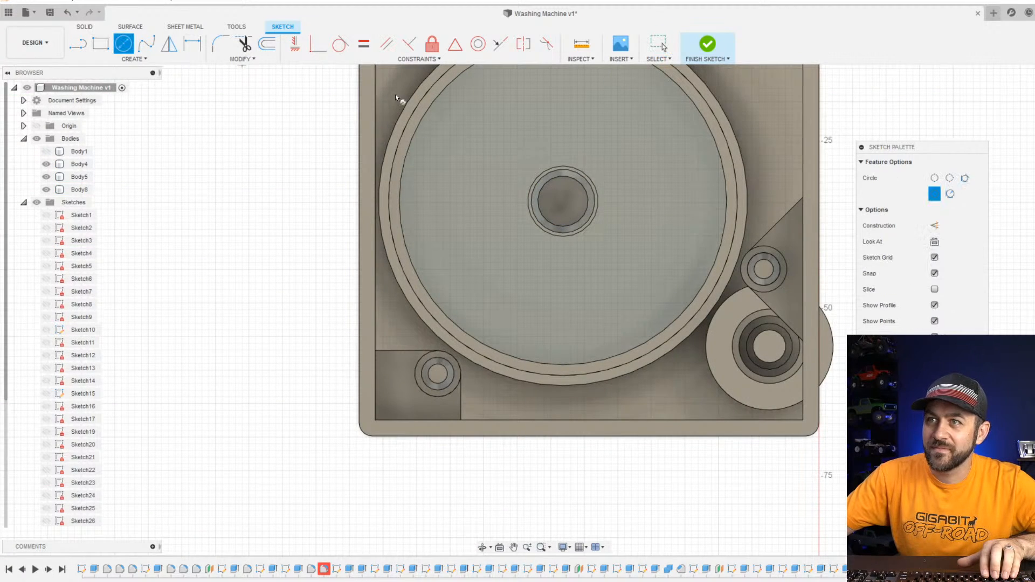
left_click(563, 202)
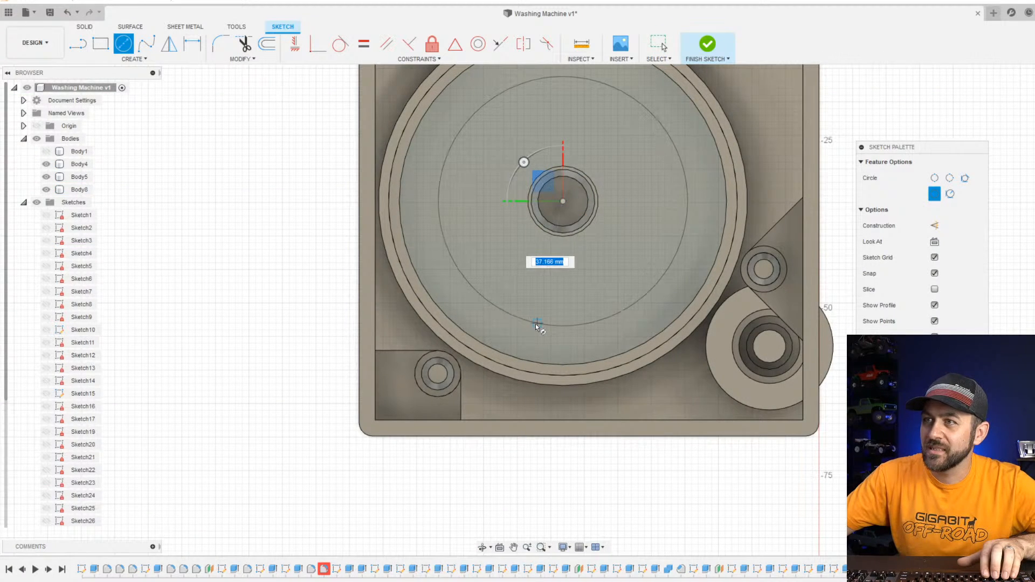
left_click(535, 323)
scroll(572, 226, "down", 3)
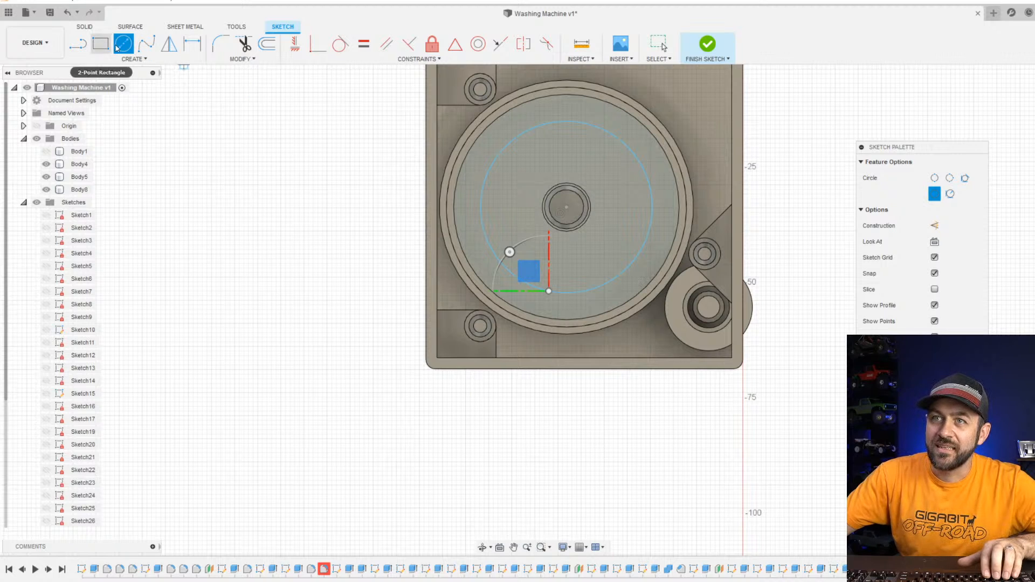
left_click(703, 47)
Extrude the ring around the column 3 mm upward from the tub floor with the Join operation.
left_click(100, 51)
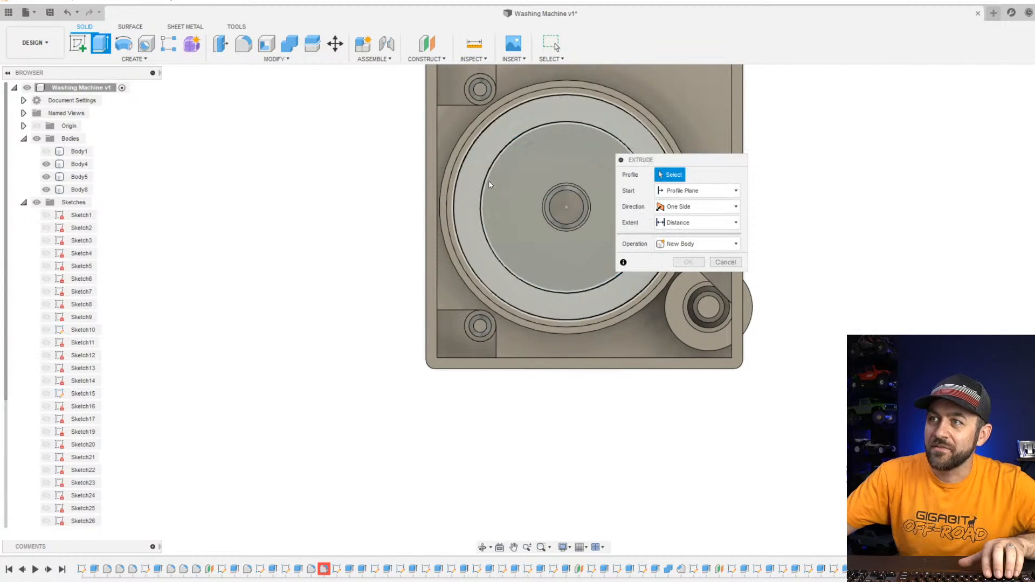
left_click(488, 180)
scroll(536, 275, "up", 3)
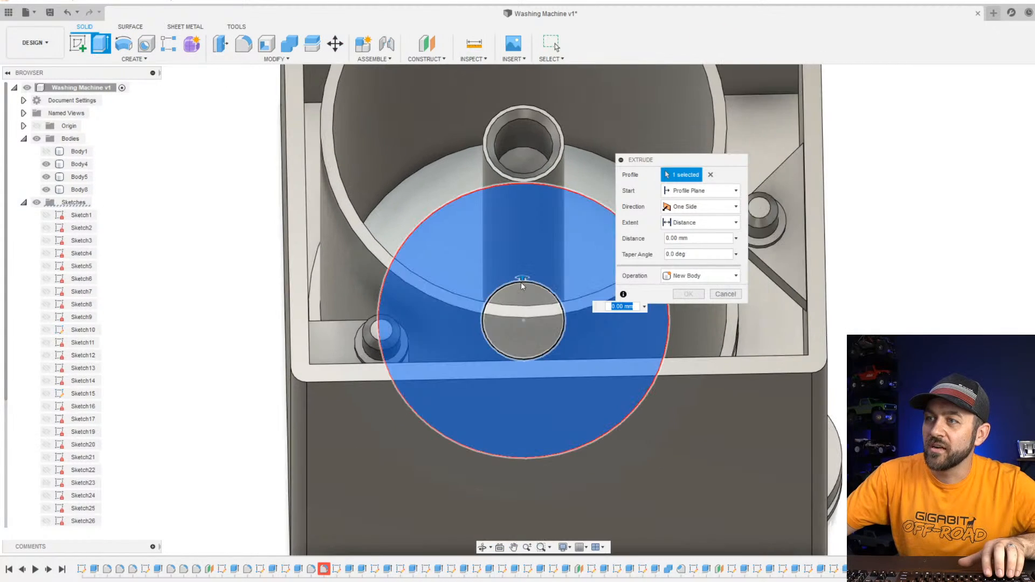
left_click_drag(525, 275, 527, 273)
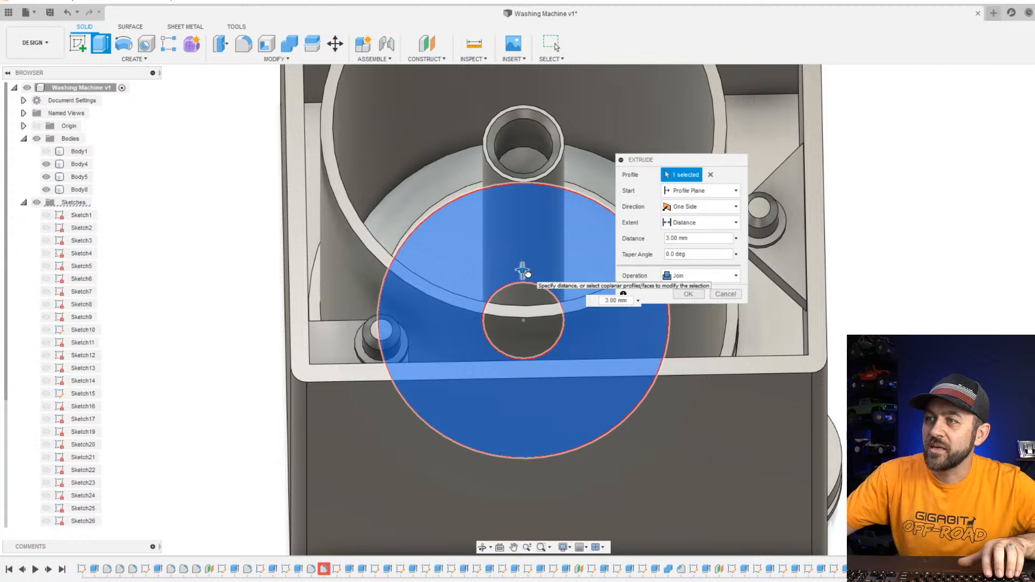
key("Return")
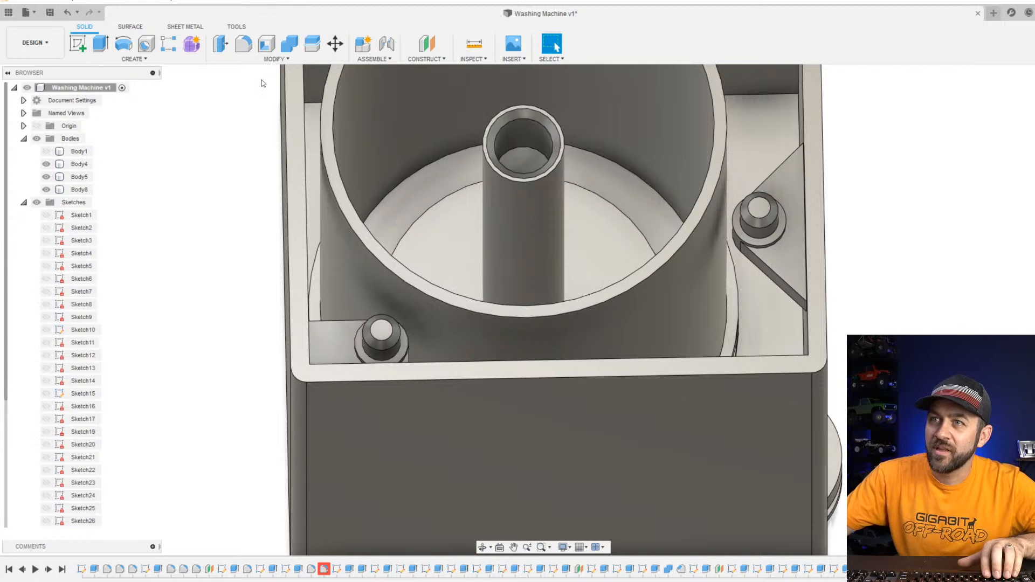
Start a Two distances chamfer on the base disc's outer top edge inside the tub, setting the second distance to 2.5 mm.
left_click(273, 60)
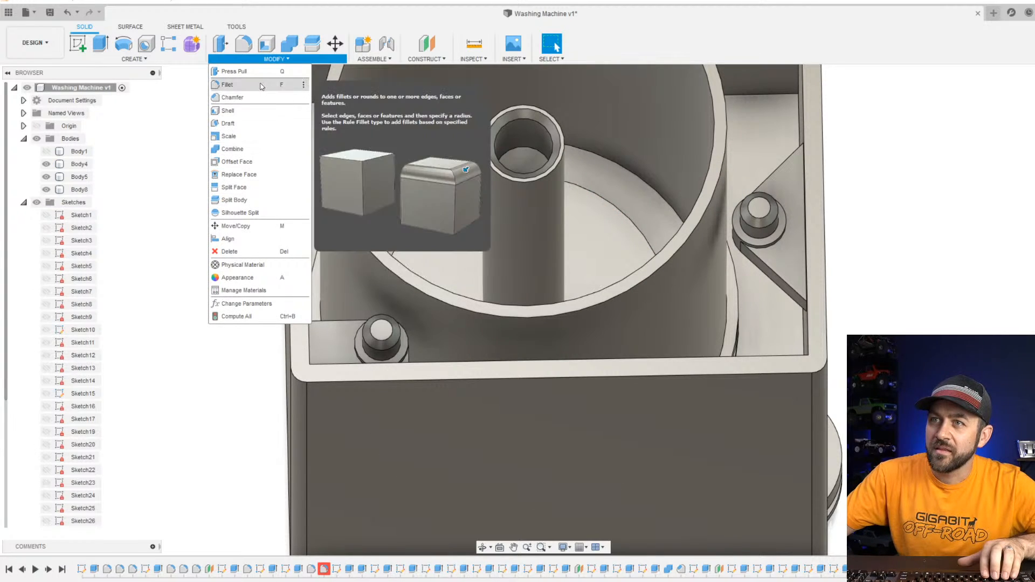
left_click(272, 98)
left_click(427, 207)
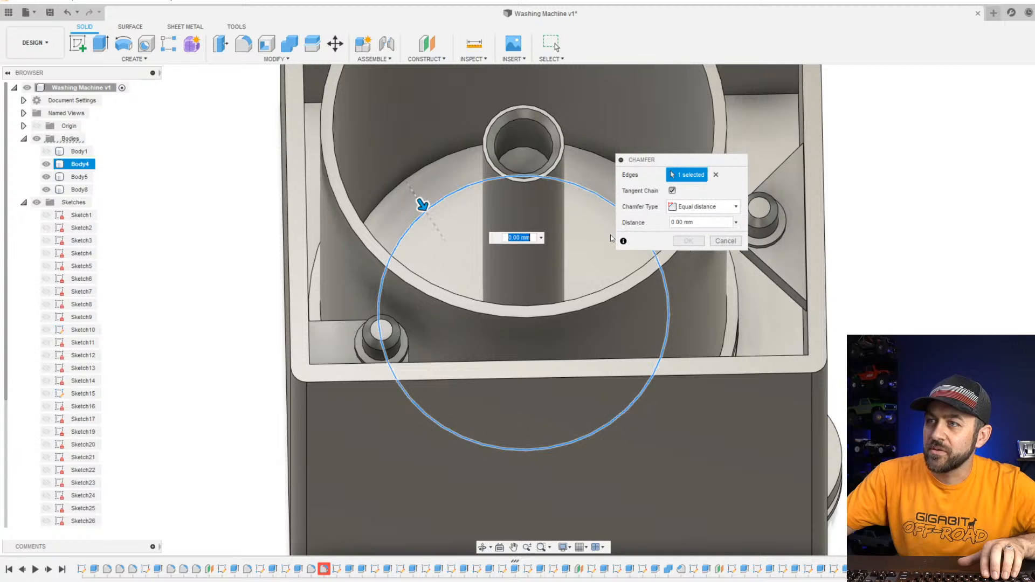
left_click(737, 208)
left_click(731, 240)
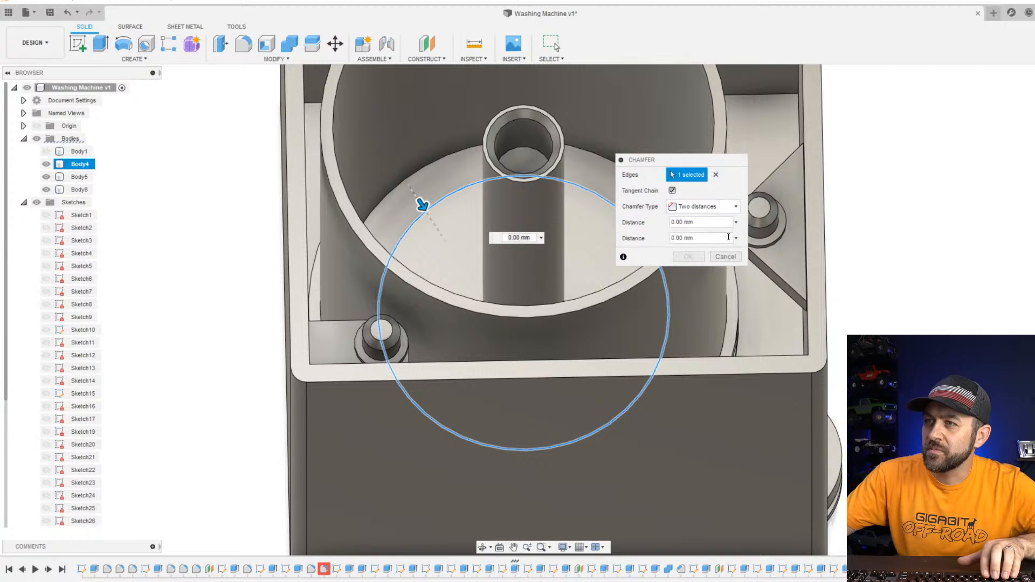
scroll(453, 301, "up", 5)
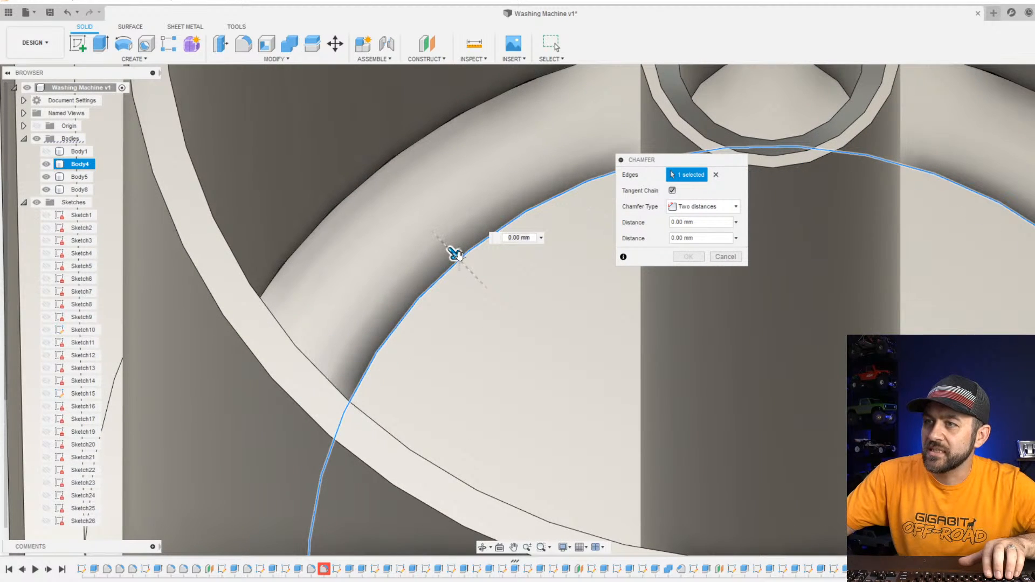
left_click_drag(498, 275, 505, 282)
scroll(471, 272, "up", 4)
middle_click_drag(475, 271, 447, 282, "shift")
left_click_drag(450, 264, 775, 442)
scroll(457, 303, "up", 3)
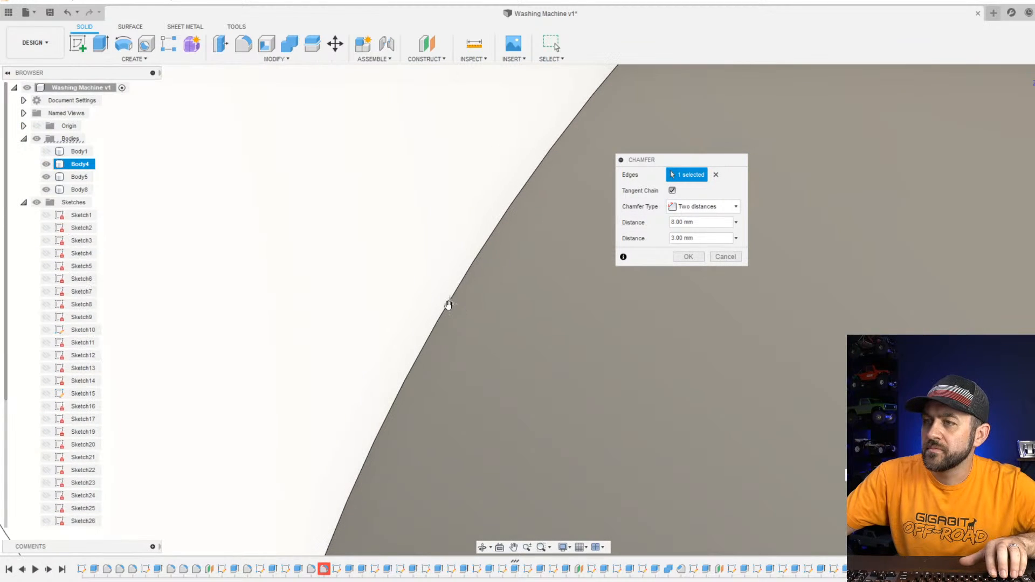
left_click_drag(456, 299, 453, 292)
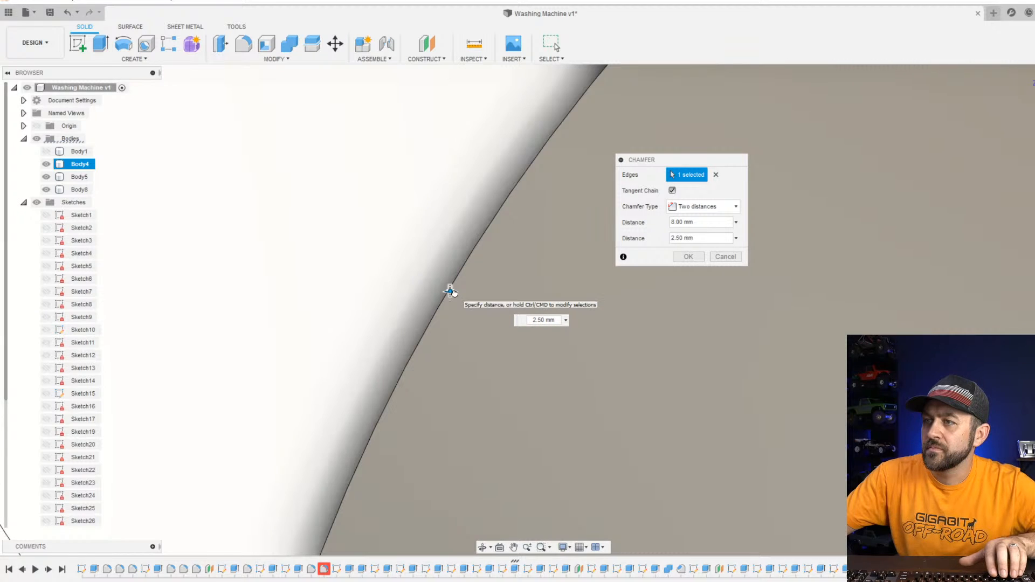
Set the base disc chamfer's first distance to 11 mm and apply the chamfer.
scroll(453, 296, "down", 5)
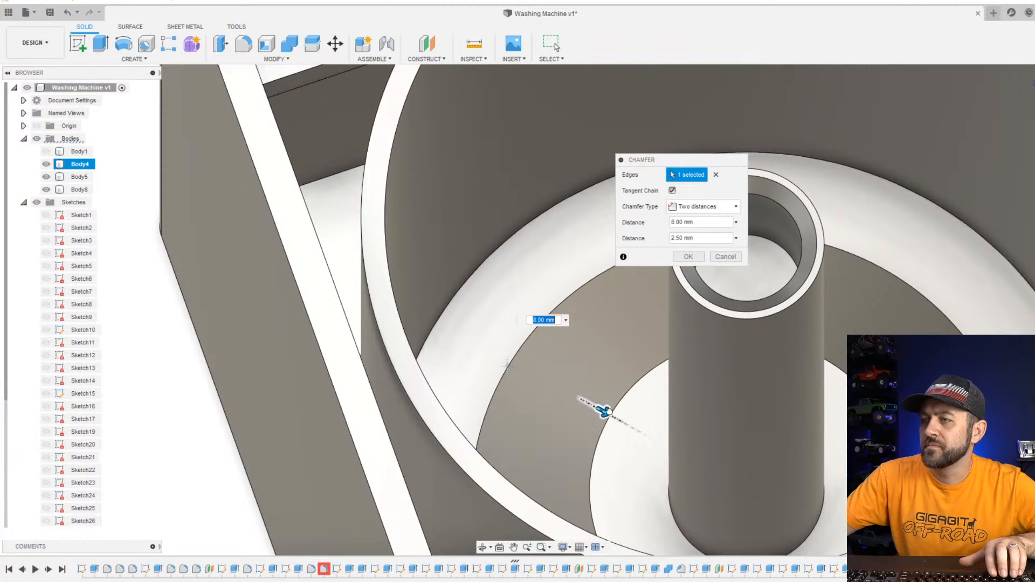
left_click_drag(608, 411, 635, 433)
scroll(676, 316, "down", 1)
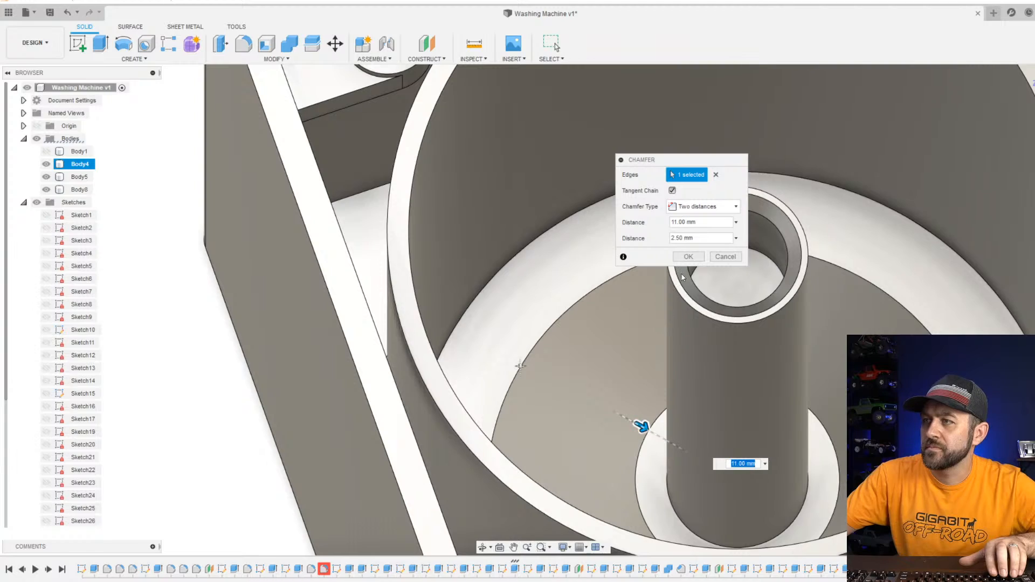
left_click(689, 258)
Create a vertical construction plane offset -38.176 mm from the origin plane, running through the tub's central column.
scroll(651, 296, "down", 3)
middle_click_drag(641, 318, 668, 396, "shift")
scroll(670, 399, "down", 3)
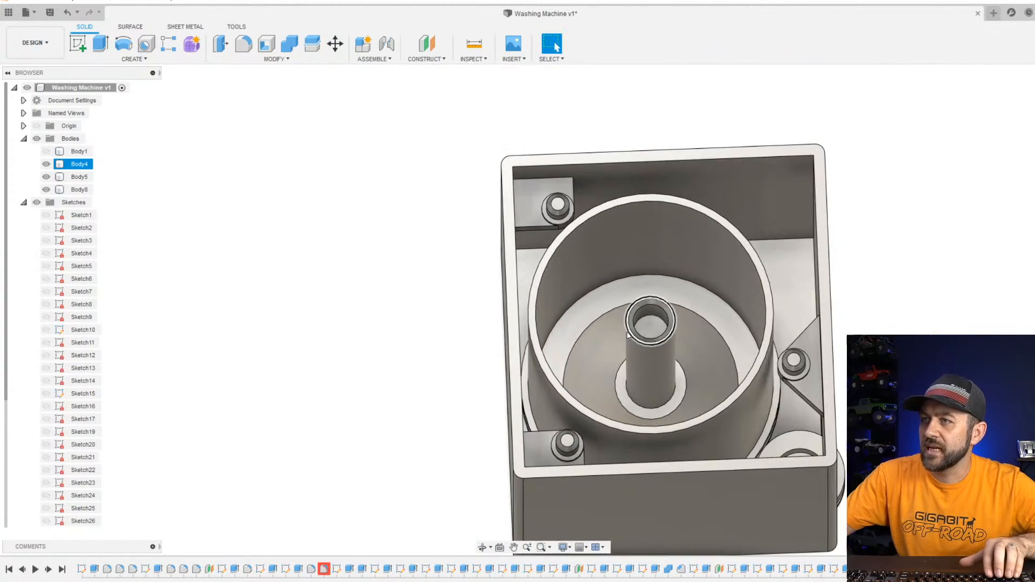
scroll(670, 399, "down", 2)
scroll(670, 399, "up", 5)
scroll(576, 311, "down", 2)
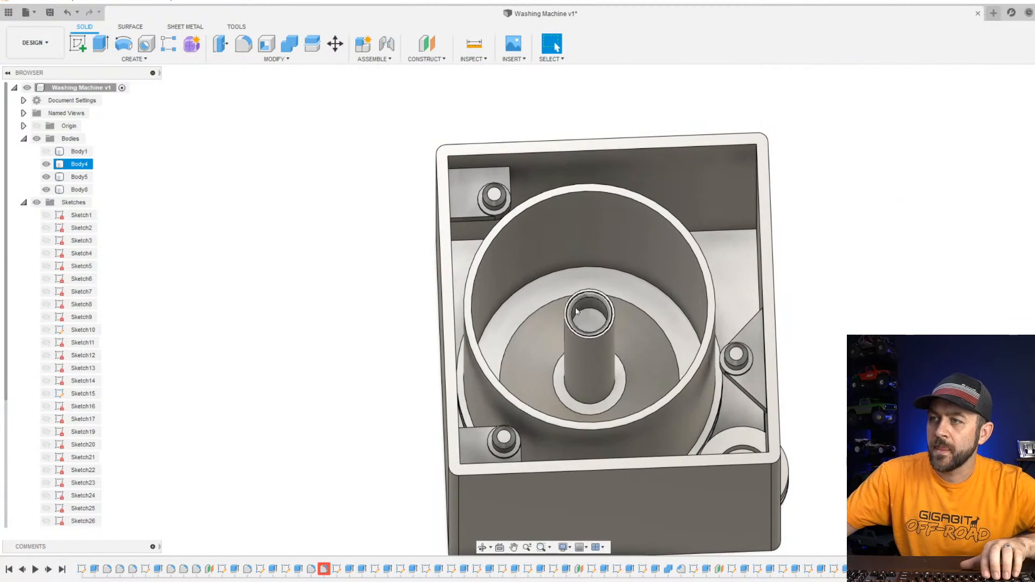
left_click(433, 56)
scroll(620, 339, "down", 3)
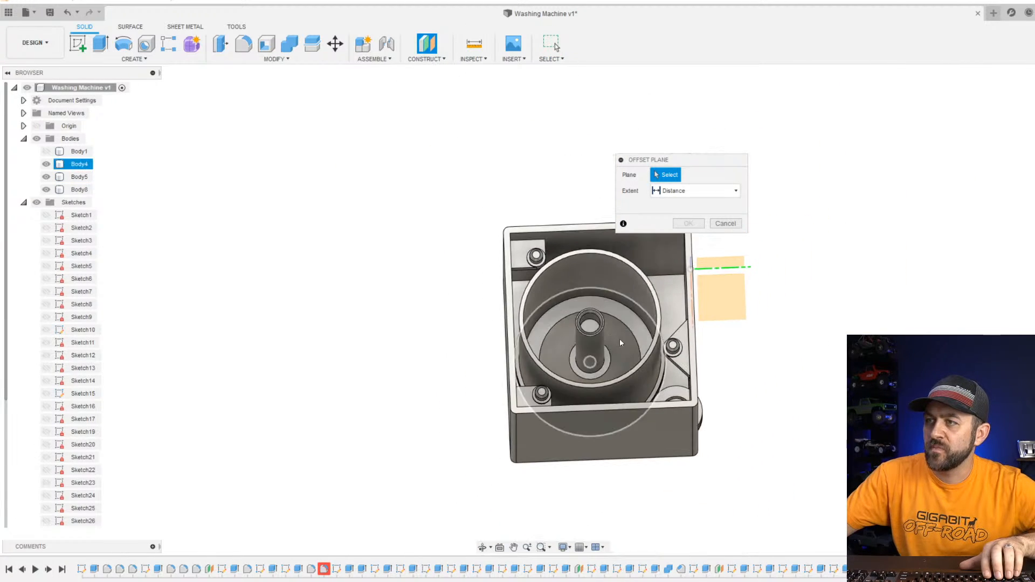
scroll(619, 354, "up", 5)
middle_click_drag(640, 312, 634, 348, "shift")
scroll(616, 330, "down", 3)
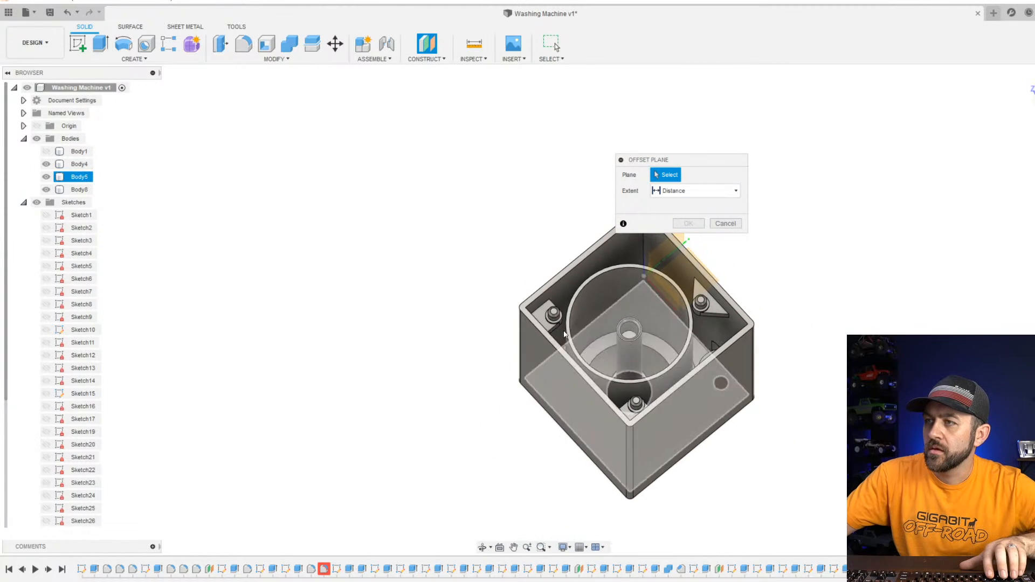
middle_click_drag(566, 338, 505, 378, "shift")
left_click(512, 462)
middle_click_drag(512, 462, 597, 471, "shift")
left_click_drag(598, 471, 645, 311)
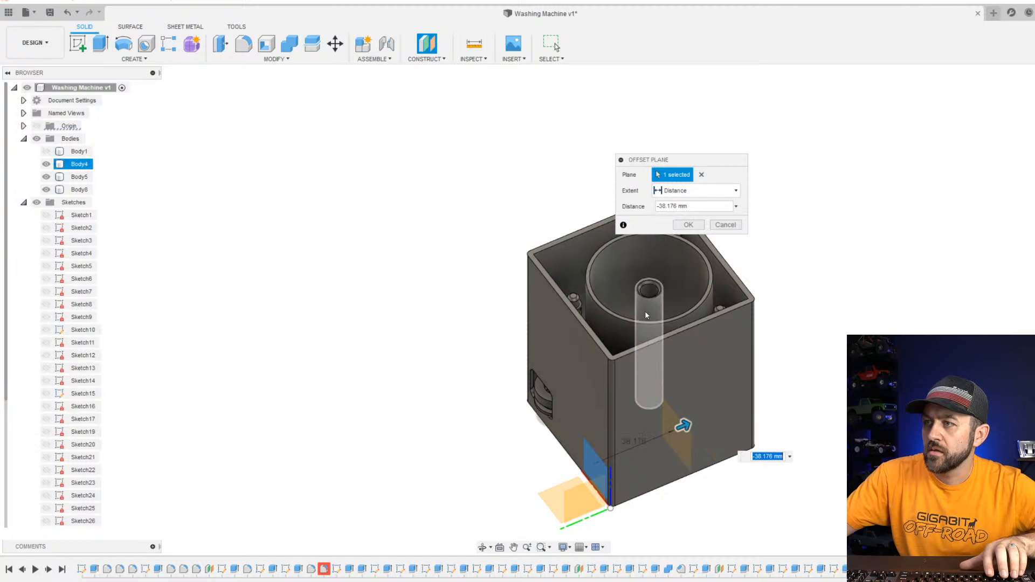
scroll(680, 348, "up", 4)
key("Return")
Start a sketch on the offset plane through the column and face the view square to it.
scroll(679, 252, "down", 5)
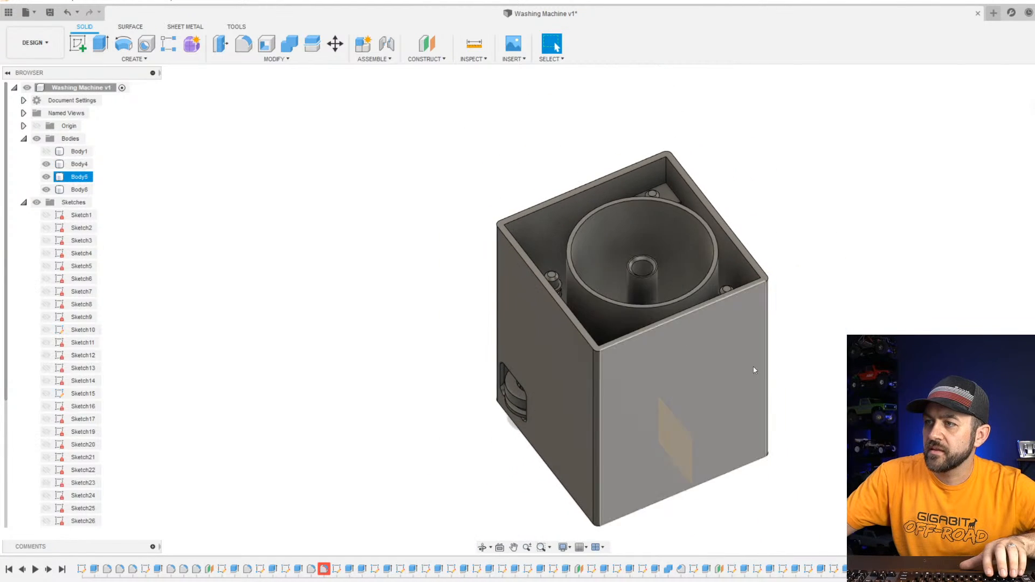
middle_click_drag(752, 367, 579, 439, "shift")
left_click(79, 44)
left_click(617, 467)
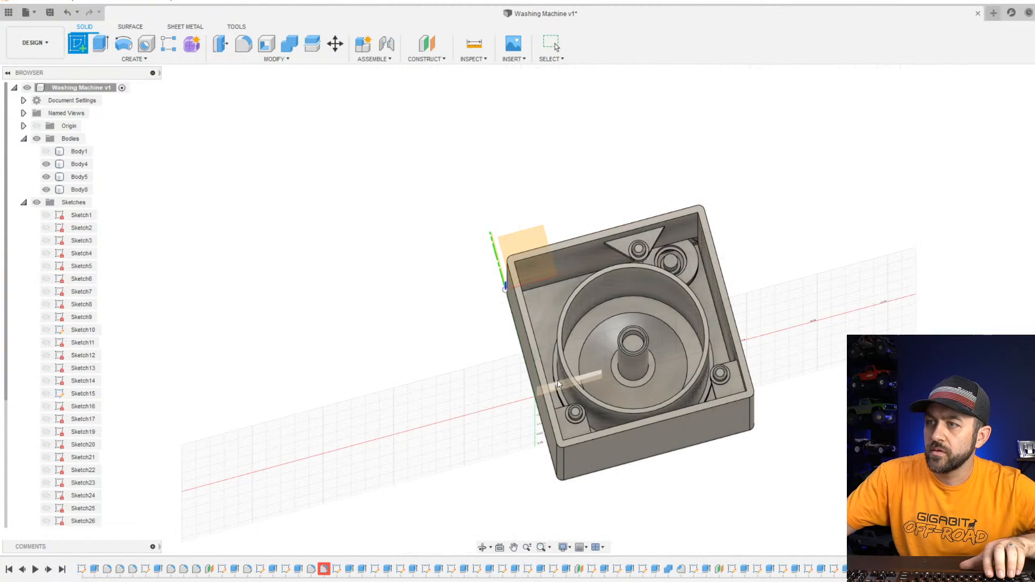
left_click(556, 389)
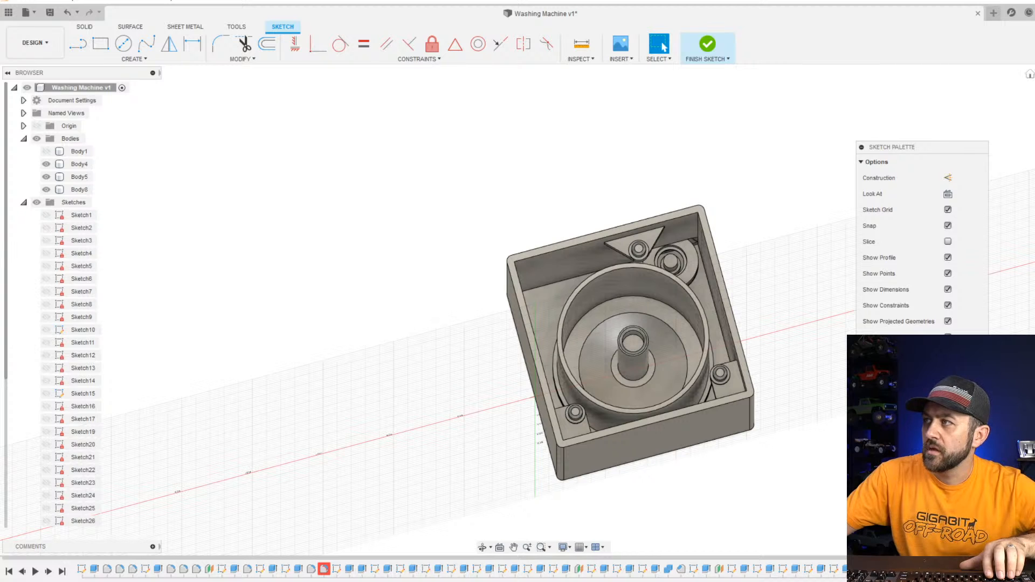
left_click(948, 194)
middle_click_drag(655, 302, 674, 207, "shift")
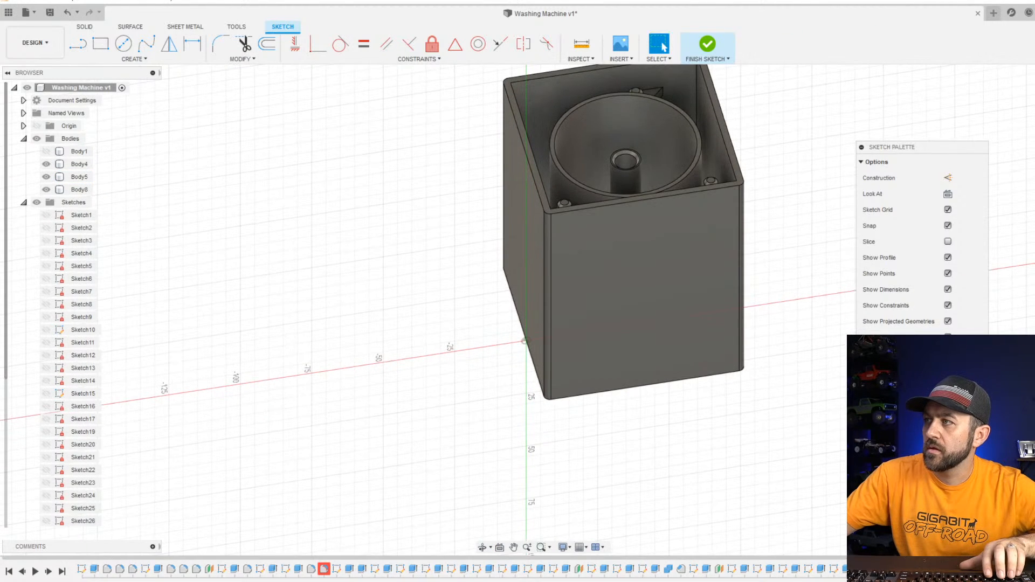
left_click(948, 194)
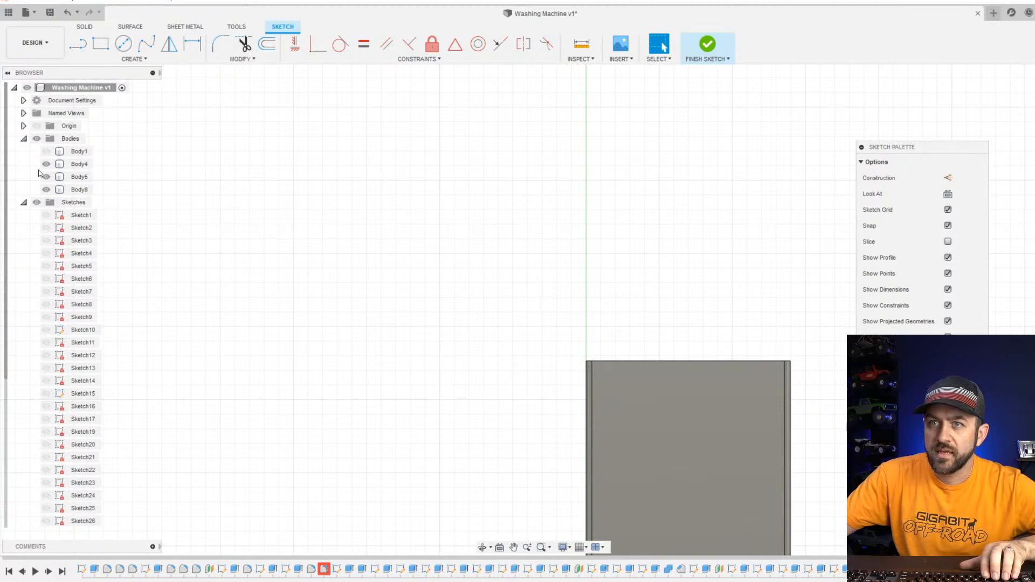
Hide the outer housing, Body5, while keeping the tub body shown.
left_click(46, 164)
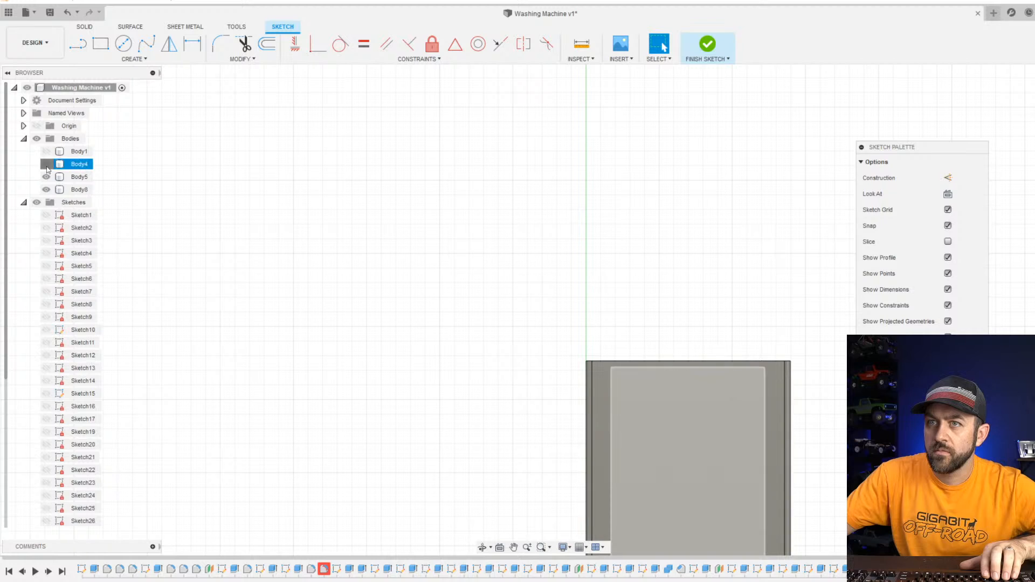
left_click(46, 177)
scroll(669, 335, "up", 1)
middle_click_drag(668, 334, 551, 96)
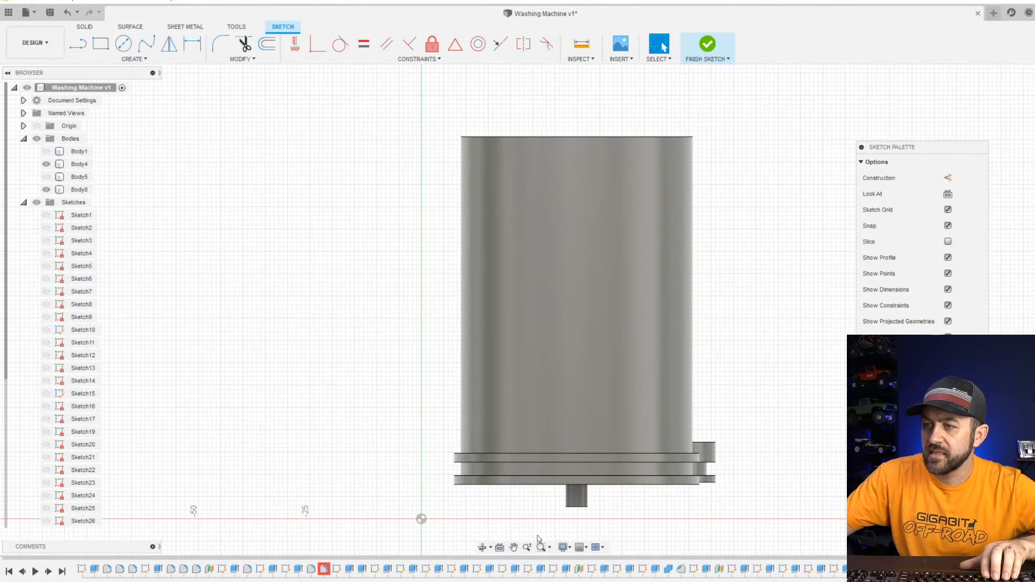
Set the visual style to Shaded with Hidden Edges.
left_click(571, 549)
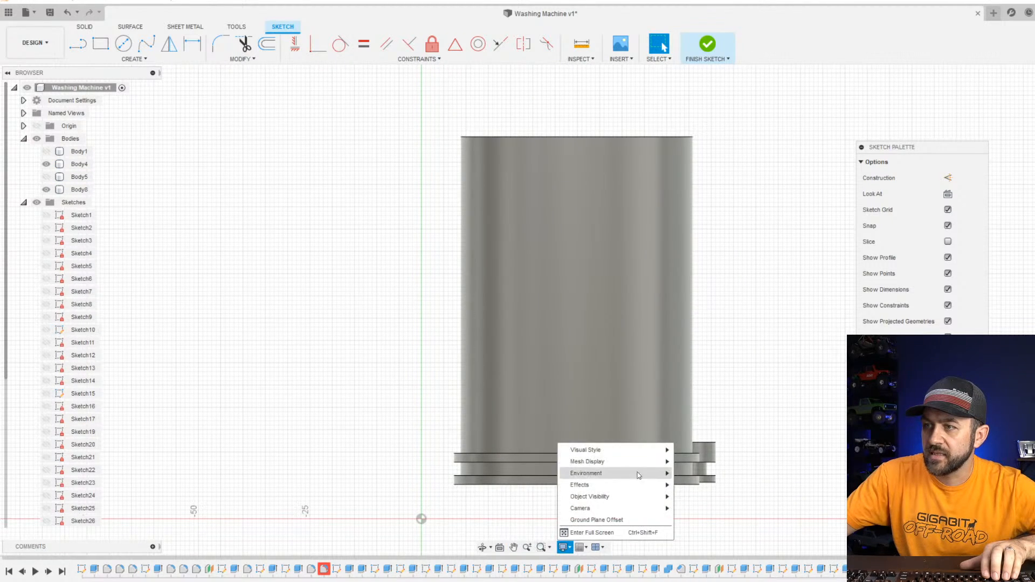
mouse_move(659, 452)
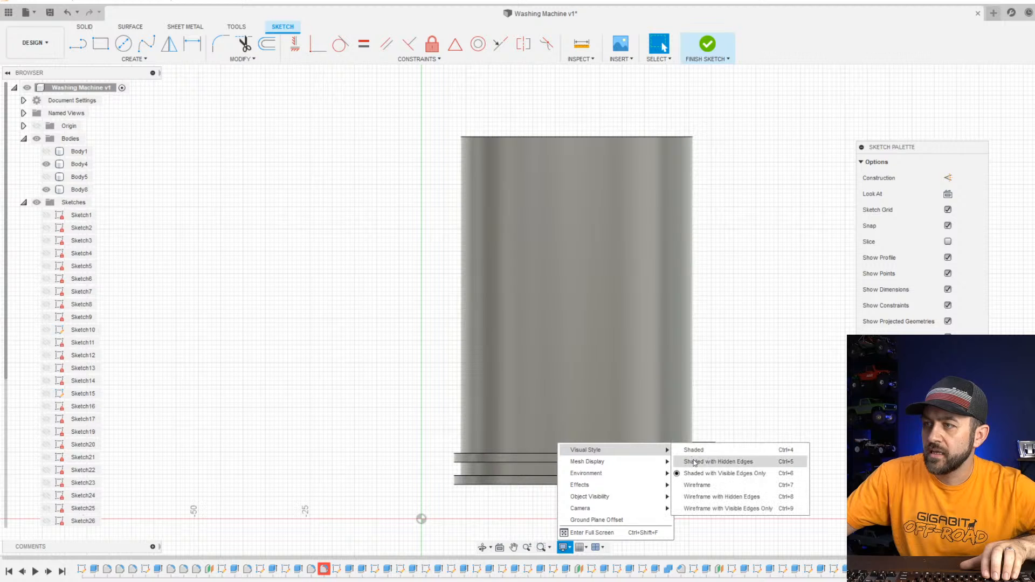
left_click(717, 461)
scroll(596, 259, "up", 3)
middle_click_drag(567, 251, 561, 214)
key("Escape")
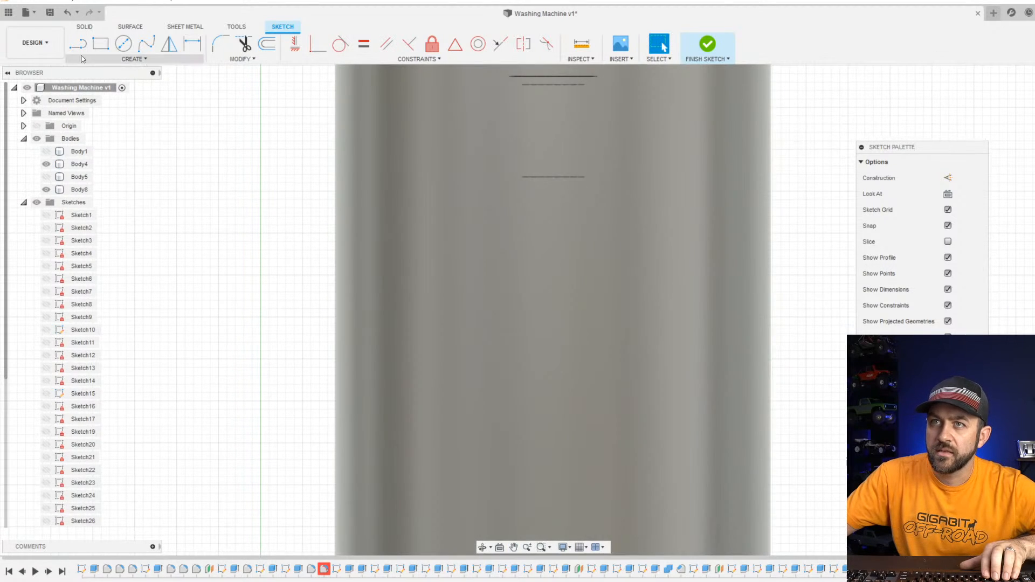
Project the central column's outer cylindrical face into the sketch with Projection Link enabled.
left_click(505, 82)
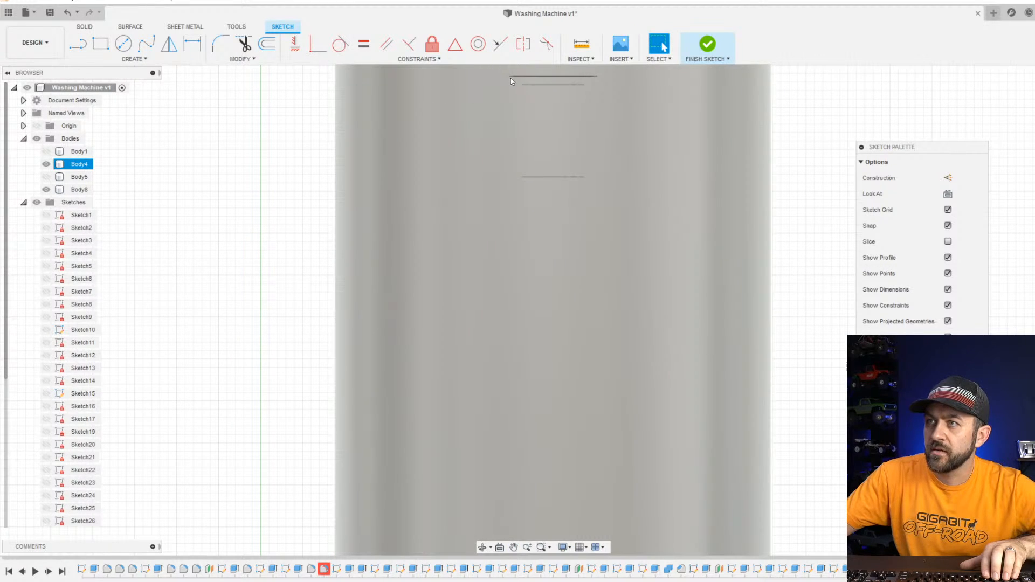
scroll(523, 221, "down", 5)
middle_click_drag(529, 205, 532, 241, "shift")
scroll(536, 298, "down", 3)
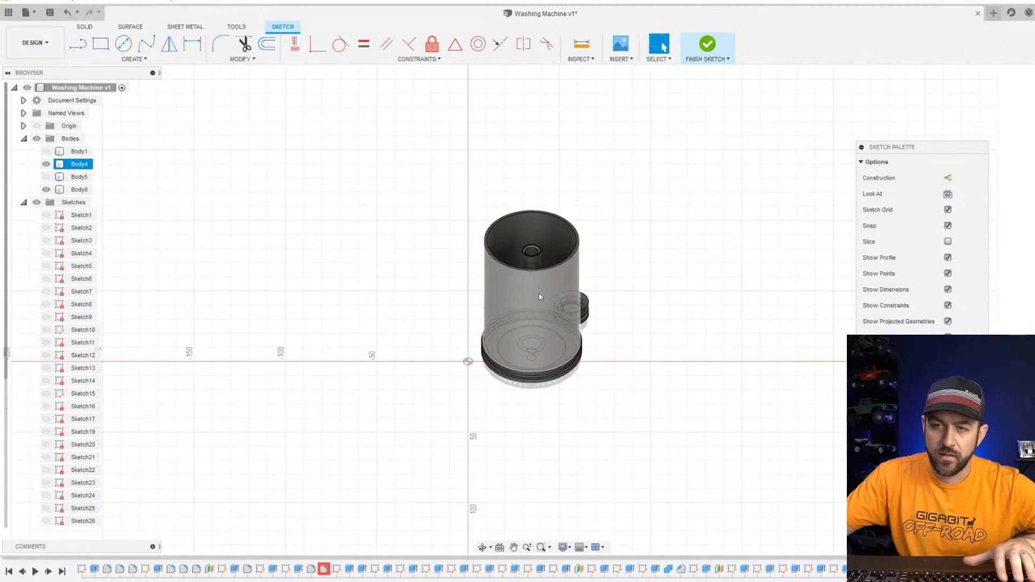
scroll(539, 291, "up", 3)
key("p")
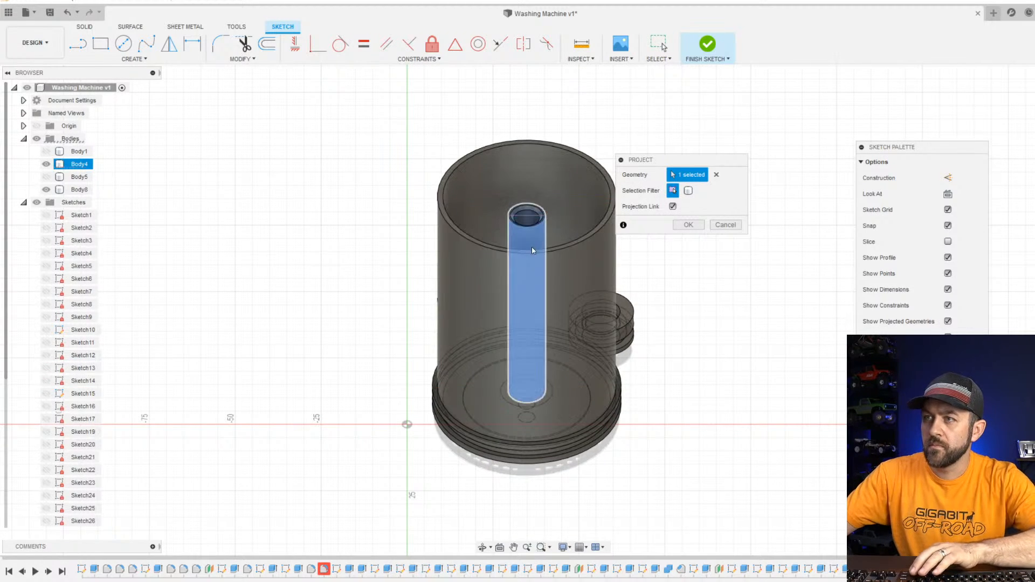
left_click(523, 251)
key("Return")
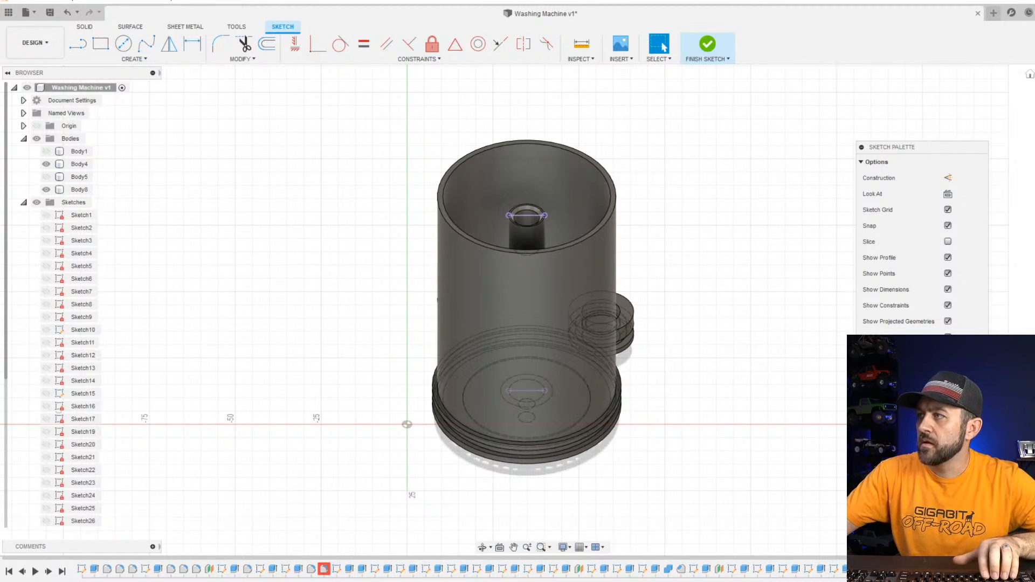
Orient the view square to the front of the tub and set the visual style to Wireframe.
middle_click_drag(742, 493, 742, 375, "shift")
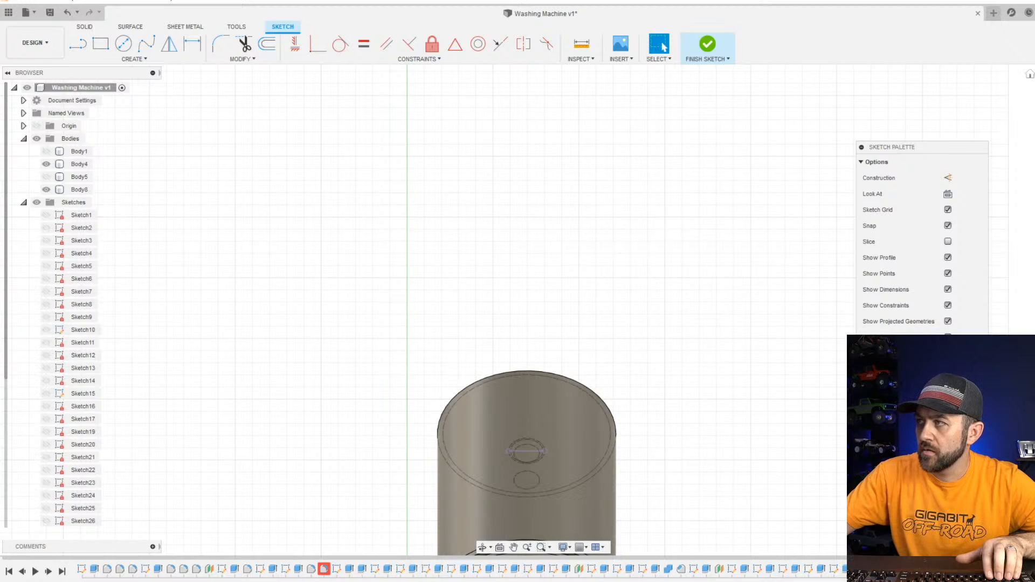
left_click(1033, 102)
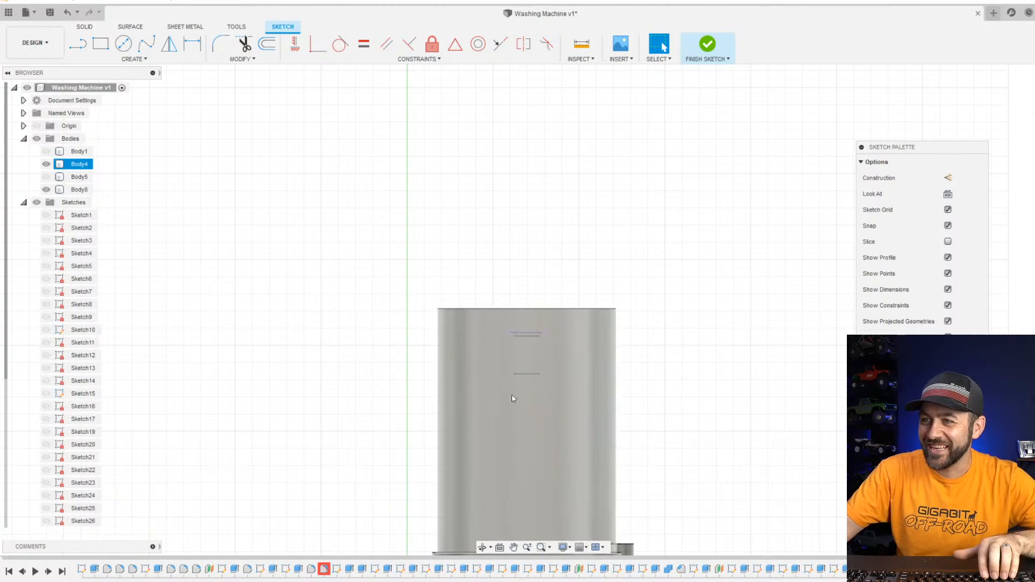
middle_click_drag(539, 405, 511, 152)
scroll(510, 200, "up", 5)
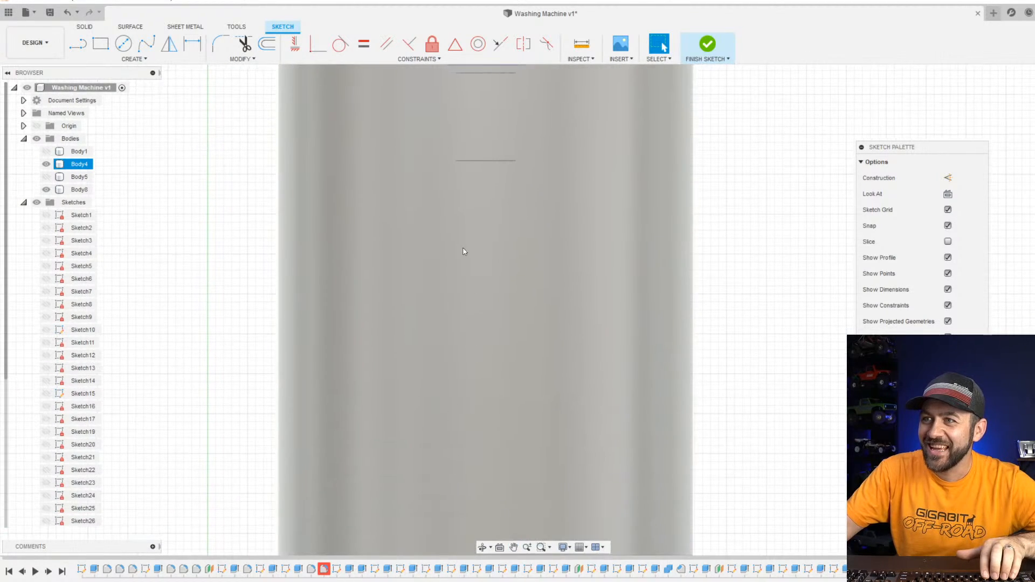
scroll(449, 176, "down", 3)
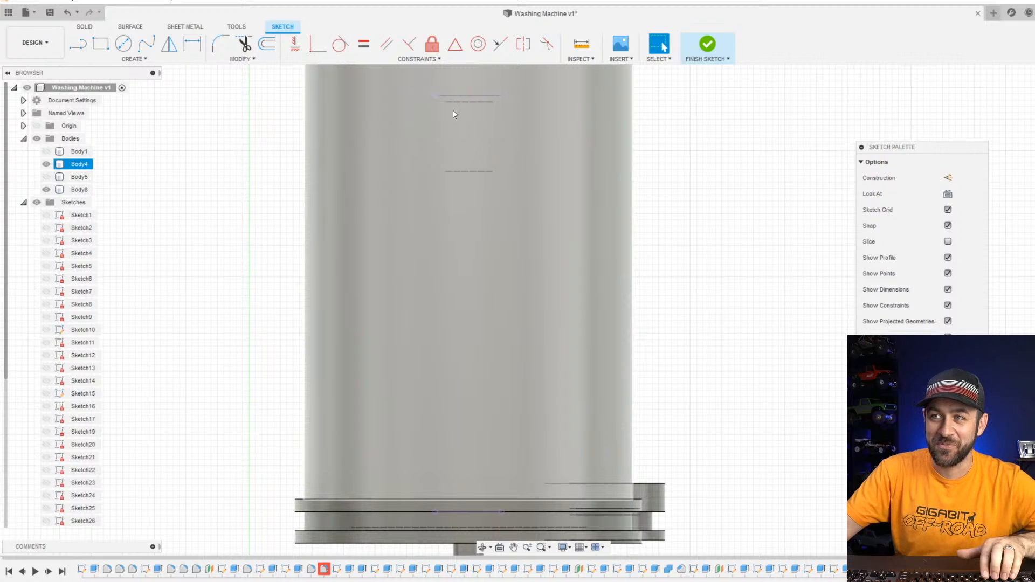
scroll(485, 162, "down", 5)
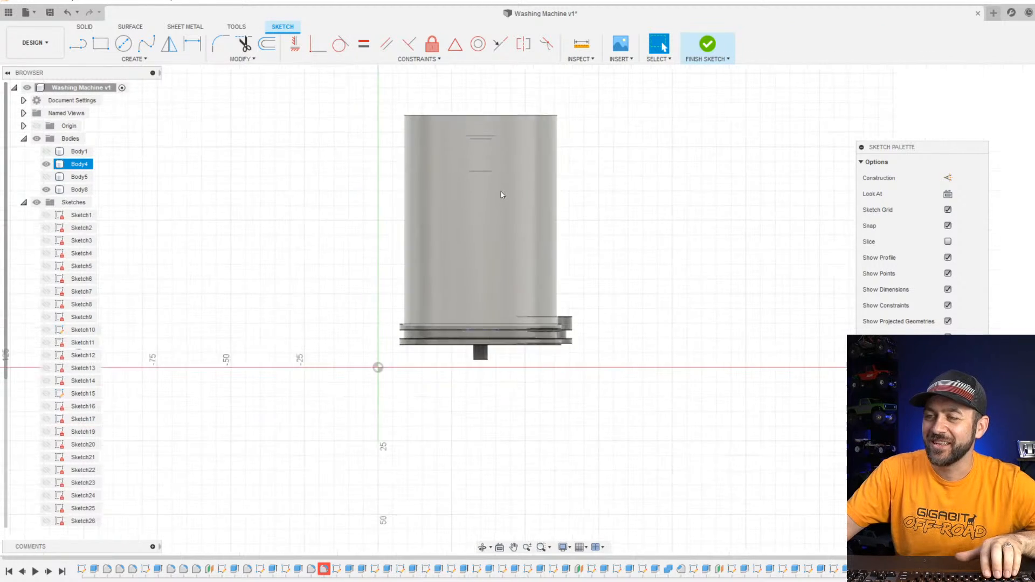
scroll(482, 135, "up", 3)
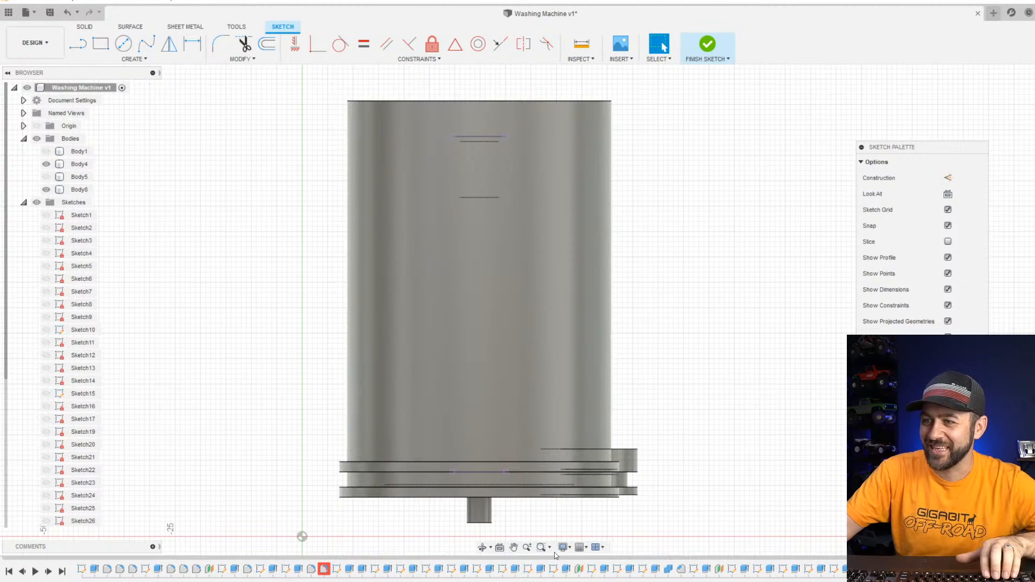
left_click(571, 549)
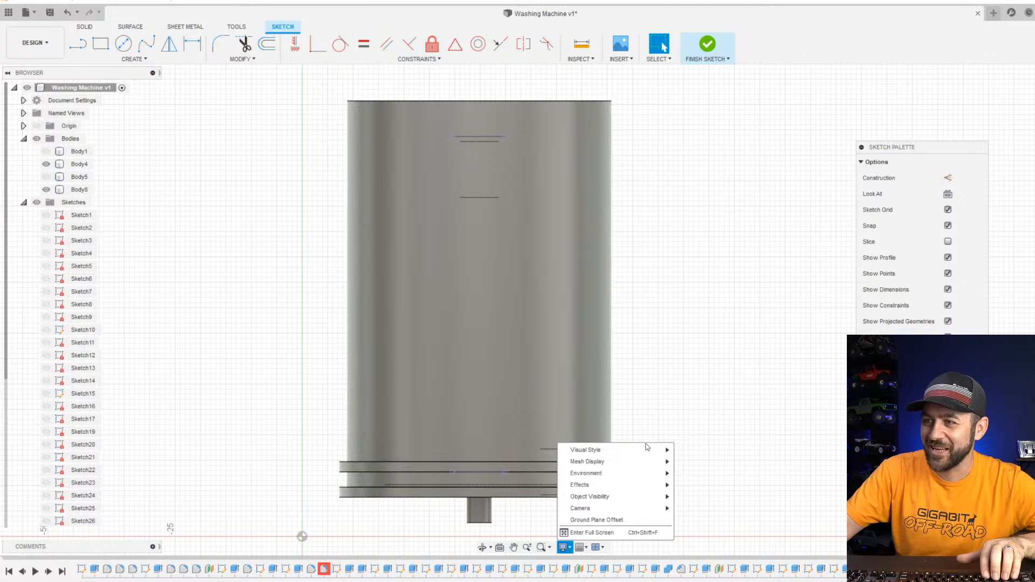
mouse_move(658, 467)
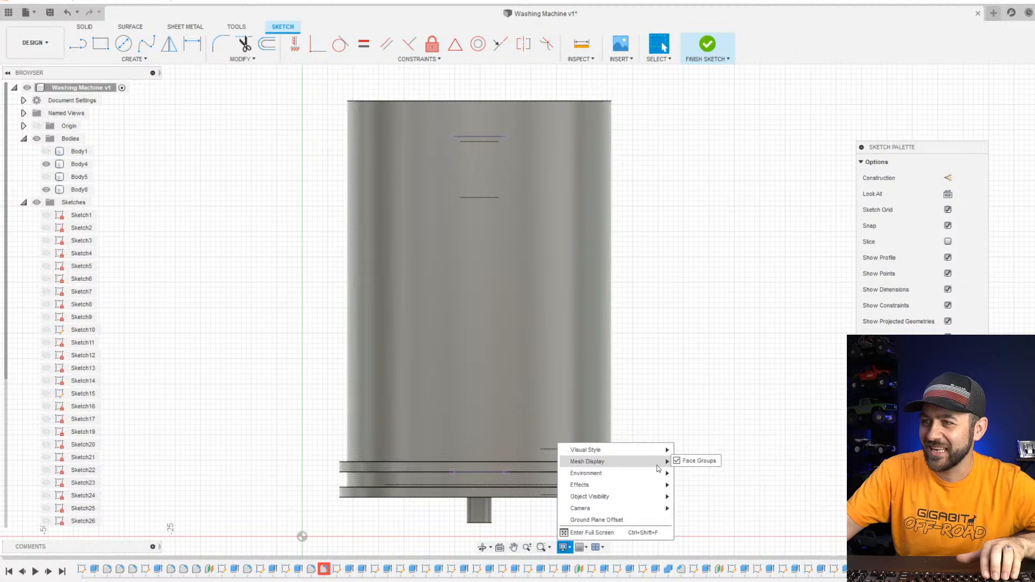
left_click(696, 486)
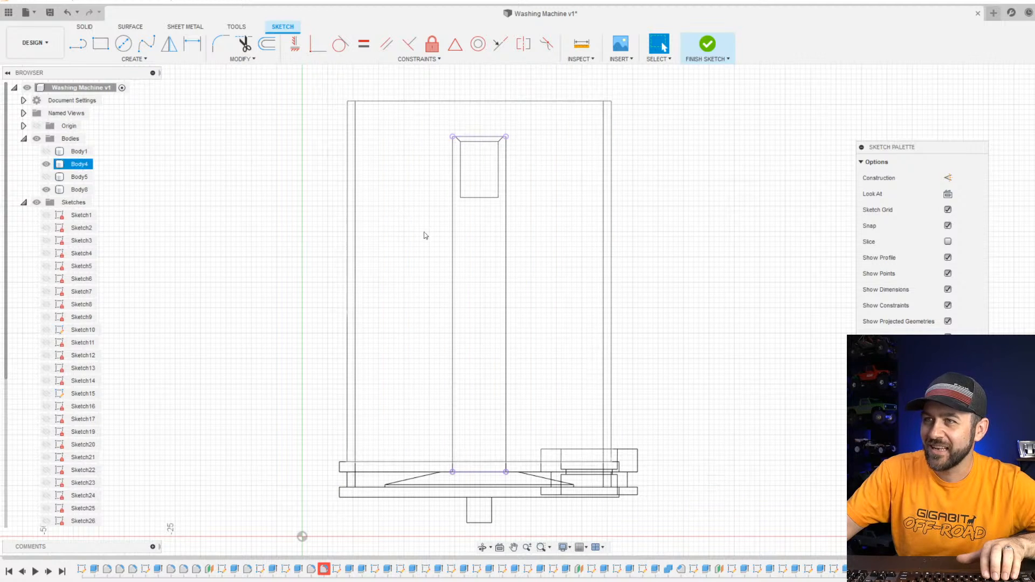
left_click(433, 174)
Sketch a fin outline from the column's upper corner: a 6 mm outward slope, a 16 mm vertical, an inward slope and a long vertical above the base disc.
left_click(78, 44)
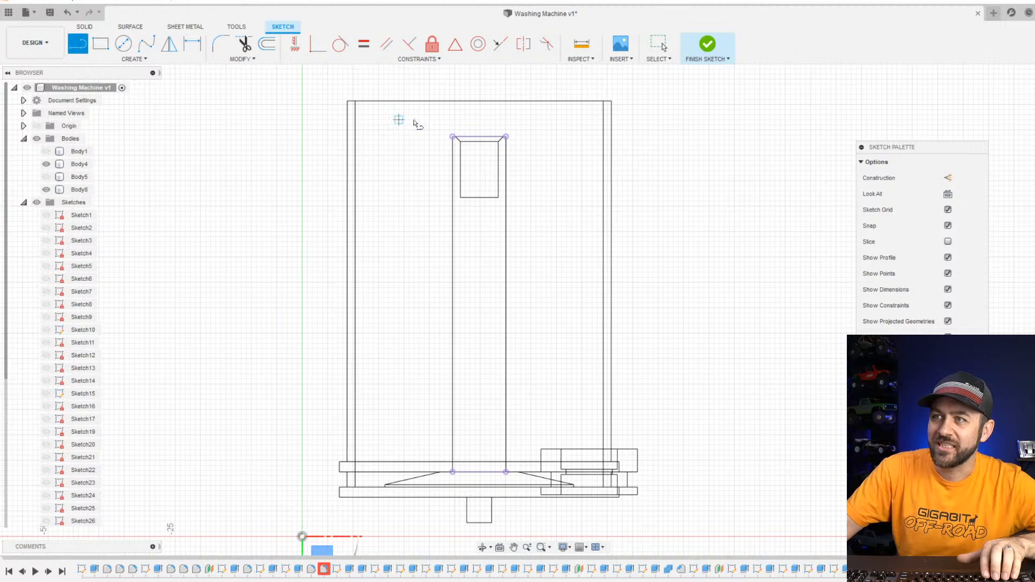
left_click(453, 137)
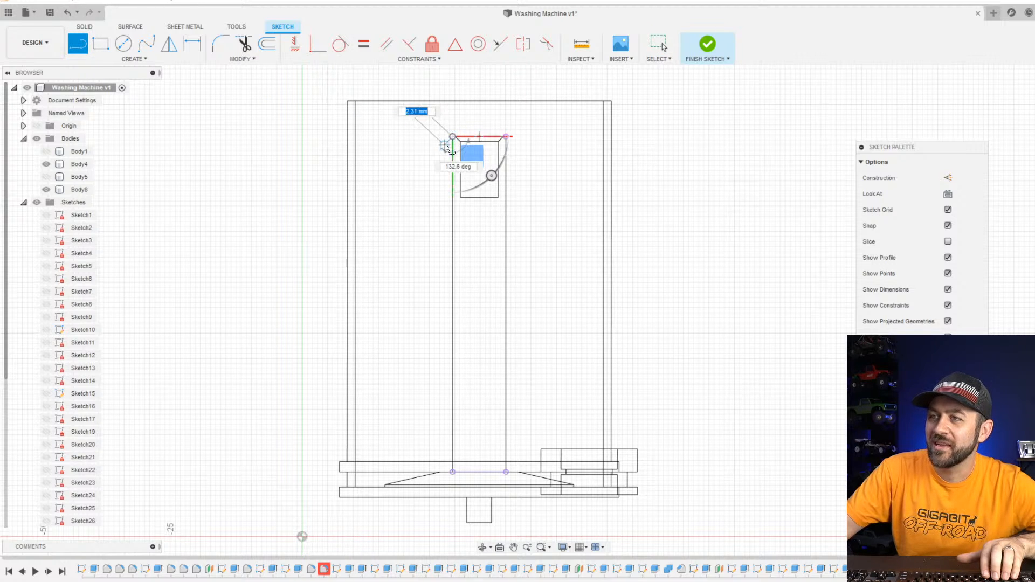
scroll(447, 145, "up", 3)
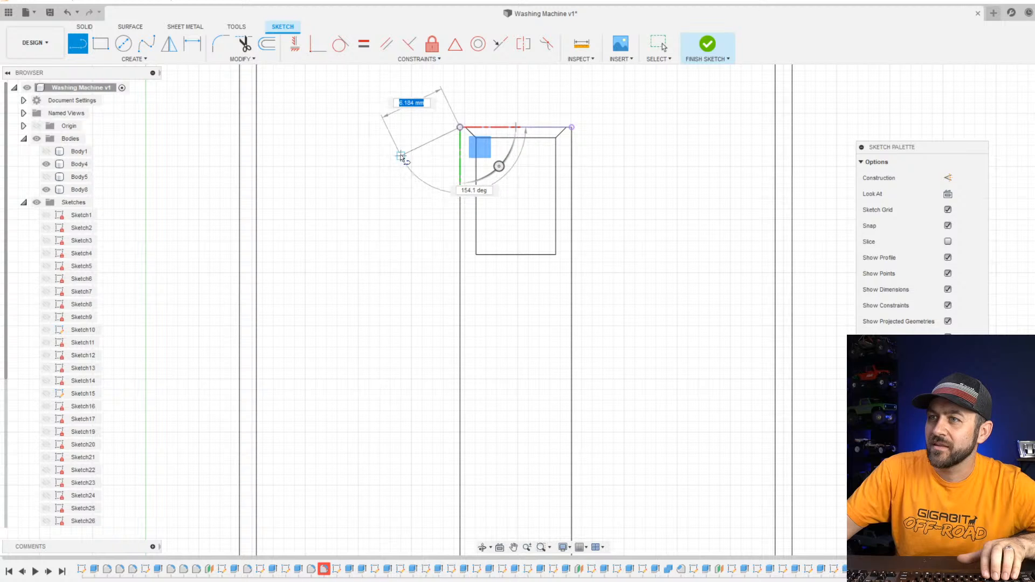
left_click(401, 155)
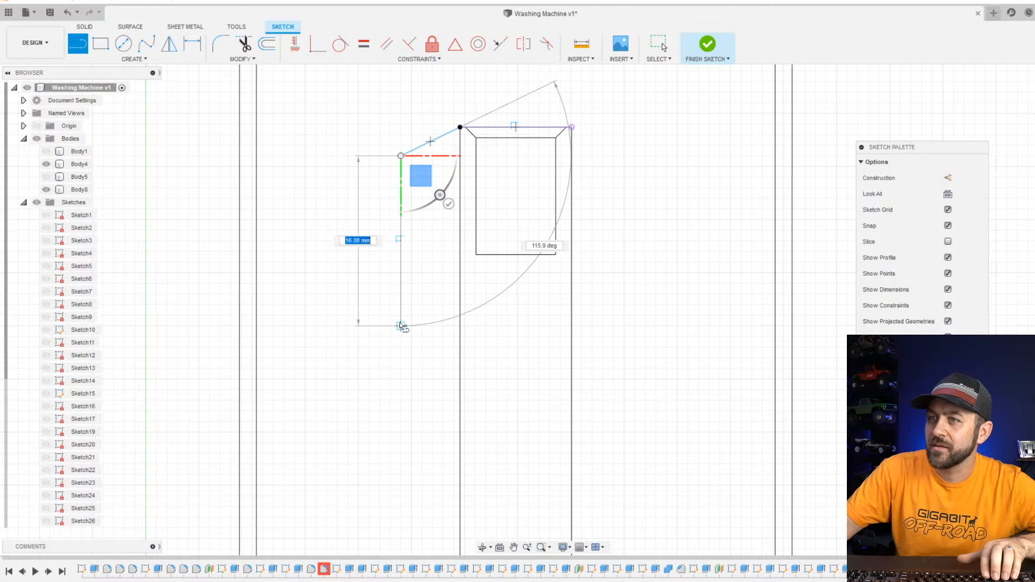
left_click(401, 326)
left_click(445, 438)
middle_click_drag(445, 438, 418, 137)
scroll(414, 402, "down", 1)
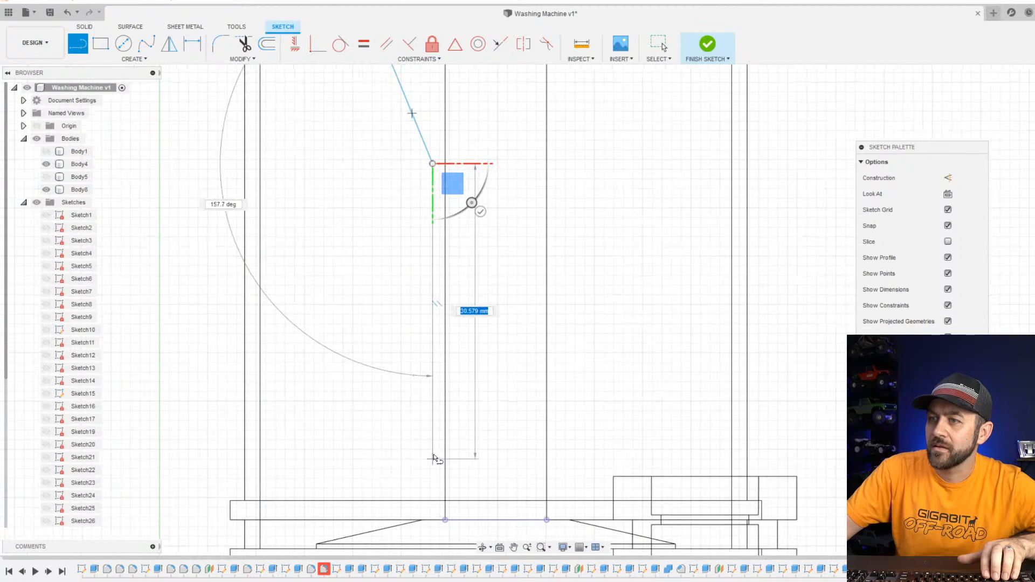
left_click(437, 483)
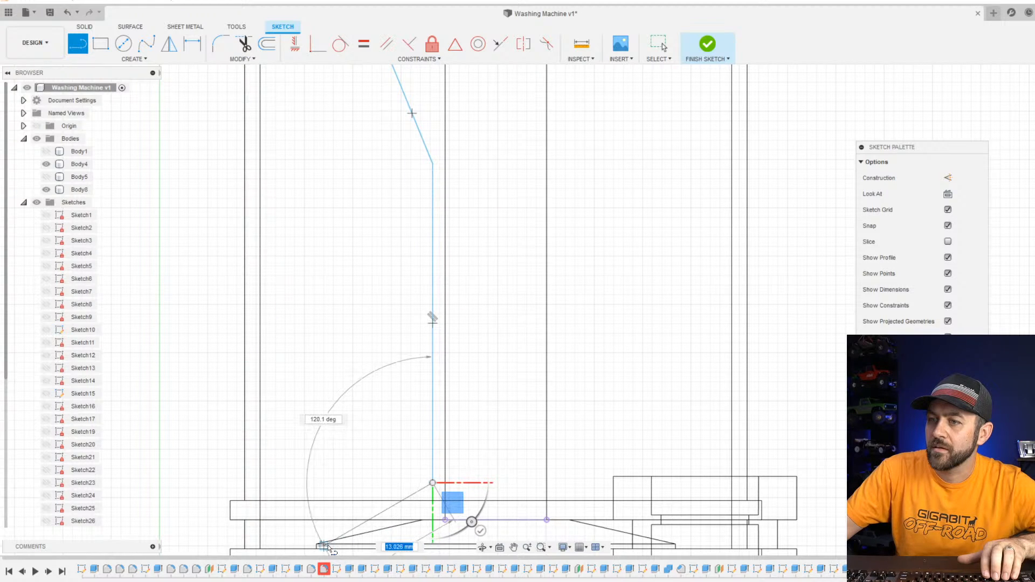
Continue the outline with a roughly 13 mm slope to the base disc's outer edge and a horizontal line about 13 mm long into the column.
scroll(324, 545, "up", 3)
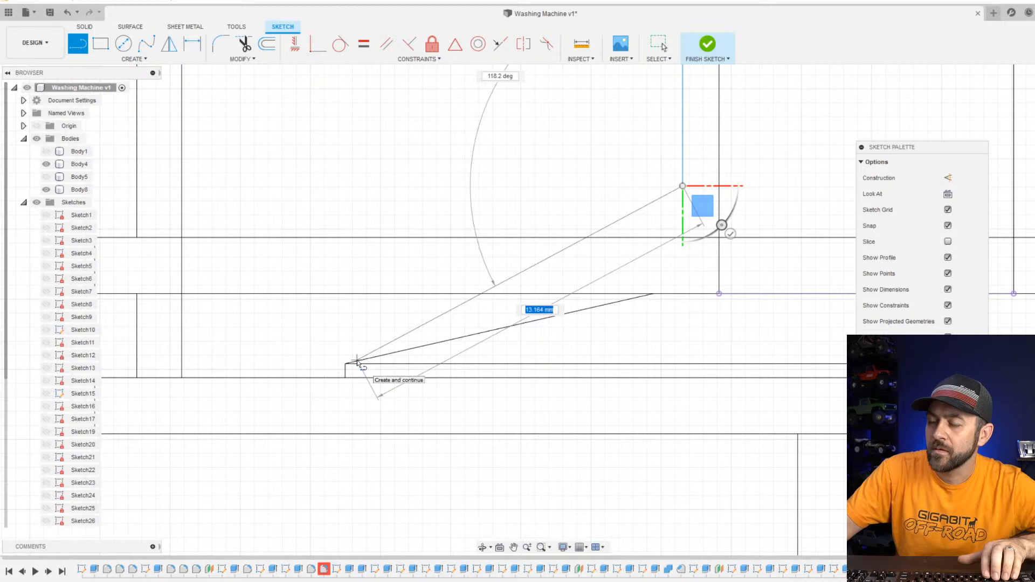
left_click(358, 364)
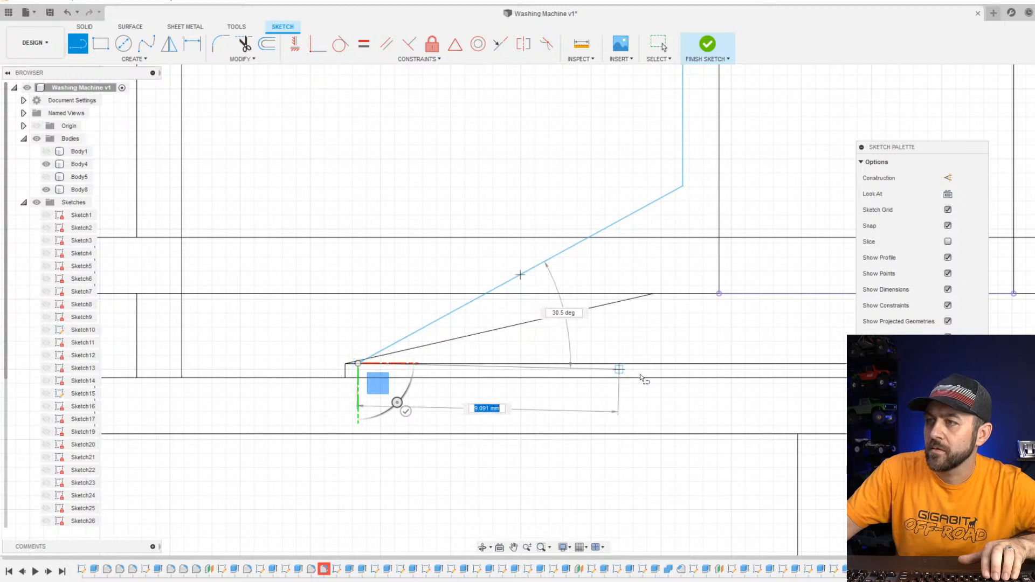
scroll(690, 367, "down", 2)
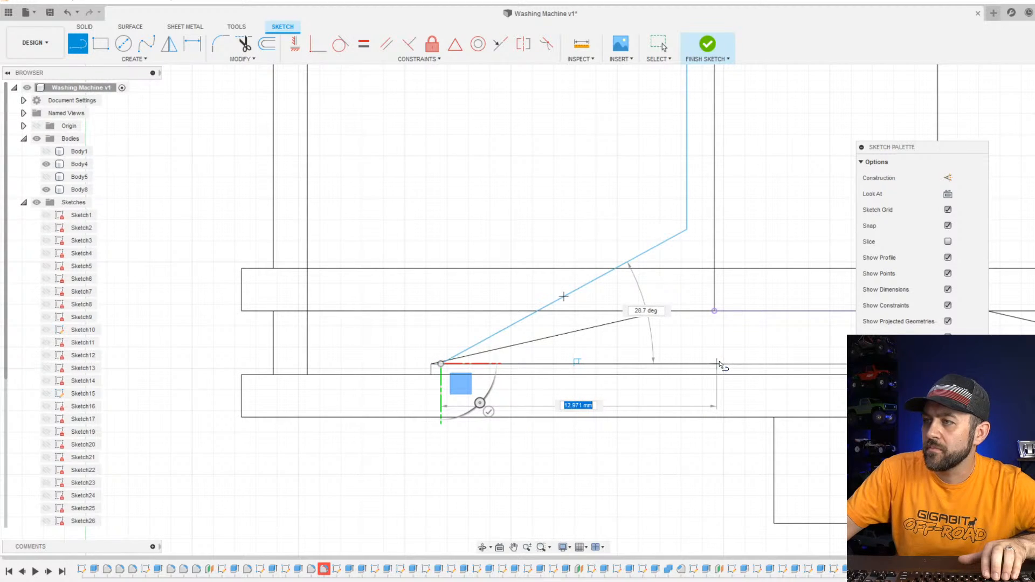
left_click(726, 364)
Close the fin side with a line running up inside the column to its top edge, slightly inward from the starting corner.
scroll(723, 347, "down", 3)
middle_click_drag(718, 169, 670, 376)
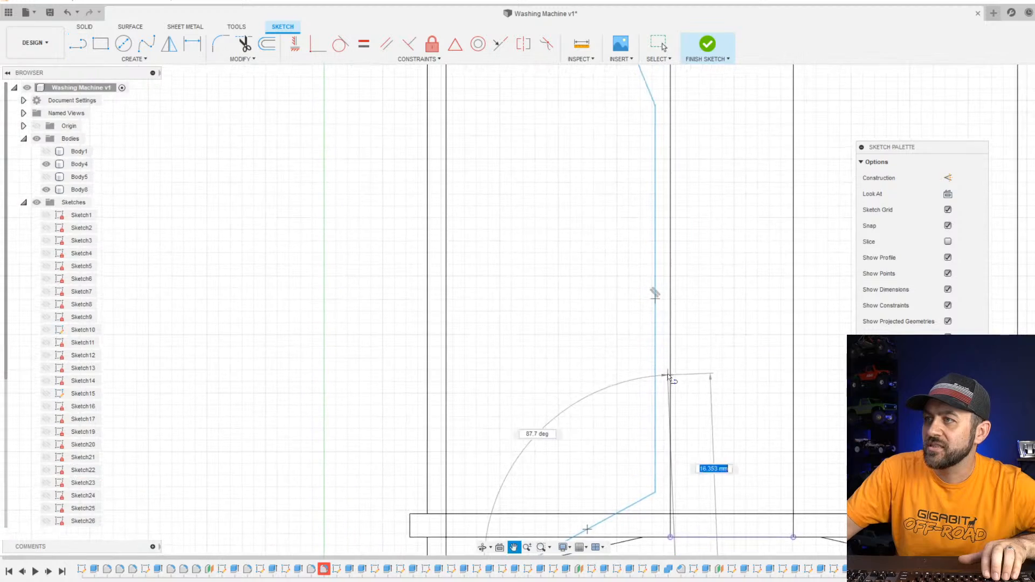
scroll(670, 237, "up", 3)
scroll(669, 183, "down", 4)
middle_click_drag(668, 202, 669, 345)
scroll(666, 194, "up", 3)
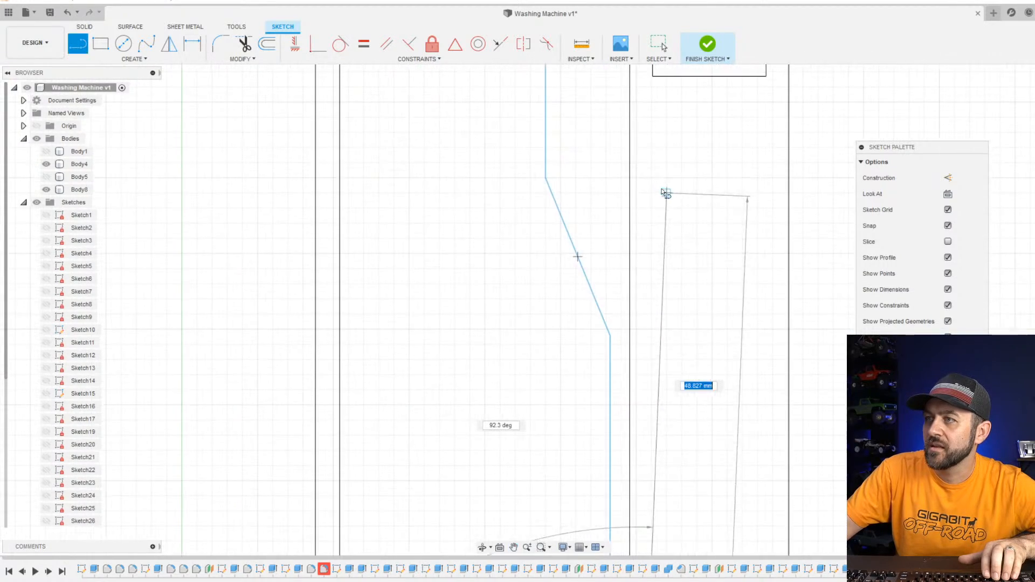
middle_click_drag(651, 136, 620, 454)
scroll(601, 365, "down", 1)
scroll(598, 275, "up", 5)
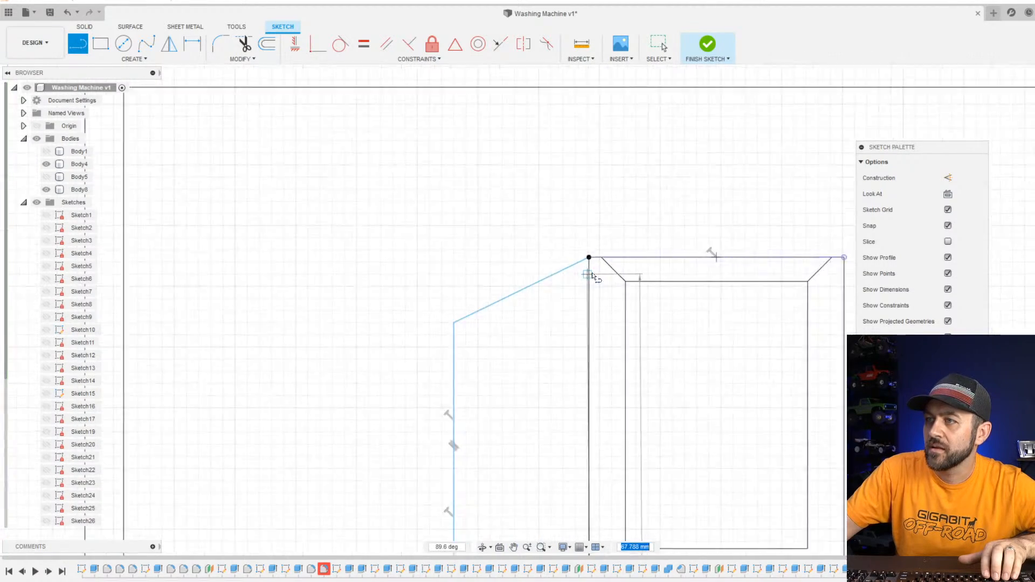
left_click(588, 252)
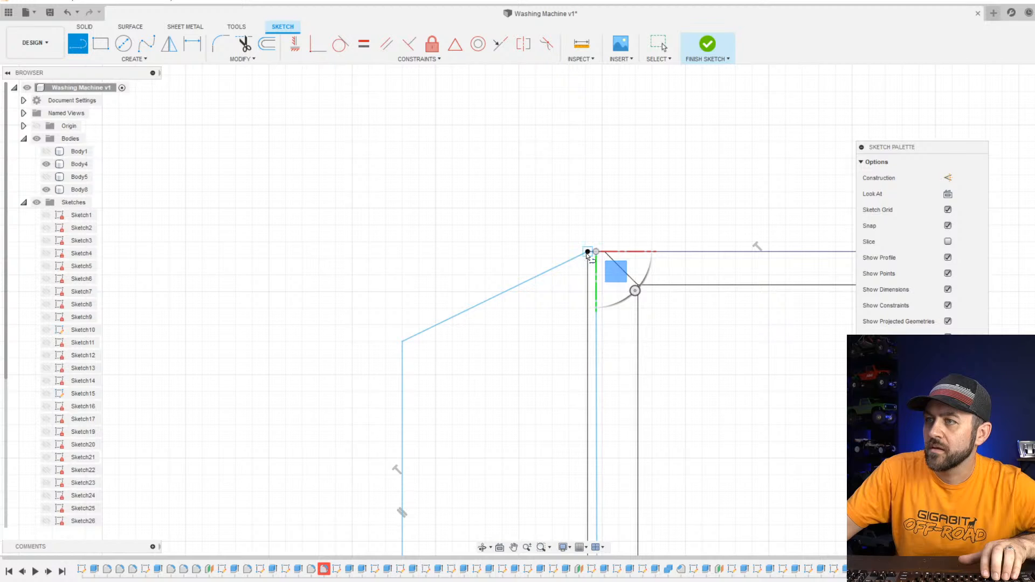
key("Escape")
Constrain the fin outline's inner line to vertical and check the rest of the outline down to the base disc.
scroll(590, 257, "up", 3)
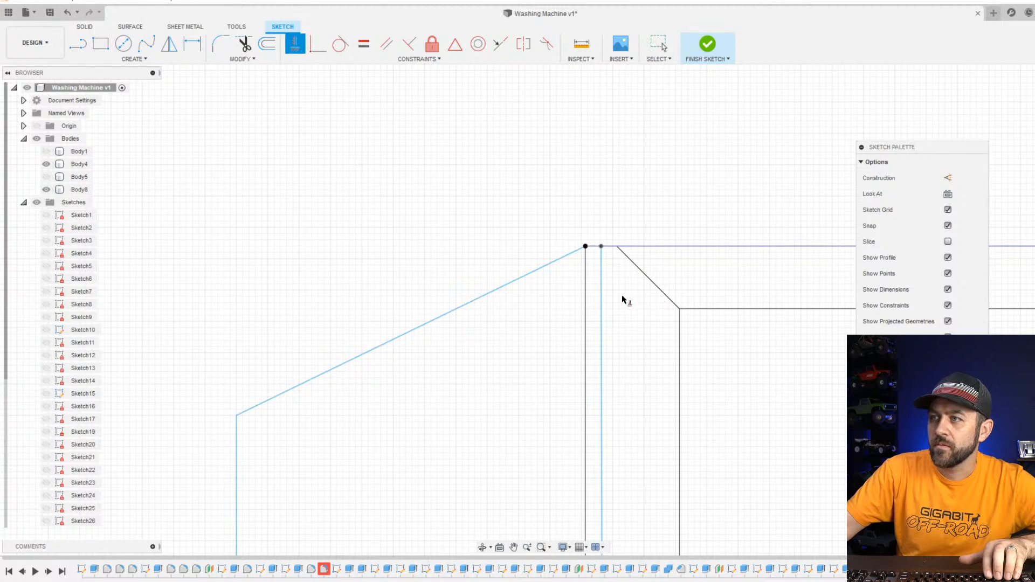
left_click(604, 339)
scroll(603, 369, "down", 3)
middle_click_drag(590, 375, 640, 138)
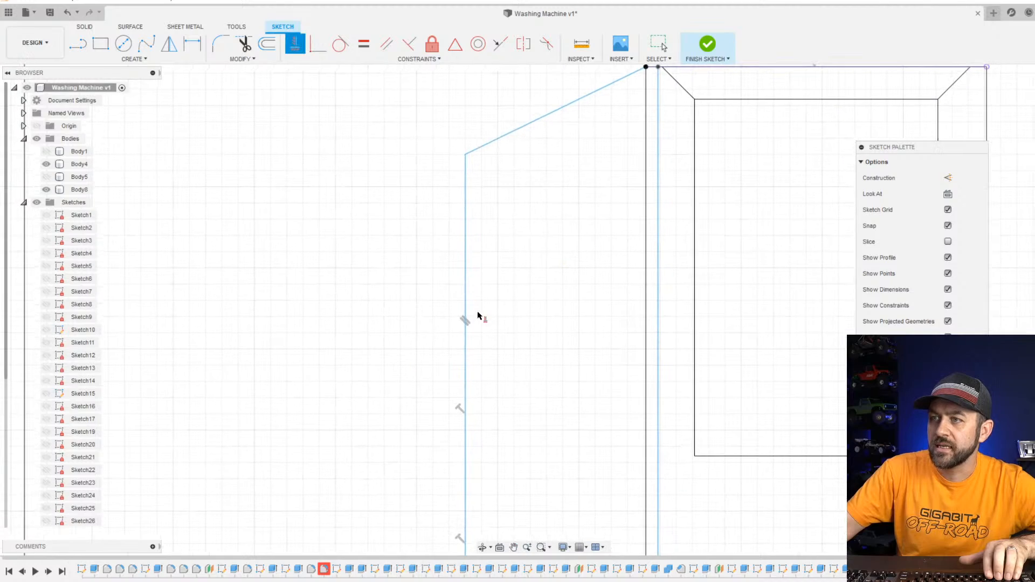
scroll(478, 329, "down", 5)
middle_click_drag(509, 377, 528, 32)
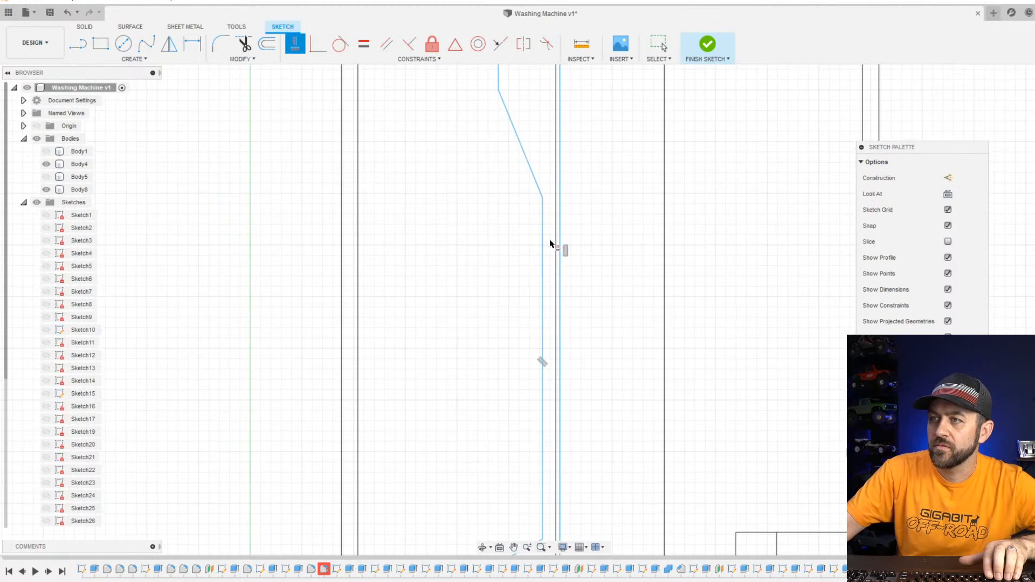
scroll(512, 313, "down", 5)
middle_click_drag(527, 398, 532, 328)
scroll(531, 377, "up", 5)
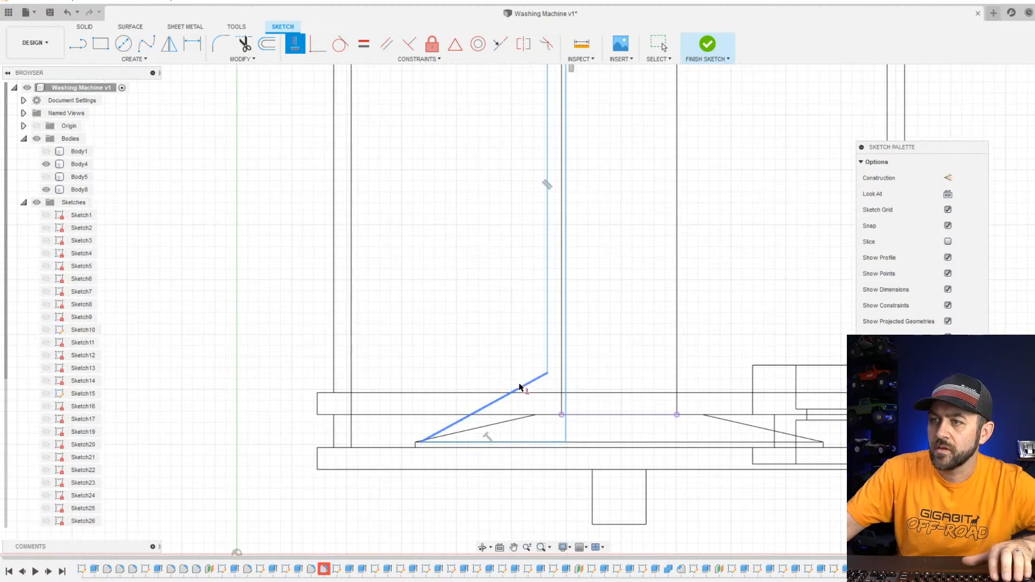
middle_click_drag(476, 441, 489, 399)
scroll(500, 422, "down", 5)
middle_click_drag(560, 221, 553, 361)
scroll(529, 216, "up", 4)
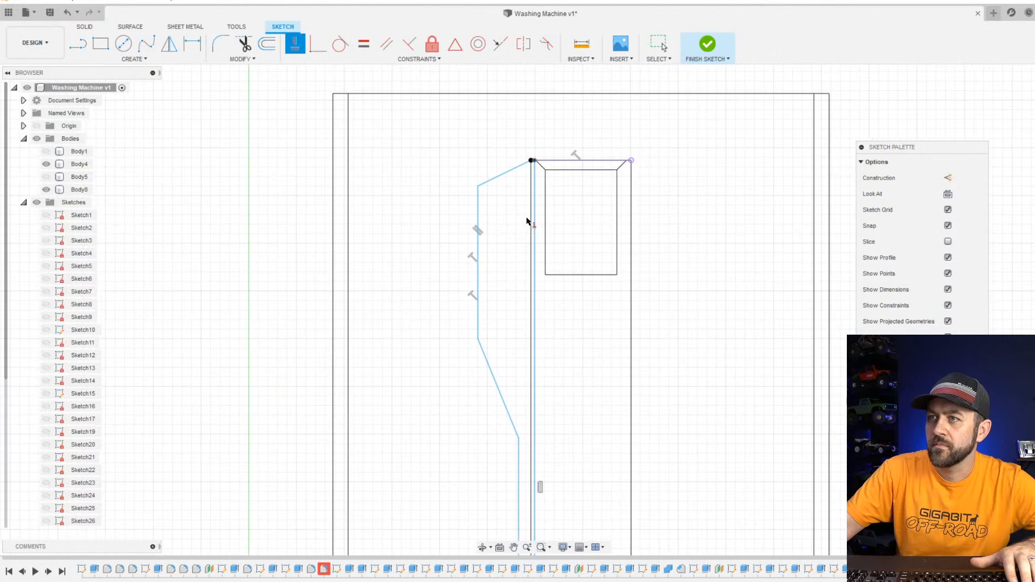
key("Escape")
Fillet the outline's upper outer corner with a 2 mm radius.
left_click(221, 43)
scroll(492, 167, "up", 5)
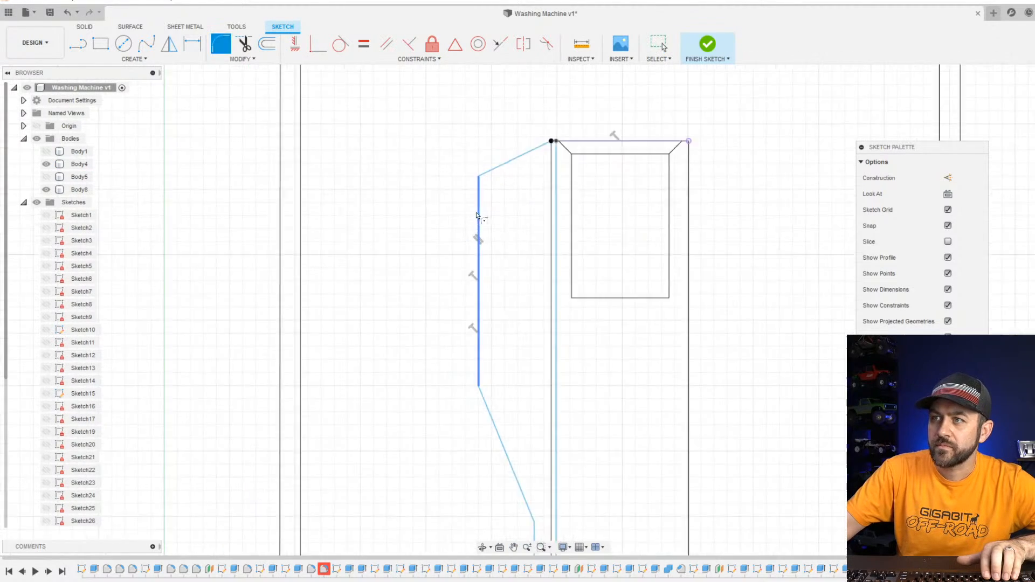
left_click(492, 167)
left_click(480, 177)
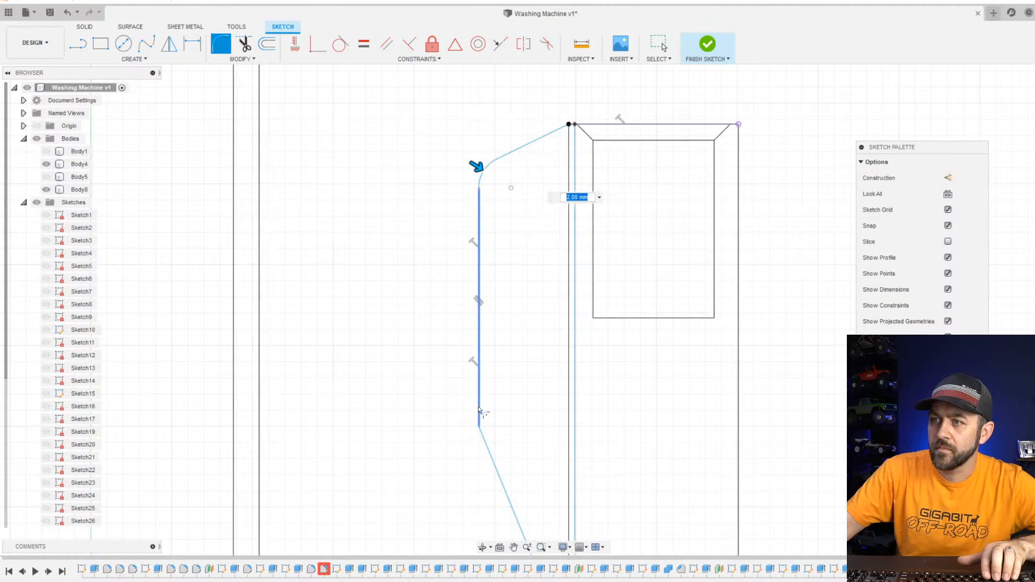
key("Return")
left_click(477, 429)
type("16")
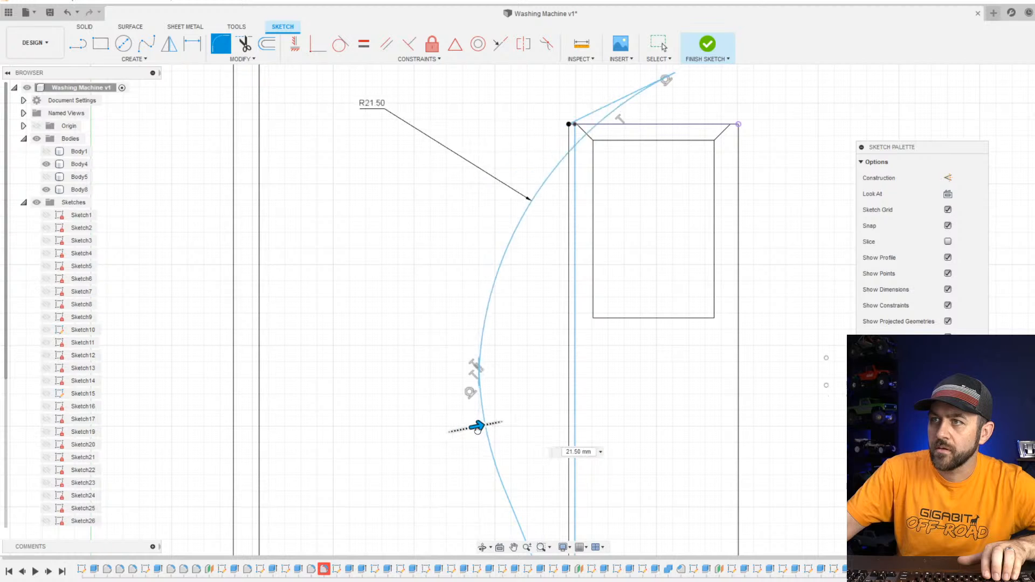
left_click_drag(475, 429, 469, 429)
scroll(513, 492, "down", 3)
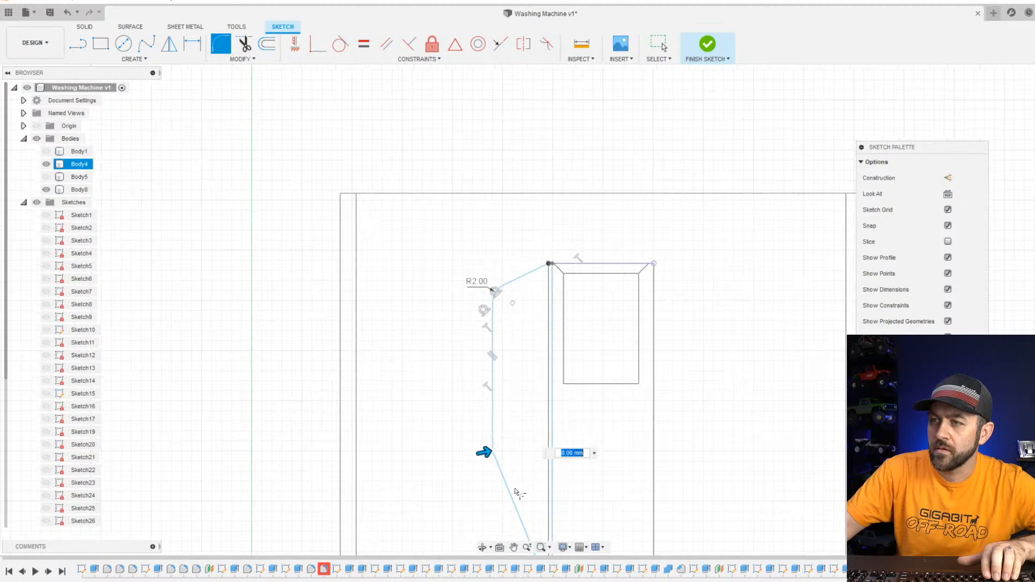
middle_click_drag(517, 457, 453, 173)
left_click(463, 251)
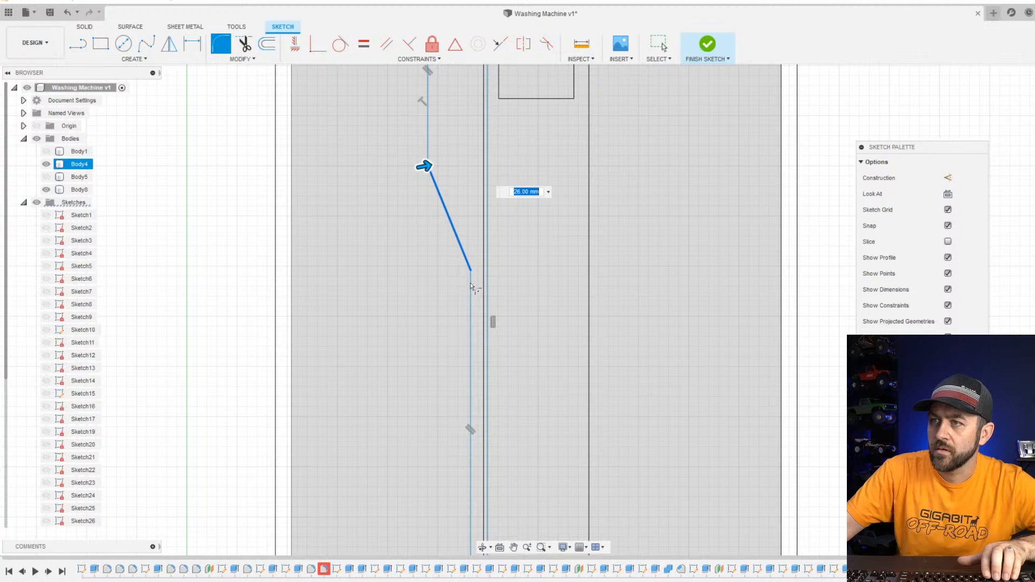
scroll(466, 300, "down", 3)
key("Escape")
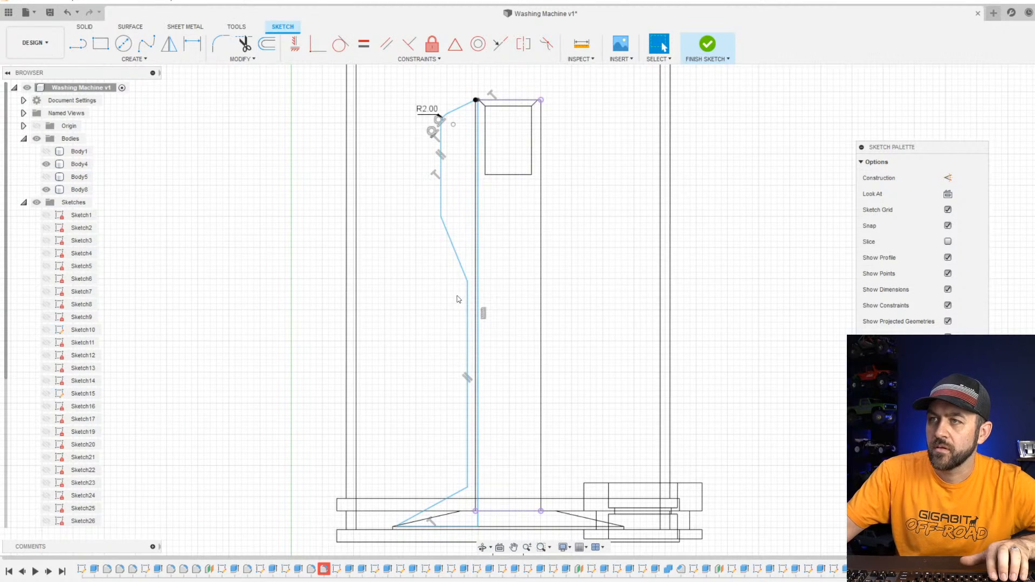
Fillet the corners at both ends of the fin outline's lower vertical line with a 6 mm radius.
scroll(457, 300, "up", 3)
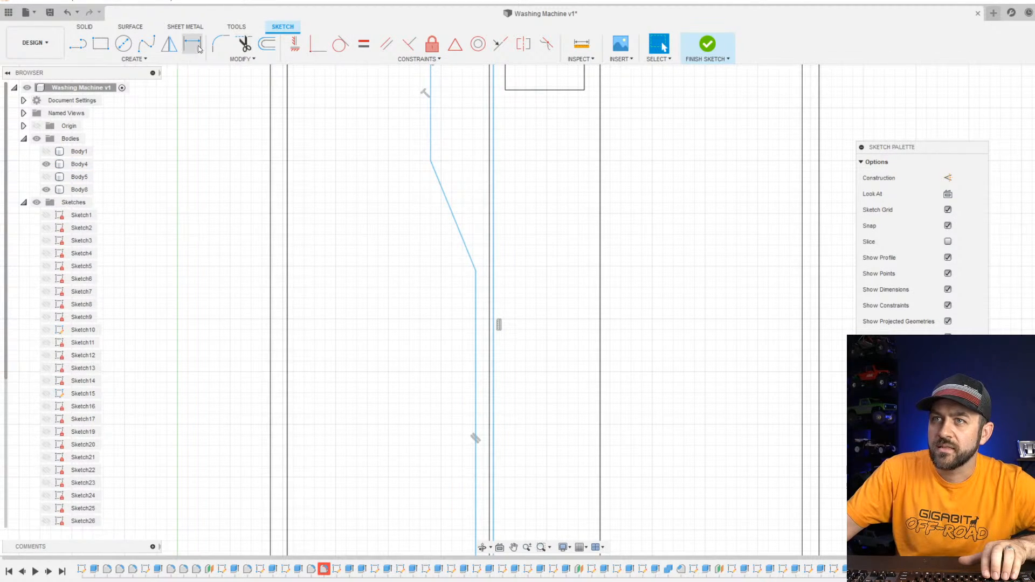
left_click(220, 44)
scroll(487, 305, "up", 3)
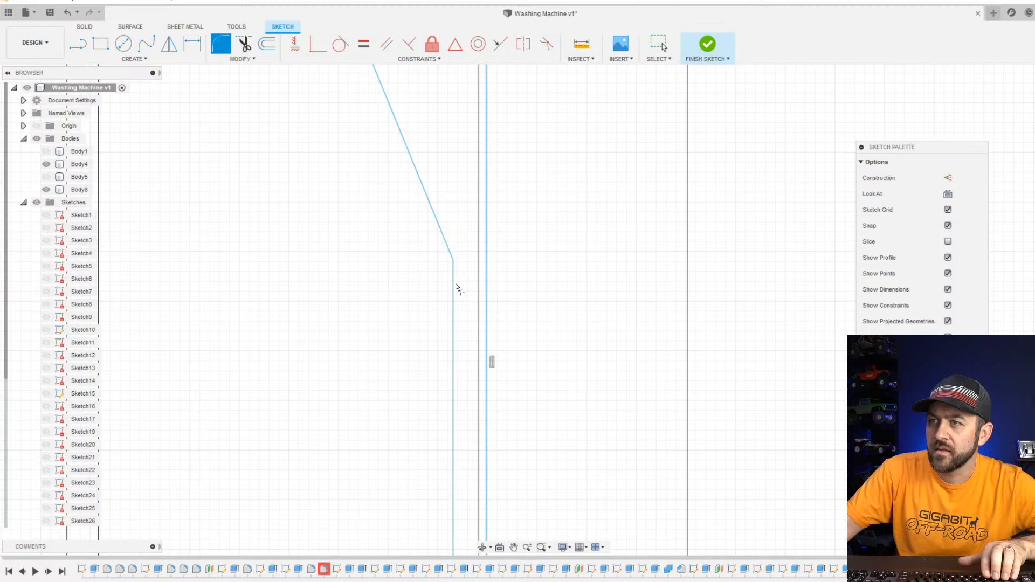
left_click(452, 263)
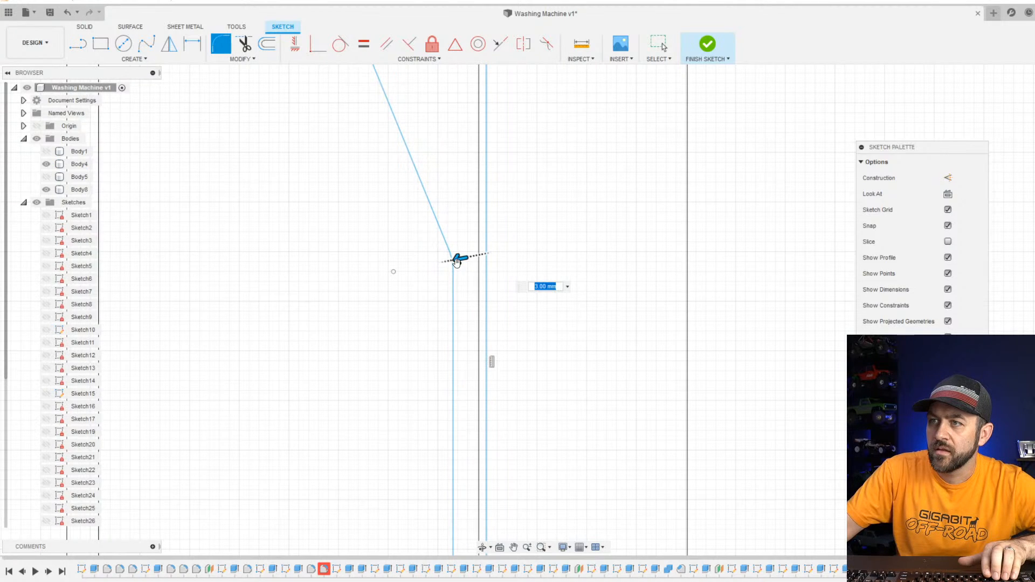
mouse_move(460, 259)
left_mouse_down()
mouse_move(445, 276)
mouse_move(456, 268)
left_mouse_up()
scroll(463, 342, "down", 5)
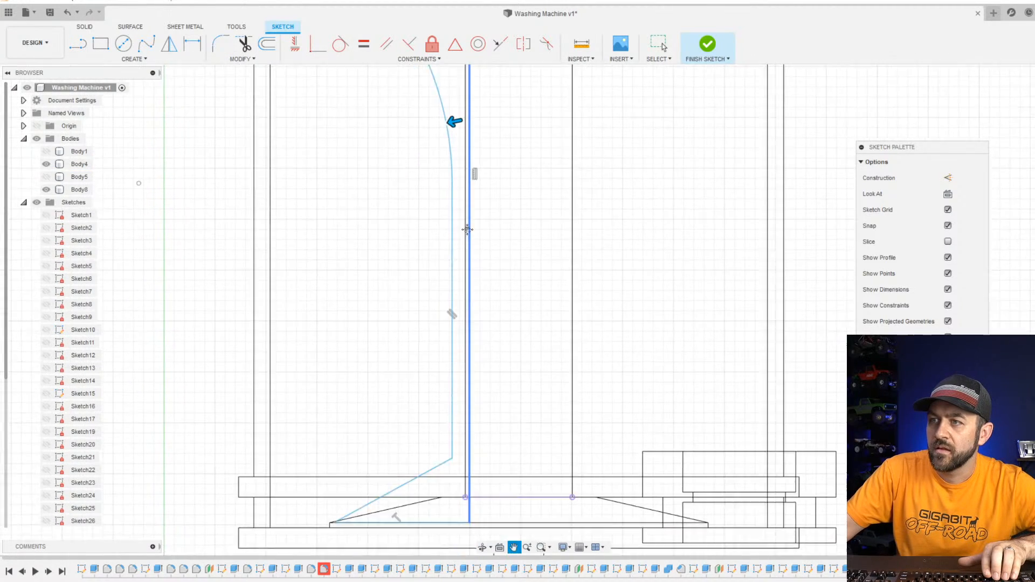
key("Return")
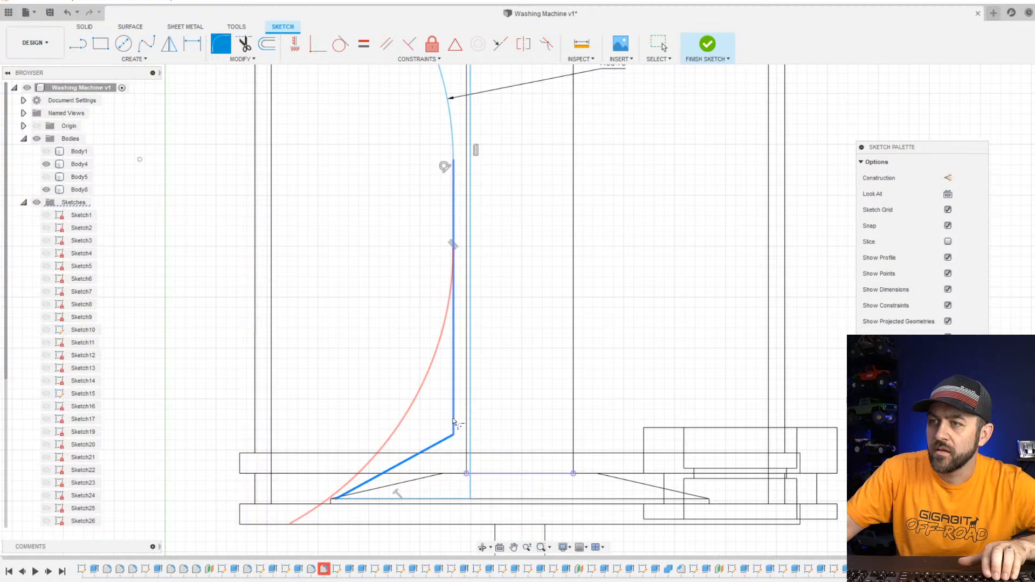
left_click(453, 422)
left_click_drag(416, 413, 451, 438)
key("Return")
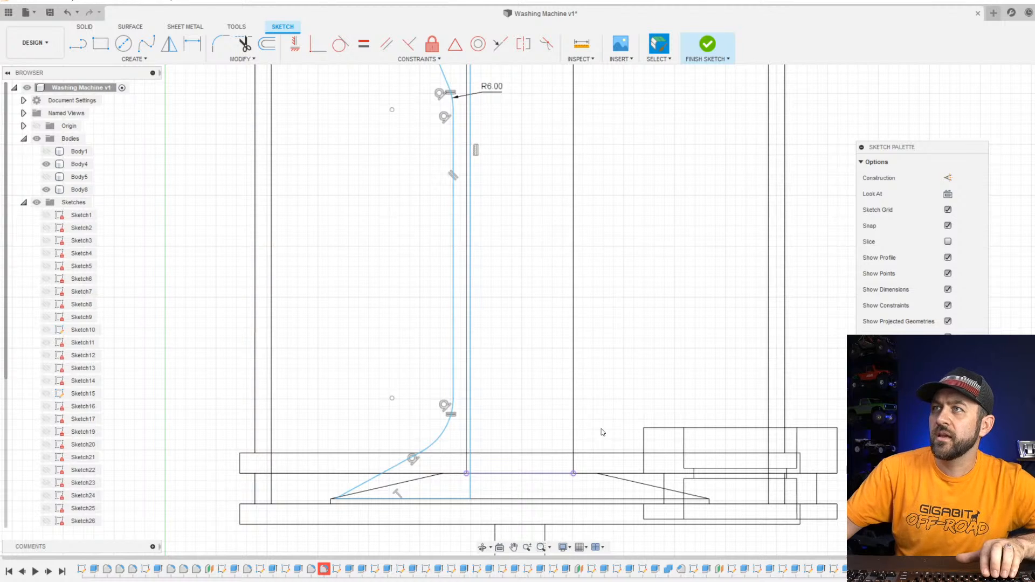
left_click(621, 284)
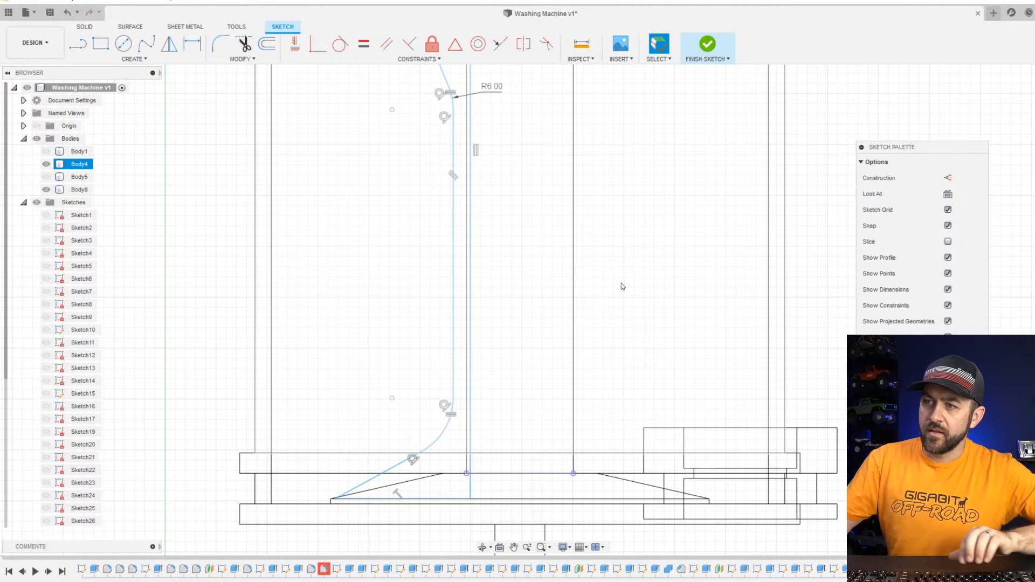
Finish the sketch and extrude the fin profile symmetrically by 1.5 mm as a new body.
scroll(491, 251, "down", 5)
middle_click_drag(492, 264, 488, 456)
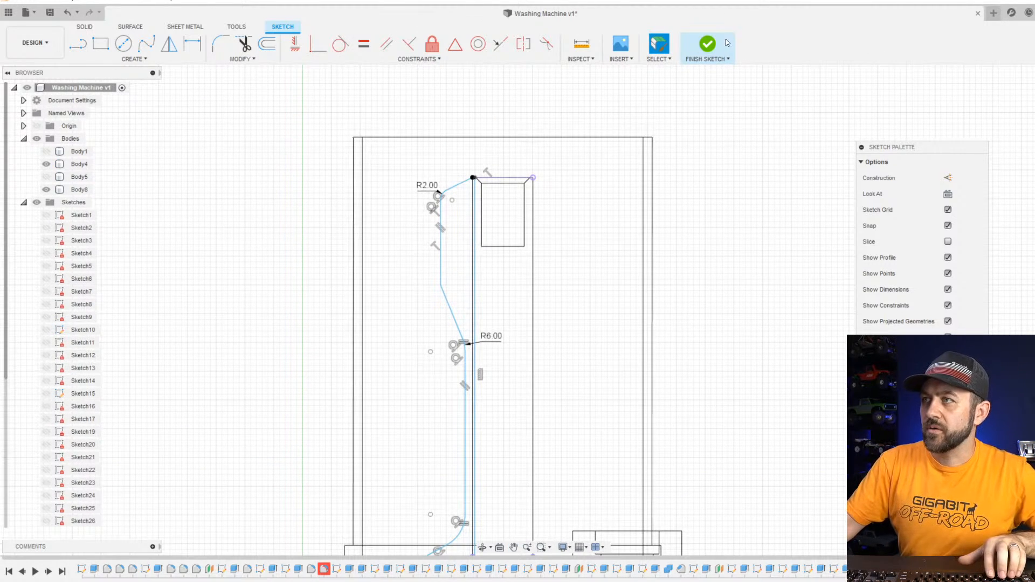
left_click(708, 44)
left_click(222, 48)
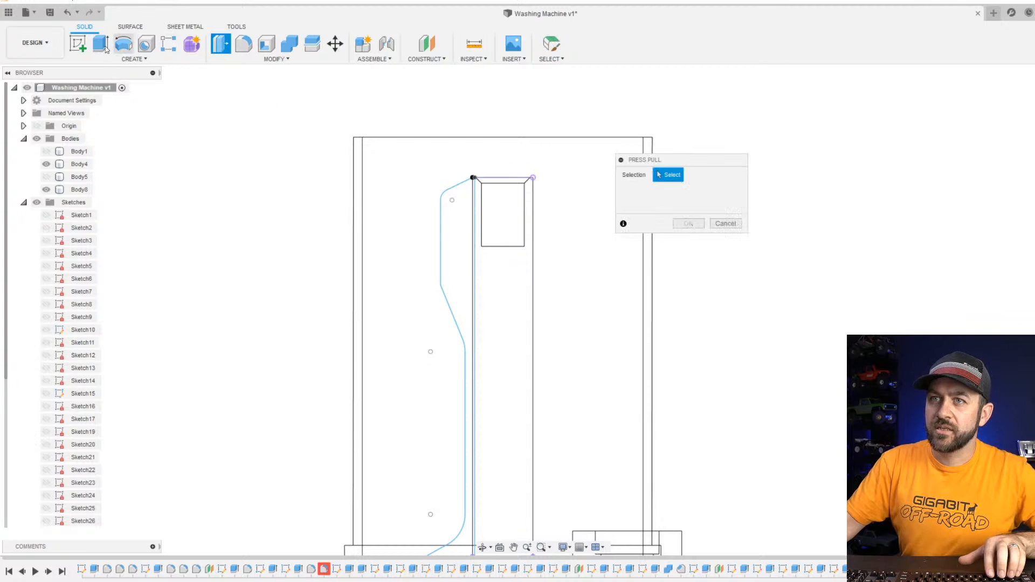
left_click(105, 50)
middle_click_drag(464, 215, 510, 262, "shift")
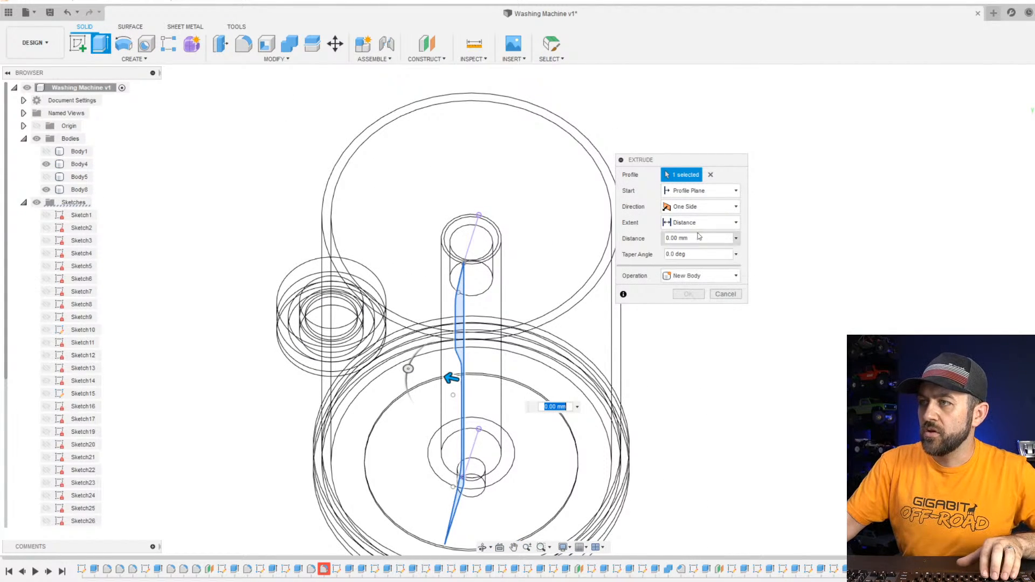
left_click(720, 210)
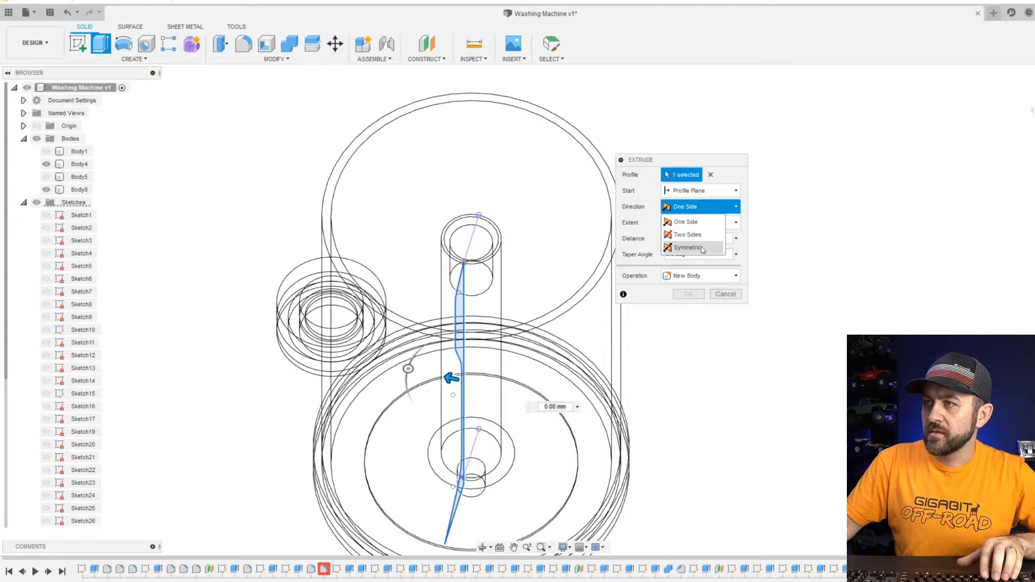
left_click(699, 247)
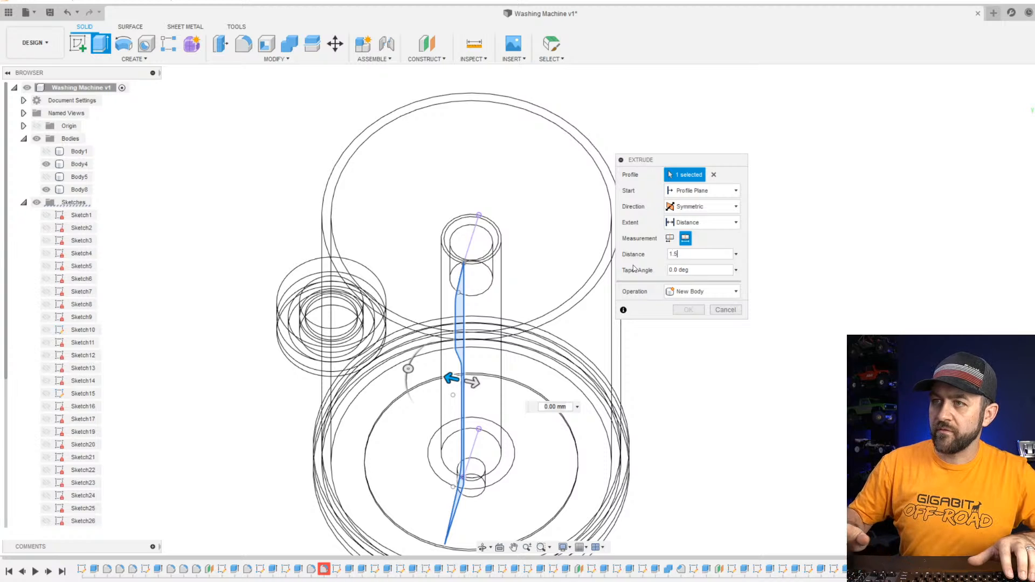
left_click(728, 291)
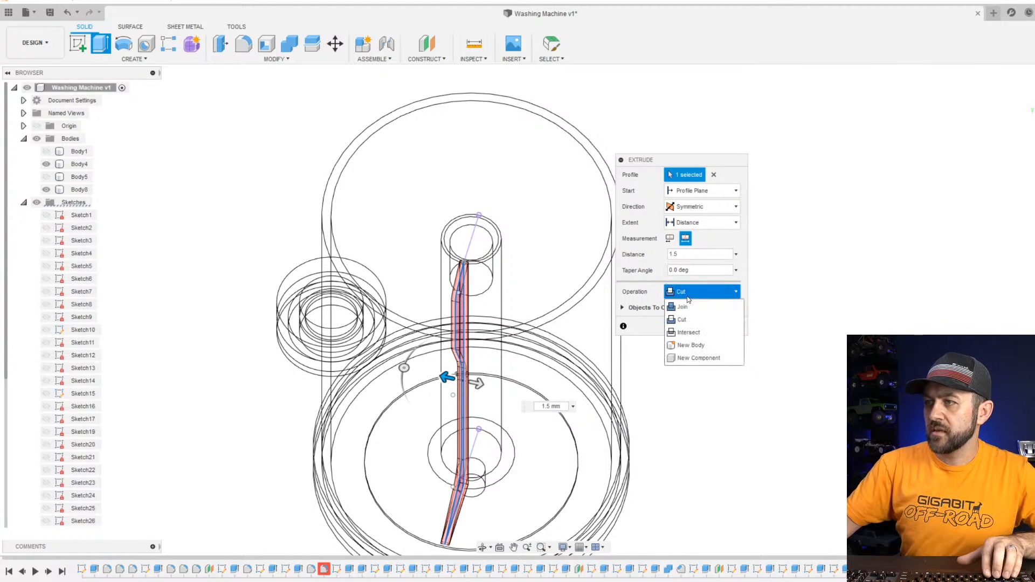
left_click(701, 341)
scroll(638, 346, "up", 2)
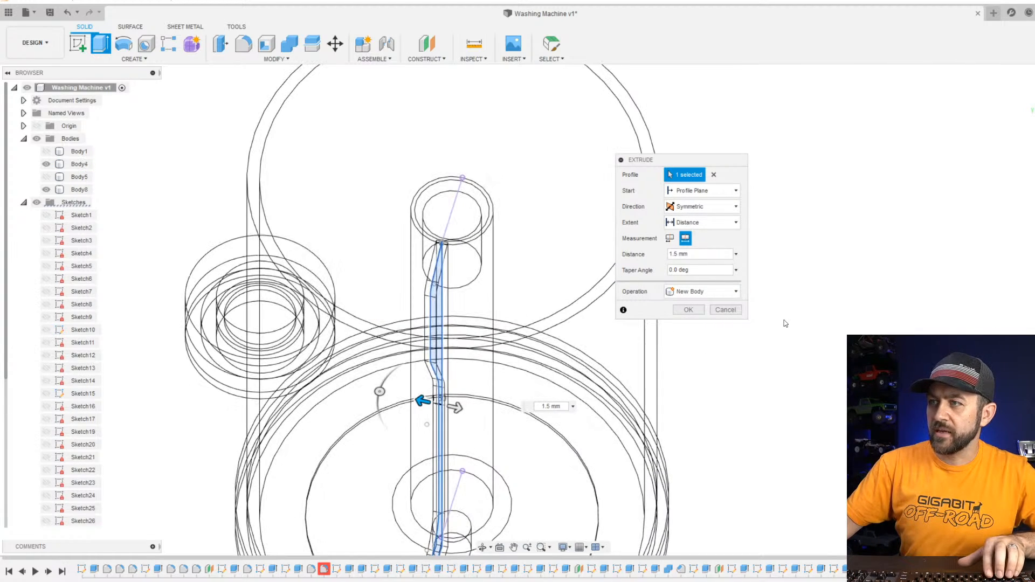
left_click(698, 311)
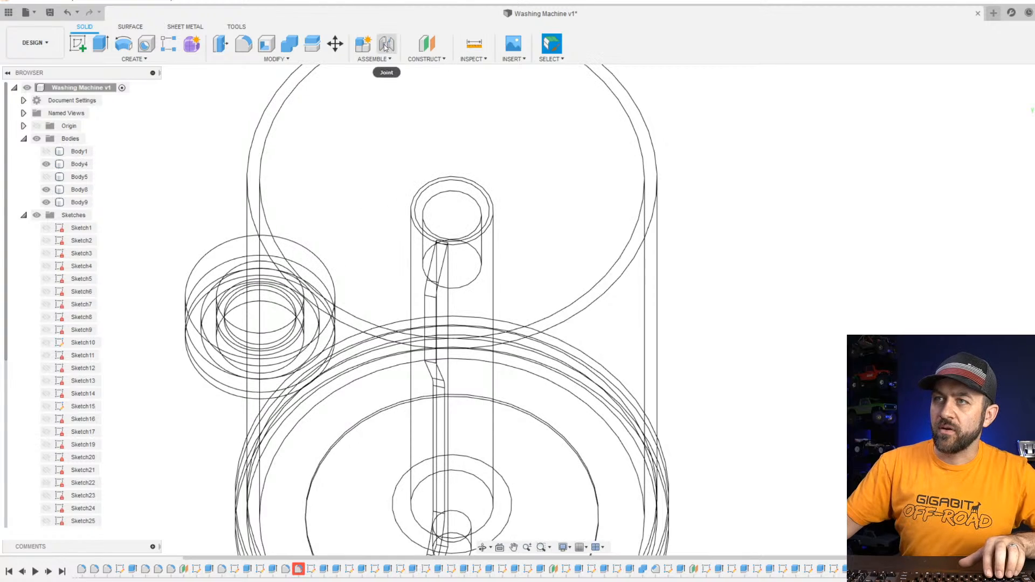
Switch the visual style to Shaded with Visible Edges Only.
left_click(562, 547)
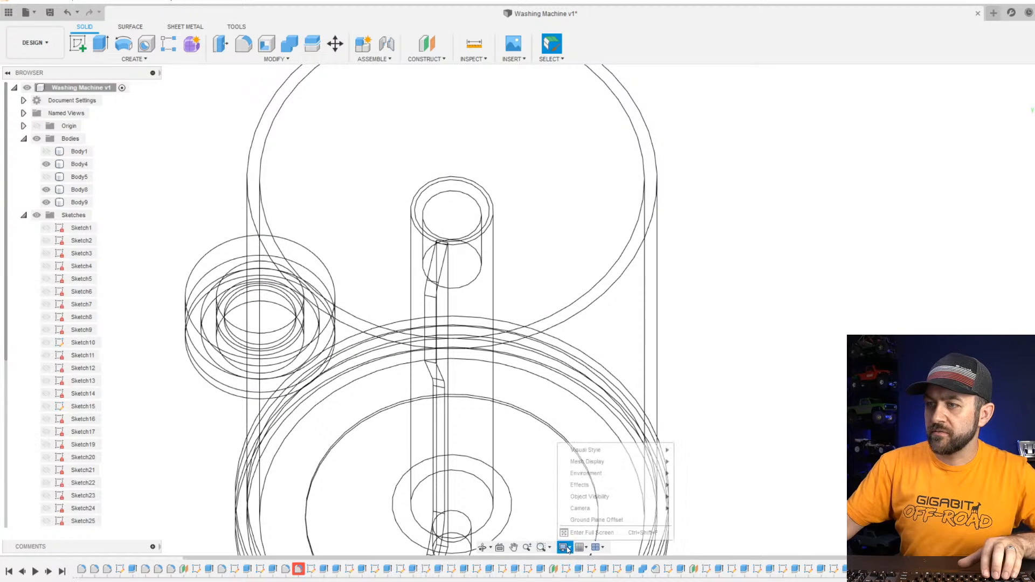
mouse_move(593, 450)
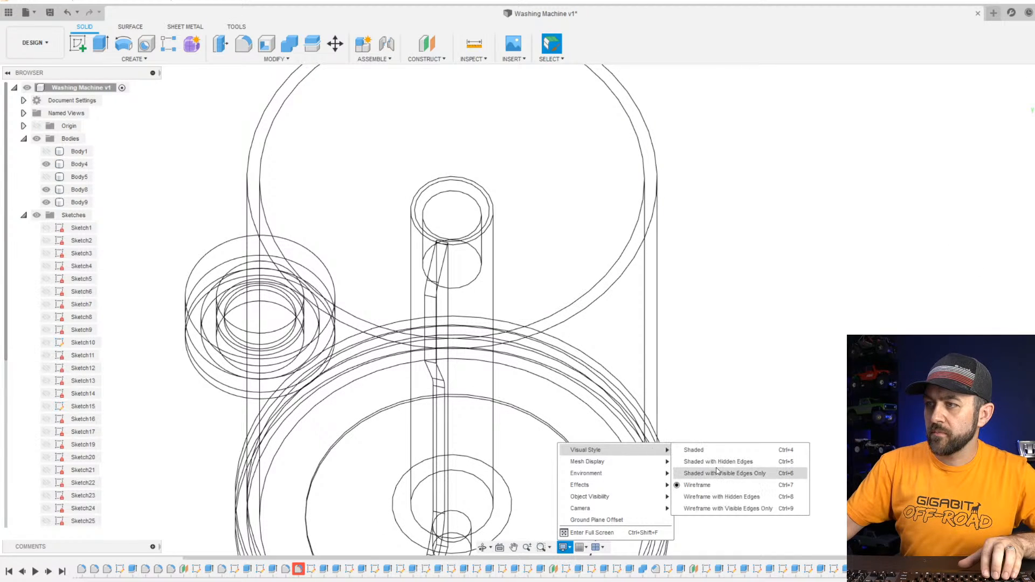
left_click(712, 474)
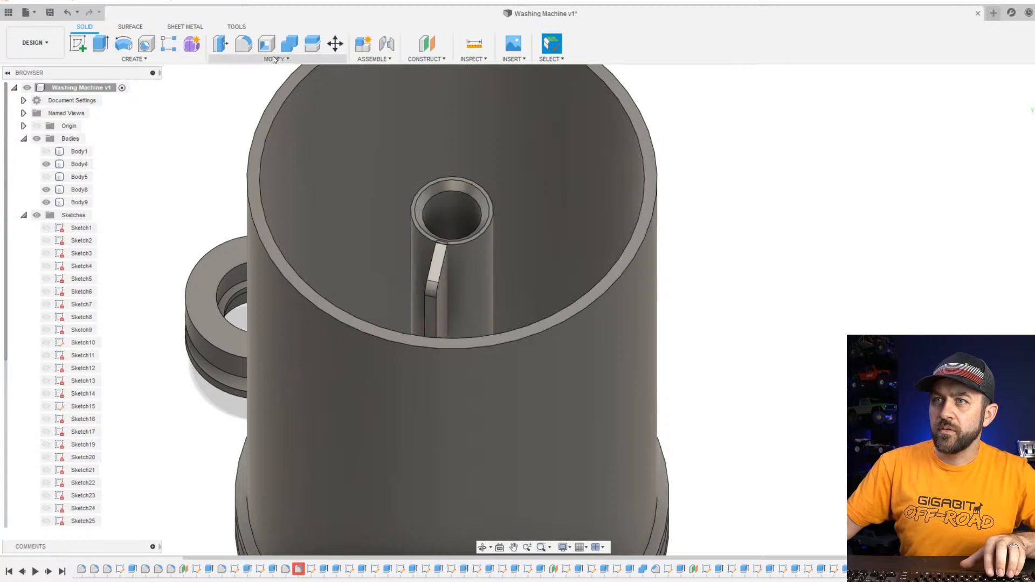
left_click(274, 60)
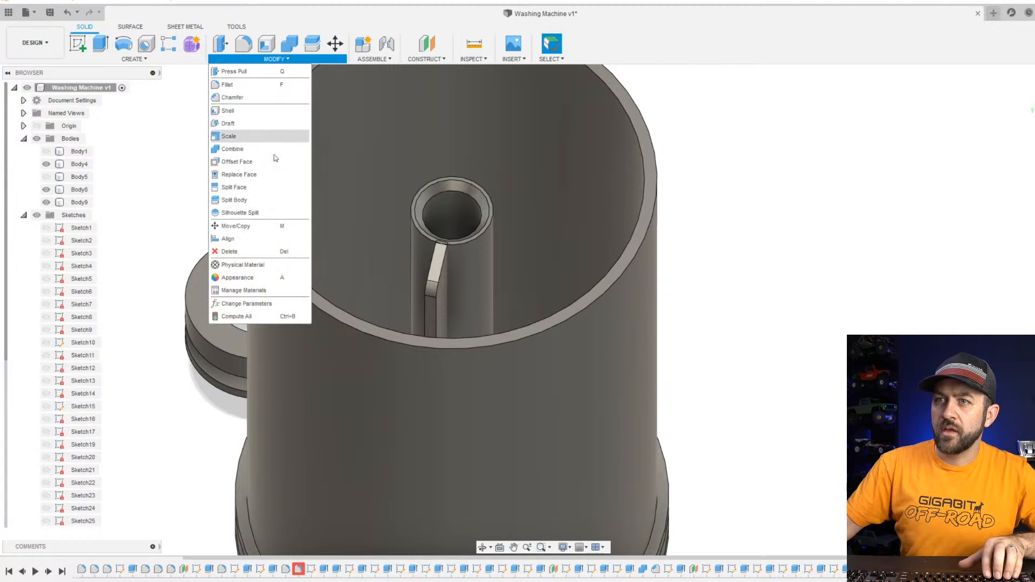
mouse_move(152, 59)
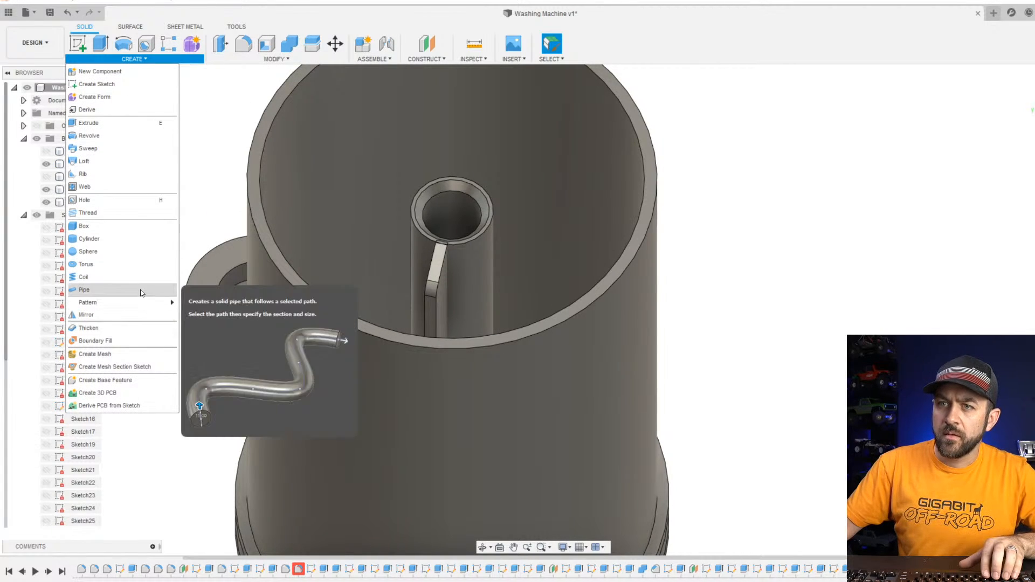
mouse_move(286, 63)
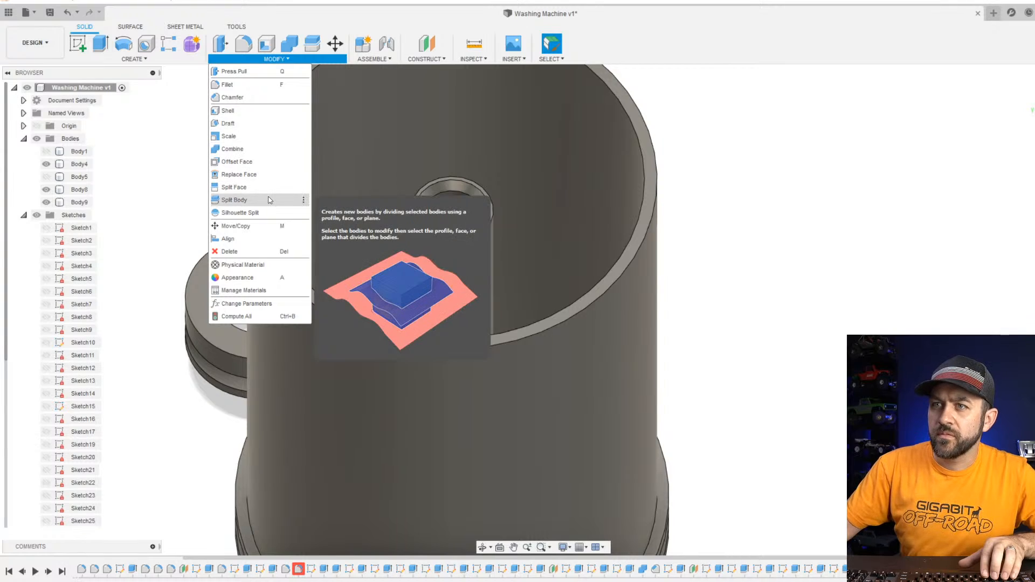
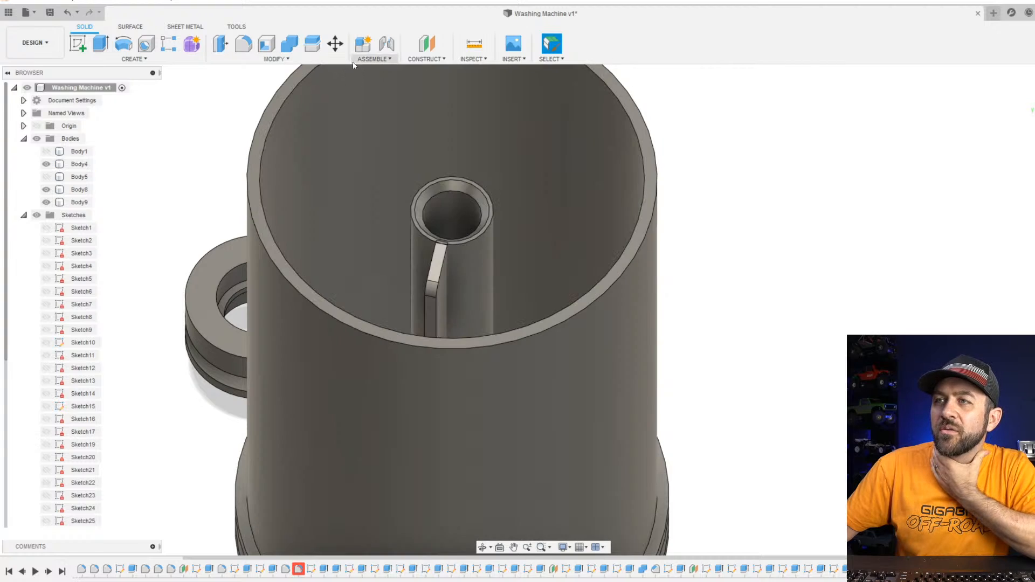
Create a full circular pattern of the fin body around the central column's axis with a quantity of 3.
left_click(290, 58)
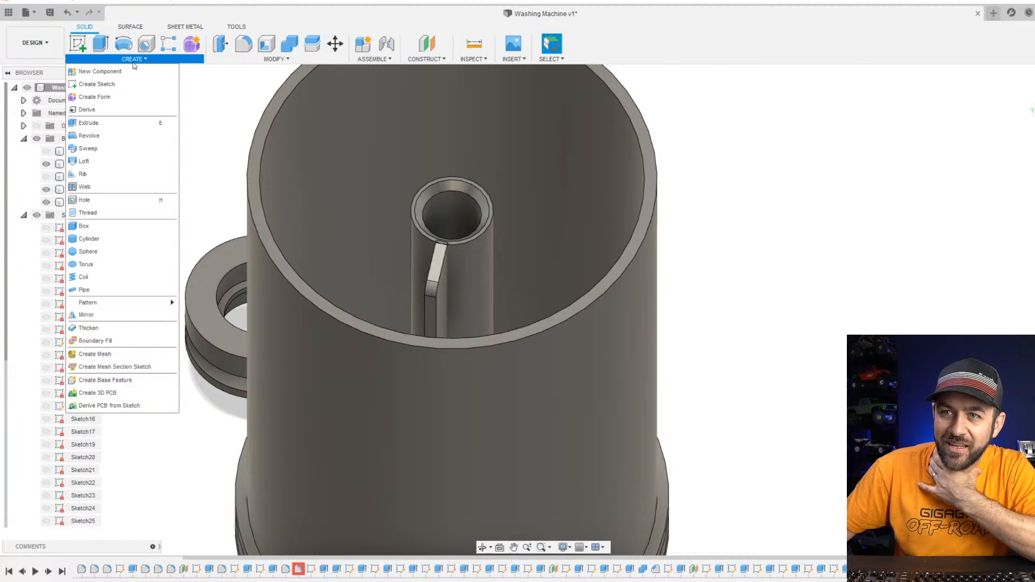
mouse_move(166, 304)
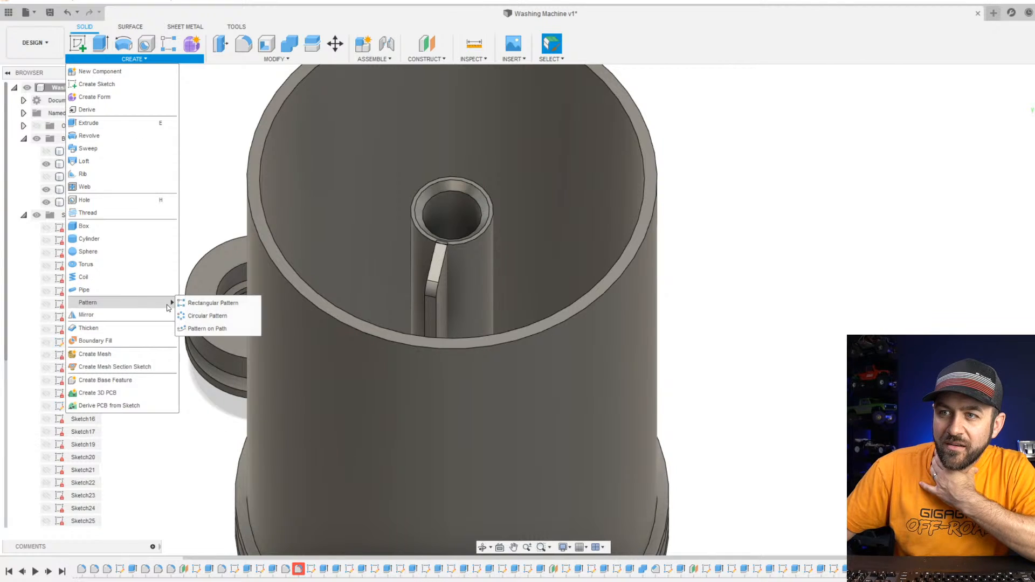
left_click(207, 317)
left_click(444, 266)
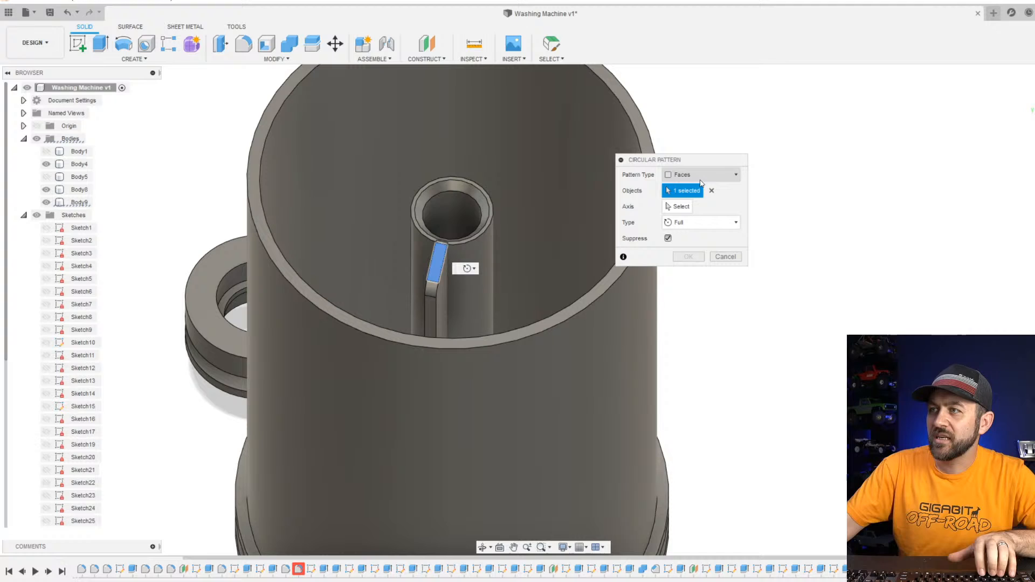
left_click(701, 183)
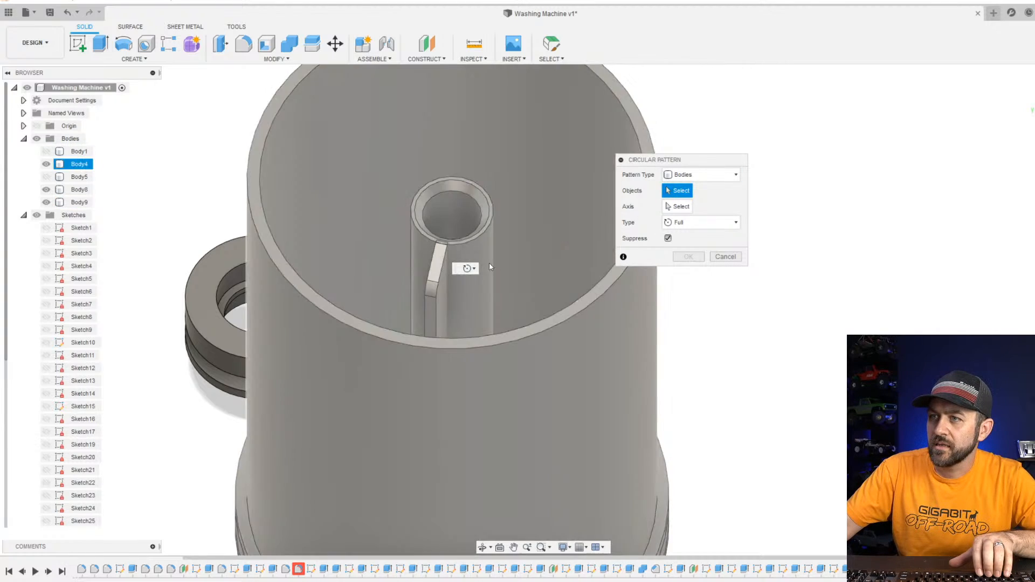
left_click(436, 298)
left_click(436, 298)
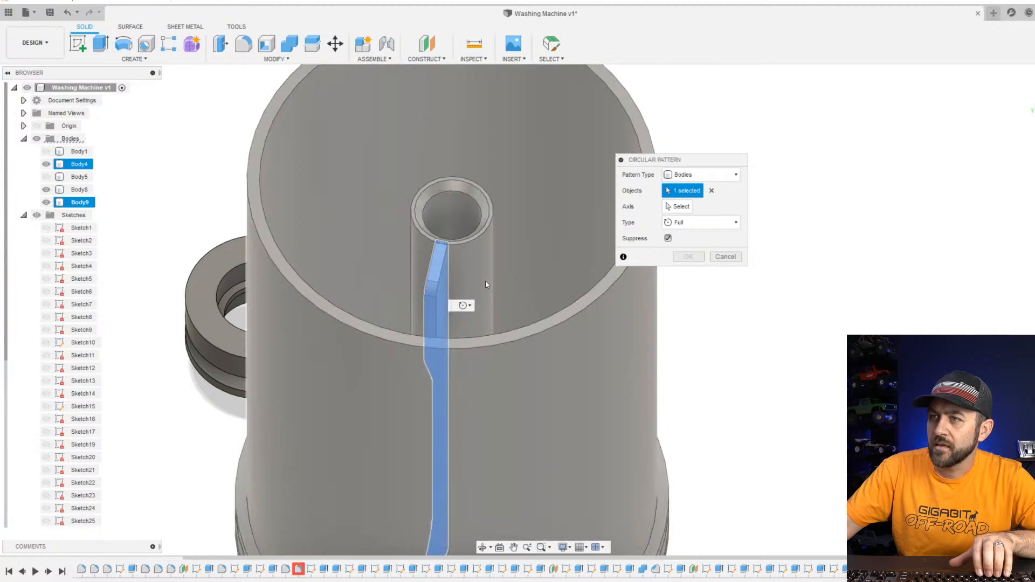
left_click(674, 207)
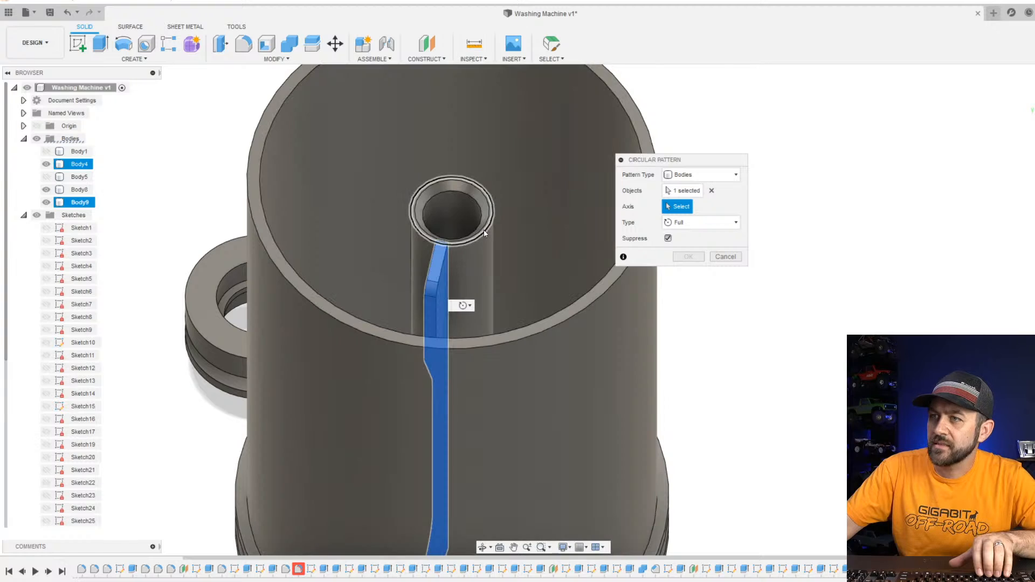
left_click(484, 230)
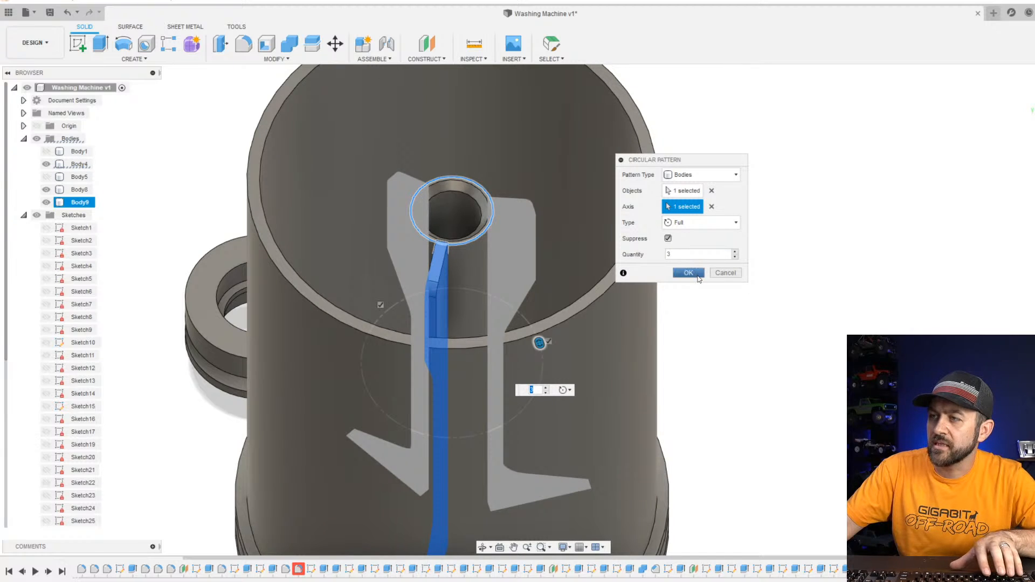
left_click(698, 277)
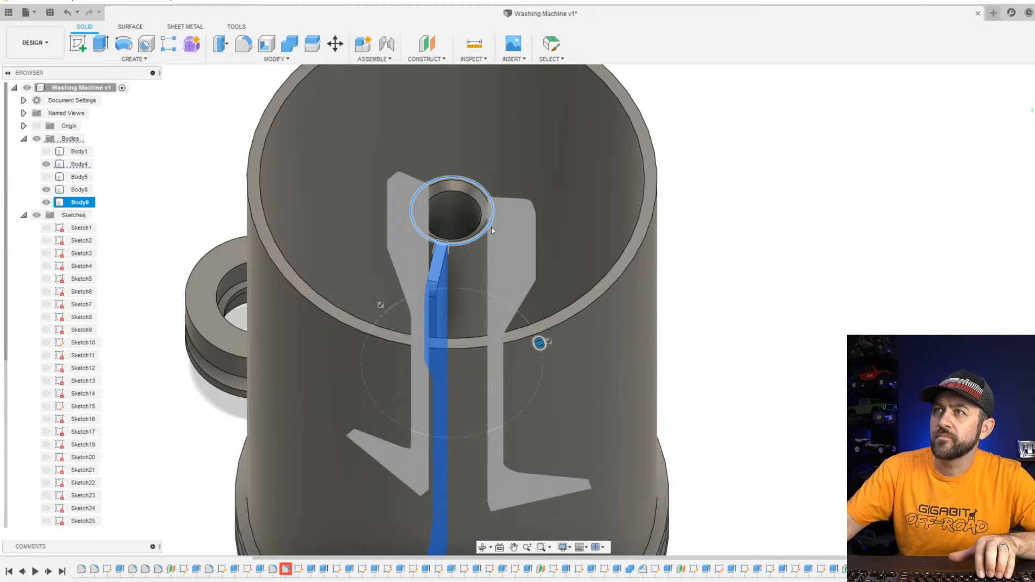
Combine the three fin bodies and the tub into a single body with the Join operation.
scroll(474, 294, "down", 3)
scroll(506, 236, "up", 6)
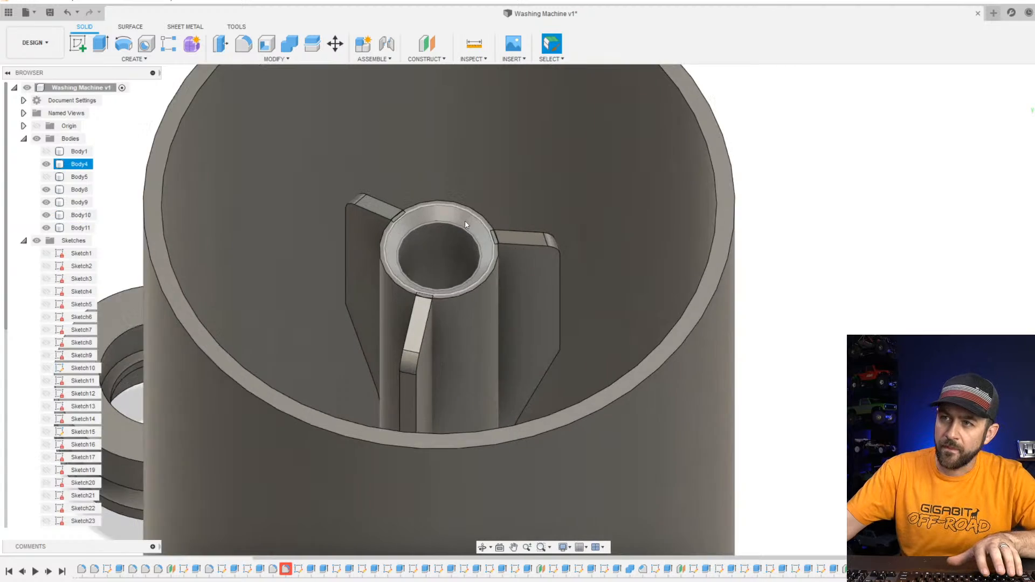
middle_click_drag(466, 224, 517, 231, "shift")
scroll(494, 219, "up", 5)
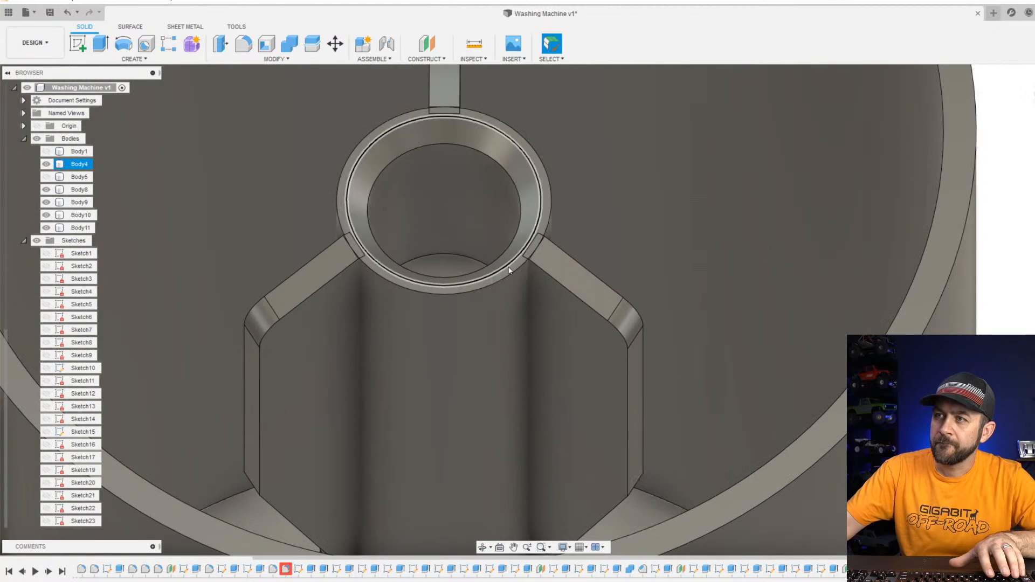
left_click(290, 43)
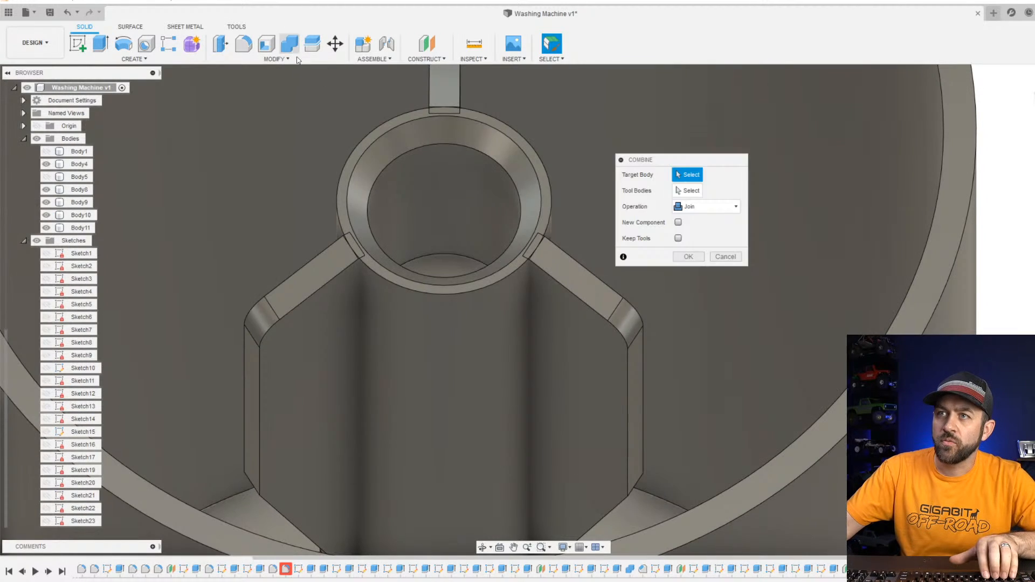
left_click(306, 326)
scroll(571, 324, "down", 3)
middle_click_drag(592, 337, 470, 259, "shift")
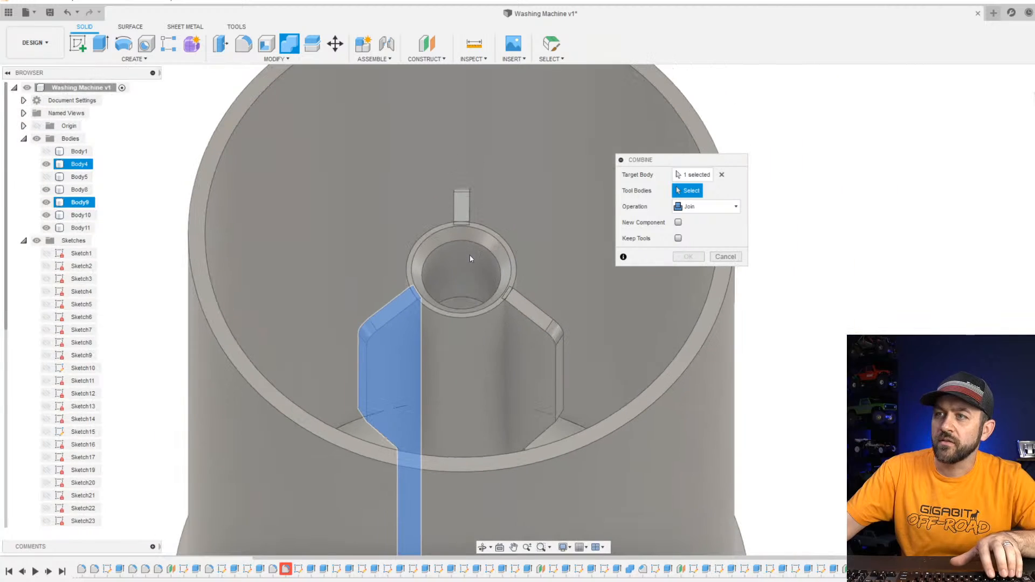
scroll(502, 225, "down", 4)
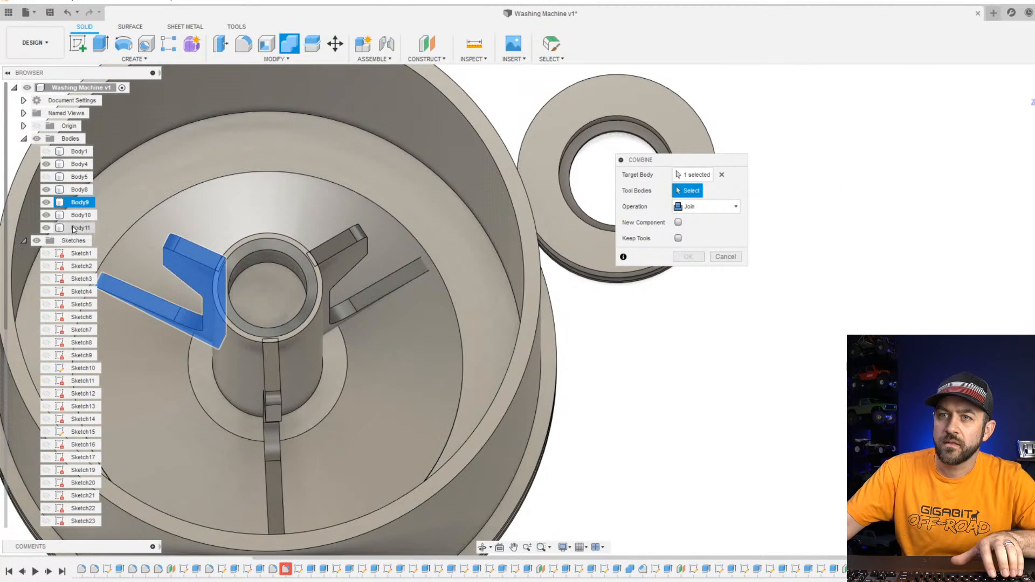
left_click(76, 215)
left_click(77, 227)
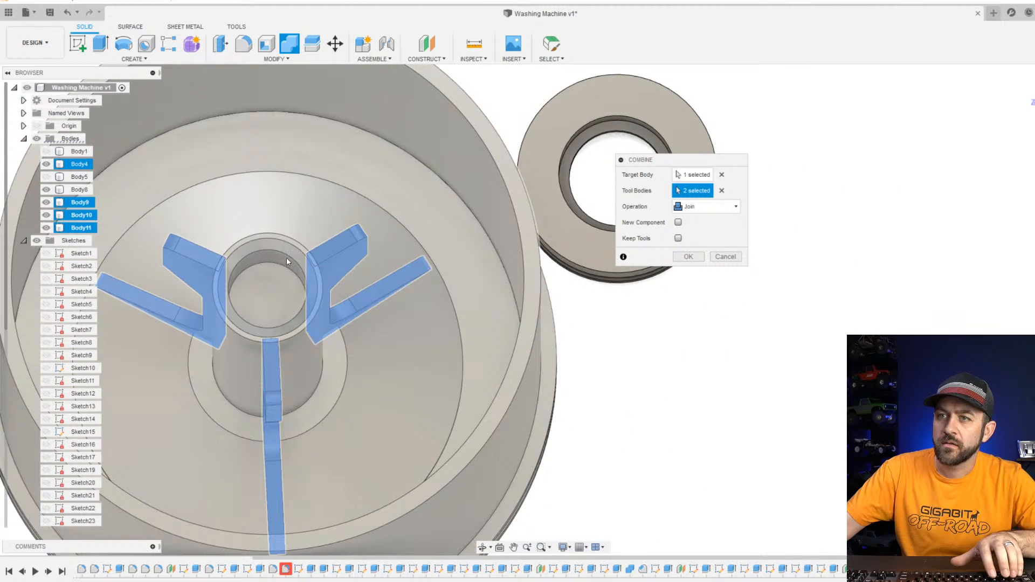
left_click(288, 259)
key("Return")
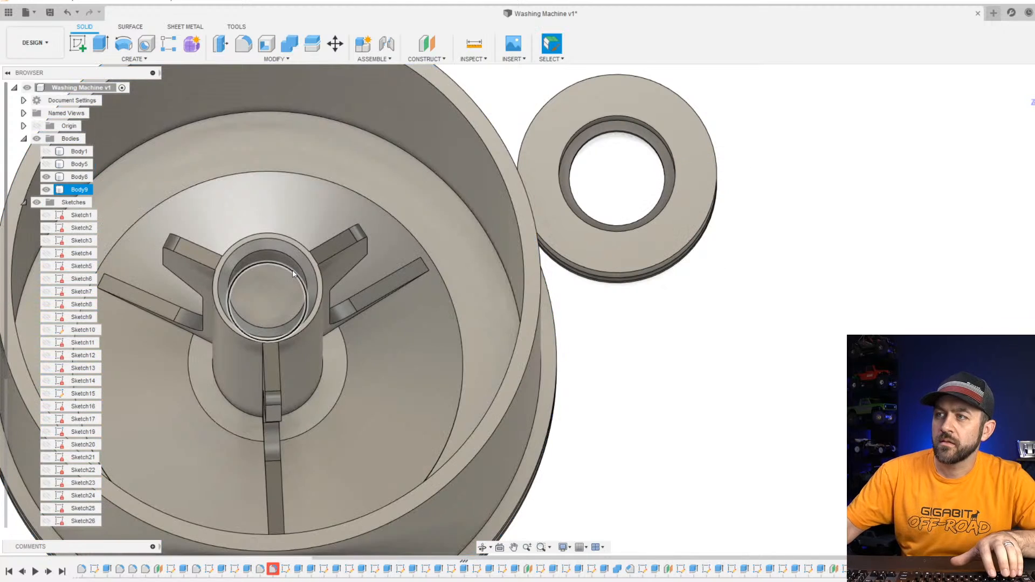
Examine the combined tub and fins from several angles, toggling the body's visibility to check what belongs to it.
scroll(289, 271, "down", 3)
middle_click_drag(313, 323, 409, 297, "shift")
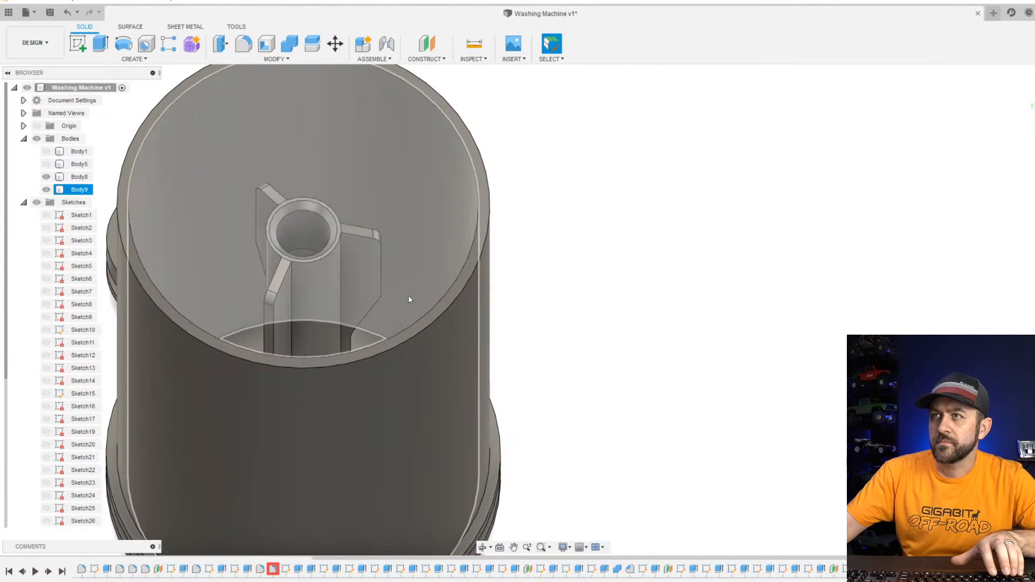
left_click(612, 79)
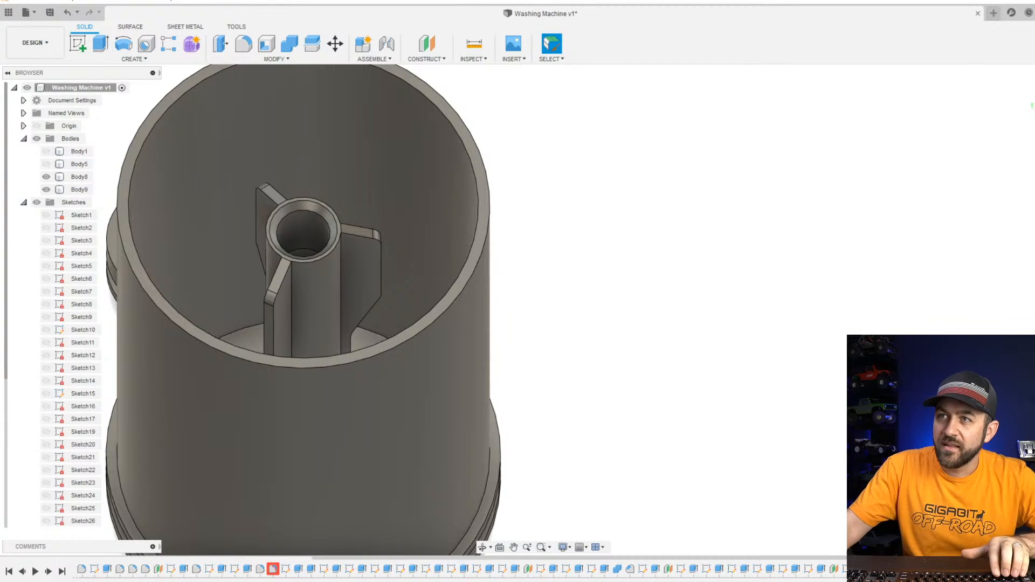
scroll(341, 224, "down", 3)
middle_click_drag(340, 222, 404, 237, "shift")
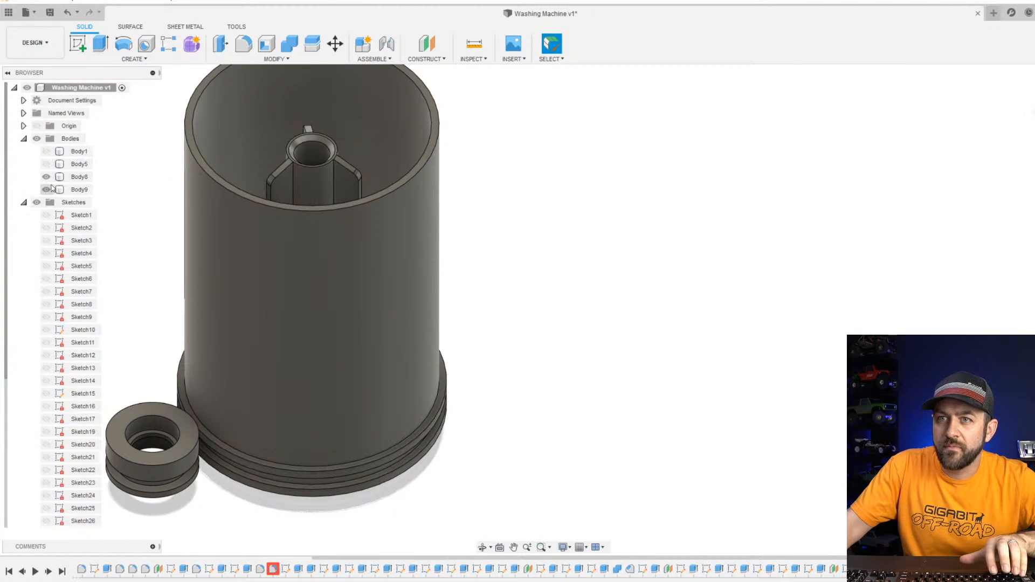
left_click(47, 190)
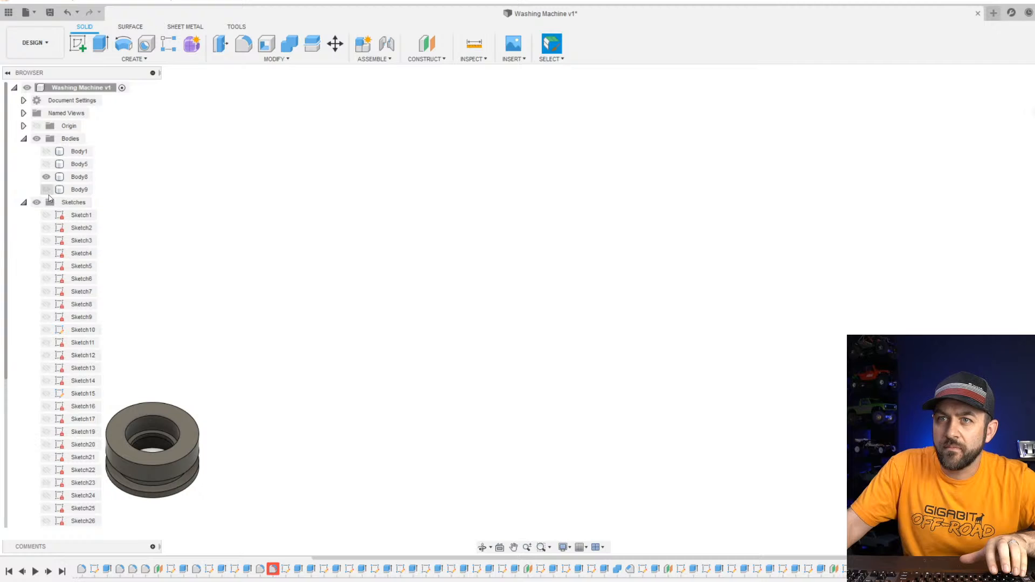
left_click(46, 189)
scroll(448, 399, "down", 3)
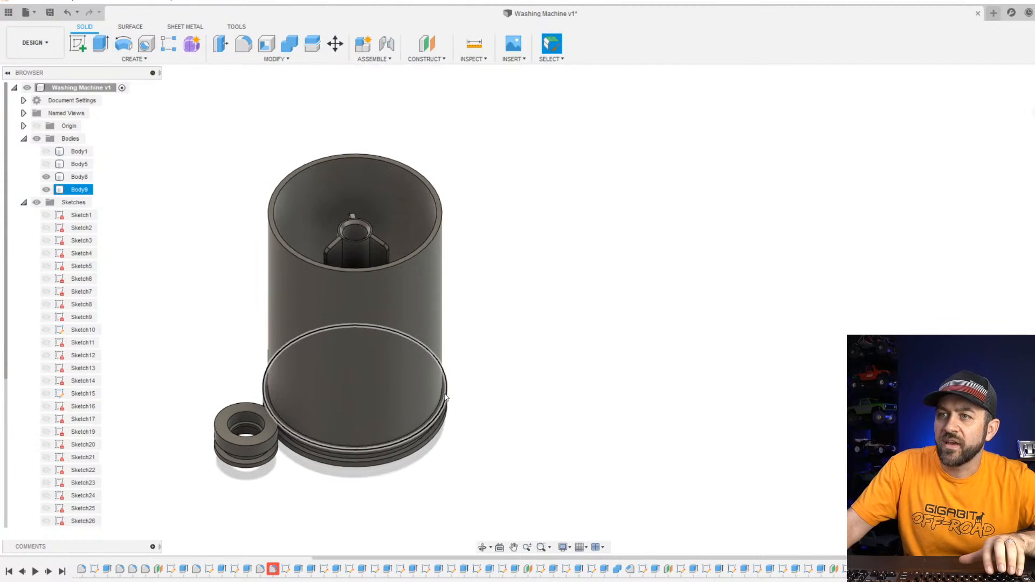
scroll(417, 249, "up", 3)
middle_click_drag(415, 247, 343, 296, "shift")
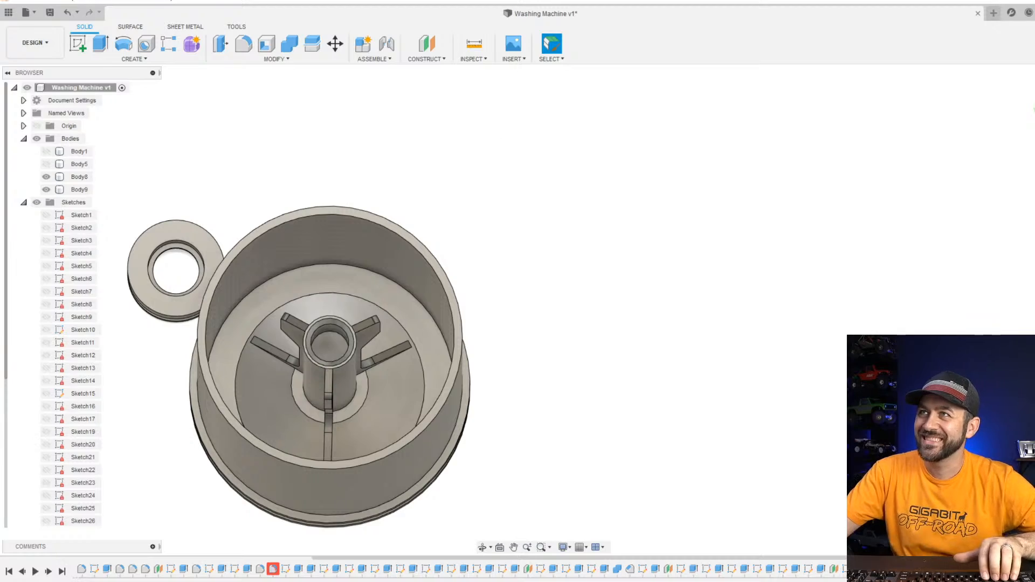
scroll(329, 388, "up", 5)
middle_click_drag(367, 393, 376, 317, "shift")
scroll(374, 342, "down", 3)
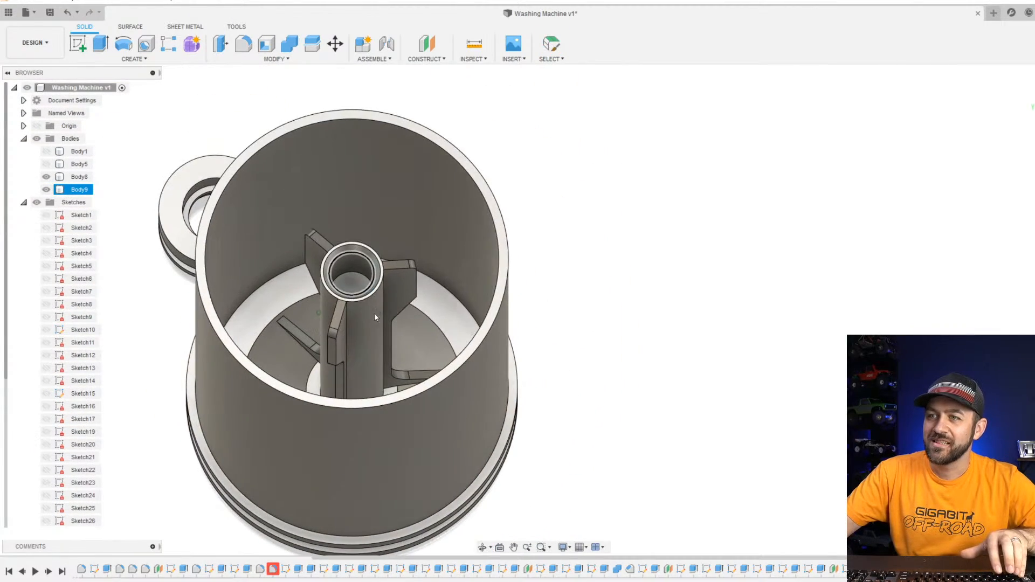
Show the hidden Body5 and Body1 so the complete washing machine is displayed around the tub.
left_click(46, 165)
left_click(46, 152)
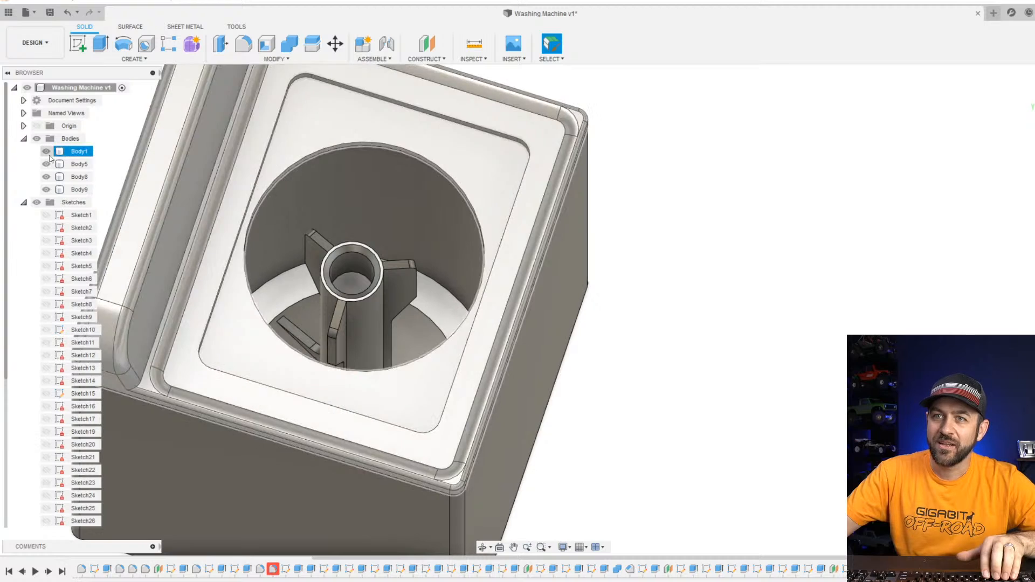
scroll(294, 256, "down", 3)
middle_click_drag(294, 256, 260, 220, "shift")
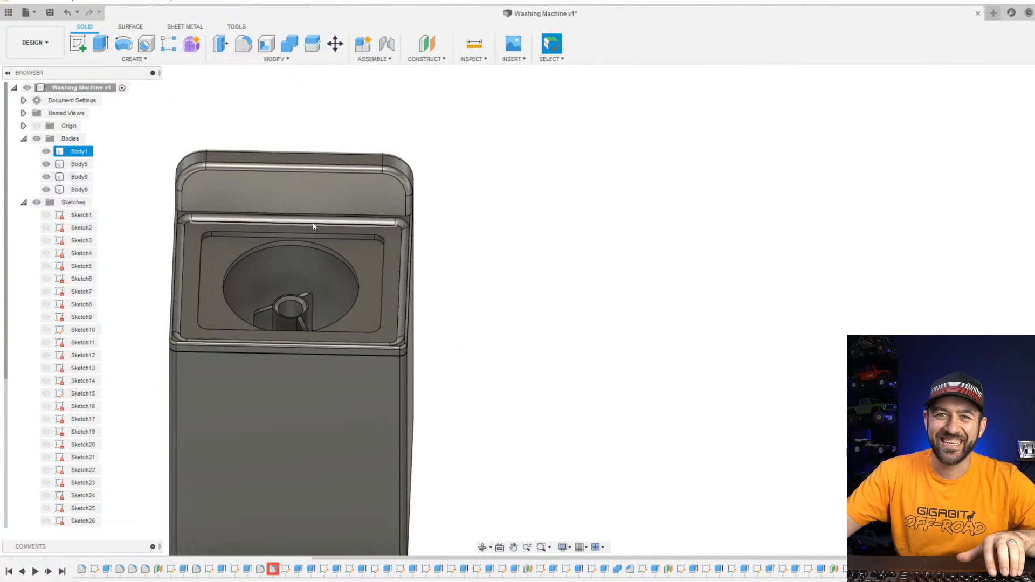
Examine the assembled washing machine from the front, side and above, including the tub opening and back panel.
scroll(260, 220, "up", 3)
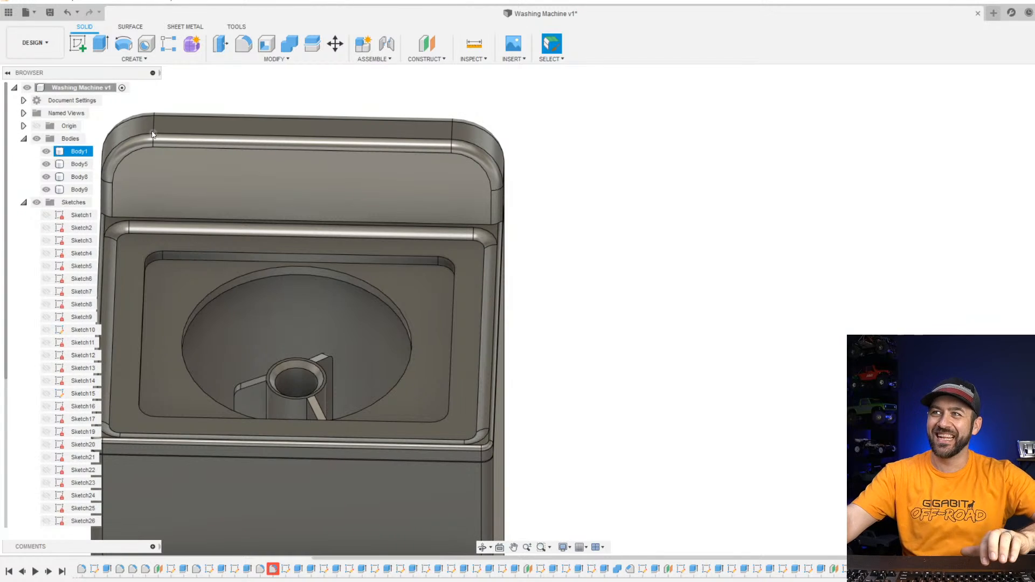
scroll(219, 501, "down", 4)
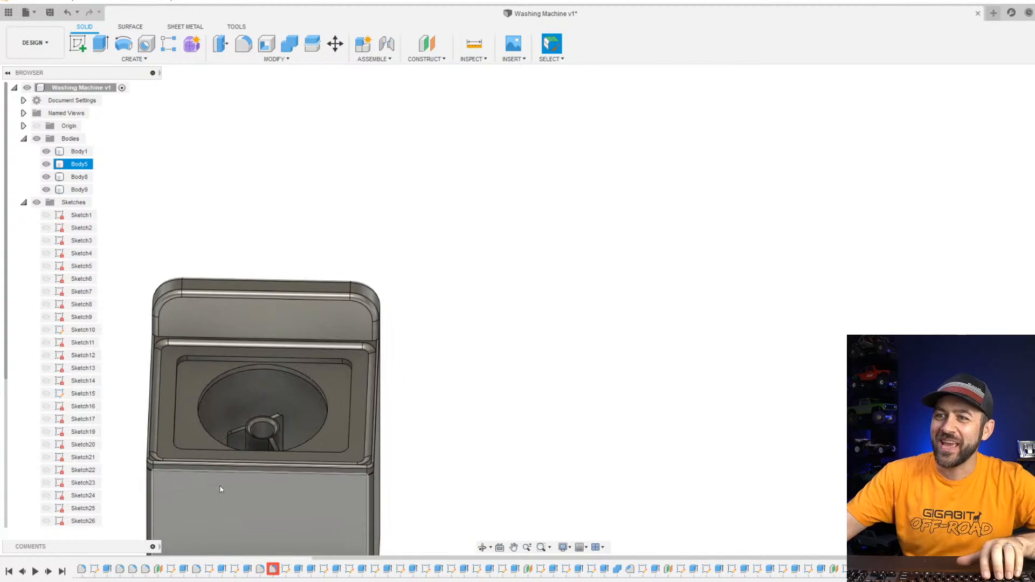
middle_click_drag(190, 549, 571, 423)
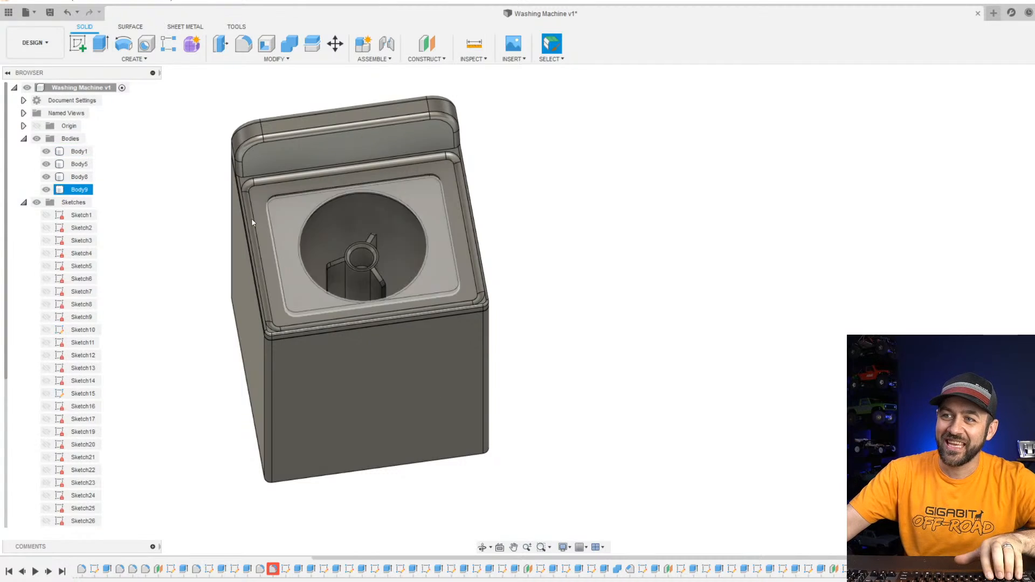
scroll(397, 283, "up", 3)
scroll(369, 336, "down", 4)
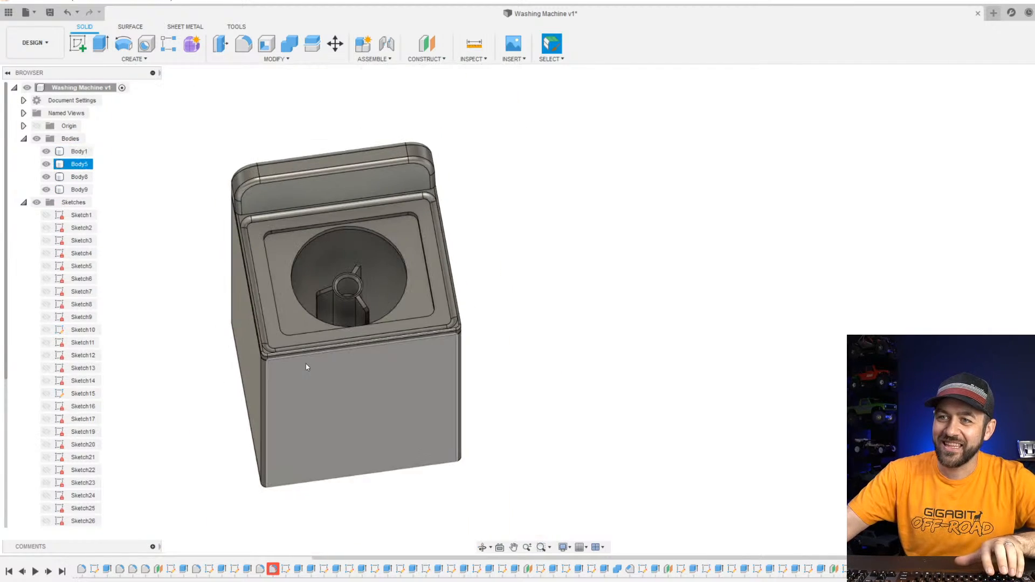
middle_click_drag(306, 363, 372, 333, "shift")
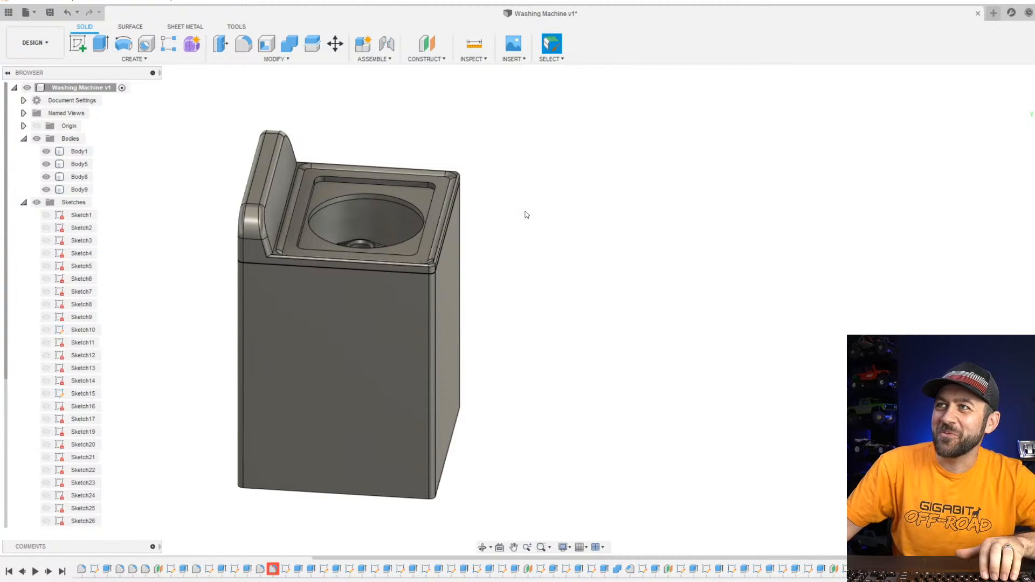
scroll(381, 259, "up", 4)
middle_click_drag(413, 219, 312, 214, "shift")
middle_click_drag(396, 200, 334, 248, "shift")
scroll(274, 235, "up", 3)
scroll(291, 259, "down", 3)
middle_click_drag(399, 345, 570, 330, "shift")
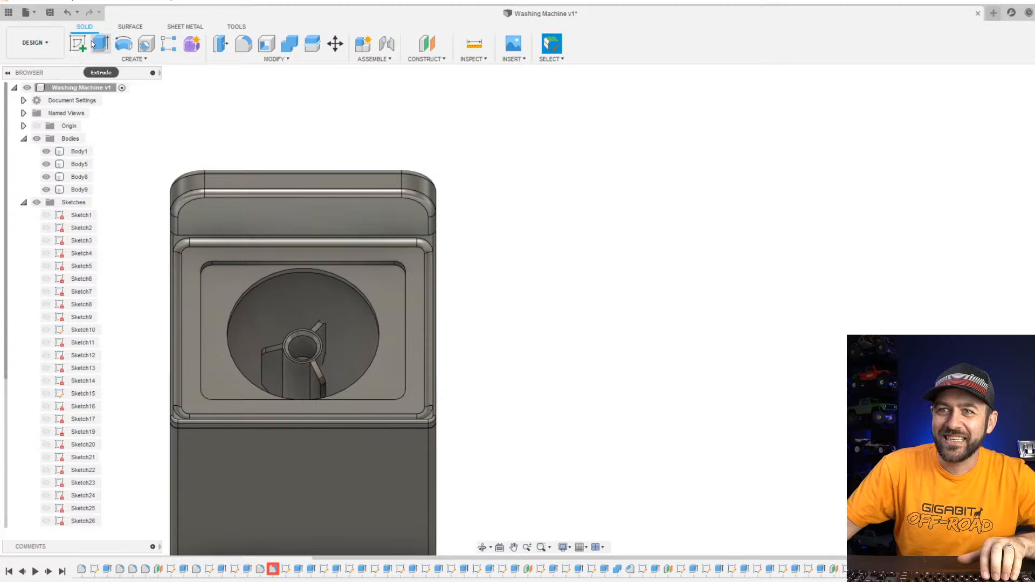
Start a new sketch on the front face of the raised control panel.
left_click(78, 43)
left_click(261, 218)
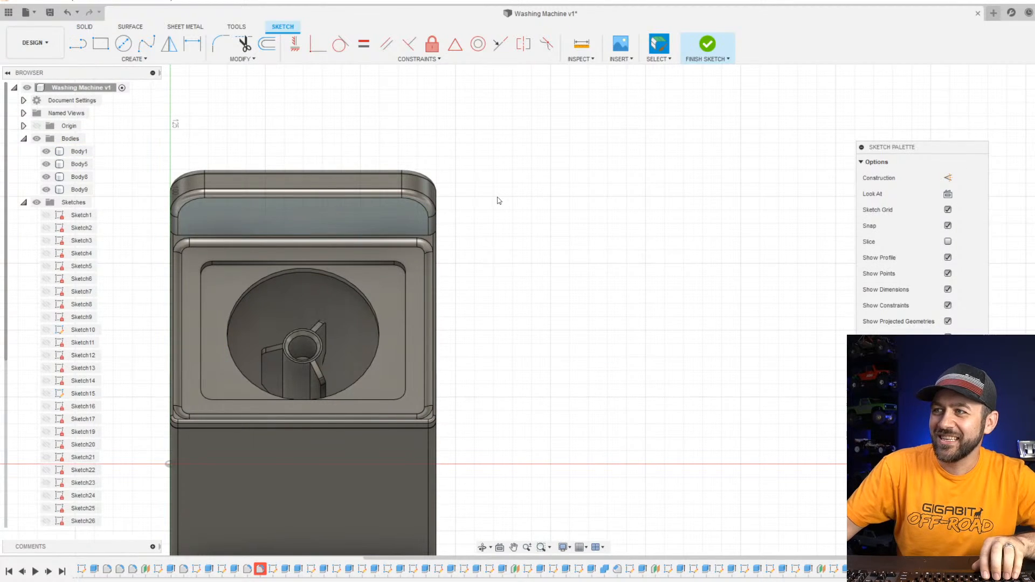
key("c")
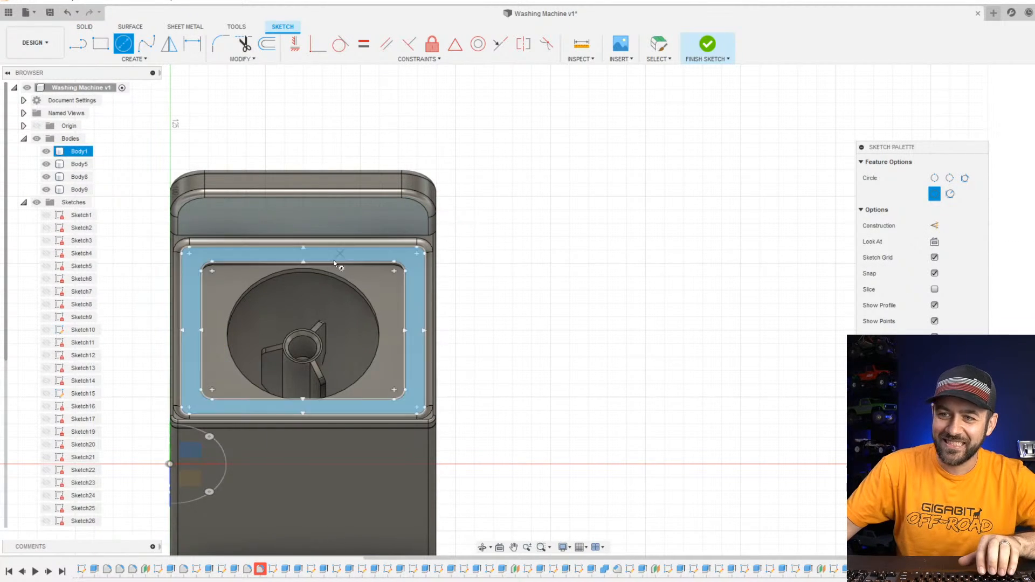
key("Escape")
middle_click_drag(216, 329, 453, 259)
middle_click_drag(500, 180, 441, 198)
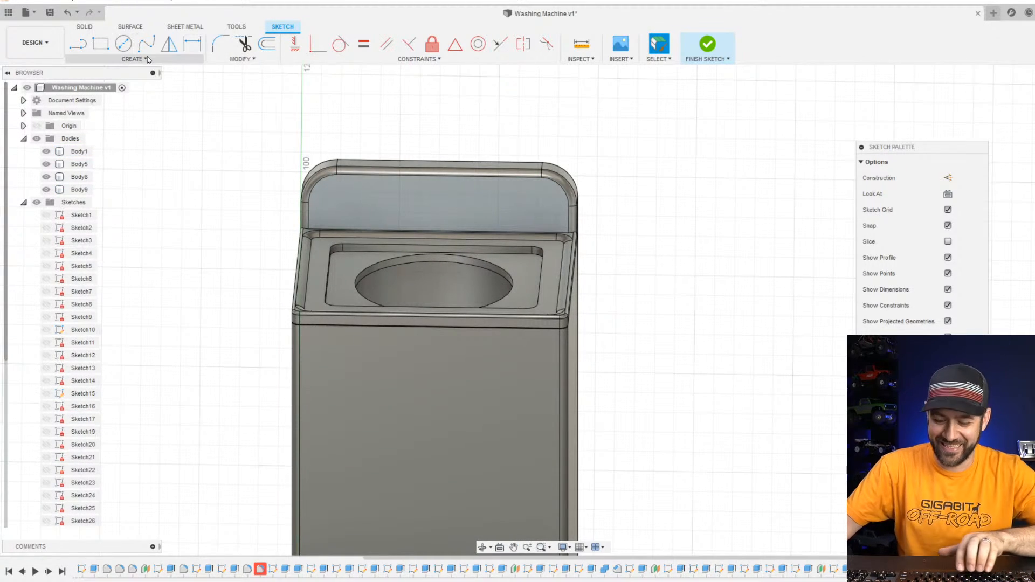
Draw a horizontal construction line about 66 mm long across the control panel face from one side edge to the other.
key("l")
left_click(309, 205)
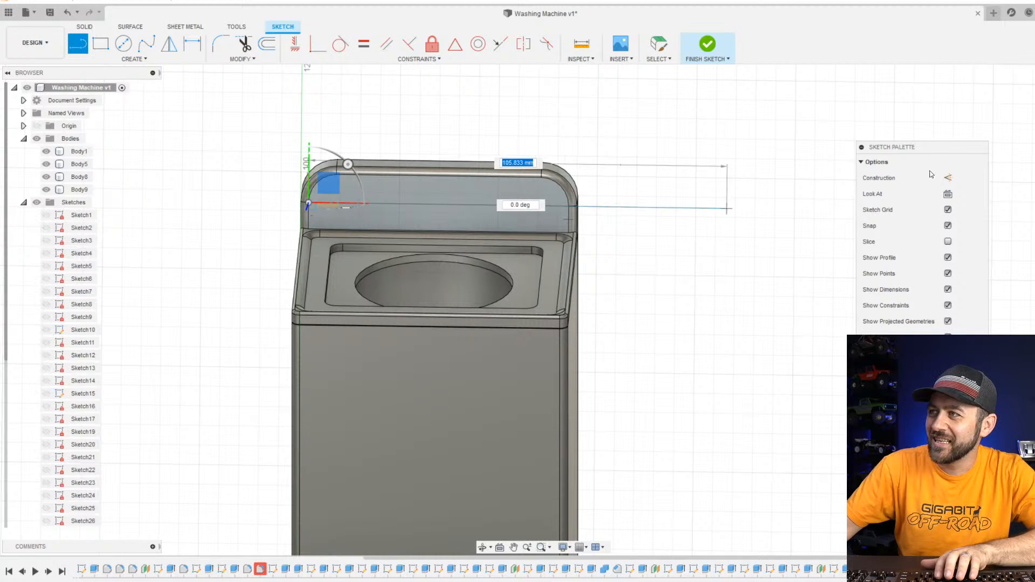
left_click(949, 178)
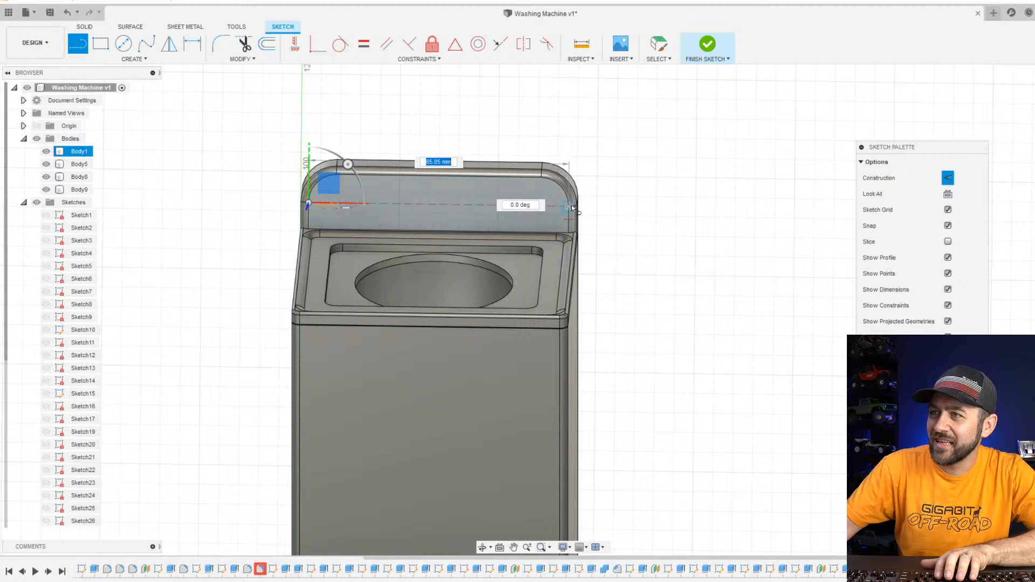
left_click(573, 209)
key("Escape")
scroll(418, 261, "up", 2)
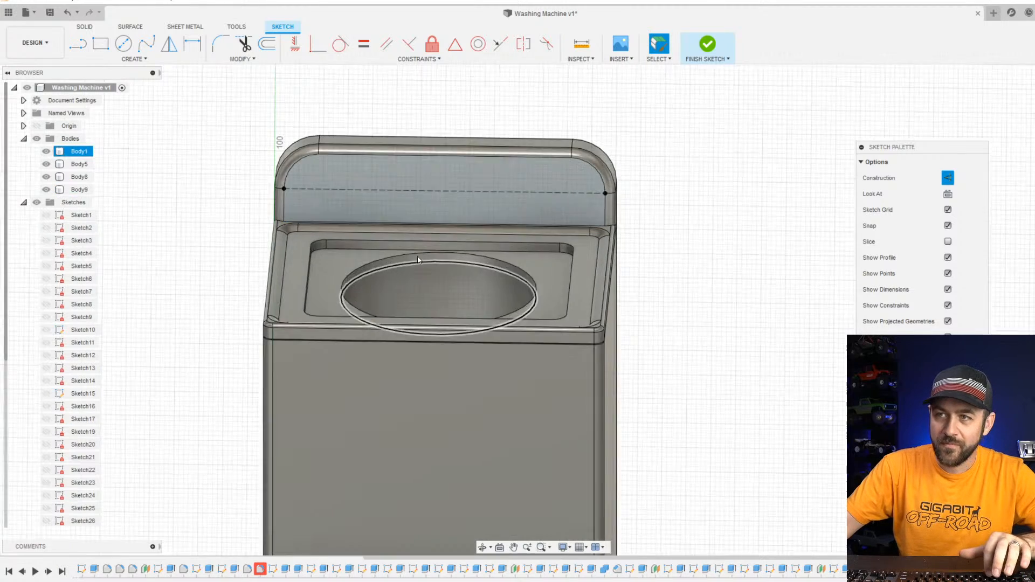
With construction mode off, draw two small circles side by side, centred on the construction line near its left end.
scroll(418, 260, "up", 1)
key("c")
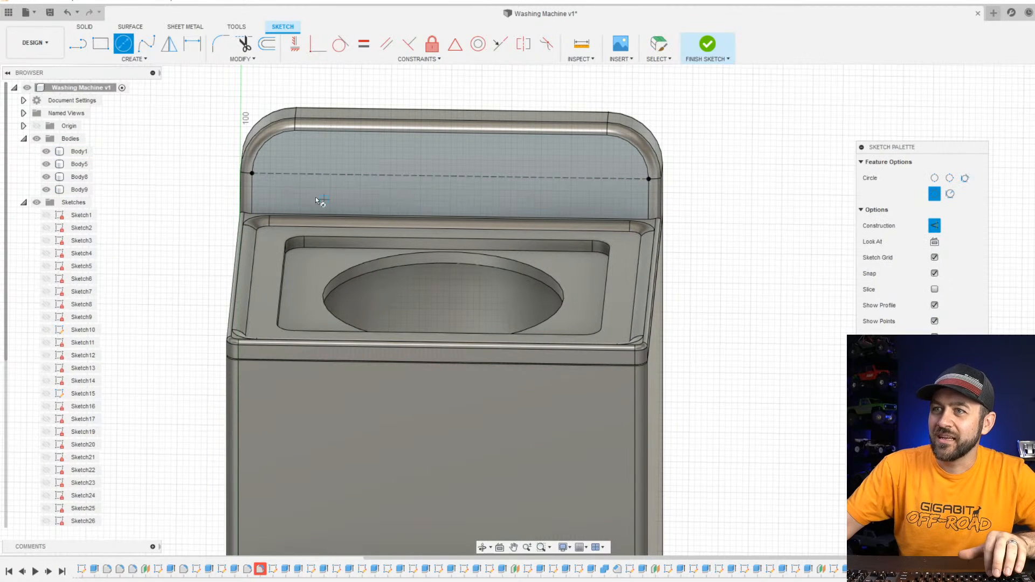
left_click(294, 176)
scroll(308, 181, "up", 2)
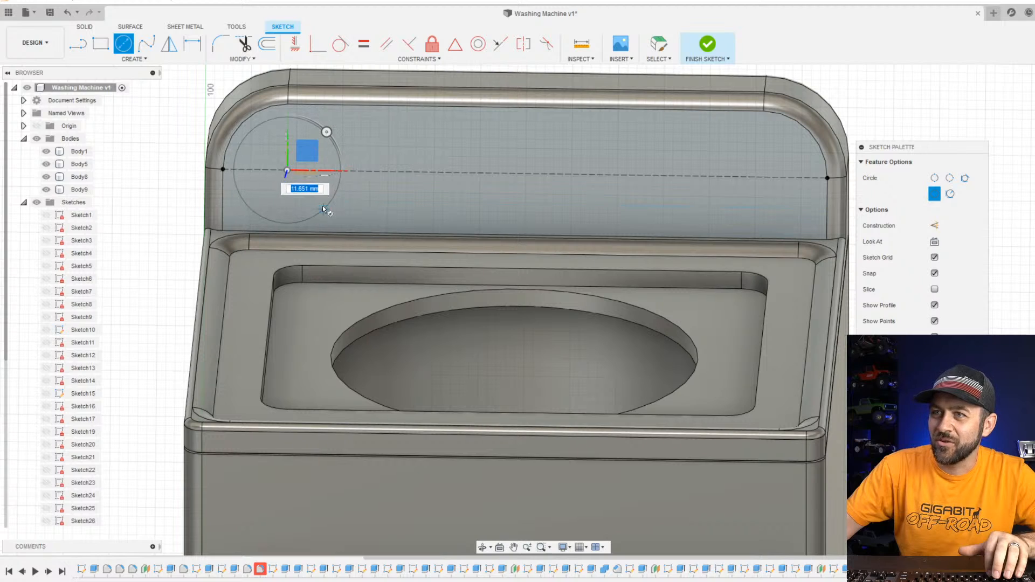
left_click(296, 192)
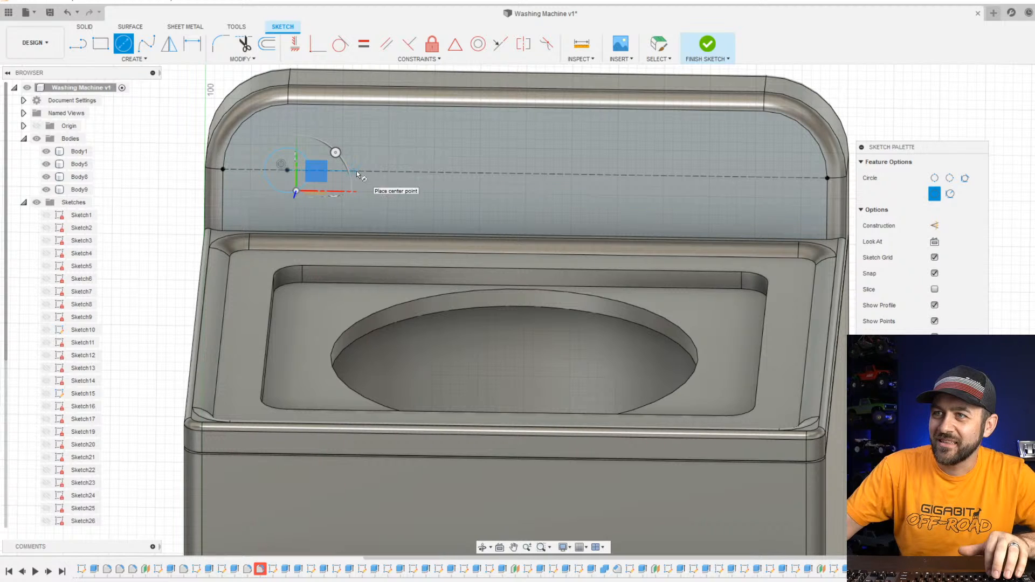
left_click(357, 170)
left_click(357, 189)
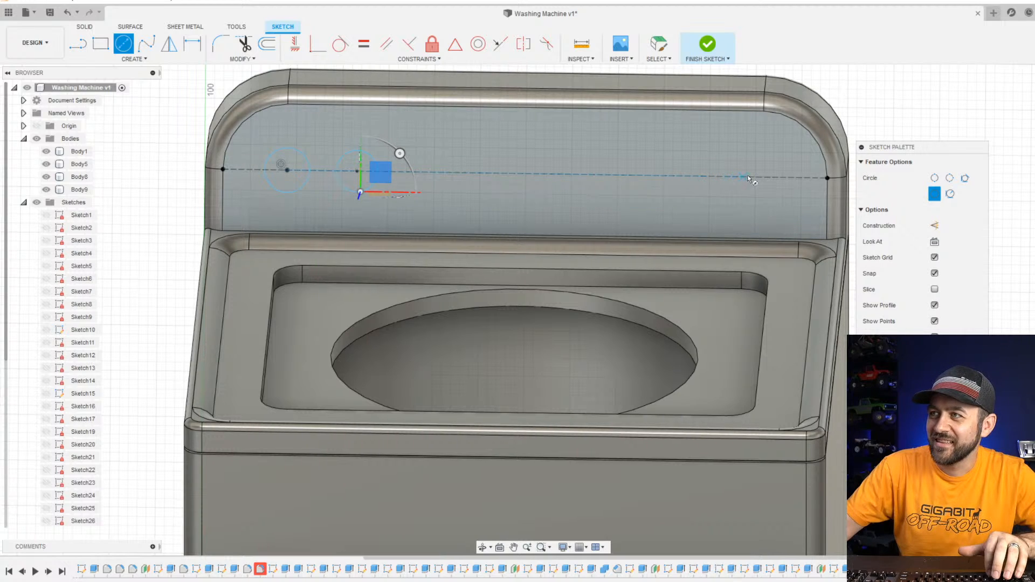
Draw a larger circle about 11 mm in diameter, centred on the construction line near its right end.
left_click(708, 176)
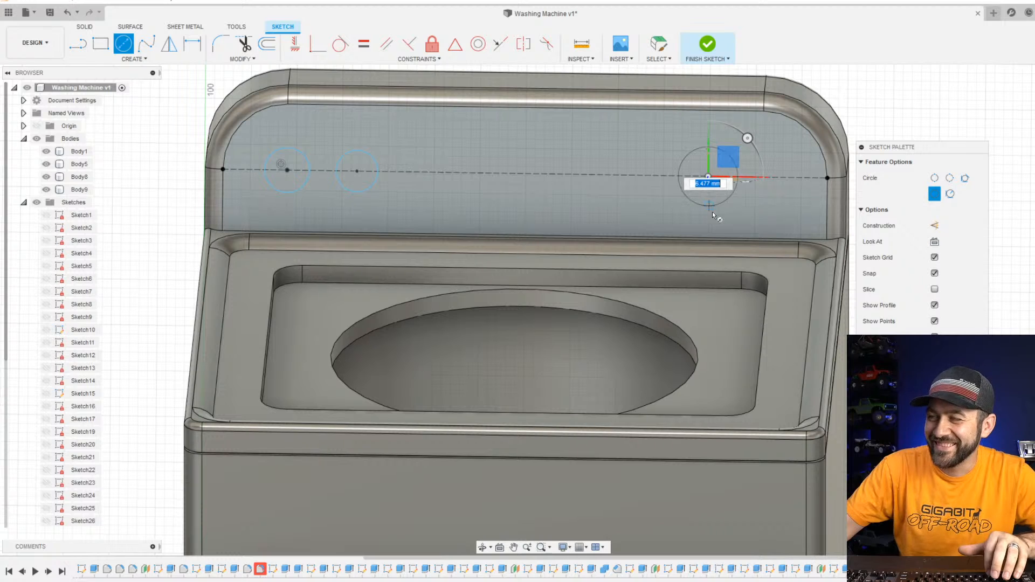
scroll(715, 219, "up", 2)
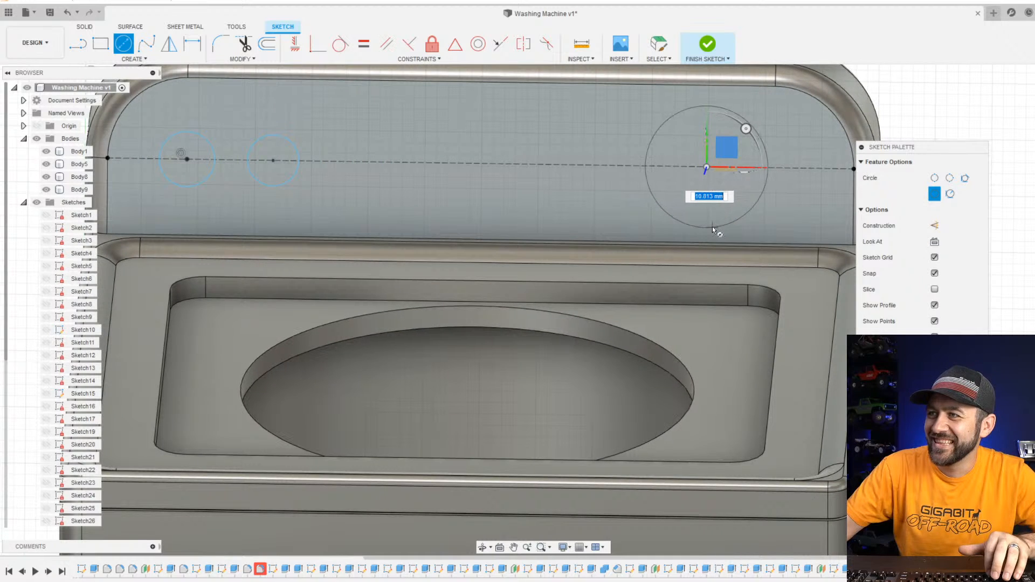
scroll(713, 226, "down", 2)
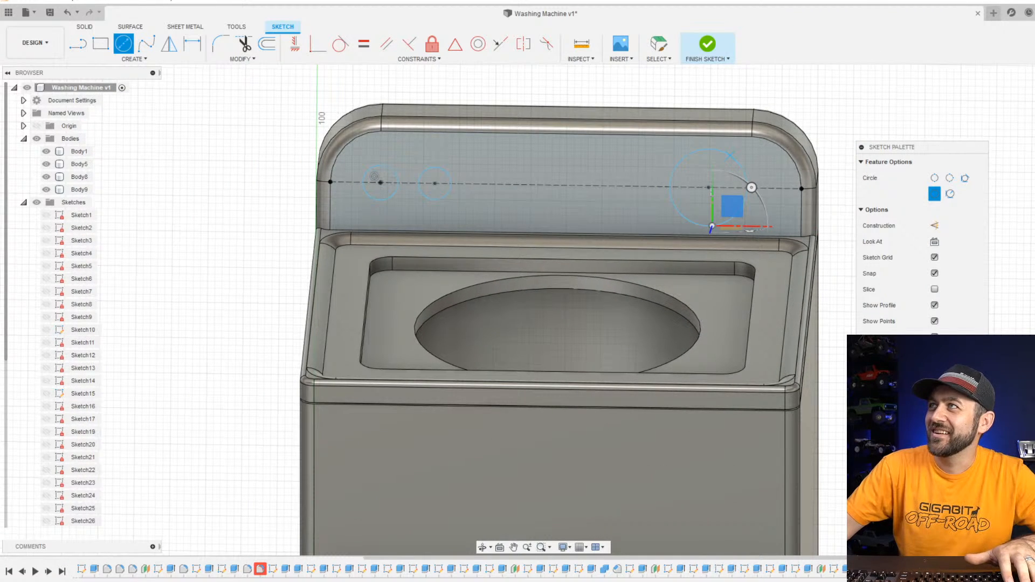
Check the knob layout in the reference photo of the top-loading washer in the browser.
left_click_drag(782, 0, 764, 93)
left_click(418, 99)
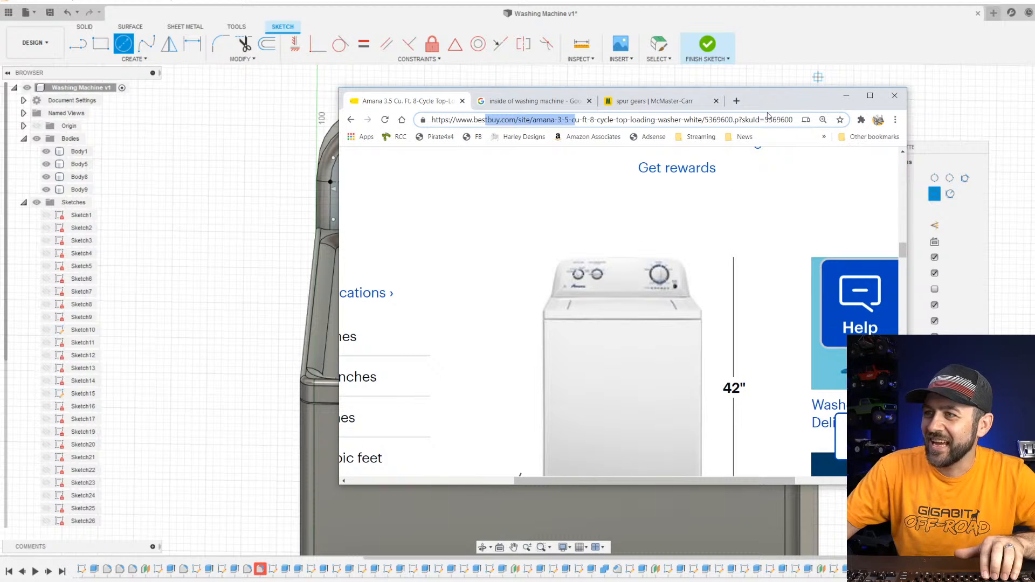
left_click_drag(767, 108, 798, 0)
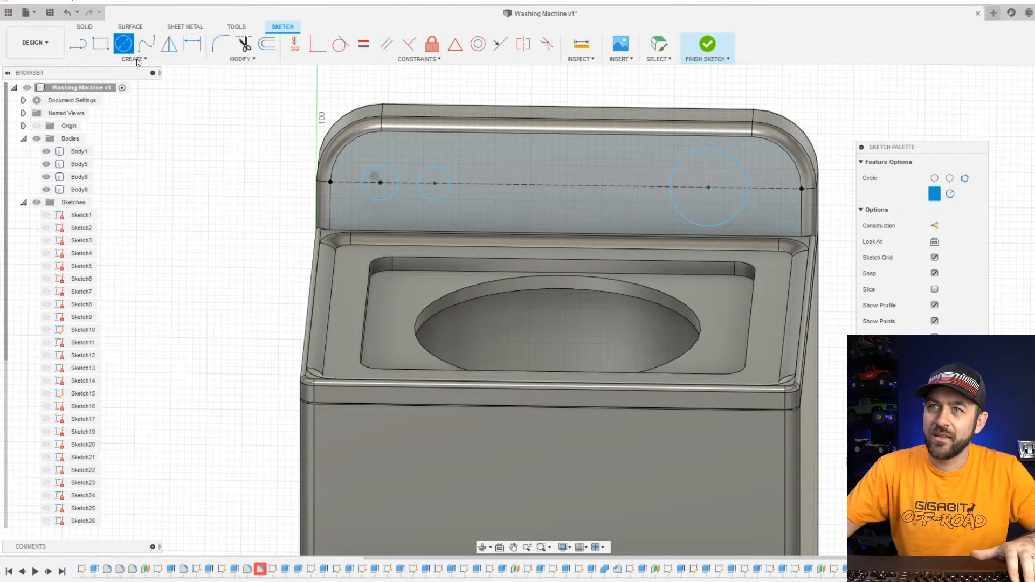
Make the two small circles on the control panel equal in size with an Equal constraint.
key("Escape")
left_click(387, 200)
left_click(447, 195)
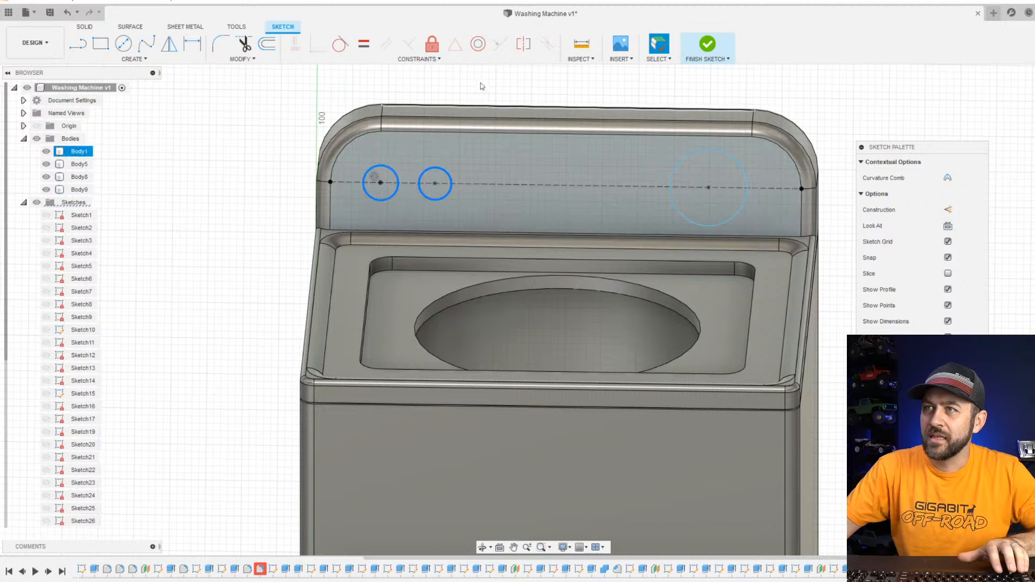
left_click(371, 45)
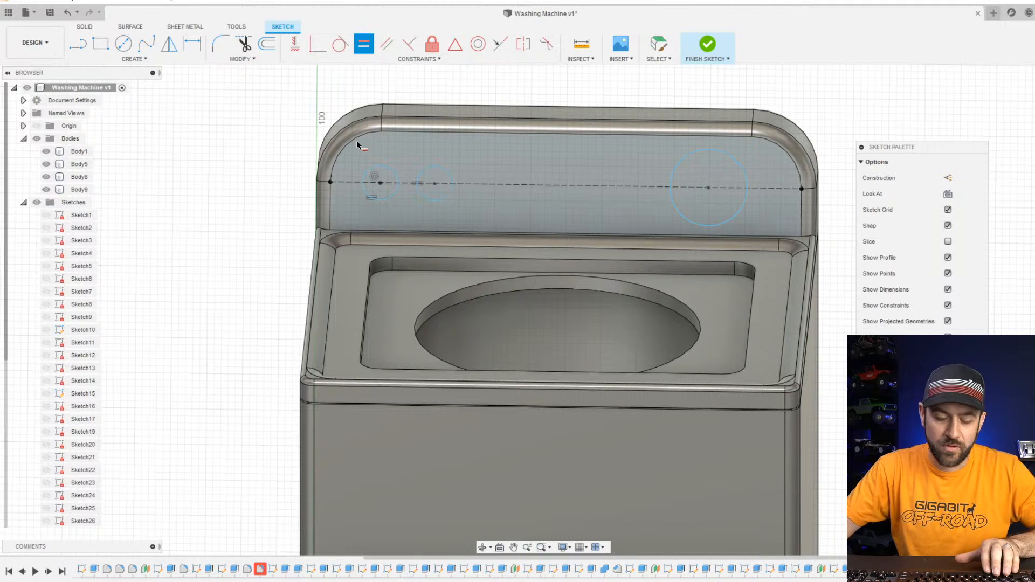
Dimension the leftmost small circle to a diameter of 5 mm.
key("d")
left_click(389, 203)
left_click(218, 244)
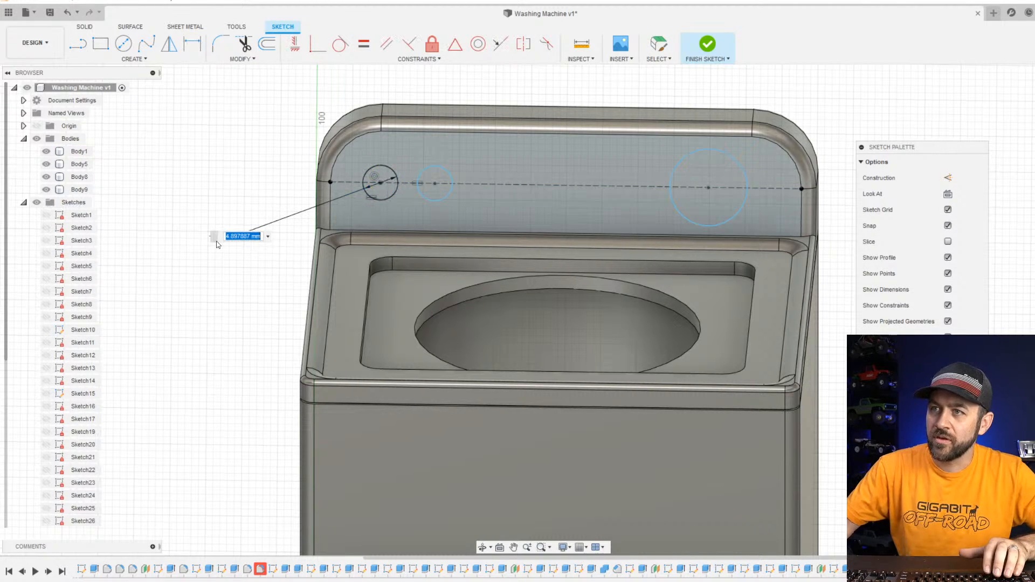
type("5")
key("Return")
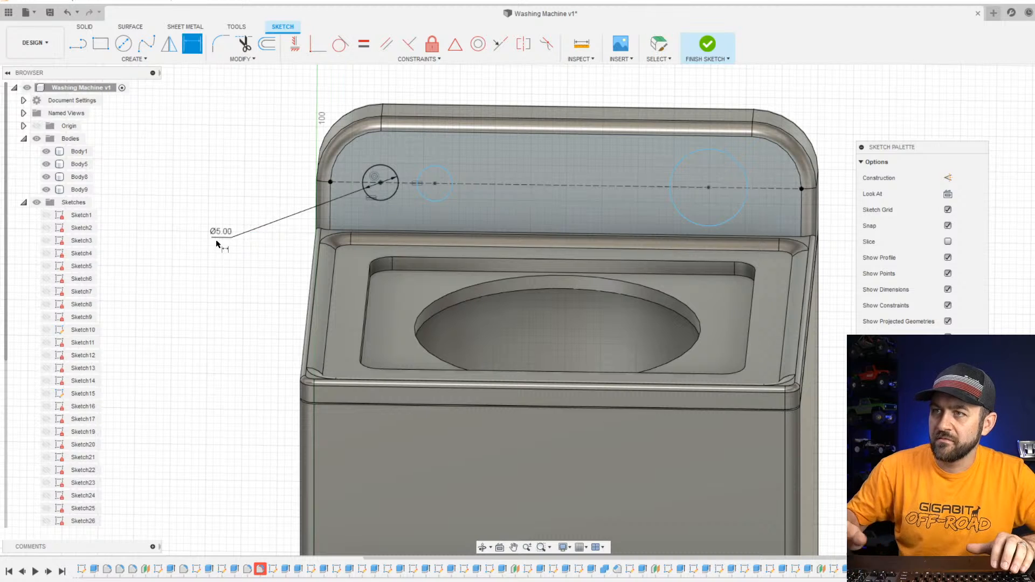
Dimension the centre-to-centre distance between the two small circles as 8 mm.
left_click(393, 200)
left_click(431, 200)
left_click(405, 86)
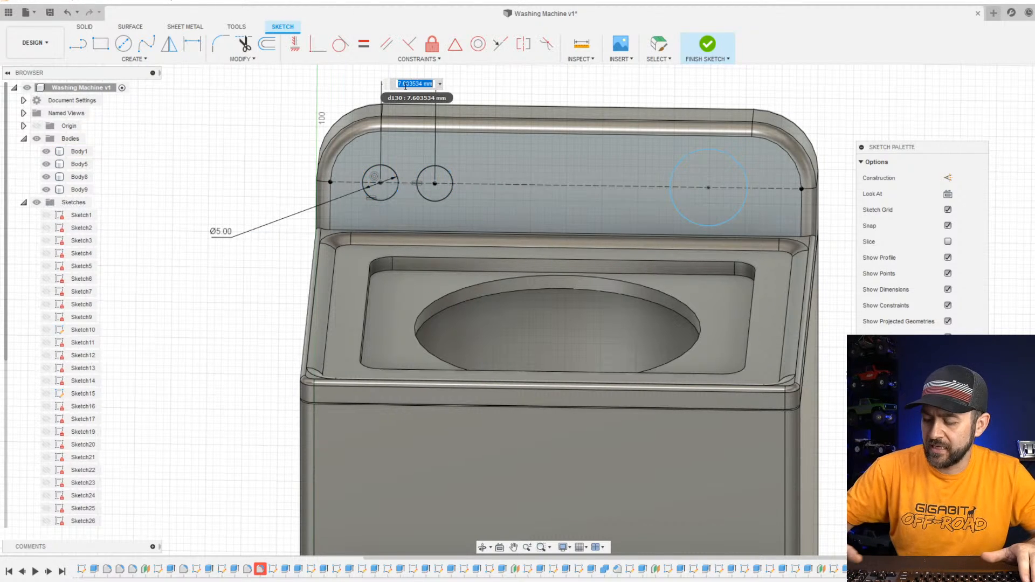
type("8")
key("Return")
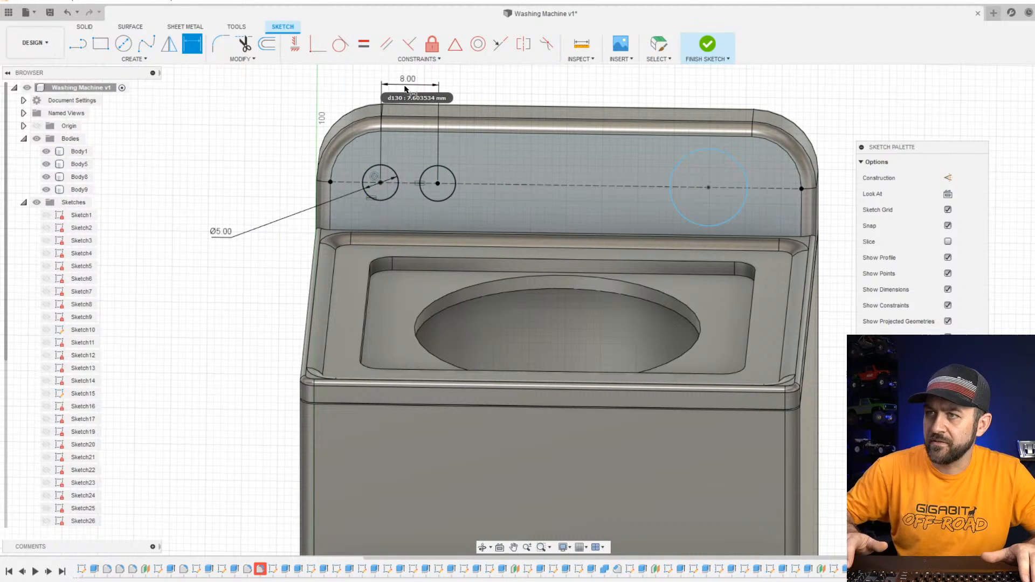
Dimension the large circle to 11 mm diameter and set its centre 13 mm from the construction line's right end.
left_click(746, 207)
left_click(812, 94)
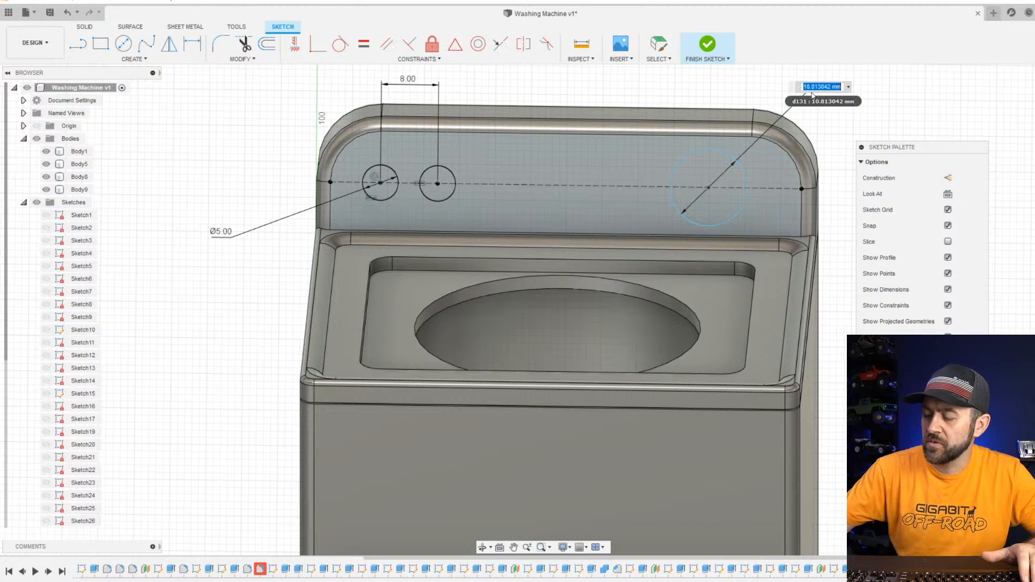
type("11")
key("Return")
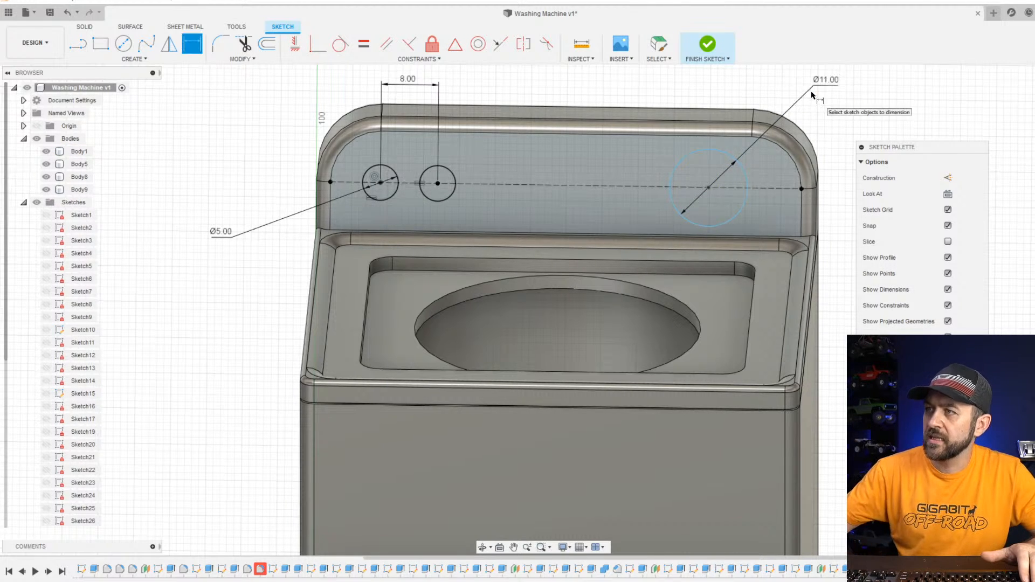
left_click(709, 188)
left_click(833, 122)
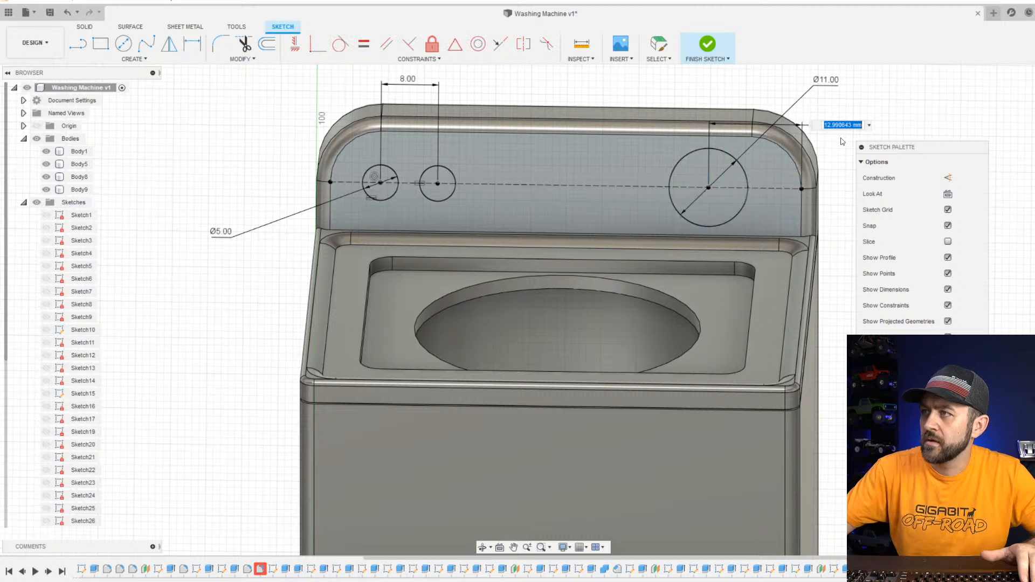
type("13")
key("Return")
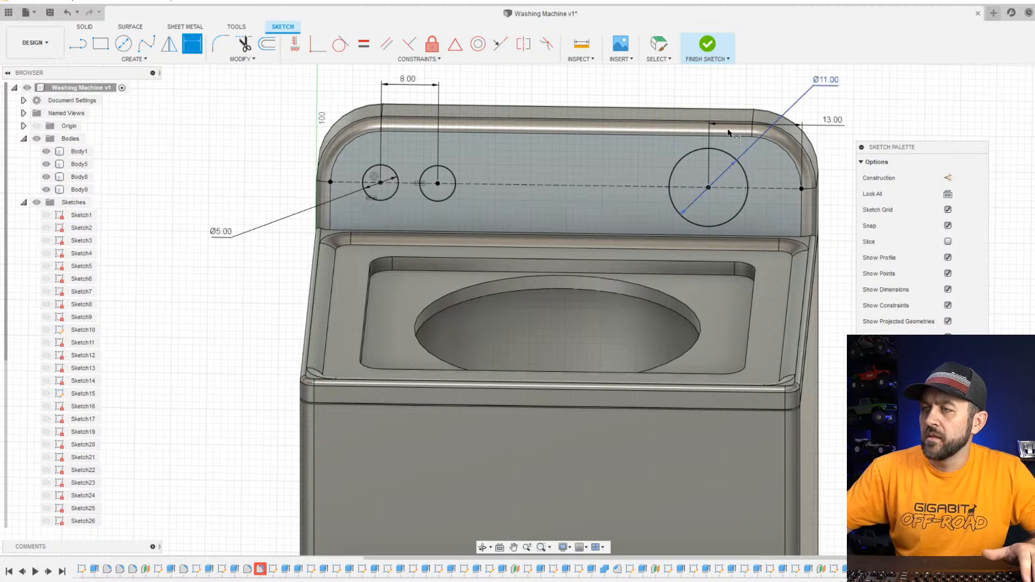
Finish the sketch and extrude all three knob circles 2 mm outward from the control panel, joined to the body.
left_click(706, 44)
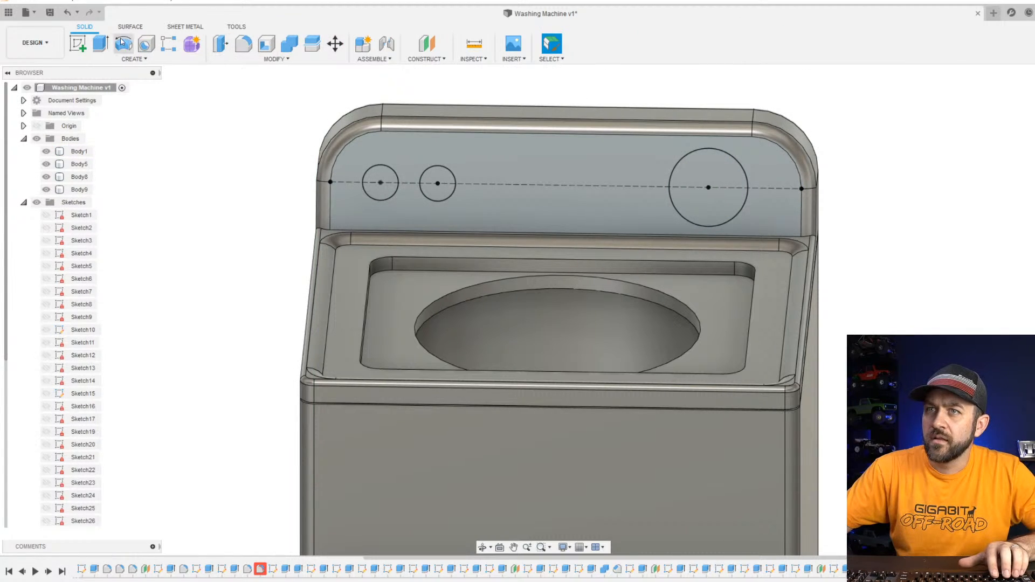
left_click(100, 43)
left_click(380, 183)
left_click(437, 186)
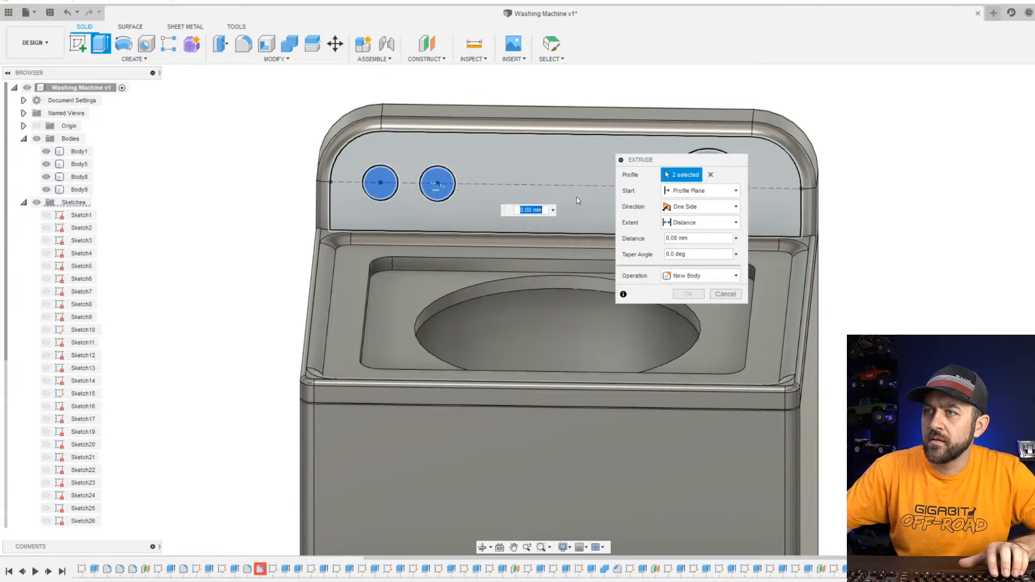
middle_click_drag(577, 200, 338, 206)
left_click(471, 196)
mouse_move(471, 197)
middle_mouse_down("shift")
mouse_move(442, 206)
mouse_move(467, 195)
middle_mouse_up("shift")
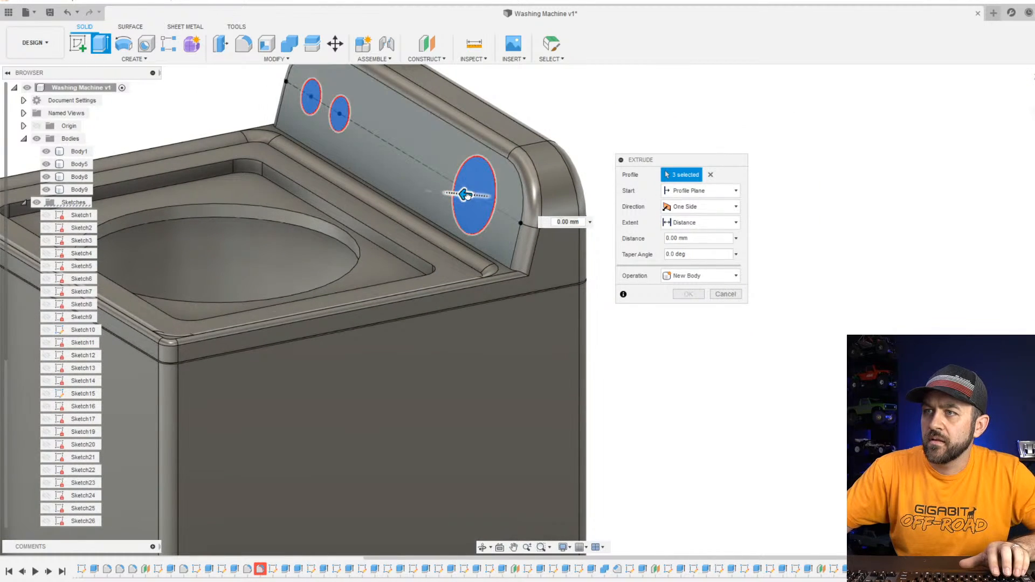
mouse_move(467, 195)
left_mouse_down()
mouse_move(452, 193)
mouse_move(456, 201)
left_mouse_up()
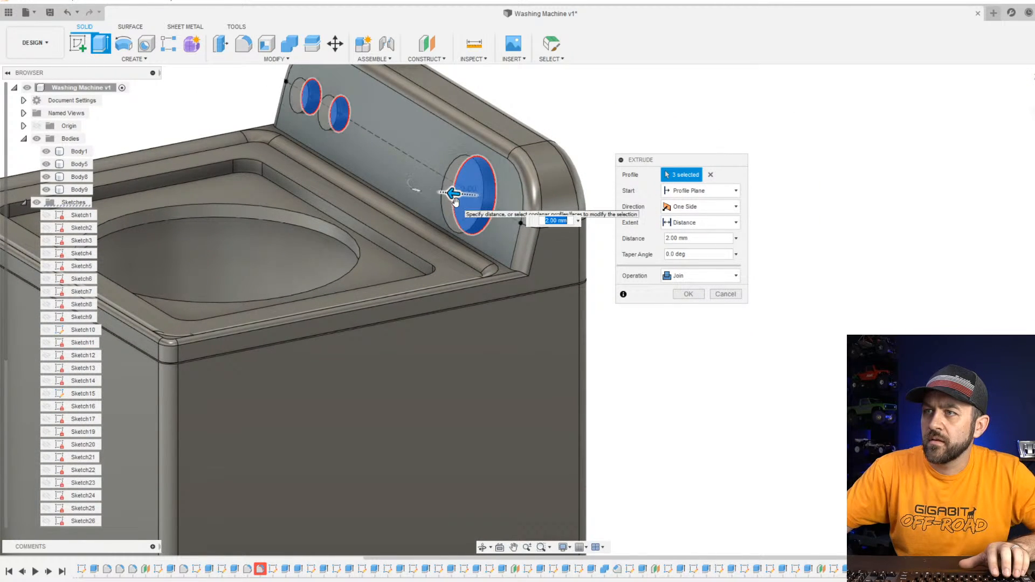
key("Return")
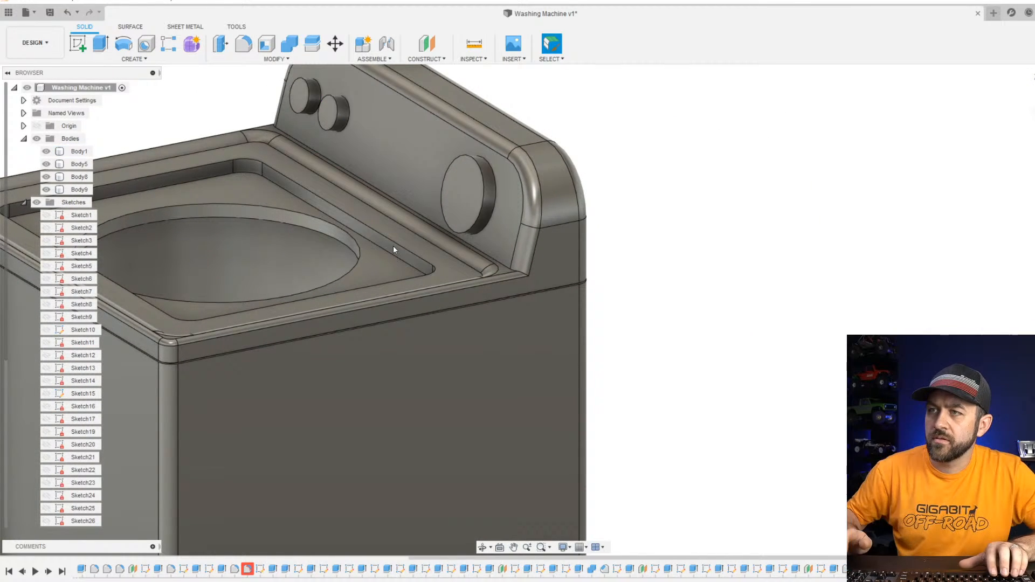
Fillet the outer front edges of the three knobs.
left_click(243, 50)
left_click(314, 100)
left_click(337, 112)
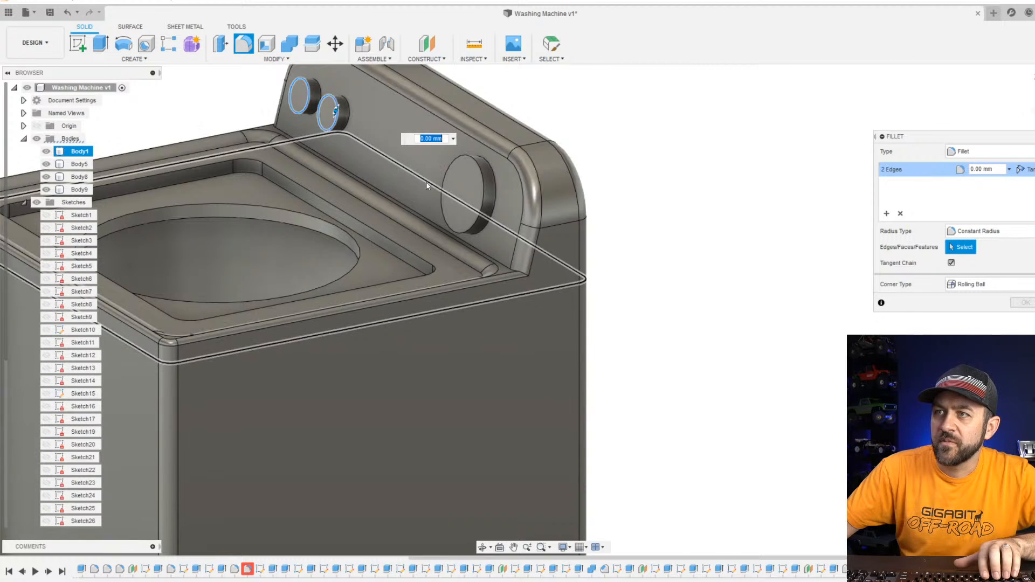
left_click(445, 179)
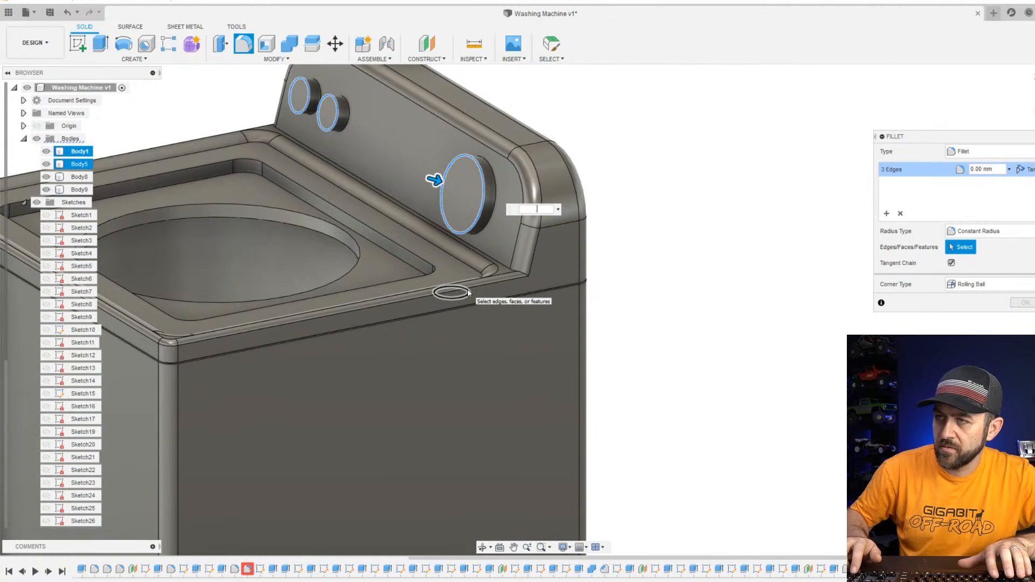
key("Escape")
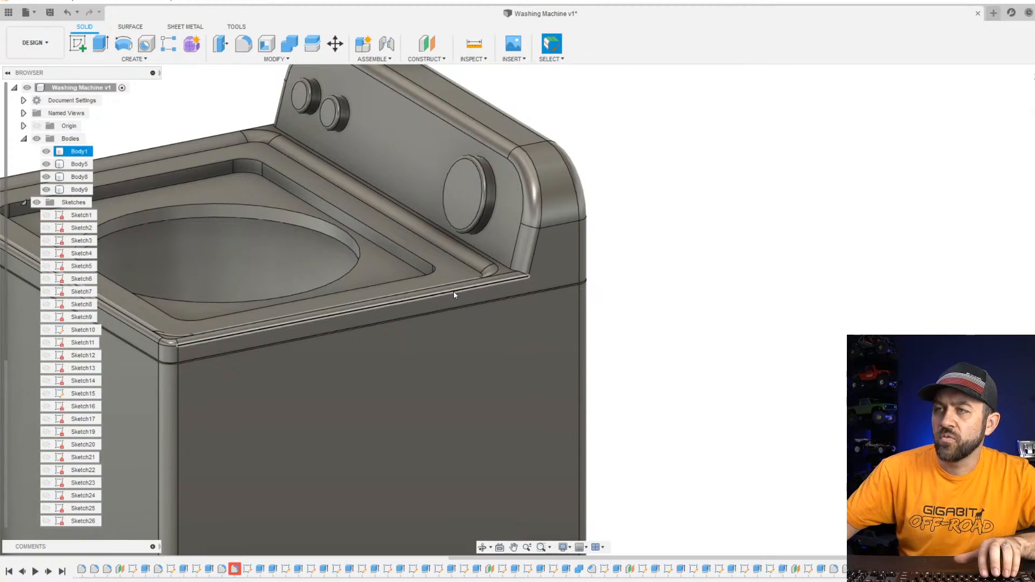
Examine the rounded knobs and the control panel from several angles.
scroll(440, 151, "up", 4)
middle_click_drag(417, 190, 512, 200, "shift")
middle_click_drag(445, 223, 561, 197)
scroll(518, 222, "down", 2)
middle_click_drag(391, 222, 488, 221, "shift")
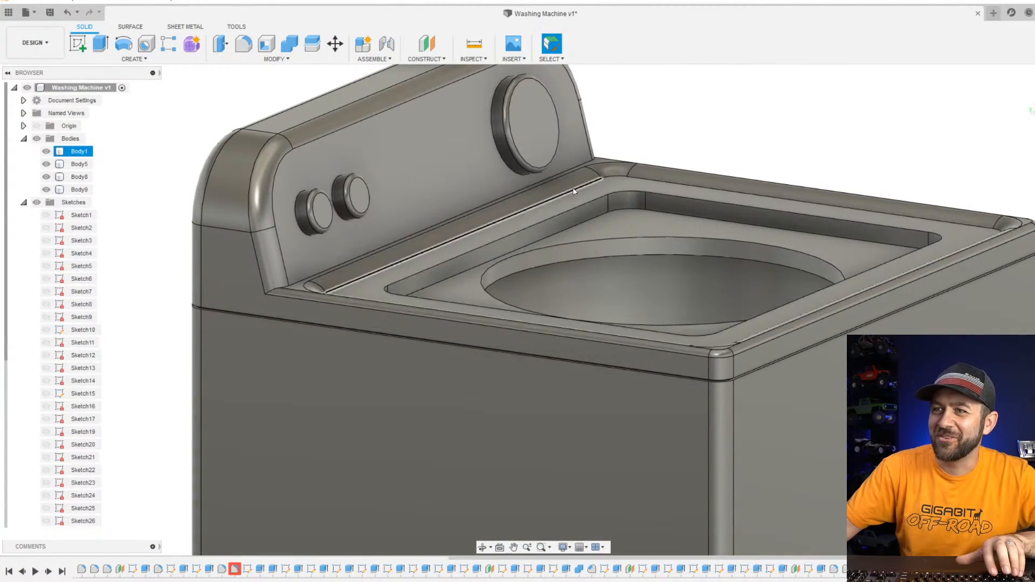
middle_click_drag(573, 190, 576, 248, "shift")
scroll(460, 198, "up", 3)
scroll(460, 198, "down", 3)
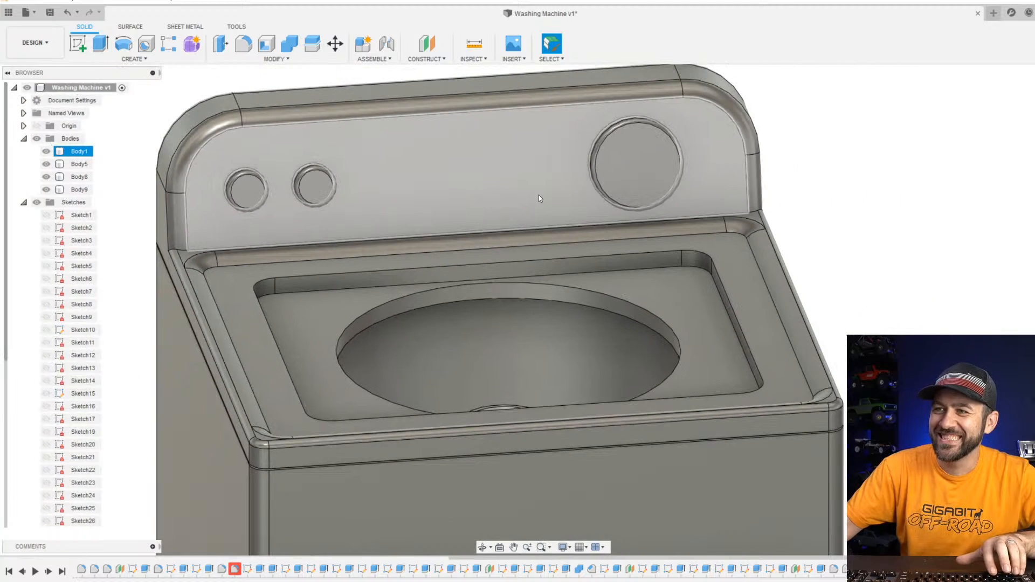
Start a new sketch on the front face of the control panel around the knobs.
middle_click_drag(539, 196, 480, 189, "shift")
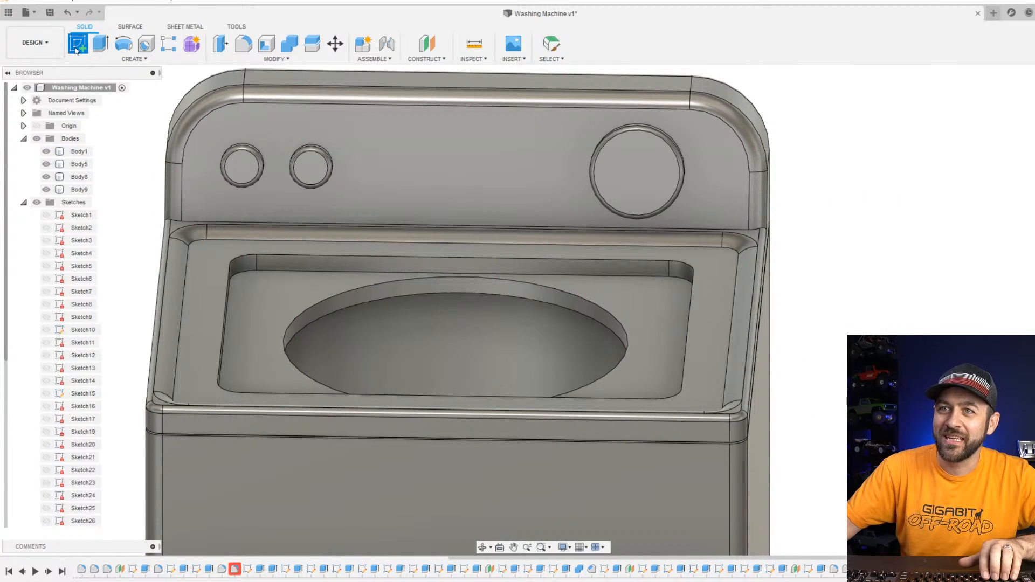
left_click(76, 49)
left_click(385, 188)
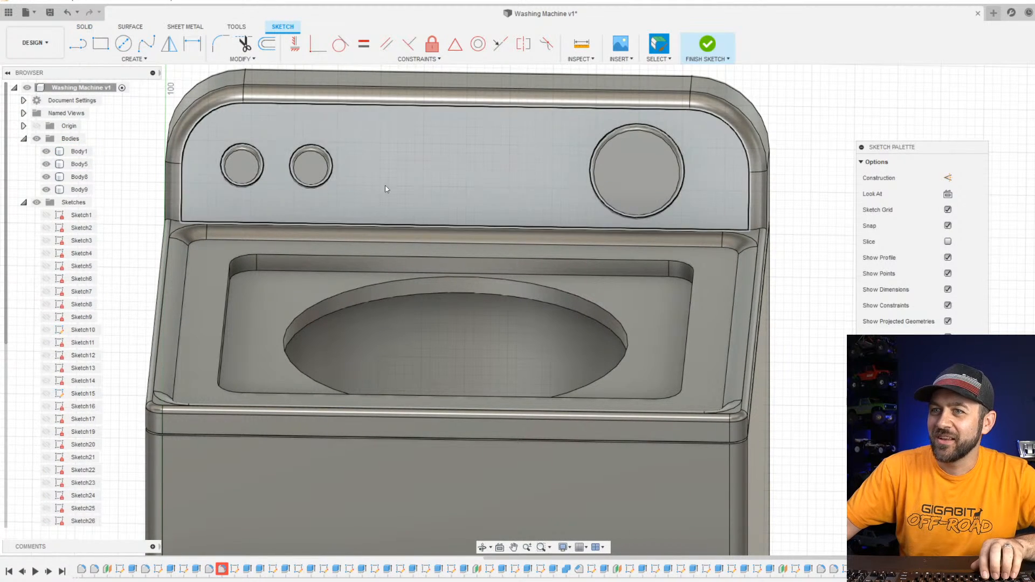
left_click(133, 59)
left_click(92, 203)
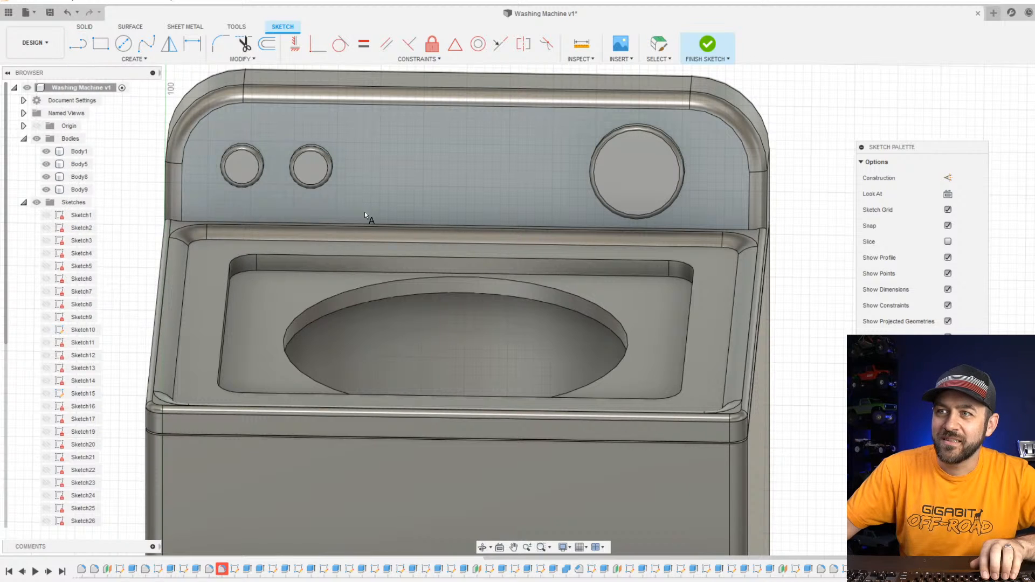
left_click(420, 182)
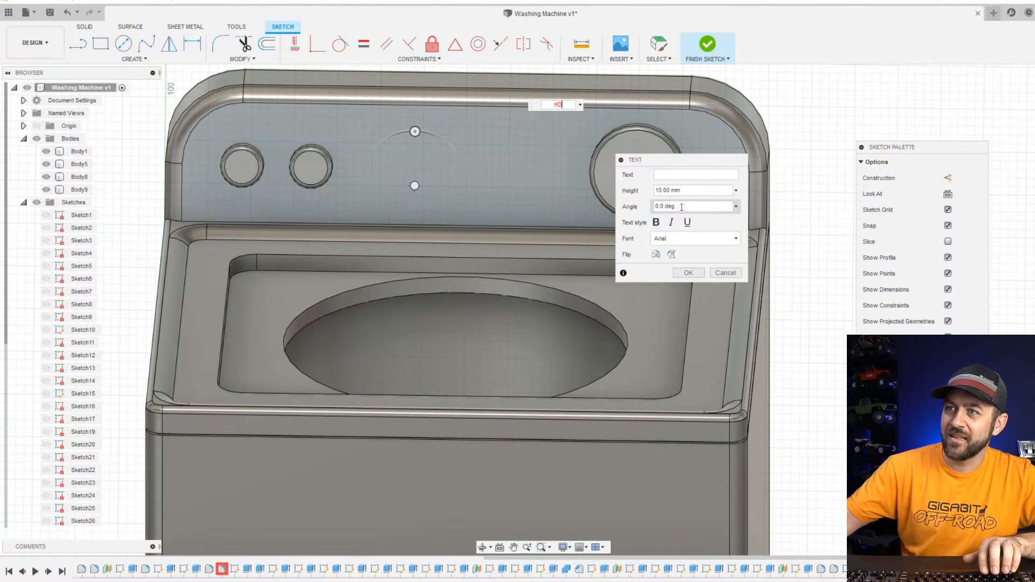
left_click(696, 176)
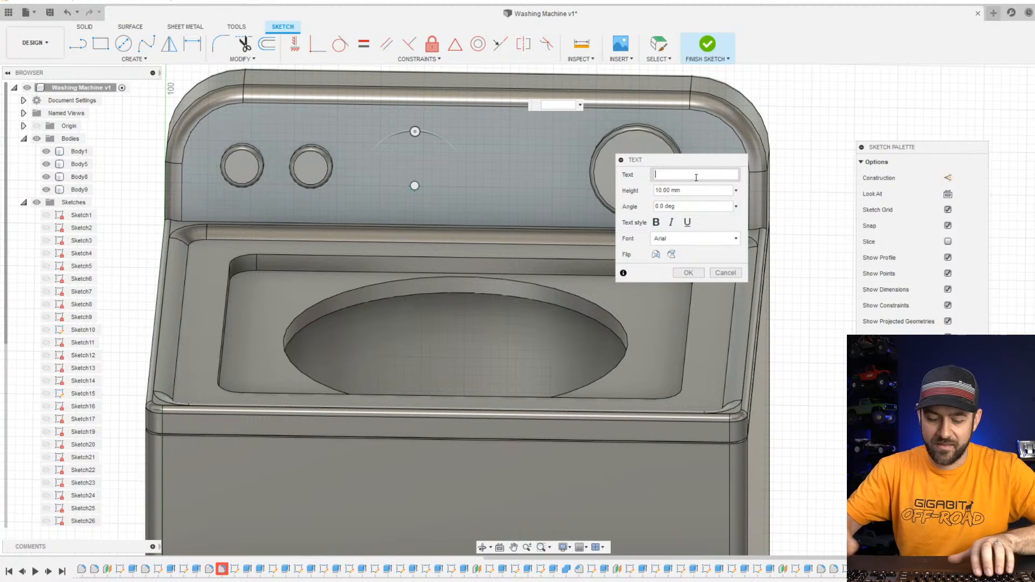
type("HD")
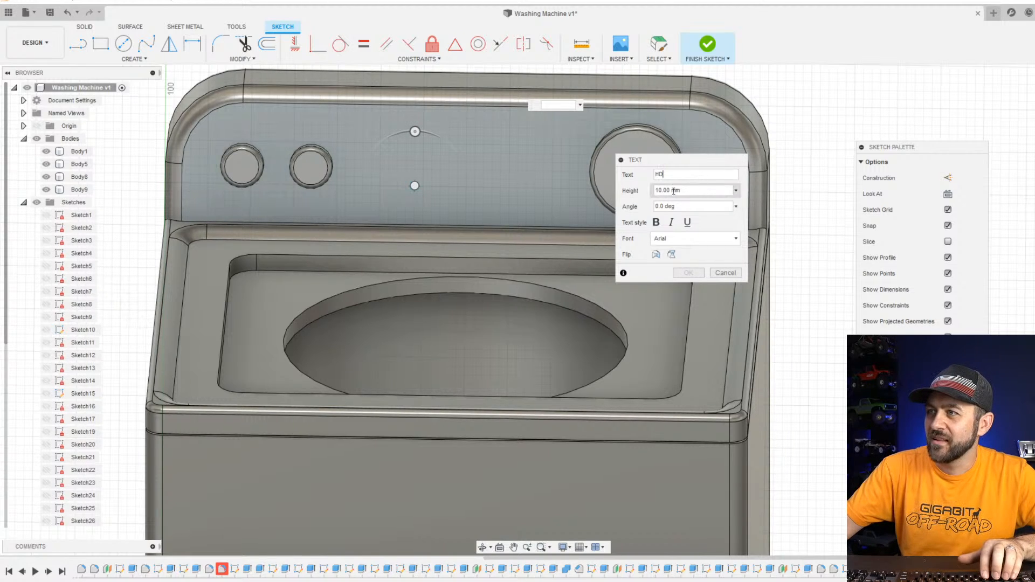
left_click(698, 242)
type("Impact")
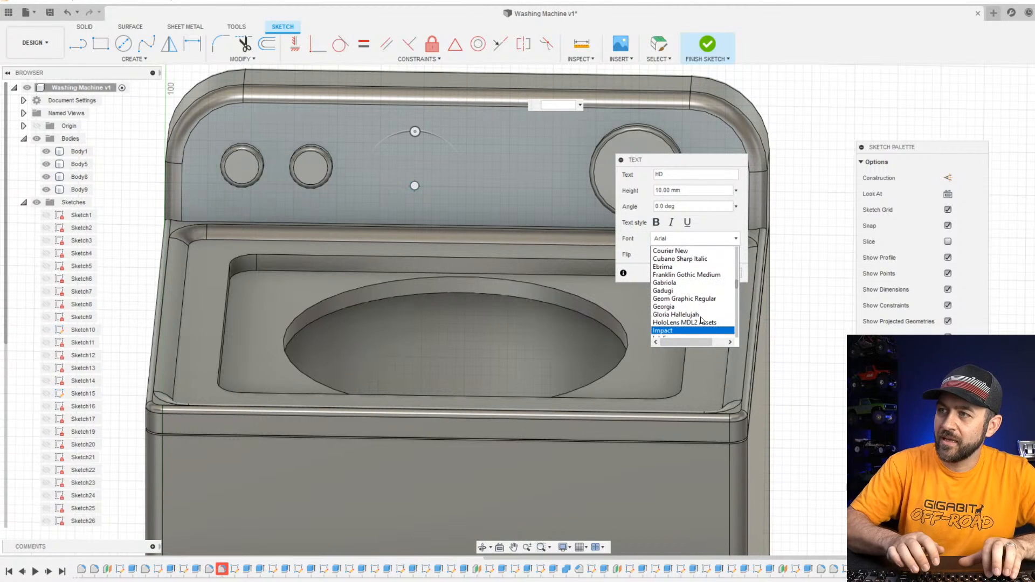
key("Return")
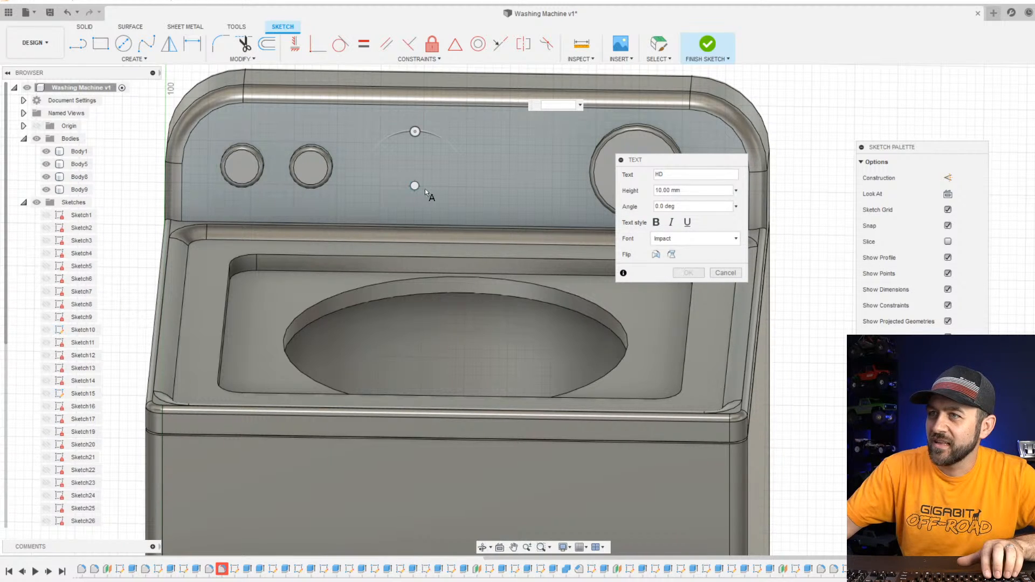
left_click(458, 186)
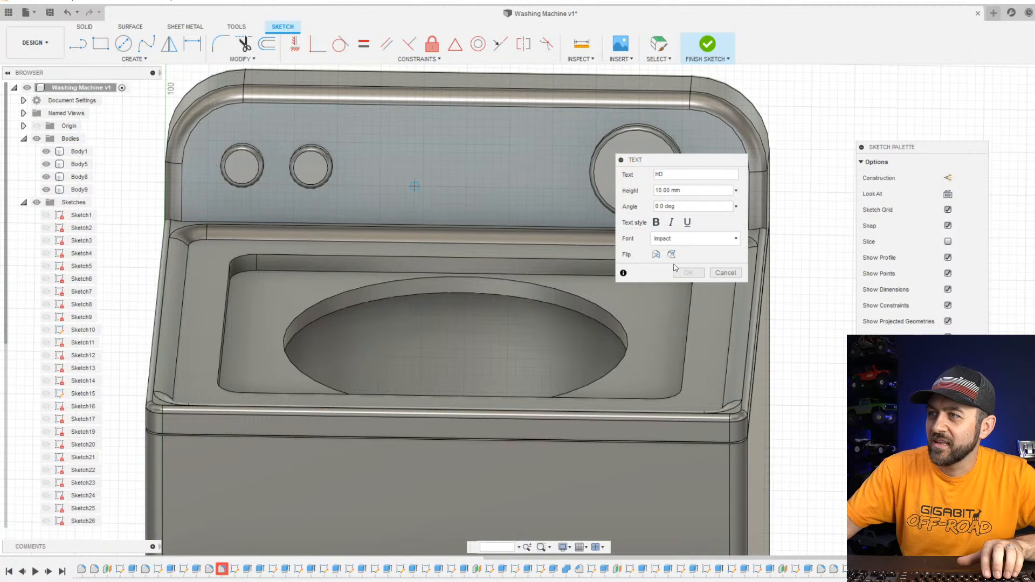
key("Escape")
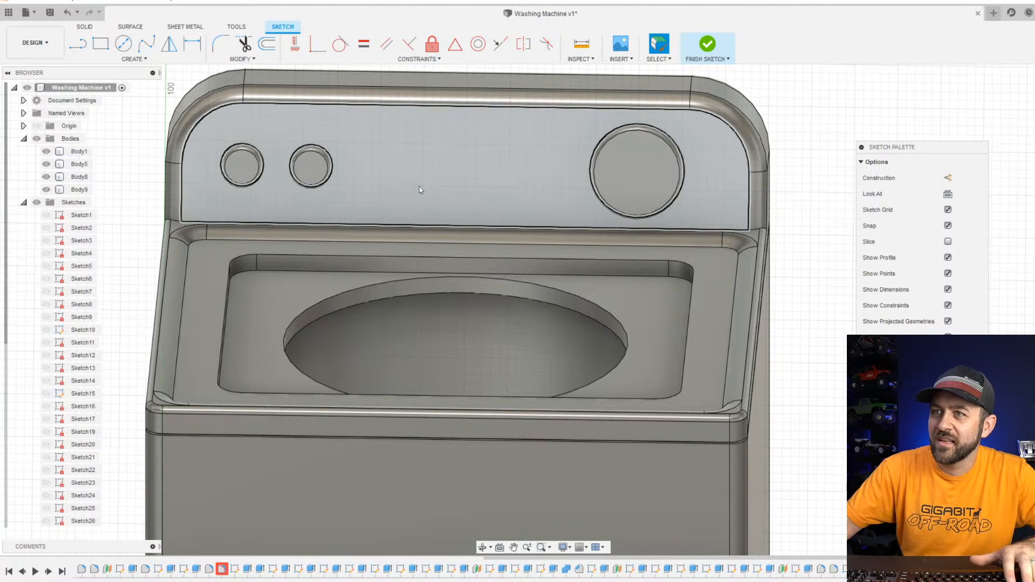
Add the sketch text "HD" in the Impact font, 10 mm high, and position it between the small and large knobs.
left_click(419, 186)
left_click(133, 58)
left_click(191, 203)
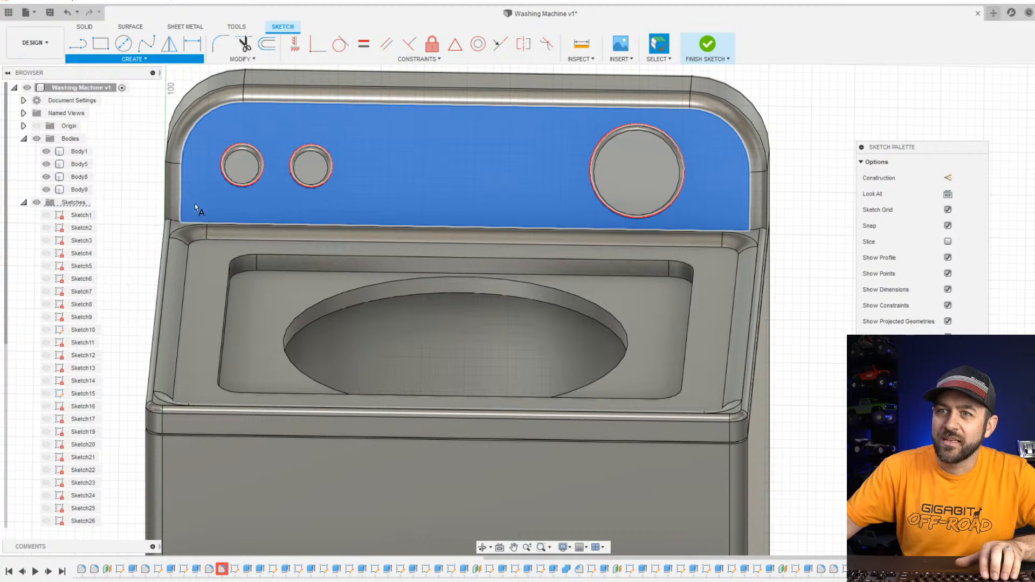
left_click(413, 177)
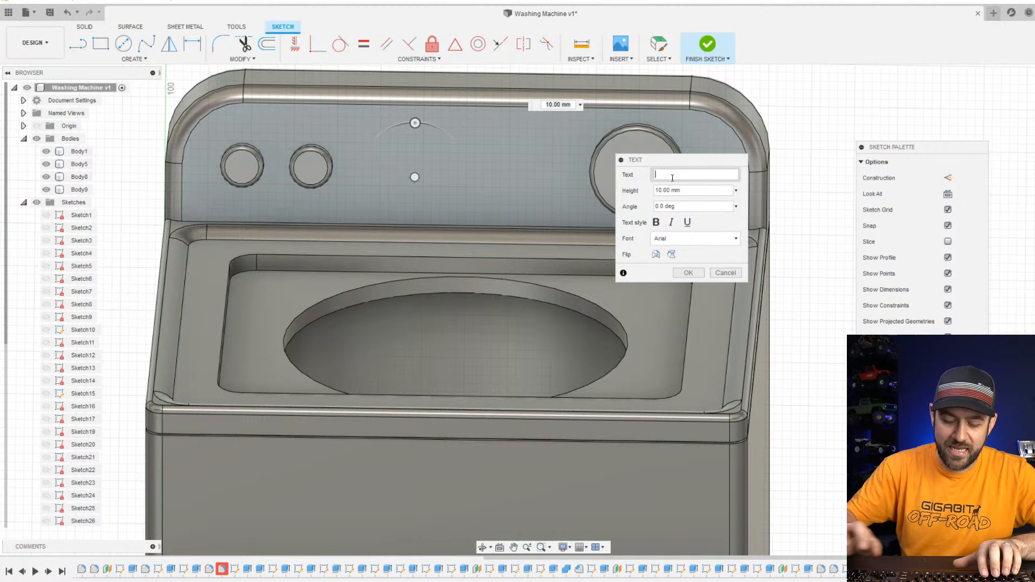
type("HD")
left_click(696, 239)
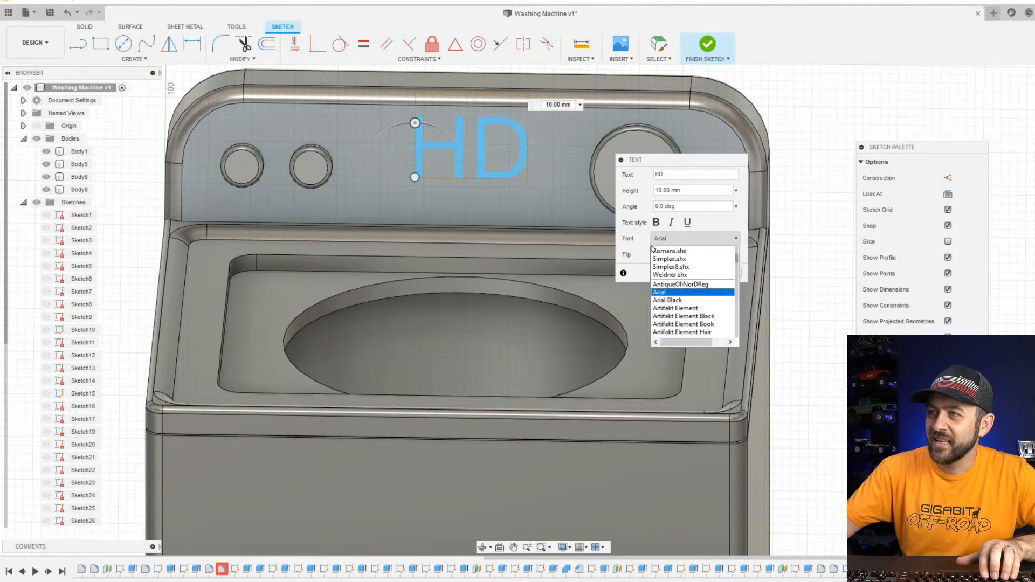
key("i")
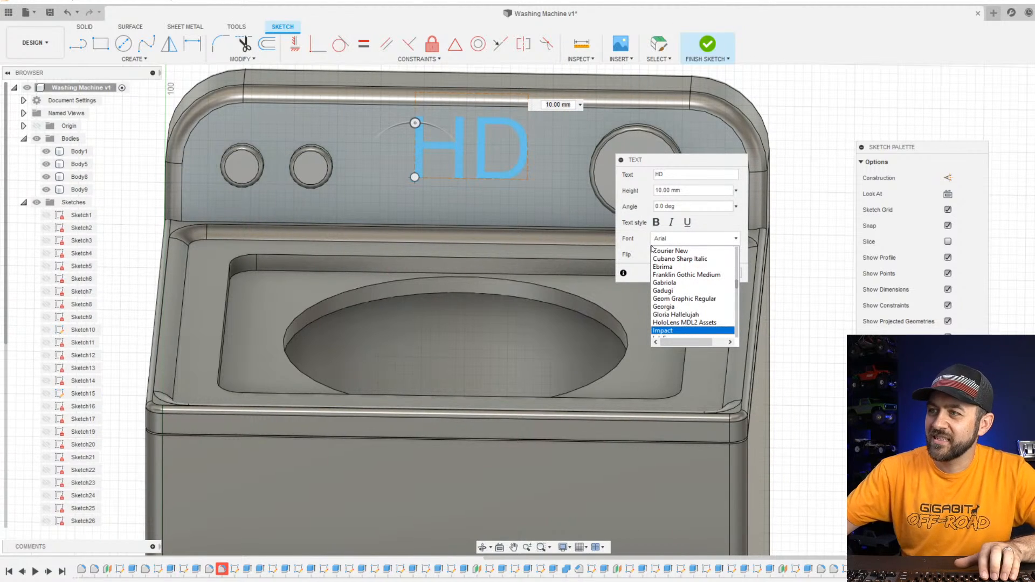
key("Return")
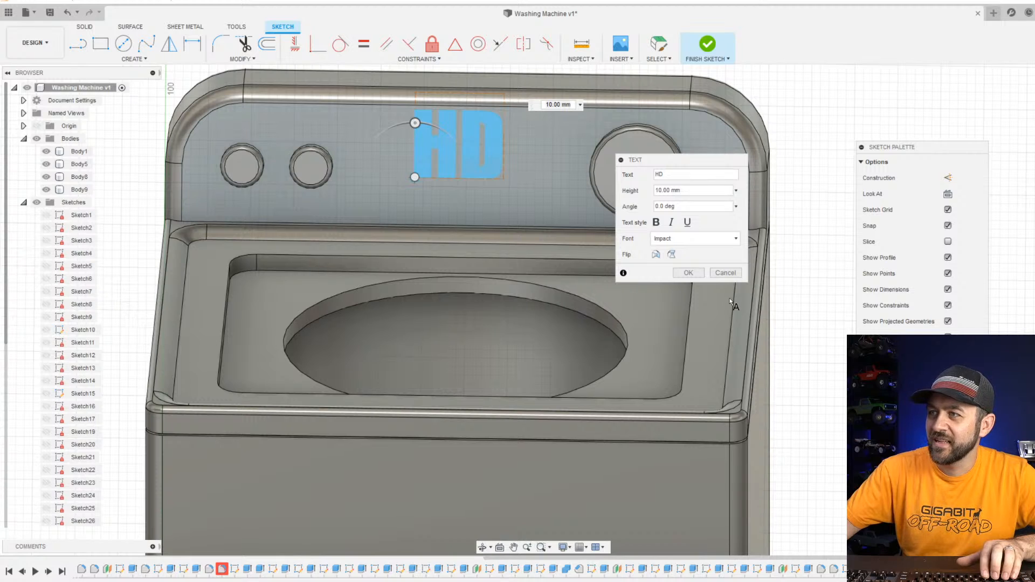
left_click(689, 272)
left_click_drag(456, 163, 447, 186)
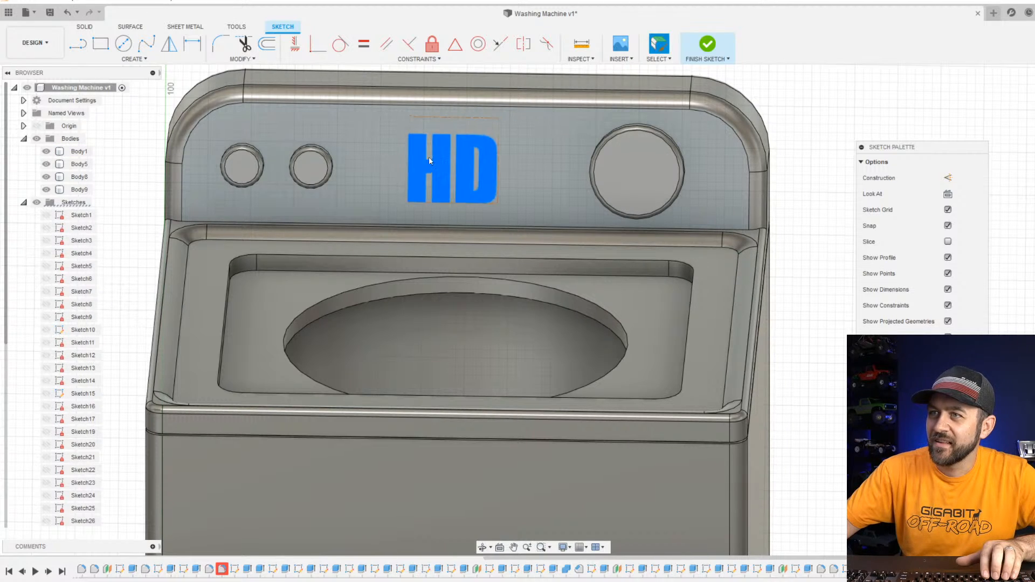
Finish the sketch and begin extruding the "HD" text from the control panel face.
left_click(708, 47)
key("e")
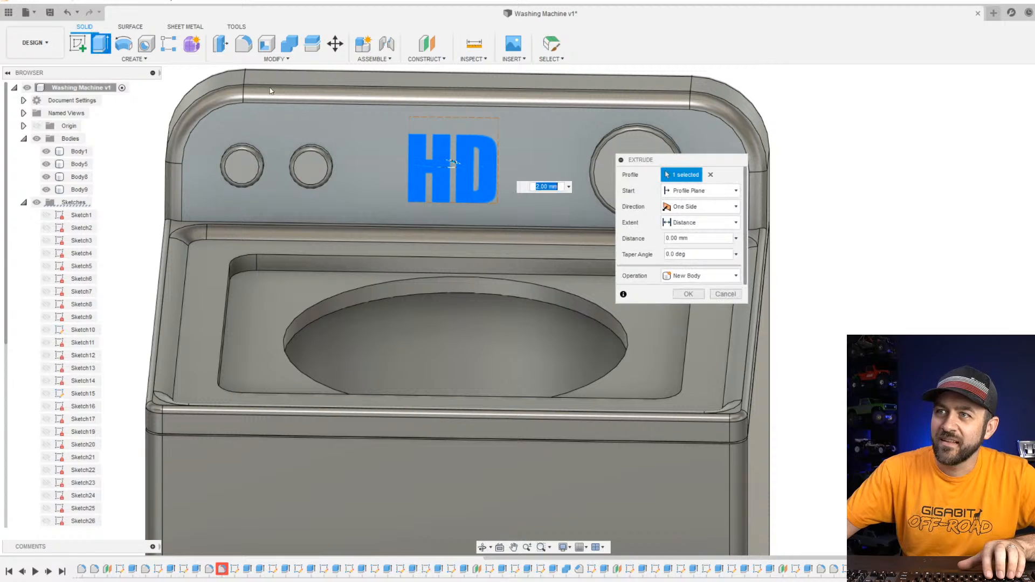
Complete the extrusion of the HD lettering on the washing machine's control panel.
key("Return")
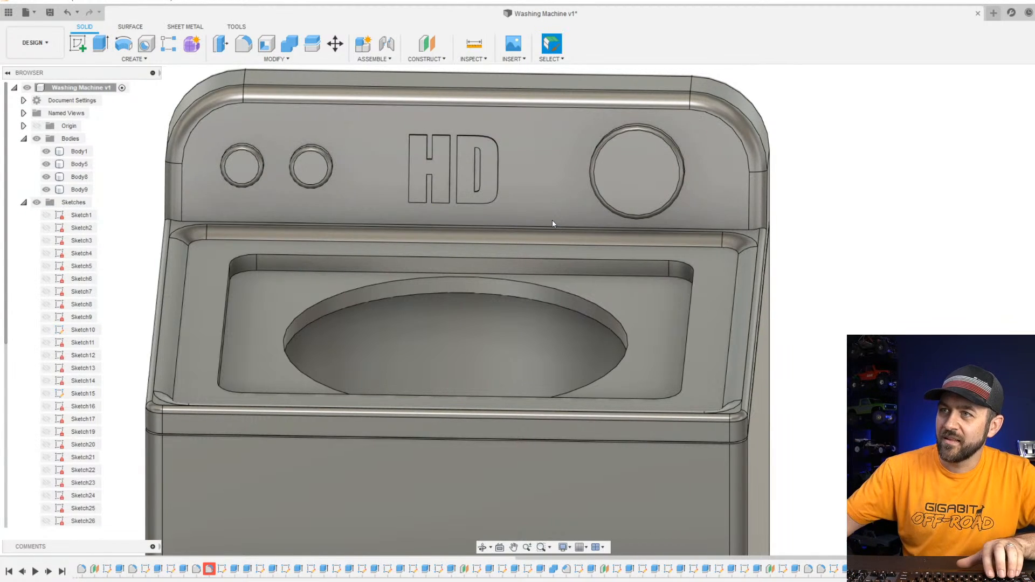
middle_click_drag(553, 224, 612, 172, "shift")
scroll(611, 172, "up", 3)
middle_click_drag(642, 235, 601, 216, "shift")
middle_click_drag(647, 243, 701, 261, "shift")
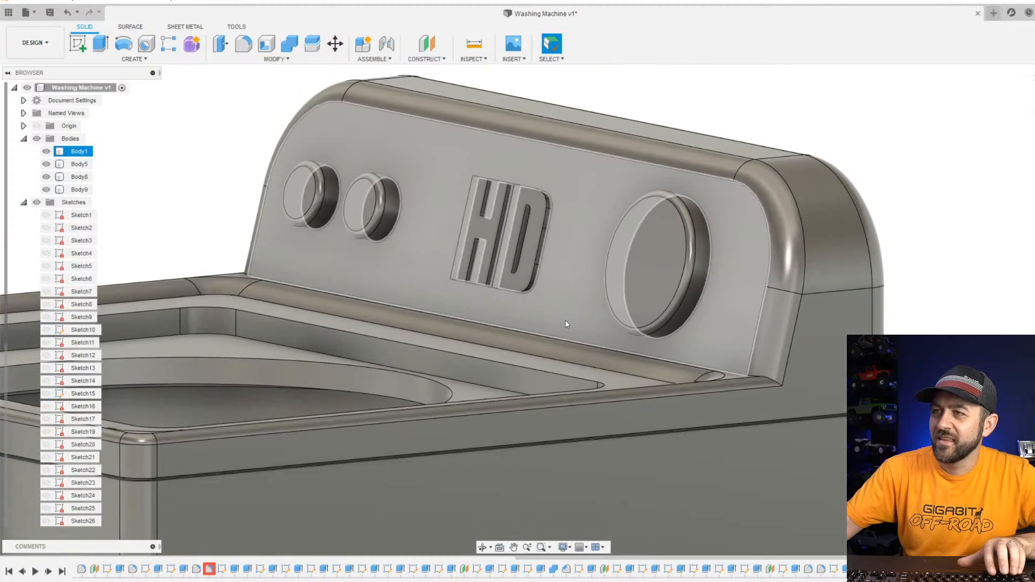
Examine the washing machine's top, lid recess and drum opening from several angles.
scroll(565, 319, "down", 3)
middle_click_drag(306, 391, 490, 394)
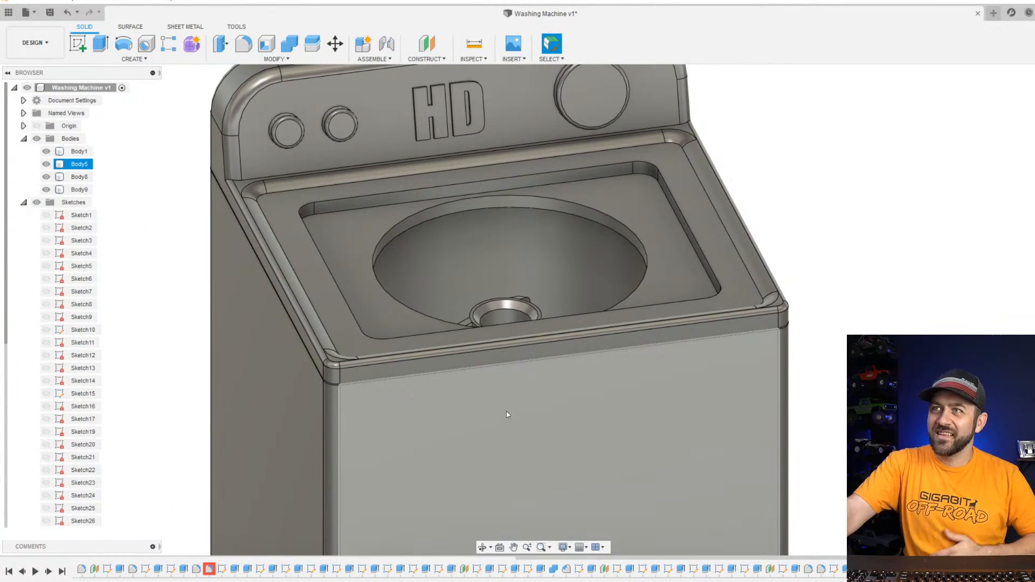
left_click(512, 406)
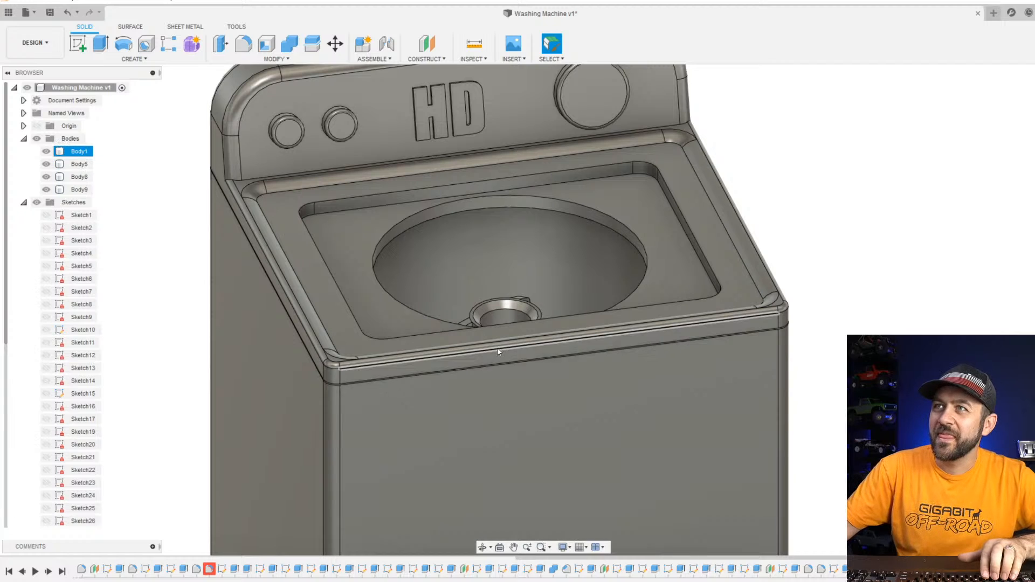
scroll(487, 366, "down", 5)
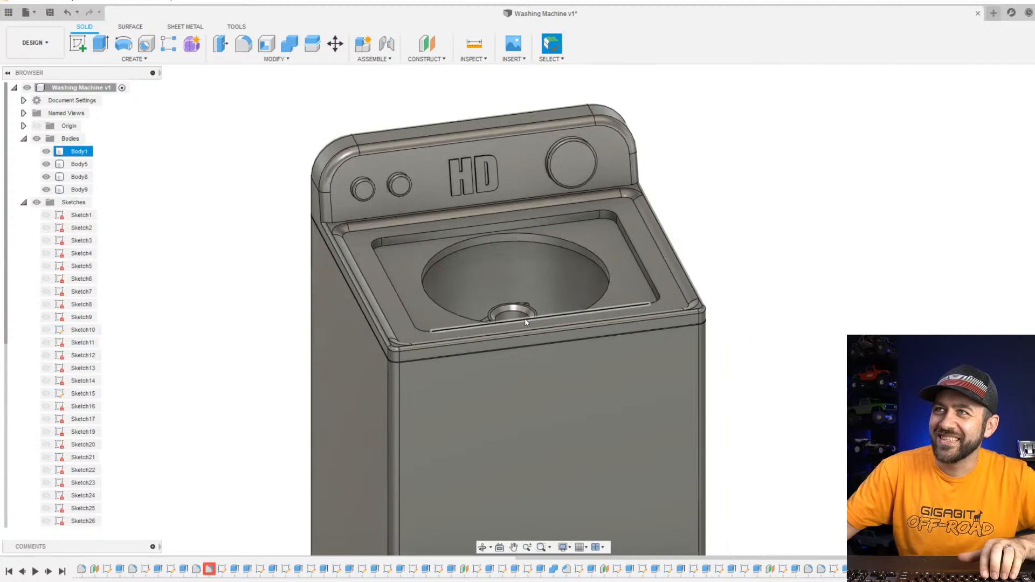
scroll(521, 353, "up", 5)
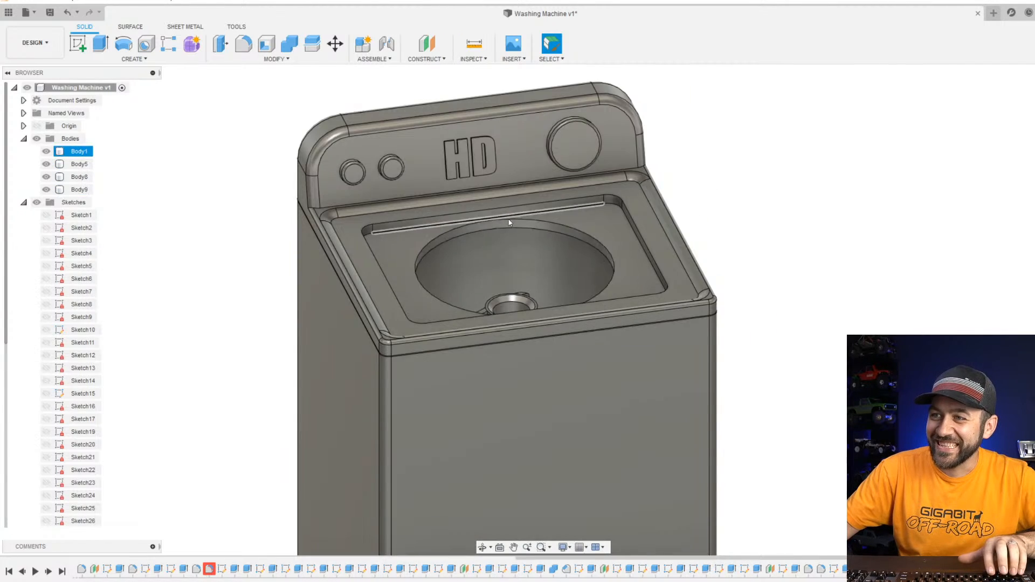
scroll(527, 251, "up", 2)
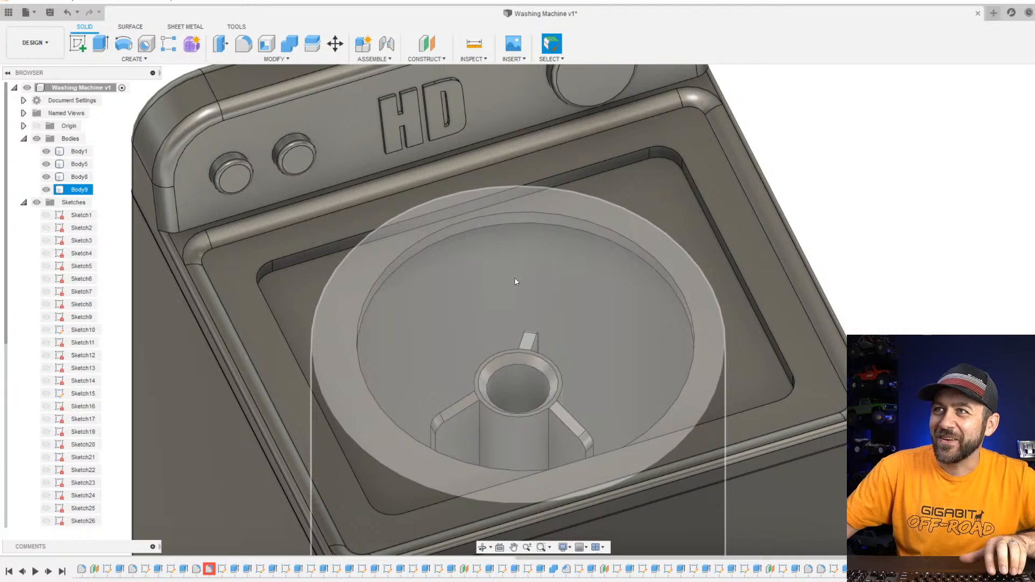
scroll(516, 292, "down", 4)
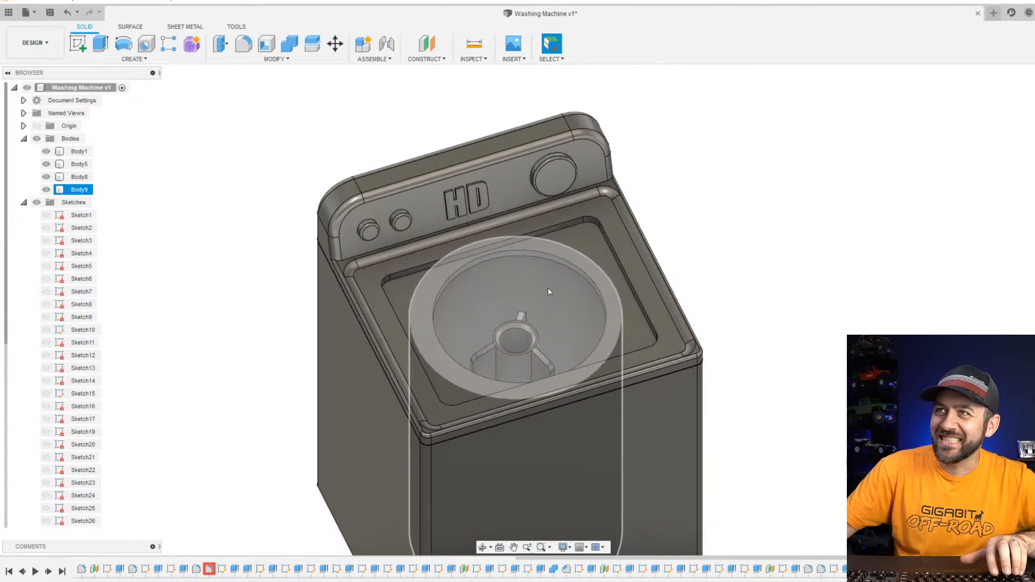
middle_click_drag(548, 291, 581, 261, "shift")
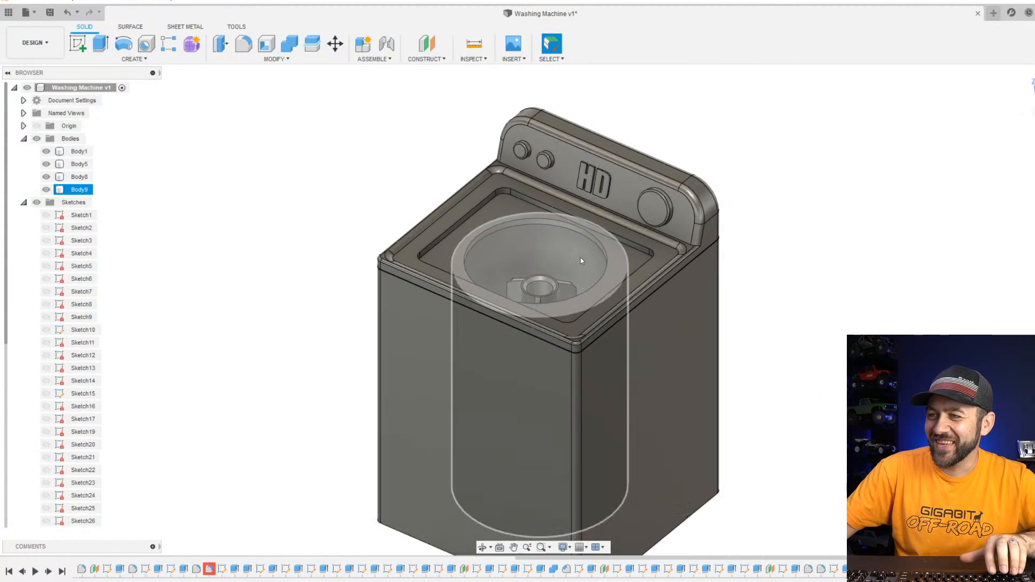
left_click(580, 257)
scroll(580, 257, "up", 6)
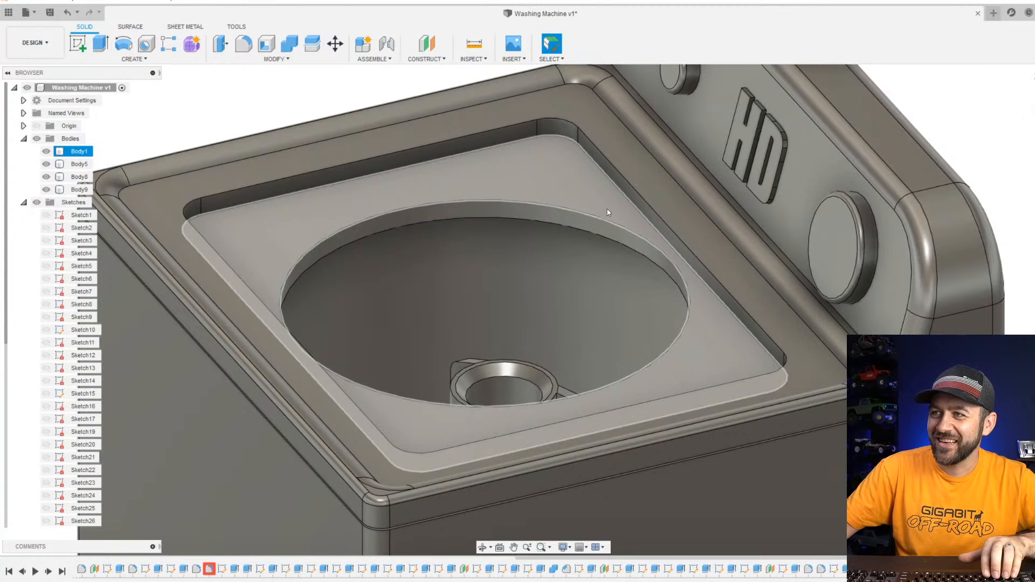
Chamfer the upper edge loop of the lid recess with an equal distance of 0.5 mm.
key("Escape")
left_click(279, 62)
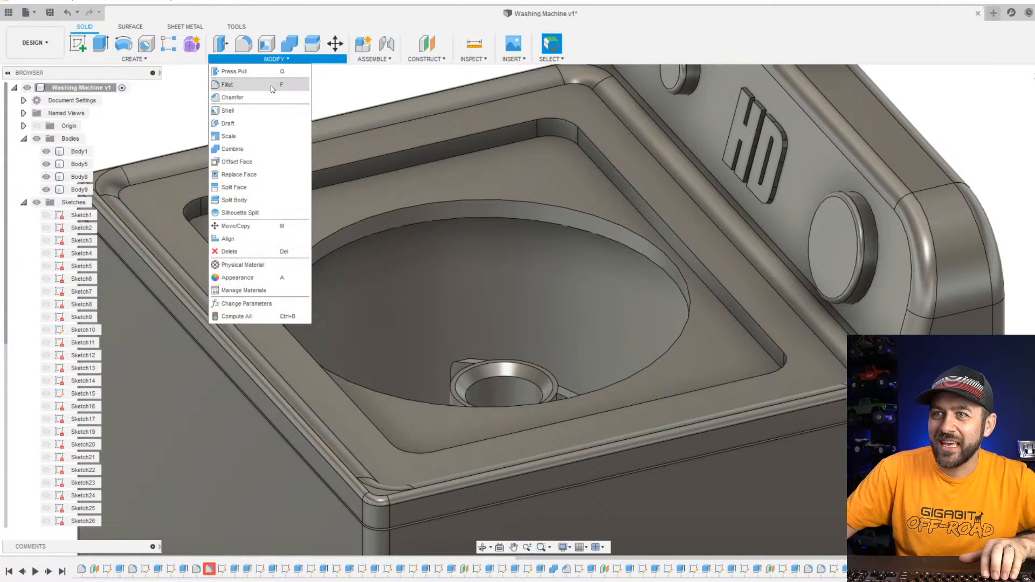
left_click(237, 97)
left_click(600, 151)
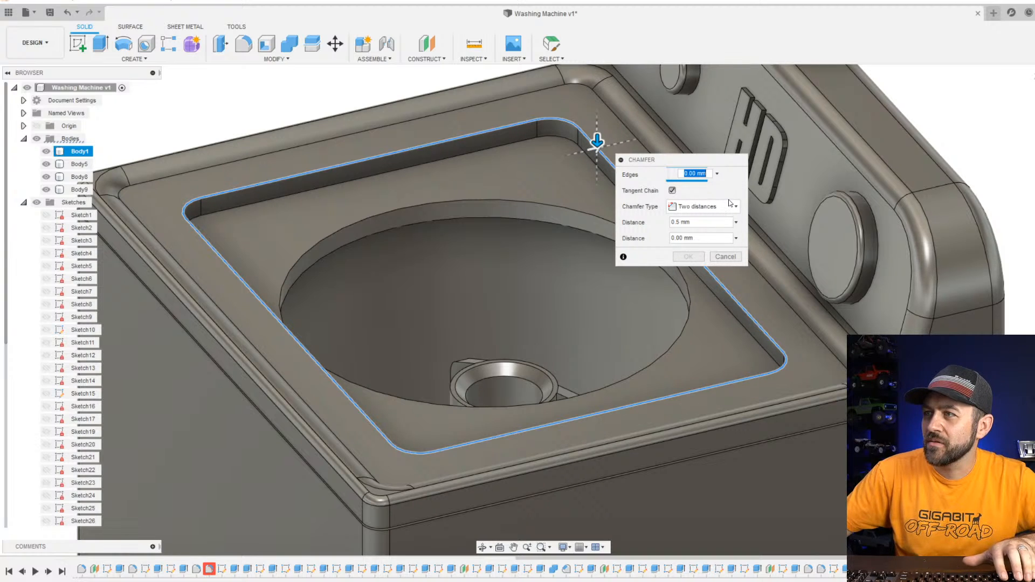
left_click(725, 207)
left_click(701, 221)
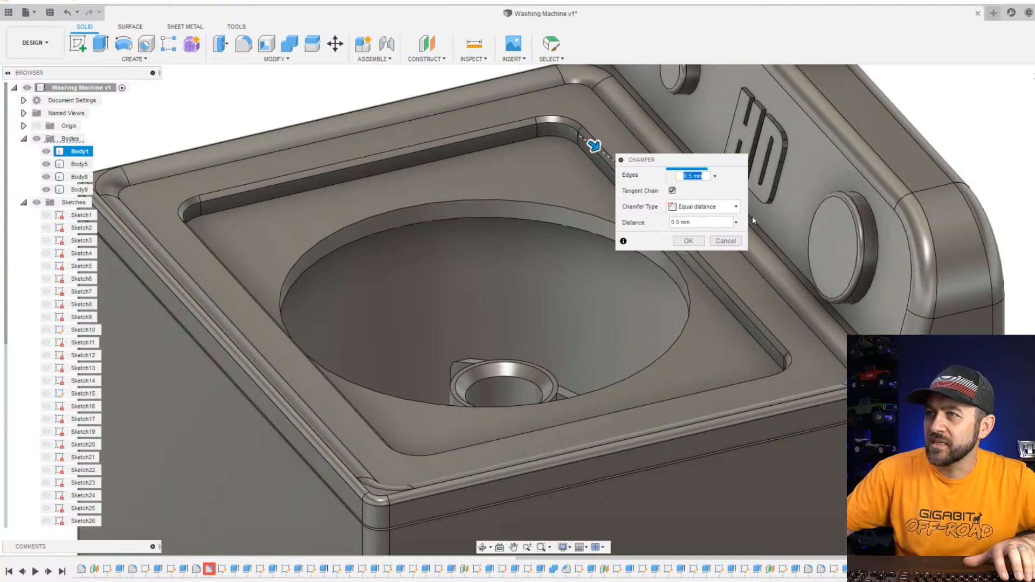
left_click(689, 241)
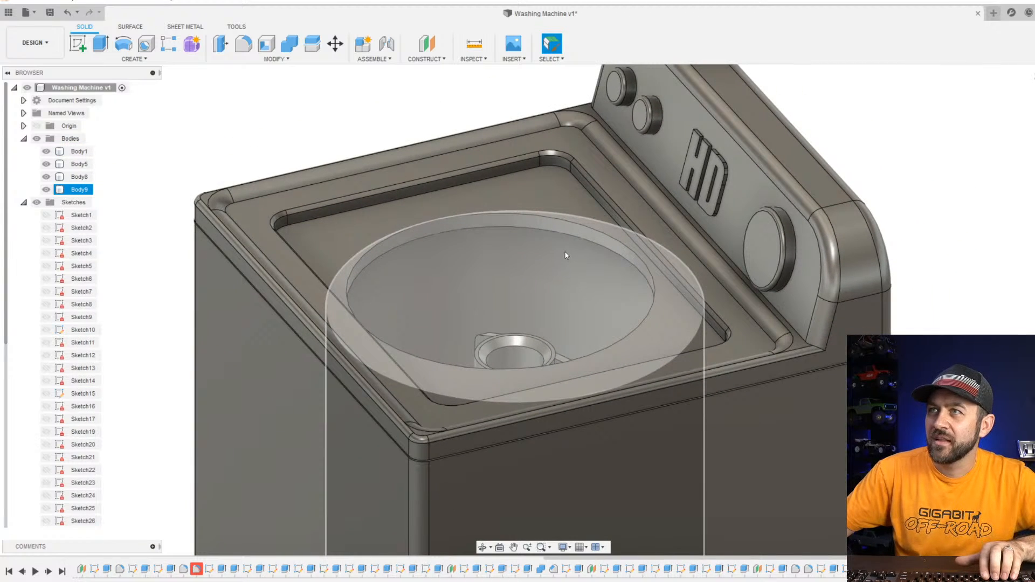
Examine the chamfered lid recess and the drum opening from the side and the front.
scroll(577, 280, "down", 2)
scroll(602, 222, "up", 3)
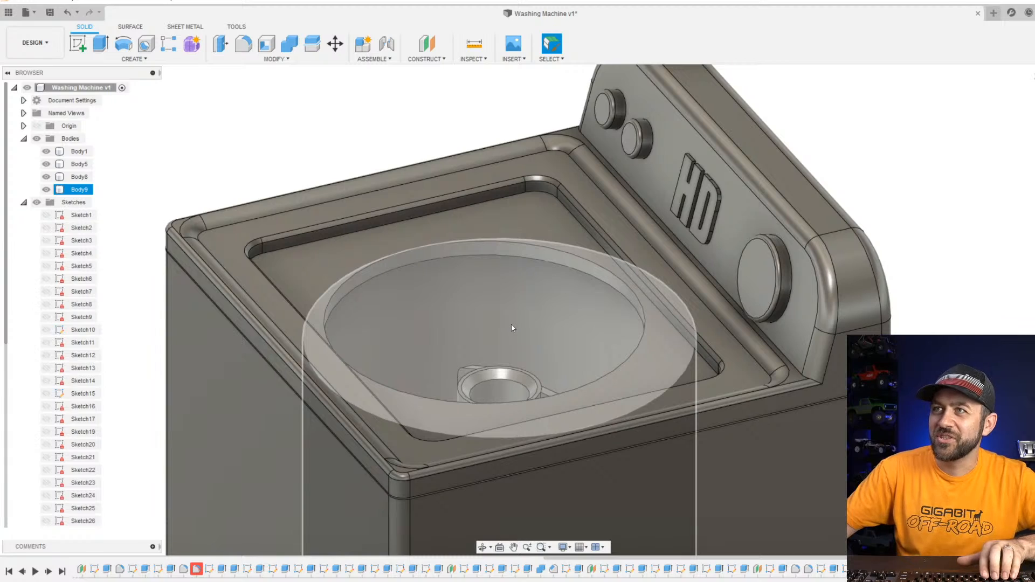
middle_click_drag(553, 290, 554, 337, "shift")
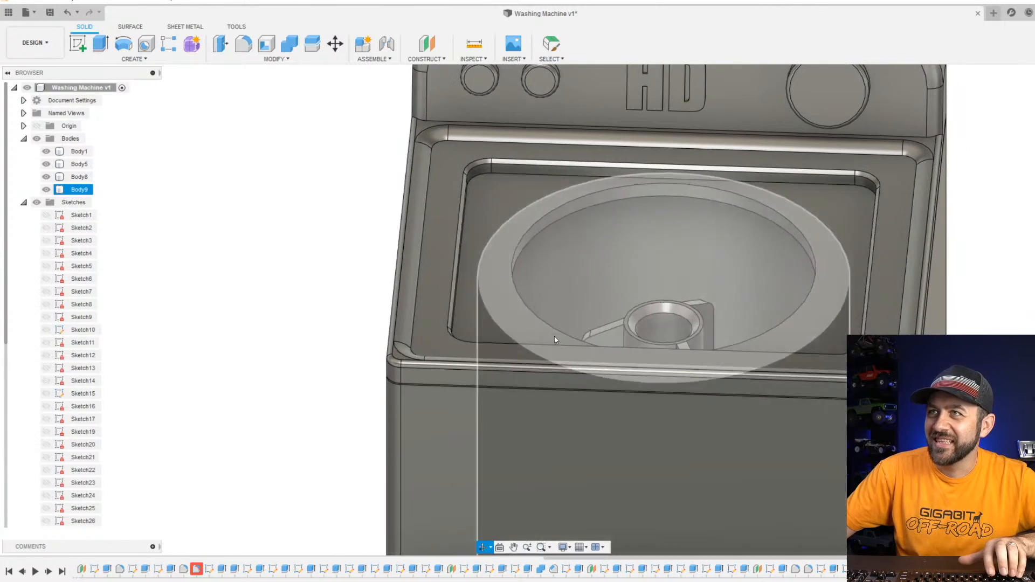
scroll(635, 272, "down", 2)
scroll(641, 254, "up", 3)
middle_click_drag(692, 254, 549, 237, "shift")
scroll(646, 239, "down", 2)
scroll(668, 194, "up", 2)
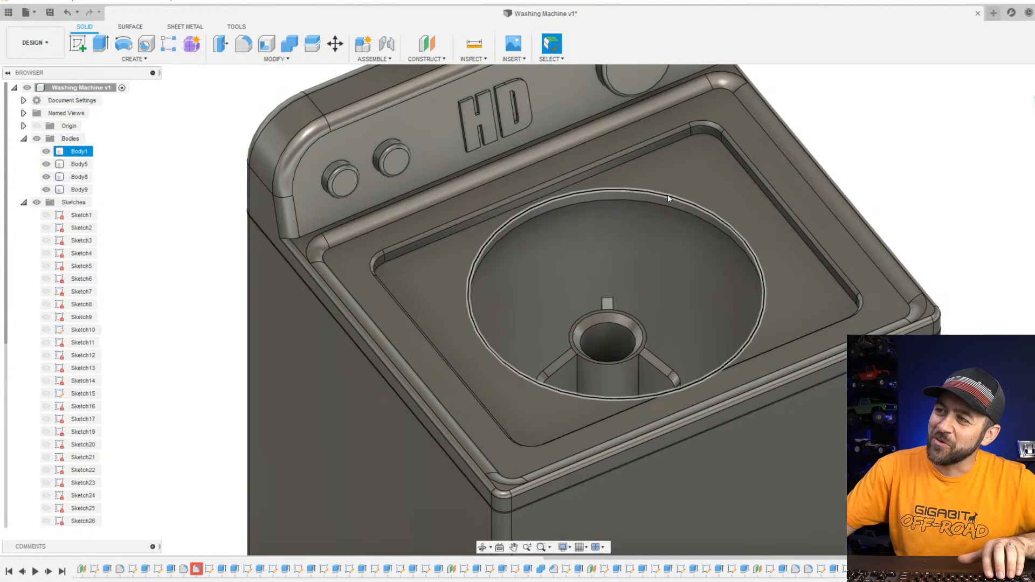
middle_click_drag(703, 188, 657, 192)
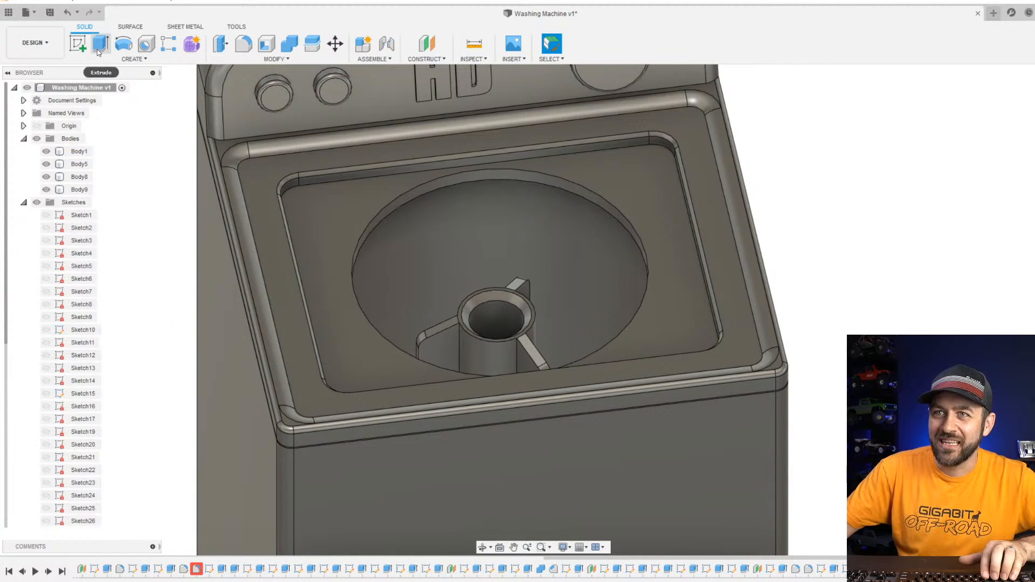
Start a sketch on the floor of the lid recess and project that face's outline into it.
left_click(78, 43)
left_click(329, 215)
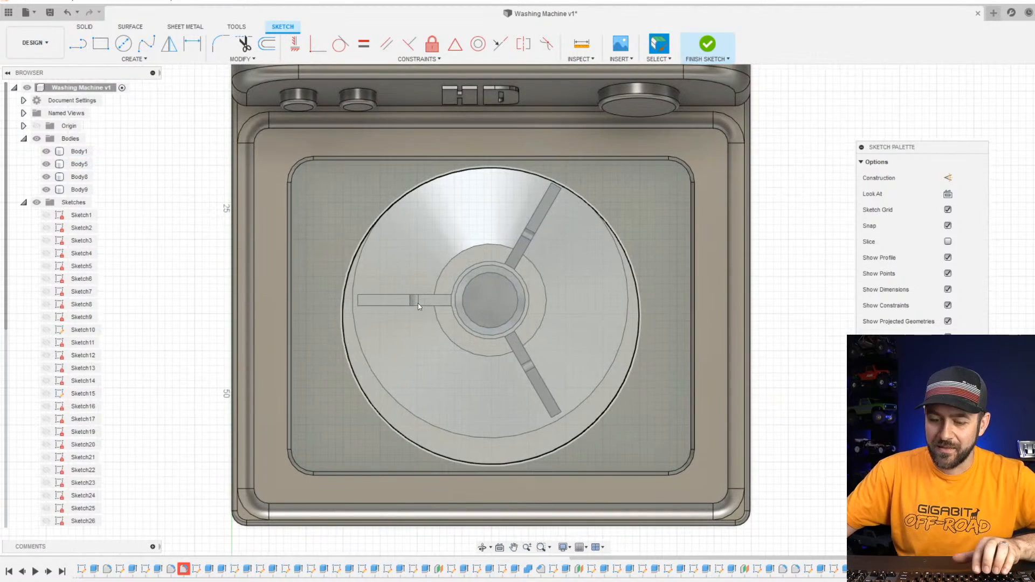
key("p")
left_click(351, 191)
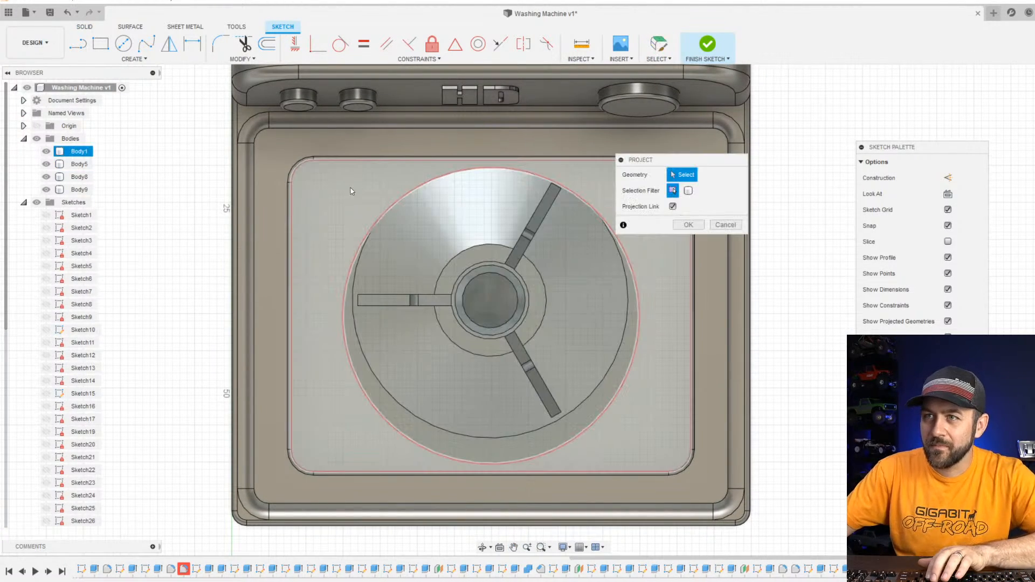
left_click(342, 191)
key("Return")
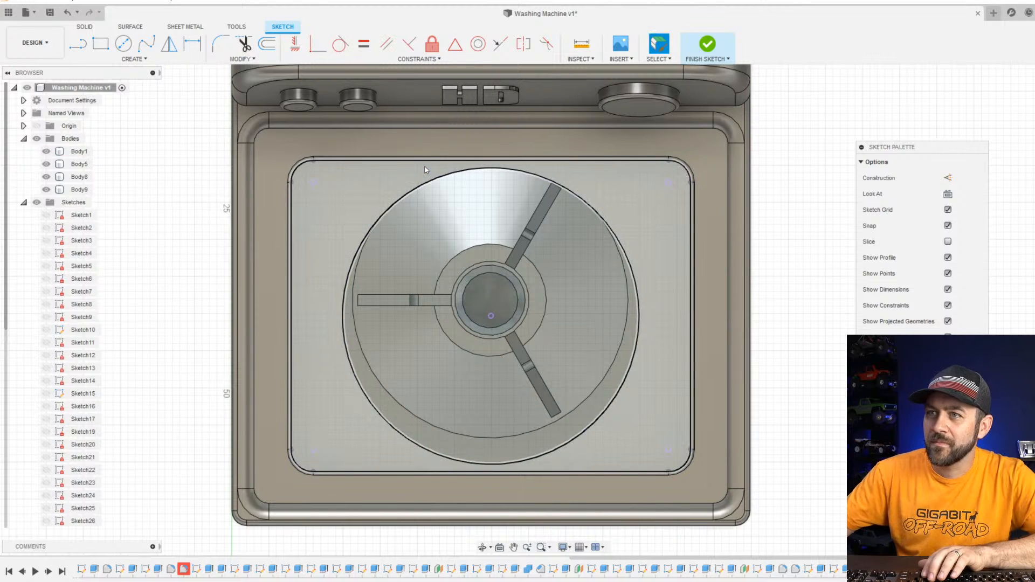
Offset the projected recess outline 0.5 mm inward and finish the sketch.
left_click(267, 44)
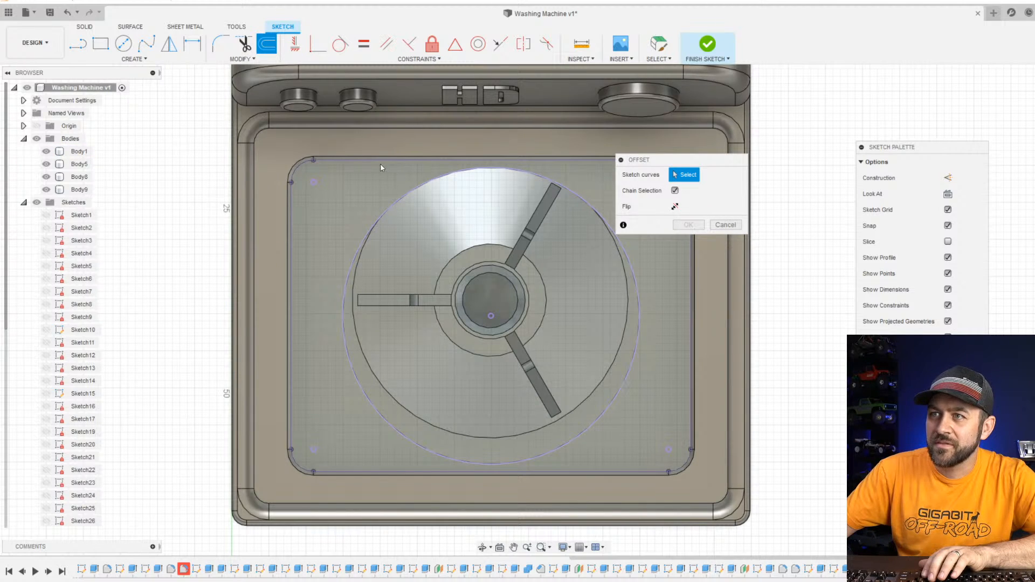
left_click(380, 161)
type("-")
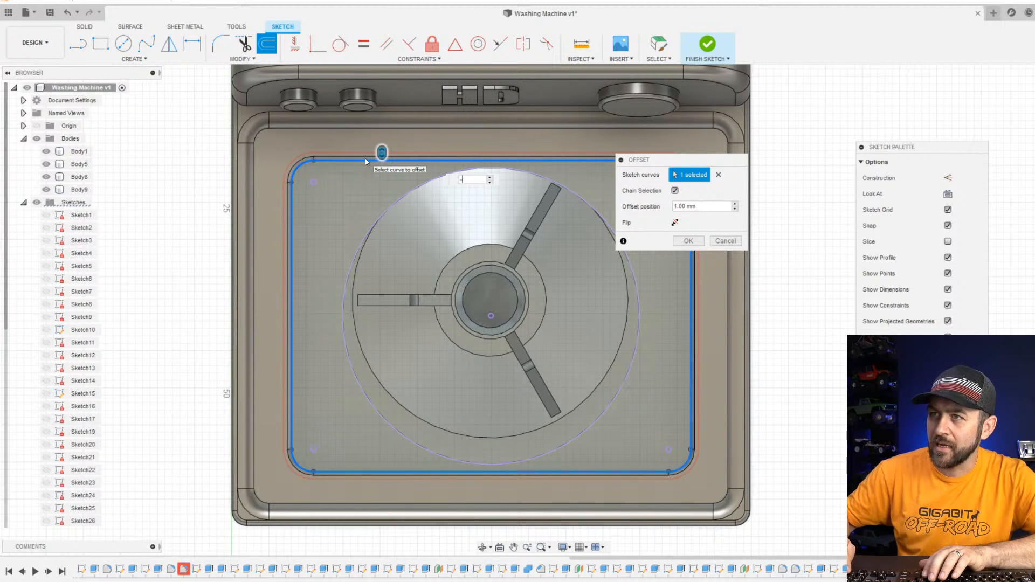
type("0.5")
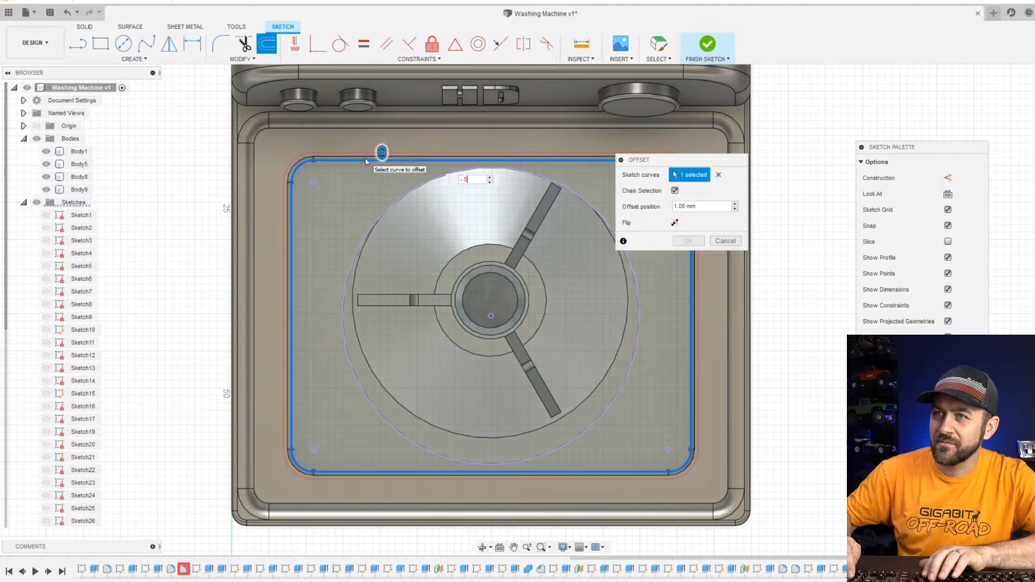
key("Return")
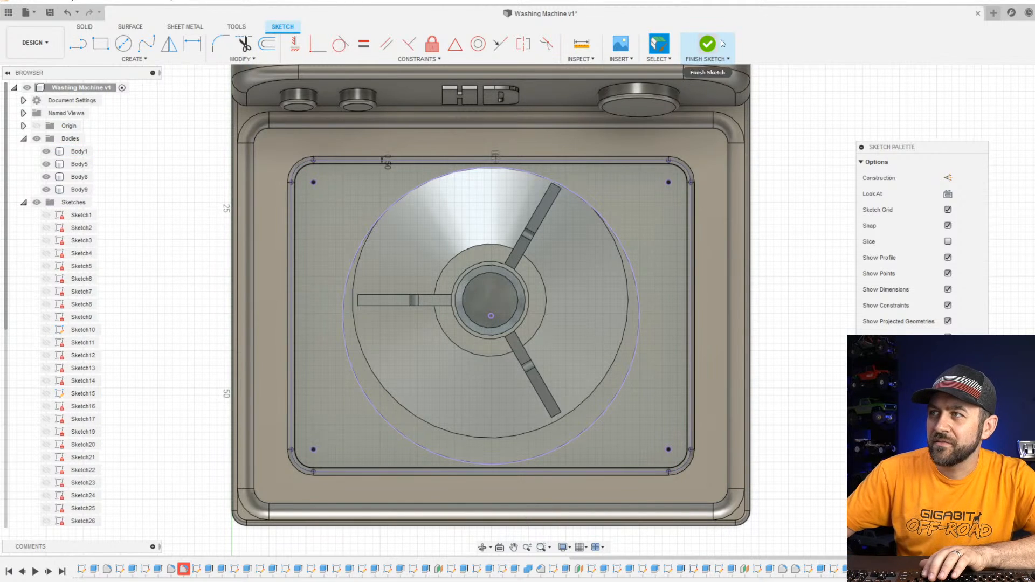
left_click(690, 51)
Extrude the area inside the offset outline, including the drum opening circle, 2 mm upward as a new body for the lid.
left_click(102, 50)
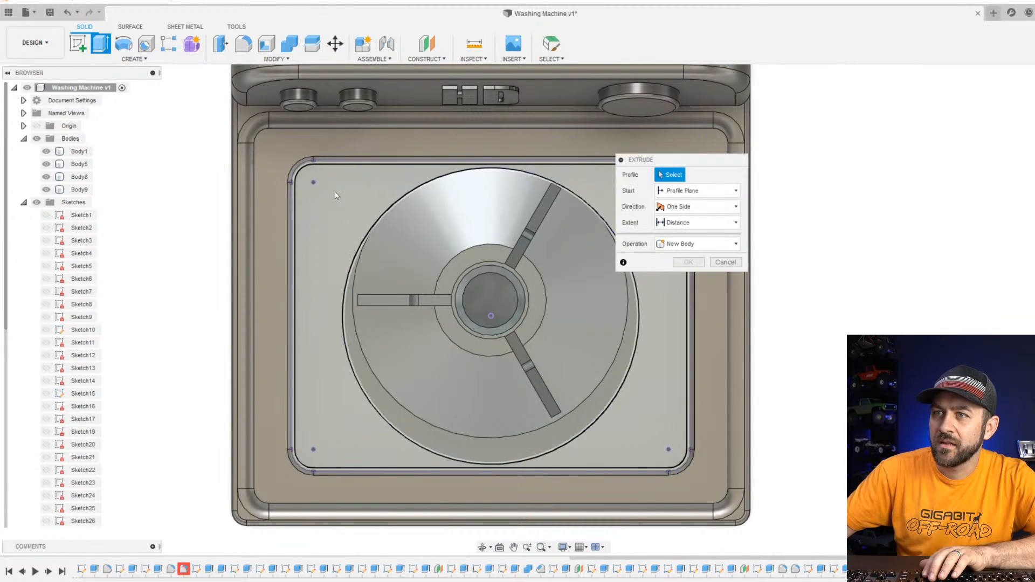
left_click(335, 198)
left_click(428, 242)
middle_click_drag(428, 241, 453, 374, "shift")
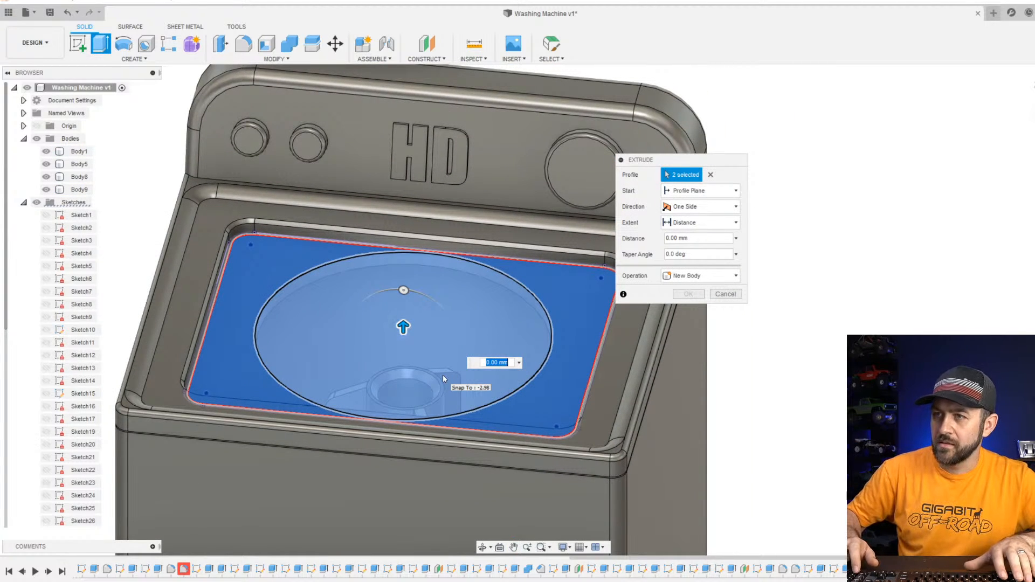
type("2")
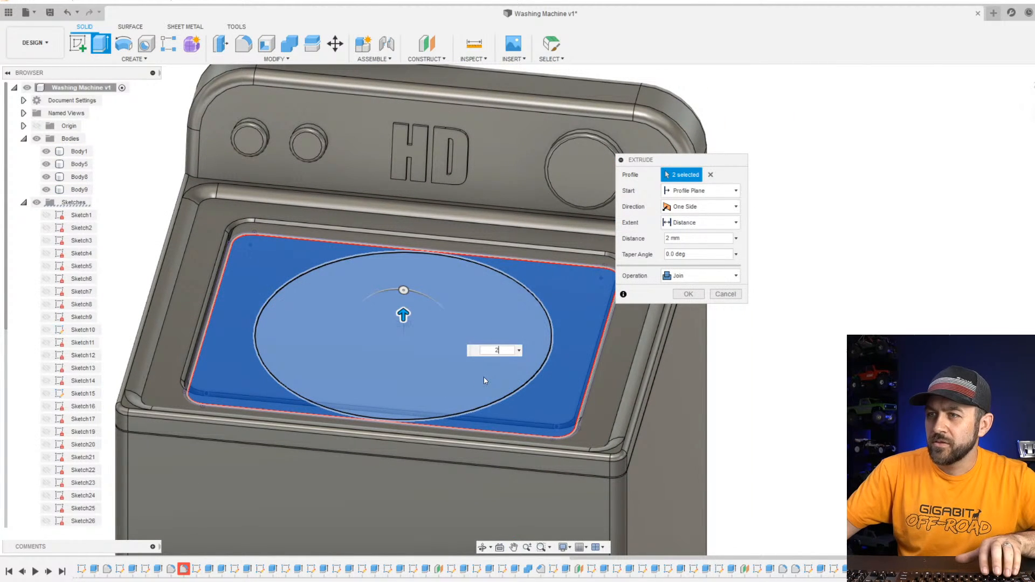
left_click(701, 275)
left_click(703, 326)
left_click(686, 293)
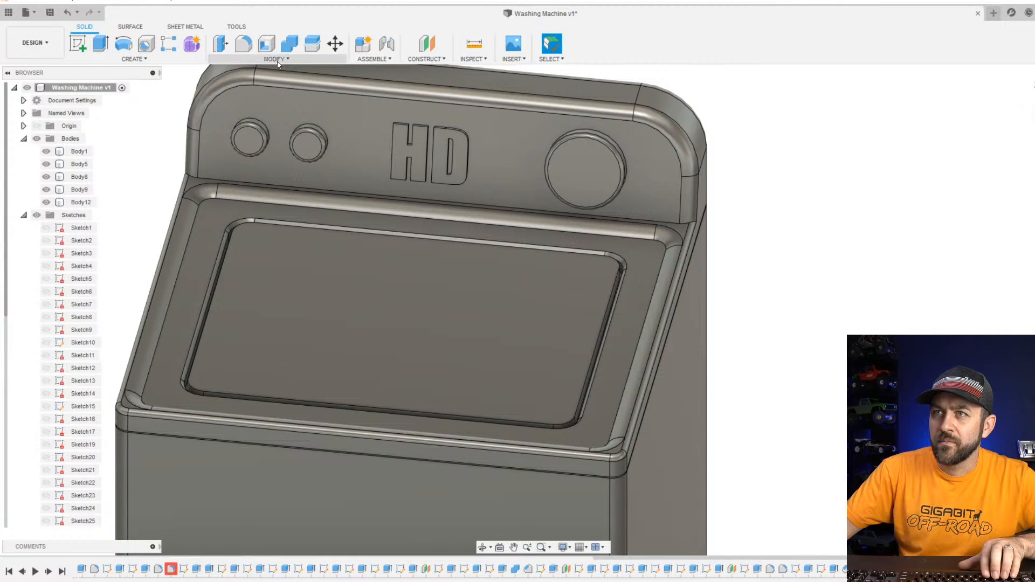
Chamfer the upper edge loop of the lid body with an equal distance of 0.5 mm.
left_click(274, 58)
left_click(257, 108)
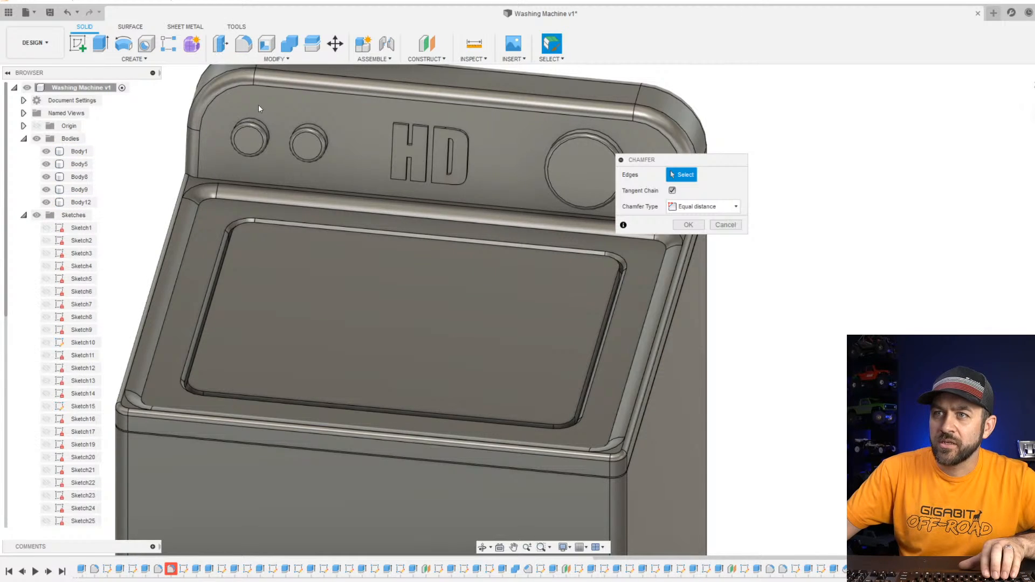
left_click(225, 262)
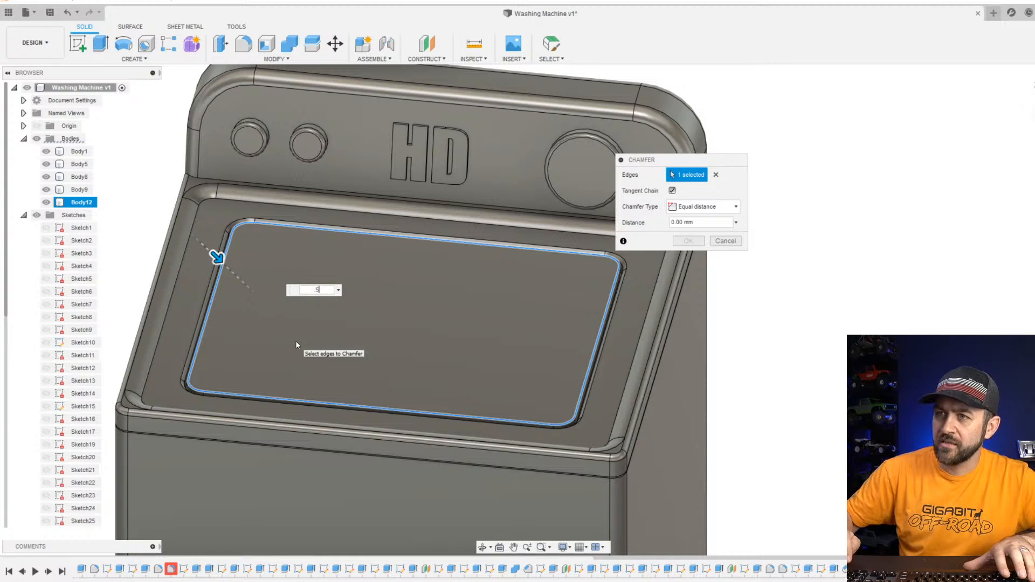
key("Escape")
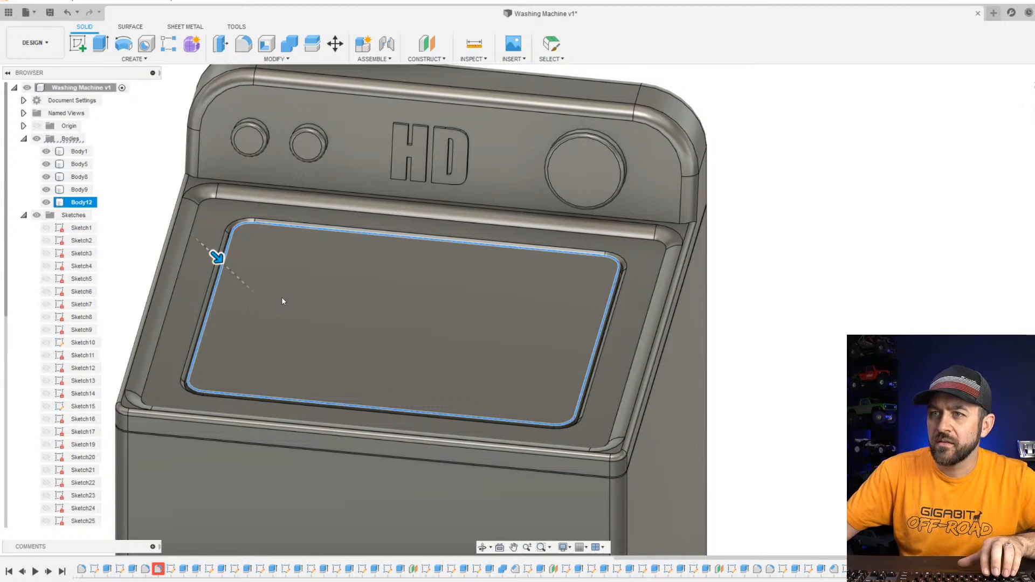
key("Escape")
Save the design as a new version with the description "User Saved".
left_click(50, 13)
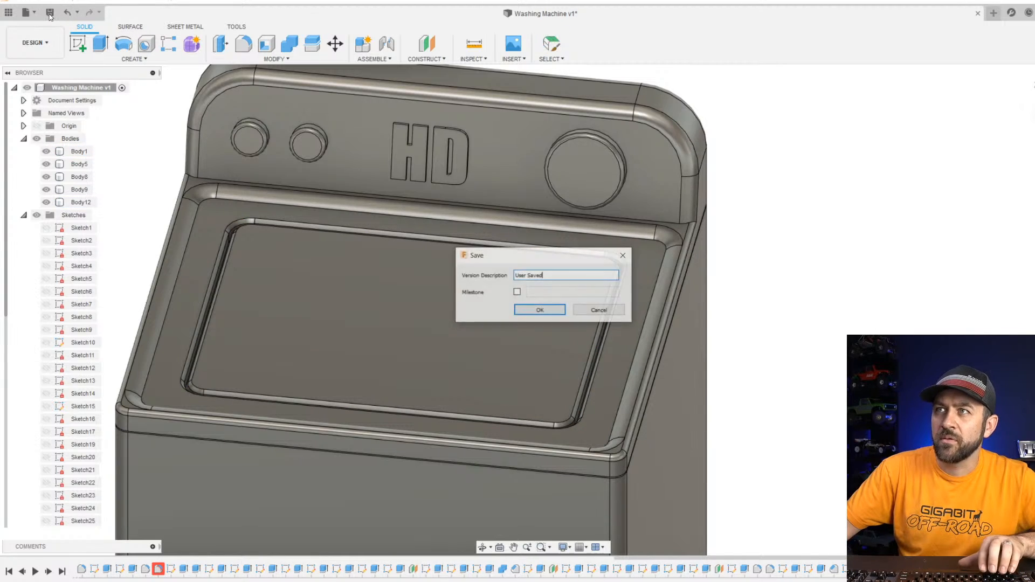
left_click(540, 310)
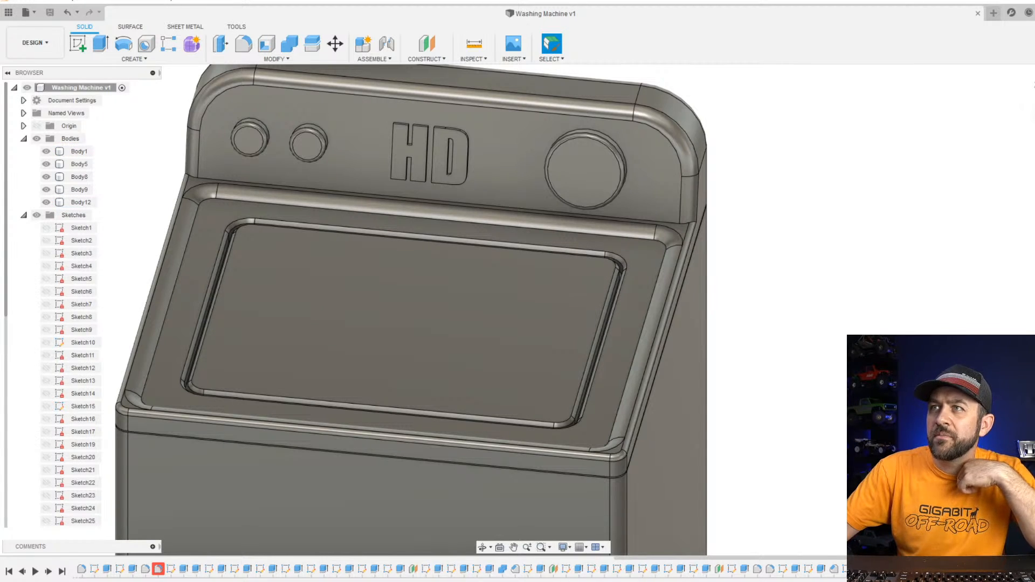
scroll(369, 395, "up", 3)
middle_click_drag(367, 350, 386, 241)
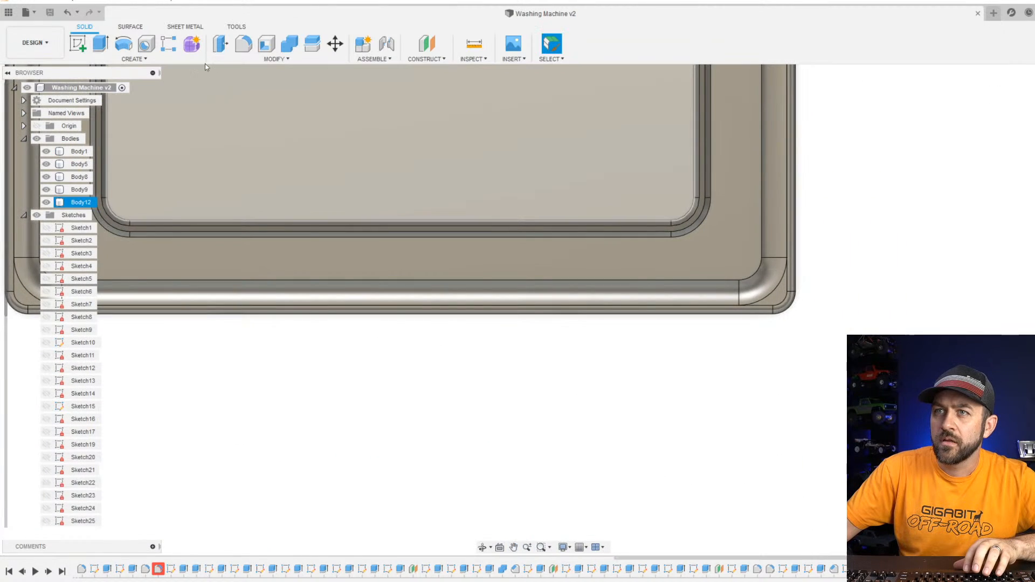
Start a sketch on the lid's top face and project the front chamfer face of the lid into it.
left_click(77, 43)
left_click(503, 174)
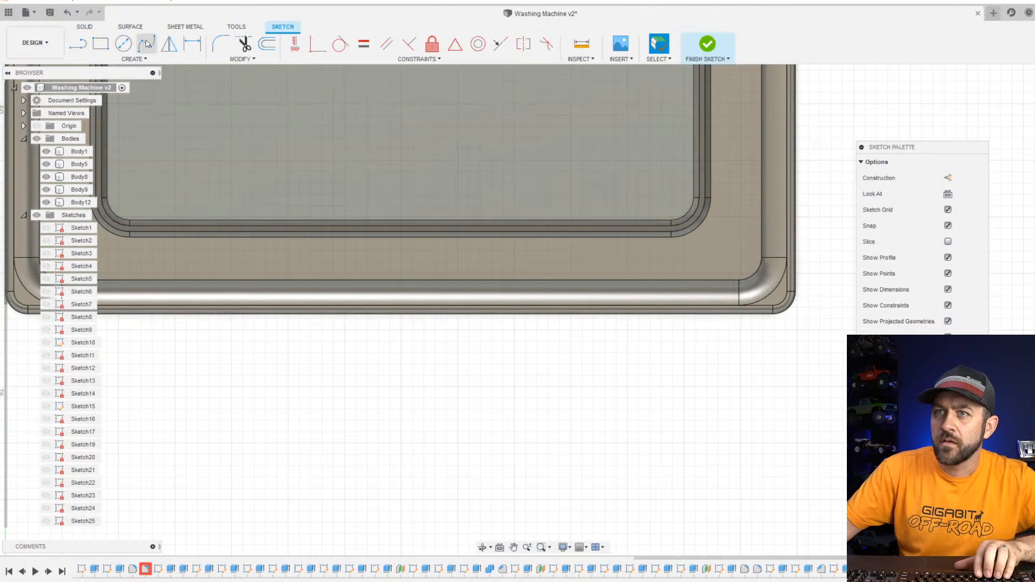
left_click(100, 43)
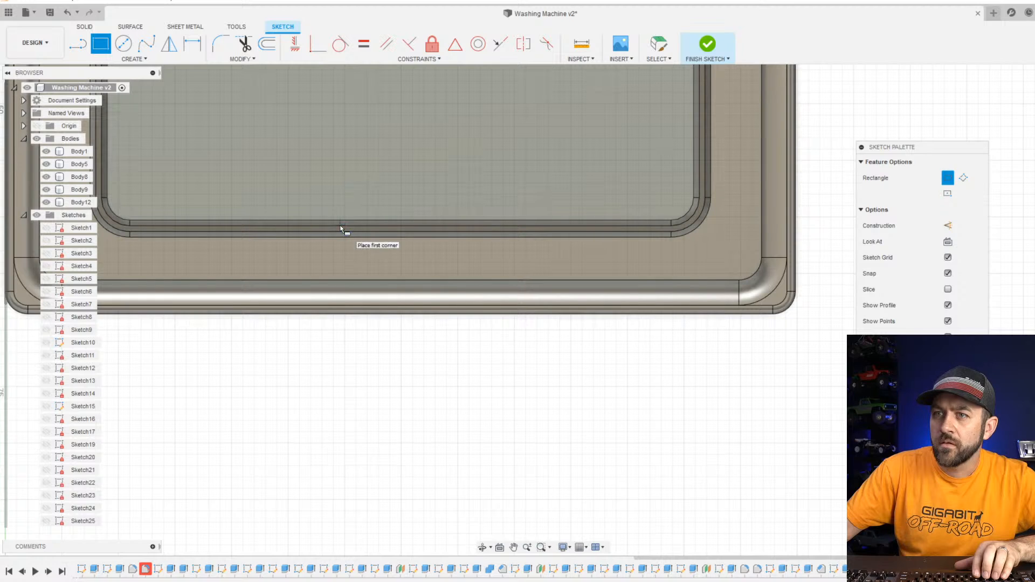
key("p")
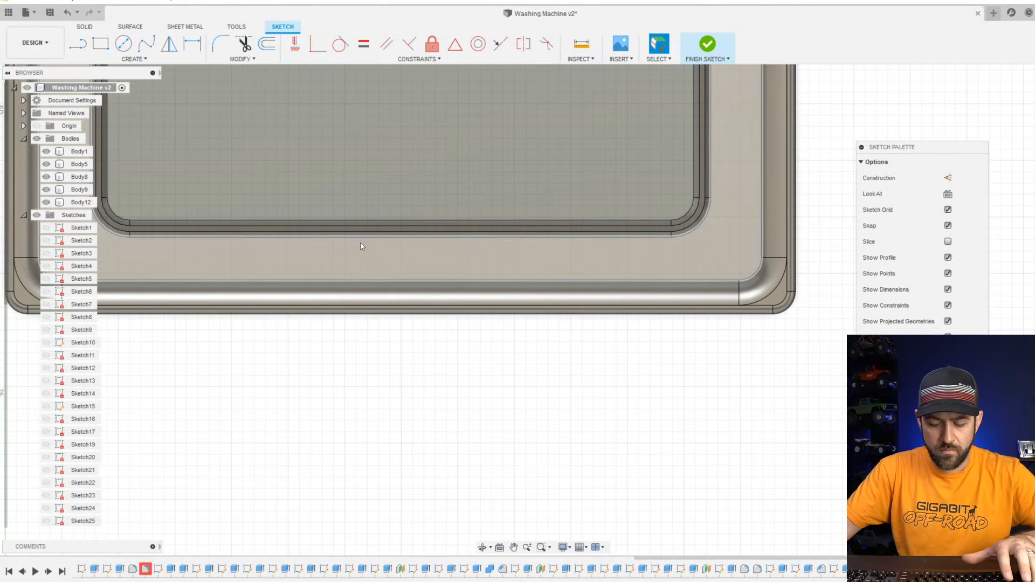
left_click(368, 250)
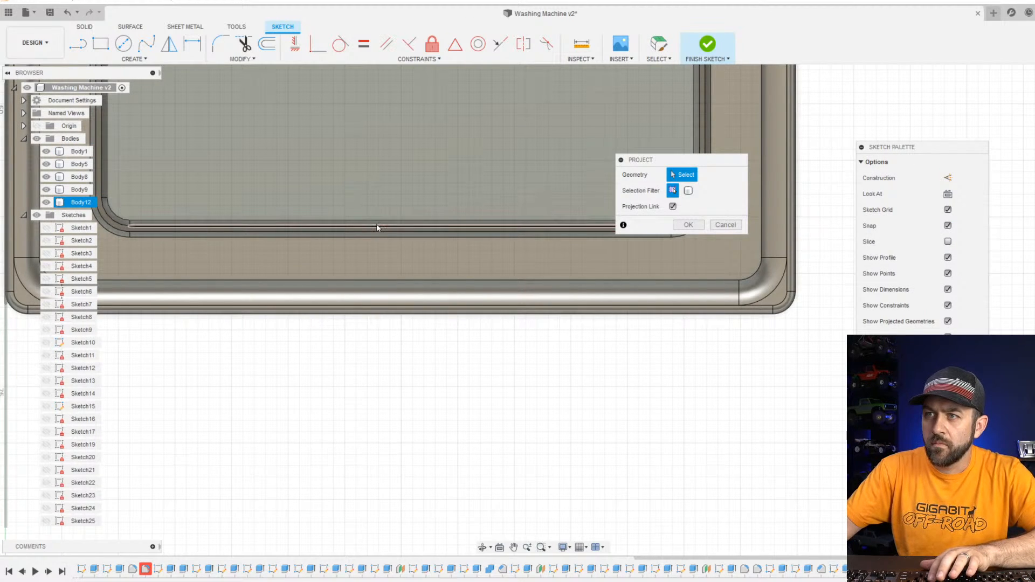
scroll(383, 226, "up", 3)
left_click(402, 221)
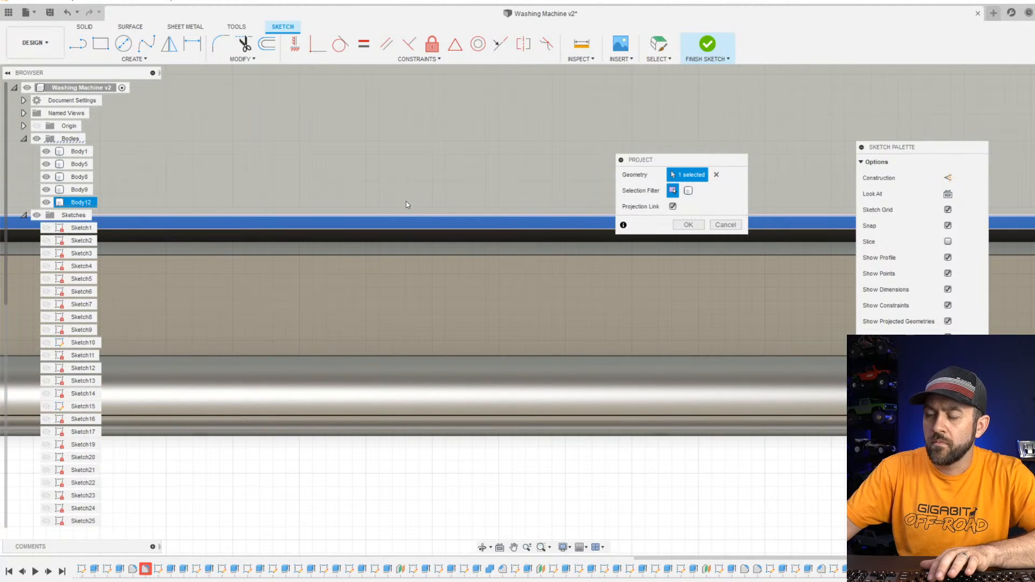
key("Return")
scroll(407, 203, "down", 3)
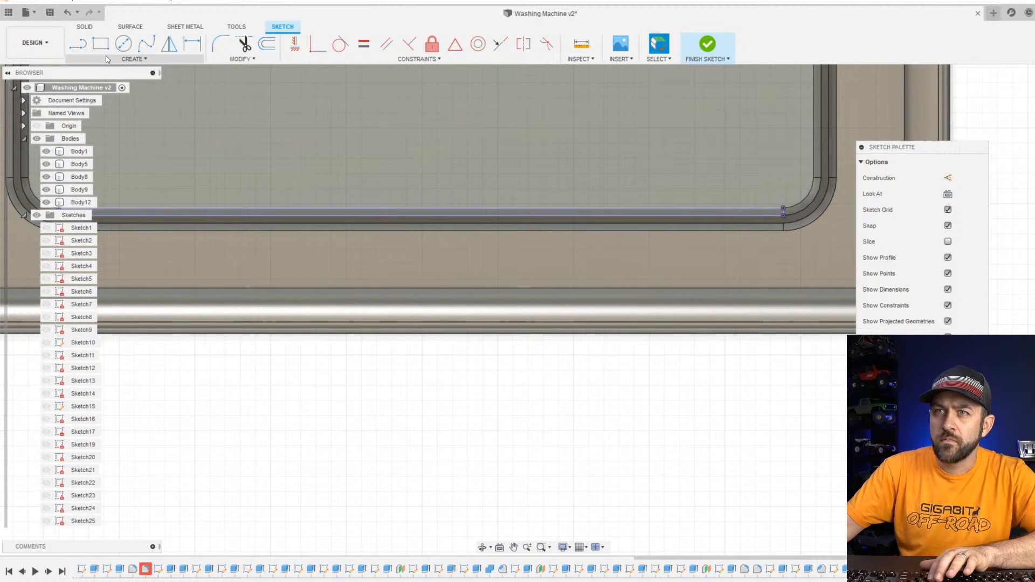
Draw a construction line from the midpoint of the projected front edge perpendicularly into the lid.
left_click(78, 51)
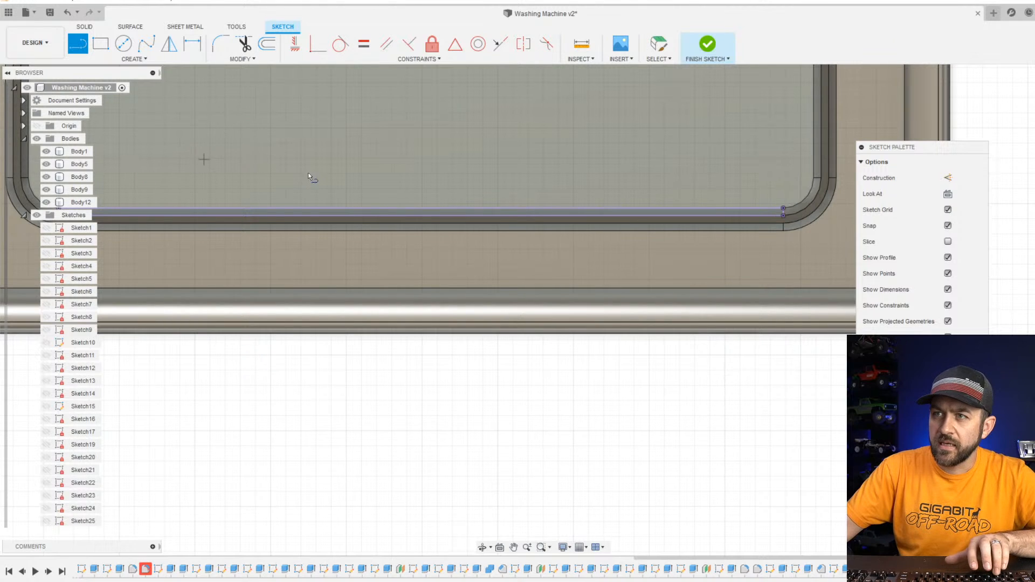
left_click(421, 216)
left_click(422, 173)
key("Escape")
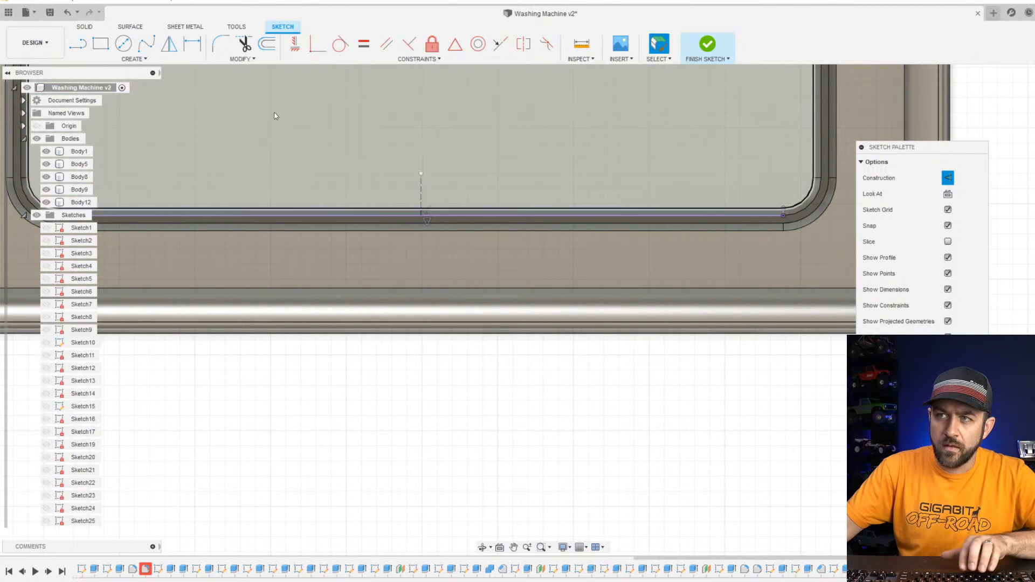
Sketch a solid-line rectangle around the centreline, with its lower side on the projected front edge of the lid.
key("r")
left_click(340, 170)
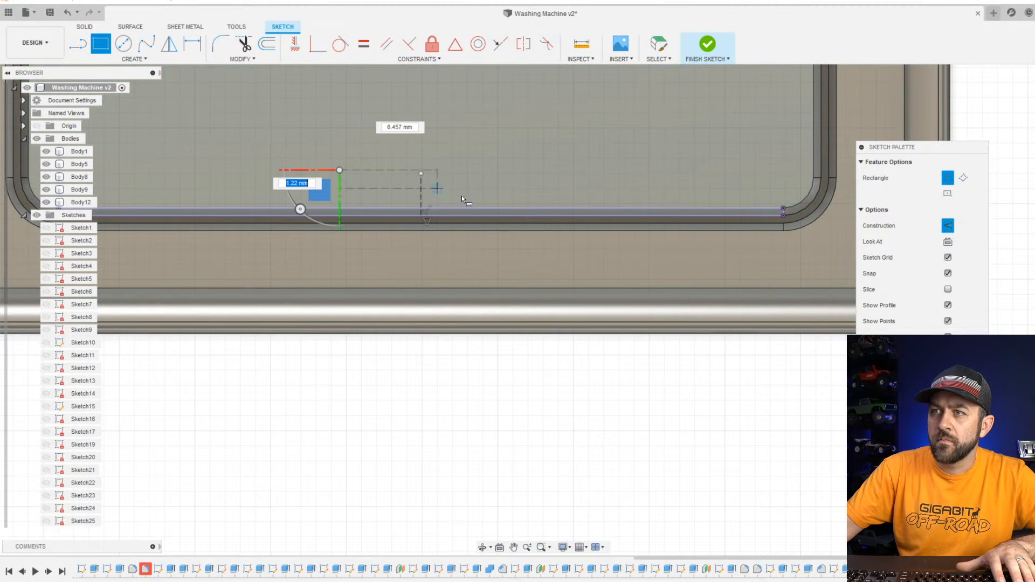
left_click(948, 226)
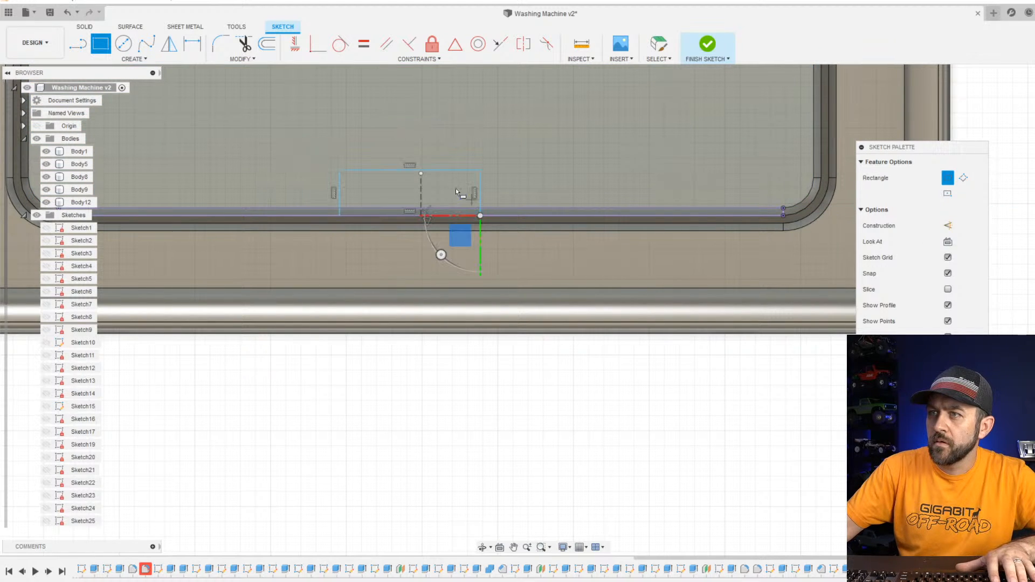
scroll(449, 177, "up", 3)
key("Escape")
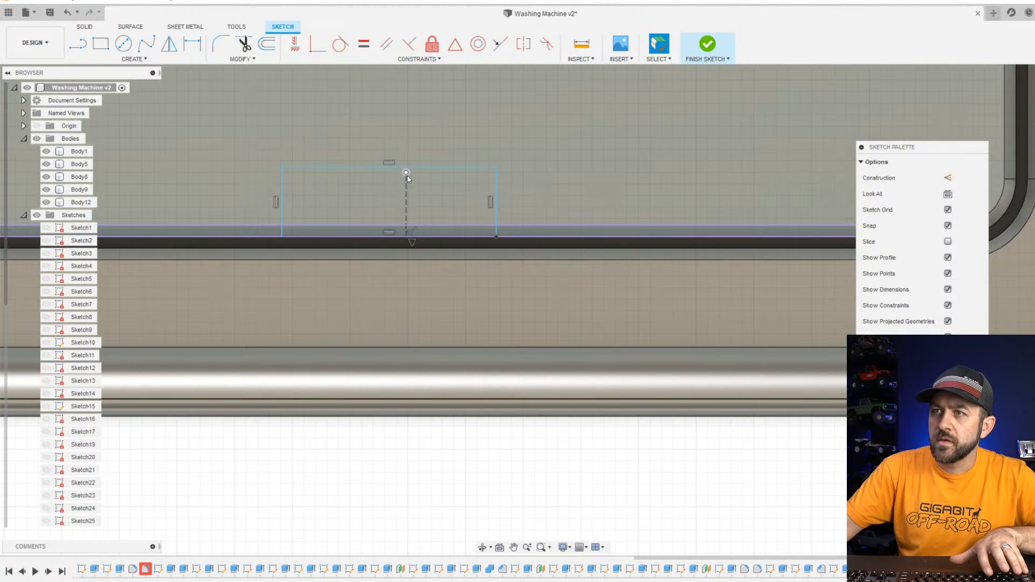
Constrain the centreline's end to the midpoint of the rectangle's upper side and flatten the rectangle, about 9.6 mm wide.
left_click(416, 168)
left_click(454, 45)
scroll(449, 192, "down", 1)
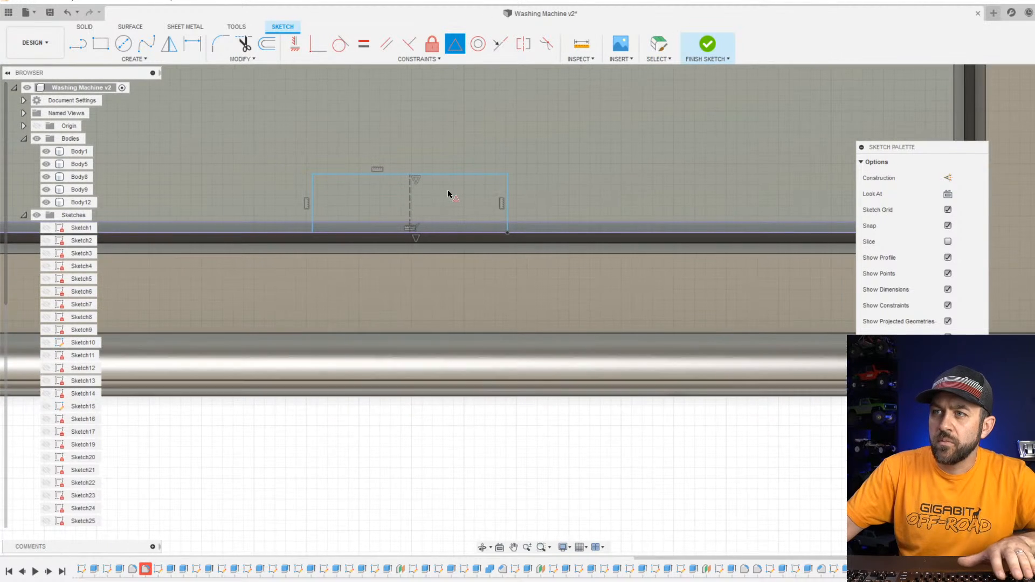
scroll(456, 190, "up", 3)
key("Escape")
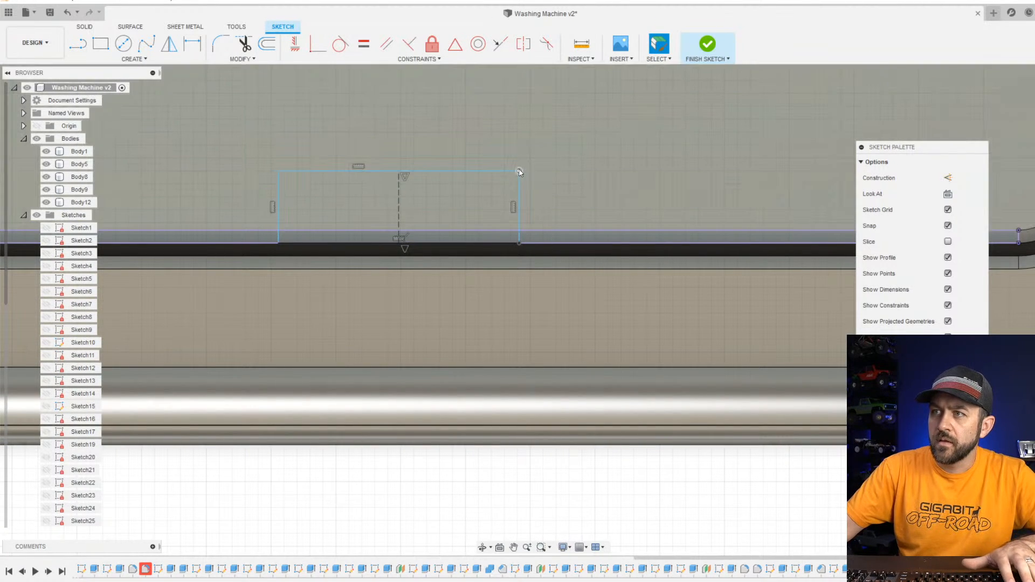
left_click_drag(519, 173, 521, 218)
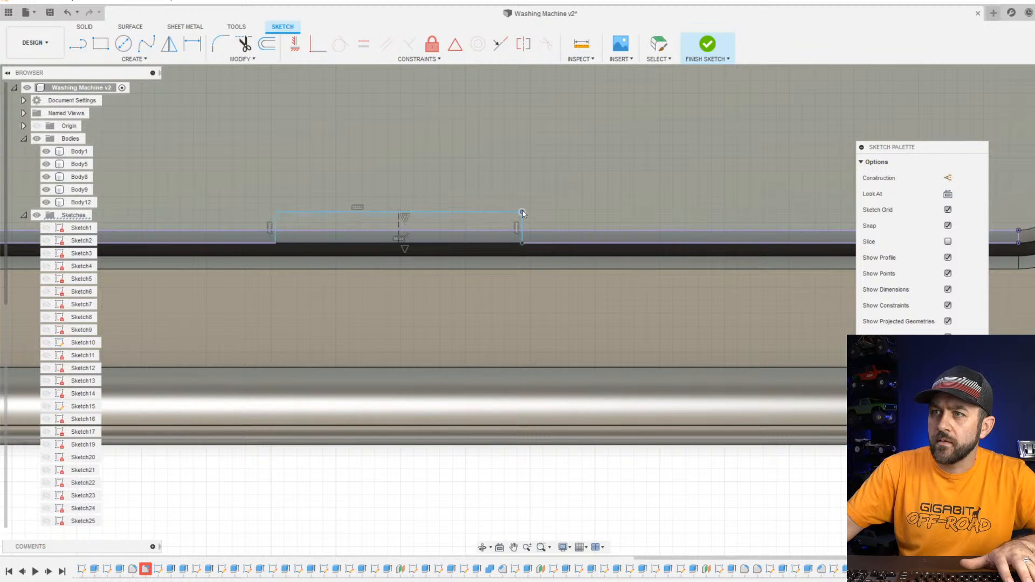
Dimension the rectangle 4 mm wide and 21 mm high.
key("d")
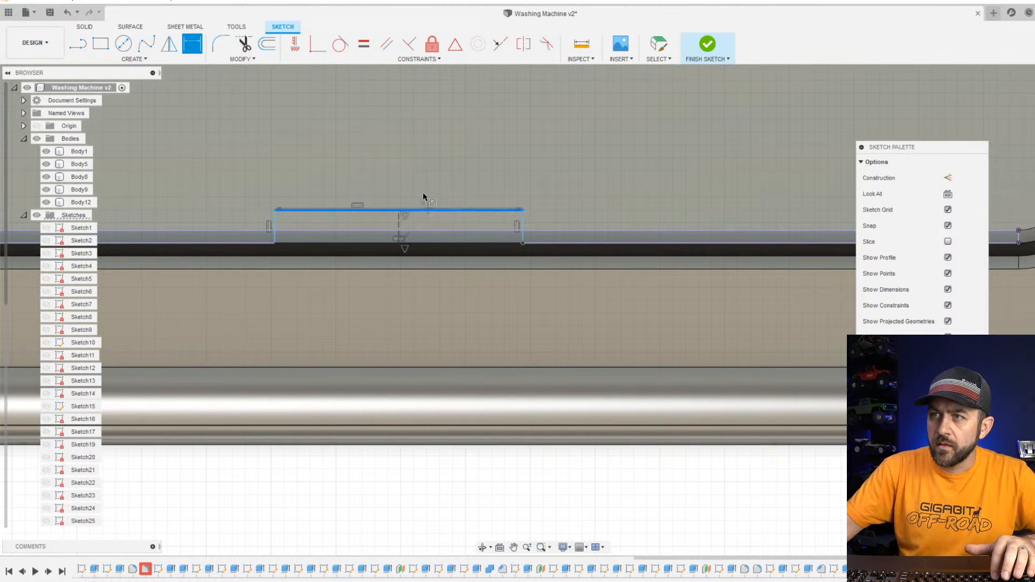
left_click(423, 209)
left_click(423, 172)
type("4")
key("Return")
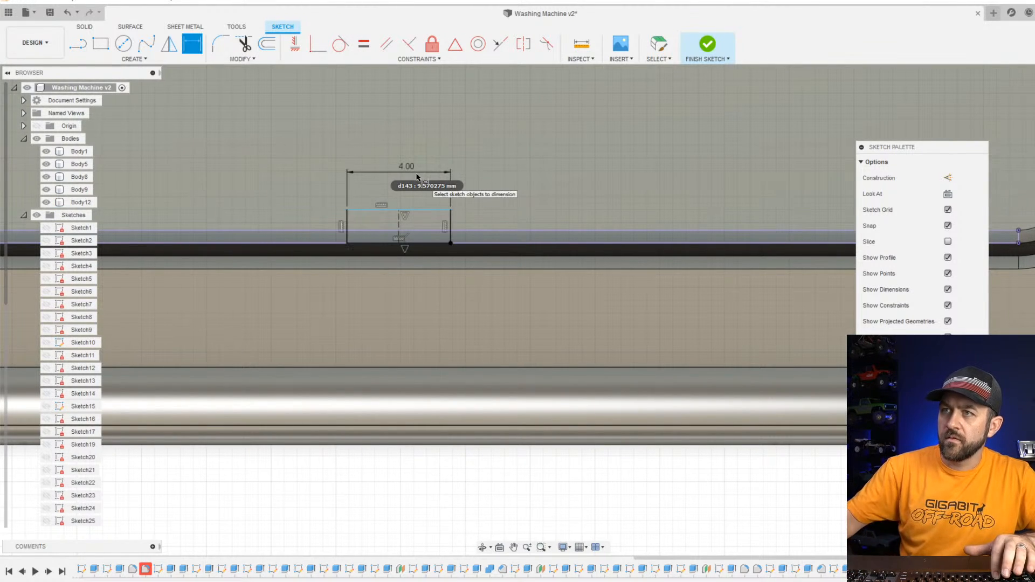
scroll(428, 191, "up", 2)
left_click(457, 229)
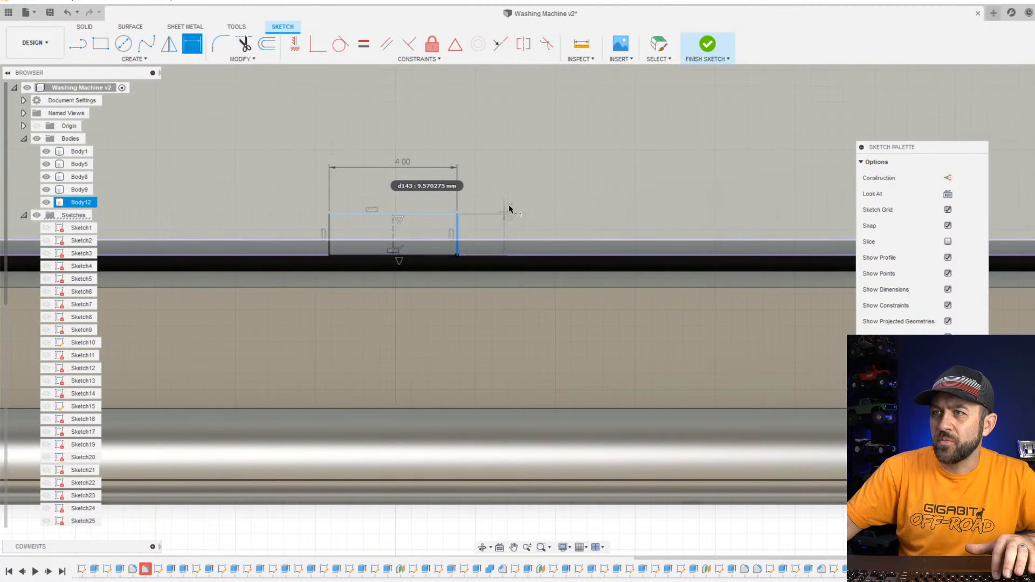
left_click(530, 181)
type("20")
key("Return")
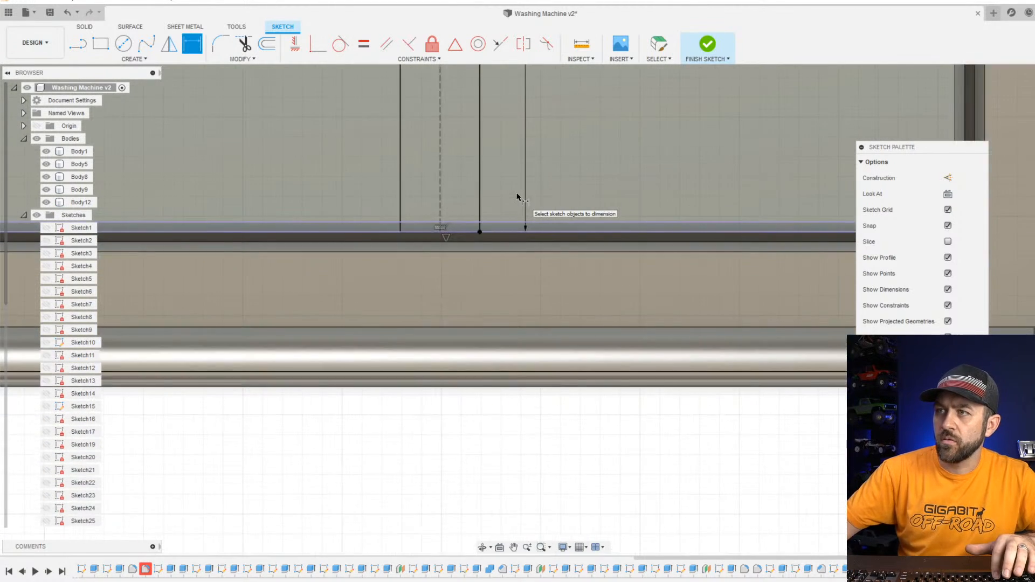
Set the rectangle's height to 2 mm and its width to 6 mm, and finish the sketch.
scroll(515, 196, "down", 8)
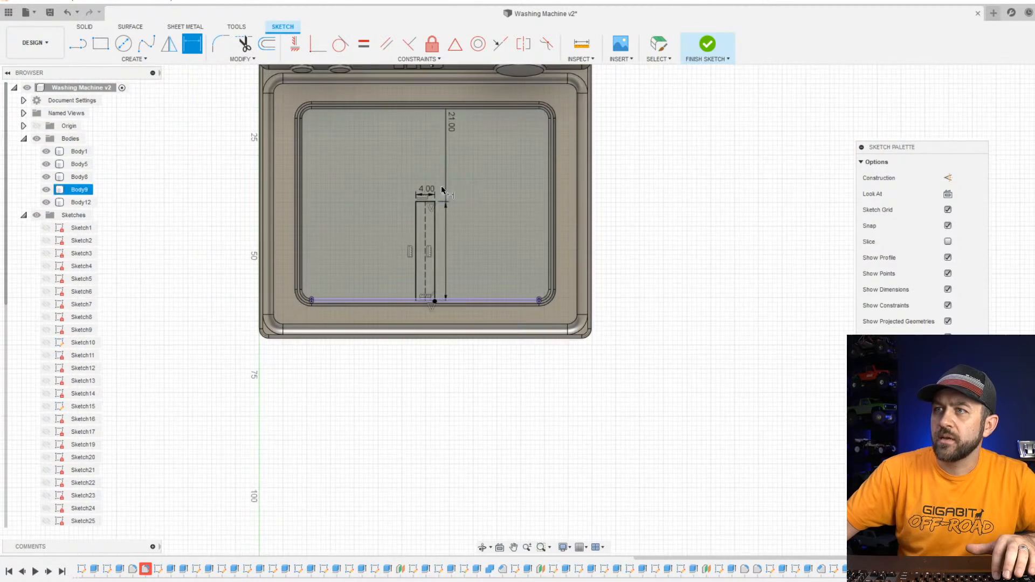
double_click(453, 121)
type("2")
key("Return")
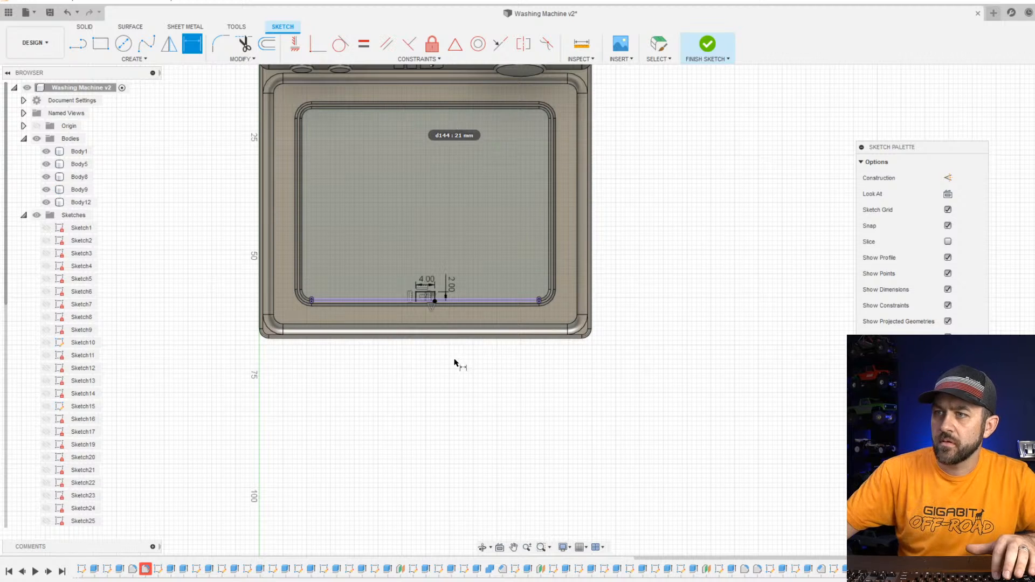
scroll(454, 363, "up", 3)
double_click(400, 316)
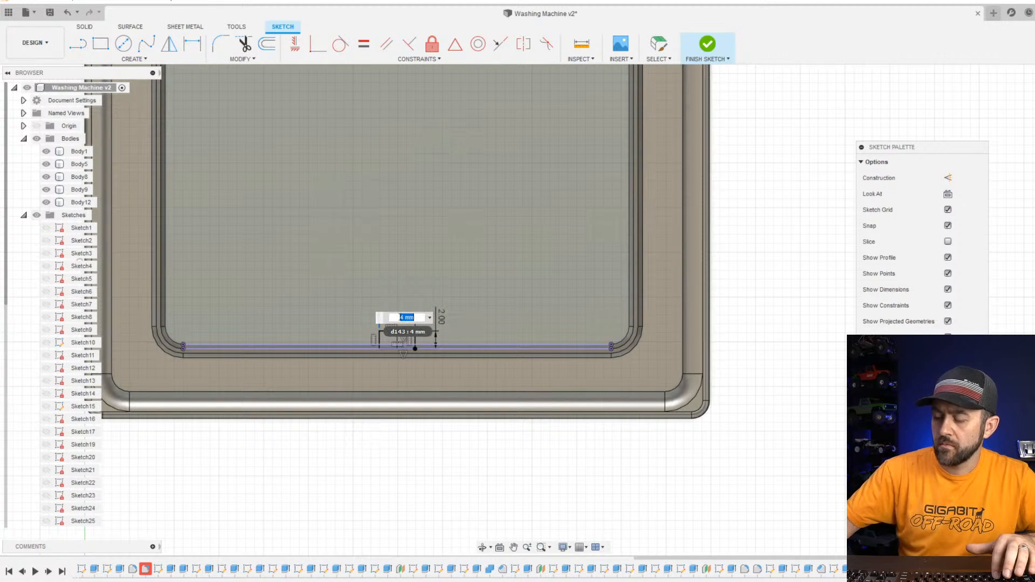
type("6")
key("Return")
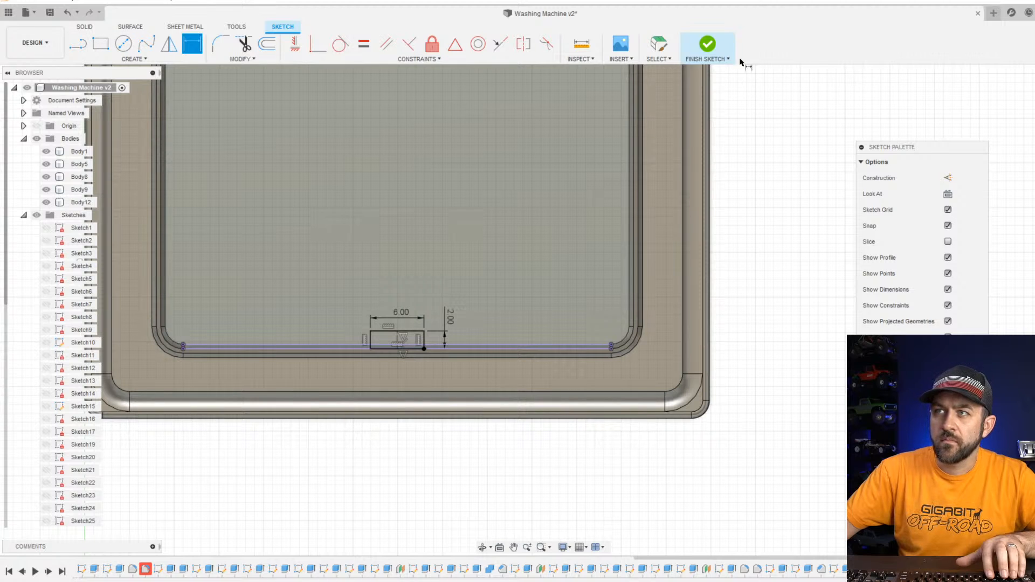
left_click(708, 43)
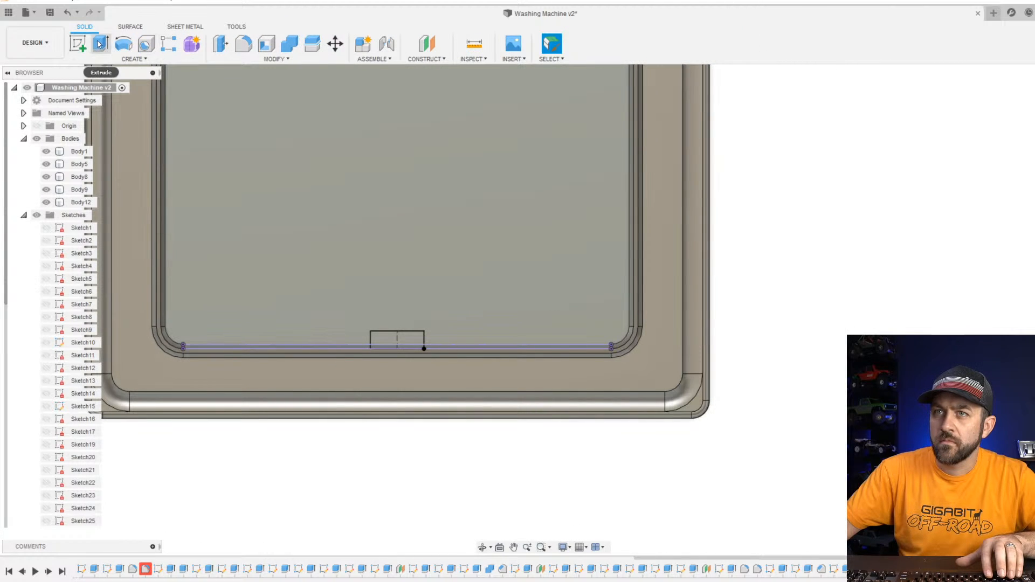
Extrude both parts of the rectangle -2 mm as a cut to form a finger notch in the lid's front edge.
left_click(100, 43)
left_click(399, 344)
left_click(414, 351)
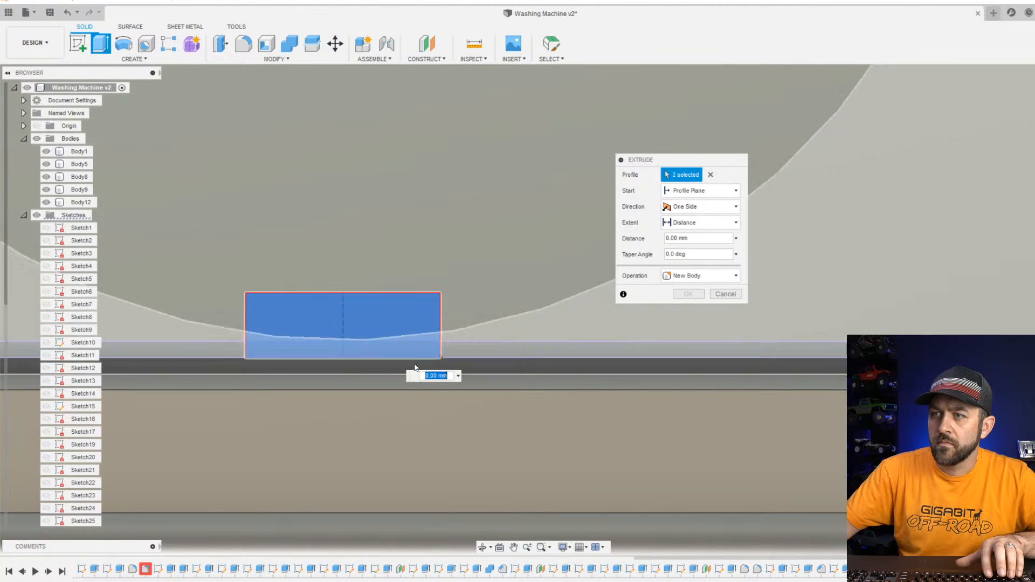
middle_click_drag(414, 360, 403, 327, "shift")
type("-2")
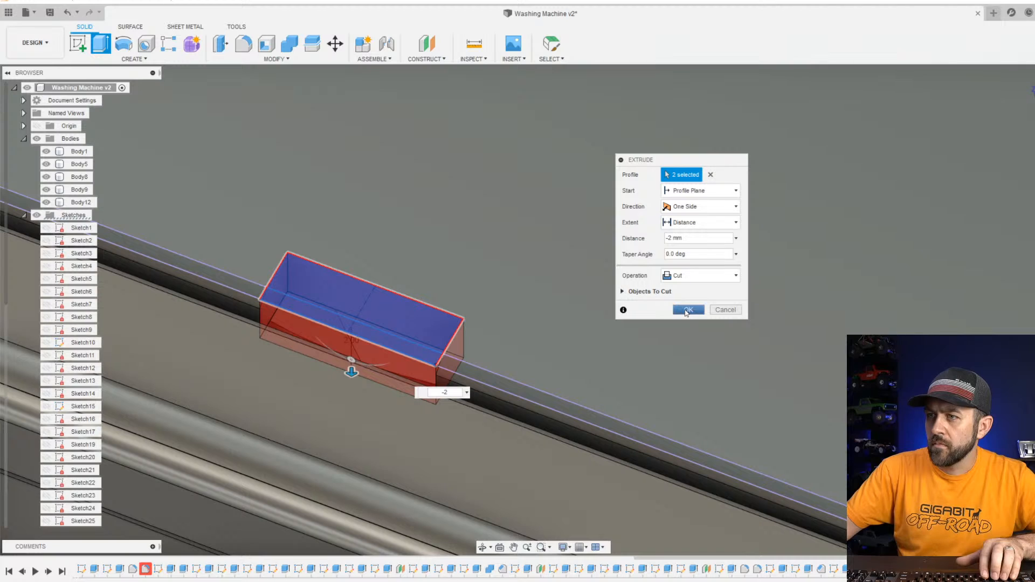
left_click(686, 311)
Fillet the two inner vertical corners of the finger notch with a 1.25 mm radius.
middle_click_drag(552, 342, 633, 529, "shift")
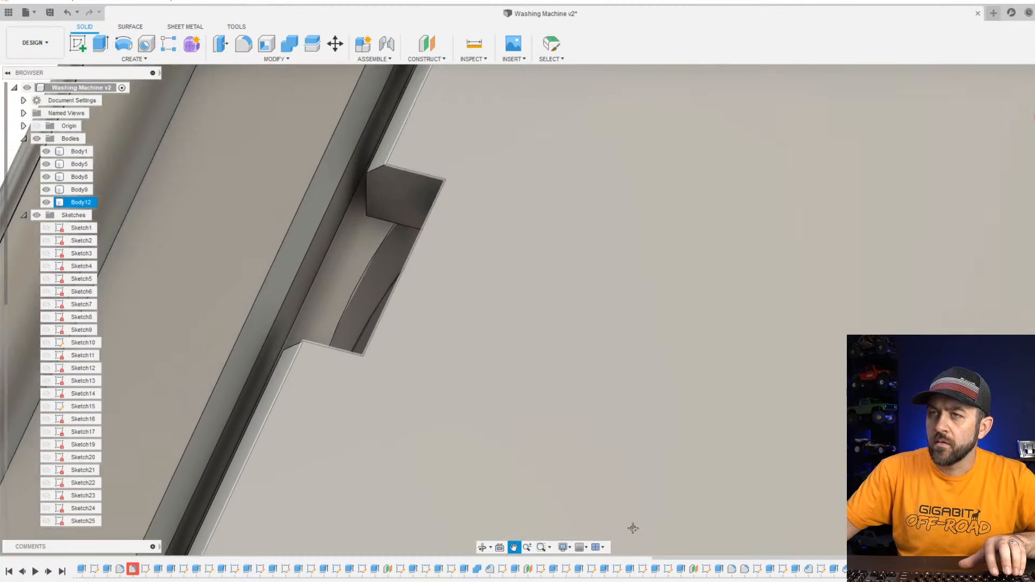
scroll(411, 309, "down", 3)
middle_click_drag(411, 309, 458, 307, "shift")
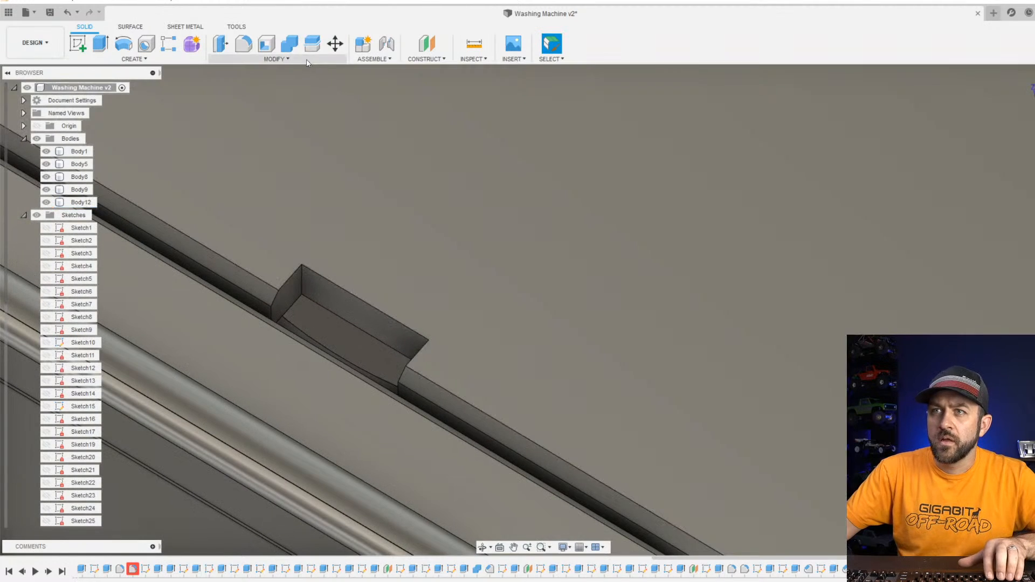
left_click(243, 43)
left_click(291, 264)
middle_click_drag(297, 284, 310, 340, "shift")
left_click(426, 296)
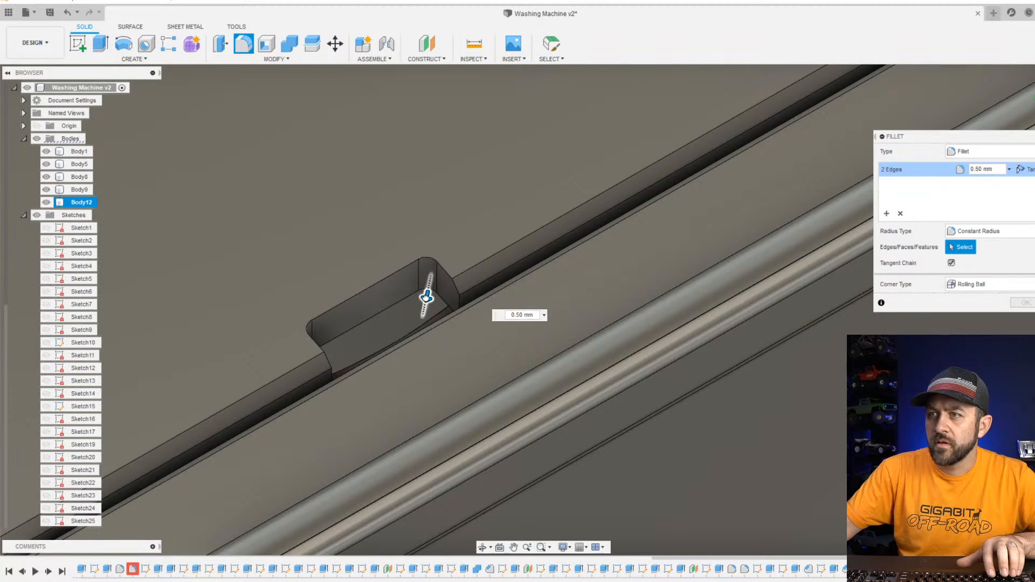
left_click_drag(426, 295, 424, 302)
scroll(393, 318, "down", 2)
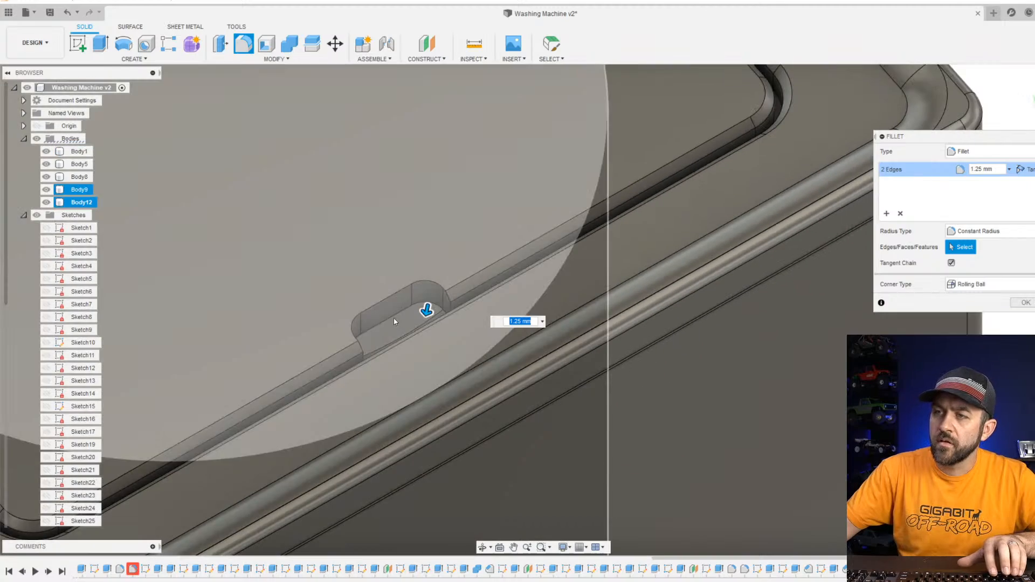
middle_click_drag(393, 318, 367, 328, "shift")
key("Return")
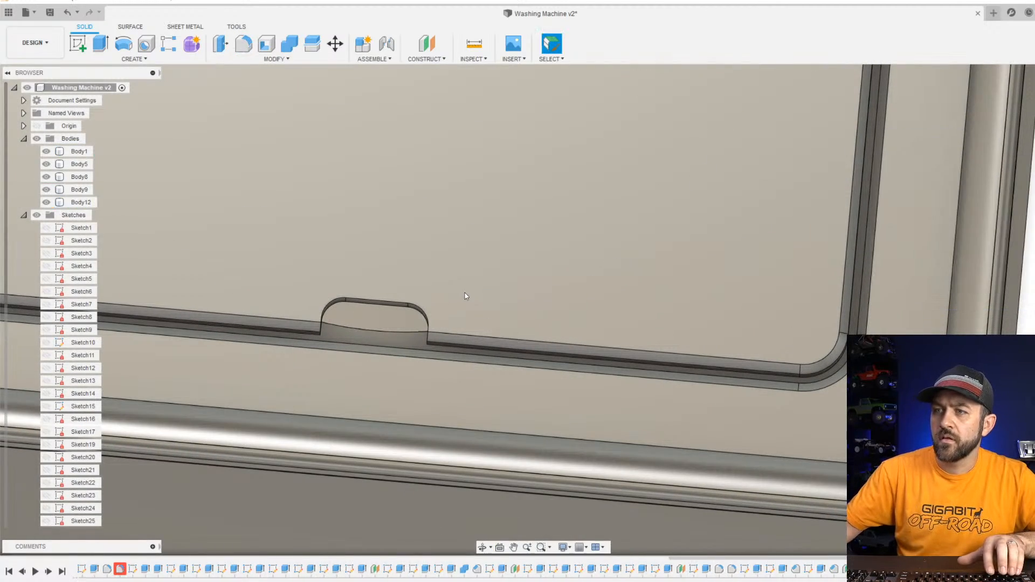
Examine the lid, its finger notch and its fit in the recess from several angles around the washing machine.
scroll(466, 296, "down", 5)
middle_click_drag(461, 278, 457, 261, "shift")
middle_click_drag(547, 137, 547, 202)
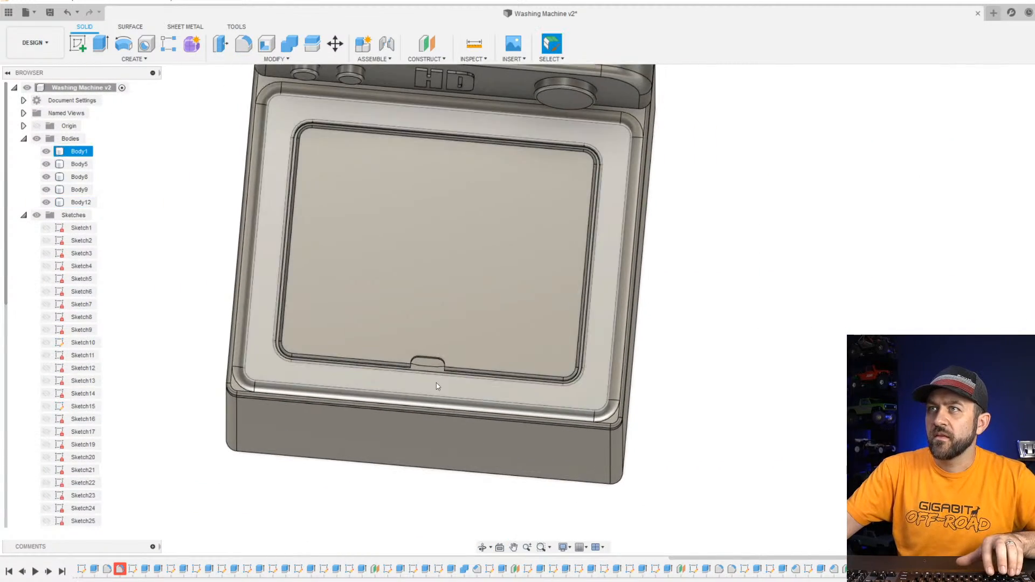
scroll(440, 386, "up", 3)
middle_click_drag(443, 390, 480, 265, "shift")
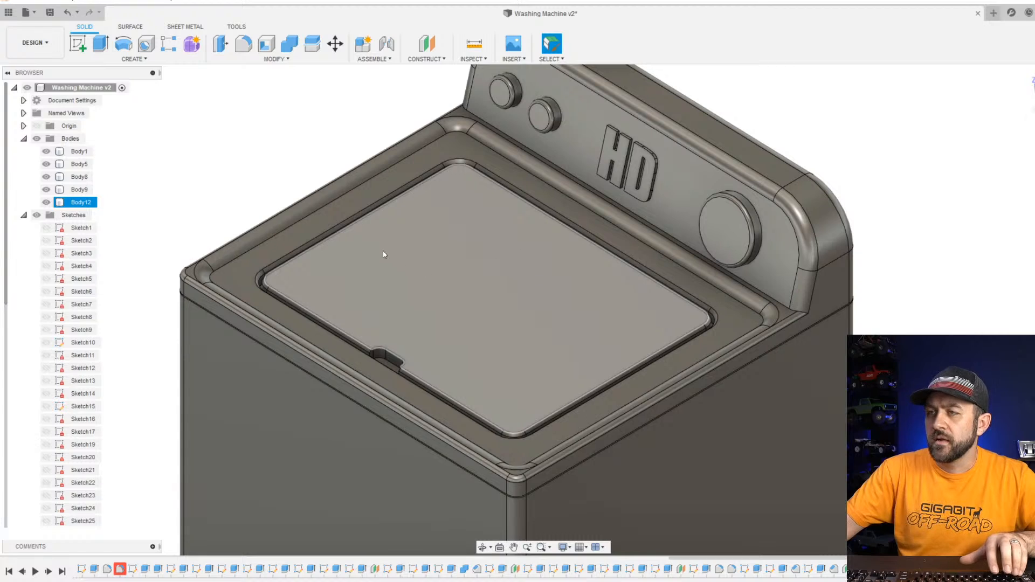
middle_click_drag(384, 254, 410, 278, "shift")
left_click(391, 288)
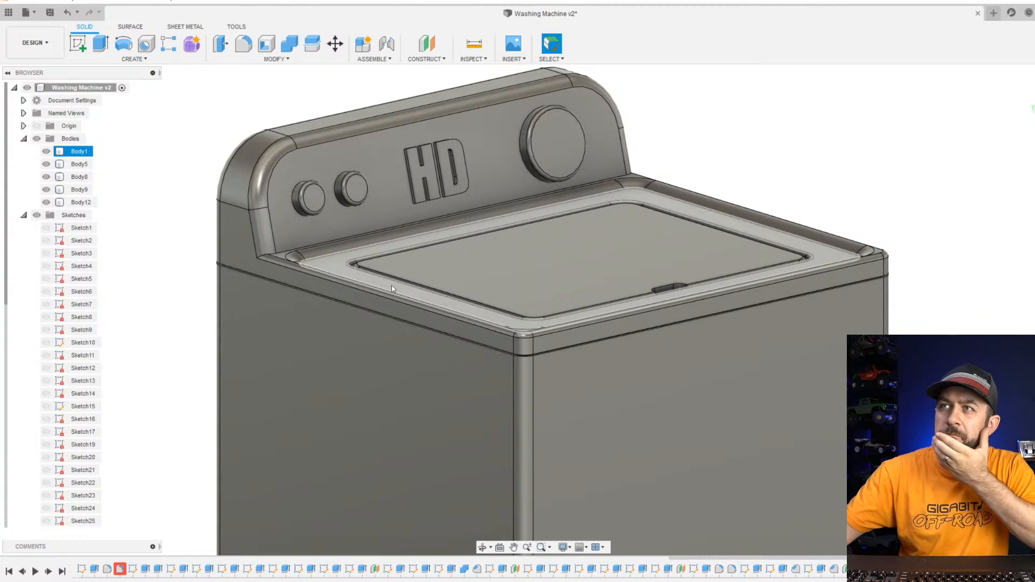
left_click(477, 248)
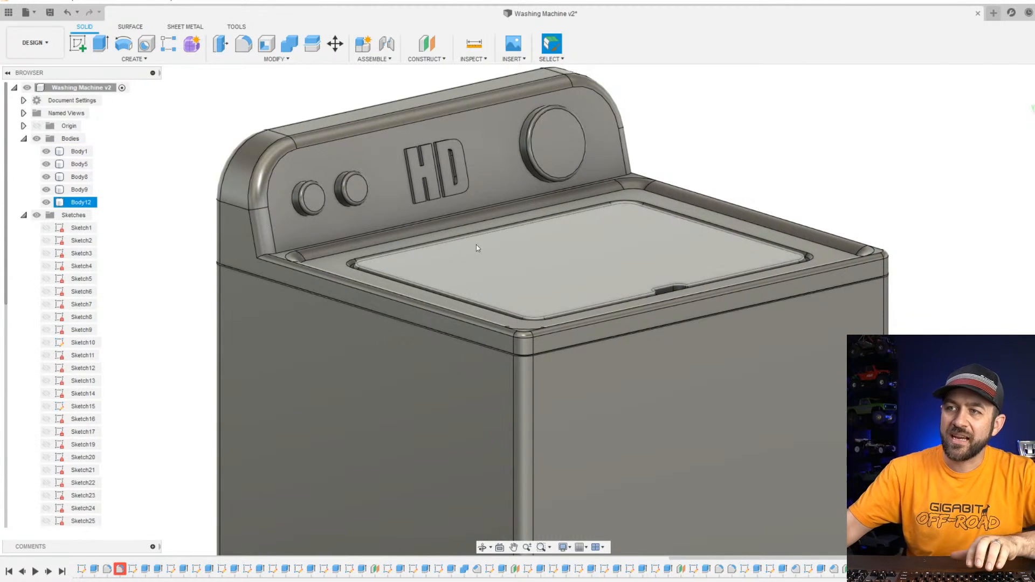
scroll(472, 235, "up", 2)
scroll(472, 205, "up", 2)
middle_click_drag(467, 238, 526, 305, "shift")
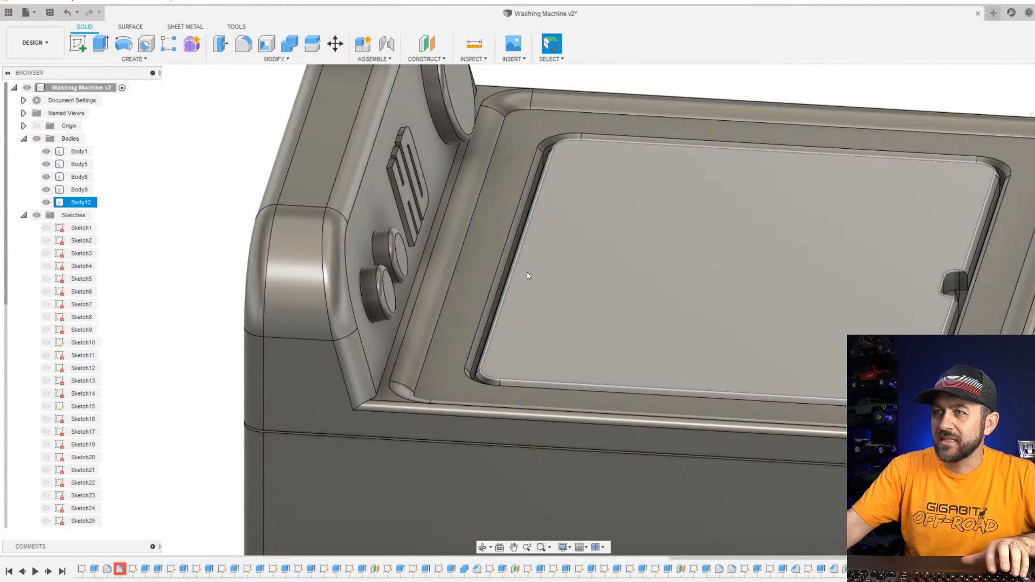
Hide the outer cabinet body and examine the top panel's underside, the lid and the drum below it.
scroll(528, 254, "down", 3)
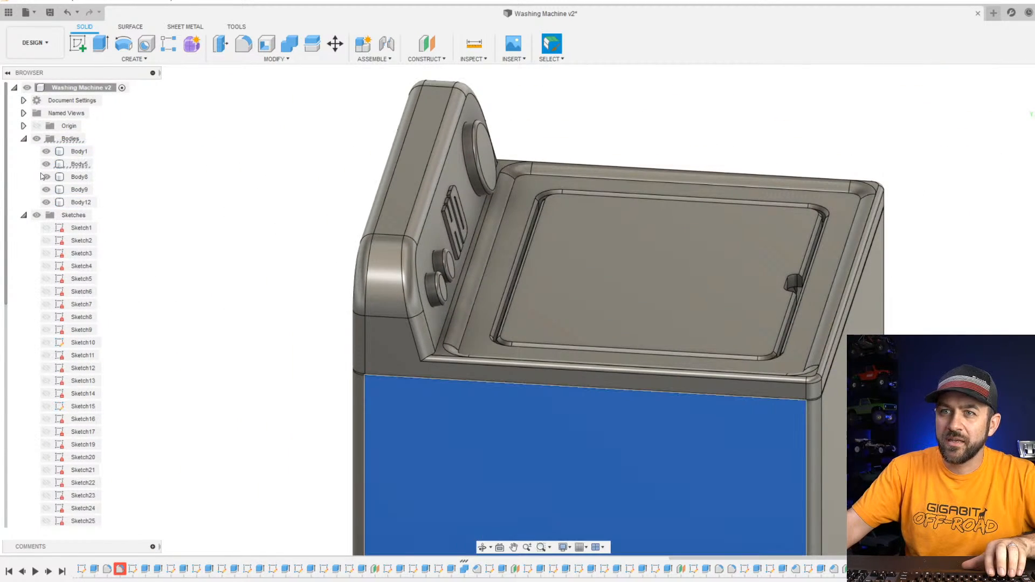
left_click(48, 166)
scroll(781, 412, "down", 2)
scroll(680, 396, "up", 3)
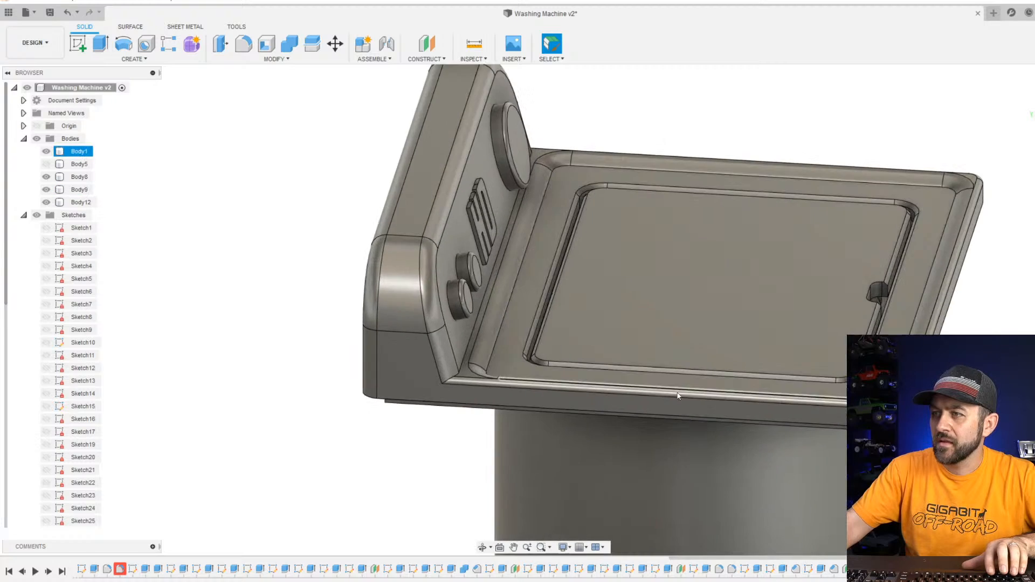
middle_click_drag(680, 397, 650, 319, "shift")
scroll(573, 400, "up", 3)
middle_click_drag(569, 351, 533, 342, "shift")
scroll(529, 419, "down", 2)
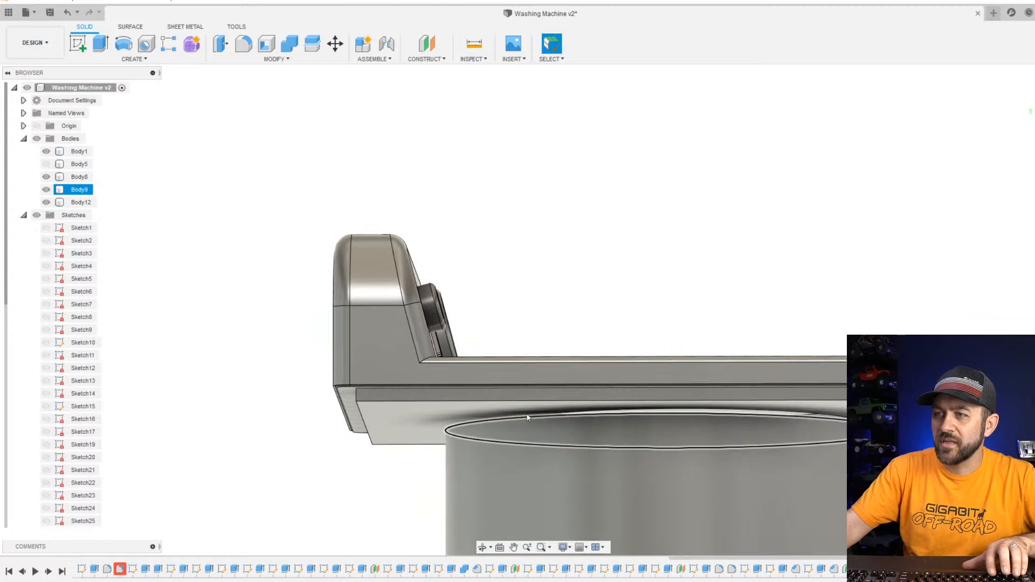
scroll(546, 407, "up", 2)
middle_click_drag(546, 406, 529, 382, "shift")
scroll(540, 395, "down", 2)
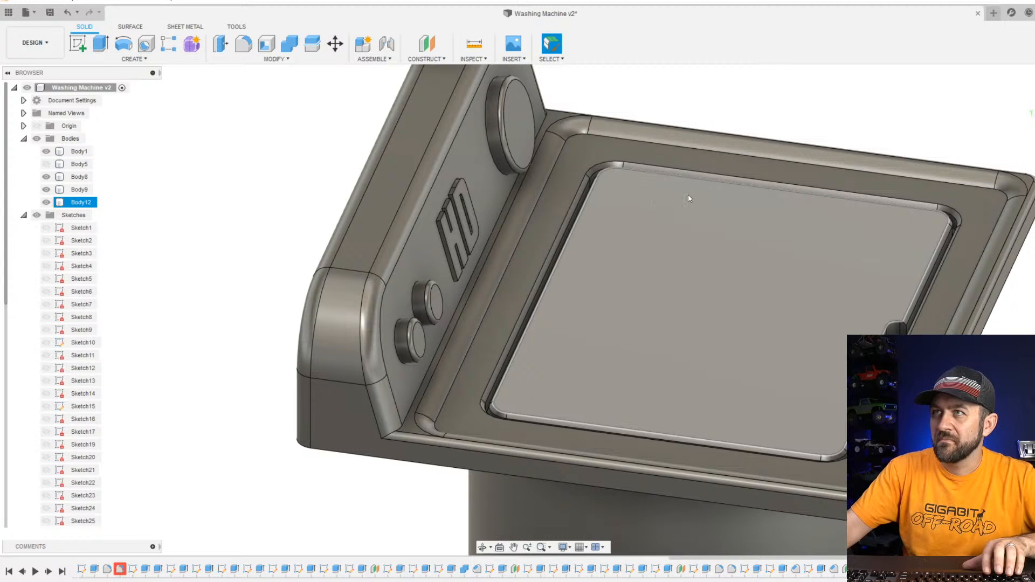
scroll(688, 195, "down", 3)
mouse_move(650, 204)
middle_mouse_down("shift")
mouse_move(661, 210)
mouse_move(645, 211)
middle_mouse_up("shift")
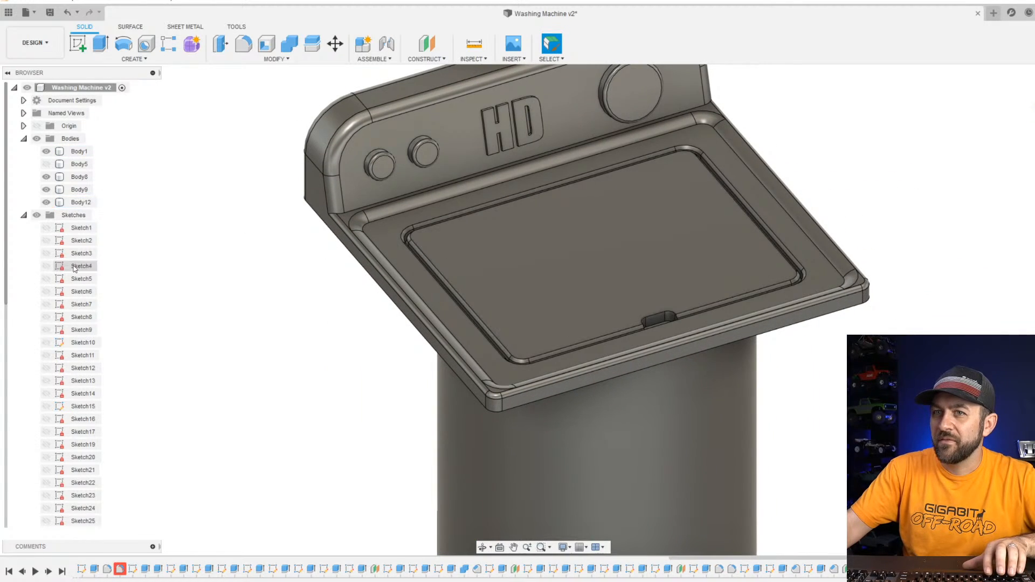
Show the outer cabinet body again and view the whole washing machine.
left_click(46, 164)
left_click(80, 164)
scroll(654, 325, "down", 5)
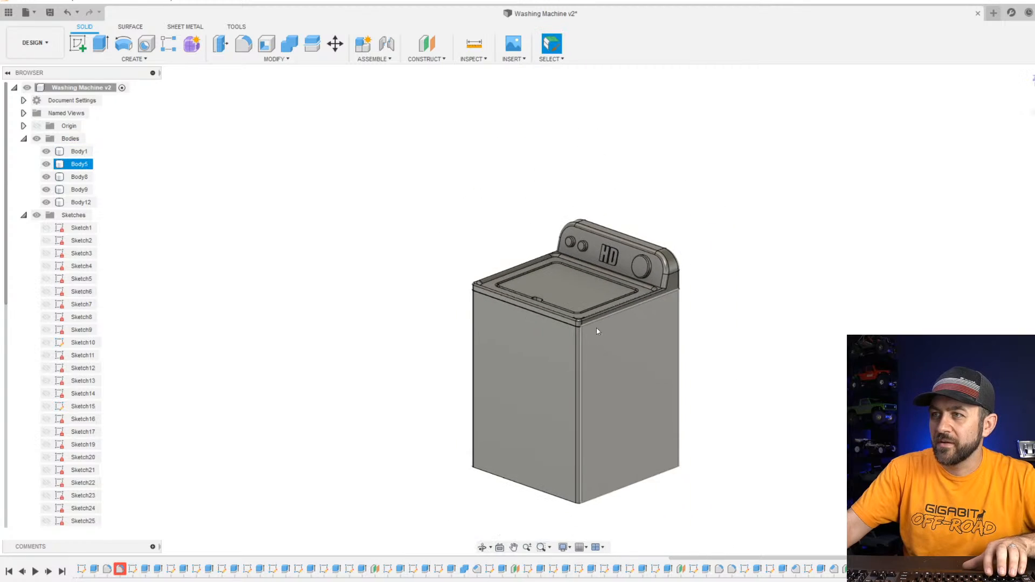
scroll(586, 418, "up", 2)
middle_click_drag(516, 432, 477, 370)
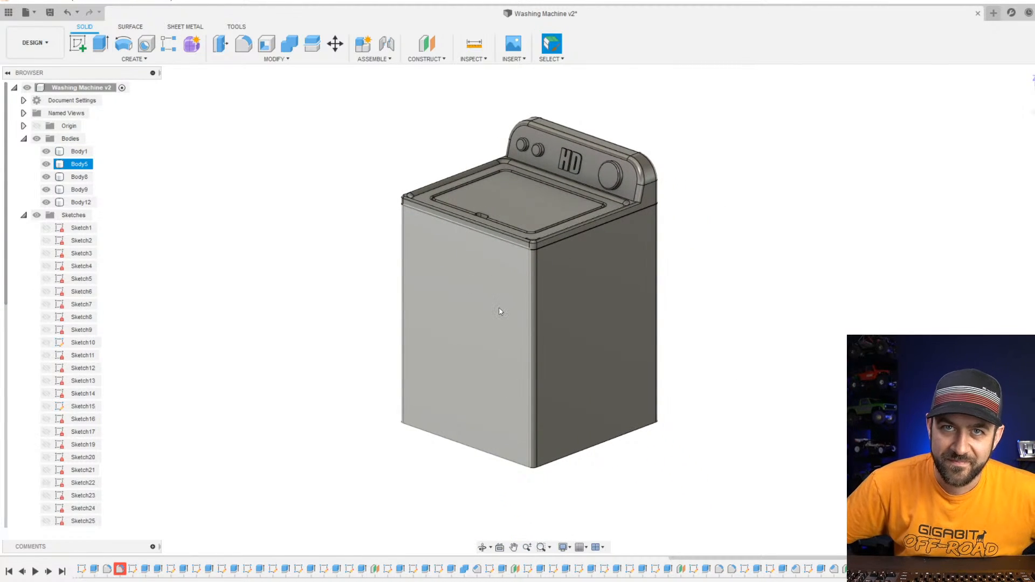
key("Escape")
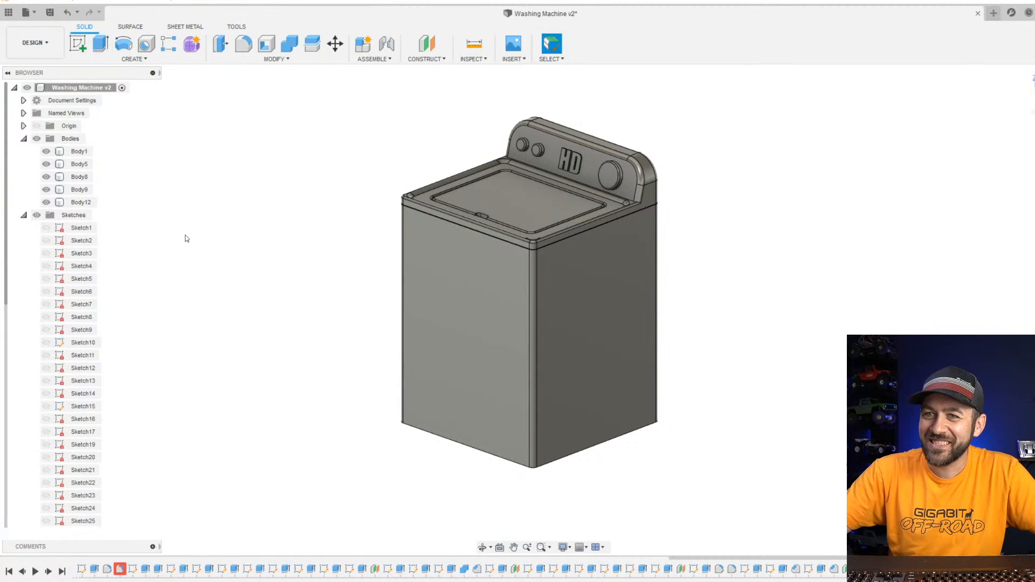
Hide the top panel body to inspect the lid over the drum and the cabinet's interior, and restore the panel's visibility.
left_click(47, 152)
left_click(81, 202)
scroll(570, 254, "up", 5)
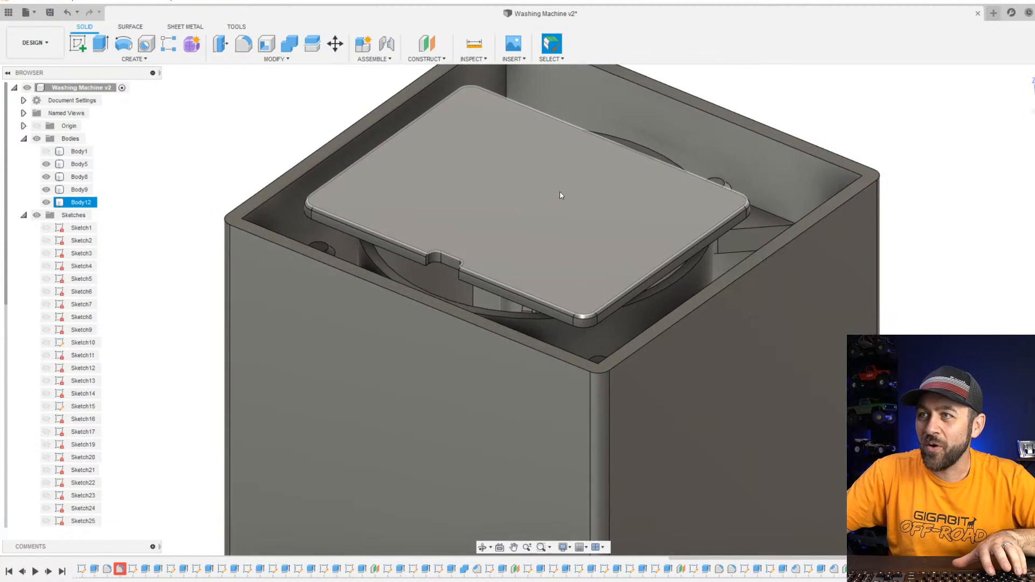
scroll(551, 206, "down", 4)
middle_click_drag(561, 184, 551, 210, "shift")
left_click(579, 170)
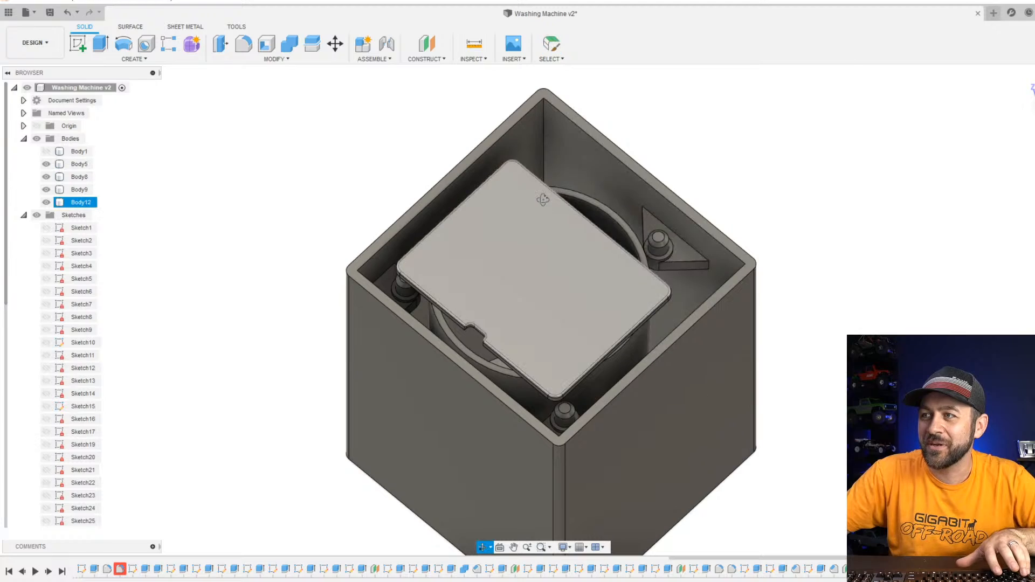
middle_click_drag(579, 170, 600, 386, "shift")
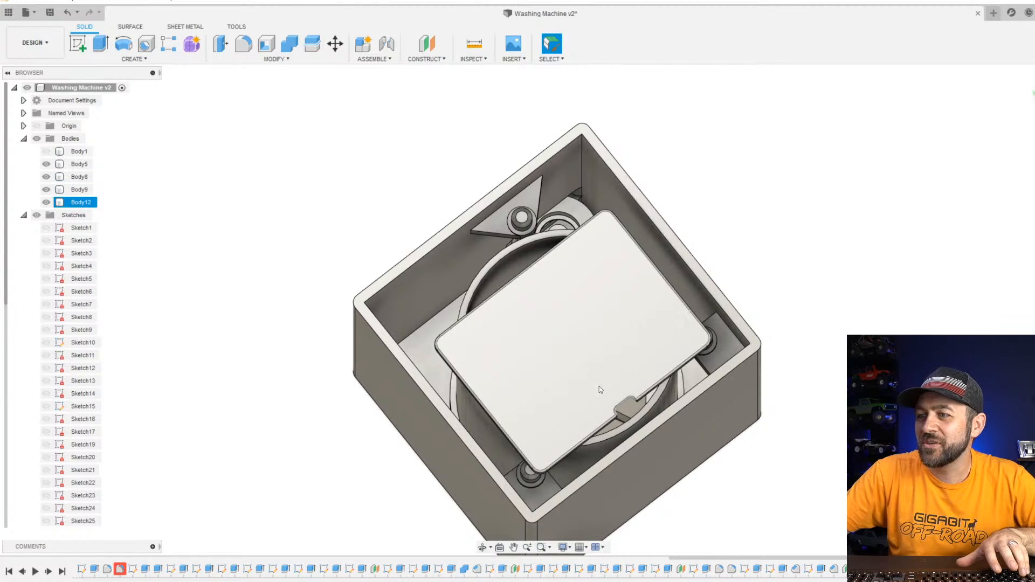
left_click(596, 452)
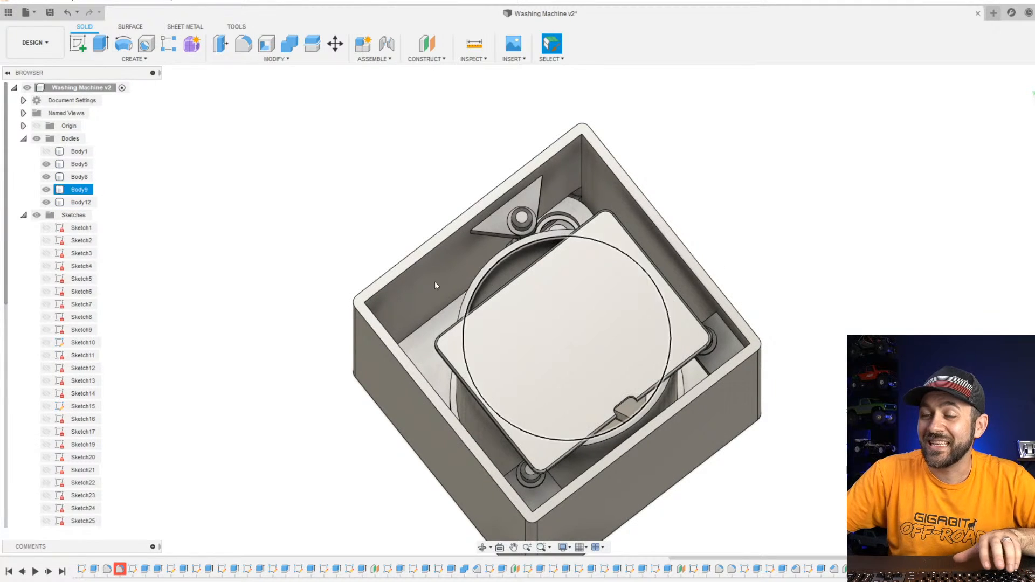
left_click(49, 151)
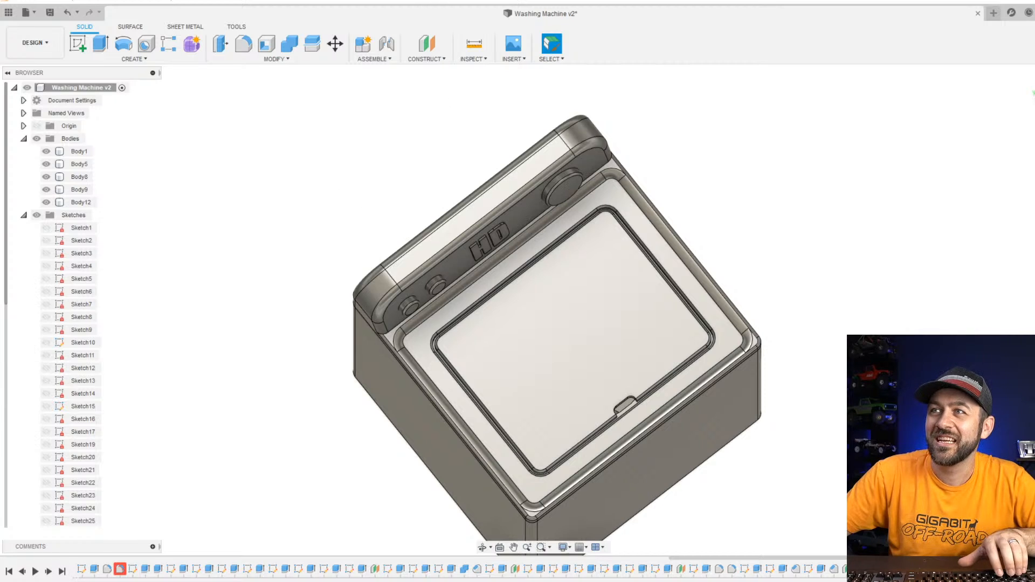
Examine the assembled washing machine's front, control panel and flat cabinet base from above and below.
middle_click_drag(691, 202, 669, 156, "shift")
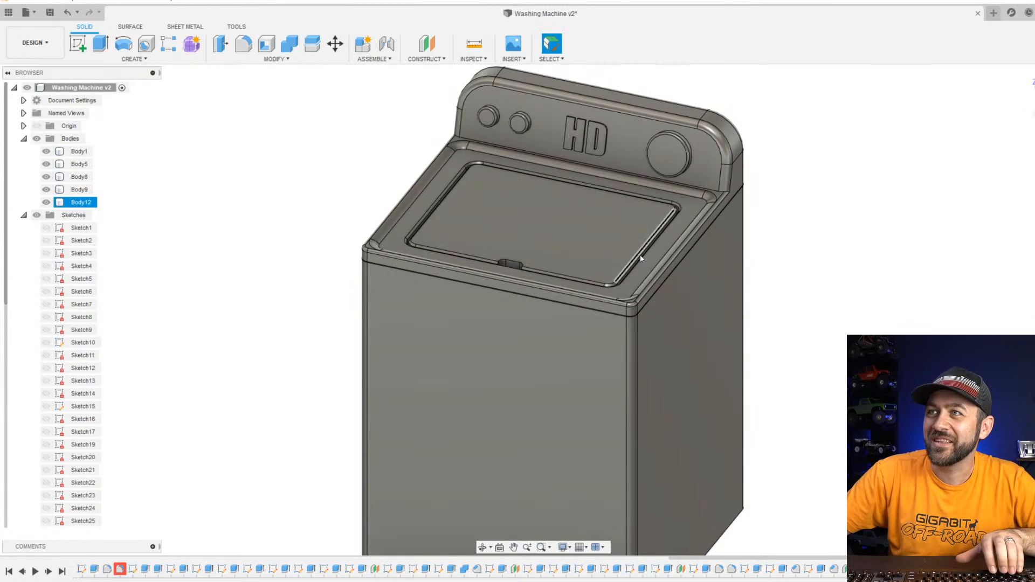
middle_click_drag(641, 259, 630, 141)
scroll(629, 272, "down", 5)
scroll(612, 146, "up", 3)
middle_click_drag(631, 221, 615, 280, "shift")
scroll(636, 389, "up", 3)
scroll(628, 366, "down", 3)
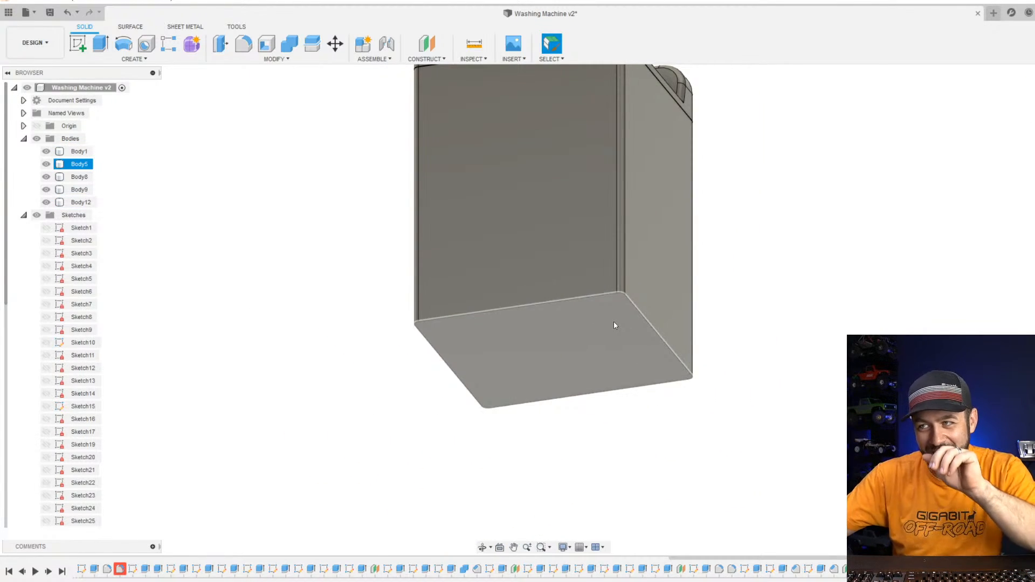
scroll(609, 325, "up", 4)
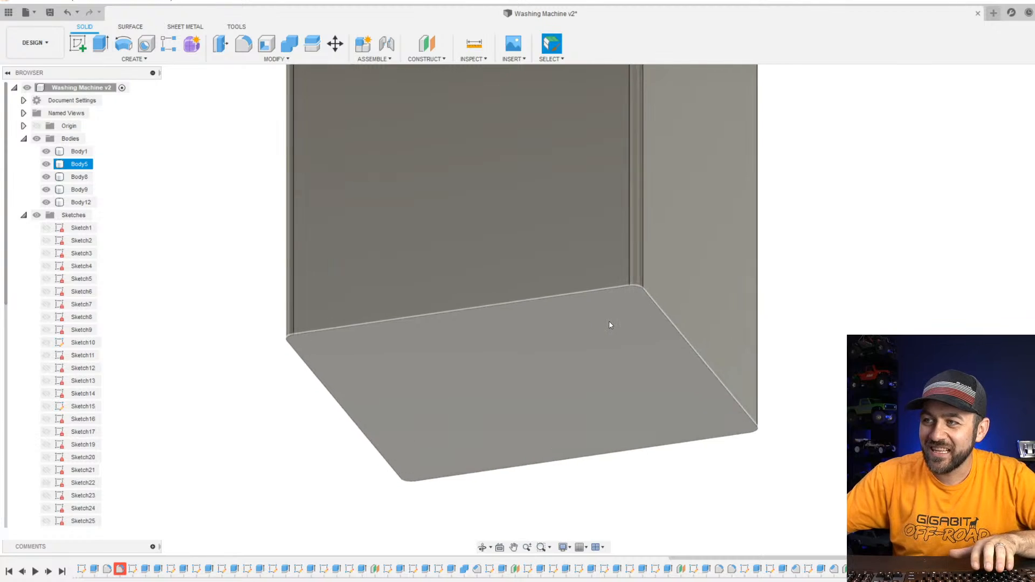
scroll(609, 325, "down", 5)
Examine the washing machine's back opening, sides, lid and control panel from all around.
middle_click_drag(631, 354, 666, 336, "shift")
scroll(493, 328, "up", 3)
scroll(494, 235, "down", 4)
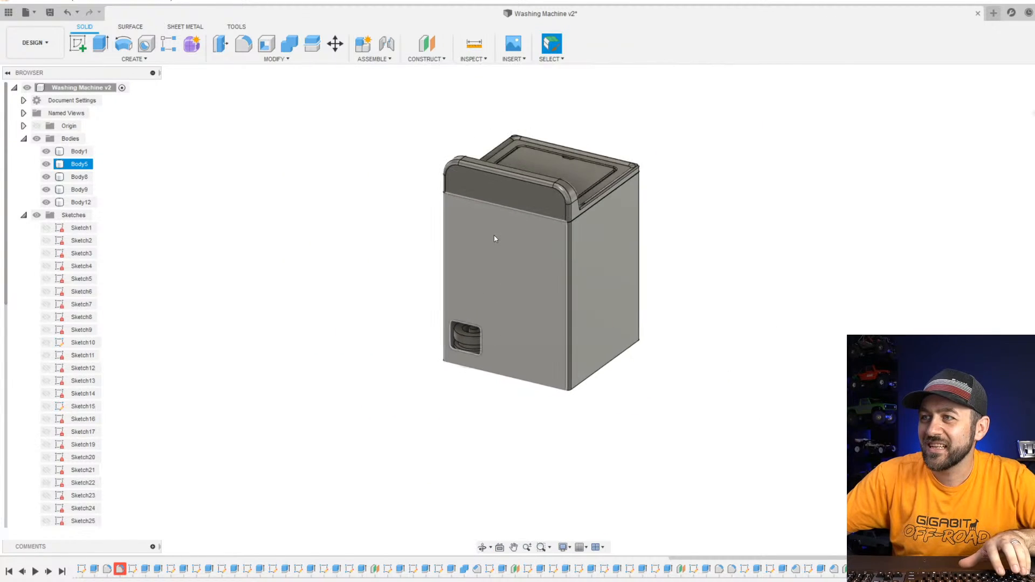
middle_click_drag(494, 238, 601, 170, "shift")
scroll(529, 270, "up", 5)
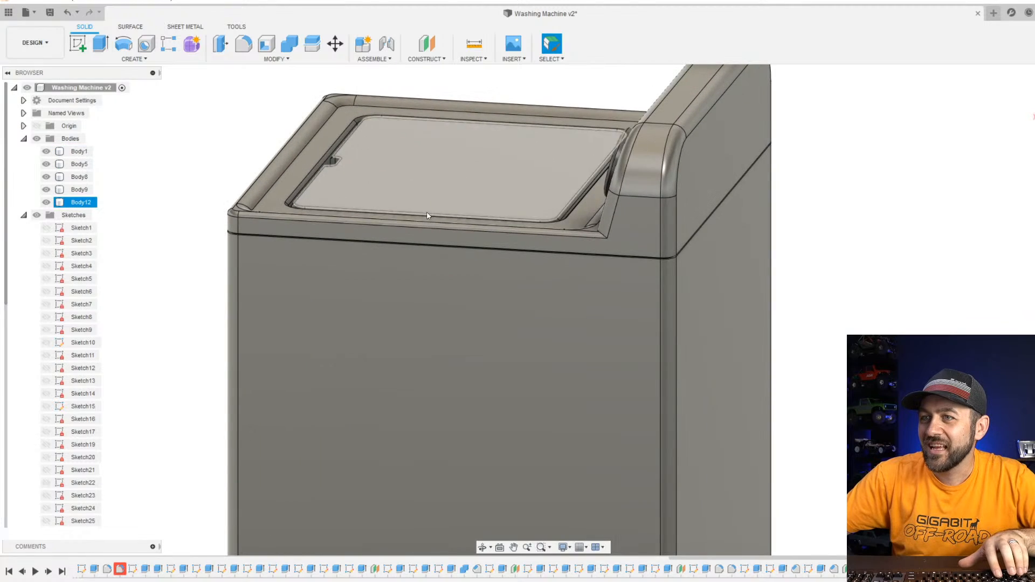
scroll(284, 203, "down", 5)
middle_click_drag(229, 338, 341, 292, "shift")
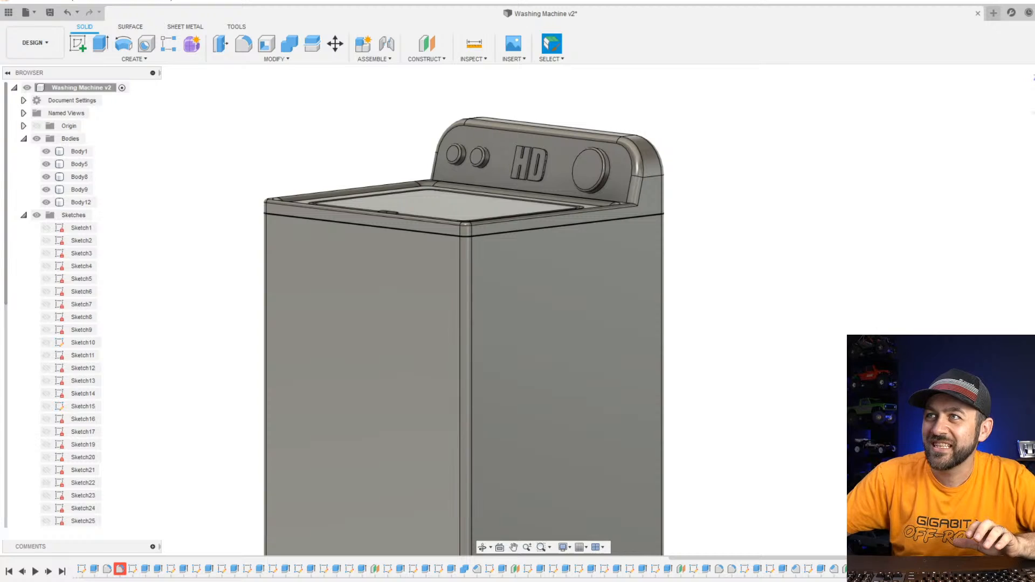
scroll(485, 289, "down", 3)
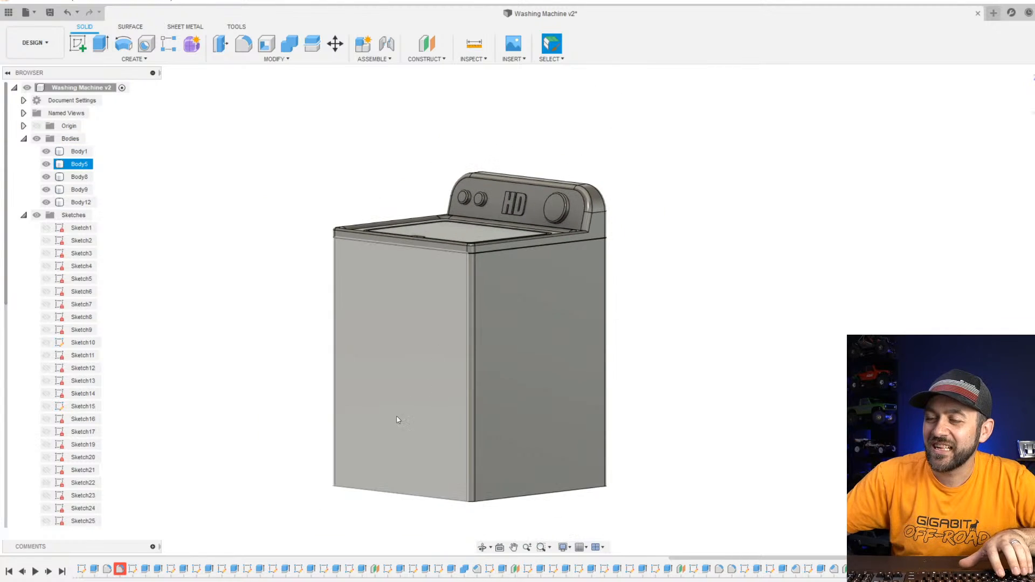
middle_click_drag(397, 420, 436, 317)
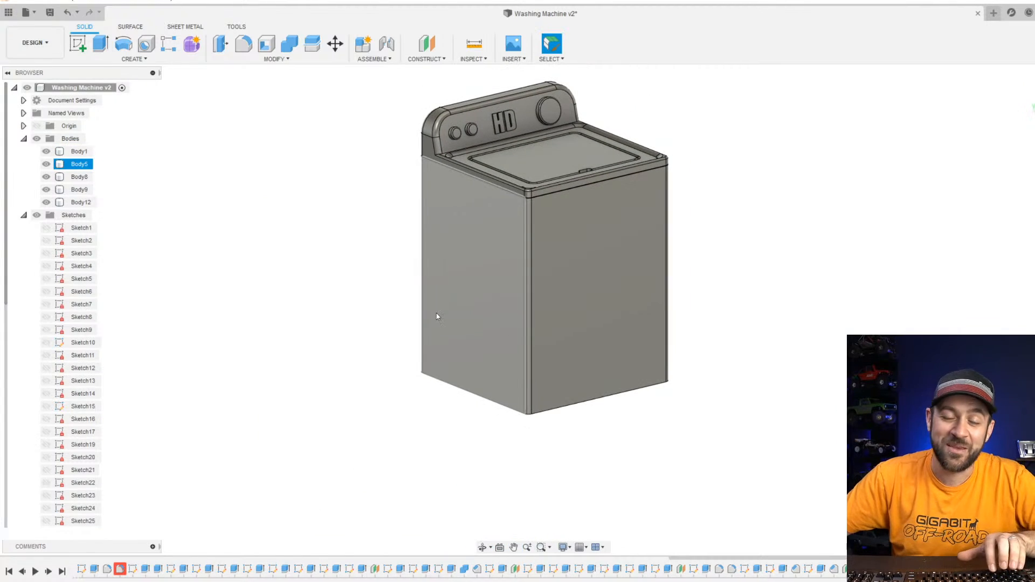
scroll(454, 302, "down", 3)
scroll(453, 275, "up", 4)
middle_click_drag(425, 282, 712, 383, "shift")
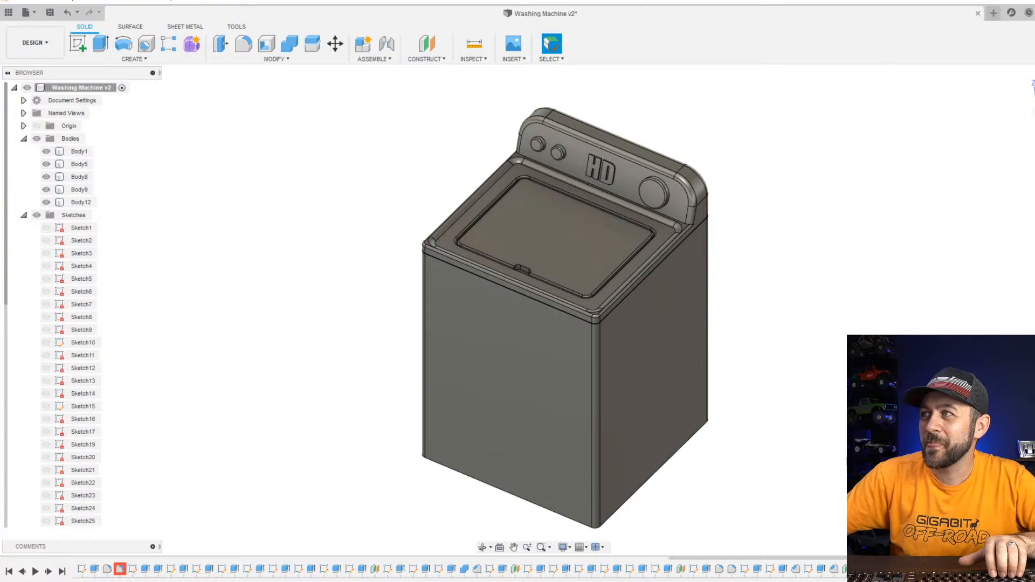
Create a new empty design and save the washing machine design as a new version with the default description.
left_click(994, 13)
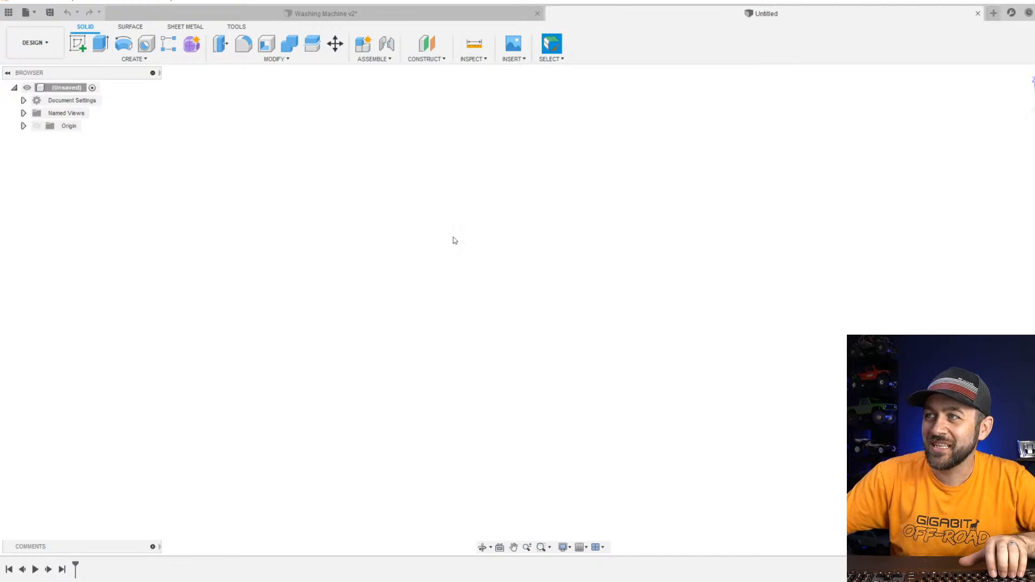
left_click(323, 13)
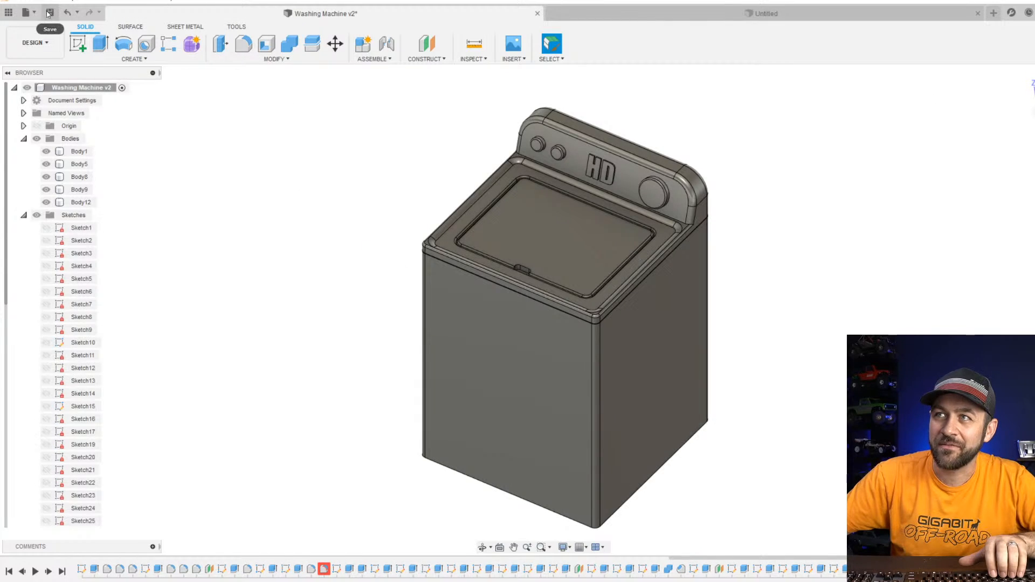
left_click(50, 11)
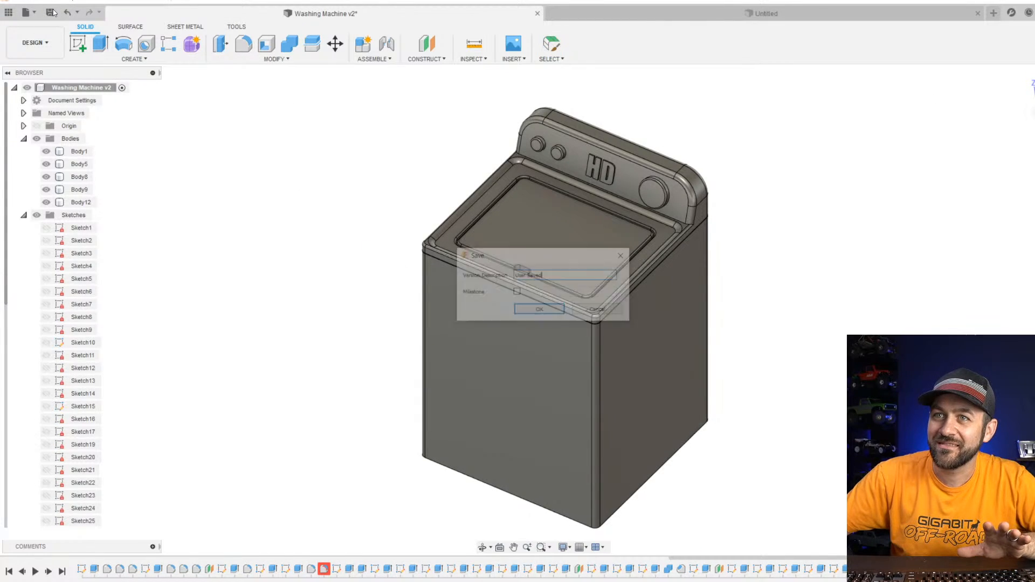
left_click(526, 312)
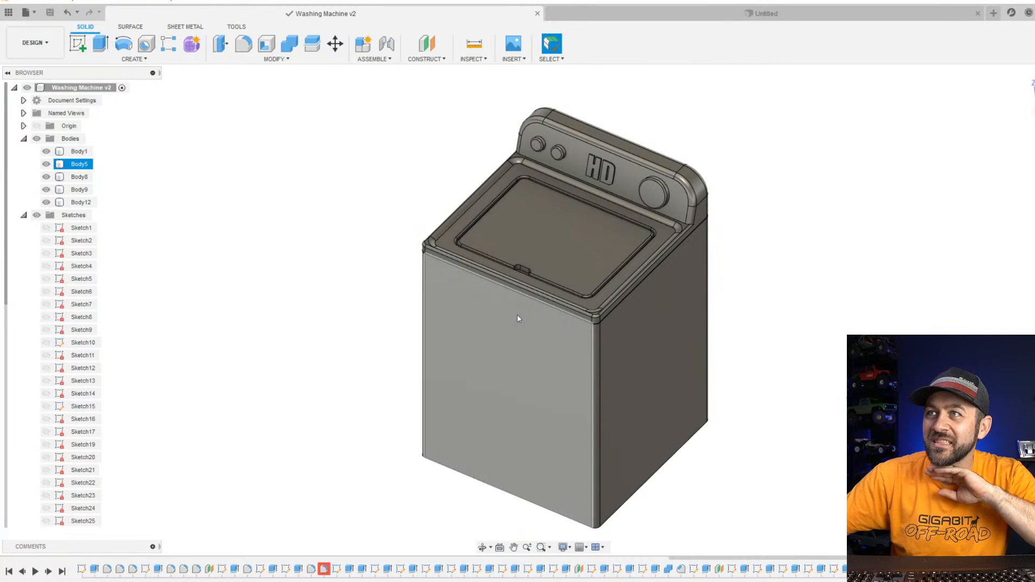
Switch to the untitled design and start a sketch on the XY plane.
left_click(788, 15)
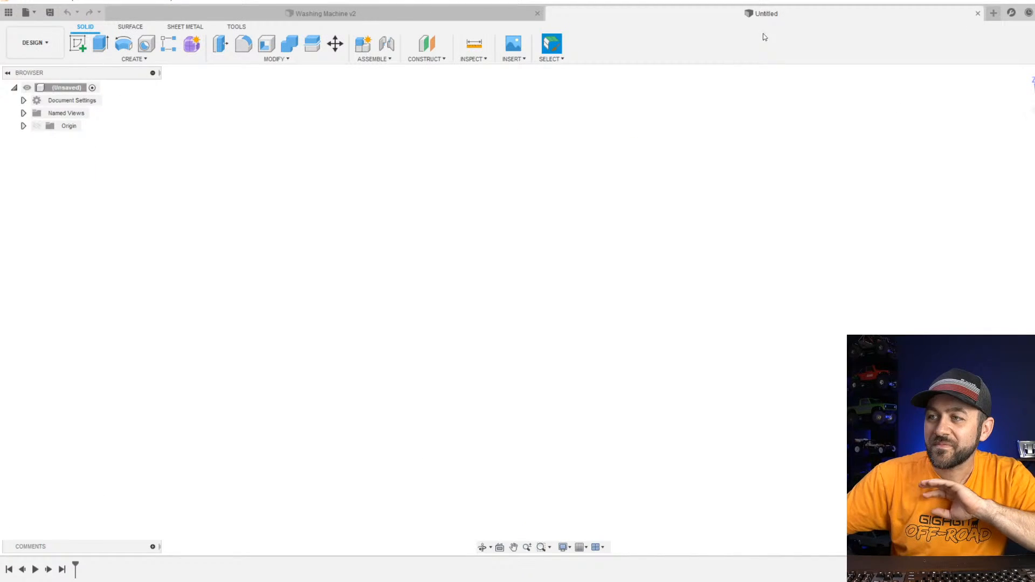
left_click(78, 43)
left_click(613, 310)
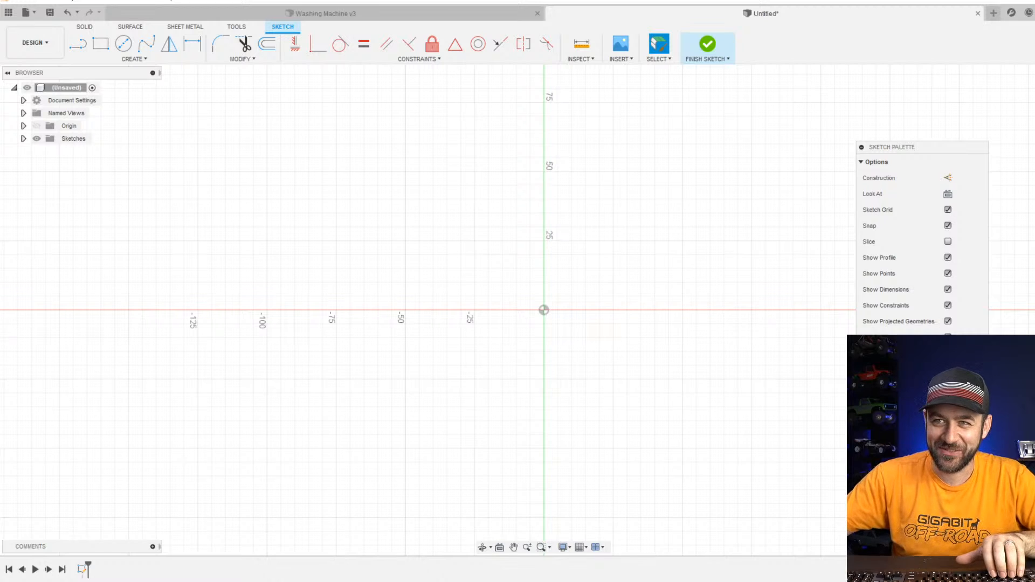
left_click(123, 44)
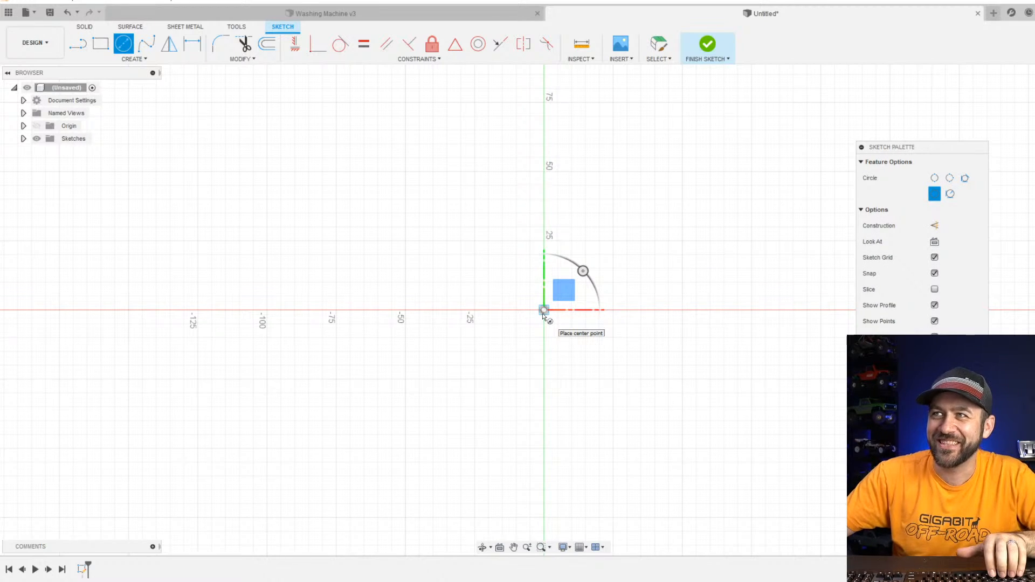
scroll(566, 330, "up", 3)
scroll(545, 334, "down", 3)
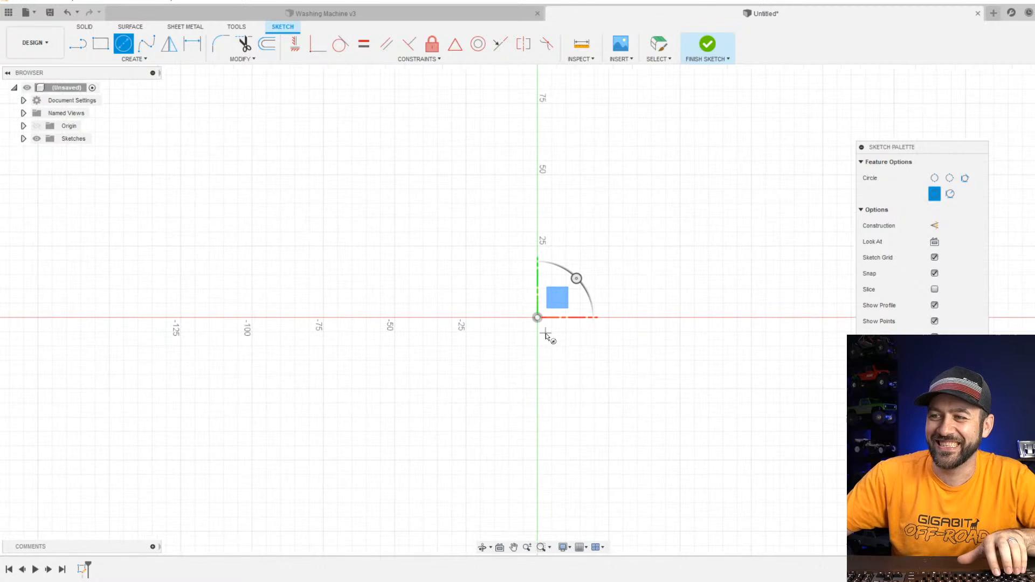
Sketch a freehand two-point rectangle enclosing the origin, wider than it is tall.
left_click(101, 44)
left_click(351, 175)
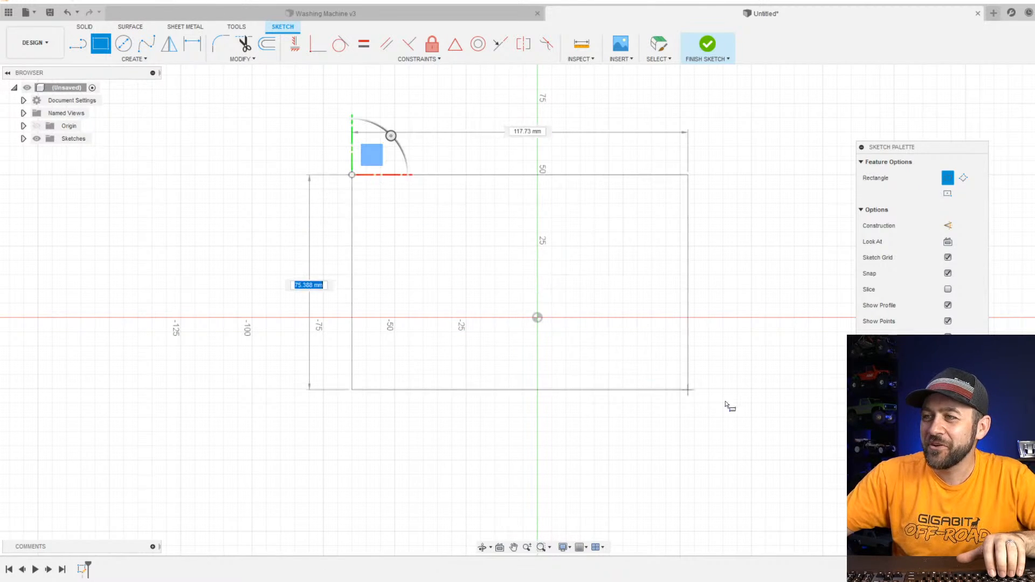
left_click(825, 469)
key("Escape")
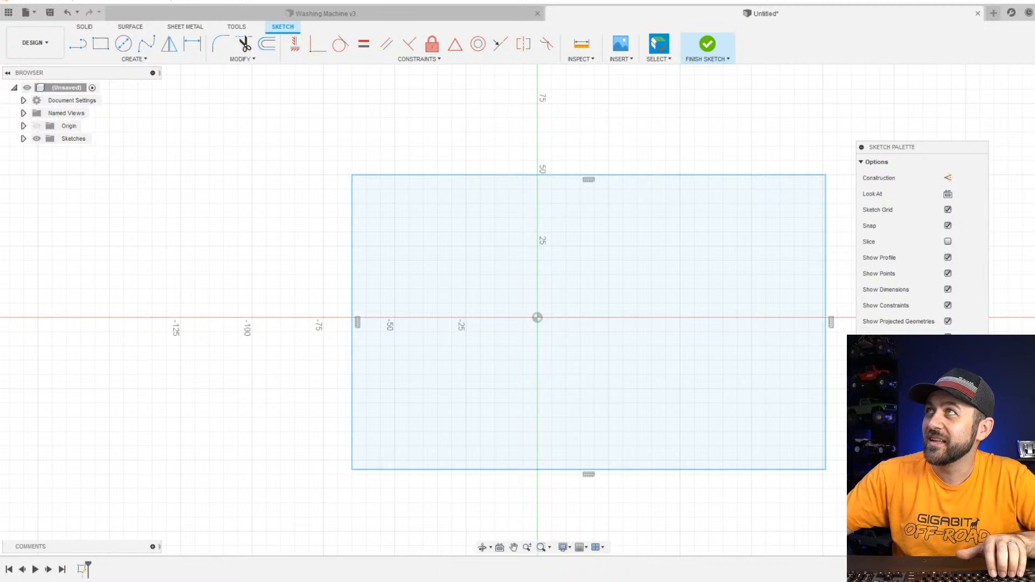
Switch to the Chrome browser, search the web for "teardrop trailer" and dismiss the location request.
mouse_move(938, 0)
left_mouse_down()
mouse_move(819, 111)
mouse_move(816, 69)
left_mouse_up()
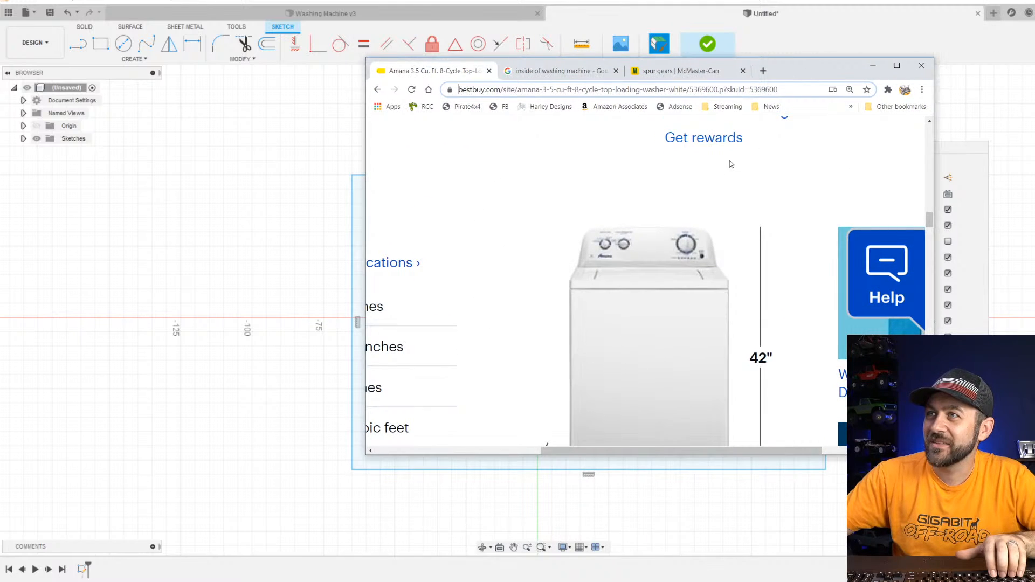
left_click(702, 91)
triple_click(719, 91)
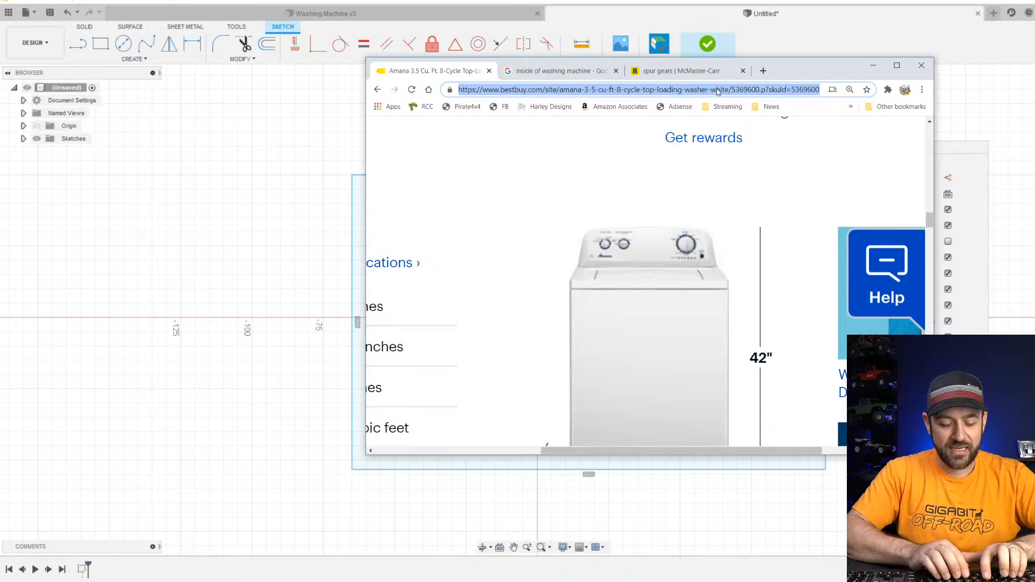
type("teardo")
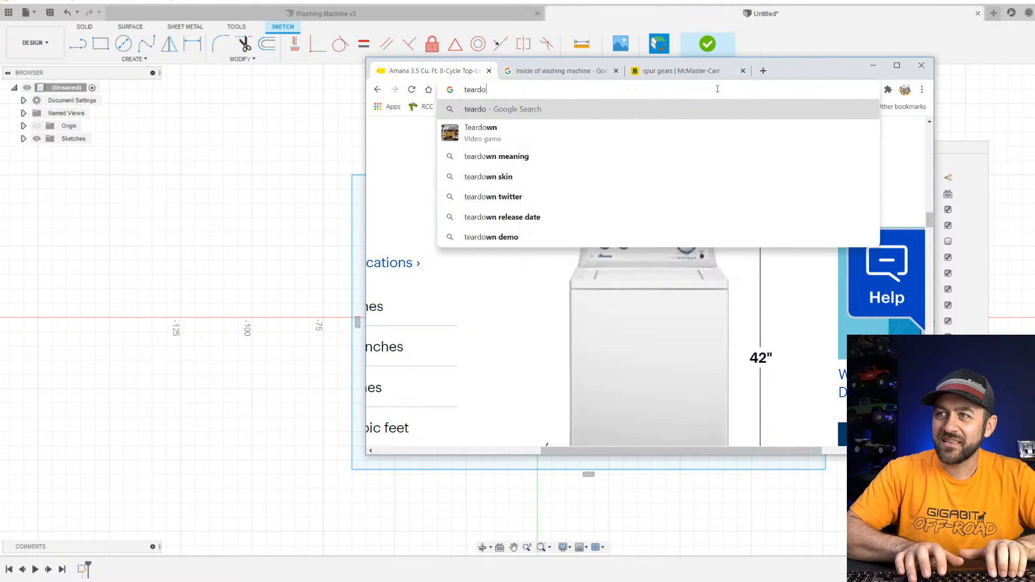
type("rop tr")
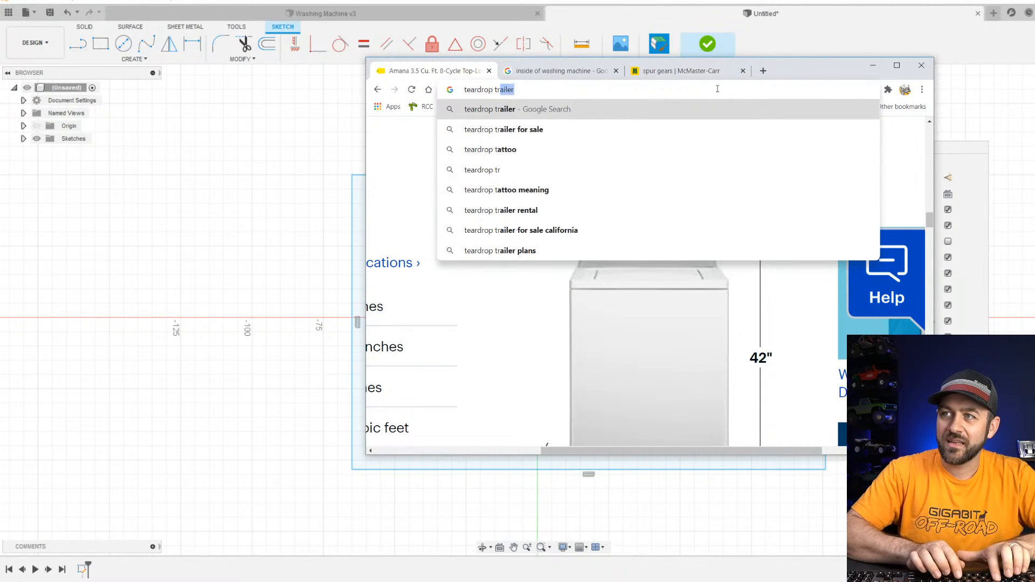
type("ailer")
key("Return")
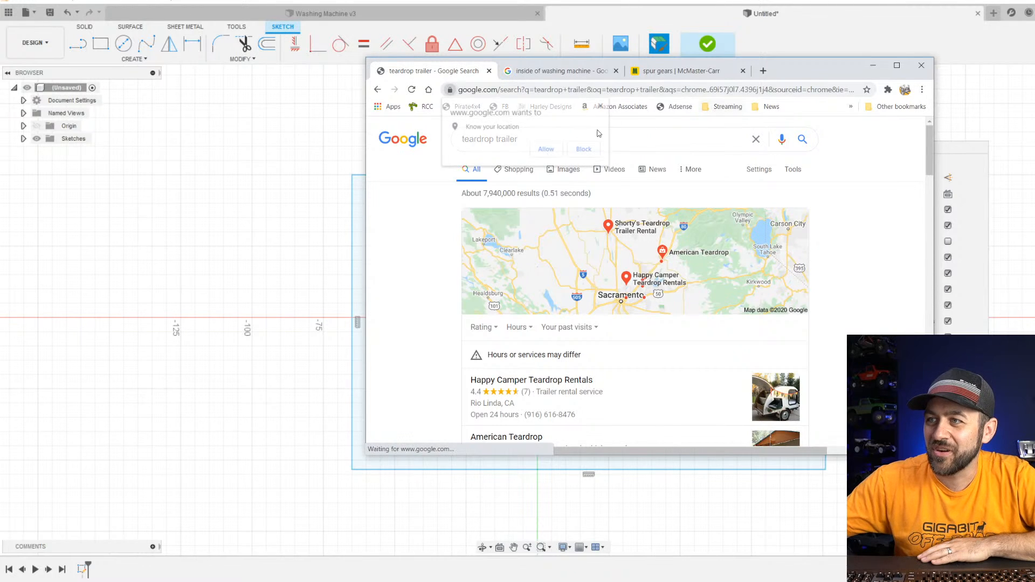
left_click(600, 106)
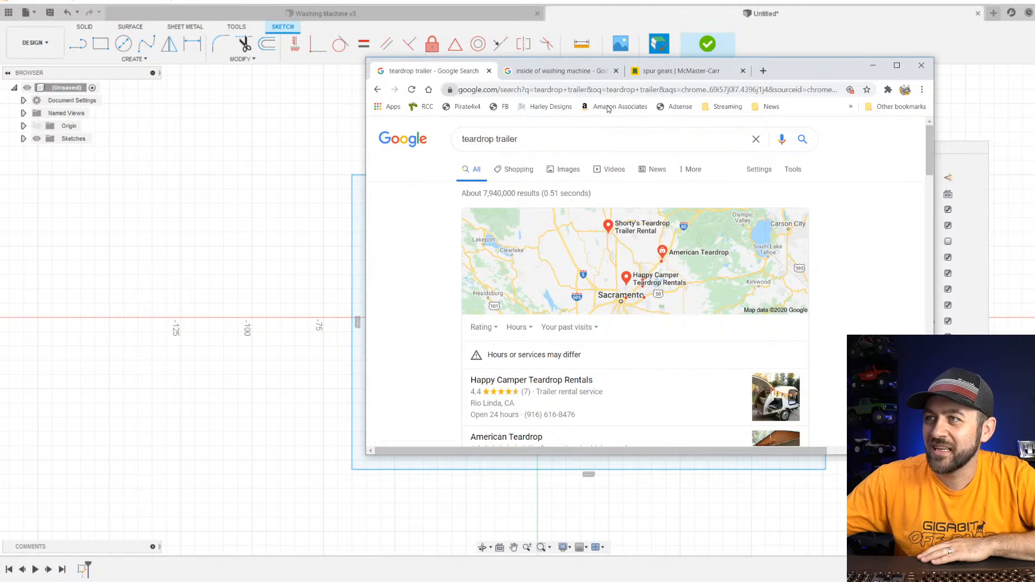
Refine the search to "teardrop trailer overland" and open the TerraDrop result from oregontrailer.net.
left_click(575, 131)
type("overland")
key("Return")
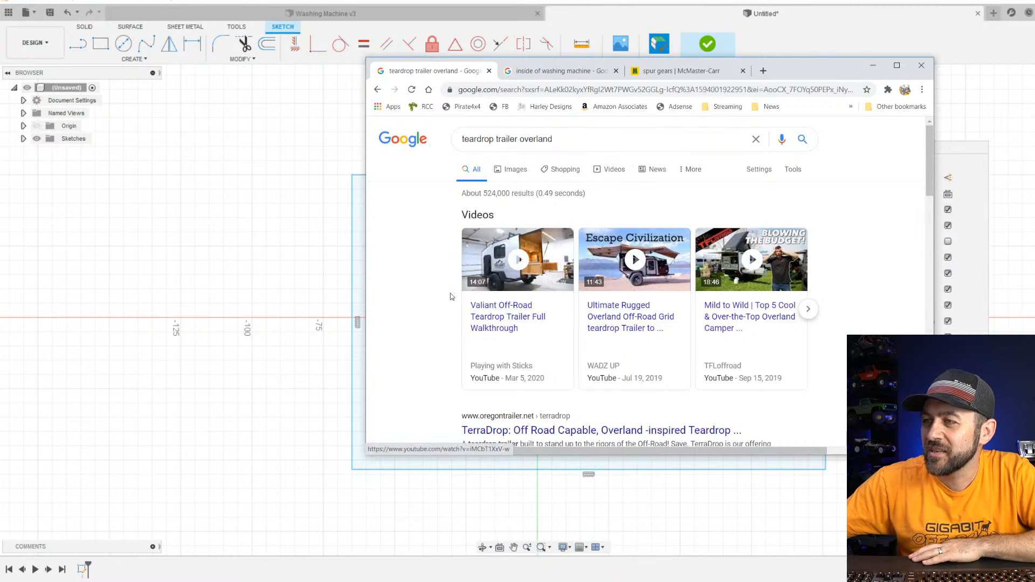
scroll(594, 313, "down", 2)
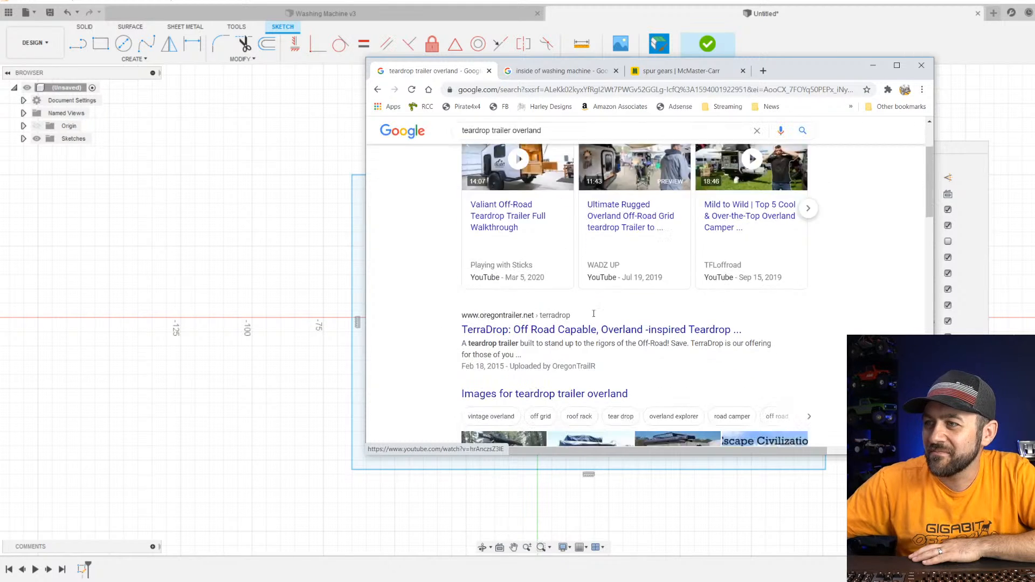
scroll(594, 314, "down", 5)
scroll(511, 264, "up", 2)
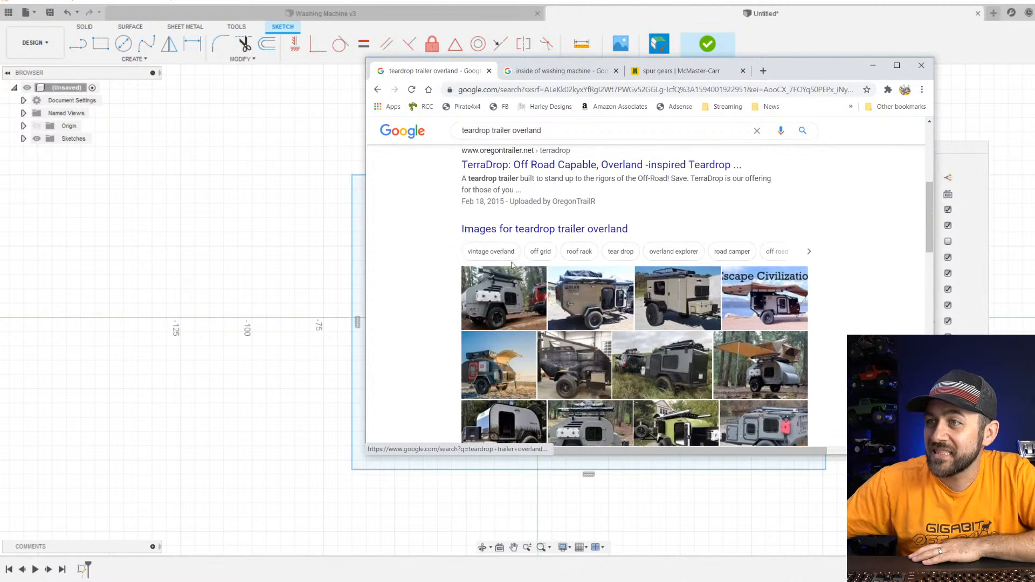
scroll(512, 264, "up", 1)
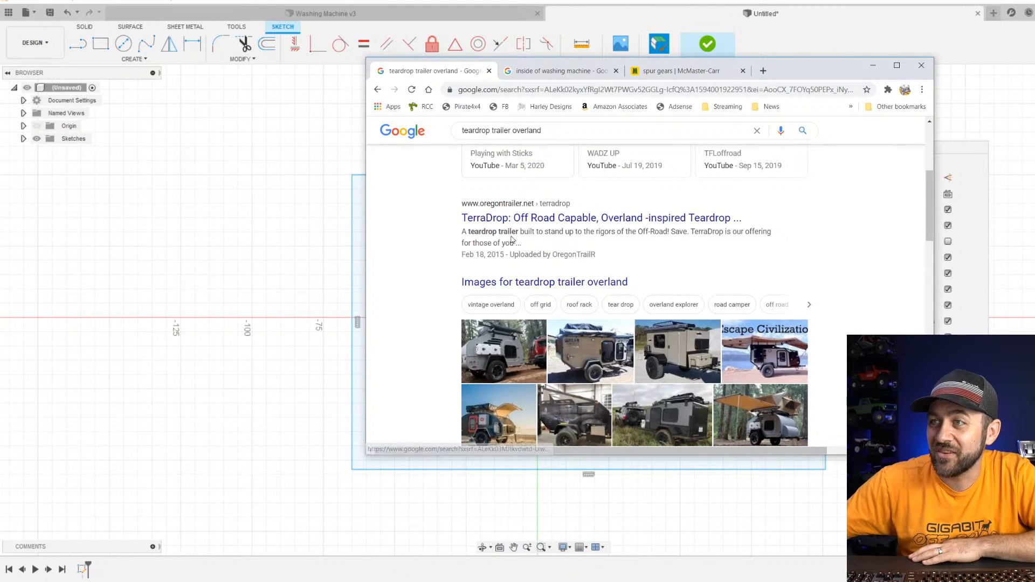
left_click(533, 219)
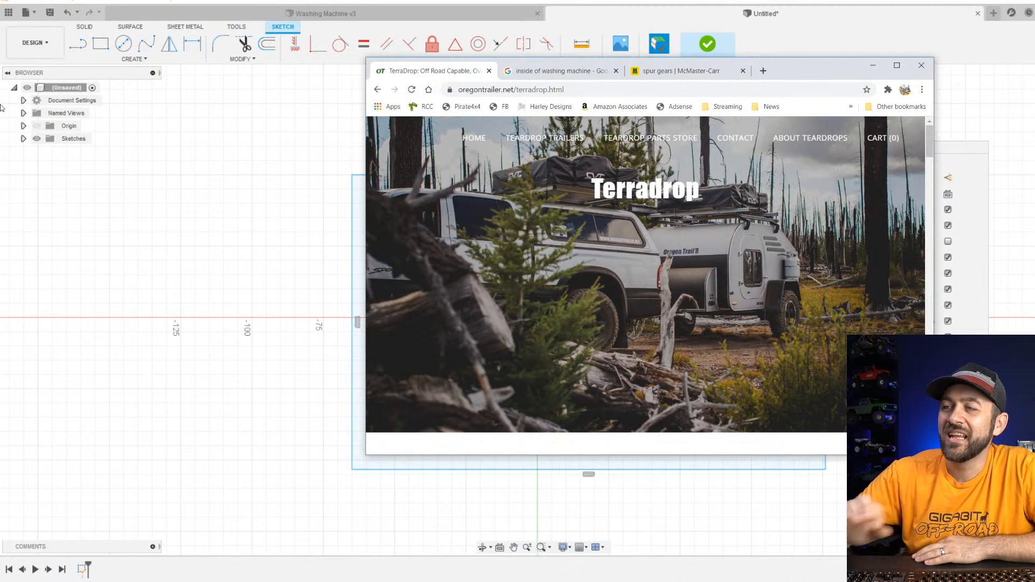
Look through the first TerraDrop gallery photos and make the browser window taller.
scroll(683, 171, "down", 10)
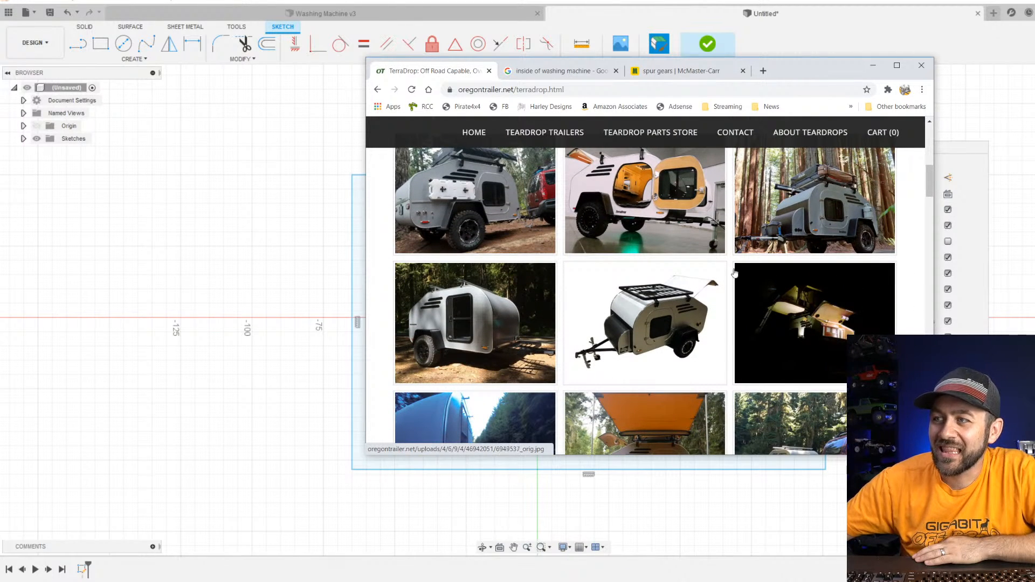
scroll(755, 381, "down", 6)
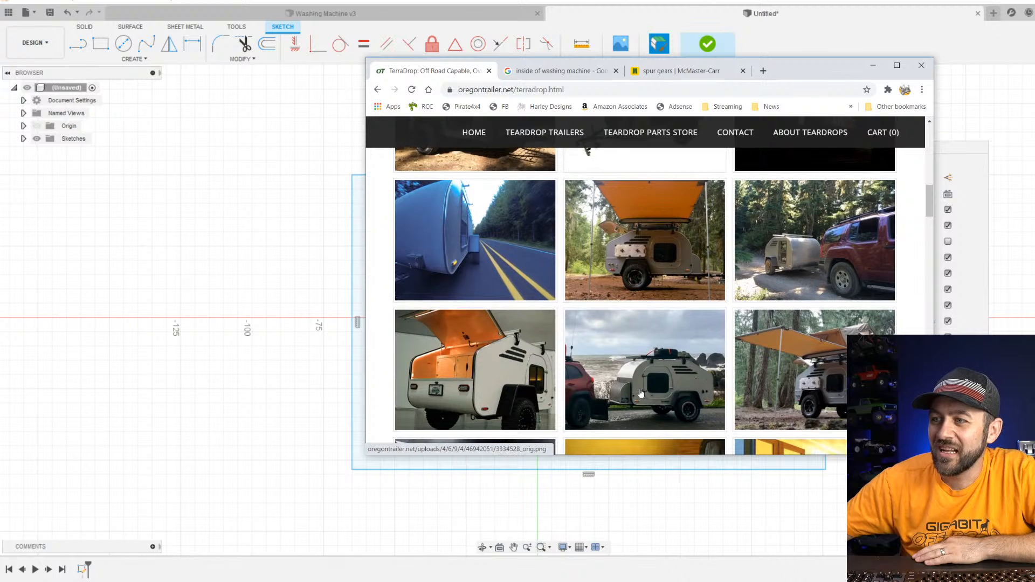
scroll(574, 364, "up", 2)
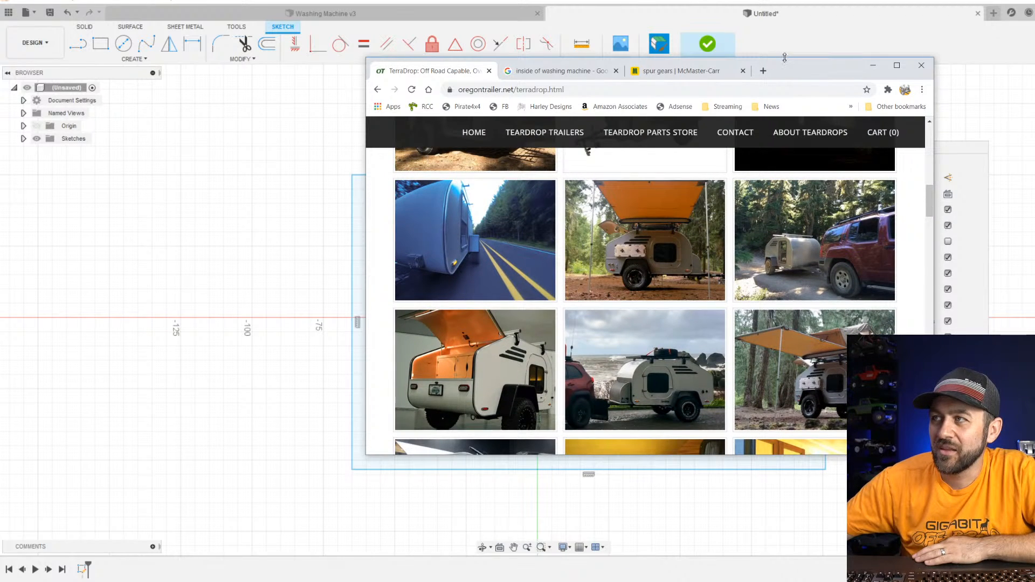
left_click_drag(785, 56, 798, 0)
Examine the rest of the TerraDrop photo gallery for the trailer's body shape, rear hatch, interior, wheels and roof rack.
scroll(647, 352, "down", 2)
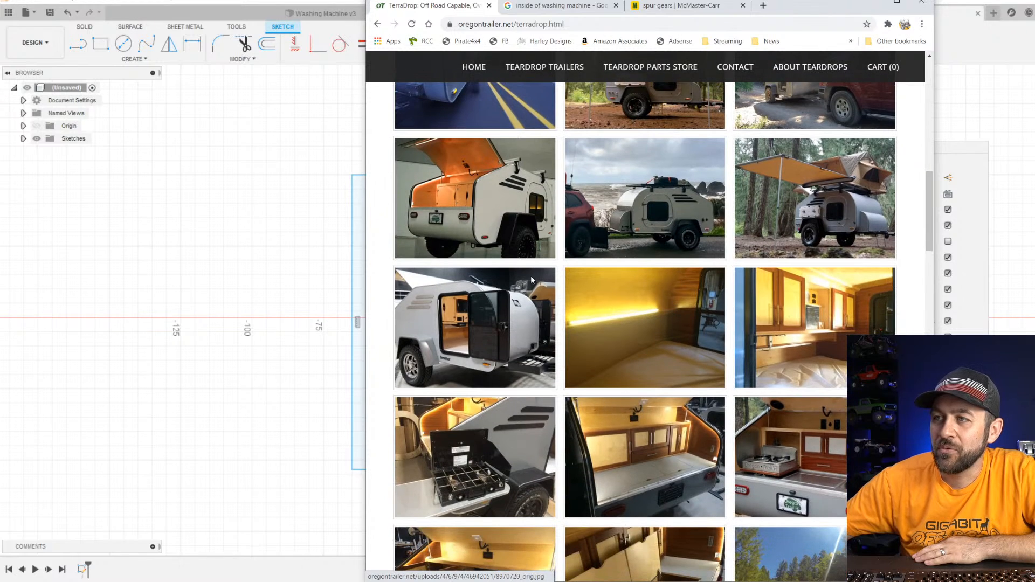
scroll(649, 323, "up", 2)
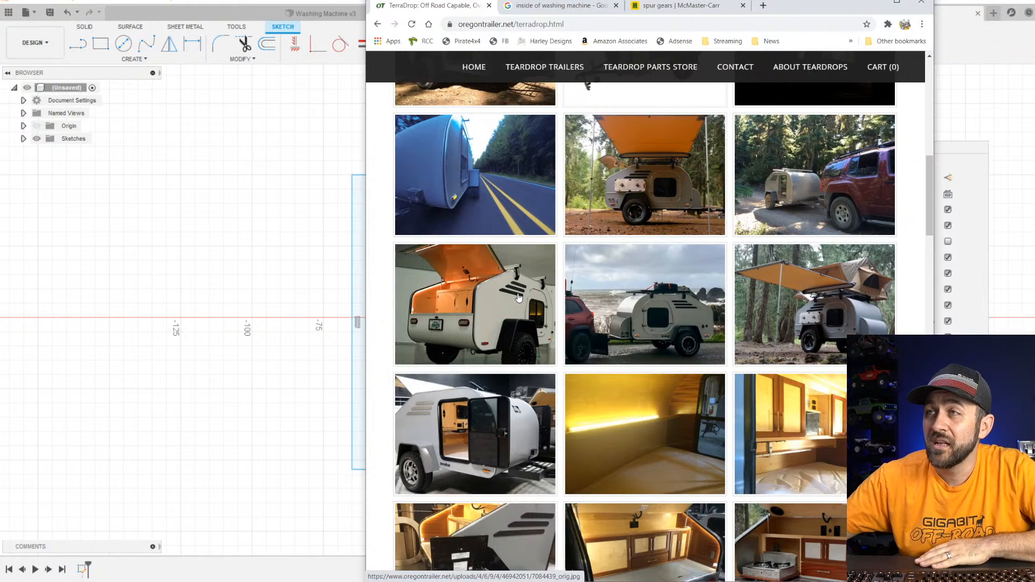
scroll(514, 377, "down", 2)
scroll(511, 398, "down", 2)
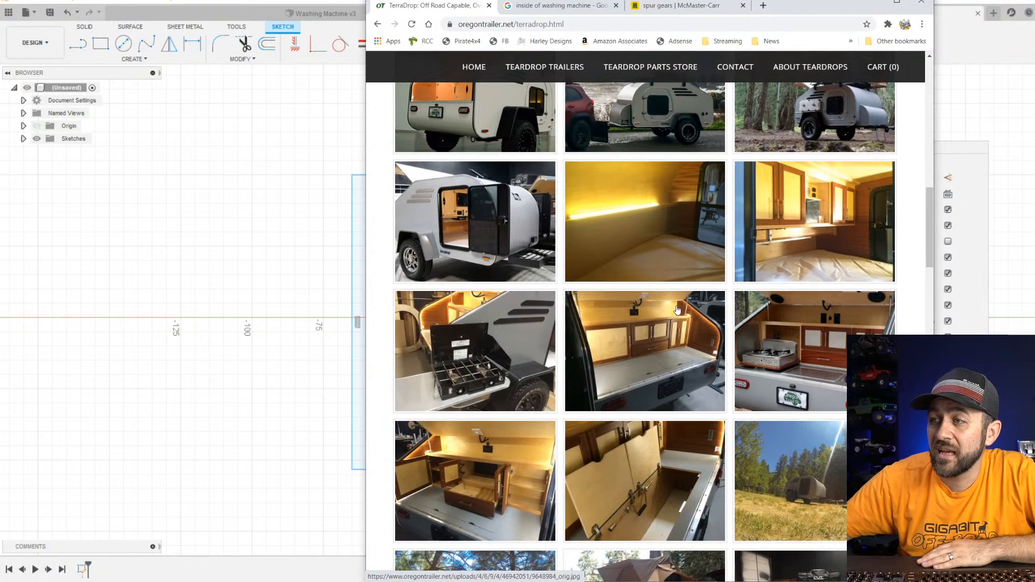
scroll(496, 431, "down", 2)
scroll(494, 446, "down", 2)
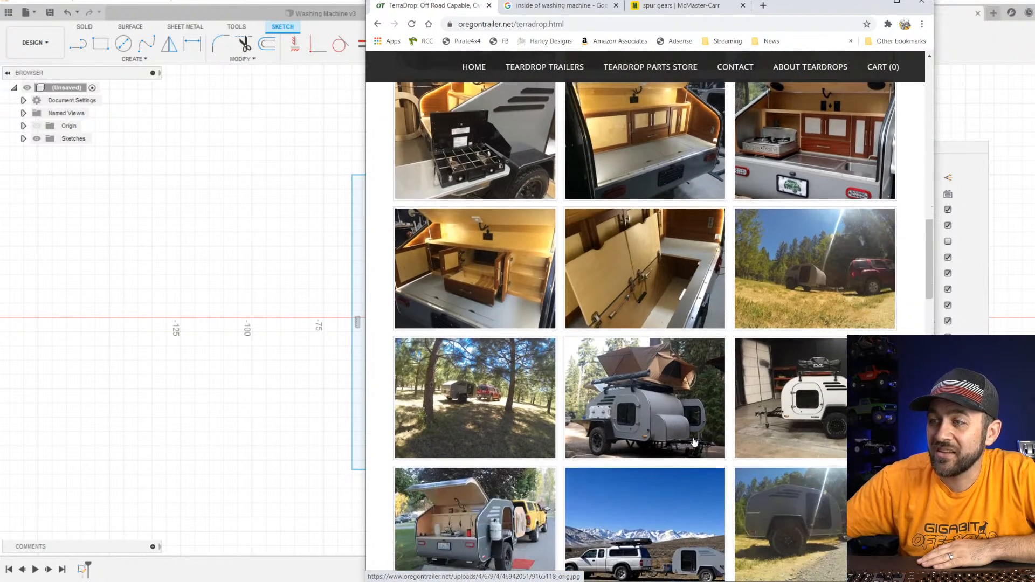
scroll(592, 376, "down", 4)
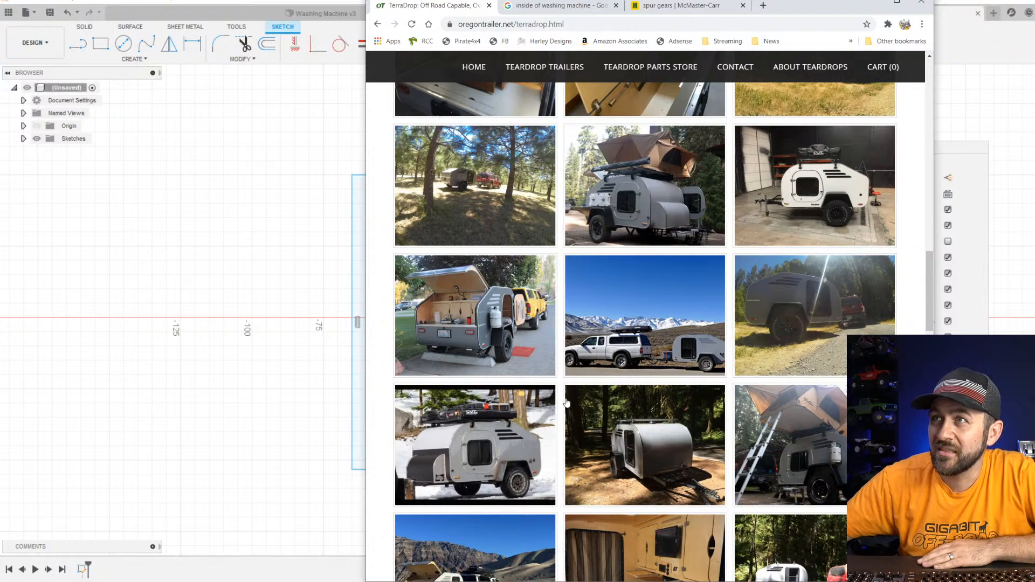
scroll(565, 405, "down", 4)
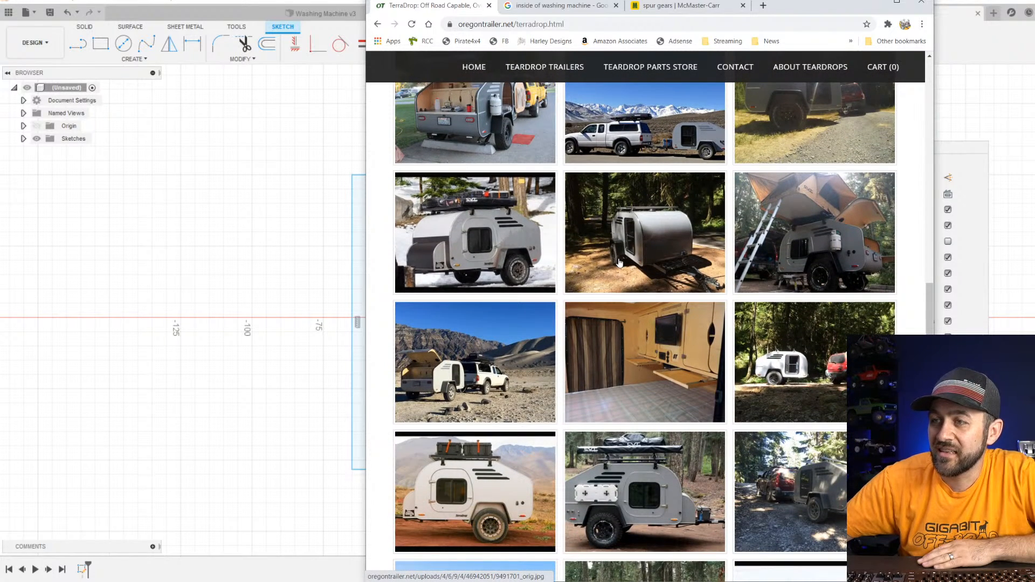
scroll(619, 264, "down", 2)
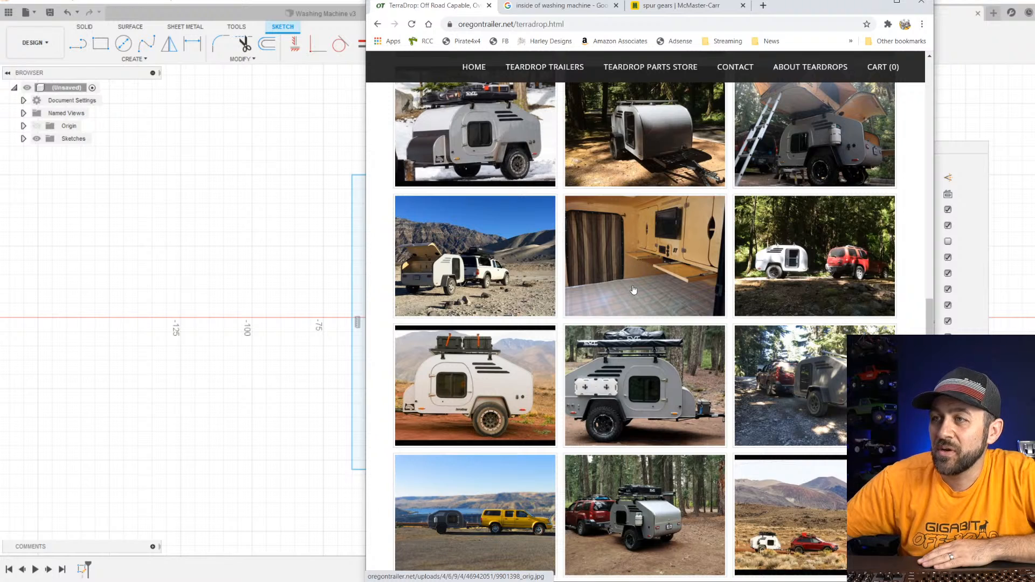
scroll(701, 182, "down", 1)
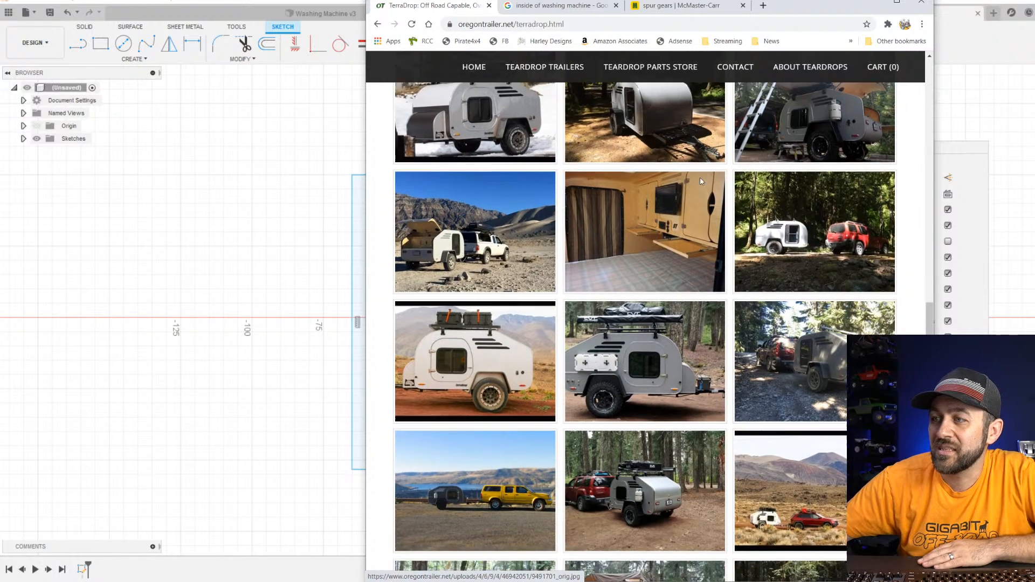
scroll(701, 181, "down", 3)
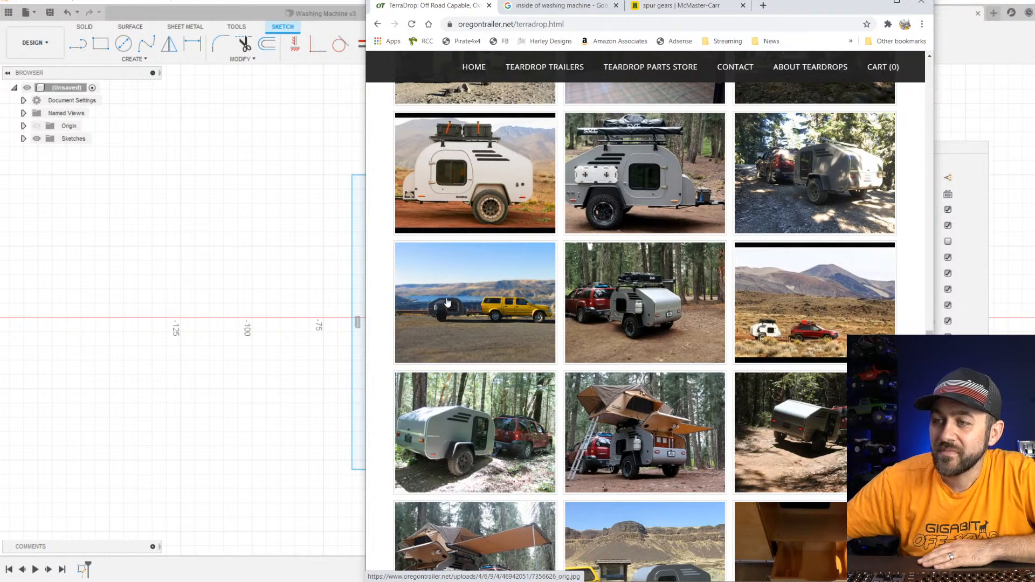
scroll(447, 302, "down", 4)
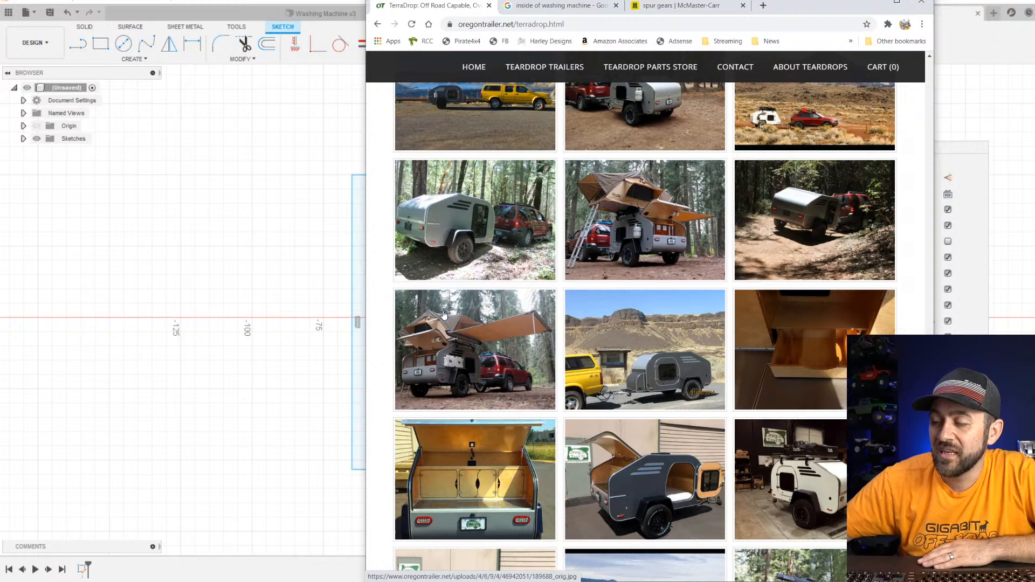
scroll(443, 315, "down", 4)
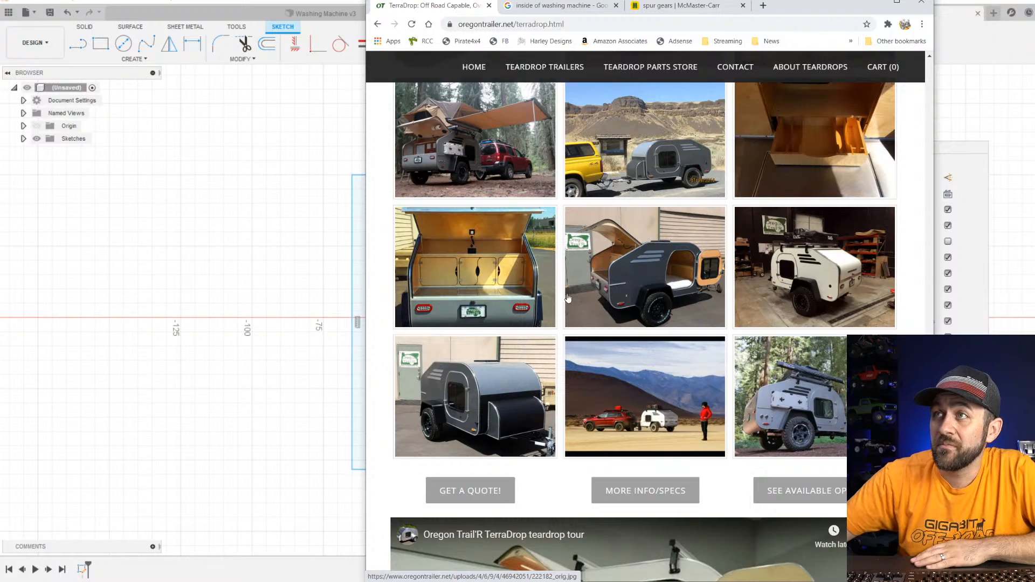
scroll(555, 317, "down", 2)
scroll(554, 317, "down", 10)
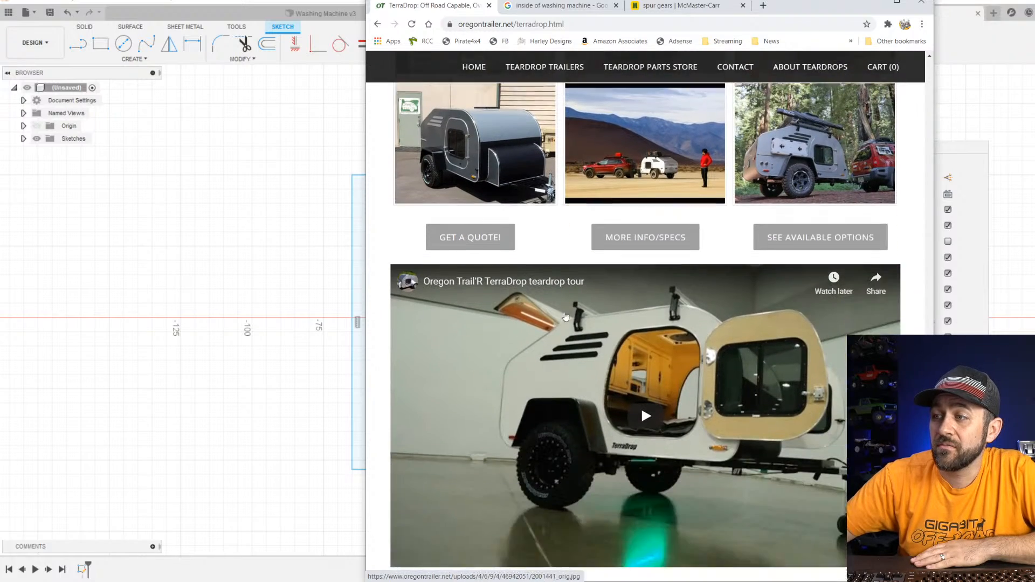
scroll(610, 409, "up", 10)
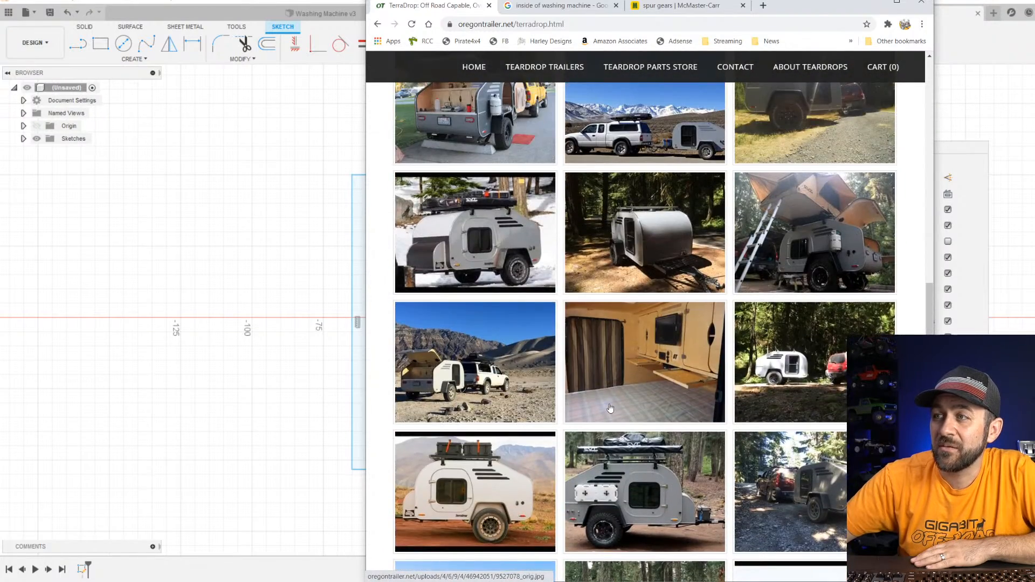
scroll(619, 294, "up", 5)
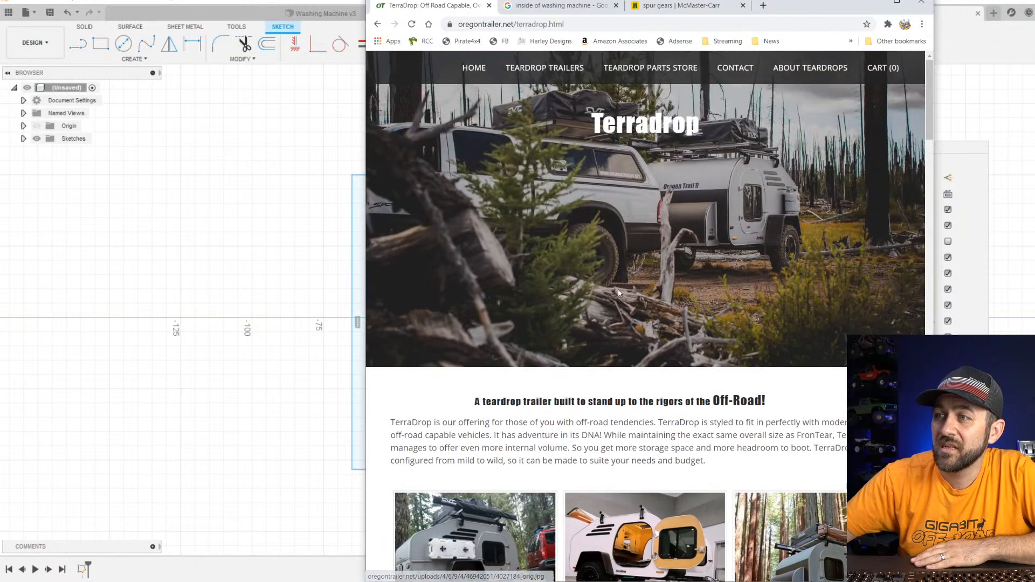
Compare the models in the site's teardrop trailer overview and open the TerraDrop model's page.
left_click(565, 69)
scroll(683, 298, "down", 2)
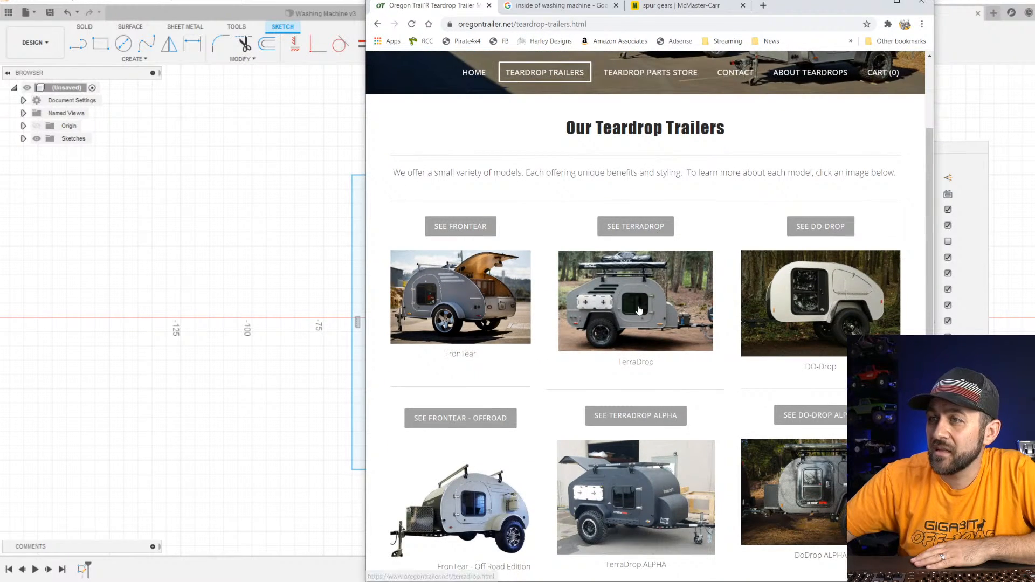
scroll(642, 307, "down", 2)
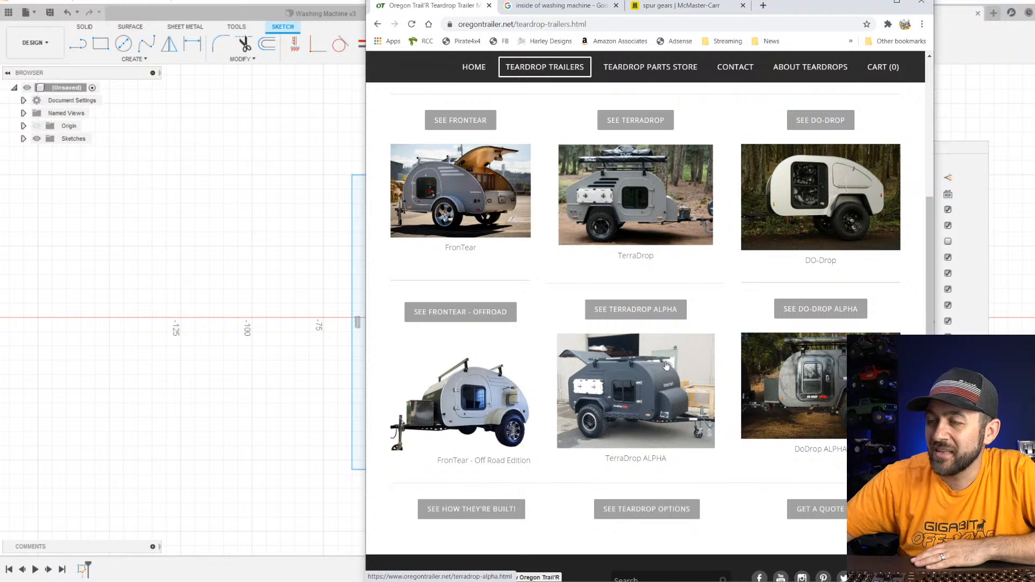
left_click(652, 181)
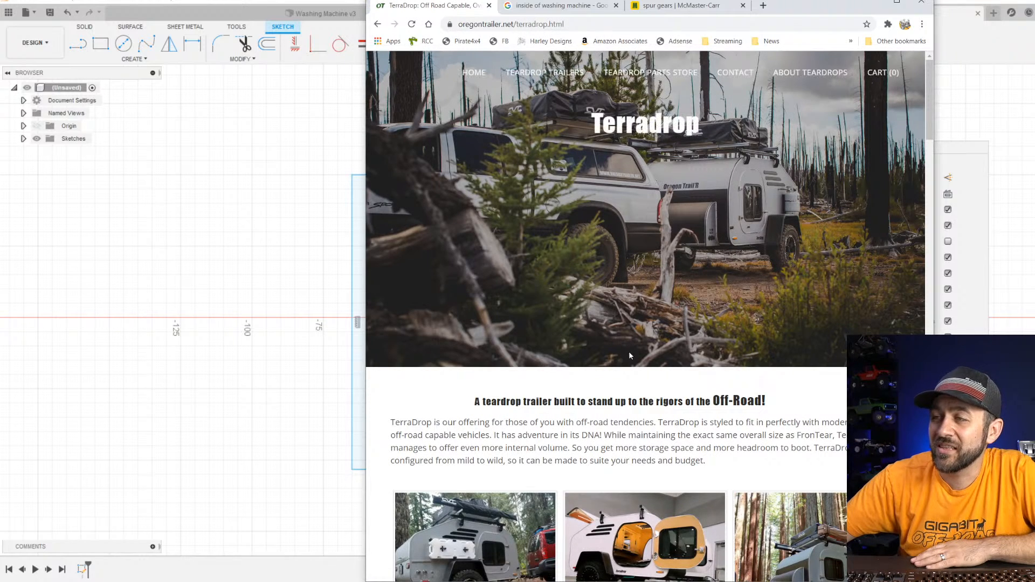
Open the TerraDrop information and specifications page and read its body size and overall dimensions.
scroll(628, 351, "down", 15)
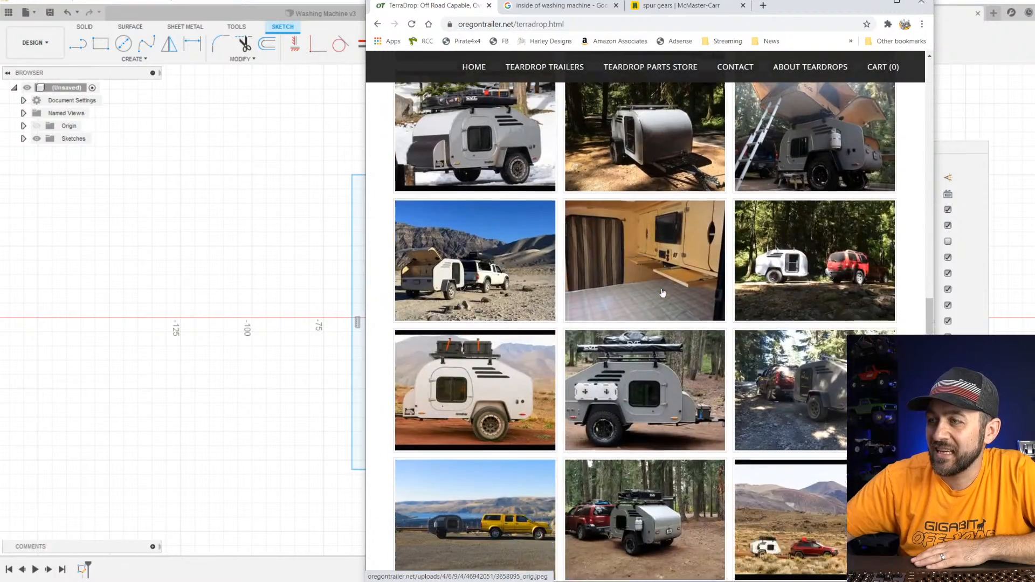
scroll(662, 293, "down", 10)
scroll(615, 280, "up", 5)
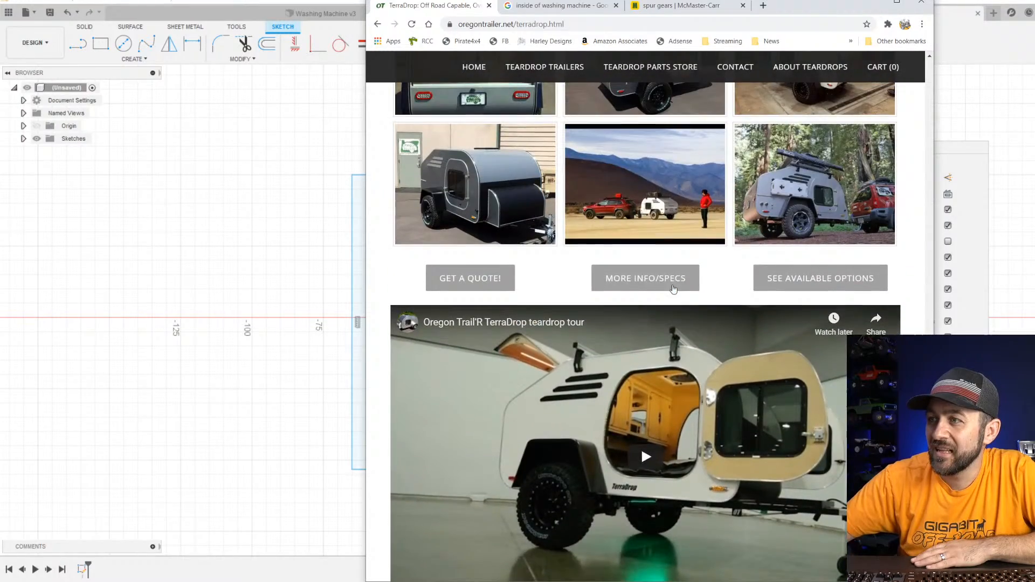
left_click(615, 280)
scroll(674, 283, "down", 4)
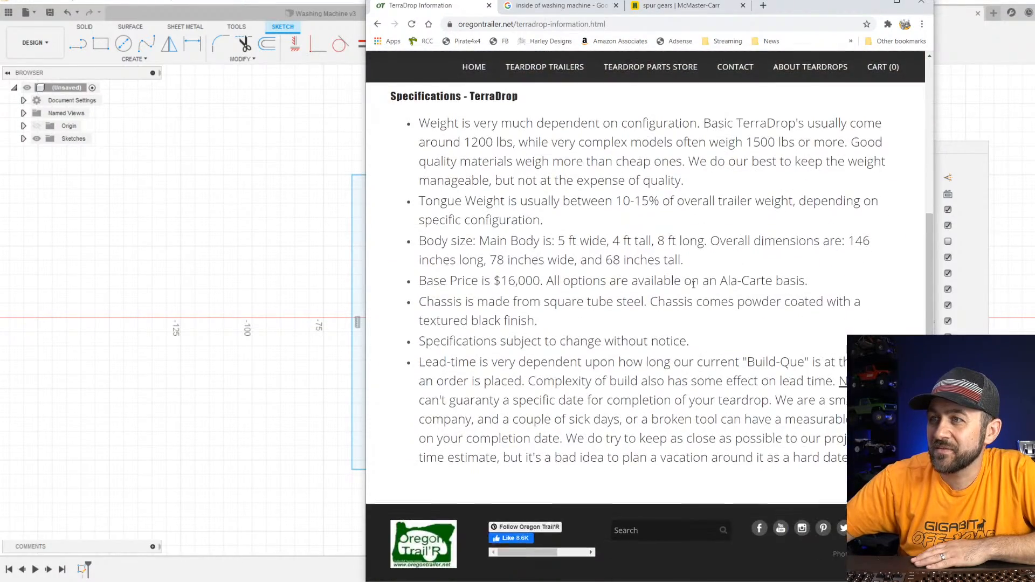
scroll(694, 284, "up", 1)
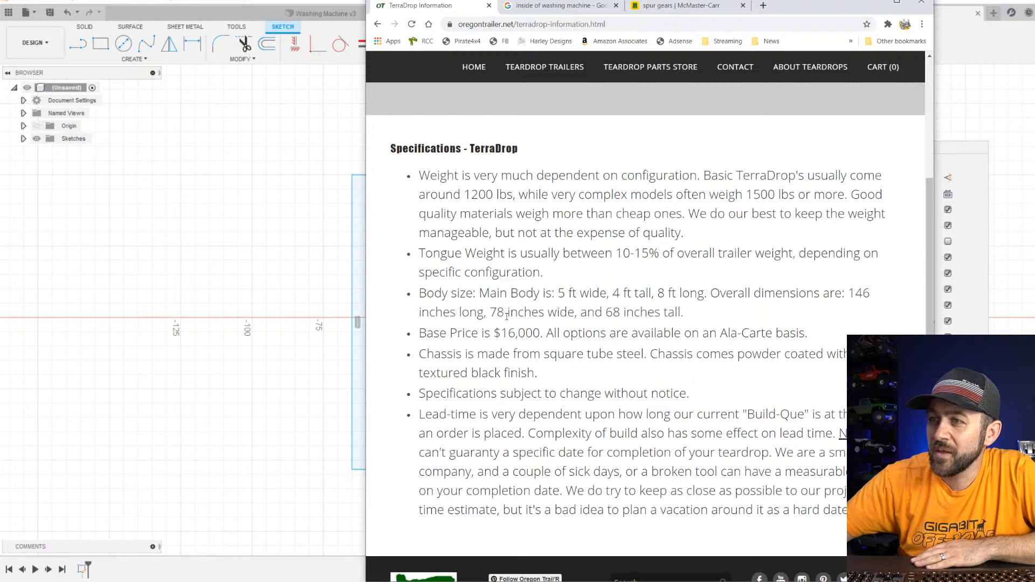
Search the web for bruder trailers in a new tab and open the BruderX EXP-6 brochure page.
left_click_drag(496, 292, 708, 292)
left_click(775, 305)
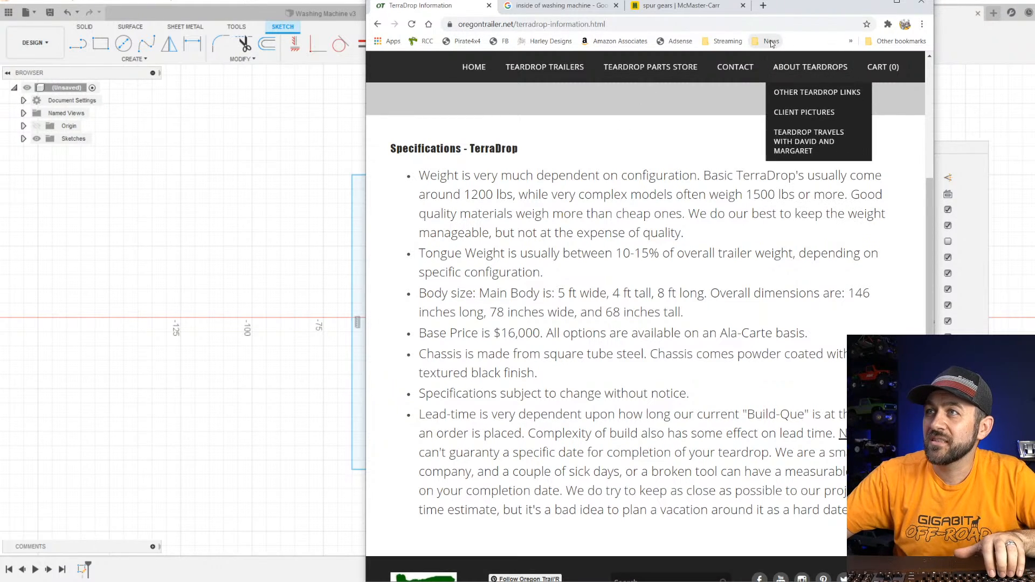
left_click(763, 6)
type("br")
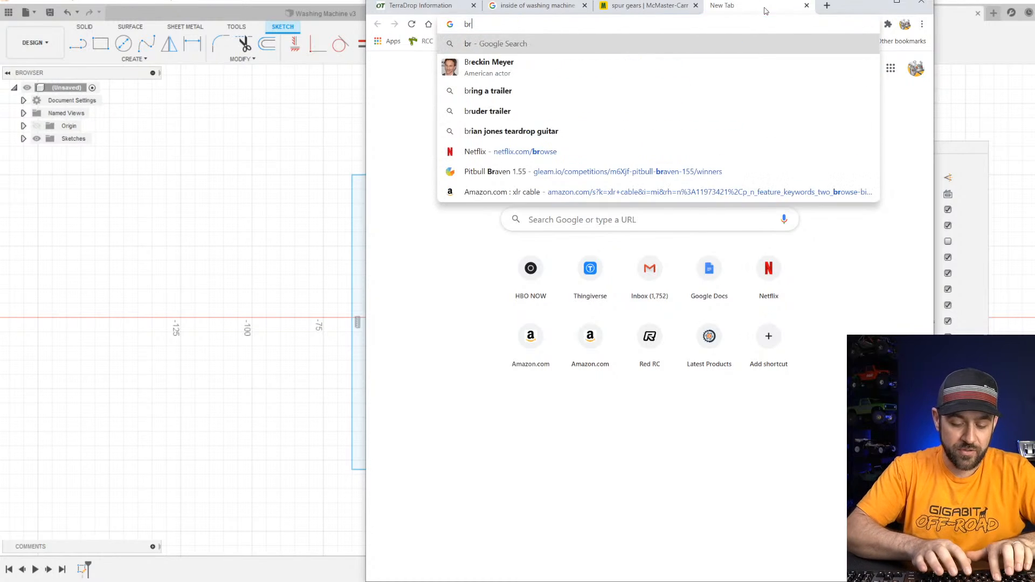
type("uder trailers")
key("Return")
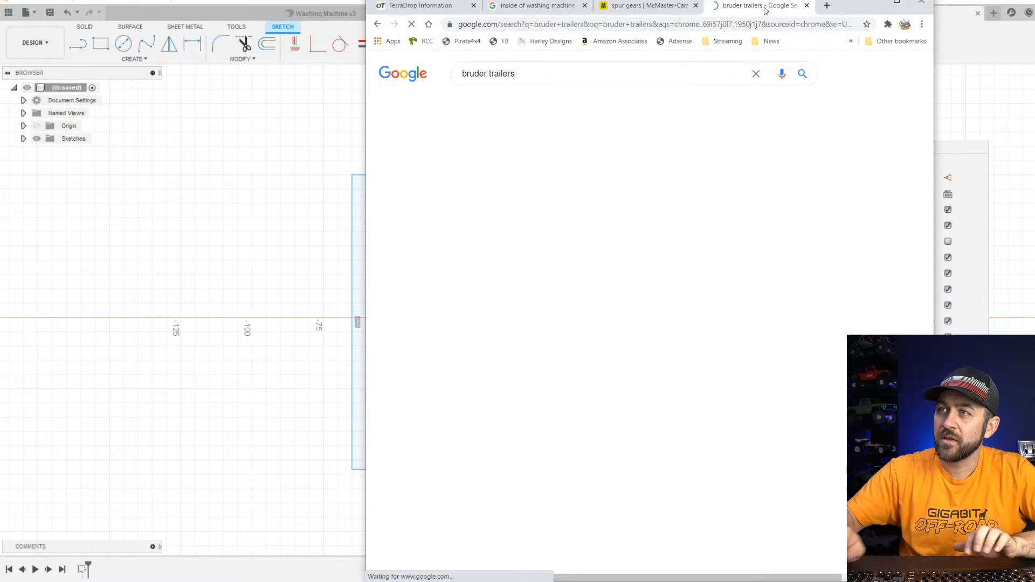
scroll(601, 318, "down", 4)
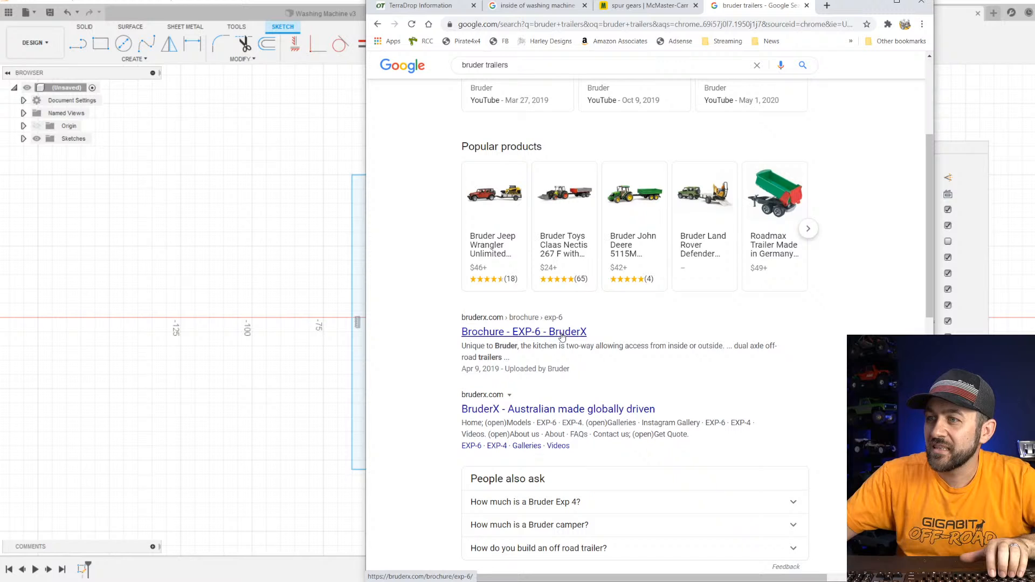
left_click(561, 335)
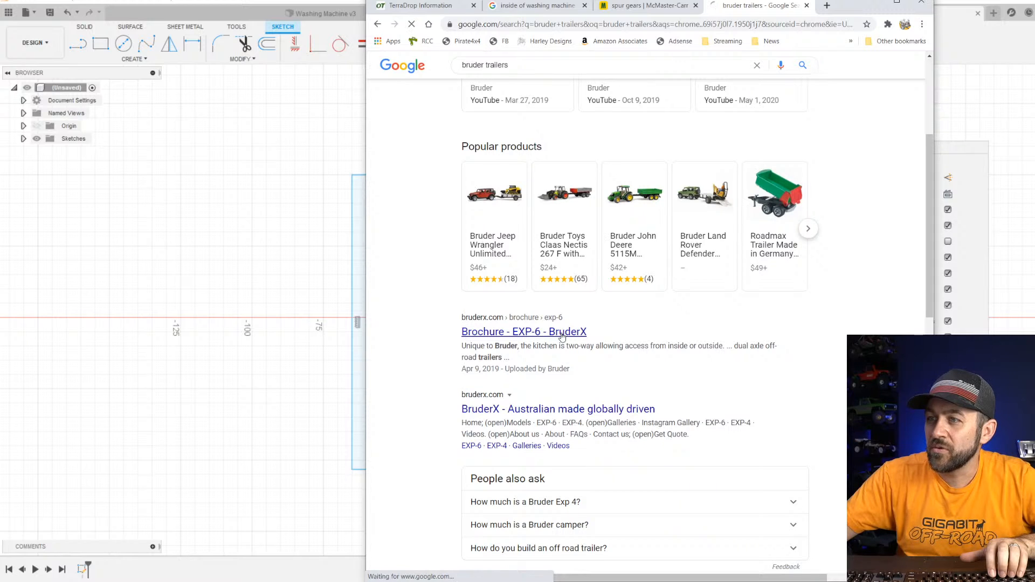
Look through the EXP-6 brochure's exterior, kitchen and interior photos for the trailer's shape, awnings and layout.
scroll(624, 313, "down", 3)
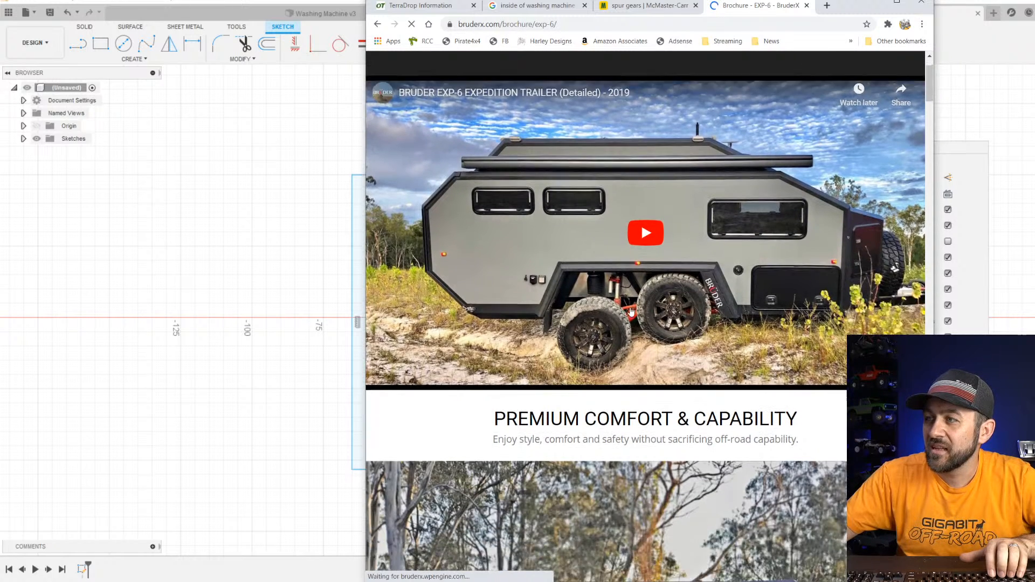
scroll(663, 349, "down", 5)
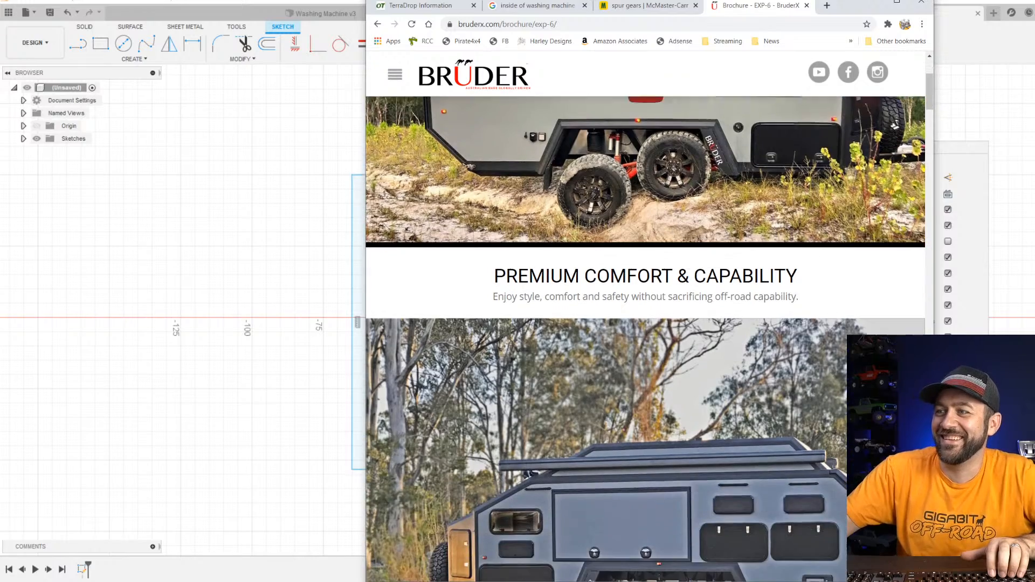
scroll(687, 384, "down", 6)
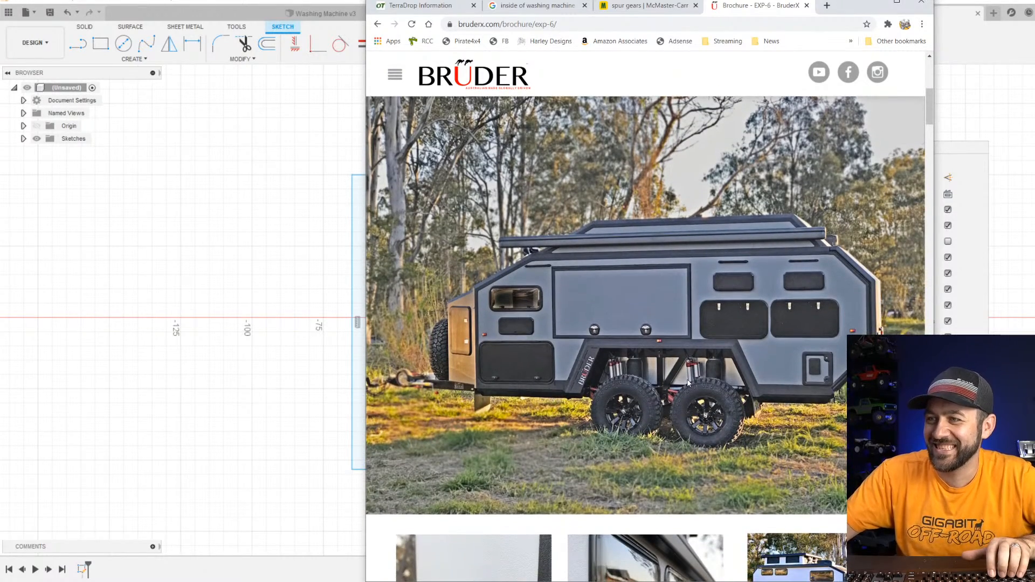
scroll(751, 337, "down", 12)
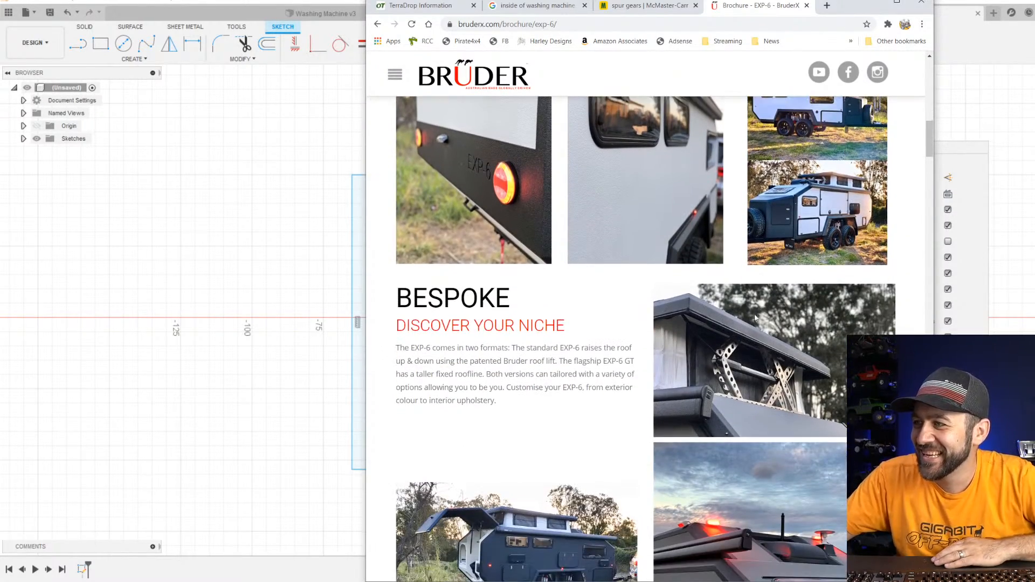
scroll(758, 328, "down", 4)
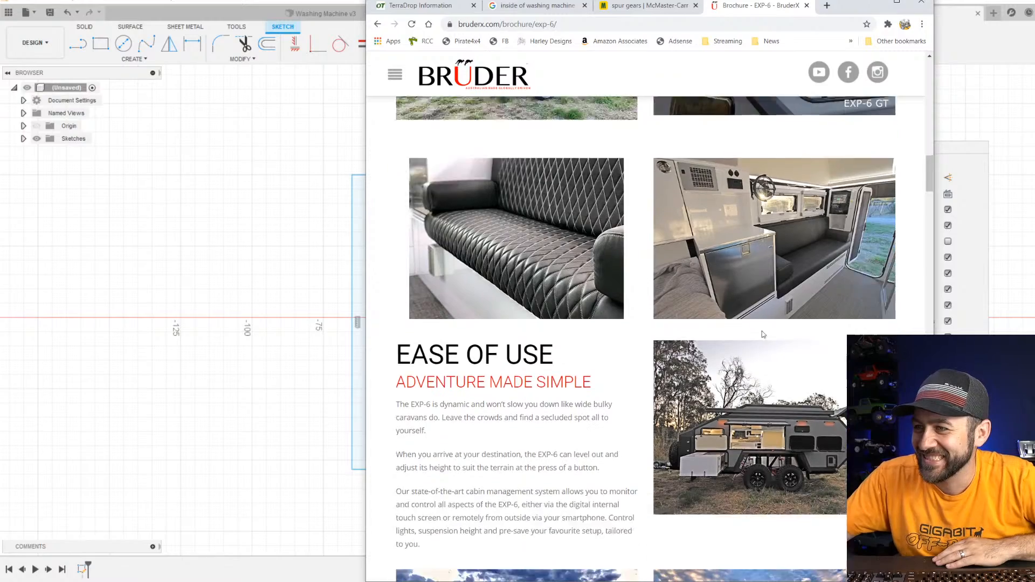
scroll(763, 338, "down", 4)
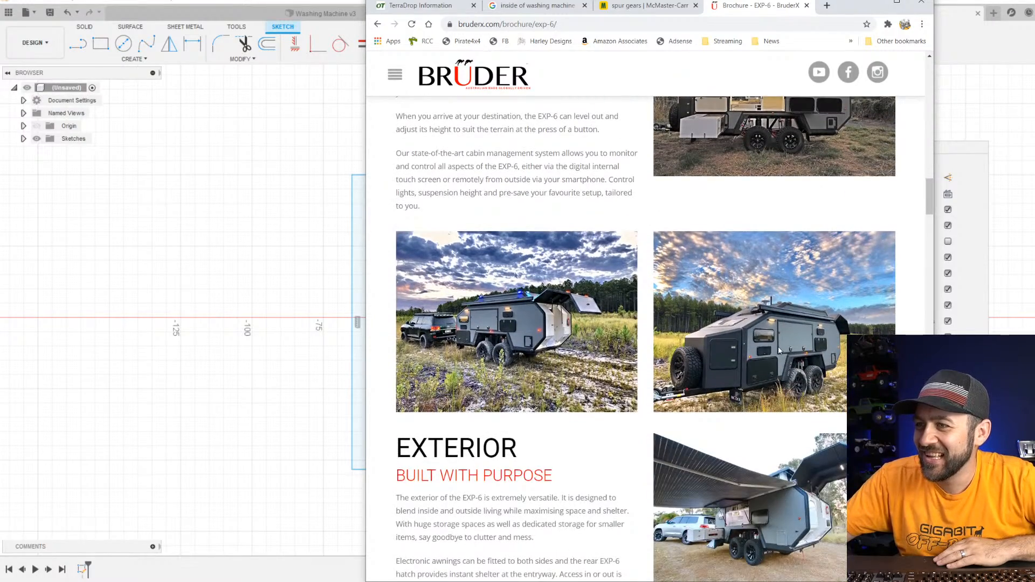
scroll(781, 356, "down", 5)
scroll(781, 356, "down", 16)
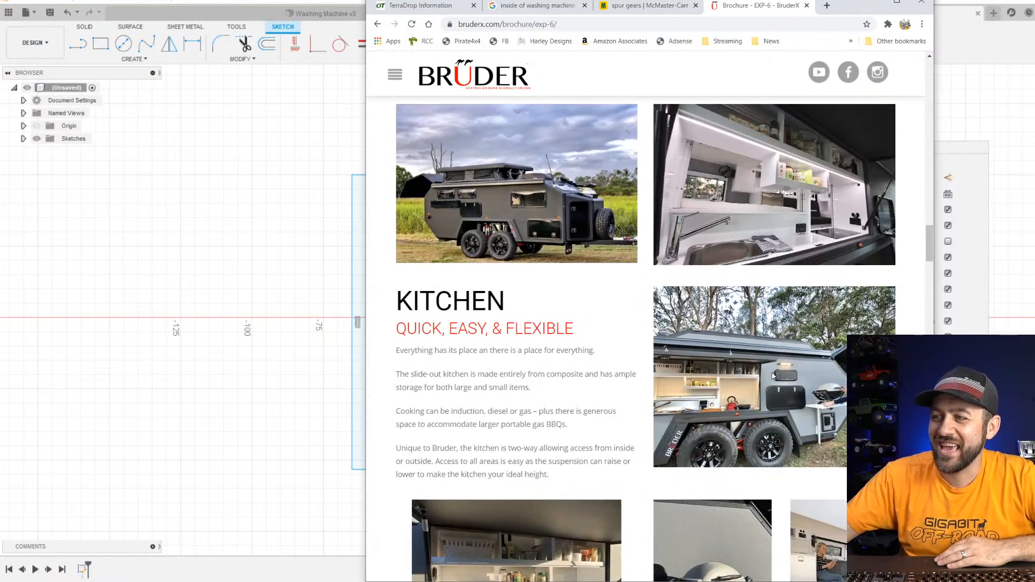
scroll(771, 379, "down", 19)
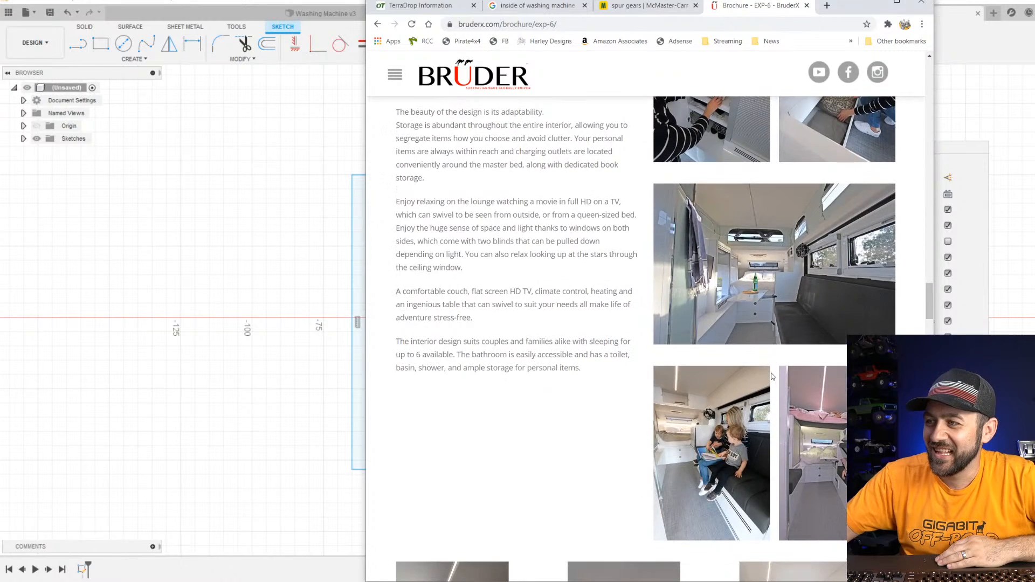
Examine the brochure's suspension, chassis, engineering and dimensions sections down to the EXP-6 floor plan and specifications.
scroll(774, 376, "down", 2)
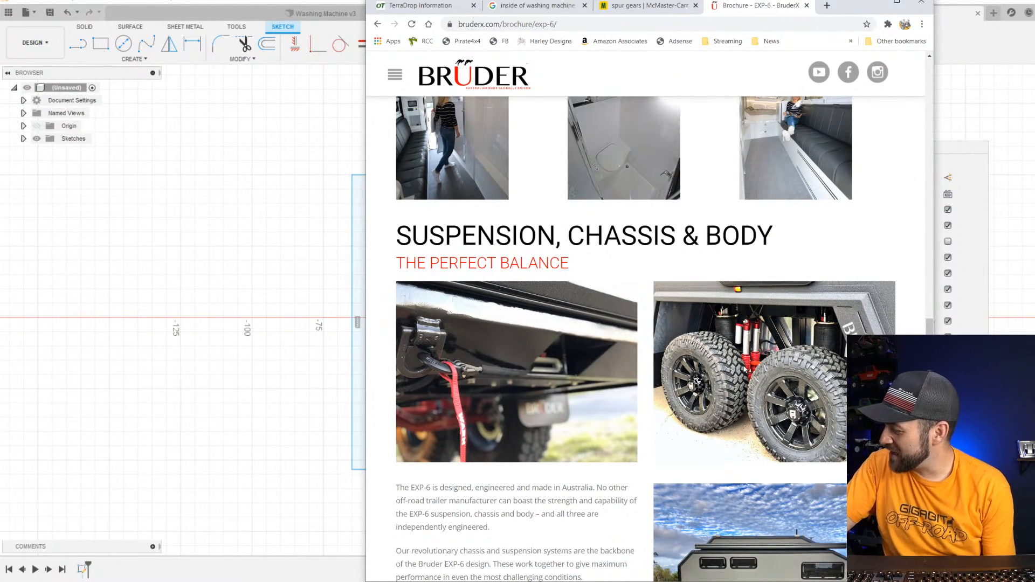
scroll(703, 392, "down", 3)
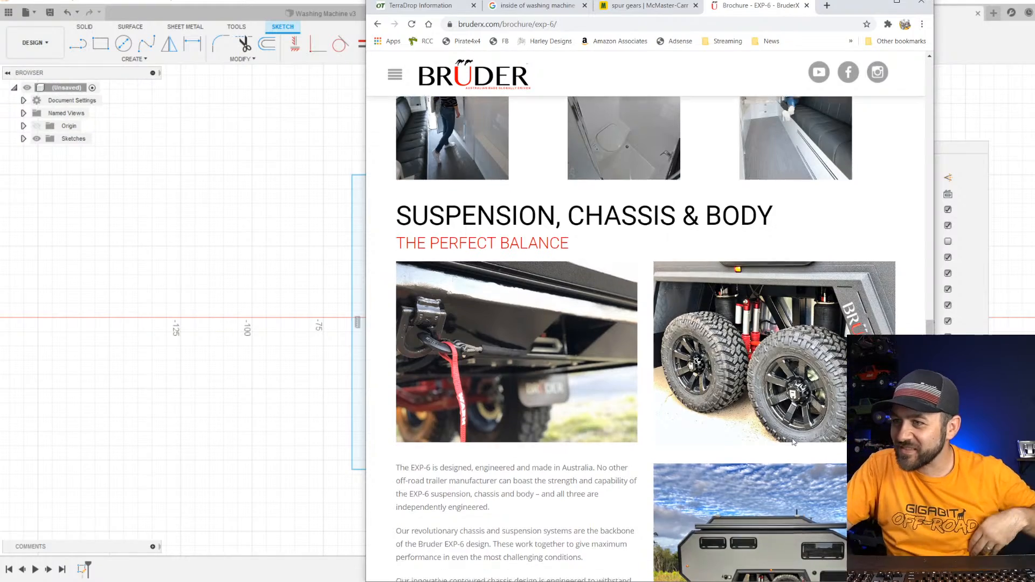
scroll(702, 392, "down", 12)
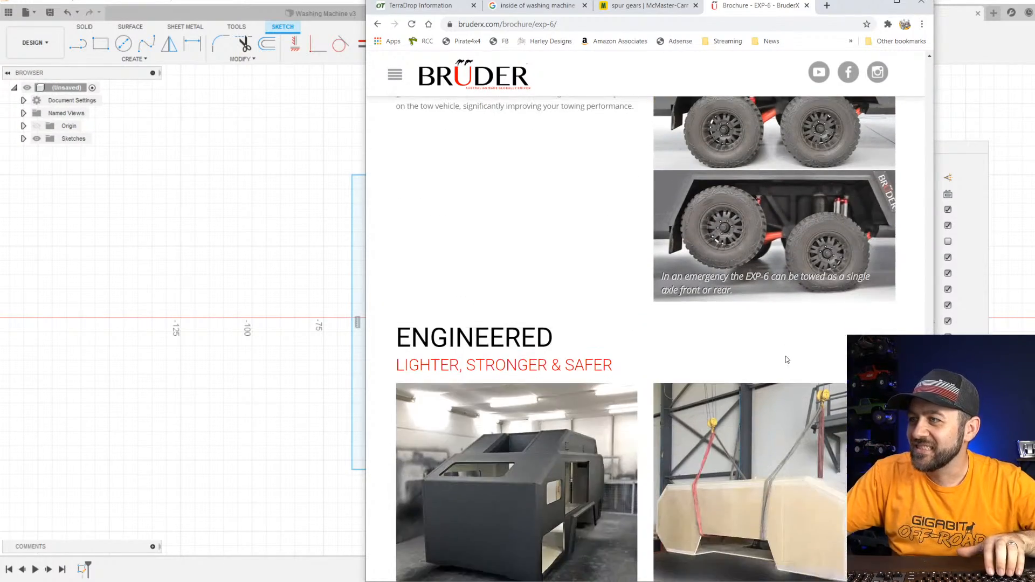
scroll(785, 359, "down", 14)
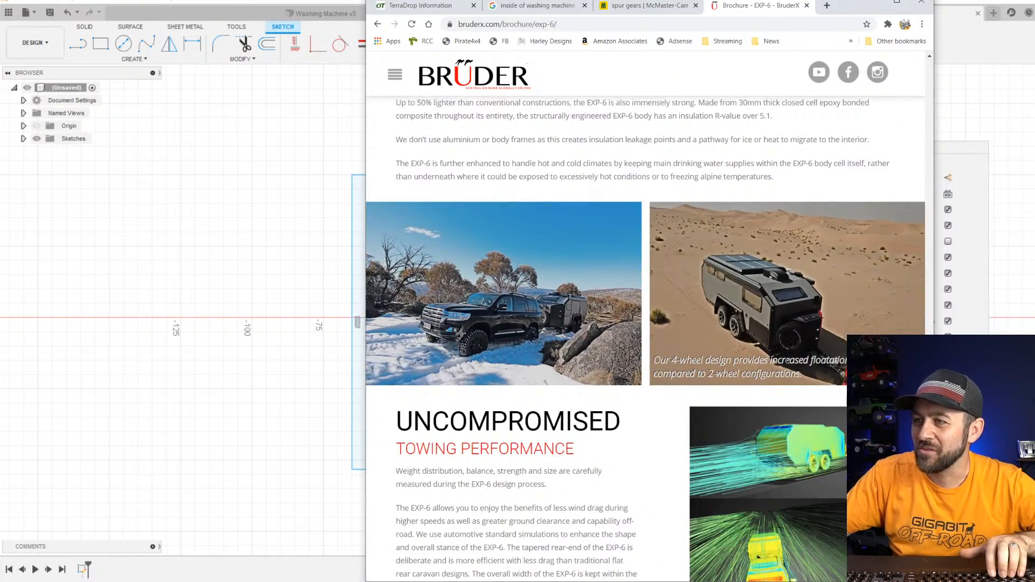
scroll(787, 365, "down", 5)
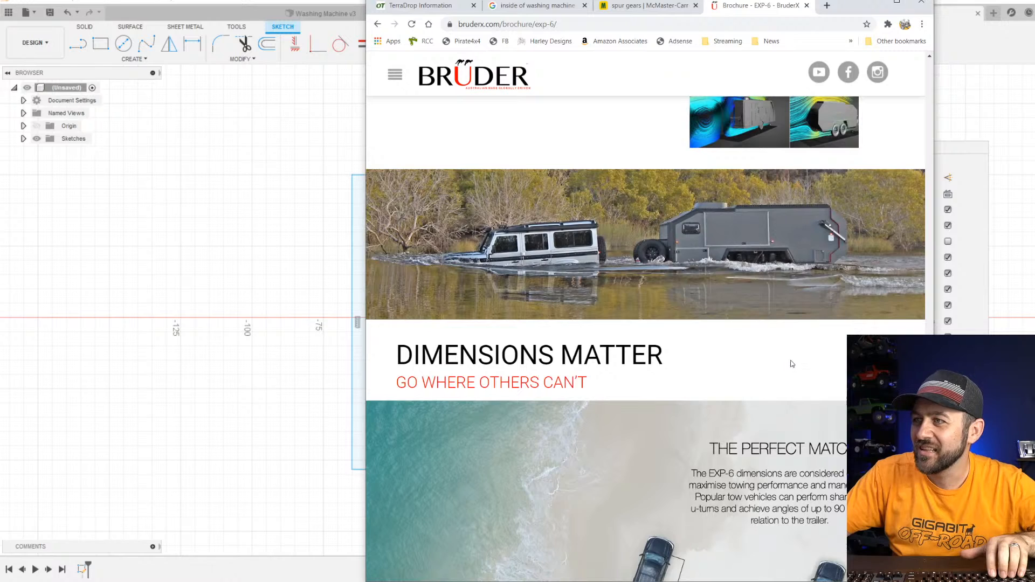
scroll(792, 364, "down", 13)
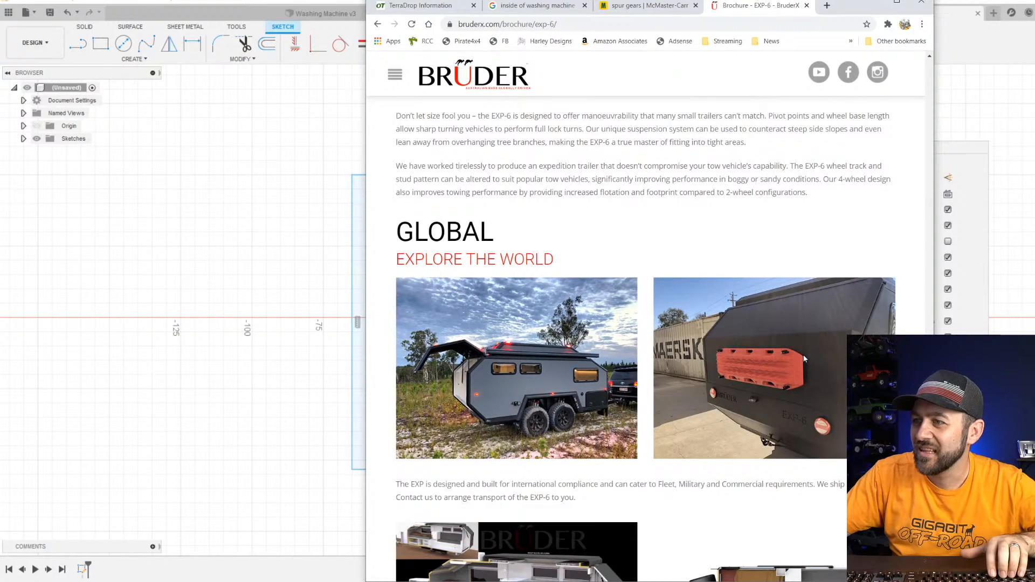
scroll(803, 359, "down", 5)
scroll(527, 354, "down", 9)
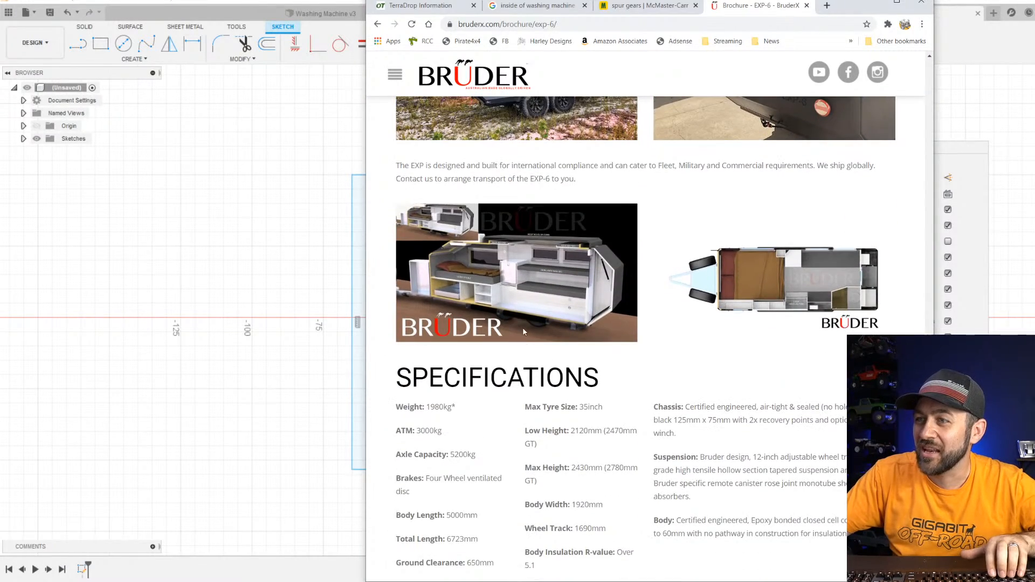
scroll(715, 103, "up", 7)
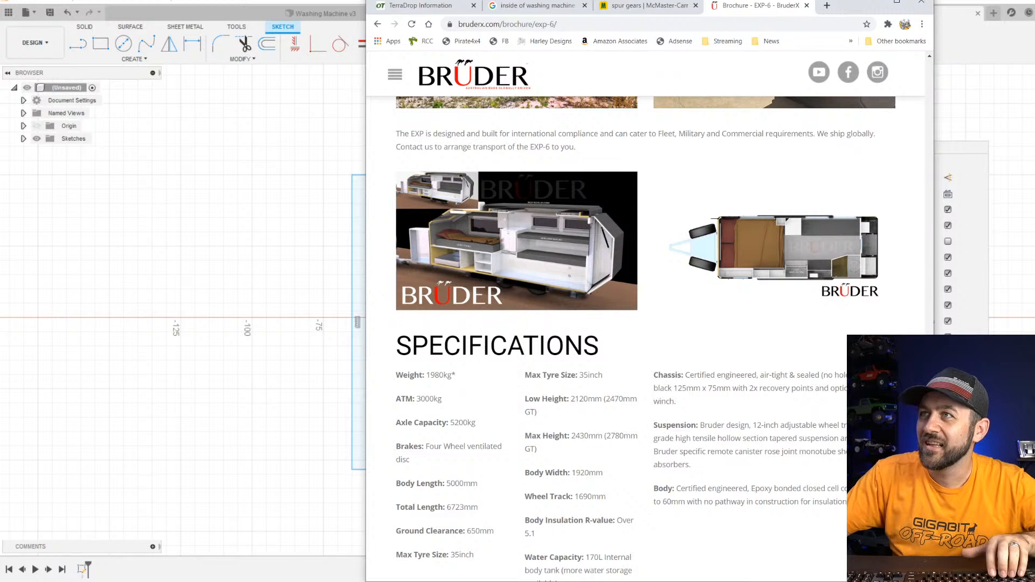
Move the browser out of the way and, in the Fusion 360 sketch, dimension the rectangle's left edge to 6 in.
left_click_drag(843, 8, 952, 0)
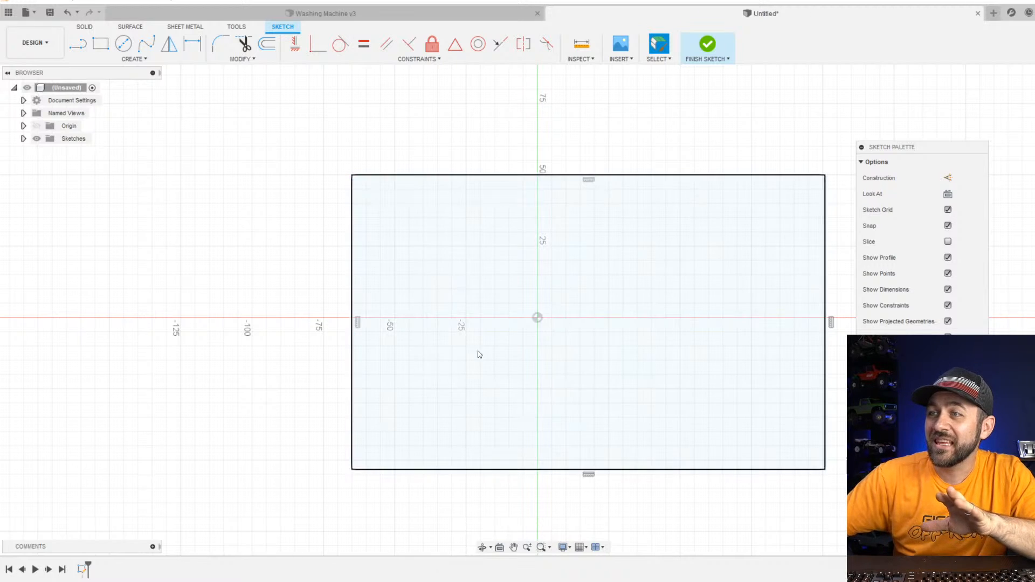
scroll(534, 262, "down", 2)
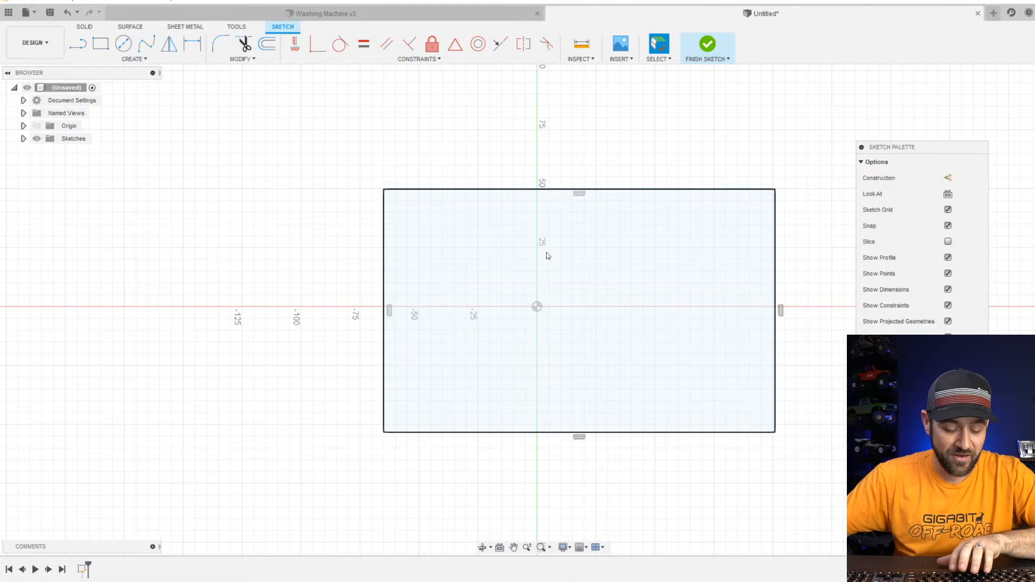
scroll(566, 243, "down", 1)
scroll(587, 215, "up", 1)
key("d")
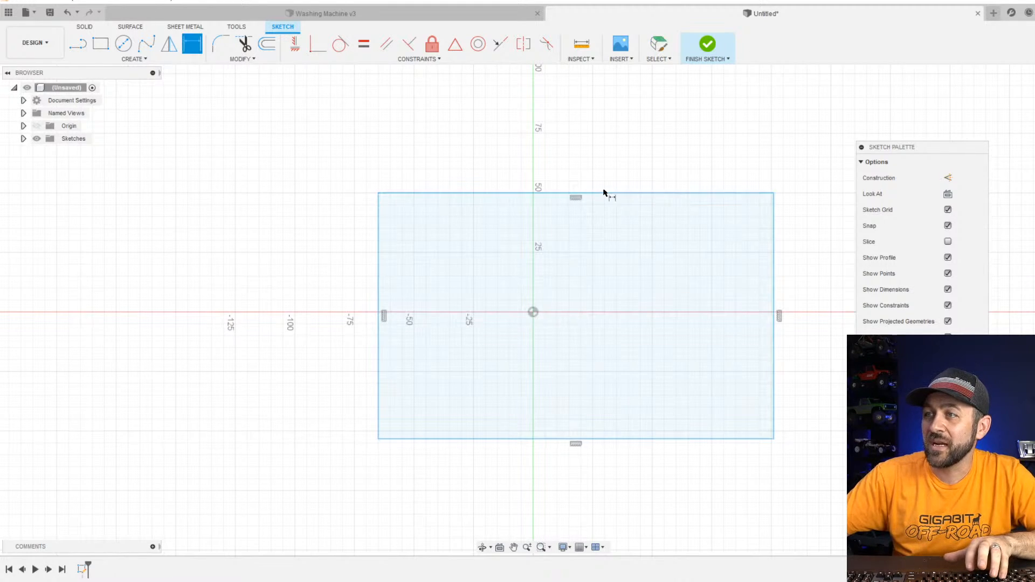
scroll(425, 243, "down", 1)
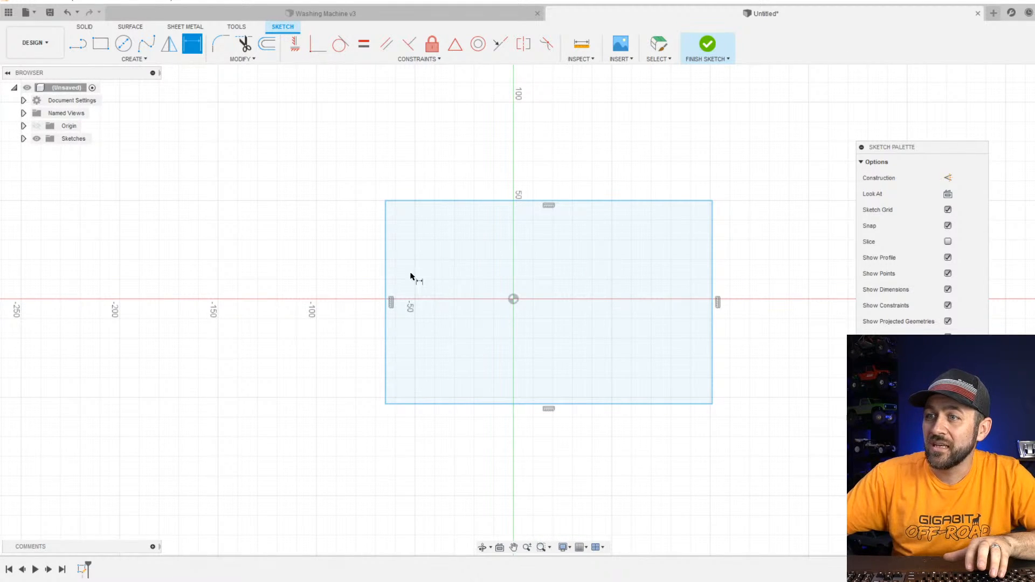
left_click(386, 285)
left_click(321, 287)
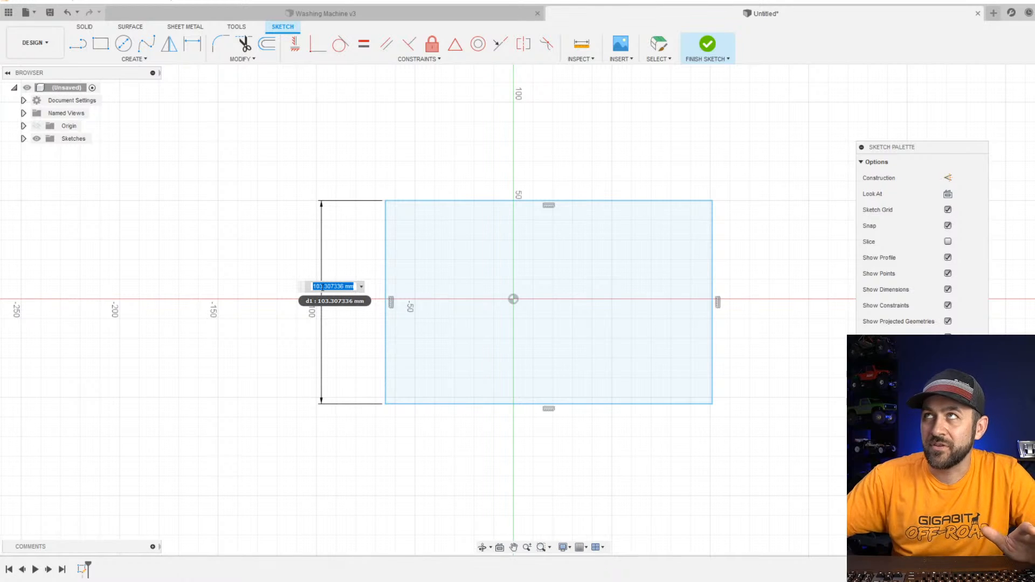
type("6")
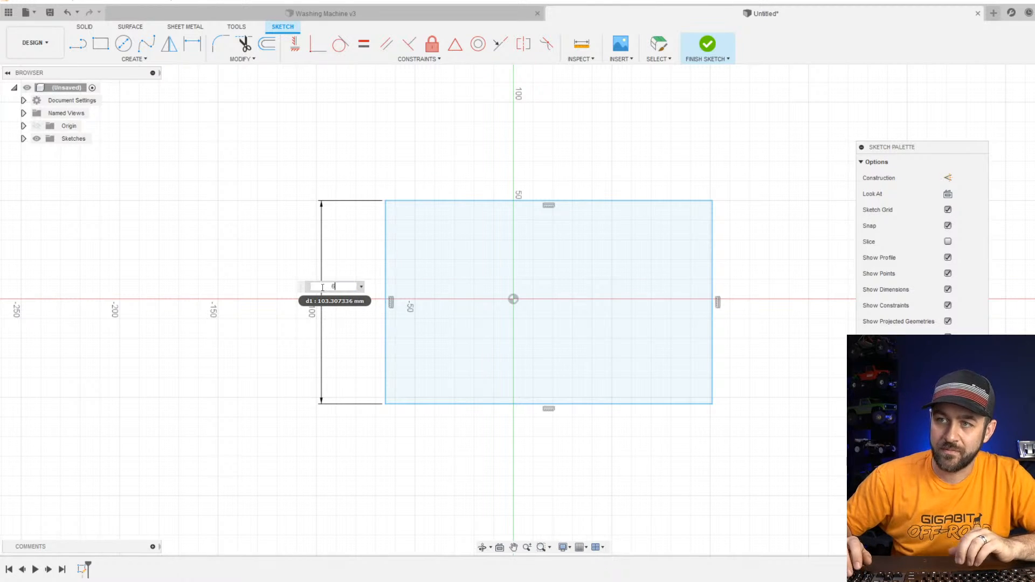
type("in")
key("Return")
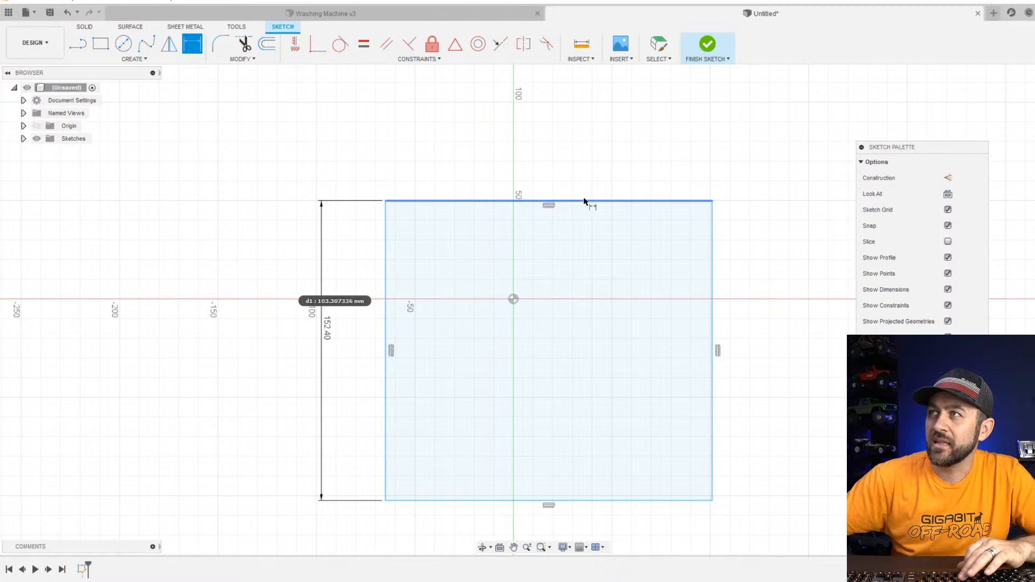
Add a dimension to the rectangle's top edge with the value 8*12.
left_click(548, 201)
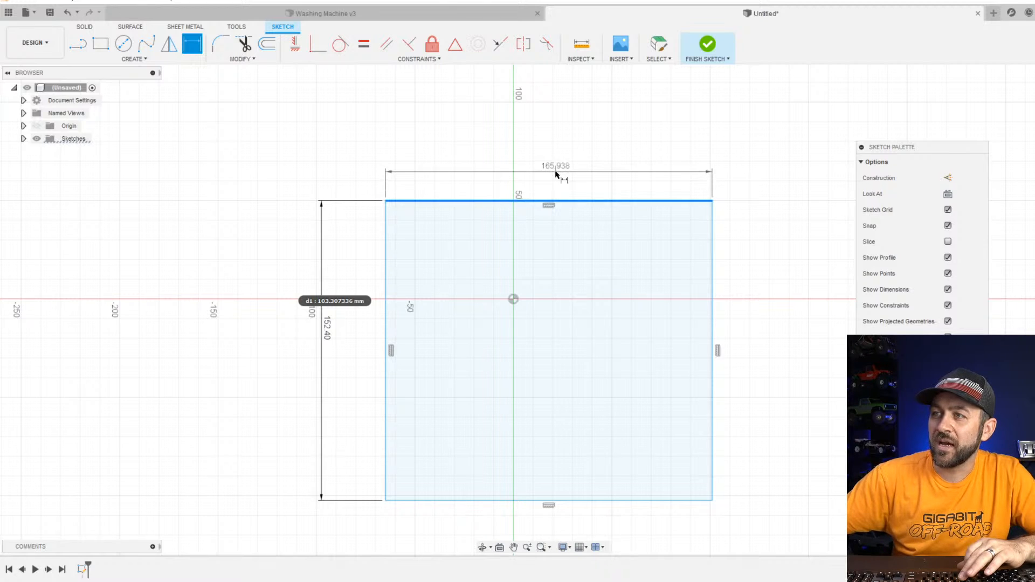
left_click(557, 171)
type("8*12")
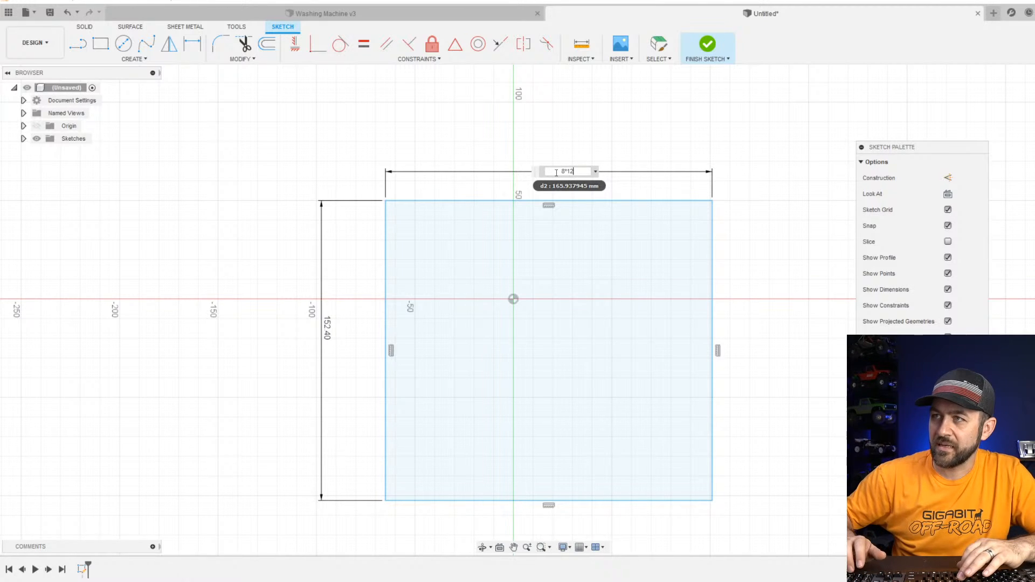
key("Return")
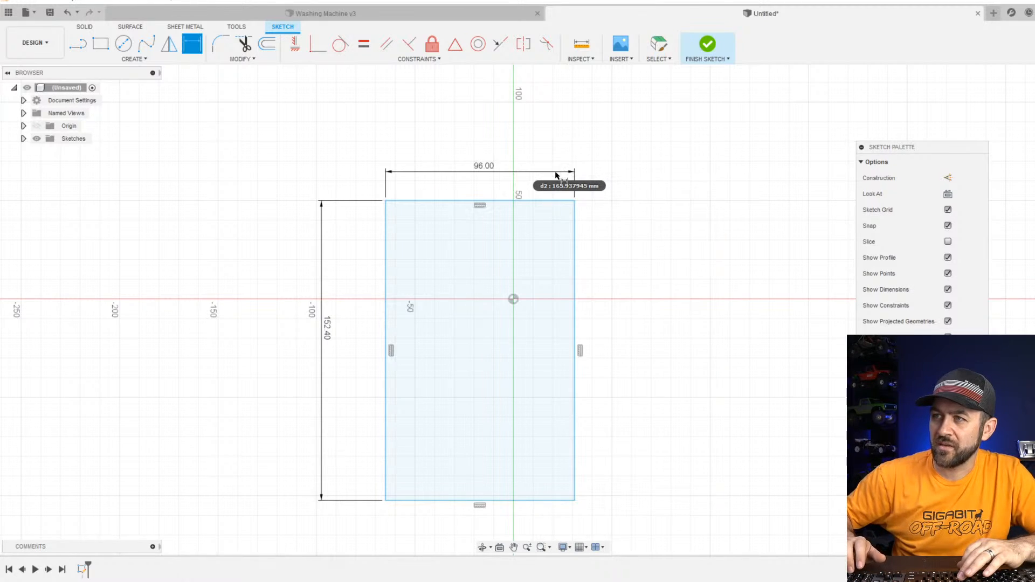
Change the top edge's dimension to 9.6 in.
double_click(485, 165)
type("9.6")
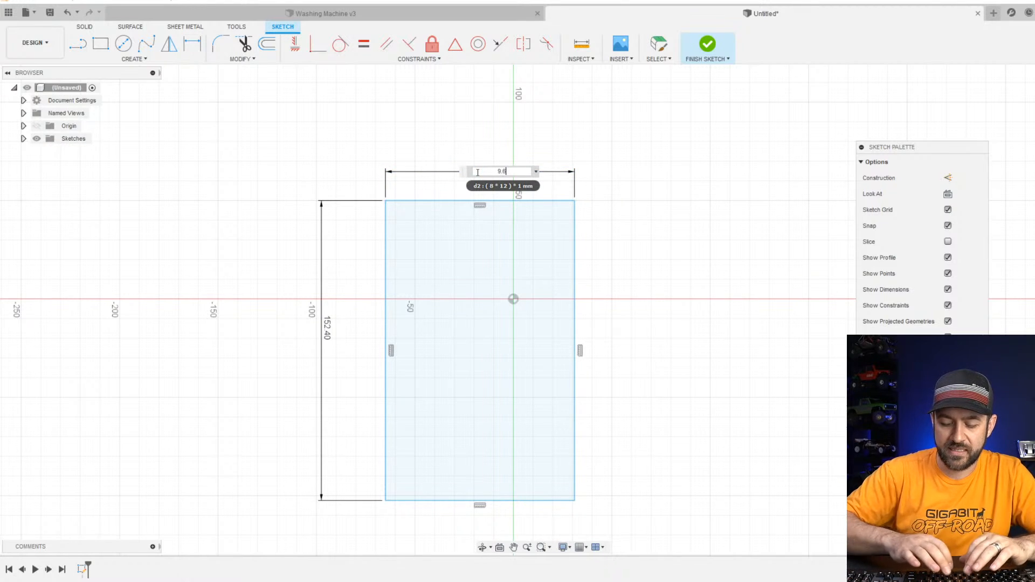
type("in")
key("Return")
scroll(510, 297, "down", 3)
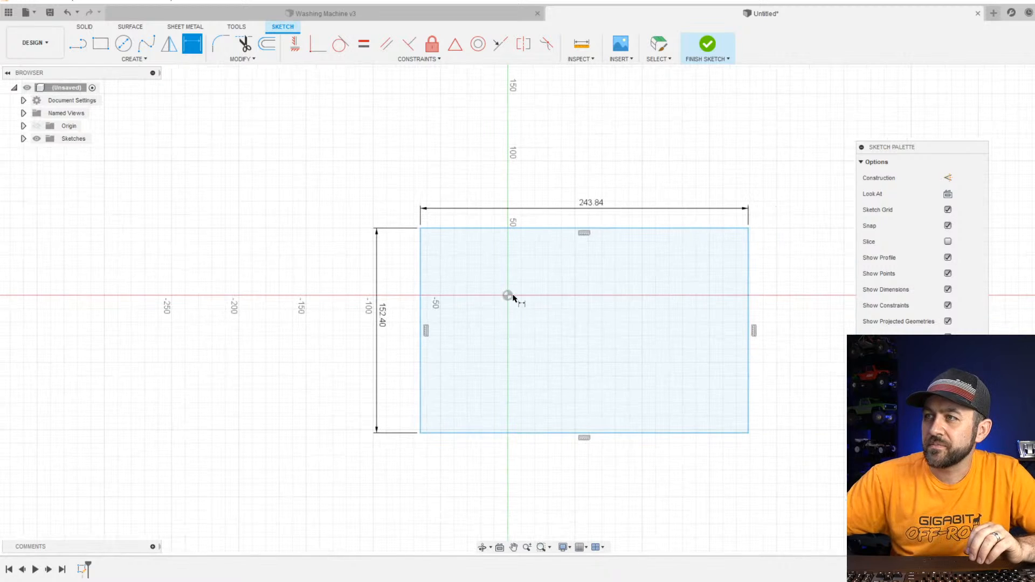
scroll(620, 296, "up", 2)
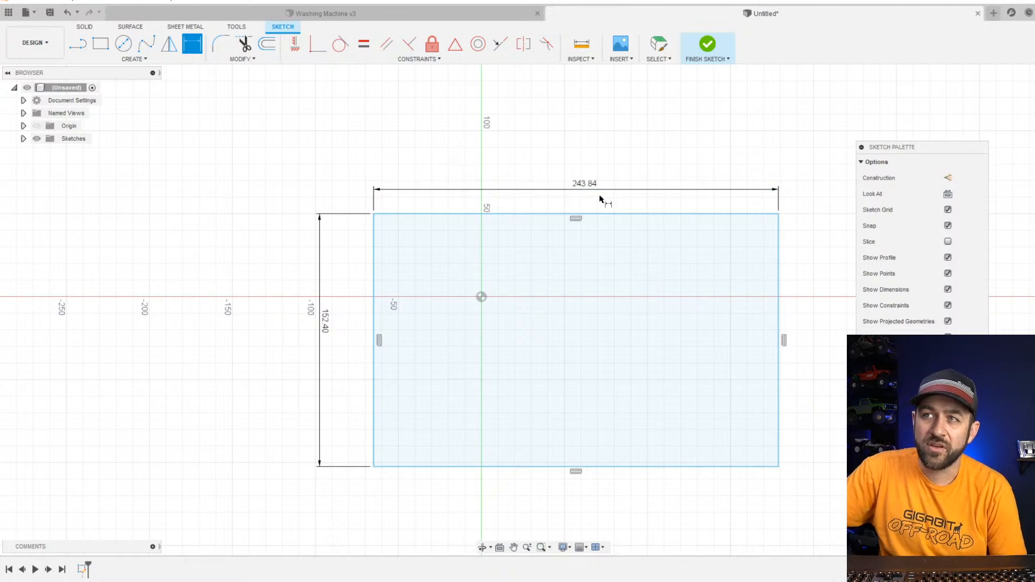
scroll(505, 237, "down", 2)
middle_click_drag(573, 275, 476, 210)
scroll(472, 212, "up", 3)
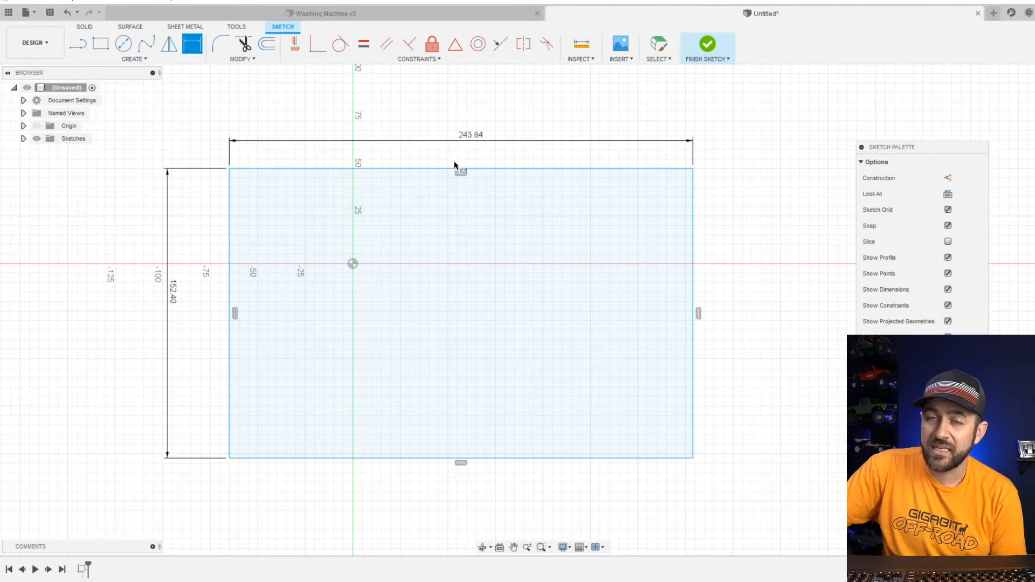
scroll(481, 226, "down", 1)
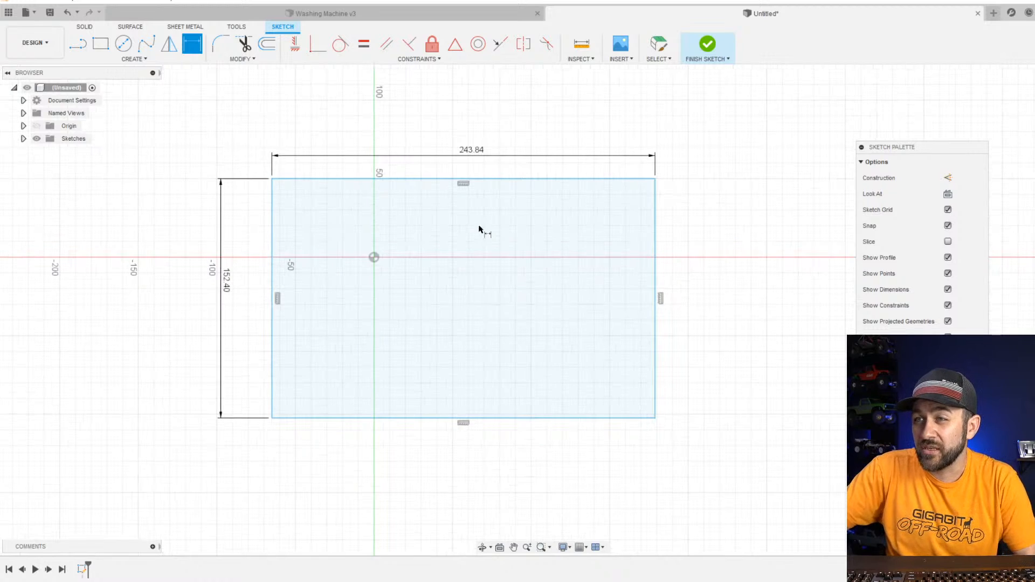
scroll(487, 245, "up", 2)
scroll(487, 245, "down", 4)
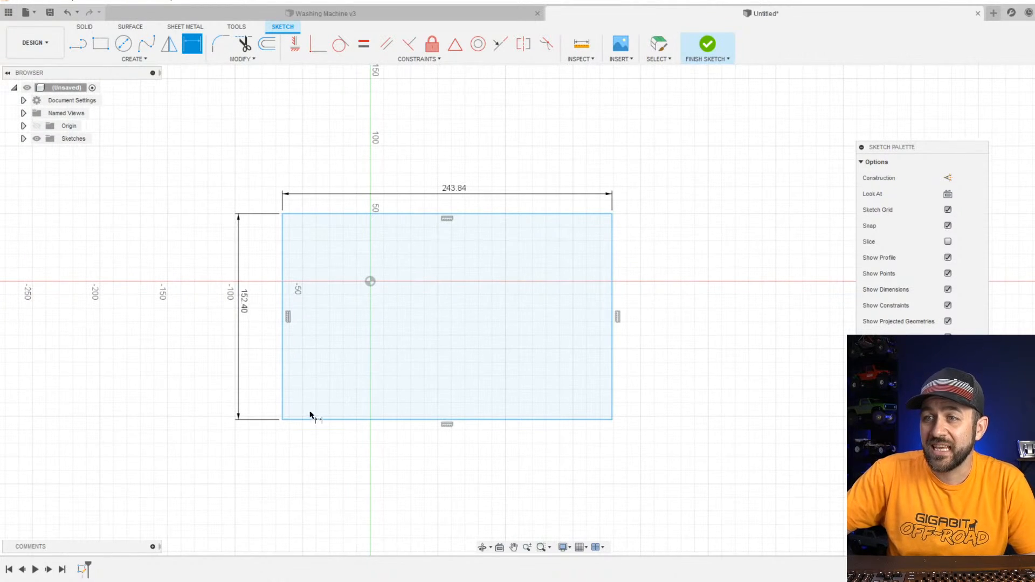
scroll(323, 375, "up", 1)
scroll(396, 276, "up", 2)
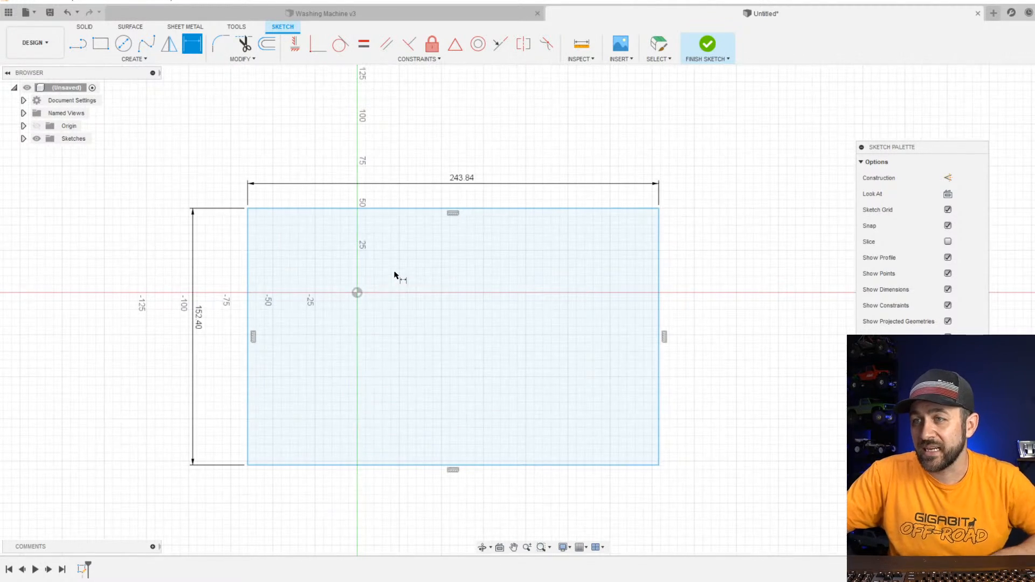
key("Escape")
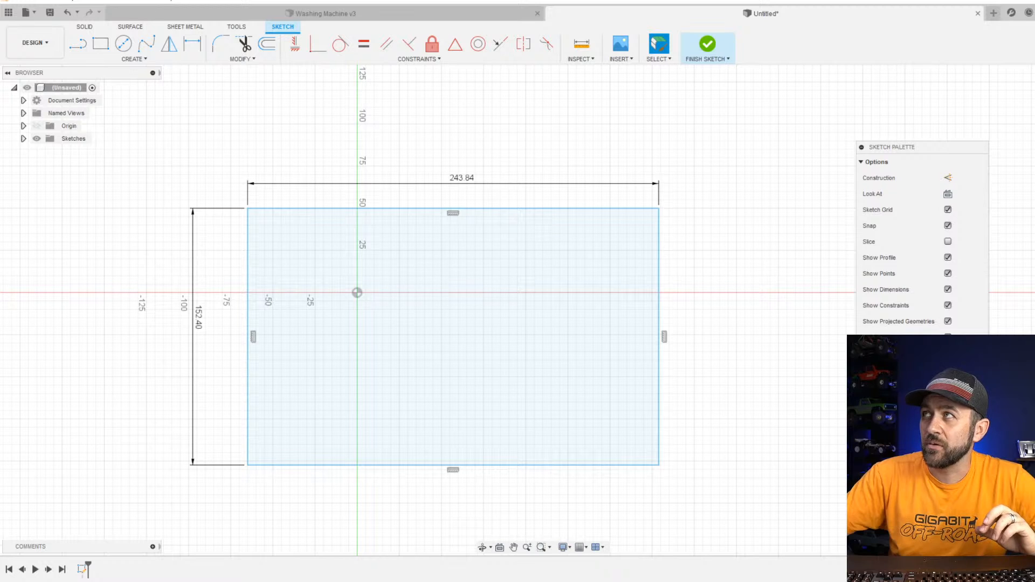
Draw the trailer tongue with connected lines, tapering from the rectangle's upper-left corner to a short narrow neck and back to the lower-left corner.
left_click(78, 45)
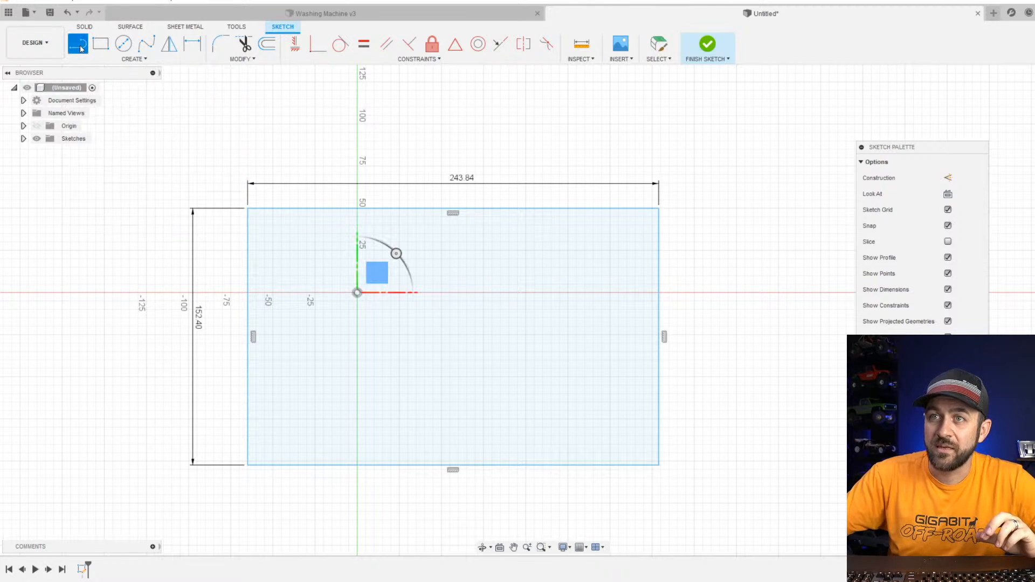
middle_click_drag(212, 342, 428, 301)
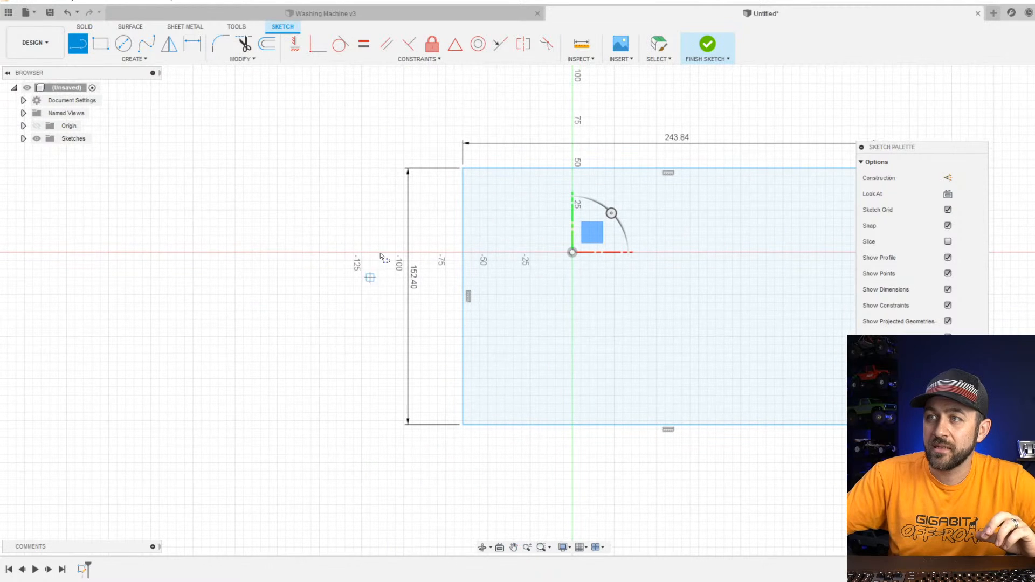
left_click(463, 167)
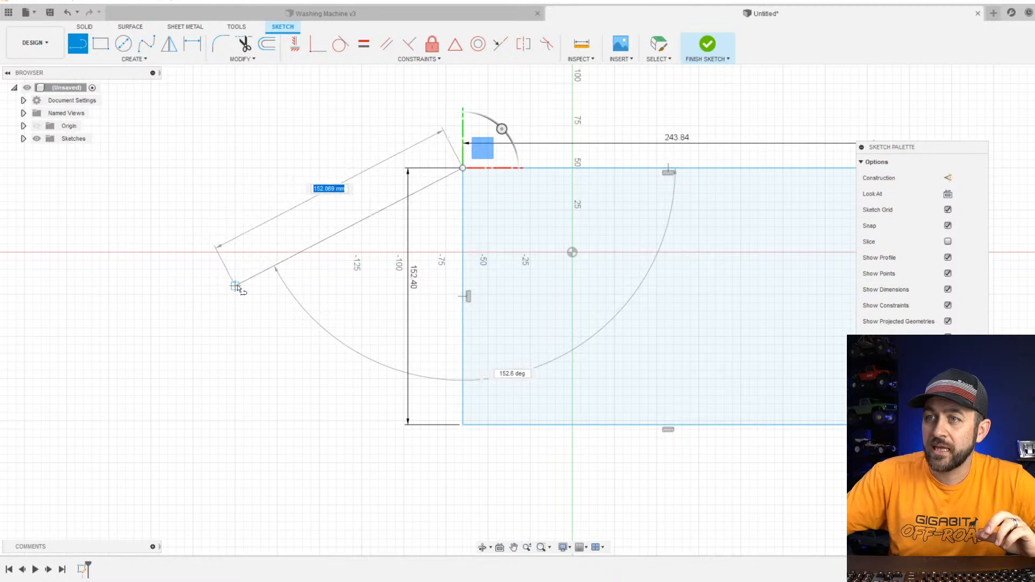
left_click(253, 269)
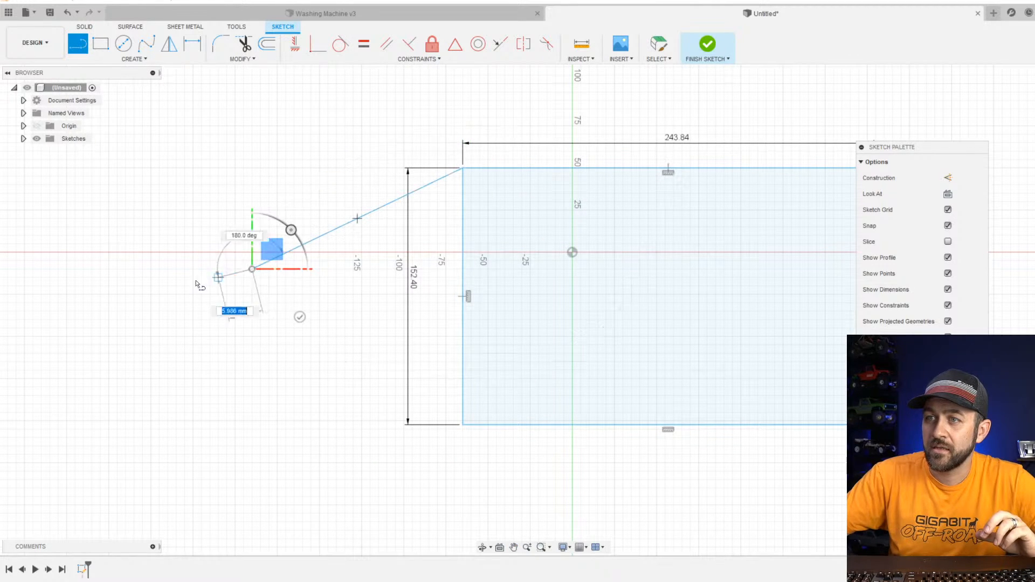
left_click(176, 269)
left_click(176, 296)
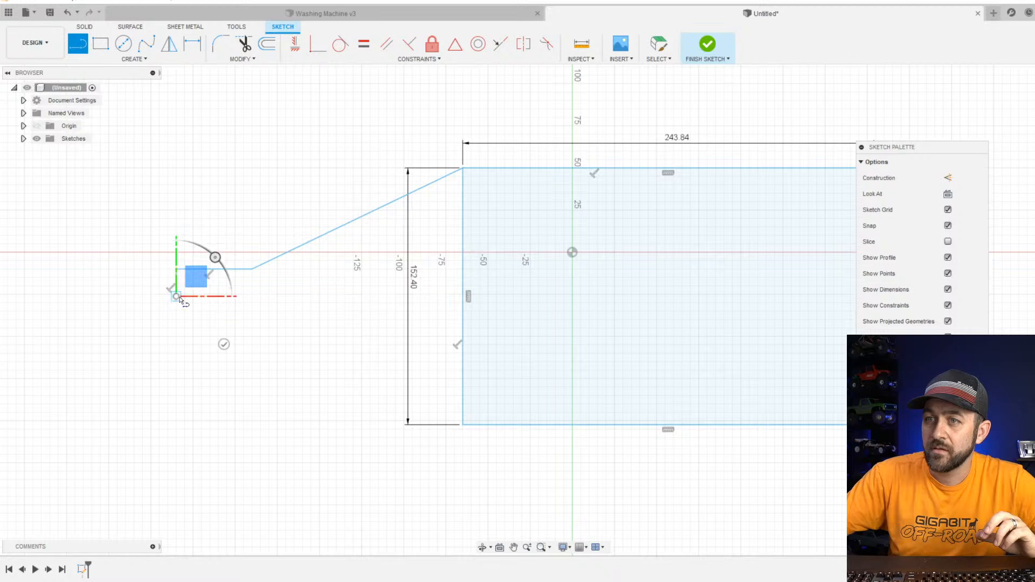
left_click(251, 296)
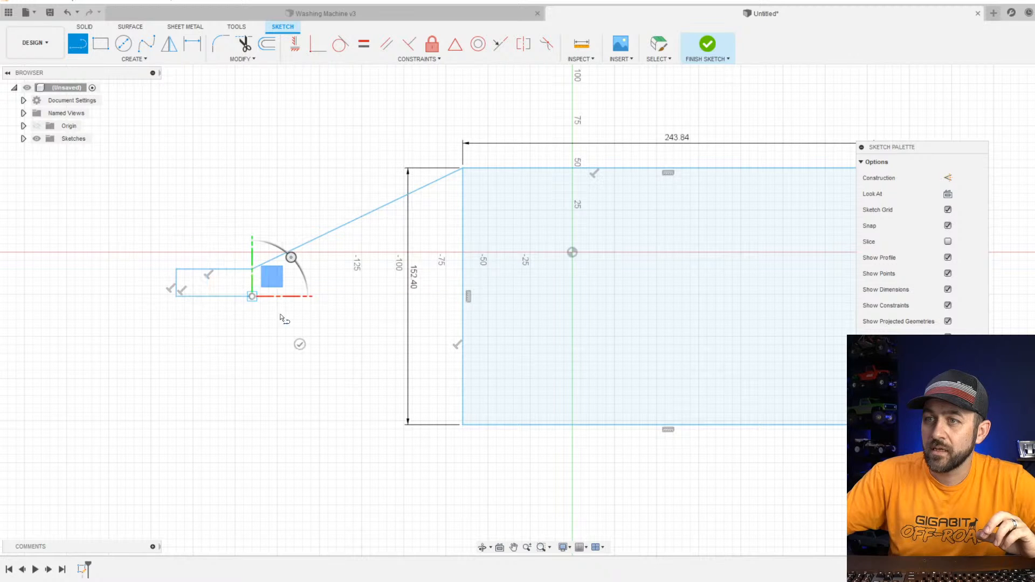
left_click(463, 424)
key("Escape")
Dimension the overall length from the tongue's tip to the rectangle's far edge as 14.6 in.
key("d")
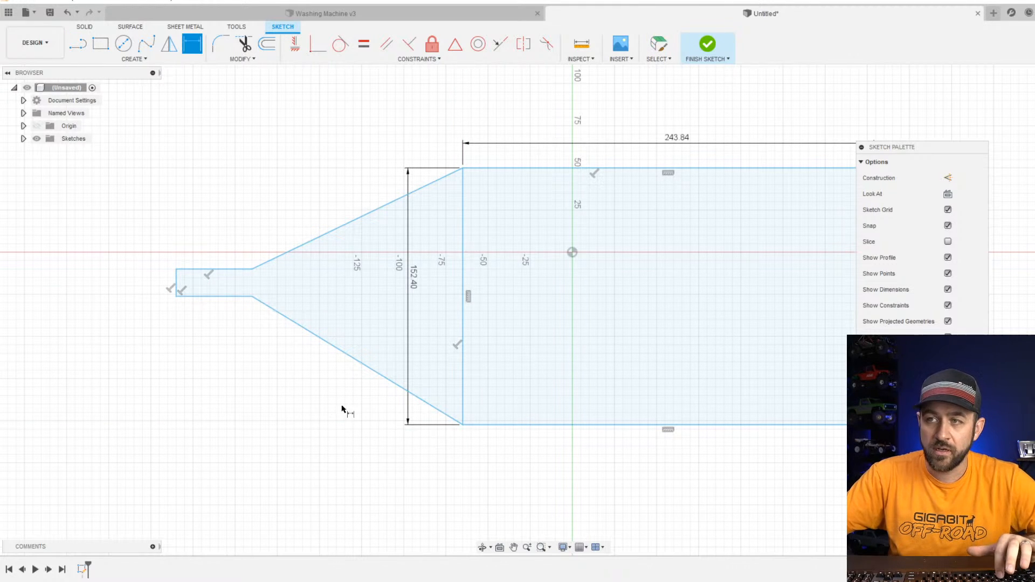
left_click(176, 283)
scroll(175, 283, "down", 3)
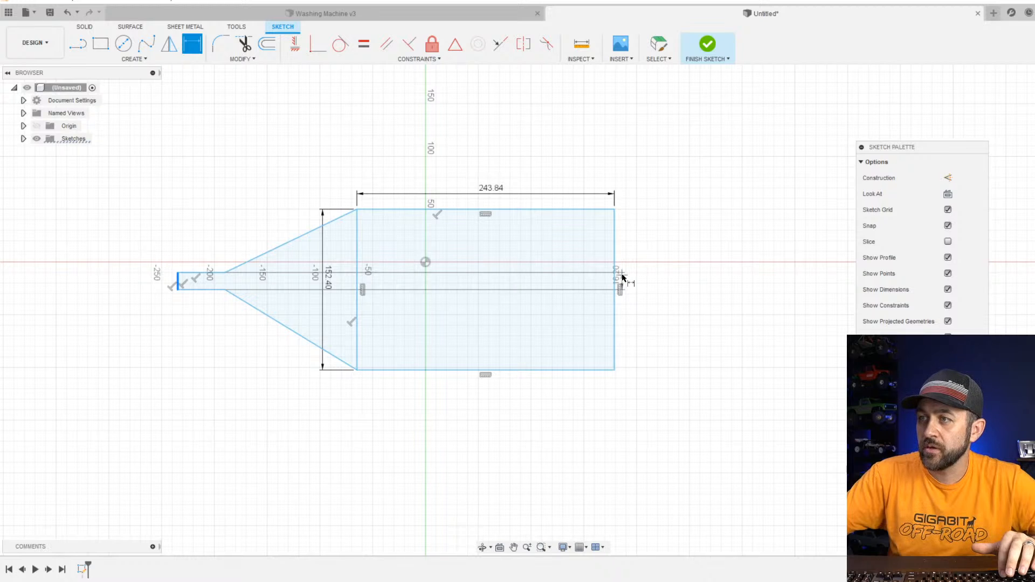
left_click(615, 279)
left_click(382, 118)
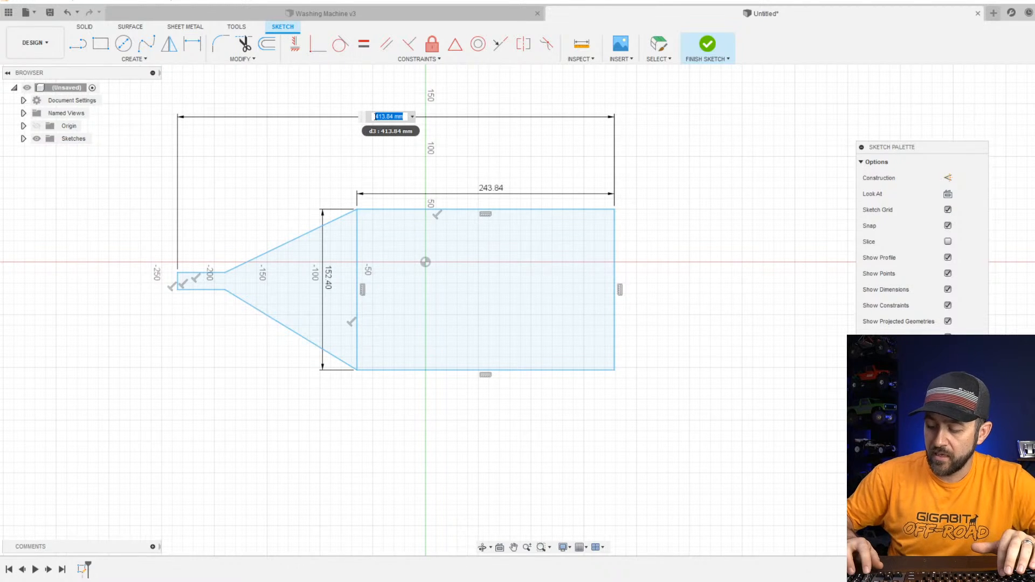
type("14.6in")
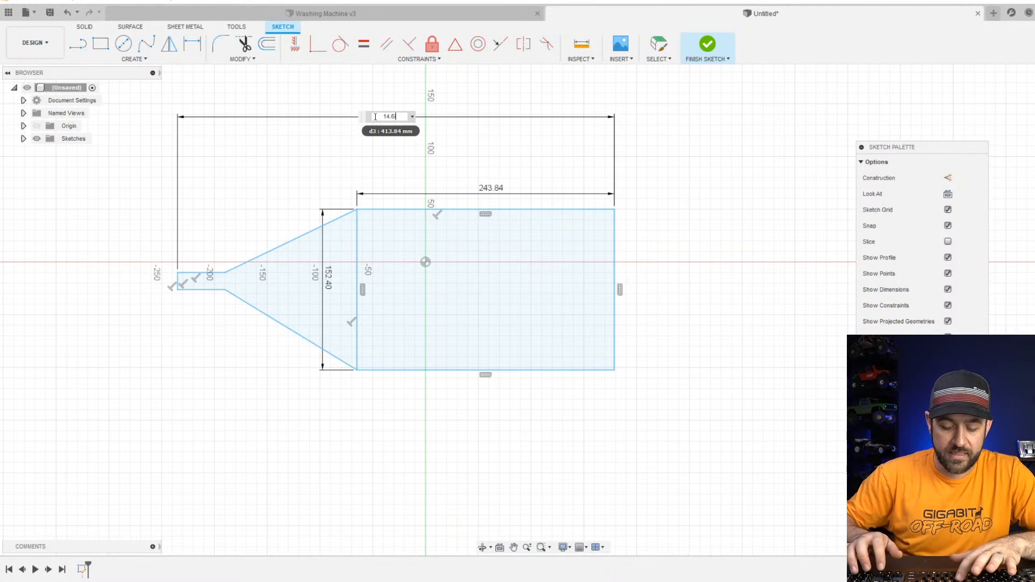
key("Return")
Reposition the two corner points where the tongue's neck meets its tapered sides to restore a longer neck with roughly aligned corners.
scroll(221, 302, "up", 3)
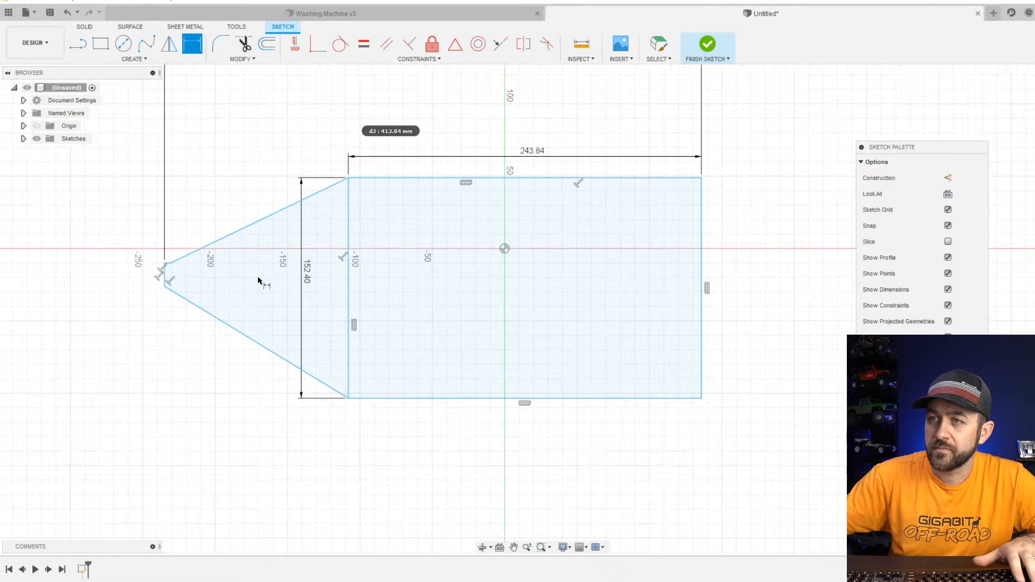
key("Escape")
mouse_move(172, 266)
left_mouse_down()
mouse_move(168, 280)
mouse_move(208, 273)
mouse_move(209, 295)
mouse_move(245, 296)
left_mouse_up()
scroll(289, 251, "up", 3)
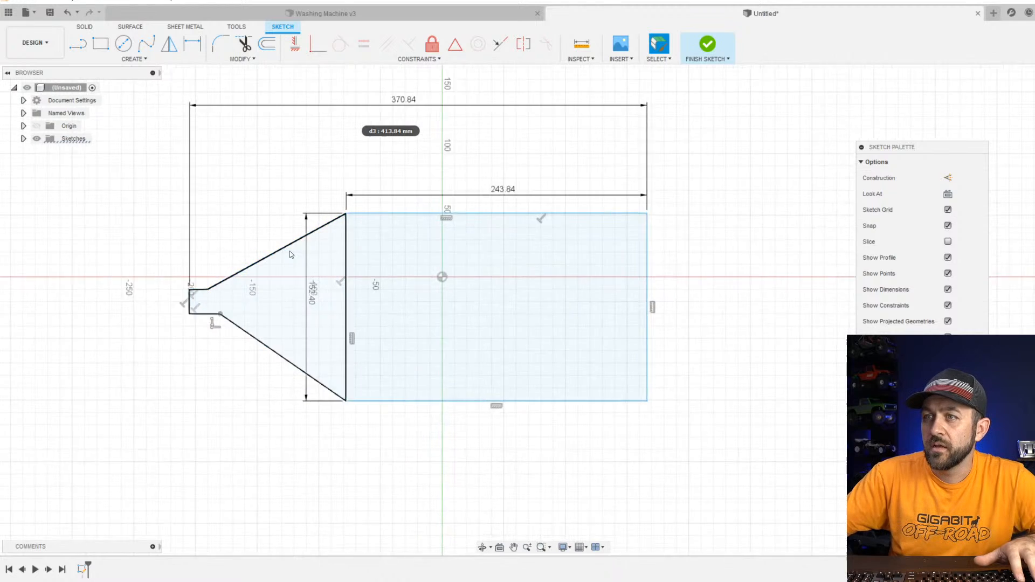
left_click_drag(139, 299, 168, 328)
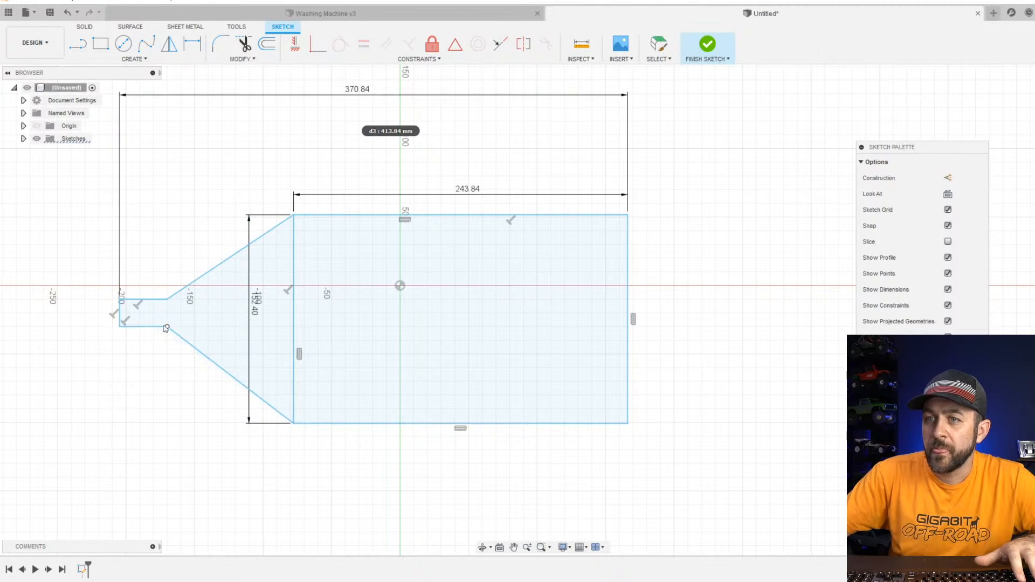
Draw a centerline from the midpoint of the tongue's tip edge to the midpoint of the rectangle's far edge.
scroll(253, 353, "down", 3)
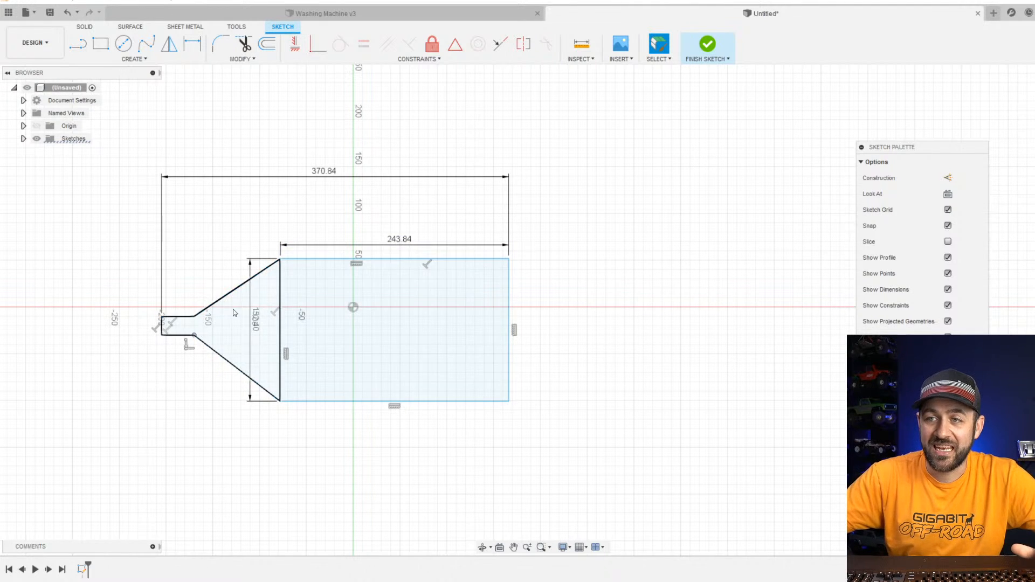
scroll(233, 313, "up", 5)
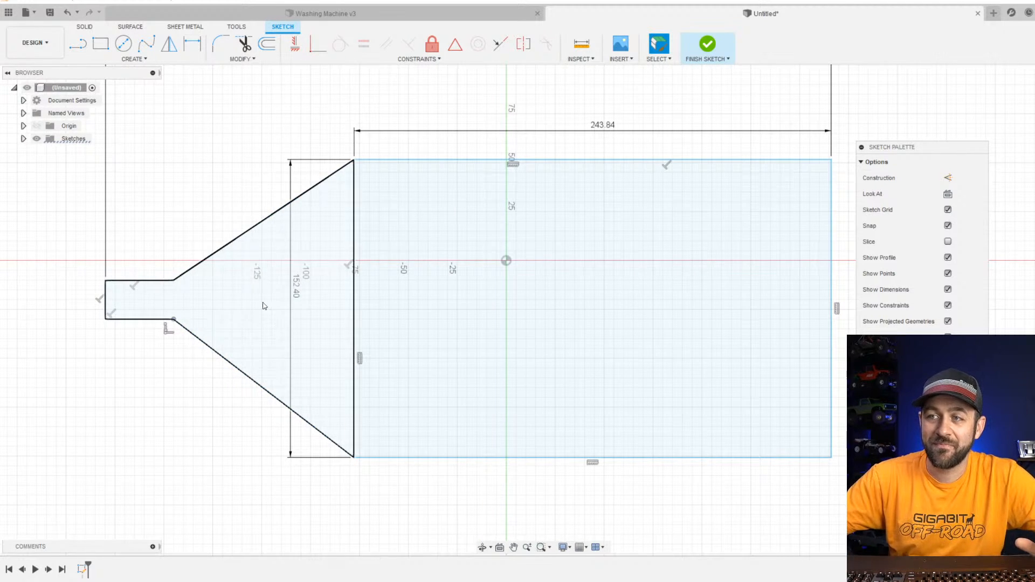
left_click(78, 43)
left_click(173, 319)
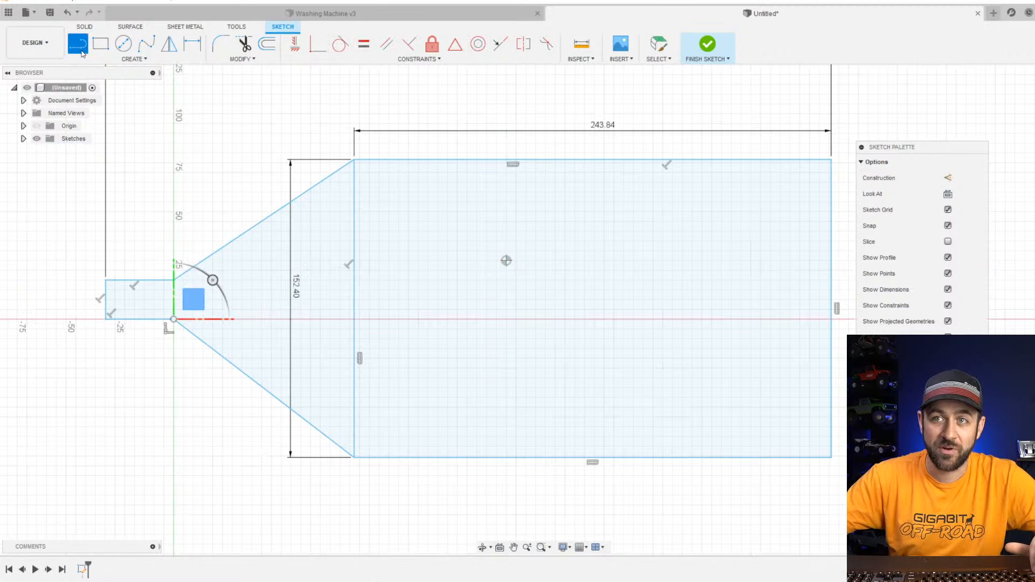
left_click(106, 299)
scroll(463, 298, "down", 3)
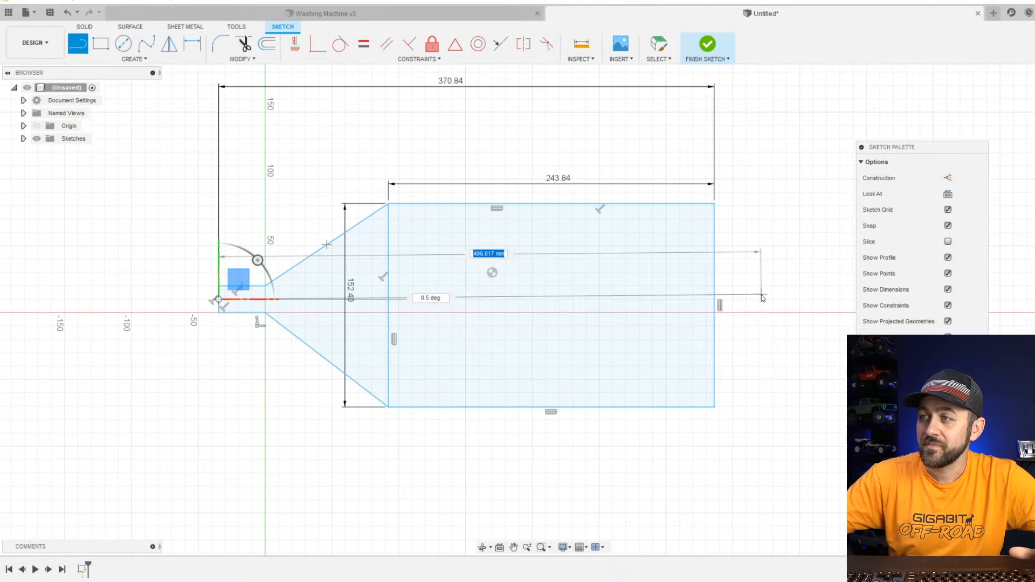
left_click(715, 305)
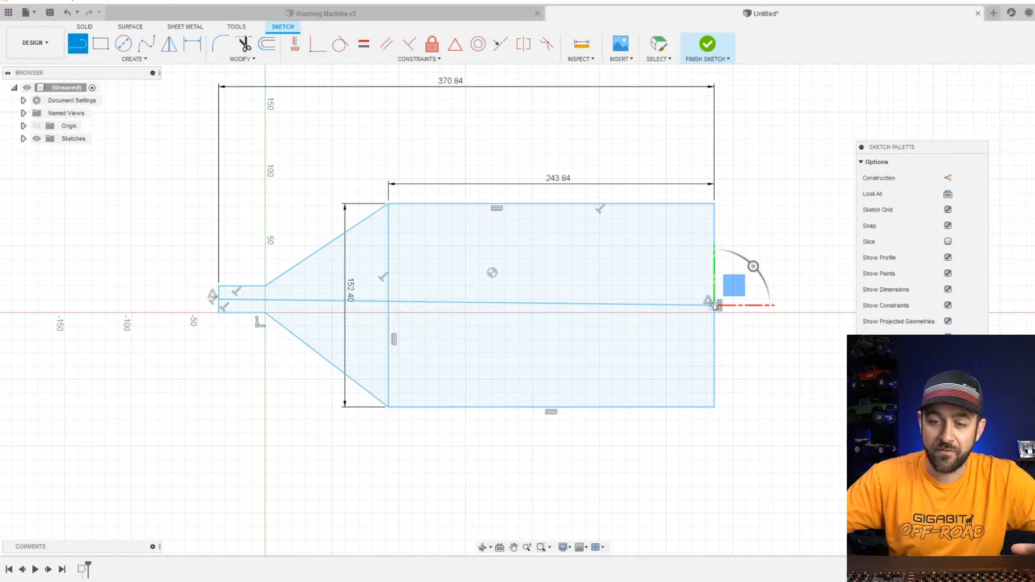
key("Escape")
Constrain the centerline to be horizontal and tie its midpoint to the sketch origin.
left_click(626, 306)
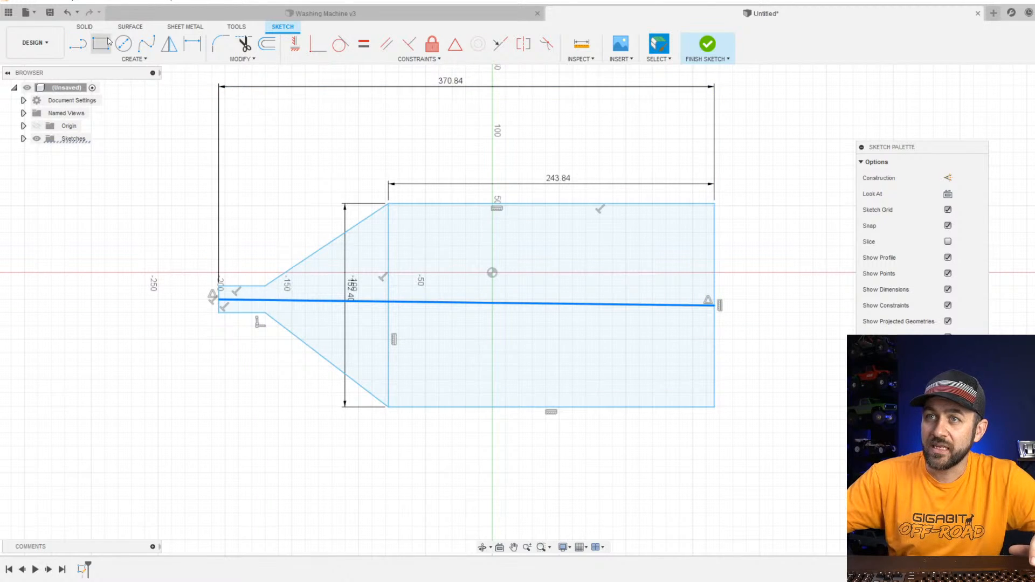
left_click(295, 43)
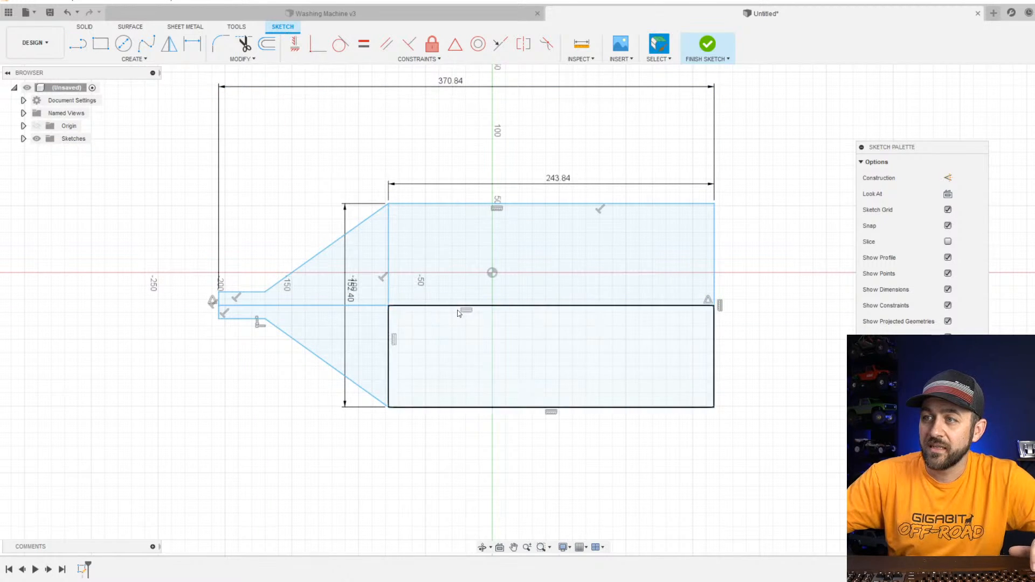
left_click(489, 294)
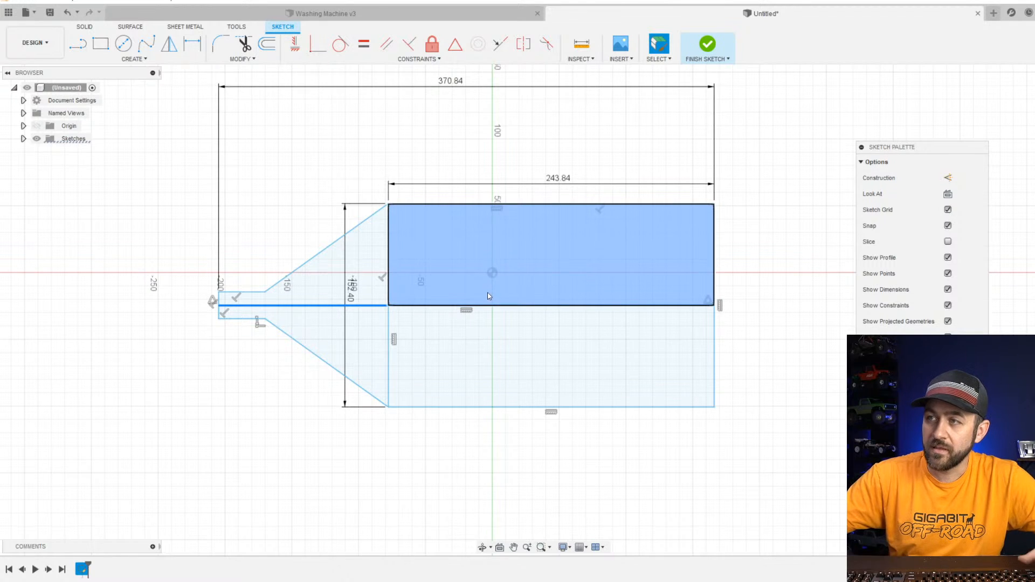
left_click(488, 293)
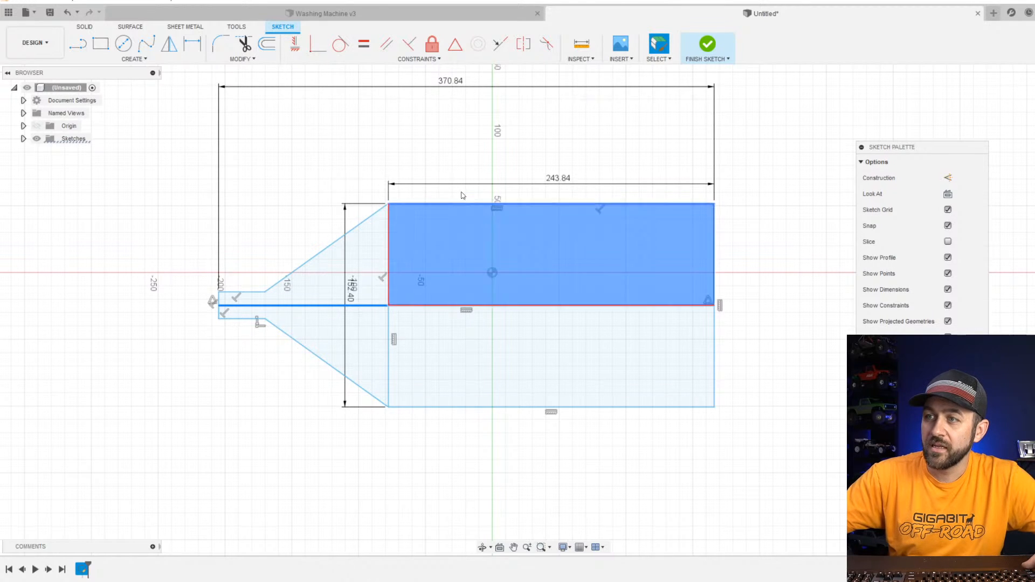
left_click(338, 306)
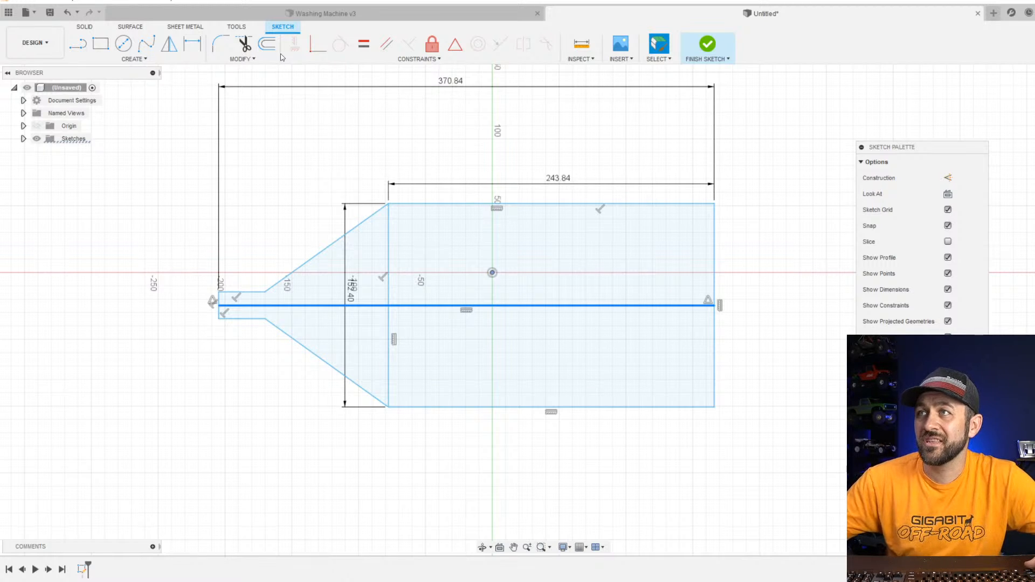
left_click(455, 43)
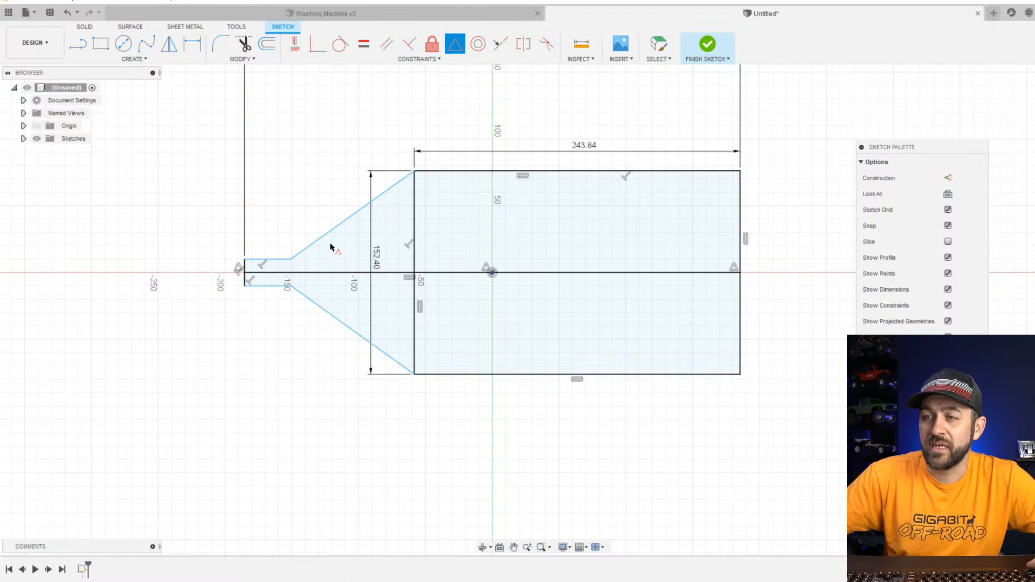
key("Escape")
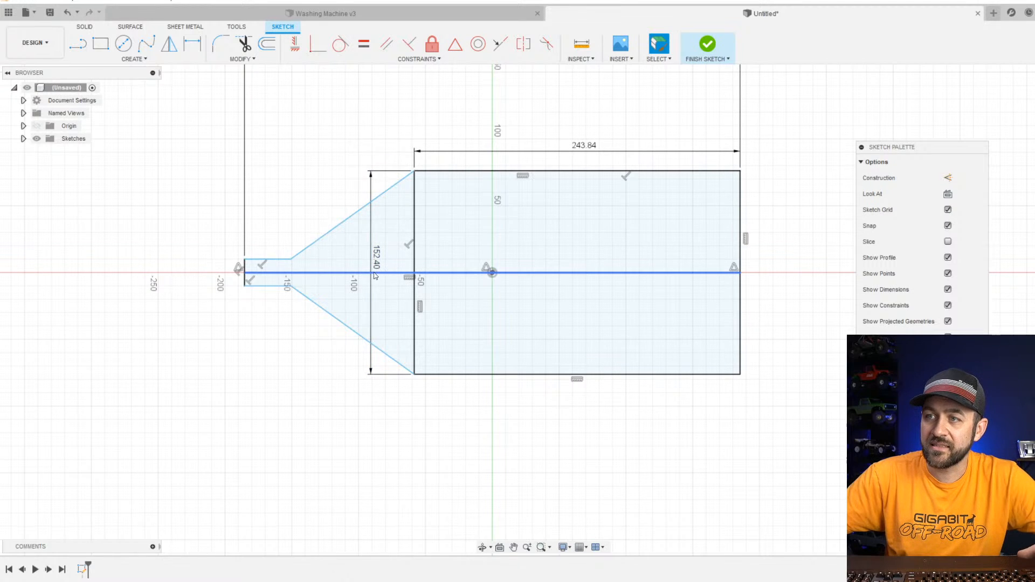
Convert the trailer sketch's centerline into a construction line.
left_click(362, 271)
left_click(362, 273)
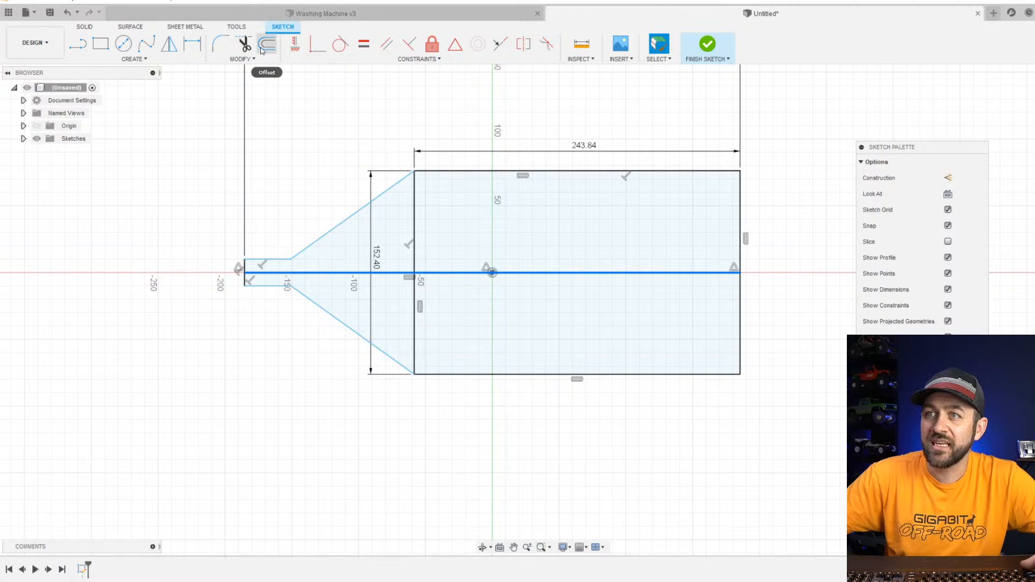
key("x")
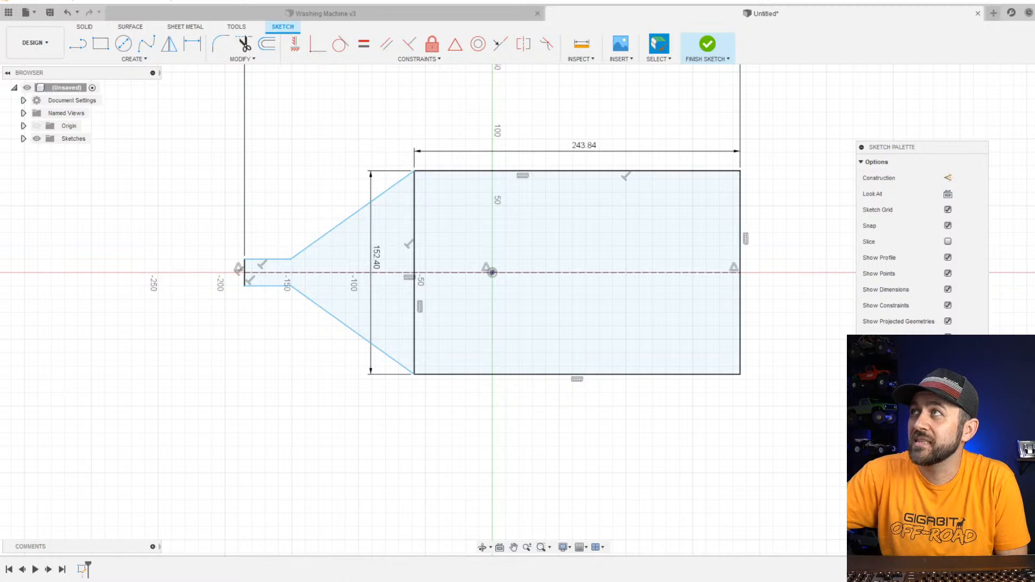
Switch to the web browser, open the TerraDrop trailer page and examine the gallery photo of a trailer behind a white pickup.
key("alt+Tab")
scroll(543, 339, "up", 10)
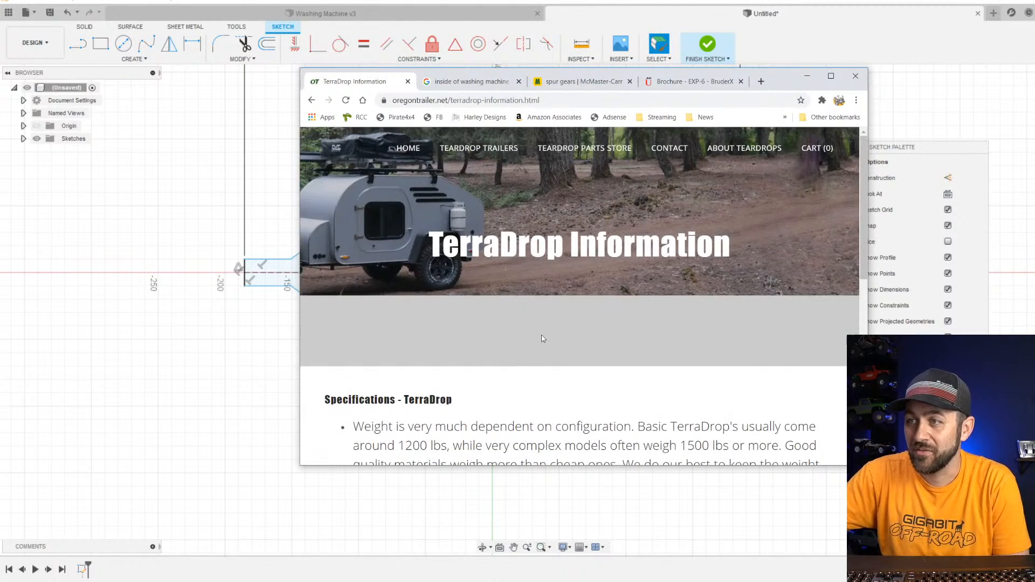
mouse_move(479, 148)
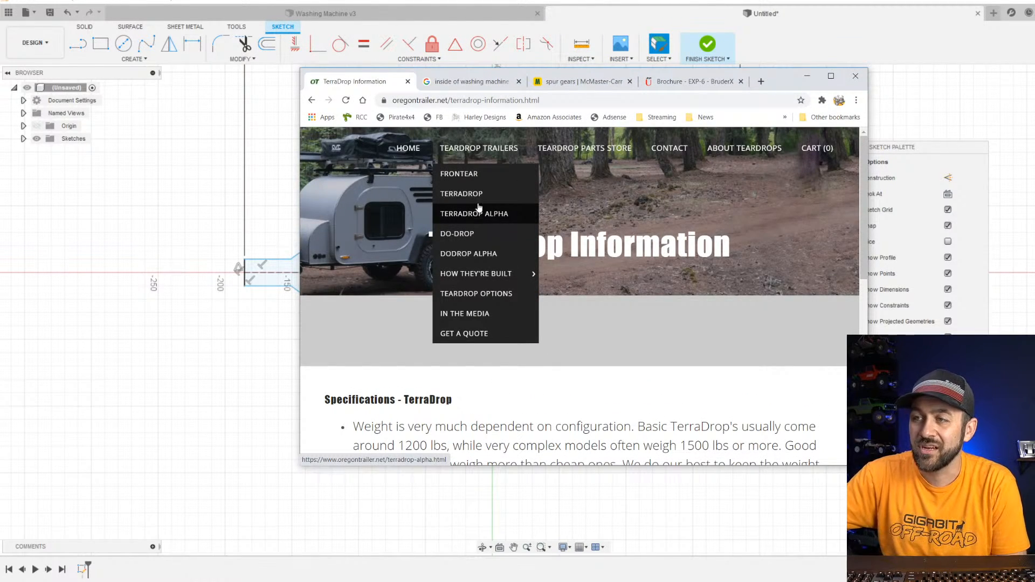
left_click(478, 195)
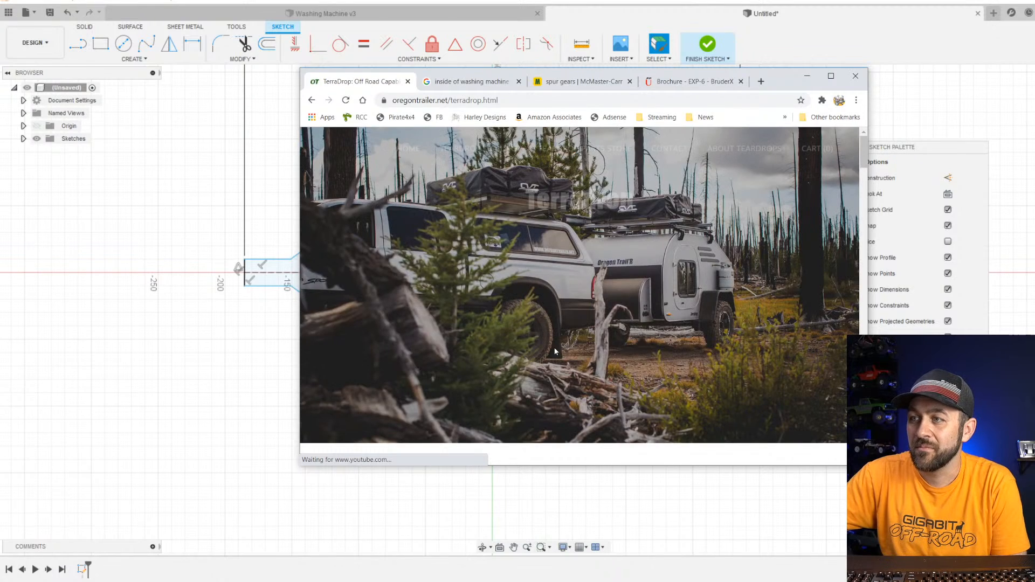
scroll(544, 340, "down", 10)
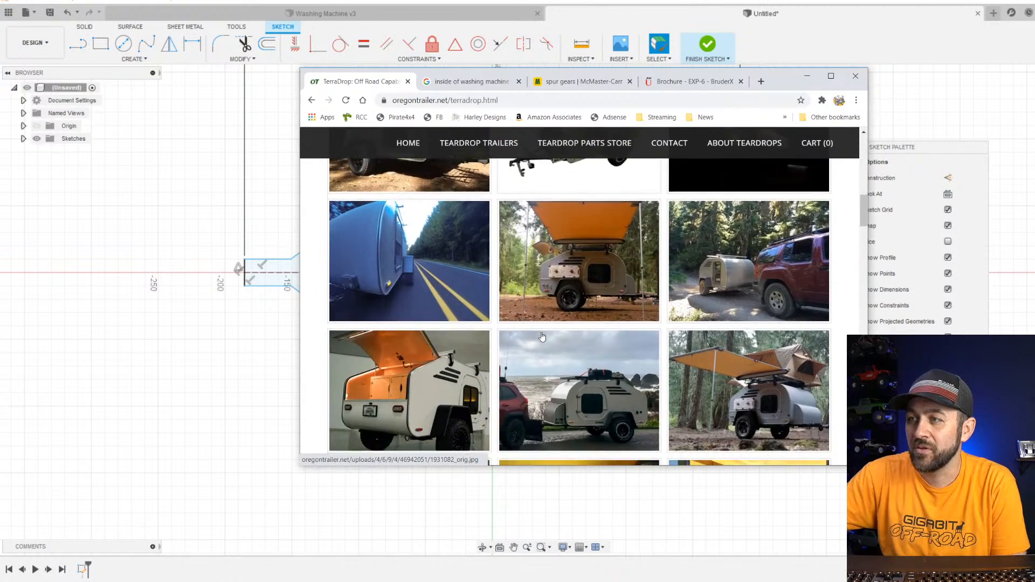
scroll(543, 337, "down", 10)
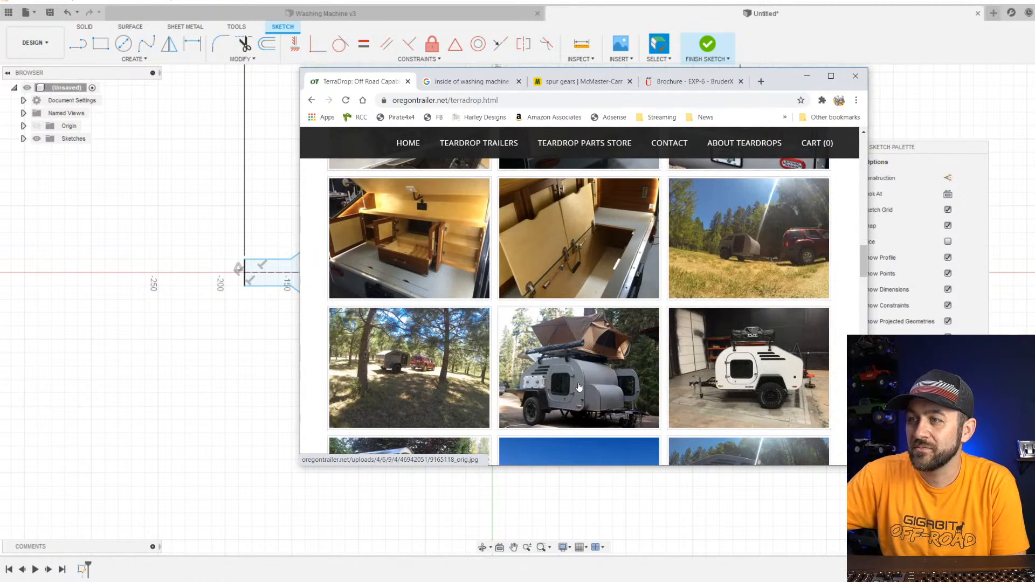
scroll(577, 377, "down", 4)
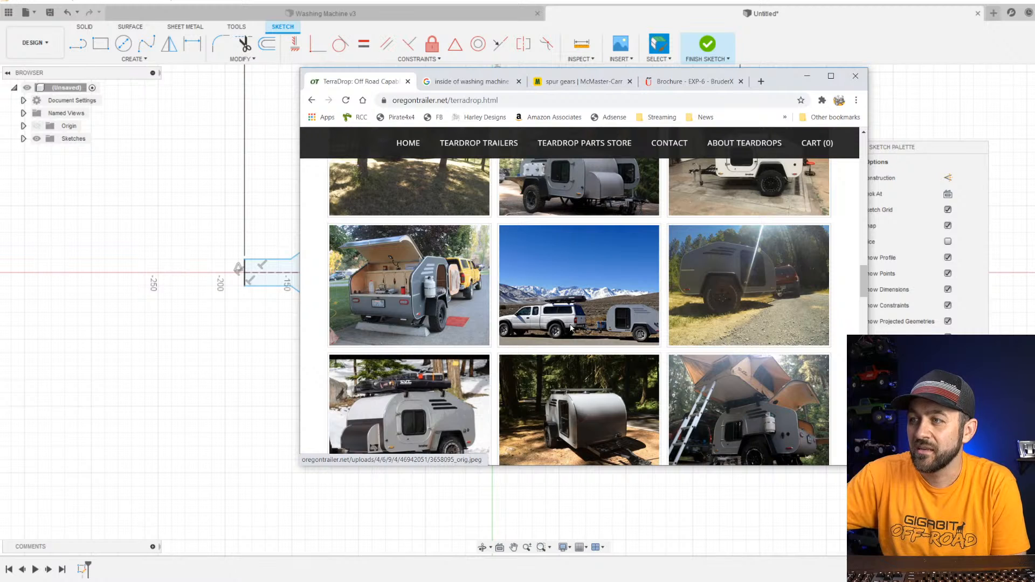
left_click(571, 328)
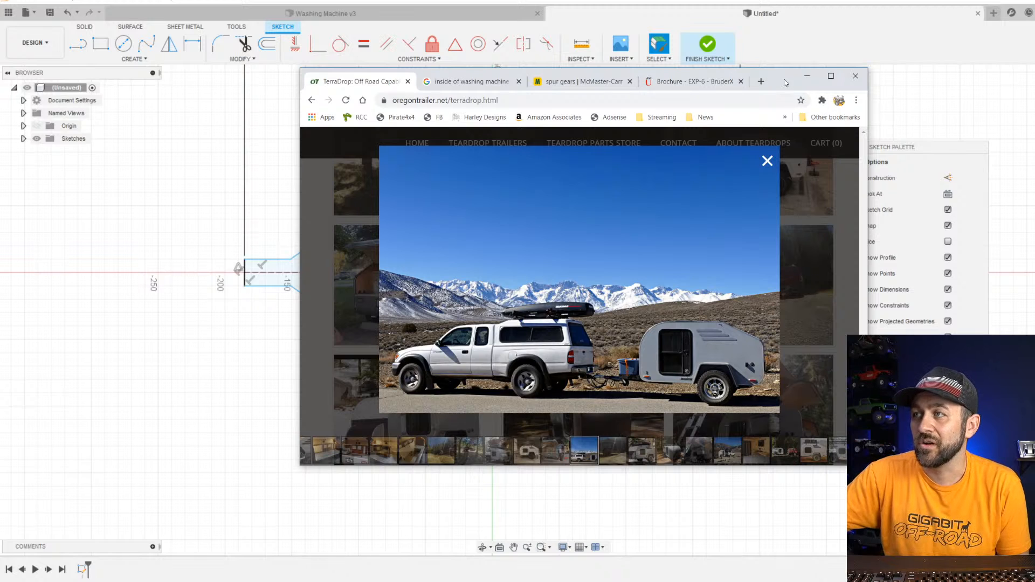
left_click_drag(786, 82, 884, 0)
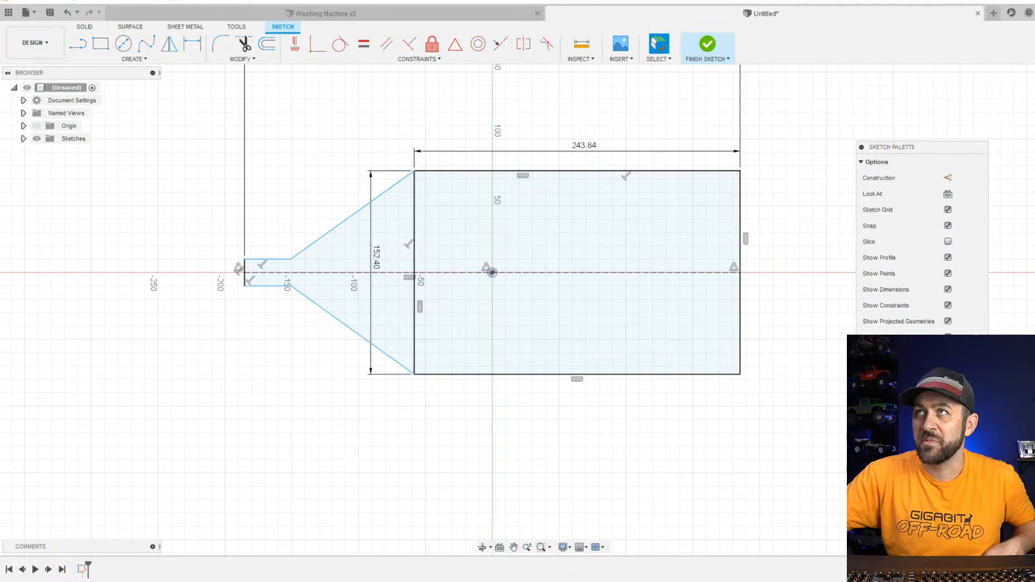
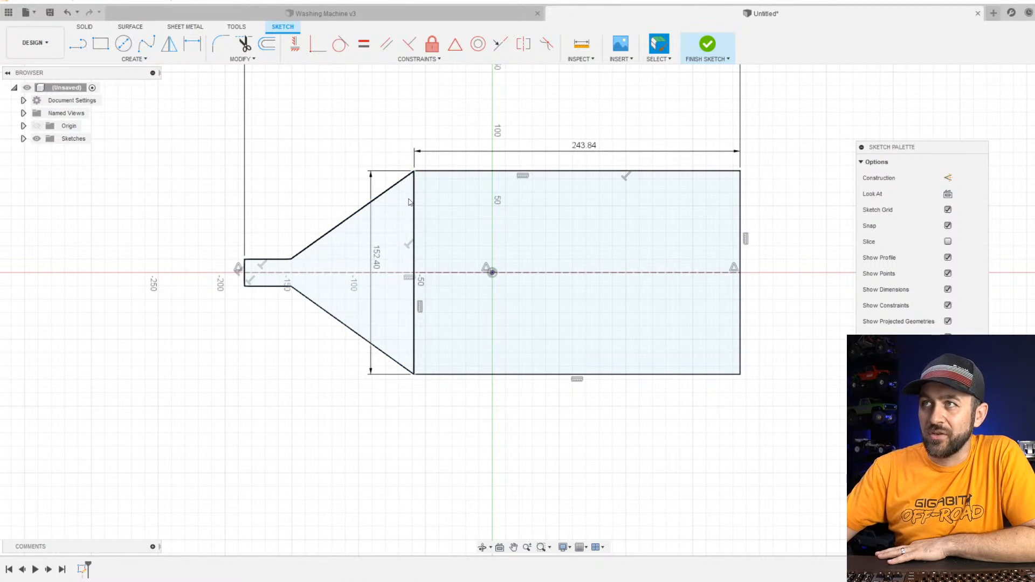
left_click(409, 202)
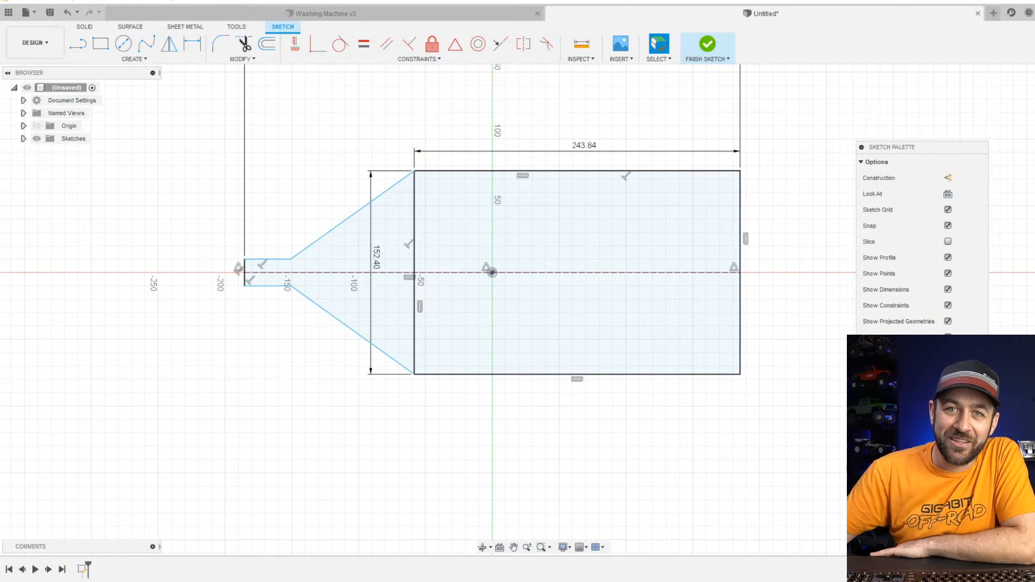
scroll(433, 243, "up", 3)
scroll(435, 280, "down", 4)
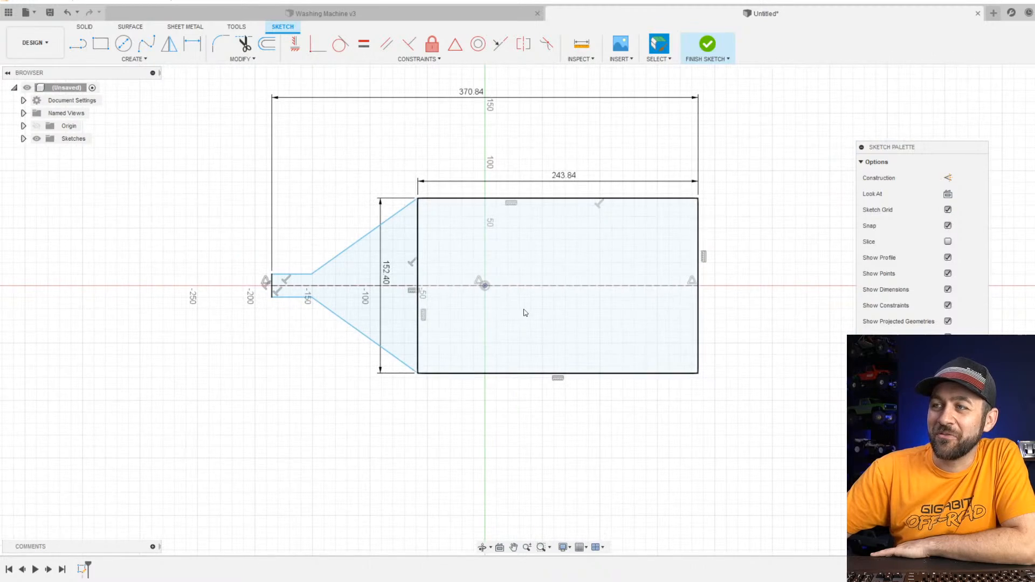
scroll(416, 398, "down", 2)
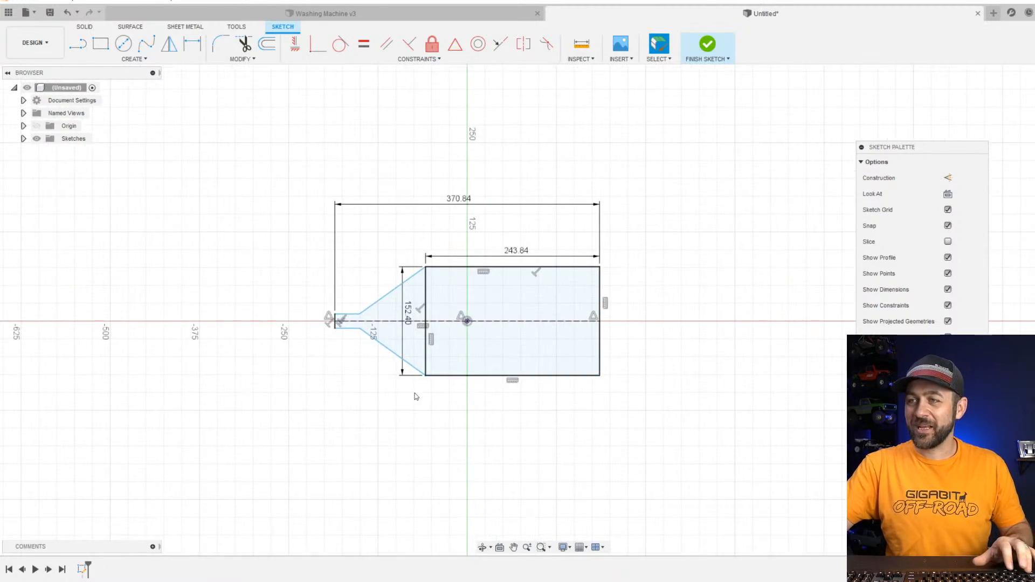
scroll(534, 395, "up", 2)
mouse_move(534, 395)
middle_mouse_down("shift")
mouse_move(540, 359)
mouse_move(511, 293)
mouse_move(502, 297)
middle_mouse_up("shift")
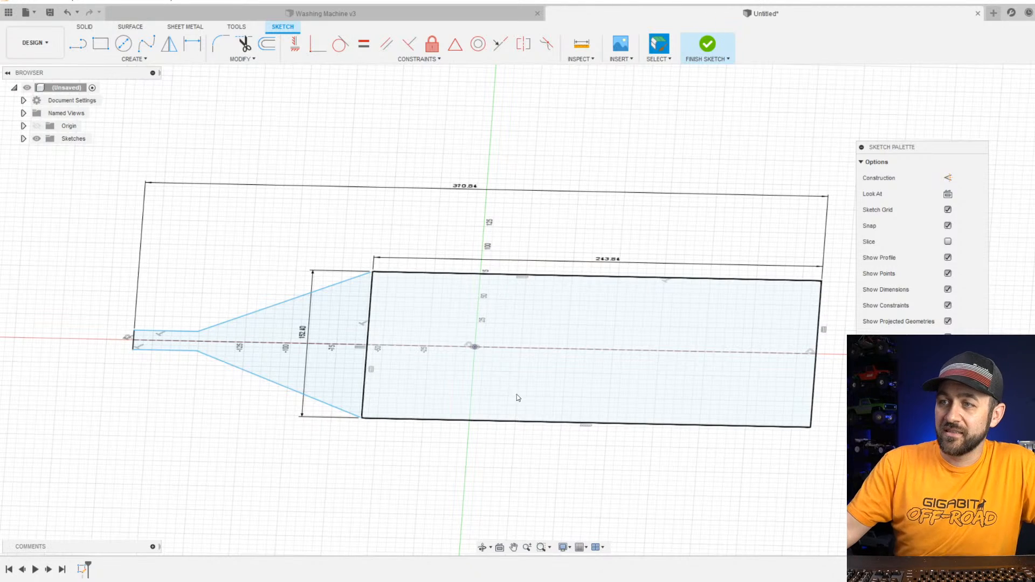
scroll(391, 191, "down", 2)
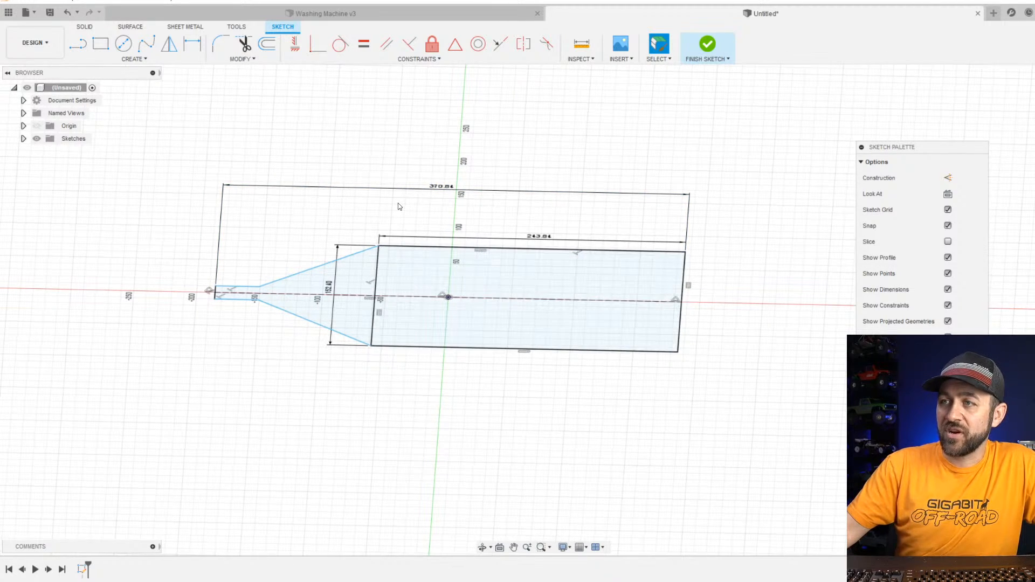
scroll(397, 203, "up", 3)
scroll(399, 245, "down", 2)
scroll(561, 237, "up", 2)
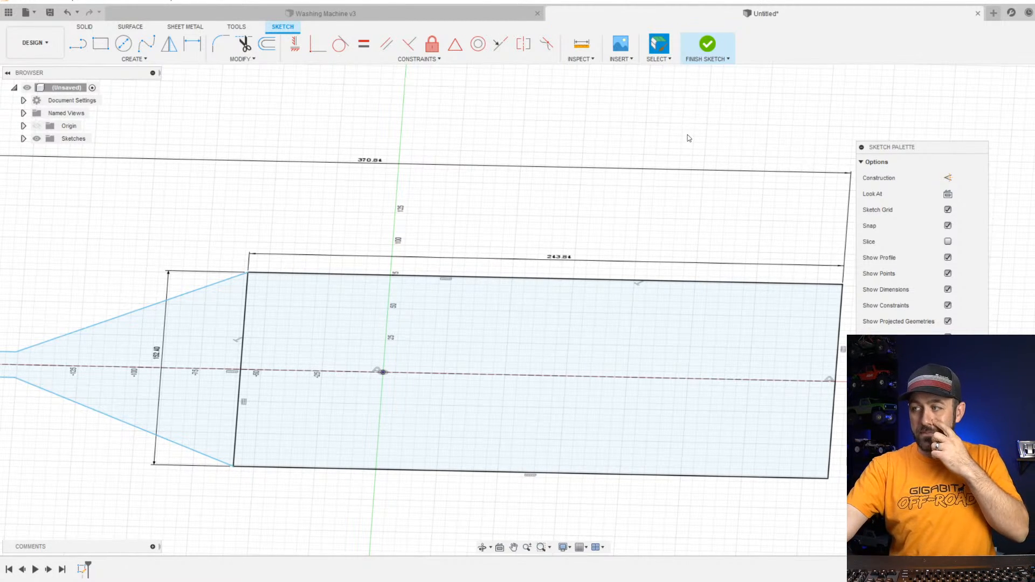
scroll(641, 303, "down", 2)
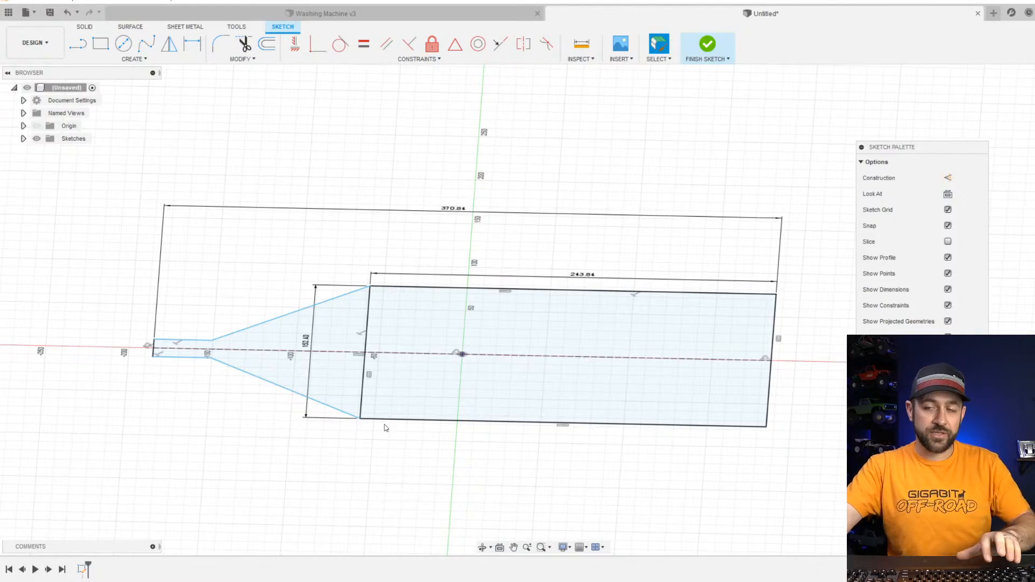
mouse_move(393, 424)
middle_mouse_down("shift")
mouse_move(378, 426)
mouse_move(402, 418)
middle_mouse_up("shift")
mouse_move(717, 276)
middle_mouse_down("shift")
mouse_move(258, 405)
mouse_move(302, 401)
mouse_move(318, 387)
mouse_move(317, 404)
middle_mouse_up("shift")
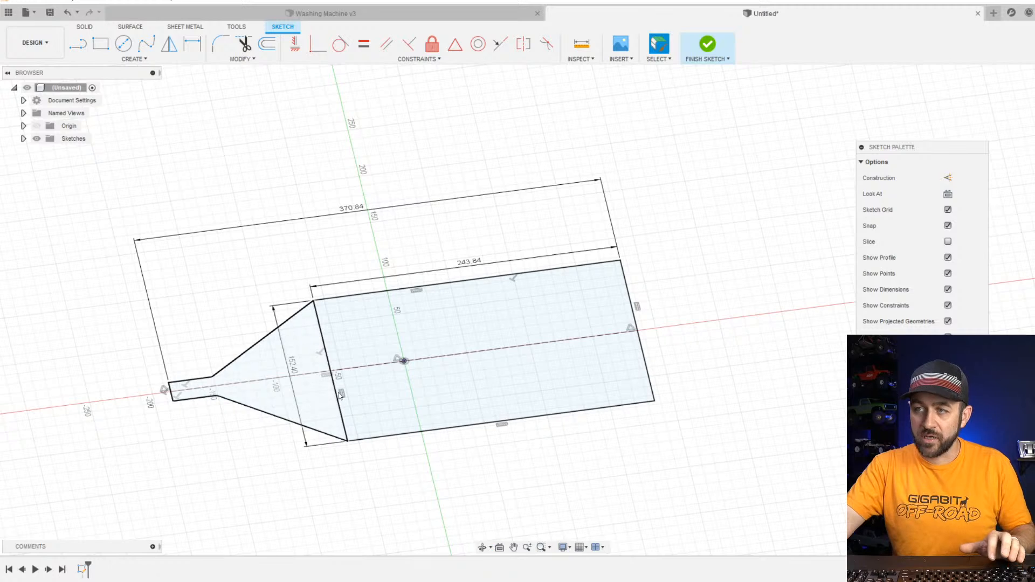
scroll(354, 364, "up", 3)
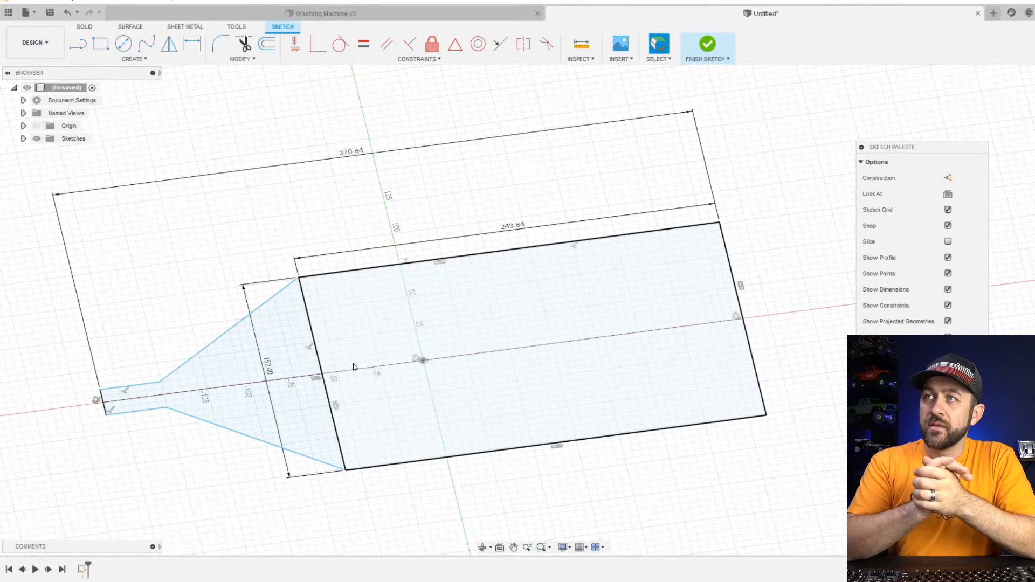
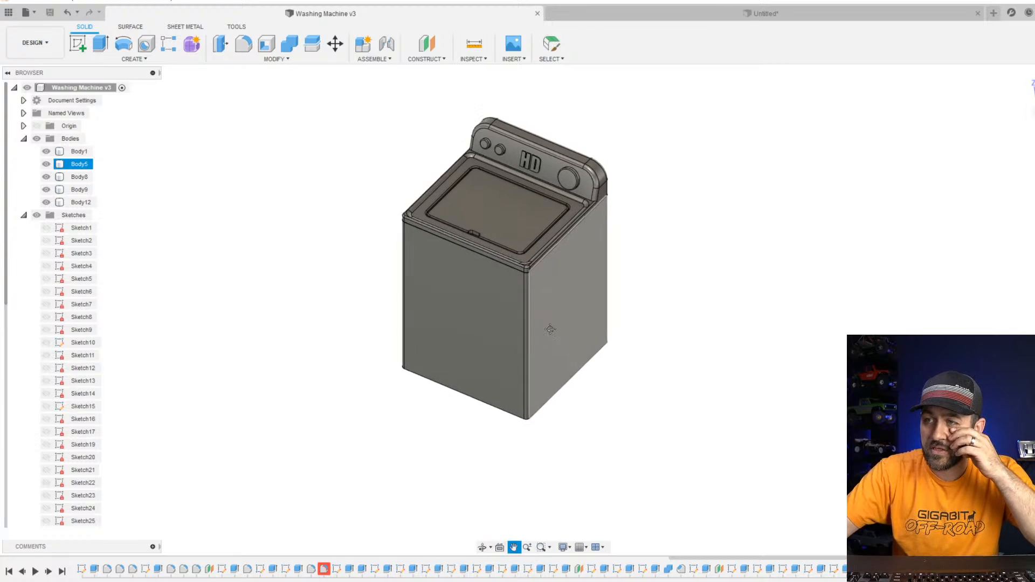
Hide Body5, Body8, Body12 and Body9 of the washing machine to inspect its separate parts, and show them again.
scroll(523, 208, "up", 3)
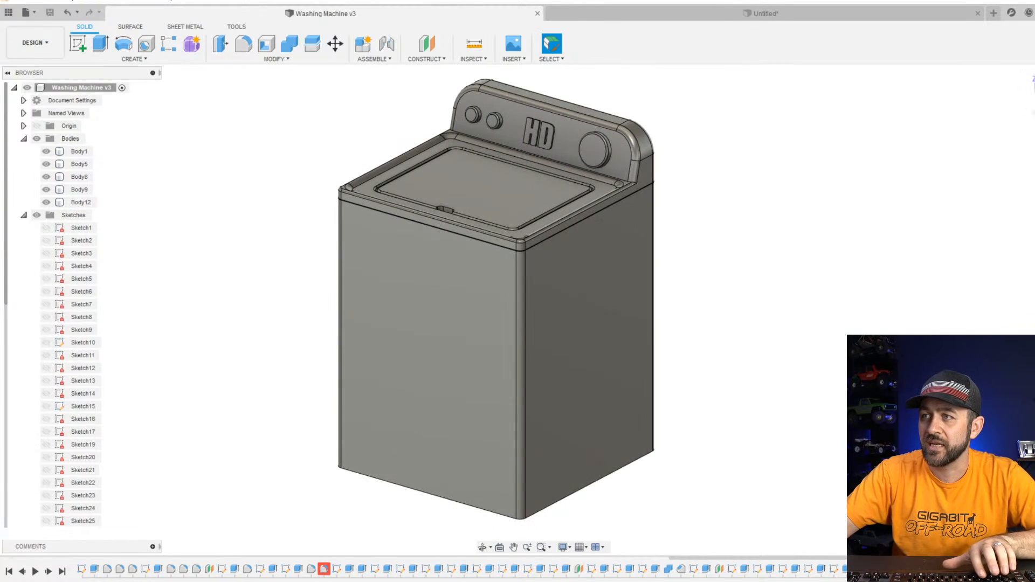
left_click(47, 165)
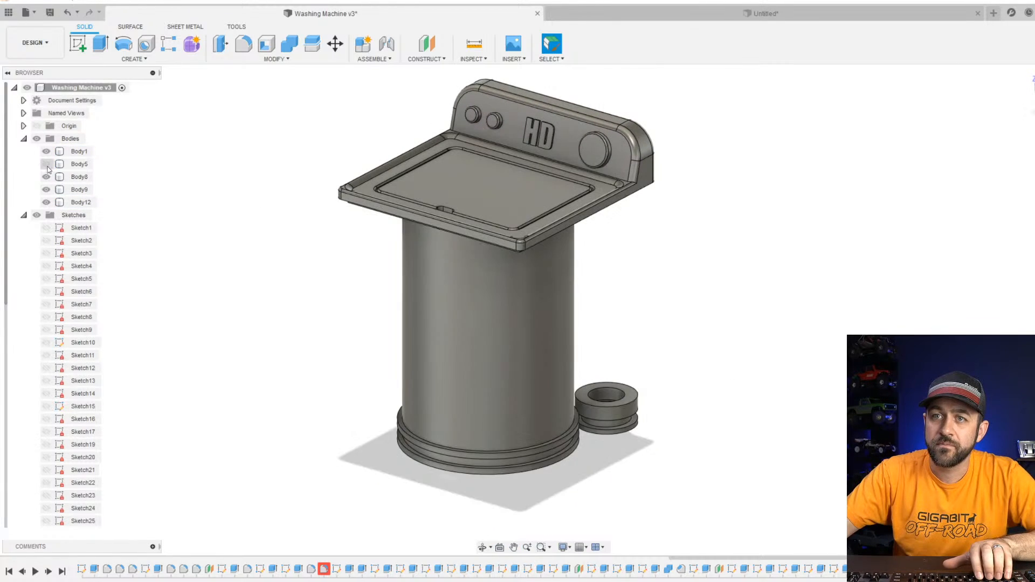
left_click(47, 177)
left_click(46, 203)
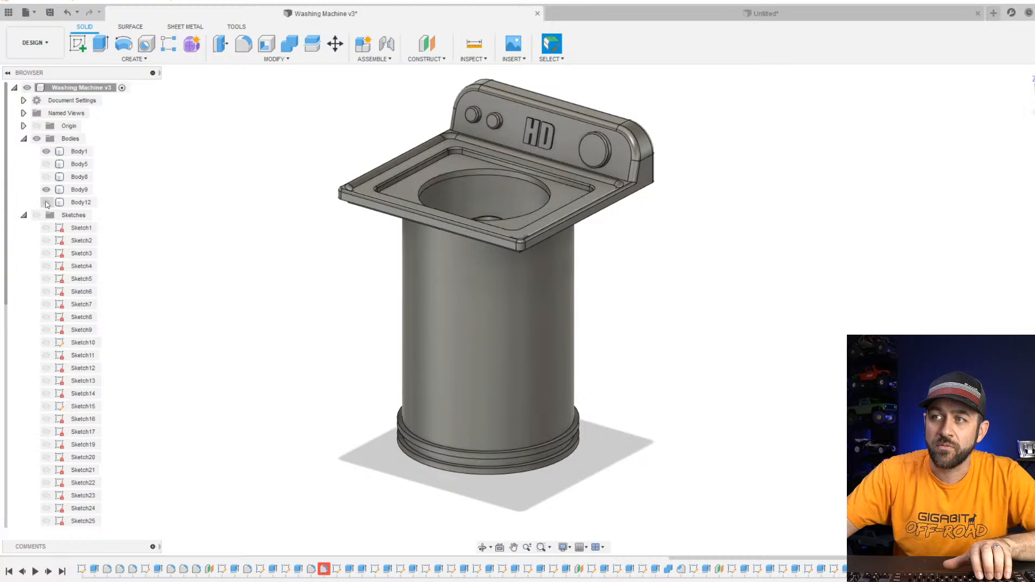
left_click(46, 189)
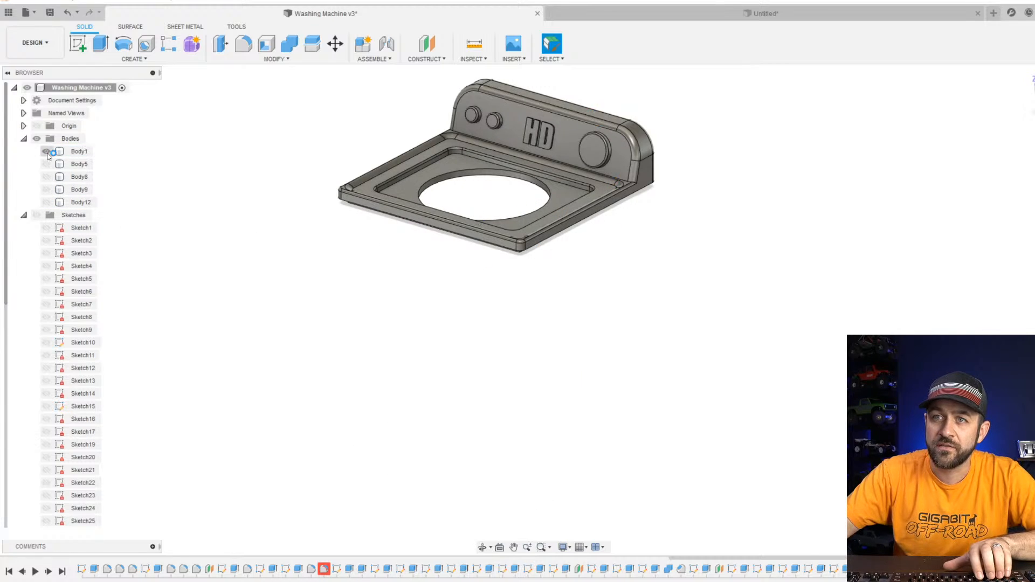
left_click(48, 166)
left_click(47, 165)
left_click(46, 190)
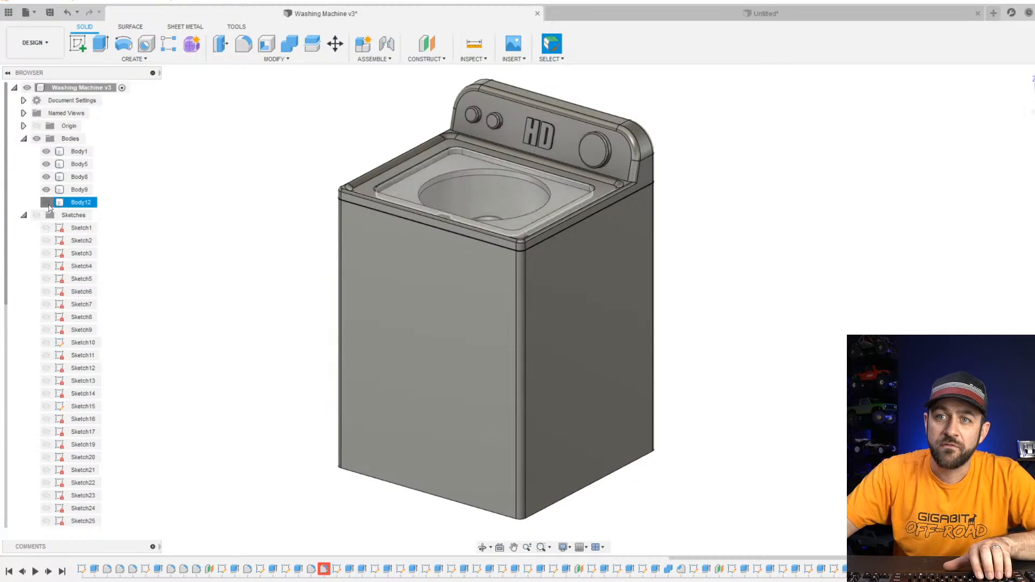
left_click(46, 203)
Highlight the washing machine's top body to identify it, clear the selection and collapse the list of sketches in the browser.
left_click(79, 152)
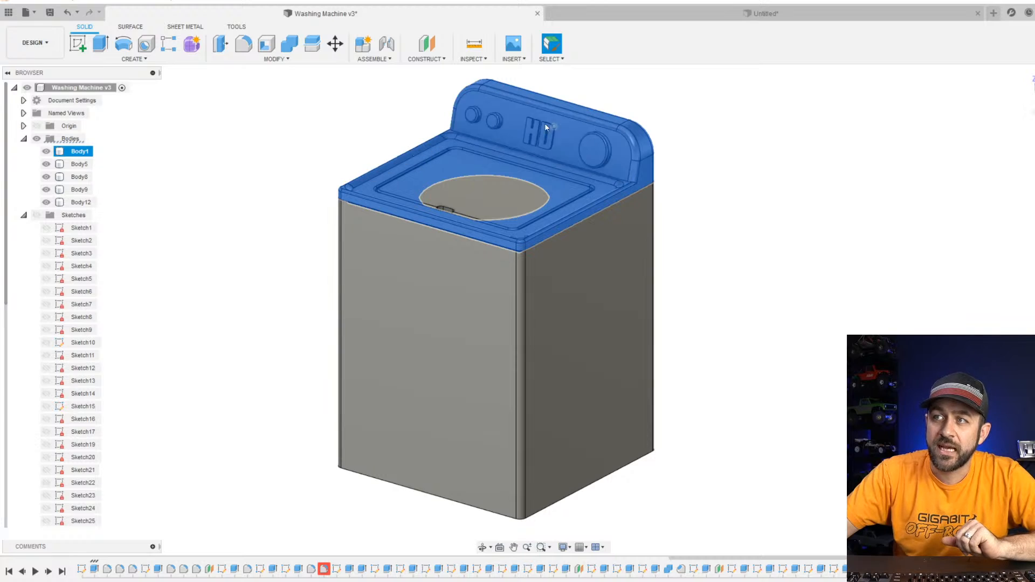
scroll(81, 135, "down", 2)
scroll(99, 139, "down", 3)
scroll(70, 119, "up", 3)
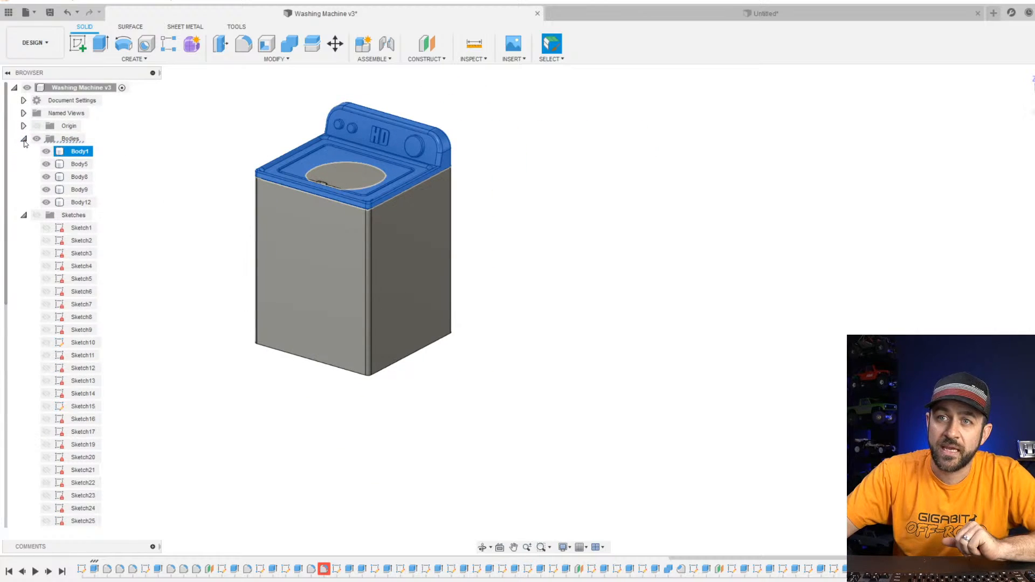
left_click(22, 192)
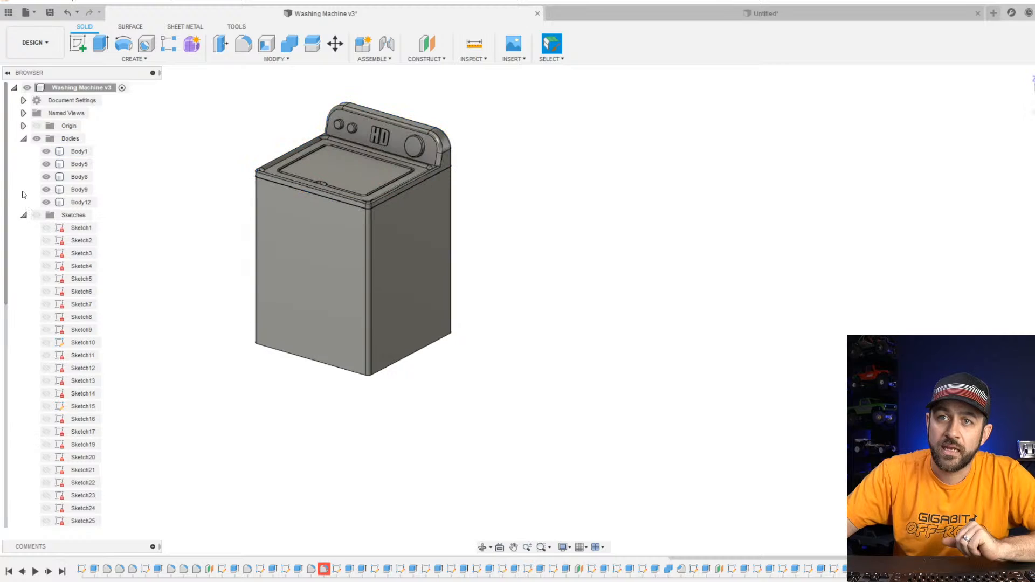
left_click(23, 216)
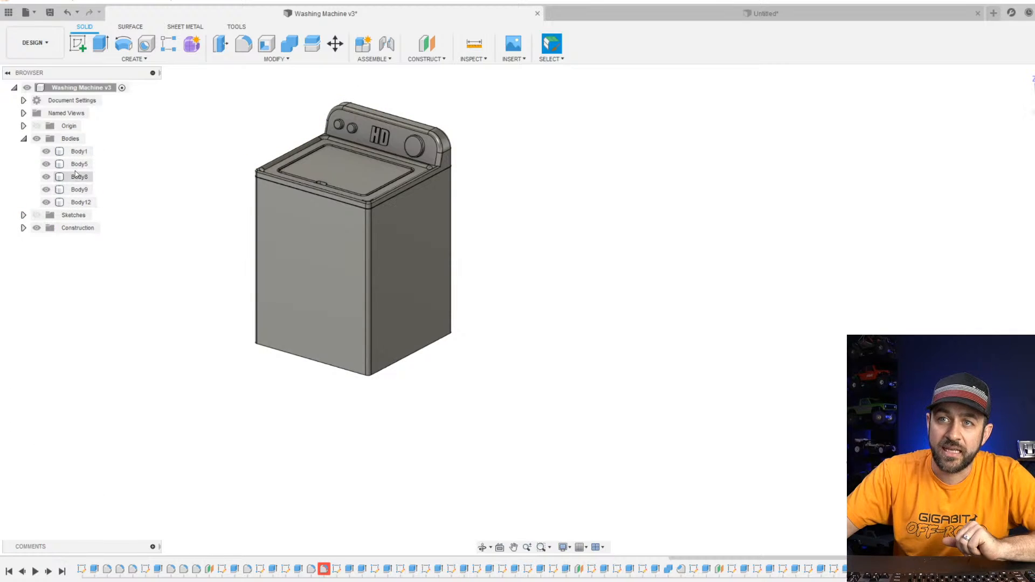
Export Body1 as a binary STL with medium refinement, named Washing Machine Top, into the 3D Printing Files folder.
left_click(79, 151)
right_click(80, 154)
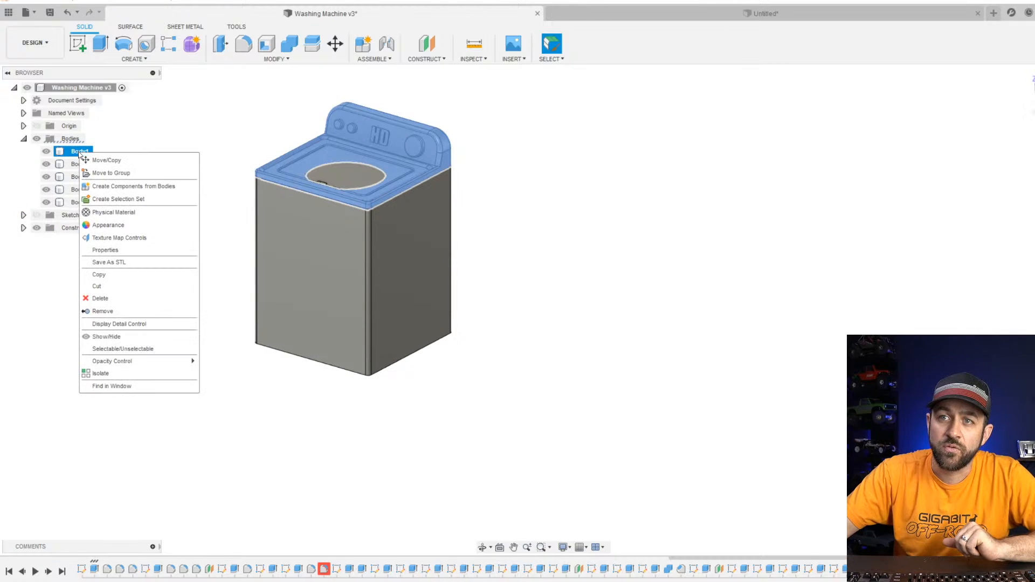
left_click(126, 264)
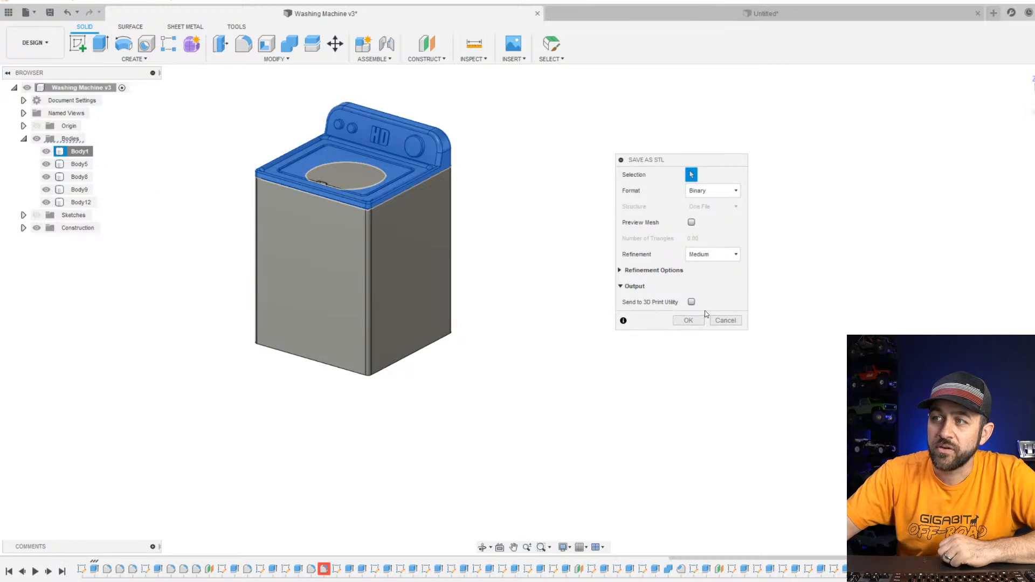
left_click(693, 322)
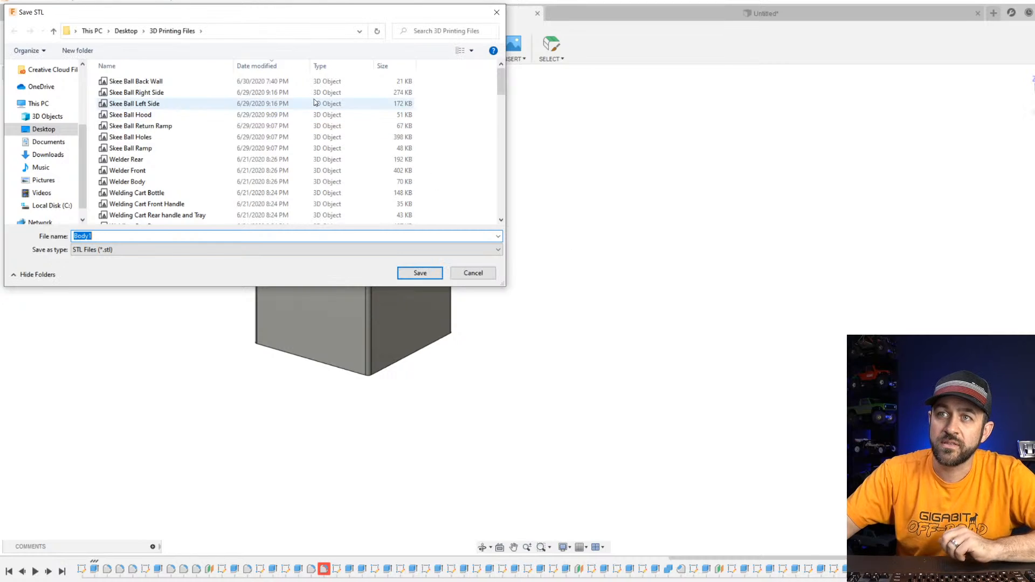
type("Was")
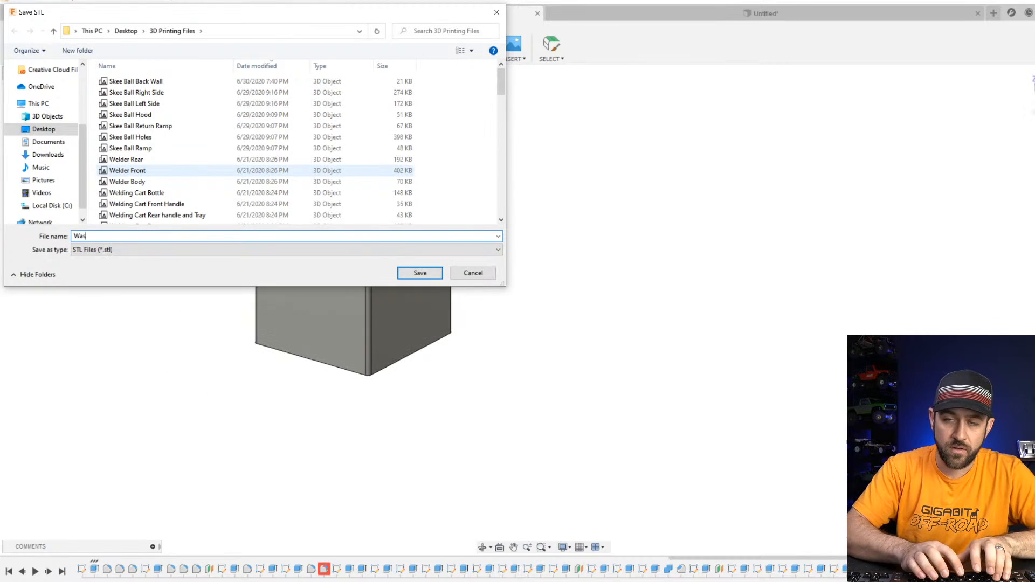
type("hing Machine Top")
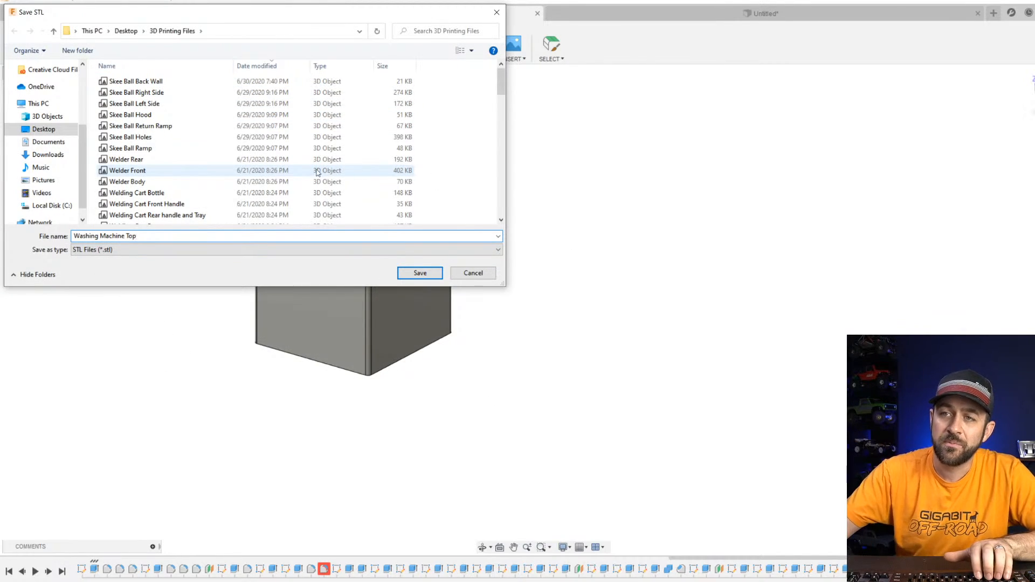
left_click(420, 272)
Export Body5 as a binary STL with medium refinement, named Washing Machine Body, into the 3D Printing Files folder.
left_click(79, 165)
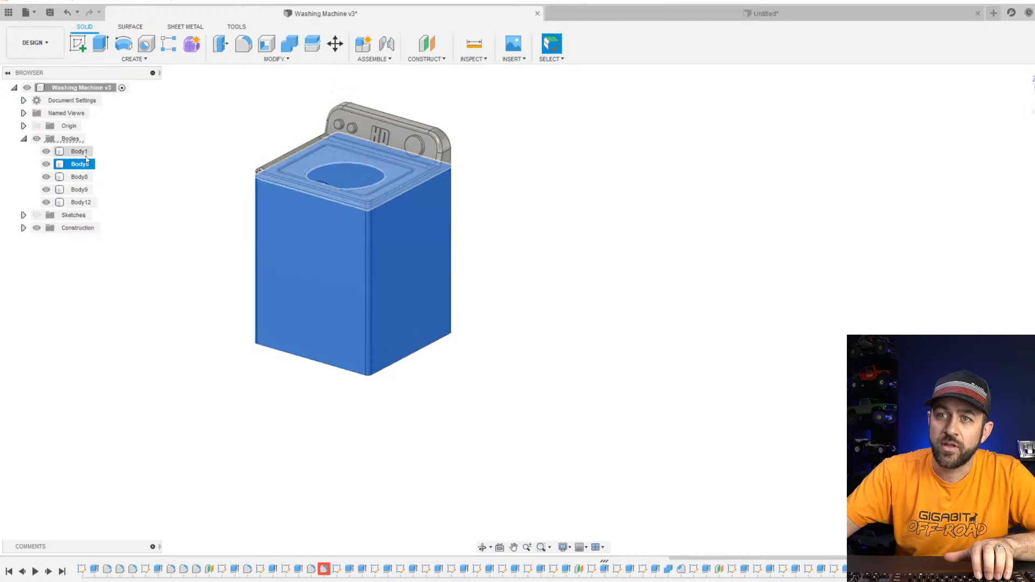
right_click(78, 168)
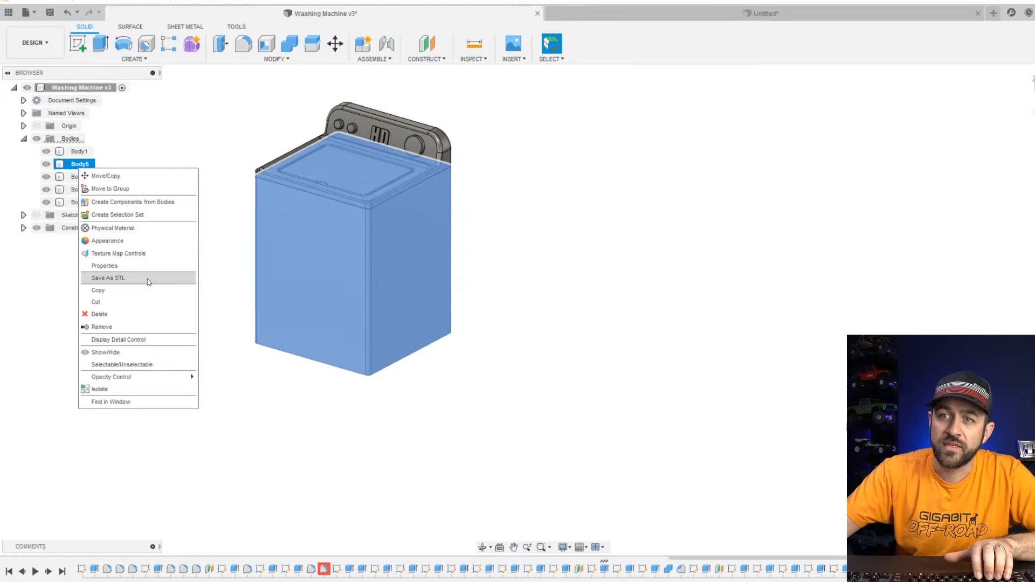
left_click(148, 278)
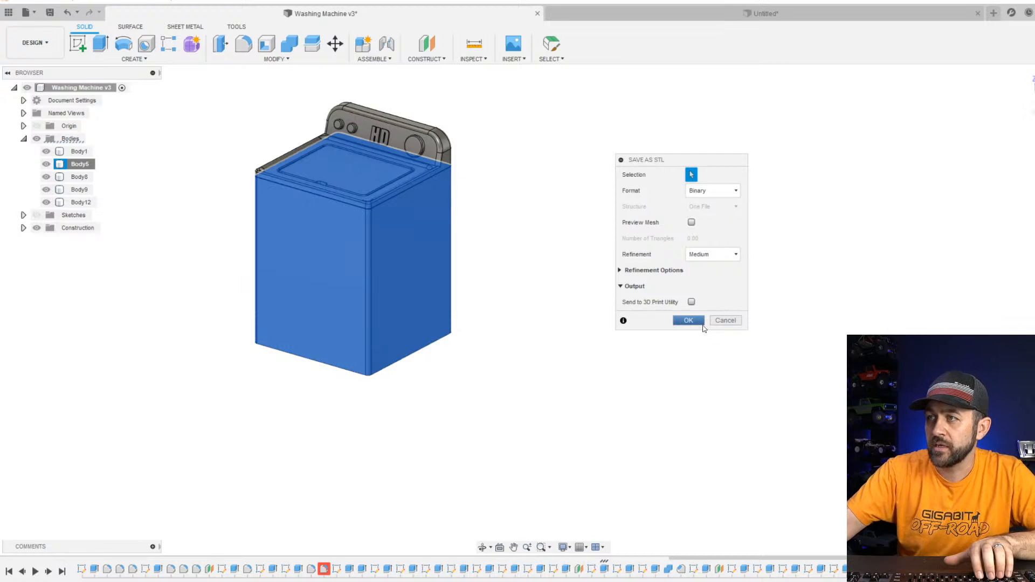
left_click(689, 320)
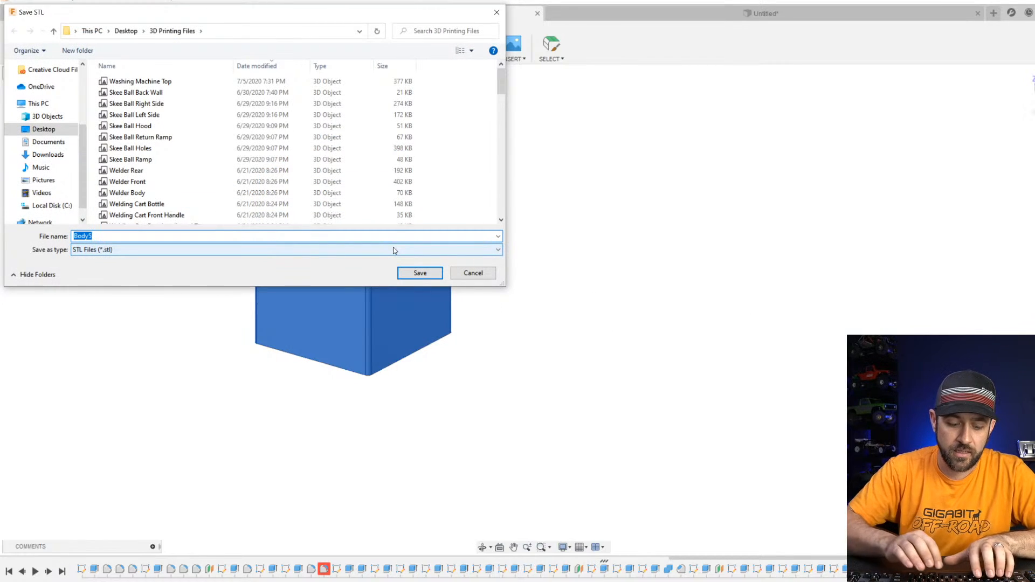
type("WEashi")
key("BackSpace")
key("BackSpace")
type("a")
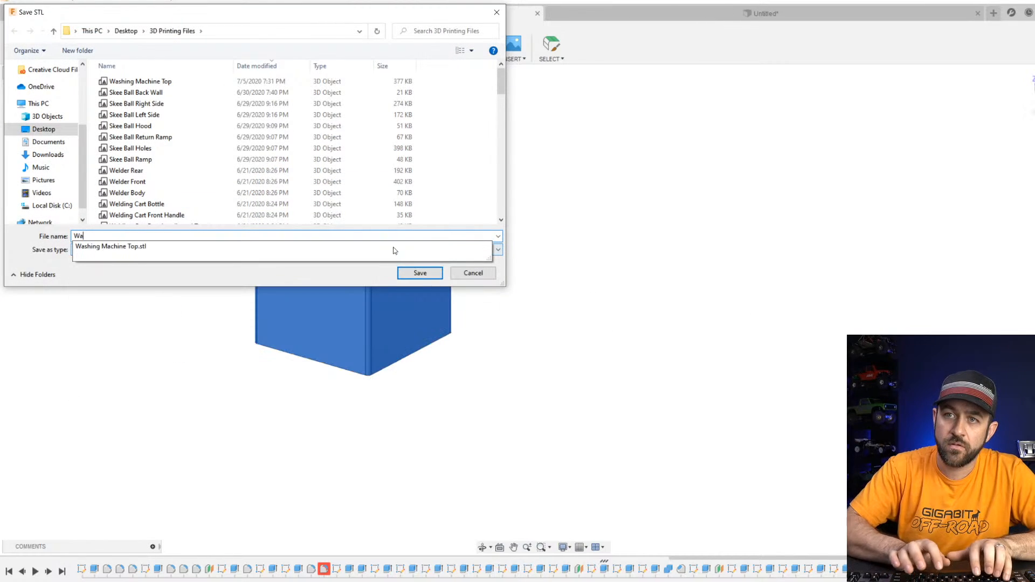
type("shing Mac")
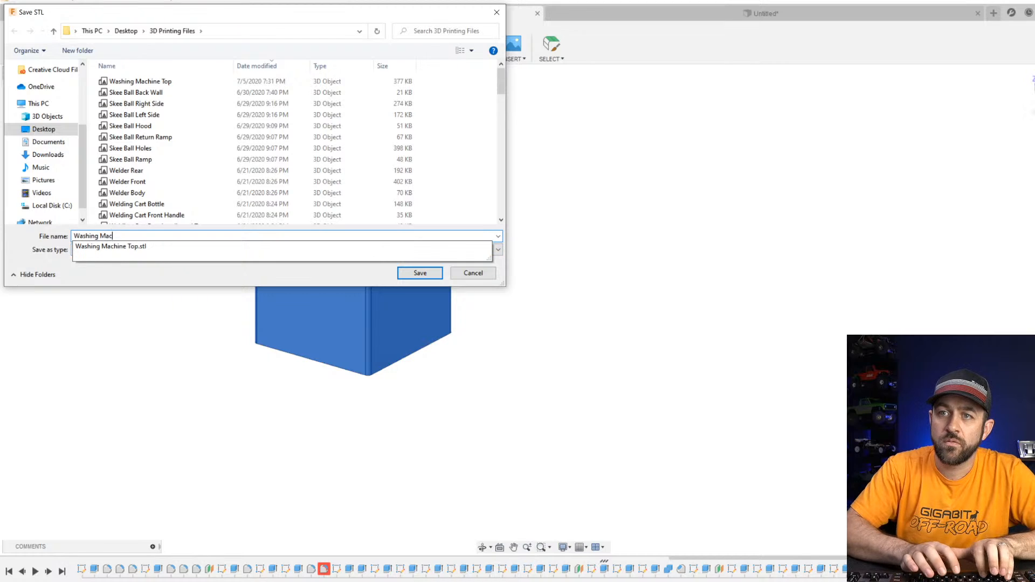
type("hine Body")
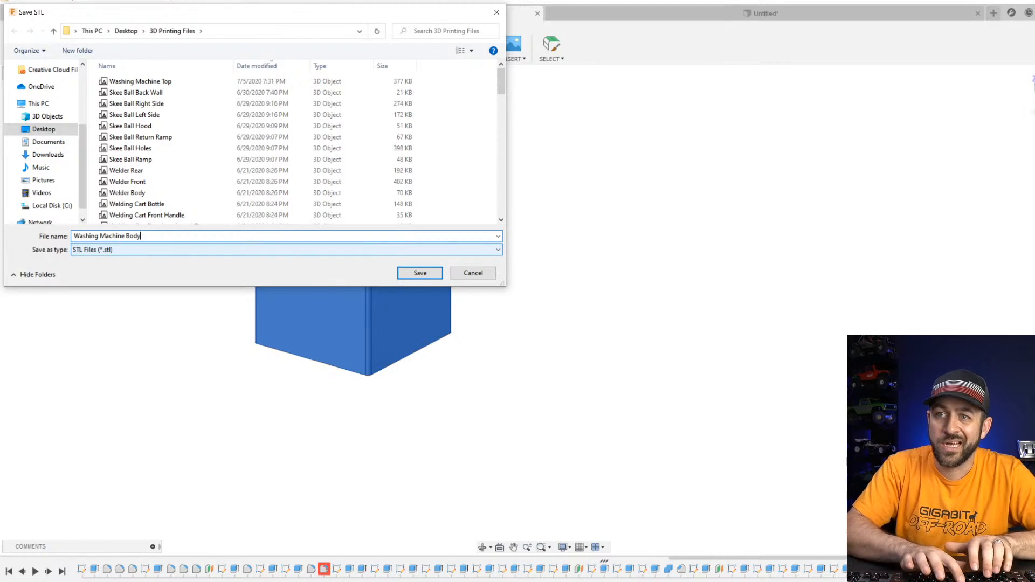
left_click(420, 273)
Export Body8 as a binary STL with medium refinement, named Washing Machine Drive Pully, into the 3D Printing Files folder.
right_click(80, 180)
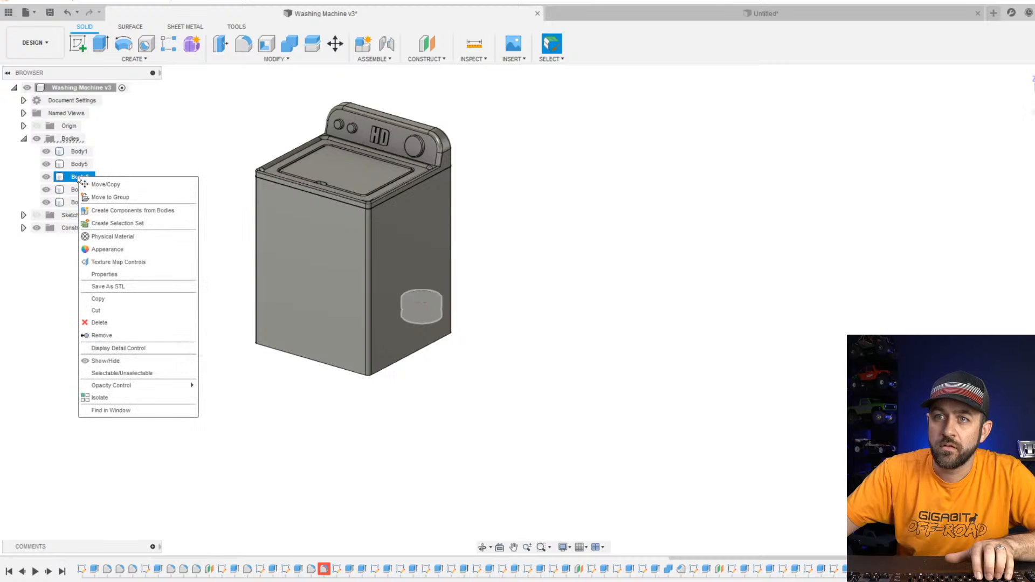
left_click(108, 281)
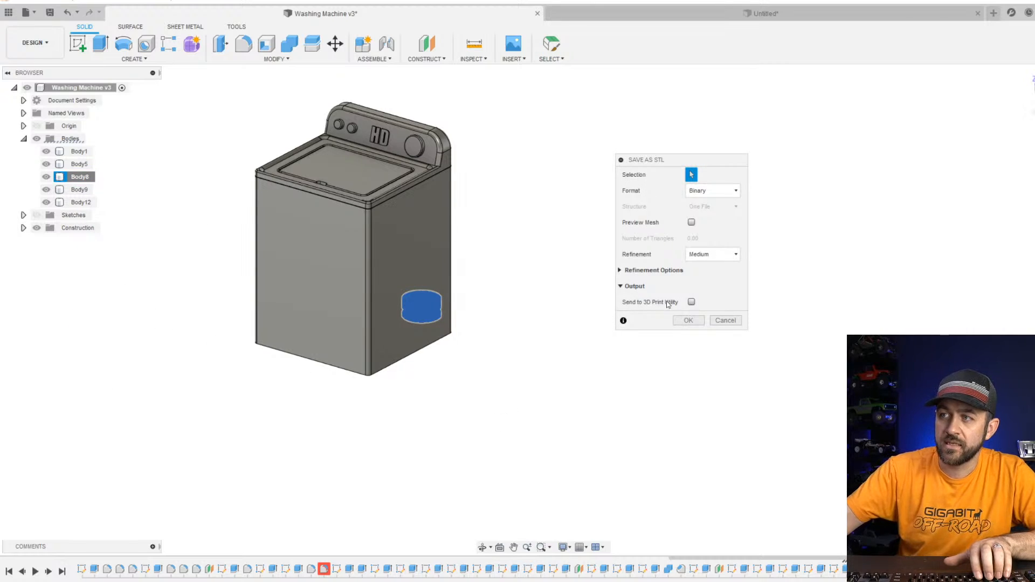
left_click(693, 321)
type("W")
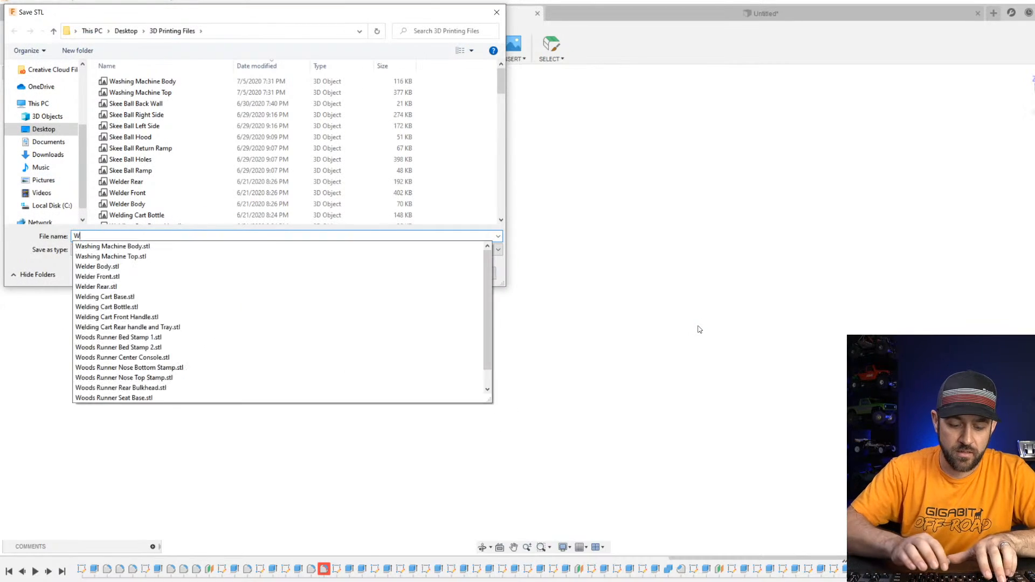
type("ashing Machine Drive Pully")
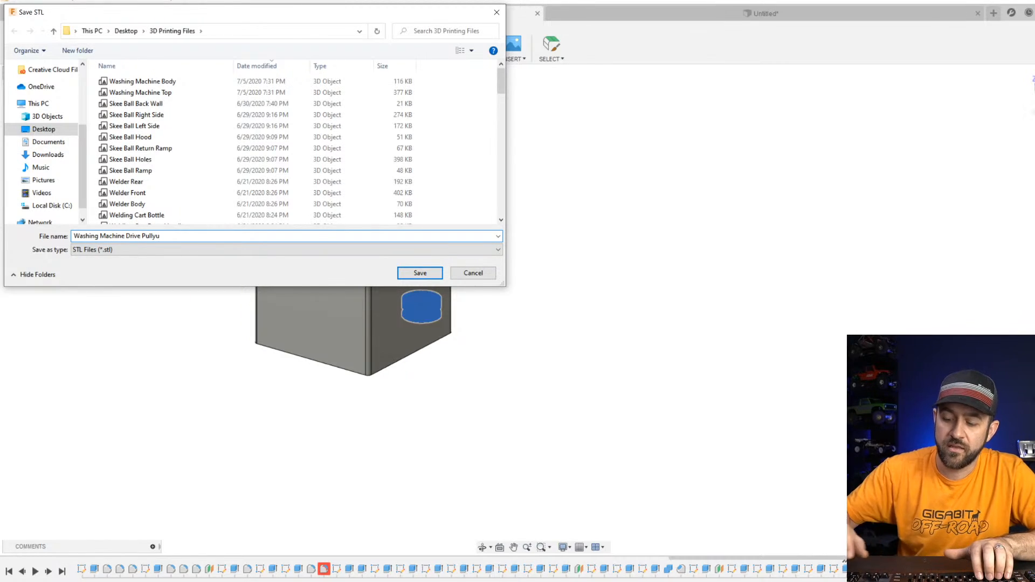
left_click(420, 273)
Export Body9 as a binary STL with medium refinement, named Washing Drum, into the 3D Printing Files folder.
left_click(75, 190)
right_click(70, 195)
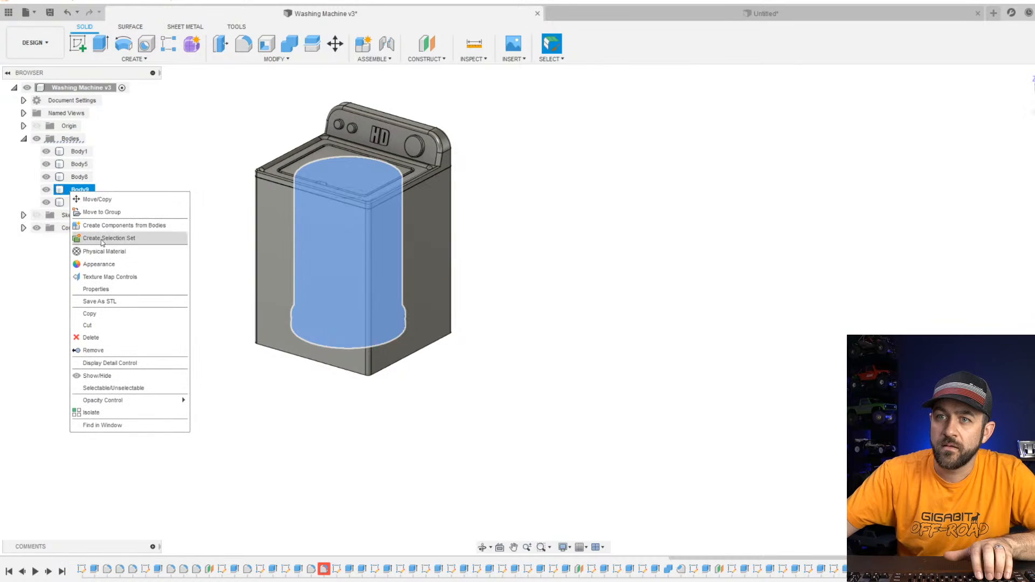
left_click(108, 301)
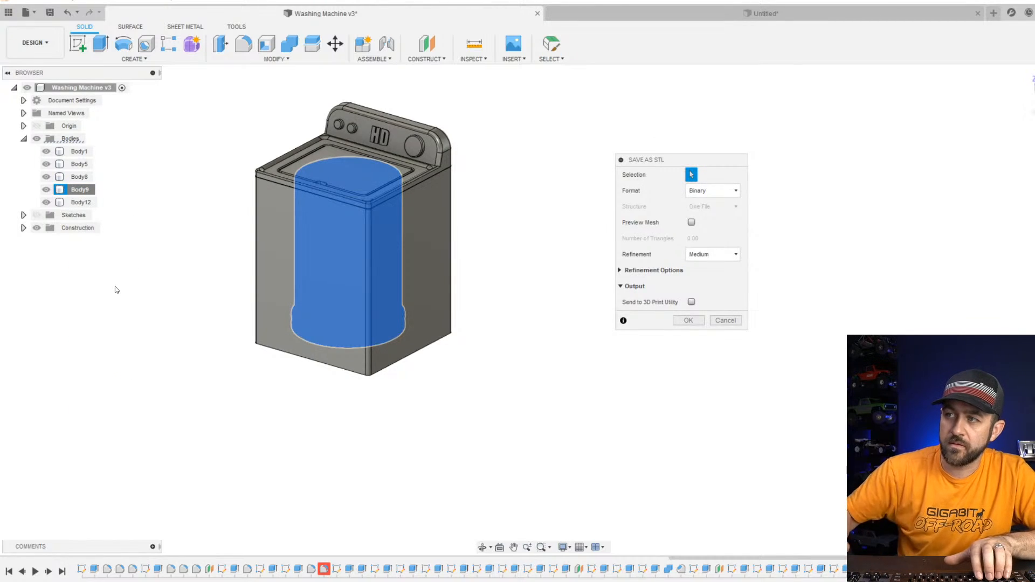
key("Return")
type("Washing")
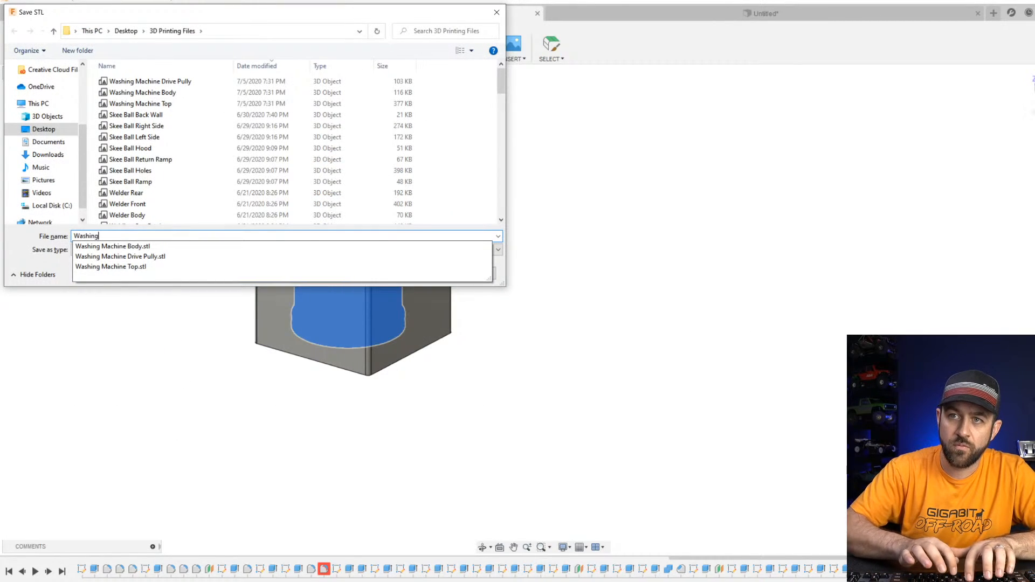
type(" Dr")
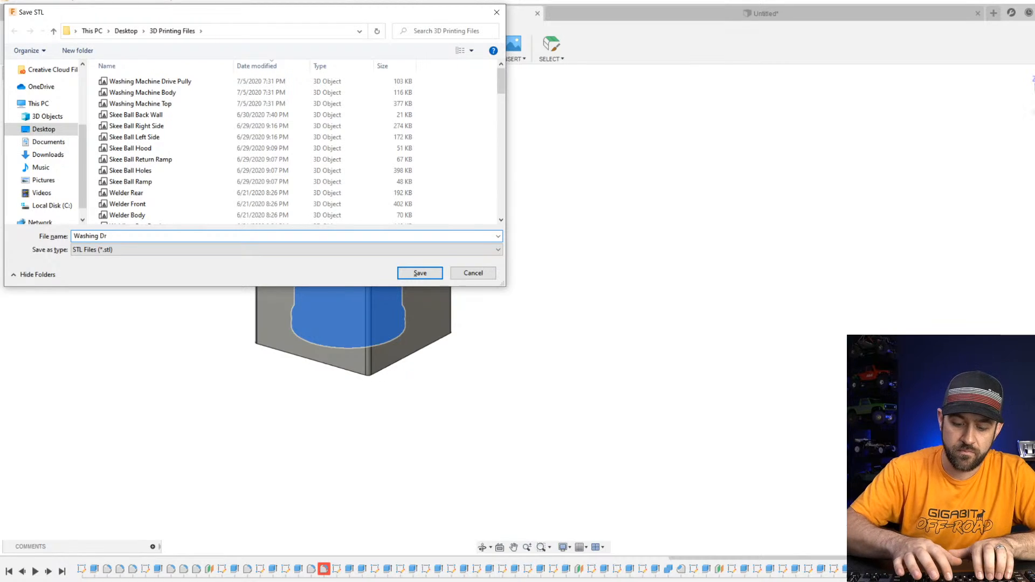
type("um")
key("Return")
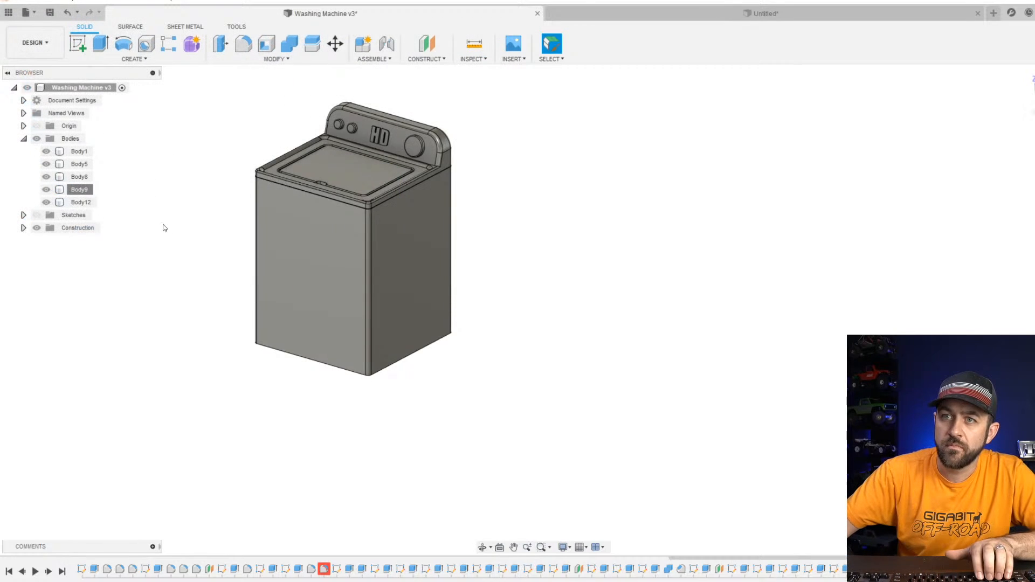
Export Body12 as a binary STL with medium refinement, named Washing Machine Lid, into the 3D Printing Files folder.
right_click(81, 202)
left_click(121, 314)
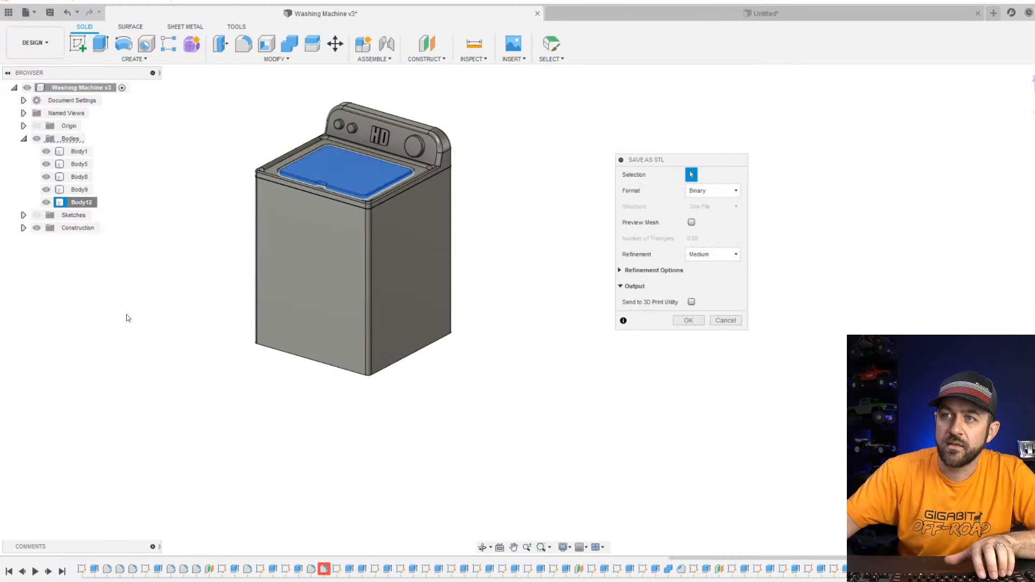
key("Return")
type("W")
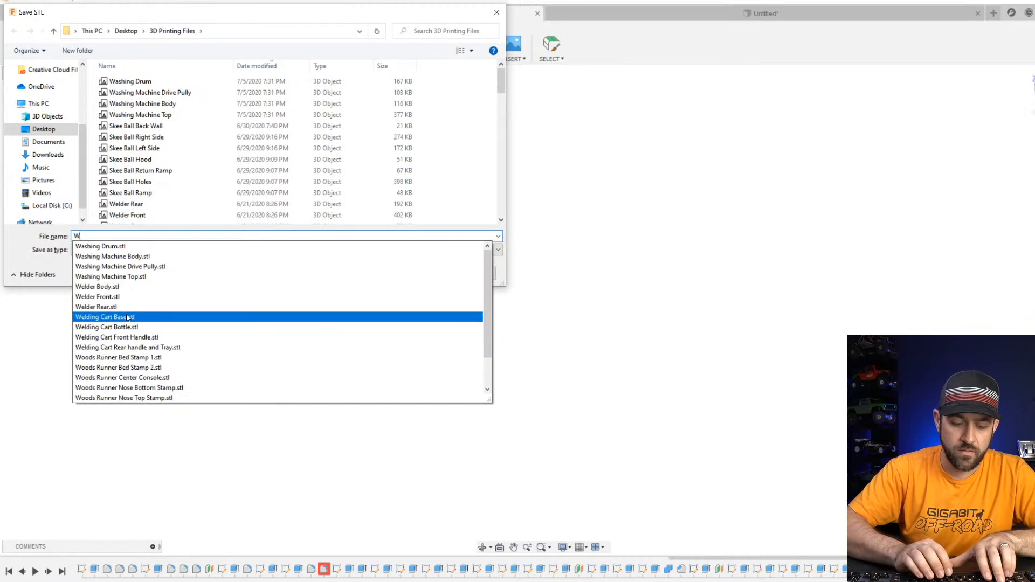
type("ashing Machine")
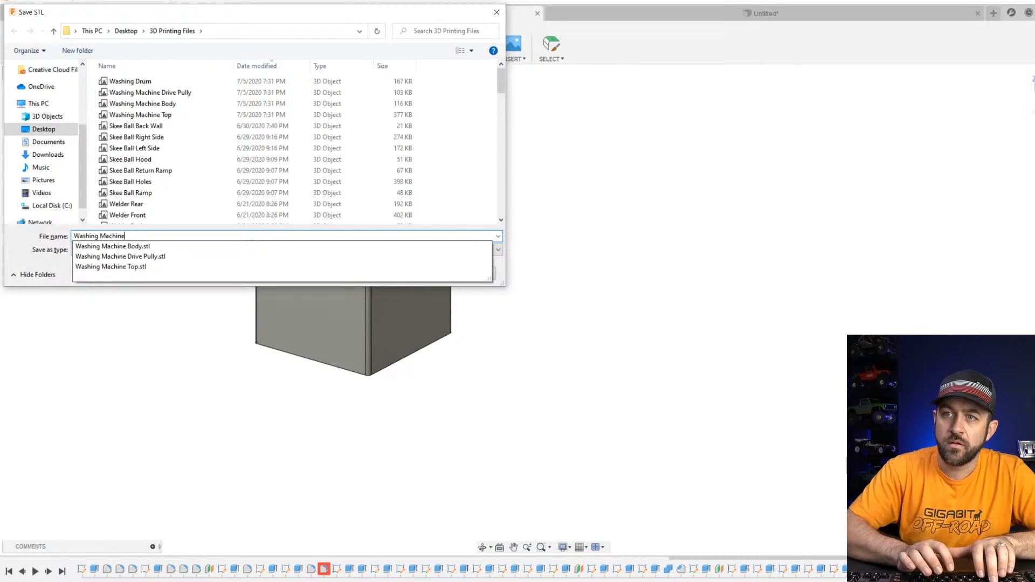
type(" Lid\\")
key("Return")
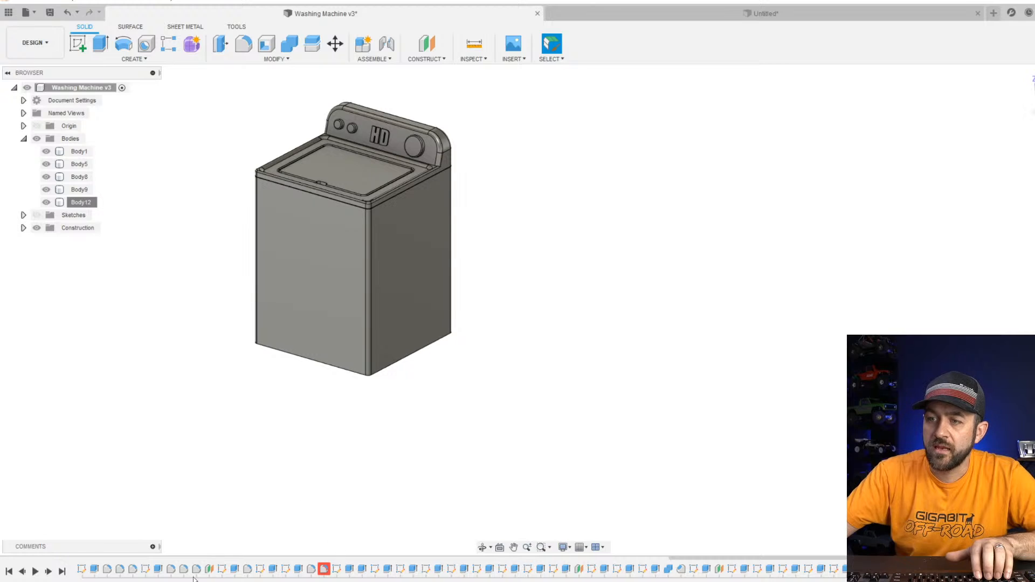
Launch Ultimaker Cura 4.6 and switch to its window.
key("super")
type("cura")
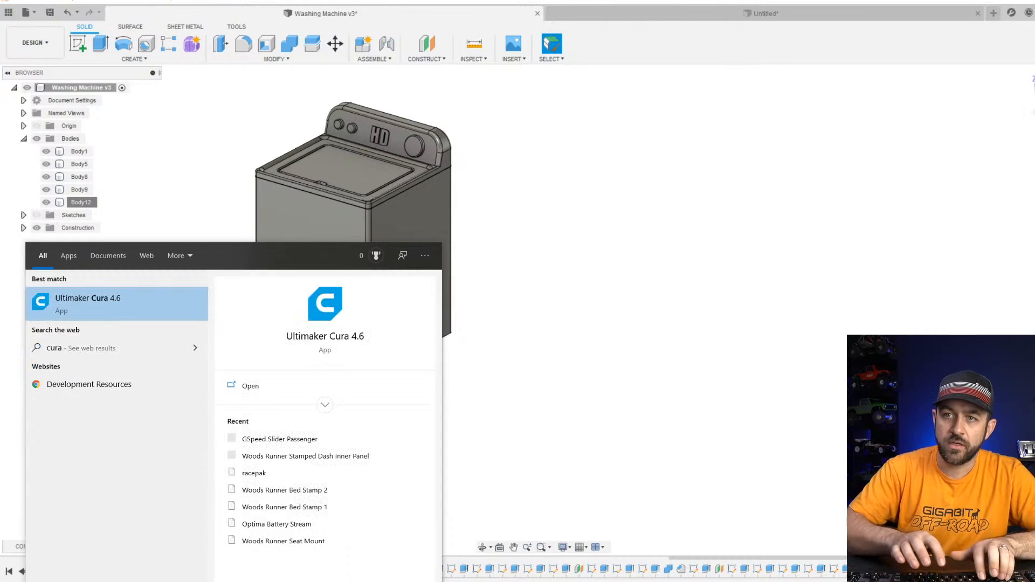
left_click(120, 300)
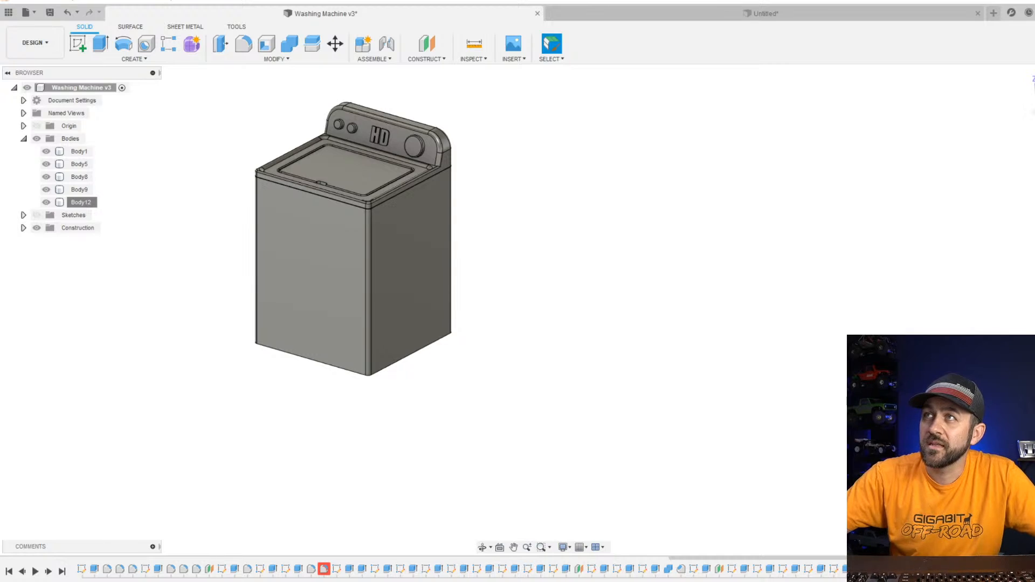
key("alt+Tab")
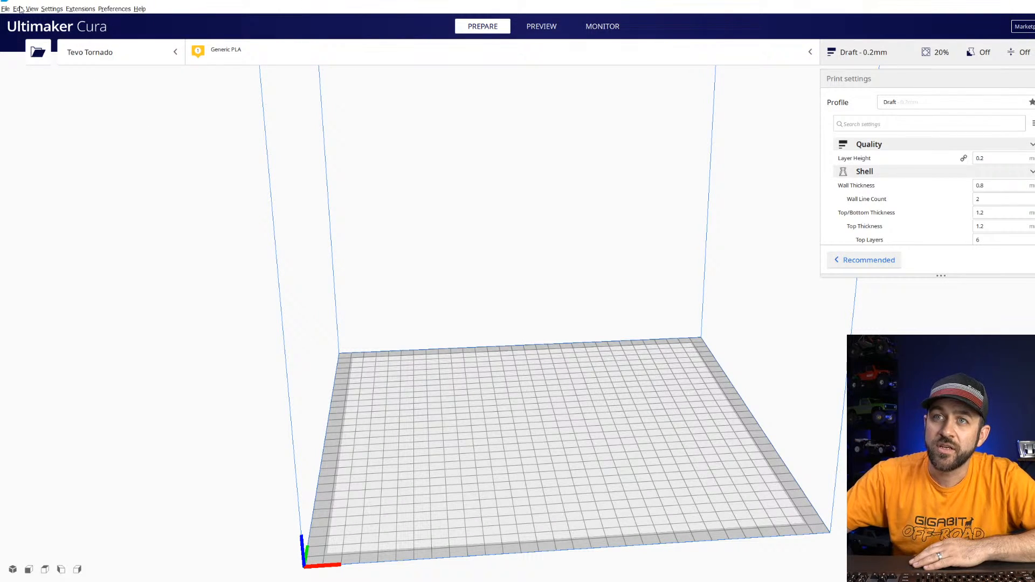
scroll(565, 400, "down", 5)
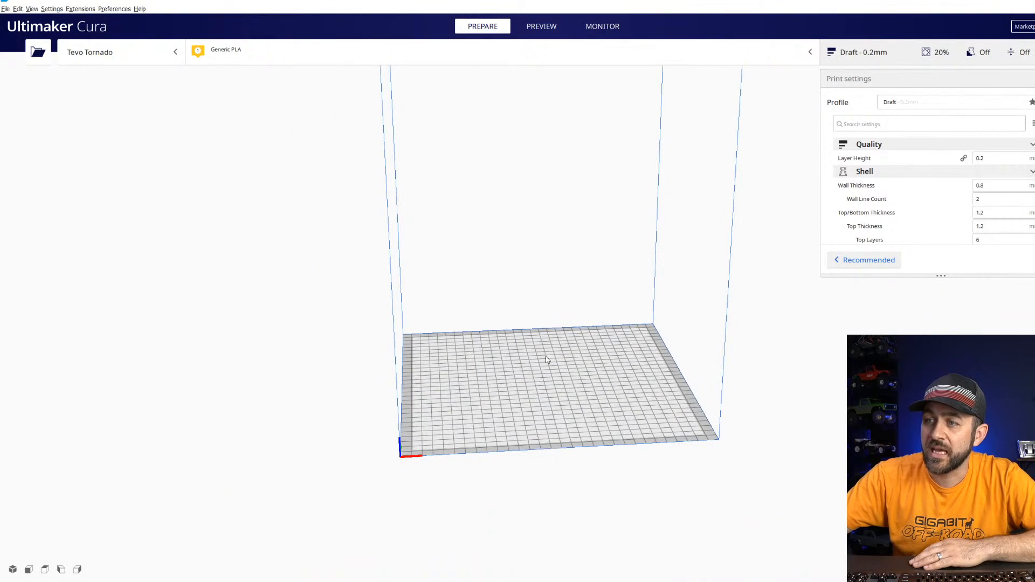
middle_click_drag(560, 323, 460, 531)
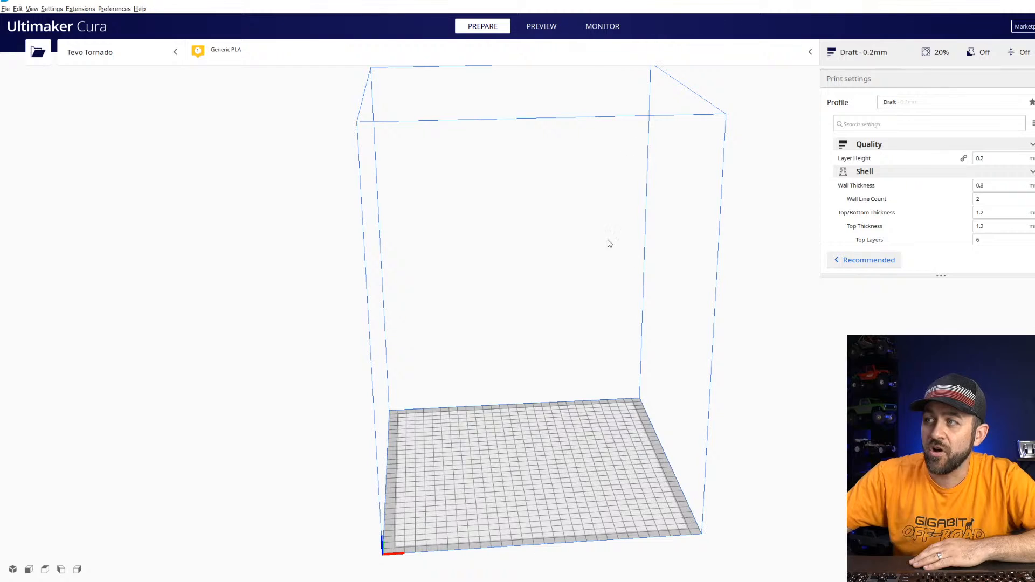
middle_click_drag(519, 472, 480, 322)
scroll(510, 384, "down", 3)
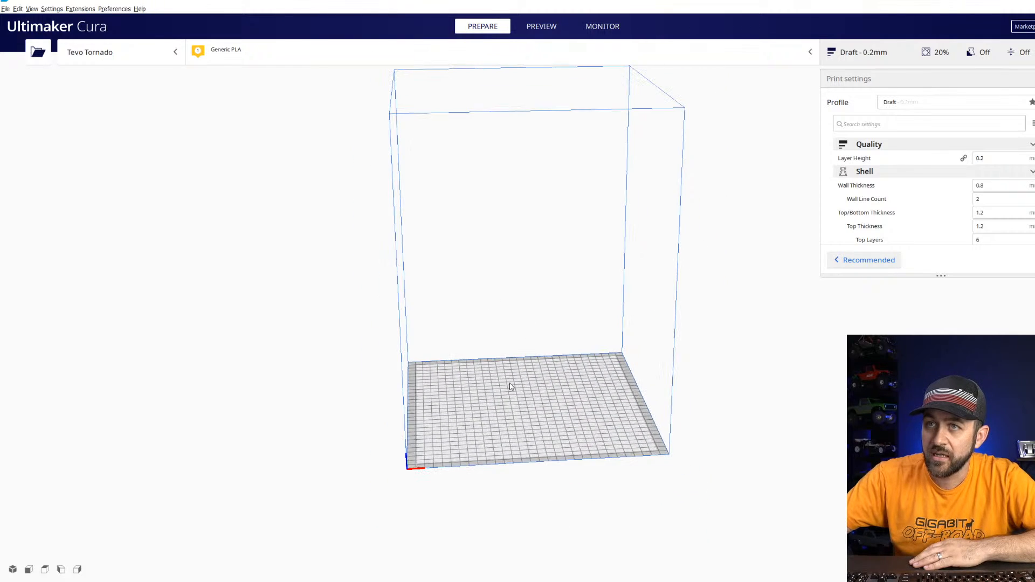
scroll(536, 409, "up", 5)
middle_click_drag(536, 409, 411, 246)
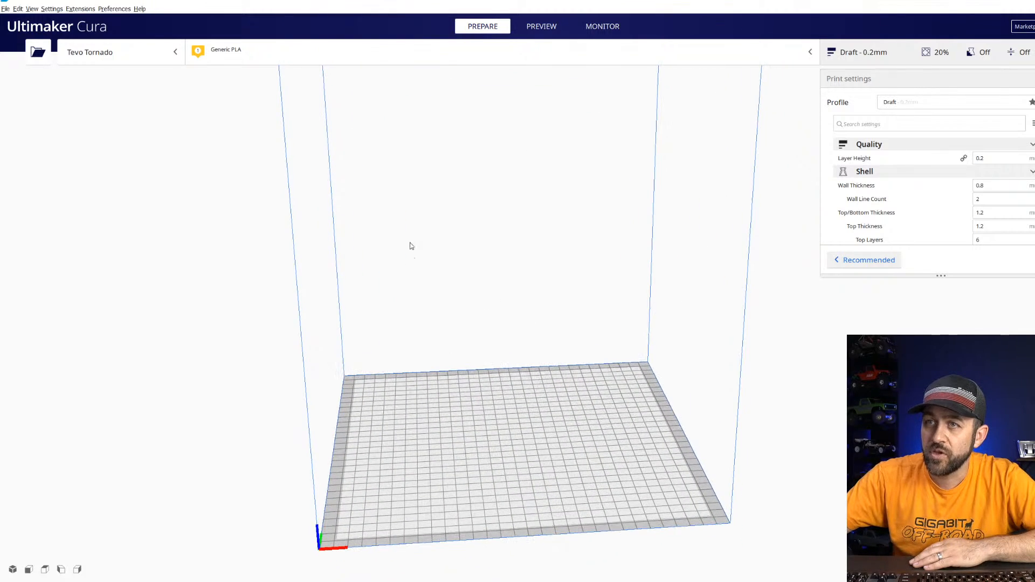
Examine the Creality3D models in the list of non-networked printers without adding one.
left_click(127, 56)
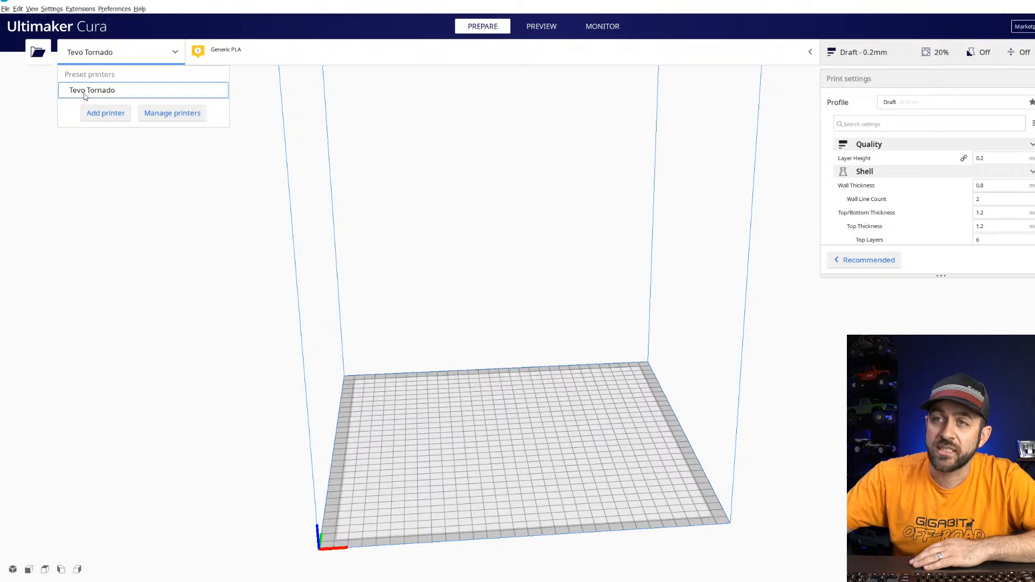
left_click(103, 112)
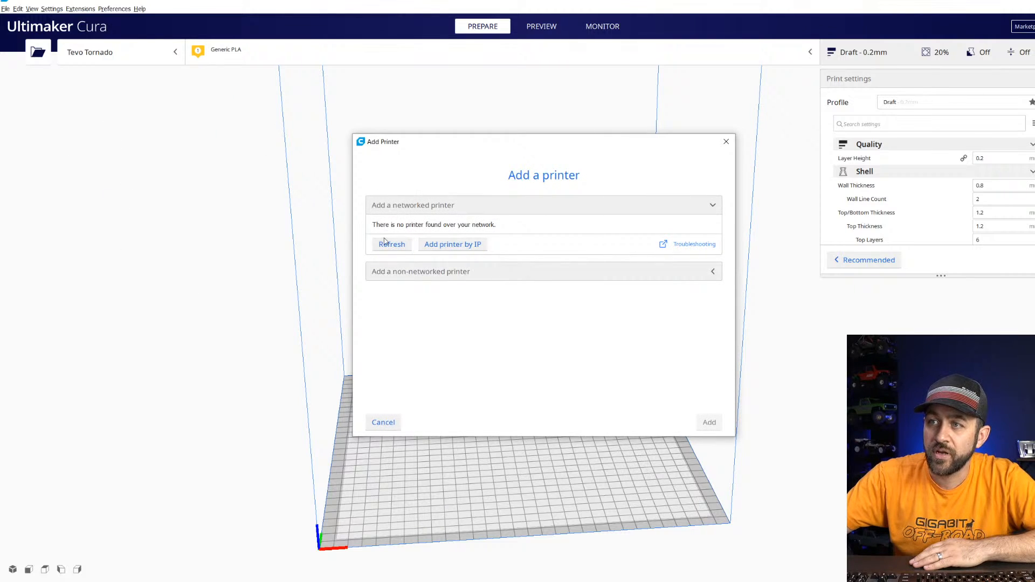
left_click(482, 273)
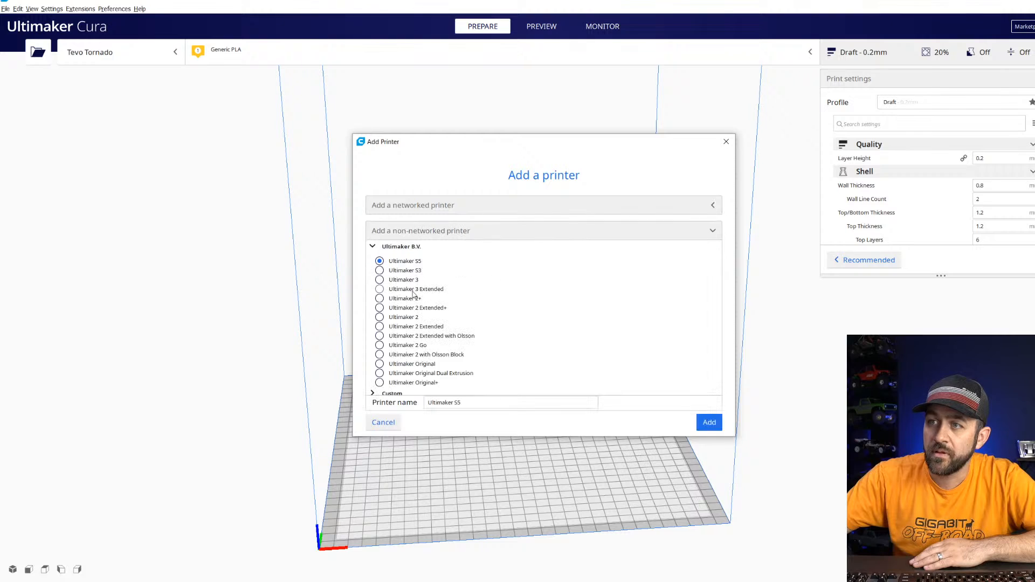
scroll(413, 294, "down", 2)
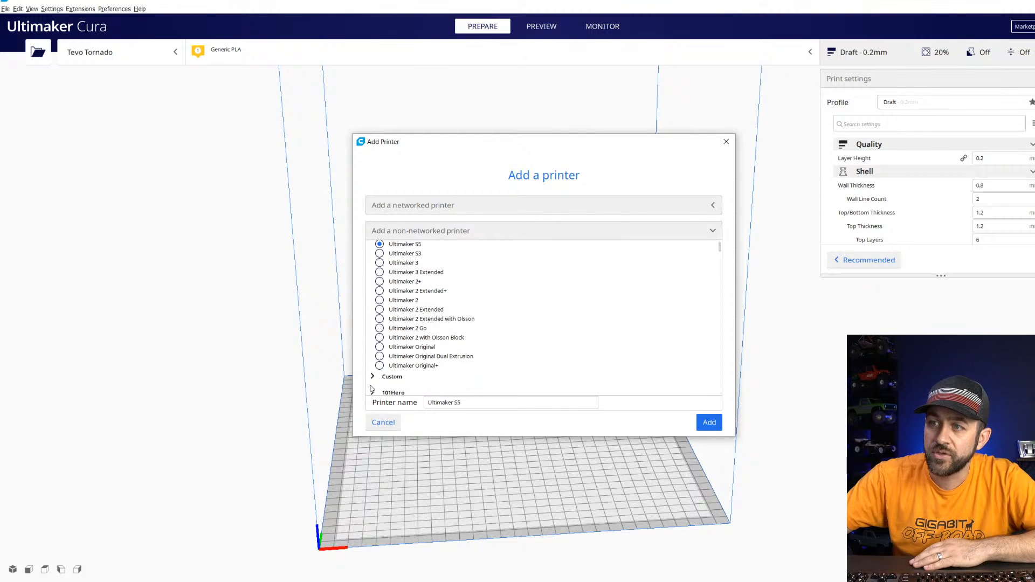
scroll(437, 355, "down", 5)
scroll(397, 287, "down", 15)
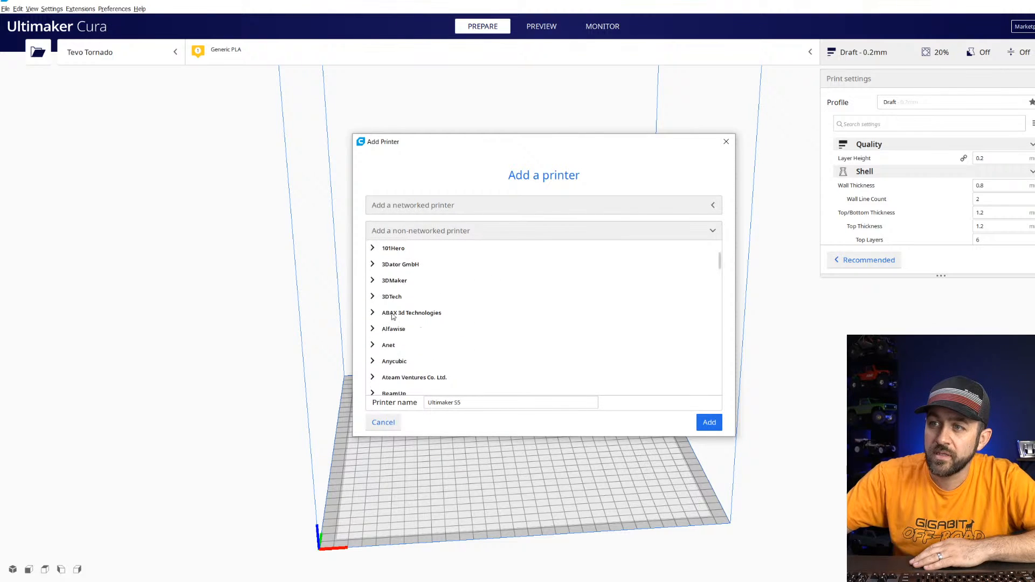
scroll(427, 329, "up", 7)
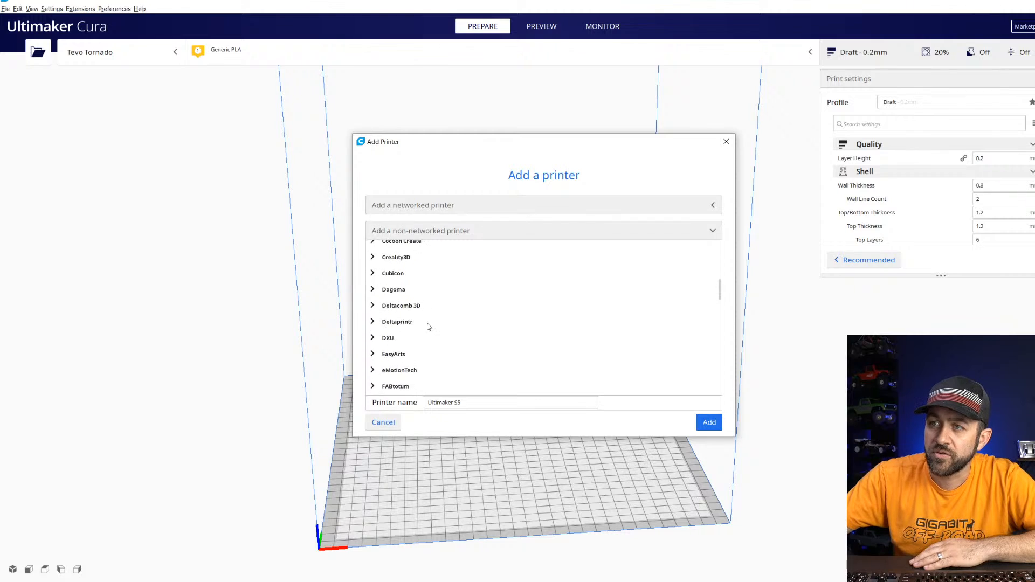
left_click(372, 276)
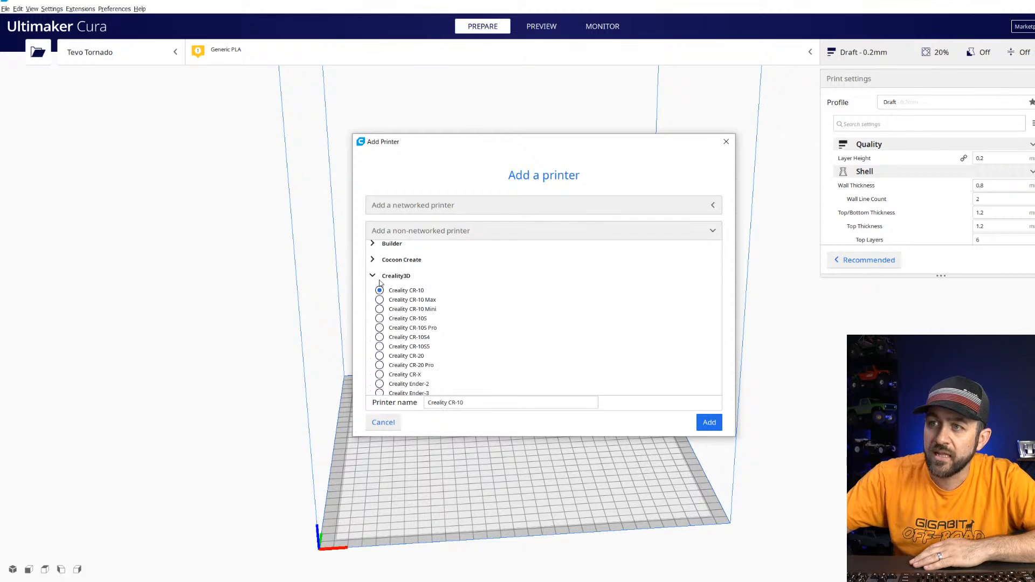
scroll(418, 302, "down", 1)
scroll(421, 310, "down", 5)
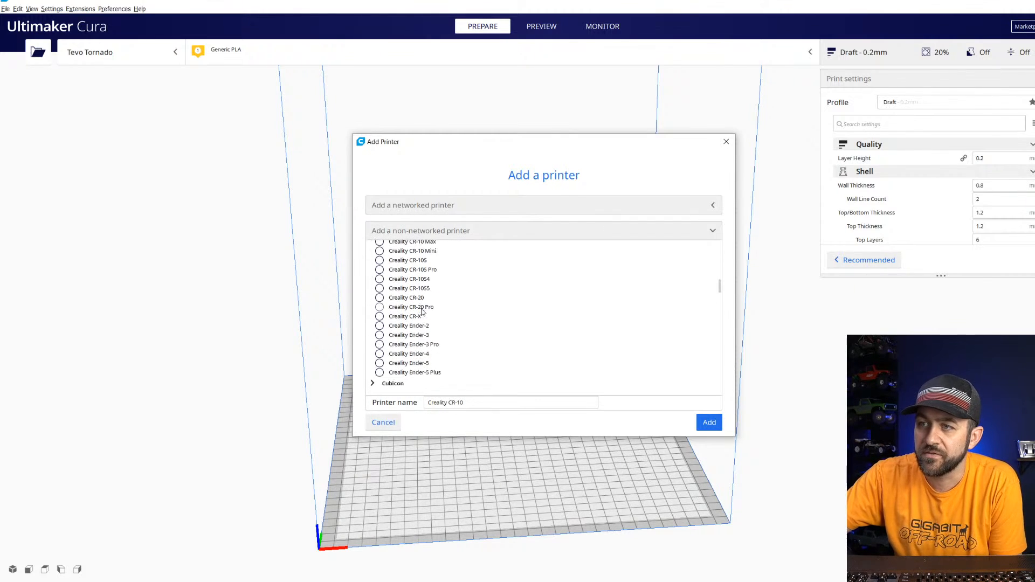
scroll(429, 303, "up", 5)
scroll(429, 313, "down", 1)
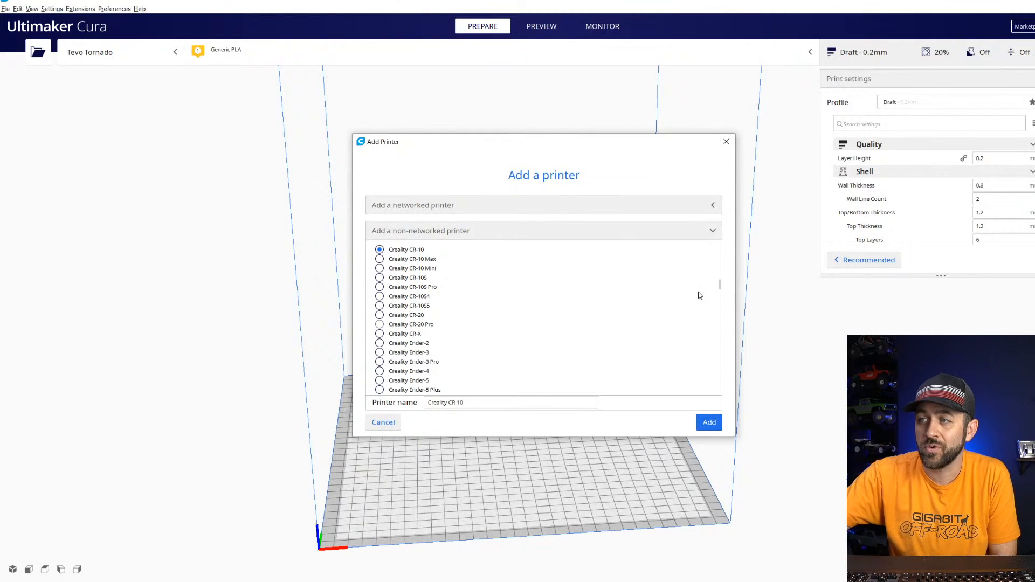
left_click(726, 142)
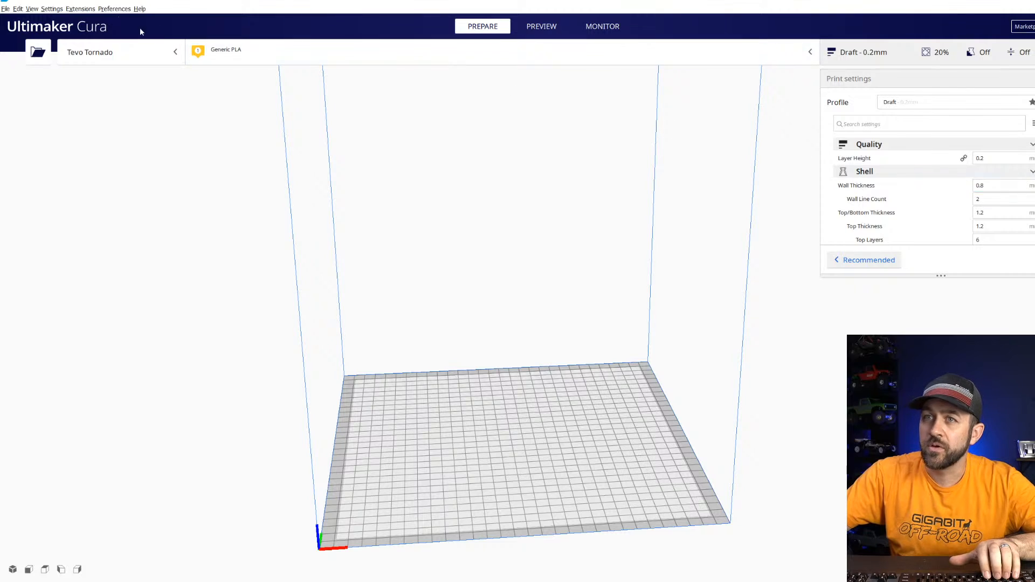
Open the Washing Machine Lid, Washing Drum, Washing Machine Drive Pully, Washing Machine Body and Washing Machine Top files from the 3D Printing Files folder.
left_click(5, 9)
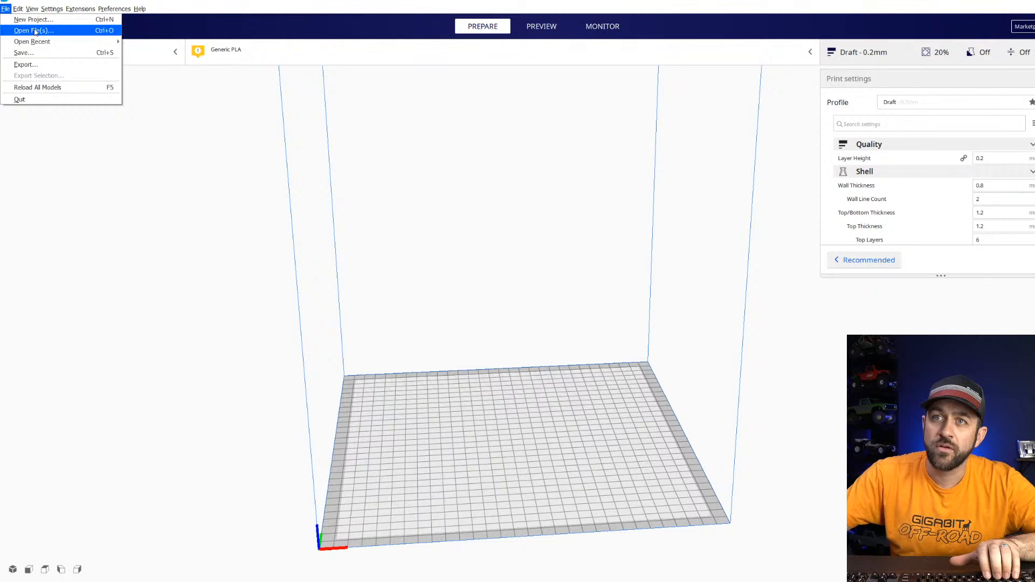
left_click(35, 31)
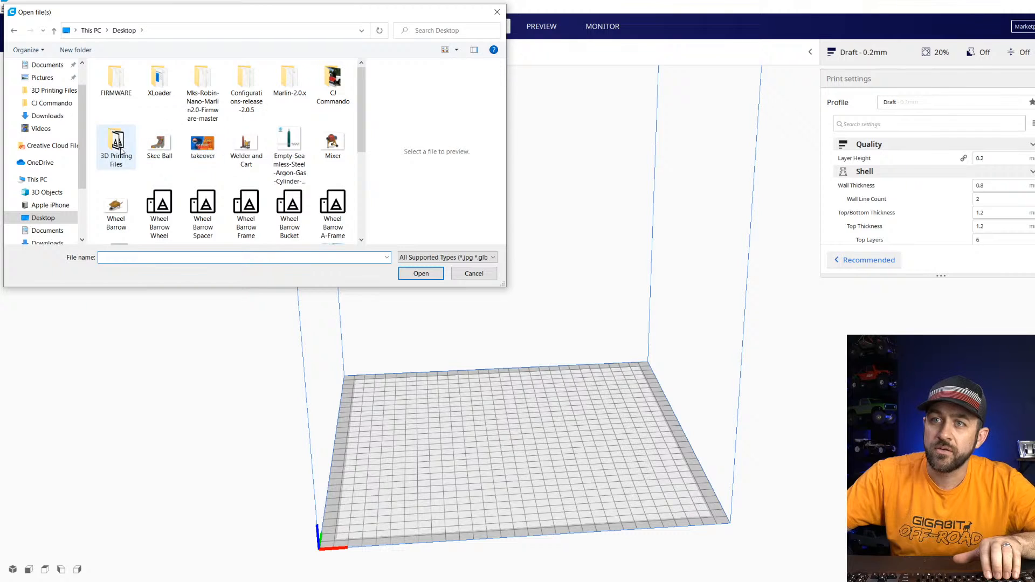
double_click(120, 146)
left_click(152, 83)
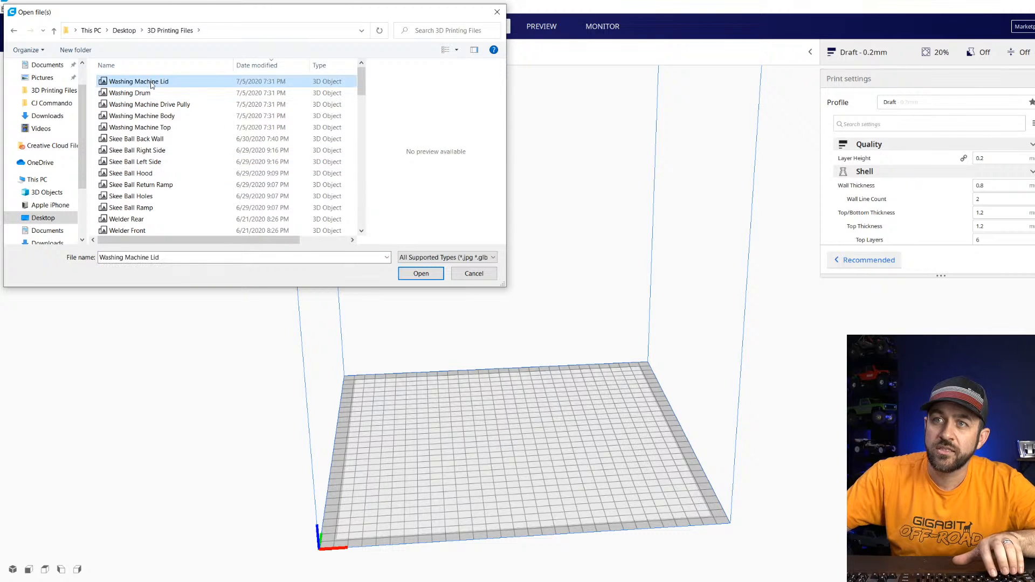
left_click(141, 128, "shift")
left_click(421, 274)
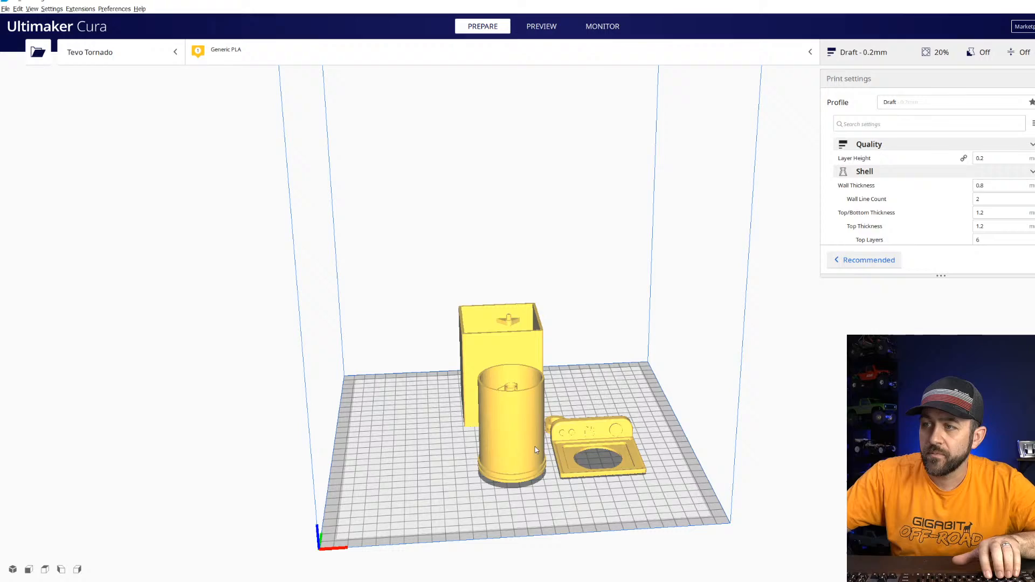
Examine the layout of the imported parts on the build plate and the interior of the washing machine body.
middle_click_drag(554, 527, 508, 373)
scroll(485, 249, "down", 7)
scroll(512, 345, "up", 13)
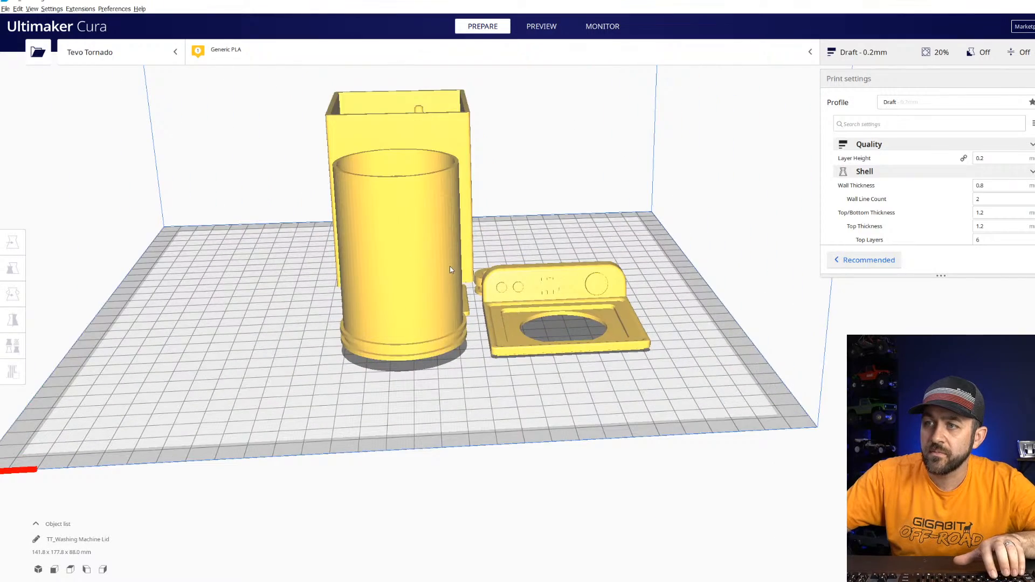
scroll(449, 267, "down", 5)
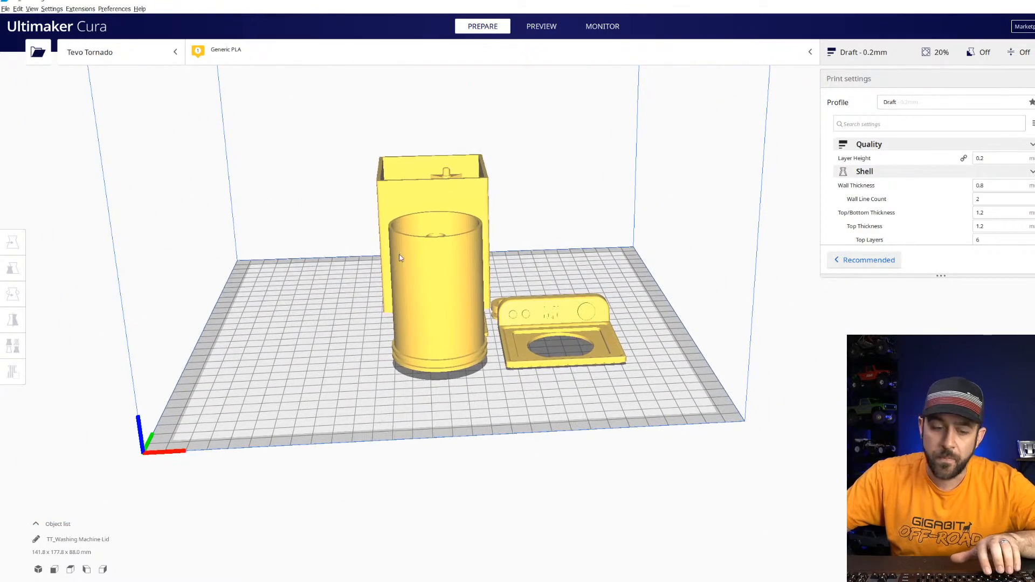
right_click_drag(358, 229, 520, 279)
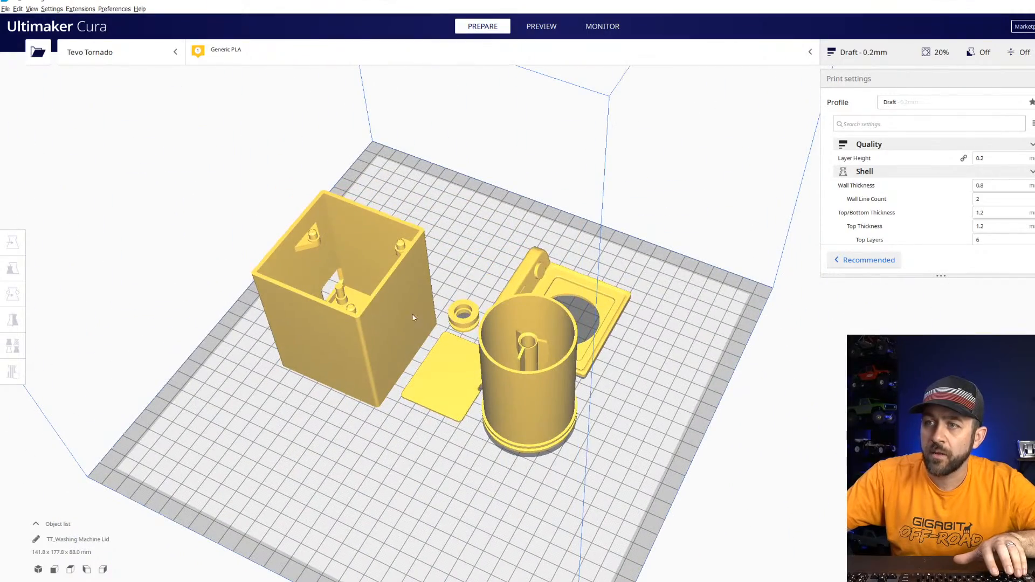
left_click(413, 318)
scroll(417, 334, "down", 2)
scroll(264, 290, "up", 6)
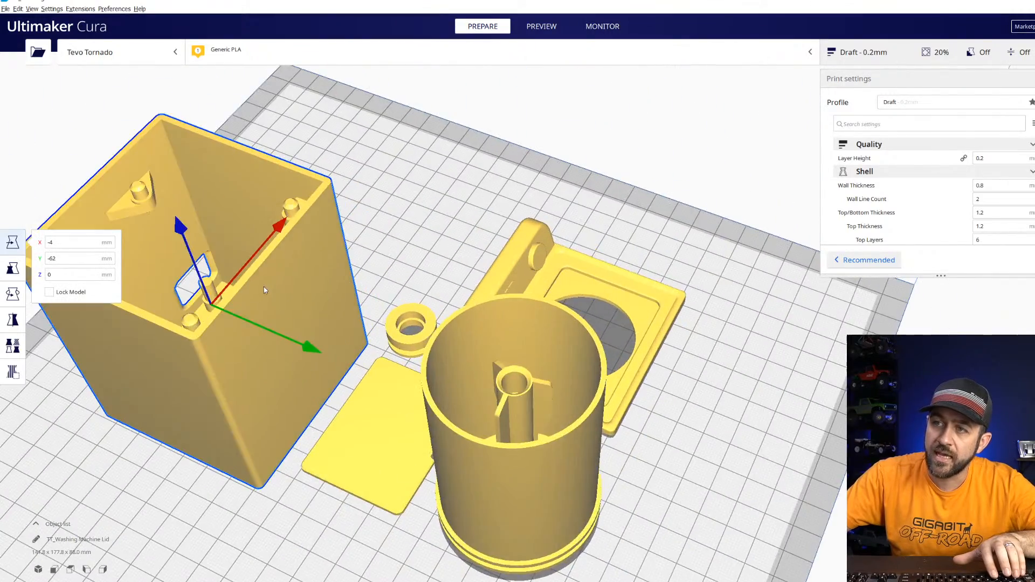
Examine the flat lid, the drive pulley and the control panel of the washing machine top up close.
middle_click_drag(264, 290, 381, 169)
left_click(499, 309)
middle_click_drag(554, 345, 519, 339)
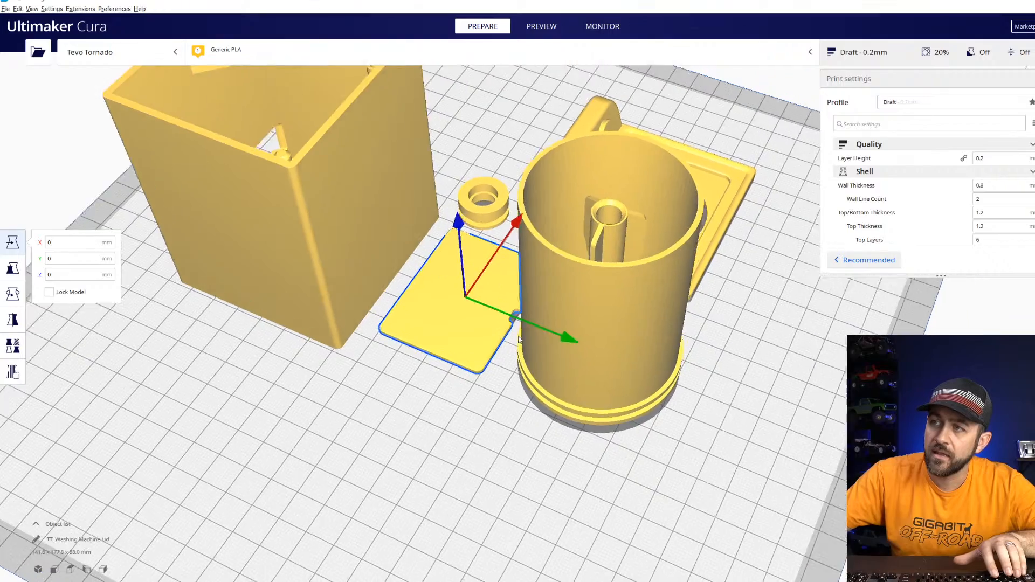
right_click_drag(519, 338, 620, 215)
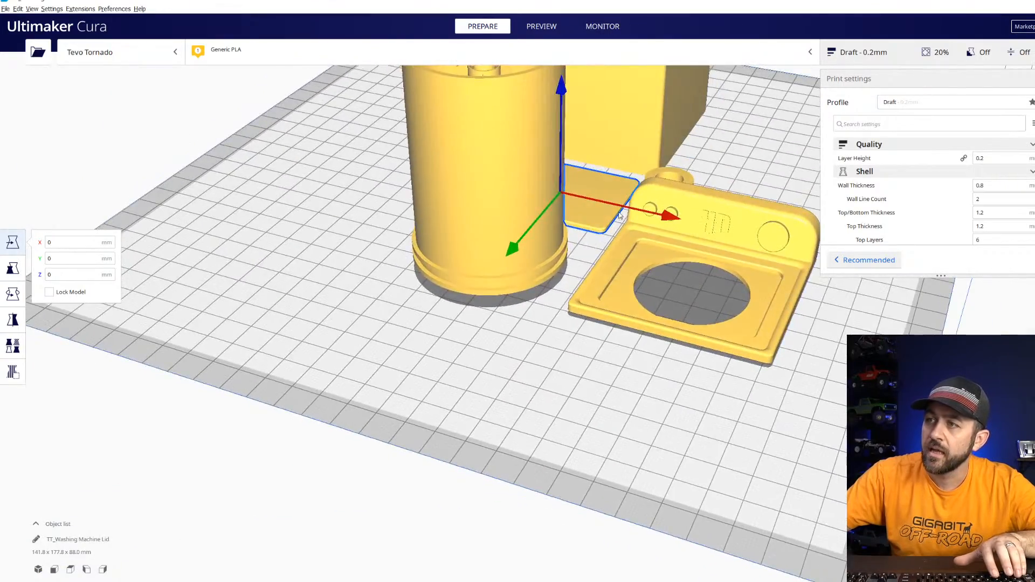
middle_click_drag(620, 216, 531, 258)
scroll(363, 267, "down", 2)
scroll(552, 297, "up", 3)
middle_click_drag(552, 298, 531, 327)
right_click_drag(554, 301, 462, 326)
scroll(342, 292, "up", 3)
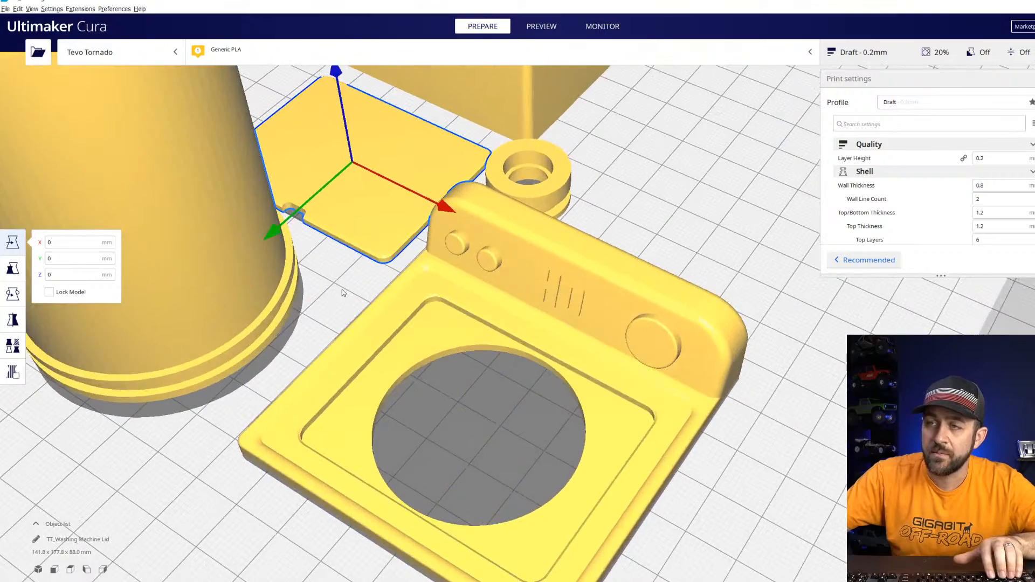
scroll(342, 291, "up", 2)
scroll(342, 291, "down", 6)
scroll(428, 294, "up", 3)
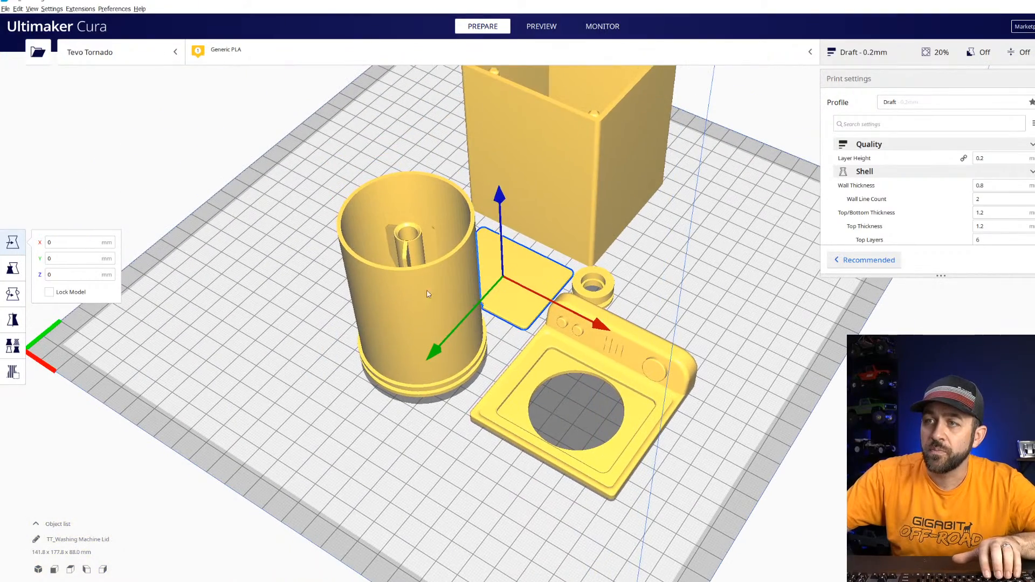
Add Generate Support as a per-model setting for the washing drum.
left_click(427, 294)
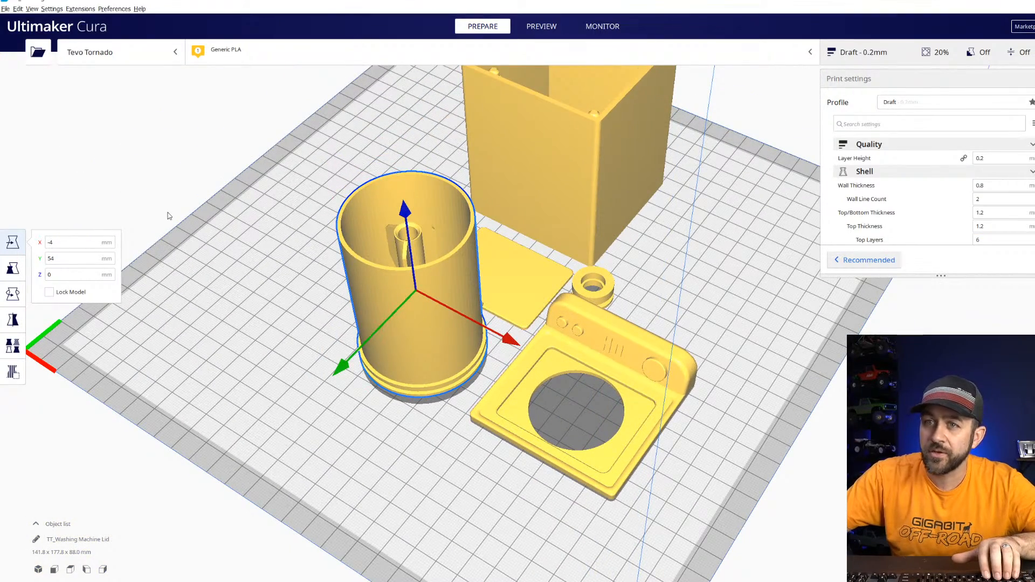
left_click(14, 348)
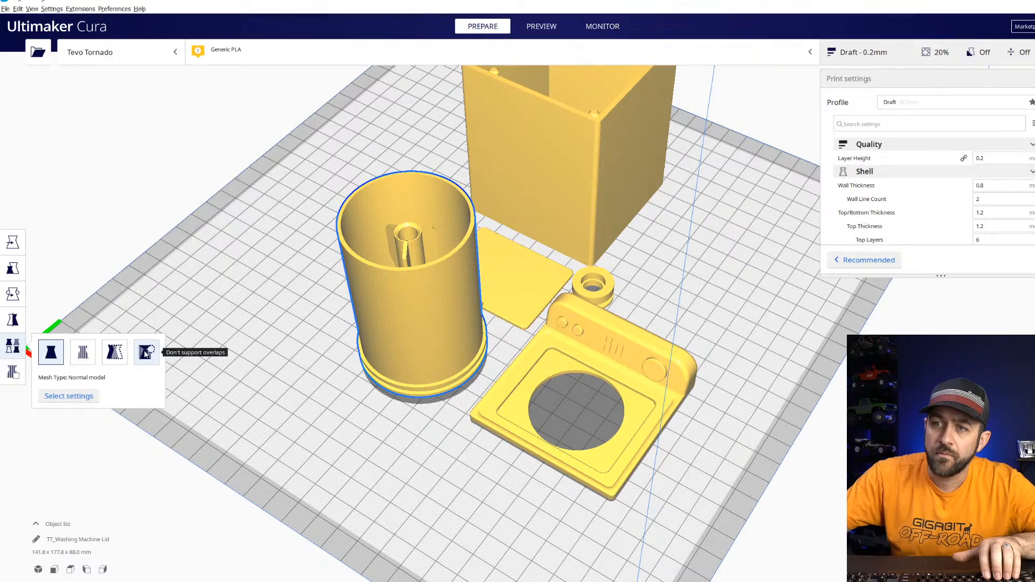
middle_click_drag(433, 302, 438, 352)
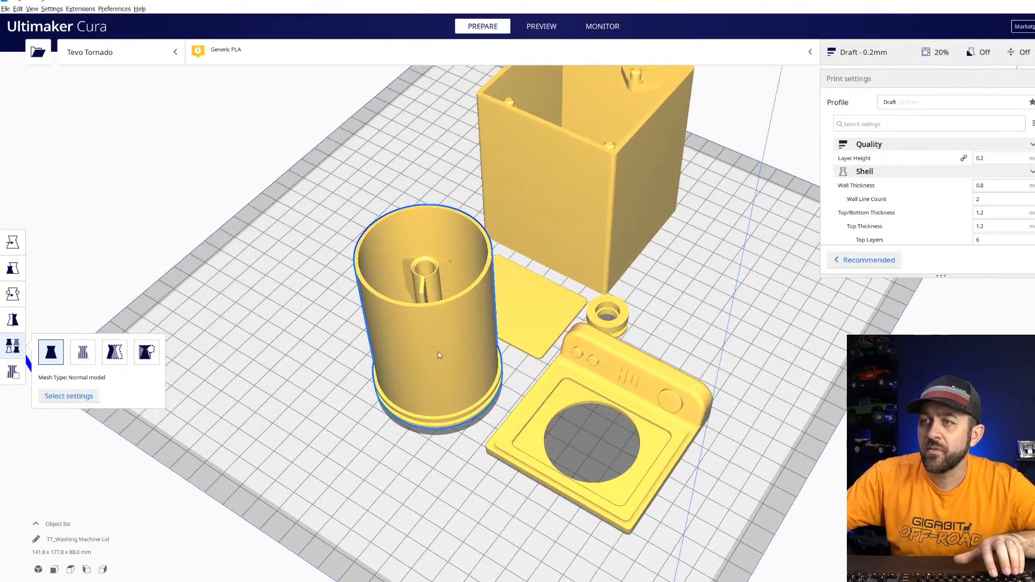
right_click_drag(438, 351, 439, 317)
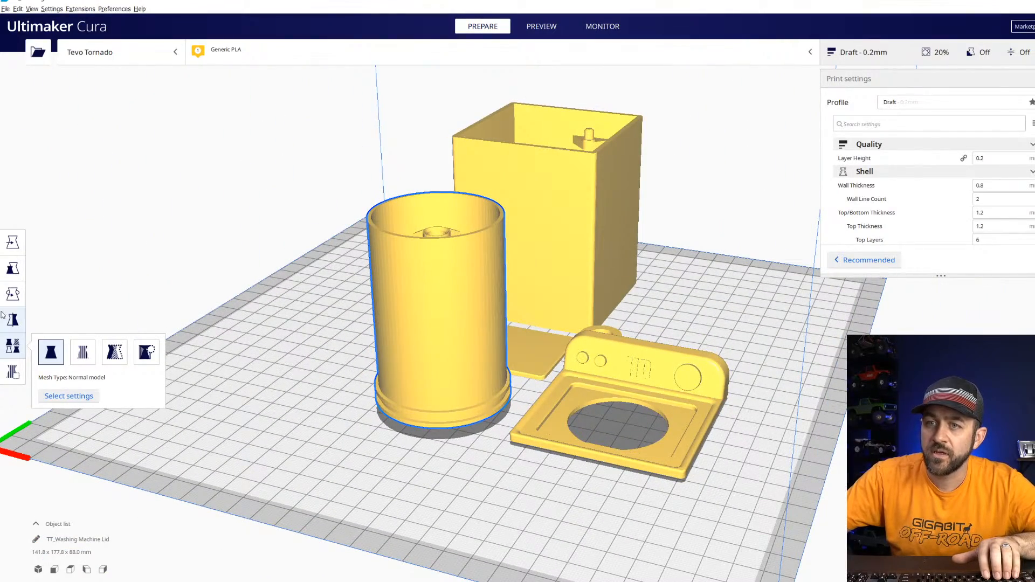
left_click(79, 399)
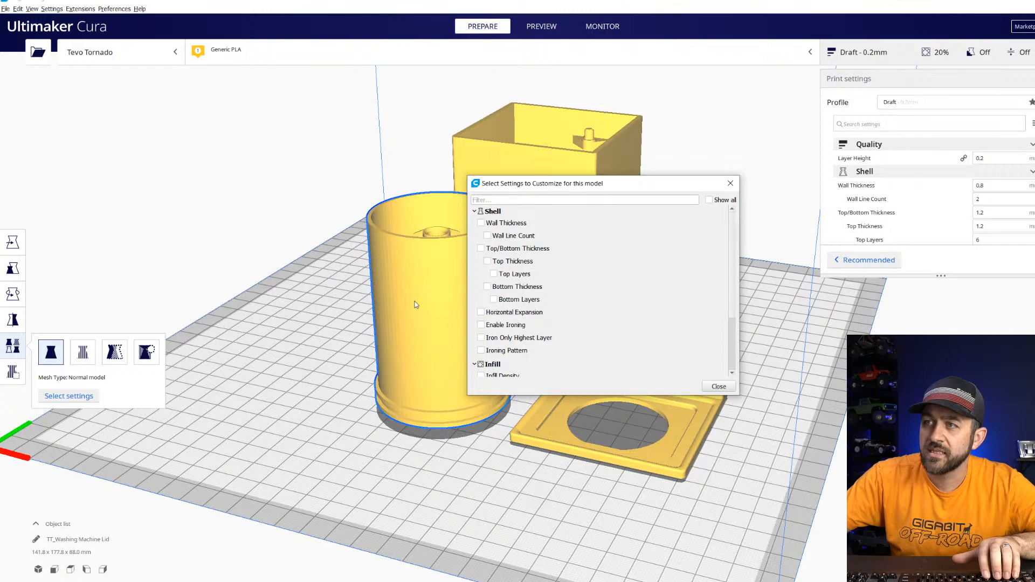
scroll(513, 307, "down", 2)
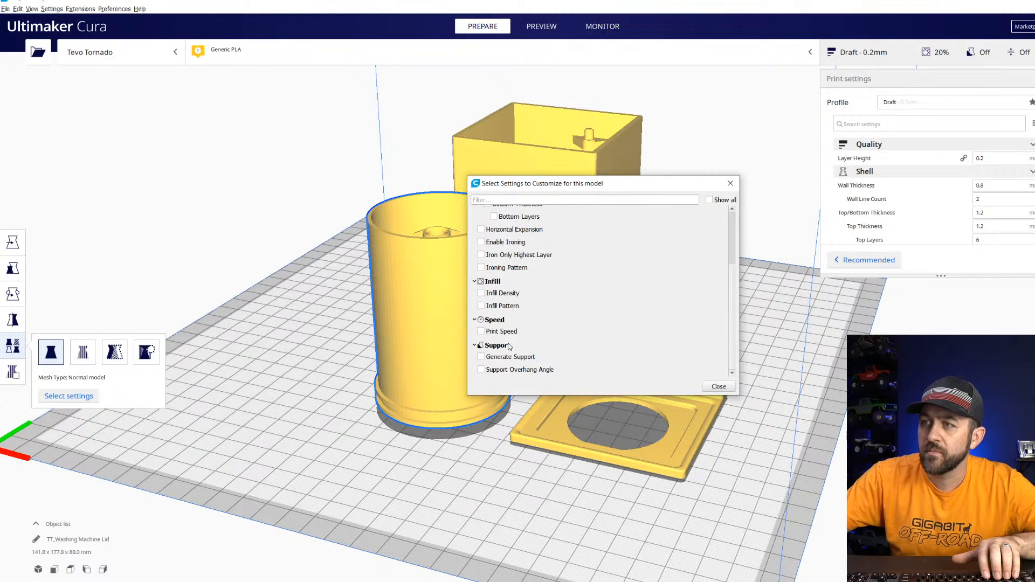
scroll(583, 378, "up", 2)
scroll(525, 327, "down", 2)
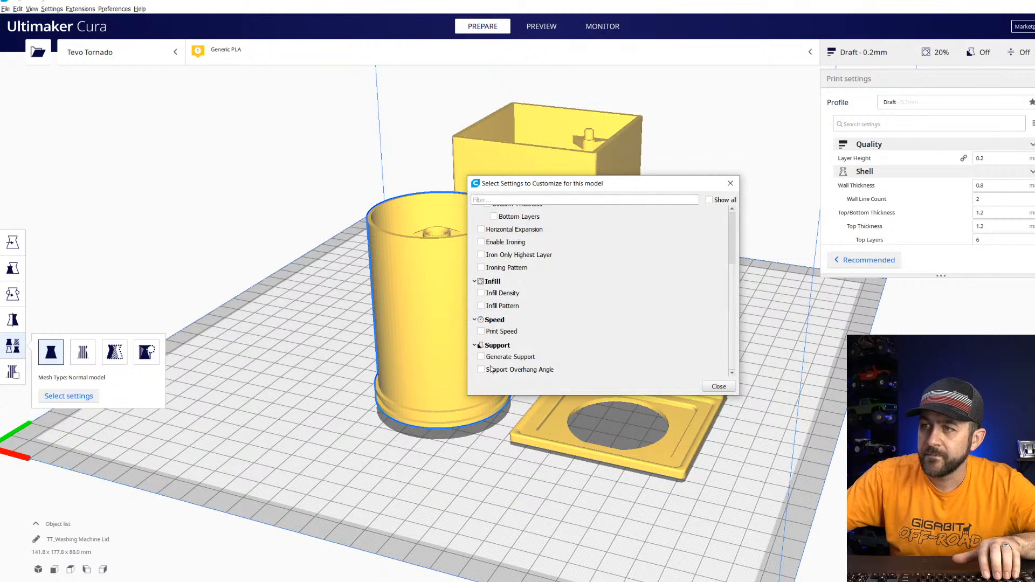
left_click(481, 357)
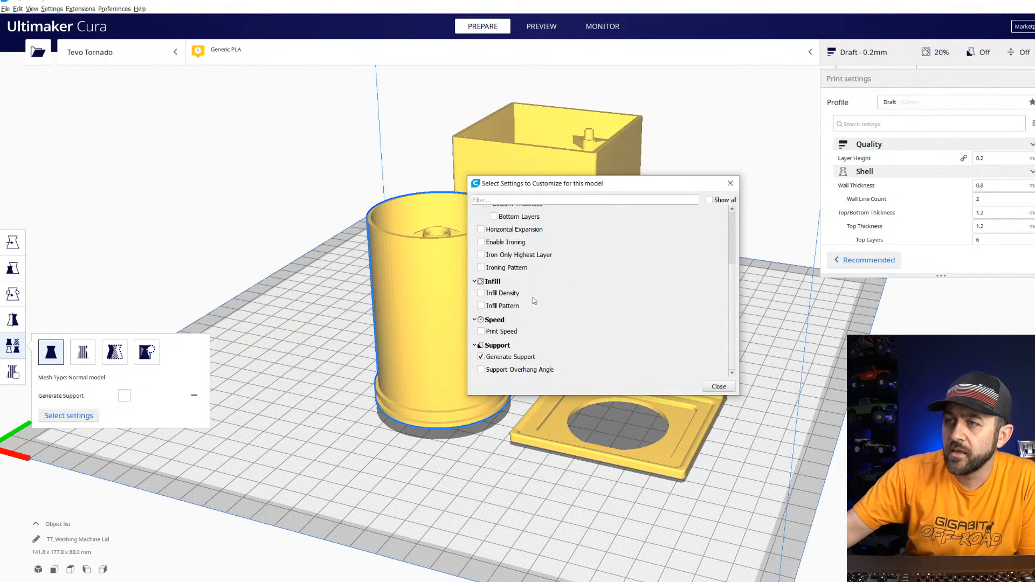
left_click(719, 387)
scroll(324, 378, "up", 3)
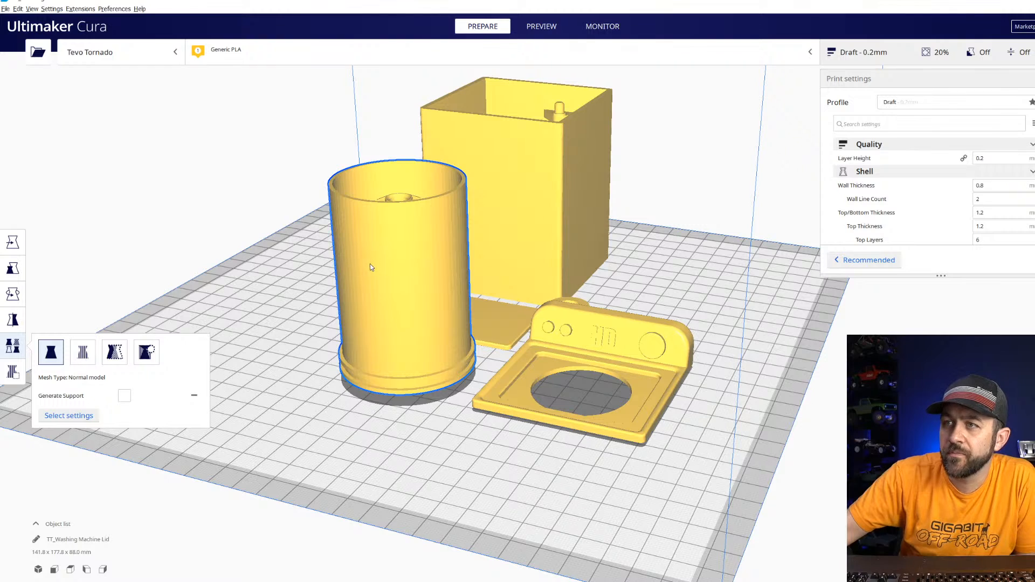
Remove the Generate Support per-model setting from the washing drum and review the available custom settings.
left_click(194, 398)
left_click(86, 397)
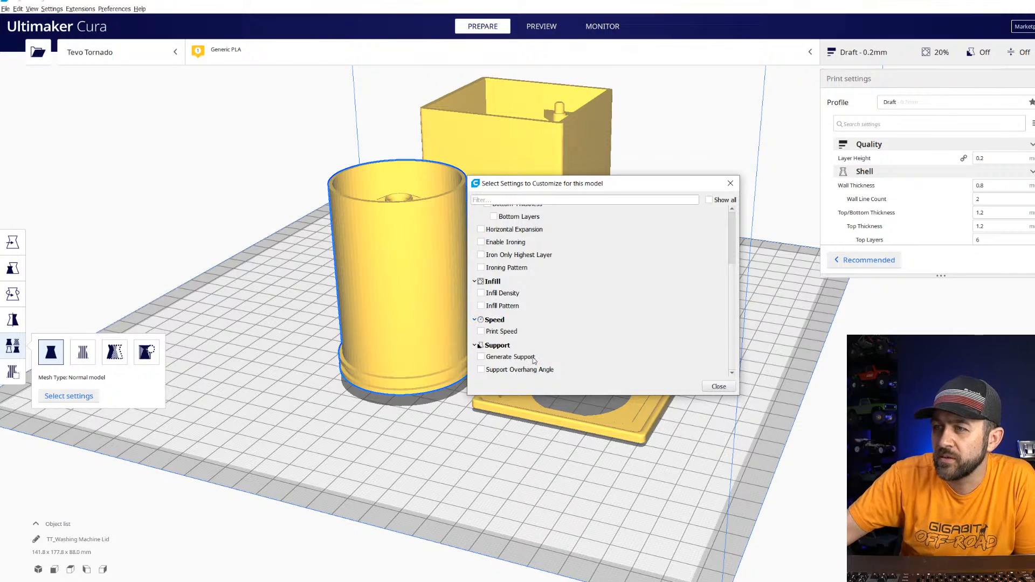
left_click(709, 390)
scroll(292, 289, "up", 10)
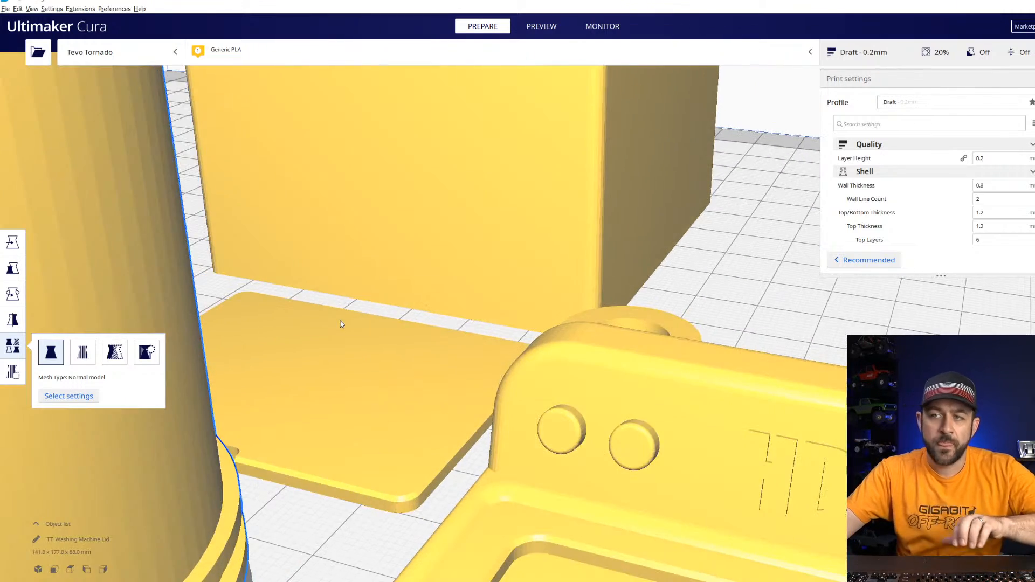
scroll(318, 302, "down", 10)
right_click_drag(315, 294, 447, 345)
key("super+Down")
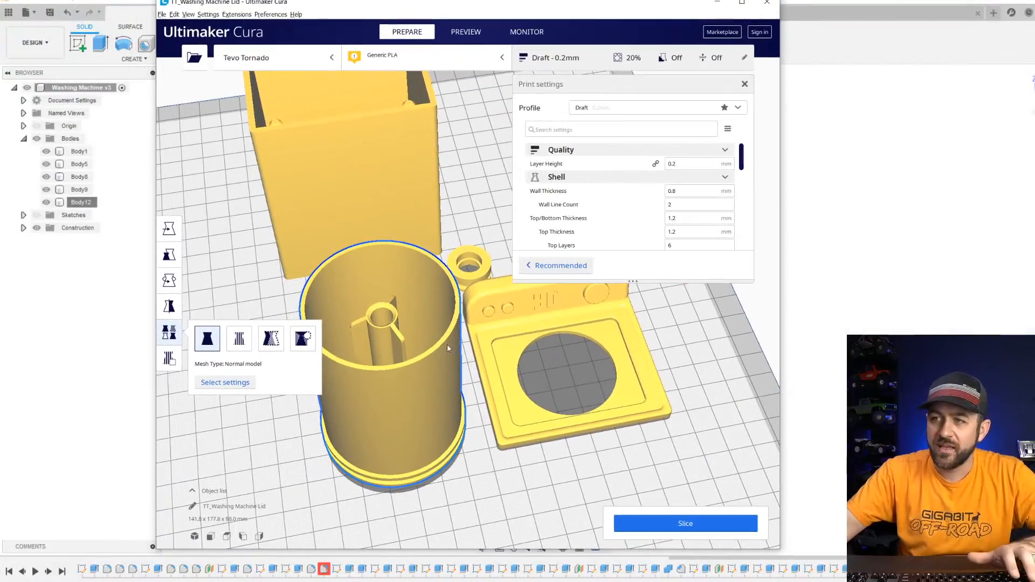
left_click(742, 2)
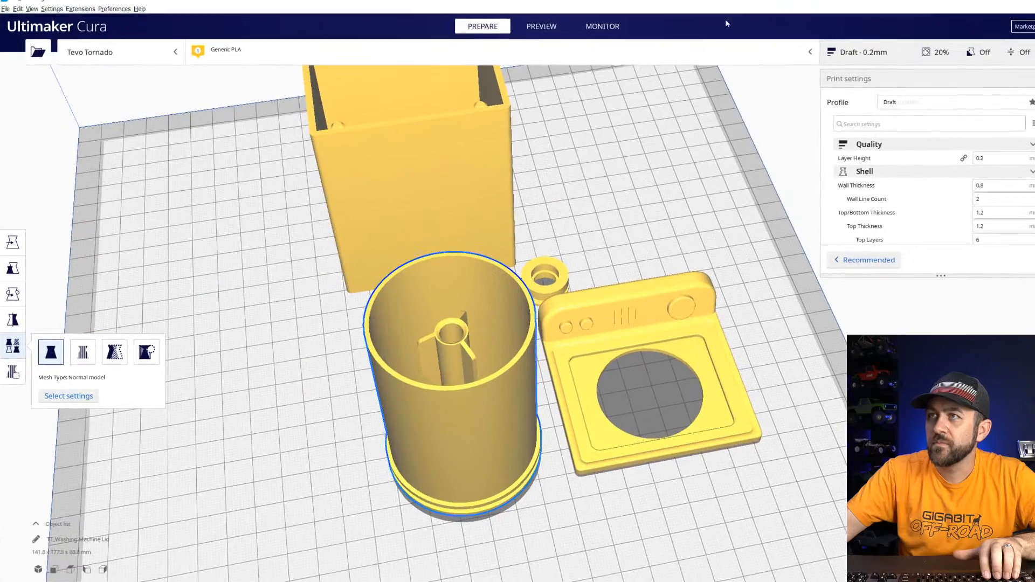
Enable support generation for the whole print in the custom print settings.
right_click_drag(572, 338, 455, 274)
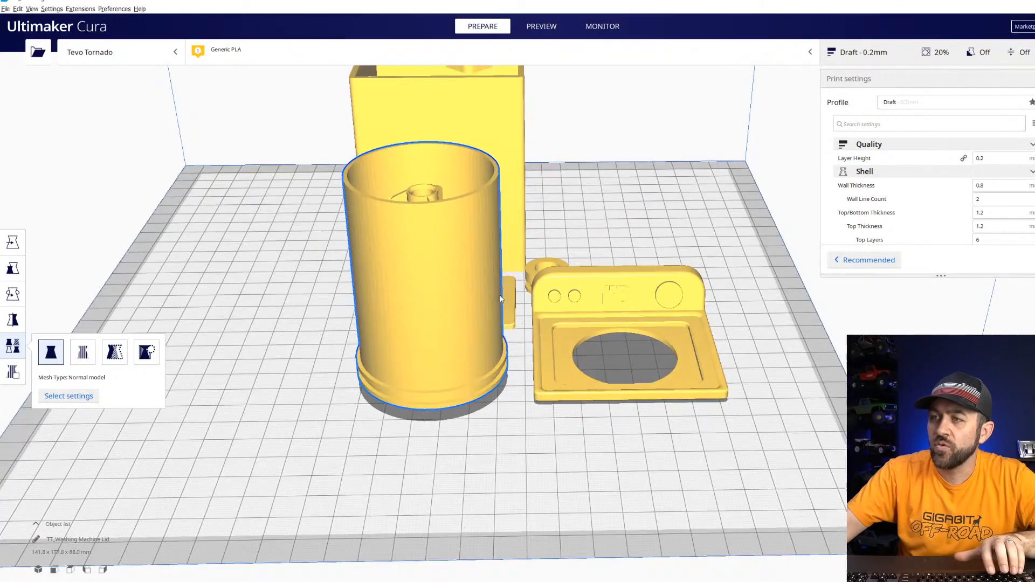
right_click_drag(519, 316, 452, 310)
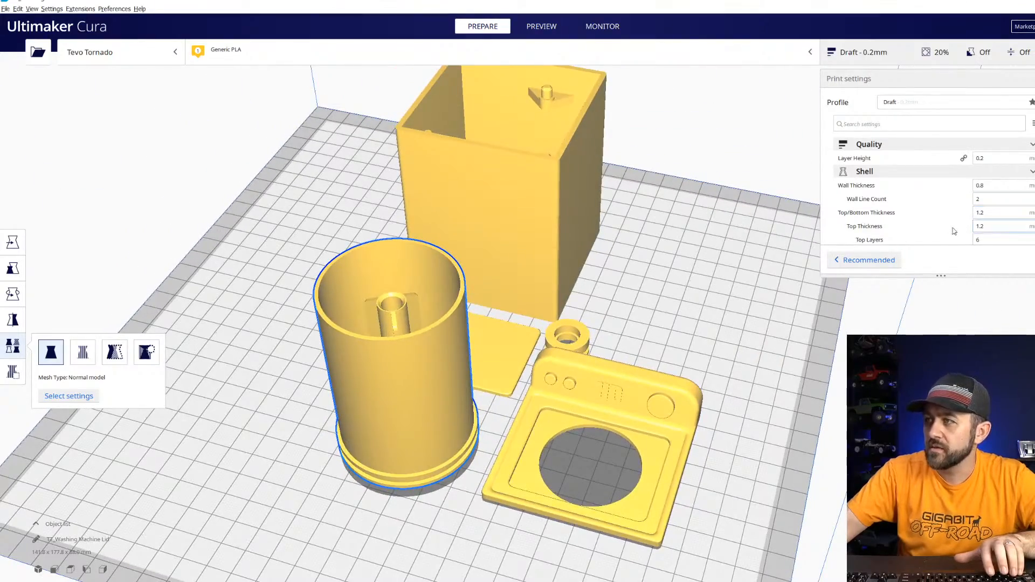
scroll(954, 230, "down", 4)
left_click_drag(945, 275, 945, 508)
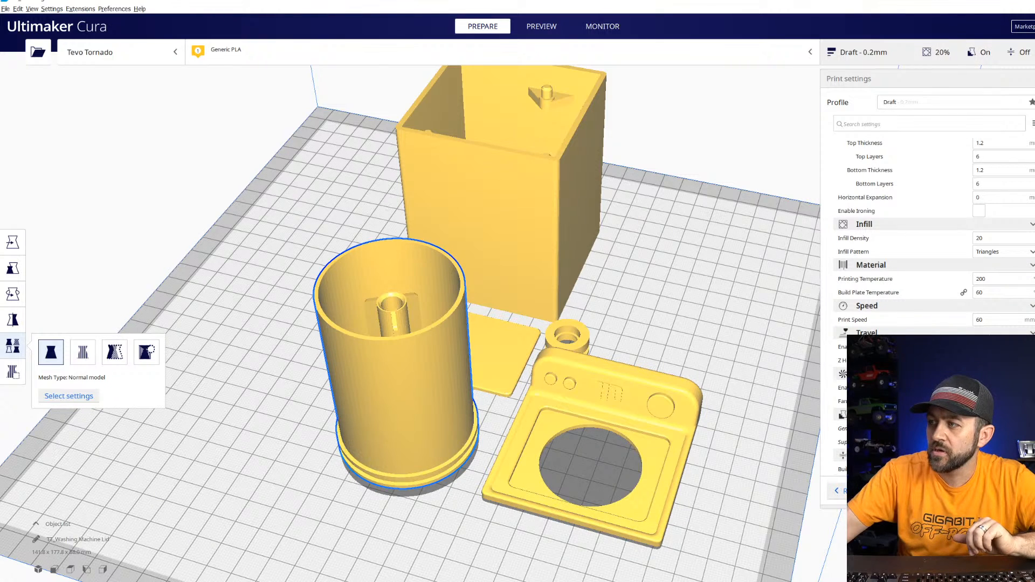
scroll(928, 269, "down", 1)
scroll(927, 270, "down", 1)
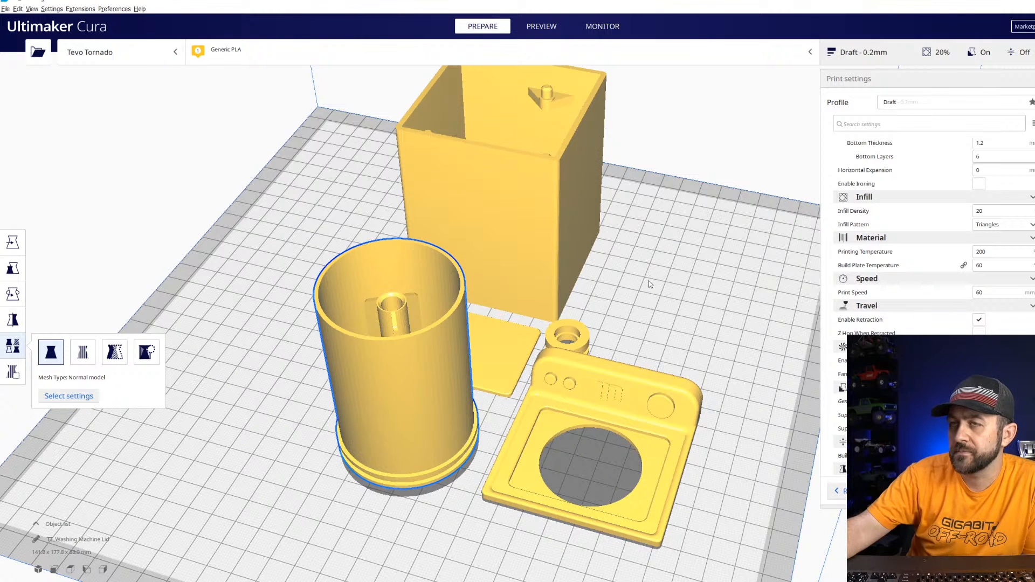
Slice-preview the build plate and examine the supports beneath the washing drum's lower rim and its interior.
left_click(542, 26)
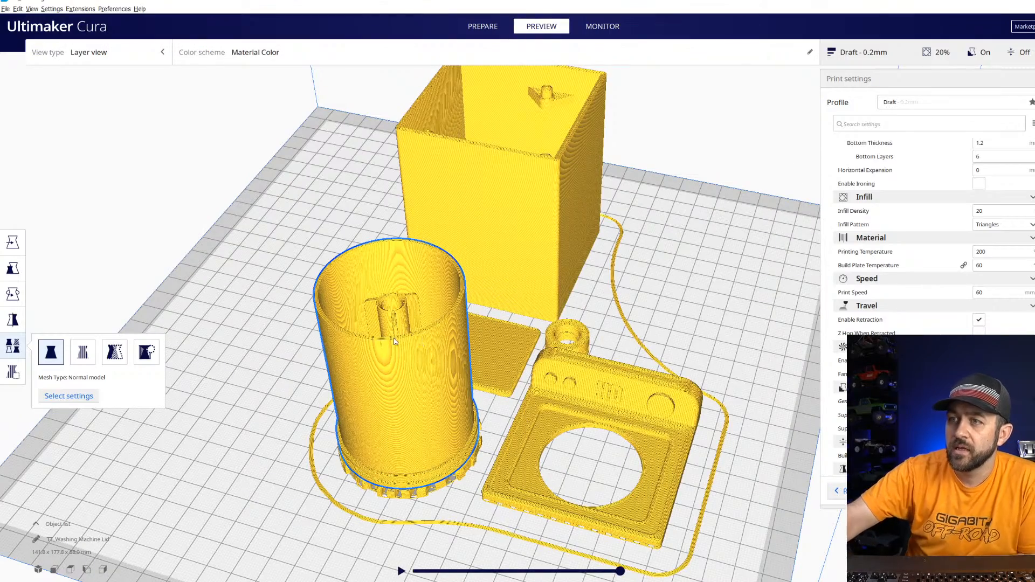
scroll(393, 340, "down", 4)
scroll(393, 341, "up", 6)
middle_click_drag(389, 345, 371, 274)
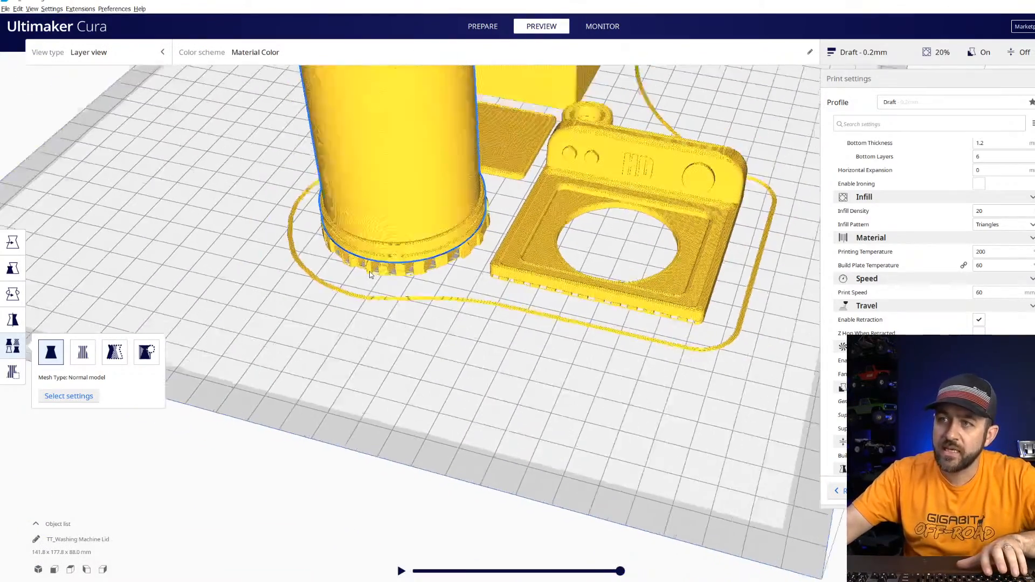
scroll(447, 319, "up", 5)
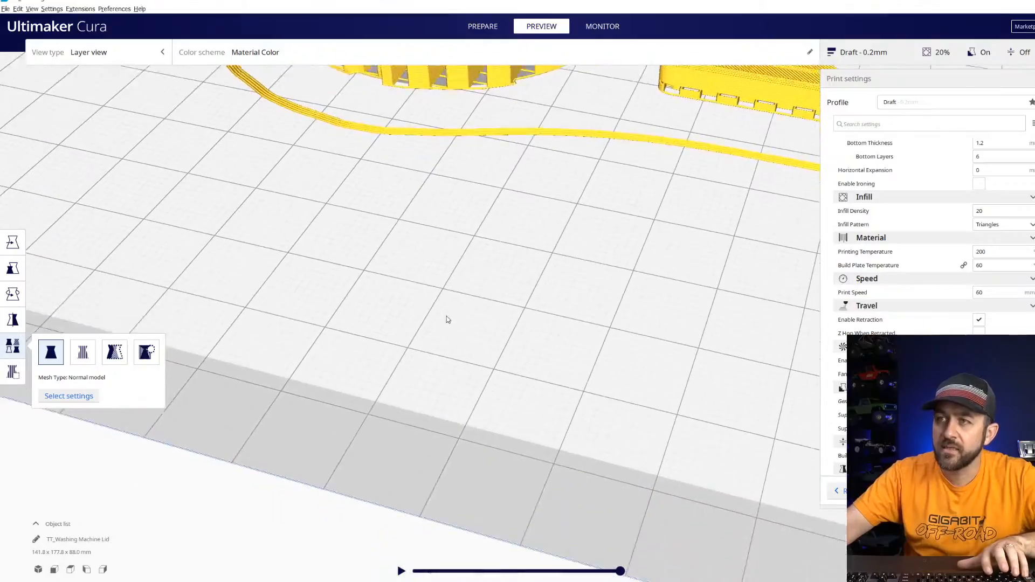
scroll(447, 320, "down", 5)
scroll(435, 413, "up", 8)
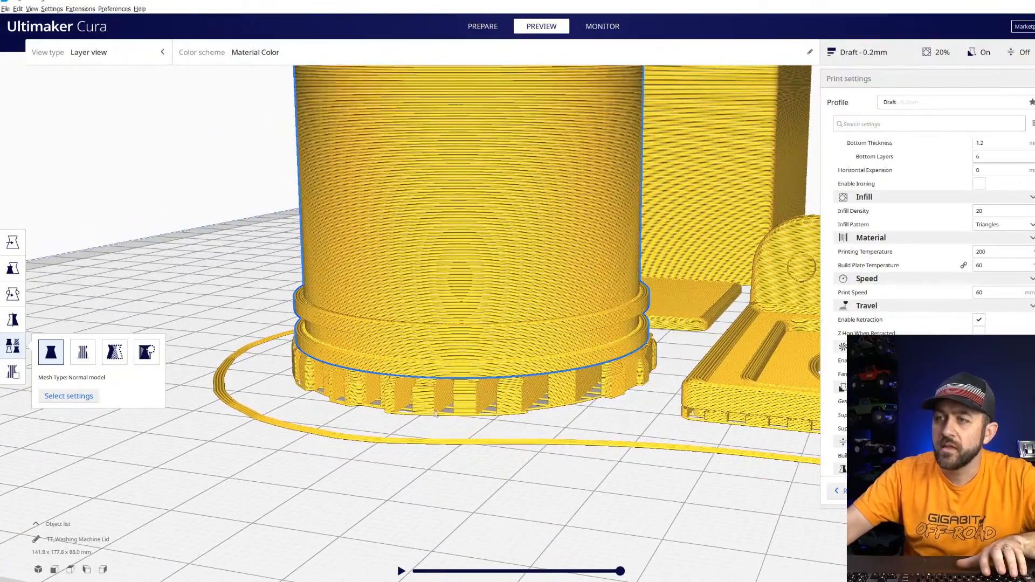
right_click_drag(418, 404, 447, 303)
scroll(447, 304, "down", 5)
scroll(492, 406, "up", 6)
right_click_drag(492, 406, 462, 339)
scroll(461, 231, "down", 5)
right_click_drag(480, 149, 484, 384)
scroll(480, 346, "down", 5)
scroll(485, 372, "up", 10)
scroll(540, 381, "down", 8)
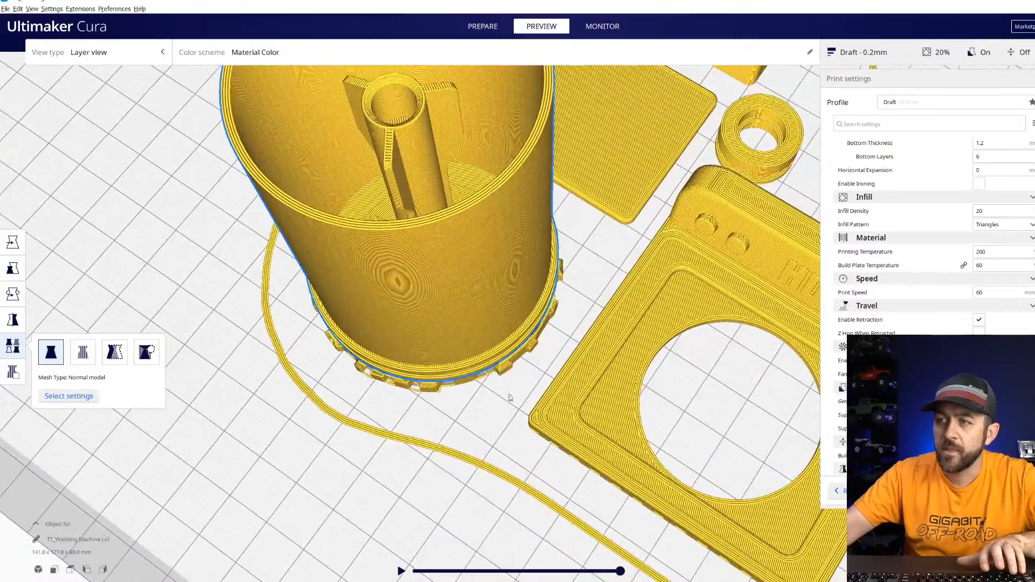
Examine the previewed supports along the underside of the washing machine top.
right_click_drag(510, 397, 611, 347)
middle_click_drag(611, 347, 391, 178)
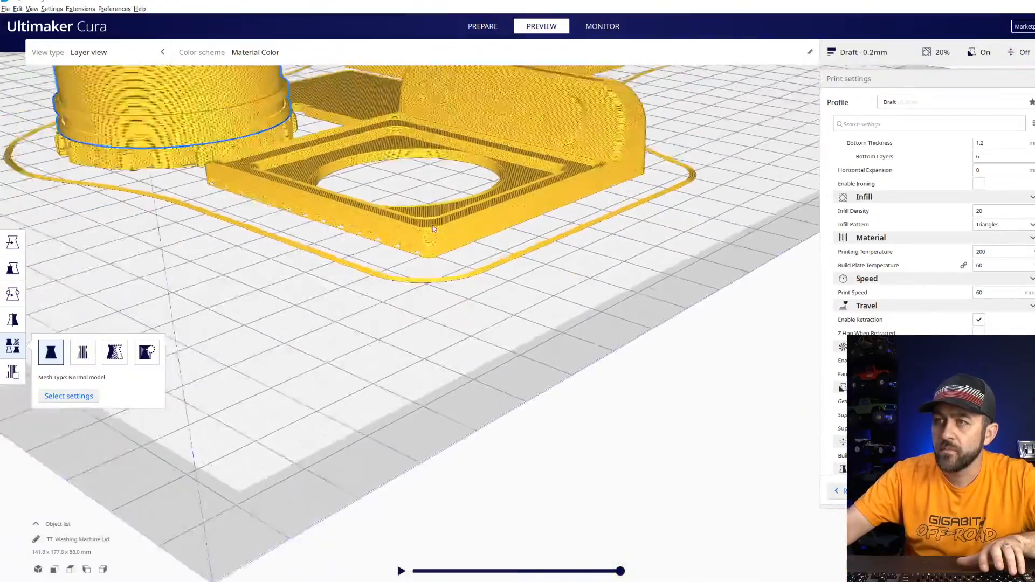
scroll(396, 245, "up", 4)
middle_click_drag(396, 246, 442, 348)
right_click_drag(425, 348, 422, 315)
Examine the previewed overhanging bracket posts inside the washing machine body from several angles.
right_click_drag(335, 317, 445, 293)
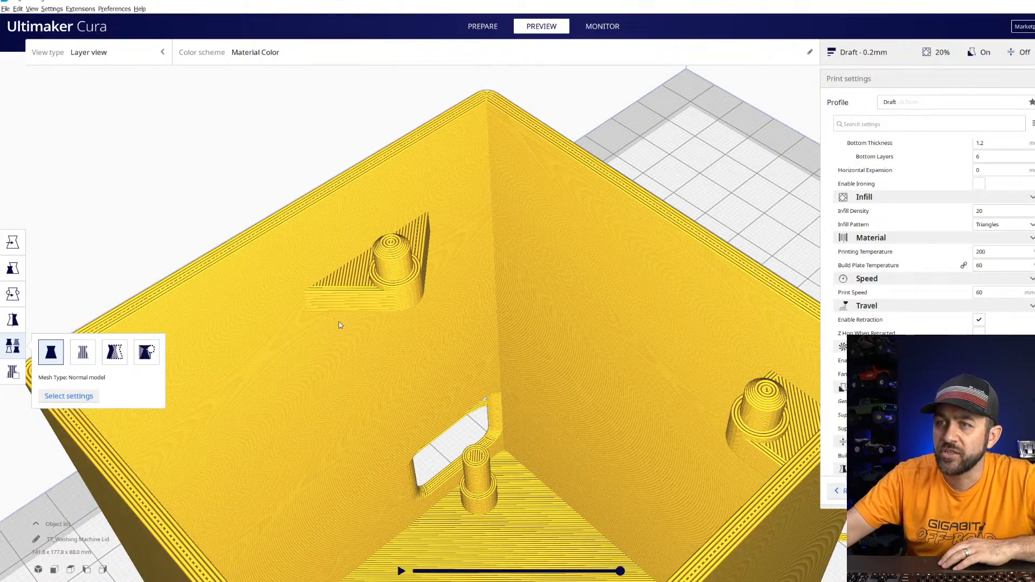
right_click_drag(398, 301, 488, 193)
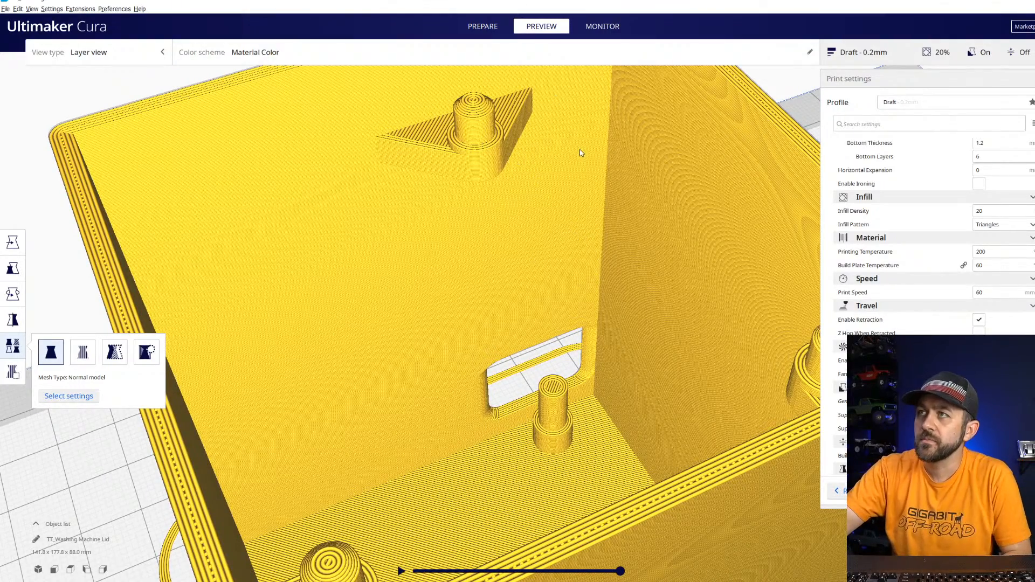
scroll(561, 268, "up", 1)
scroll(545, 267, "down", 3)
scroll(541, 268, "down", 3)
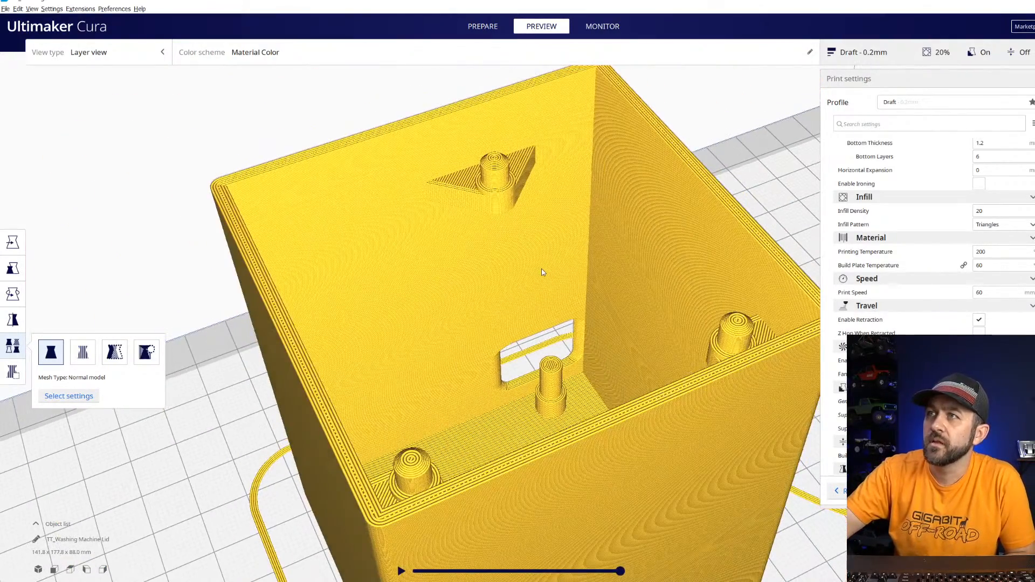
scroll(545, 286, "down", 1)
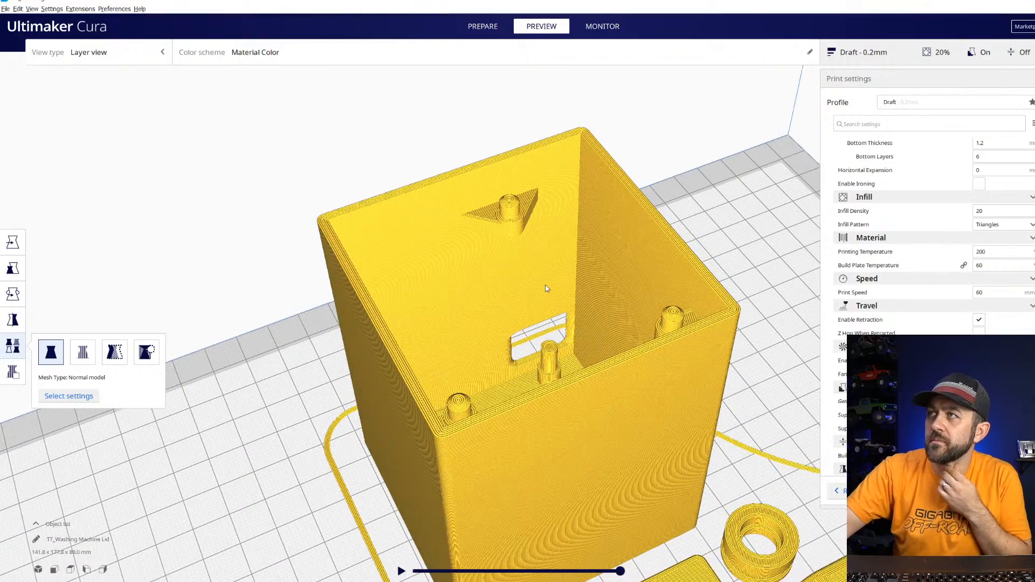
right_click_drag(484, 331, 527, 300)
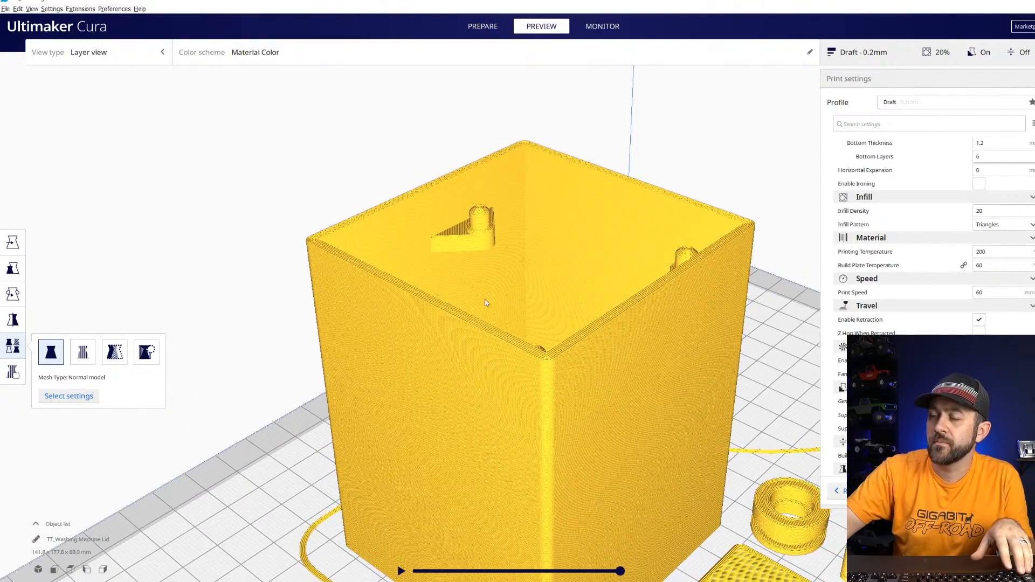
scroll(483, 304, "down", 3)
scroll(477, 254, "up", 7)
scroll(440, 193, "up", 1)
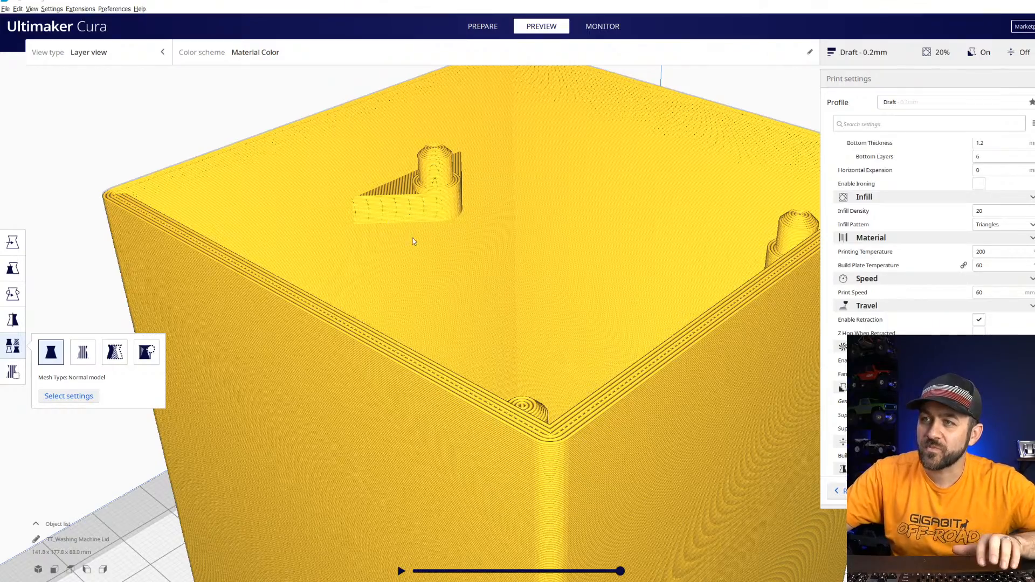
scroll(426, 243, "up", 2)
scroll(434, 246, "down", 6)
right_click_drag(421, 277, 431, 309)
scroll(438, 312, "up", 4)
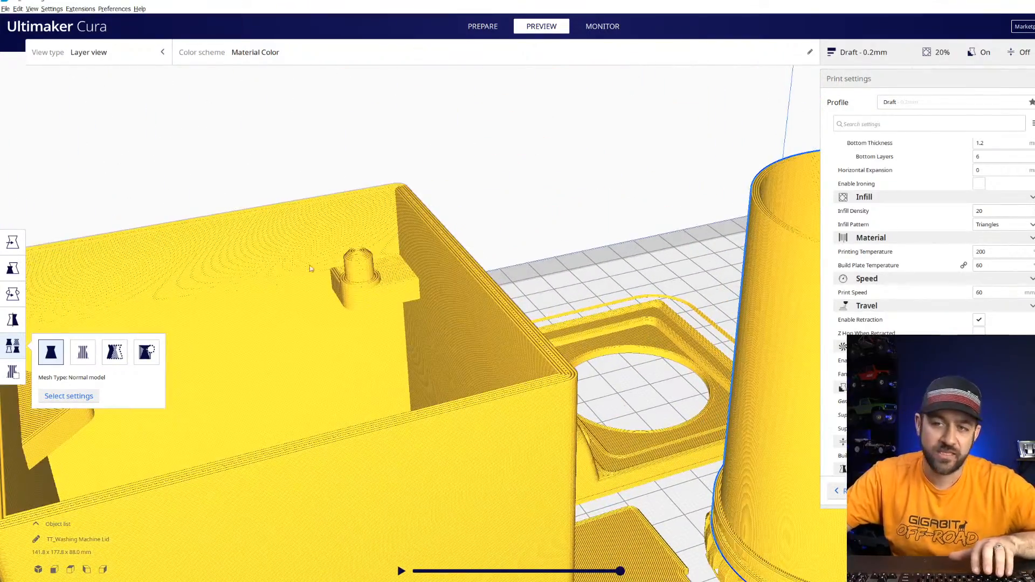
Switch to Fusion 360 and hide every washing machine body except Body5.
key("super+Down")
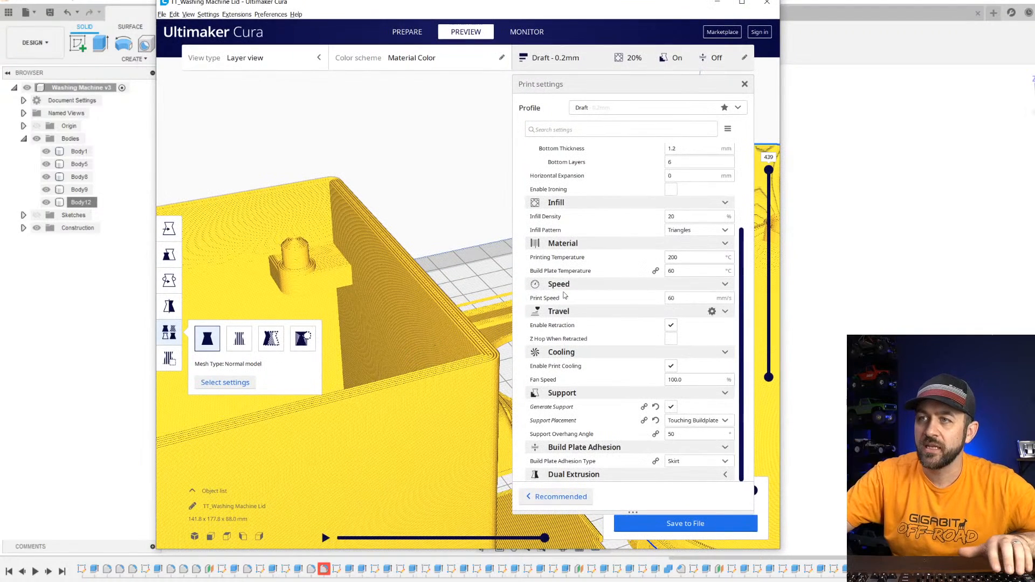
key("super+Down")
scroll(286, 205, "up", 3)
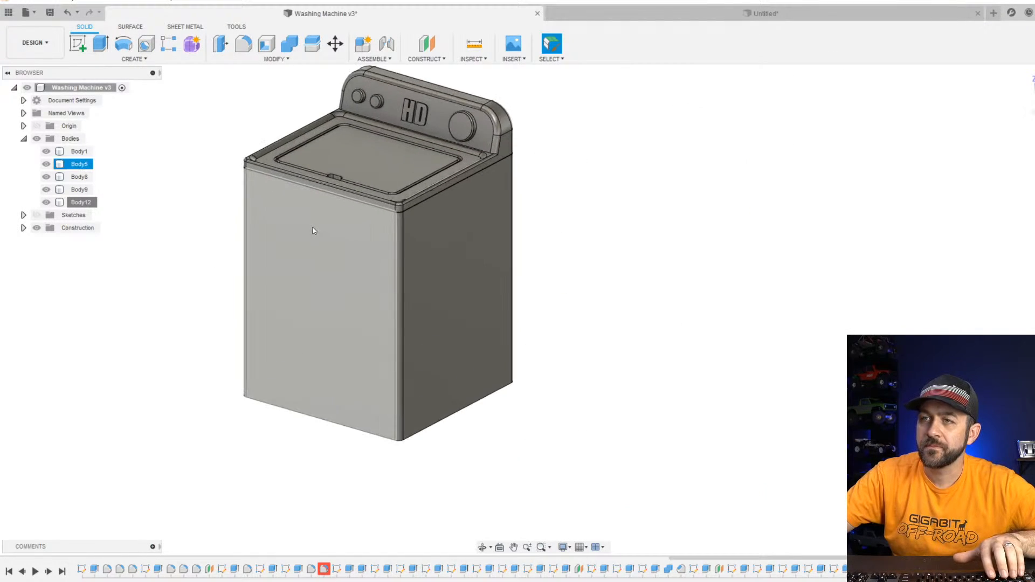
middle_click_drag(286, 205, 365, 304)
left_click(46, 151)
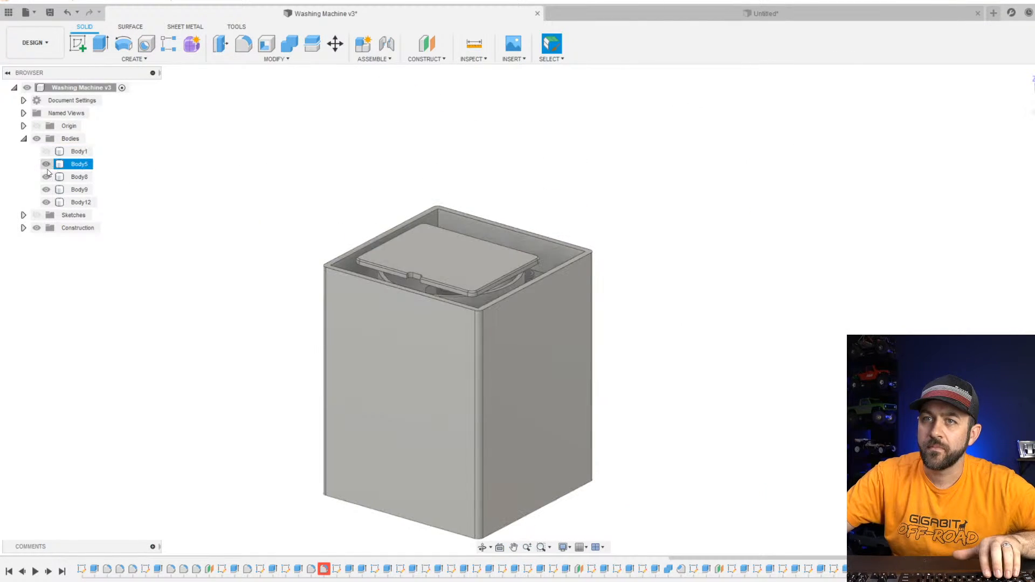
left_click(46, 164)
left_click(47, 164)
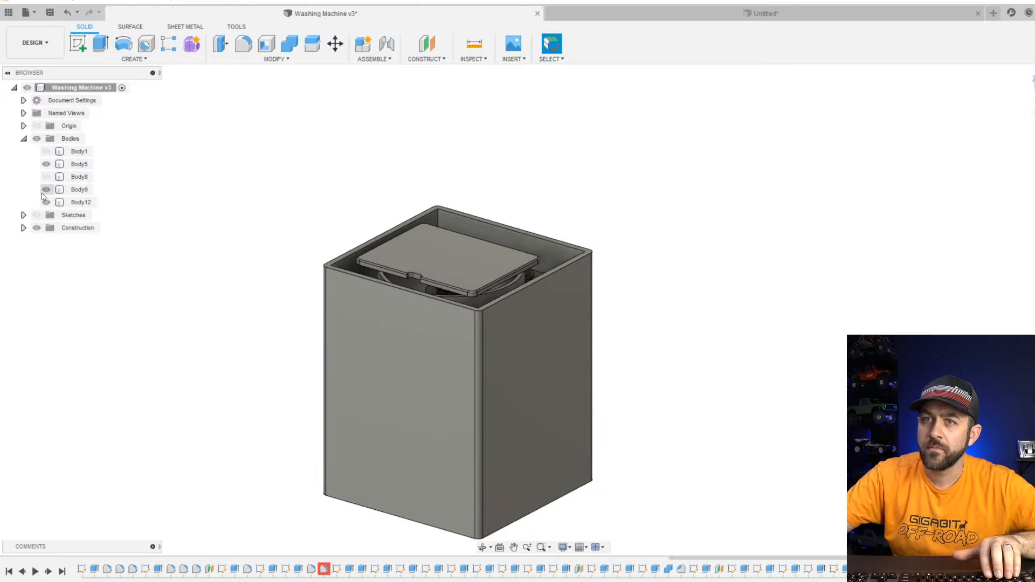
left_click(44, 192)
left_click(45, 202)
Create a section analysis from an outer wall face of Body5, offset inward to expose the bracket post inside.
scroll(613, 294, "up", 3)
middle_click_drag(355, 247, 430, 277)
middle_click_drag(430, 276, 520, 268, "shift")
scroll(591, 189, "up", 3)
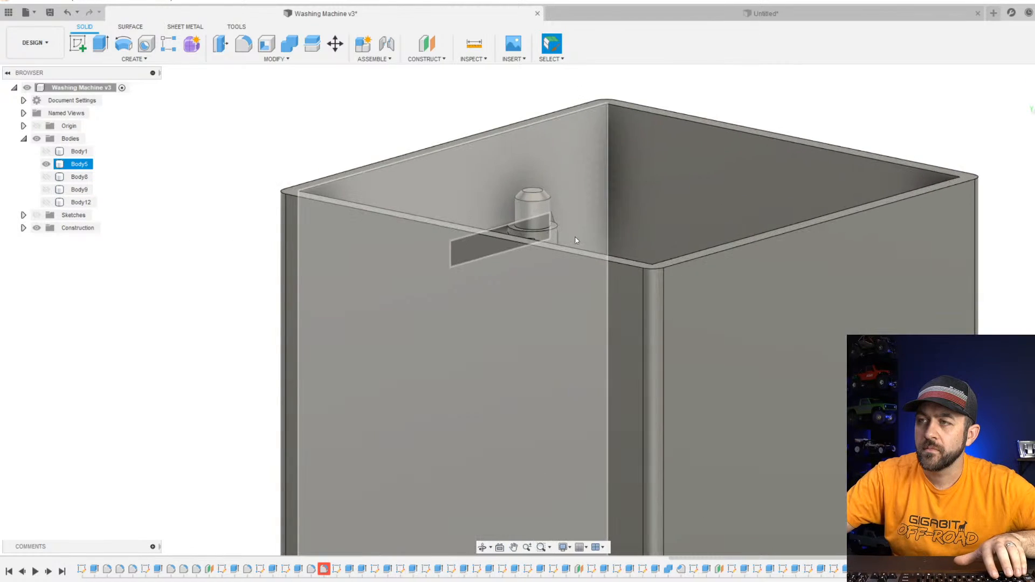
middle_click_drag(576, 241, 561, 234, "shift")
left_click(422, 110)
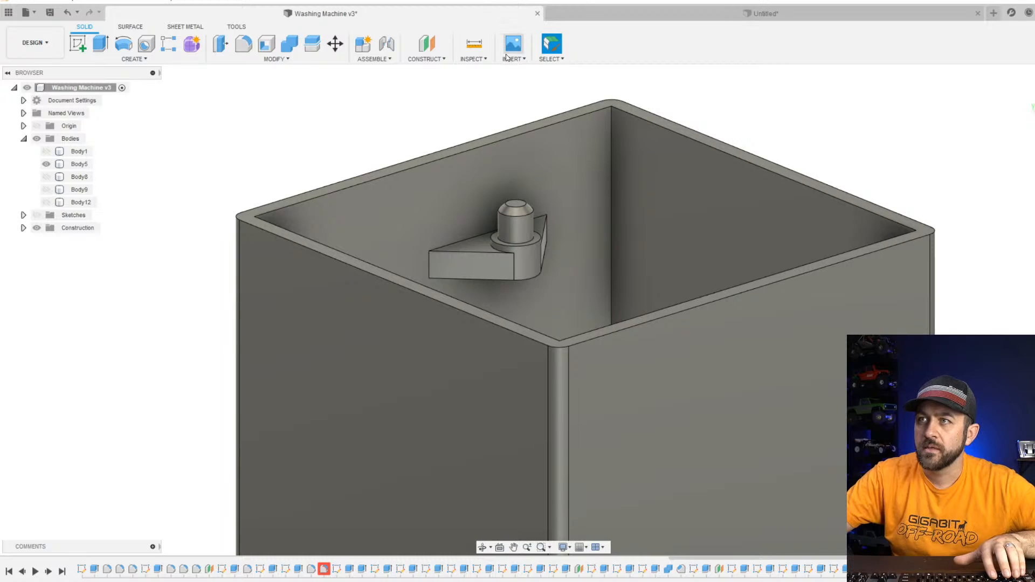
left_click(485, 59)
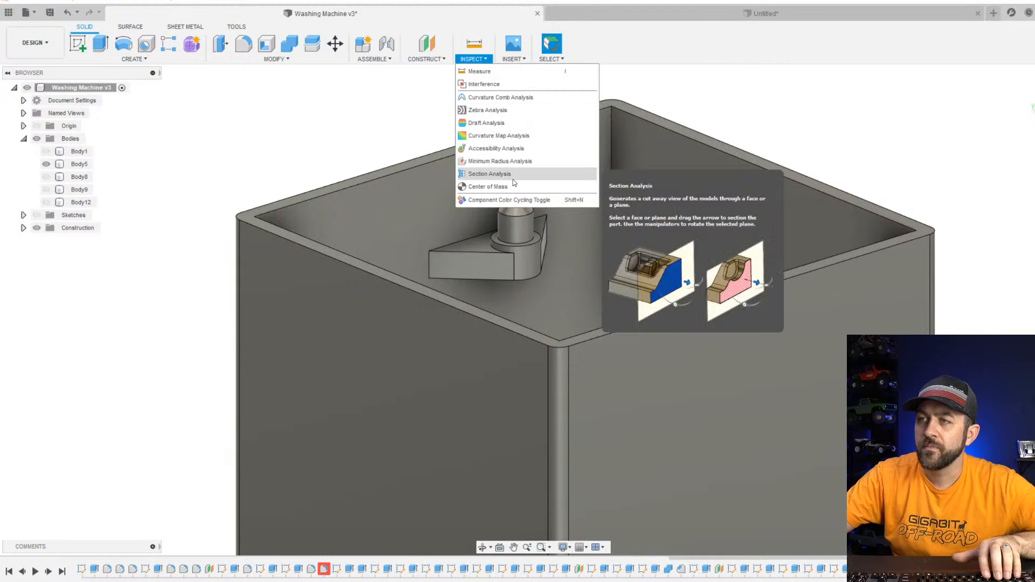
left_click(489, 174)
middle_click_drag(623, 224, 658, 353, "shift")
left_click(680, 357)
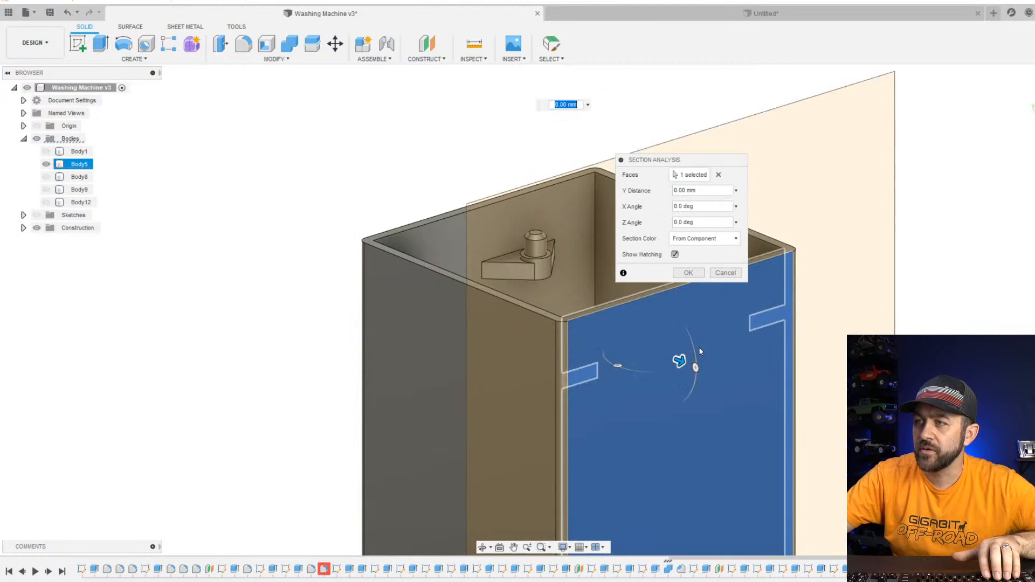
left_click_drag(679, 360, 599, 329)
left_click(688, 273)
Add a 9 mm equal-distance chamfer along the edge where the bracket's underside meets the inner wall.
middle_click_drag(636, 317, 517, 280, "shift")
scroll(559, 306, "up", 5)
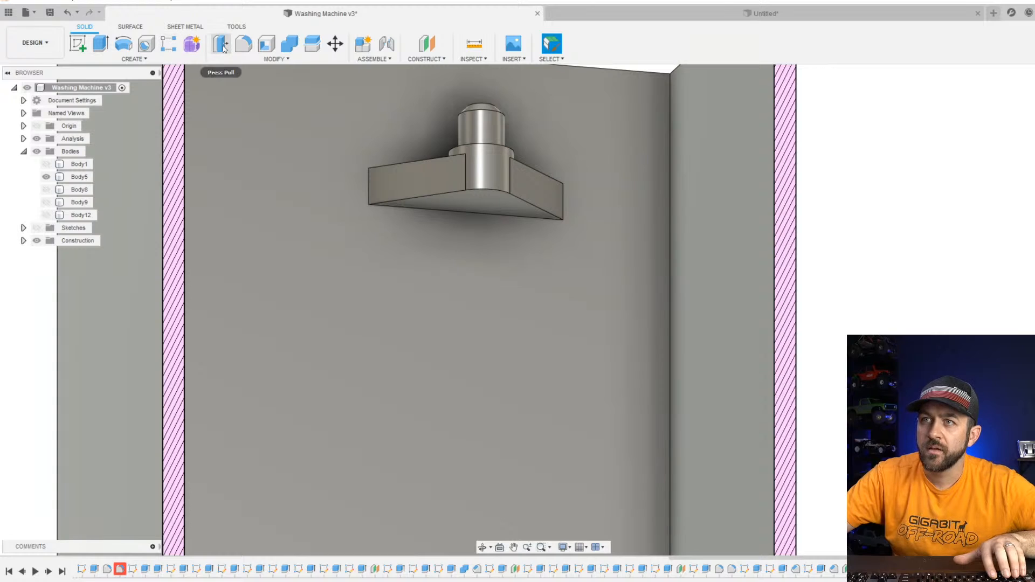
left_click(256, 60)
left_click(233, 98)
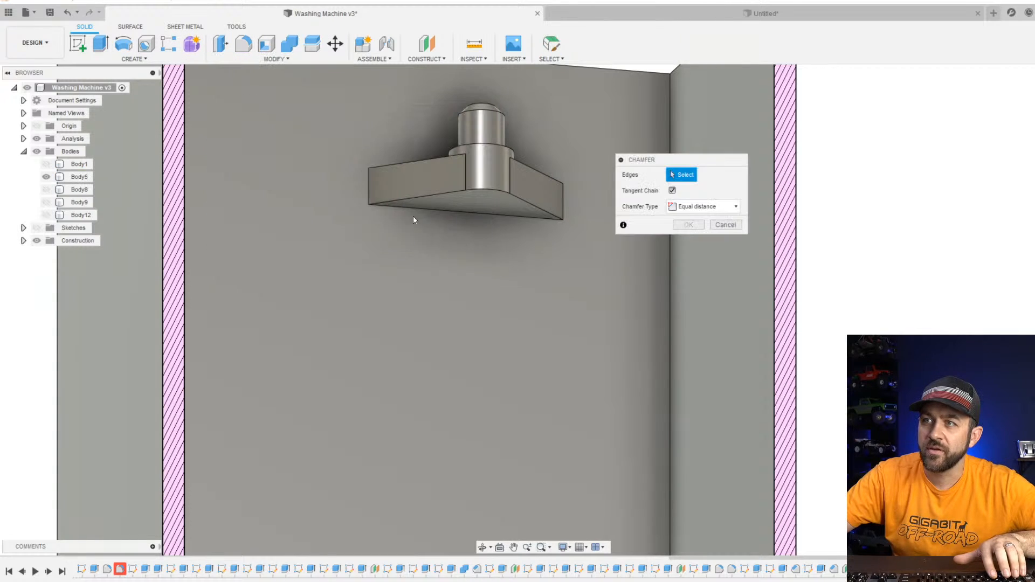
left_click(430, 215)
left_click_drag(429, 210, 441, 251)
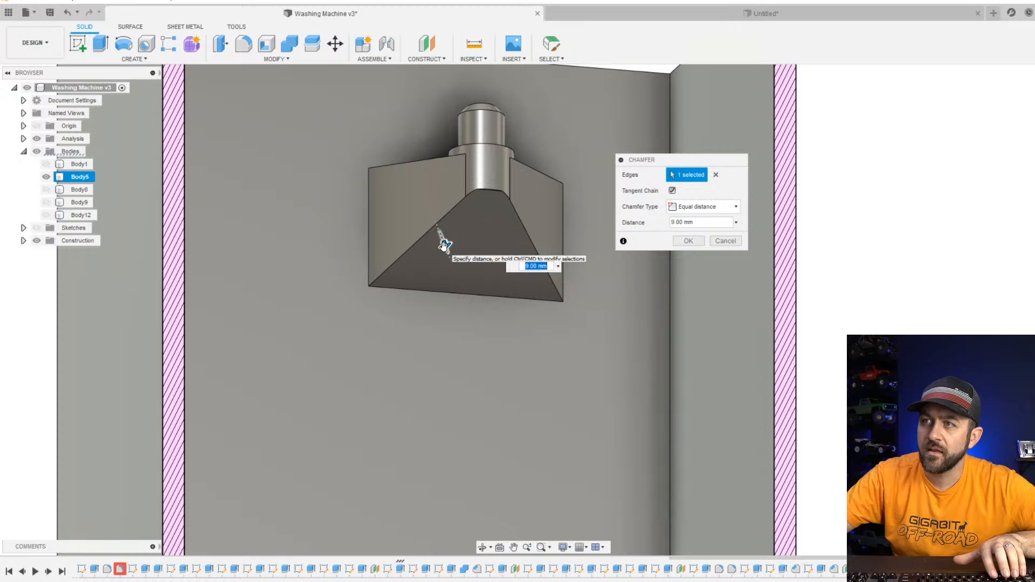
scroll(475, 217, "up", 3)
scroll(540, 303, "down", 5)
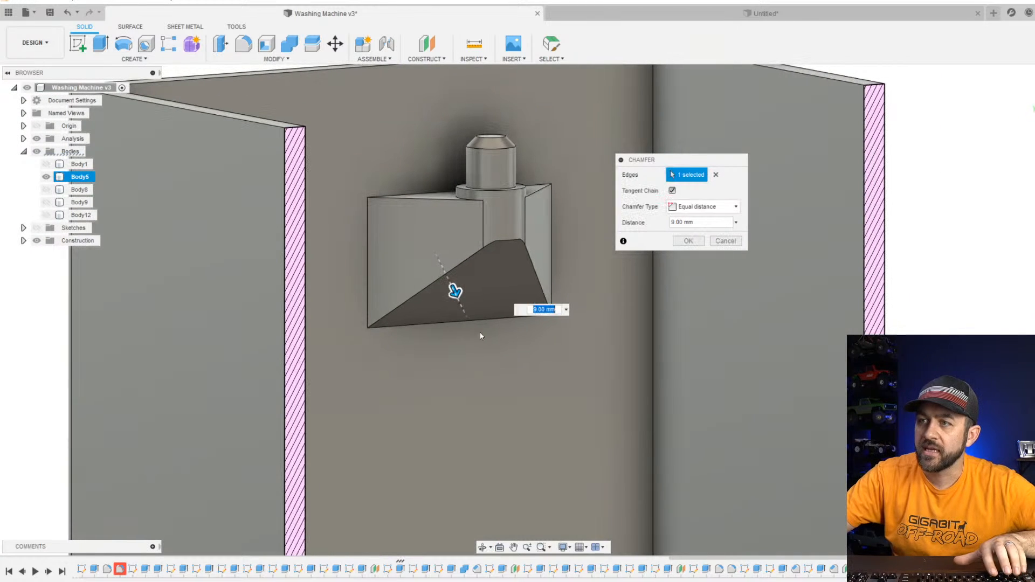
scroll(470, 229, "down", 2)
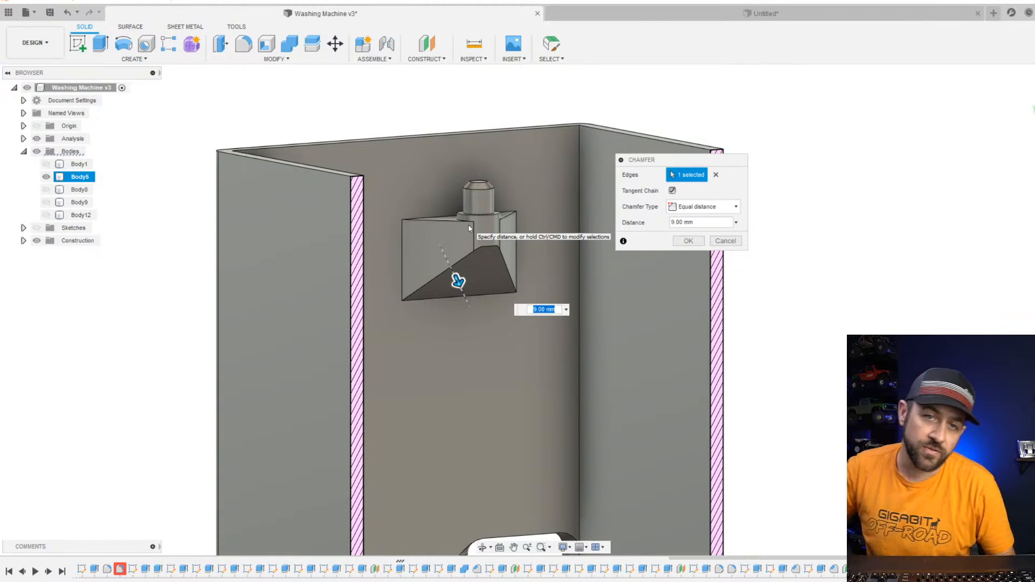
left_click(688, 242)
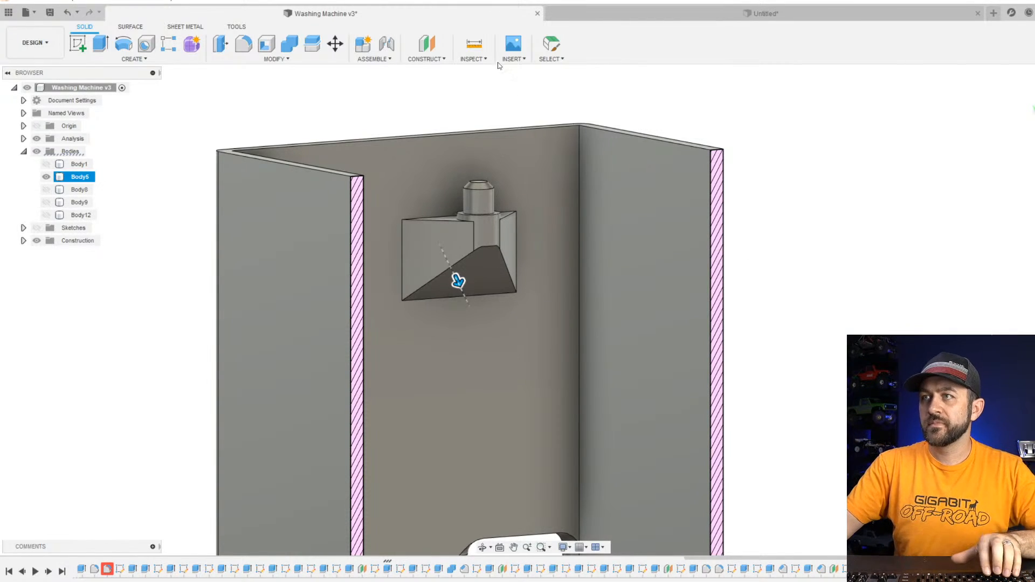
Try to create a second section analysis from the inner wall behind the bracket with a Y distance of -2.40 mm.
left_click(428, 45)
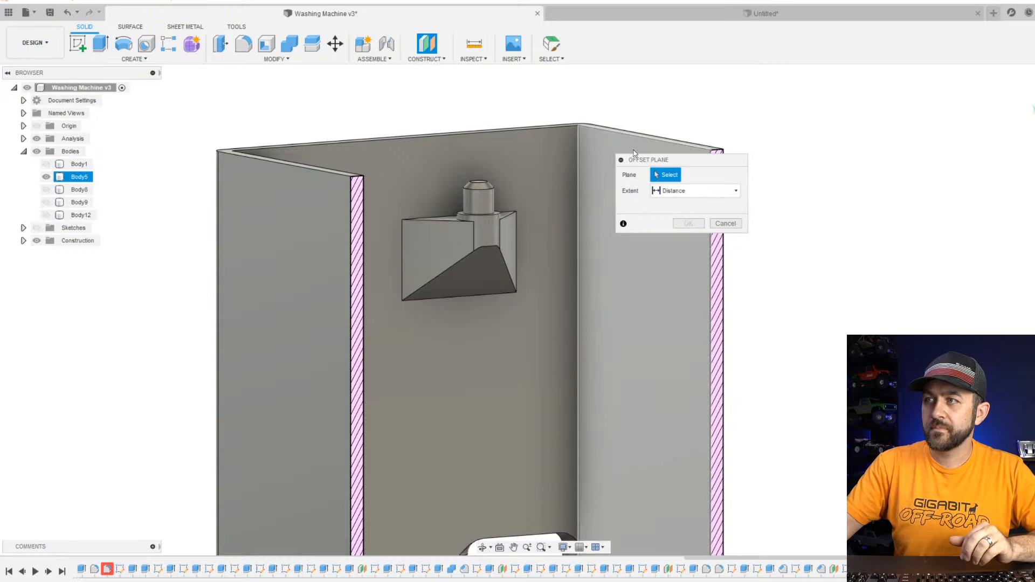
left_click(726, 224)
left_click(473, 58)
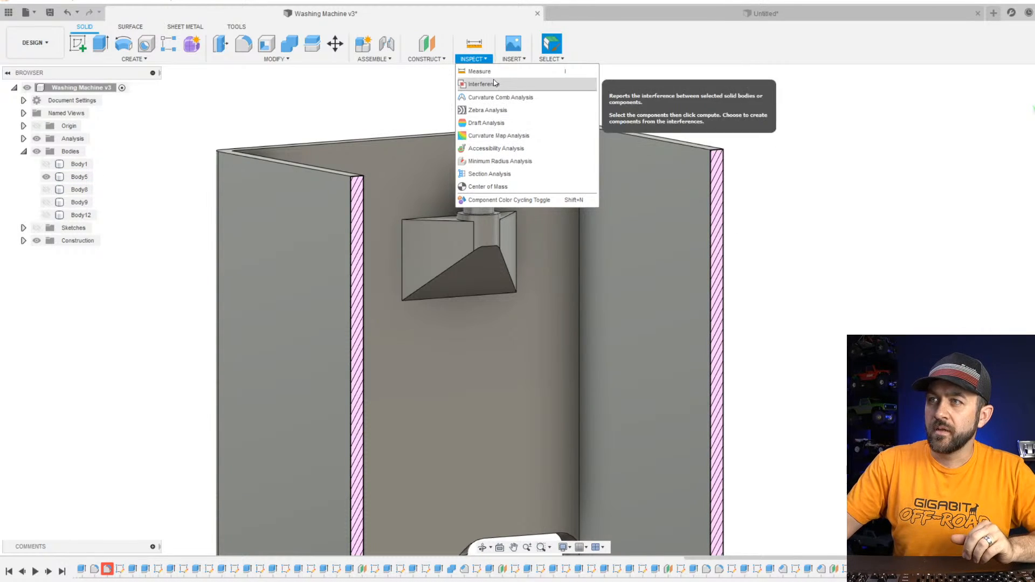
left_click(490, 176)
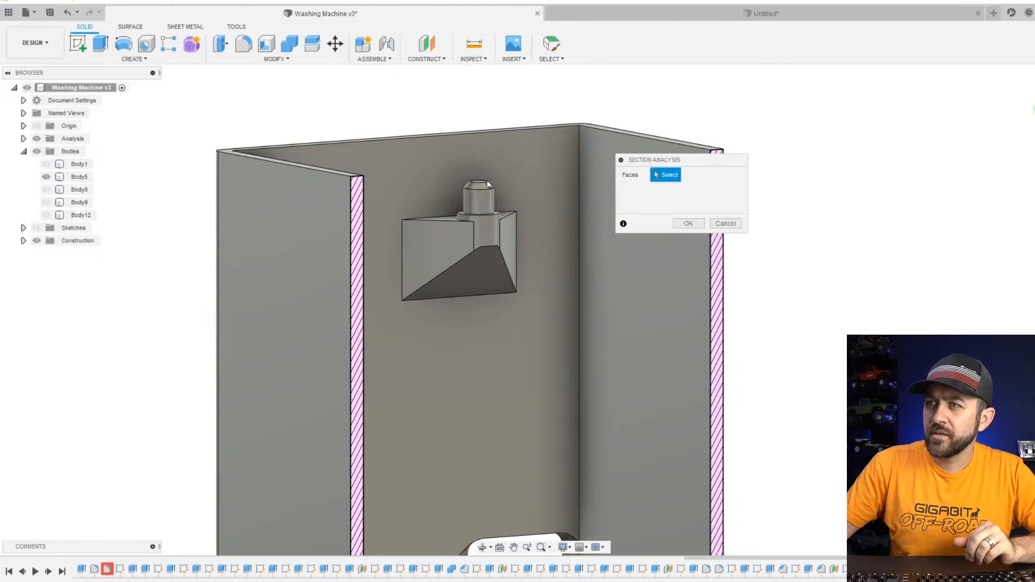
scroll(468, 251, "down", 3)
left_click(474, 290)
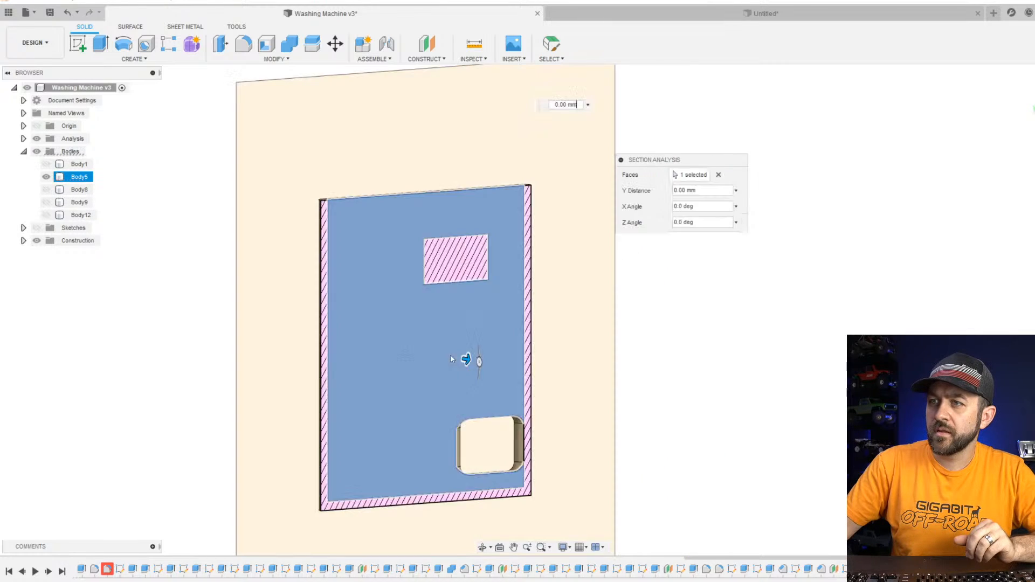
left_click_drag(471, 357, 626, 390)
type("-2.4")
key("Tab")
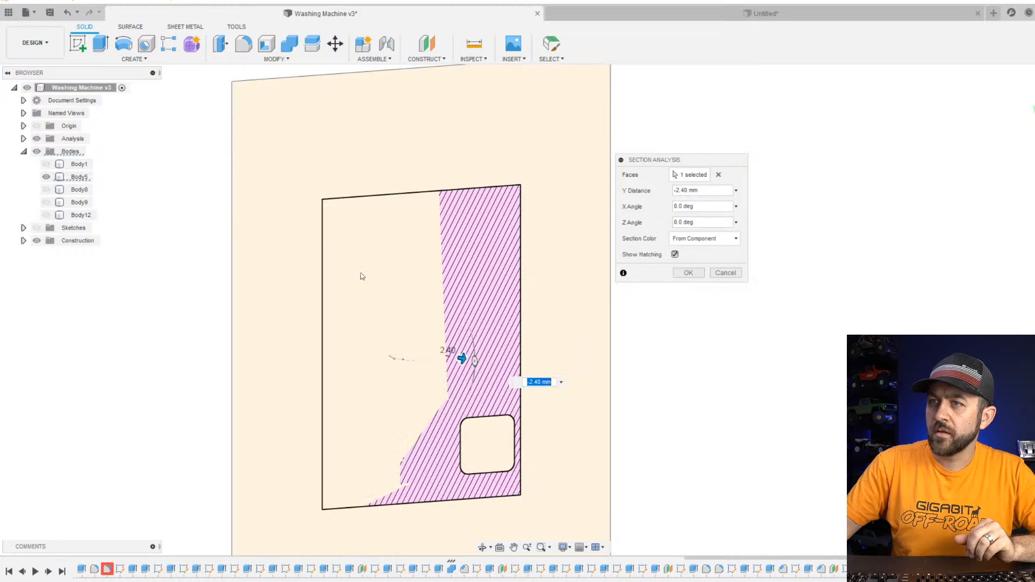
key("Return")
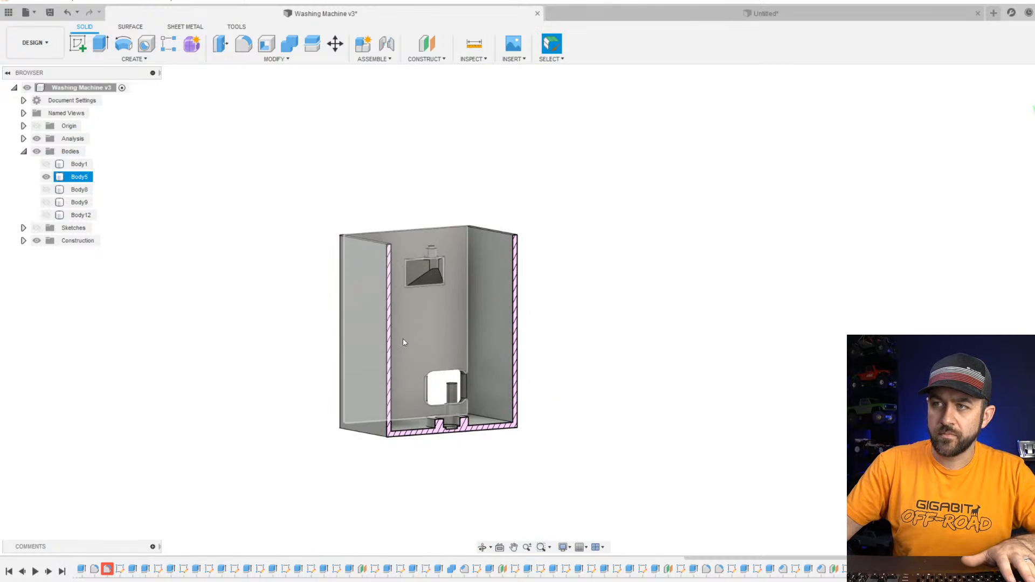
key("Escape")
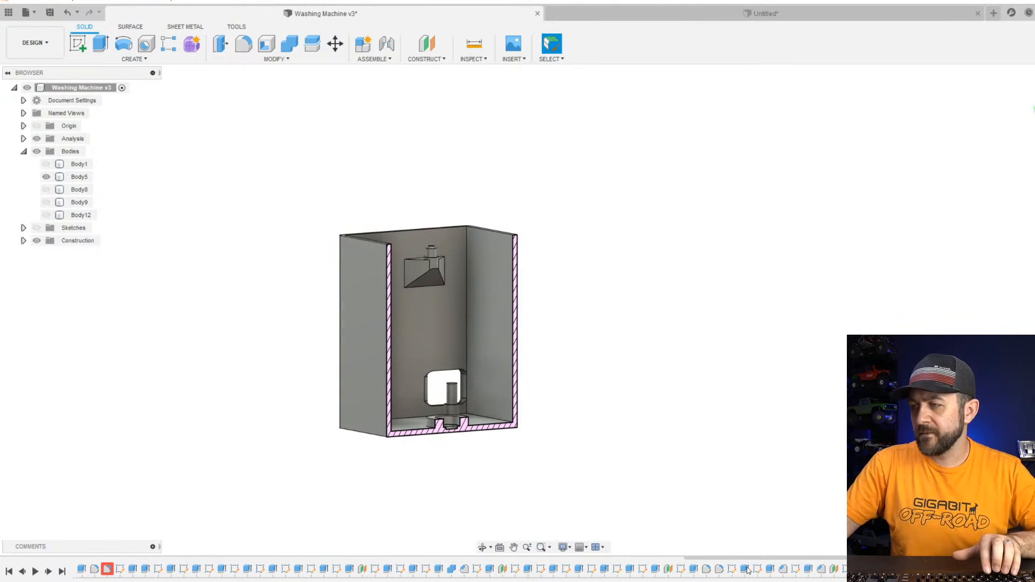